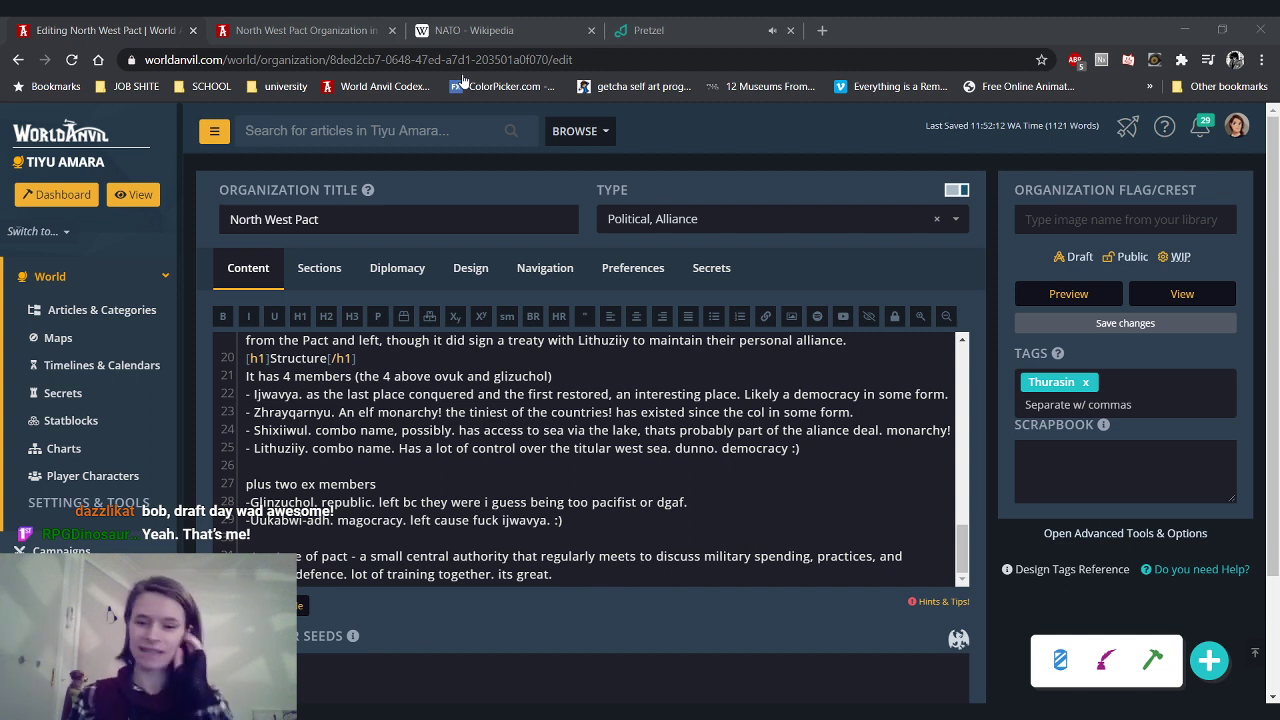
Review the North West Pact article's preview, from its History sections up to the opening quote and introduction
key(alt+Tab)
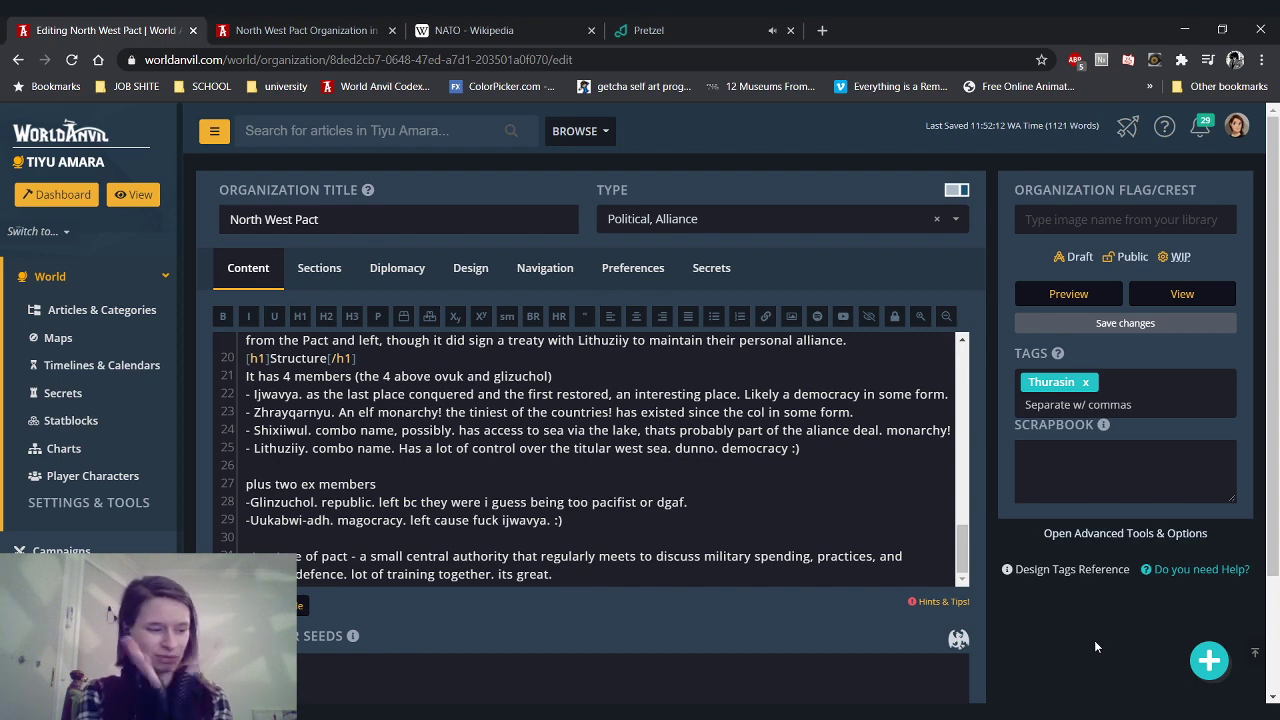
scroll(718, 515, up, 3)
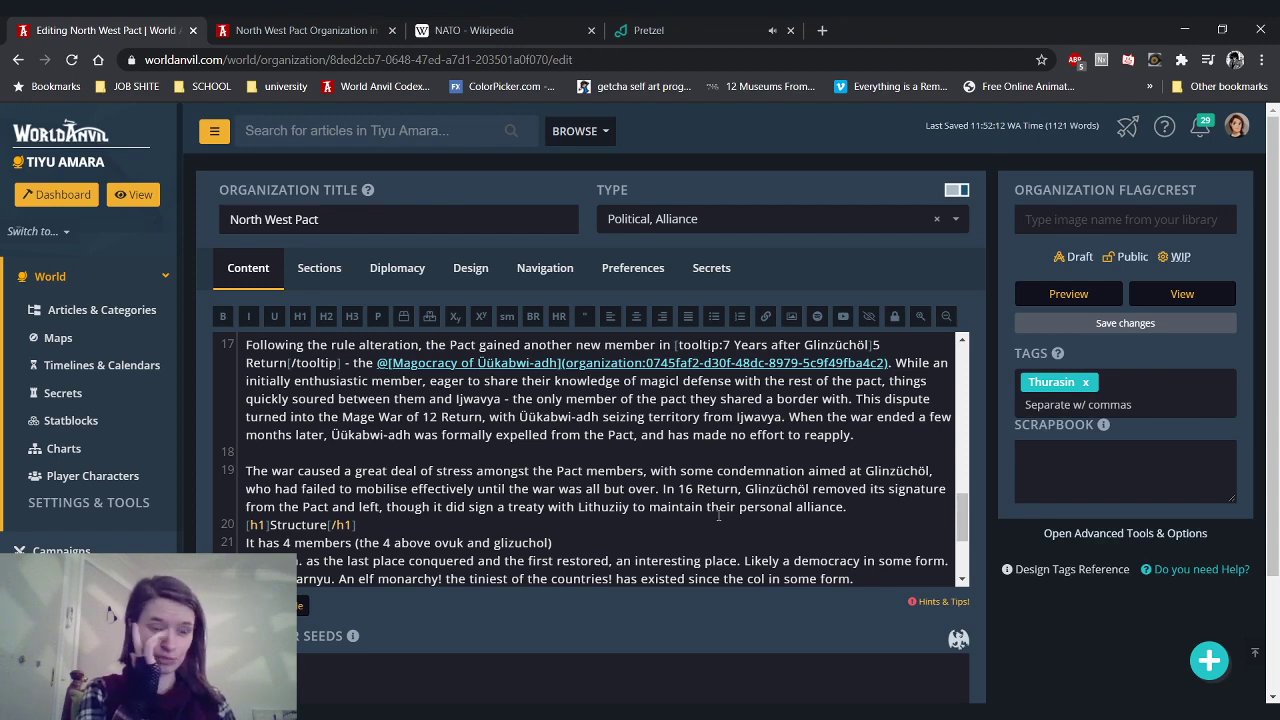
click(284, 26)
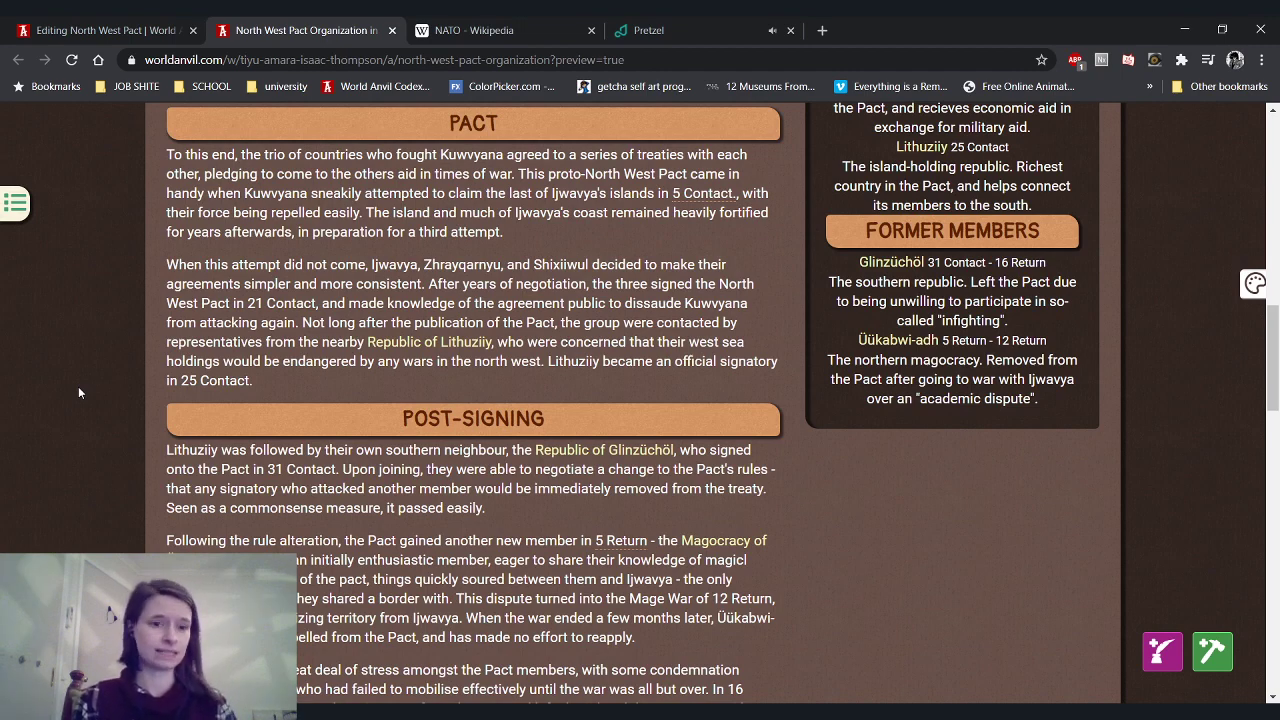
scroll(79, 392, up, 3)
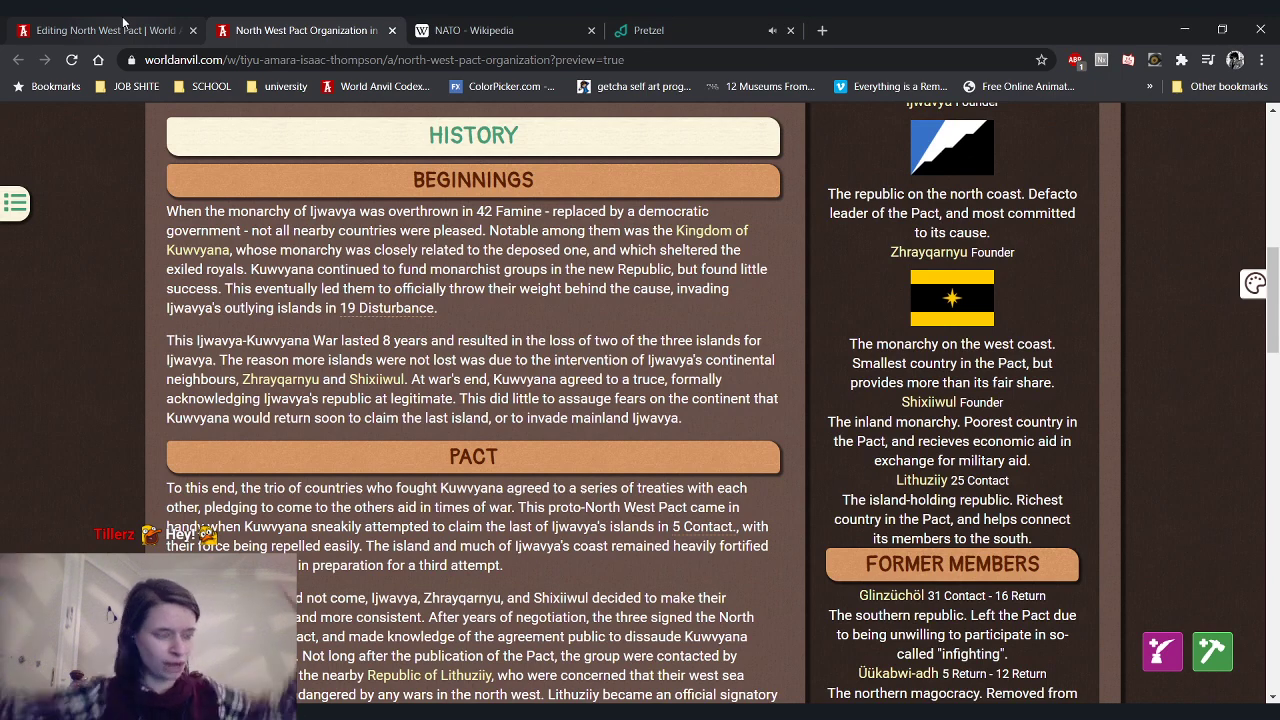
scroll(424, 234, up, 3)
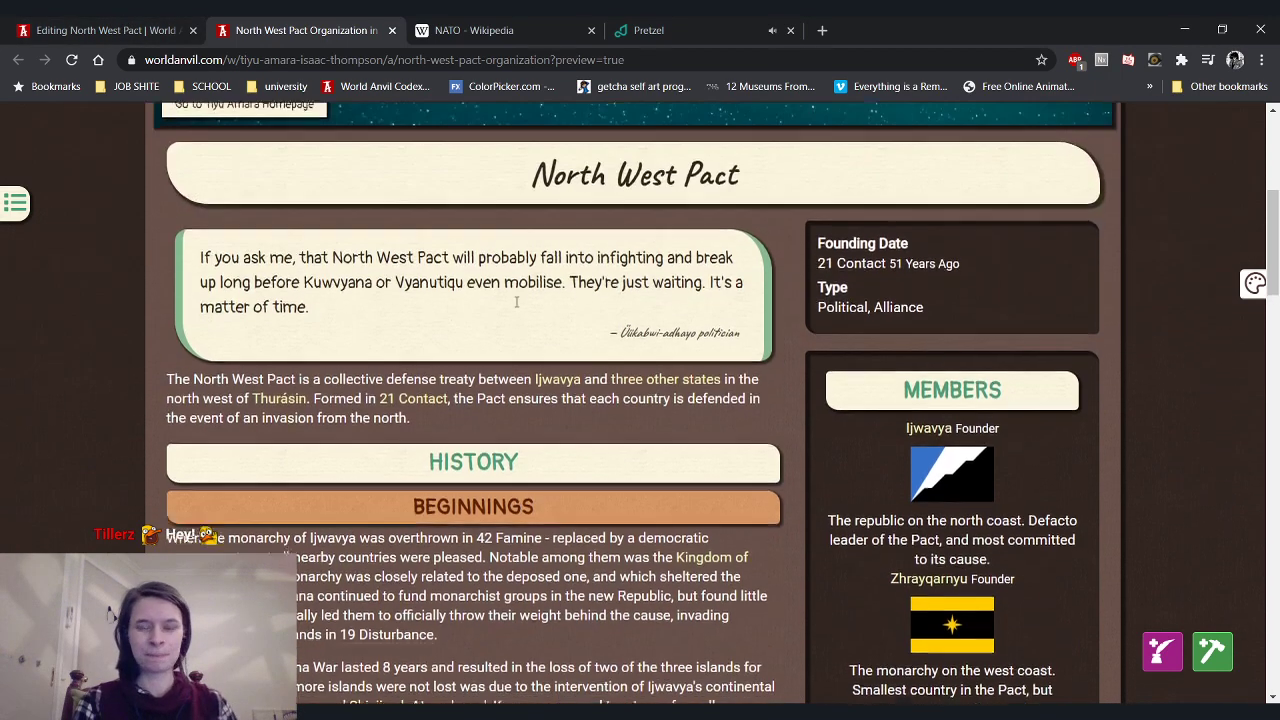
scroll(508, 418, down, 1)
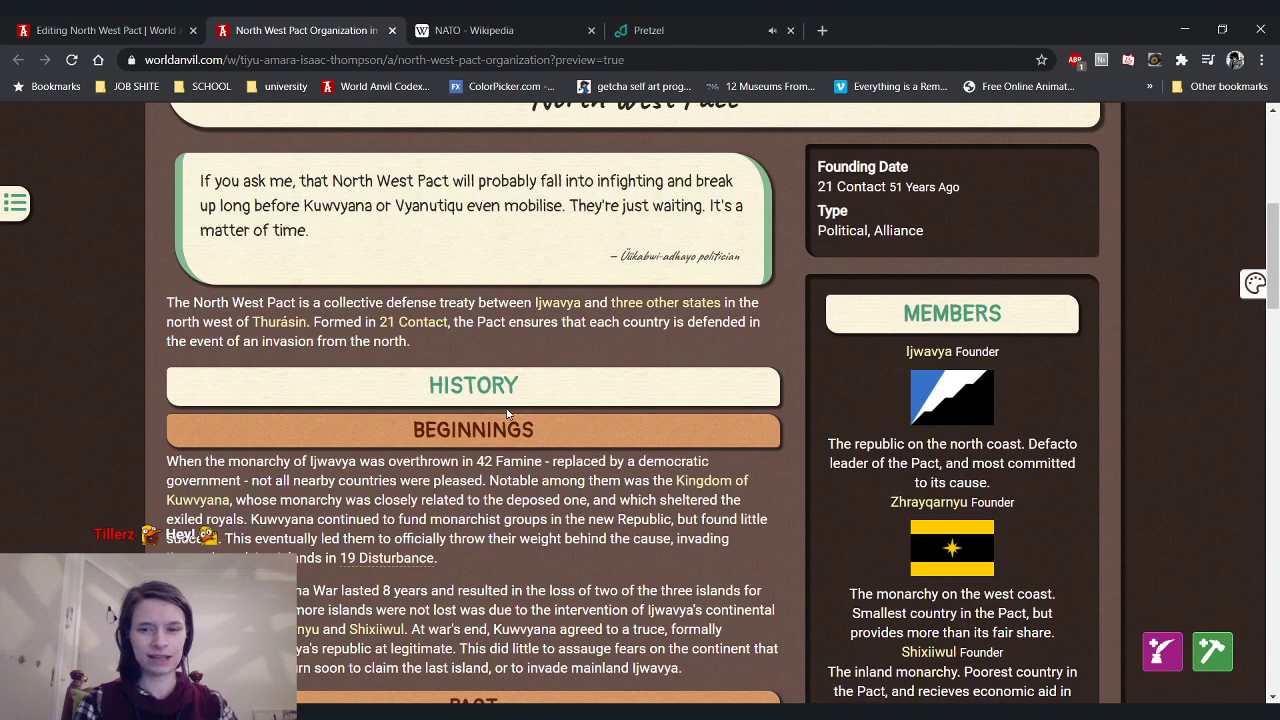
scroll(507, 413, down, 1)
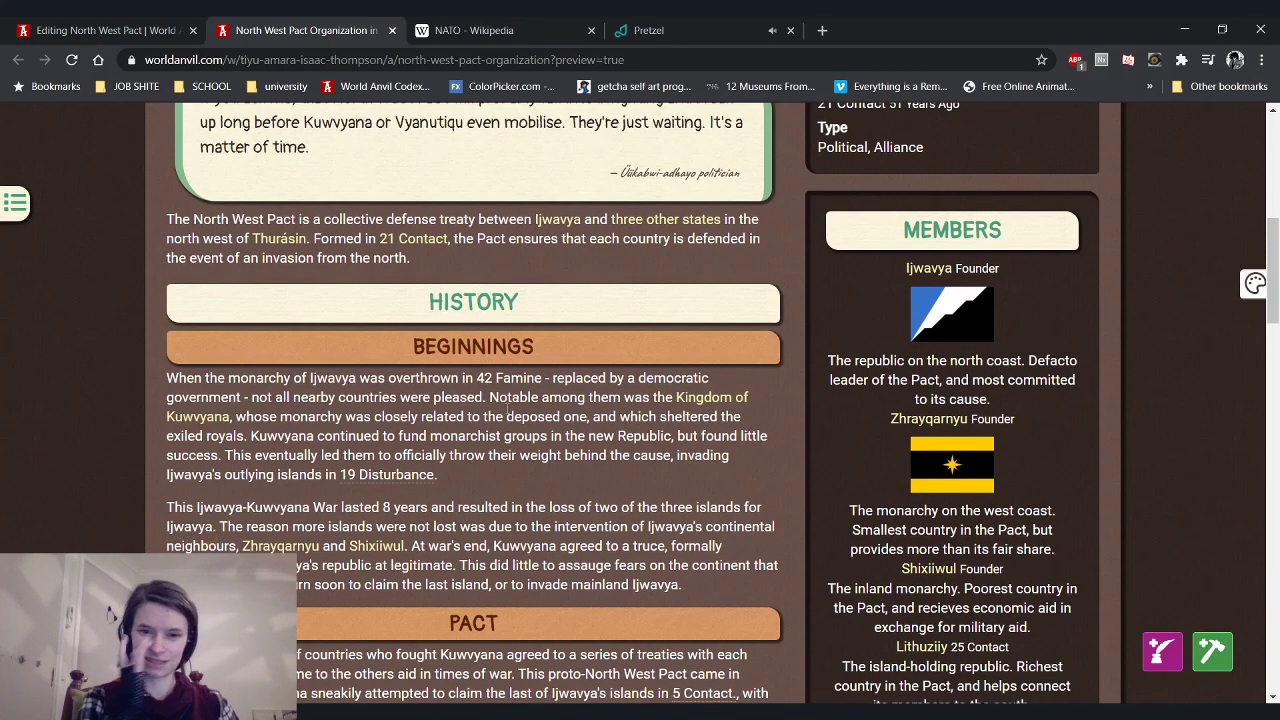
Return to the North West Pact editor and expand the article's metadata to check its word count and update dates
key(ctrl+shift+Tab)
scroll(1185, 508, down, 2)
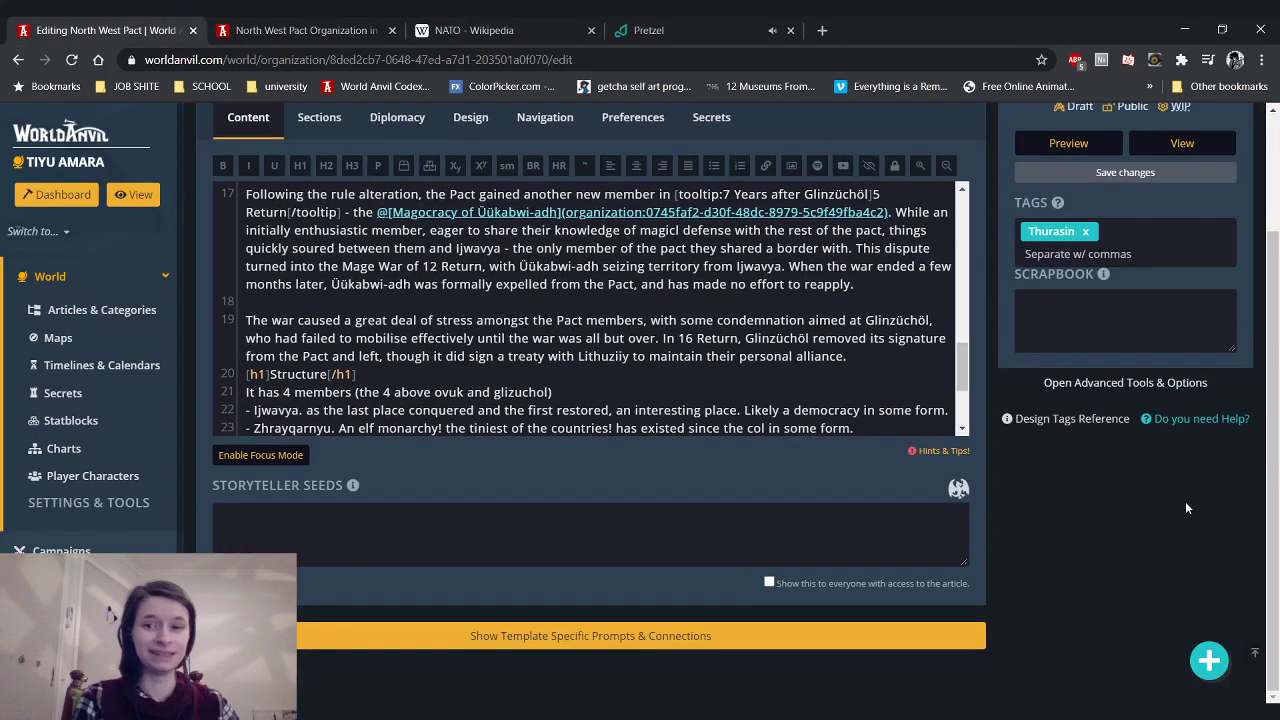
scroll(1149, 383, down, 3)
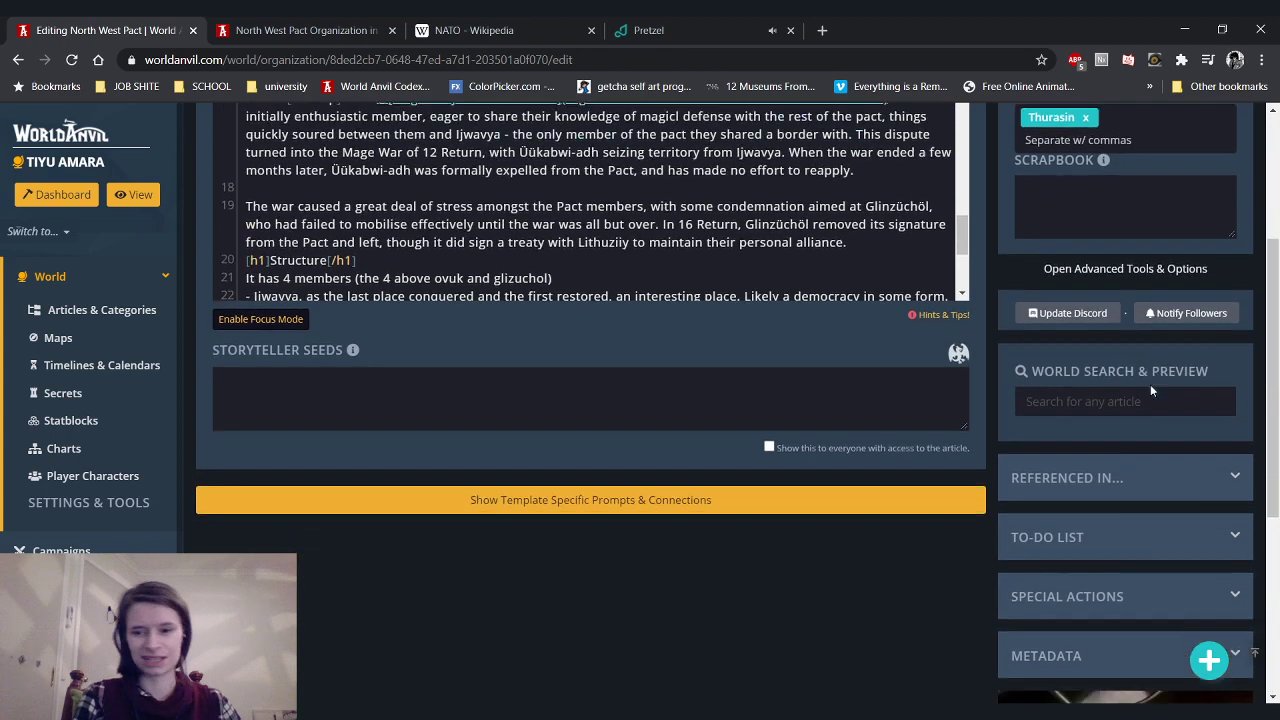
scroll(1140, 420, down, 1)
click(1134, 434)
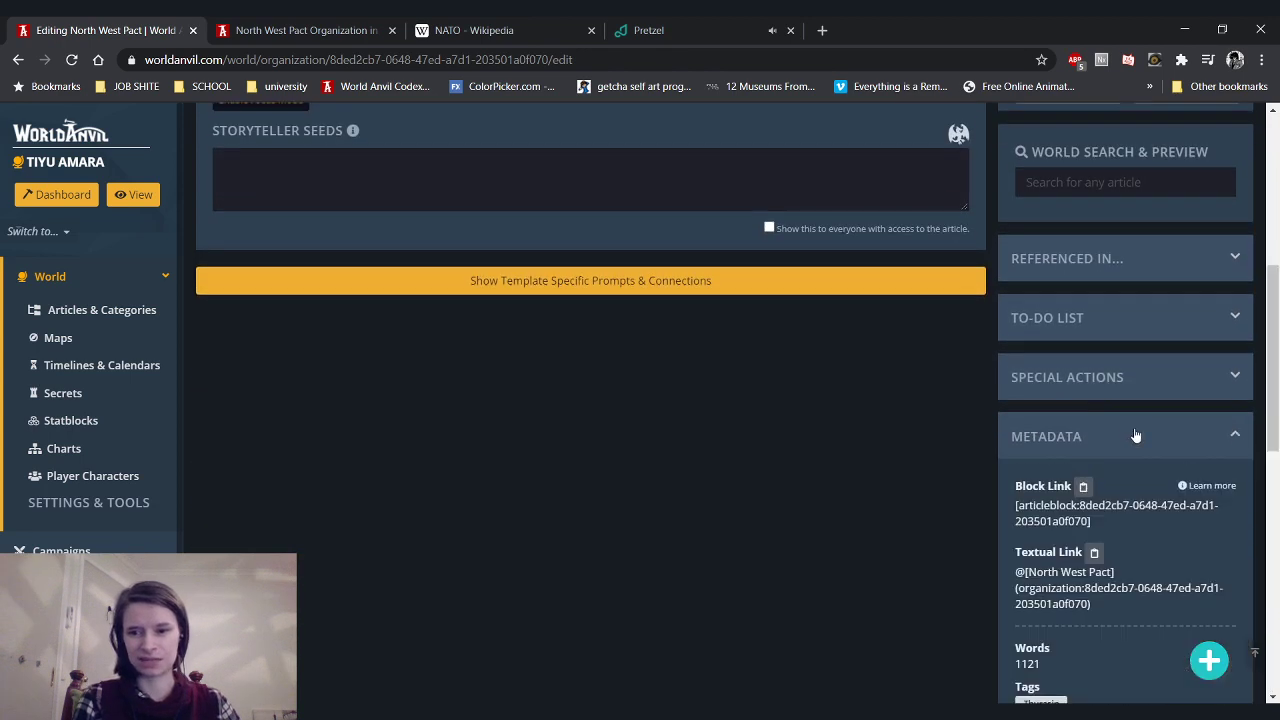
scroll(1136, 435, down, 2)
scroll(1136, 435, down, 2)
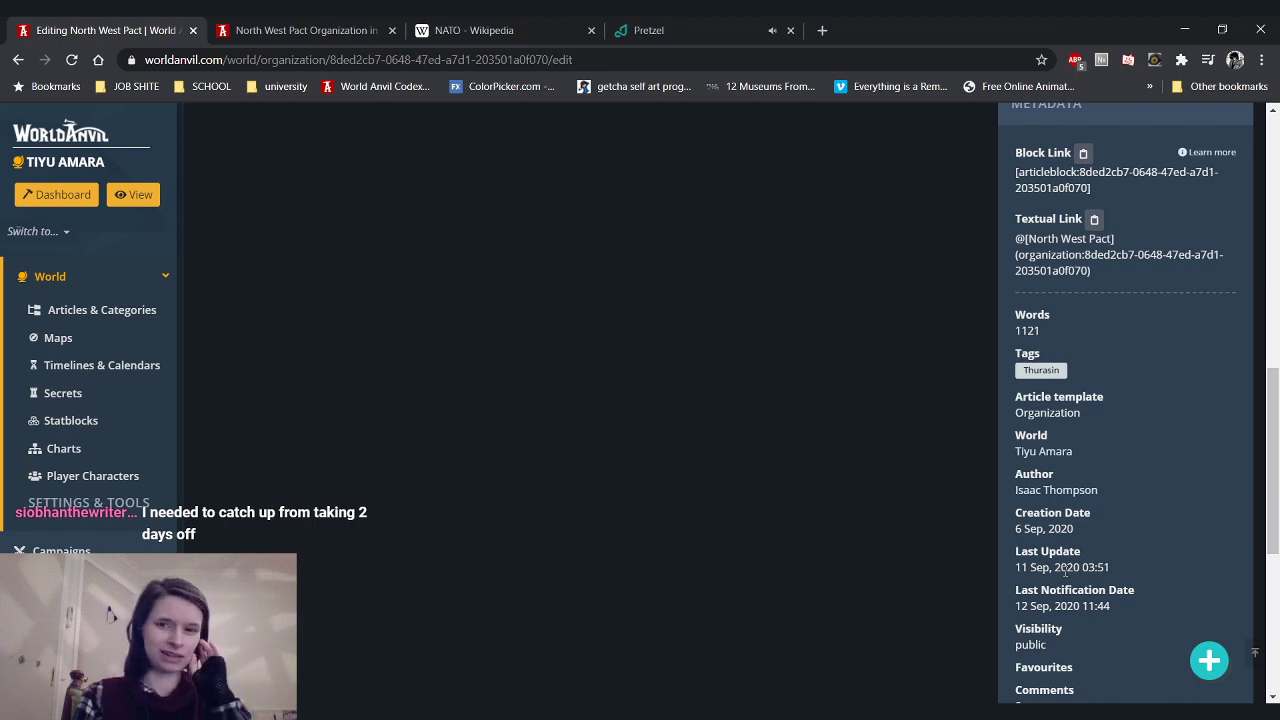
scroll(1065, 572, up, 10)
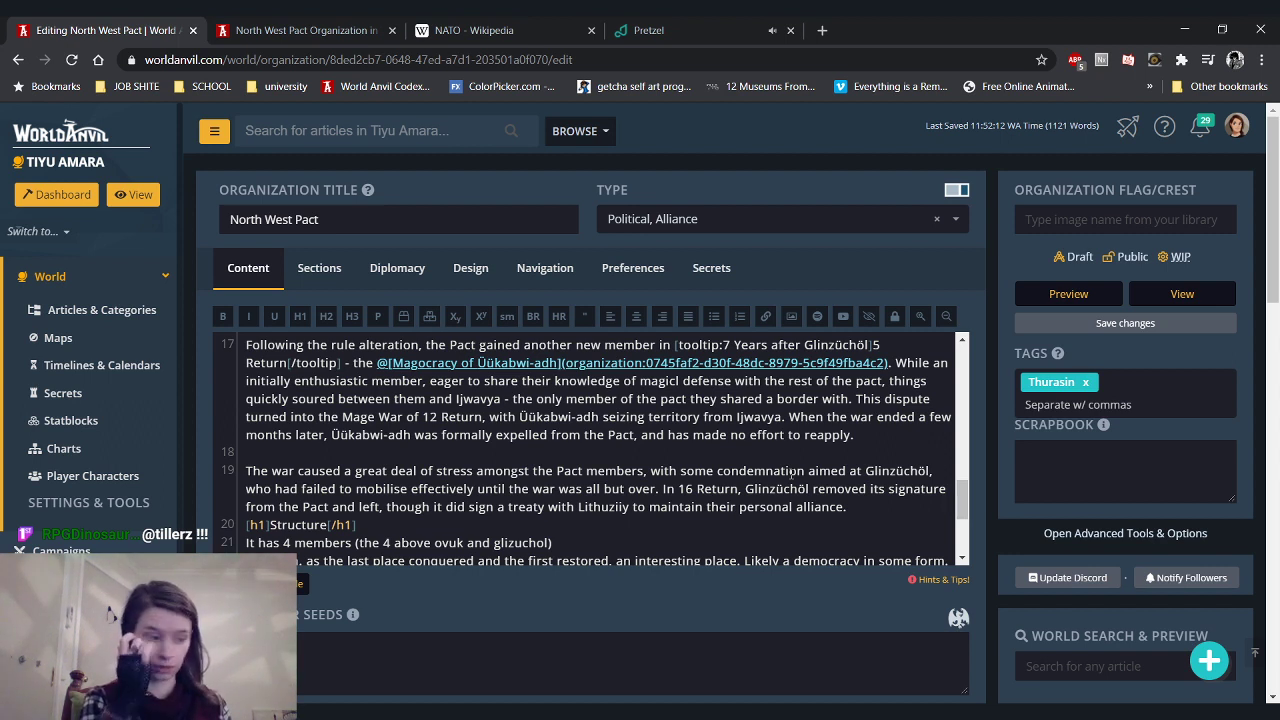
Read through the article's source text around the Structure heading, including the rough notes on members, ex-members and pact structure
scroll(773, 447, up, 2)
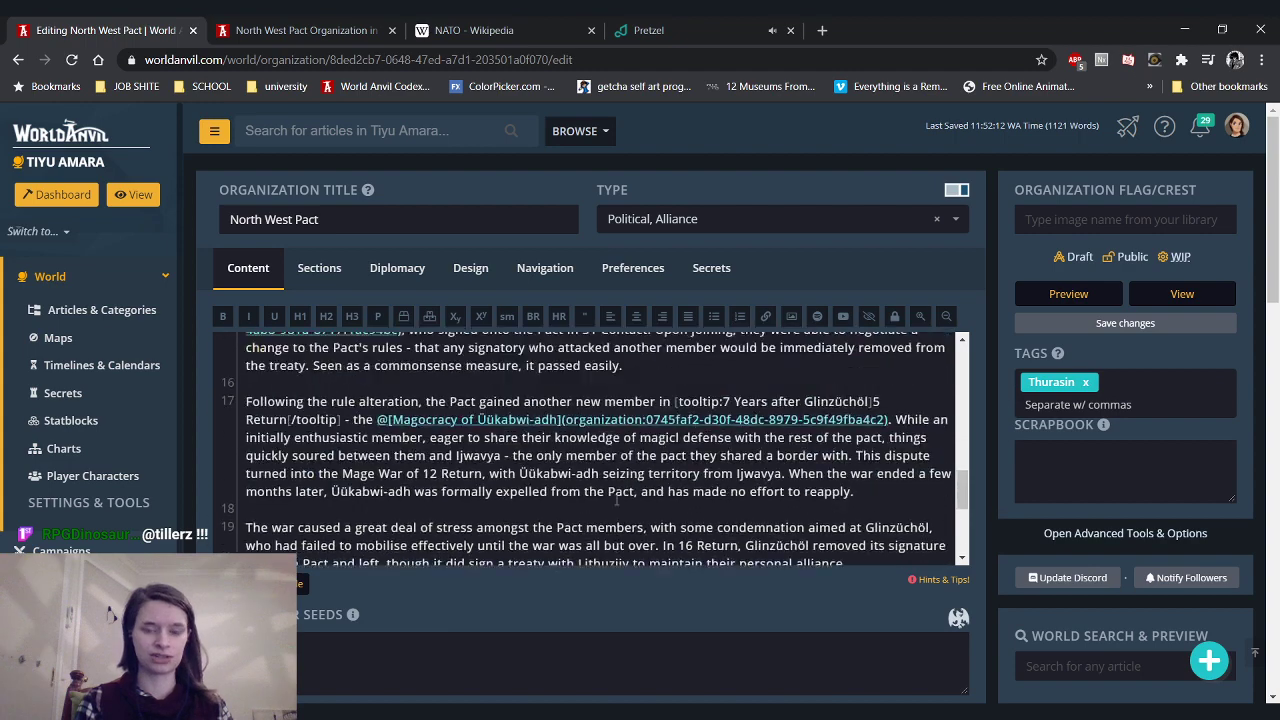
scroll(610, 499, down, 3)
scroll(610, 499, down, 3)
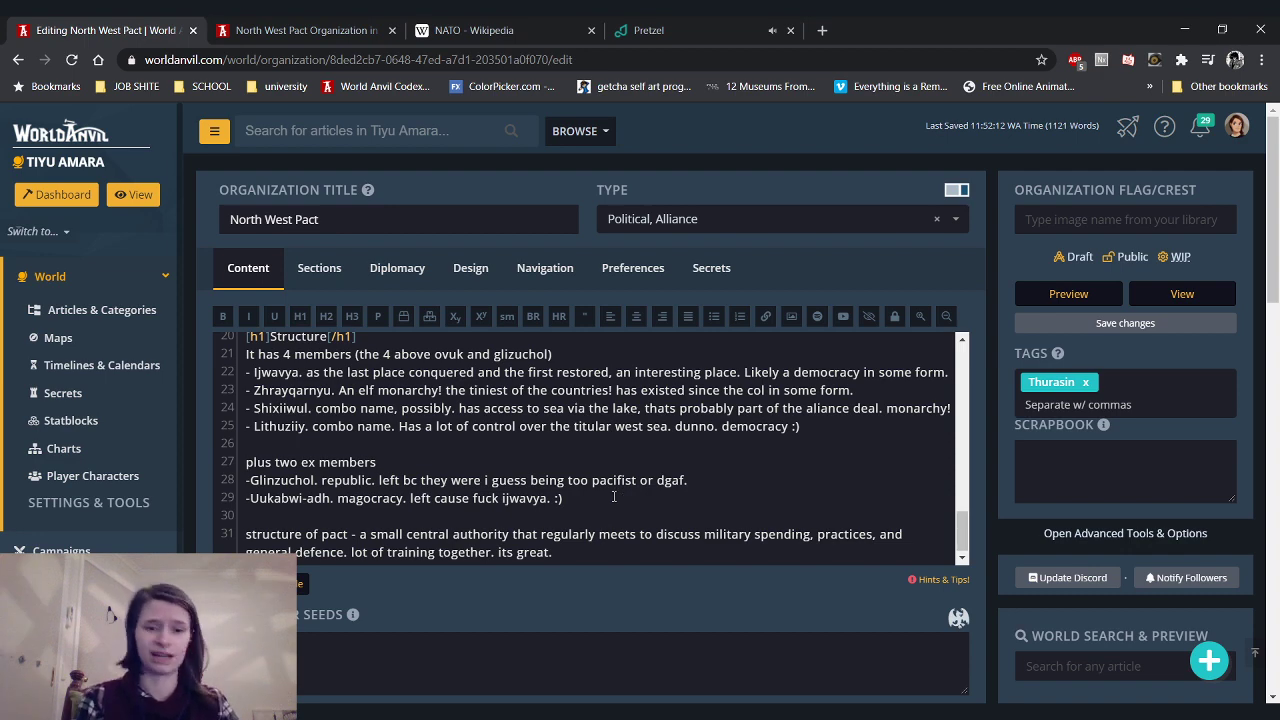
scroll(611, 500, up, 3)
scroll(611, 500, down, 3)
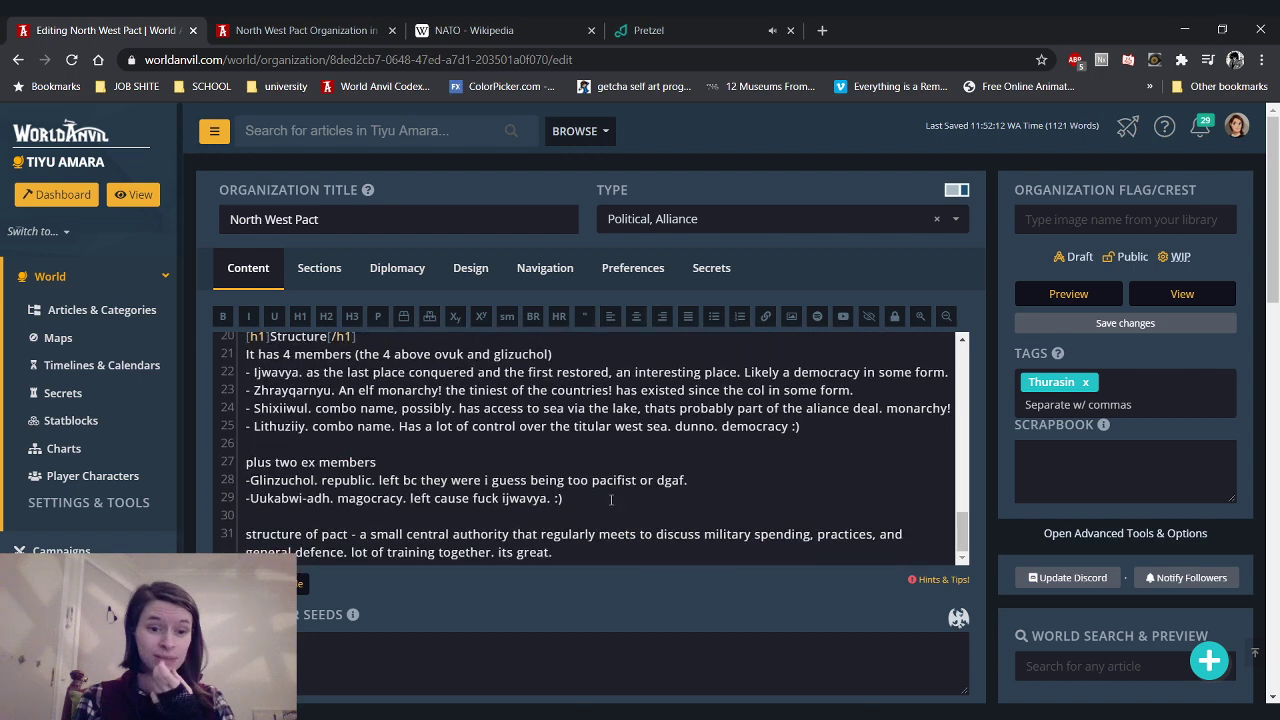
scroll(611, 500, down, 1)
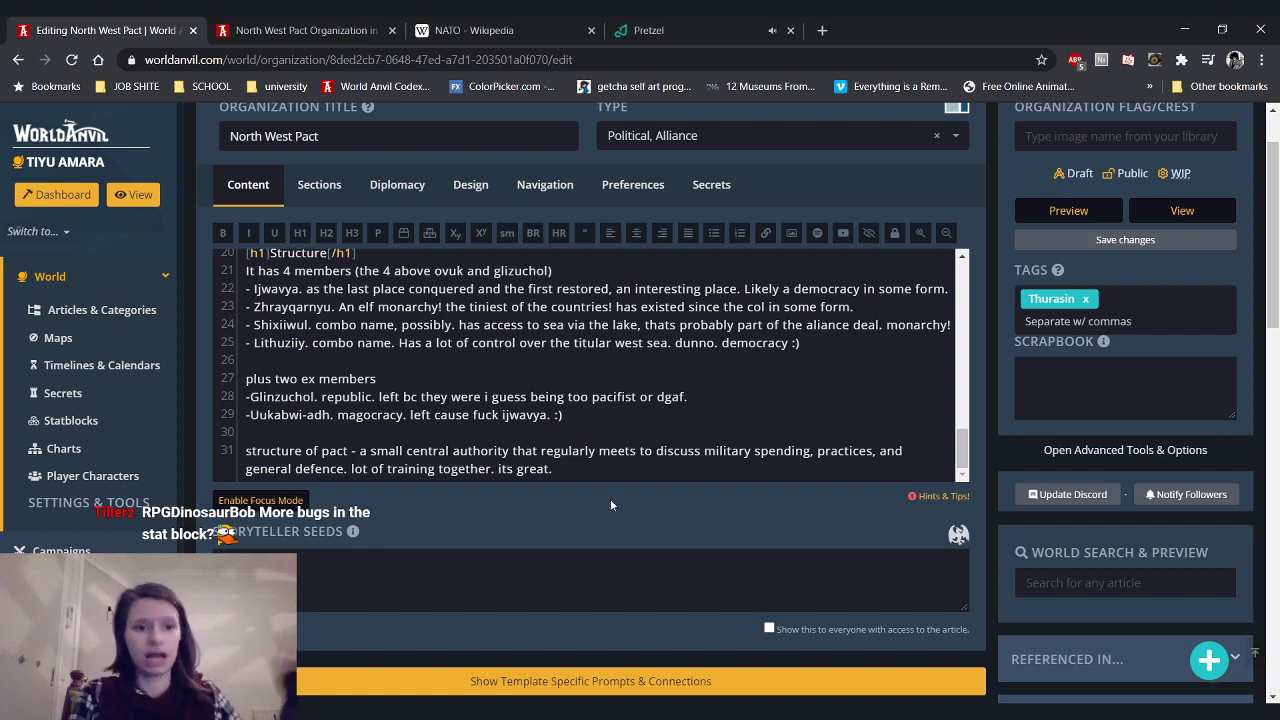
scroll(577, 425, up, 2)
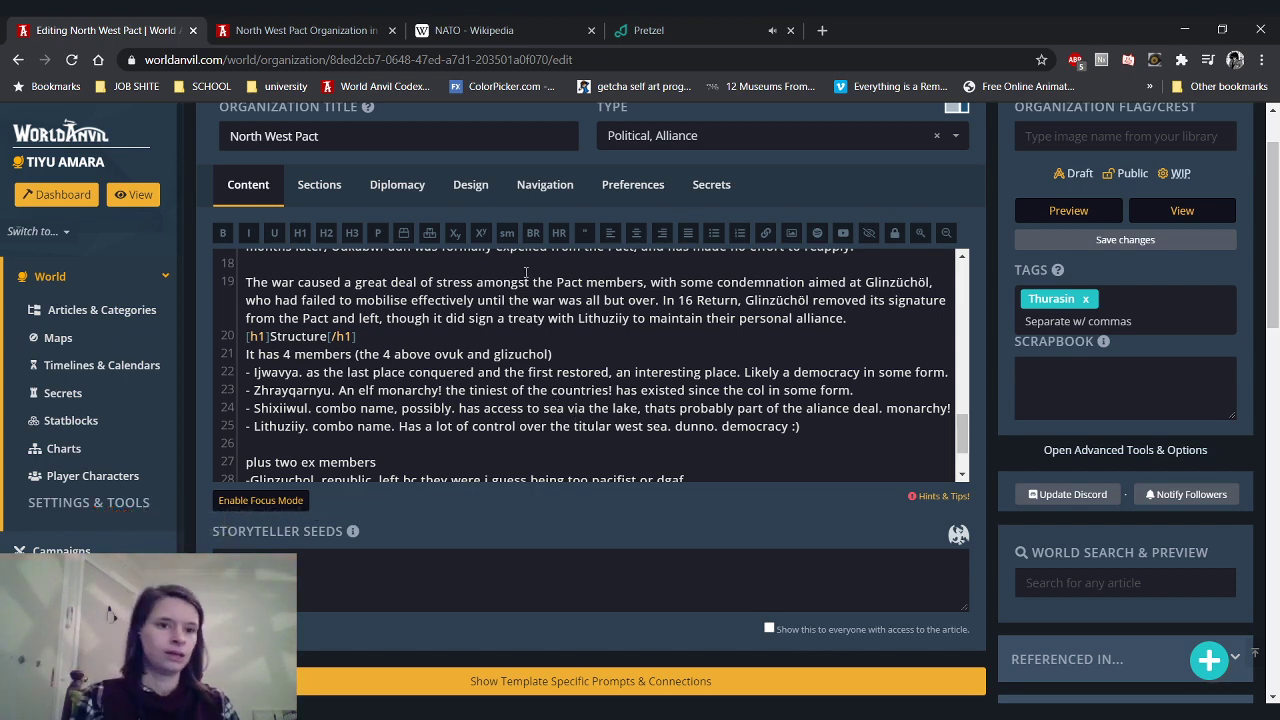
scroll(1048, 510, down, 2)
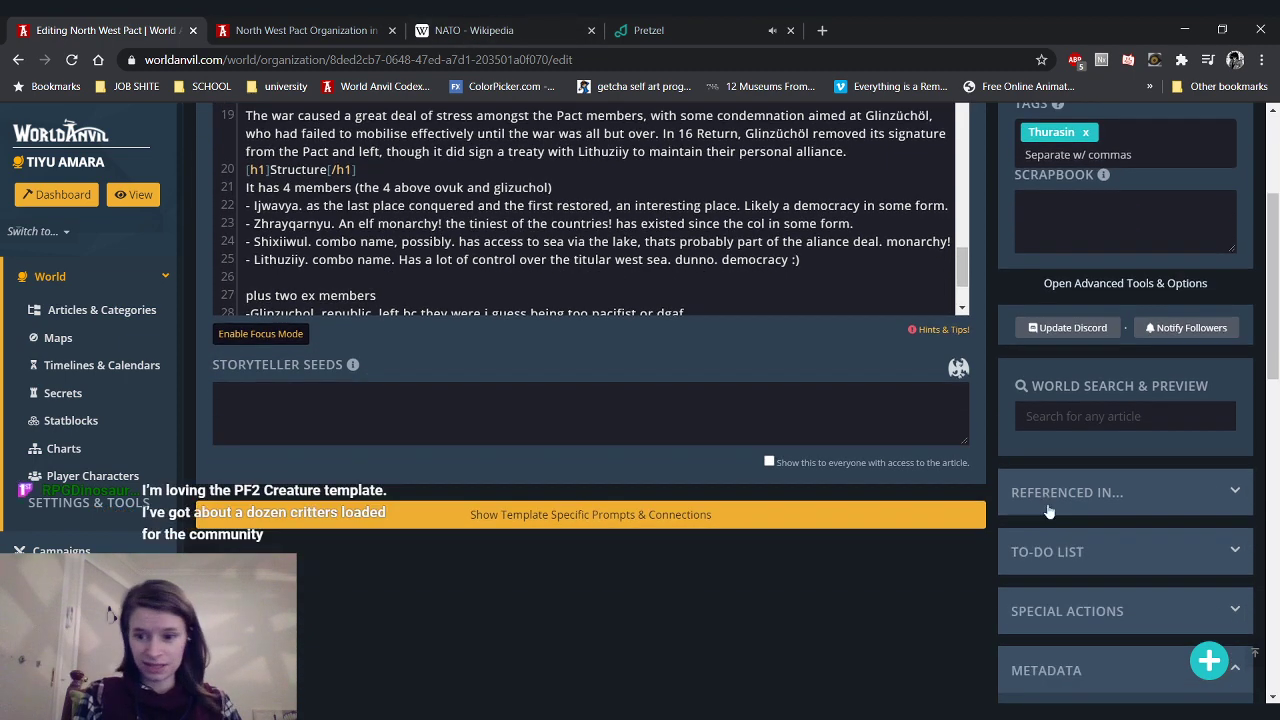
Look up "alliance" in a new browser tab, open The Alliance Challenge page and read its description and prizes
click(822, 30)
text(alliance)
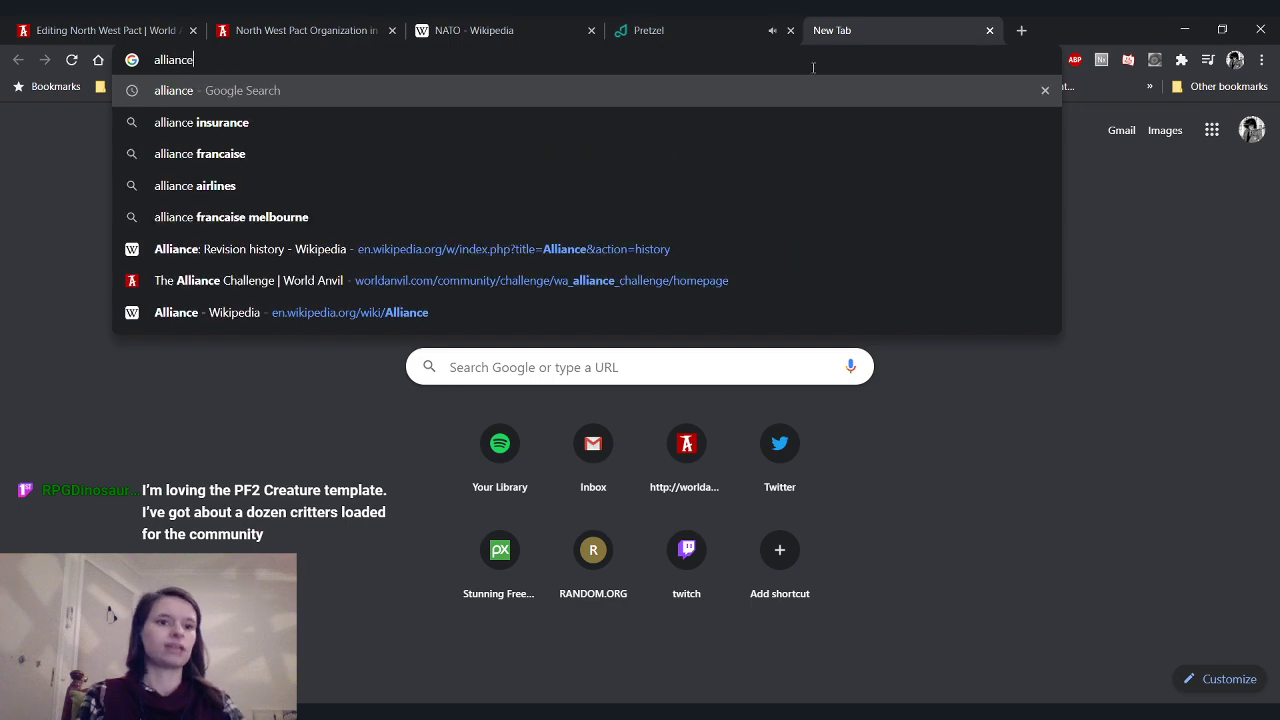
click(434, 280)
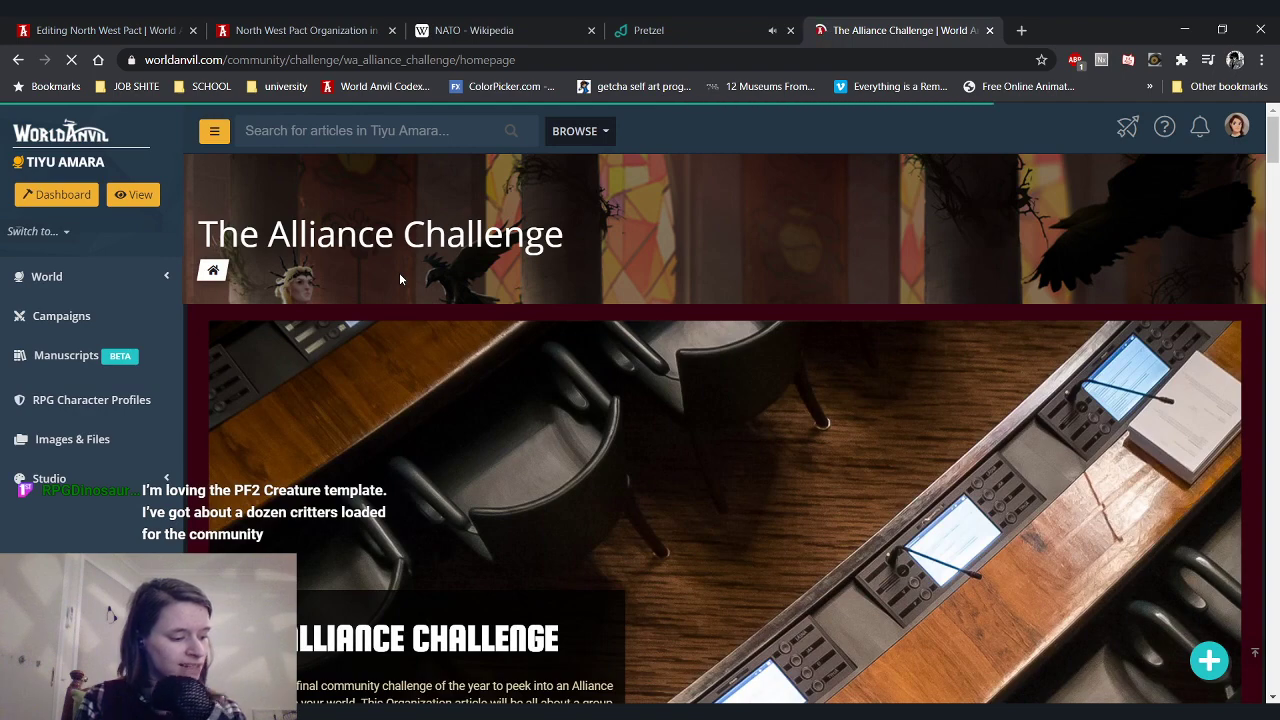
scroll(393, 277, down, 4)
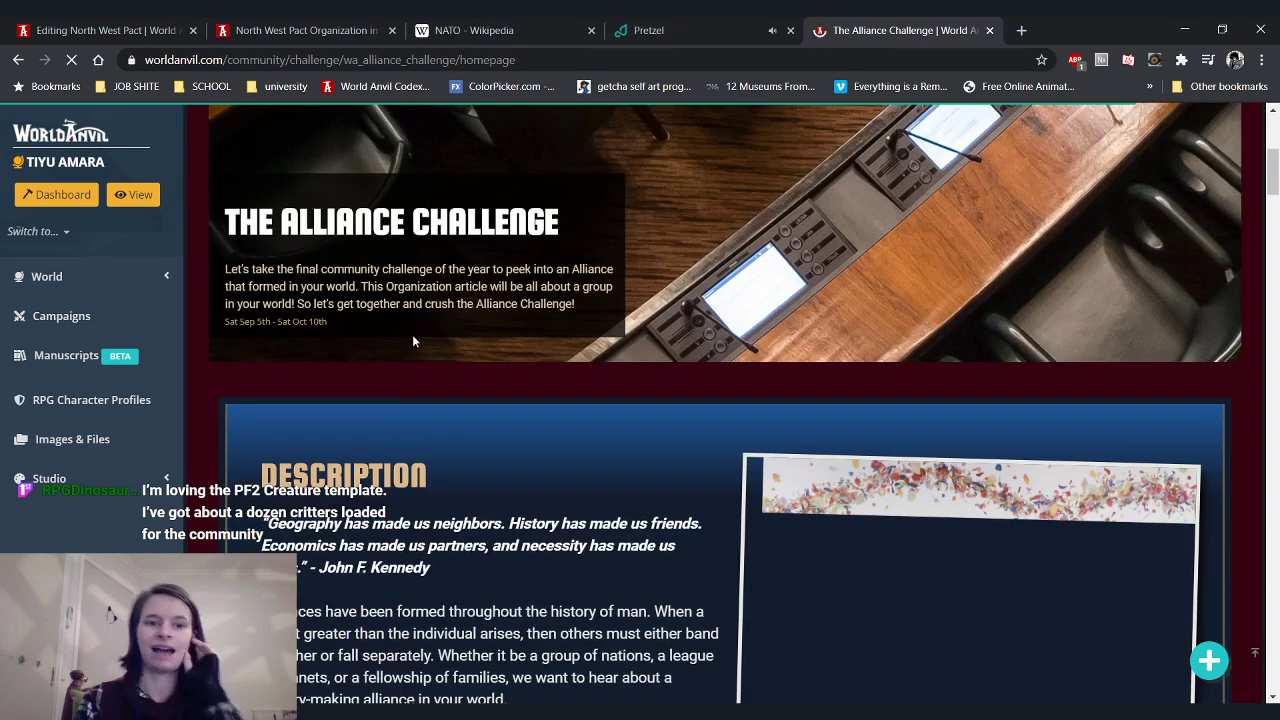
scroll(413, 341, down, 3)
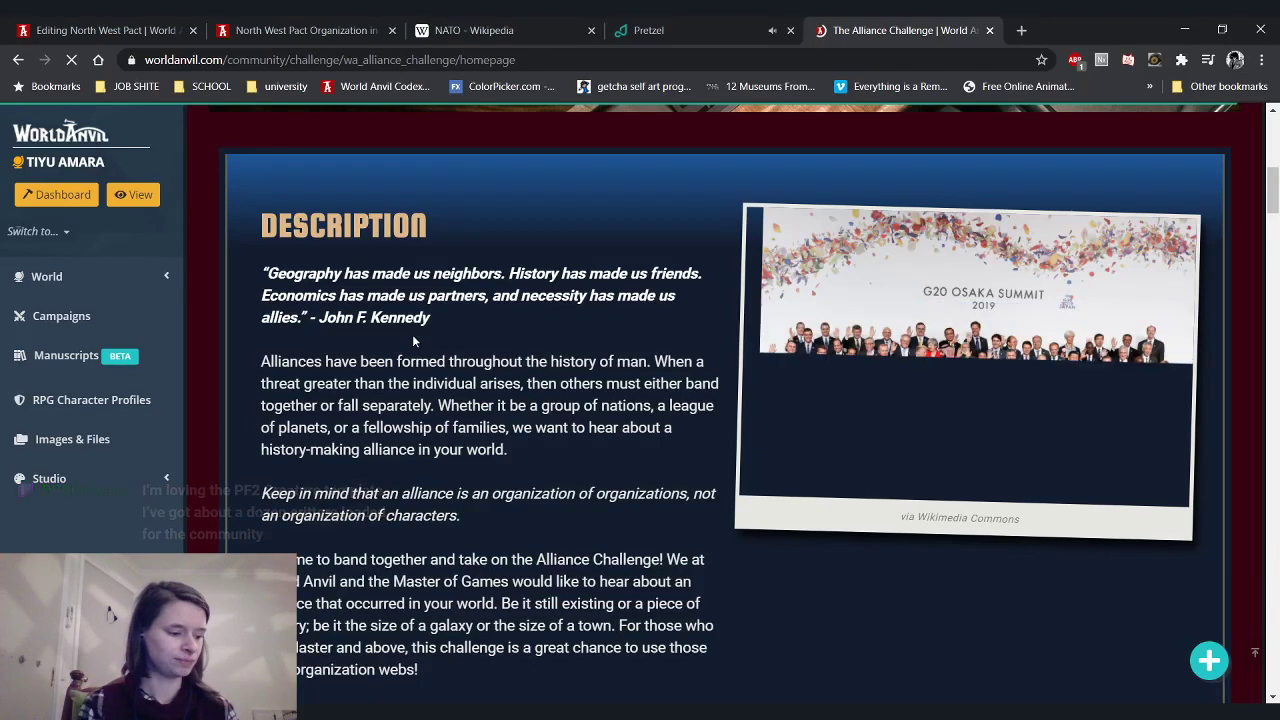
scroll(413, 341, down, 5)
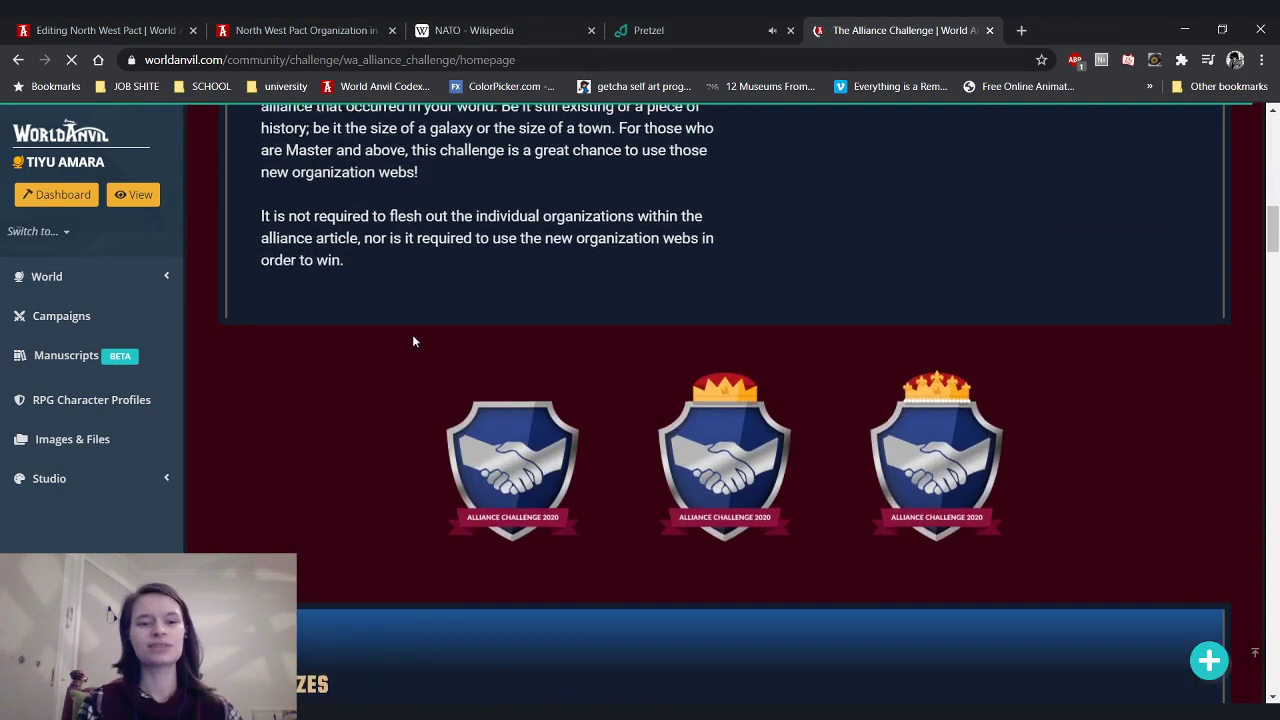
scroll(413, 341, down, 7)
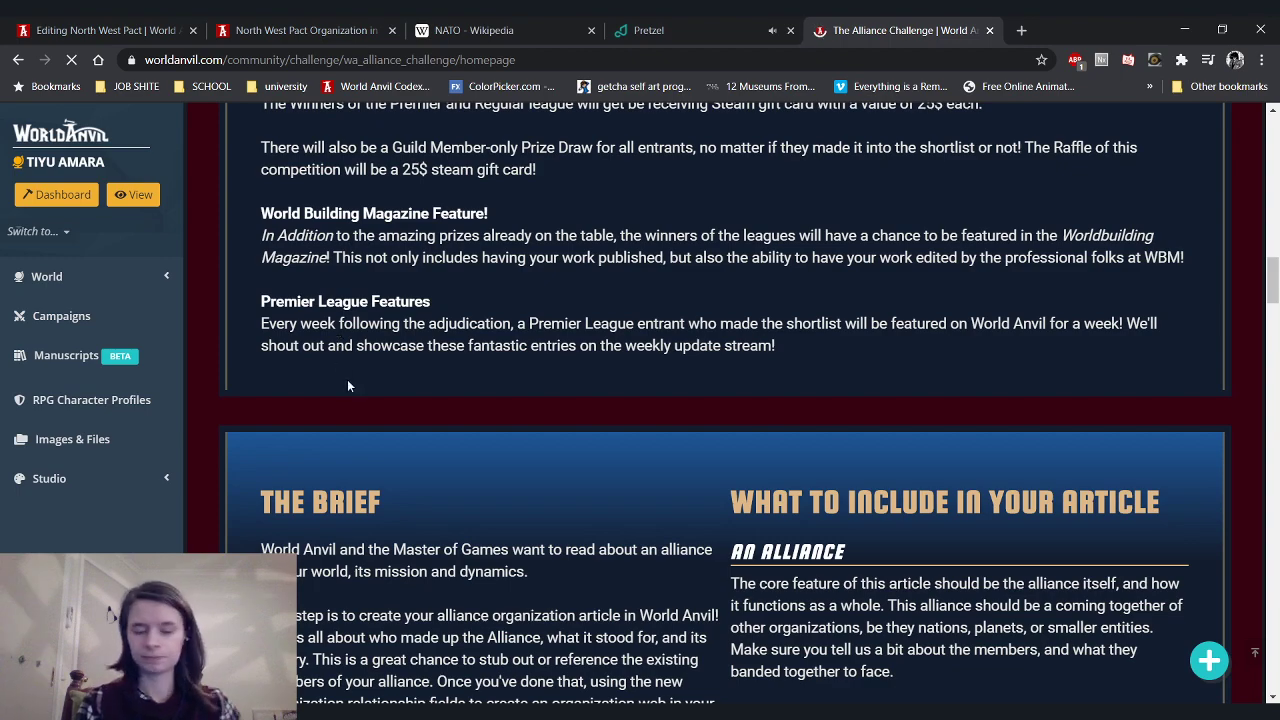
Examine the challenge's brief and the guidance on what to include about the alliance, its history and its members
scroll(348, 381, down, 3)
scroll(348, 381, down, 3)
scroll(348, 381, up, 1)
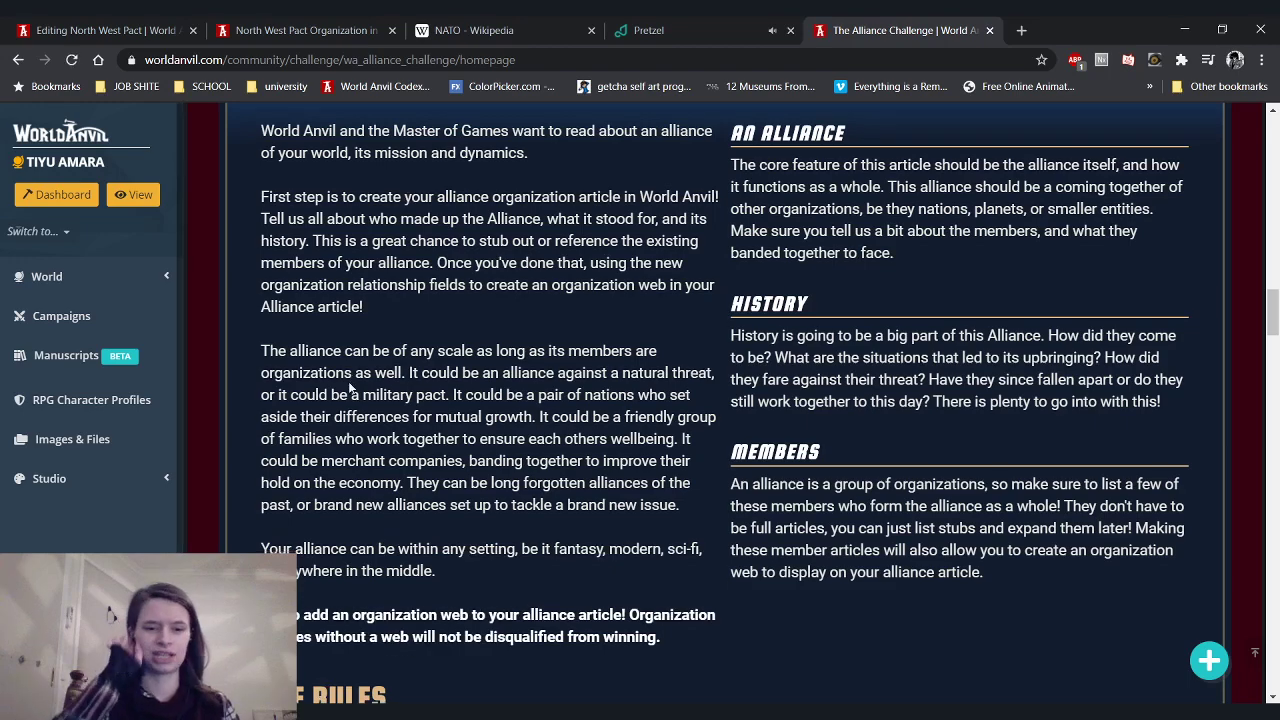
scroll(350, 388, up, 1)
scroll(420, 360, down, 1)
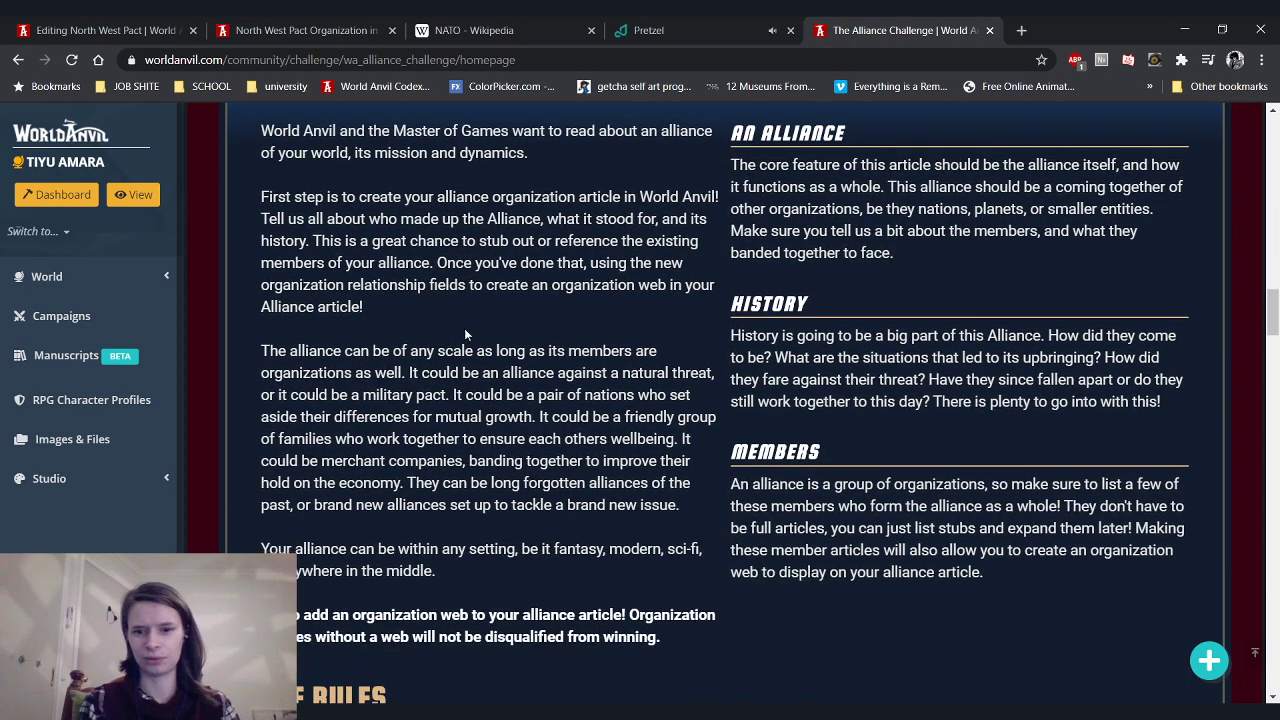
scroll(466, 218, up, 1)
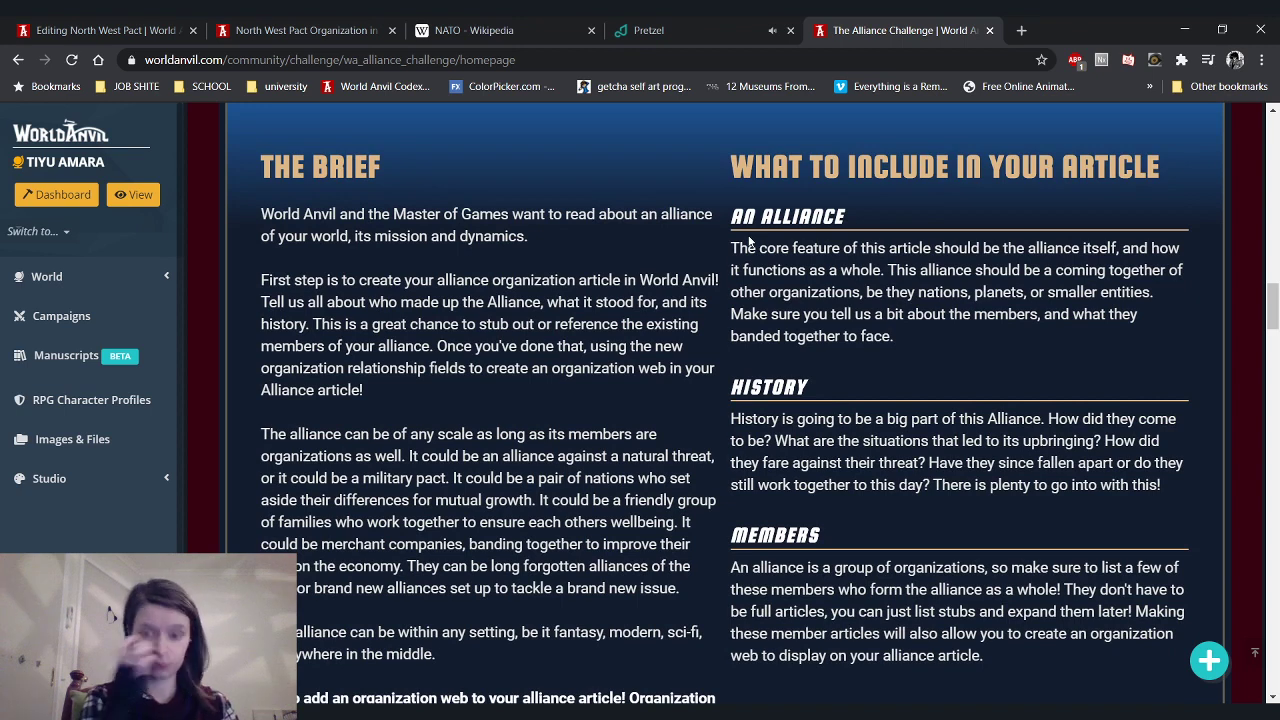
scroll(750, 242, down, 1)
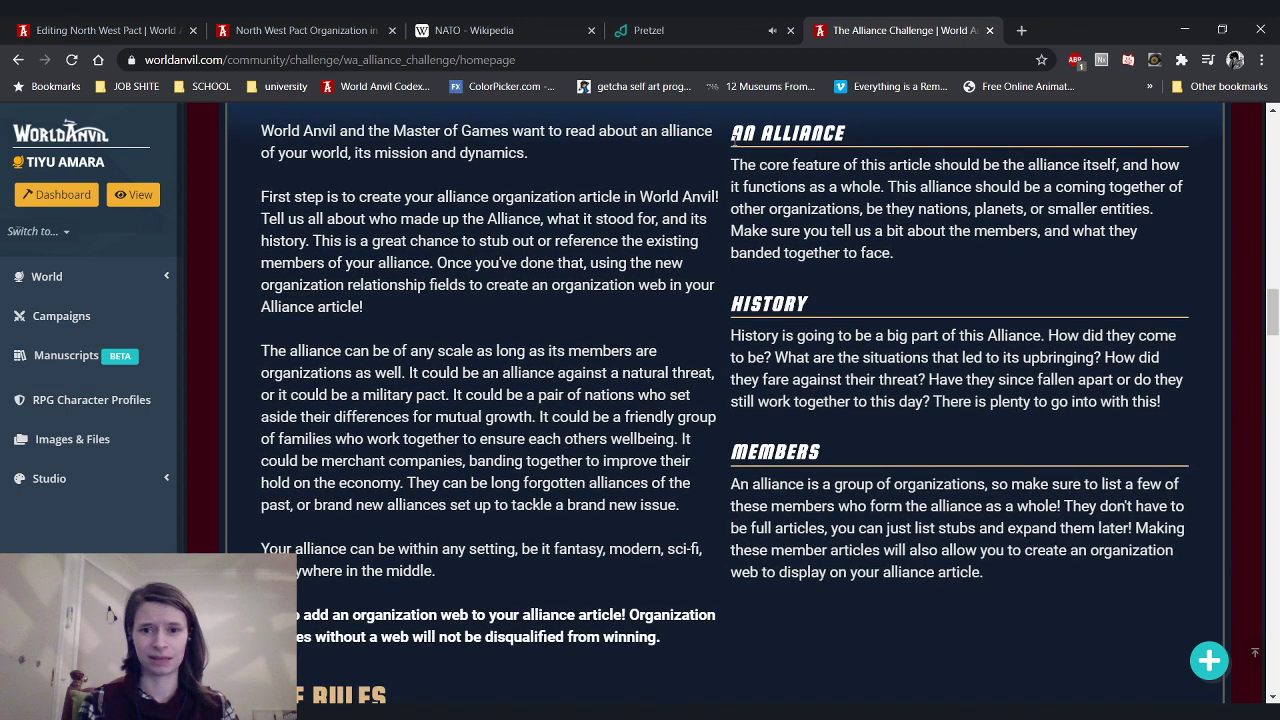
drag(733, 136, 838, 187)
click(958, 316)
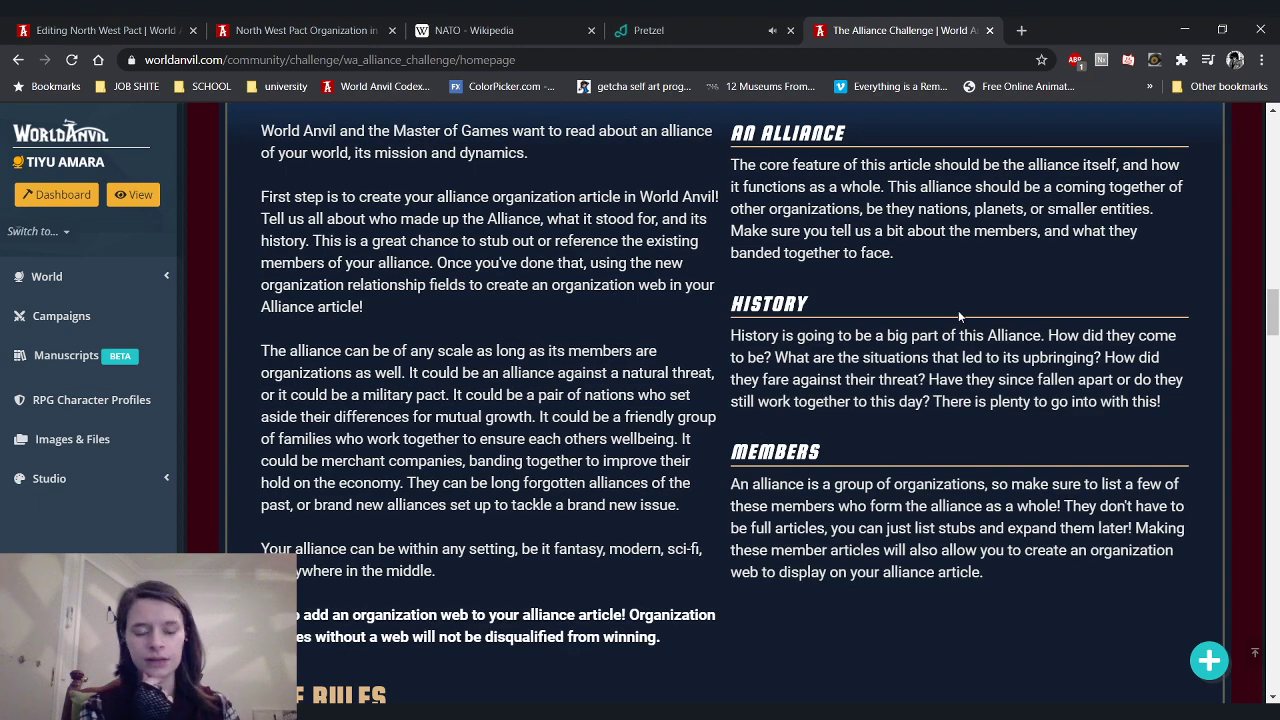
Compare the North West Pact article with the challenge requirements by rereading the preview from Beginnings through Post-Signing
click(255, 22)
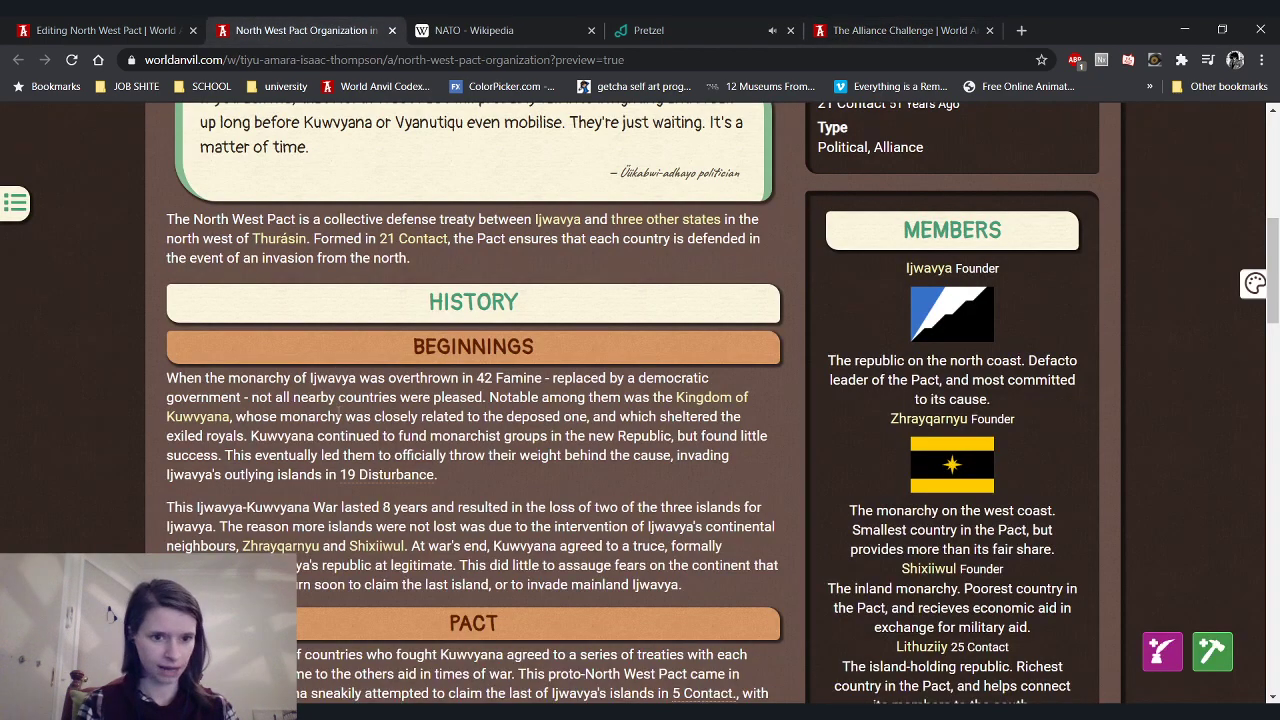
scroll(334, 292, down, 1)
scroll(422, 290, down, 1)
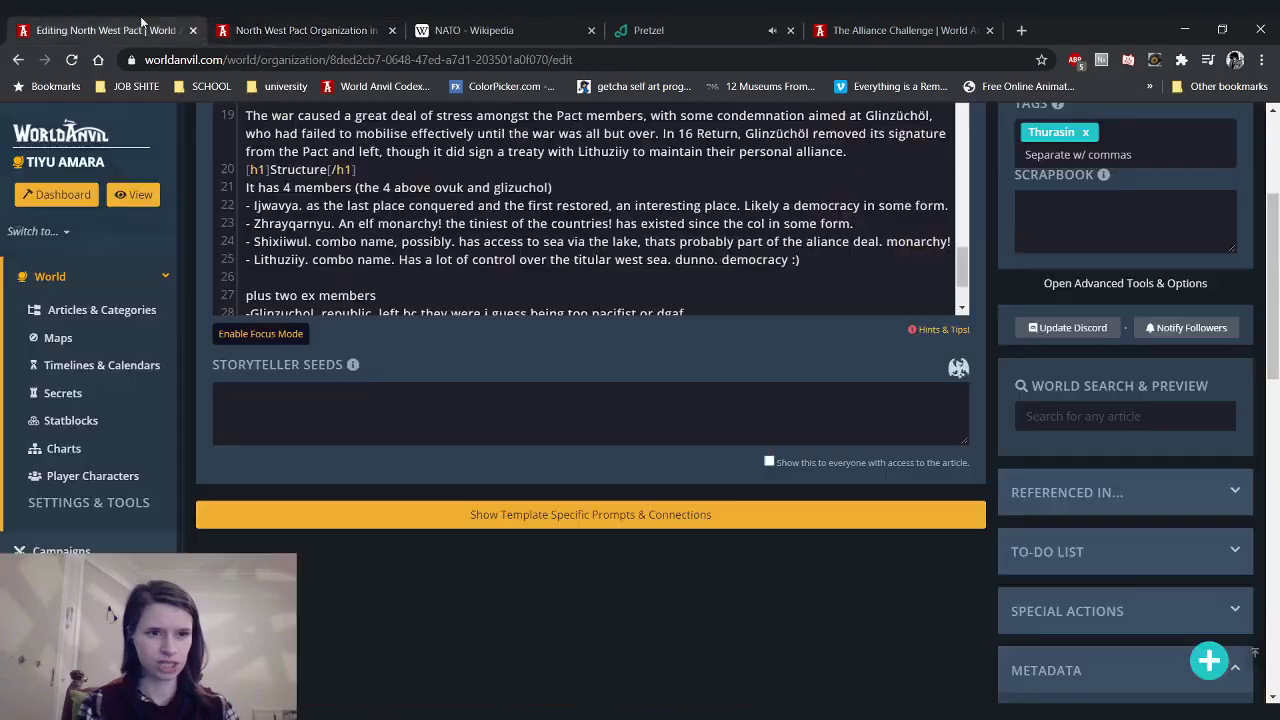
click(140, 28)
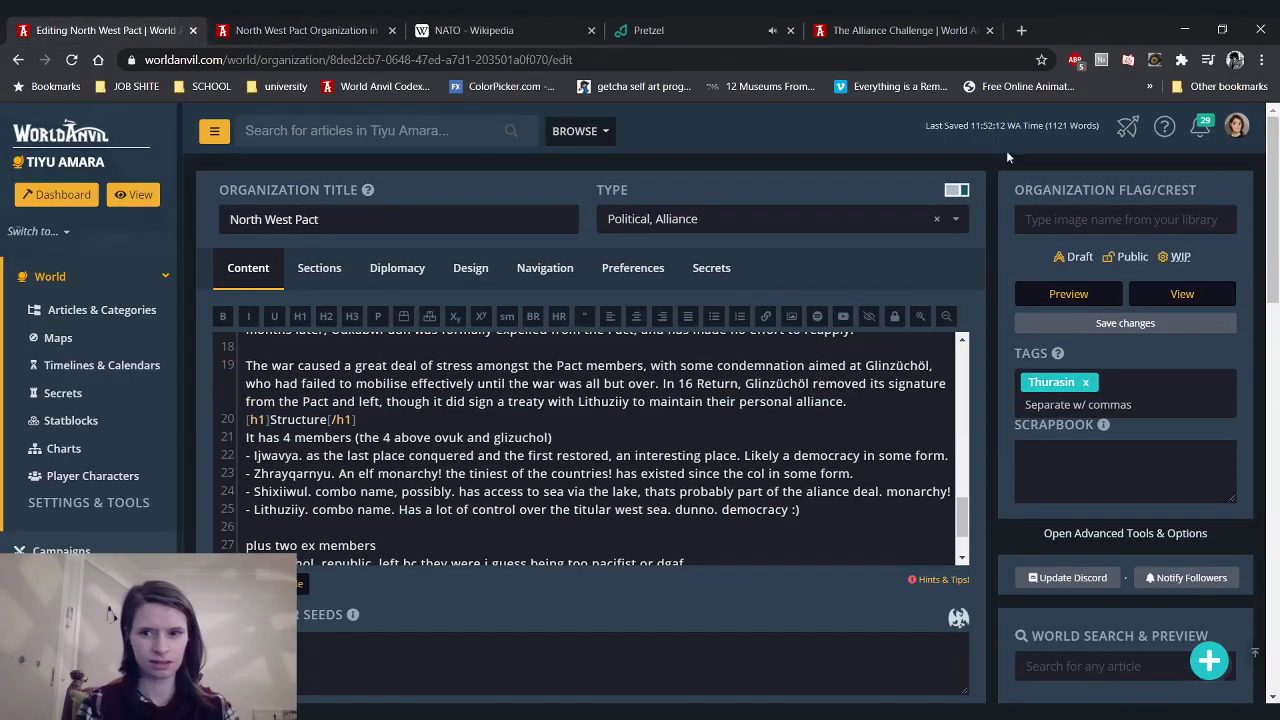
click(362, 24)
scroll(380, 314, up, 2)
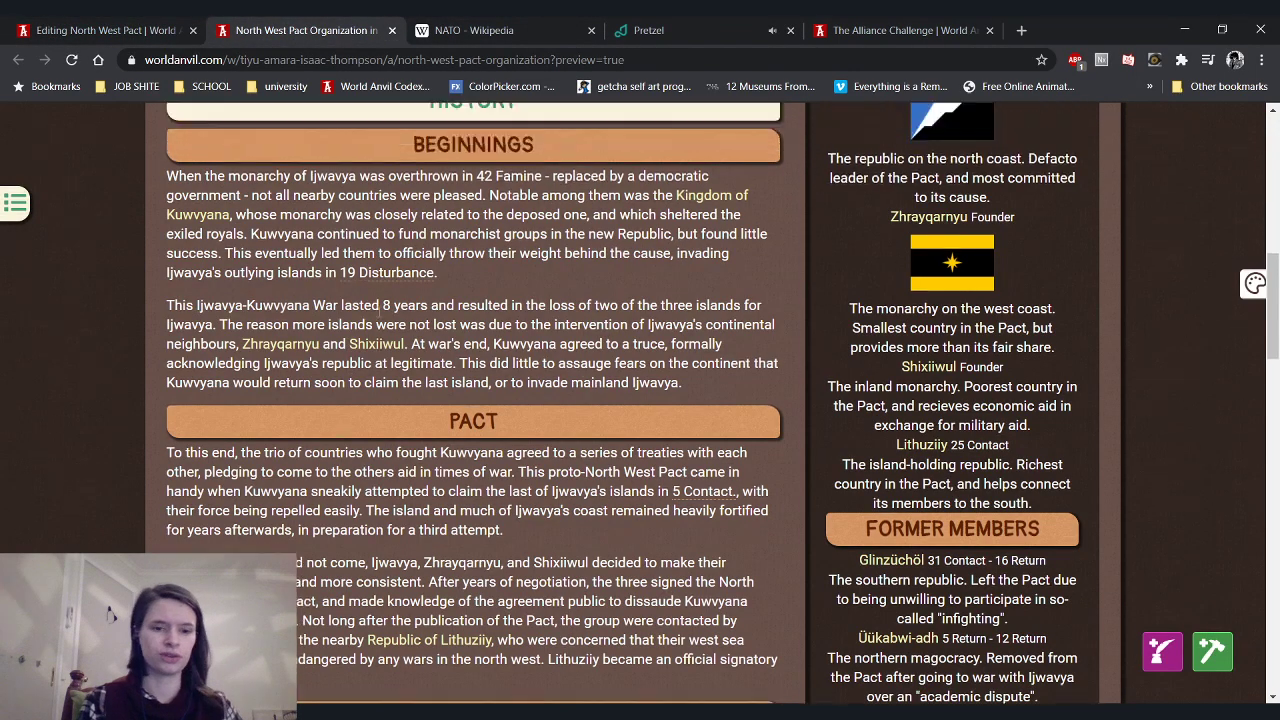
scroll(342, 266, down, 4)
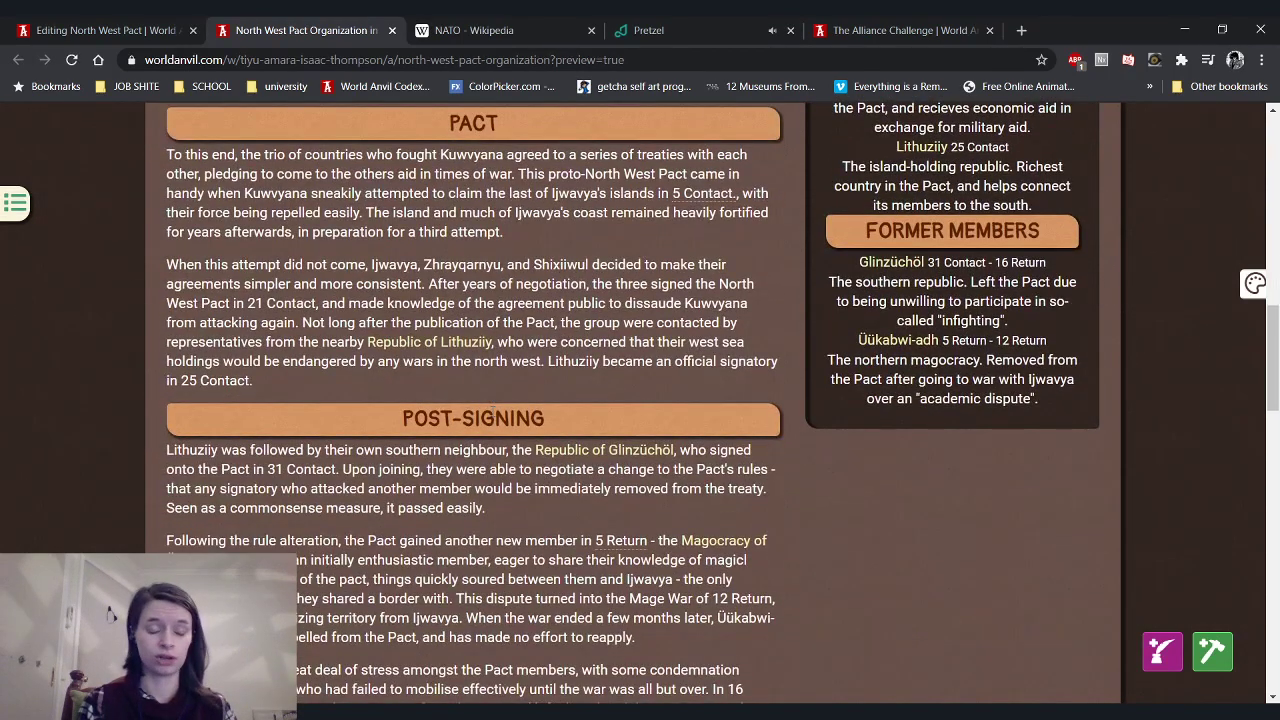
scroll(493, 410, down, 3)
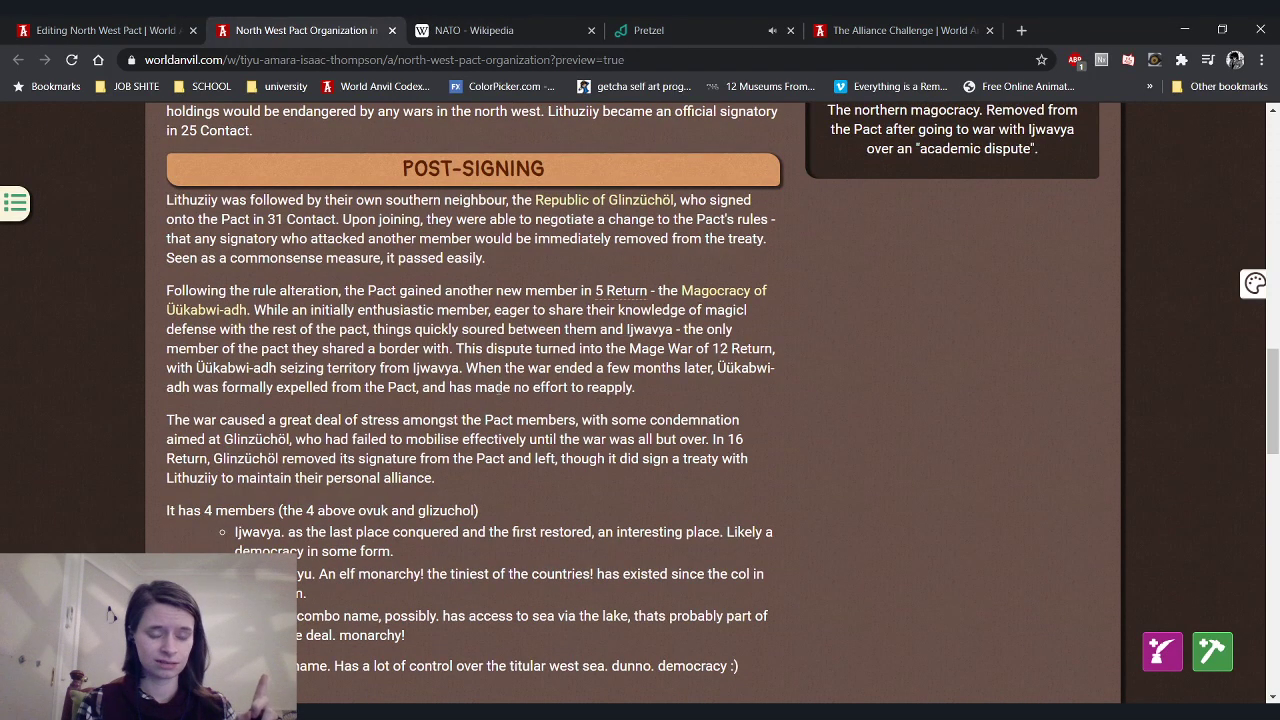
Reread the preview's history sections and Members sidebar, continuing down to the rough member notes at the article's end
scroll(498, 389, up, 3)
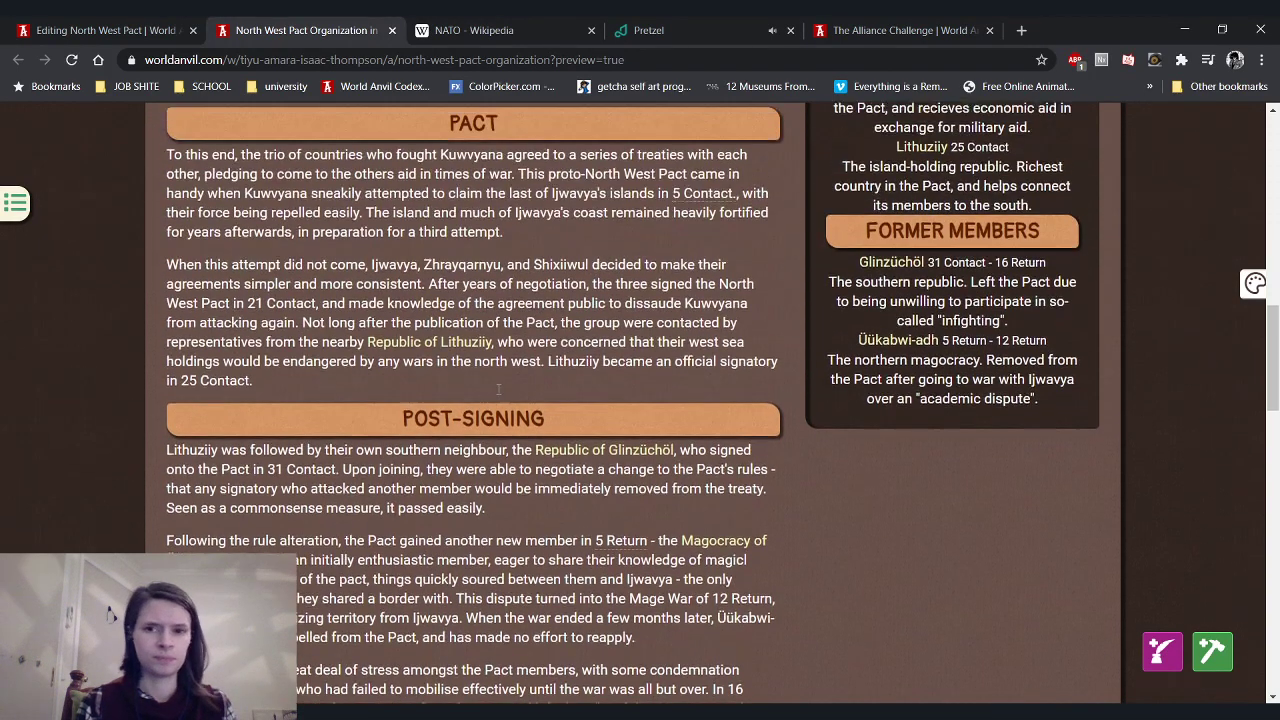
scroll(497, 390, up, 4)
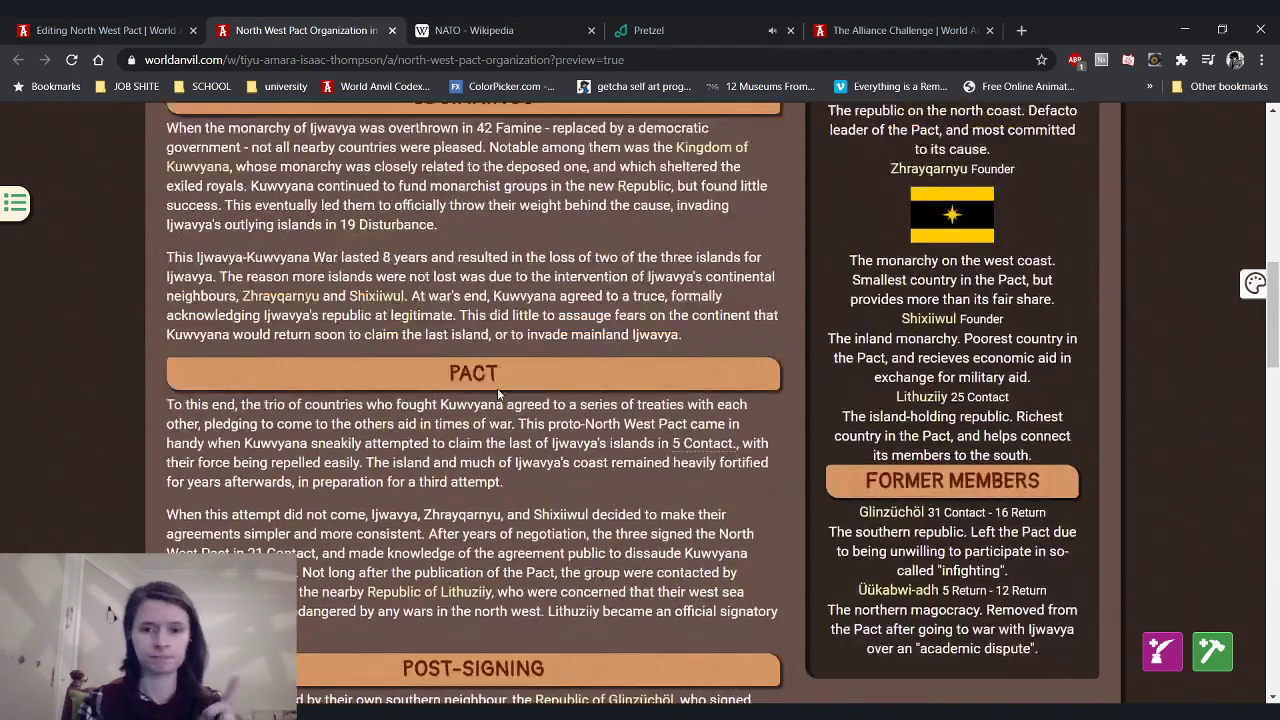
scroll(498, 396, up, 2)
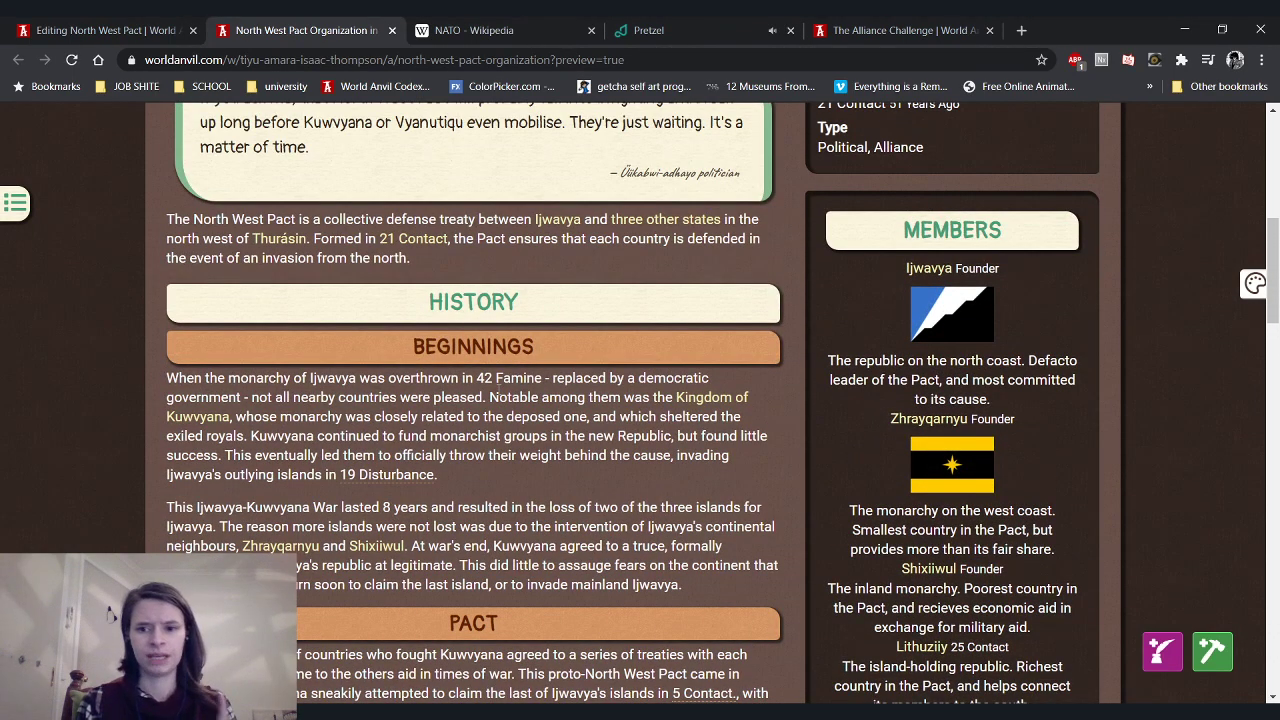
scroll(491, 395, down, 1)
scroll(889, 290, up, 3)
scroll(889, 290, down, 2)
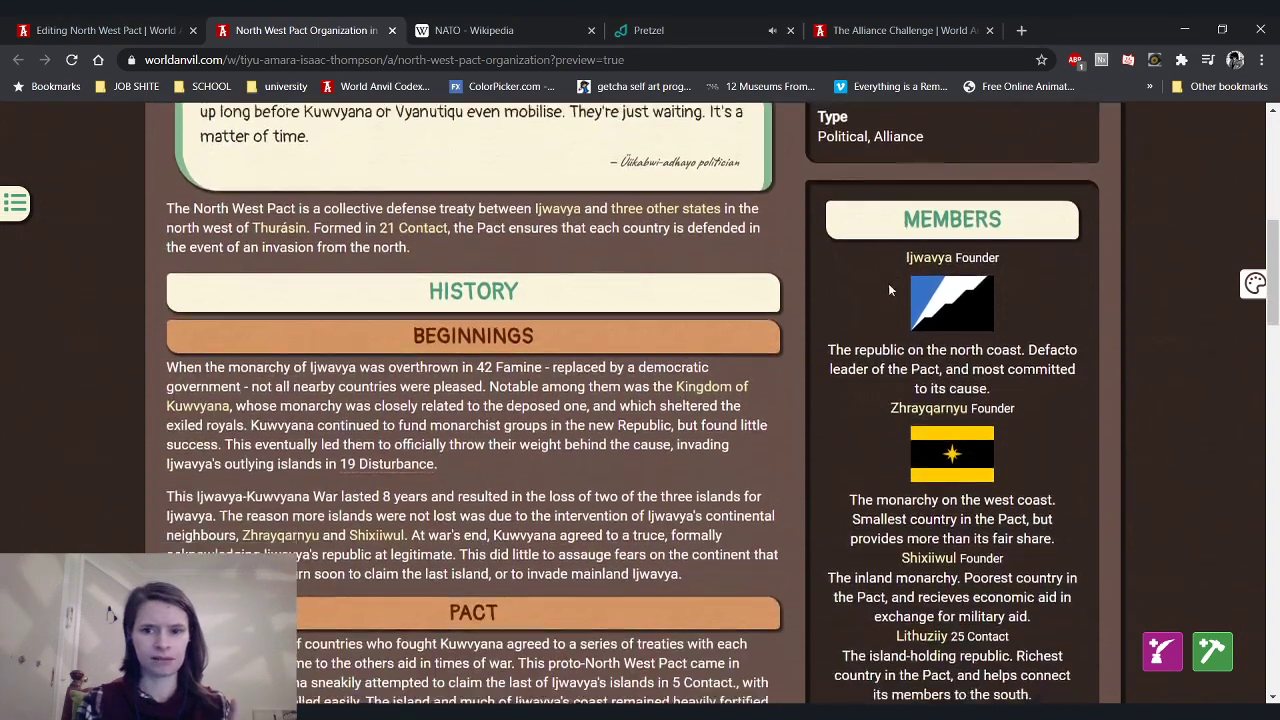
scroll(889, 290, down, 10)
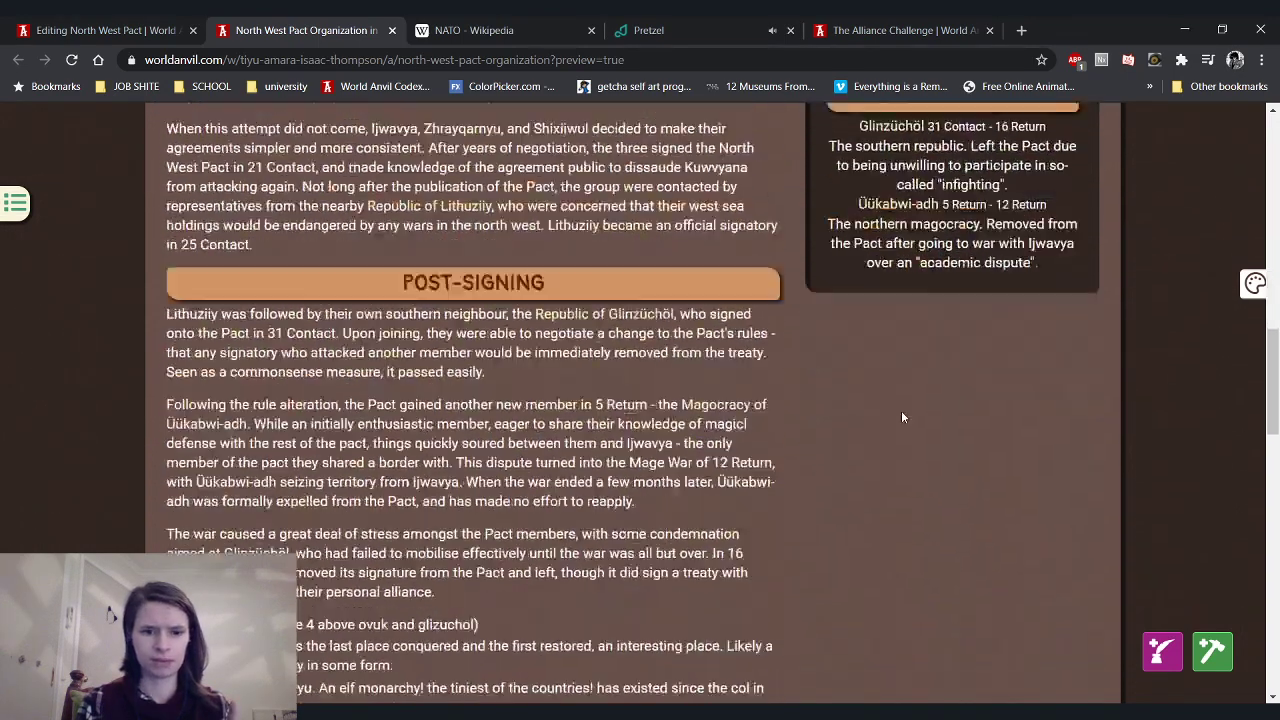
scroll(902, 416, down, 1)
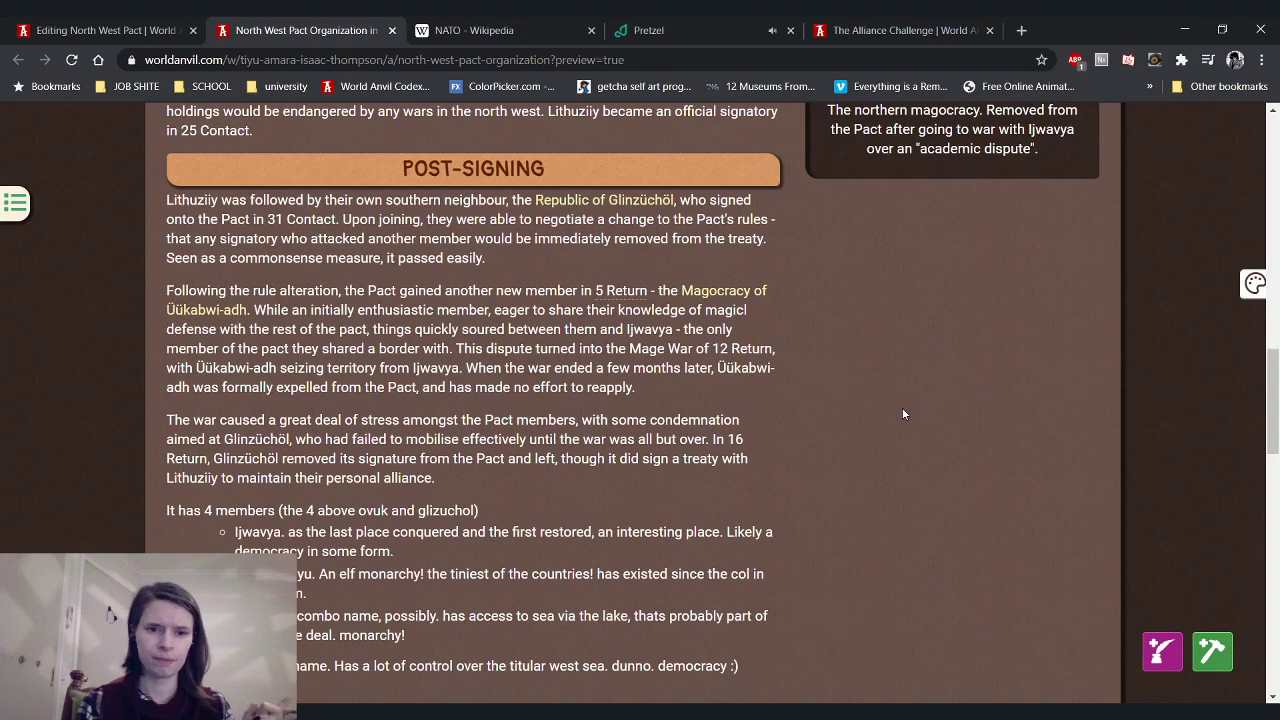
scroll(902, 407, down, 1)
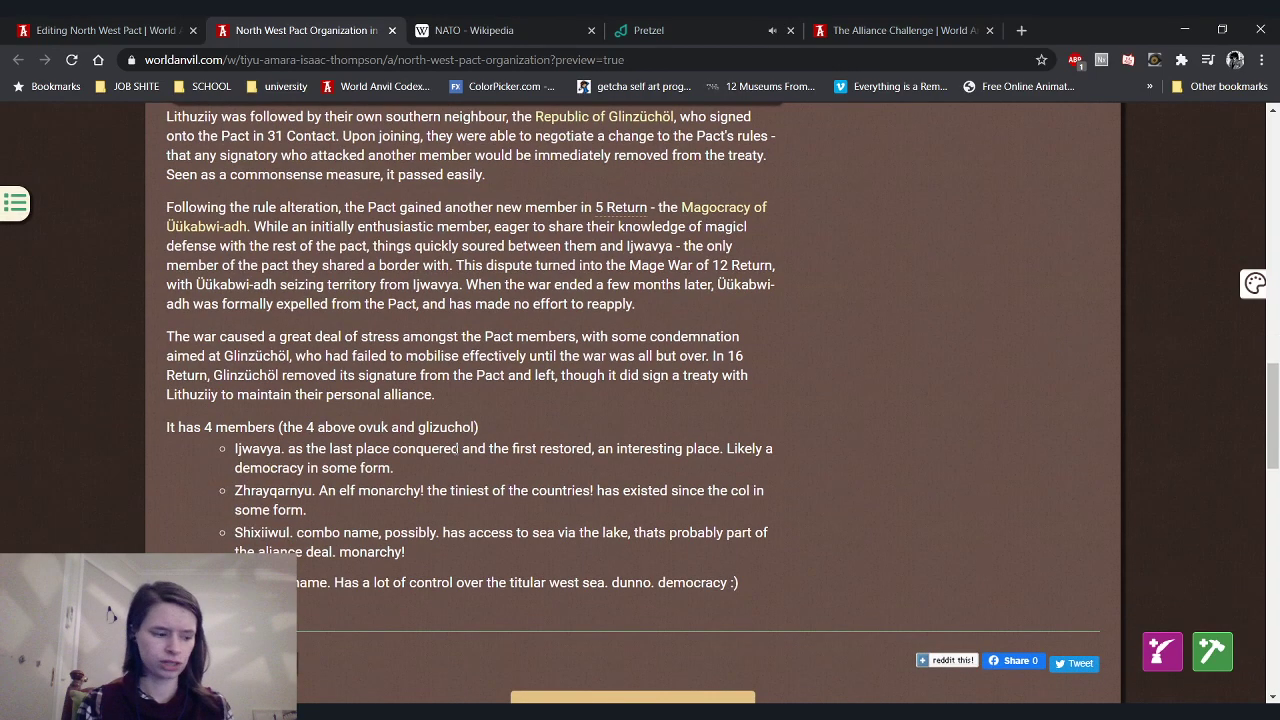
Refresh the article preview and review the sidebar descriptions of Ijwavya and Zhrayqarnyu
click(71, 60)
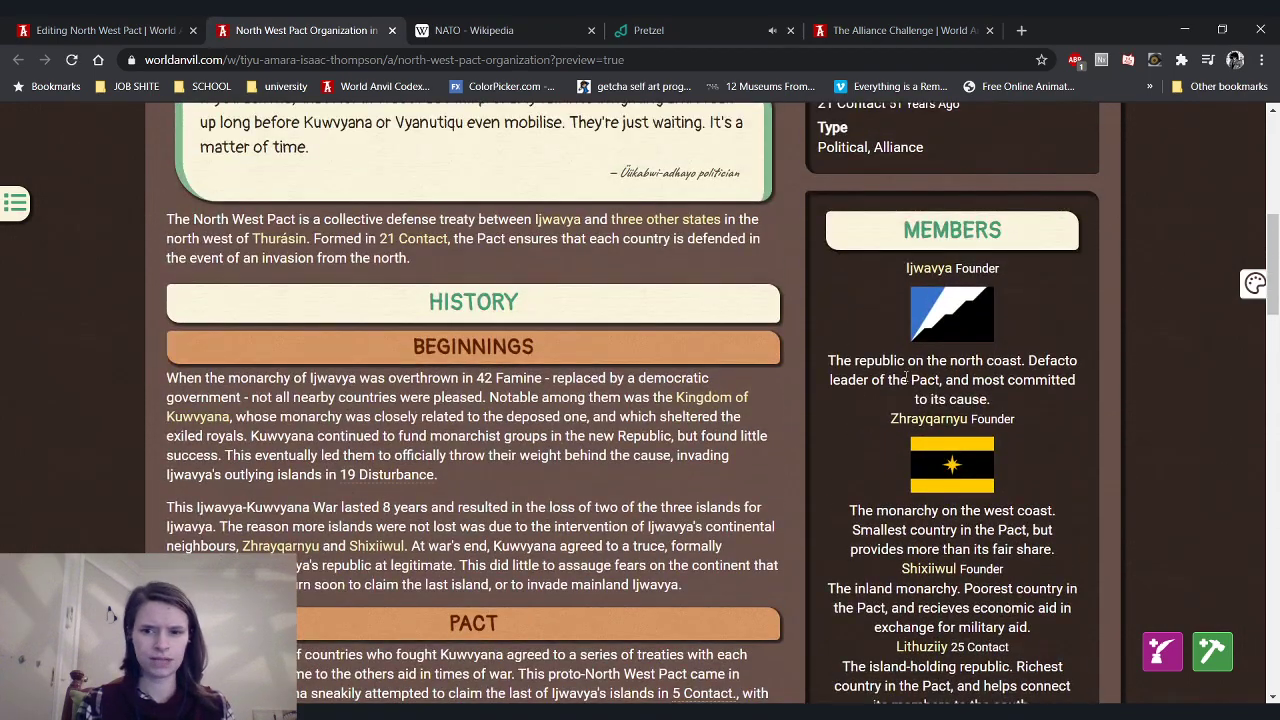
drag(830, 360, 1015, 405)
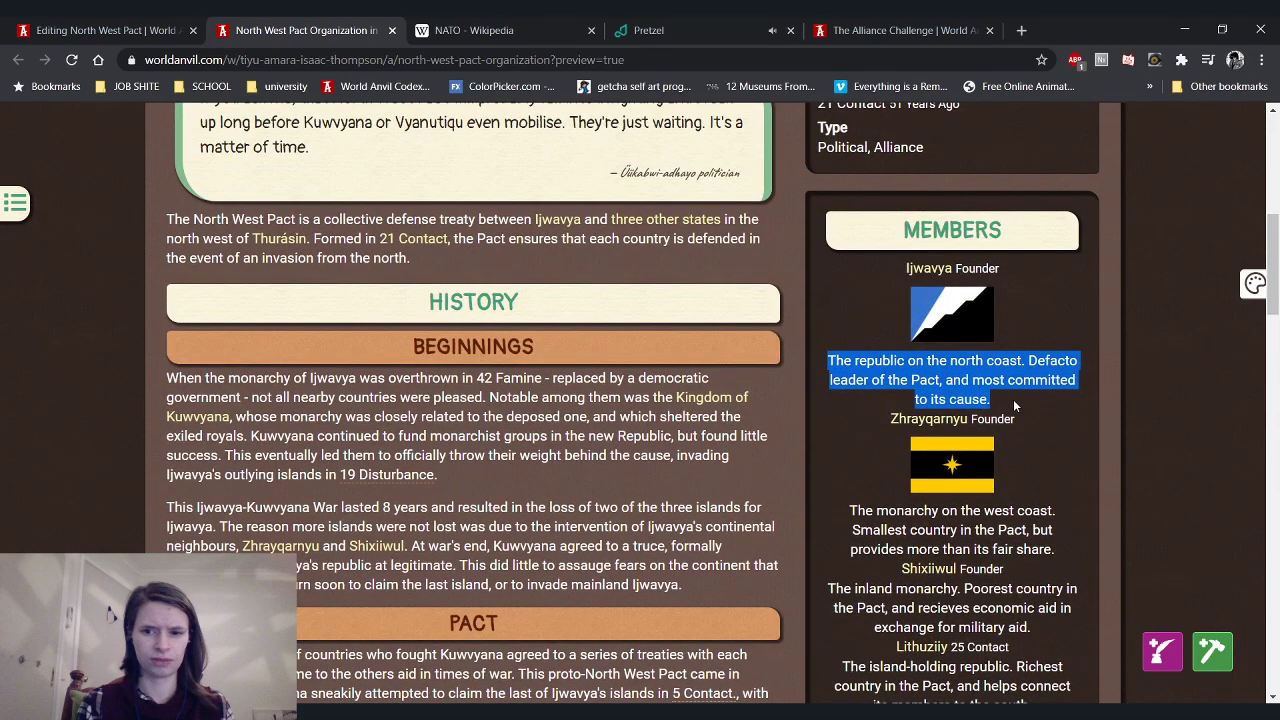
scroll(921, 433, down, 1)
drag(845, 429, 1076, 461)
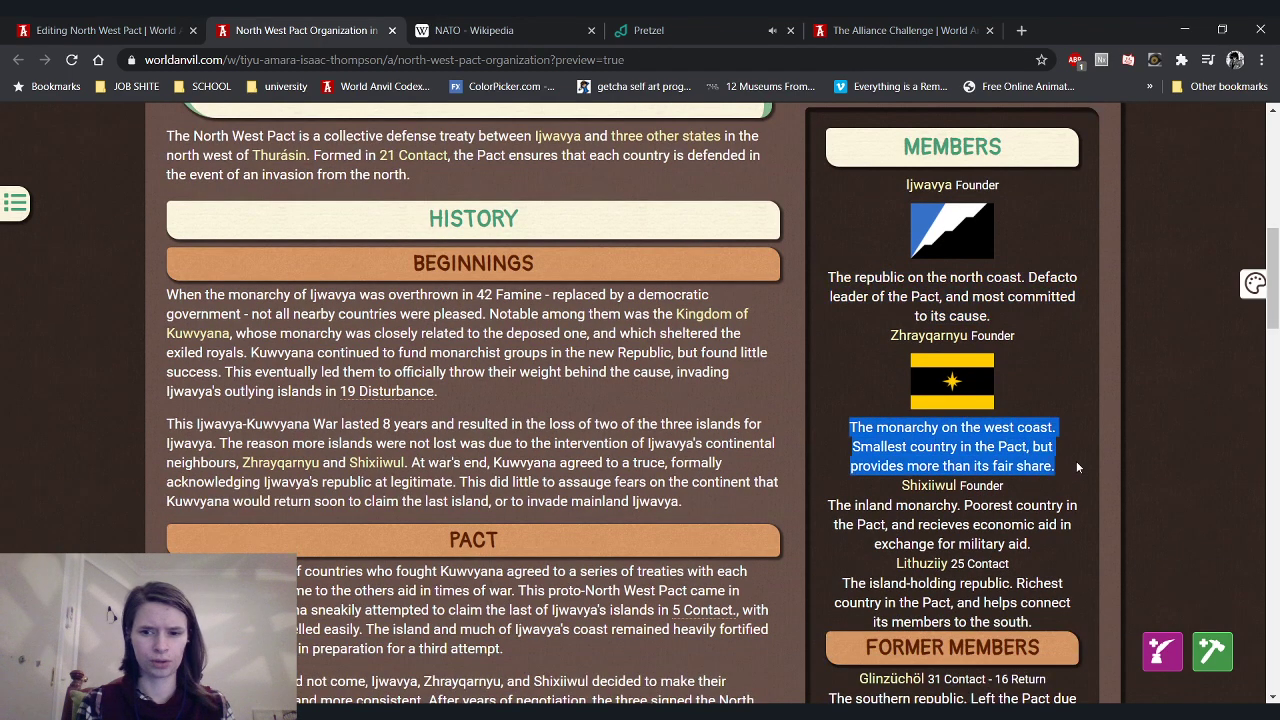
click(773, 432)
Examine the rough notes under the Structure heading, covering the four members and the two ex-members
scroll(755, 396, down, 8)
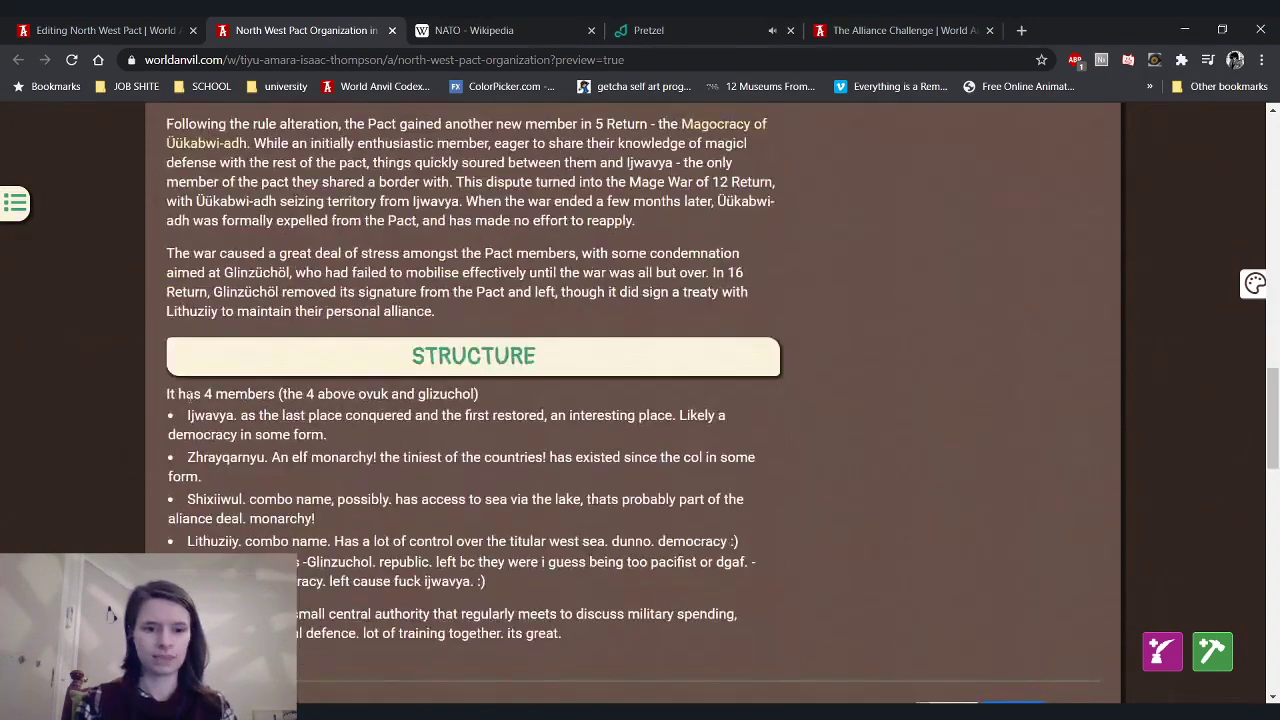
drag(166, 394, 951, 580)
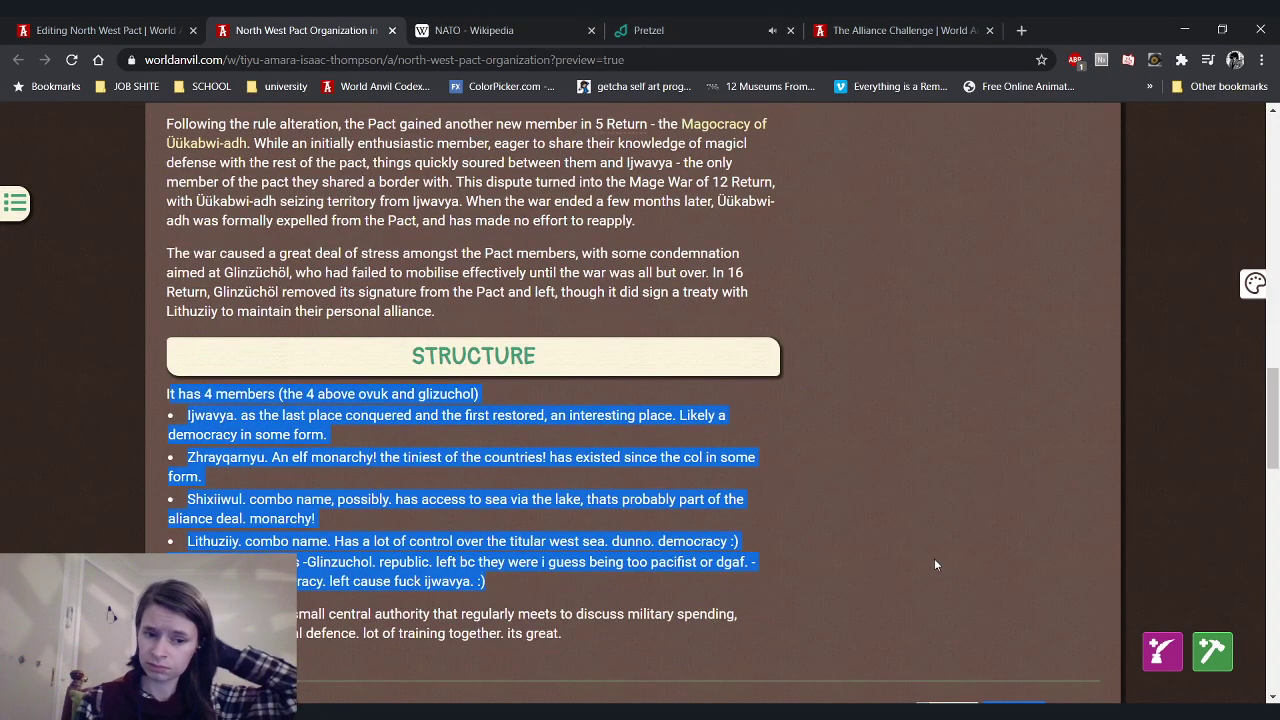
click(826, 588)
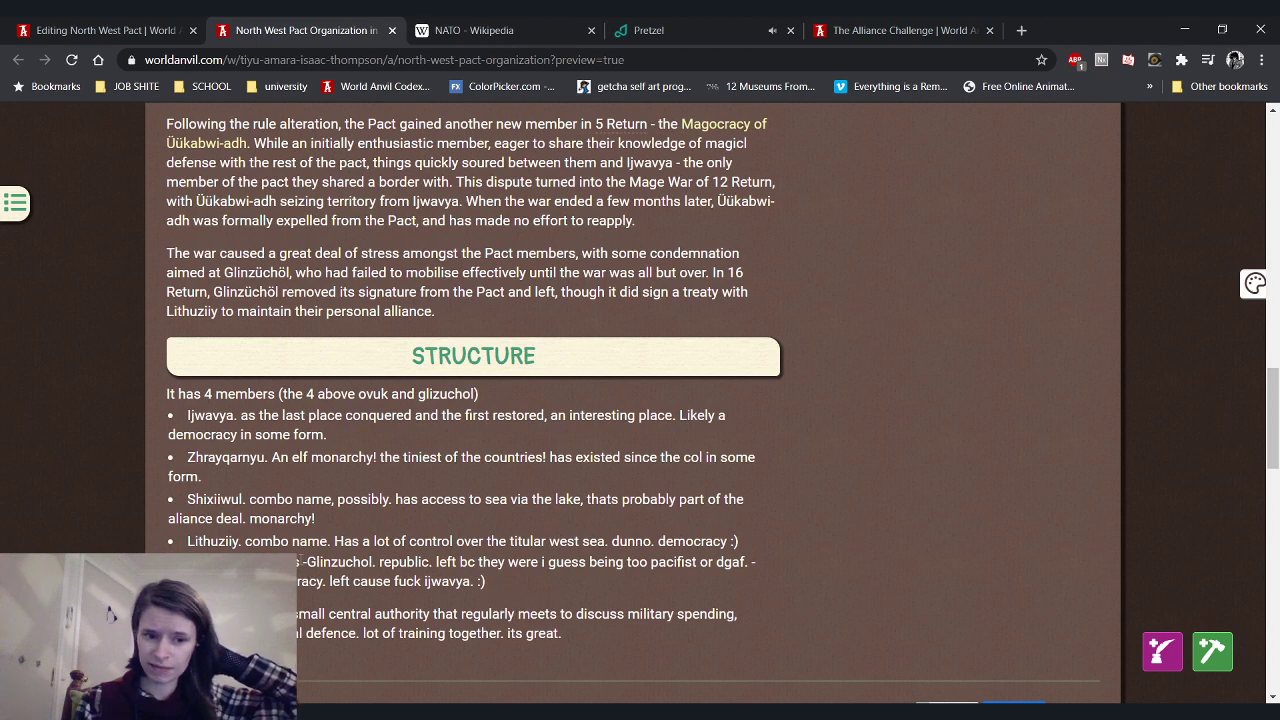
drag(302, 566, 506, 581)
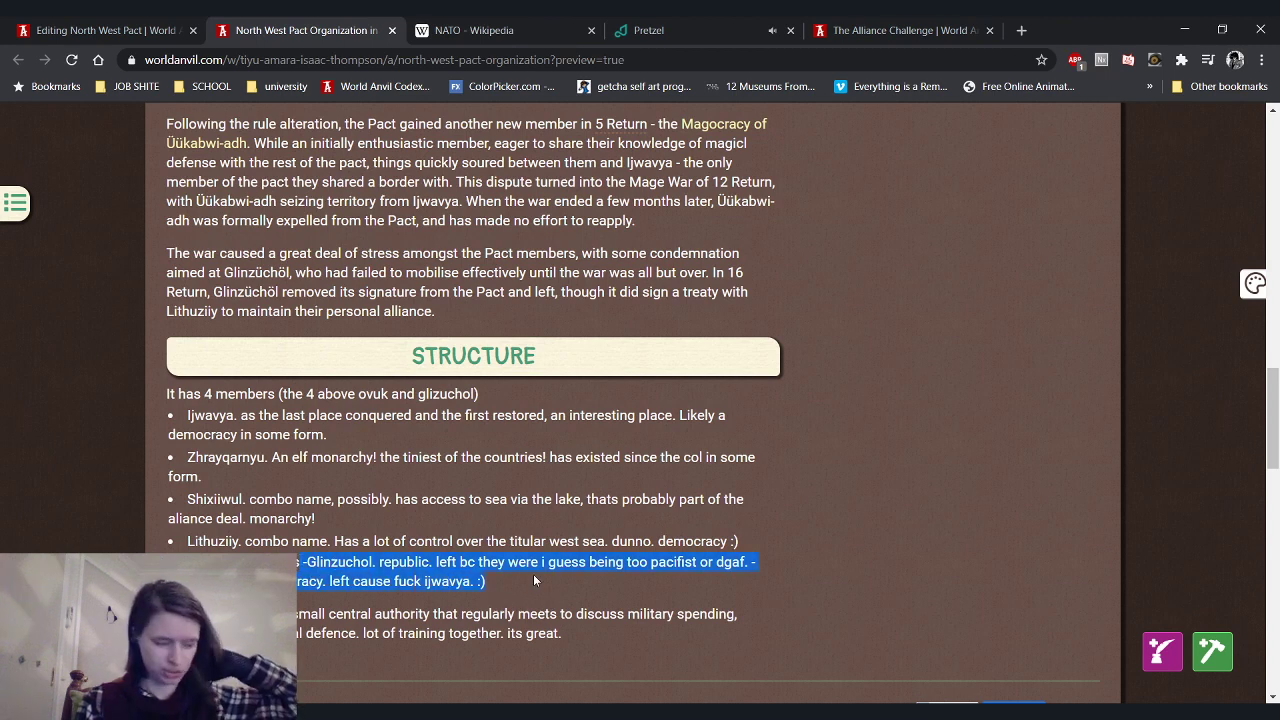
click(310, 563)
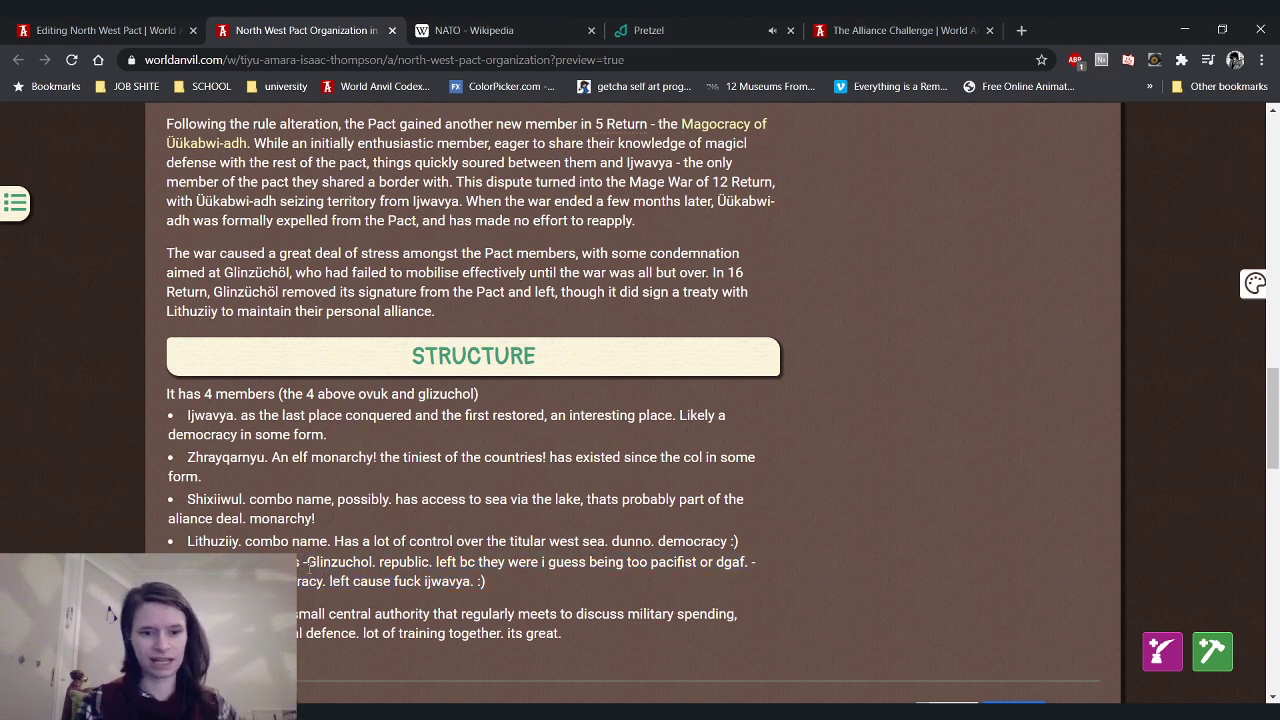
click(581, 590)
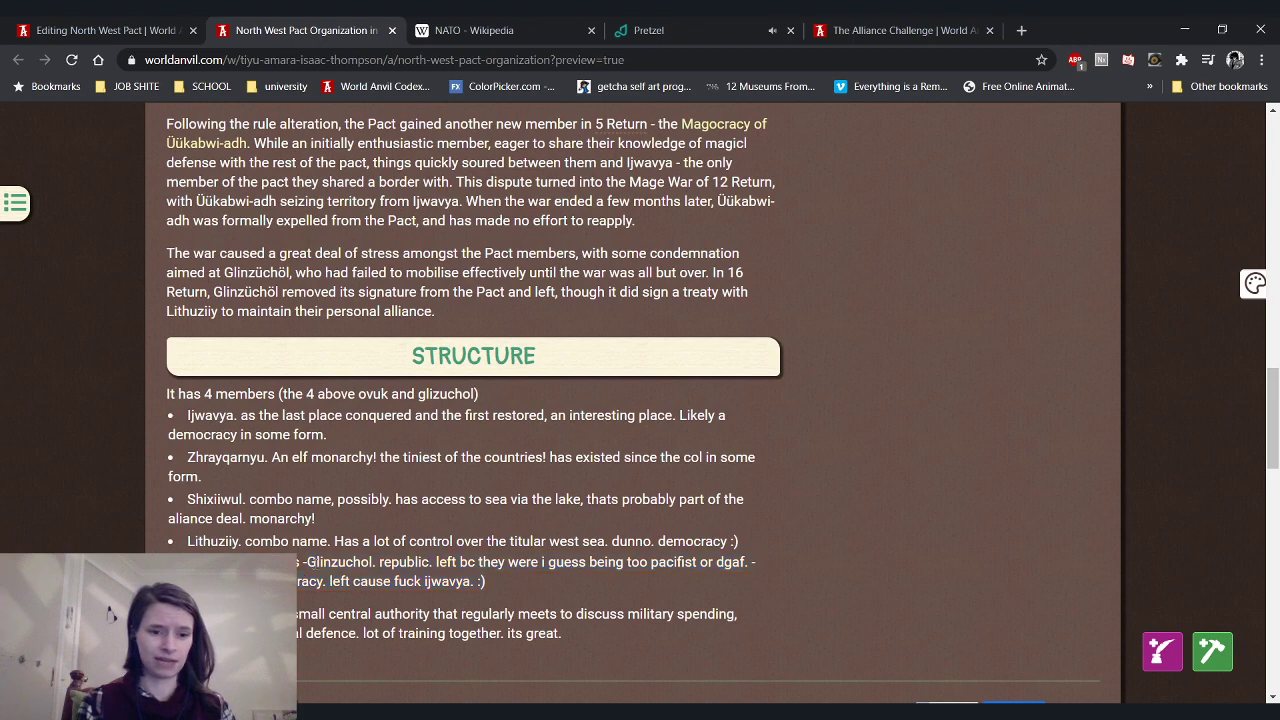
drag(300, 564, 628, 608)
click(618, 606)
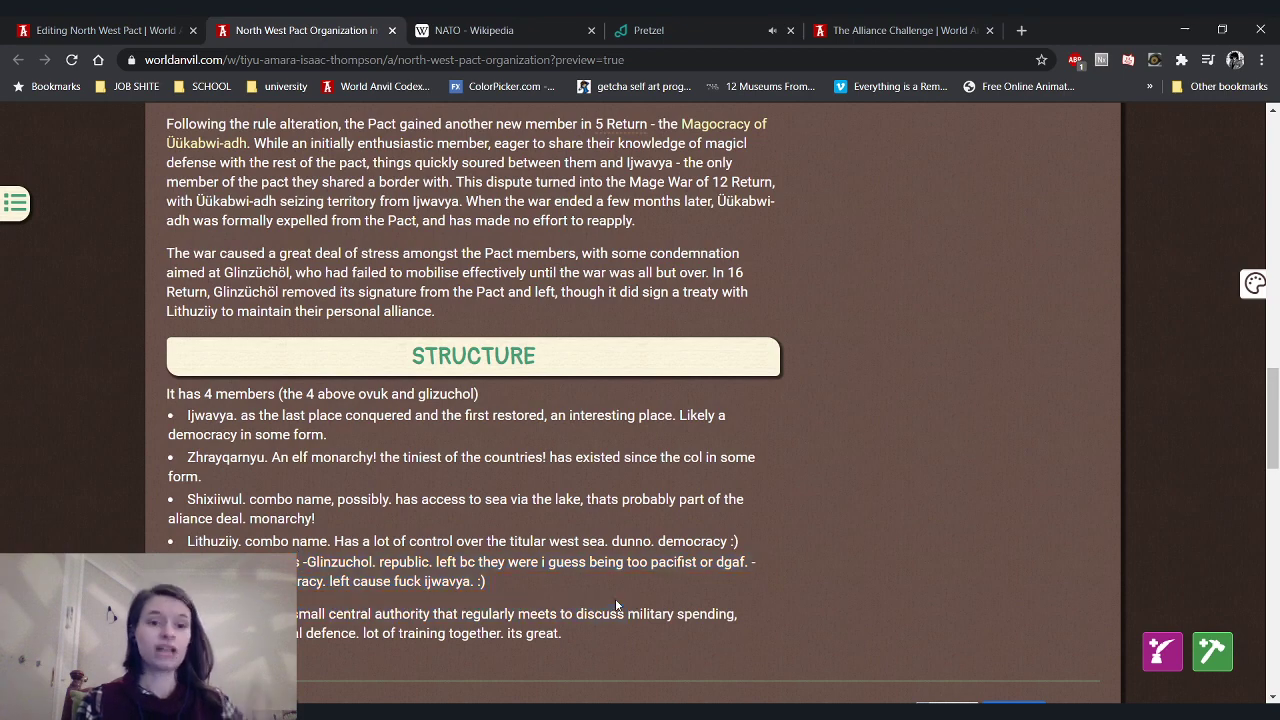
Look back through the history from Post-Signing up to the introduction, checking the Pact and Beginnings paragraphs
scroll(617, 606, up, 3)
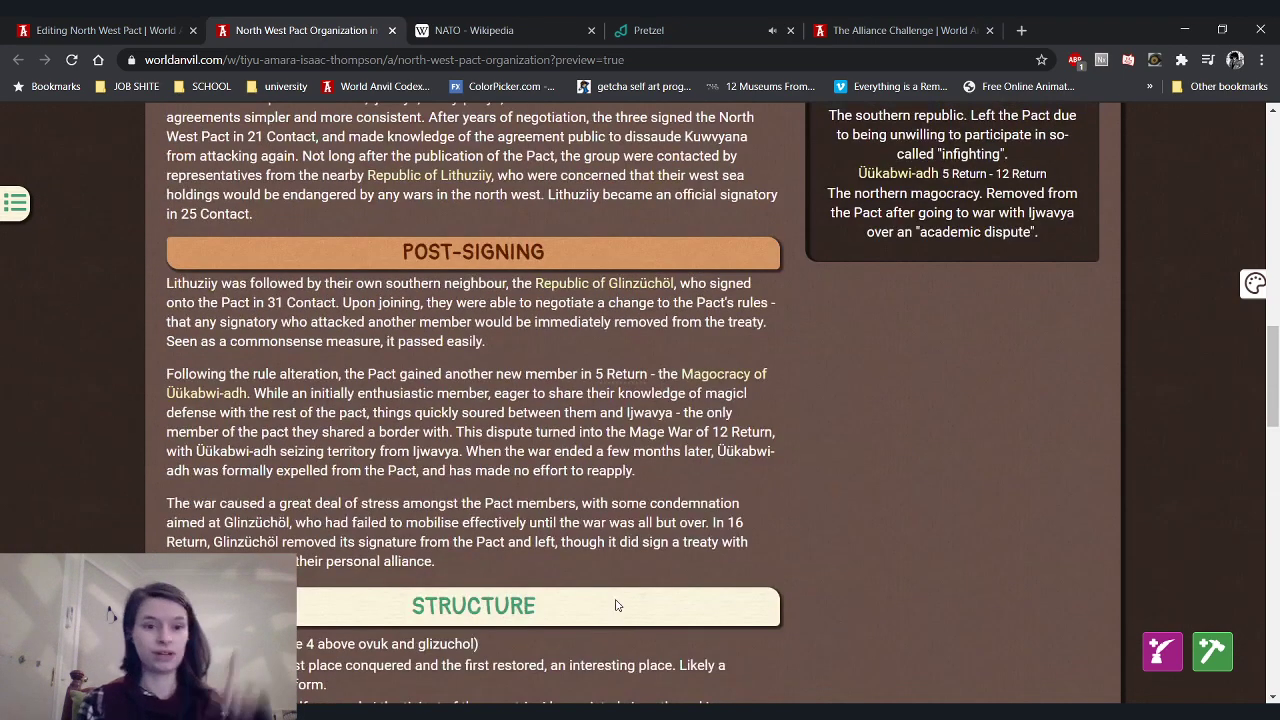
scroll(617, 606, up, 3)
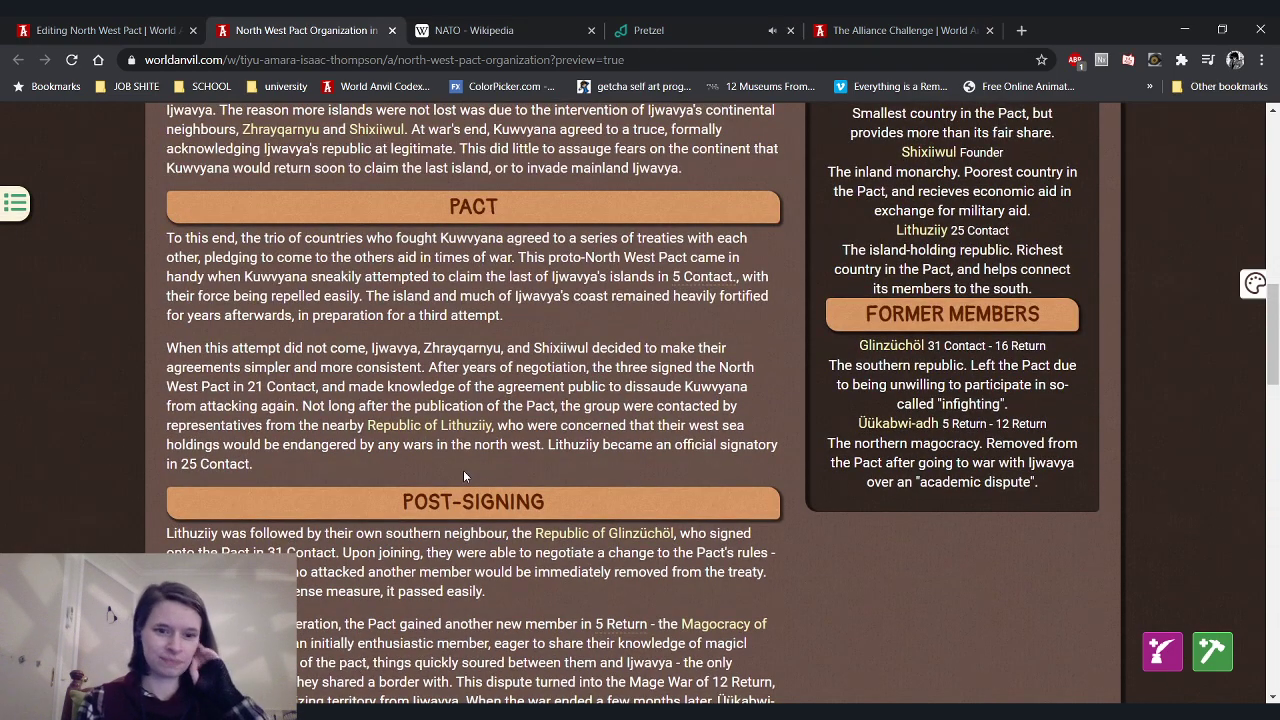
scroll(463, 470, up, 3)
scroll(453, 456, down, 2)
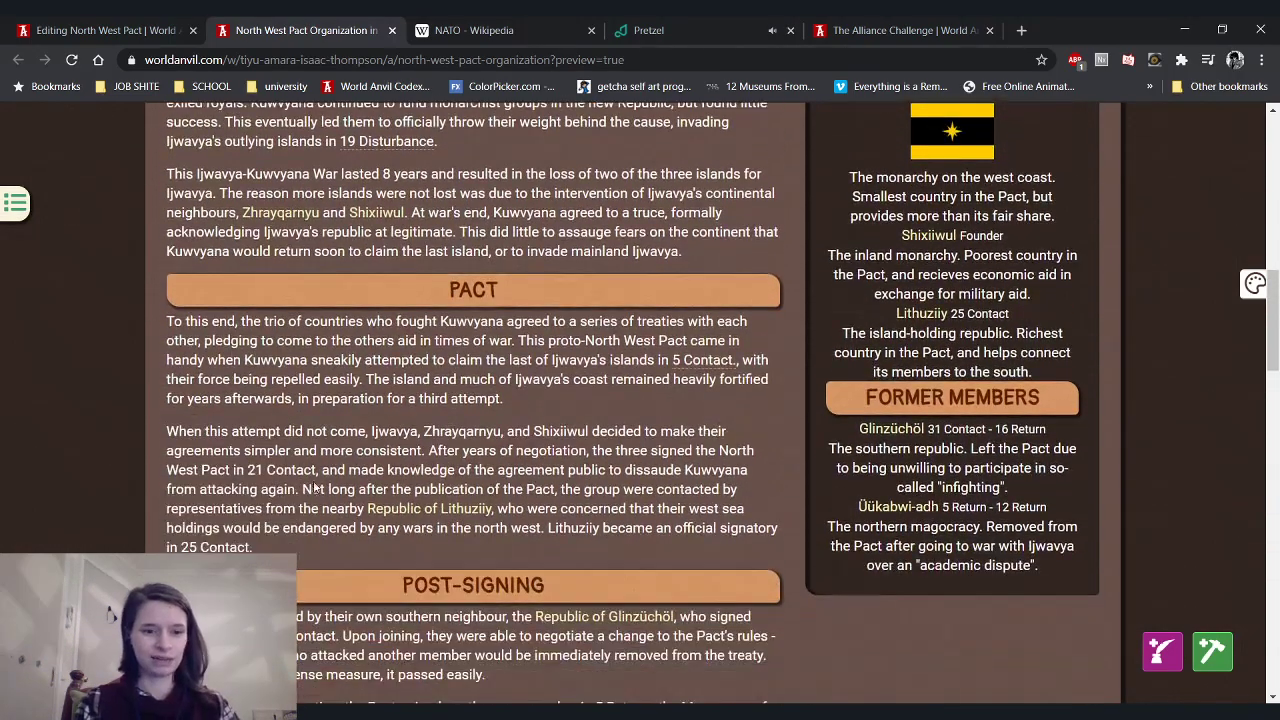
drag(168, 434, 250, 398)
scroll(390, 400, up, 2)
drag(410, 230, 240, 365)
click(499, 220)
scroll(499, 220, up, 1)
scroll(500, 218, up, 2)
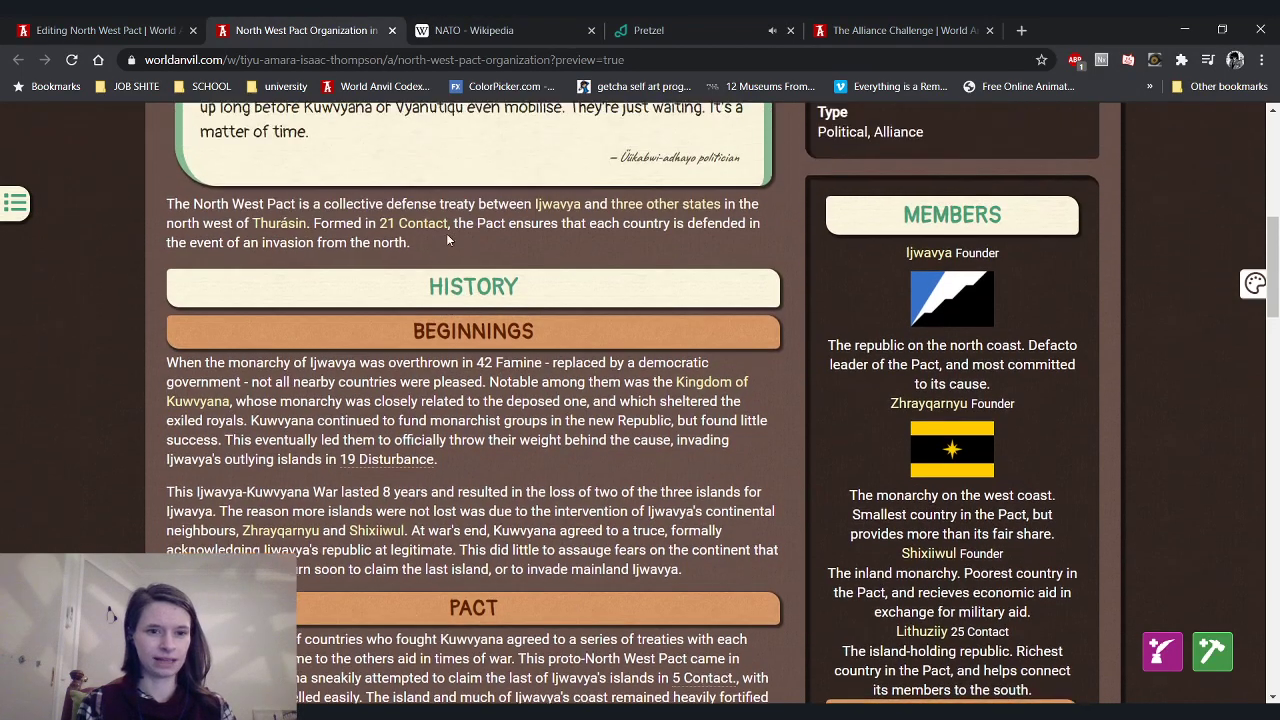
Read the history in order from Beginnings through Pact to Post-Signing, including the Kingdom of Kuwvyana link's preview
scroll(363, 400, down, 1)
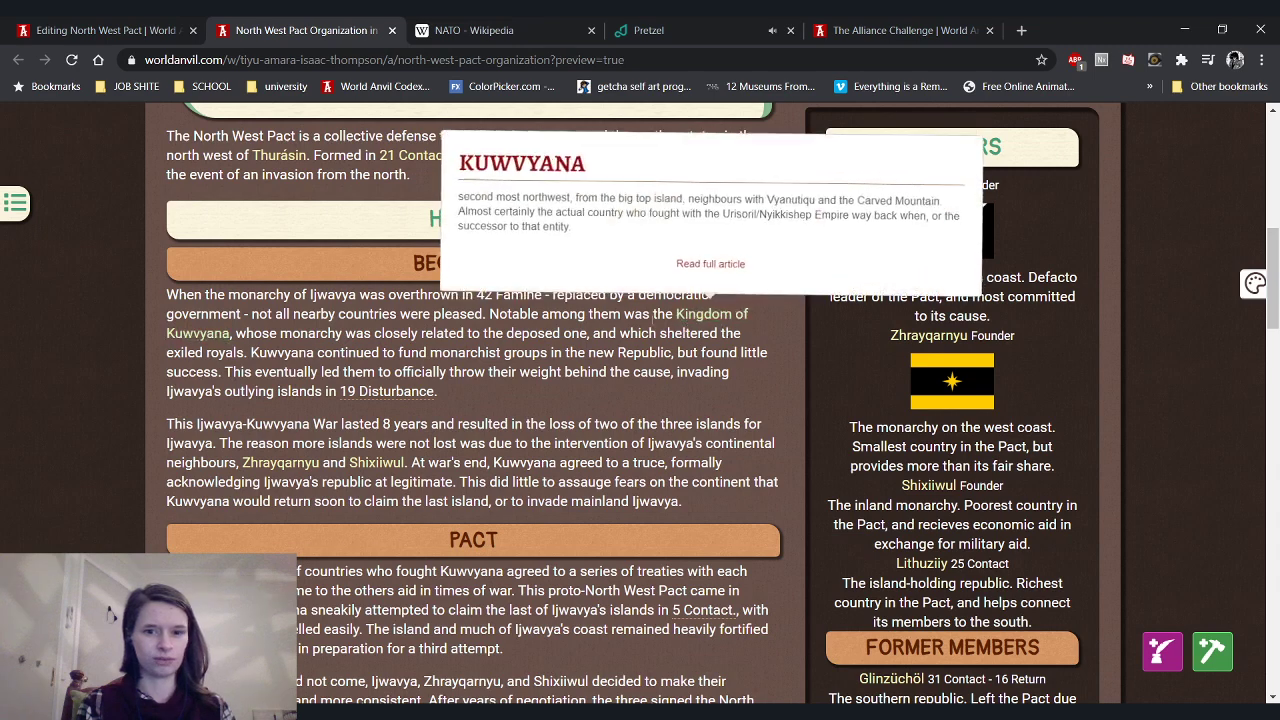
scroll(544, 418, down, 1)
scroll(544, 419, down, 1)
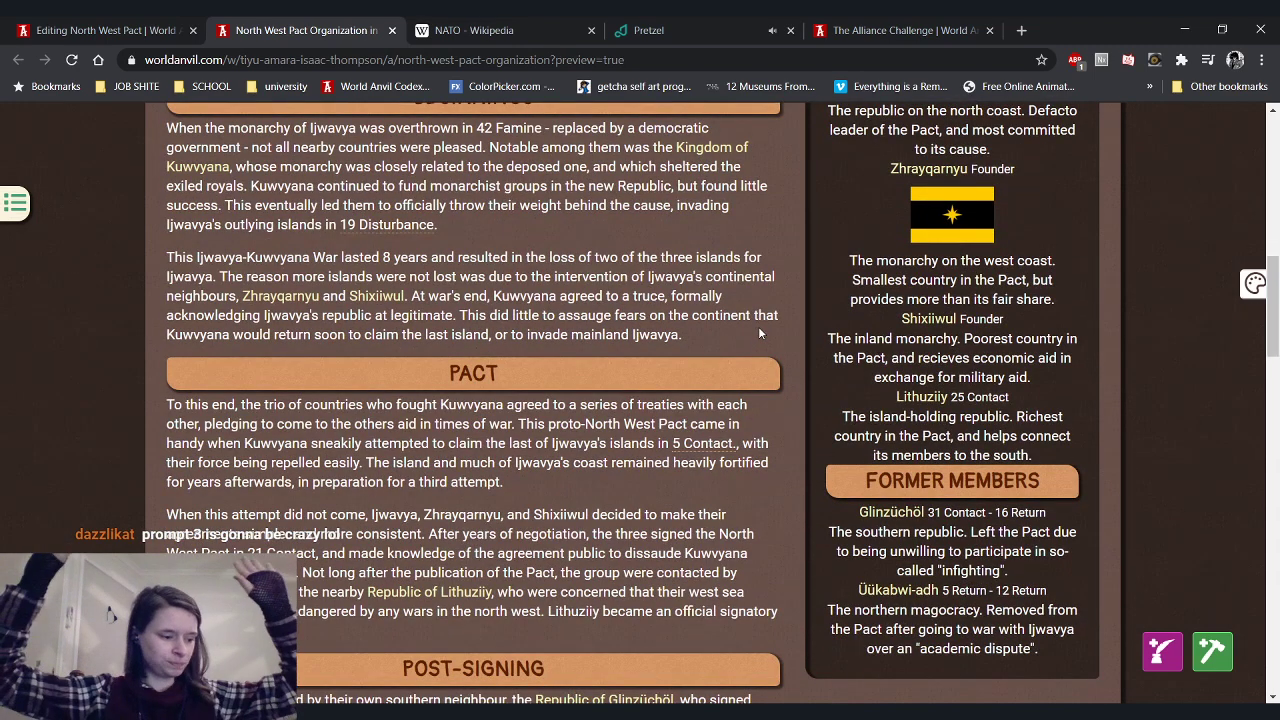
scroll(760, 325, down, 1)
scroll(764, 322, down, 2)
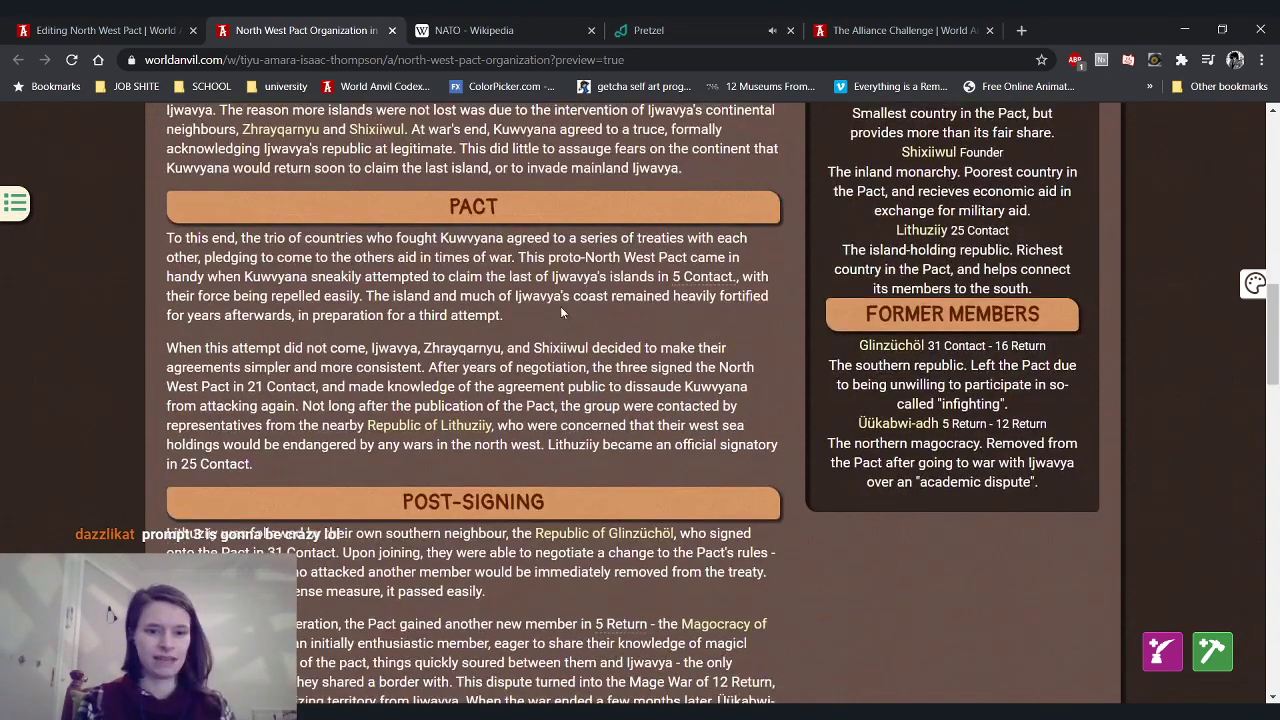
scroll(764, 322, down, 2)
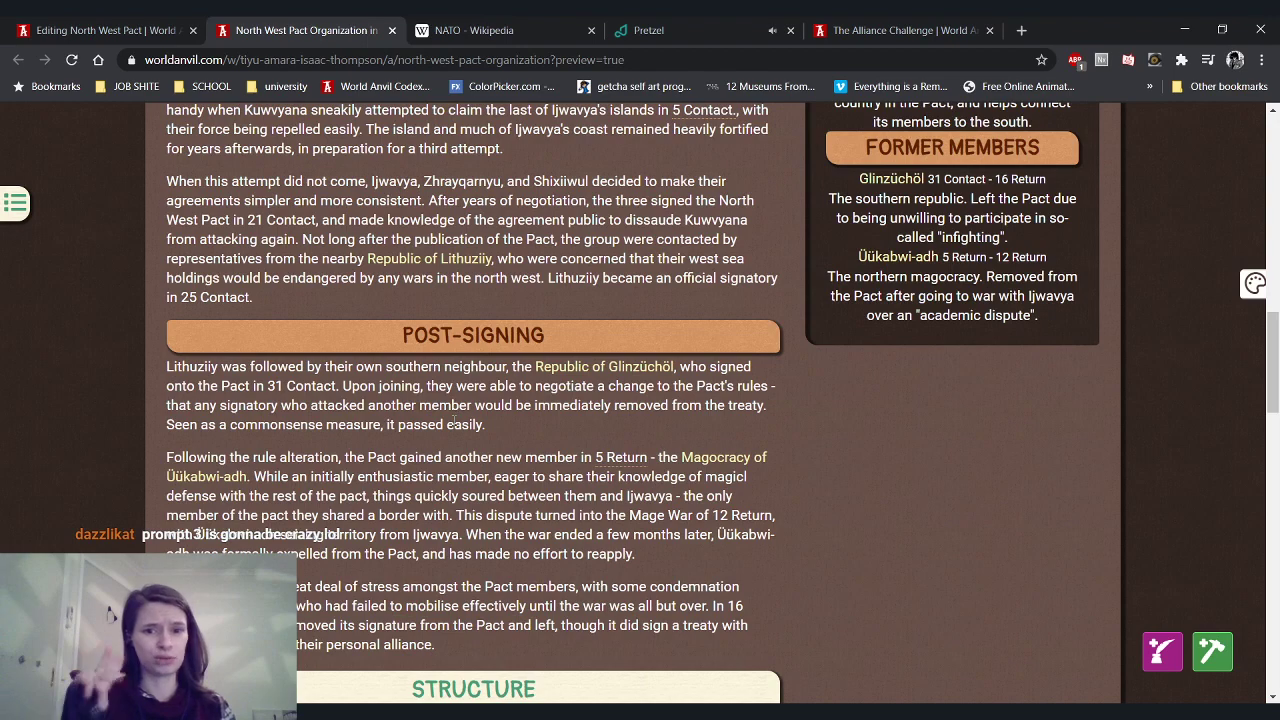
Compare the Members sidebar with the Structure notes, going through Ijwavya, Zhrayqarnyu, Shixiiwul, Lithuziiy and the ex-members one by one
scroll(1044, 232, up, 4)
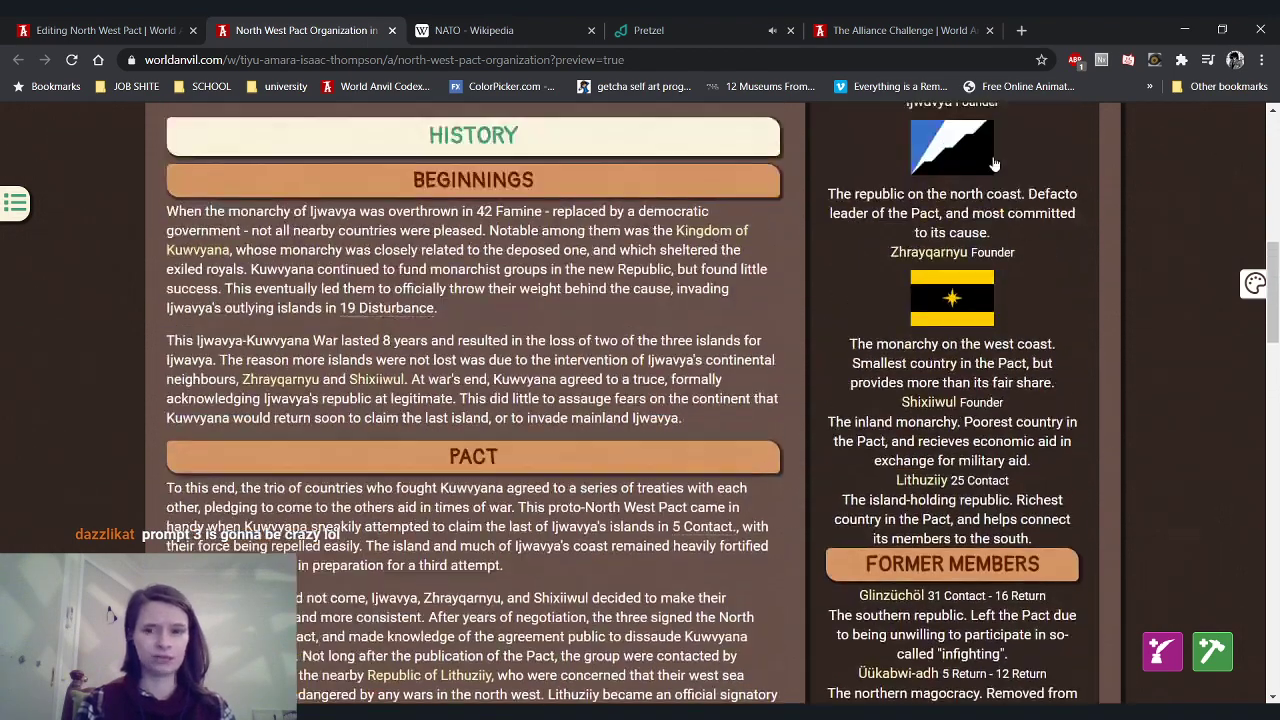
scroll(1044, 232, up, 1)
scroll(1044, 232, down, 10)
drag(193, 333, 437, 479)
drag(186, 331, 373, 360)
click(280, 390)
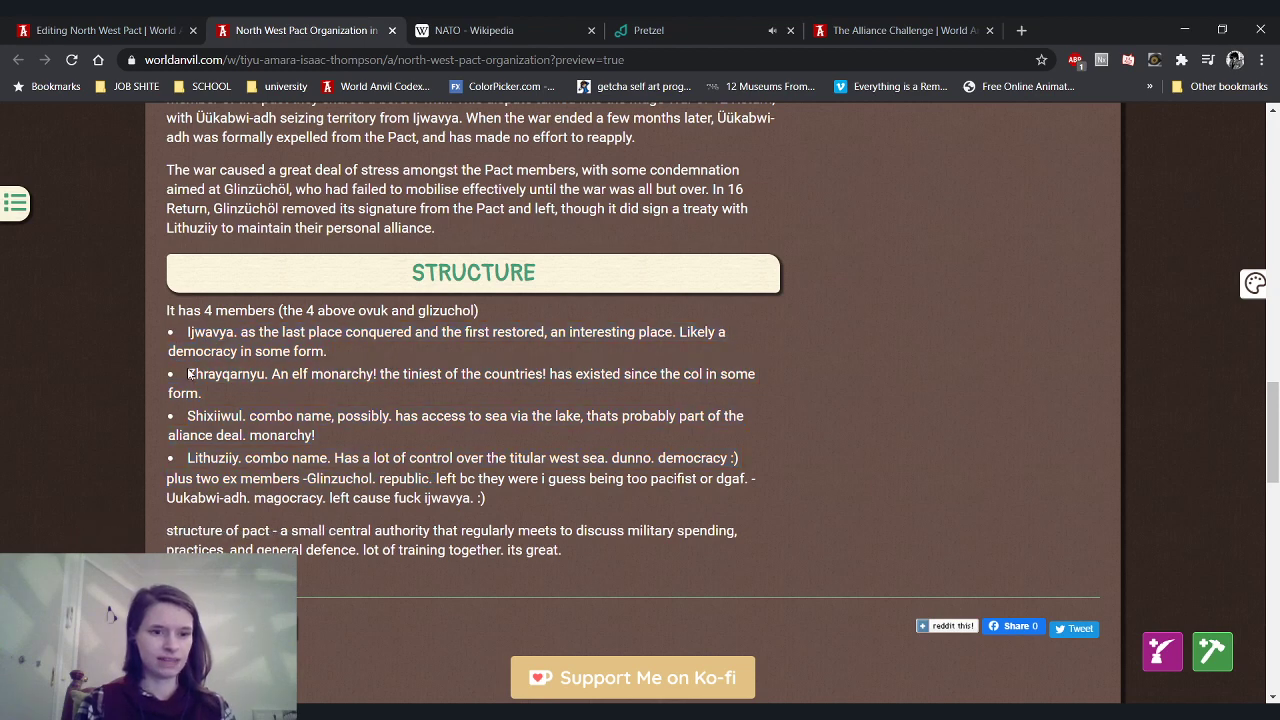
drag(188, 374, 321, 390)
click(189, 424)
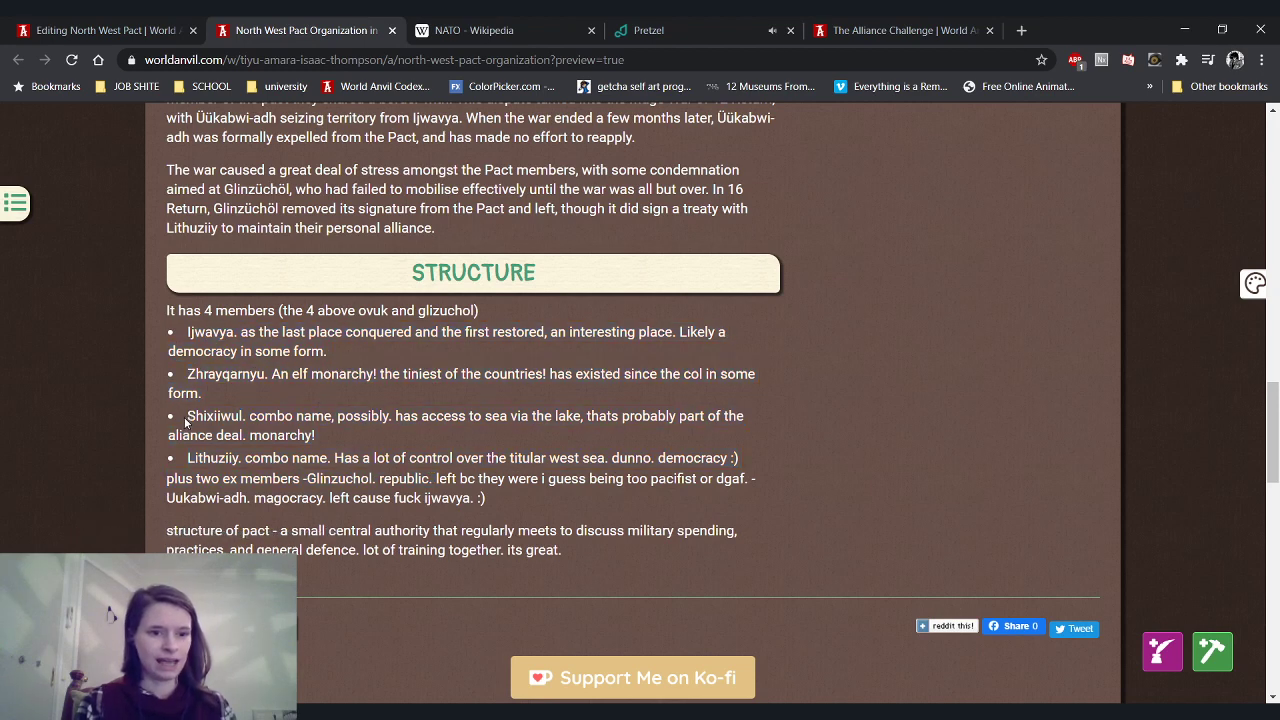
drag(186, 418, 408, 434)
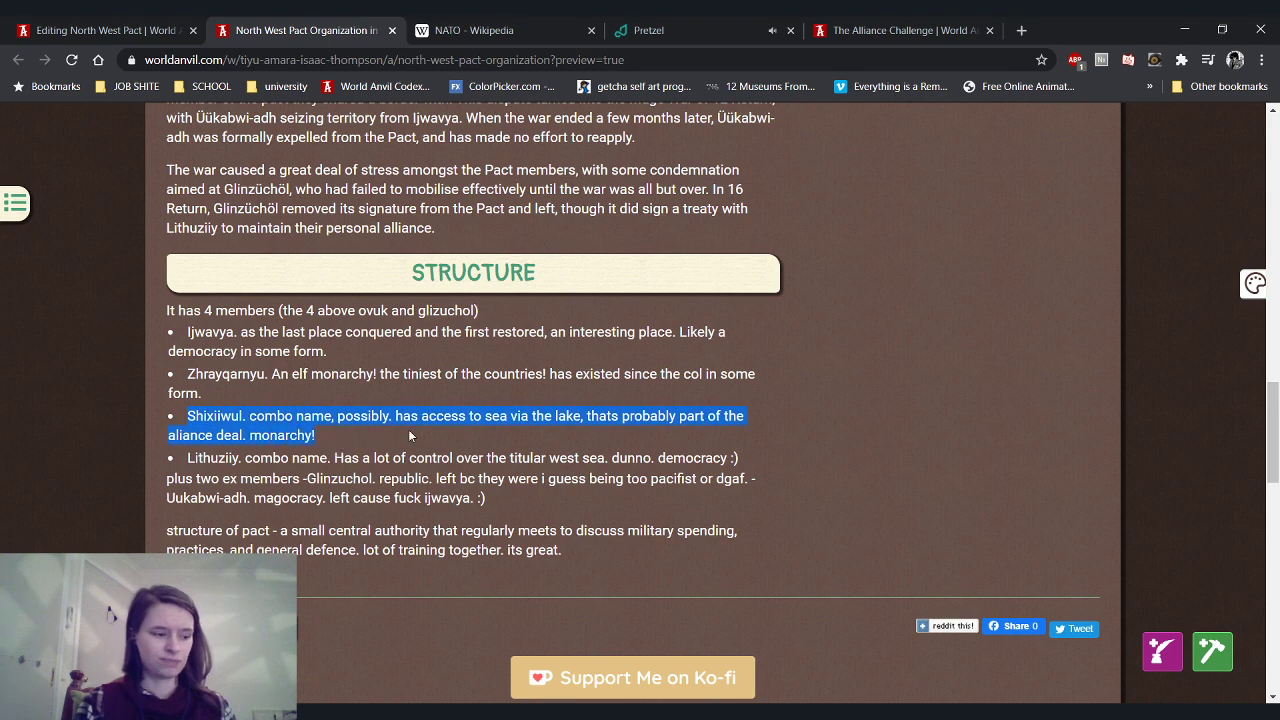
click(295, 410)
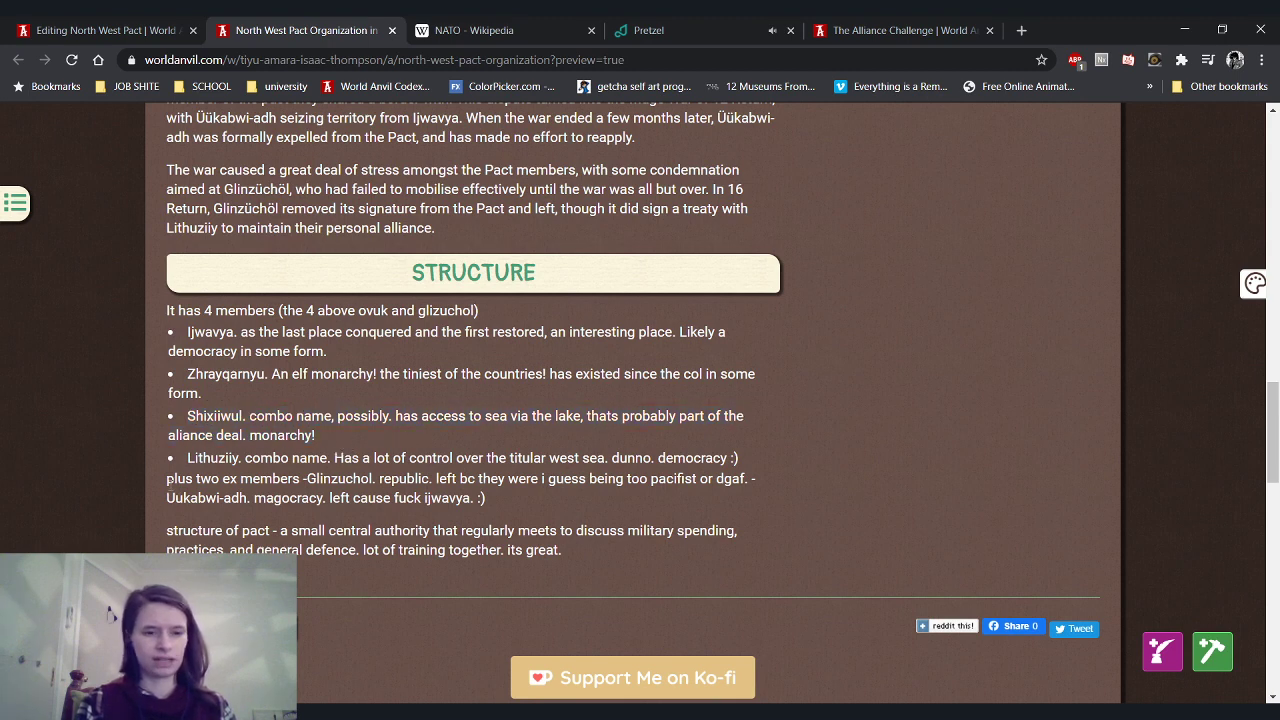
drag(186, 459, 767, 461)
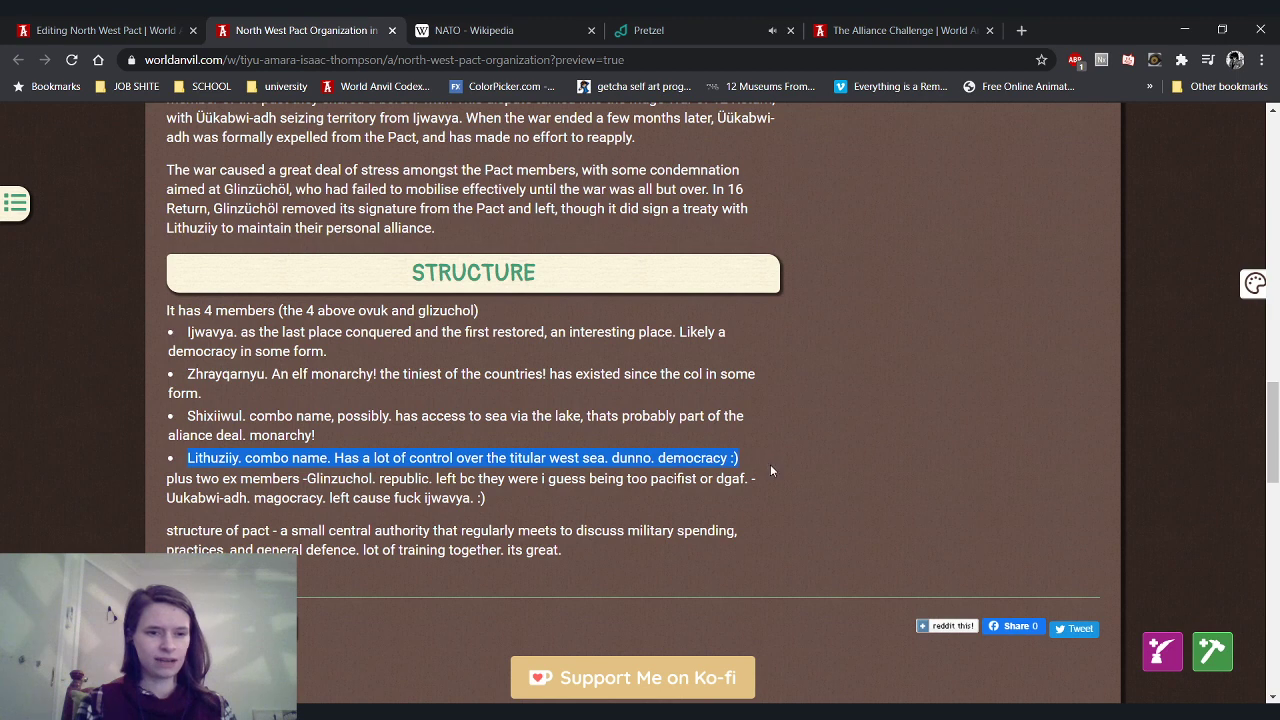
click(770, 464)
drag(304, 478, 542, 511)
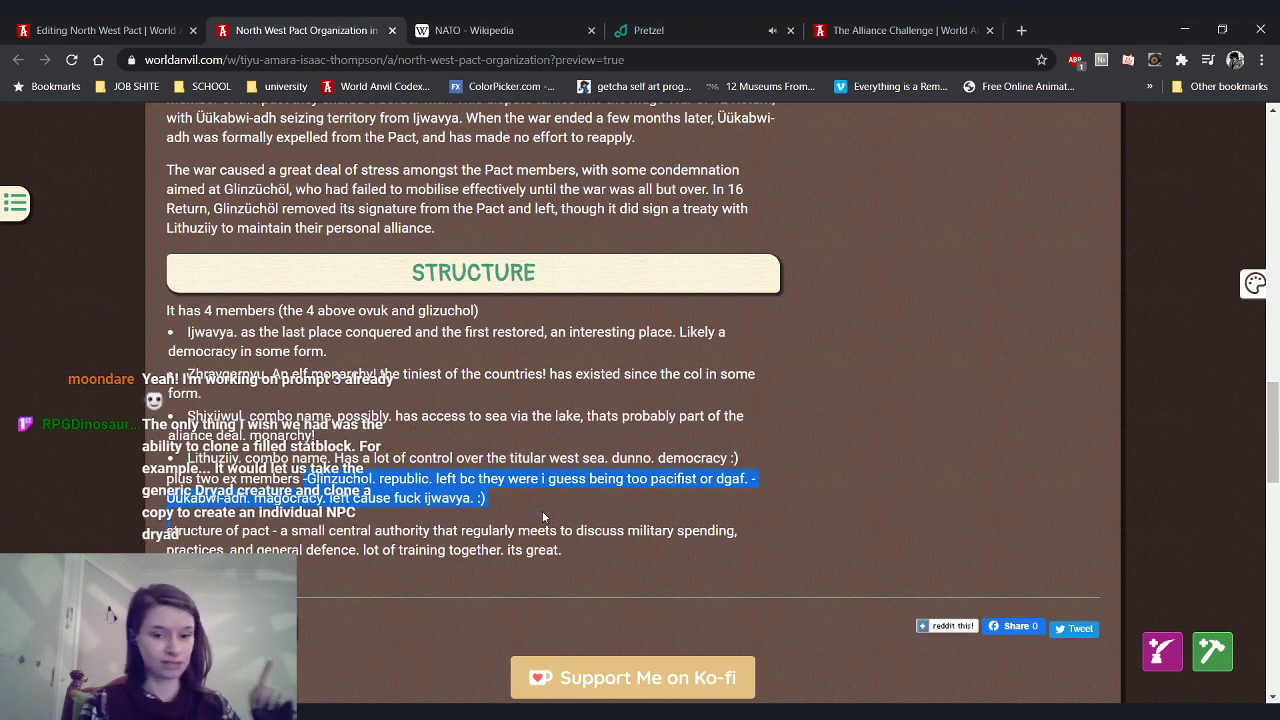
Check Glinzüchöl's membership dates and reason for leaving in the Former Members sidebar
scroll(542, 511, up, 10)
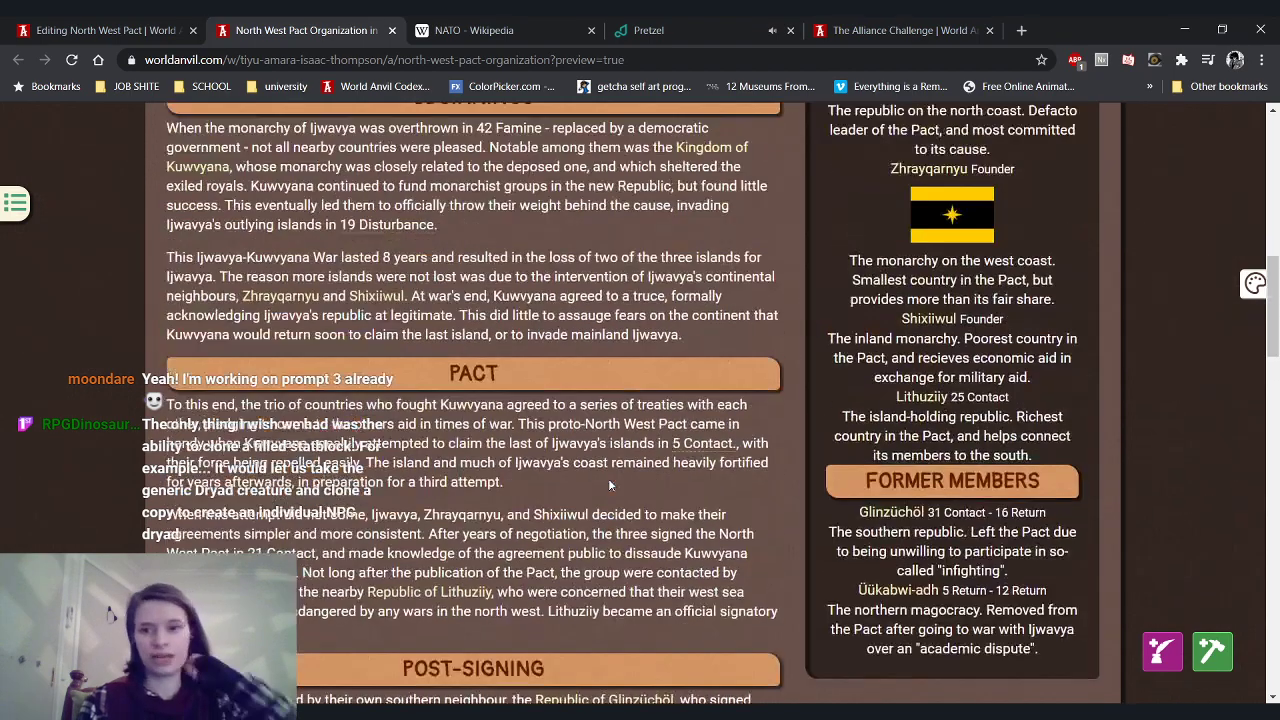
scroll(603, 482, down, 2)
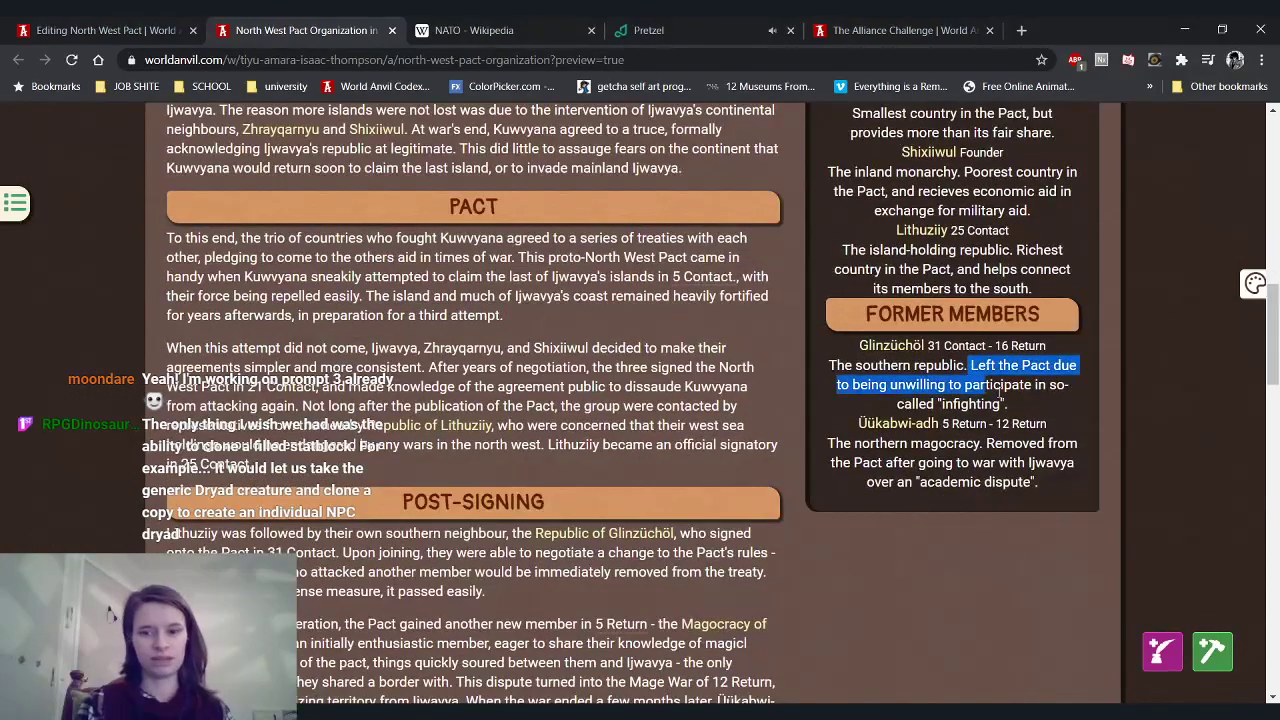
drag(950, 347, 1060, 352)
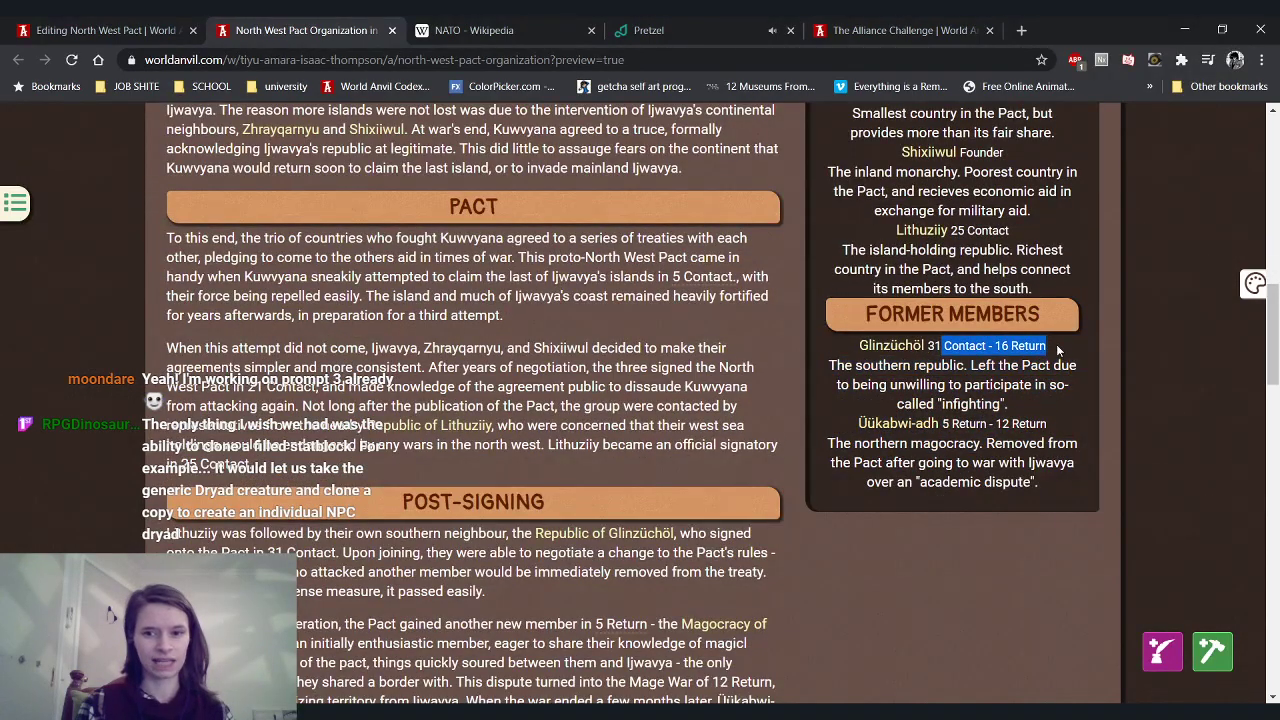
Check the Pact's founding date and the membership dates of Lithuziiy, Glinzüchöl and Üükabwi-adh in the preview's sidebar
scroll(1000, 270, up, 2)
scroll(1000, 268, up, 2)
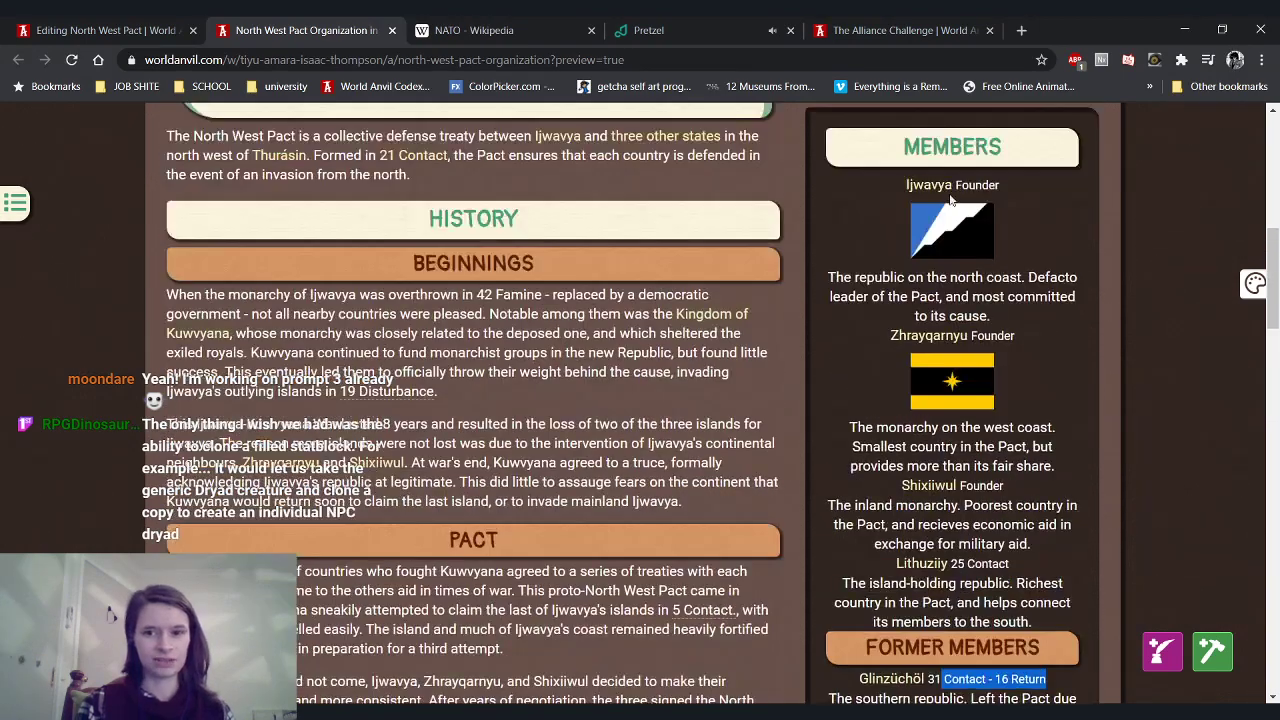
click(1030, 184)
scroll(1030, 184, up, 4)
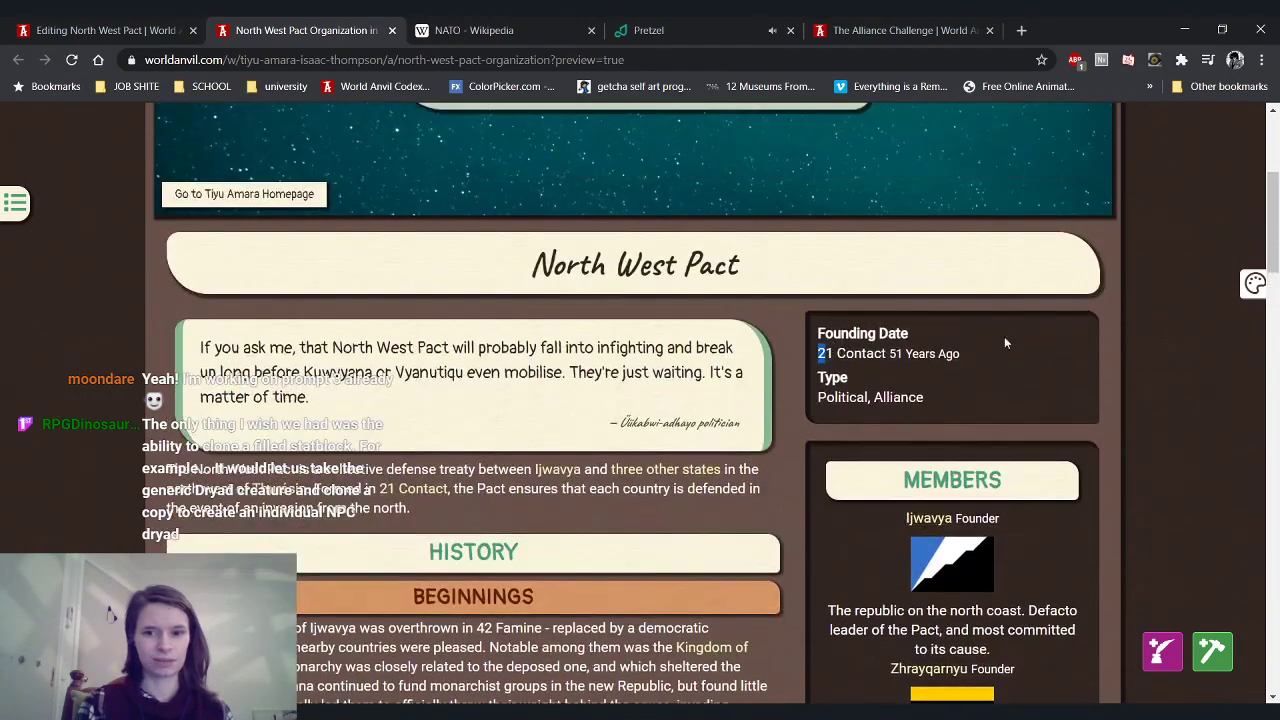
scroll(956, 368, down, 4)
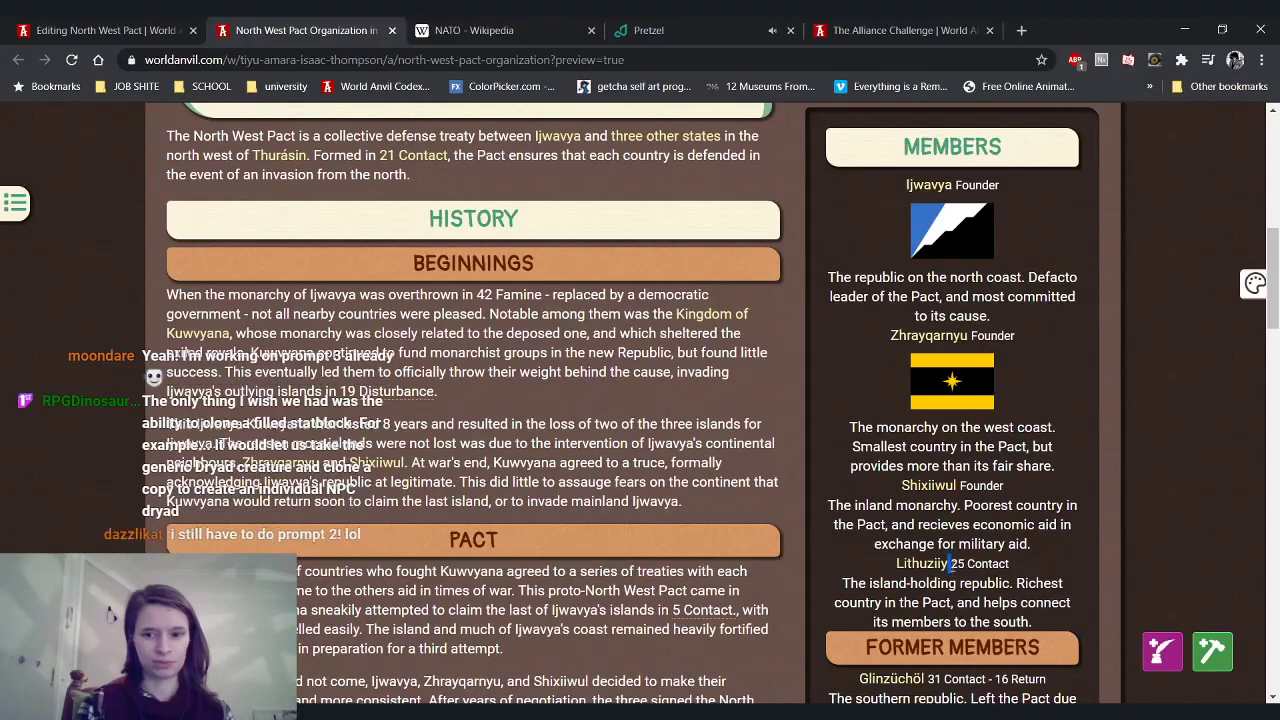
drag(948, 564, 1012, 564)
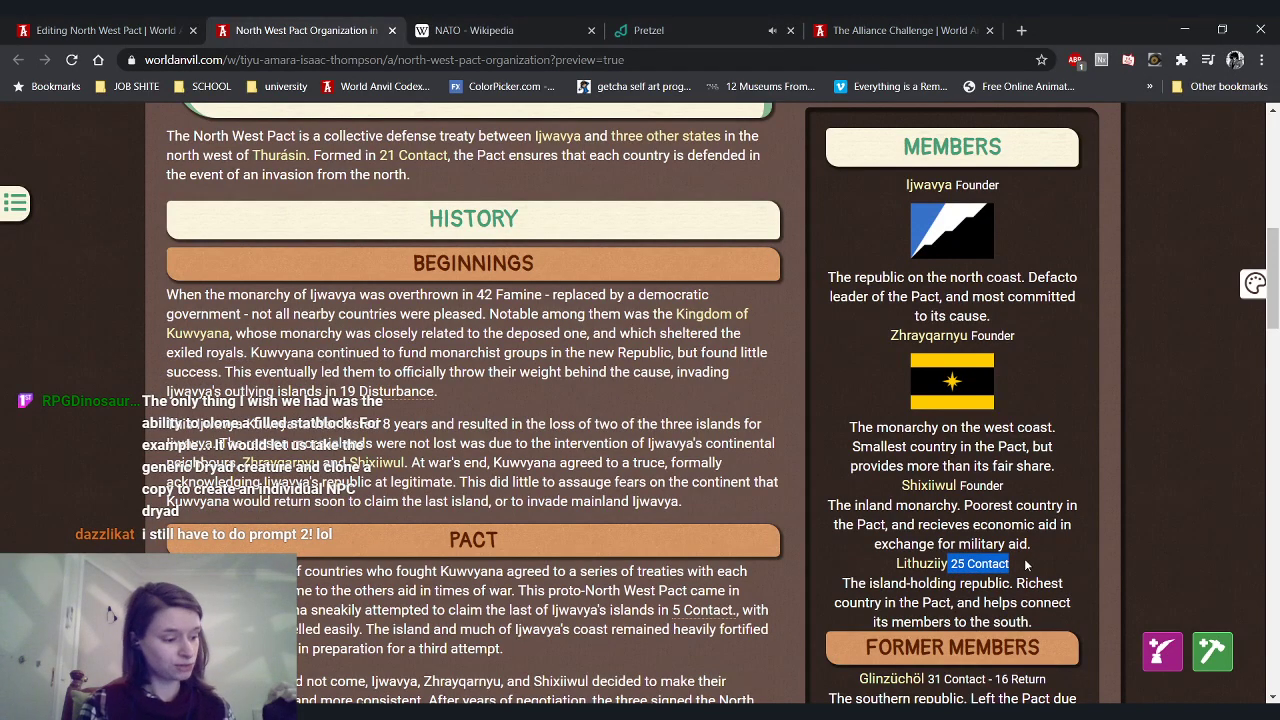
scroll(1025, 566, down, 3)
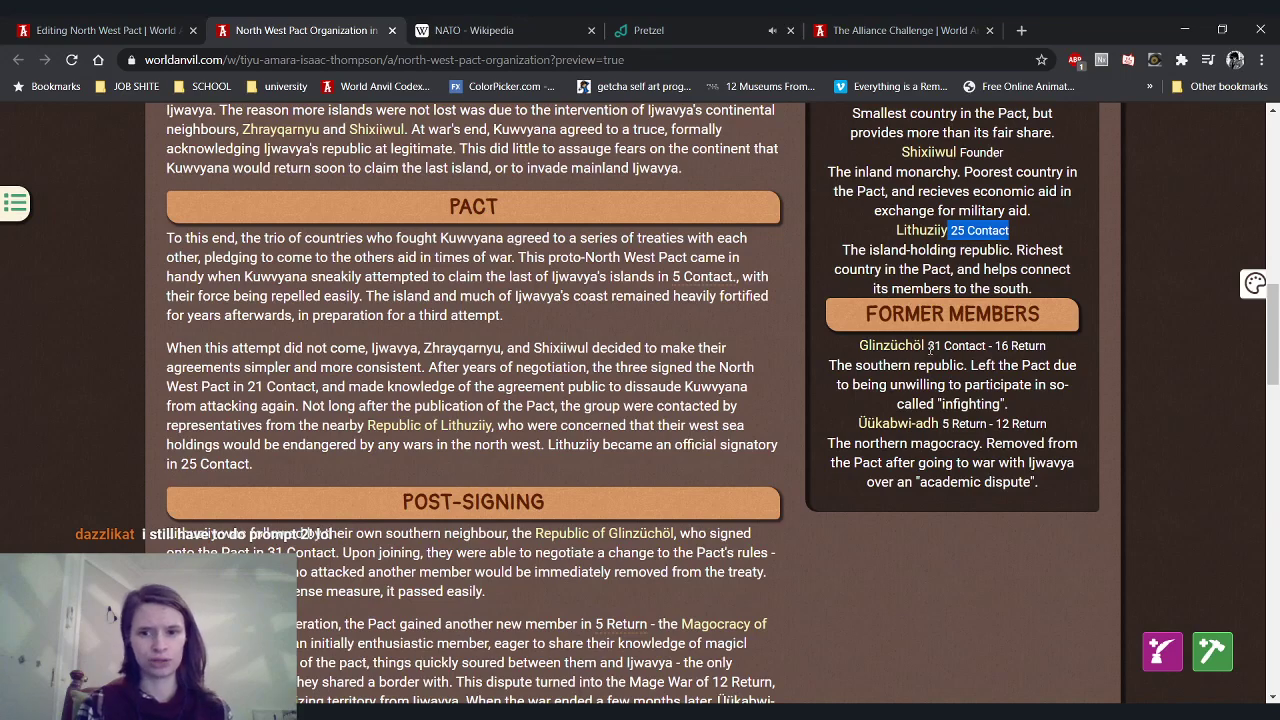
drag(930, 348, 1048, 354)
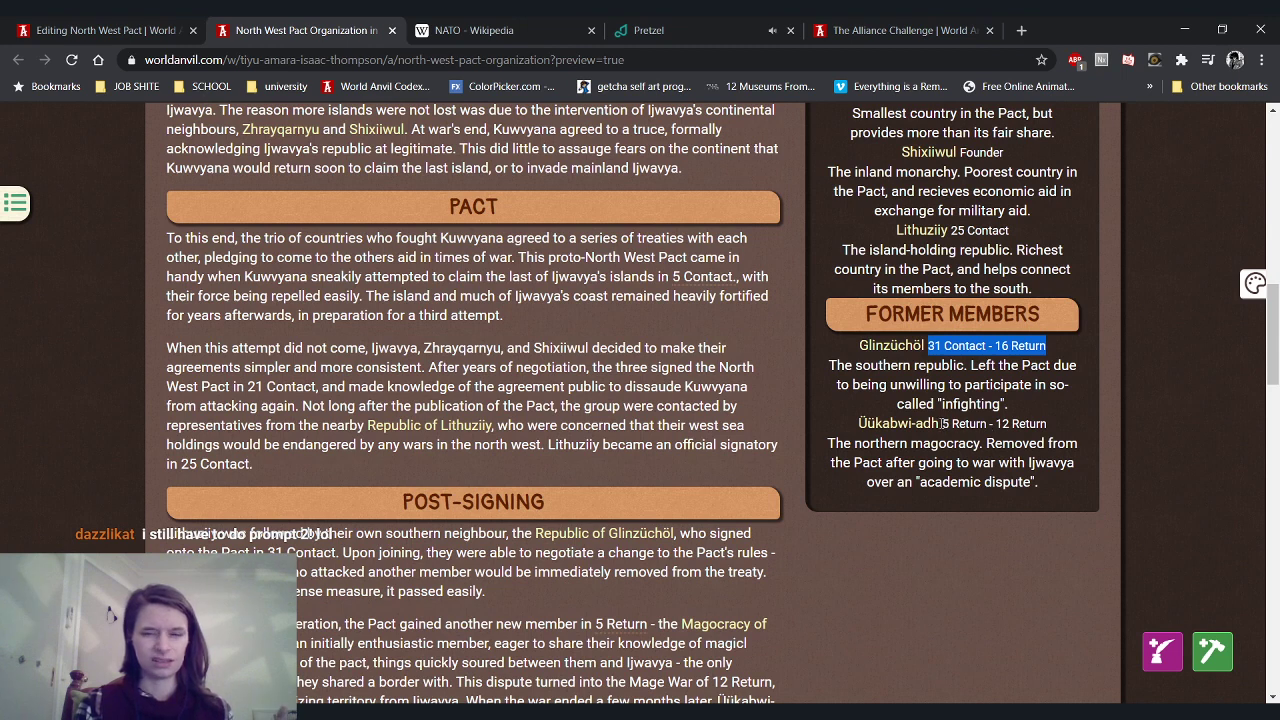
drag(940, 423, 1056, 428)
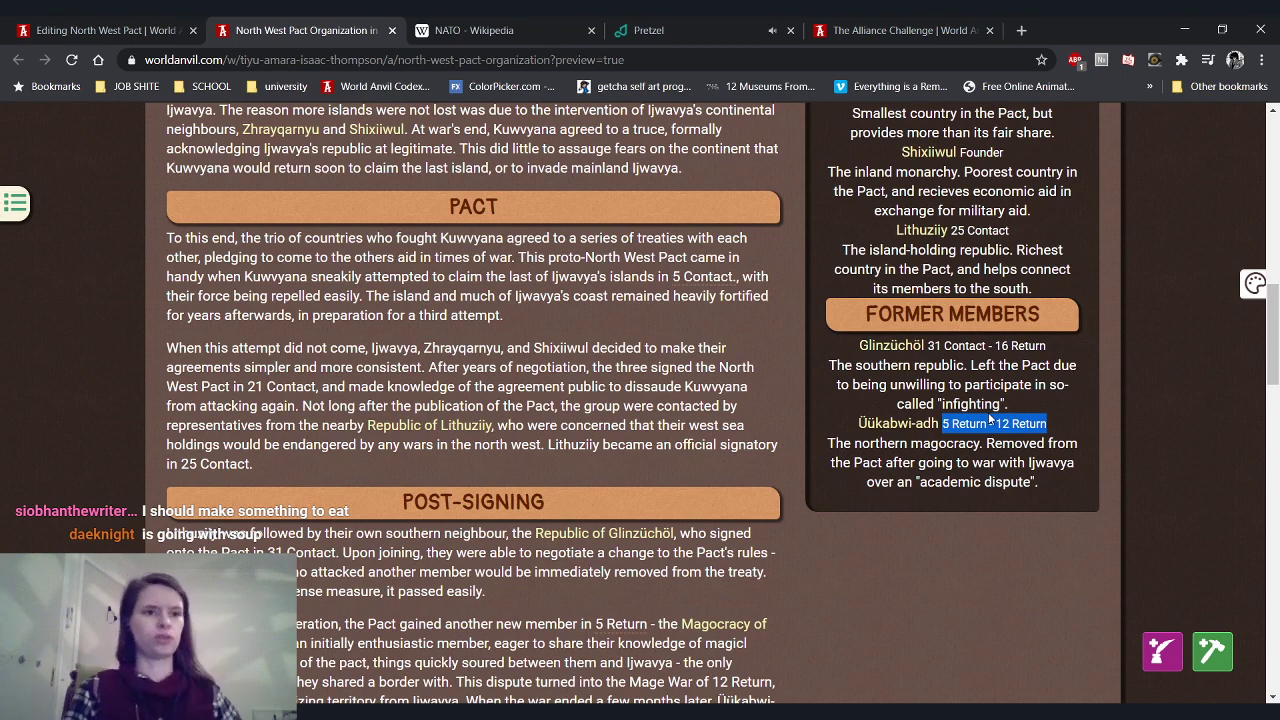
Return to the article editor and add four blank lines between the Structure heading and the rough member notes, ready to write on the first
click(70, 30)
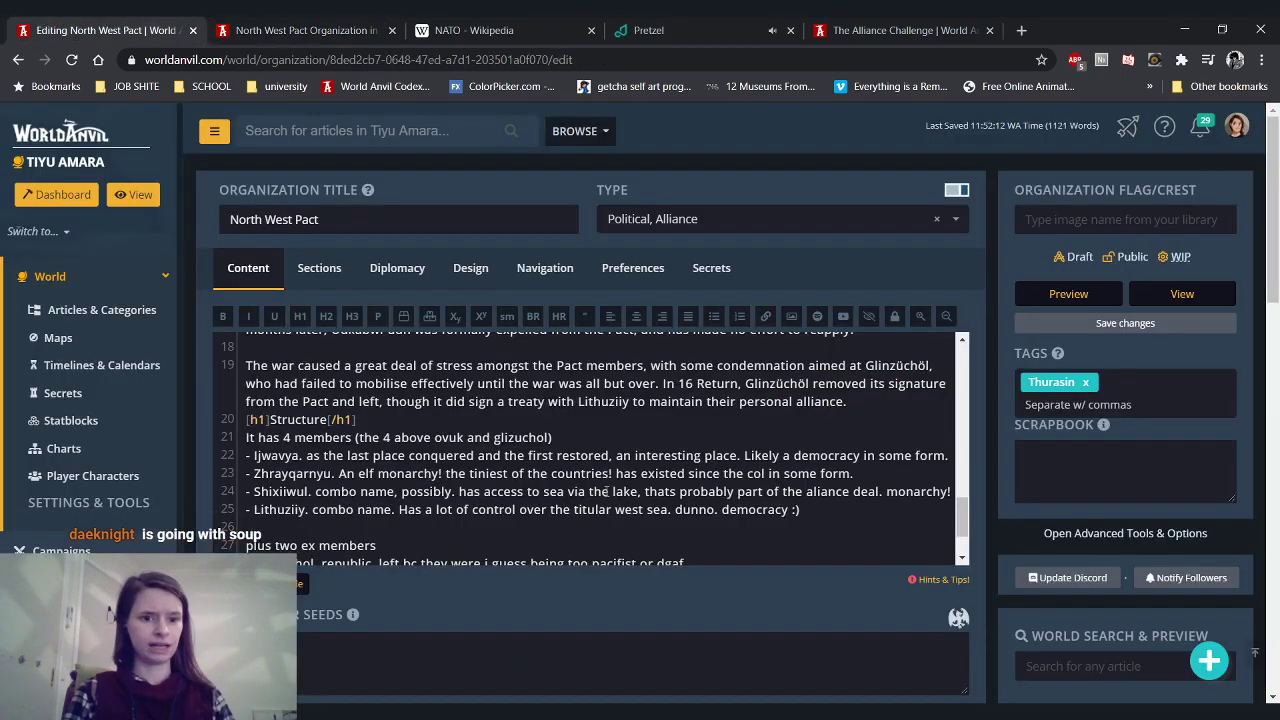
scroll(604, 491, down, 2)
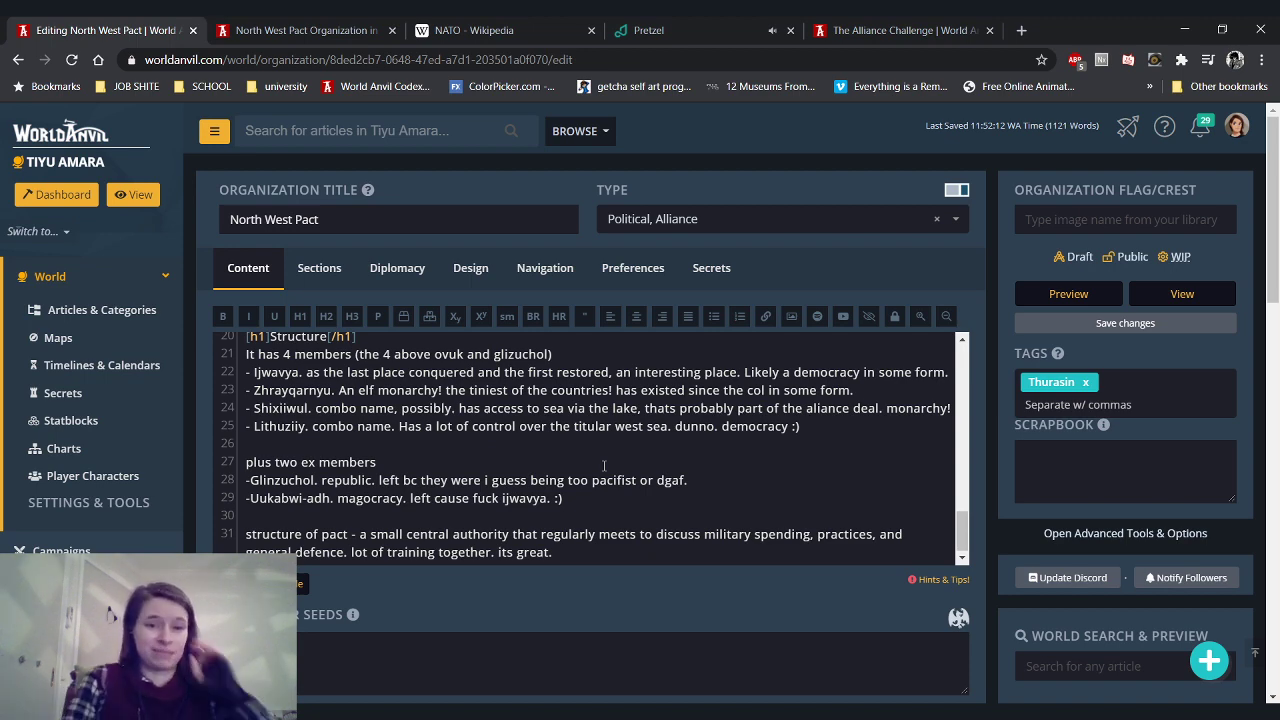
scroll(587, 452, up, 2)
click(400, 420)
key(Return)
key(Return)
key(Return)
key(Return)
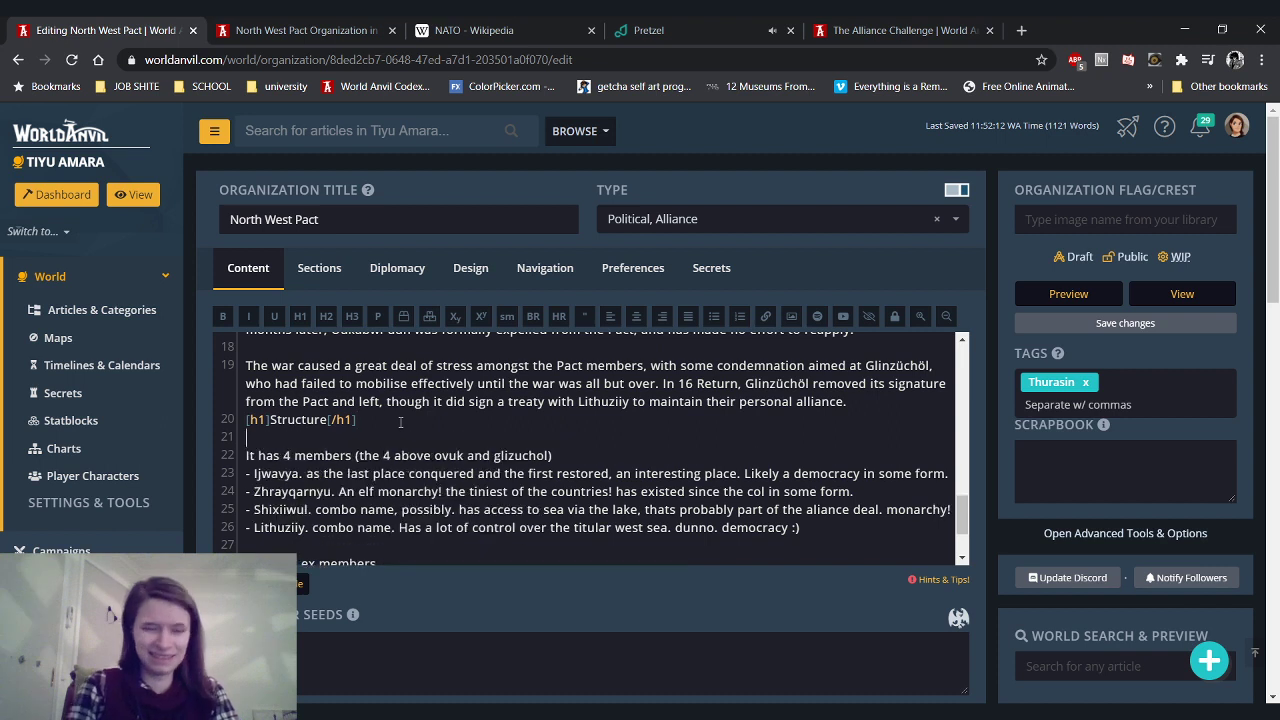
key(Up)
key(Up)
key(Up)
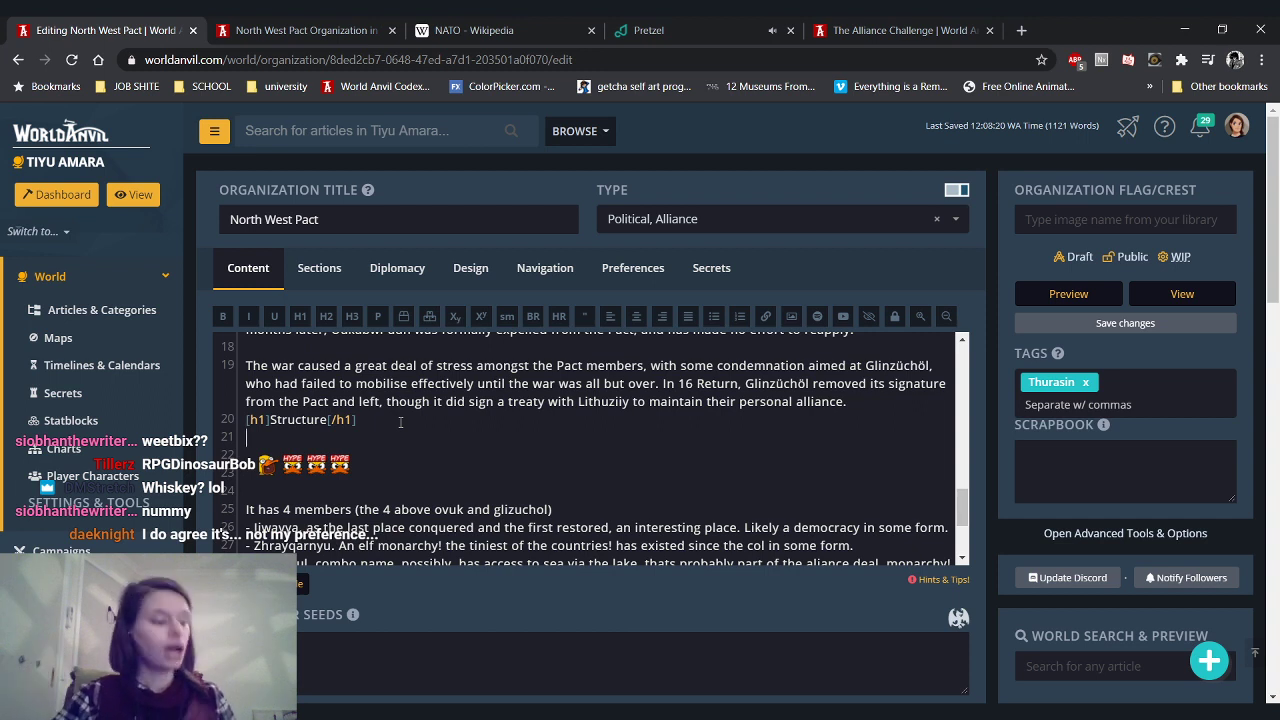
Search Google for "weetbix" in a new browser tab and browse the image results
click(1021, 30)
text(weetbix)
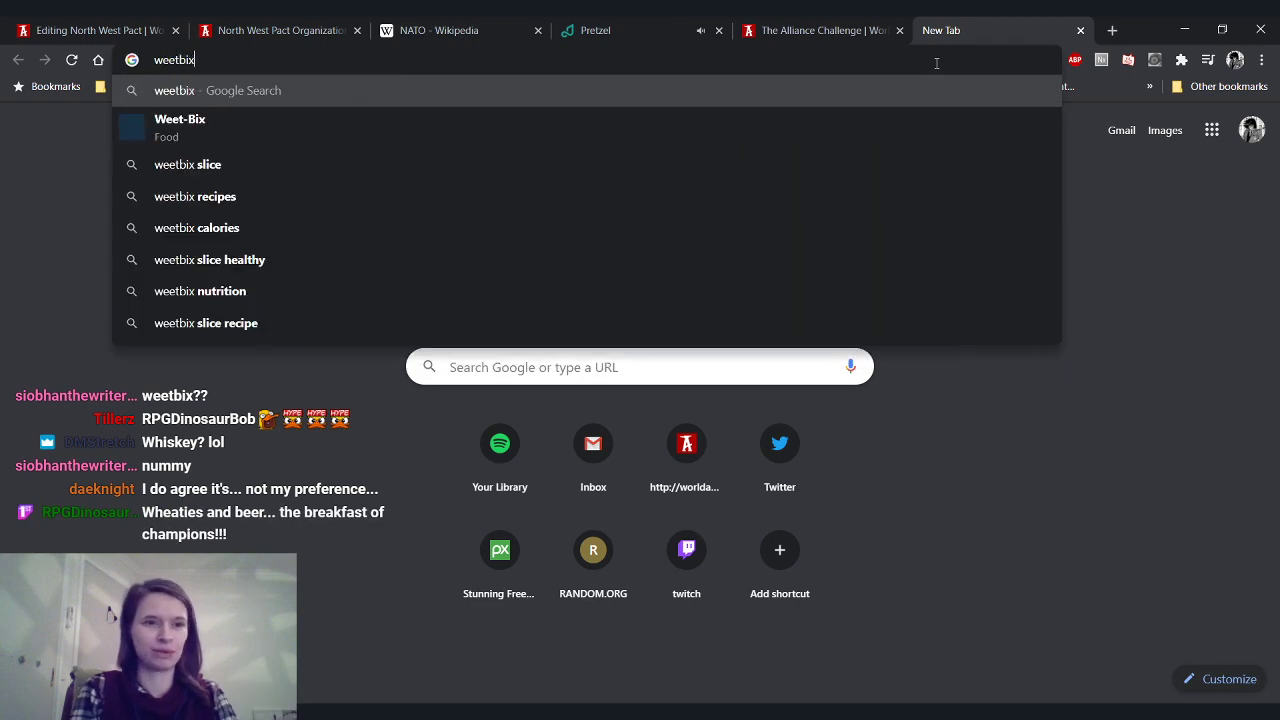
key(Return)
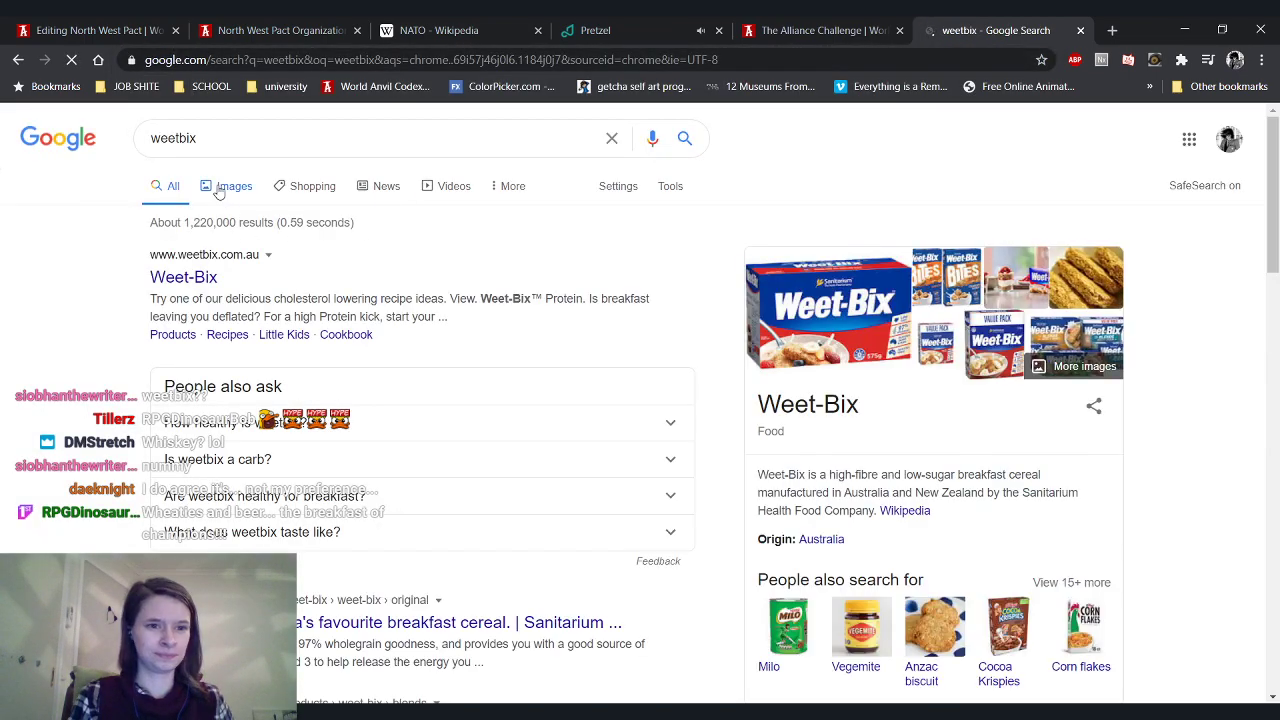
click(218, 190)
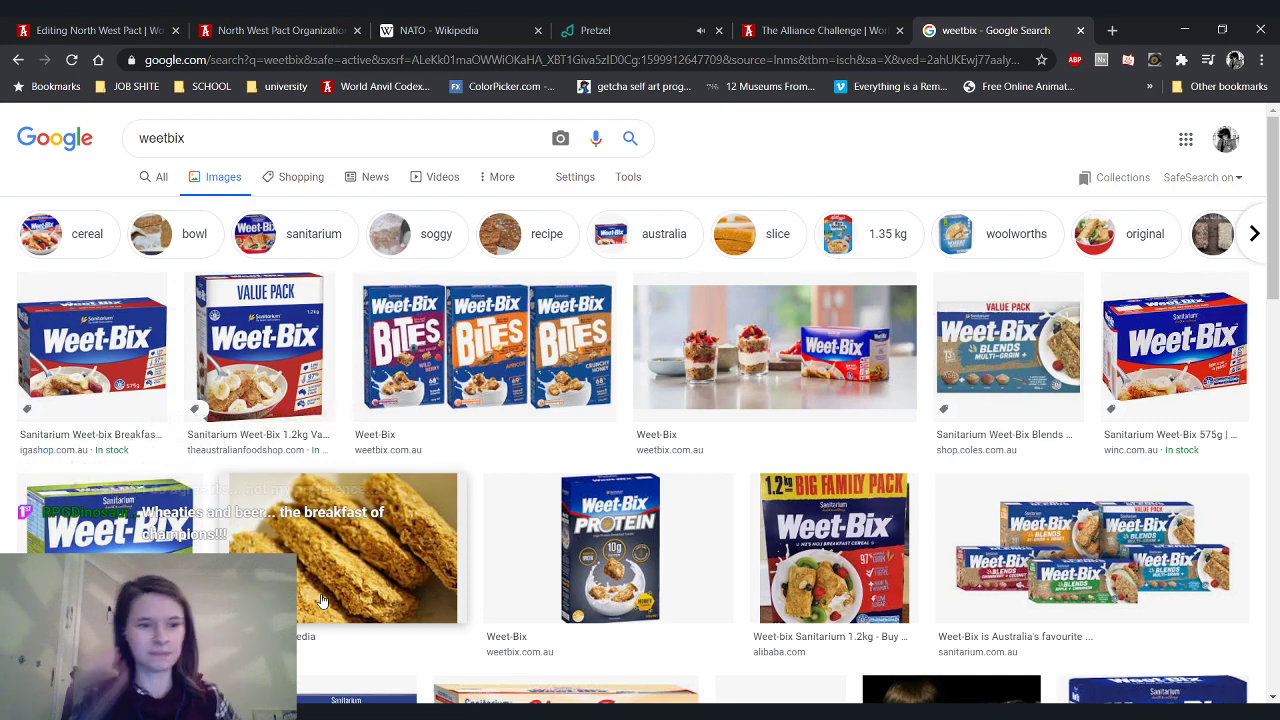
scroll(348, 460, down, 1)
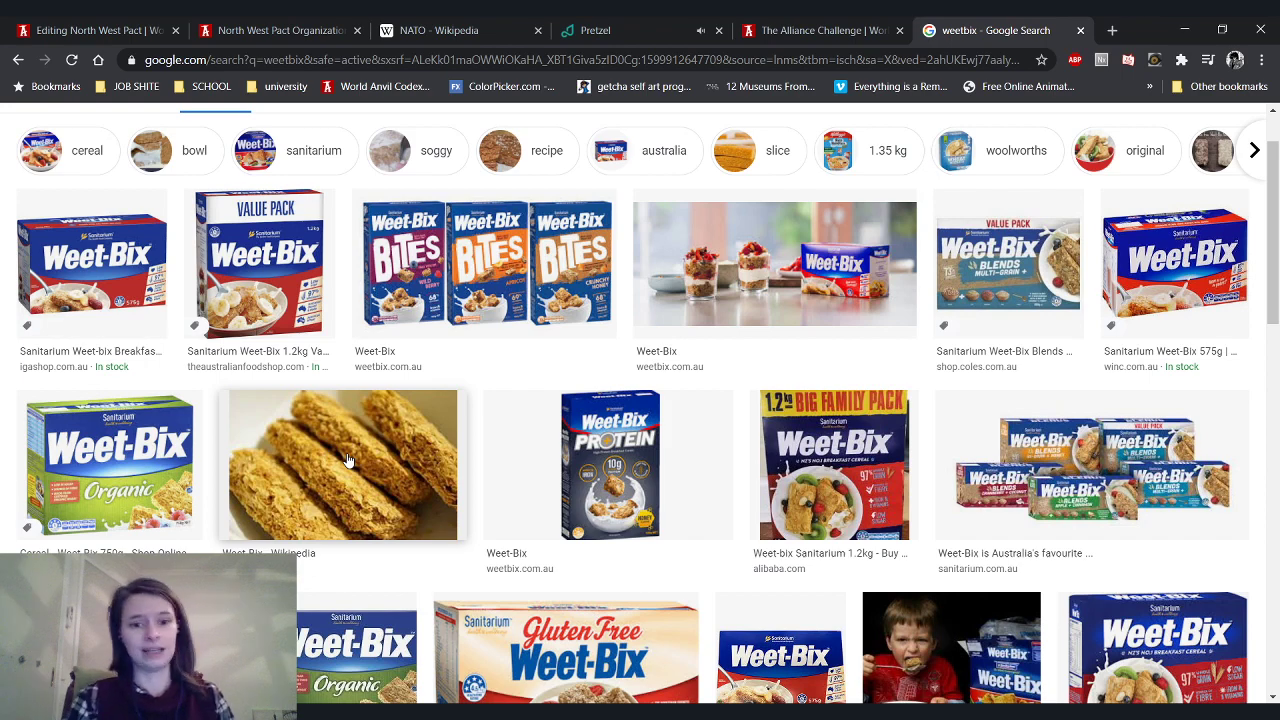
scroll(348, 460, down, 4)
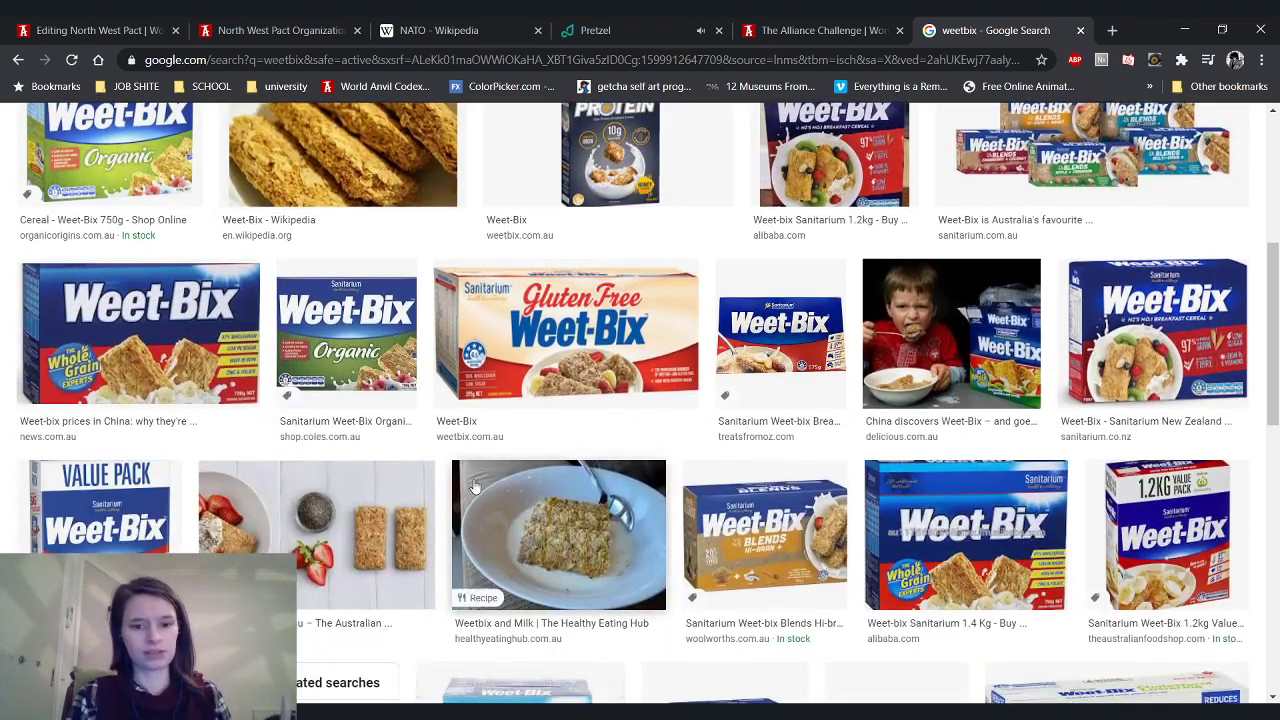
View the larger "Weetbix and Milk" and Sanitarium New Zealand Weet-Bix pictures, and look through the surrounding image results
click(552, 550)
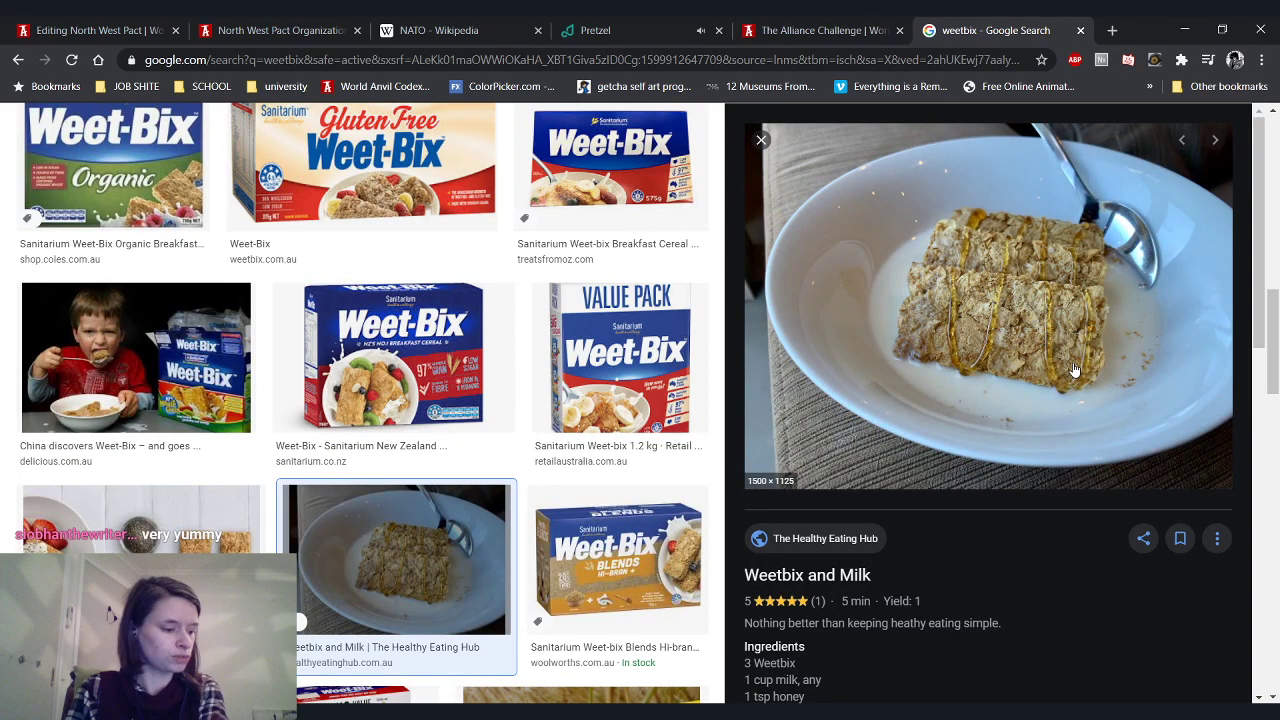
scroll(1070, 375, down, 2)
scroll(1066, 378, up, 2)
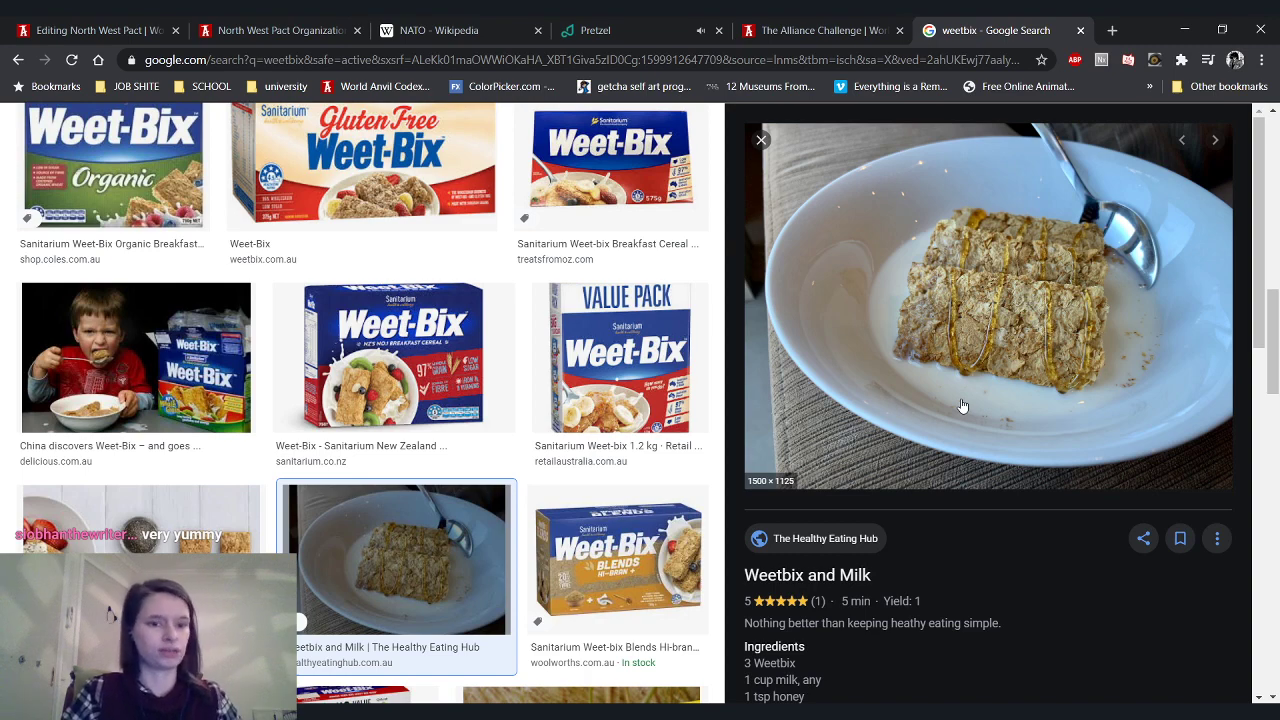
click(381, 381)
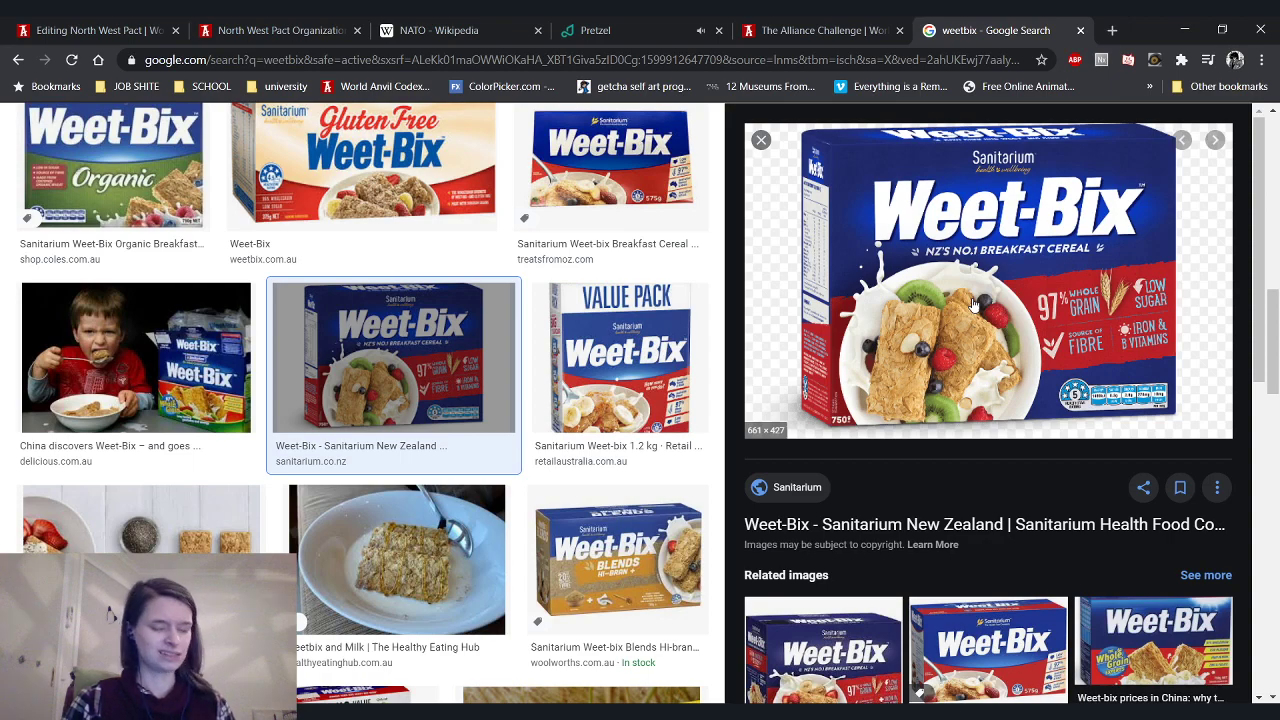
scroll(563, 370, down, 2)
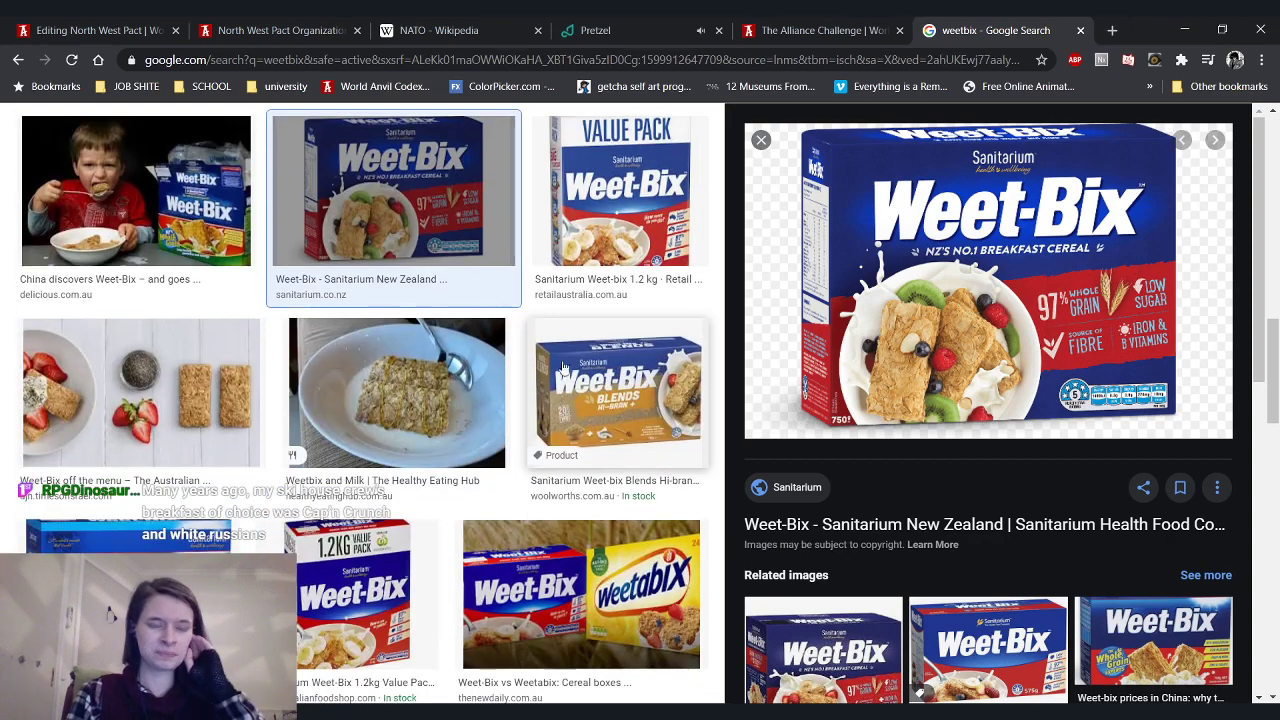
scroll(514, 386, down, 3)
scroll(514, 386, up, 10)
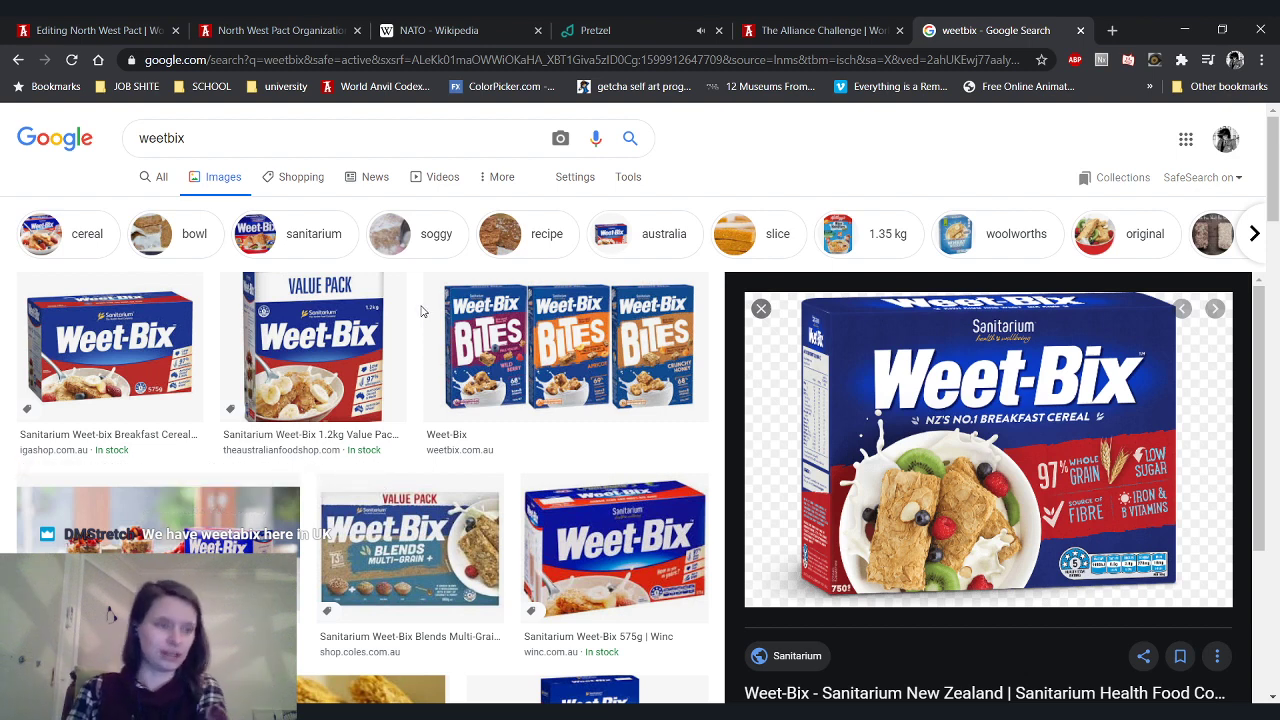
Start the Structure section in the article editor with "The North West Pact is", closing the Weetabix picture opened in between
click(62, 20)
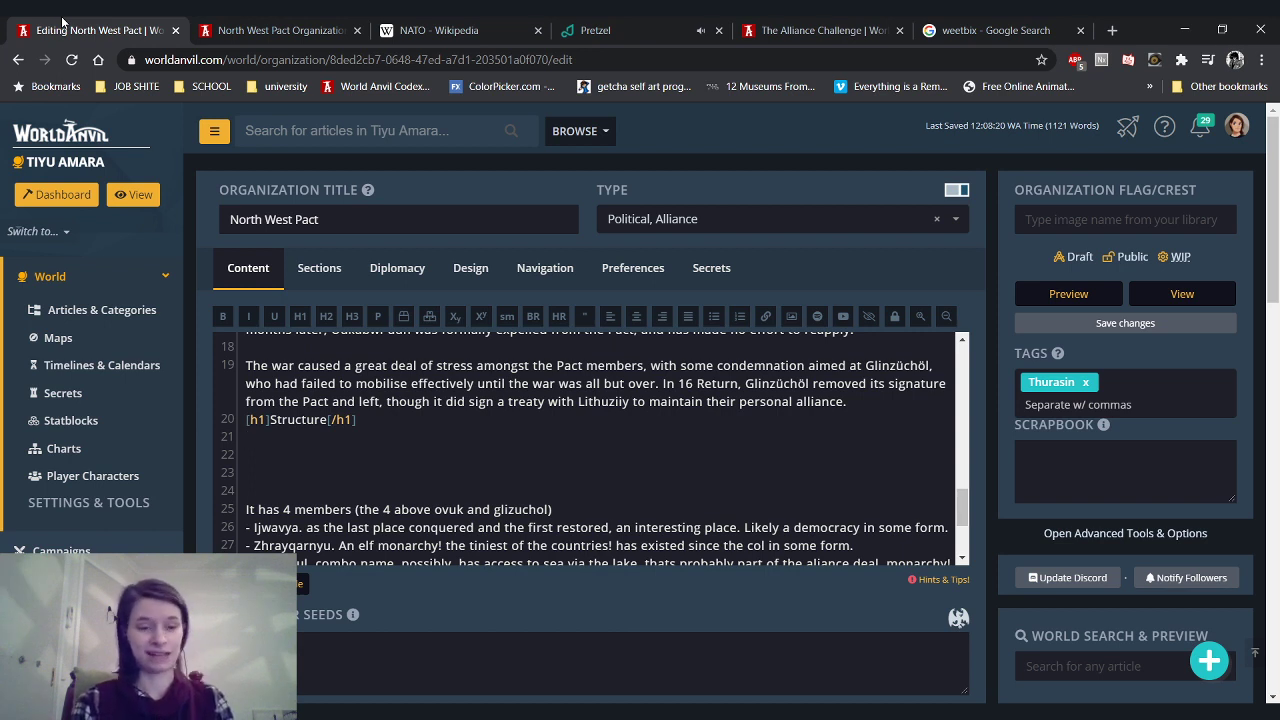
text(The North West)
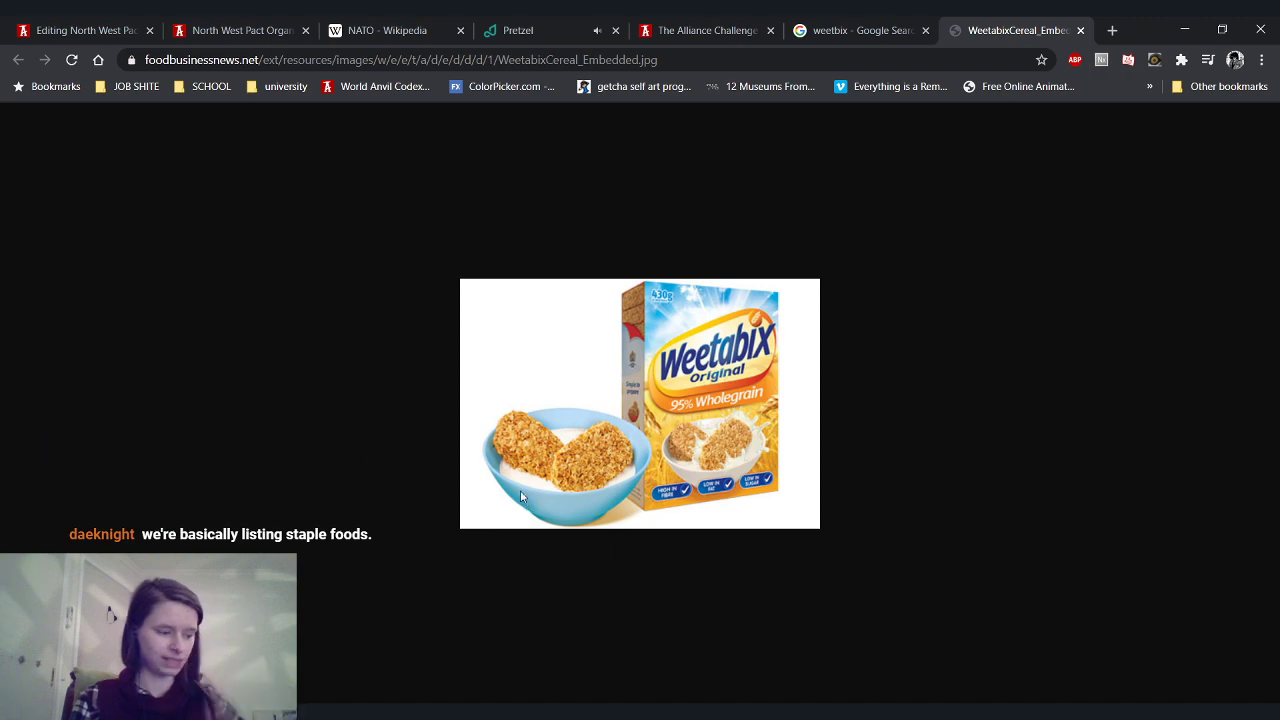
click(1080, 30)
click(107, 22)
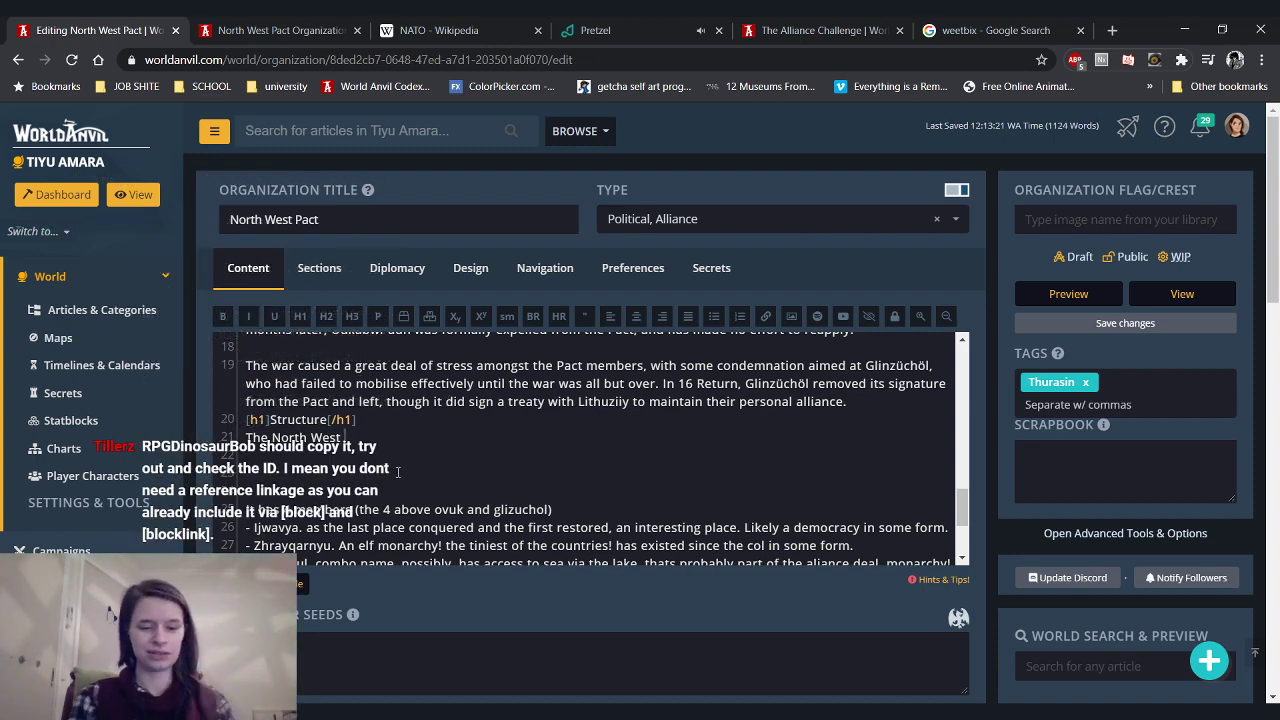
text(Pact is)
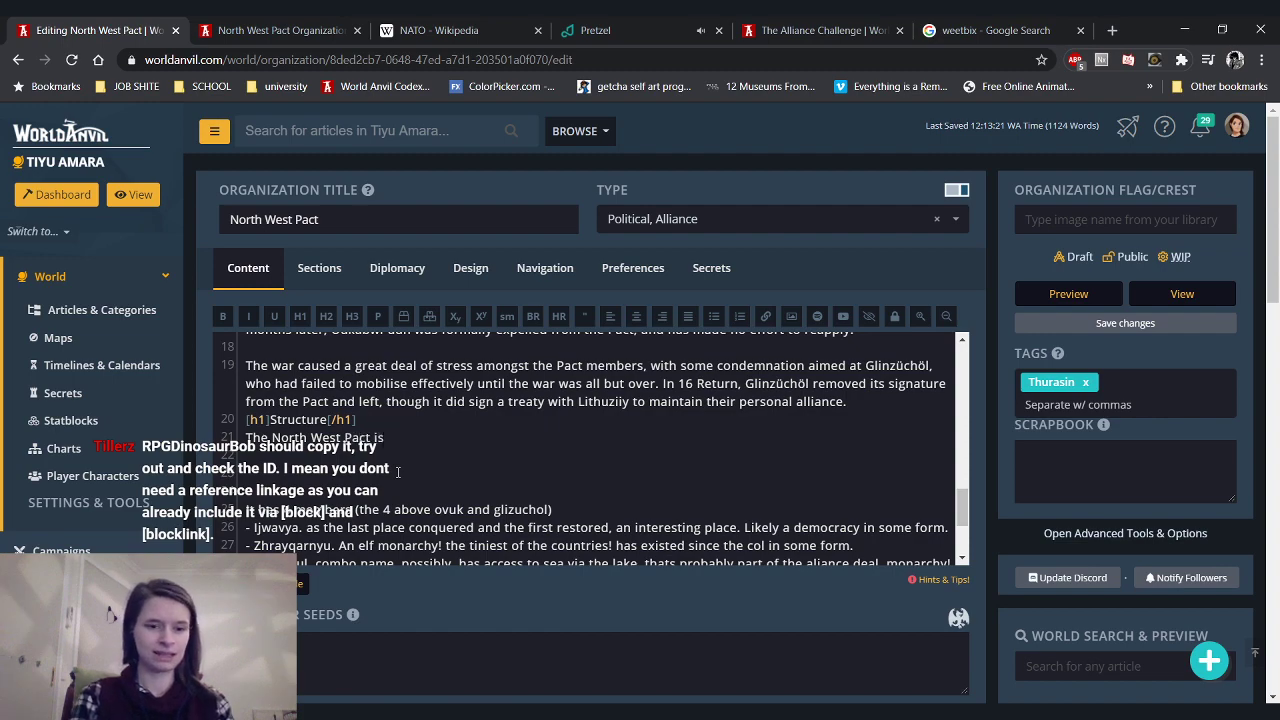
Reread the article's introduction in the editor and the preview, checking how the member states are mentioned and linked
scroll(398, 471, up, 15)
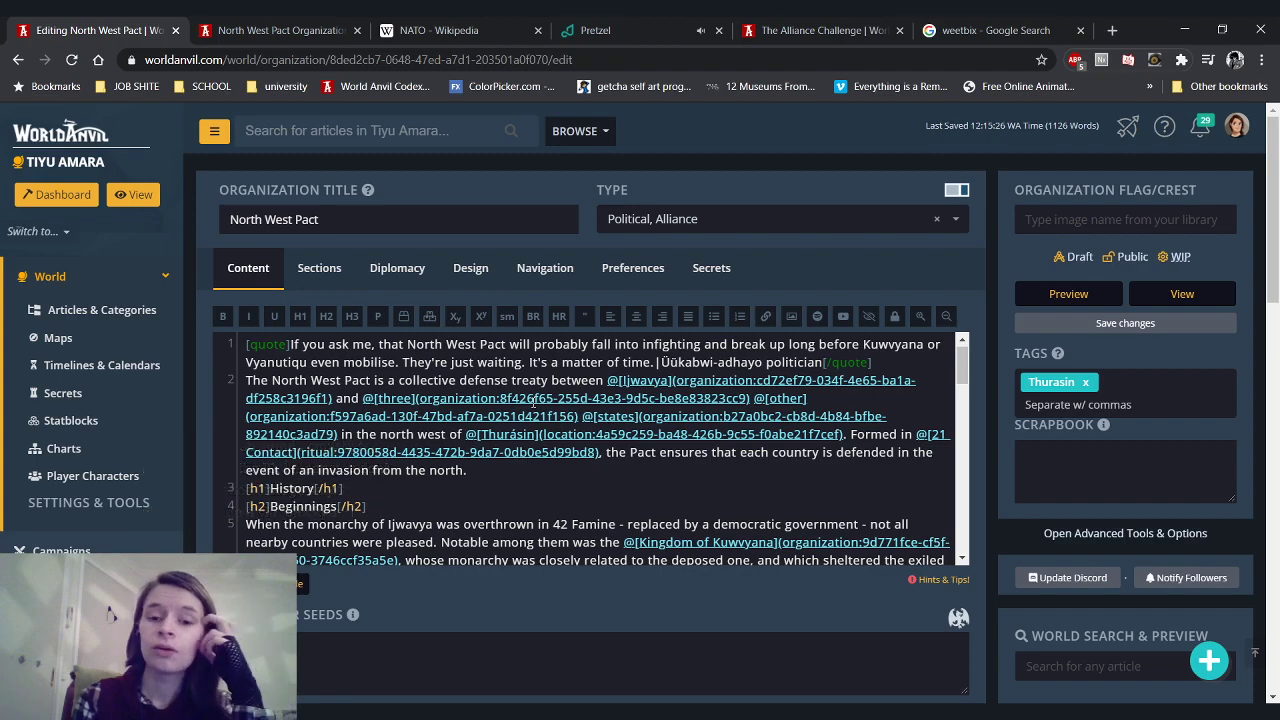
scroll(532, 402, down, 15)
key(ctrl+Tab)
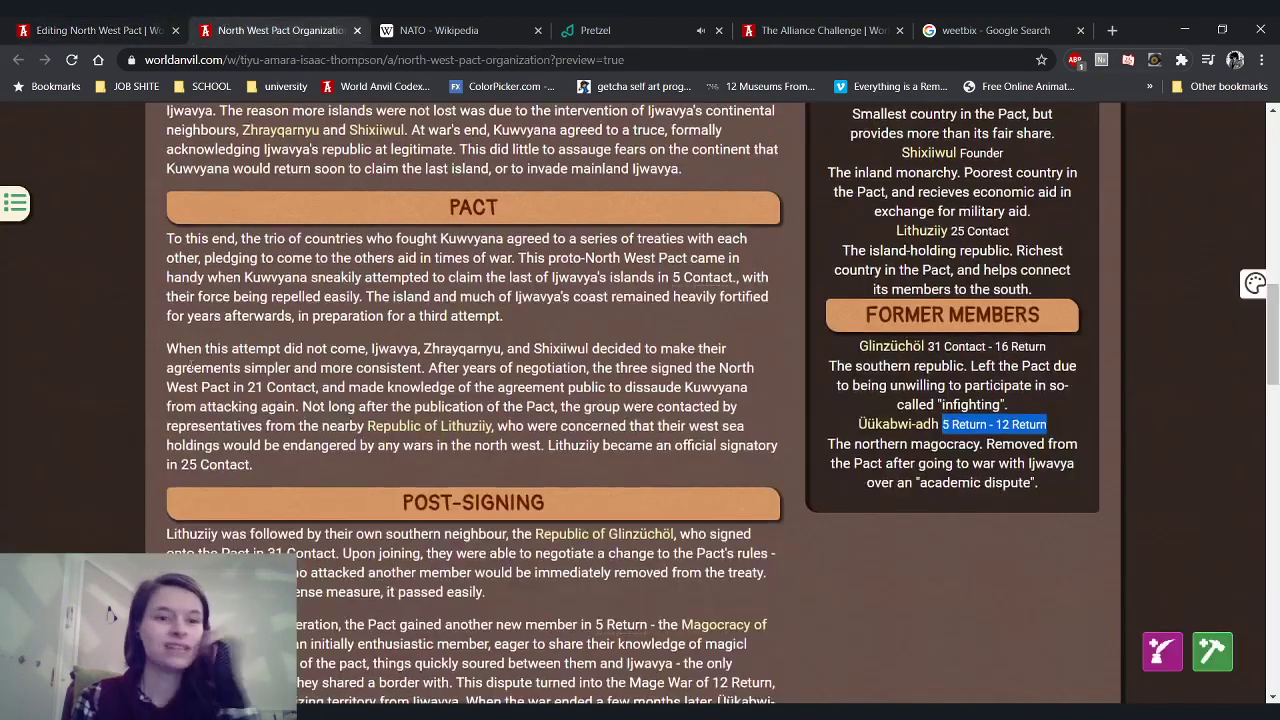
key(Home)
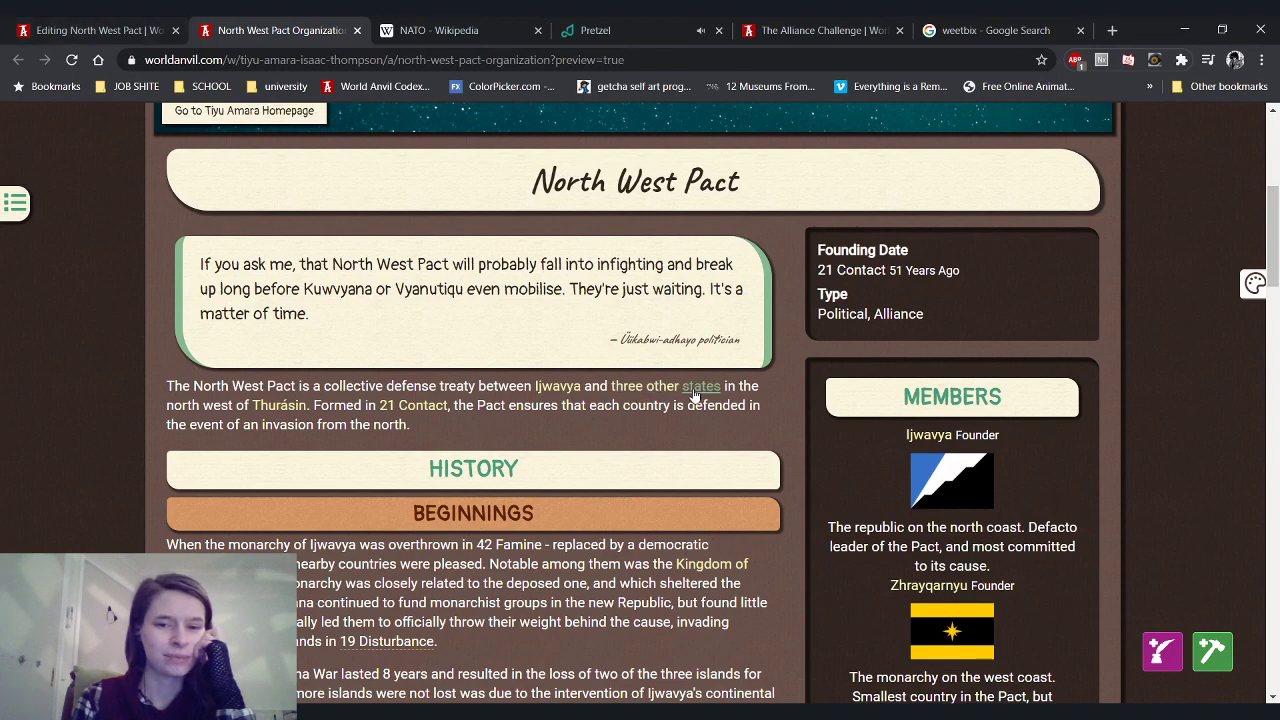
mouse_move(615, 393)
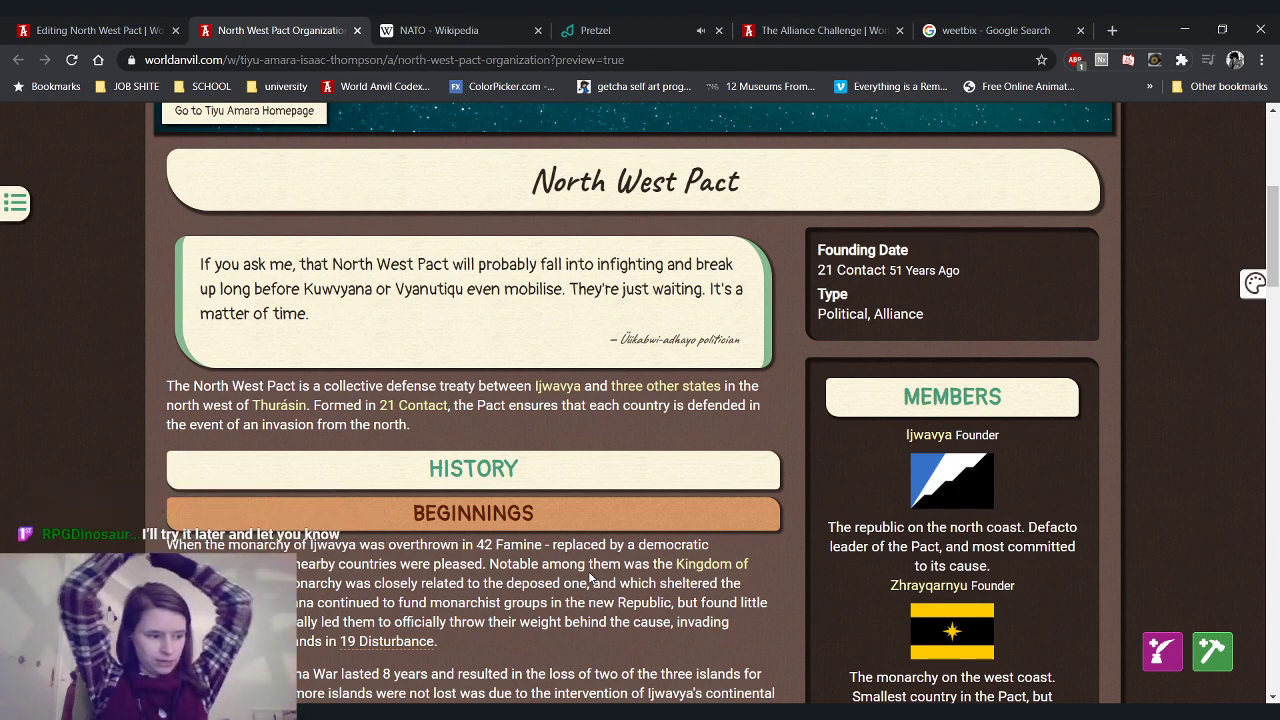
Complete the opening Structure sentence as "The North West Pact is comprised of 4 members." and add a line break after it
click(62, 22)
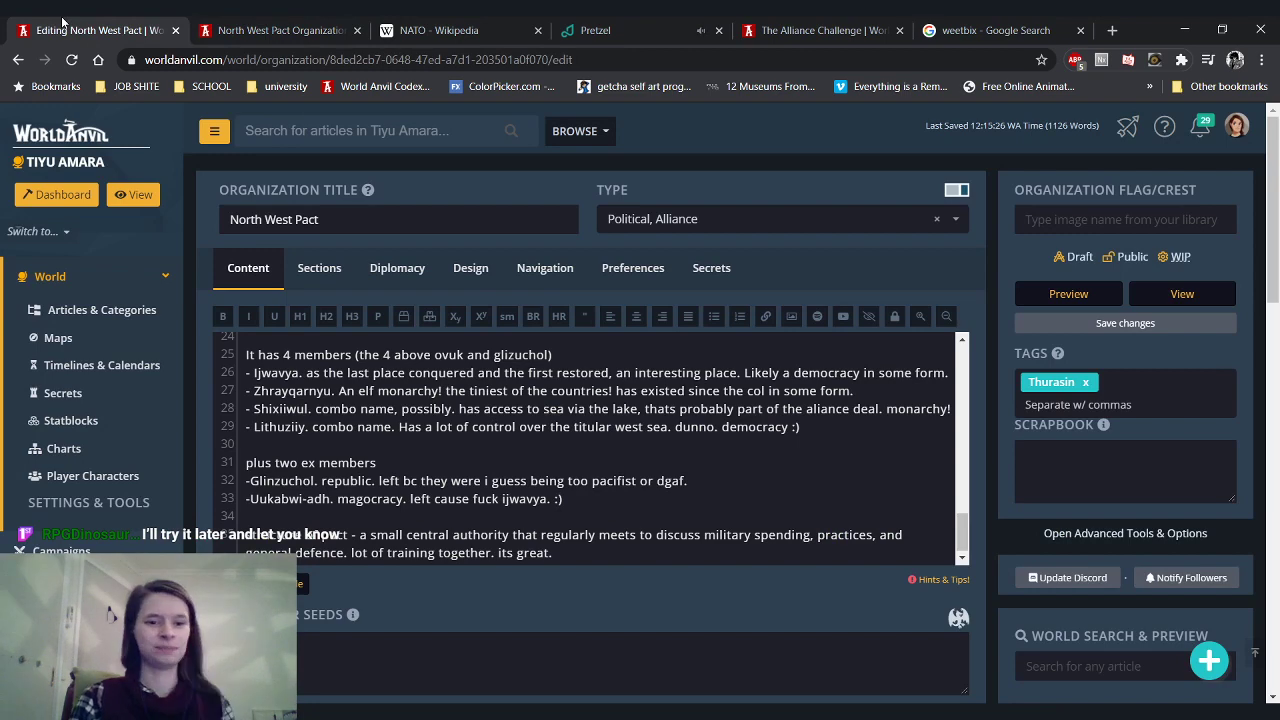
scroll(418, 476, up, 2)
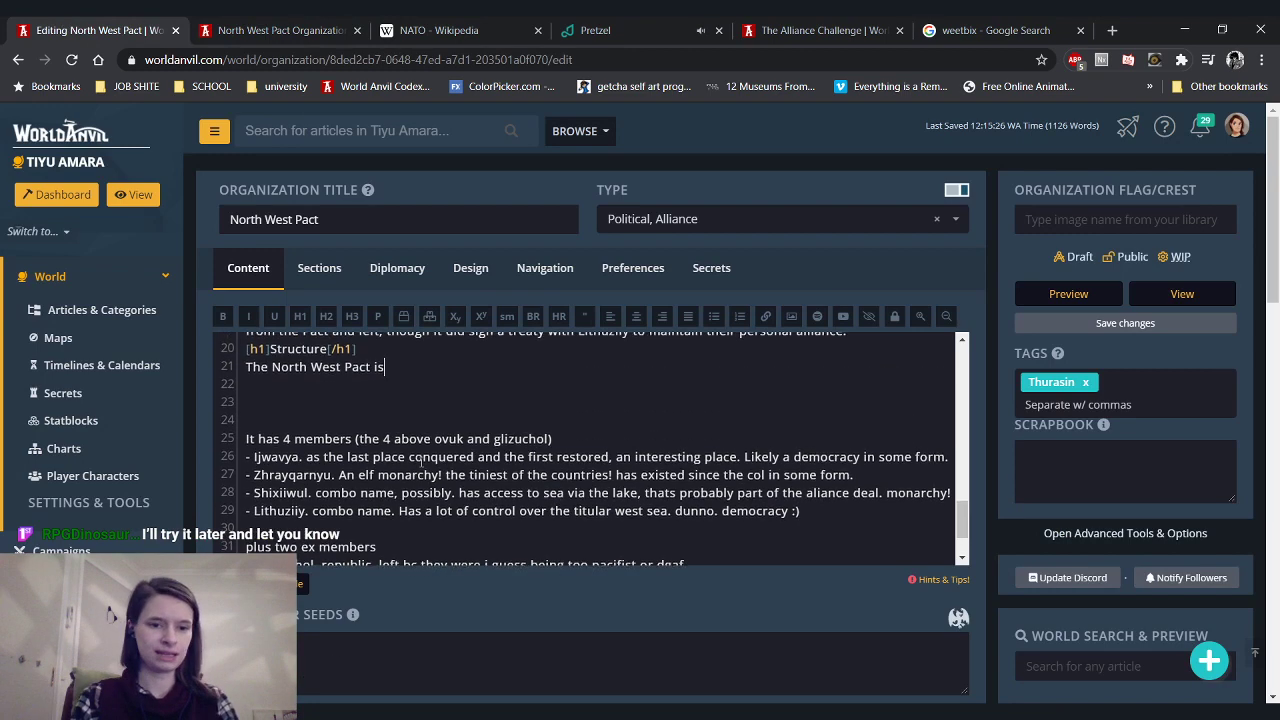
text(comprised )
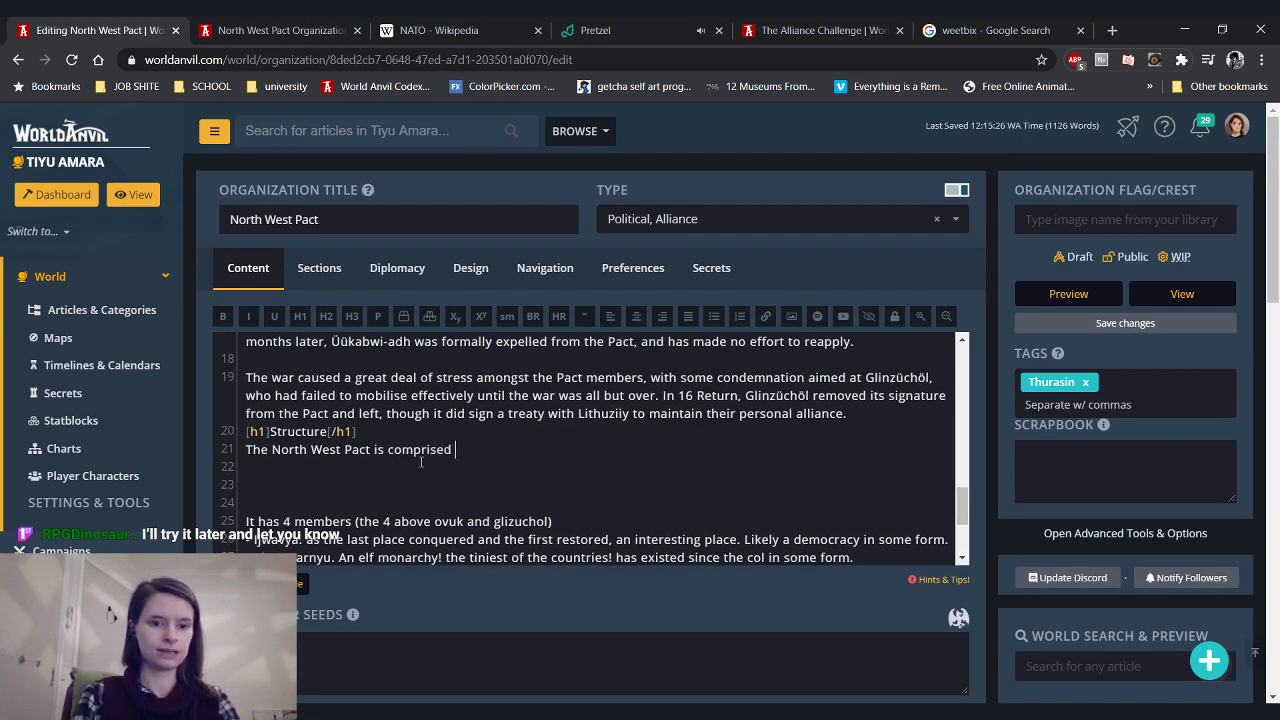
text(of 4 members)
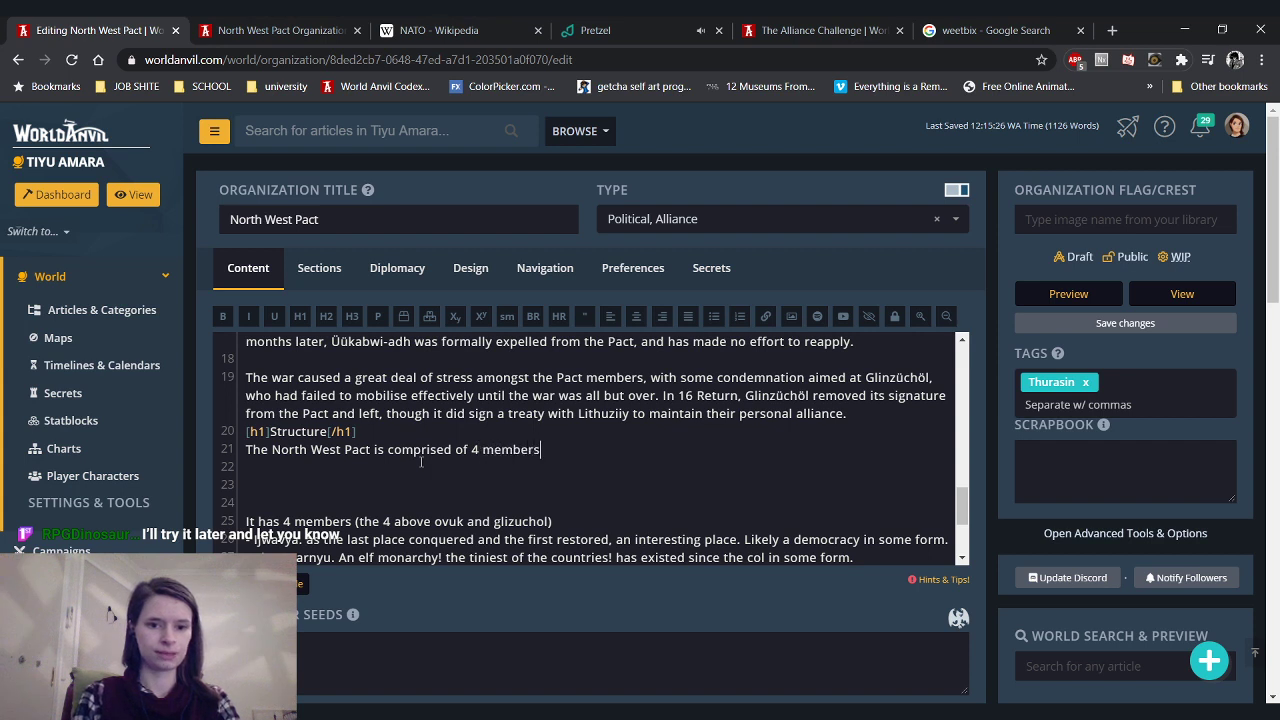
text(;)
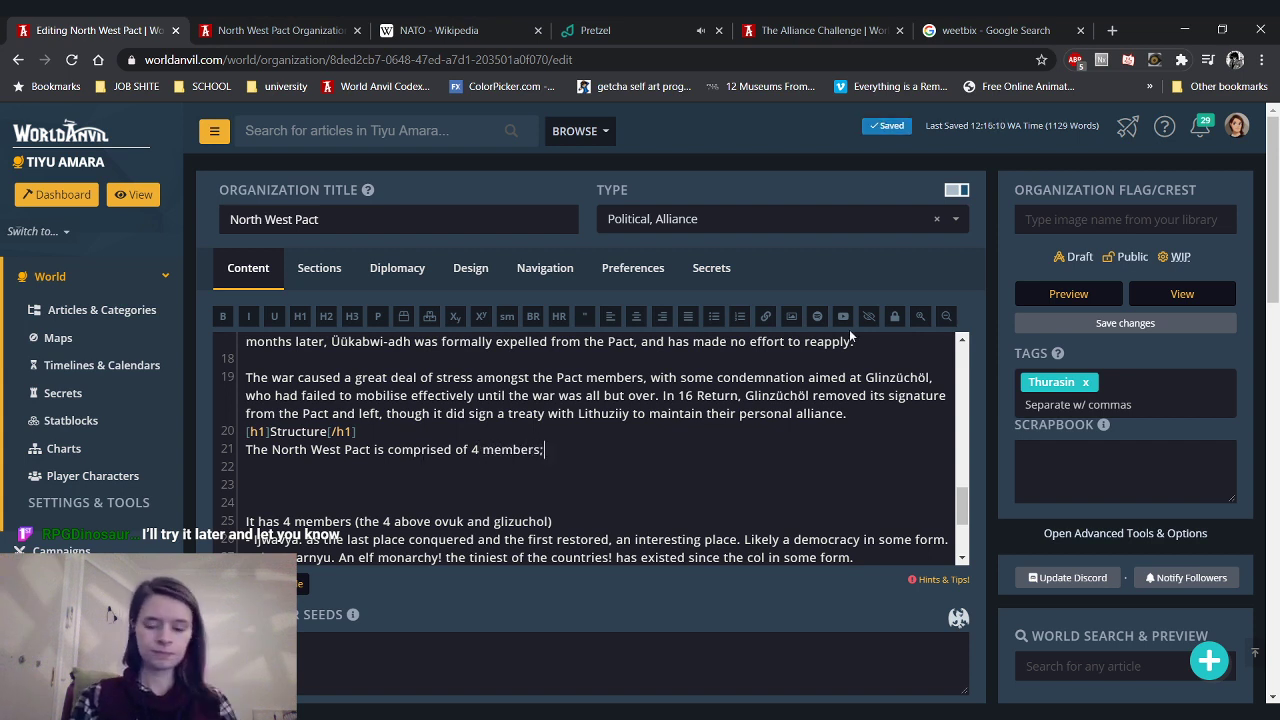
key(BackSpace)
text(.)
key(Return)
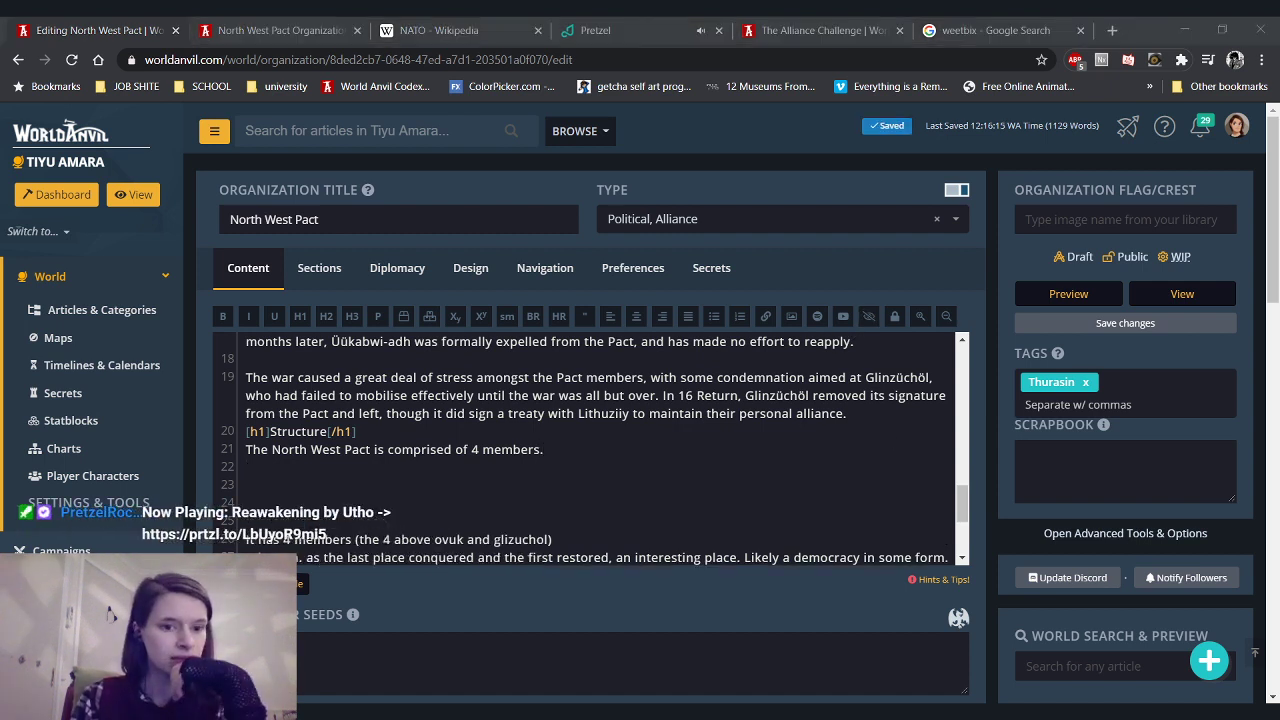
Insert a three-column container grid with three placeholder text containers under the "comprised of 4 members" sentence
click(669, 476)
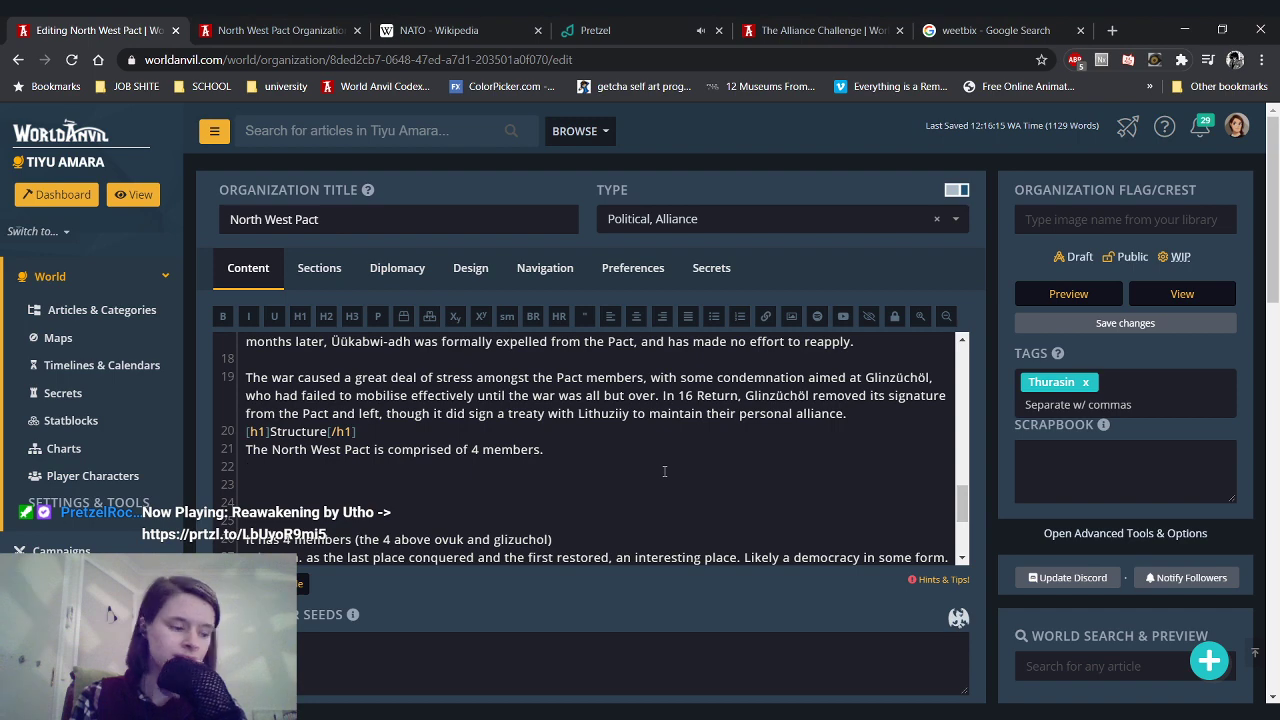
scroll(679, 471, down, 2)
scroll(679, 471, up, 2)
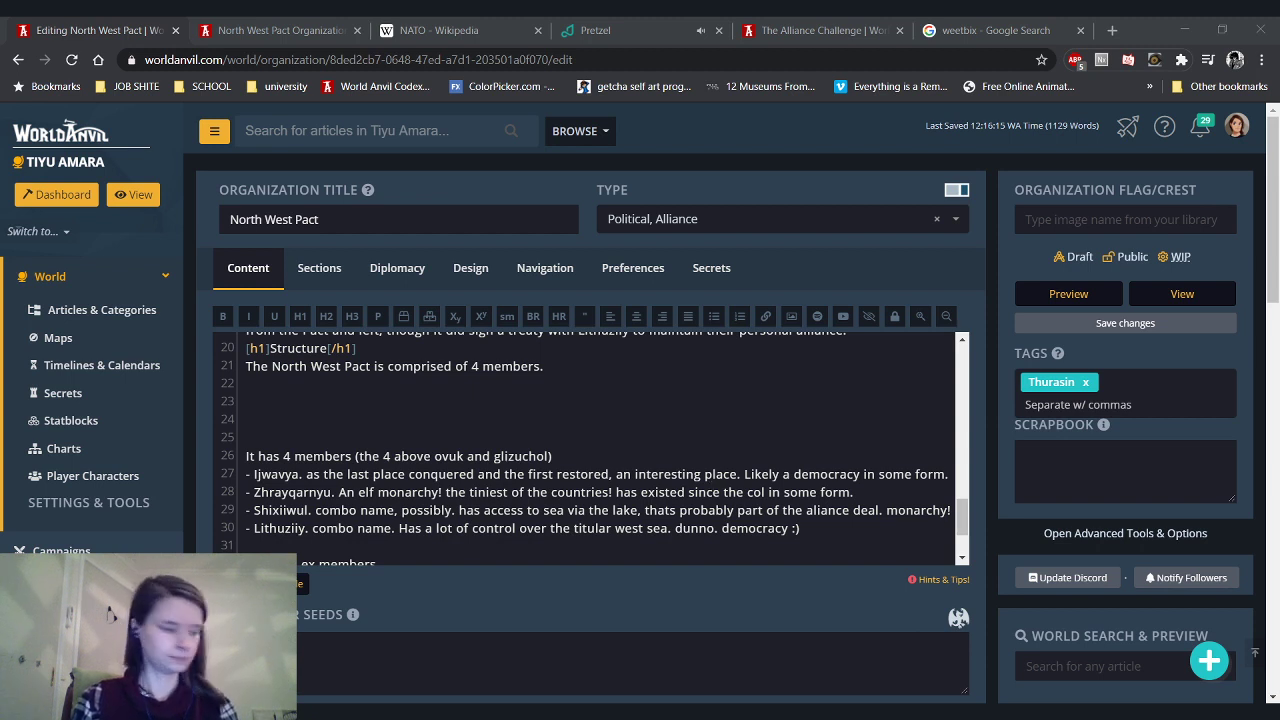
text([container: contain-grid contain-grid-col-3]     [container:tagclassesgohere]Text[/container]     [container:tagclassesgohere]Text[/container]     [container:tagclassesgohere]Text[/container] [/container])
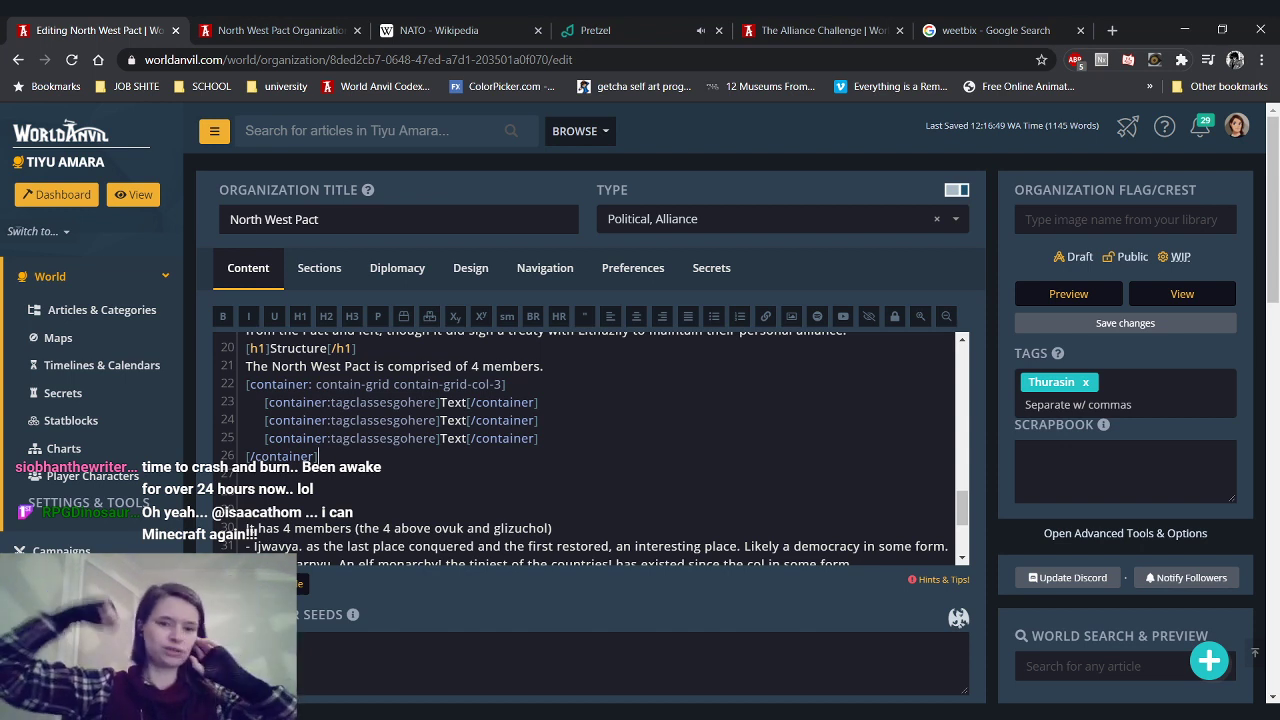
Reduce the grid to two columns by changing its class to contain-grid-col-2 and deleting the third inner container
click(500, 388)
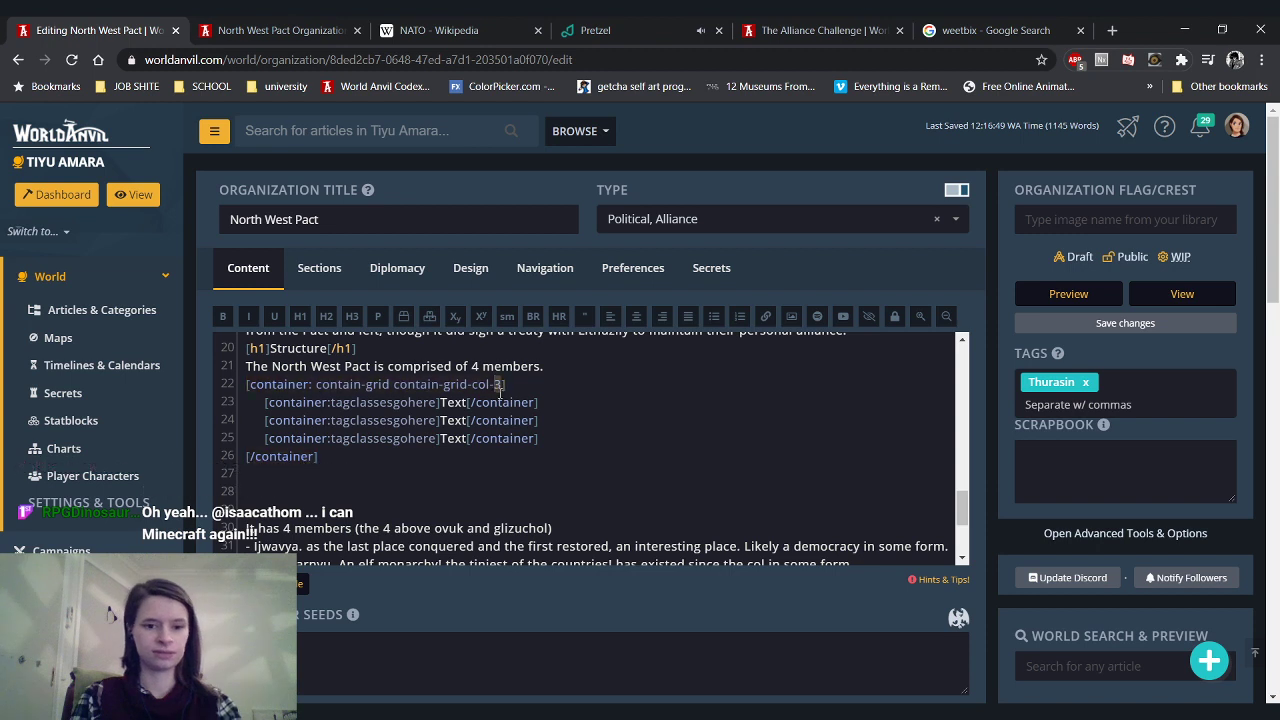
key(BackSpace)
text(2)
drag(540, 438, 203, 433)
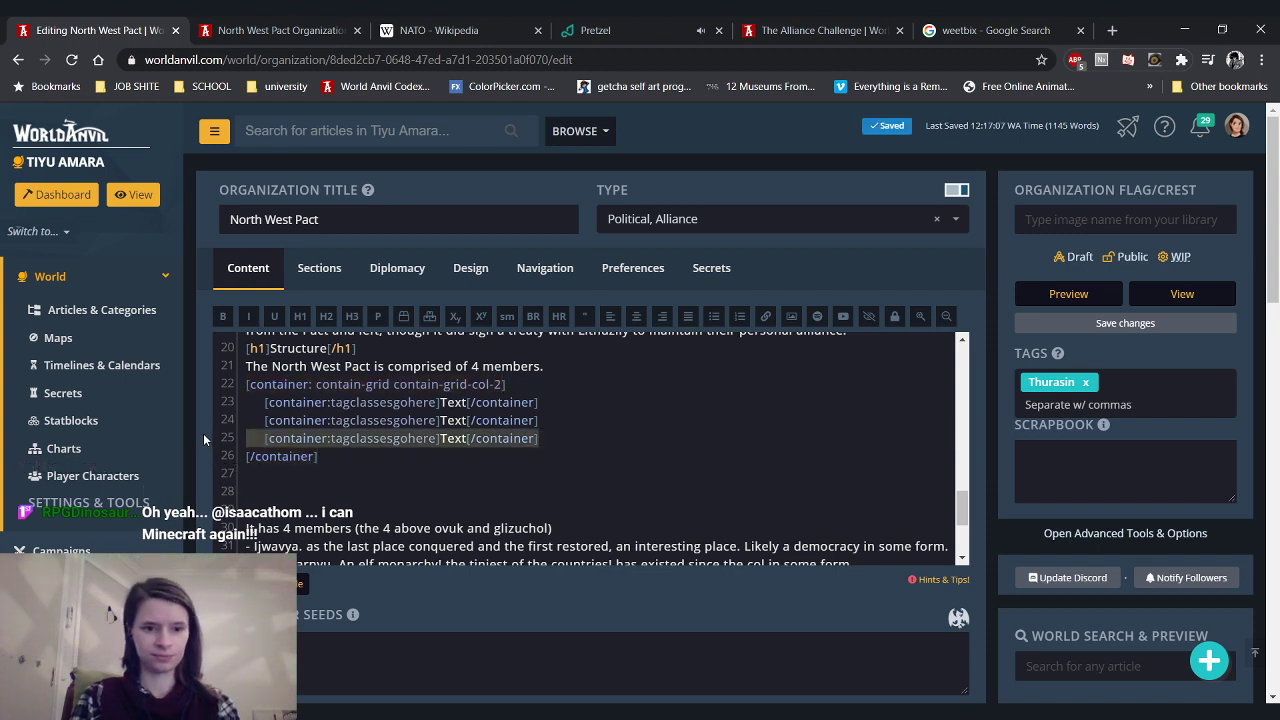
key(BackSpace)
key(BackSpace)
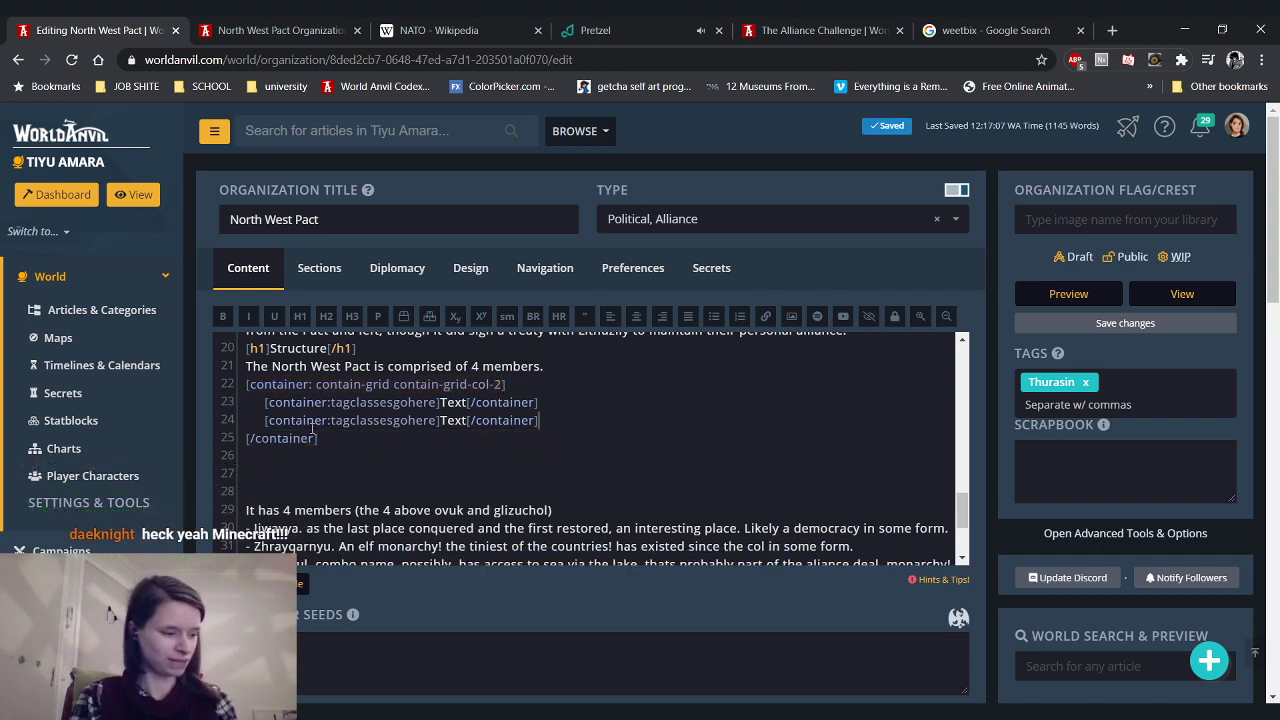
Duplicate the two-column container grid directly below the first one
drag(252, 456, 246, 384)
key(ctrl+c)
key(Right)
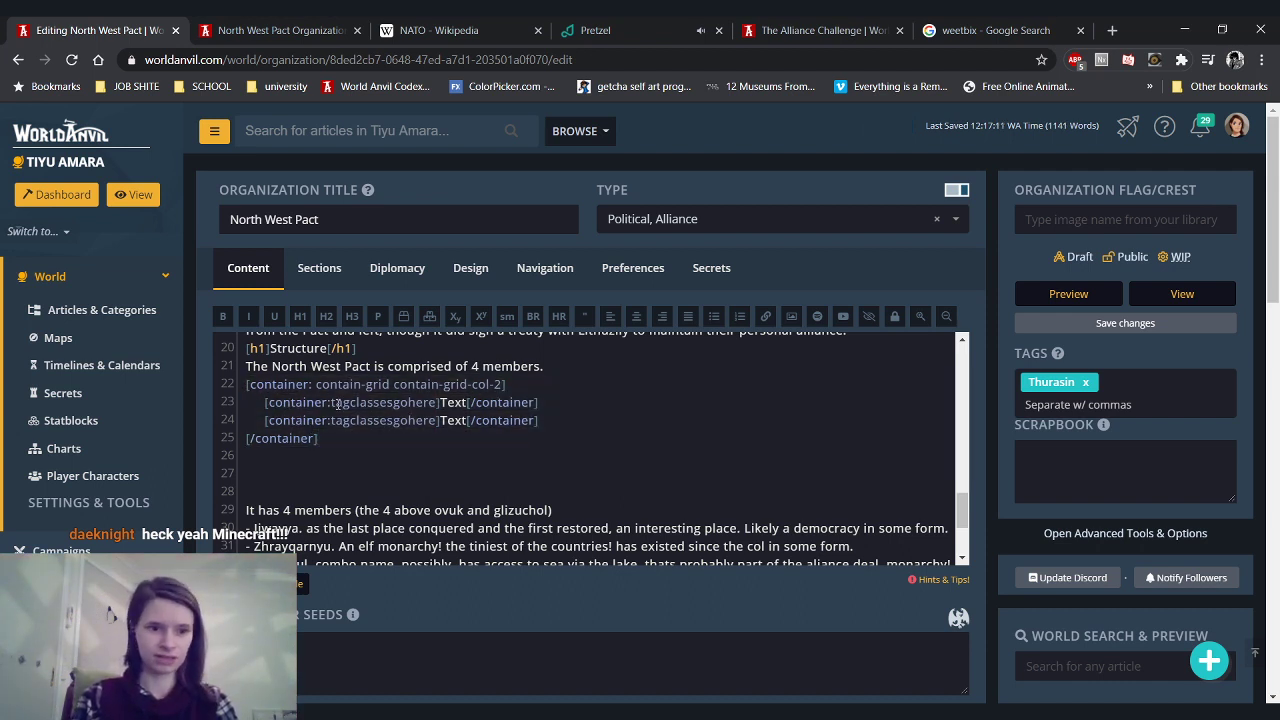
key(ctrl+v)
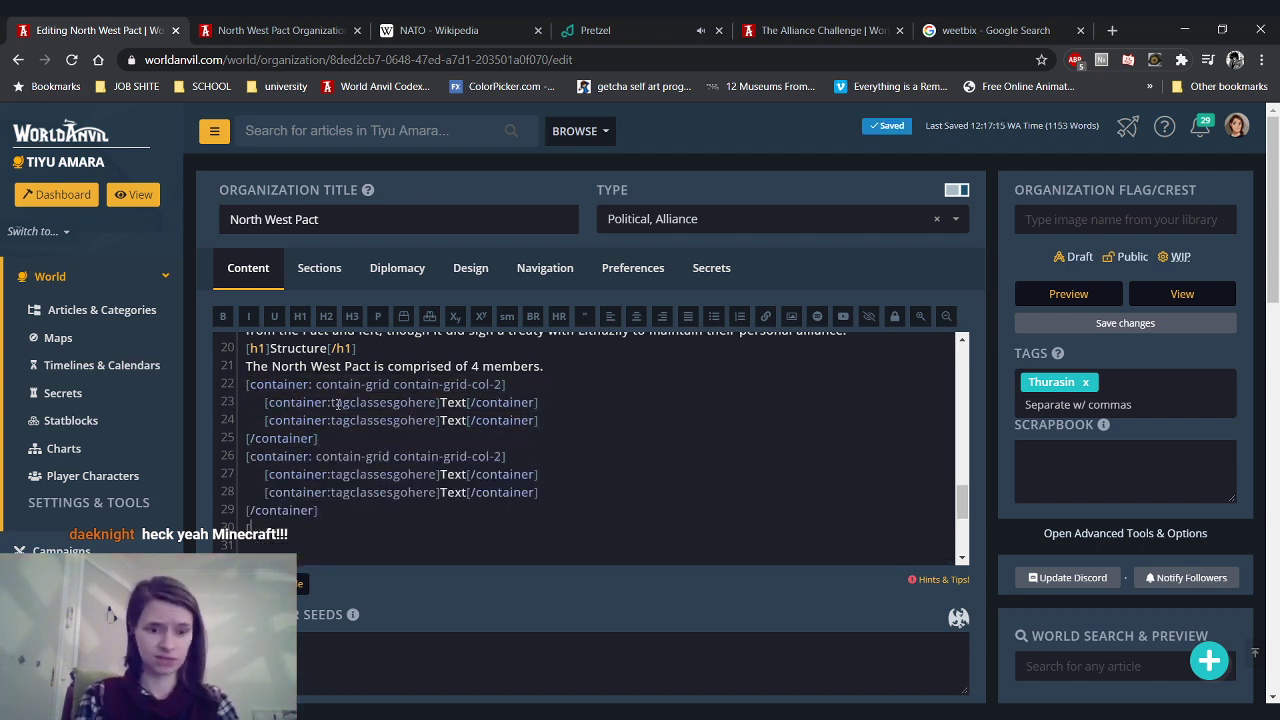
Add an h2 heading "Former Members" below the grids and paste another copy of the two-column grid under it
text([h2])
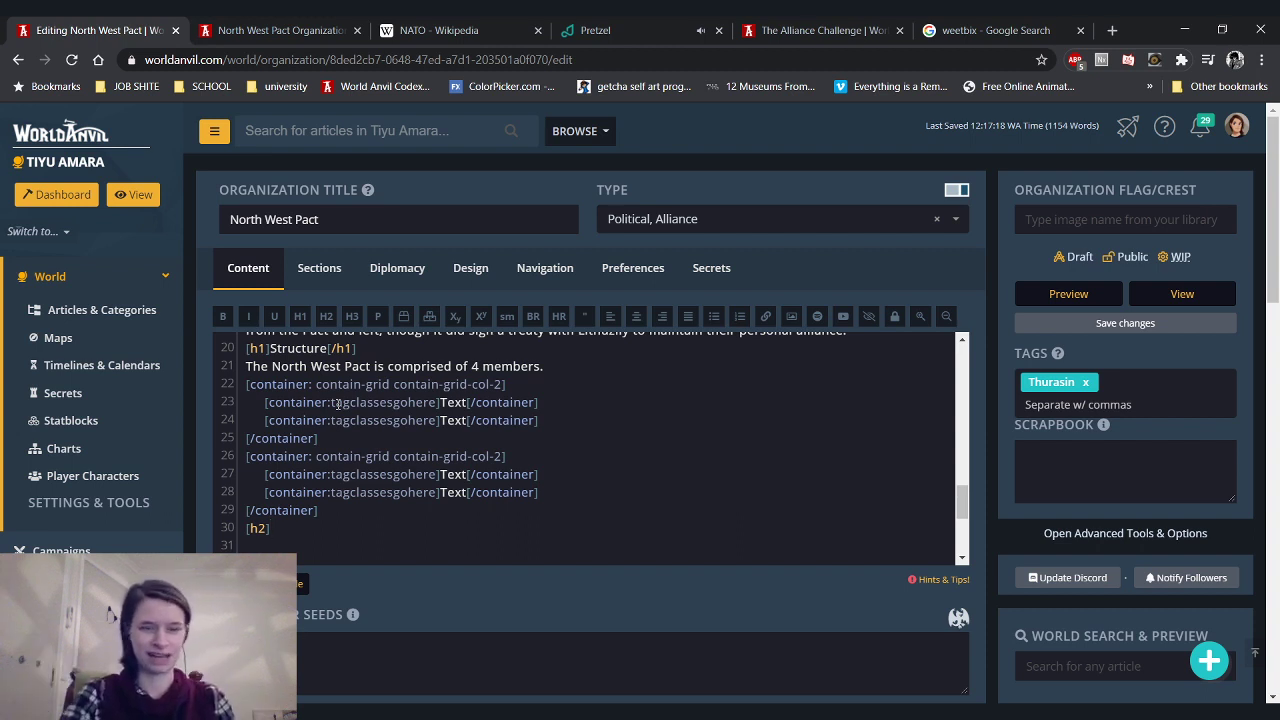
text(Former )
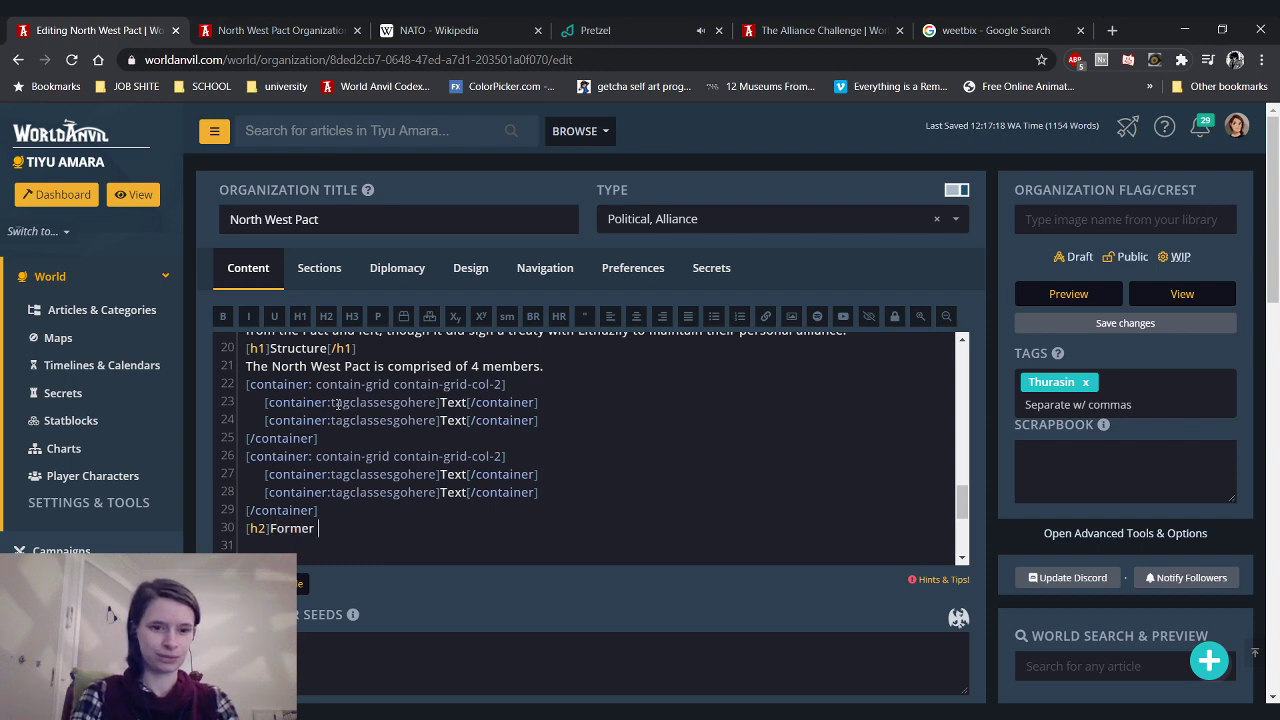
text(Members[/h2])
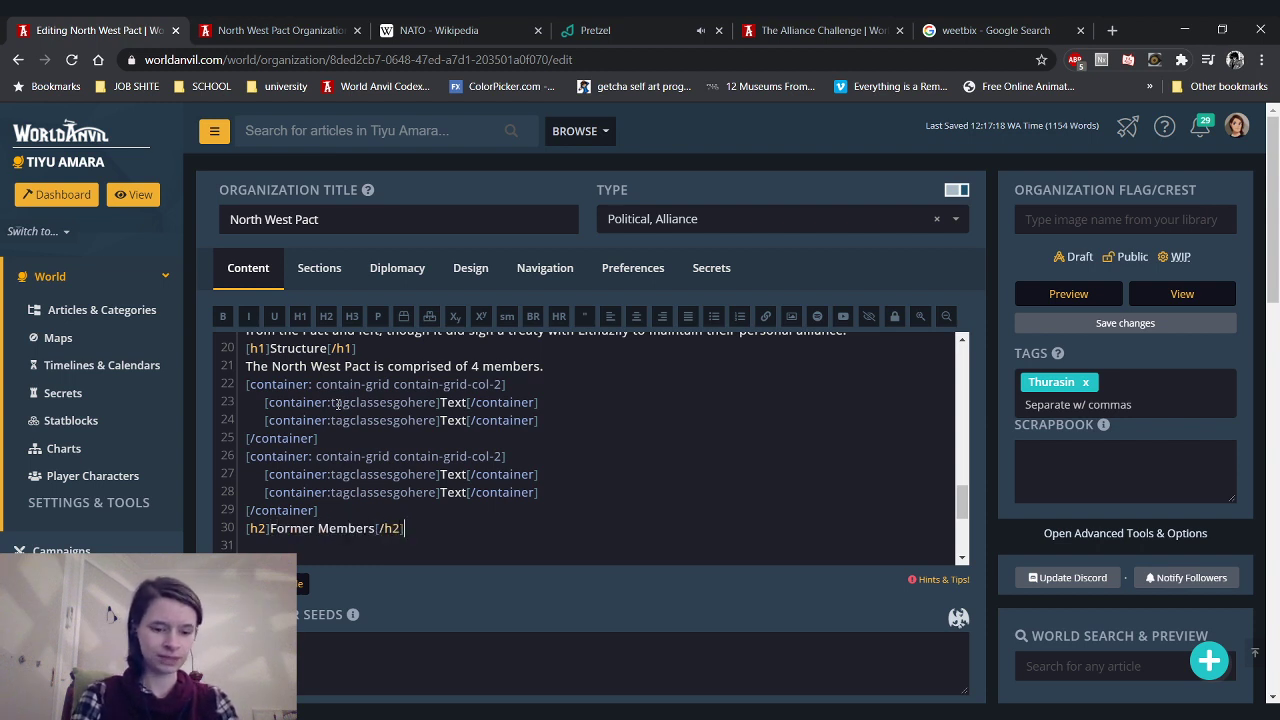
key(ctrl+v)
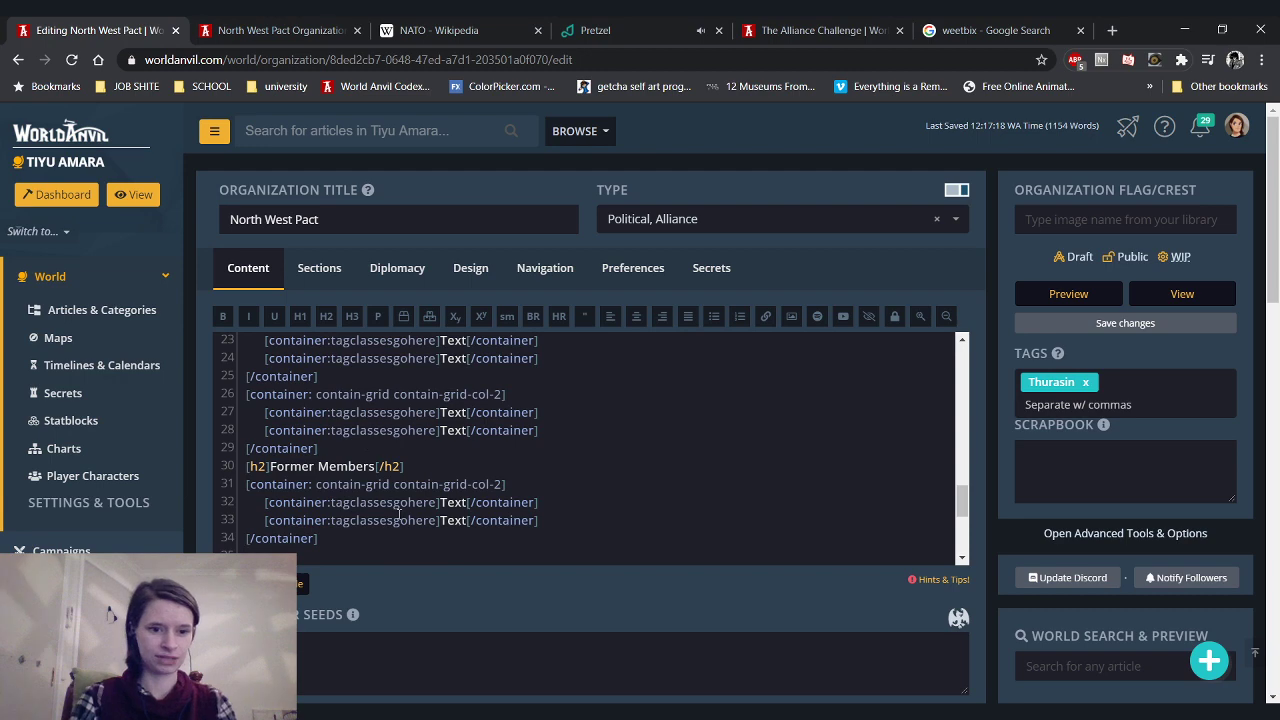
Replace the placeholder class of both inner containers in the first grid with "story"
scroll(416, 470, up, 3)
scroll(430, 455, down, 2)
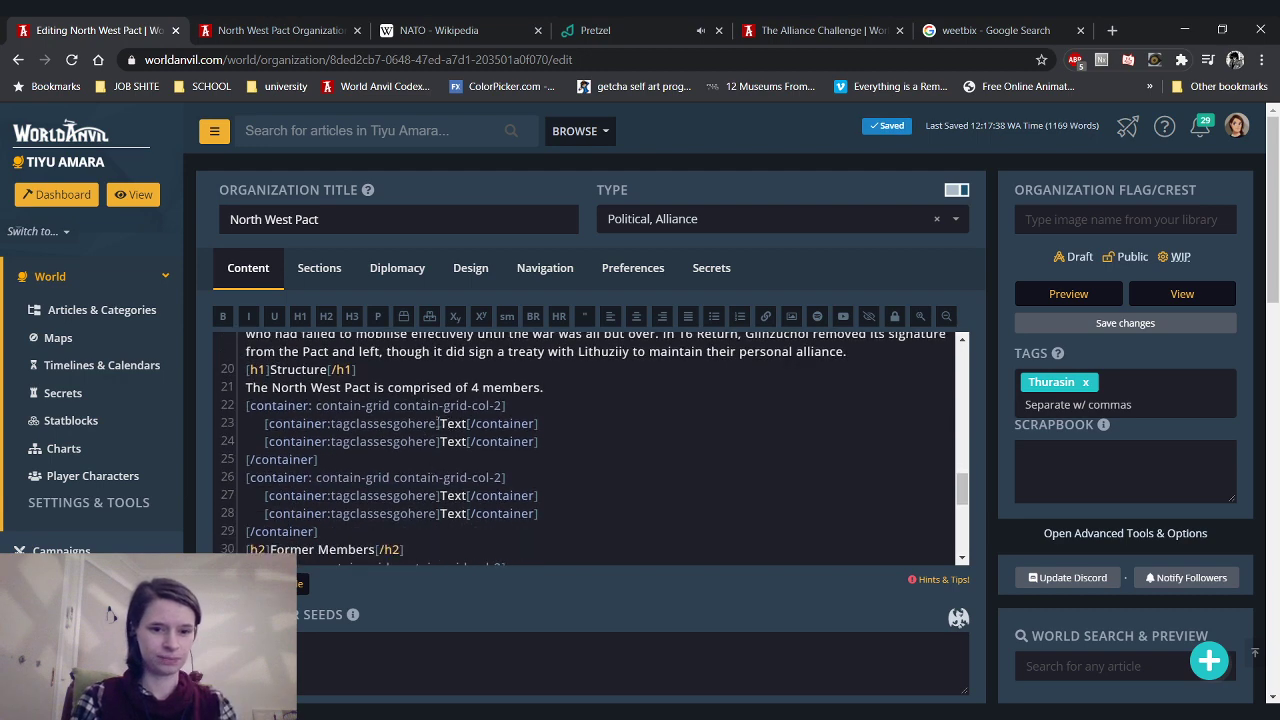
double_click(380, 424)
text(sto)
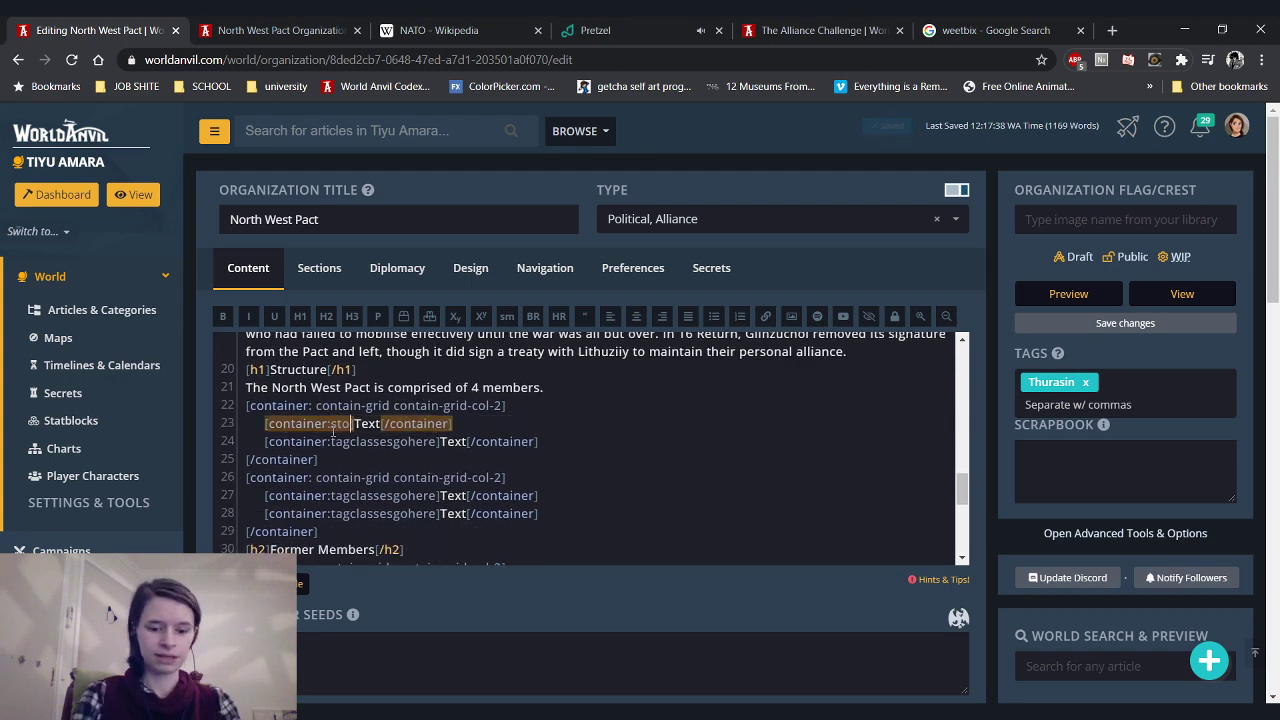
text(ry)
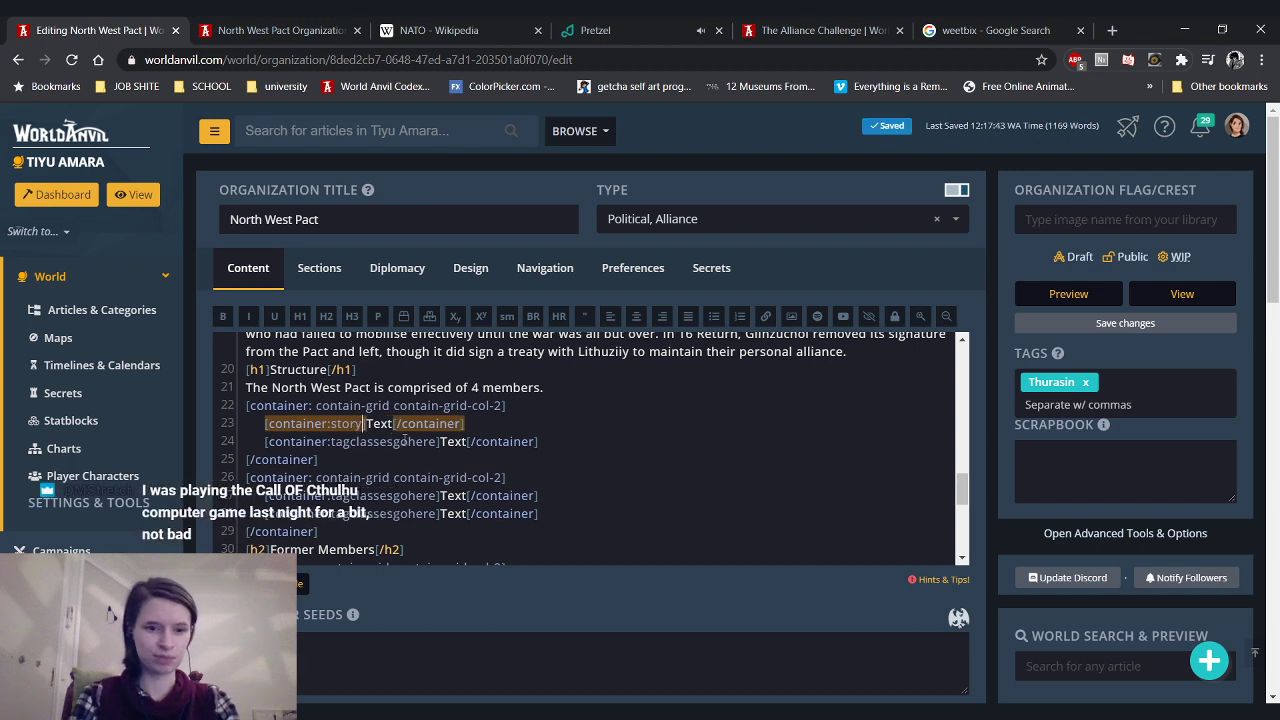
double_click(395, 441)
text(s)
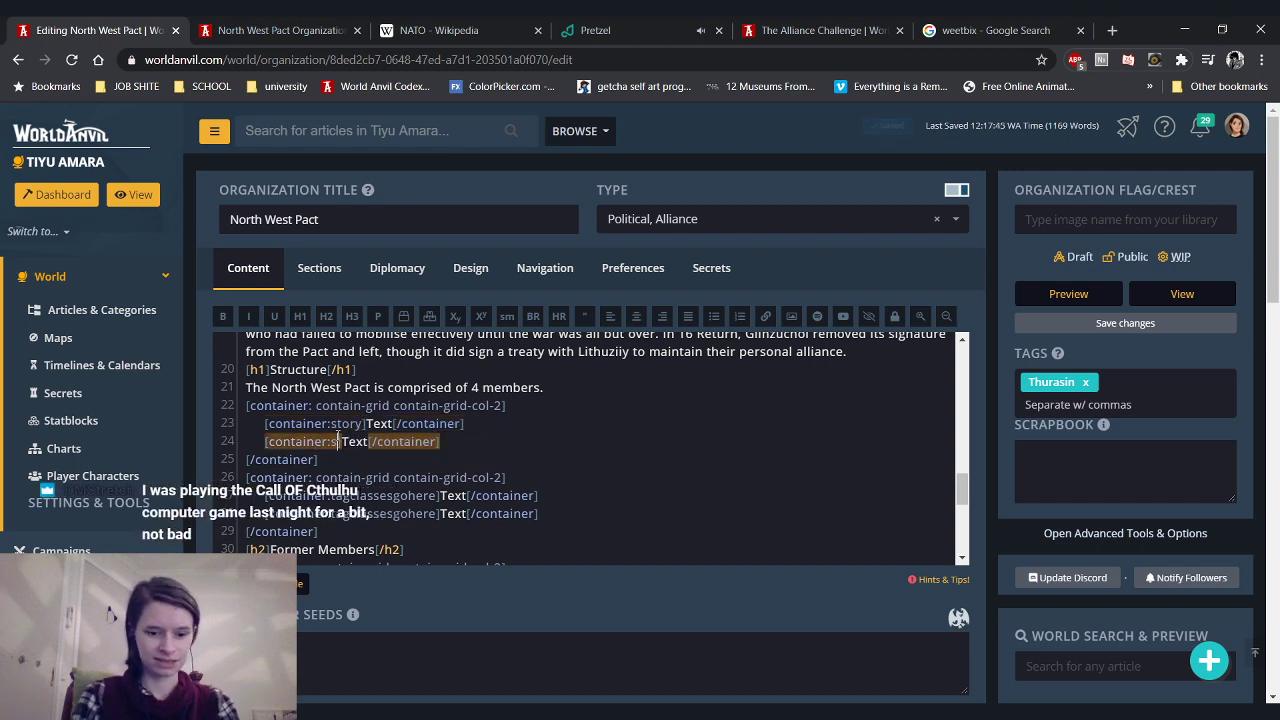
text(tory)
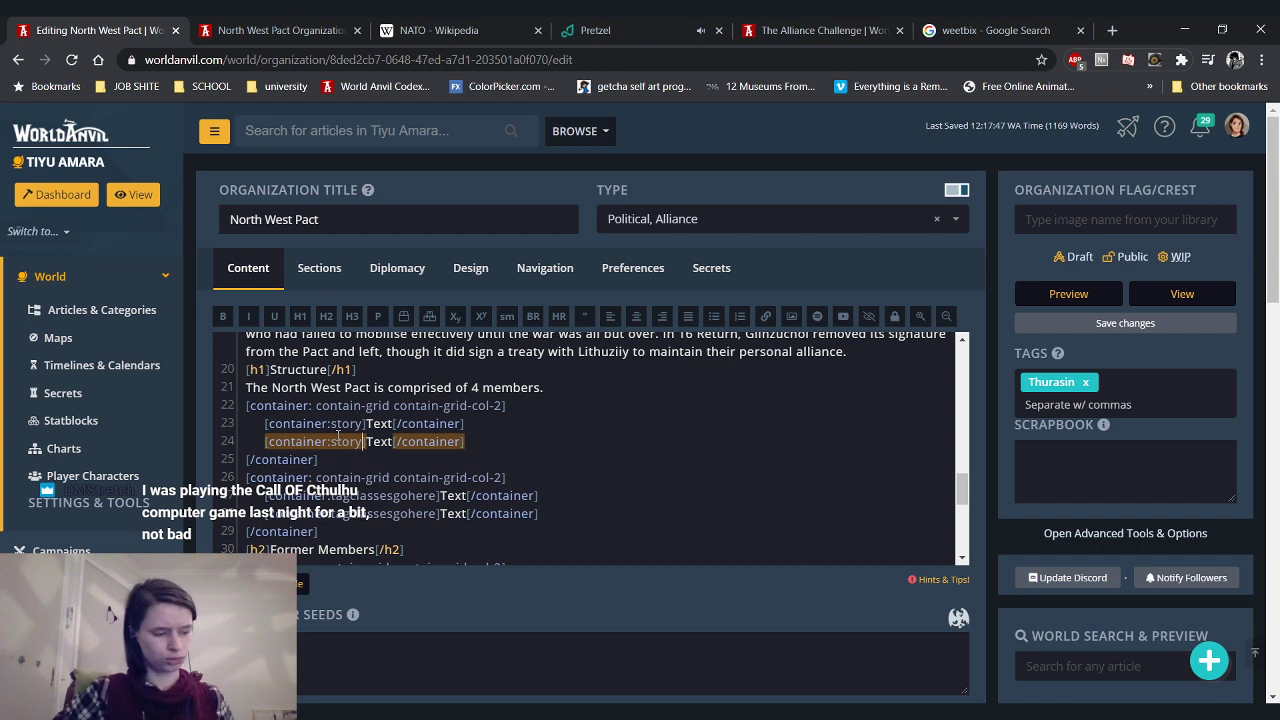
Set the class of both inner containers in the second grid to "story"
drag(437, 495, 333, 500)
text(story)
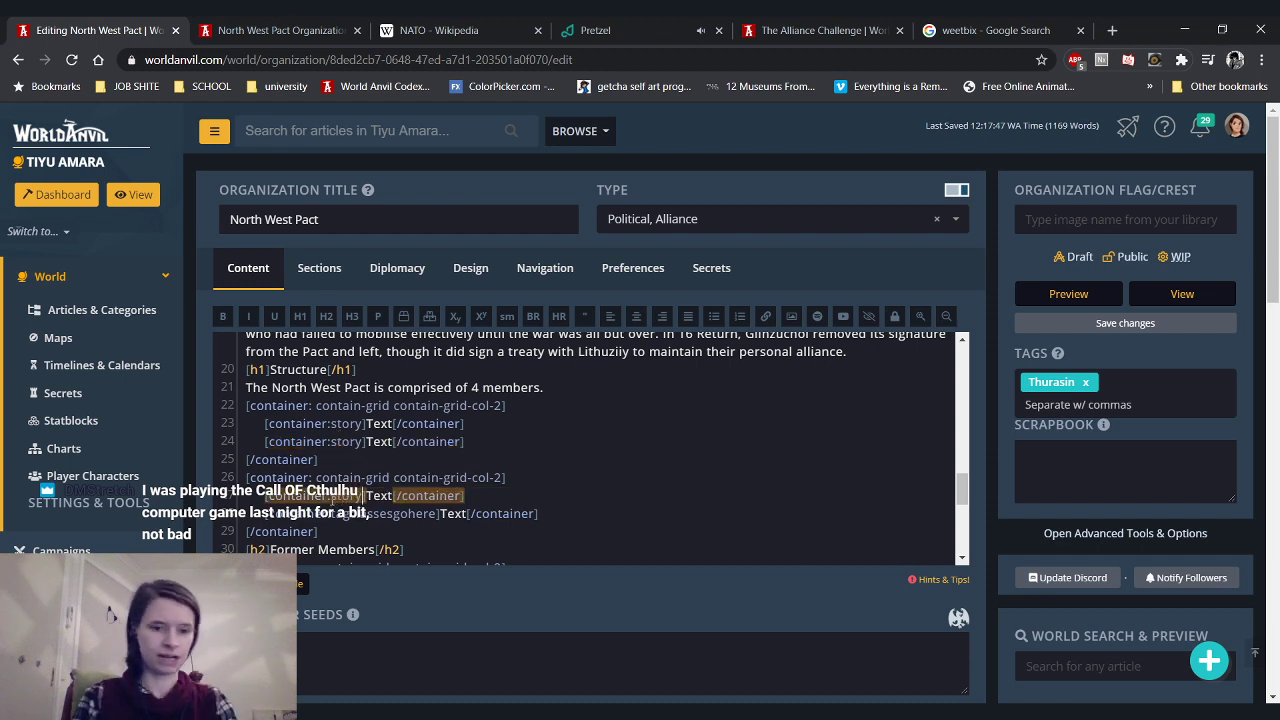
drag(437, 513, 333, 518)
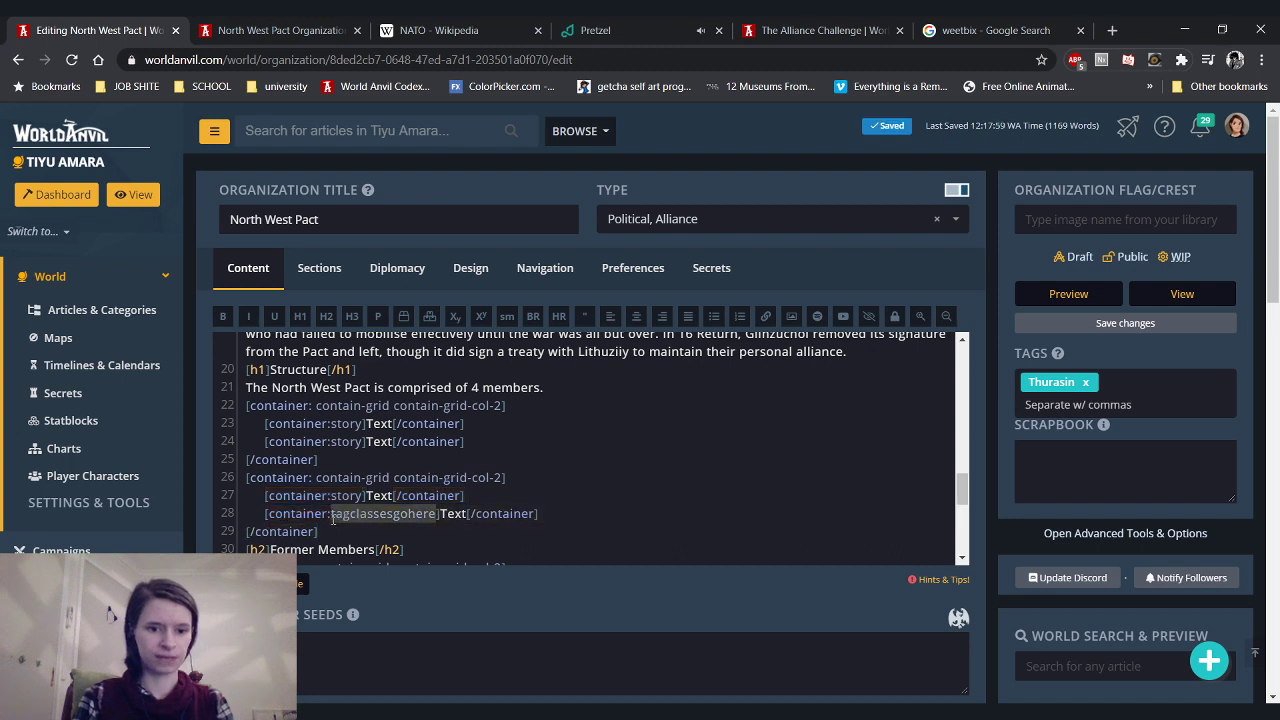
text(story)
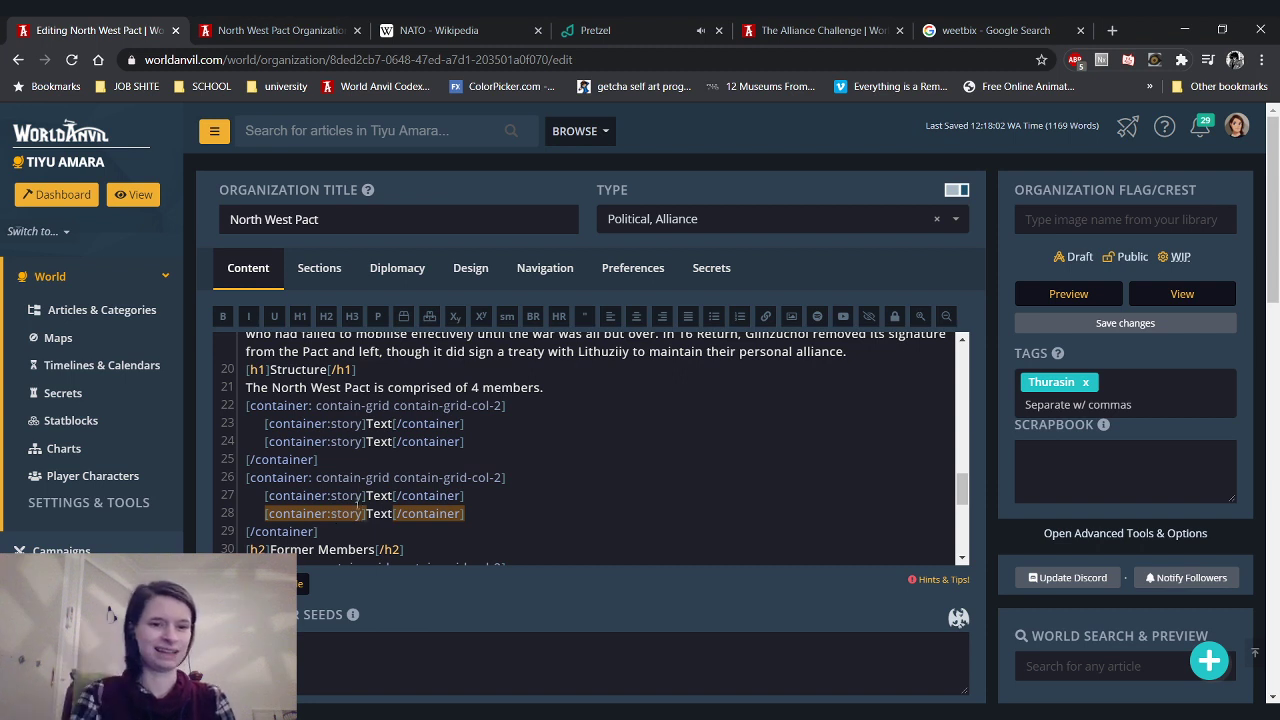
Replace the placeholder text in the first story container with an h3 heading "Ijwavya"
double_click(379, 424)
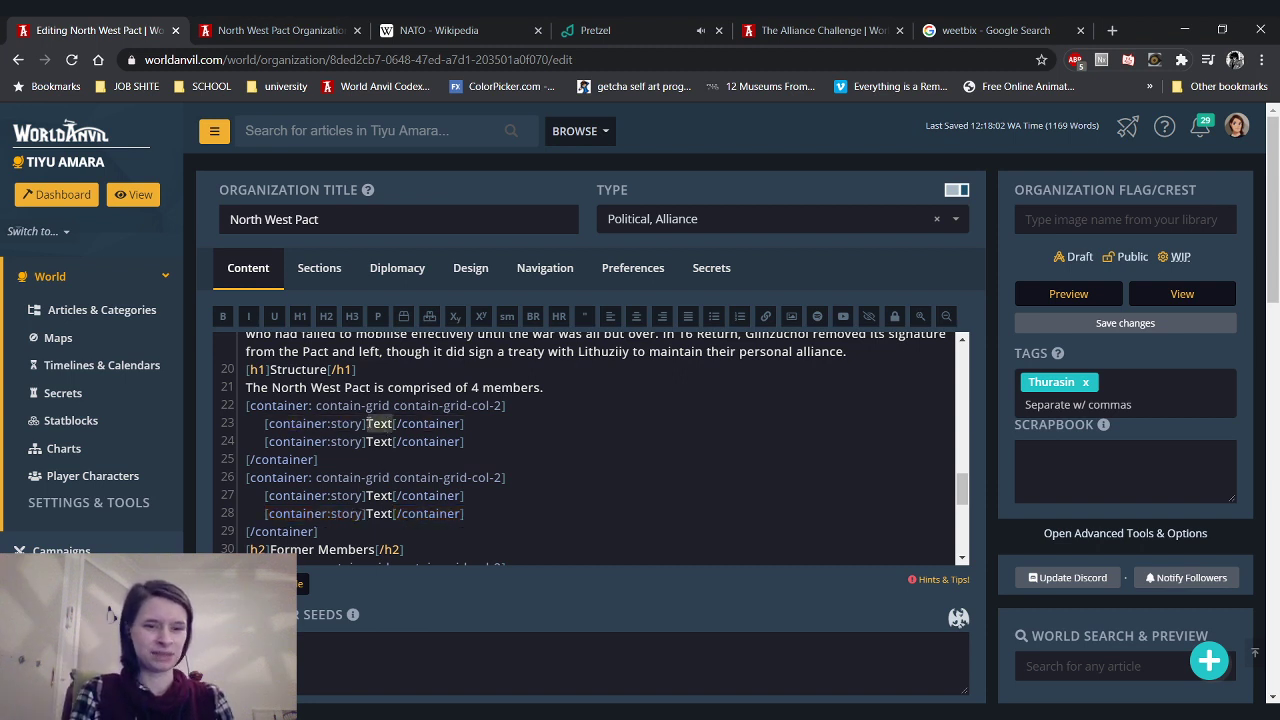
text([h3]I)
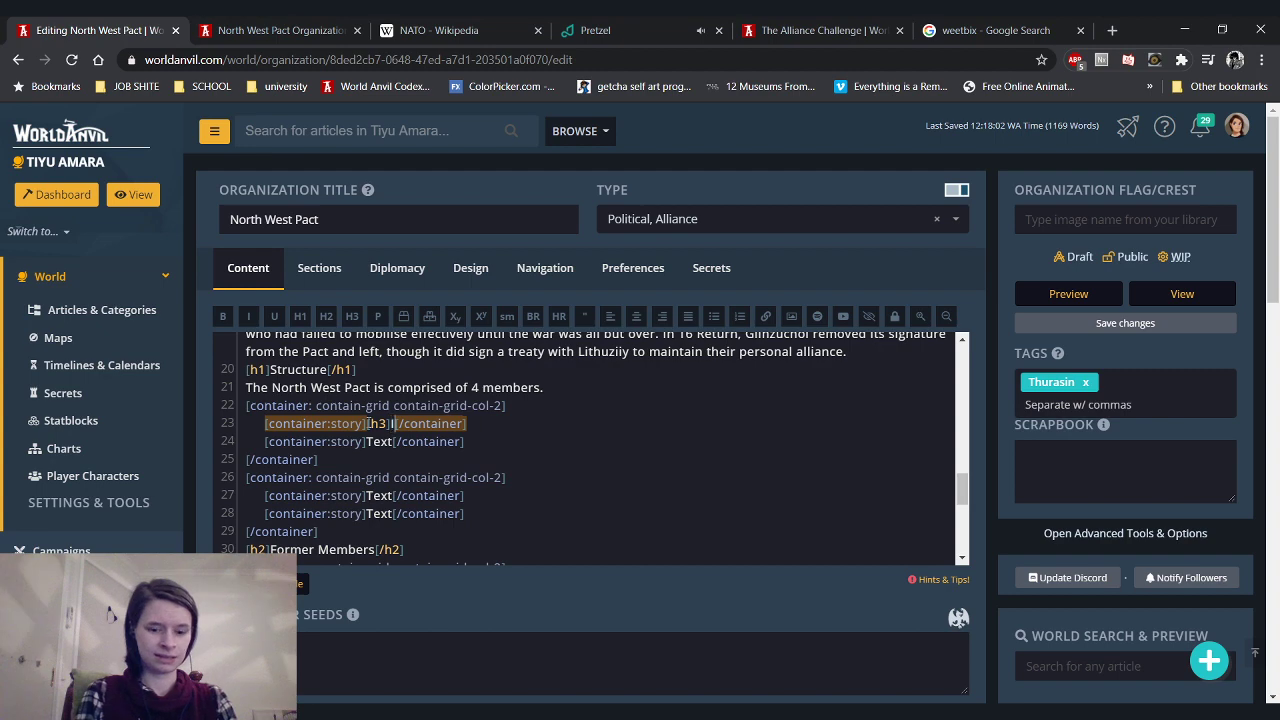
text(jwavya)
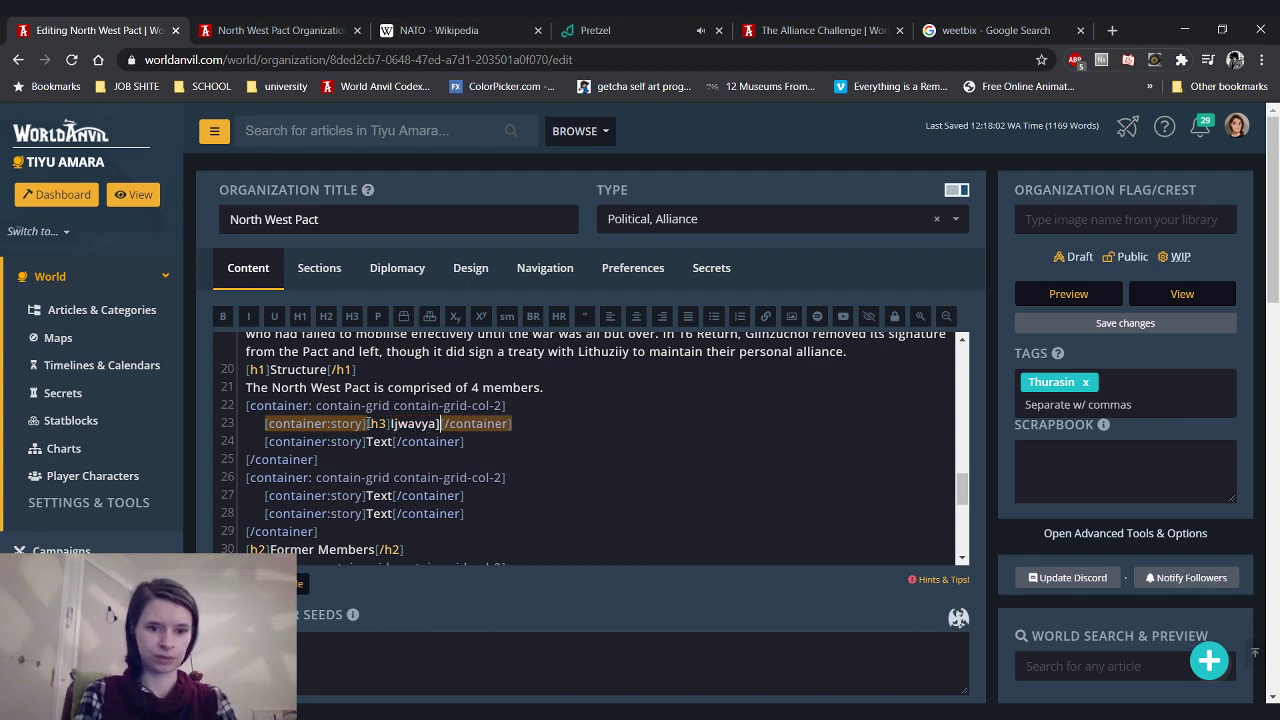
text([/h3])
Reload the article preview and check how the Structure section's member grids and Former Members heading are displayed
click(366, 24)
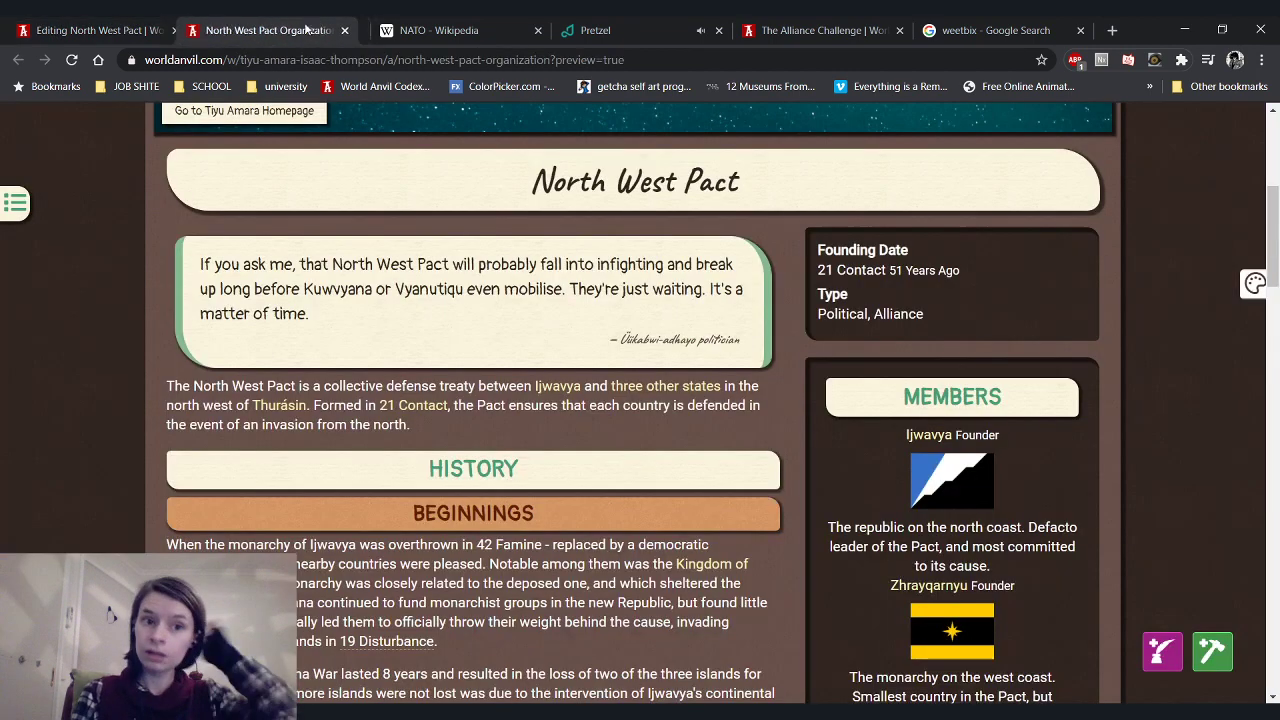
click(71, 59)
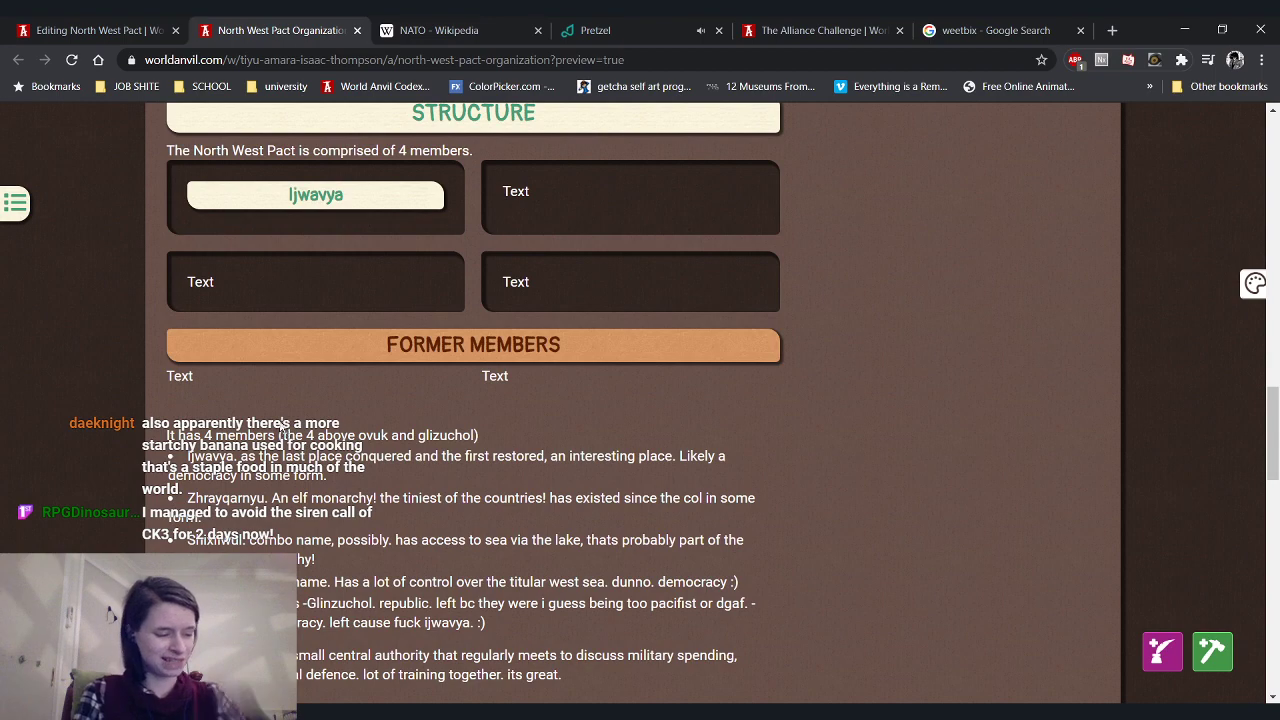
scroll(278, 418, up, 1)
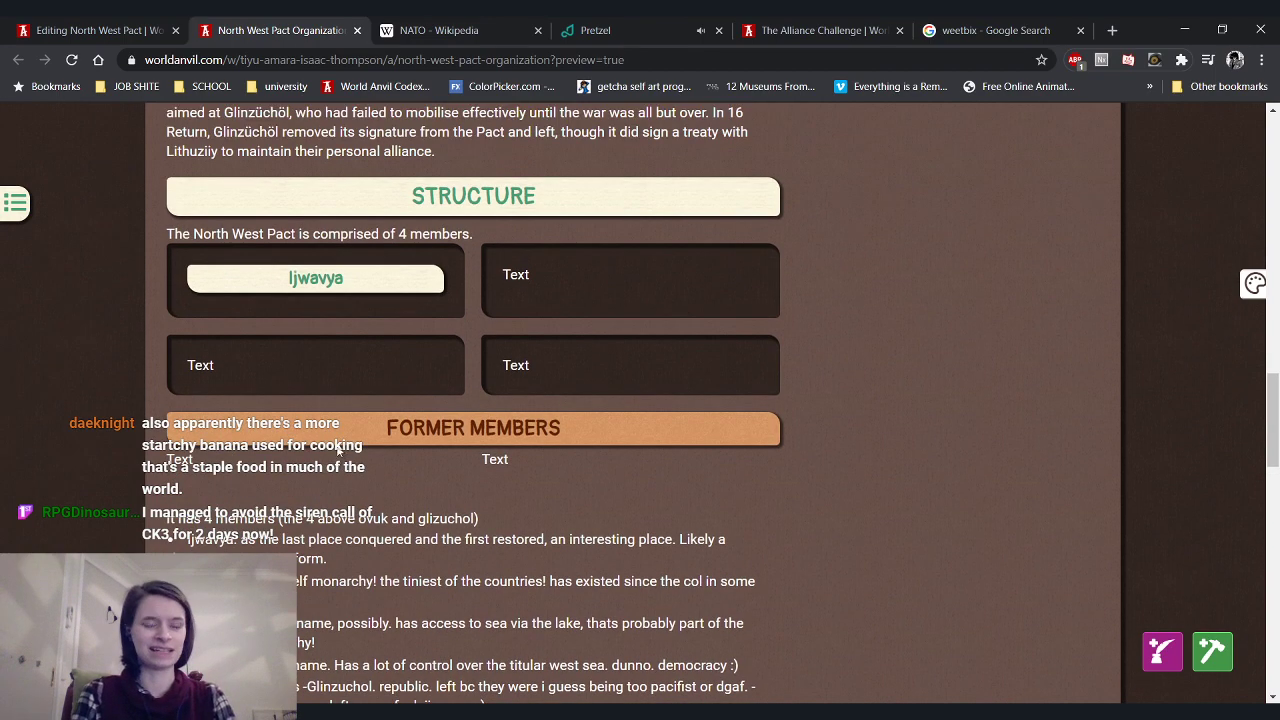
Back in the article editor, replace the second story container's placeholder text with an opening h3 tag
click(138, 22)
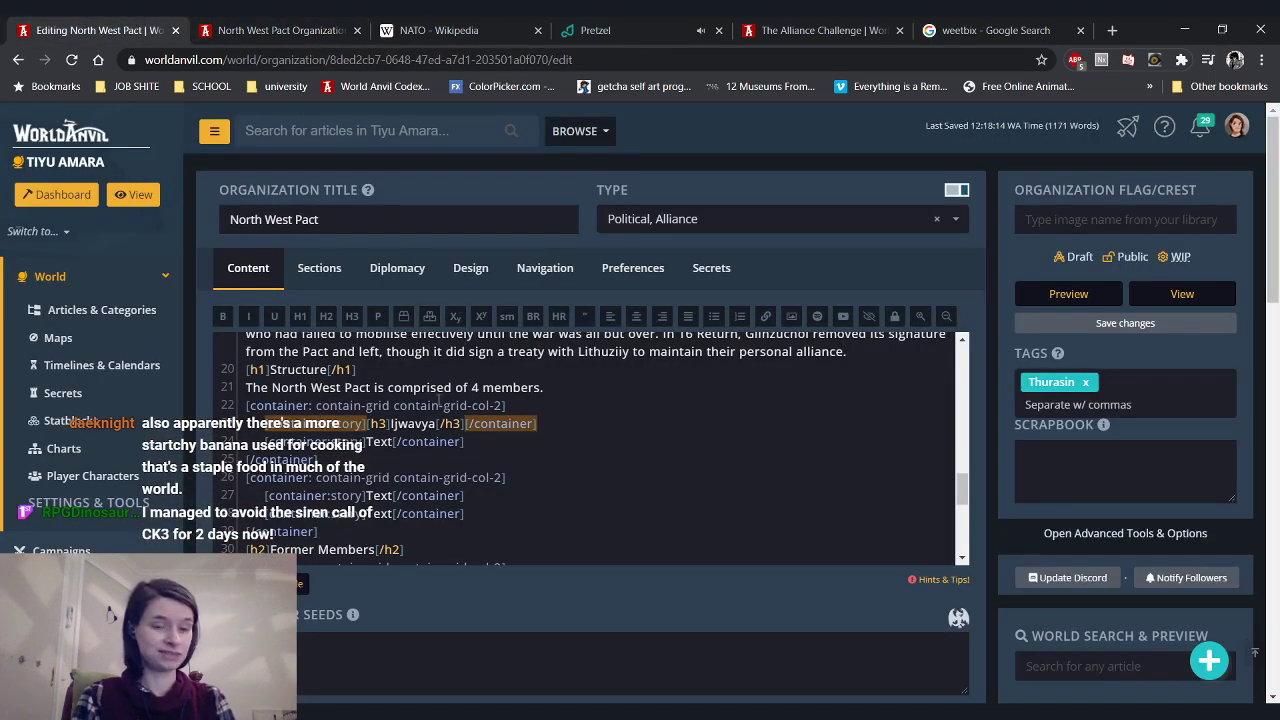
click(364, 443)
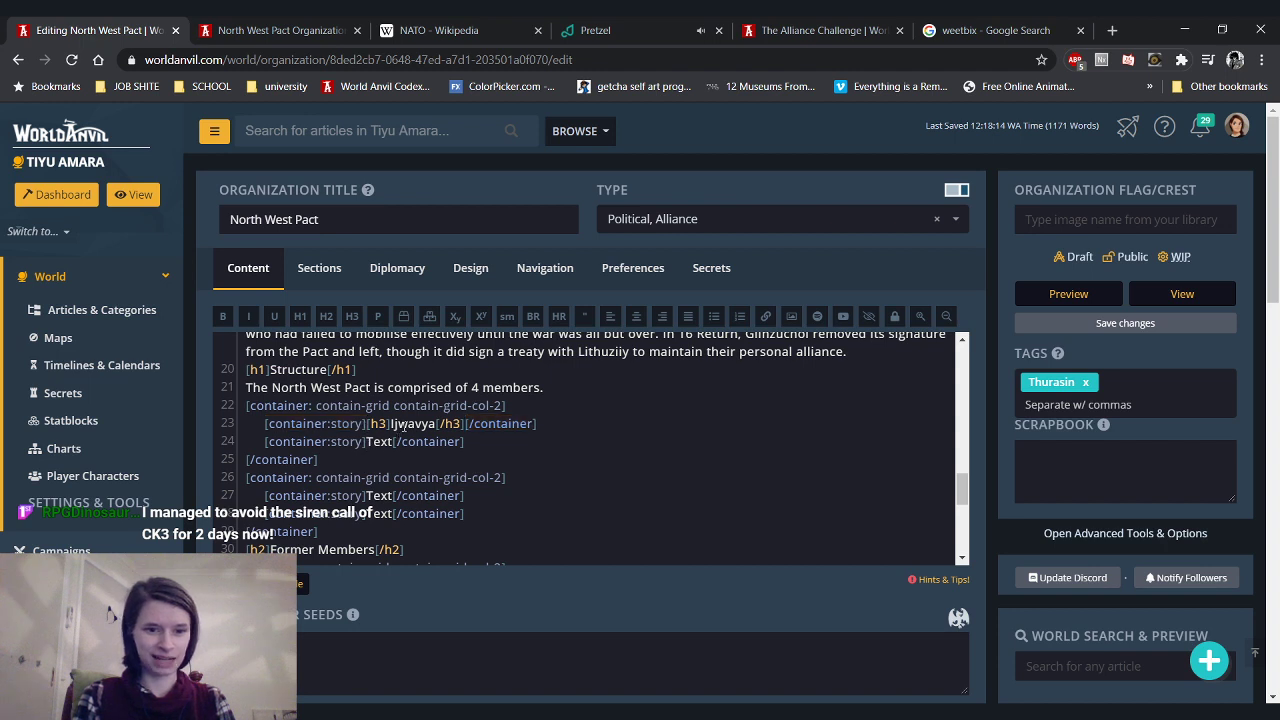
text([h3])
key(Delete)
key(Delete)
key(Delete)
key(Delete)
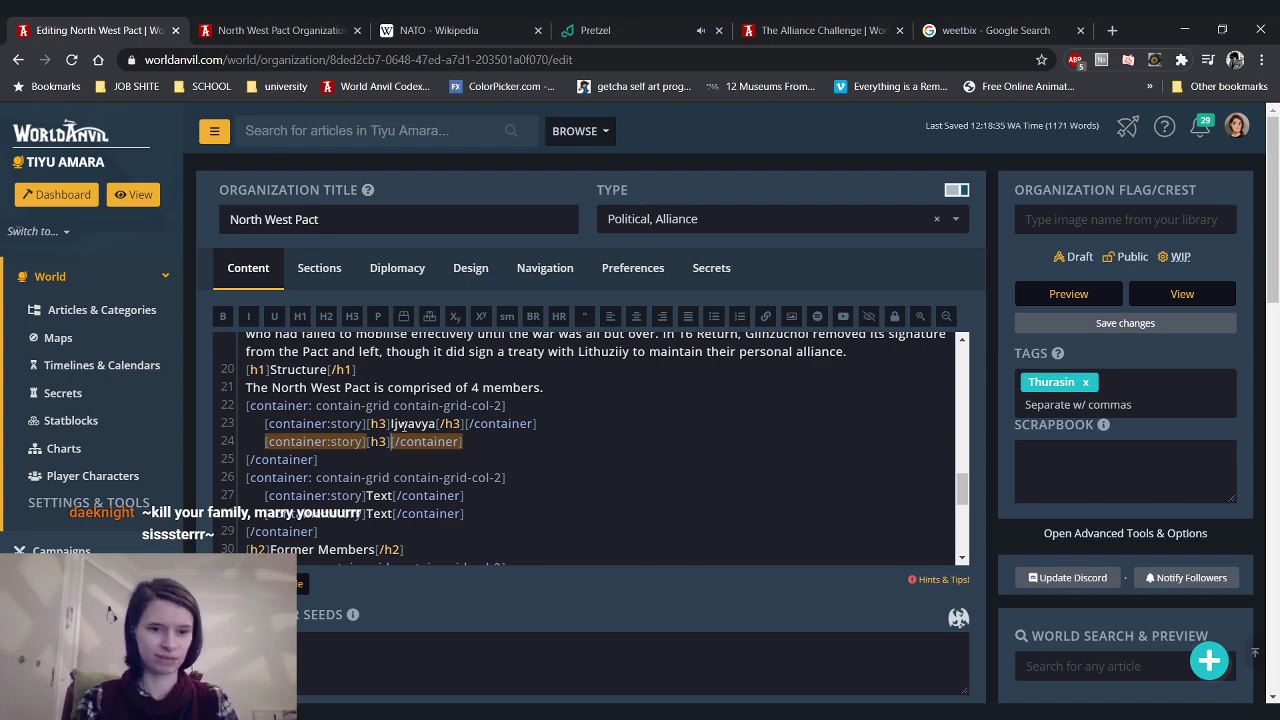
Try replacing the plain "Ijwavya" text in the first story container's h3 heading with a mention link to the Ijwavya organization
scroll(431, 447, up, 1)
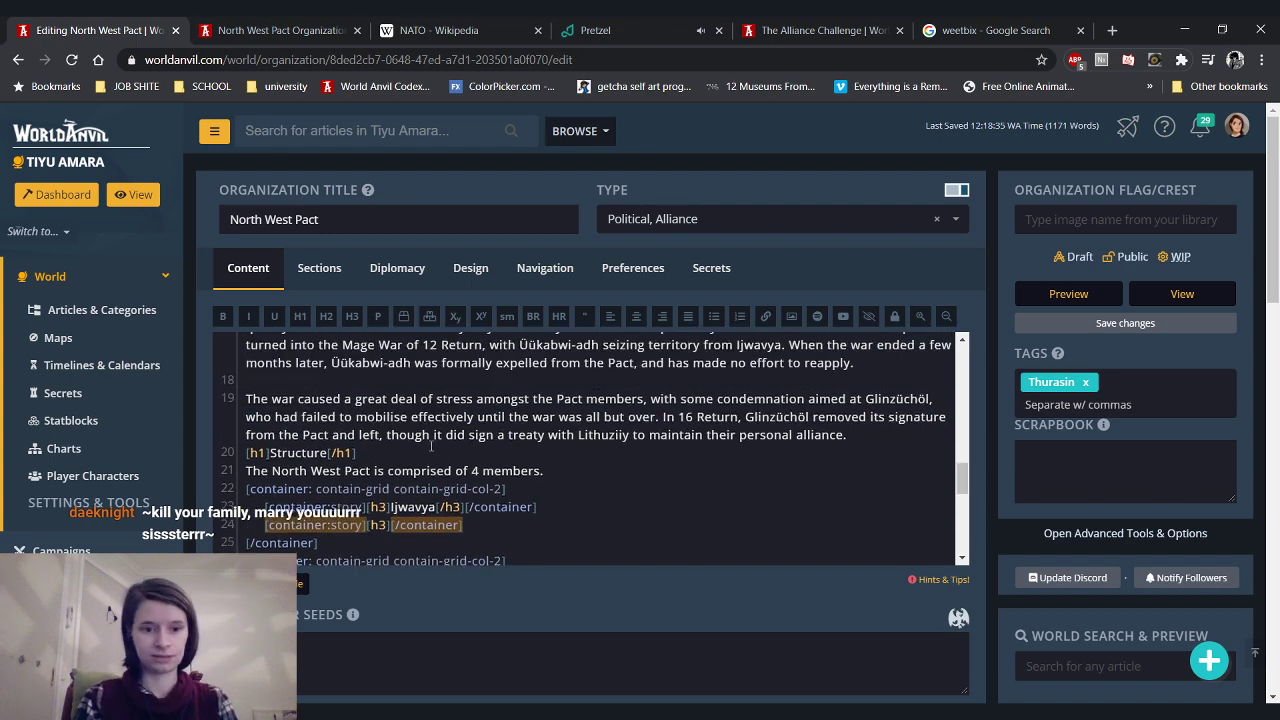
click(436, 508)
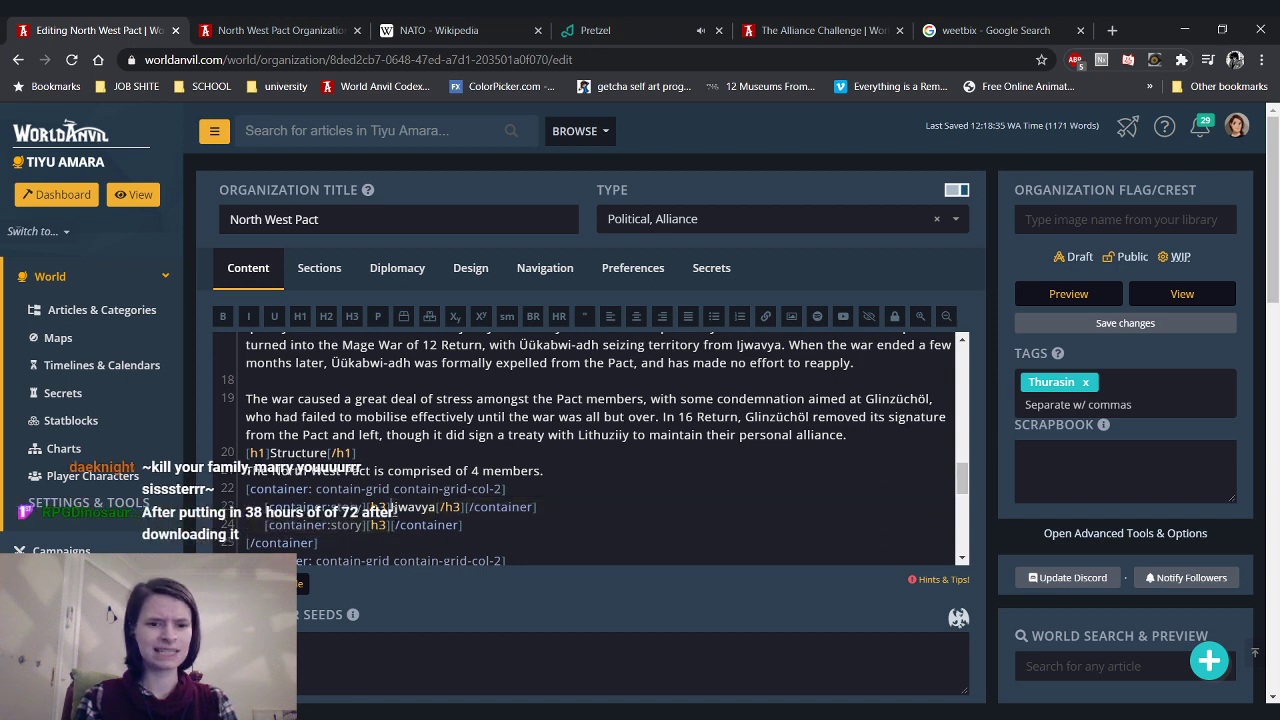
double_click(410, 507)
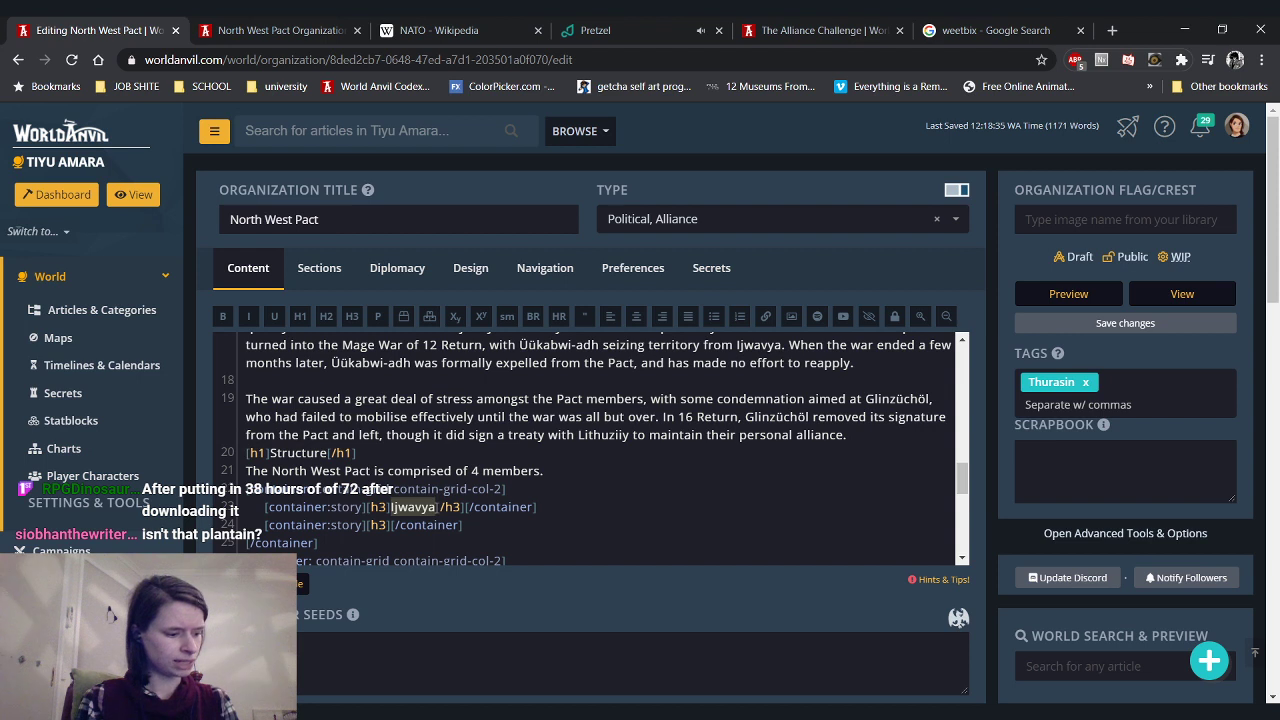
key(BackSpace)
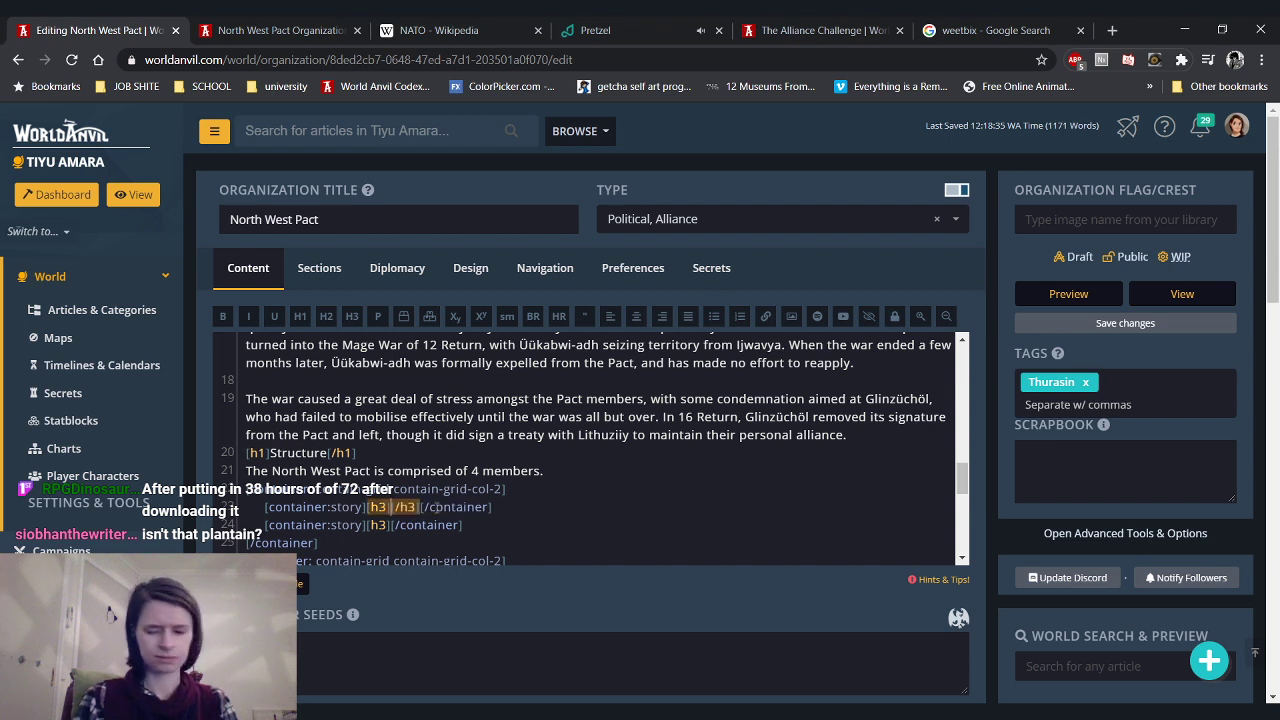
text(@ijway)
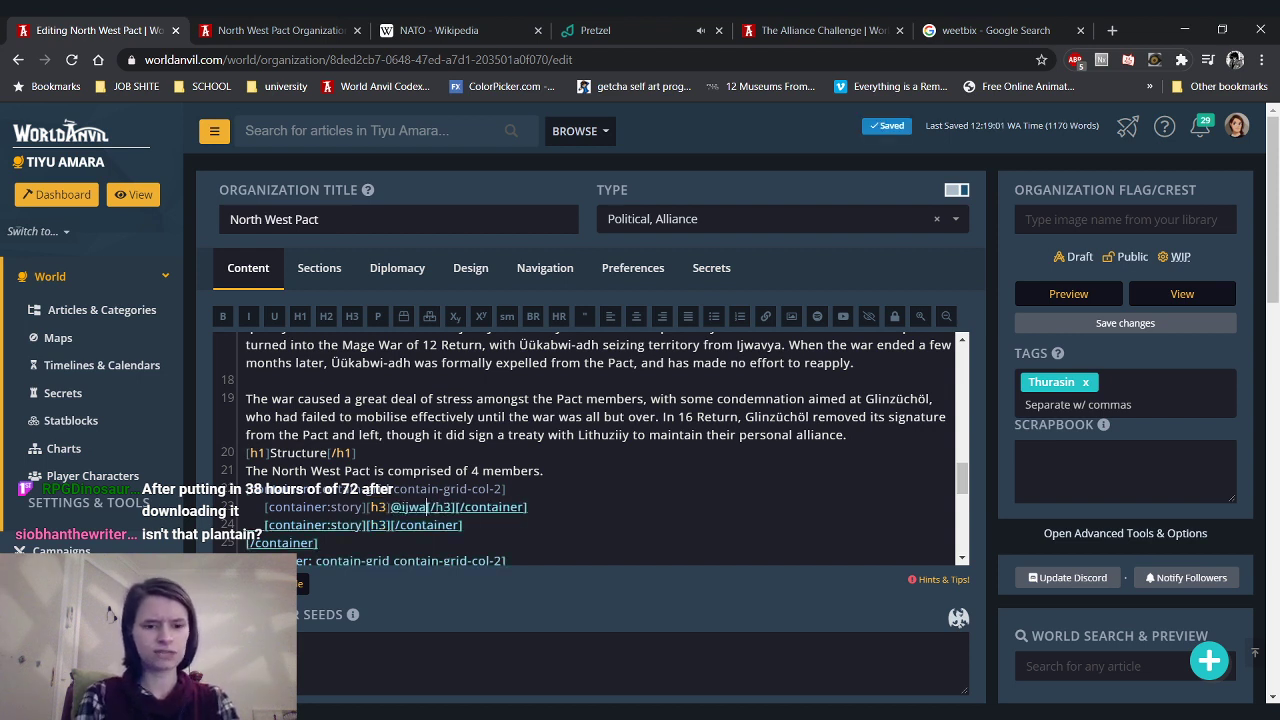
text(ya)
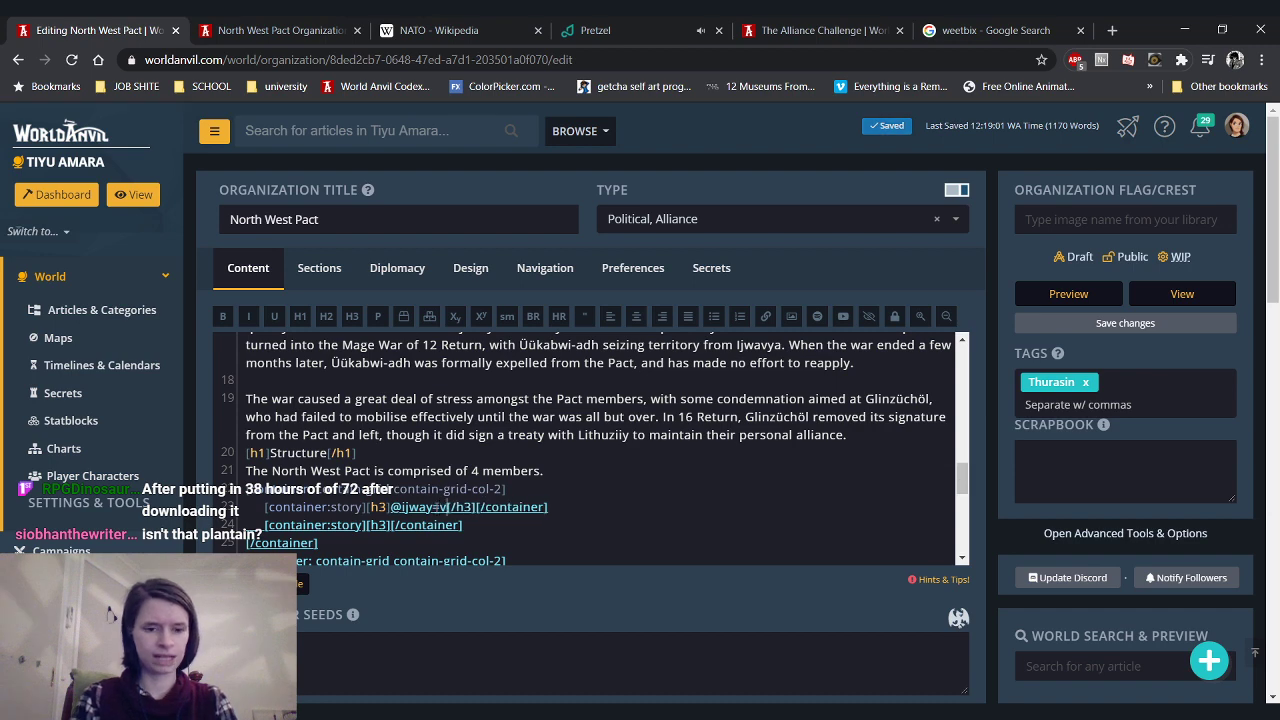
key(BackSpace)
key(BackSpace)
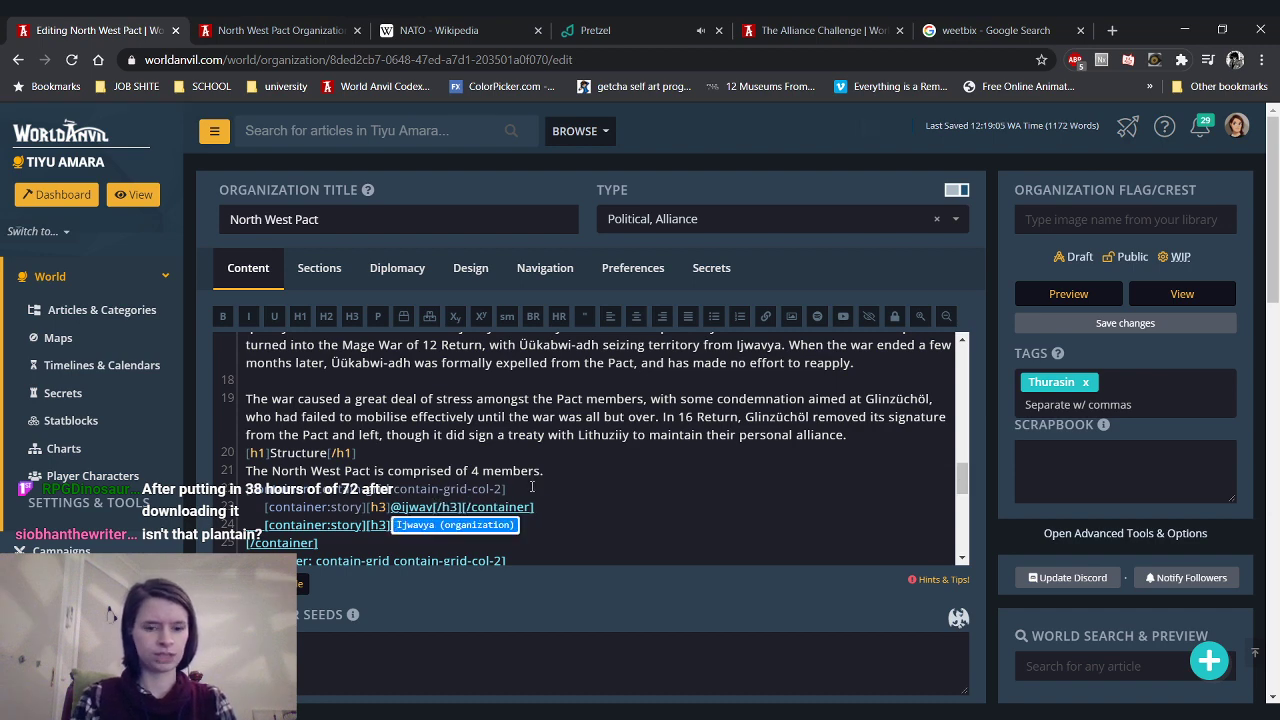
click(494, 525)
Save the article and reload its preview to check how the linked Ijwavya heading is displayed in the Structure section
click(280, 30)
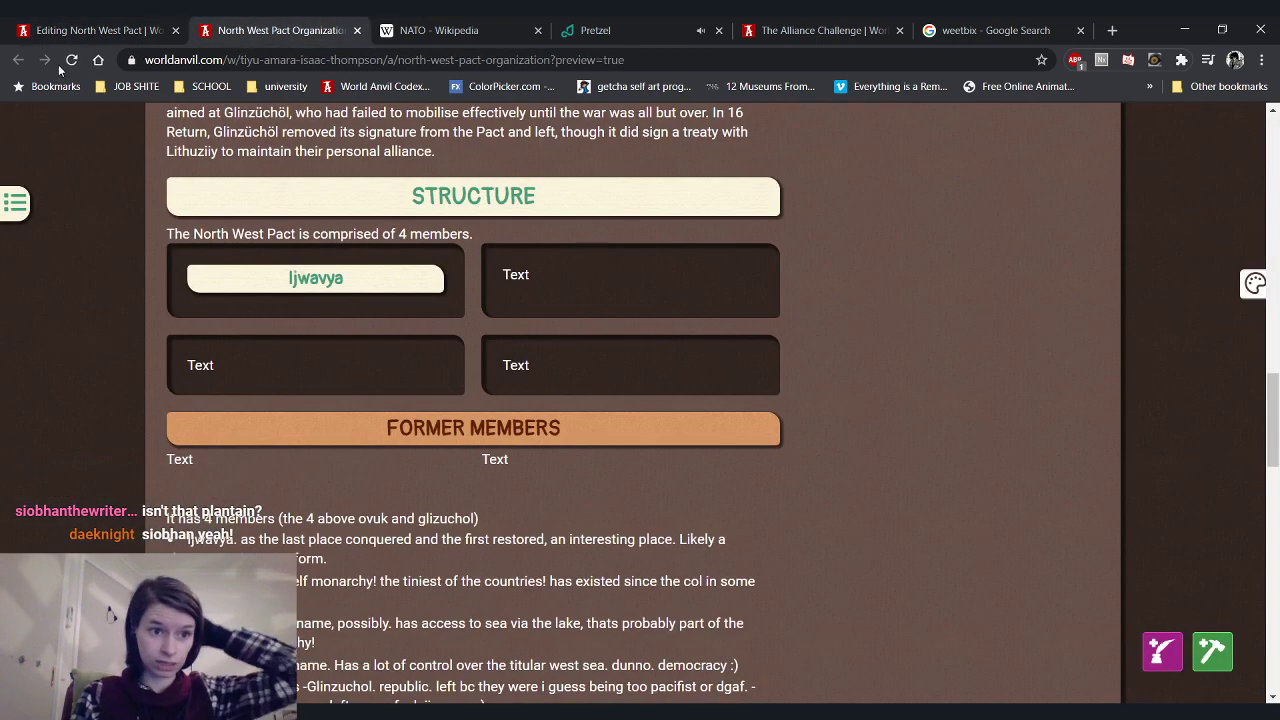
click(72, 61)
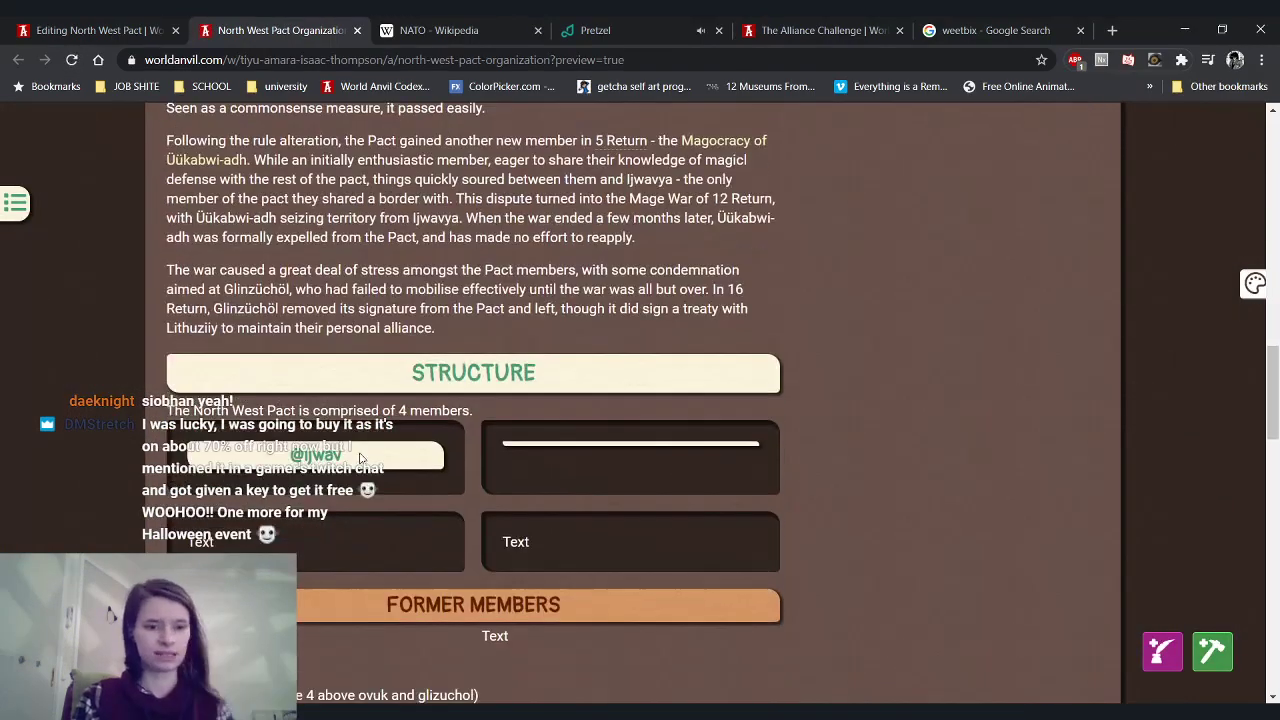
click(76, 61)
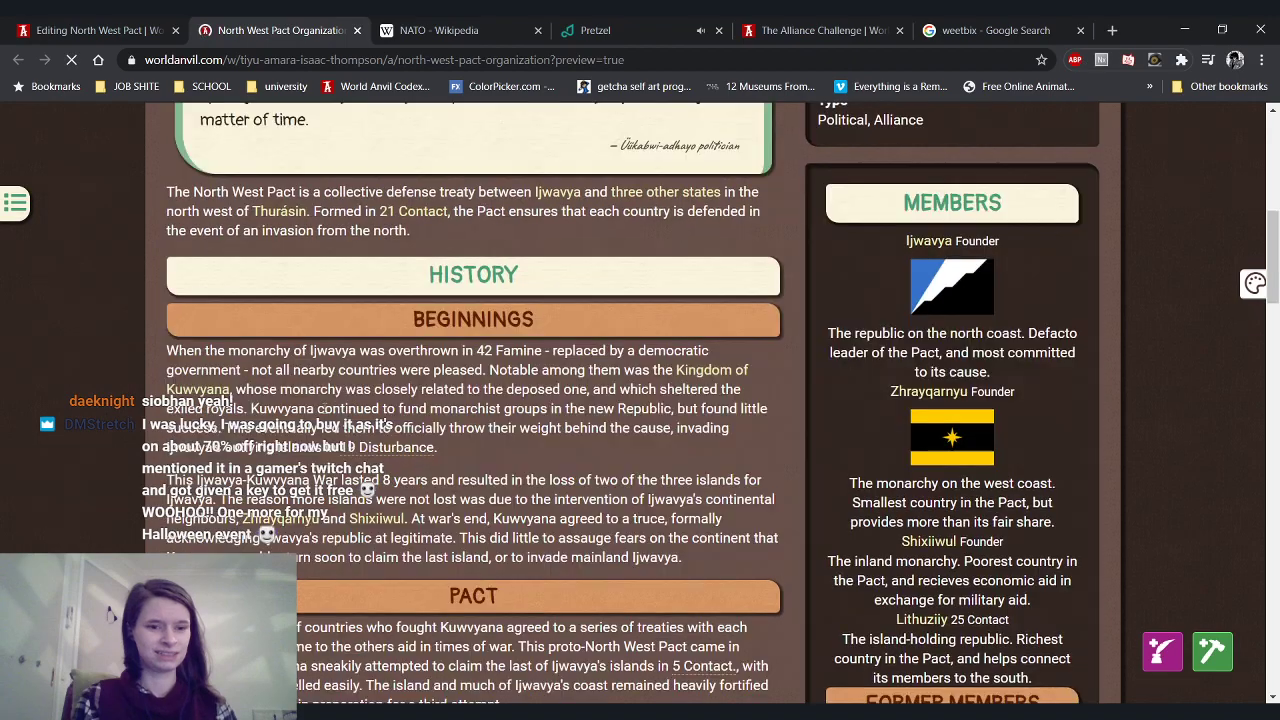
key(ctrl+Page_Up)
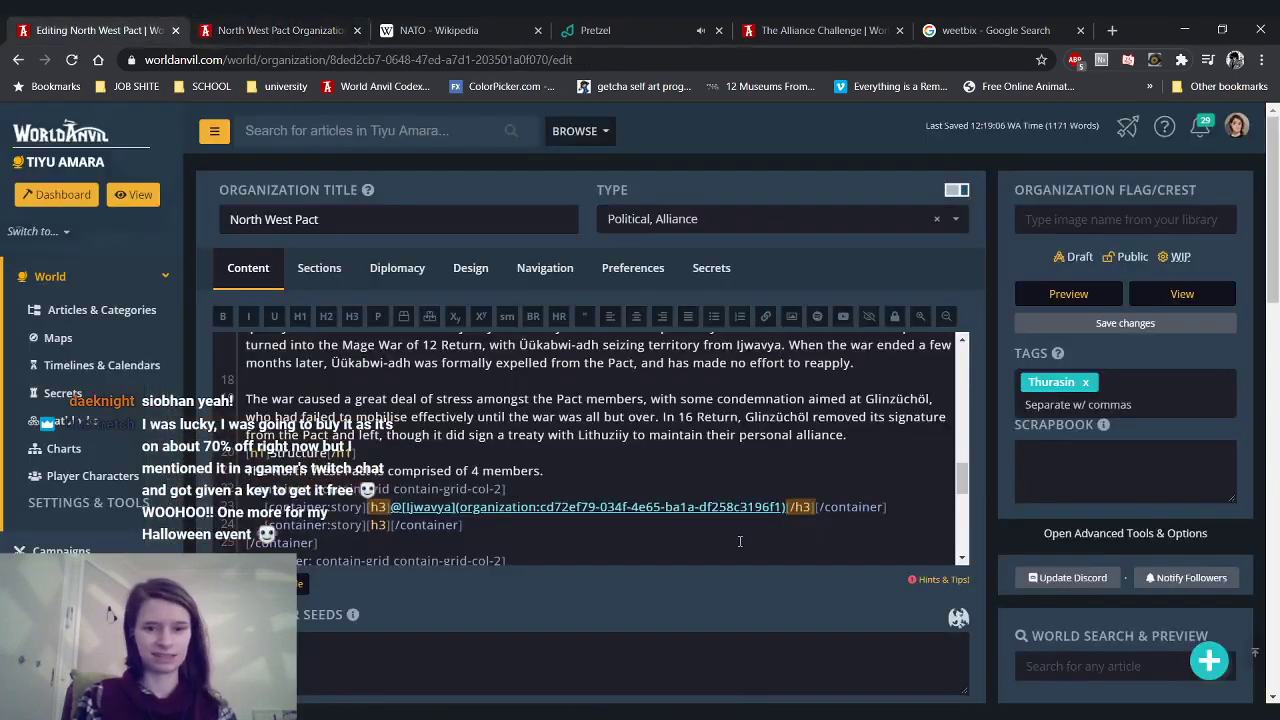
click(1108, 324)
key(ctrl+Page_Down)
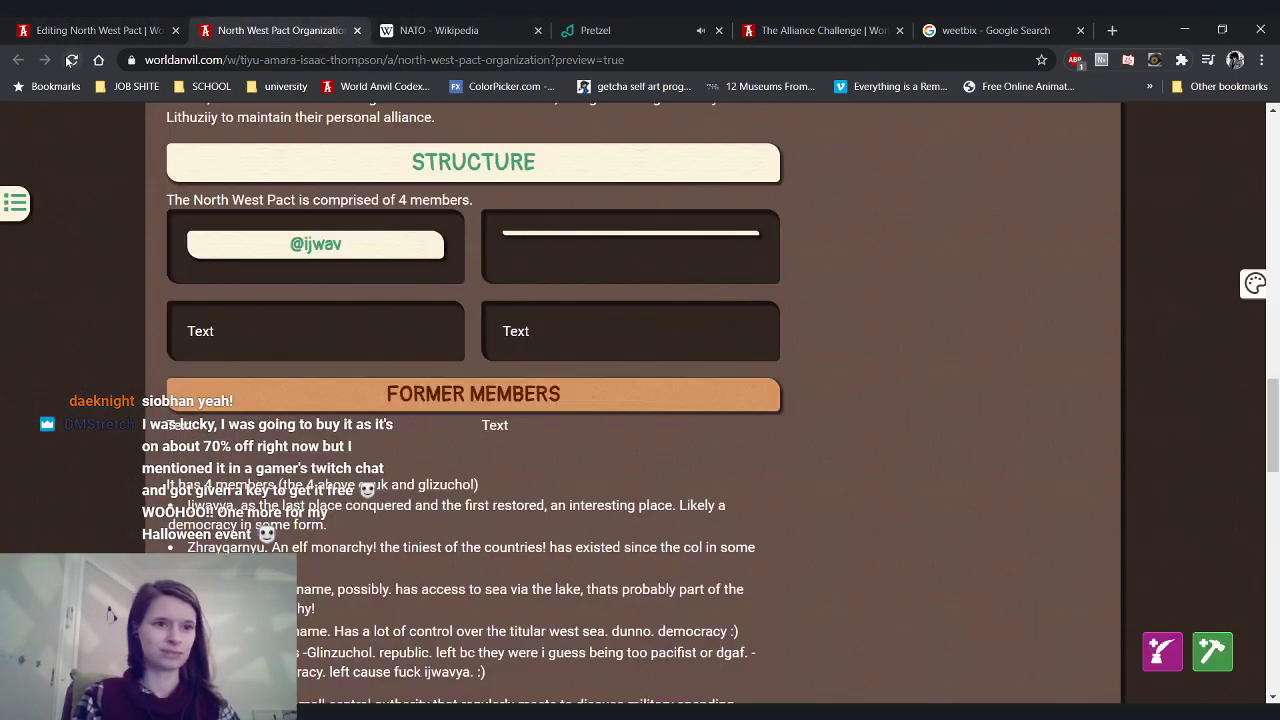
click(72, 60)
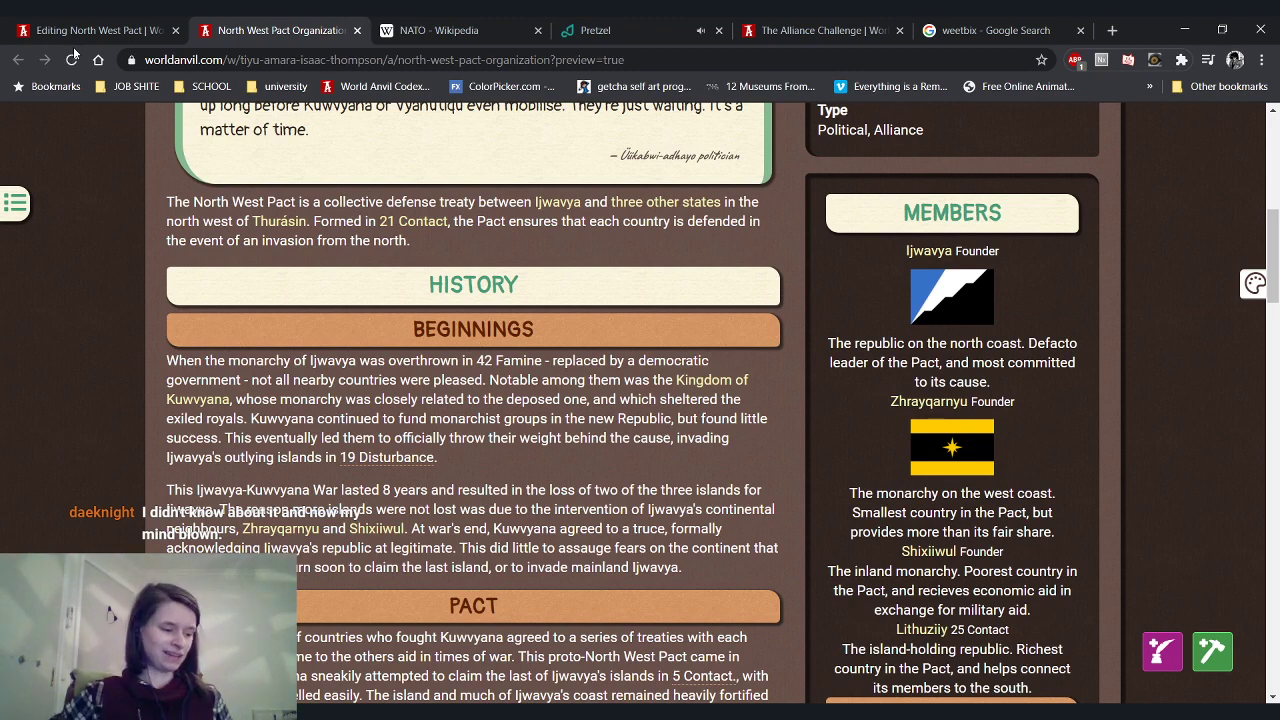
scroll(78, 192, down, 12)
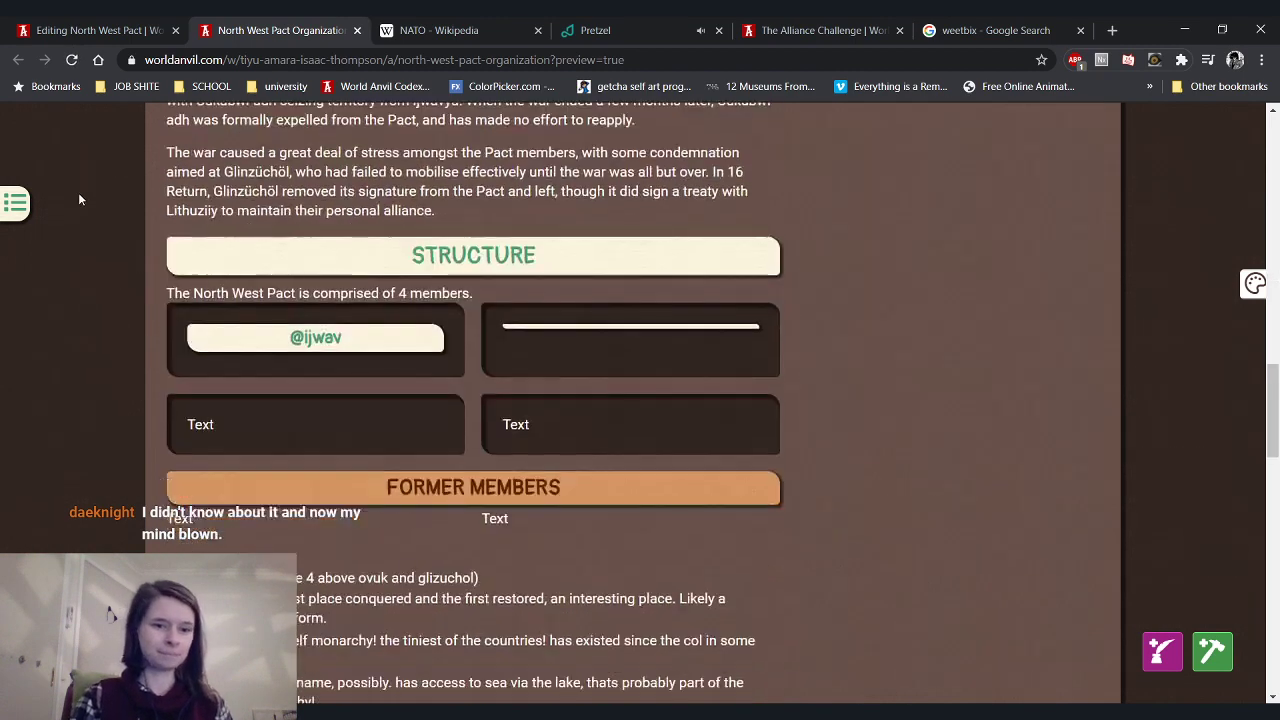
click(71, 60)
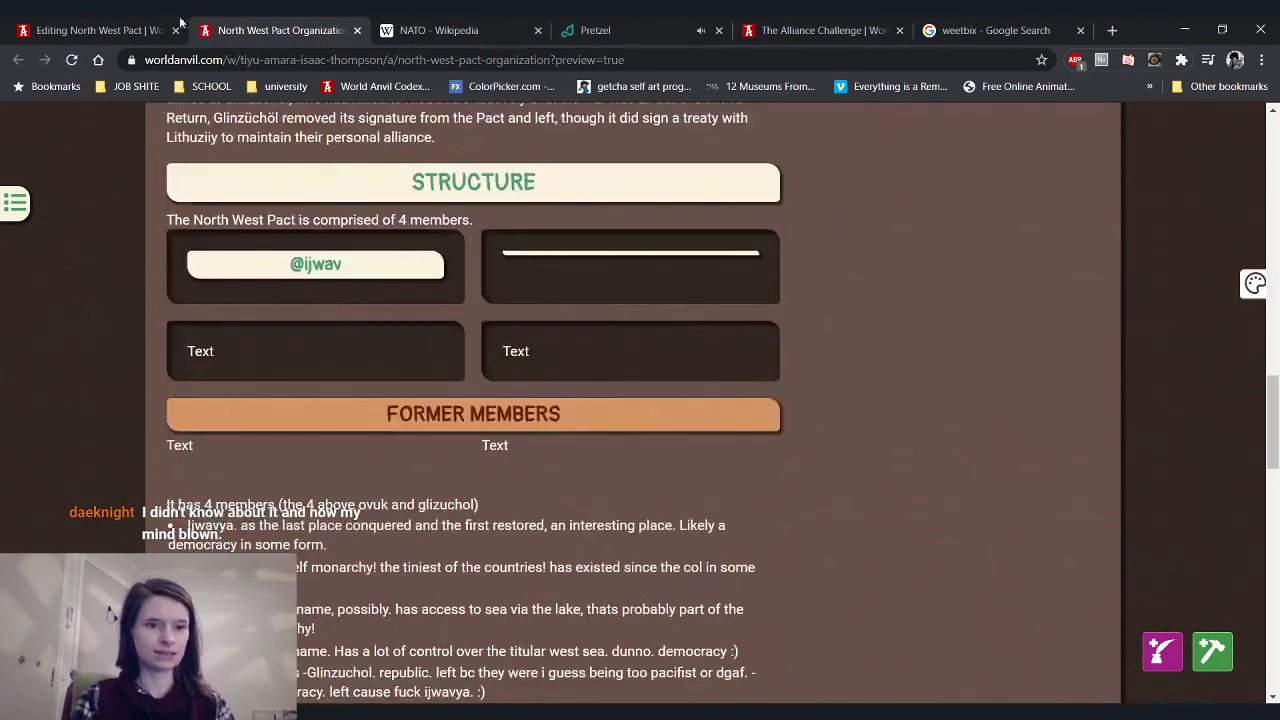
Back in the article editor, add the test text "helloooo" on a new line under the Ijwavya heading and check it in the preview
click(100, 30)
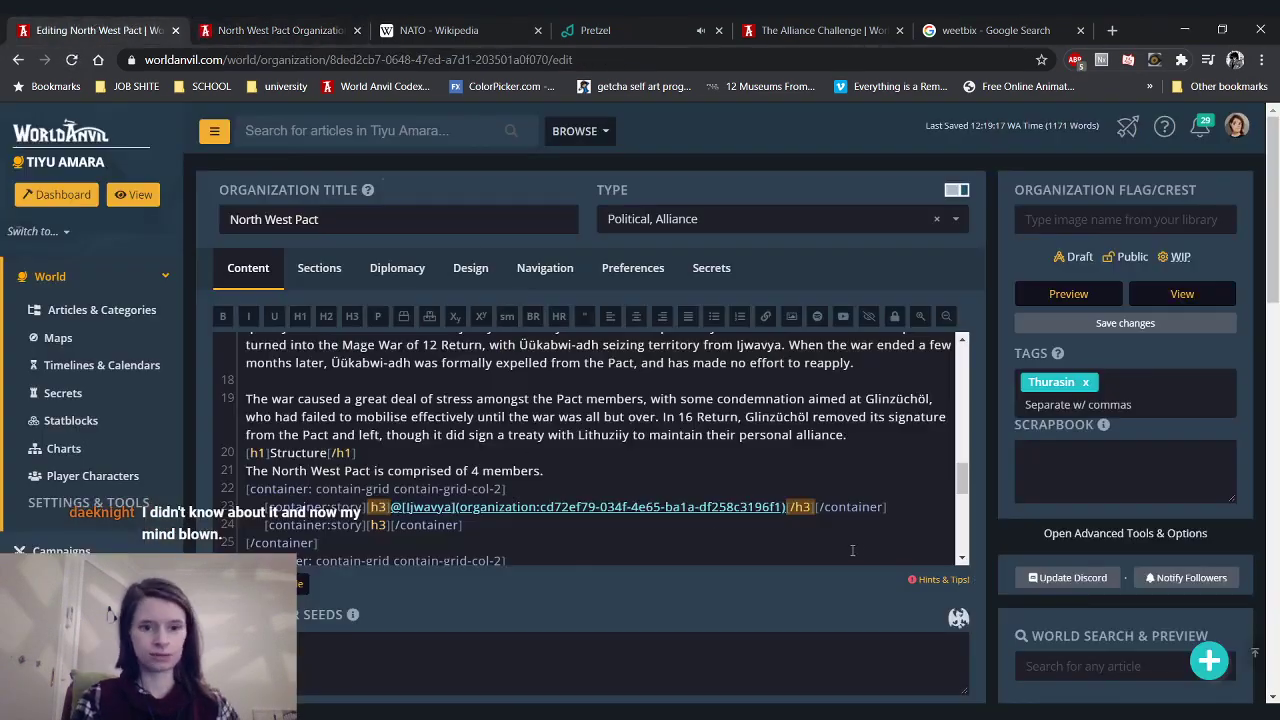
click(814, 506)
key(Return)
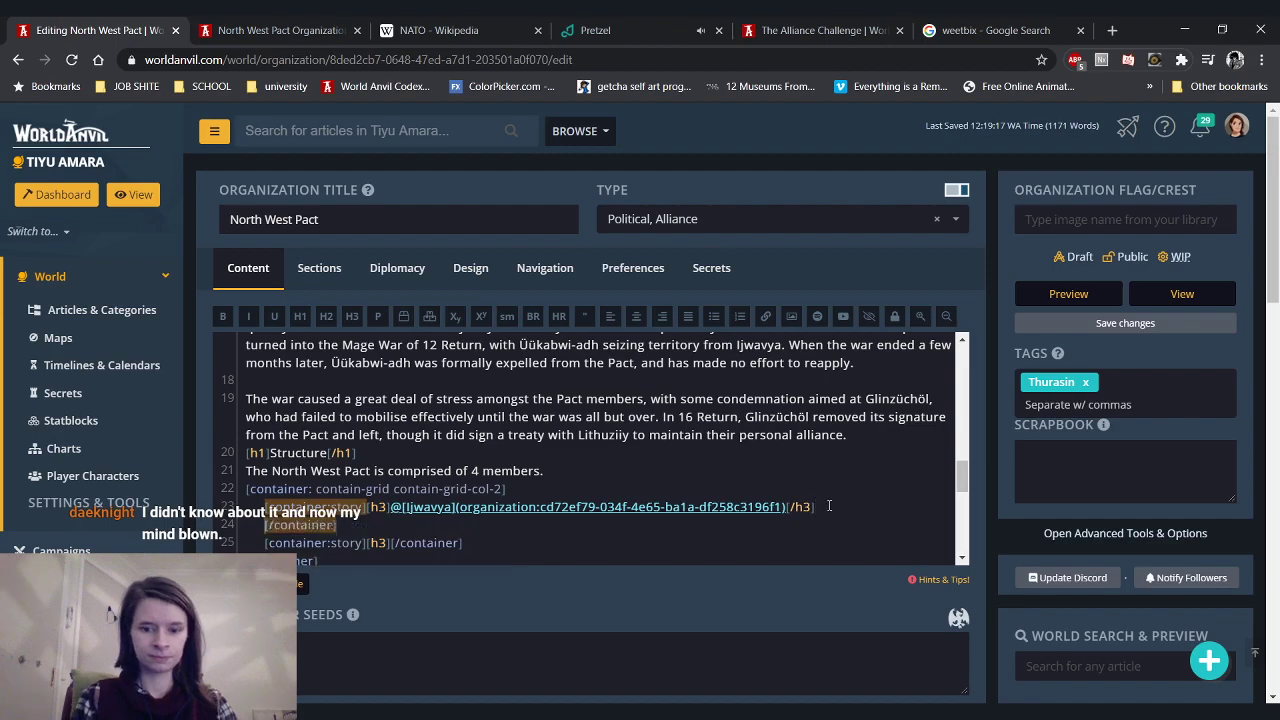
text(helloooo)
click(240, 32)
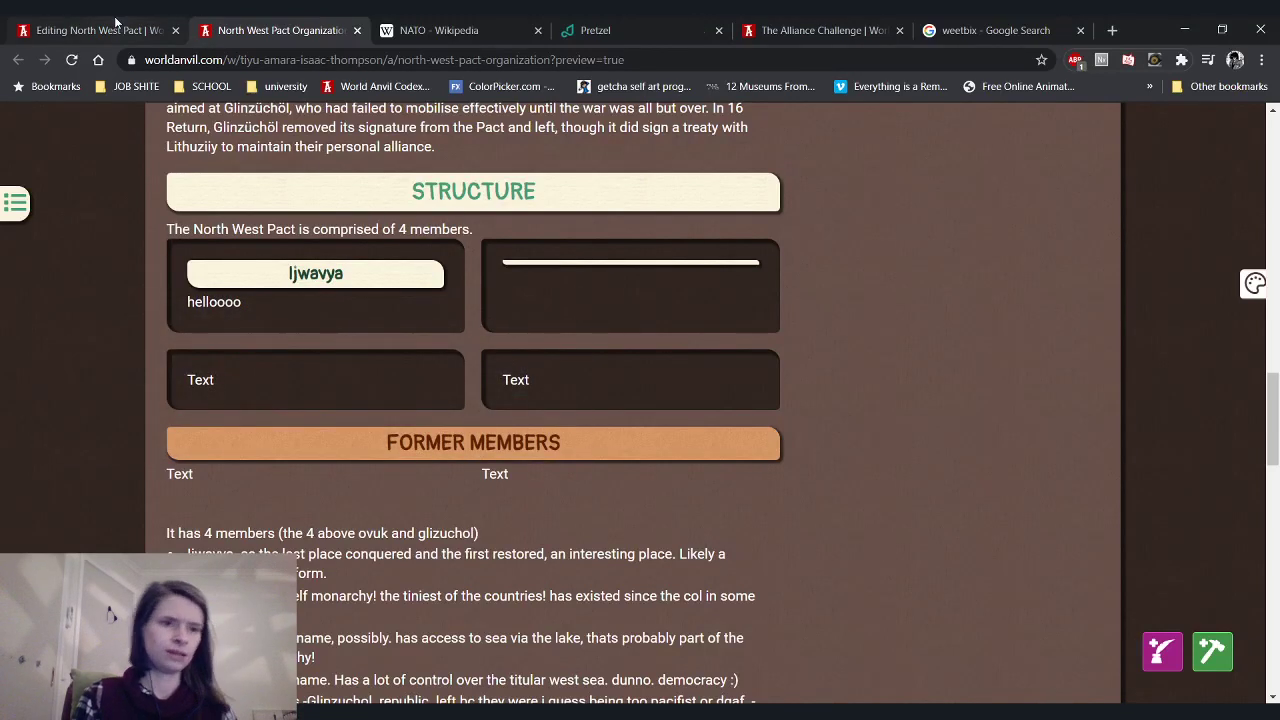
In the editor, change the first container's heading to plain "Ijwavya" and replace the test line below with a mention link to the Ijwavya organization
click(115, 20)
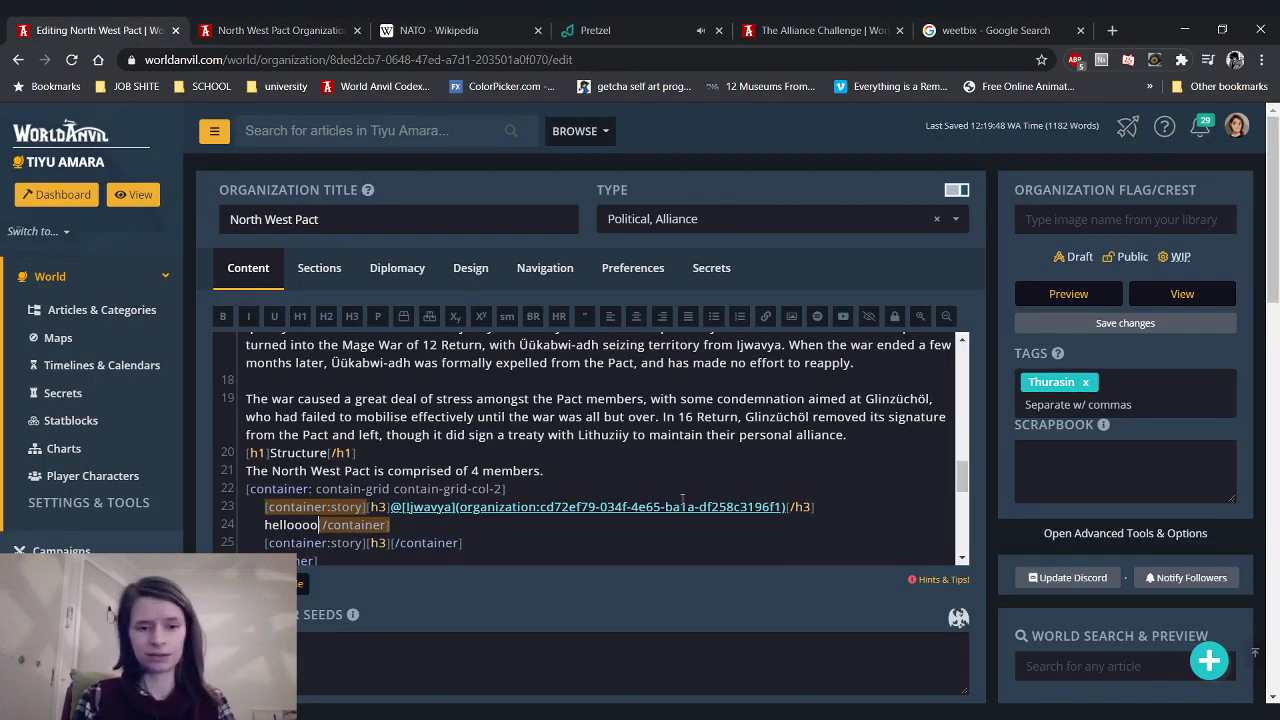
drag(787, 510, 390, 507)
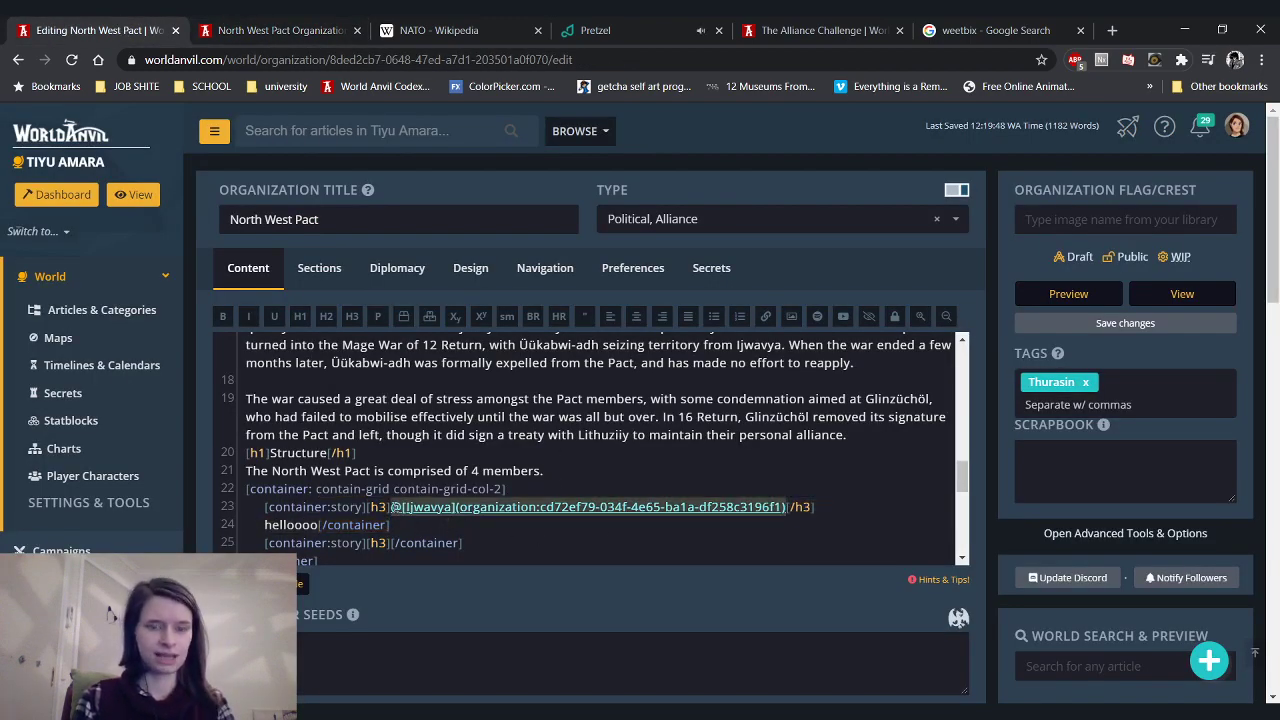
key(BackSpace)
text(Ijwavya)
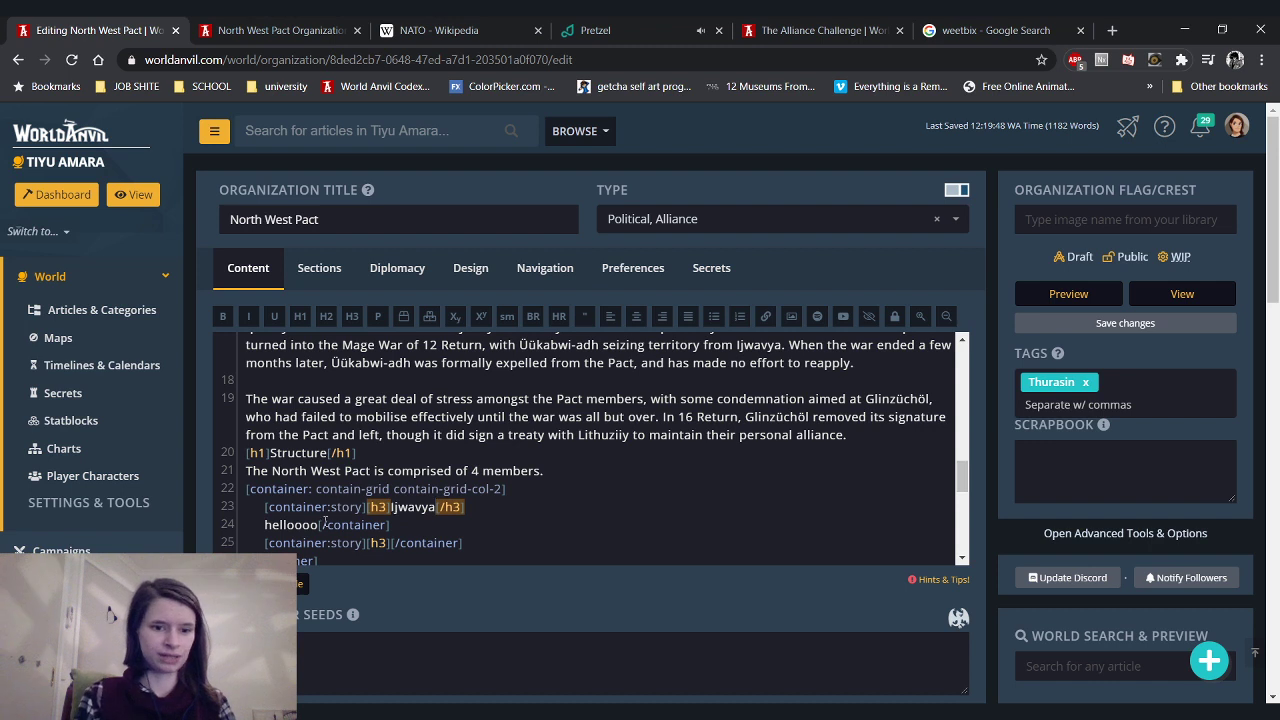
drag(318, 527, 265, 524)
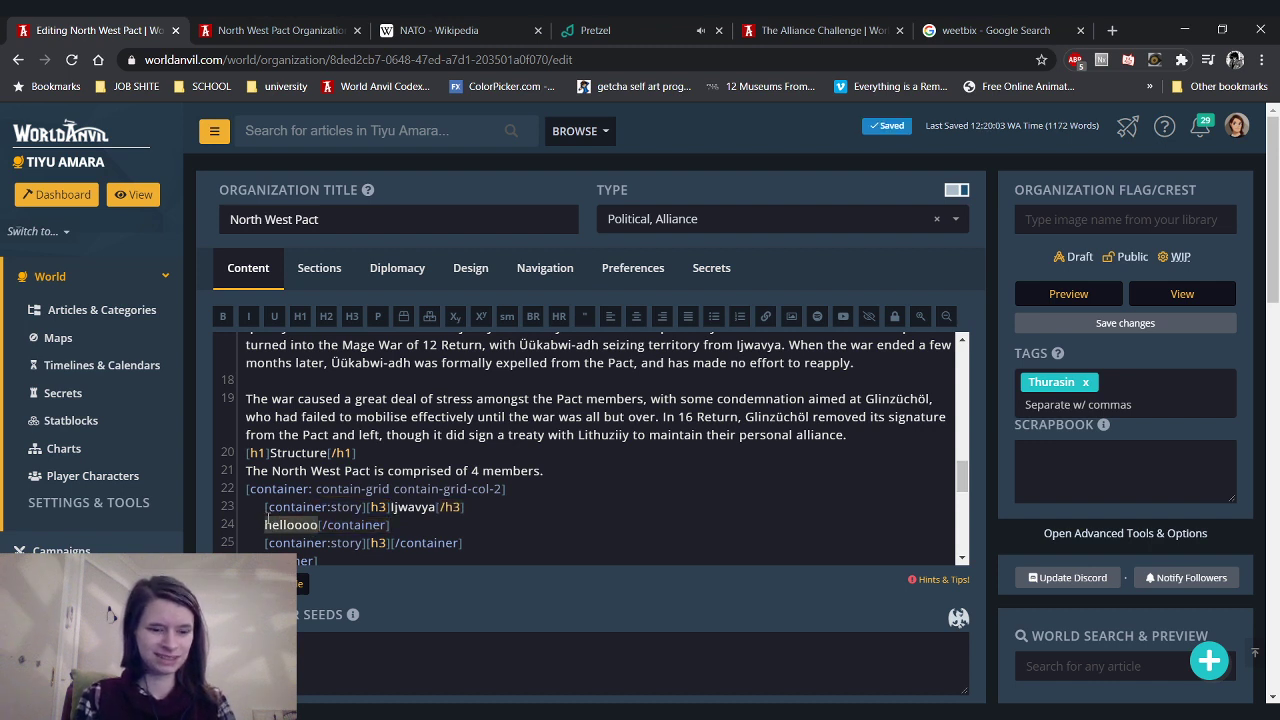
text(@Ijwavya)
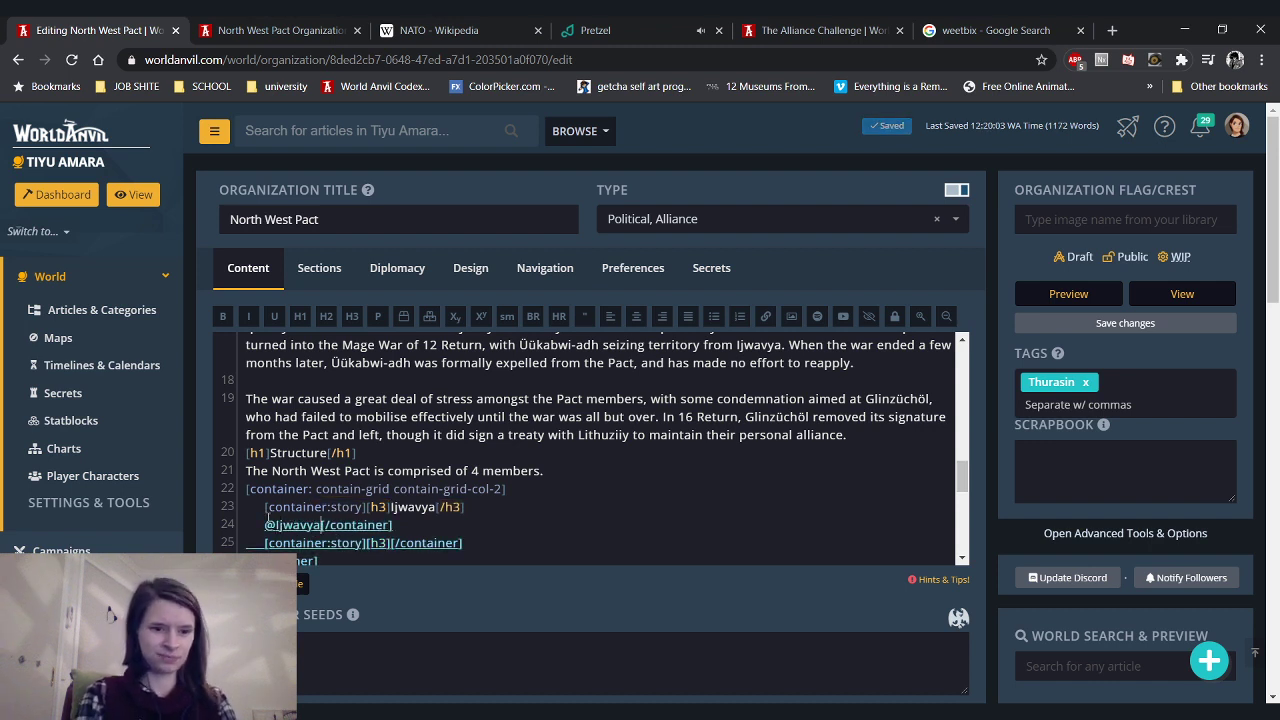
click(302, 548)
scroll(340, 500, down, 2)
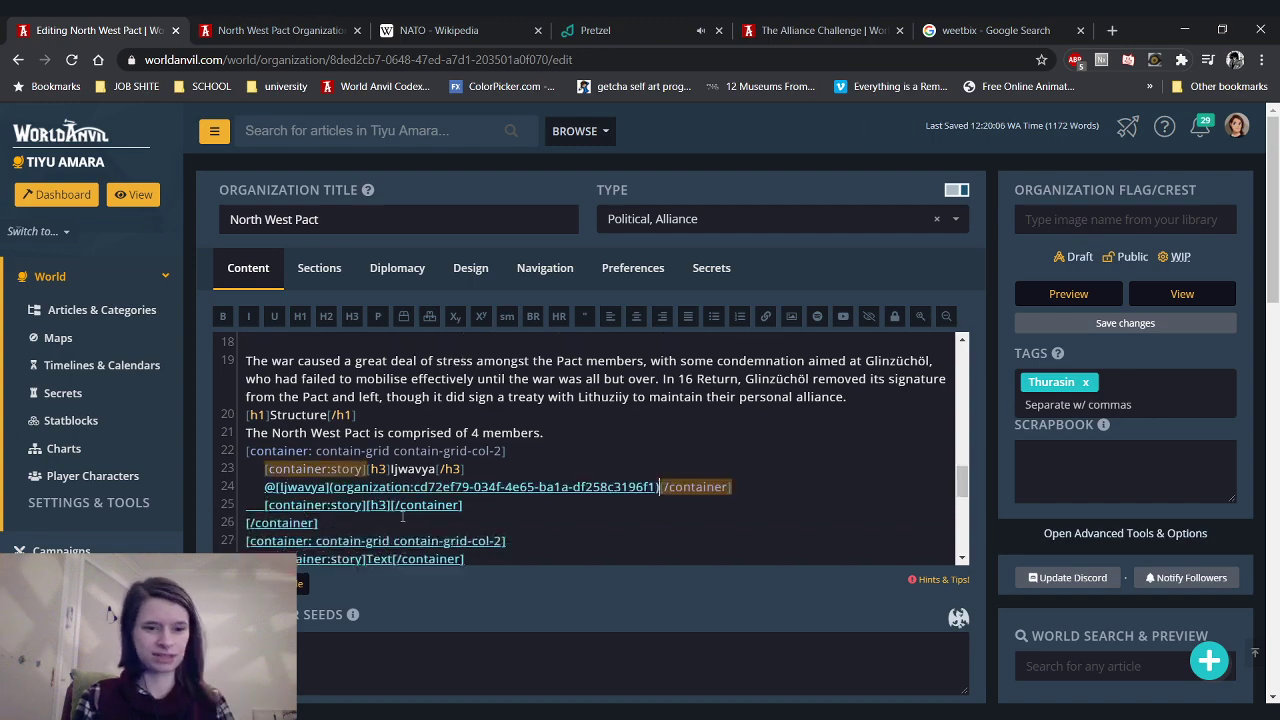
click(387, 459)
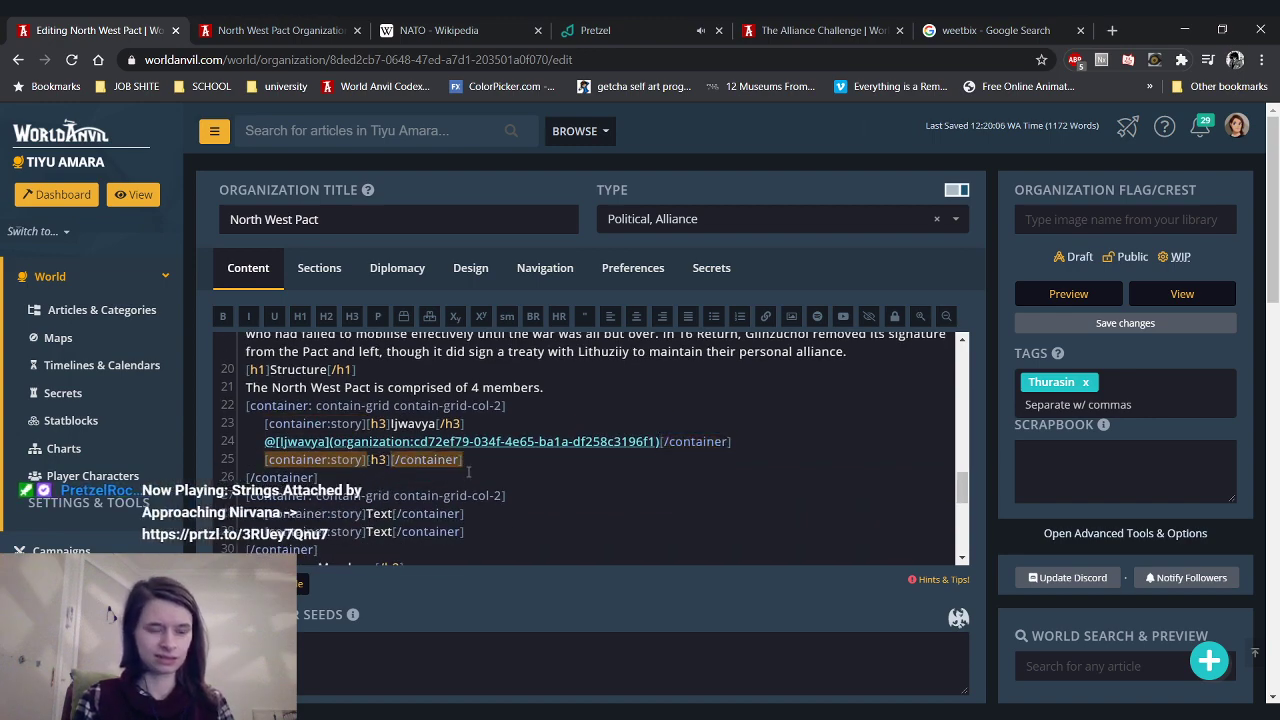
scroll(468, 471, up, 3)
scroll(490, 478, down, 5)
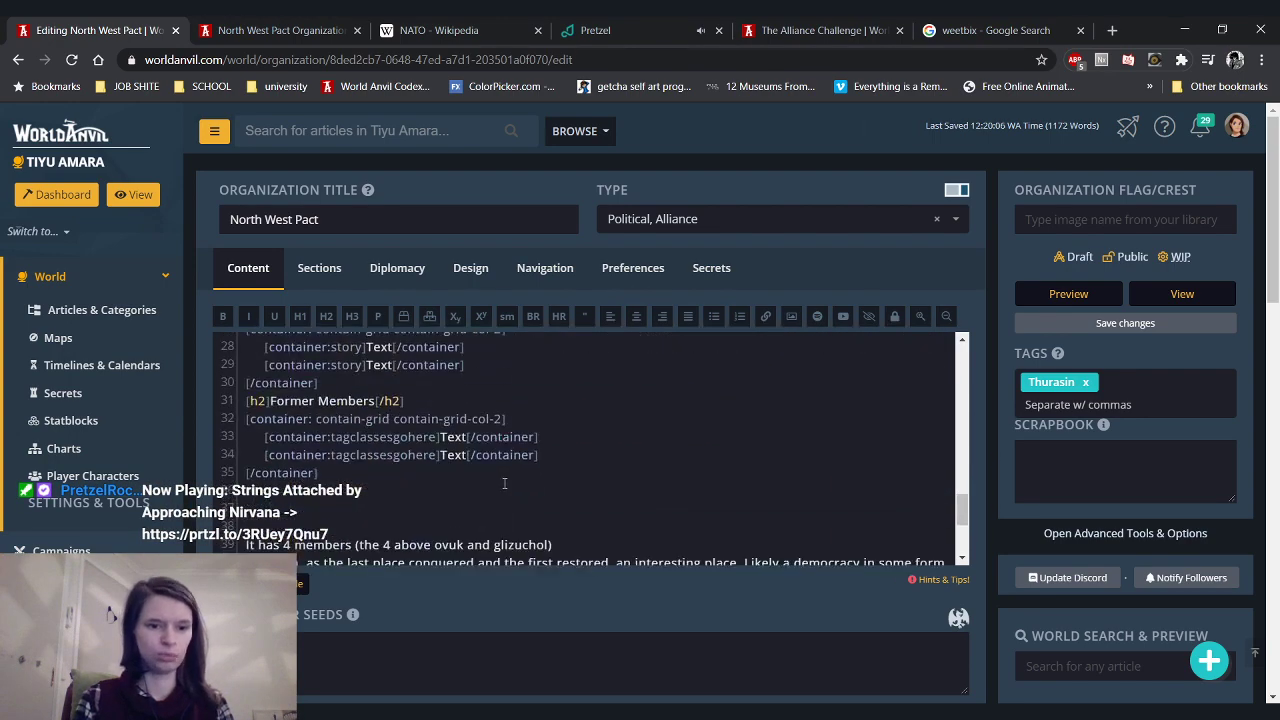
scroll(504, 483, down, 1)
scroll(504, 483, up, 4)
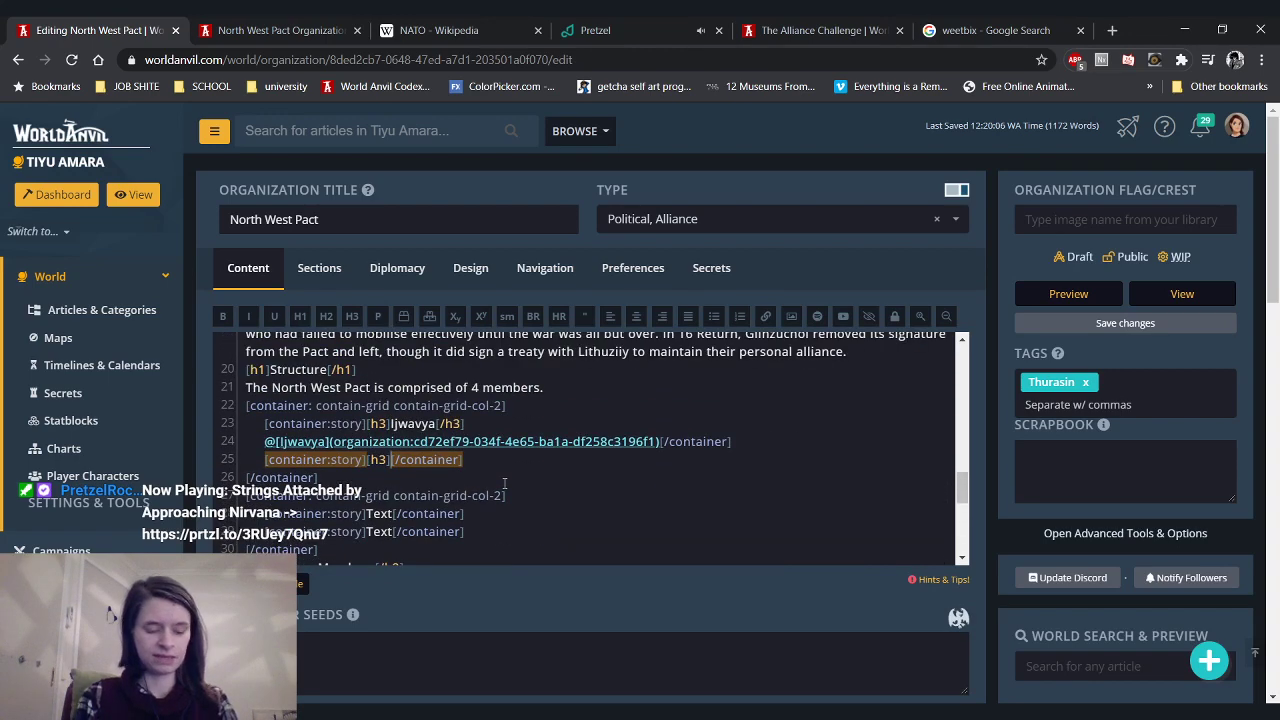
text(@zhra)
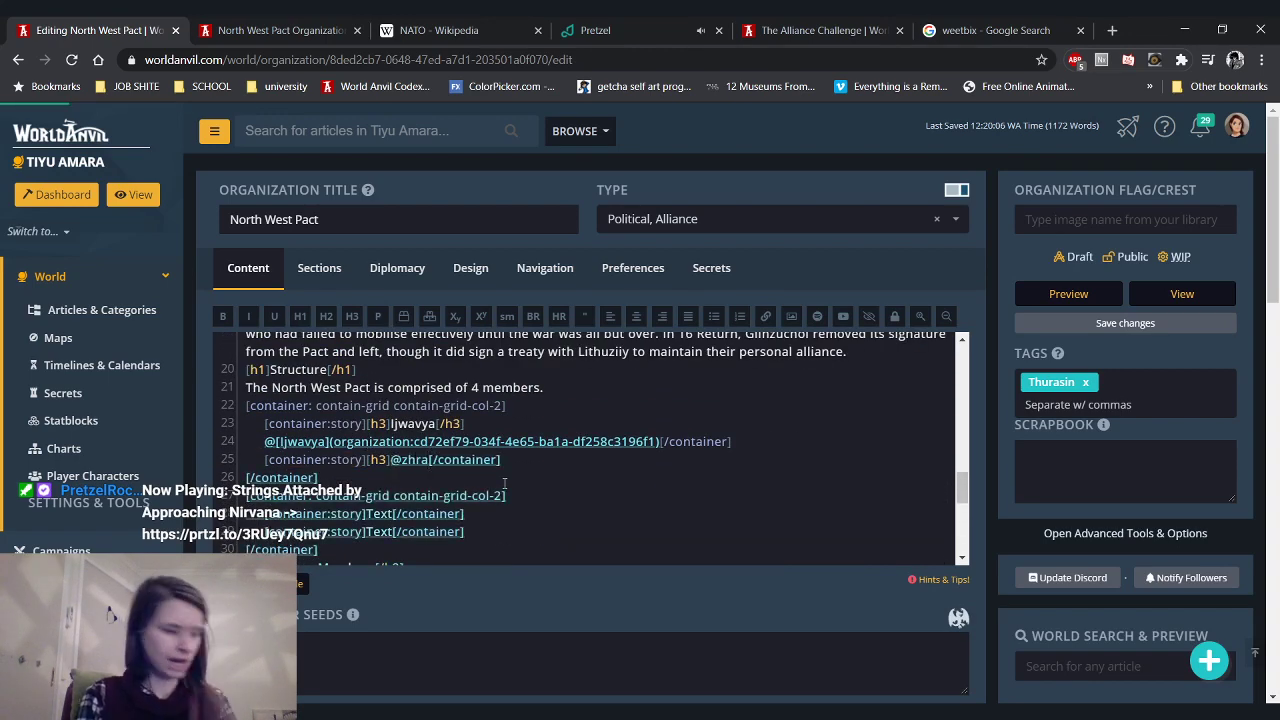
text(y)
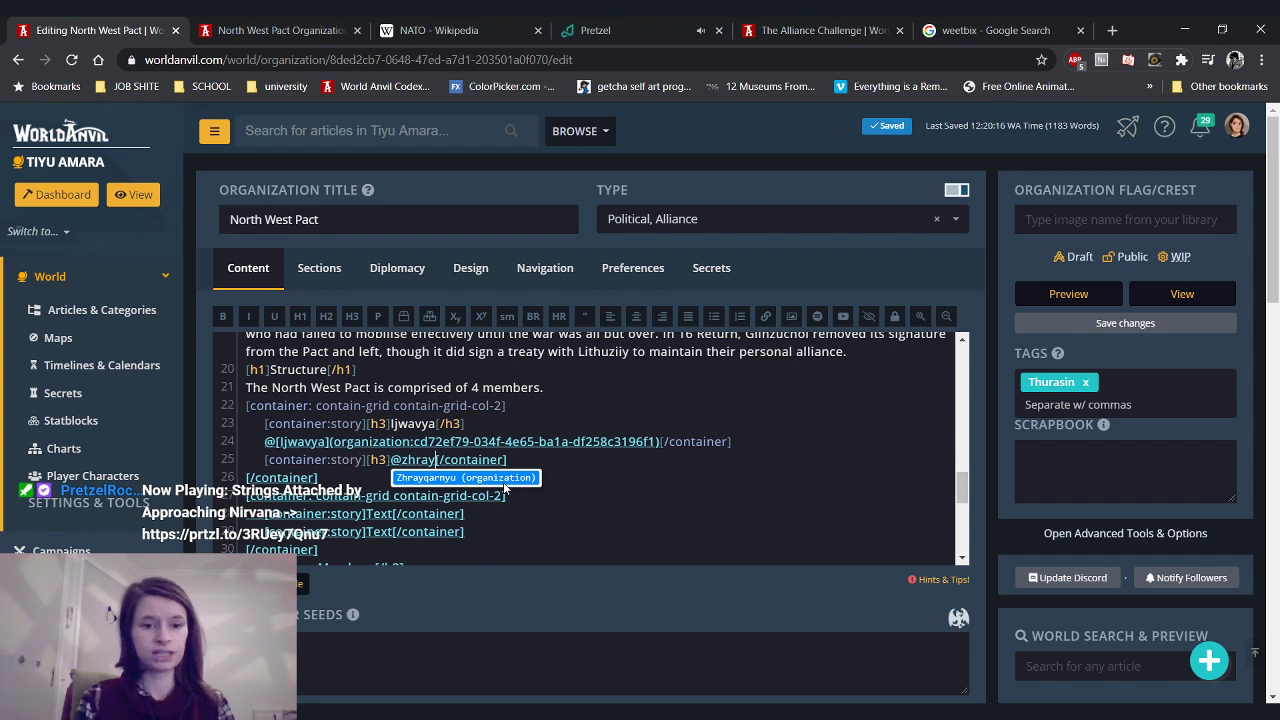
click(507, 483)
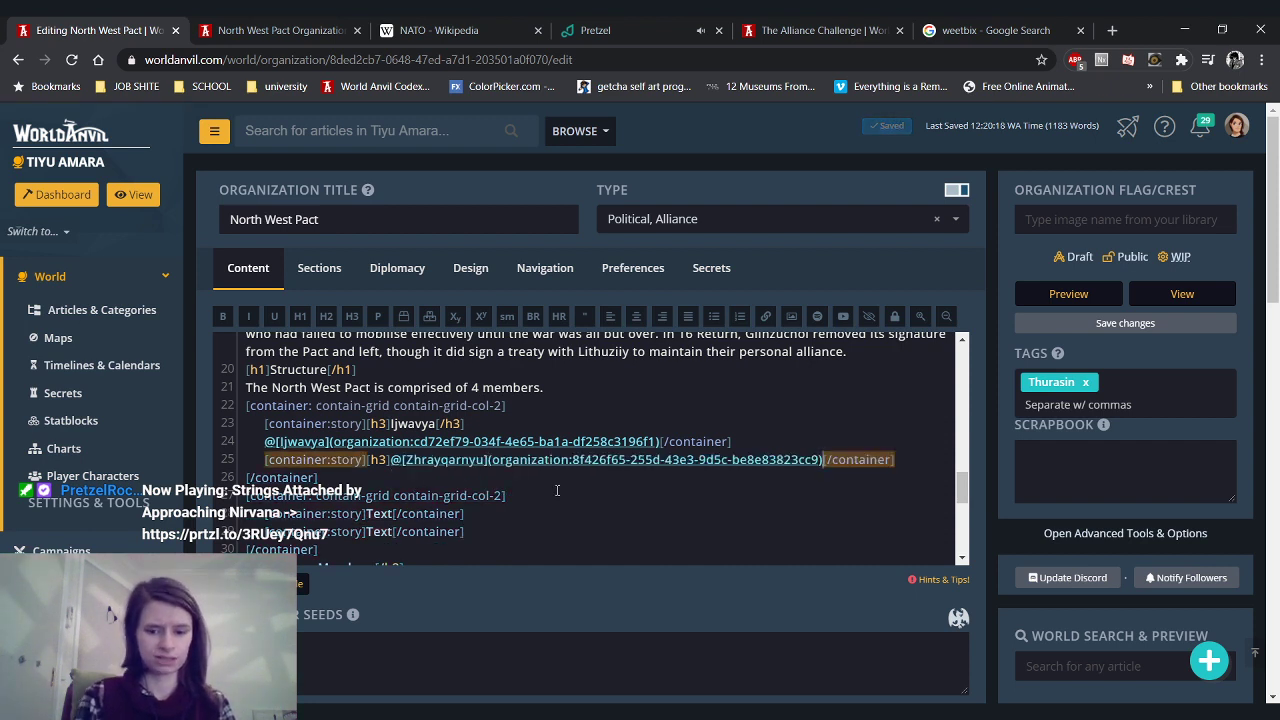
key(ctrl+z)
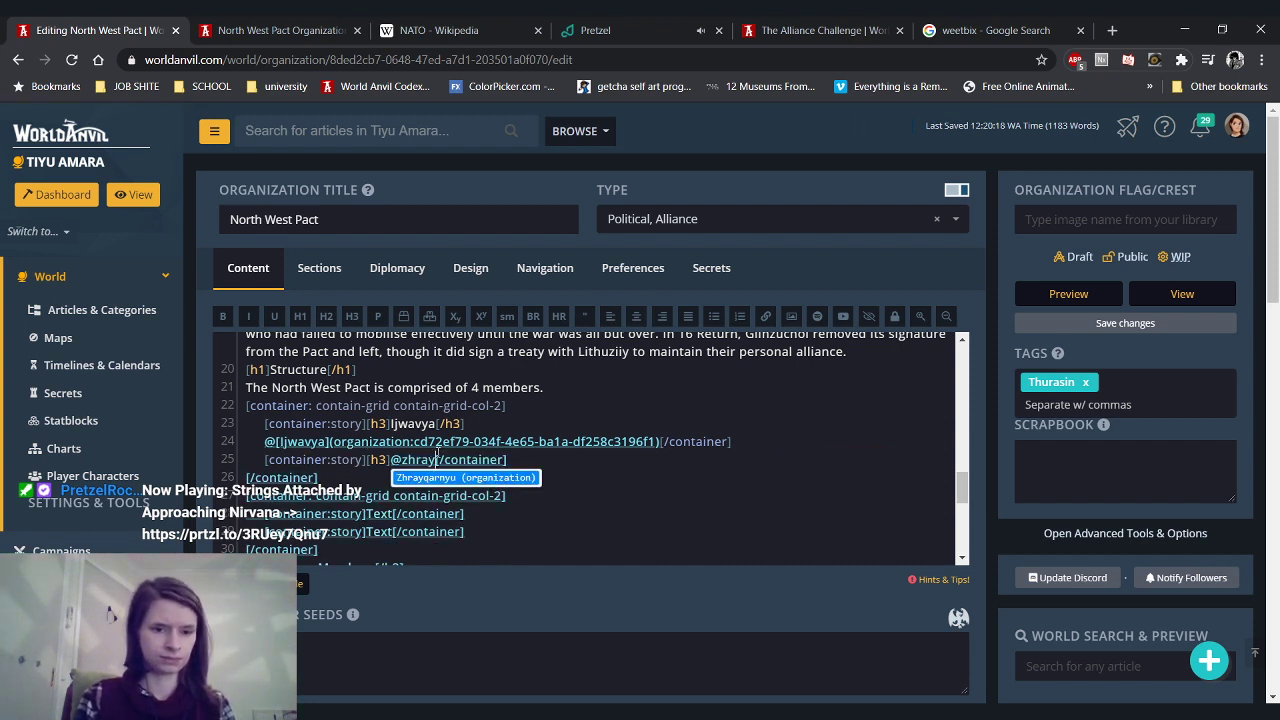
key(BackSpace)
key(BackSpace)
key(BackSpace)
key(BackSpace)
key(BackSpace)
key(BackSpace)
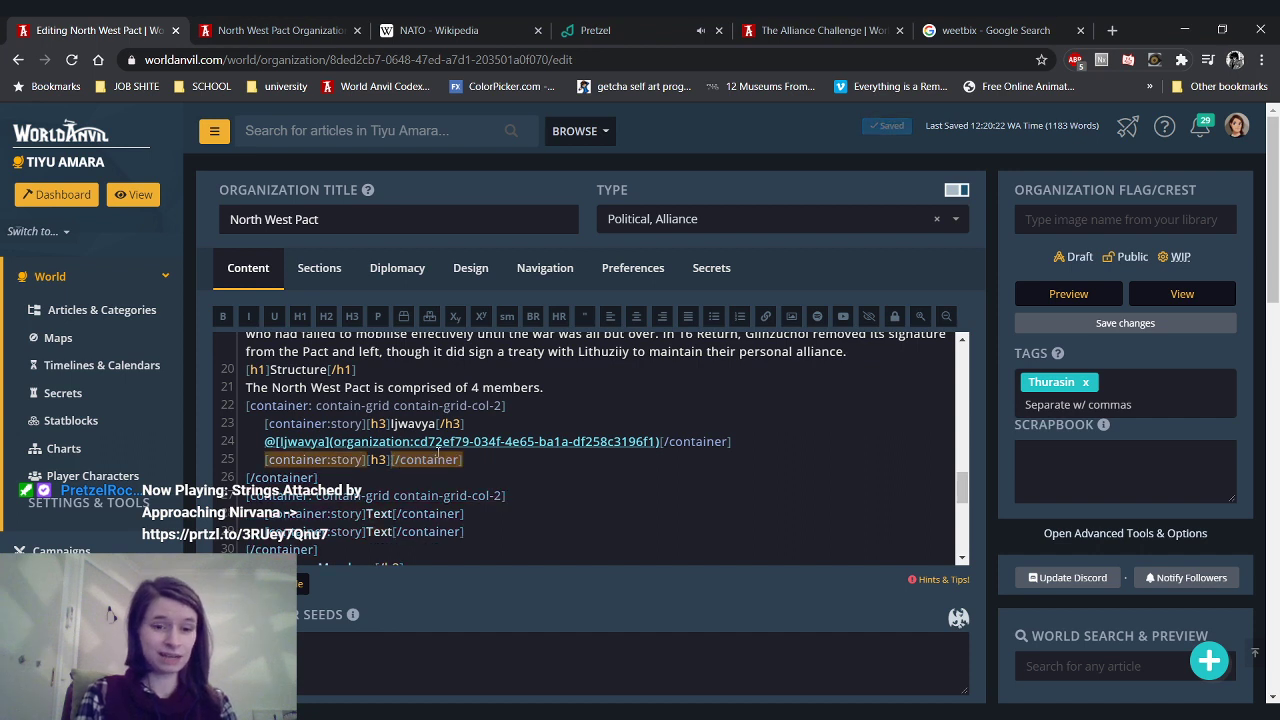
Complete the second story container's h3 heading with the plain text "Zhrayqarnyu" and a closing h3 tag
text(Zhrayqarny)
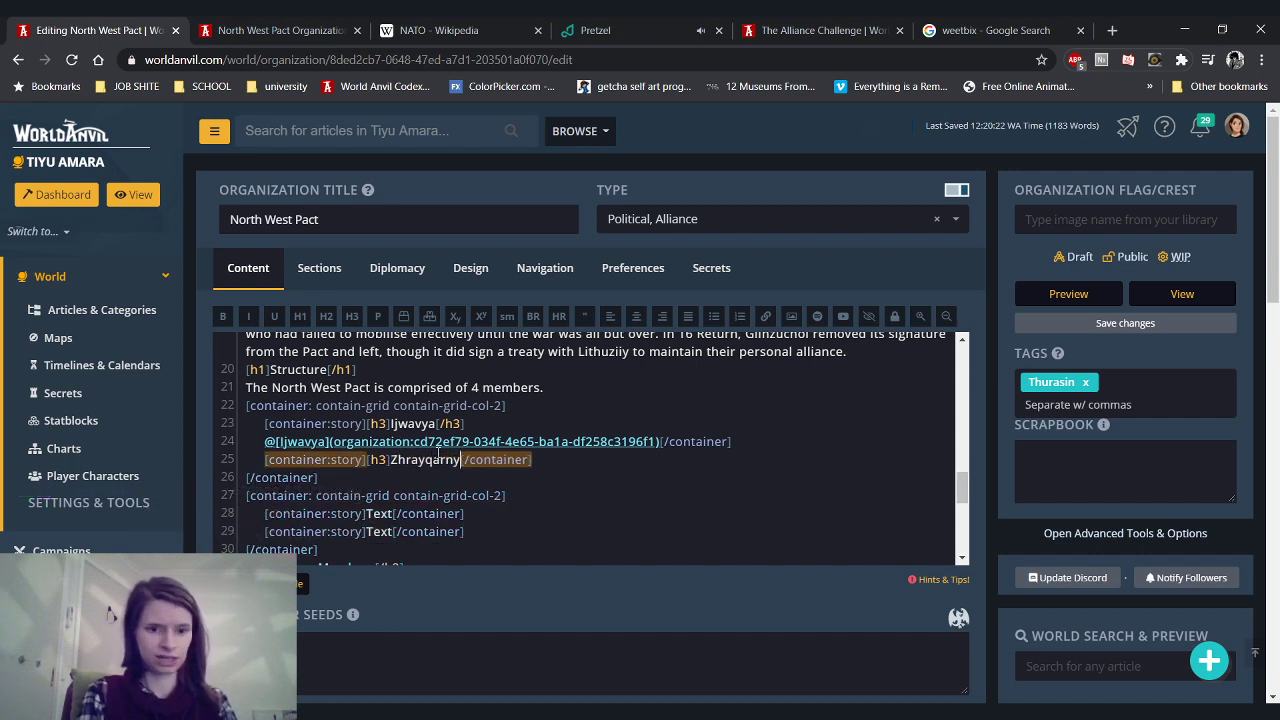
text(u[/h2)
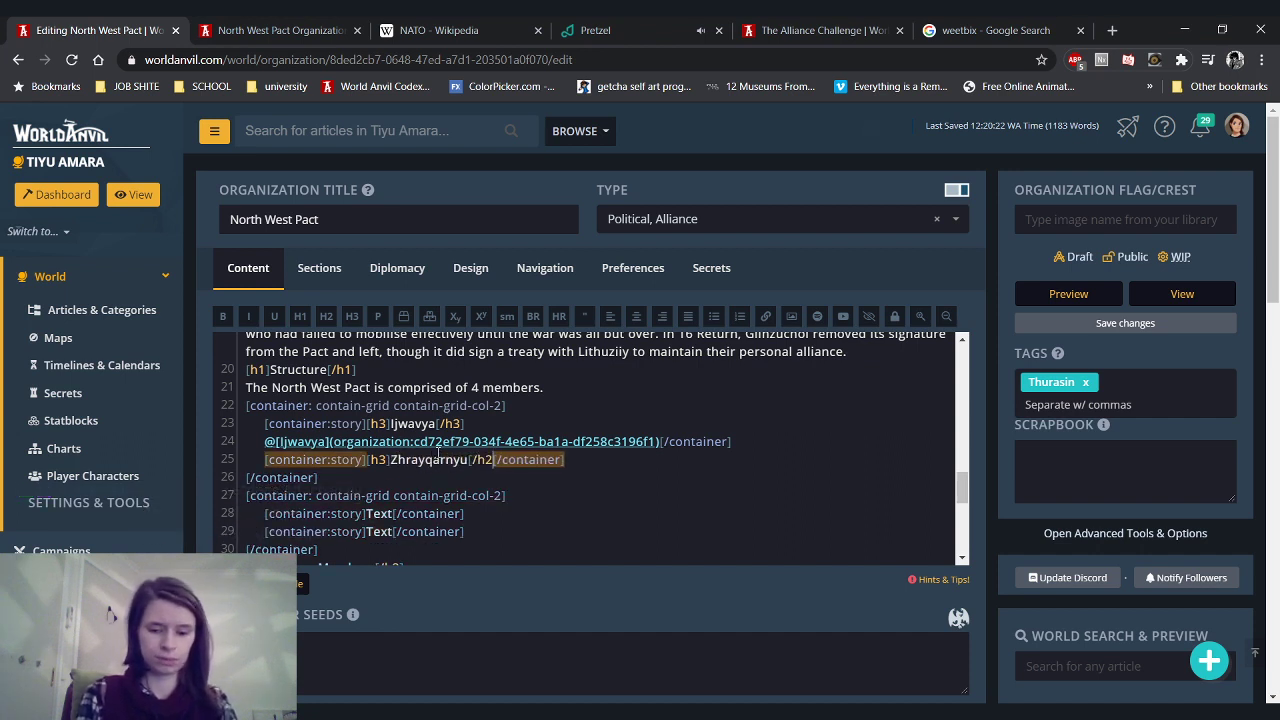
key(BackSpace)
text(3])
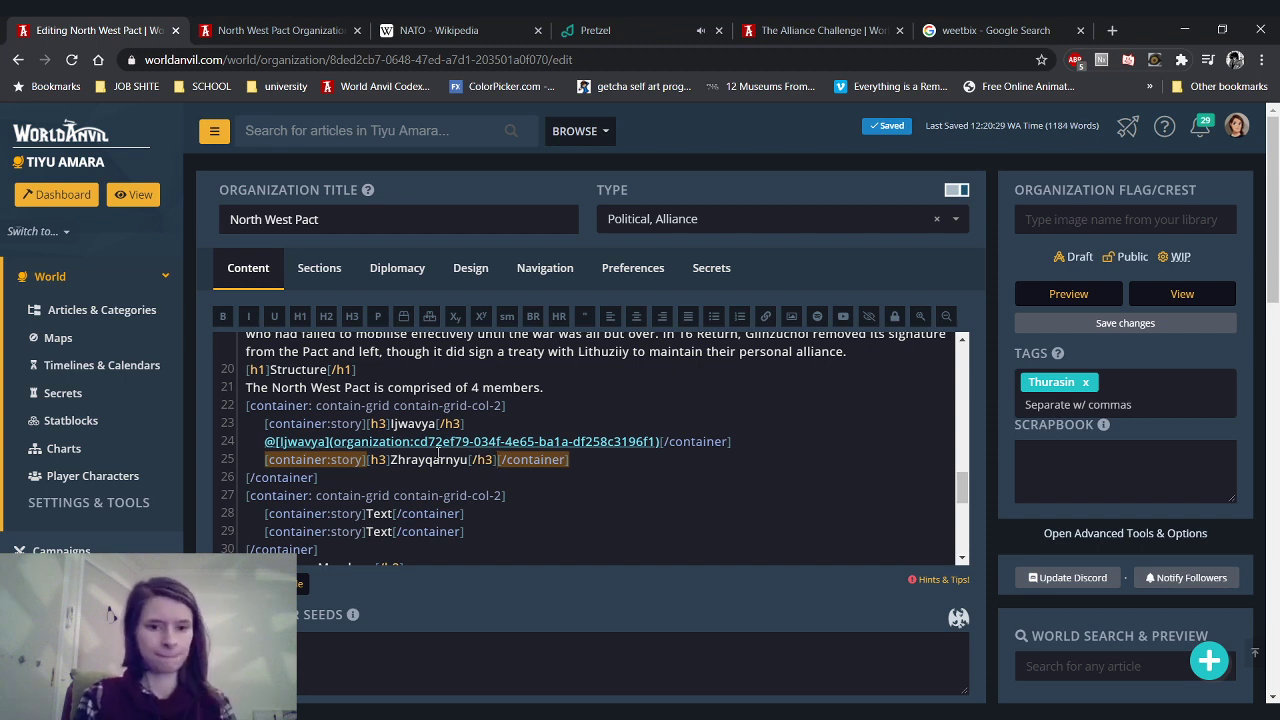
Add a mention link to the Zhrayqarnyu organization on a new line below its heading in the second story container
key(Return)
text(@zhray[/container)
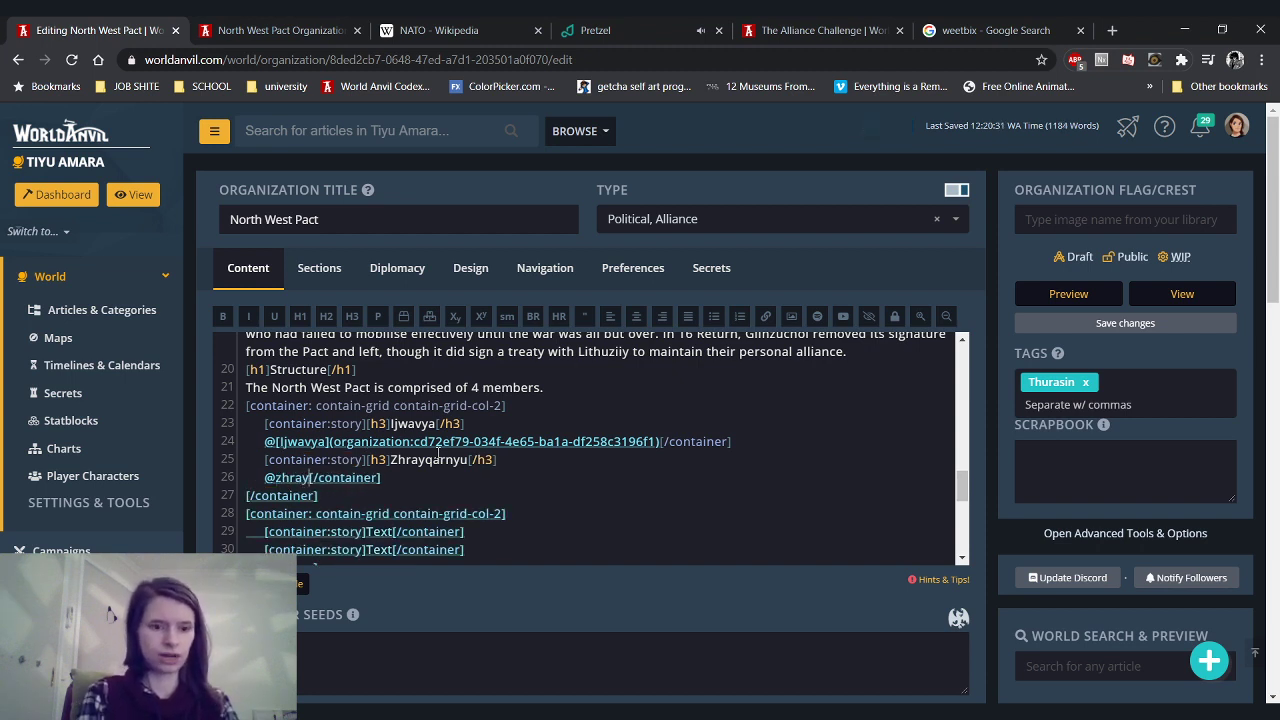
click(350, 494)
Replace the placeholder text in the second grid's first story container with a mention link to the Shixiiwul organization
scroll(345, 505, down, 1)
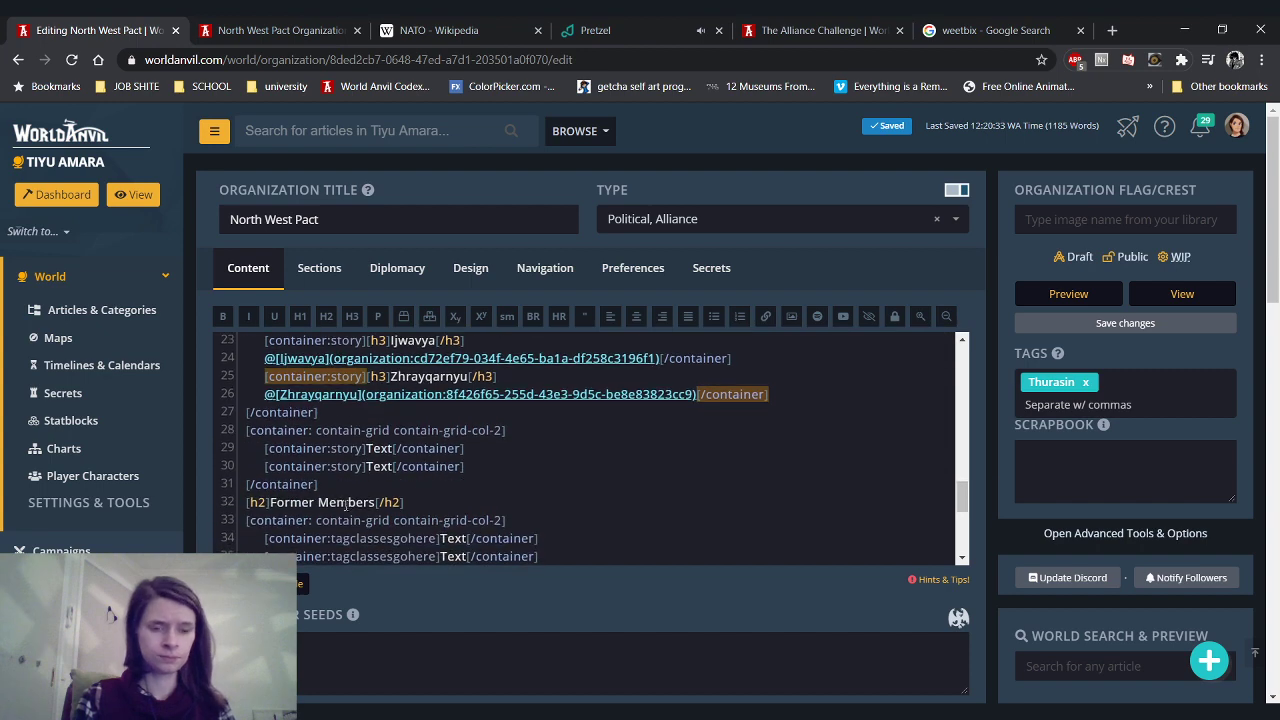
click(392, 448)
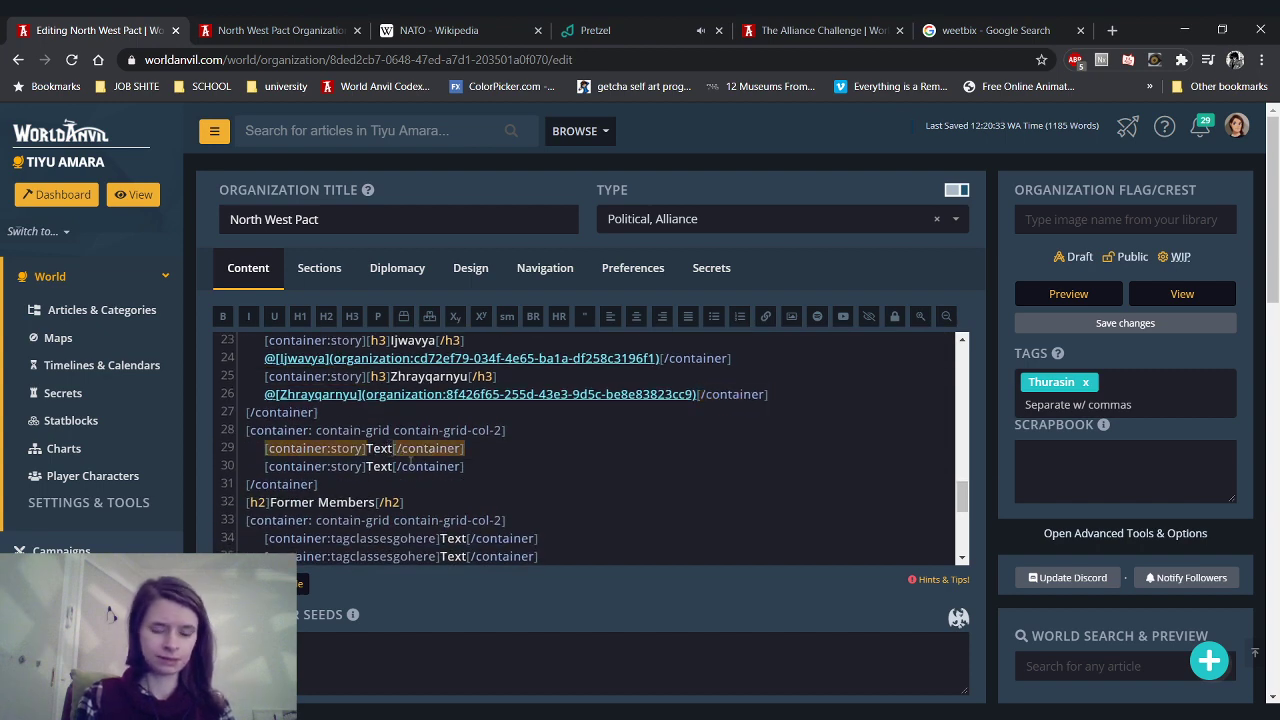
key(BackSpace)
key(BackSpace)
key(BackSpace)
key(BackSpace)
text(@)
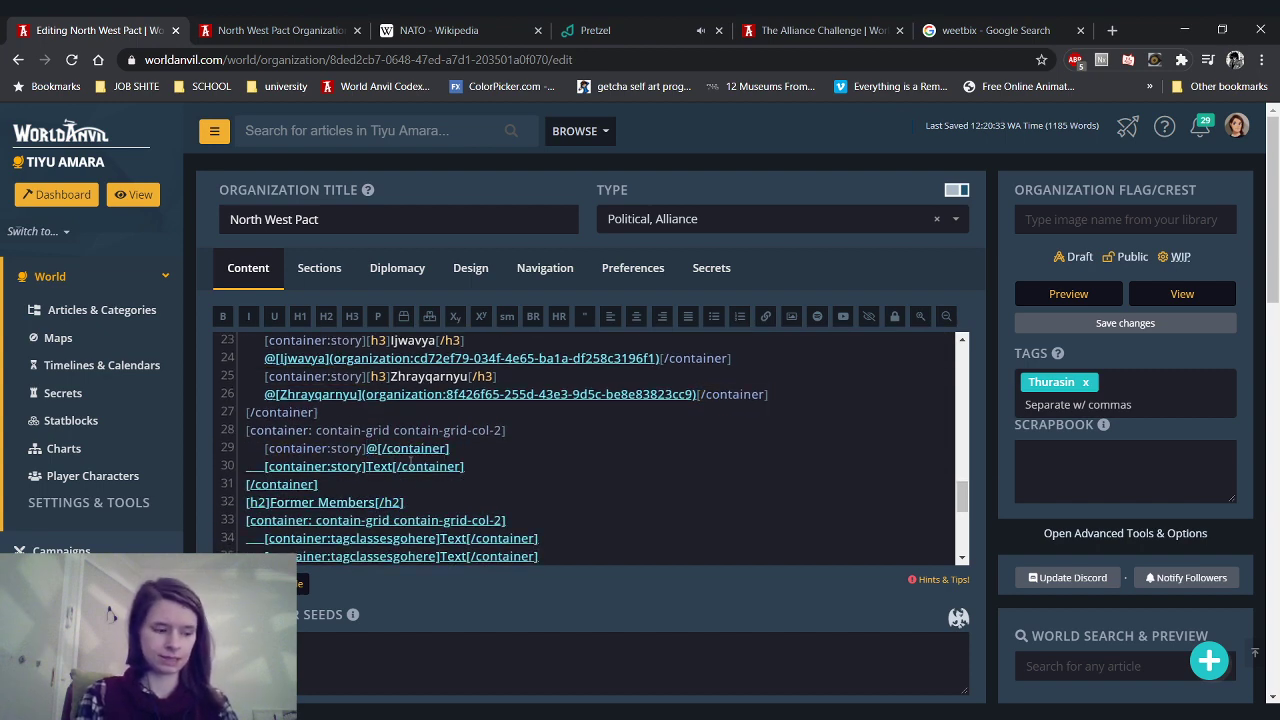
text(shixi)
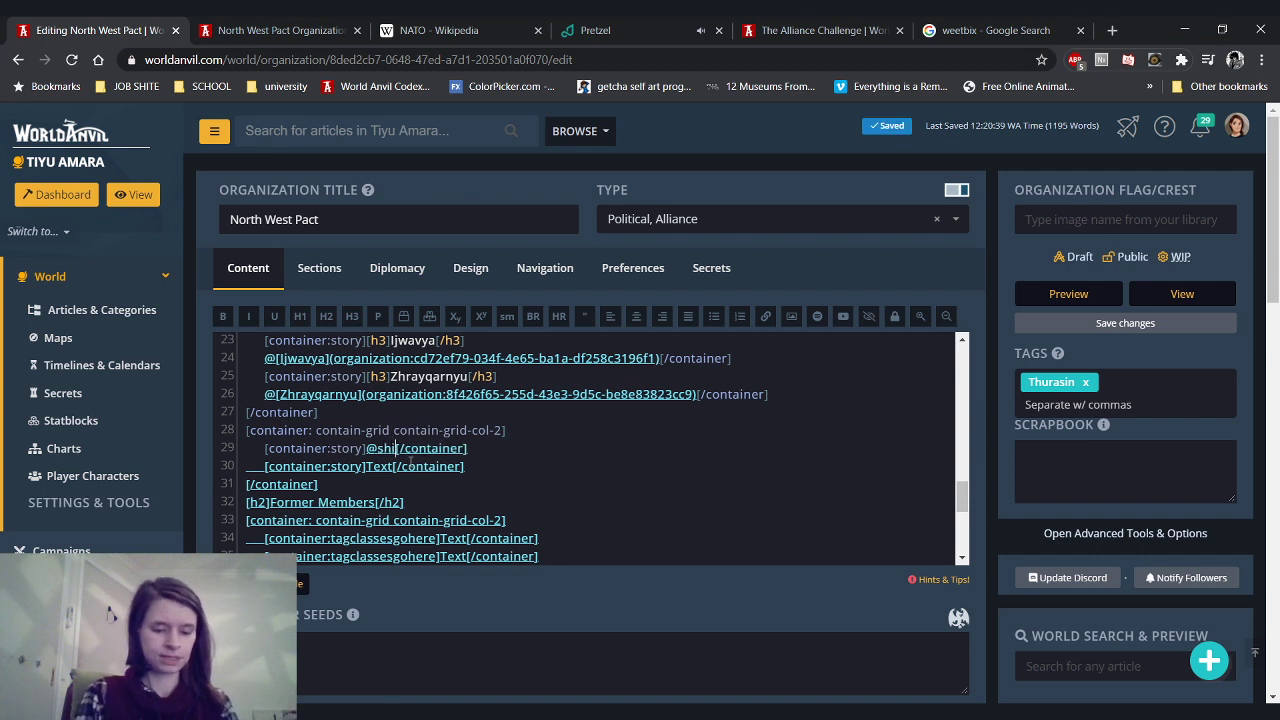
click(412, 464)
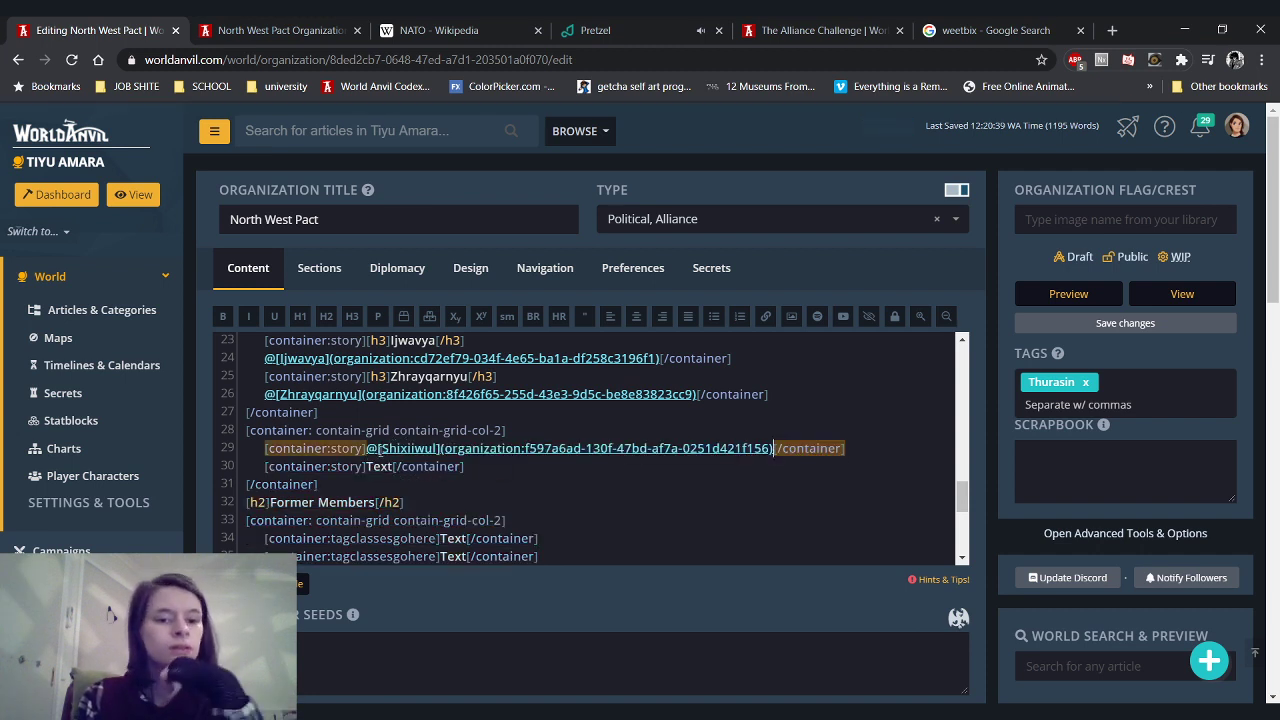
Move the Shixiiwul link onto its own line and add the h3 heading "Shixiiwul" above it inside the container
click(367, 448)
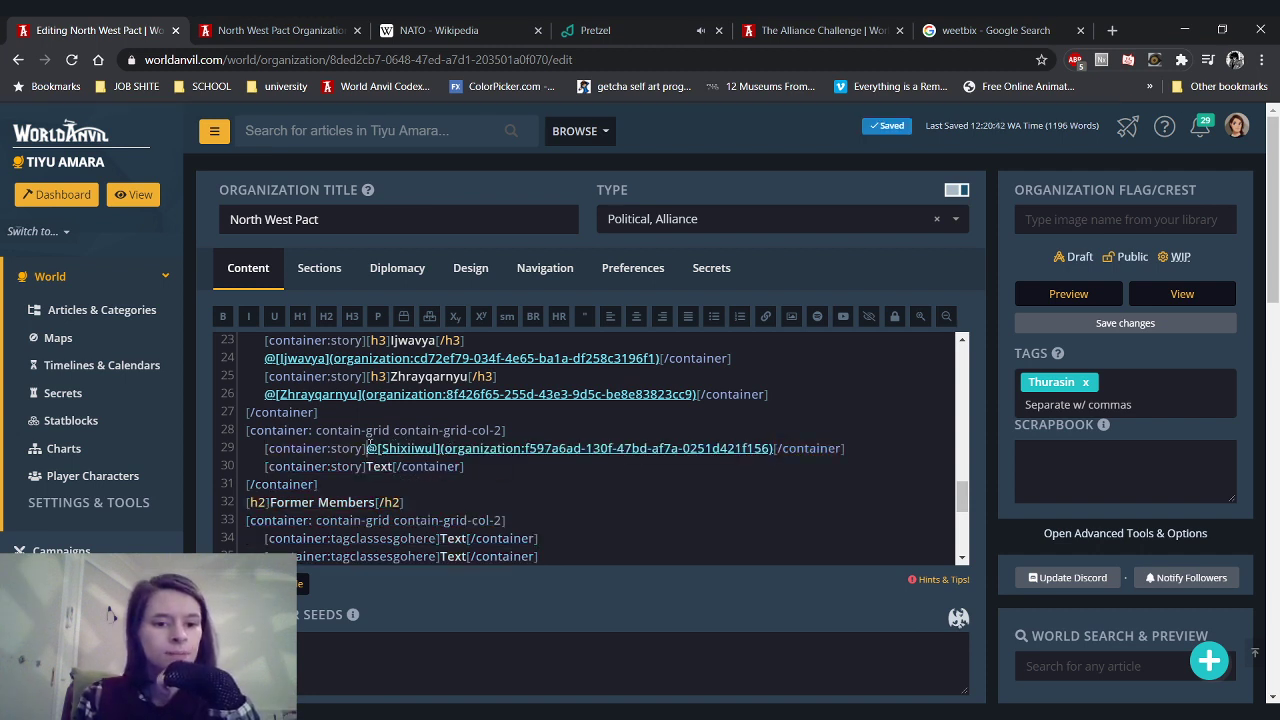
key(Return)
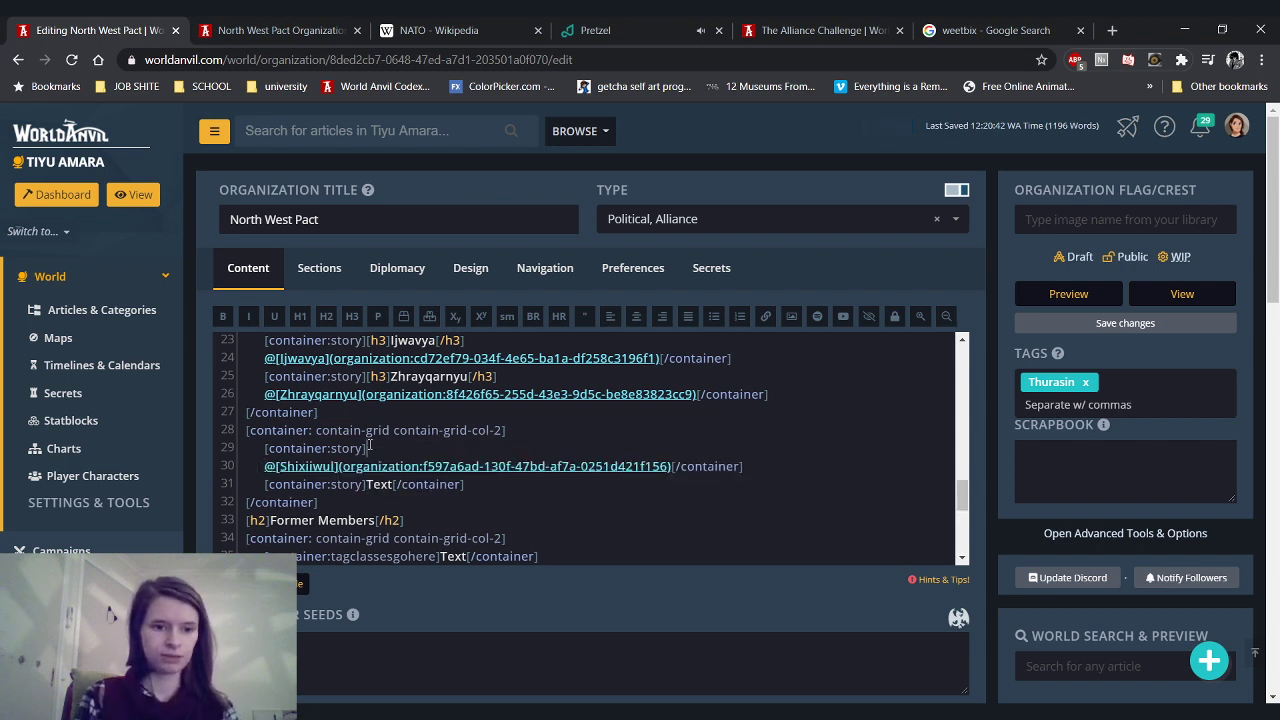
text([h3])
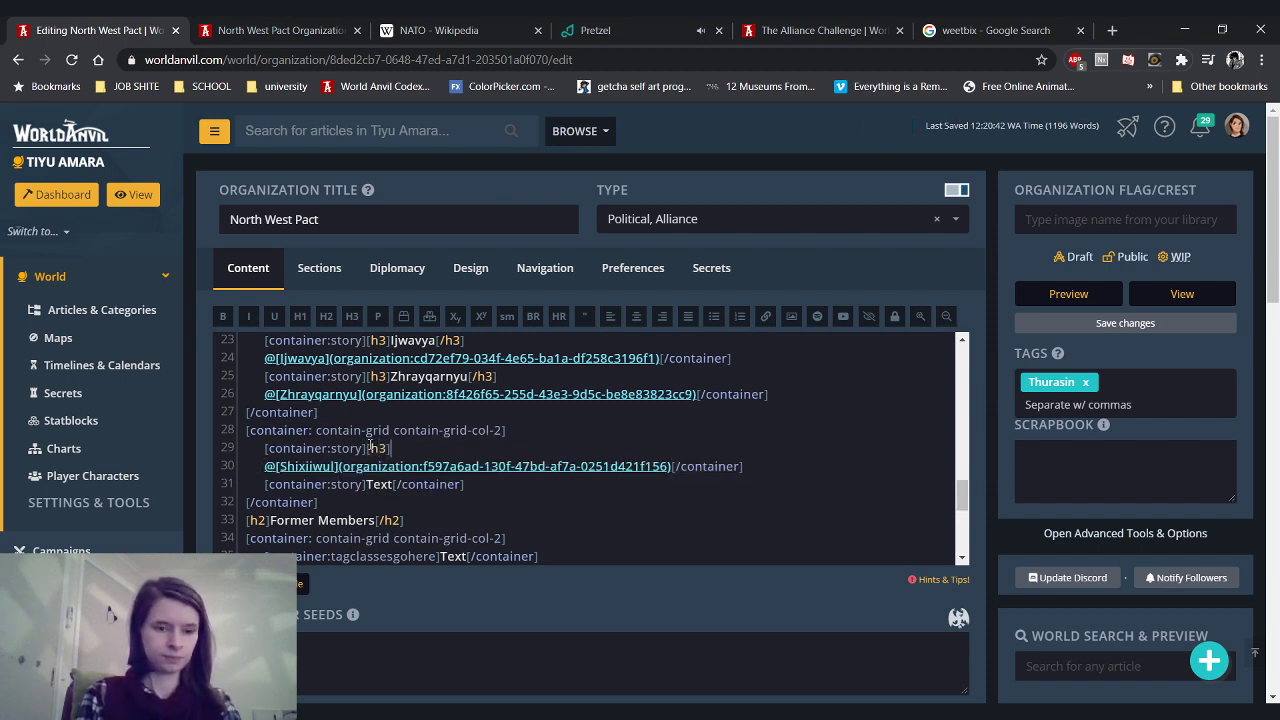
text(Shixiiwul[/)
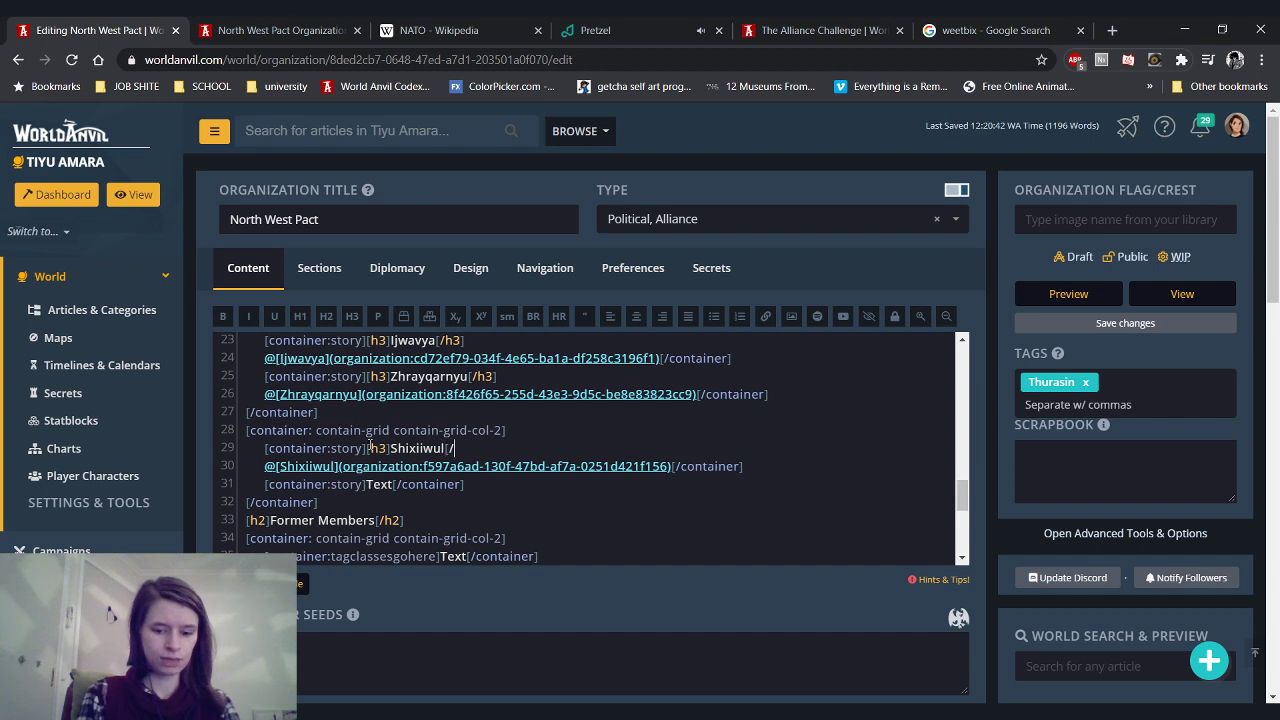
text(h3])
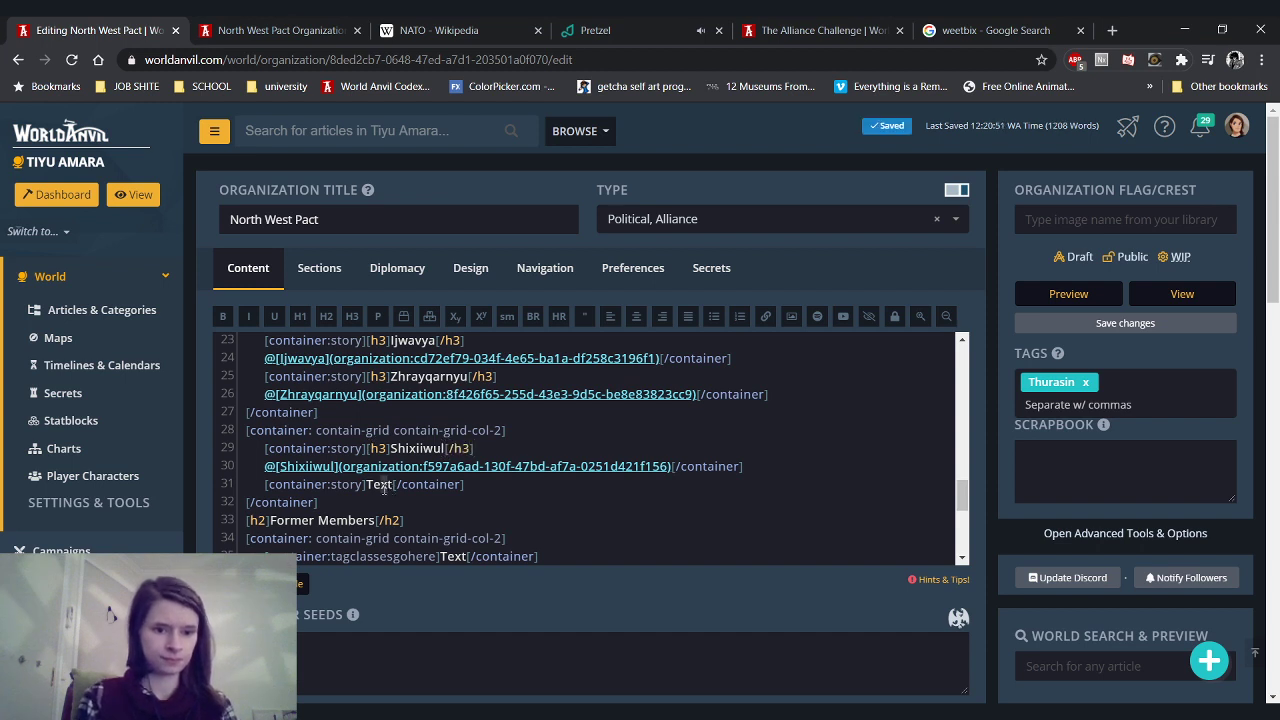
Replace the placeholder text in the second grid's second story container with a mention link to the Lithuziiy organization
click(391, 486)
key(BackSpace)
key(BackSpace)
key(BackSpace)
key(BackSpace)
text(@lithu)
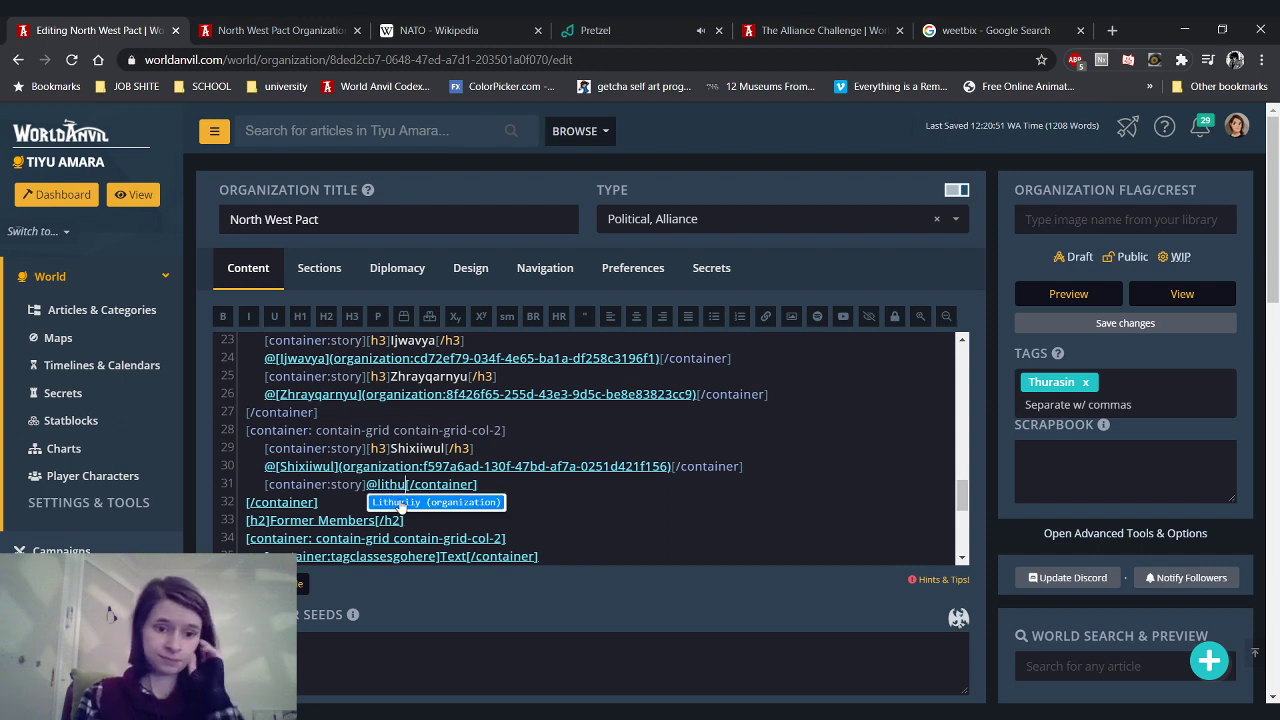
click(402, 503)
Move the Lithuziiy link onto its own line and add the h3 heading "Lithuziiy" above it inside the container
click(387, 485)
key(Return)
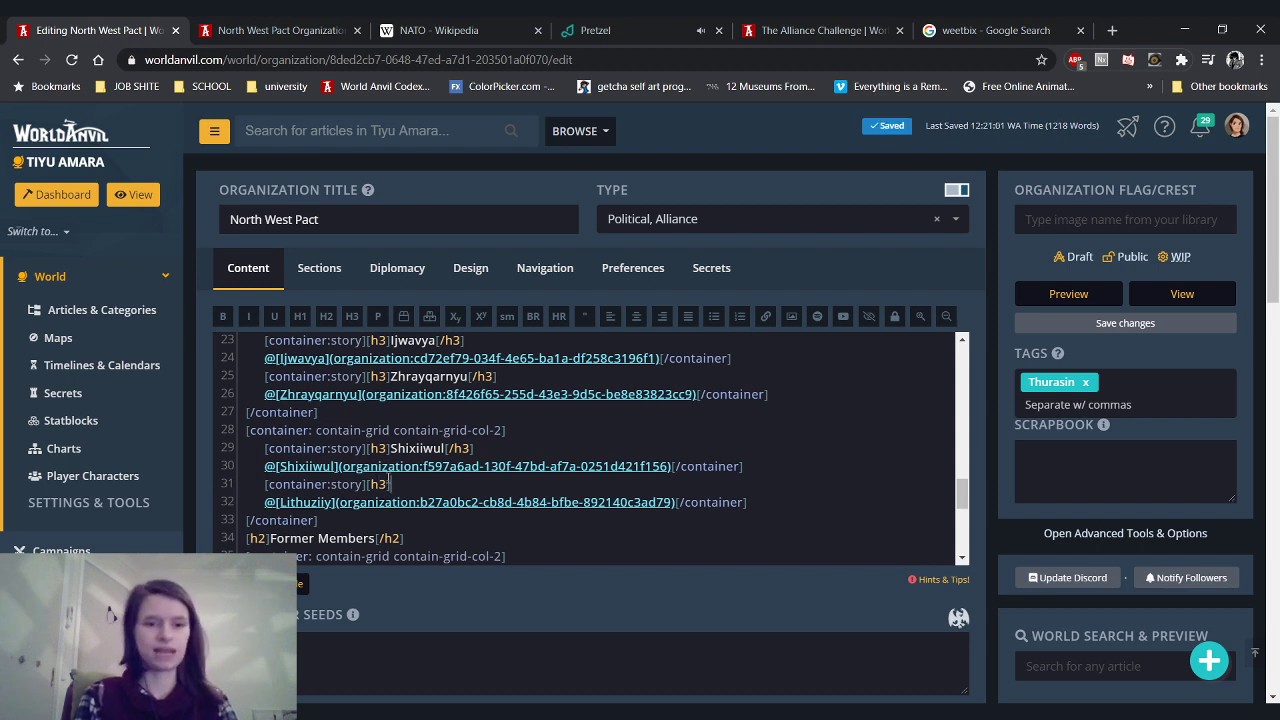
text(Lithuziiy[/h3)
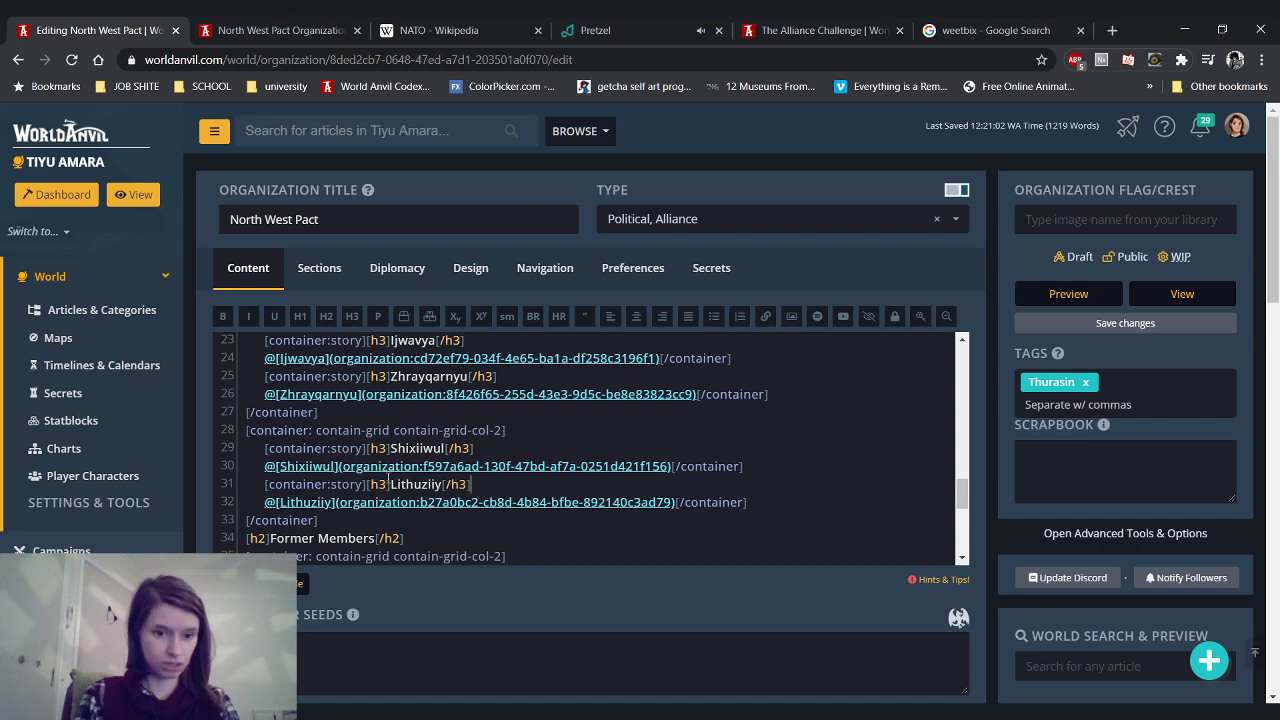
In the first container under Former Members, replace the placeholder text with a mention link to the Glinzüchöl organization on a new line
scroll(389, 484, down, 2)
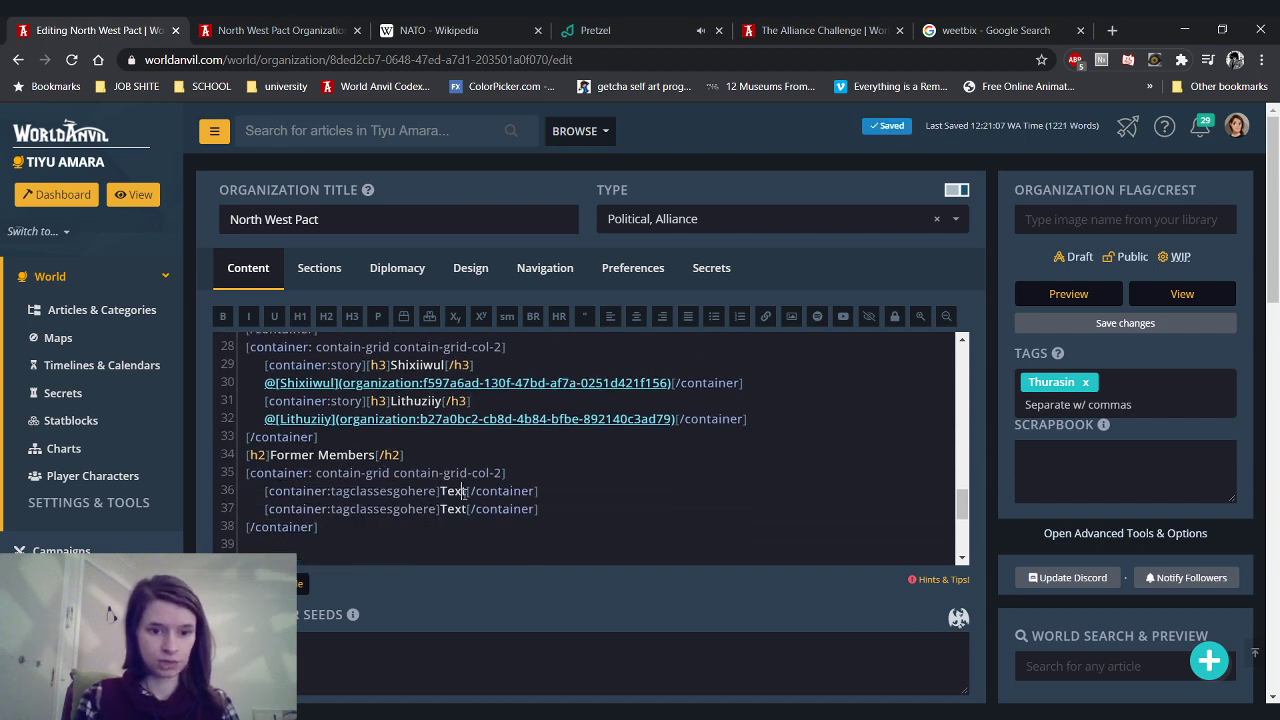
key(Up)
key(BackSpace)
key(BackSpace)
key(BackSpace)
key(BackSpace)
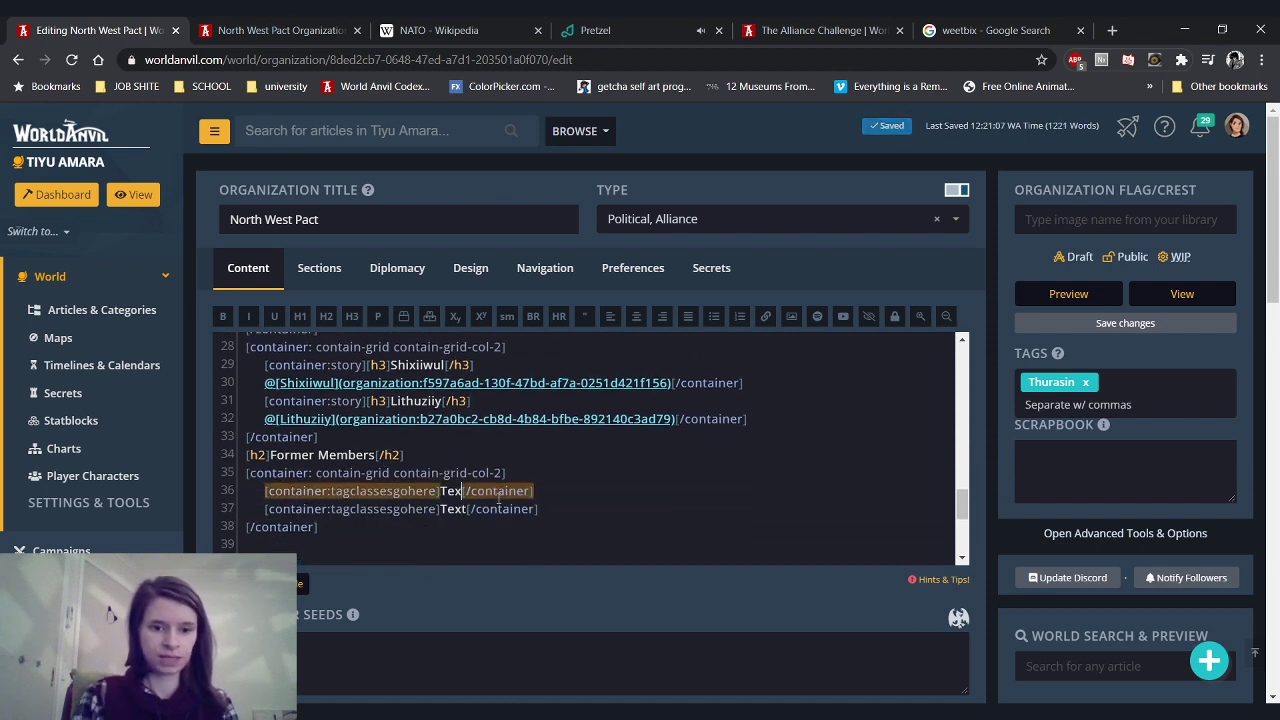
key(Return)
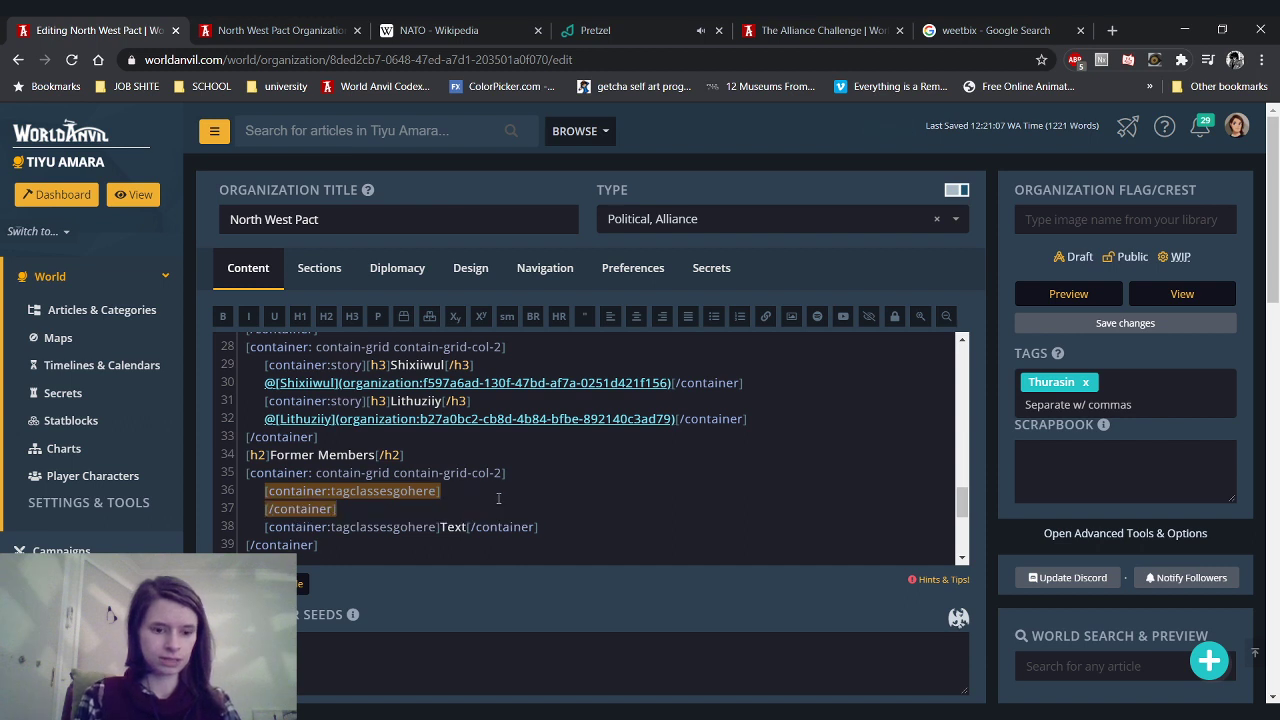
text(@glin)
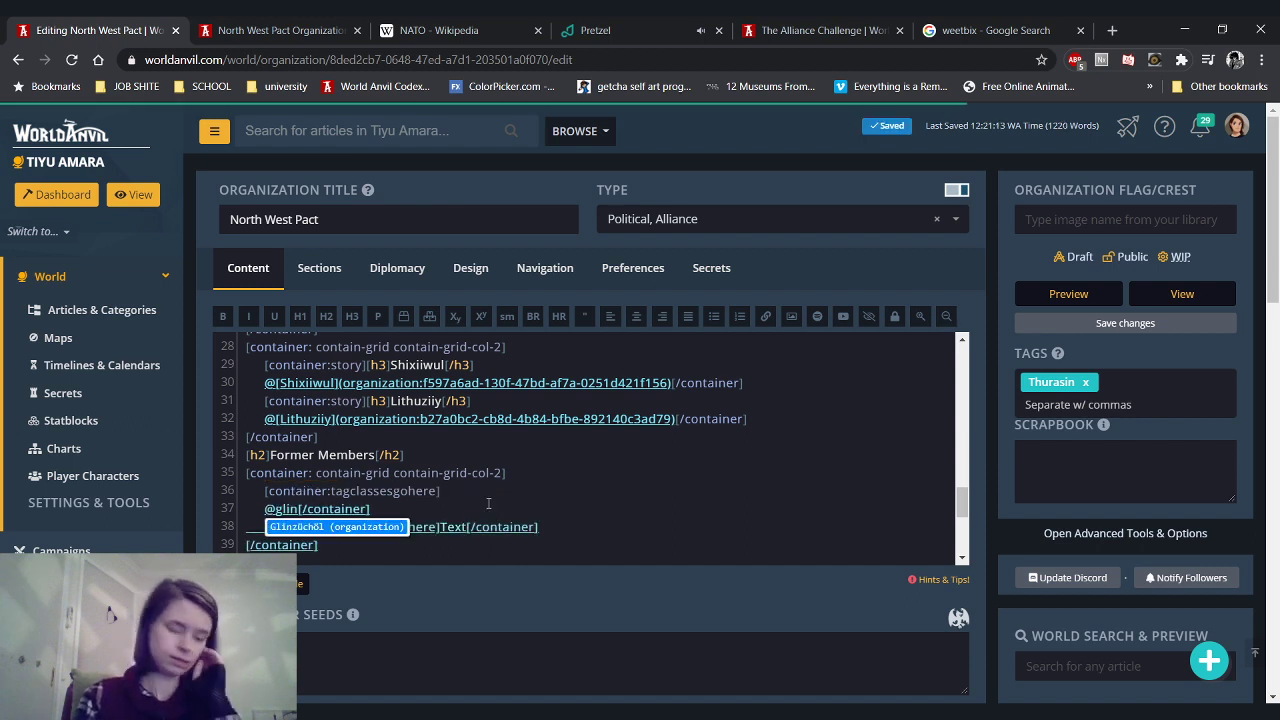
click(358, 527)
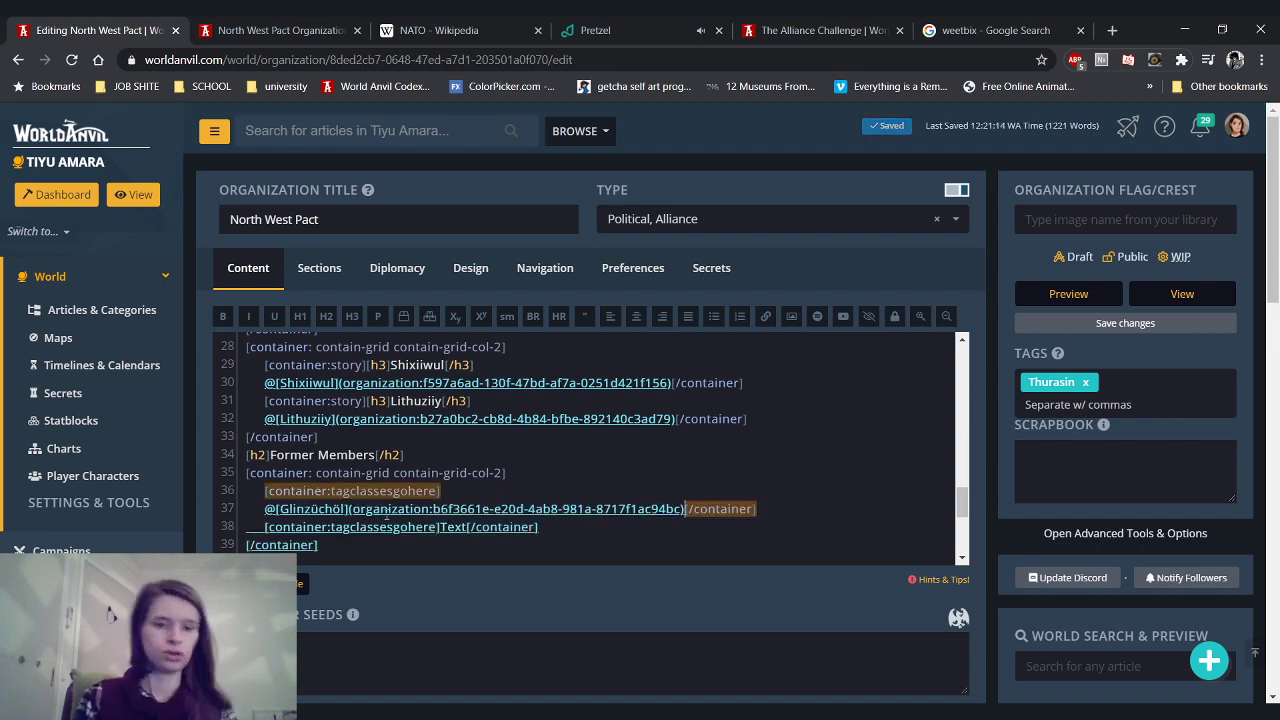
Copy the name Glinzüchöl from its link and make it the h3 heading on the line above
double_click(345, 508)
key(ctrl+c)
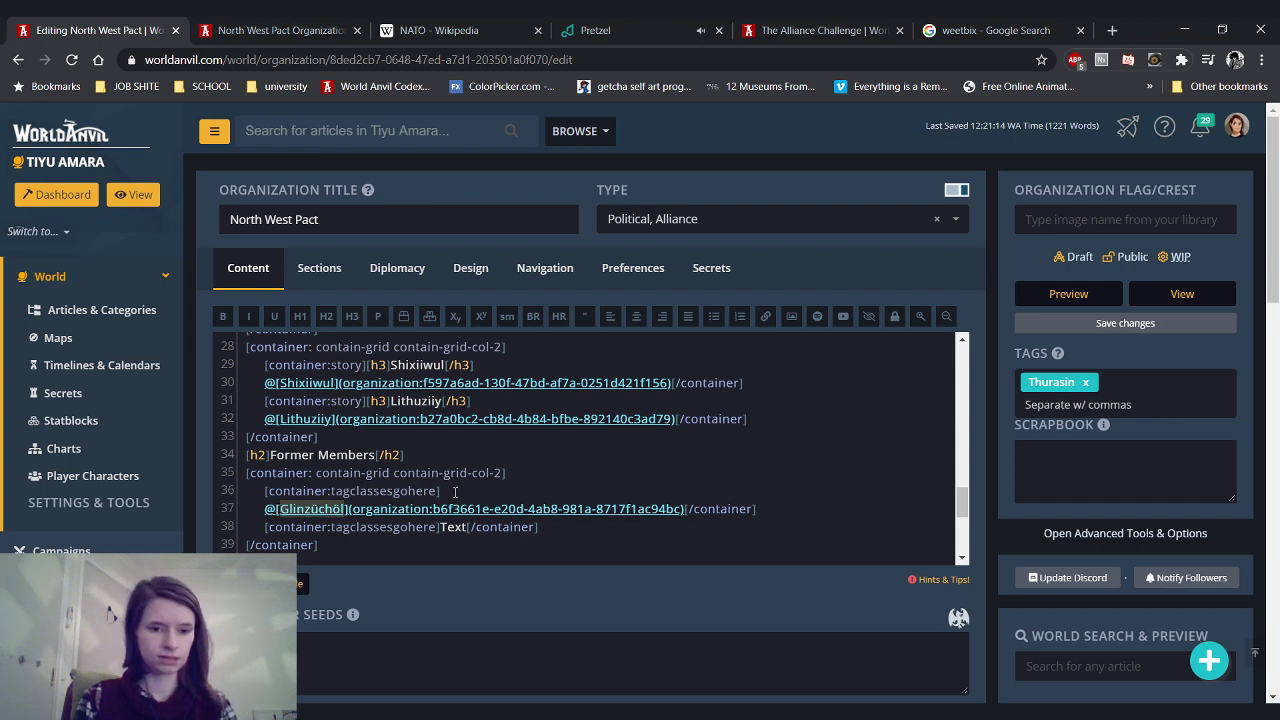
click(455, 492)
text(3])
key(ctrl+v)
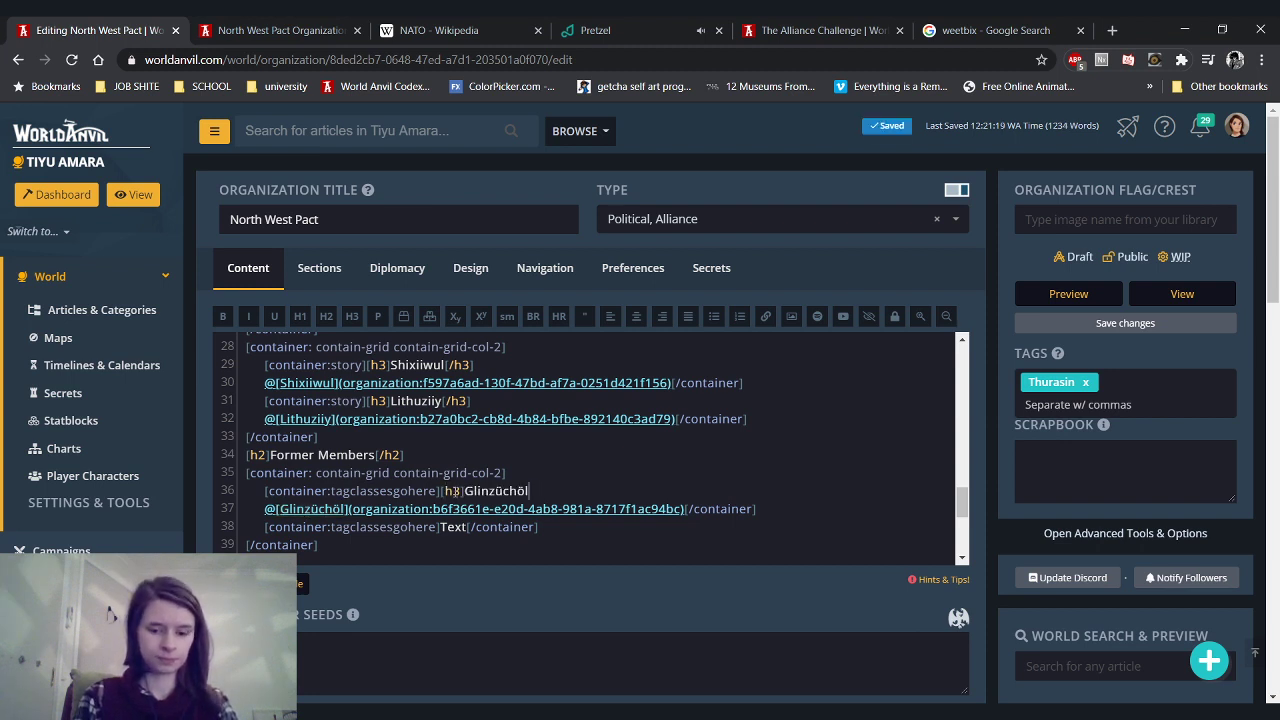
text([/h3])
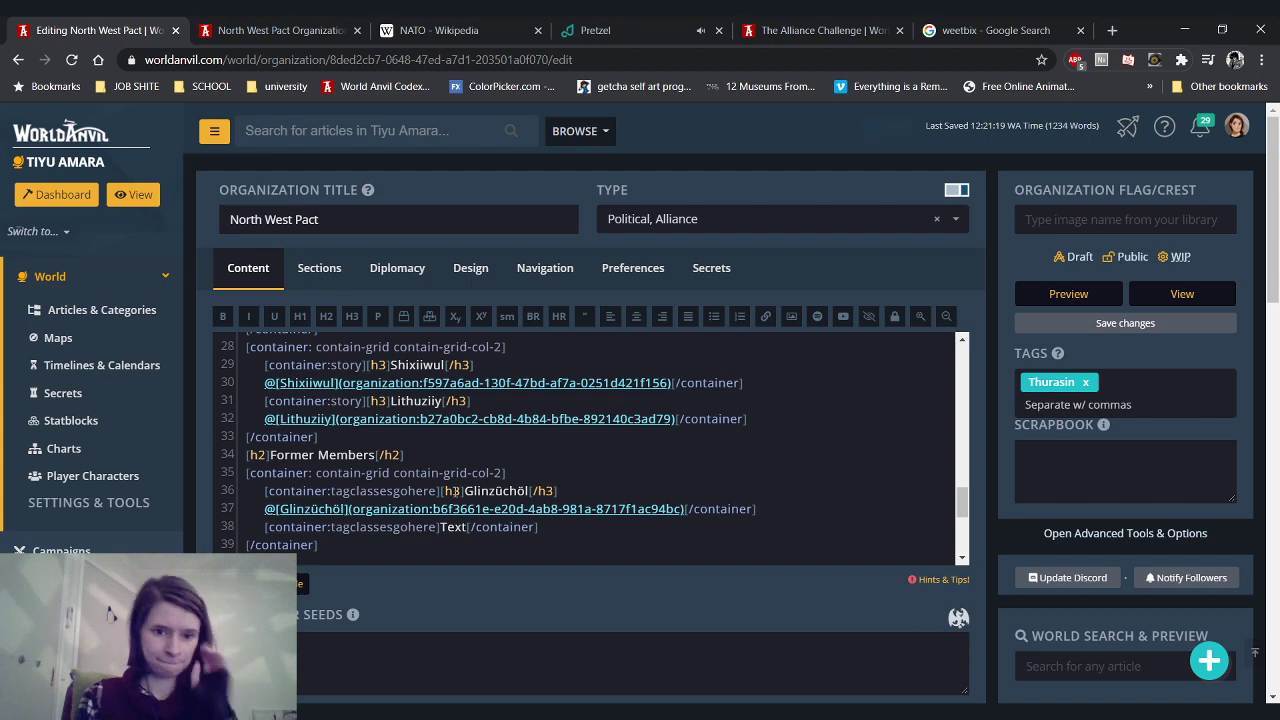
Change the class of both Former Members containers from the "tagclassesgohere" placeholder to "story"
scroll(455, 492, down, 1)
click(466, 443)
scroll(524, 449, up, 3)
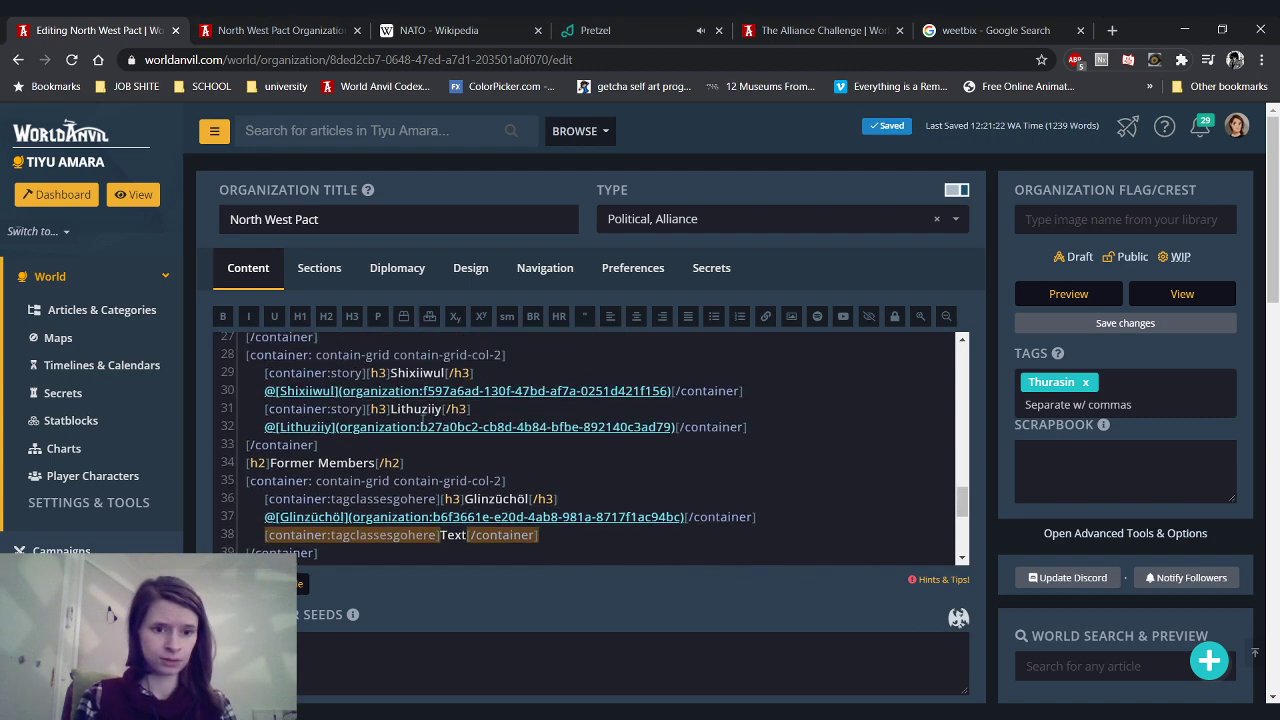
scroll(443, 397, down, 3)
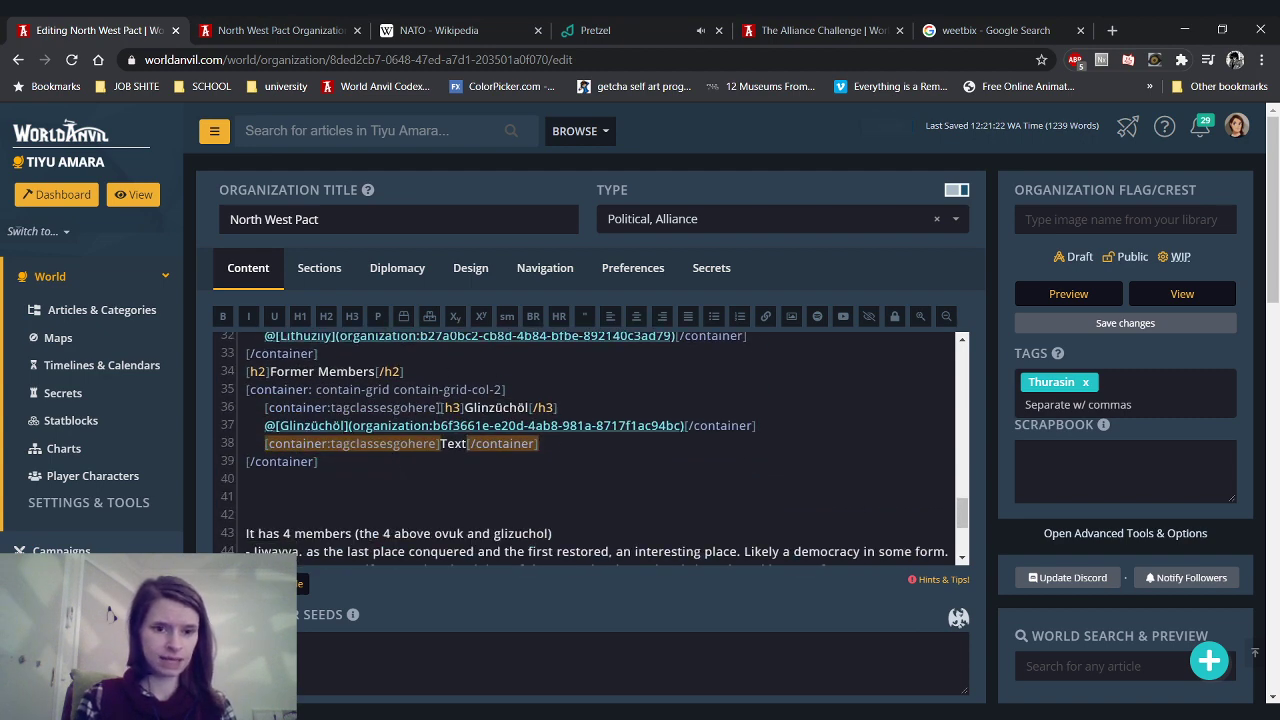
drag(438, 407, 338, 407)
text(story)
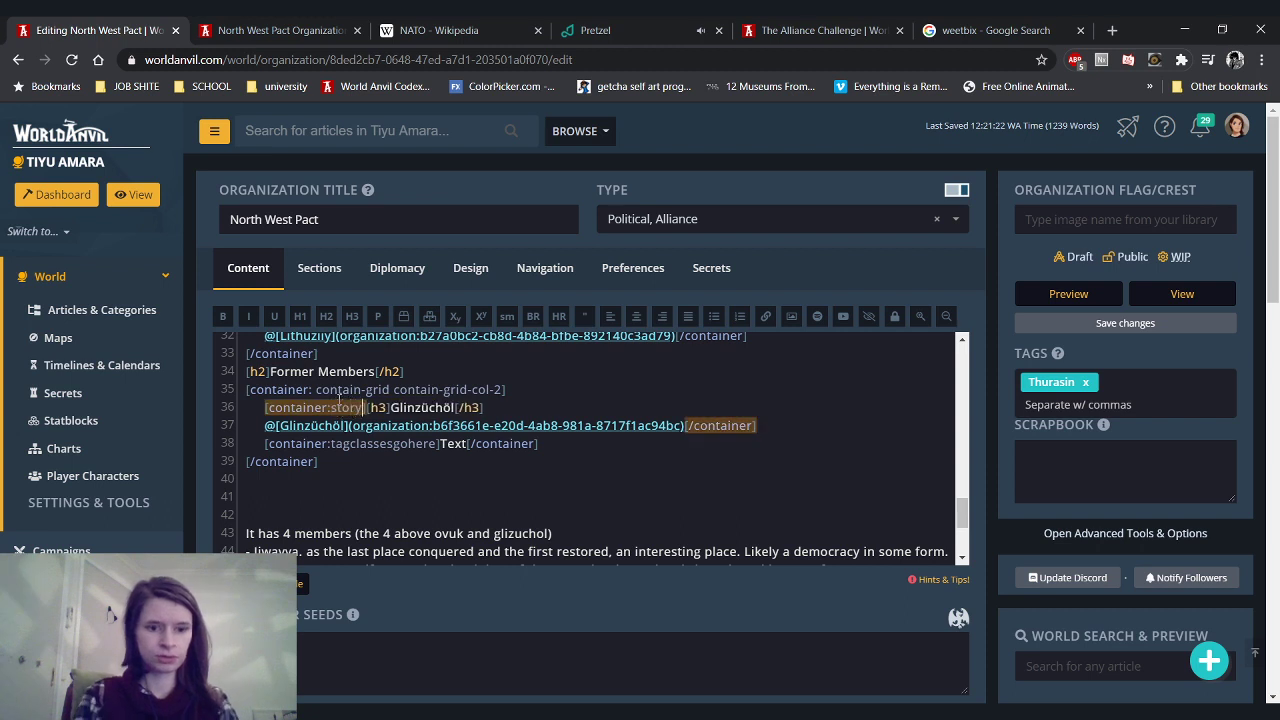
drag(436, 443, 328, 443)
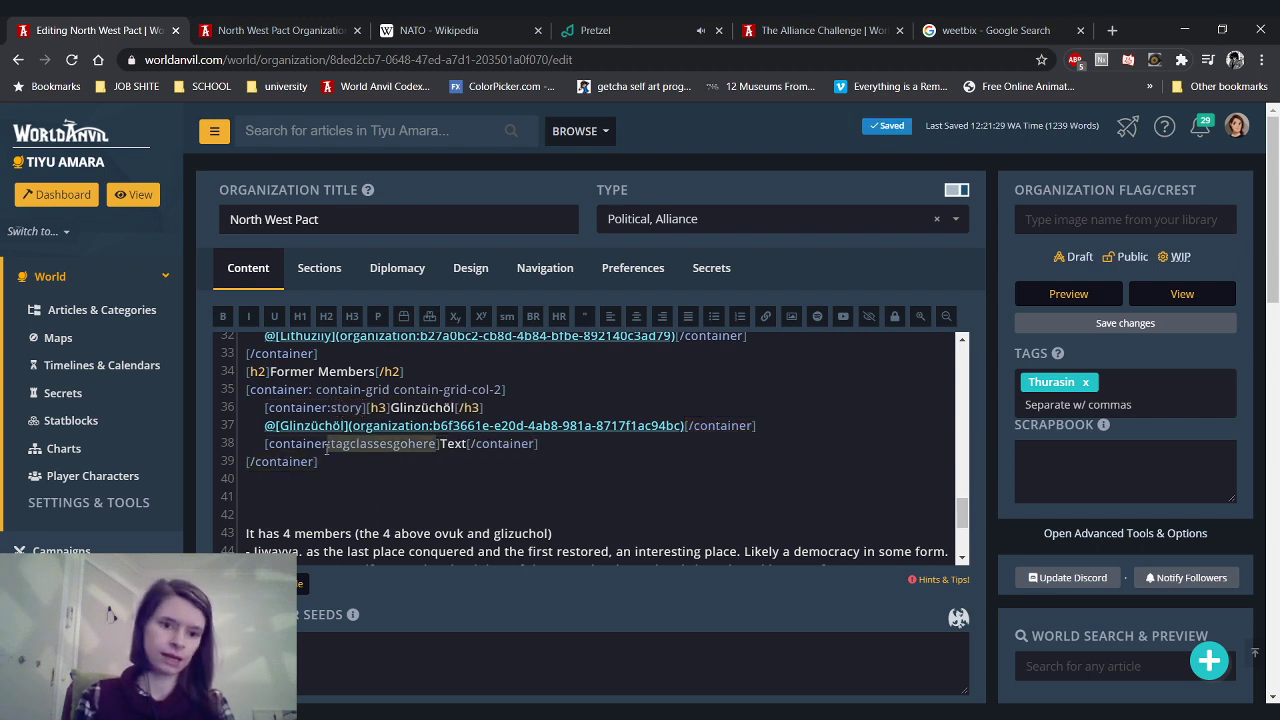
text(story)
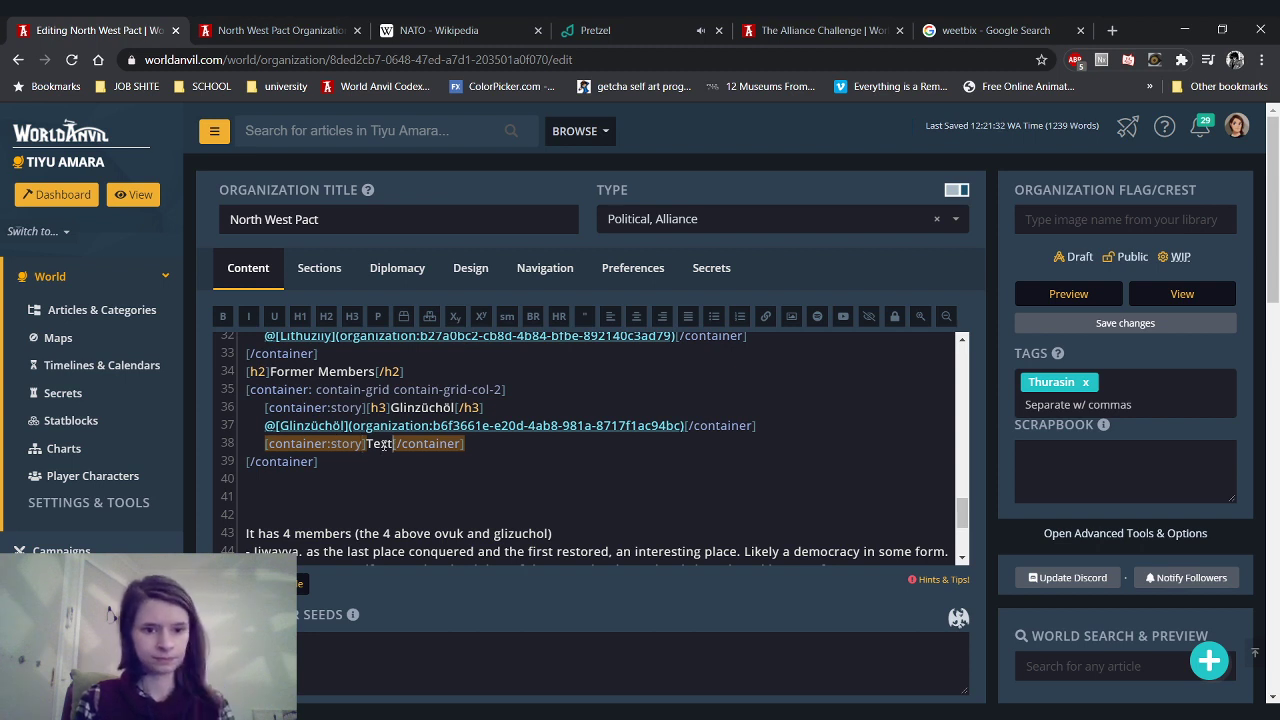
Remove the placeholder text from the second Former Members container and start a mention with "@" on a new line
key(BackSpace)
key(BackSpace)
key(BackSpace)
key(BackSpace)
key(Return)
text(@)
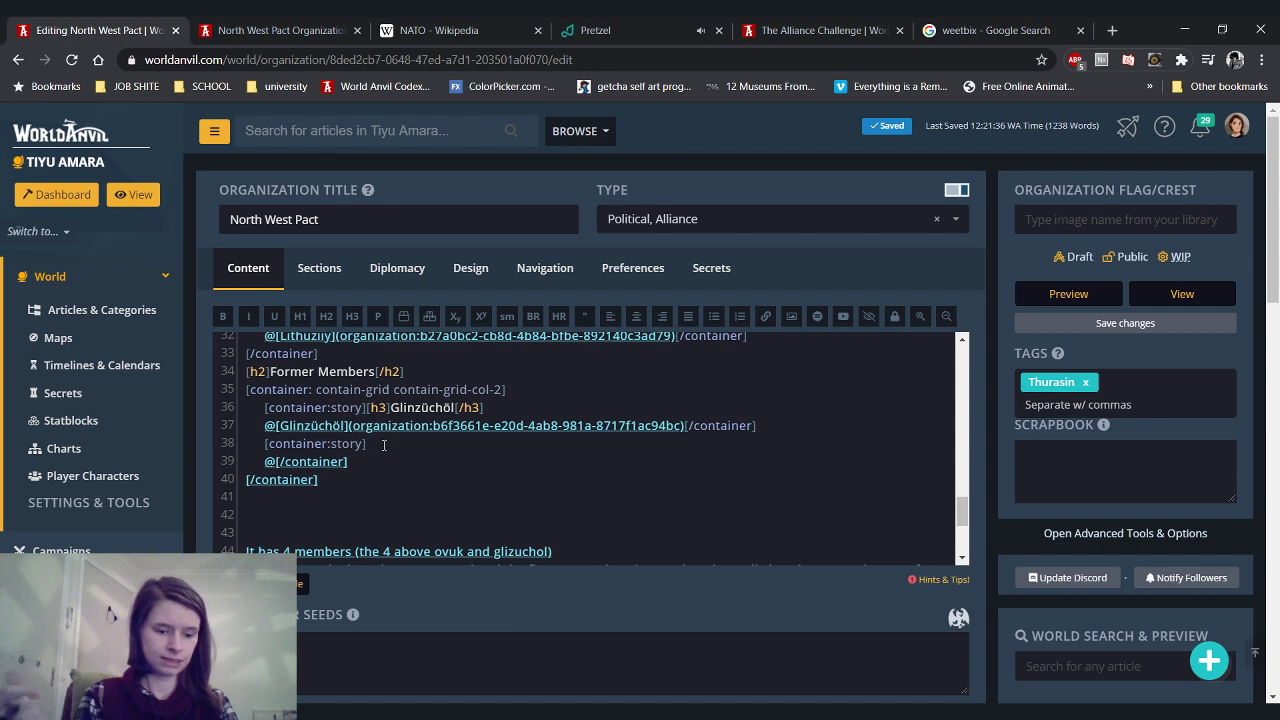
Try to look up the second former member's organization for the mention with the search texts "ukwa" and "uukwa"
text(ukwa)
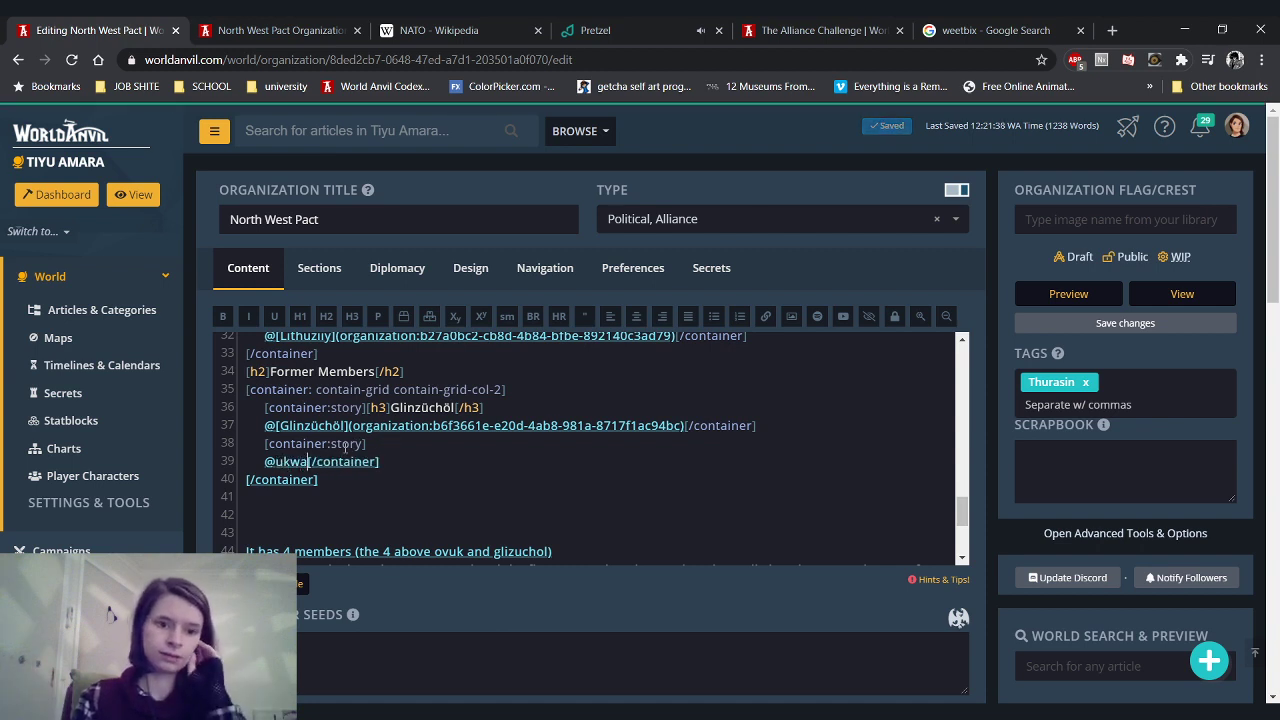
key(BackSpace)
key(BackSpace)
key(BackSpace)
text(ukwa)
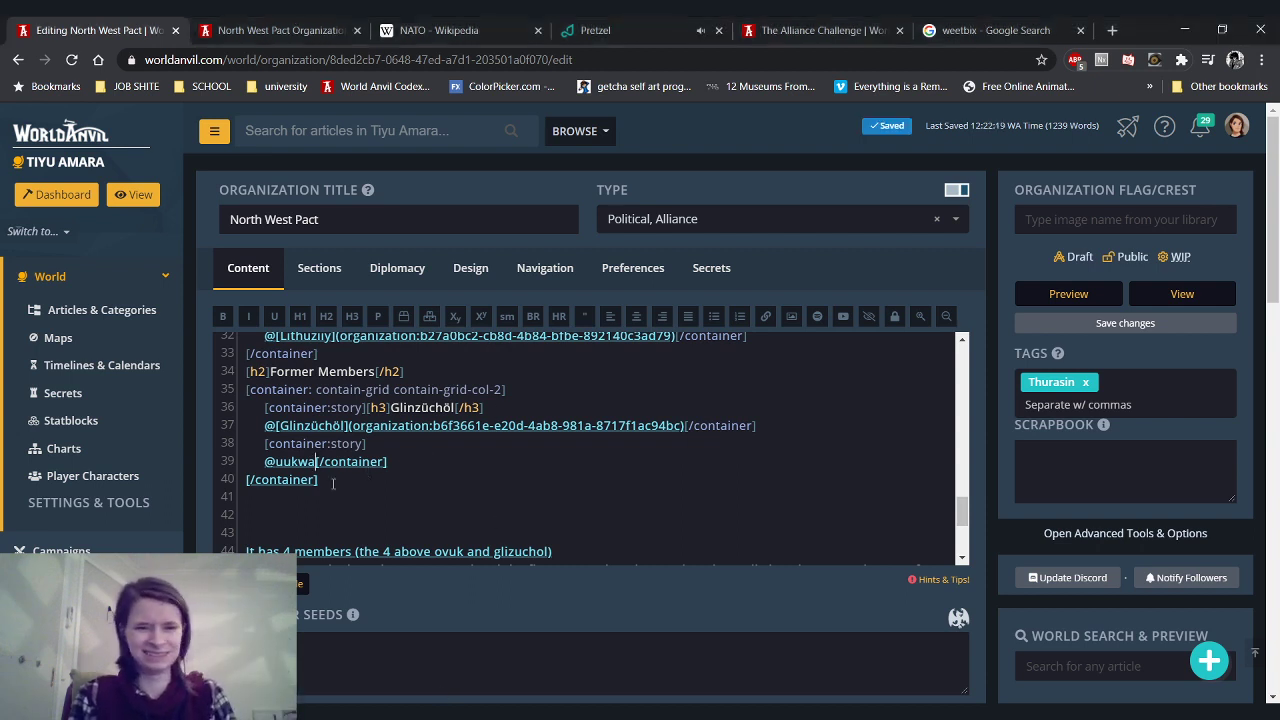
key(BackSpace)
key(BackSpace)
key(BackSpace)
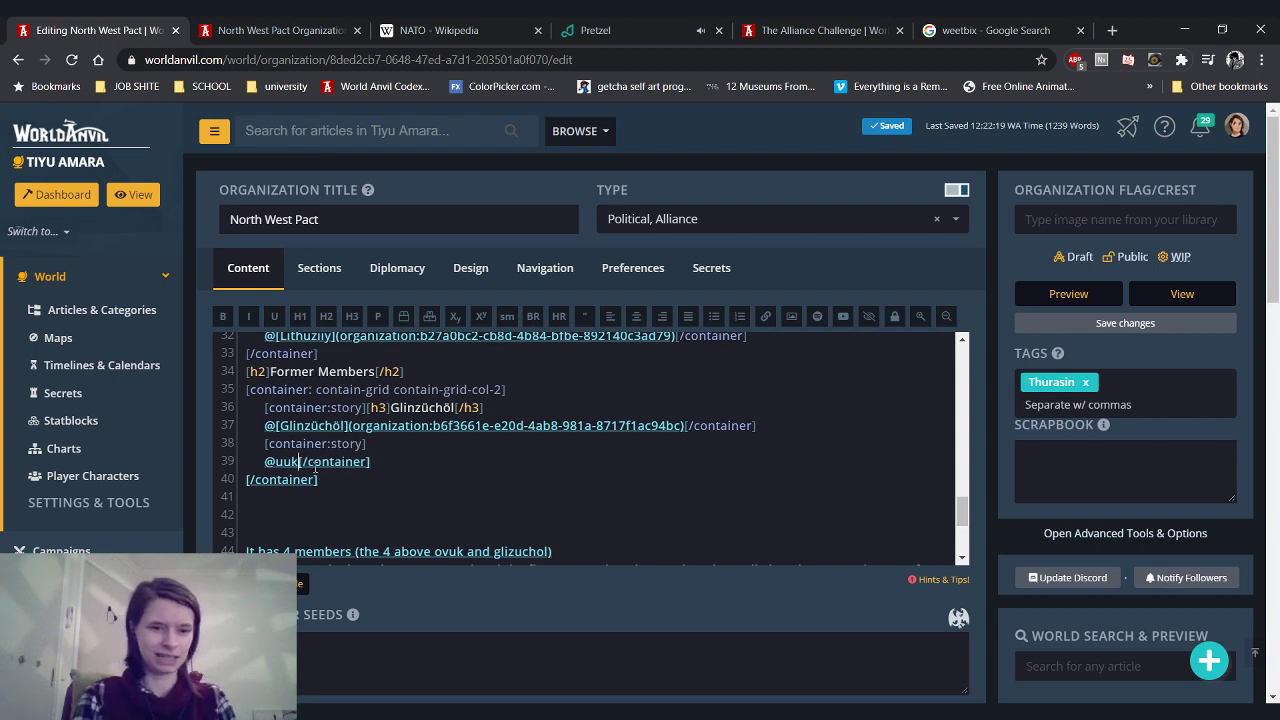
text(kwa)
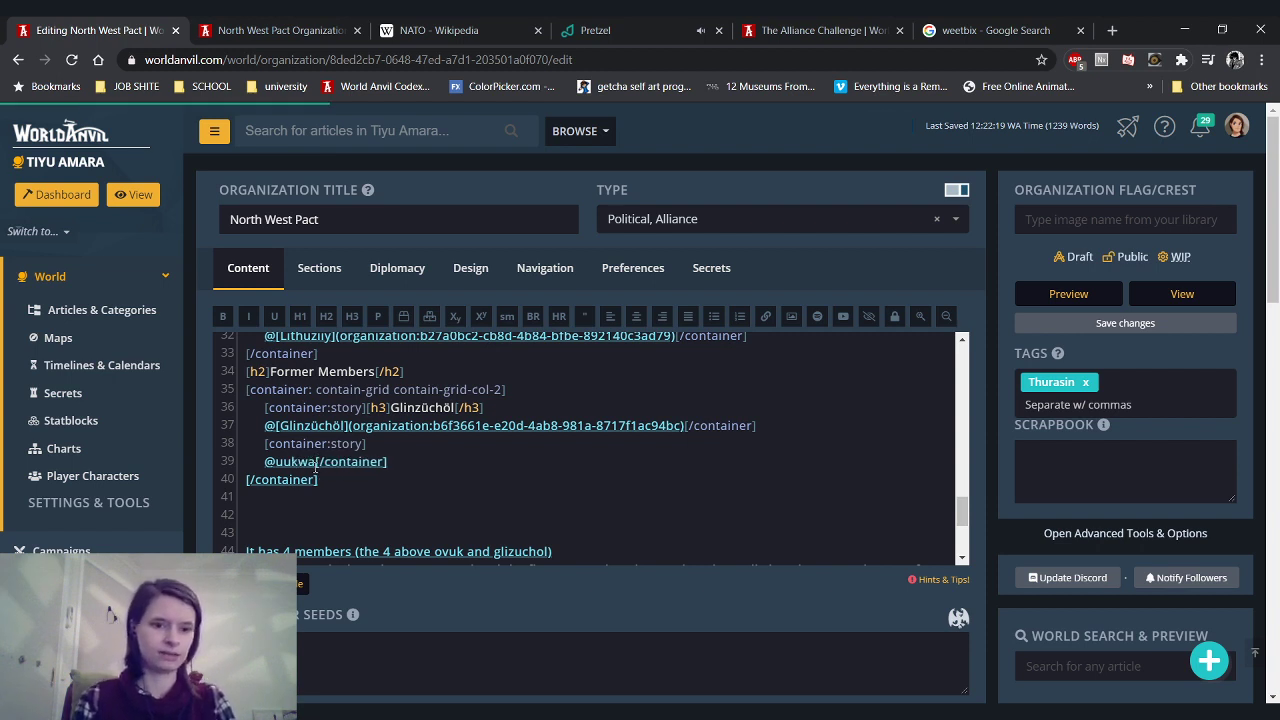
key(BackSpace)
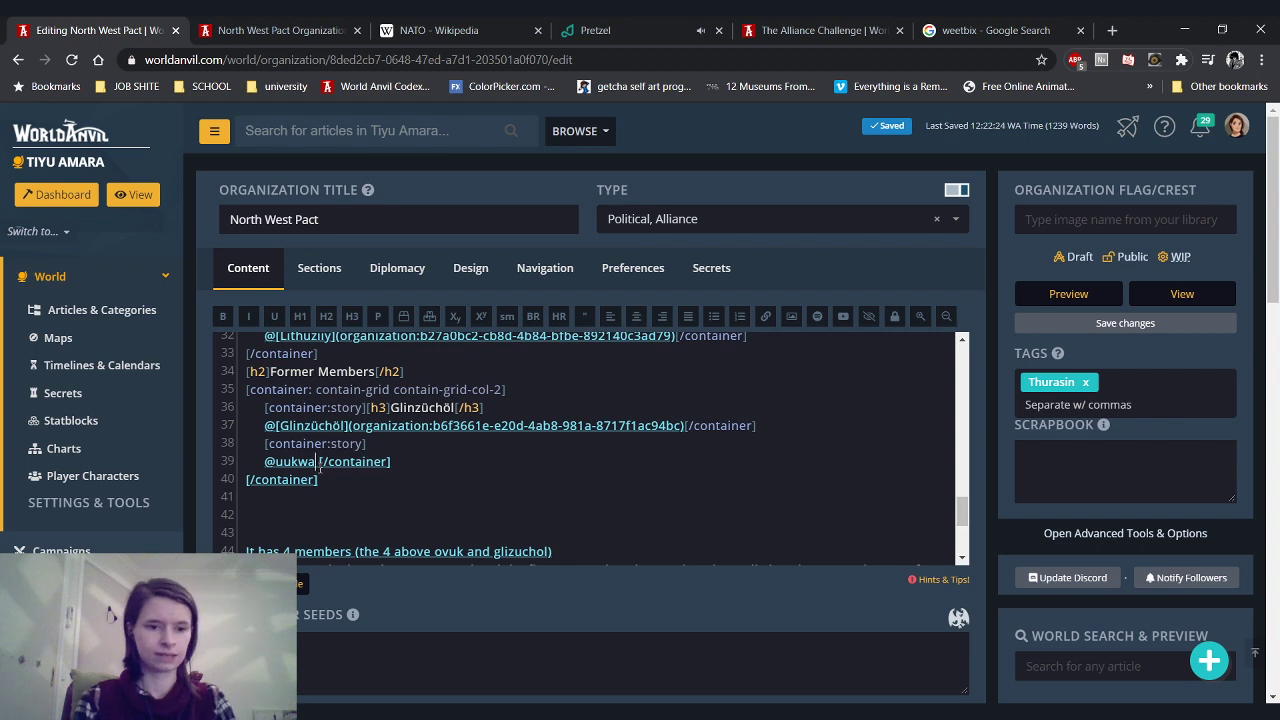
text(w)
key(BackSpace)
text(a)
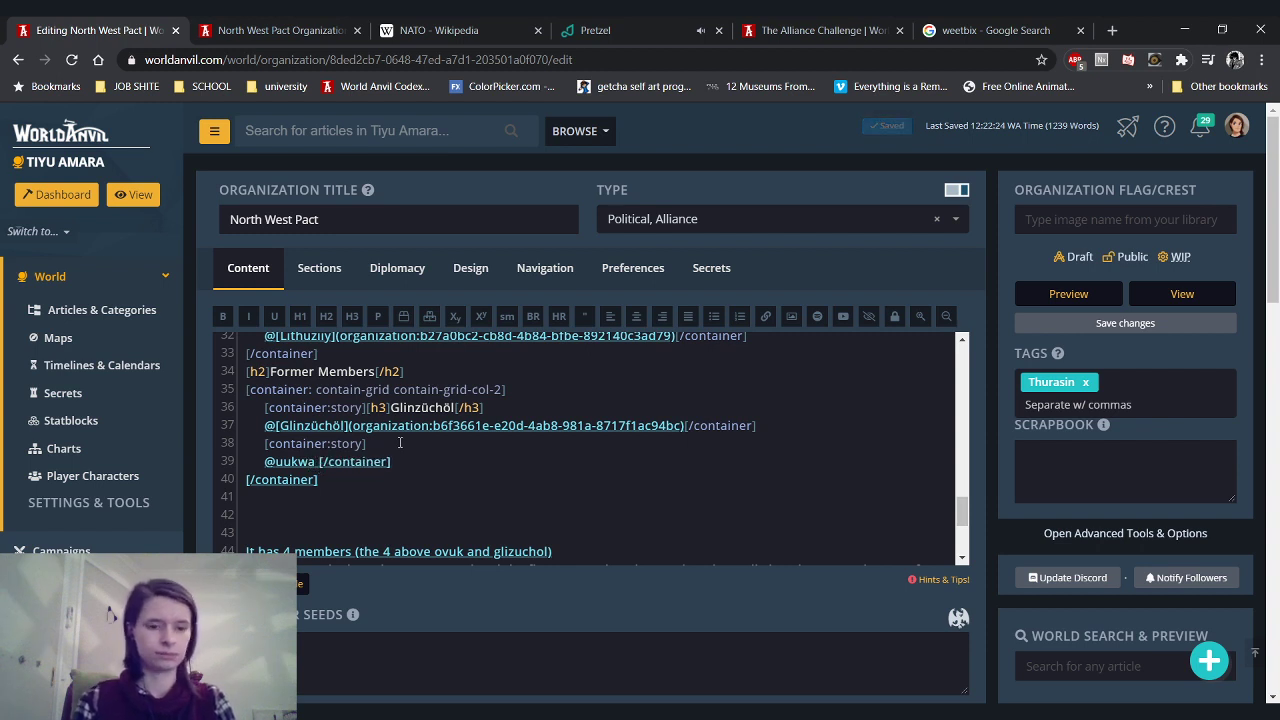
key(BackSpace)
key(BackSpace)
key(BackSpace)
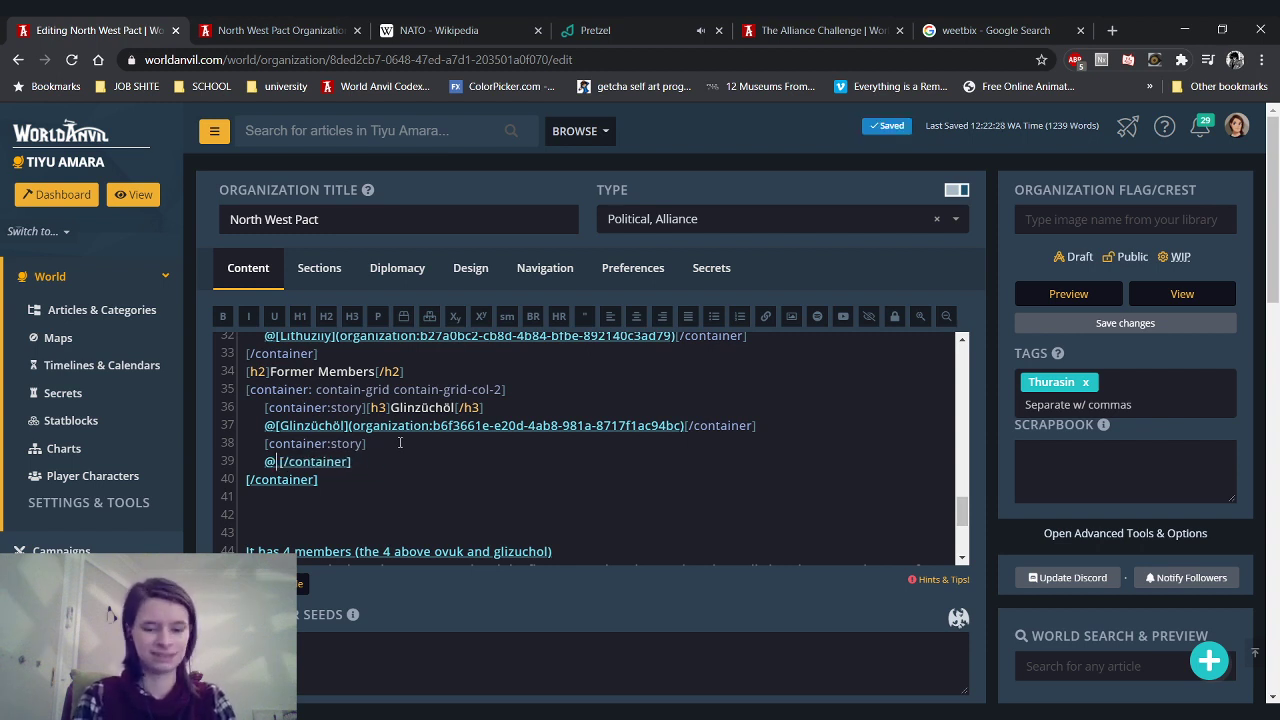
Complete the second Former Members container's mention as a link to the Üükabwi-adh organization, without a space before the closing container tag
text(kw)
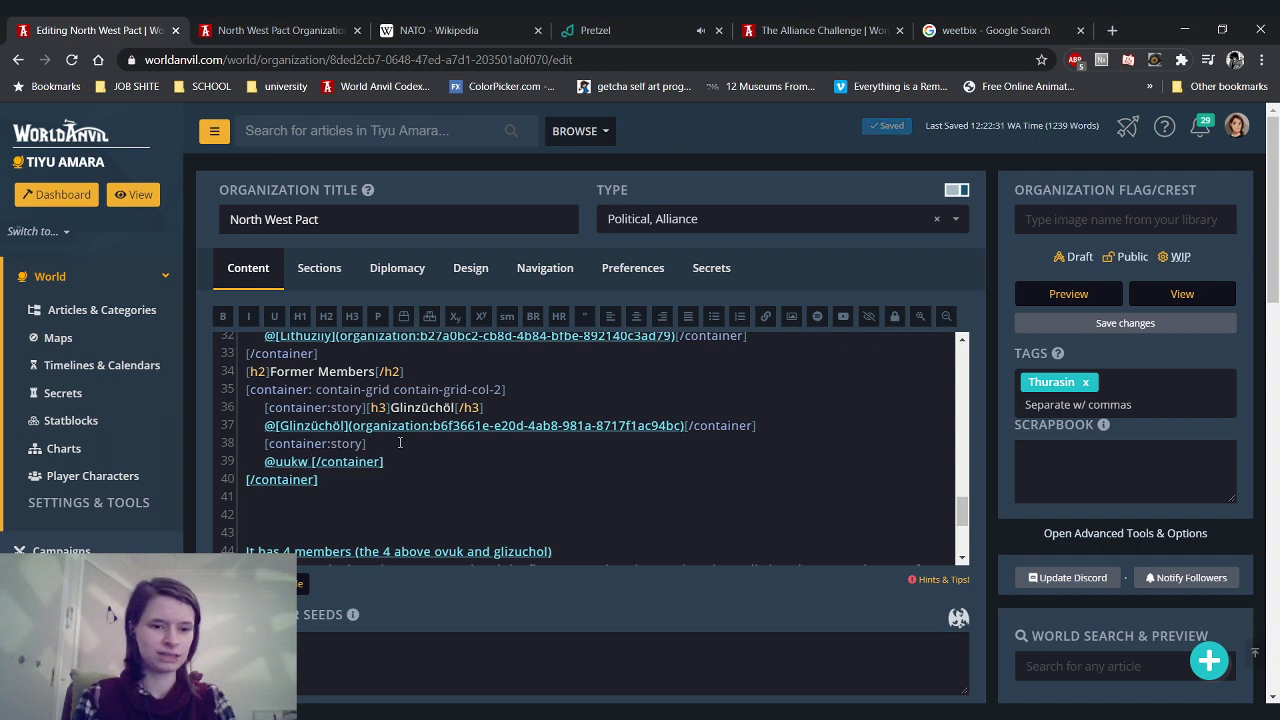
key(BackSpace)
text(a)
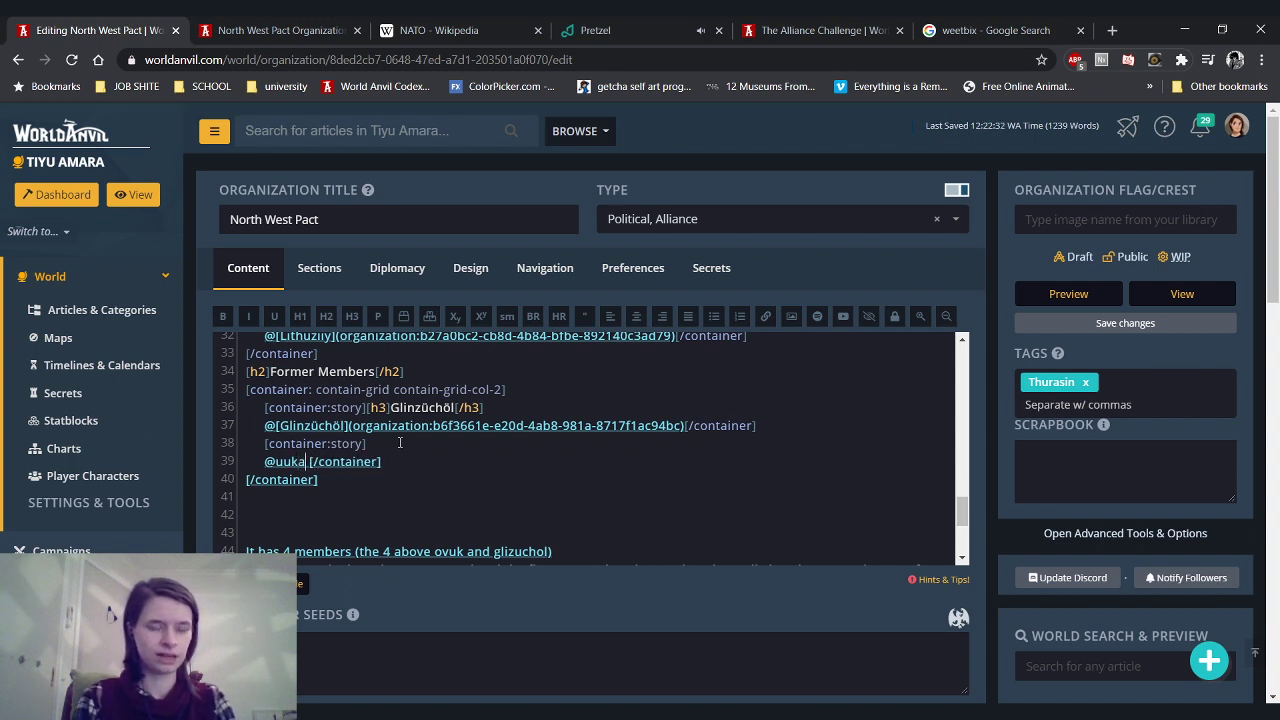
click(345, 480)
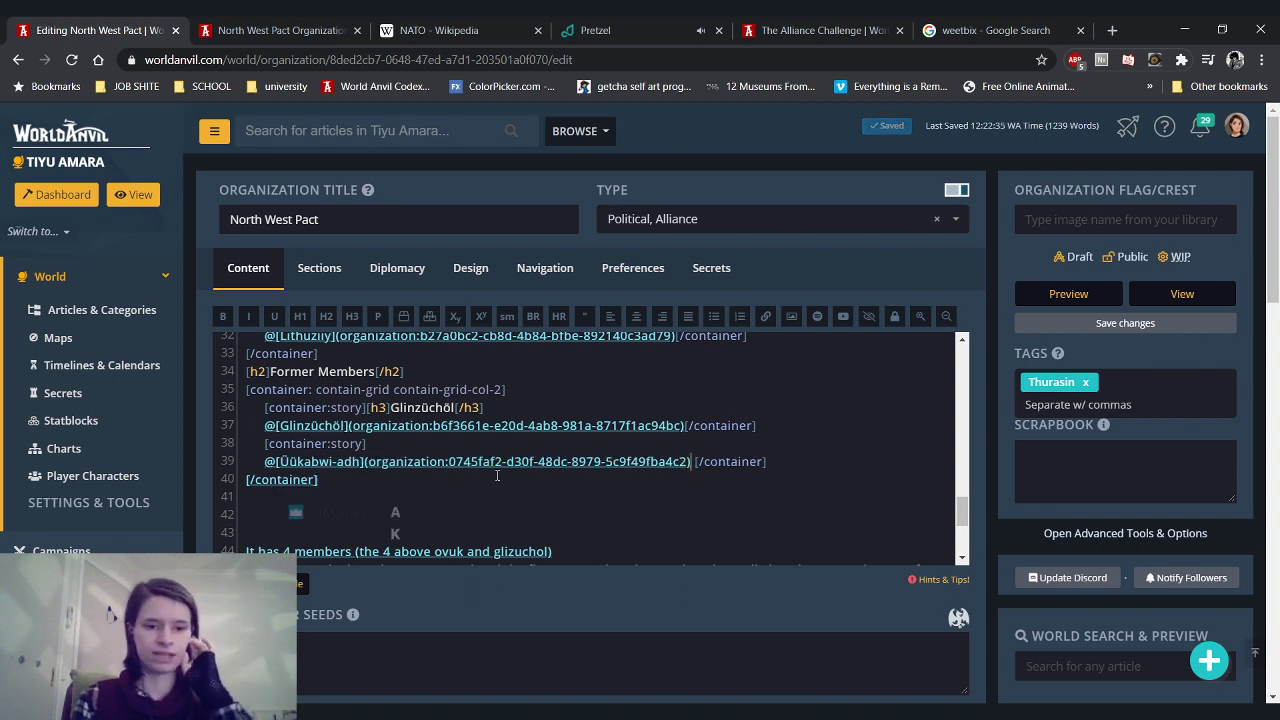
key(Delete)
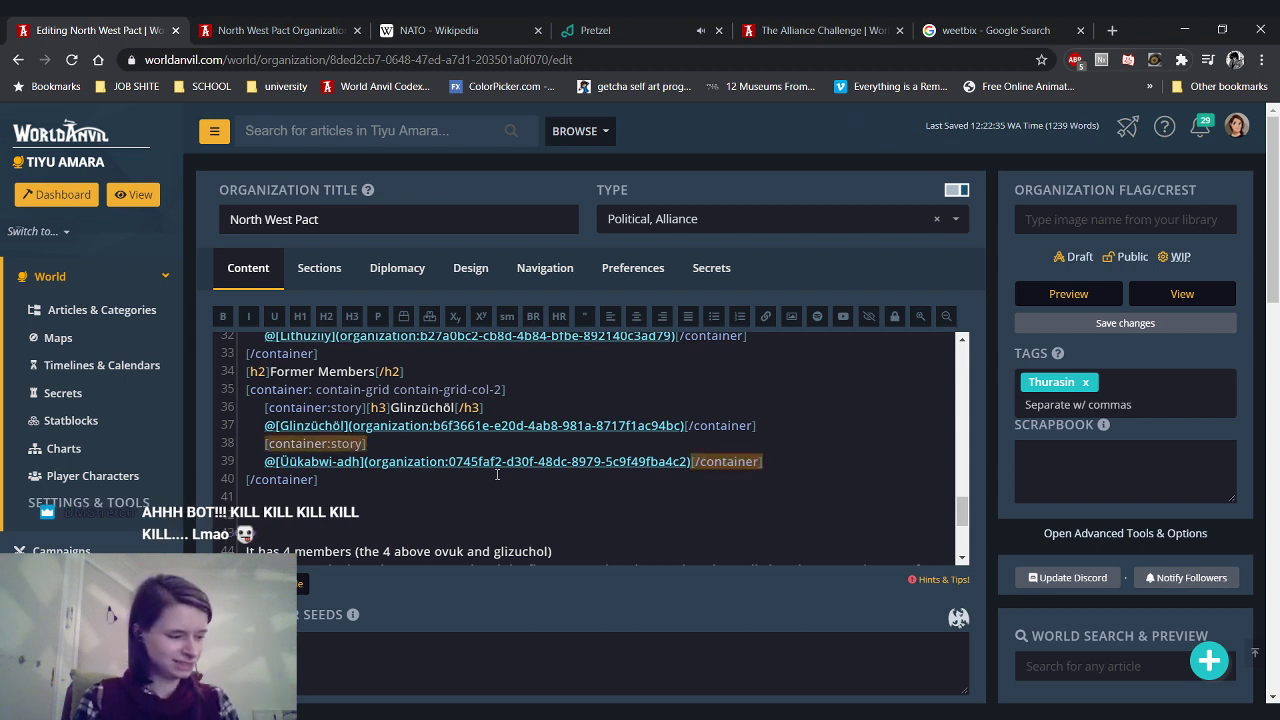
Add an h3 heading reading Üükabwi-adh above its organization link, using the name copied from the link
click(395, 443)
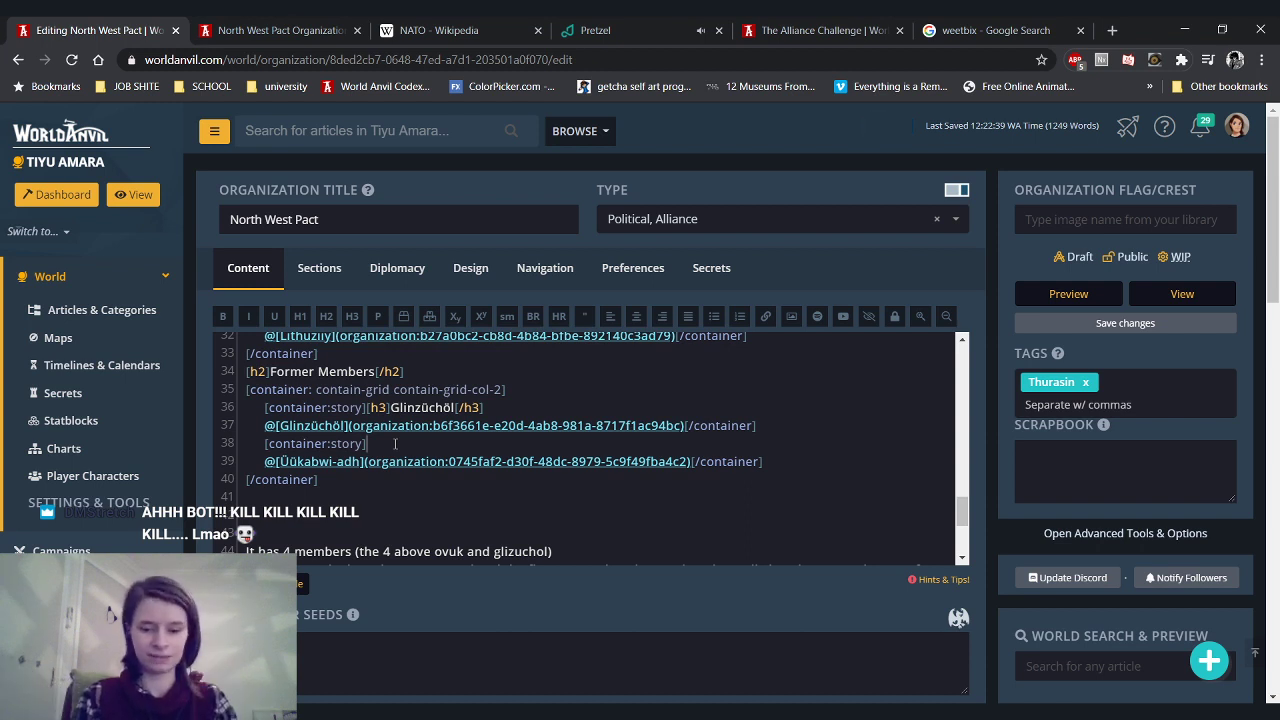
text([h3])
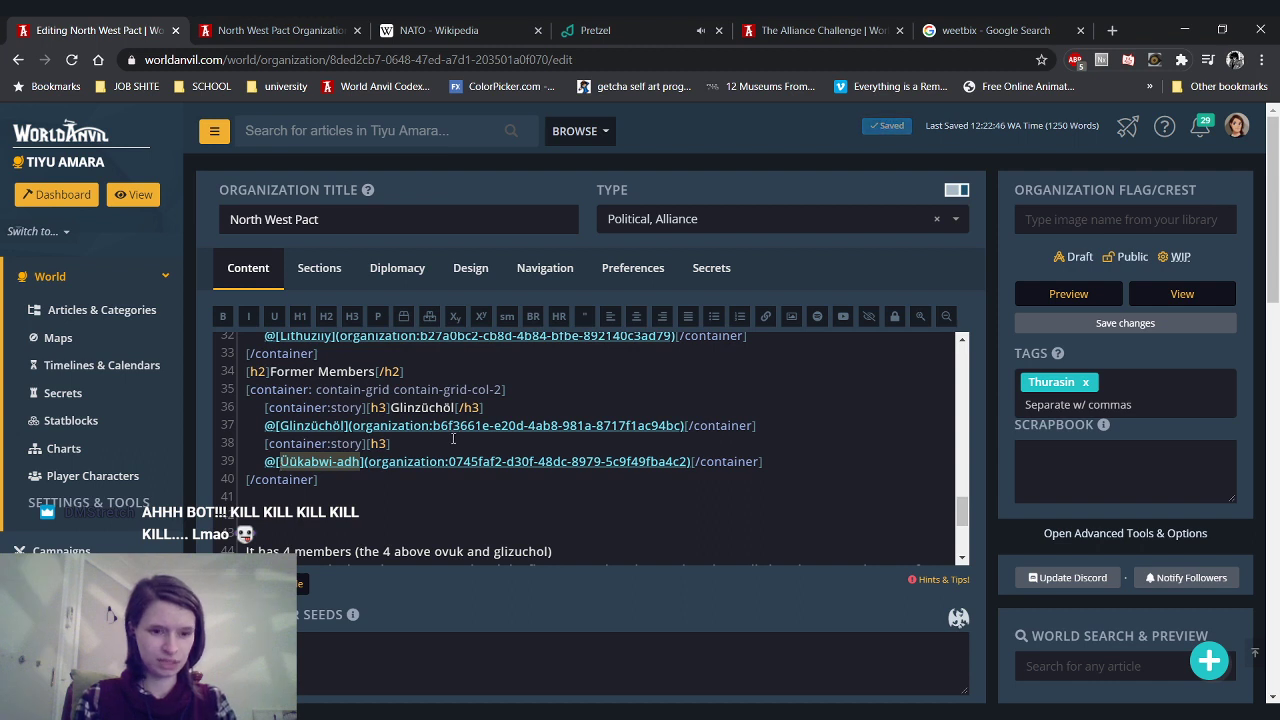
click(453, 443)
text(Üükabwi-adh)
text([/h3])
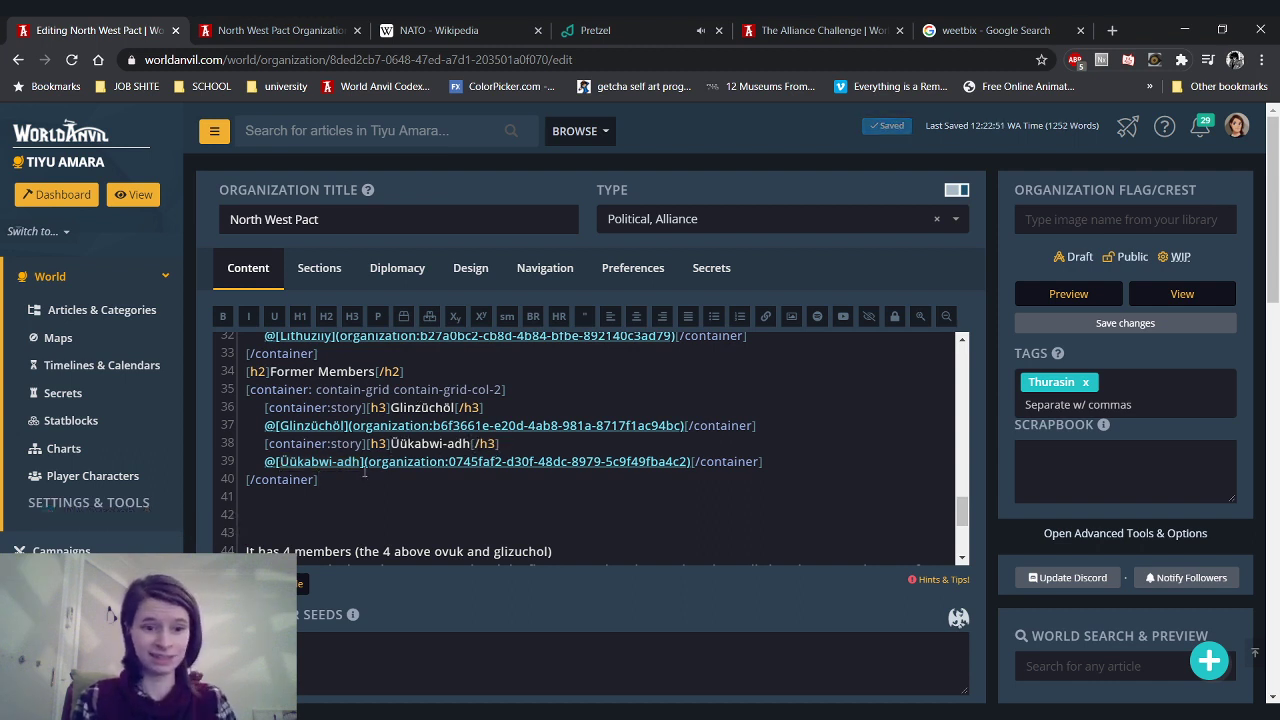
Reload the article preview and check the Structure and Former Members grids
click(365, 476)
click(278, 30)
click(71, 60)
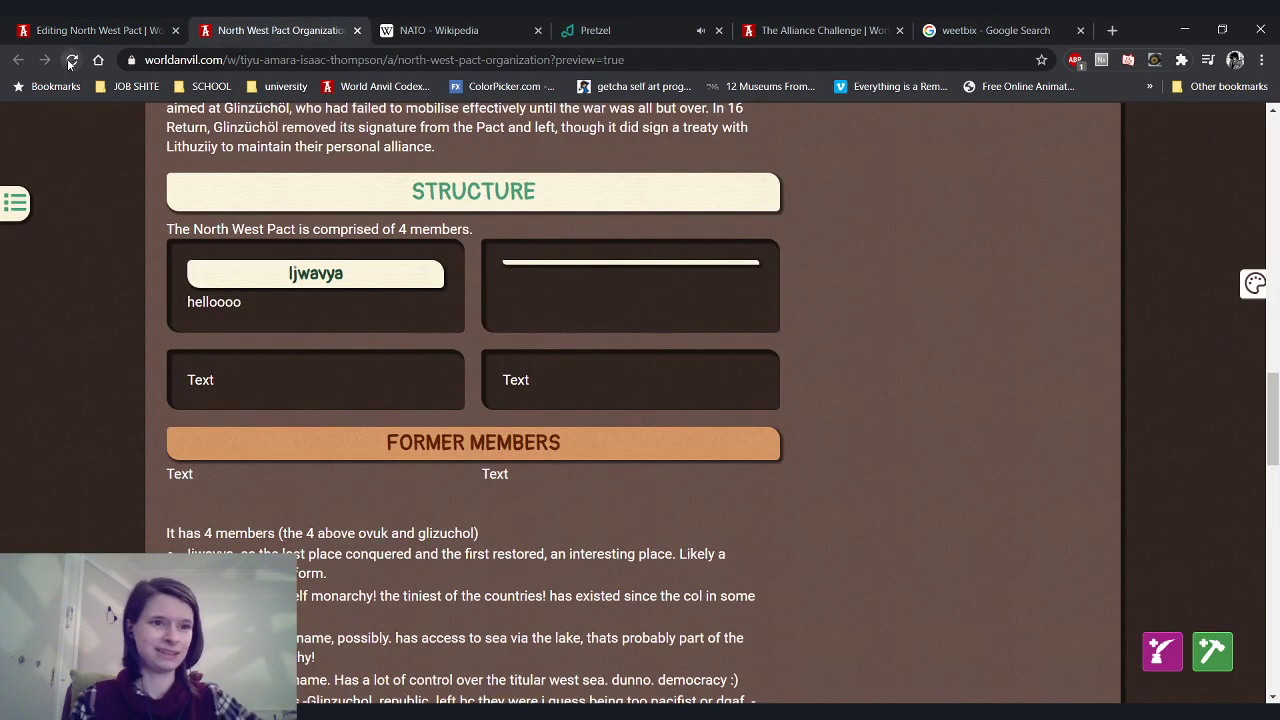
scroll(213, 308, down, 15)
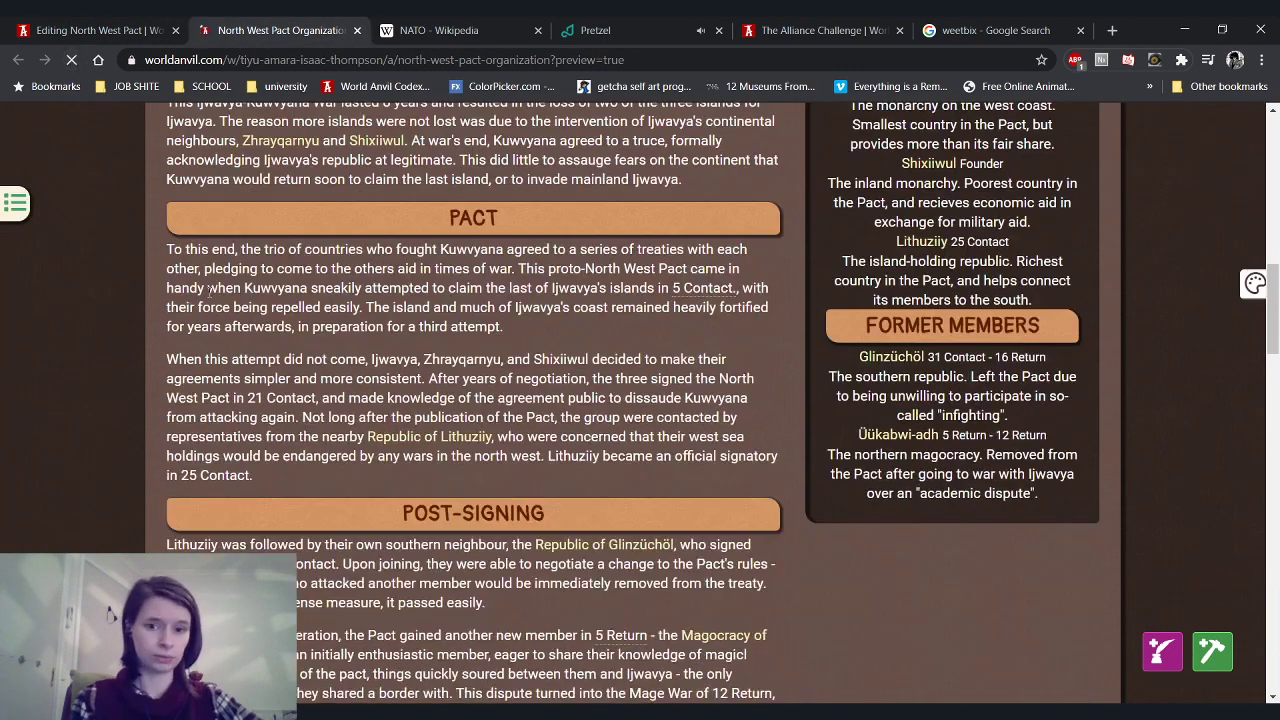
scroll(279, 347, up, 1)
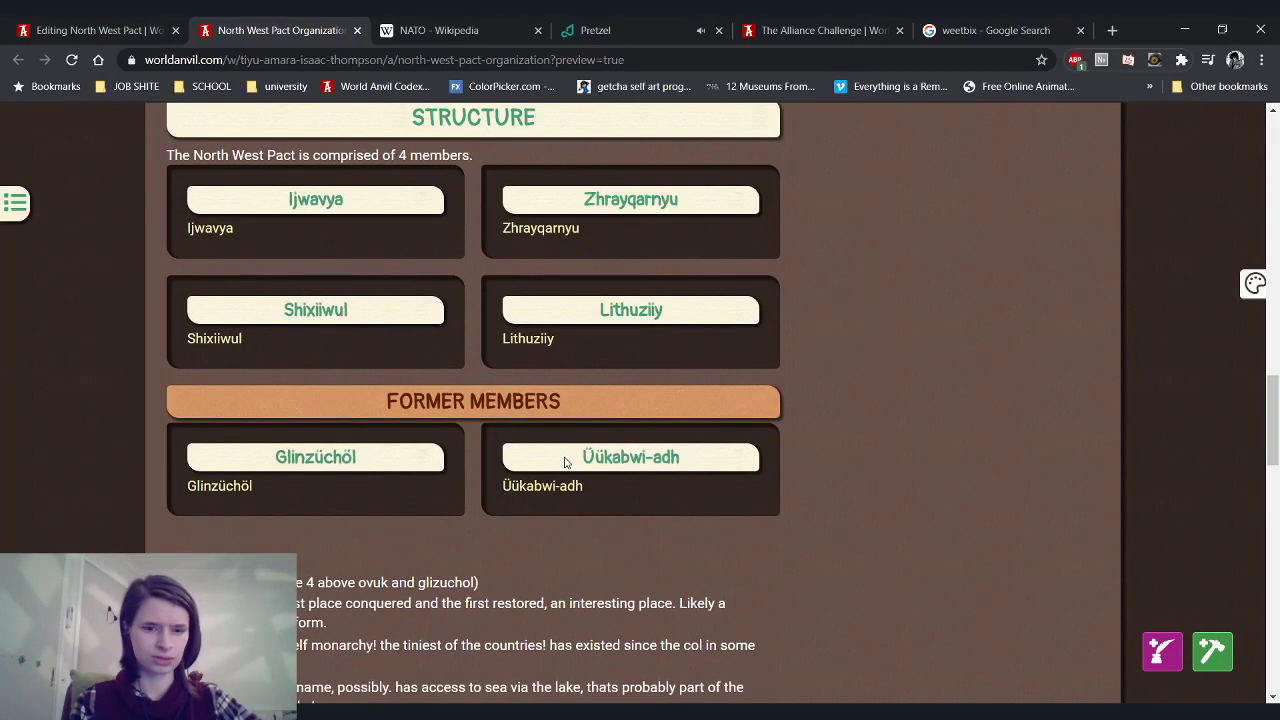
scroll(540, 412, up, 3)
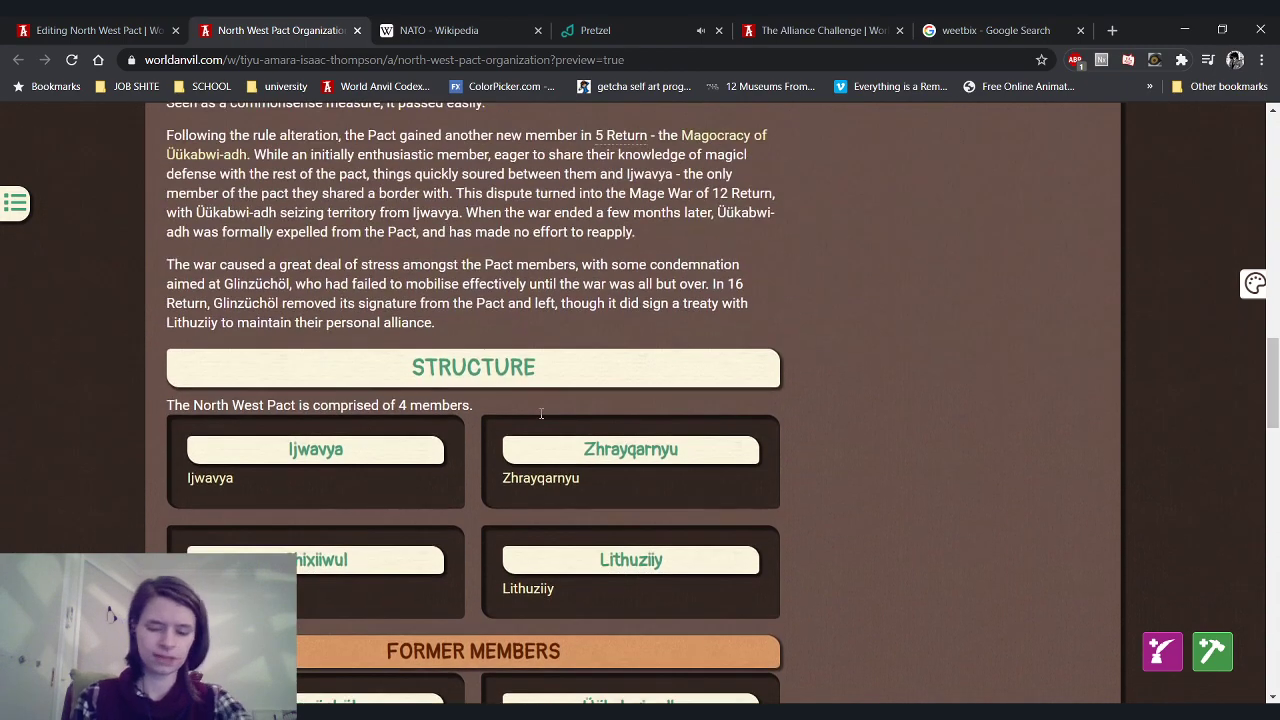
Inspect the Former Members heading in the preview with the browser's developer tools
key(ctrl+shift+i)
scroll(505, 355, down, 1)
click(1013, 113)
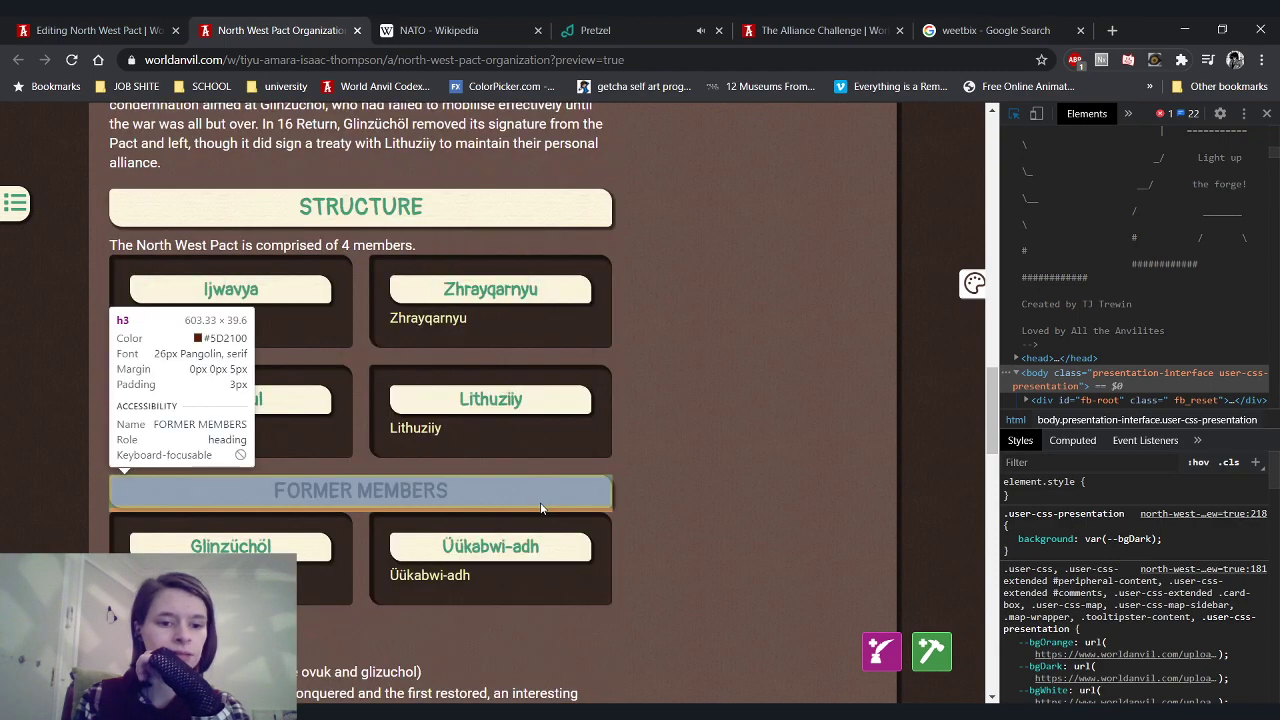
click(540, 509)
In the article editor, change the Glinzüchöl heading to h4 and insert a blank line below the Former Members heading
click(110, 22)
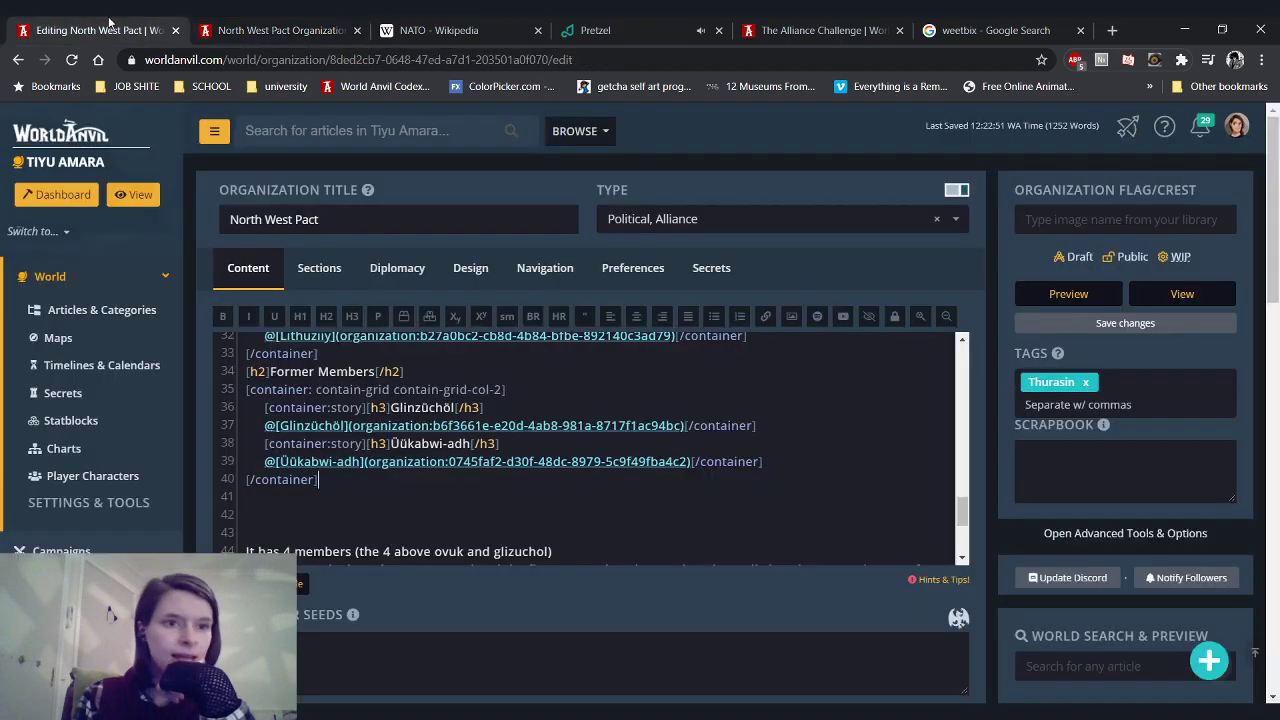
click(387, 408)
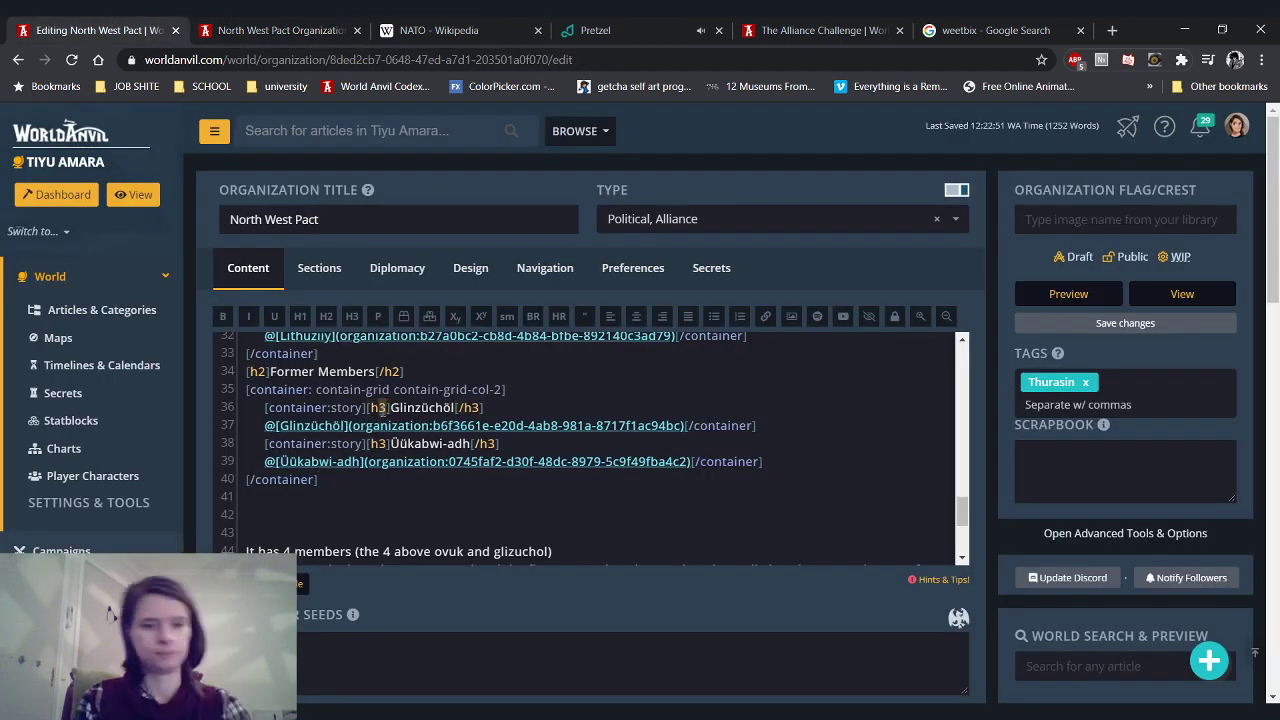
key(BackSpace)
text(4)
click(421, 371)
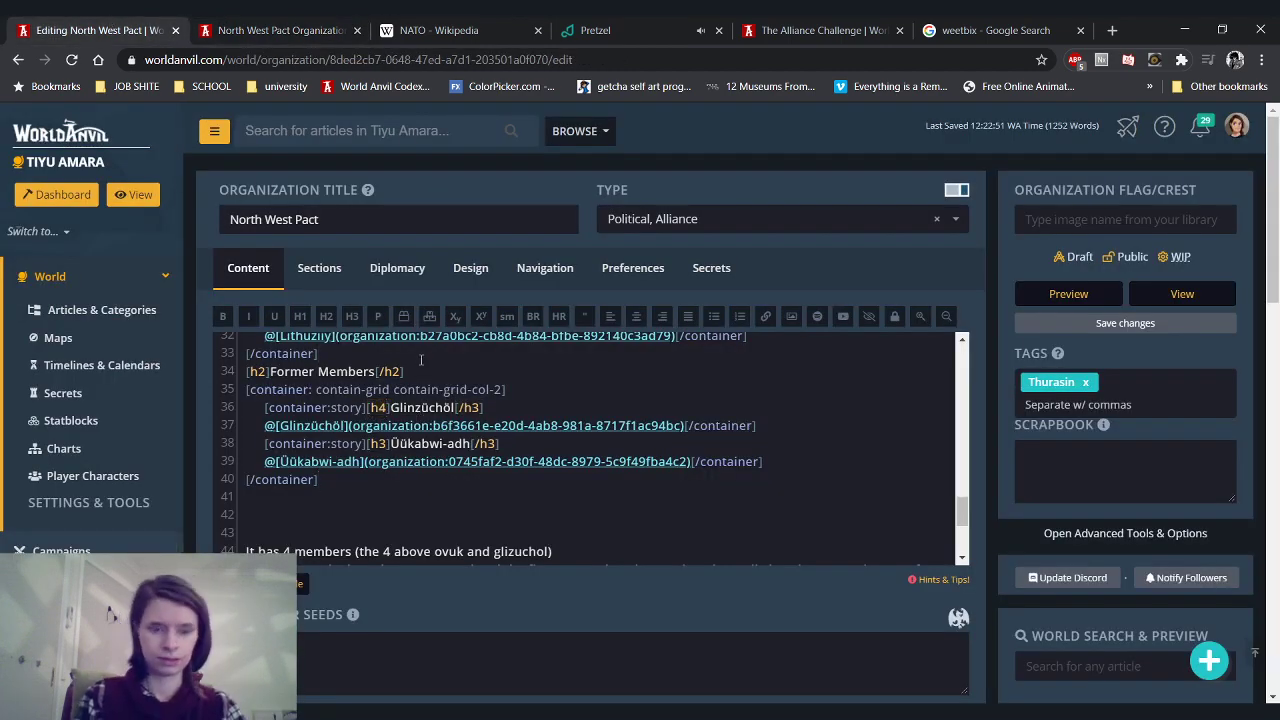
key(Return)
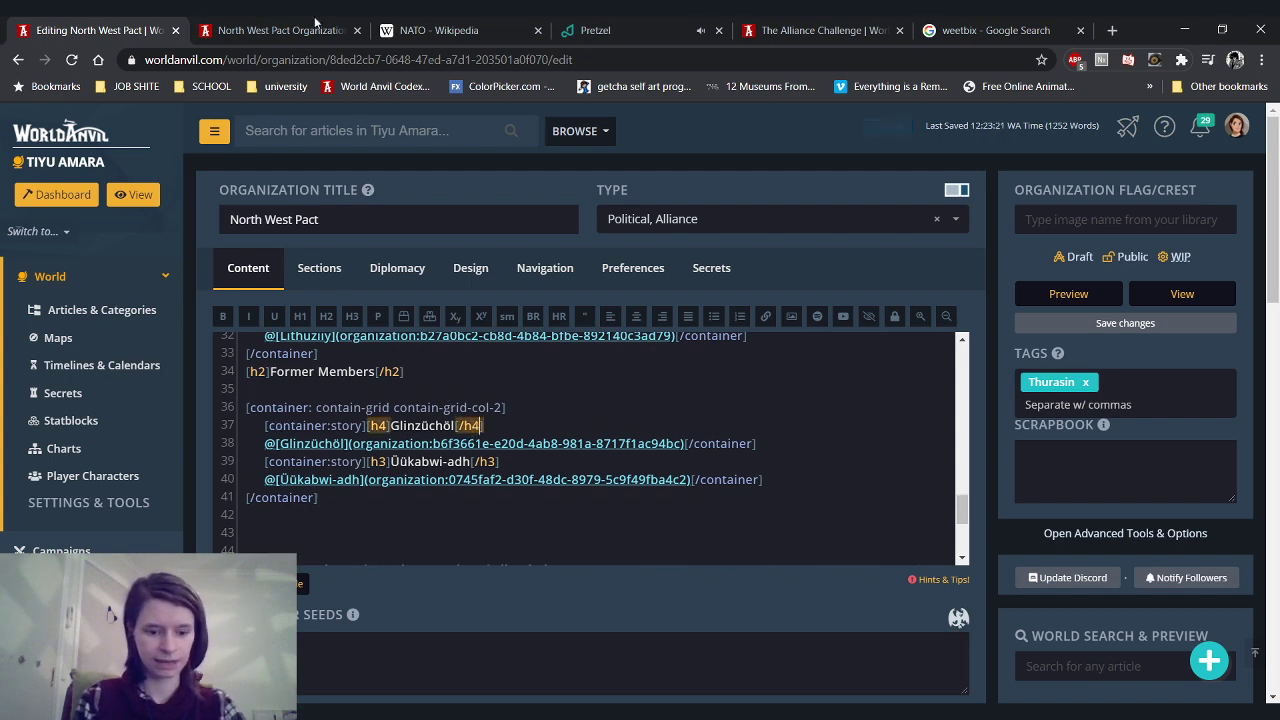
Reload the article preview, close the developer tools and compare the two Former Members card headings
click(270, 30)
click(73, 61)
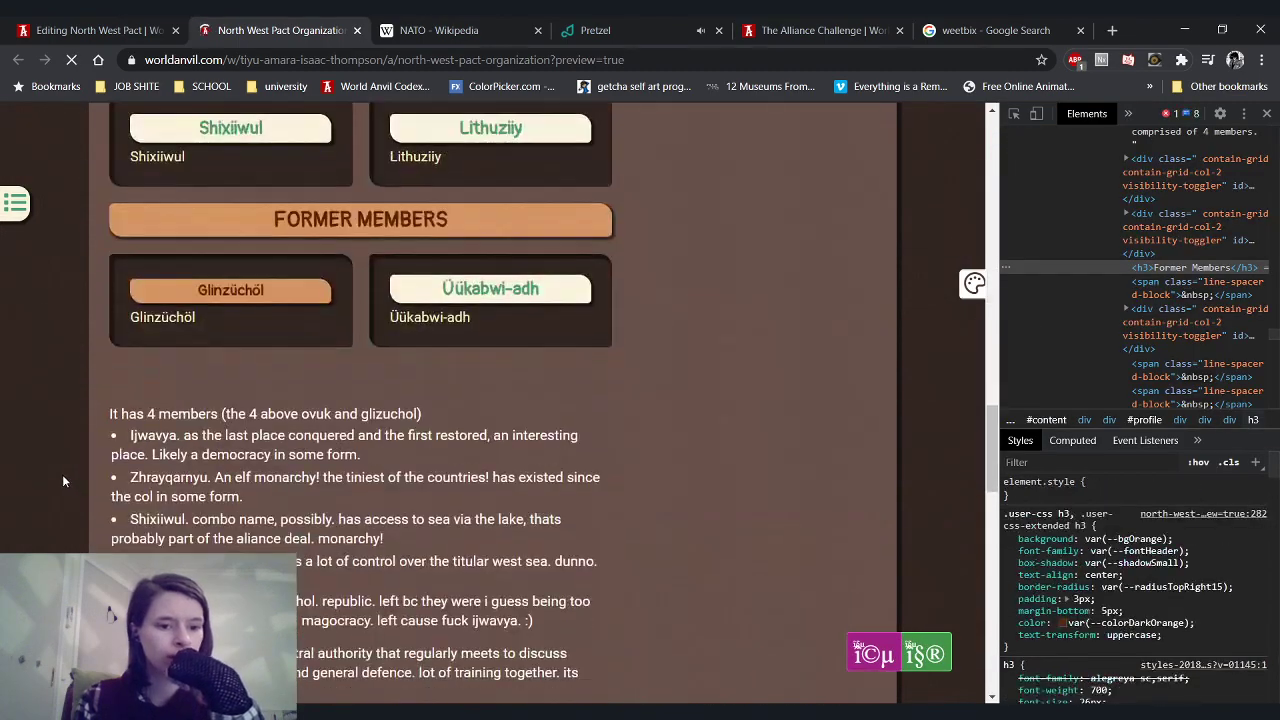
click(1267, 115)
scroll(440, 426, up, 3)
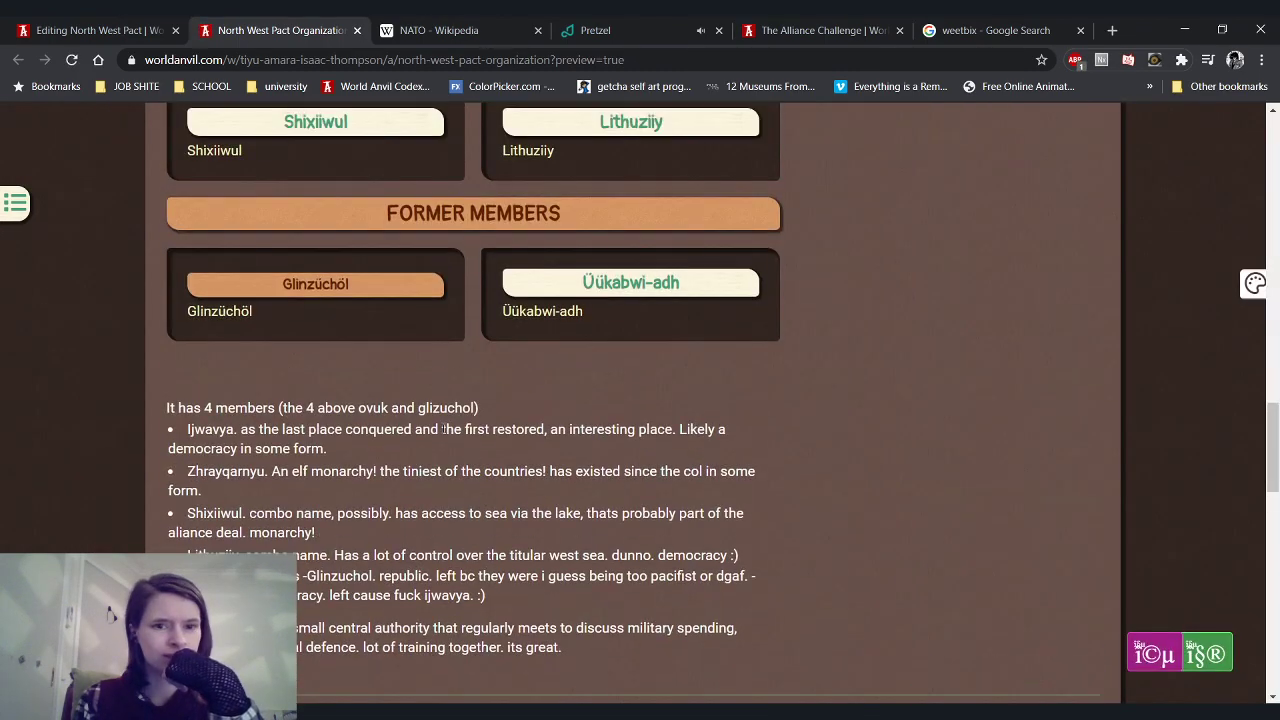
Set the Glinzüchöl heading's opening and closing tags back to h3 in the article editor and save the article
click(140, 30)
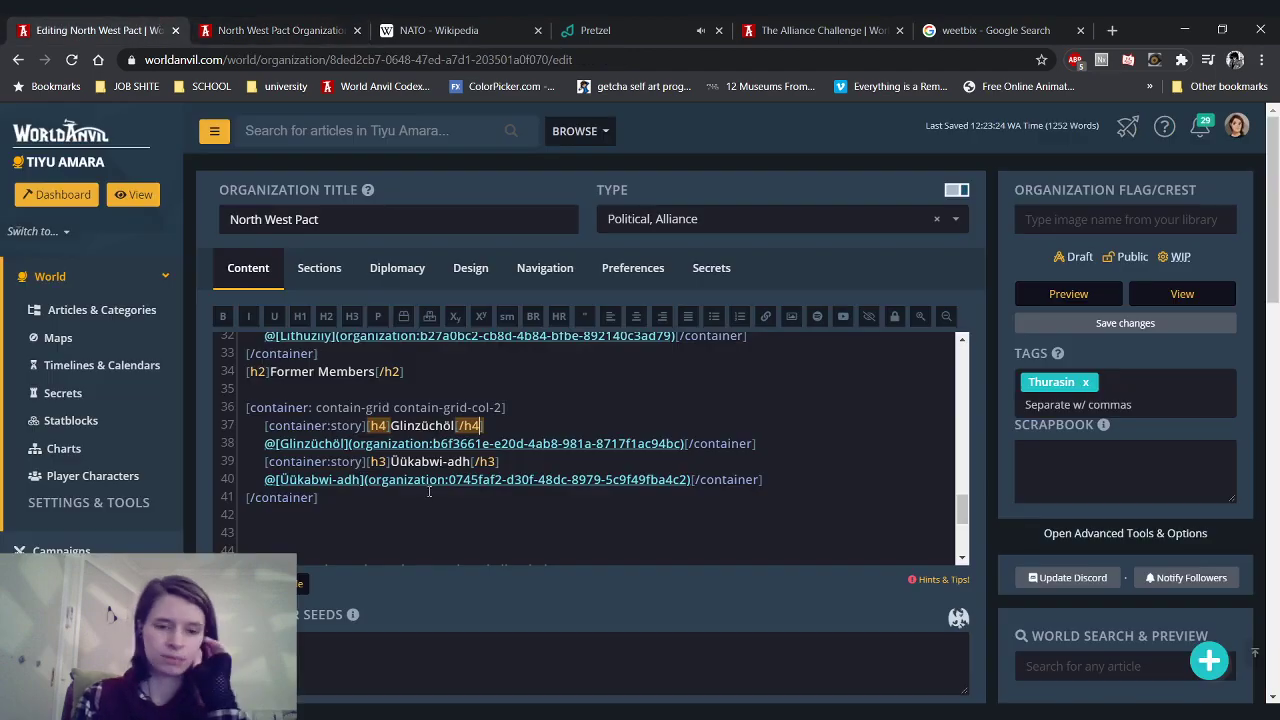
key(BackSpace)
text(3)
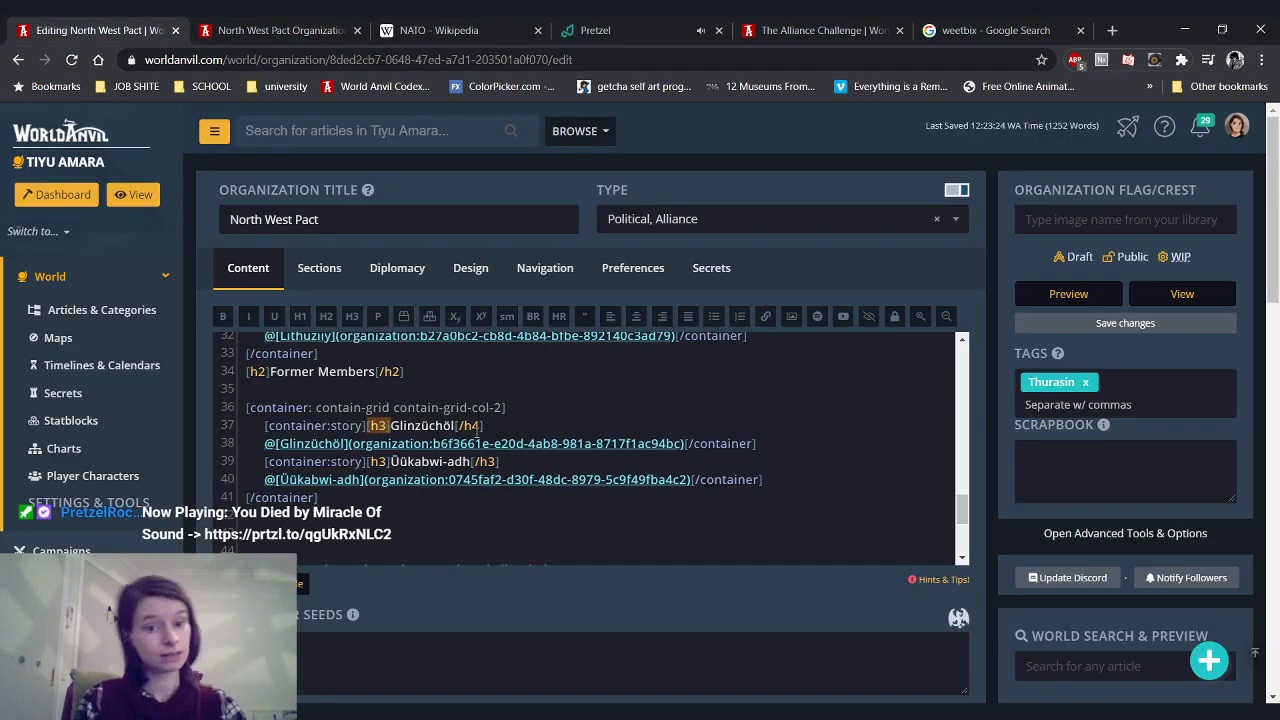
key(End)
key(Left)
key(BackSpace)
text(3)
key(ctrl+s)
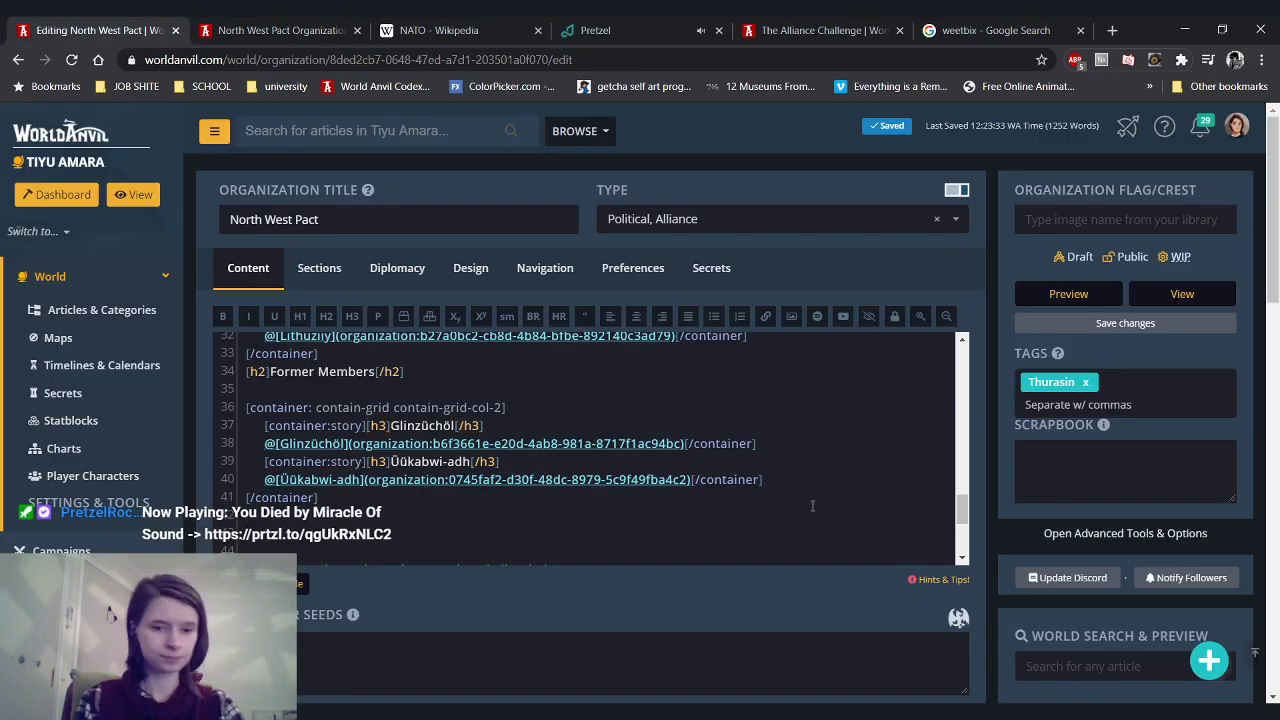
Look over the member notes below the grids and review the Structure section in the article preview
scroll(627, 467, down, 3)
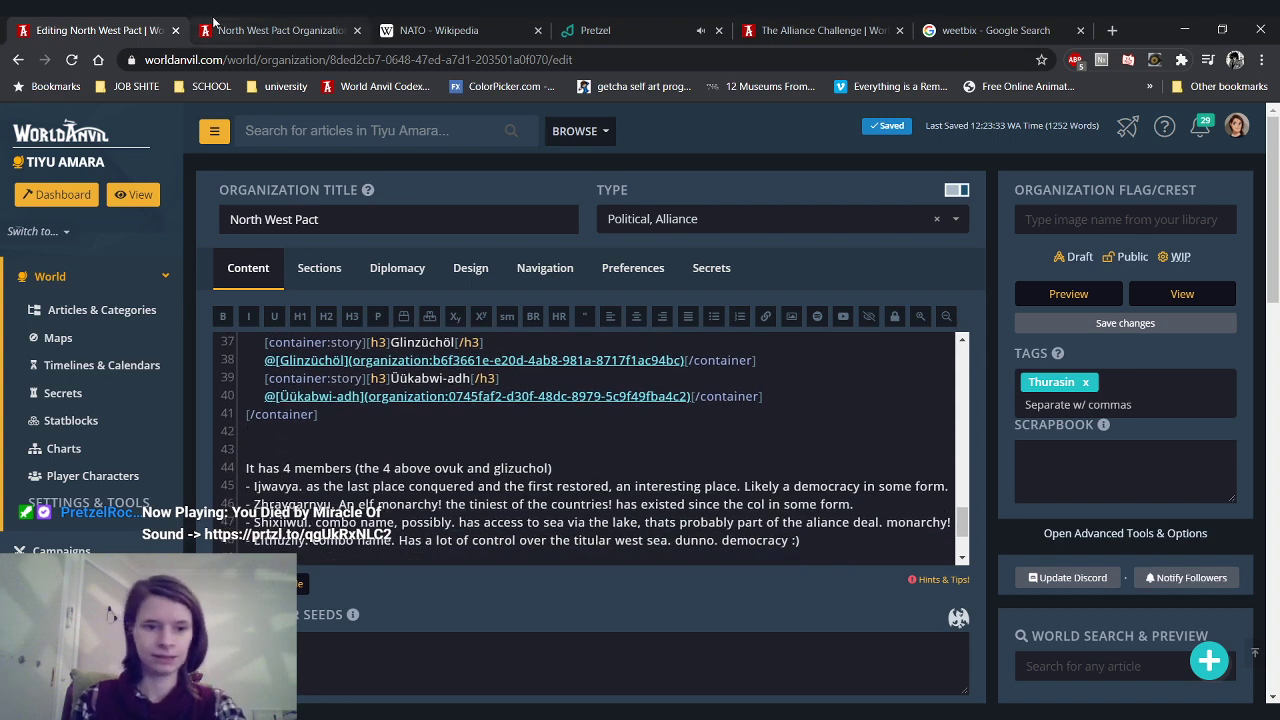
click(280, 30)
scroll(295, 216, up, 1)
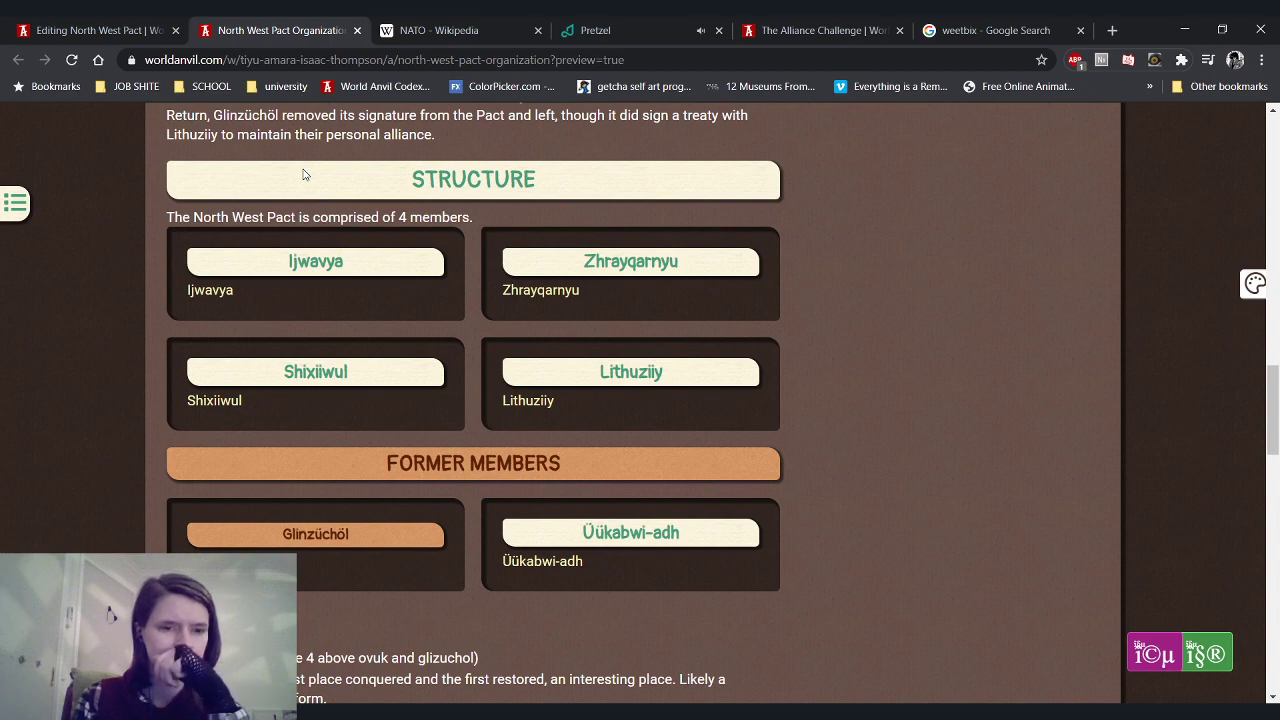
Read the Members guidance and the brief on the Alliance Challenge page
click(866, 24)
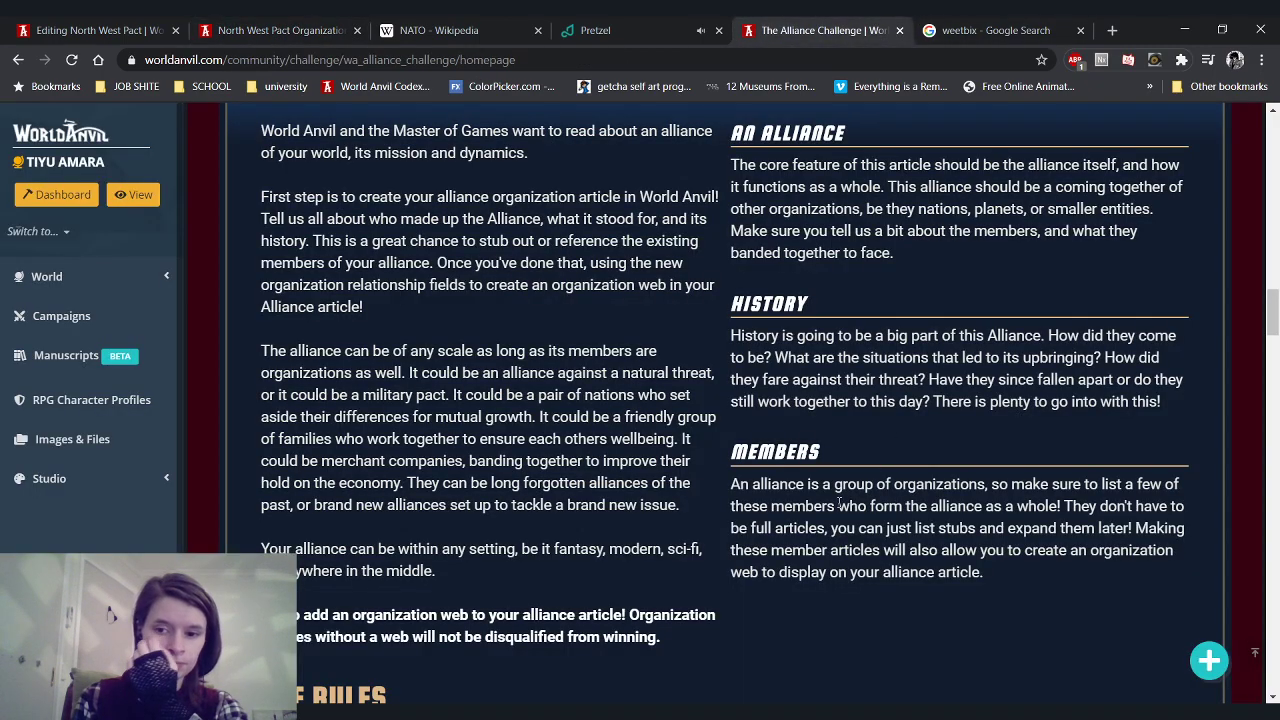
drag(838, 503, 985, 573)
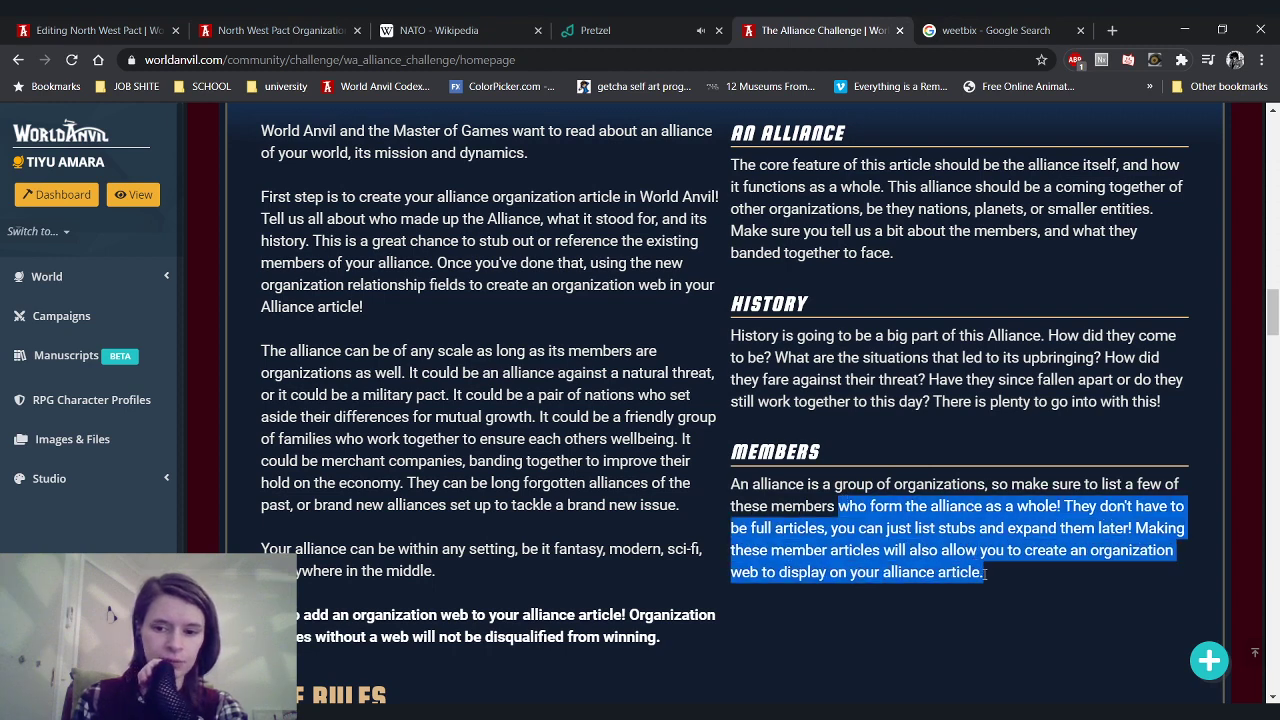
click(970, 593)
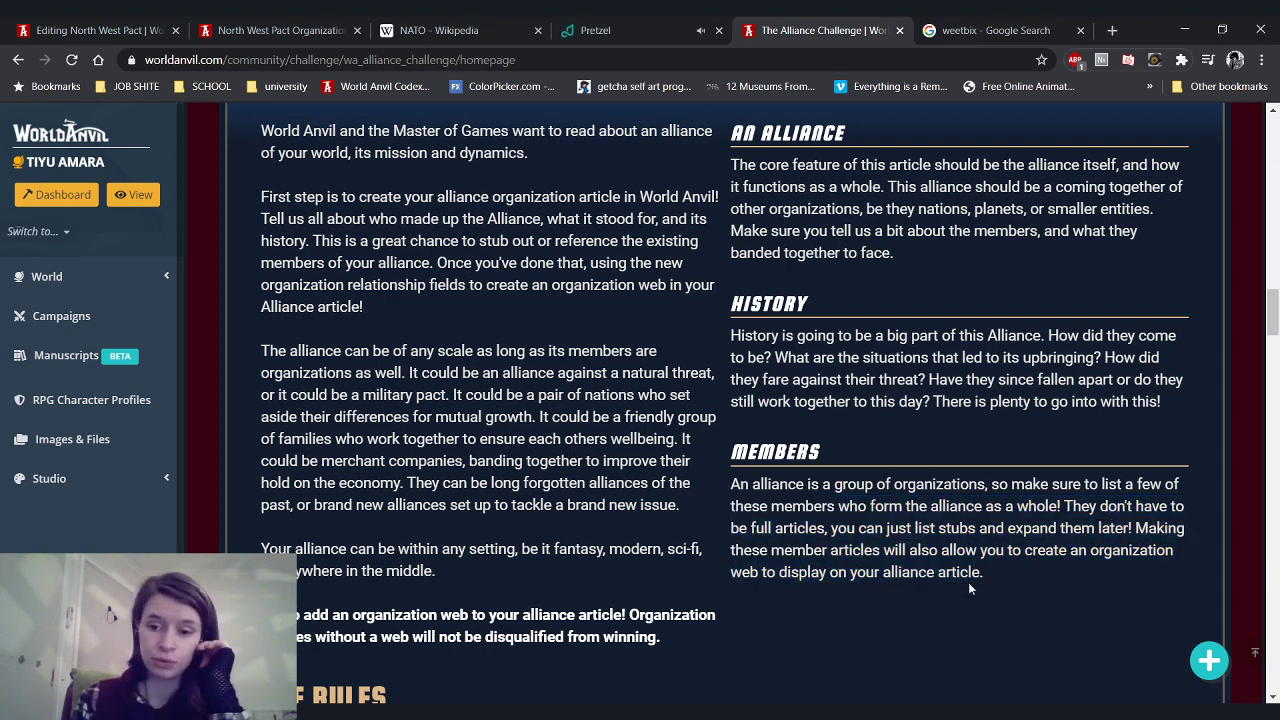
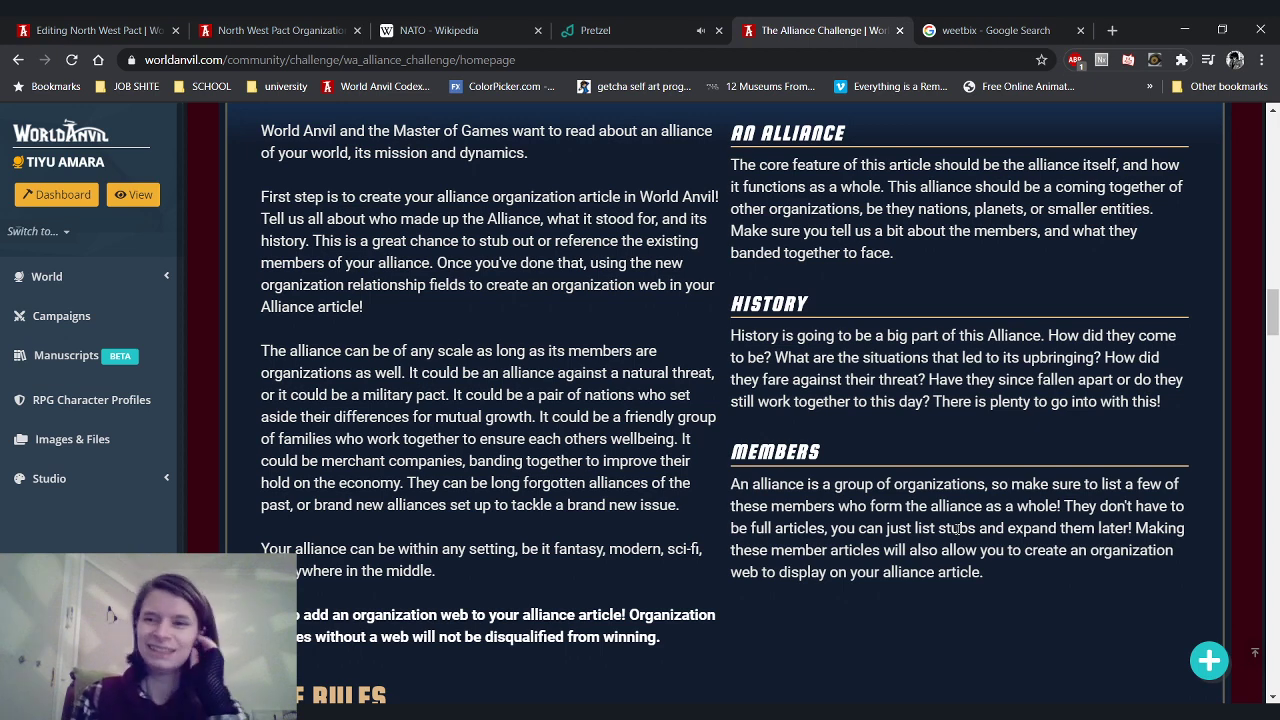
scroll(957, 528, up, 1)
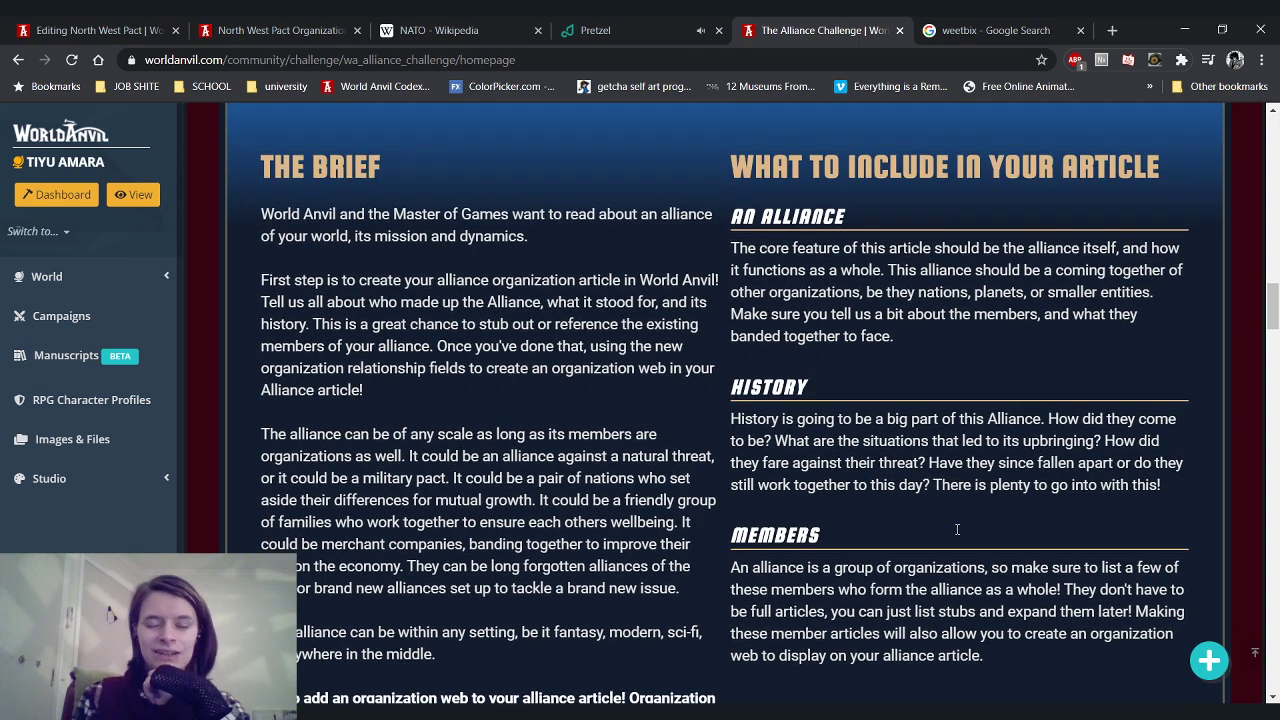
Reread the Members guidance on the challenge page and check the Structure section's opening sentence in the article preview
scroll(956, 528, down, 2)
drag(771, 422, 1009, 516)
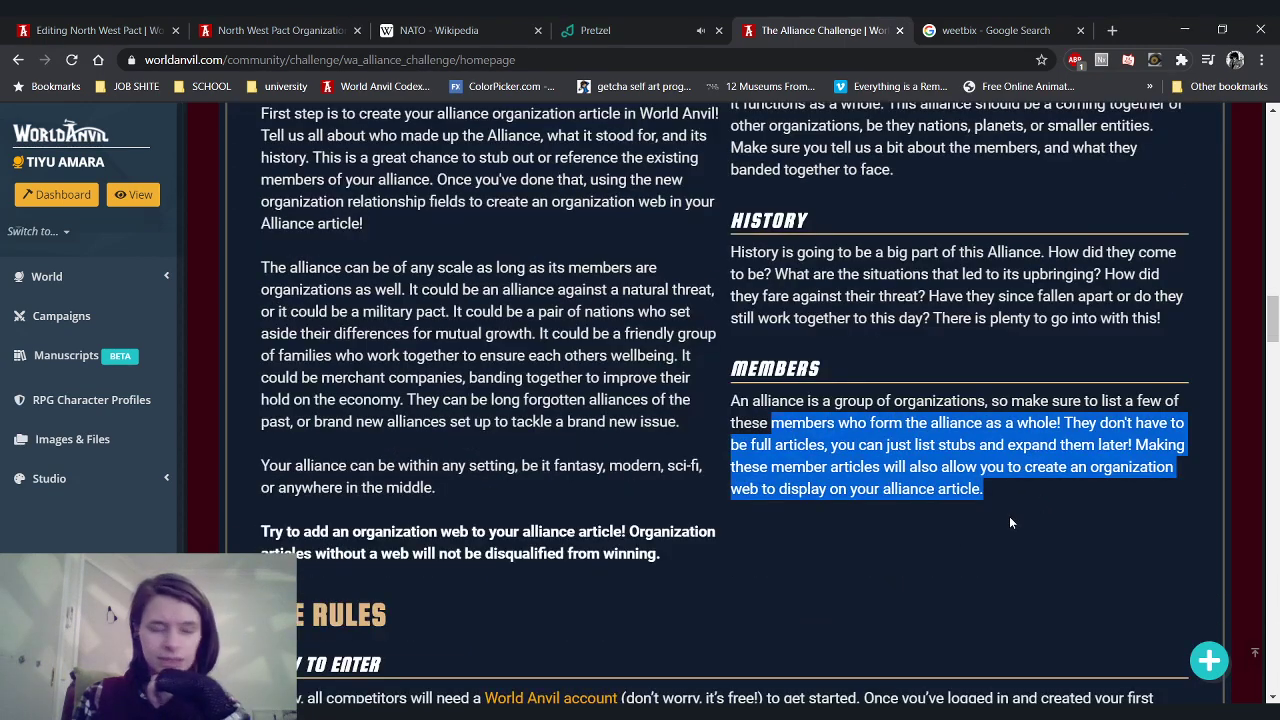
click(85, 30)
click(218, 28)
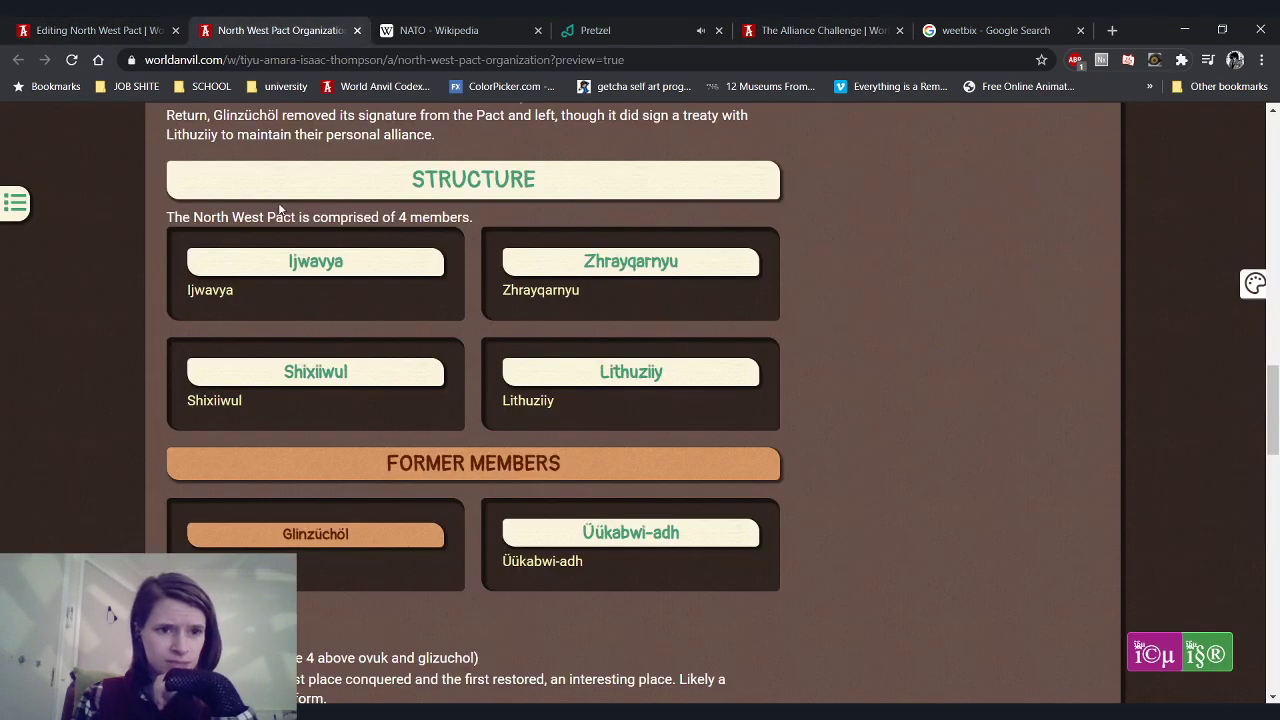
scroll(240, 363, up, 2)
drag(158, 383, 513, 384)
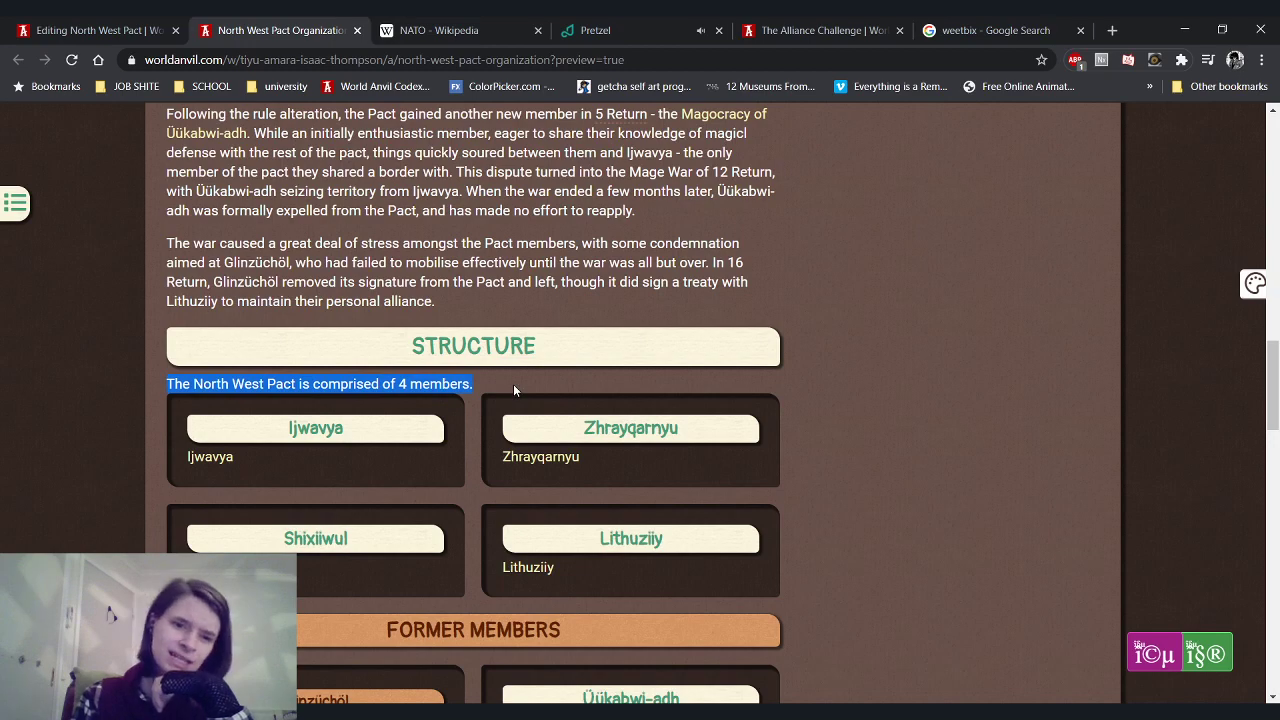
Replace the sentence "The North West Pact is comprised of 4 members." under Structure with the h2 heading "Current Members" in the article editor
click(134, 24)
scroll(374, 438, up, 3)
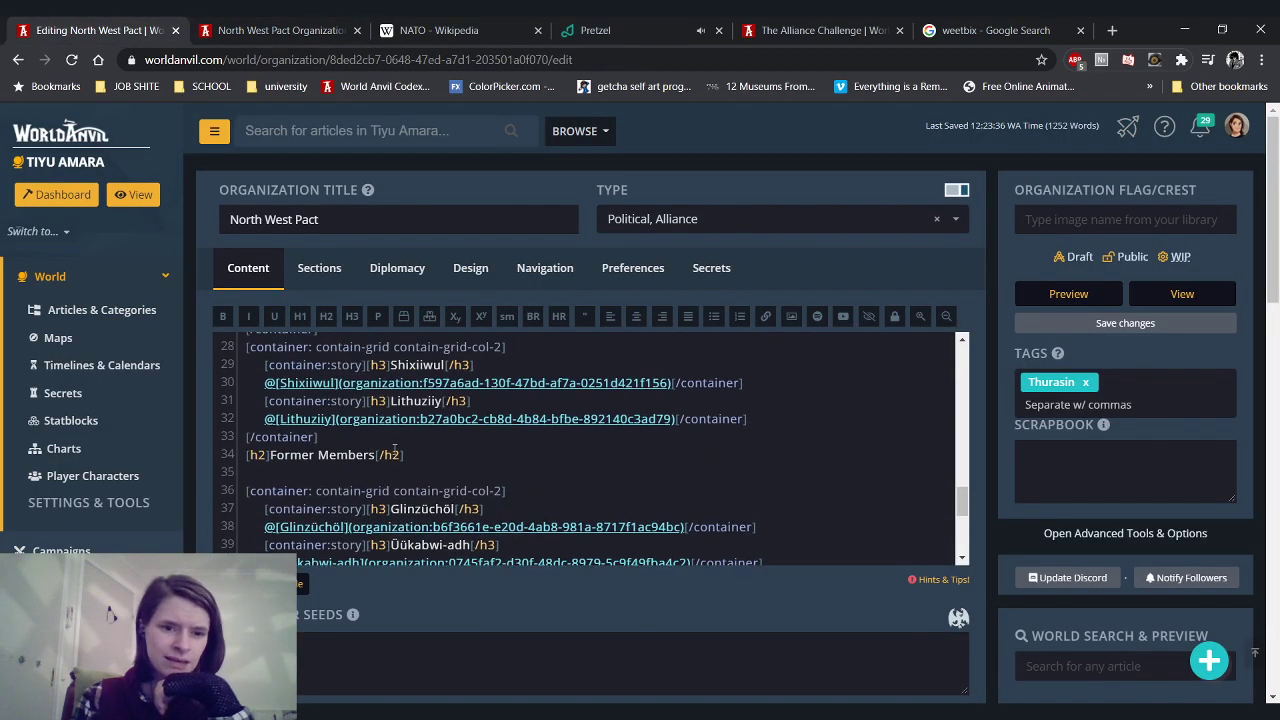
scroll(394, 450, up, 3)
drag(544, 388, 216, 393)
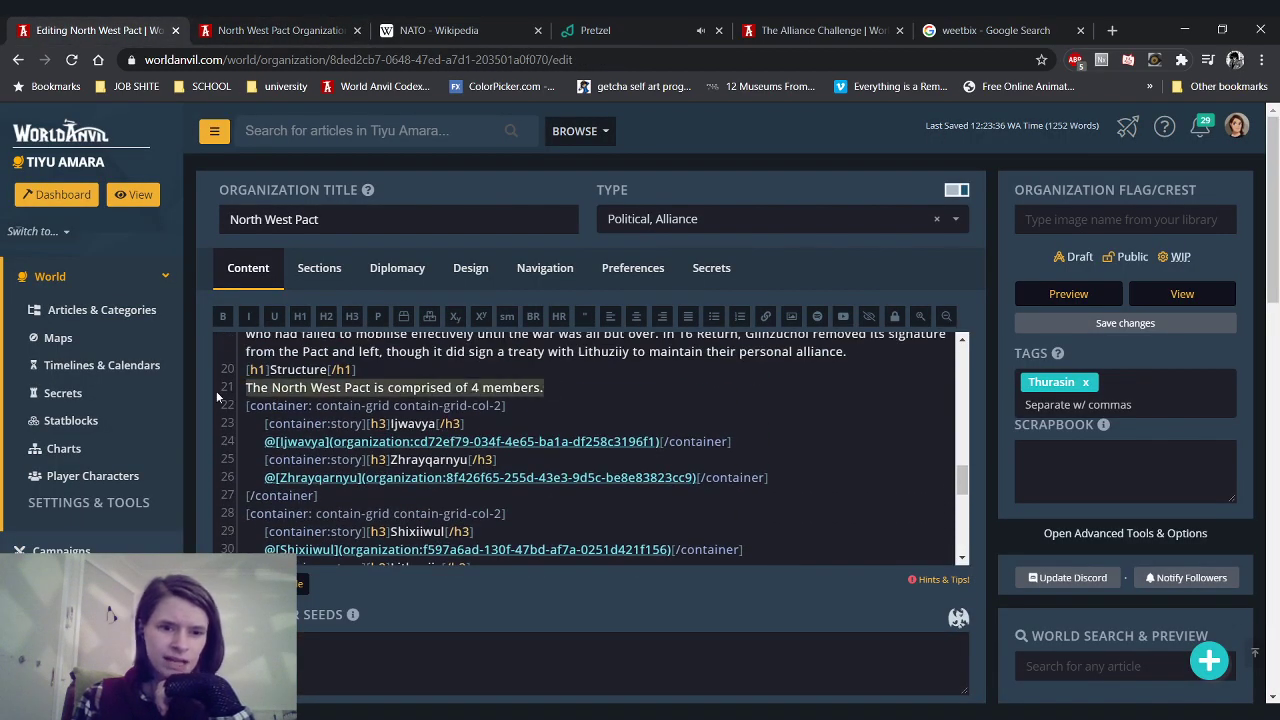
text([h2]Cu)
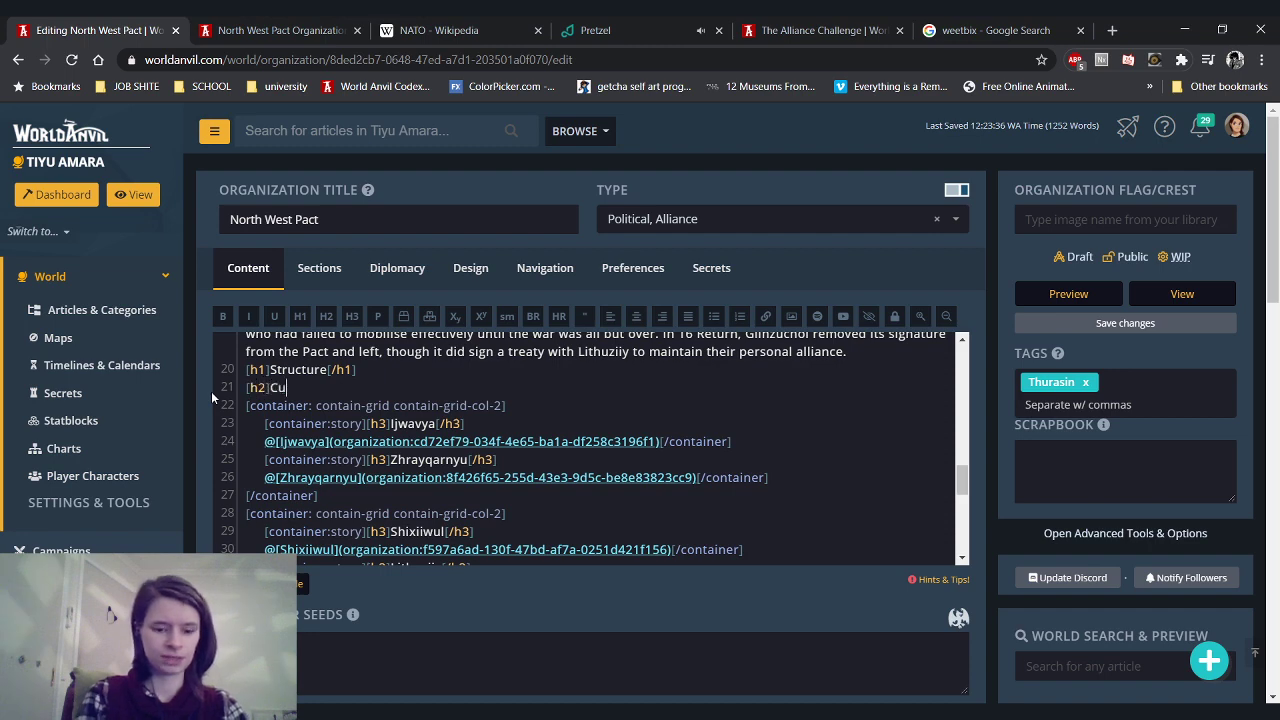
text(rrent Membersp)
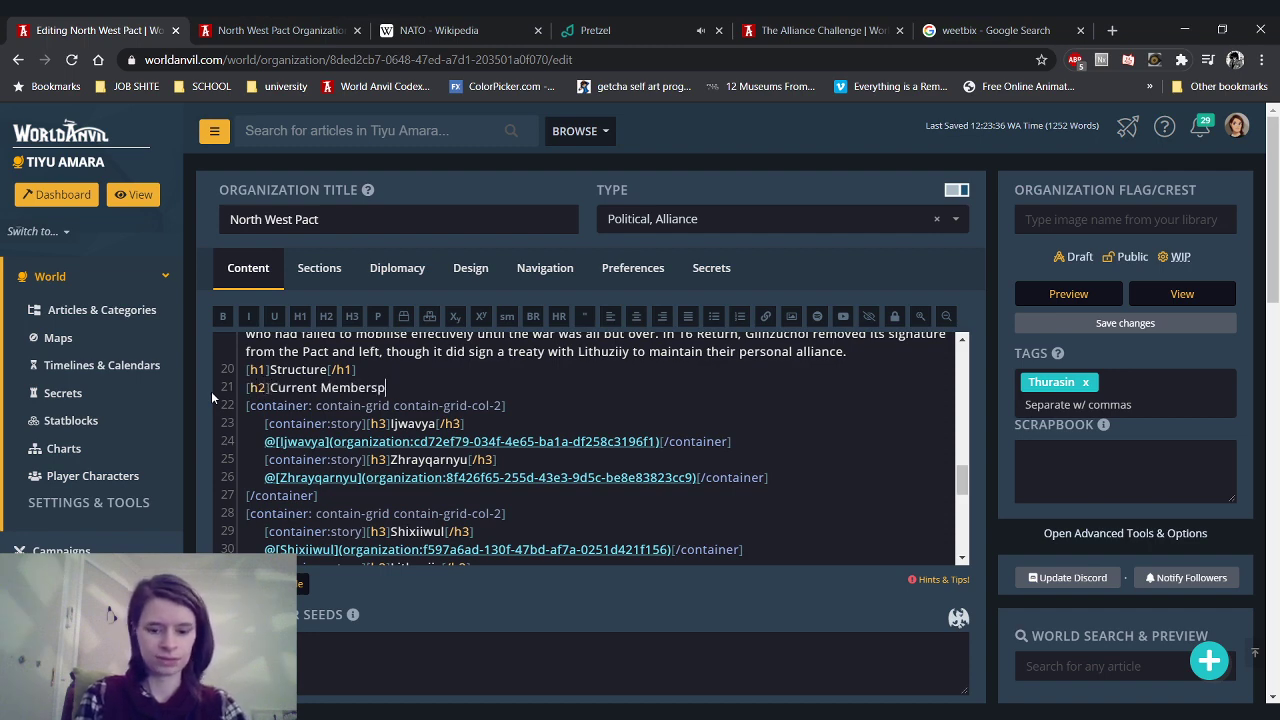
key(BackSpace)
text(hip)
Reload the article preview, review its sidebar member descriptions and look over the member notes in the article editor
click(255, 28)
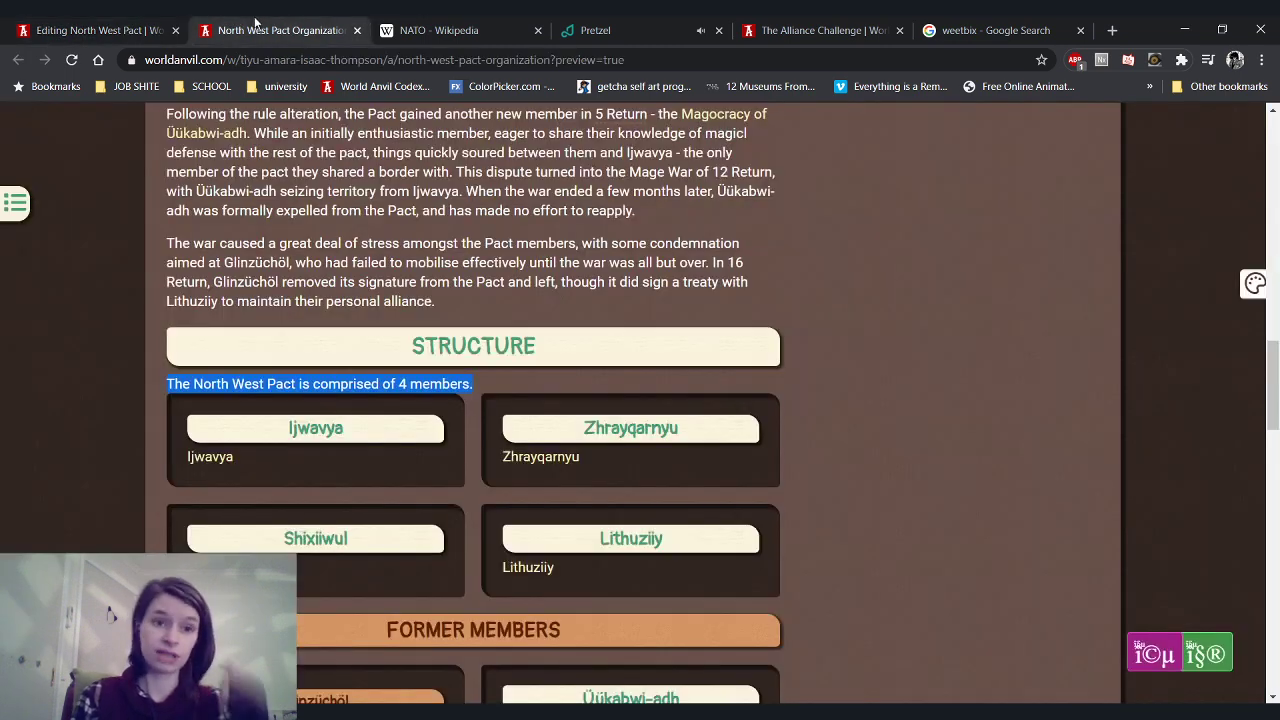
click(71, 59)
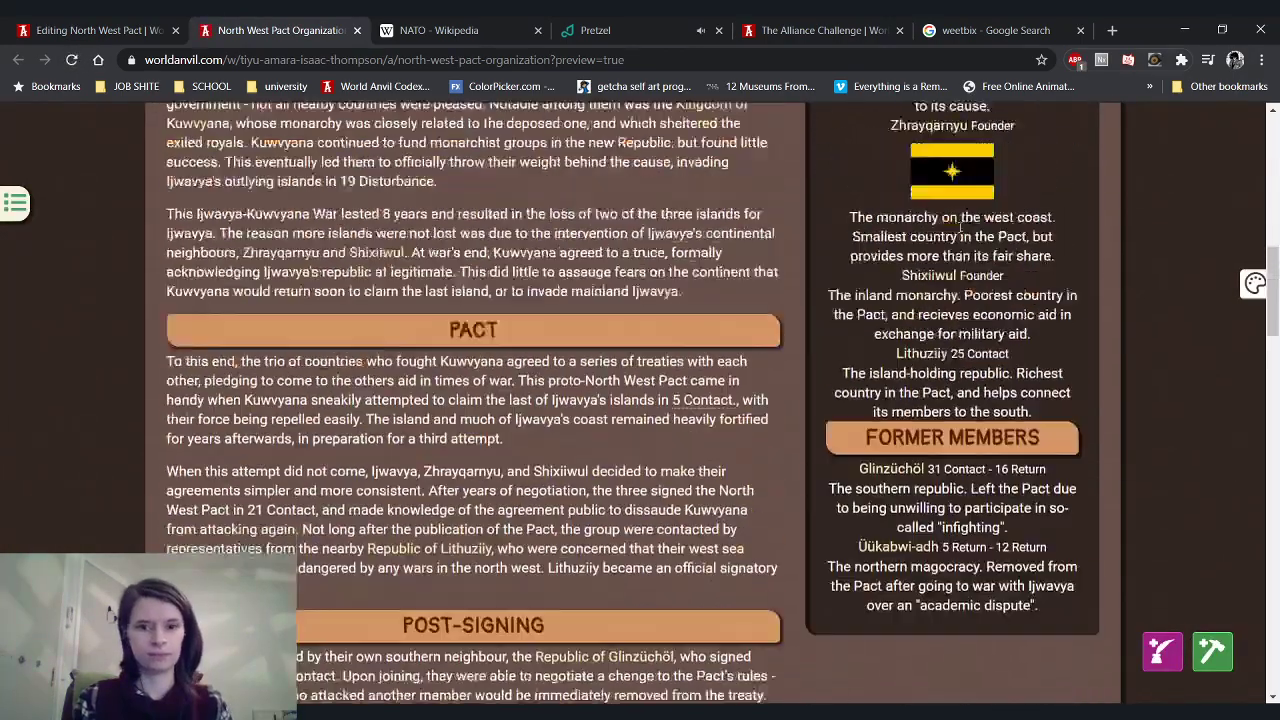
scroll(960, 228, up, 2)
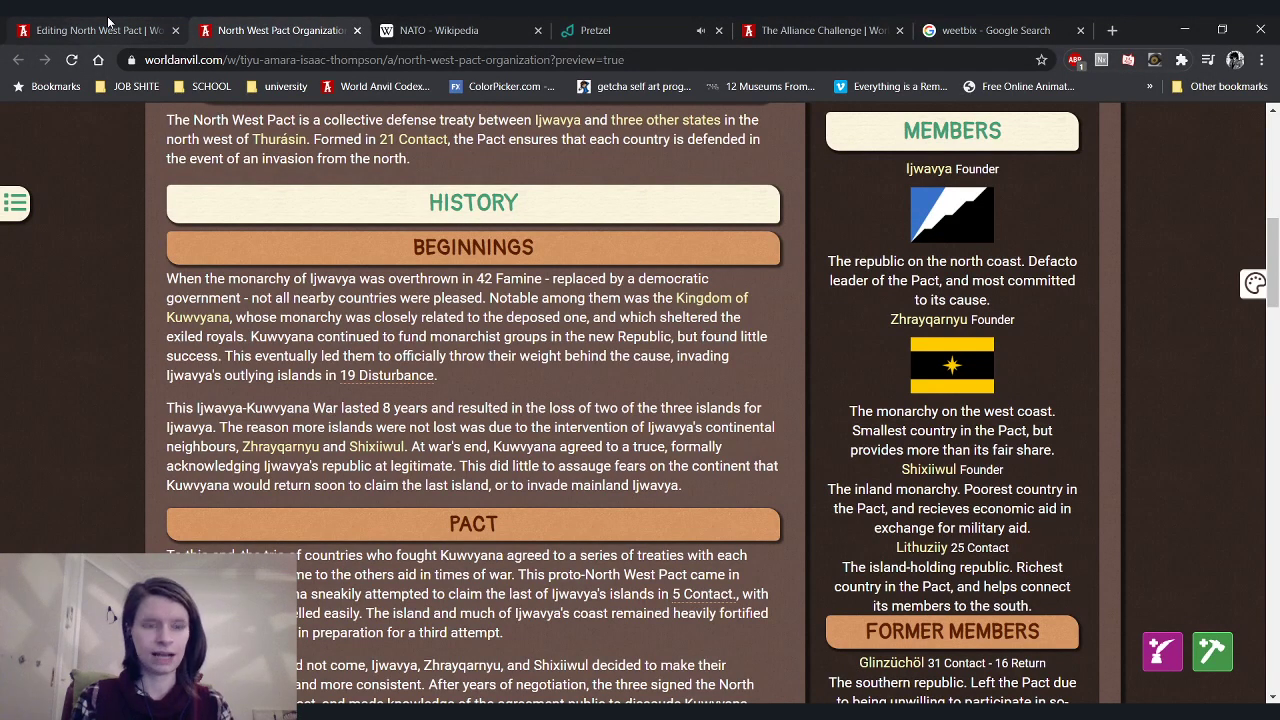
click(108, 22)
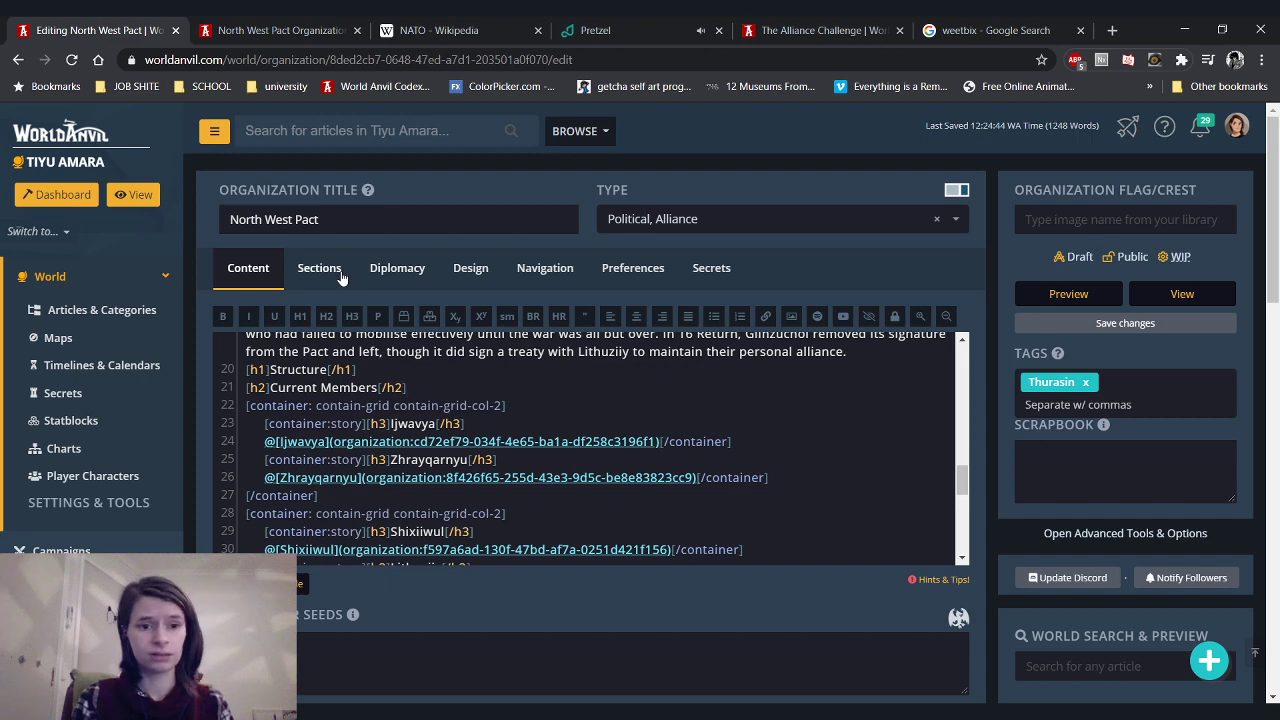
click(340, 275)
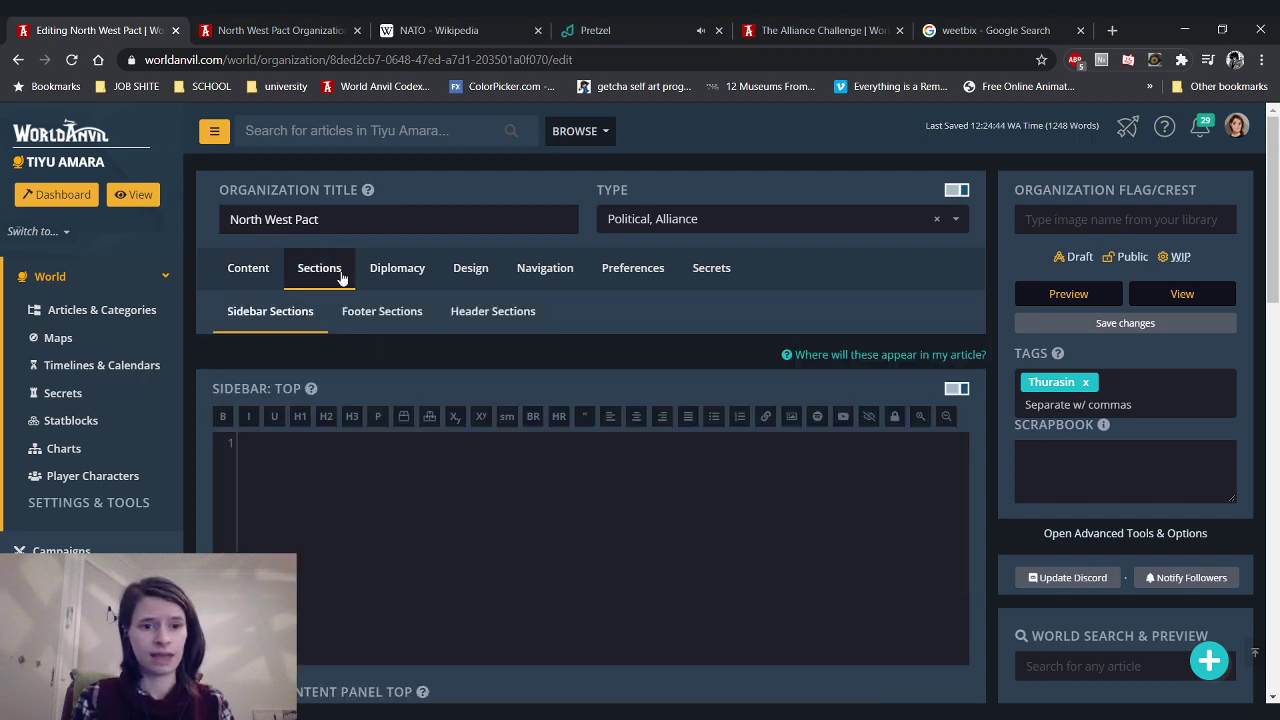
click(251, 284)
scroll(367, 407, down, 5)
scroll(372, 417, up, 2)
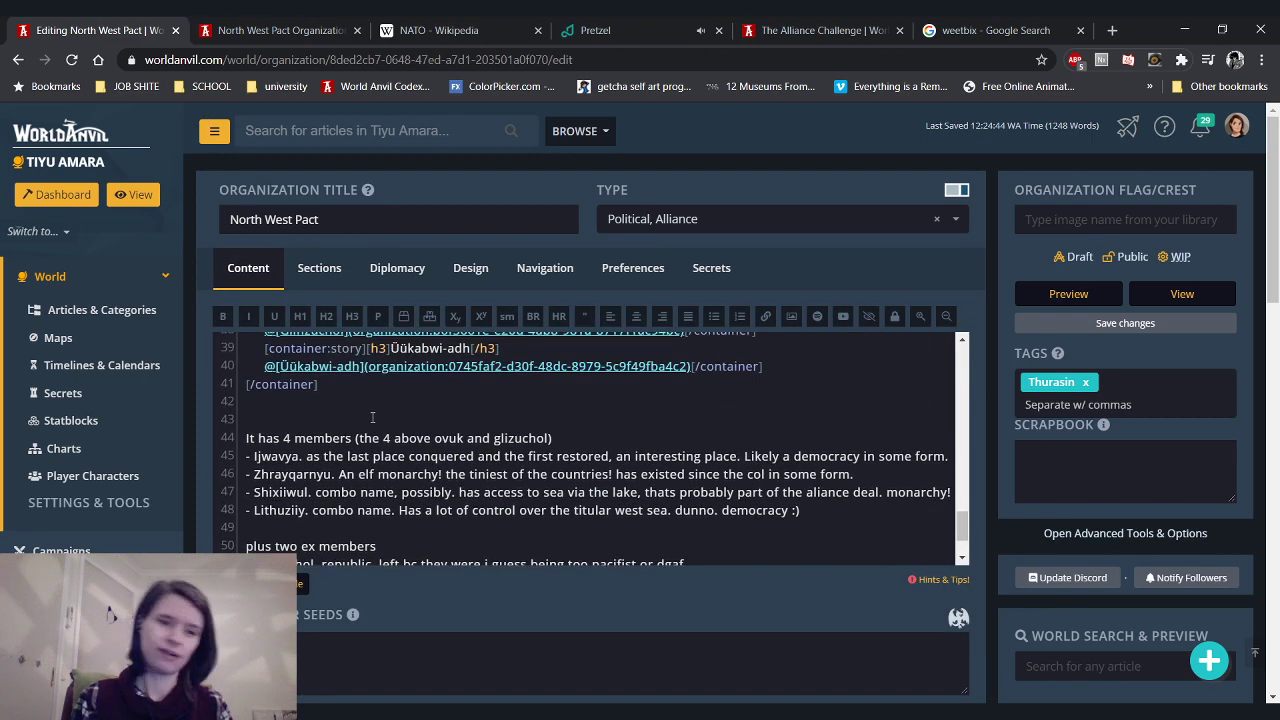
scroll(372, 417, up, 4)
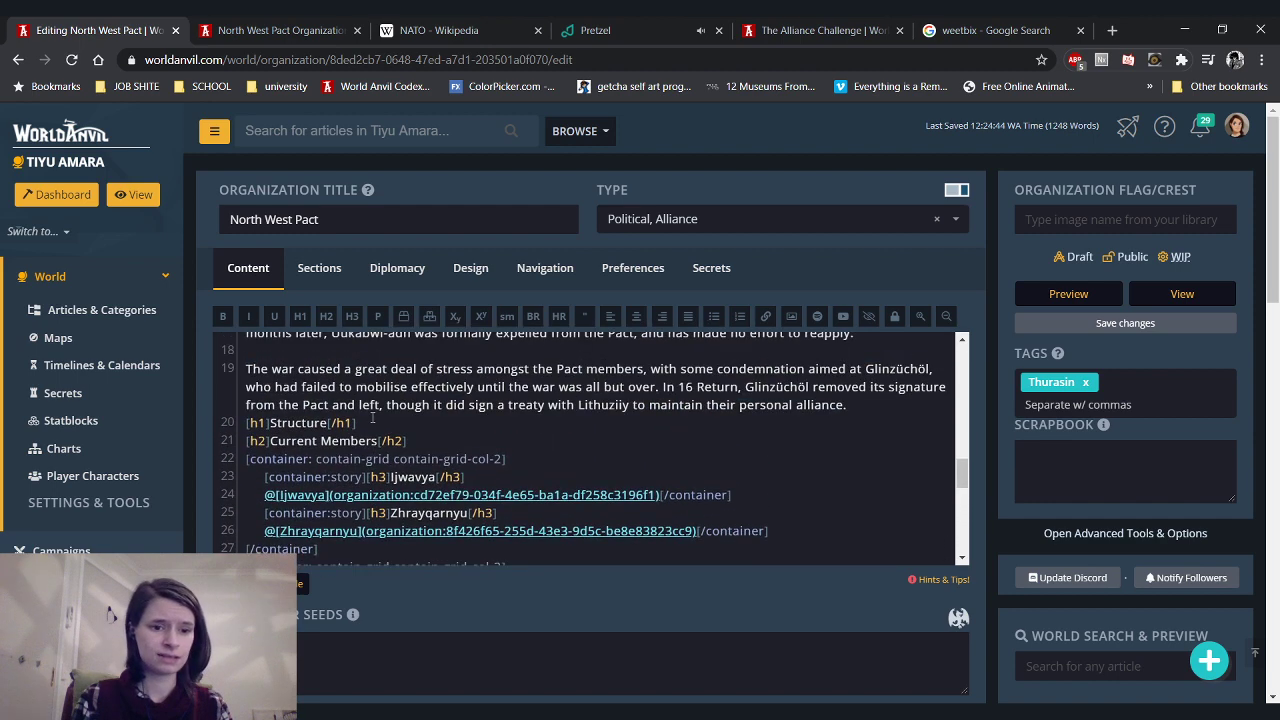
Relabel the Ijwavya link as "The Republic of Ijwavya" and the Zhrayqarnyu link as "The Kingdom of Zhrayqarnyu"
click(660, 494)
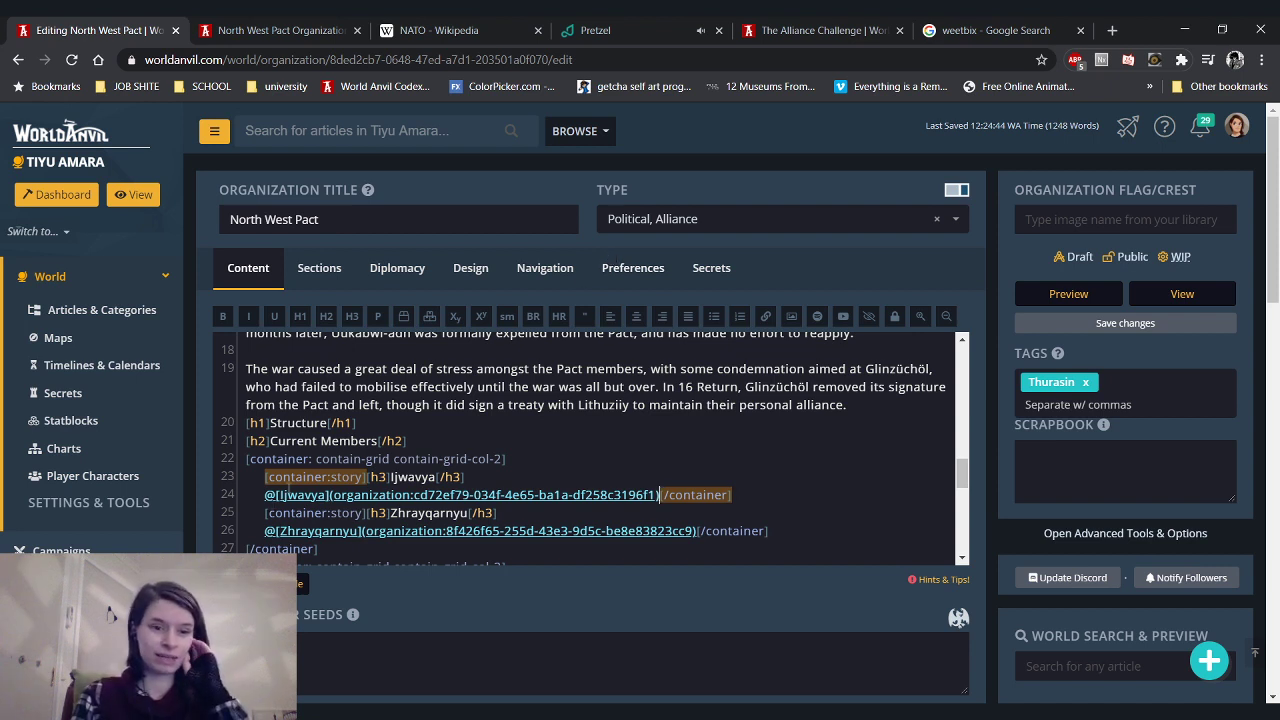
click(282, 494)
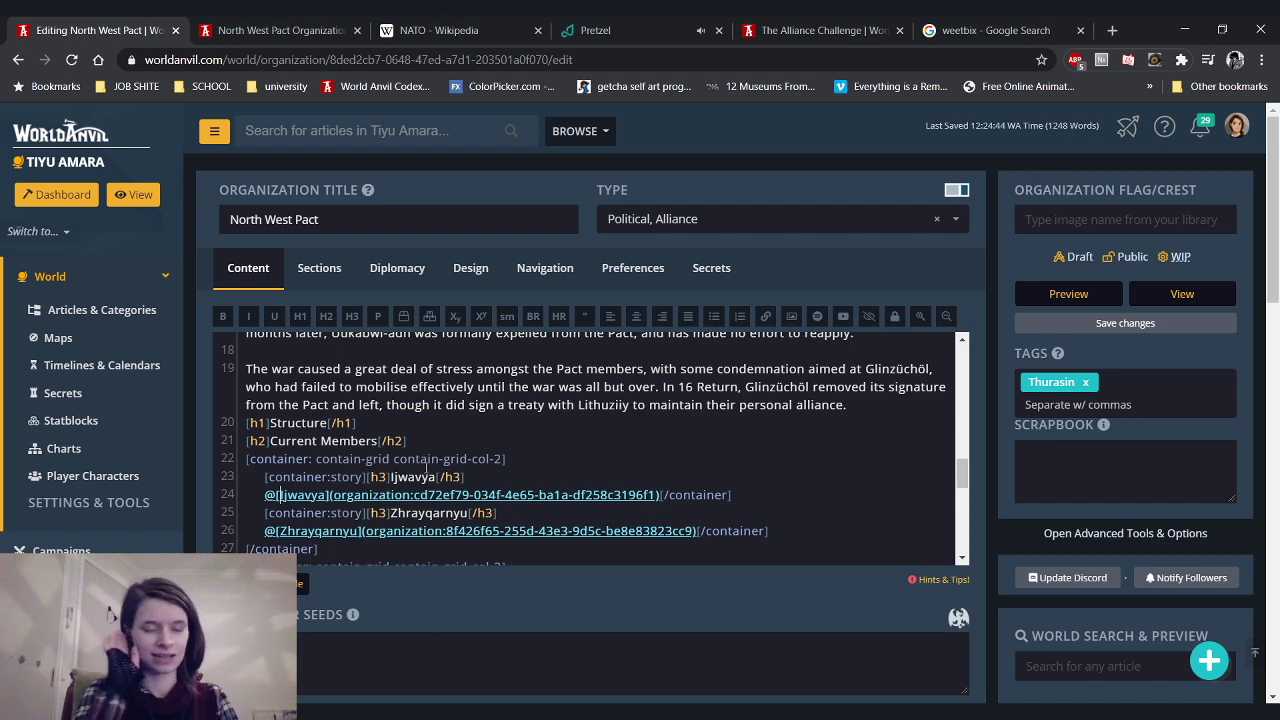
text(The Re)
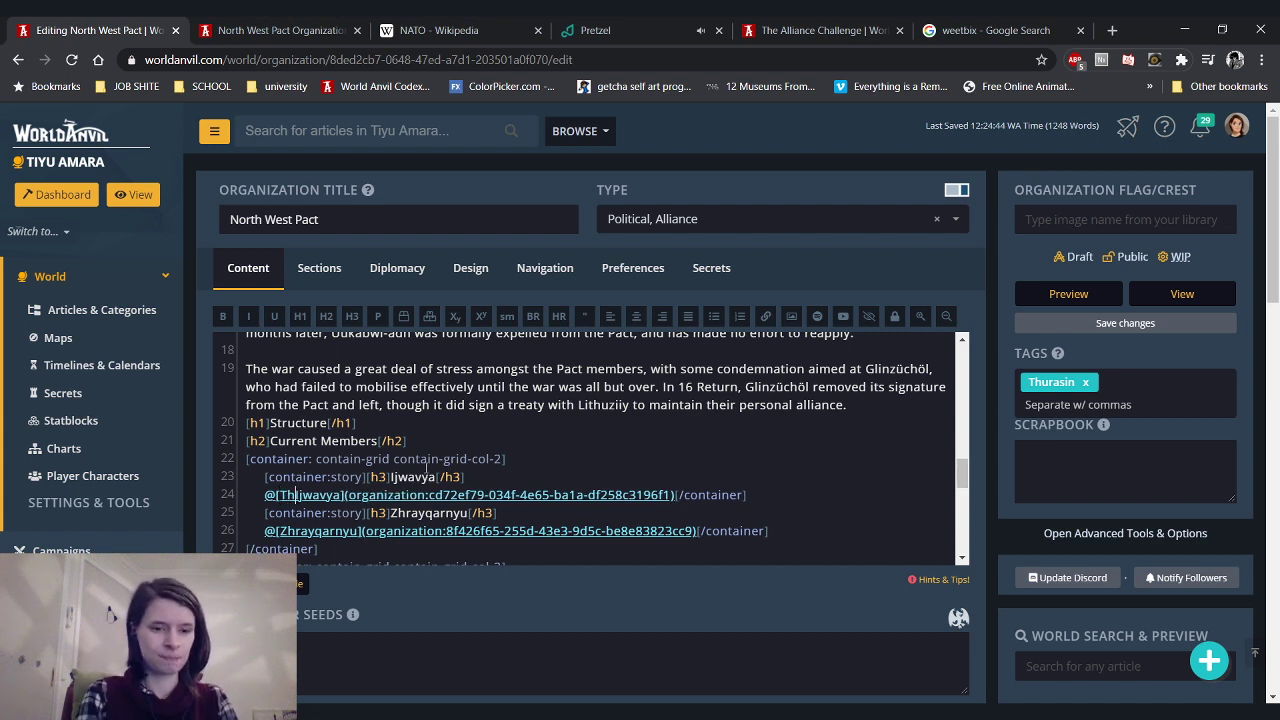
text(public of )
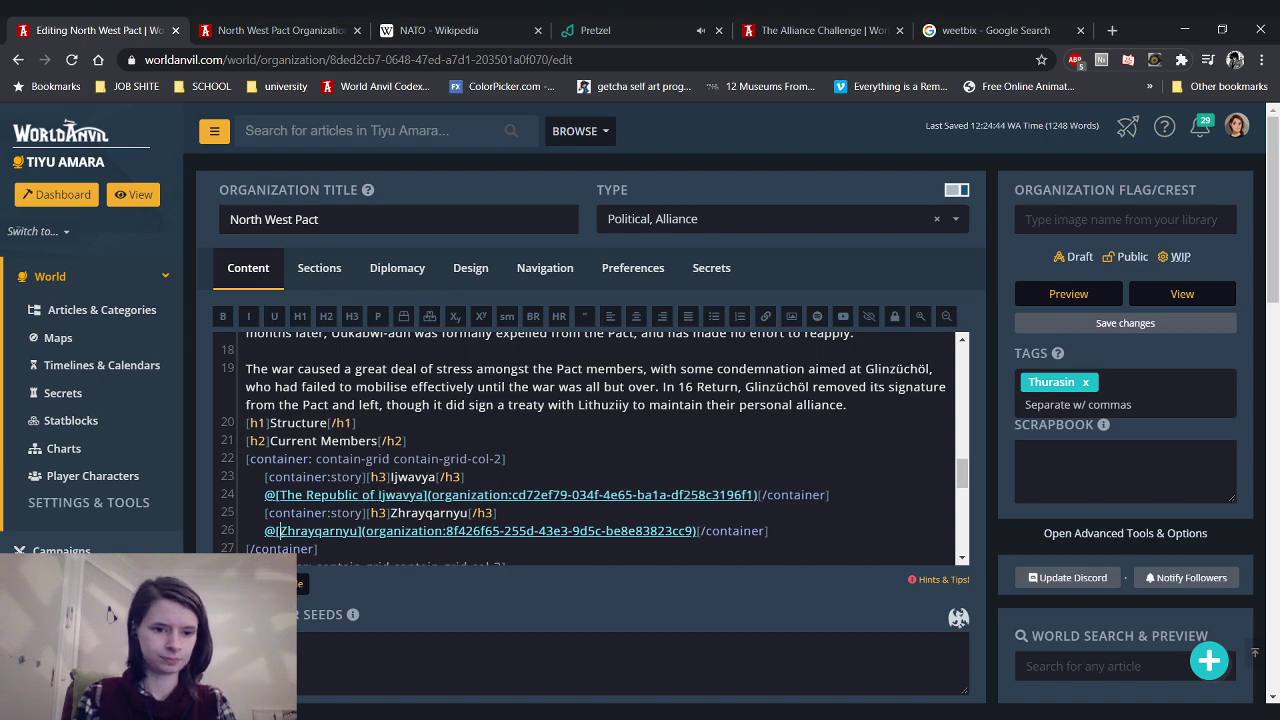
text(The Kingdom o)
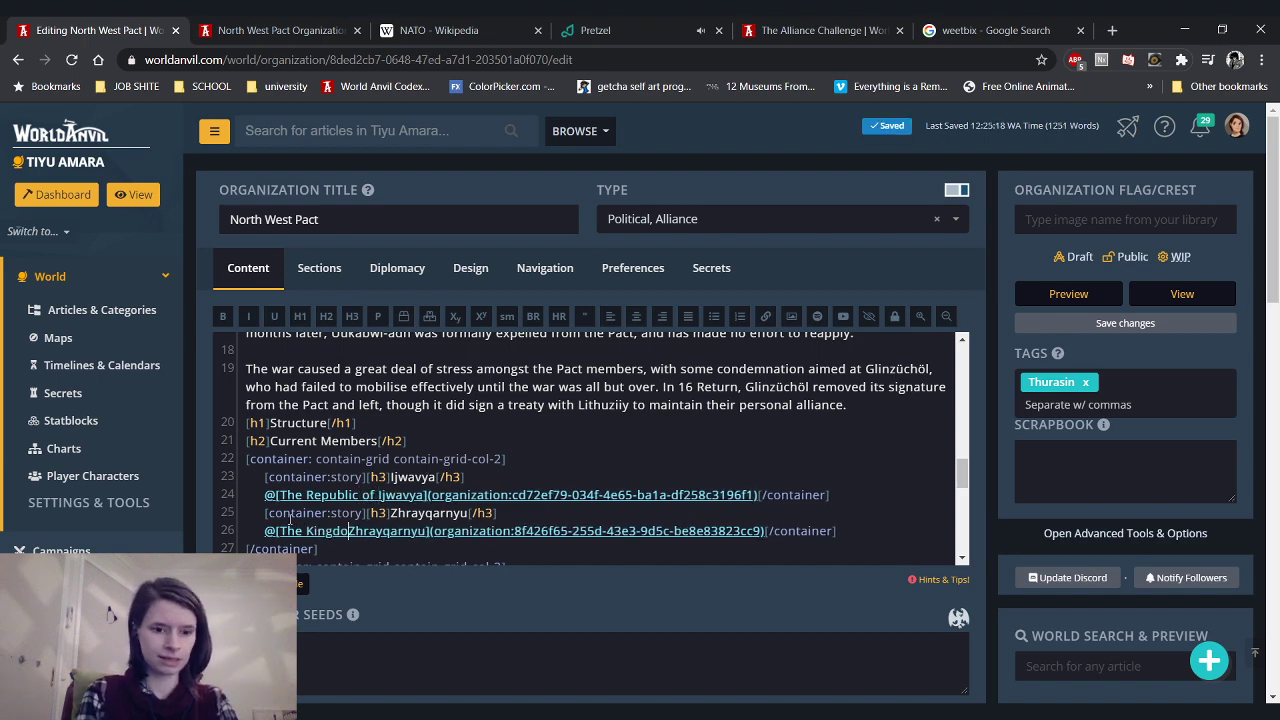
text(f)
click(380, 448)
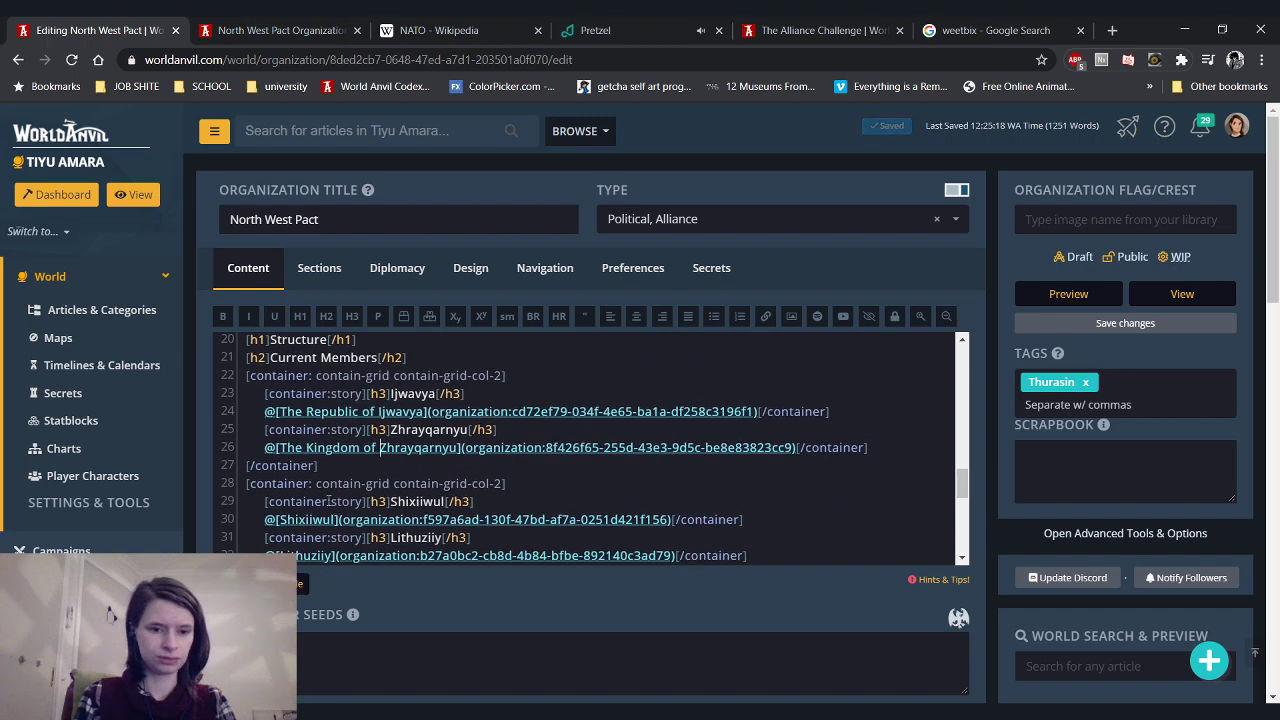
Relabel the Shixiiwul link as "The Kingdom of Shixiiwul" and the Lithuziiy link as "The Republic of Lithuziiy"
scroll(380, 448, down, 2)
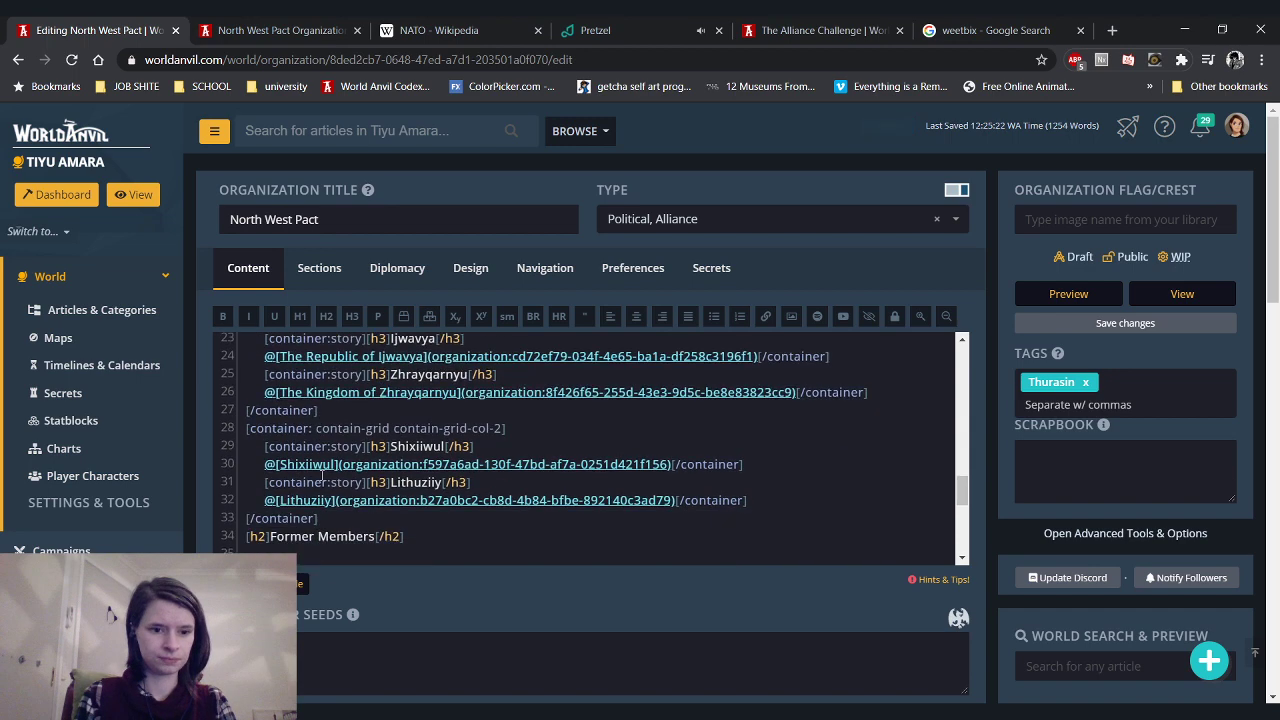
click(282, 436)
text(The Kingdom O)
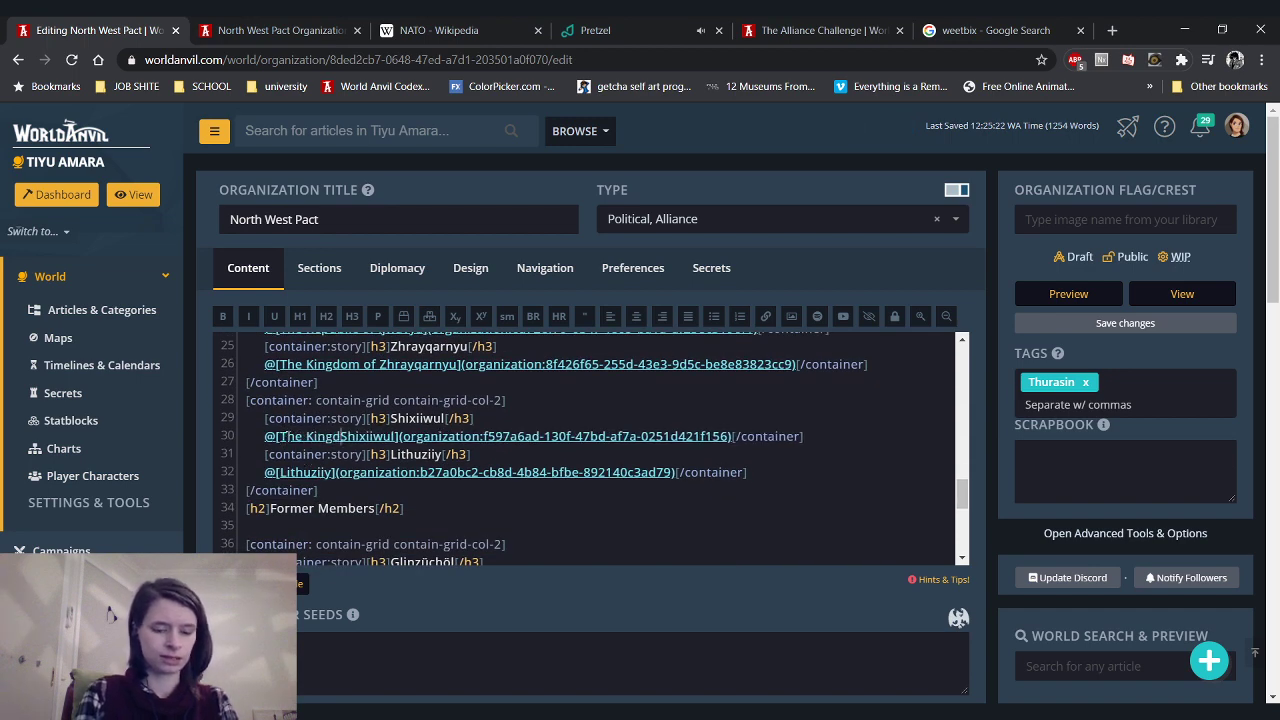
key(BackSpace)
text(of)
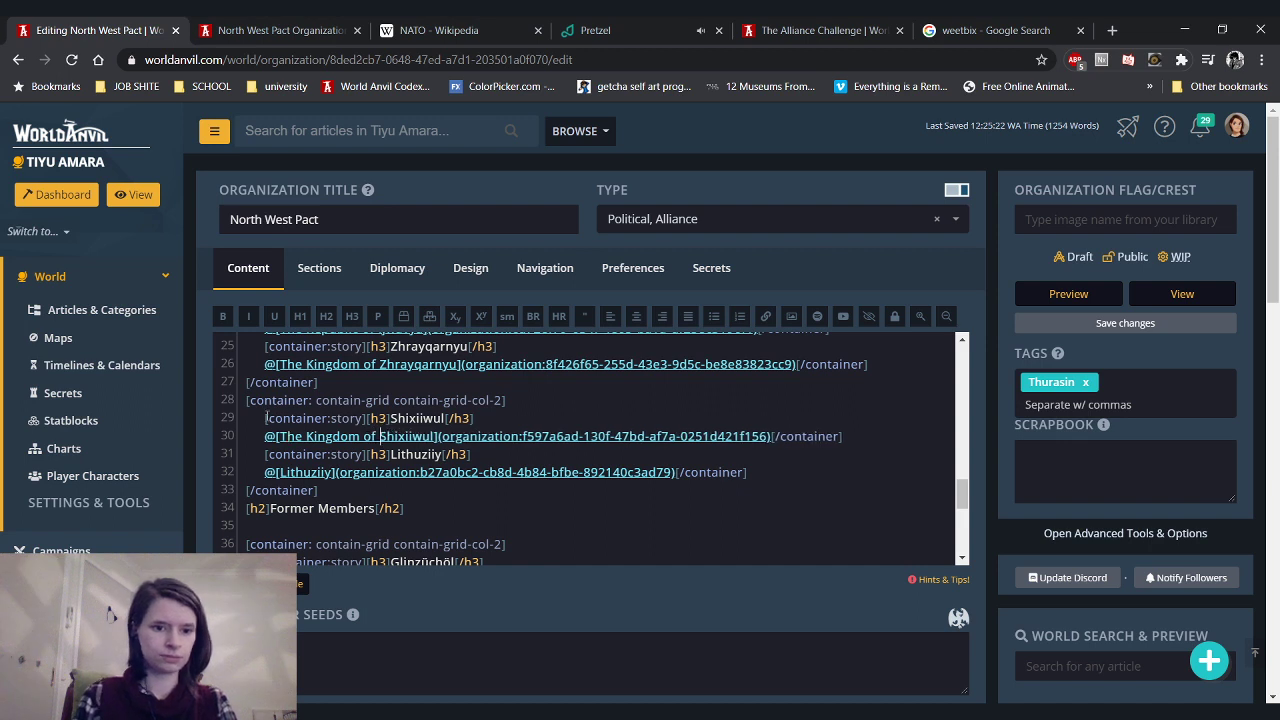
click(281, 472)
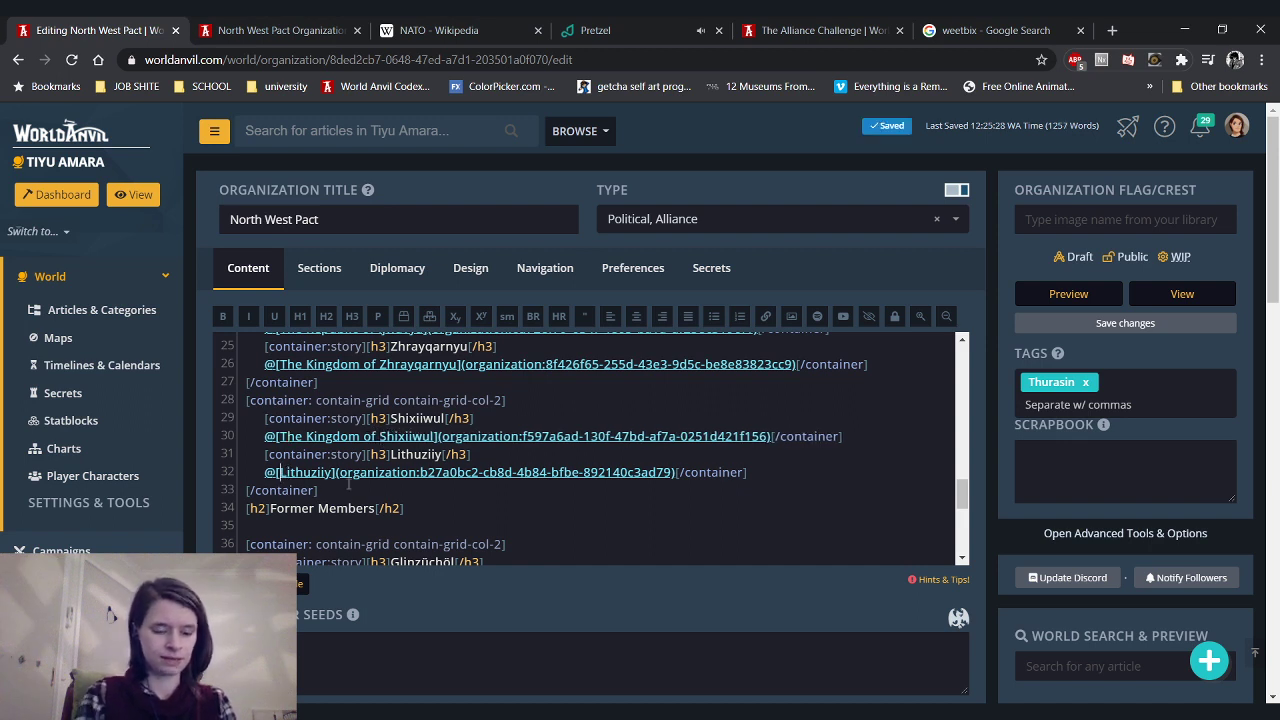
text(The Republic of)
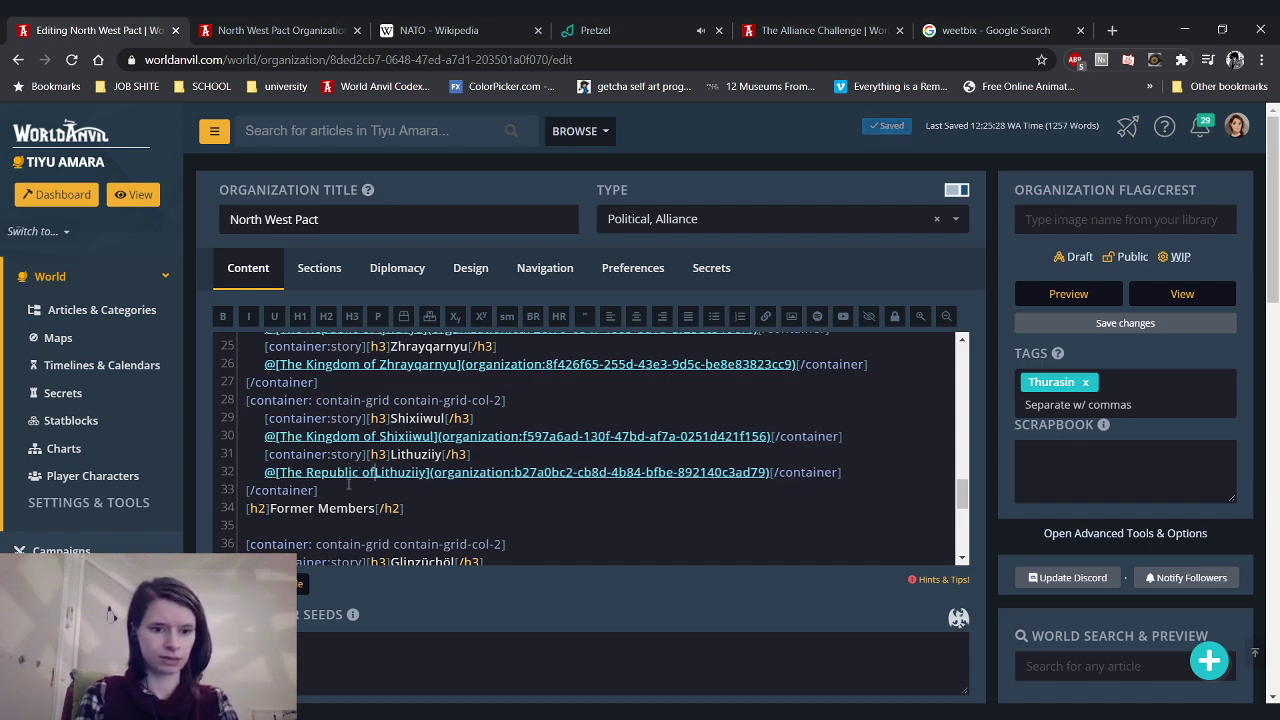
Relabel the Glinzüchöl link under Former Members as "The Republic of Glinzüchöl"
scroll(348, 483, down, 1)
click(282, 497)
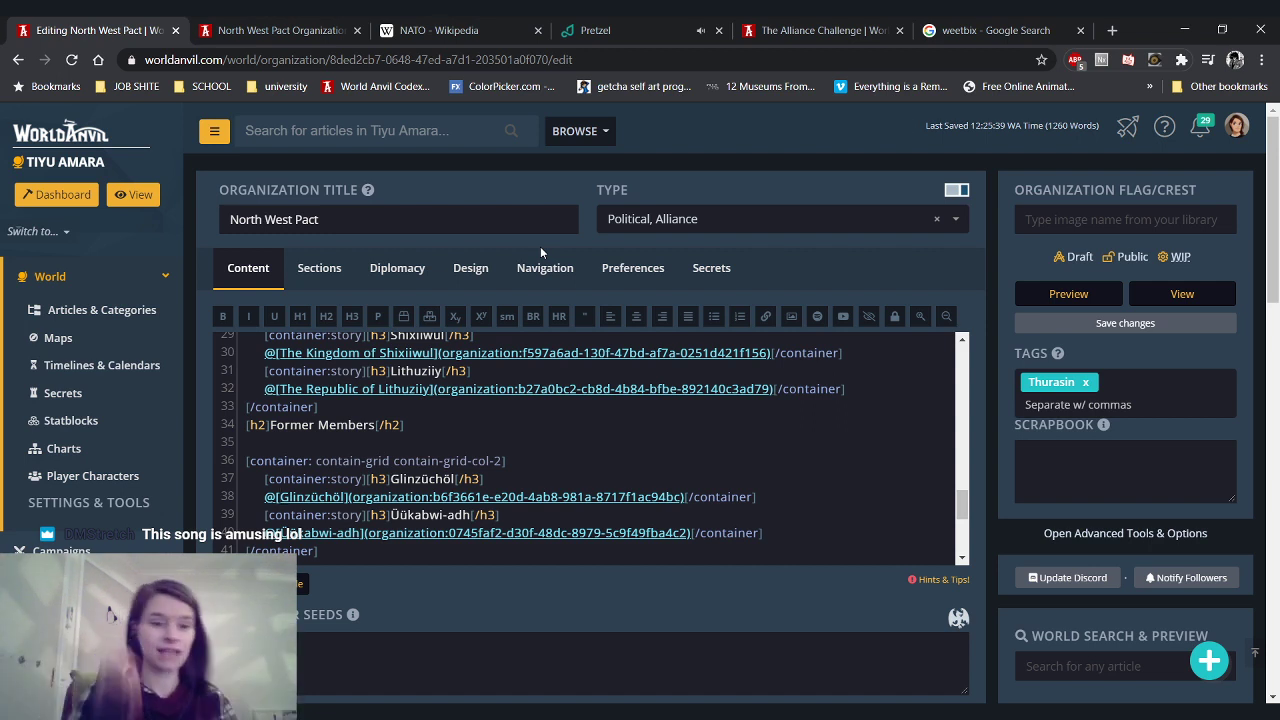
text(The Rep)
text(ublic)
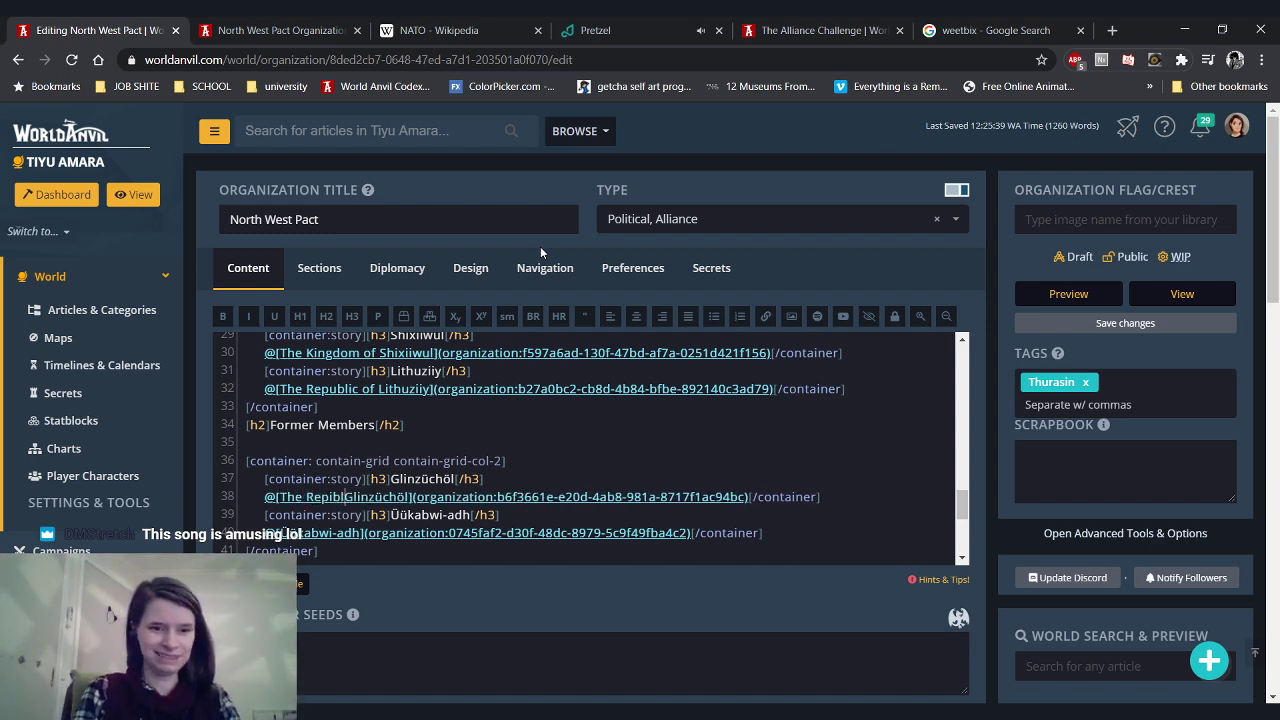
key(BackSpace)
key(BackSpace)
key(BackSpace)
key(BackSpace)
key(BackSpace)
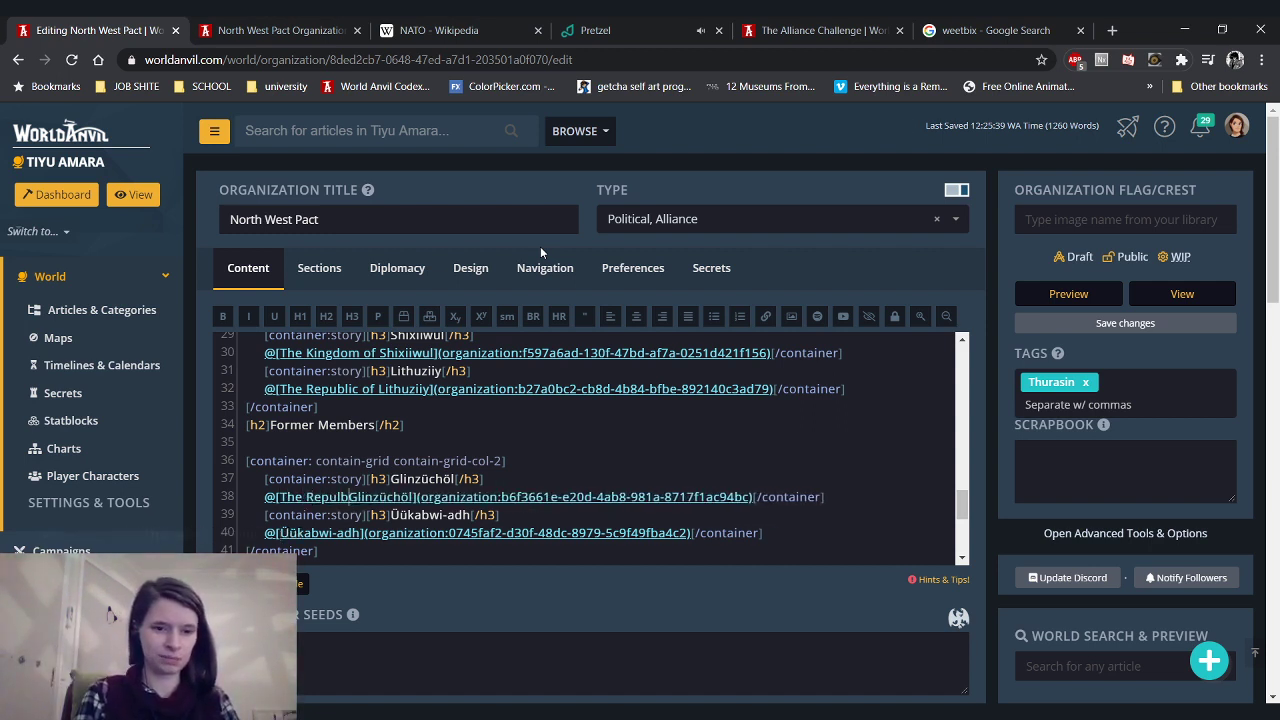
text(ublic)
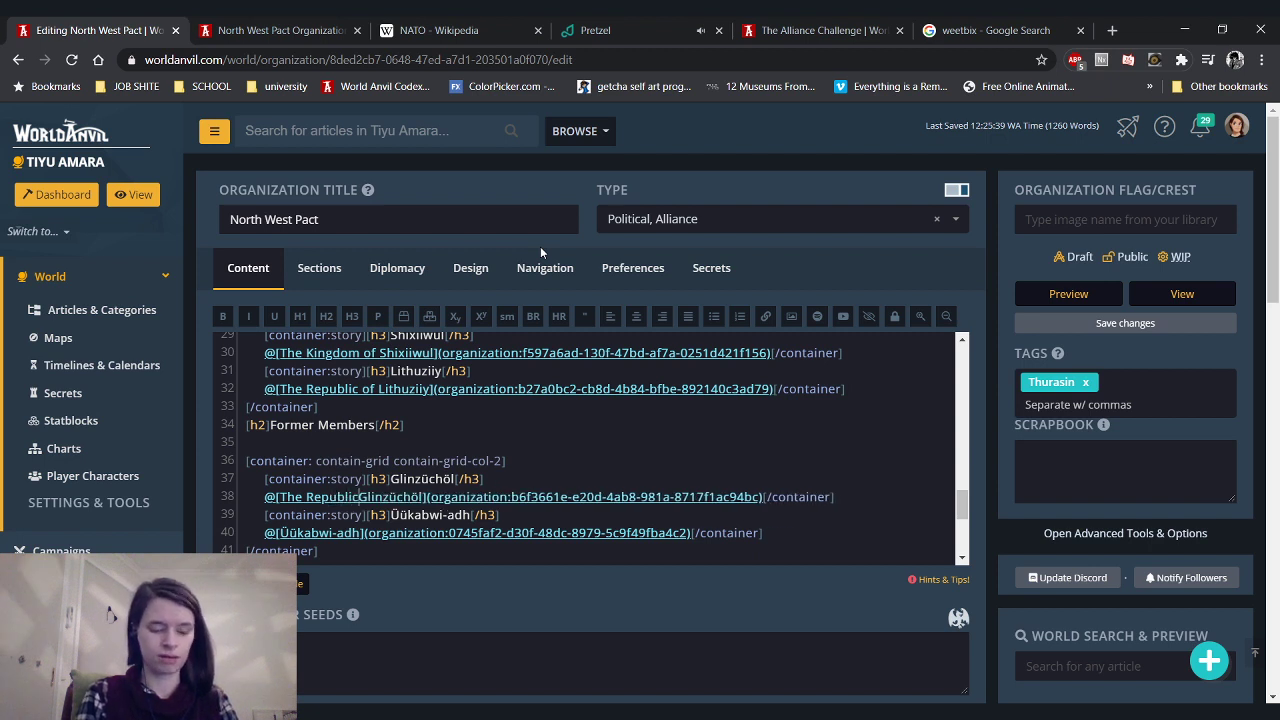
text( of)
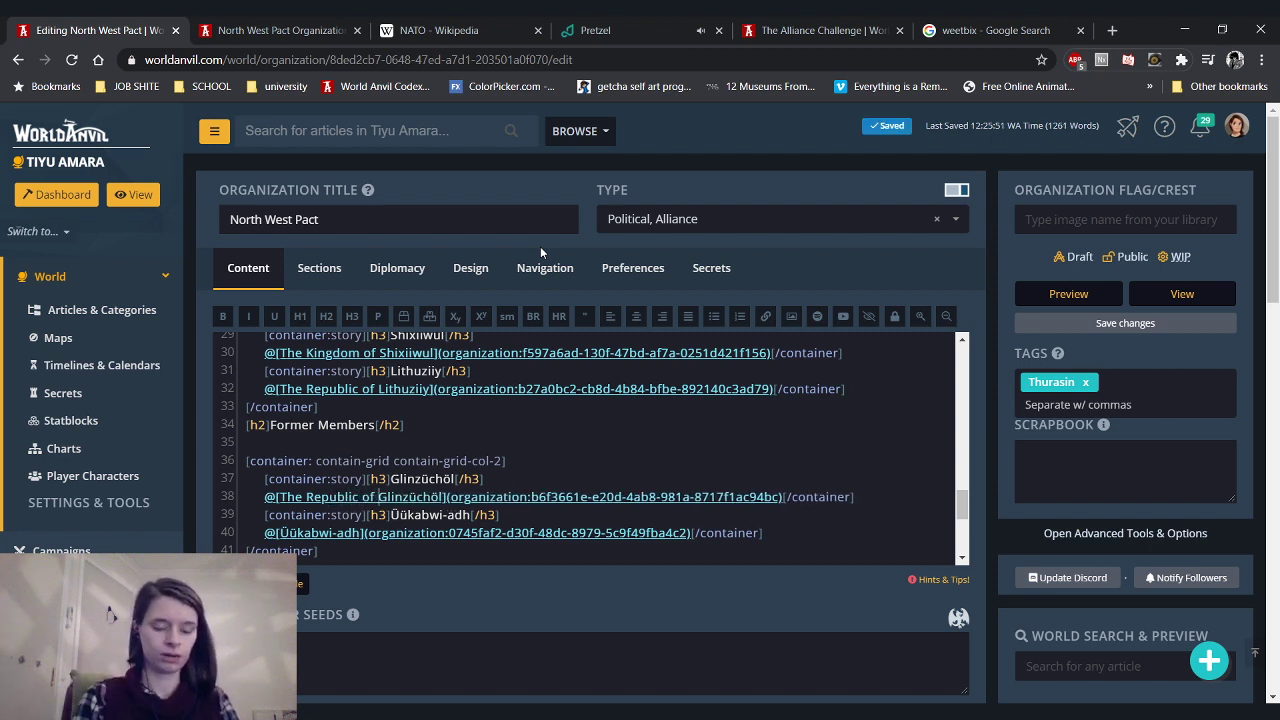
Relabel the Üükabwi-adh link as "The Magocracy of Üükabwi-adh" and return to the article preview
click(279, 533)
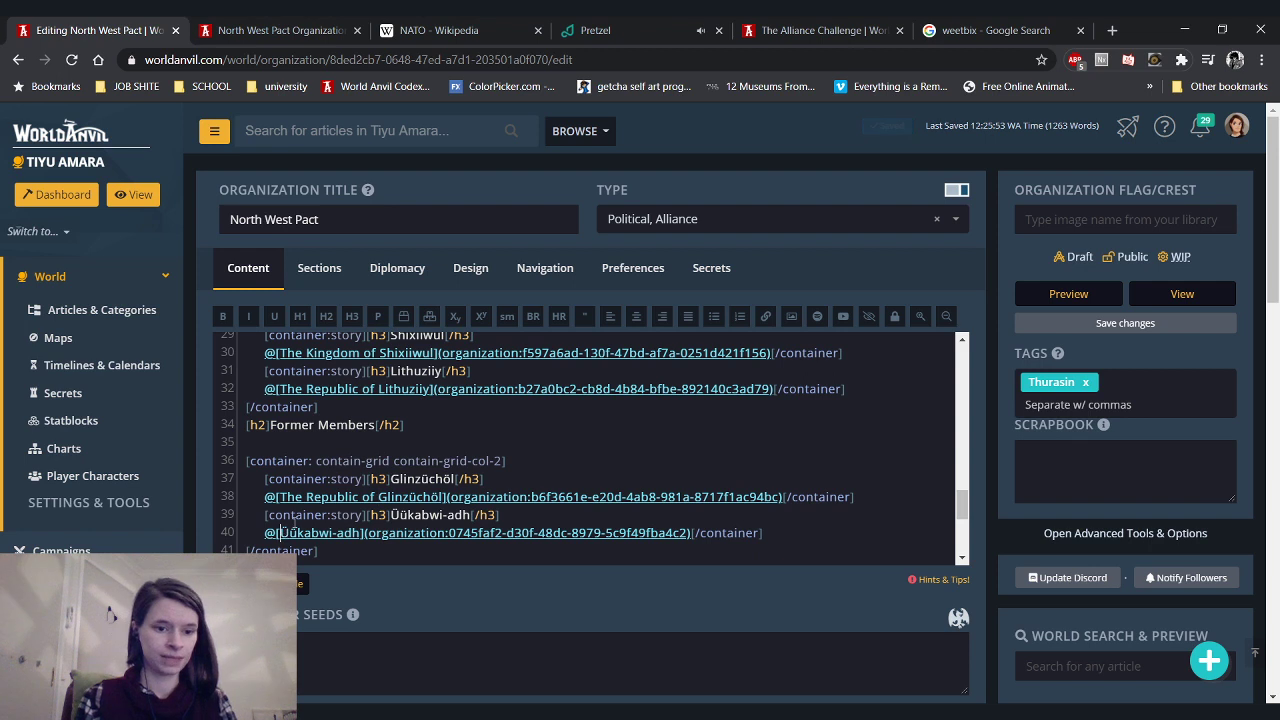
text(The ma)
key(BackSpace)
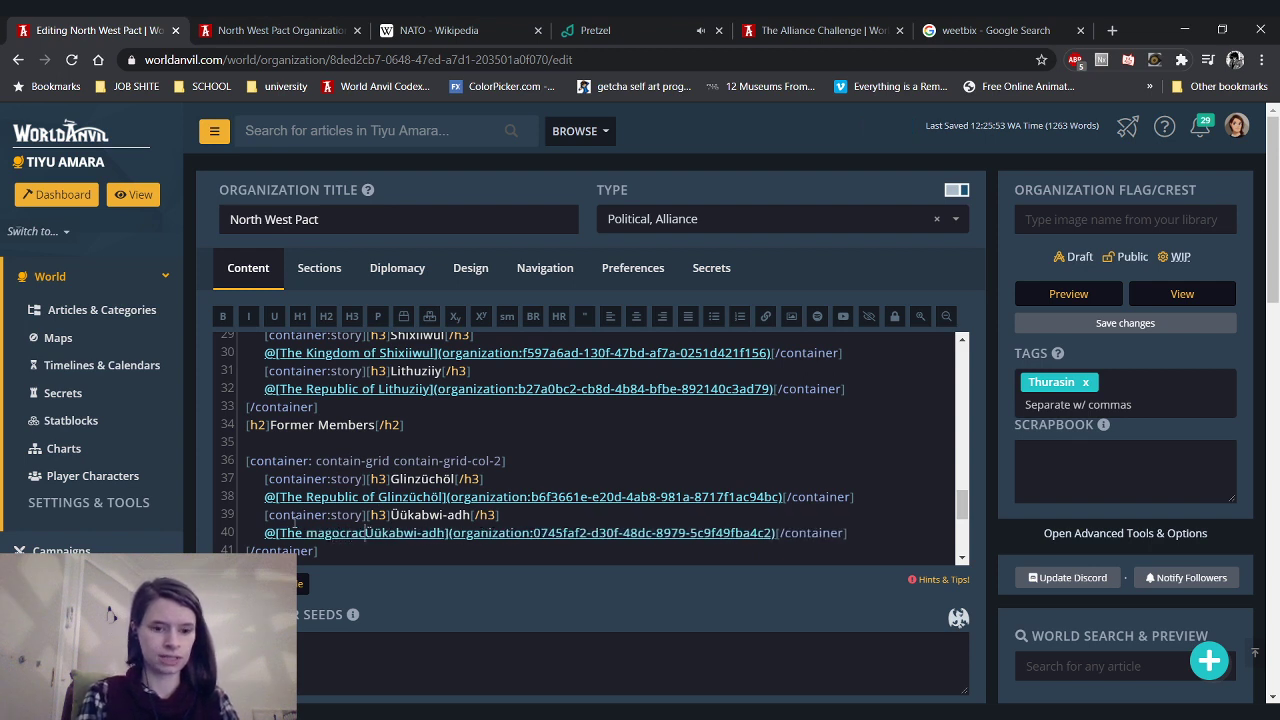
key(BackSpace)
text(Magocracy)
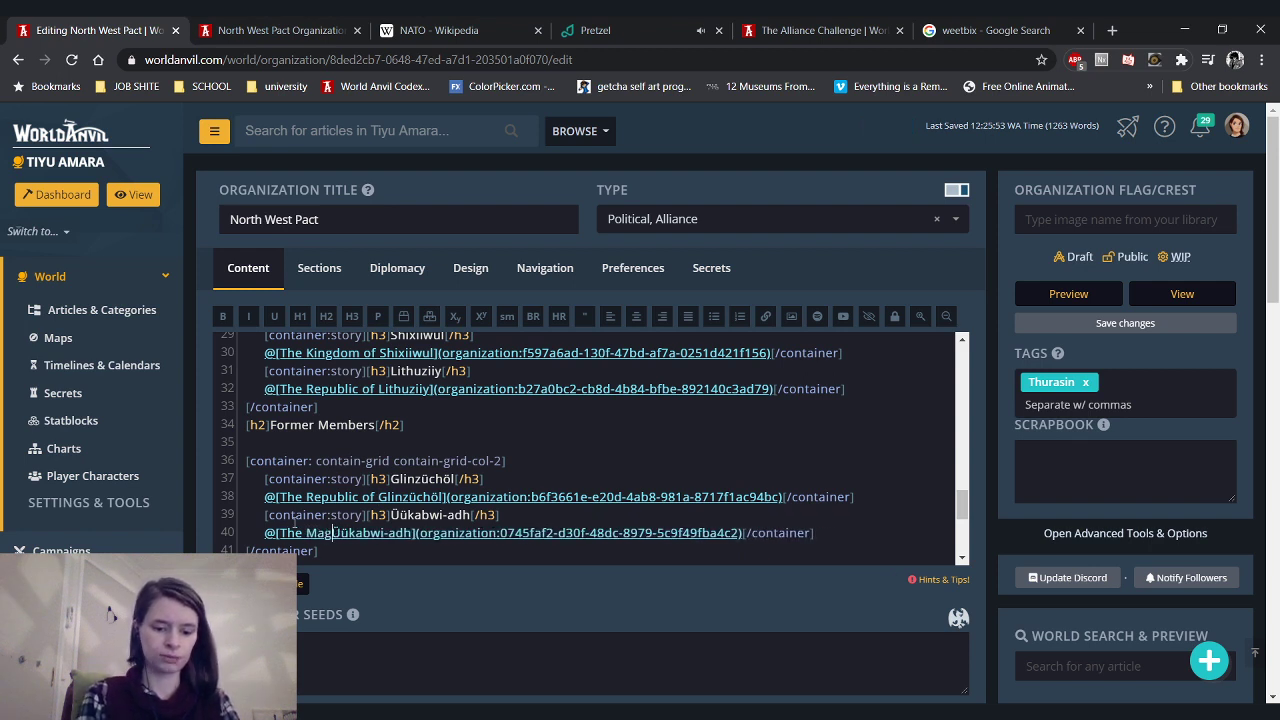
text( of)
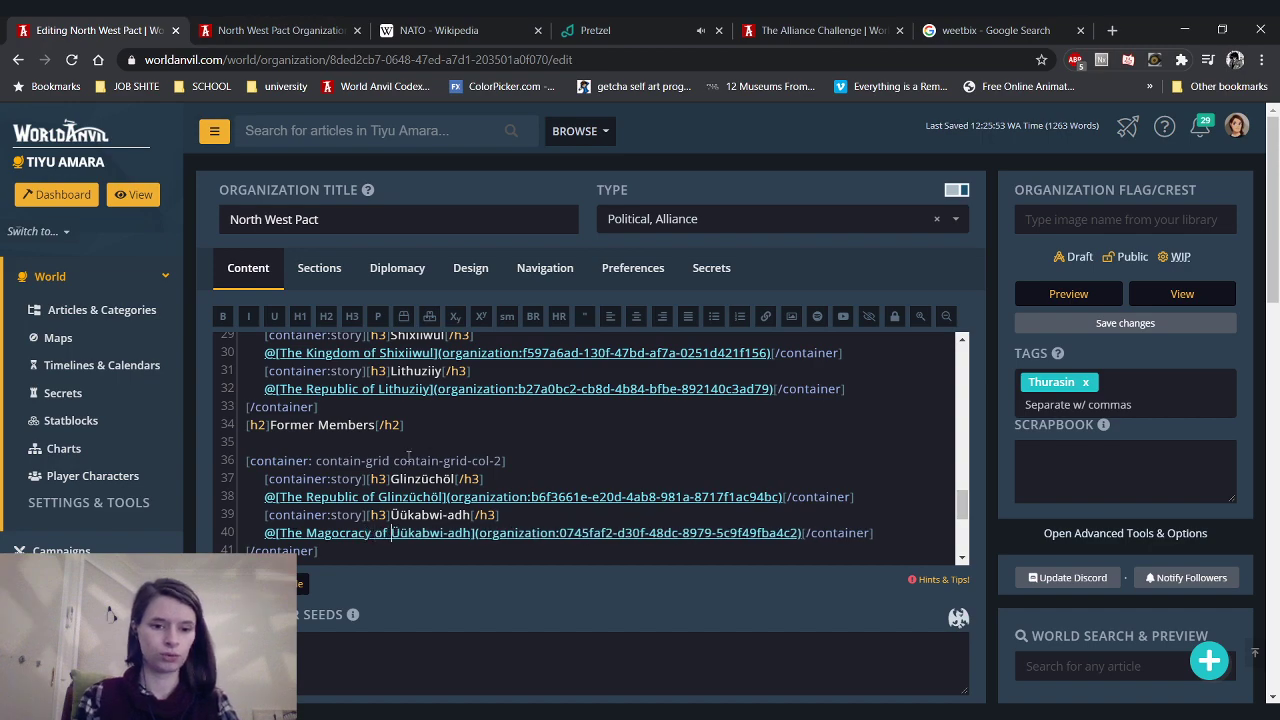
click(230, 30)
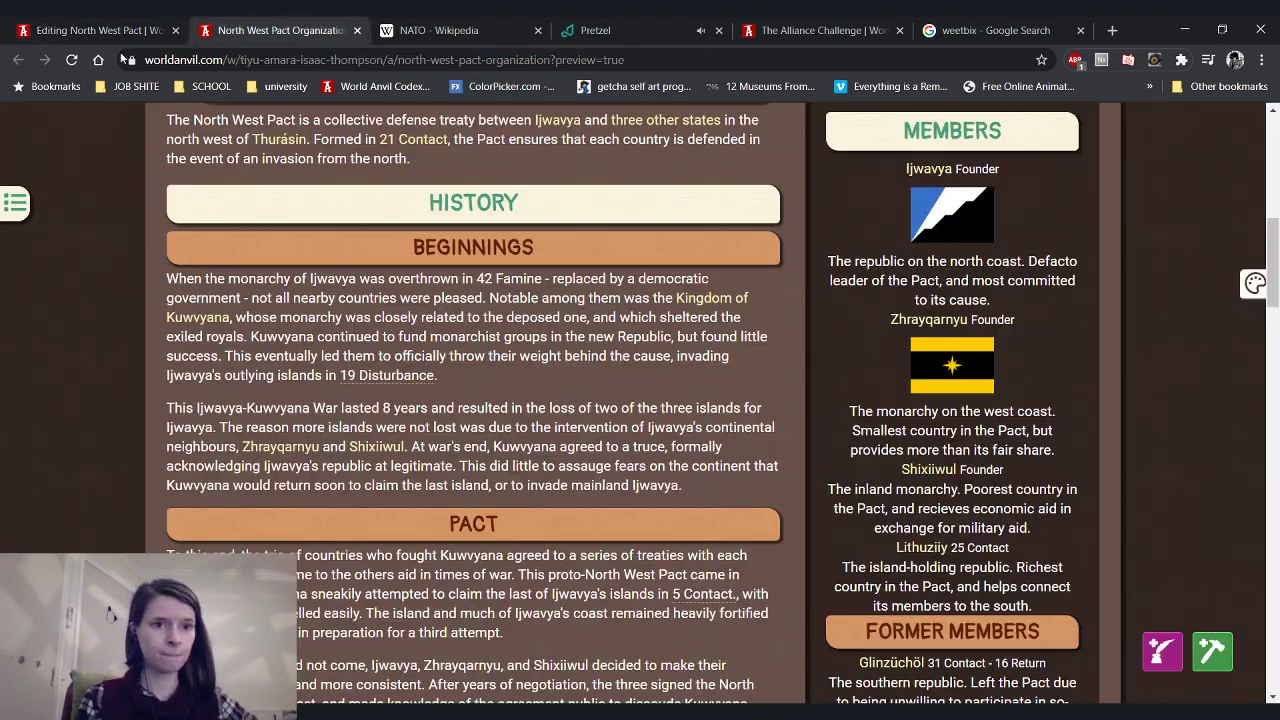
Insert a blank line between the Current Members heading and the first two-column grid in the article's Structure section
scroll(215, 320, down, 10)
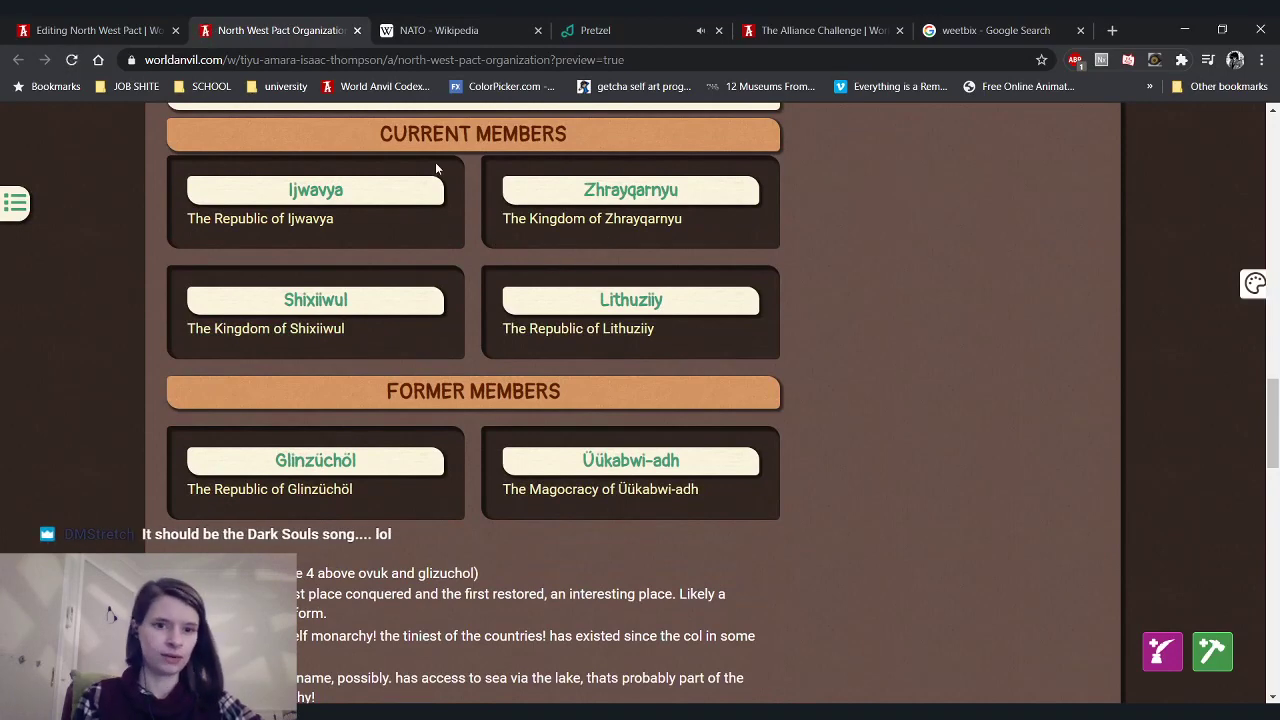
drag(419, 157, 487, 210)
click(481, 245)
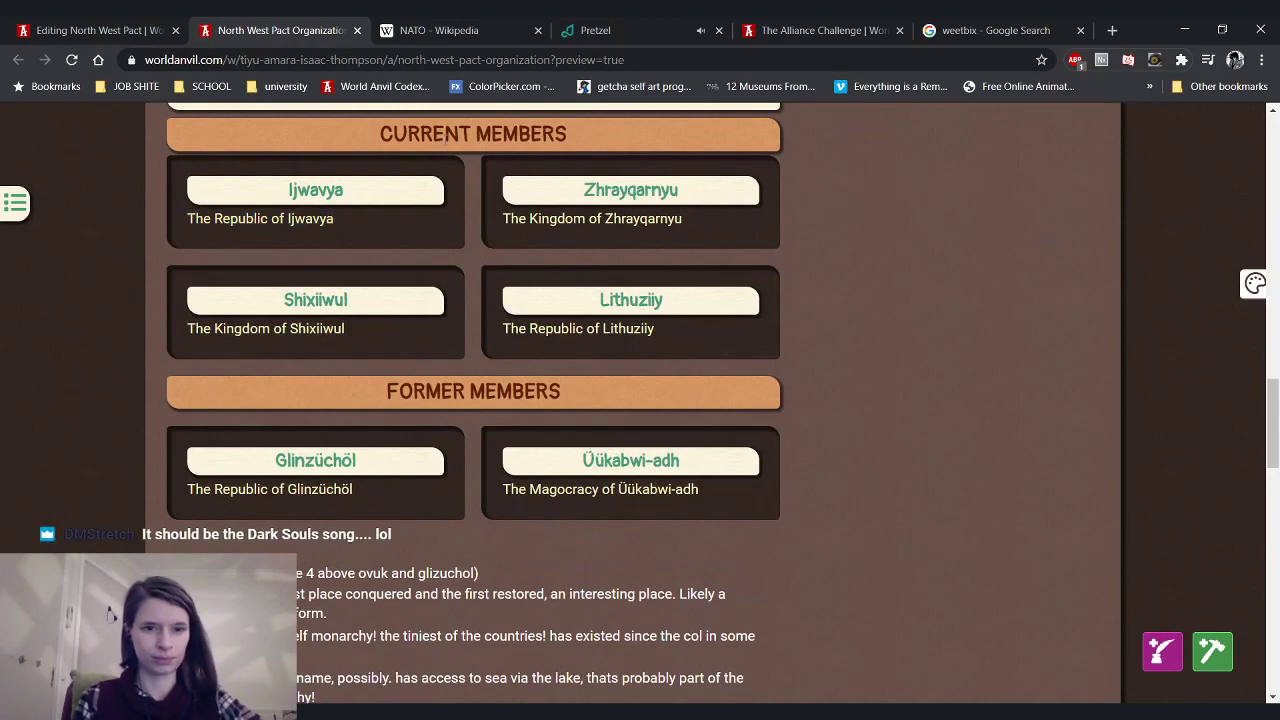
scroll(443, 400, up, 1)
key(ctrl+1)
scroll(443, 405, up, 3)
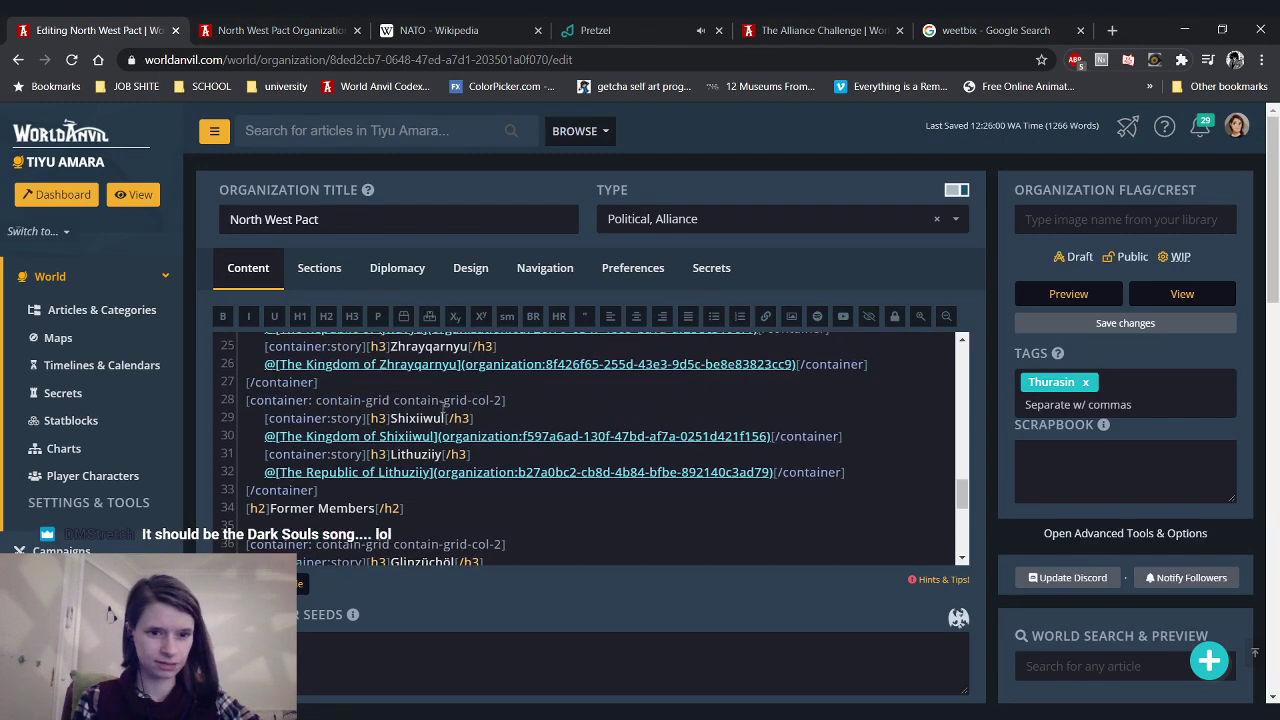
scroll(443, 405, up, 2)
scroll(455, 354, up, 1)
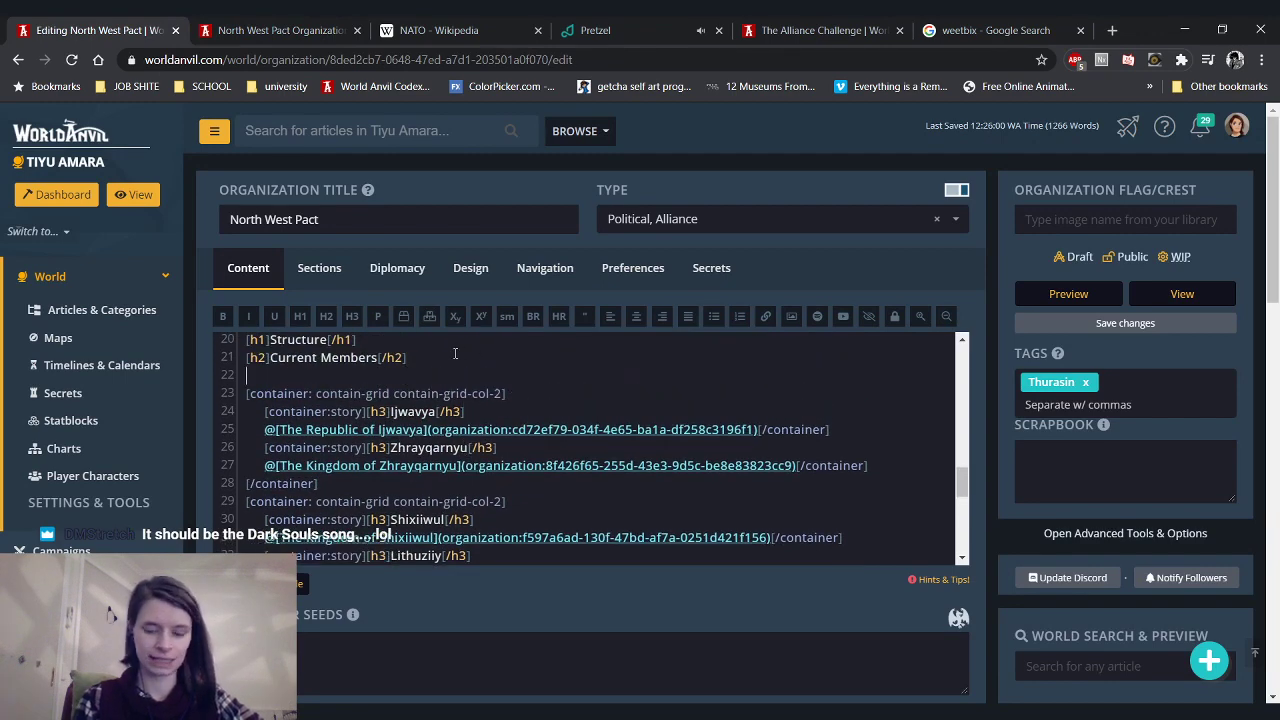
Inspect the Ijwavya and Zhrayqarnyu grid container in the preview's page code, toggling its 20px grid-gap off and on to compare the spacing
key(ctrl+2)
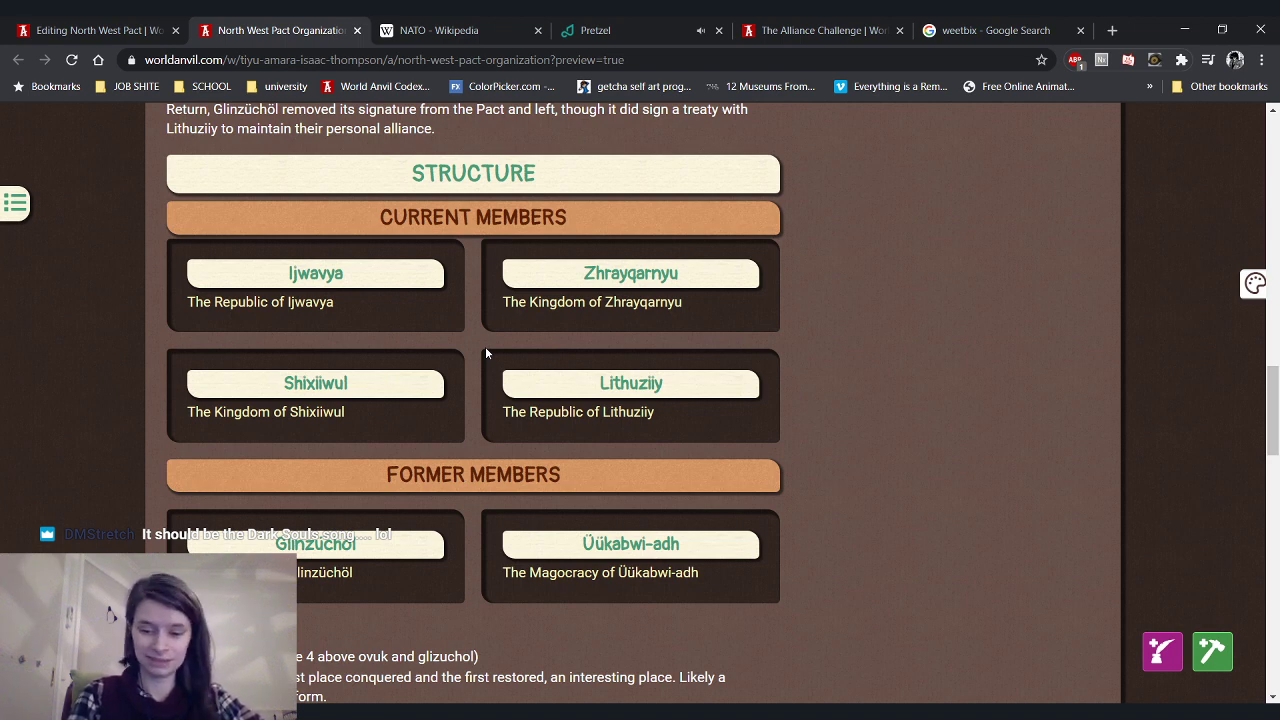
key(ctrl+shift+i)
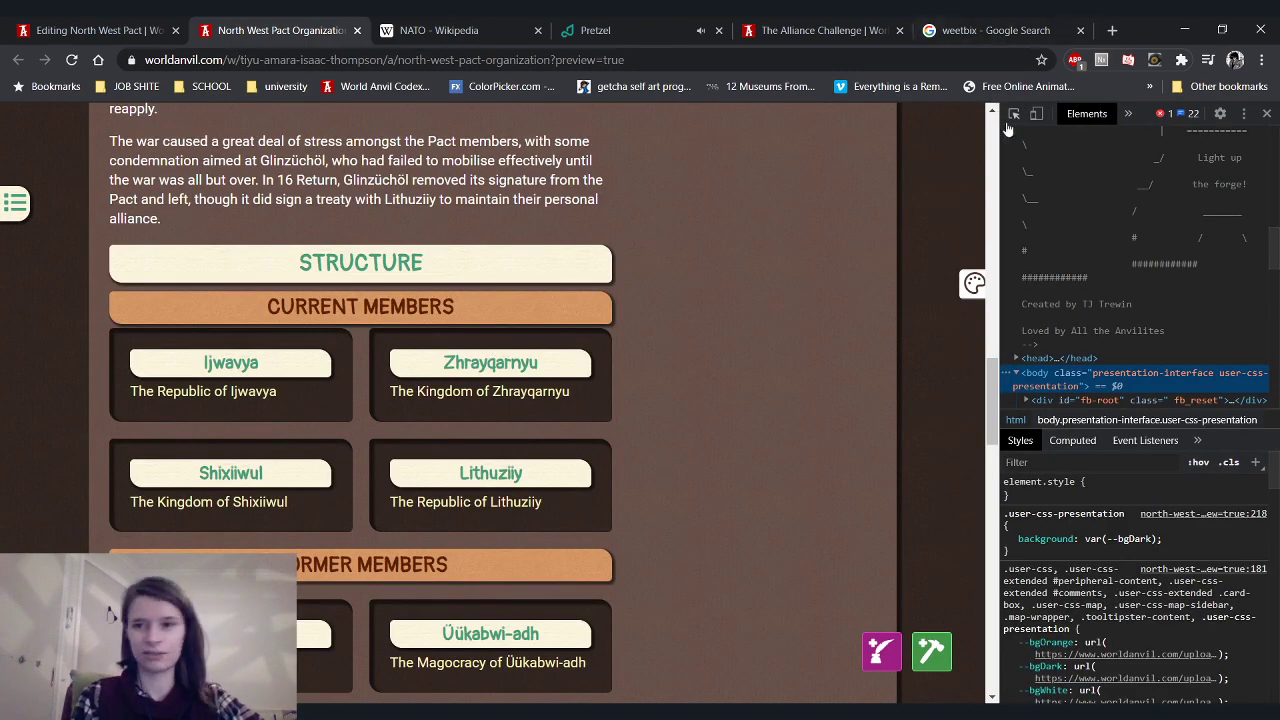
click(1013, 114)
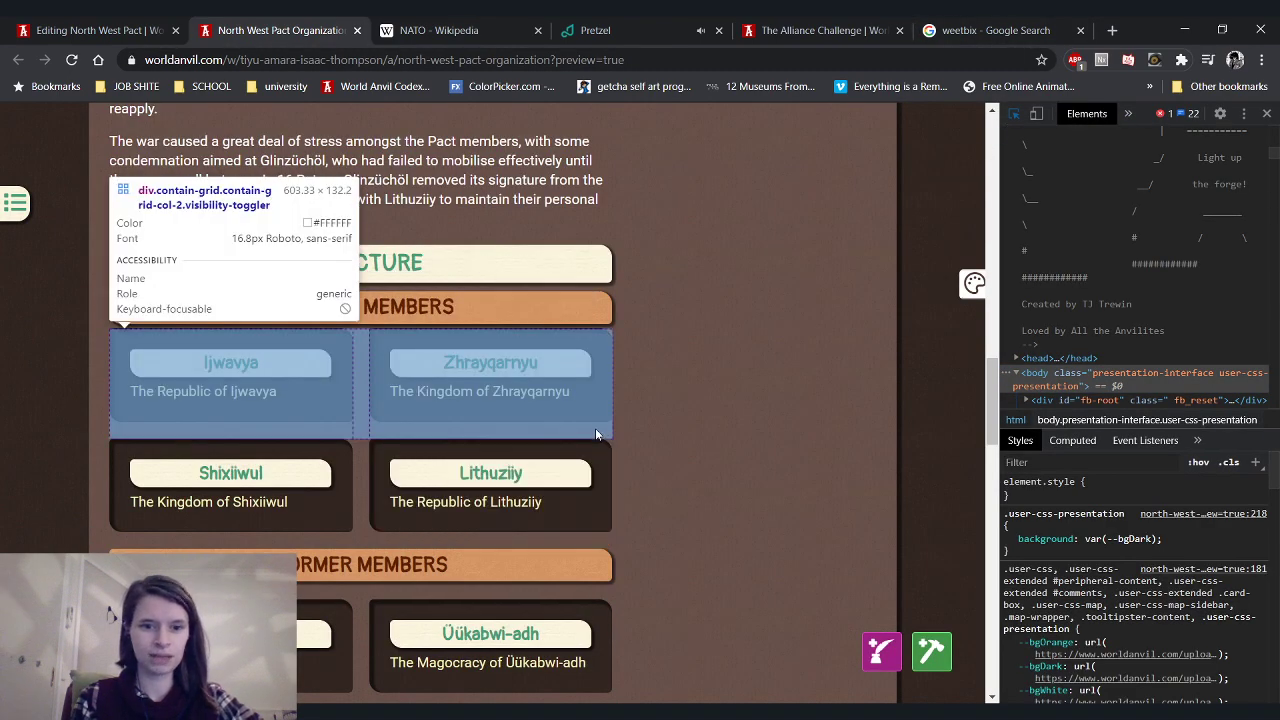
click(594, 427)
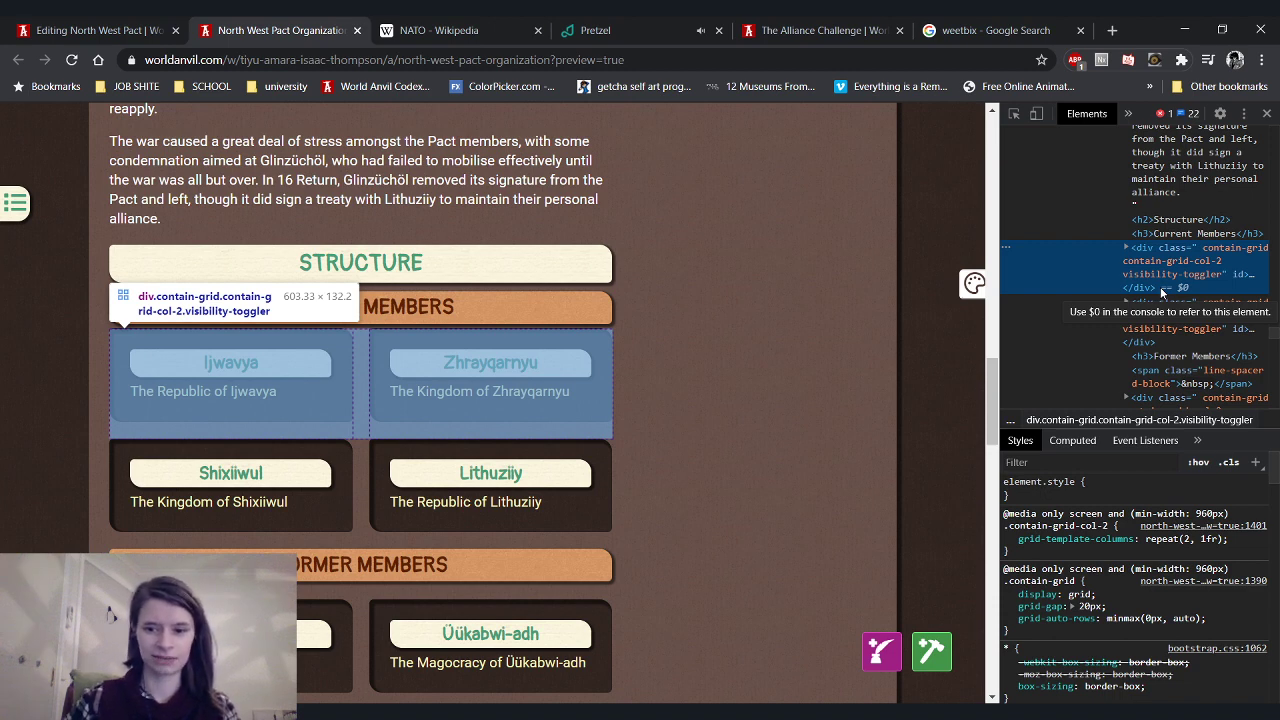
click(1010, 606)
click(1010, 606)
click(1010, 606)
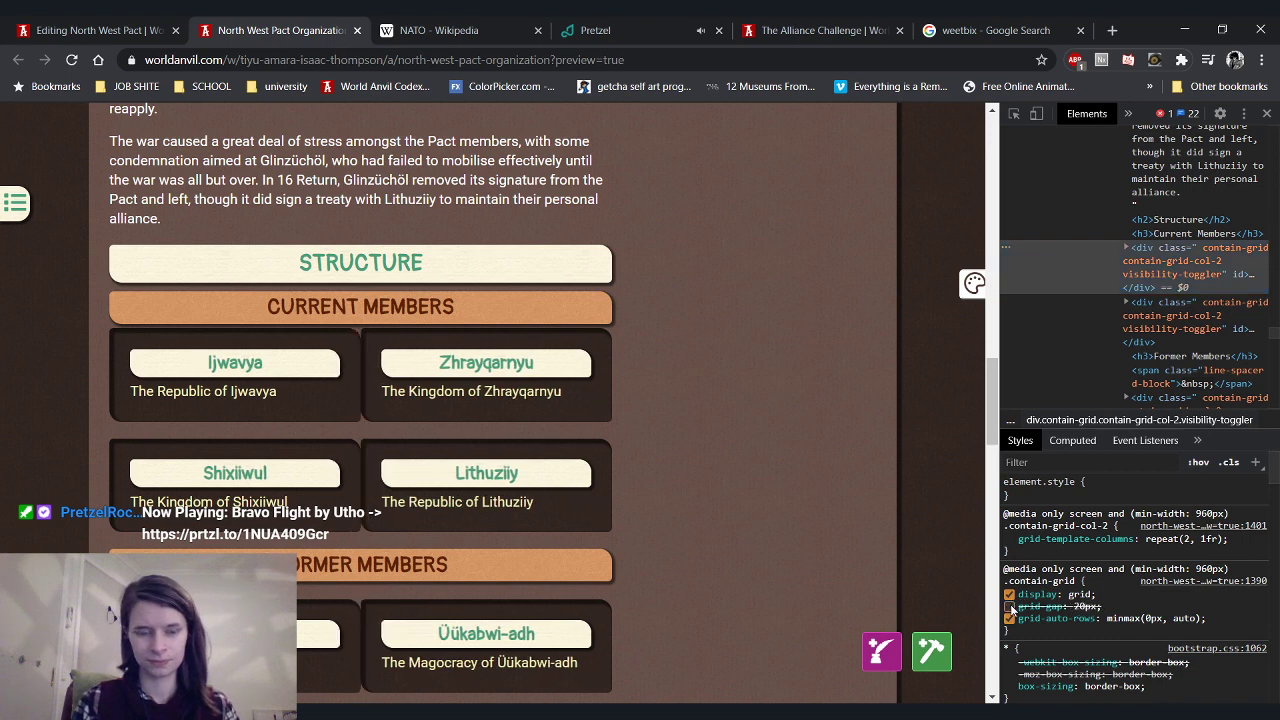
click(1010, 606)
click(1010, 606)
click(1010, 606)
click(1010, 606)
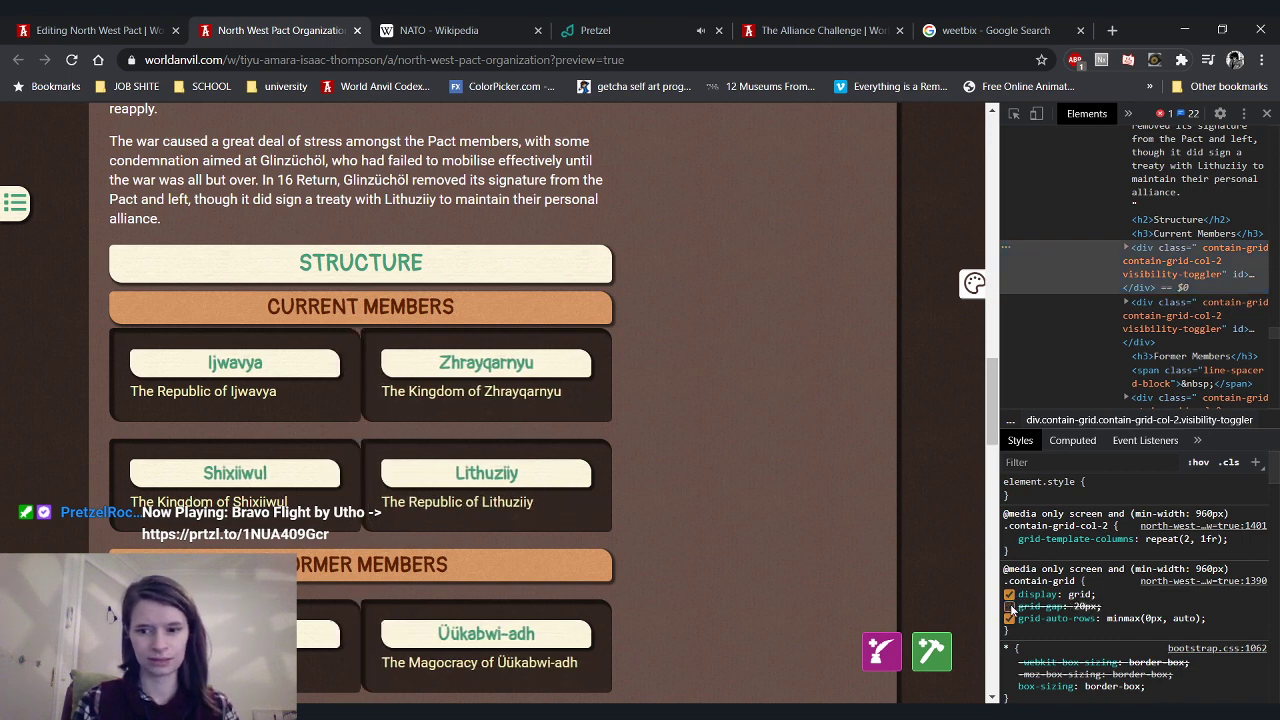
click(1010, 606)
scroll(1066, 581, down, 2)
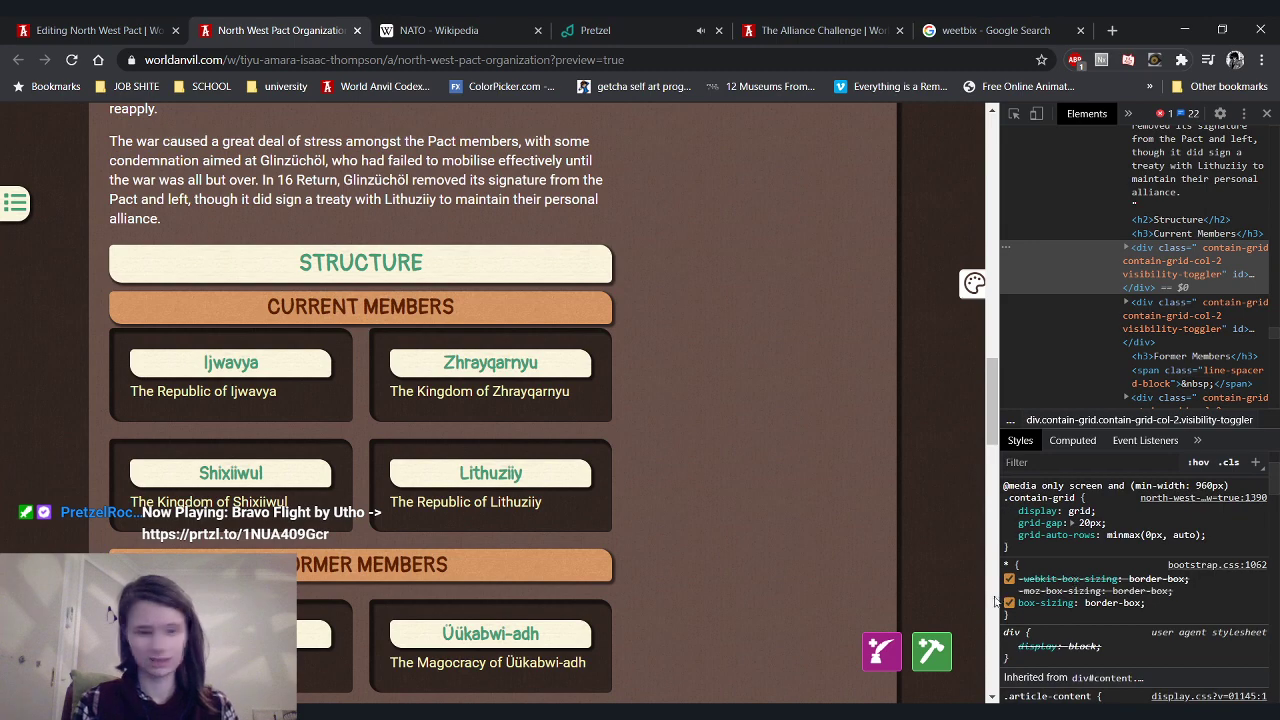
click(1263, 113)
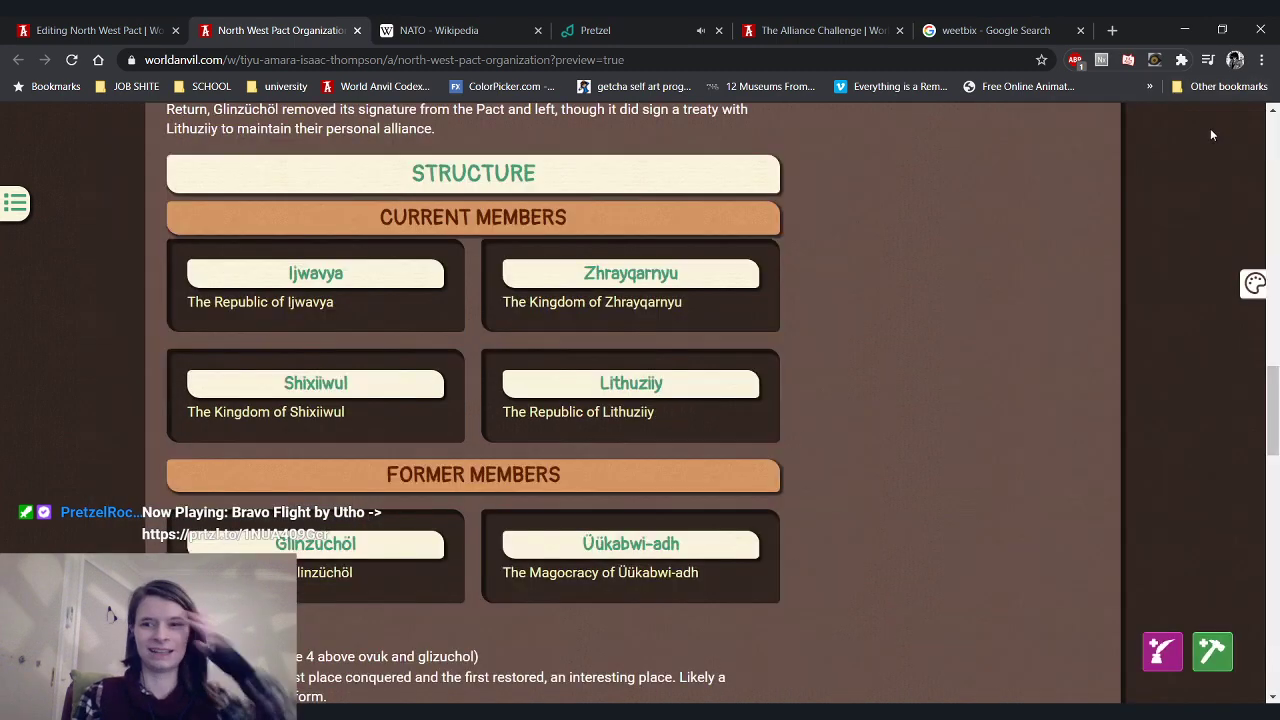
Reload the article preview and check the spacing of the Current Members and Former Members grids
click(97, 26)
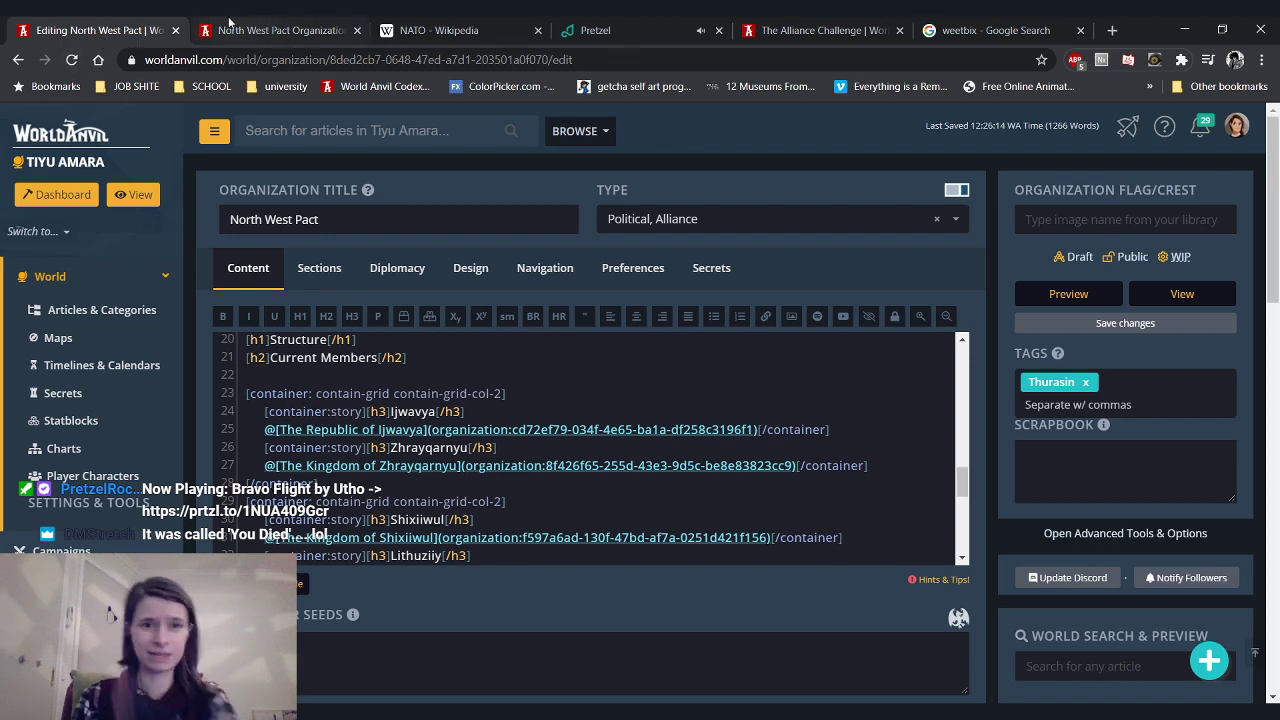
key(ctrl+Tab)
click(68, 60)
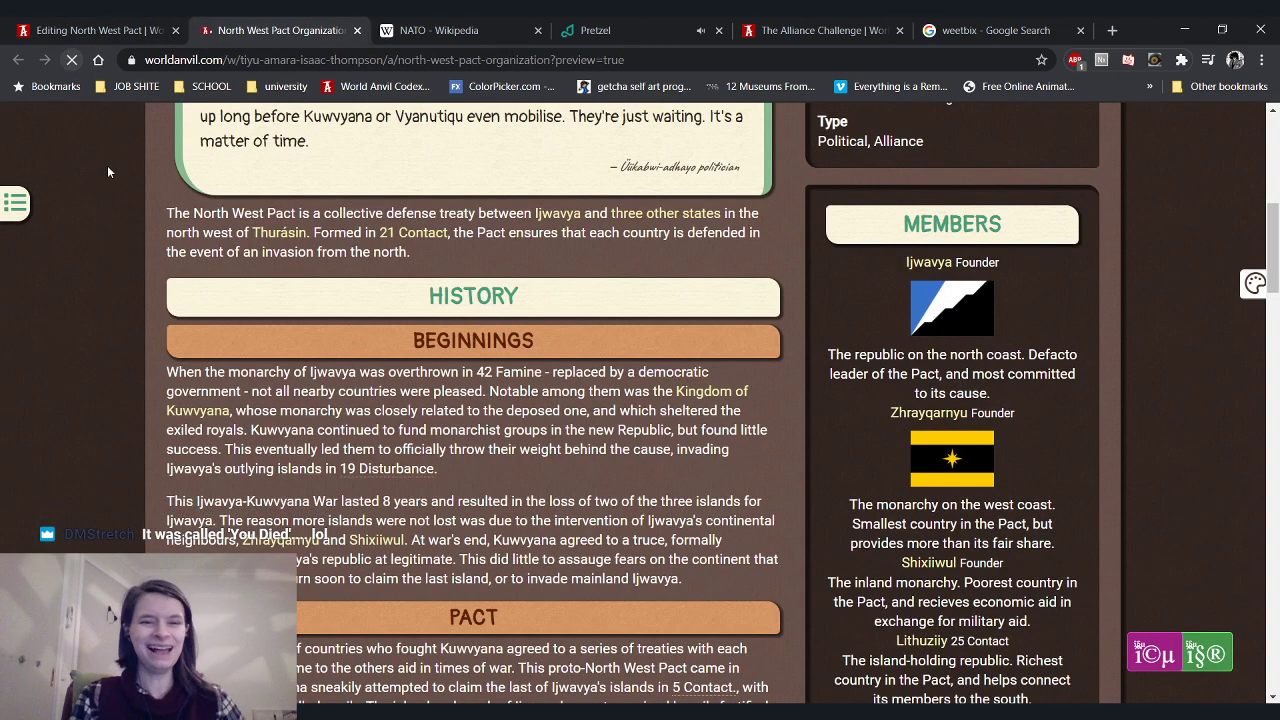
scroll(143, 355, down, 15)
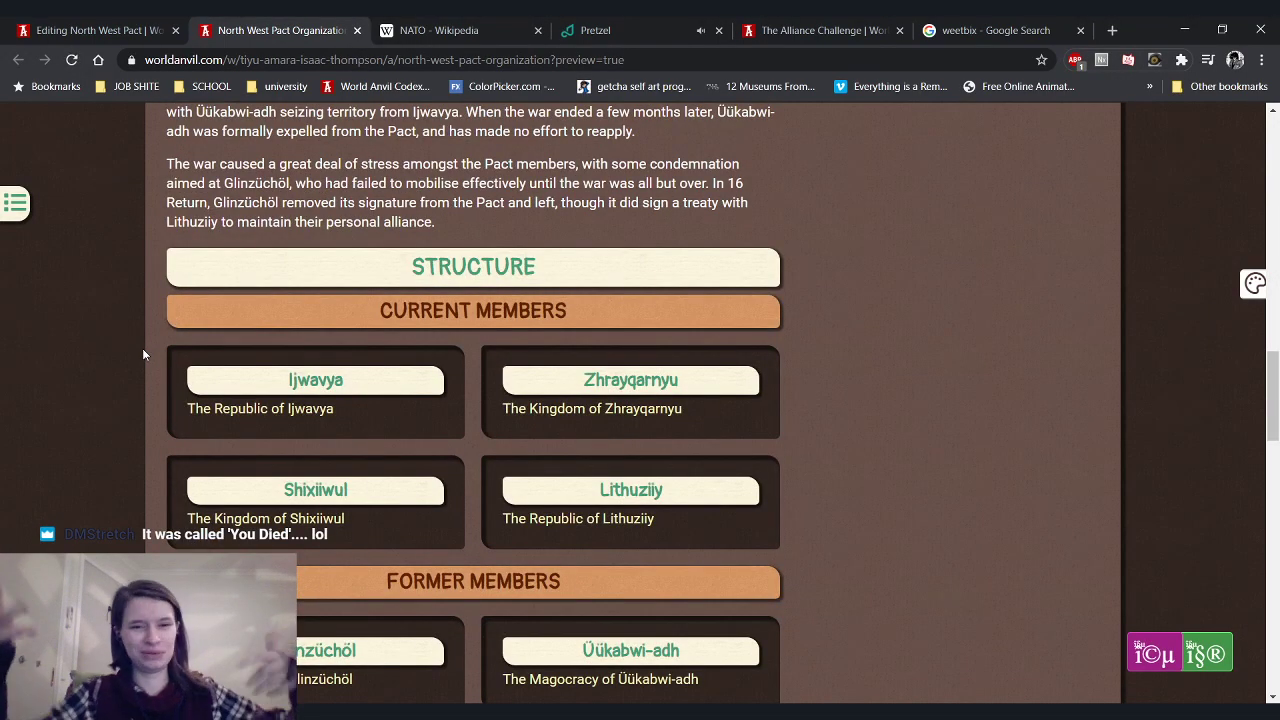
scroll(181, 452, down, 3)
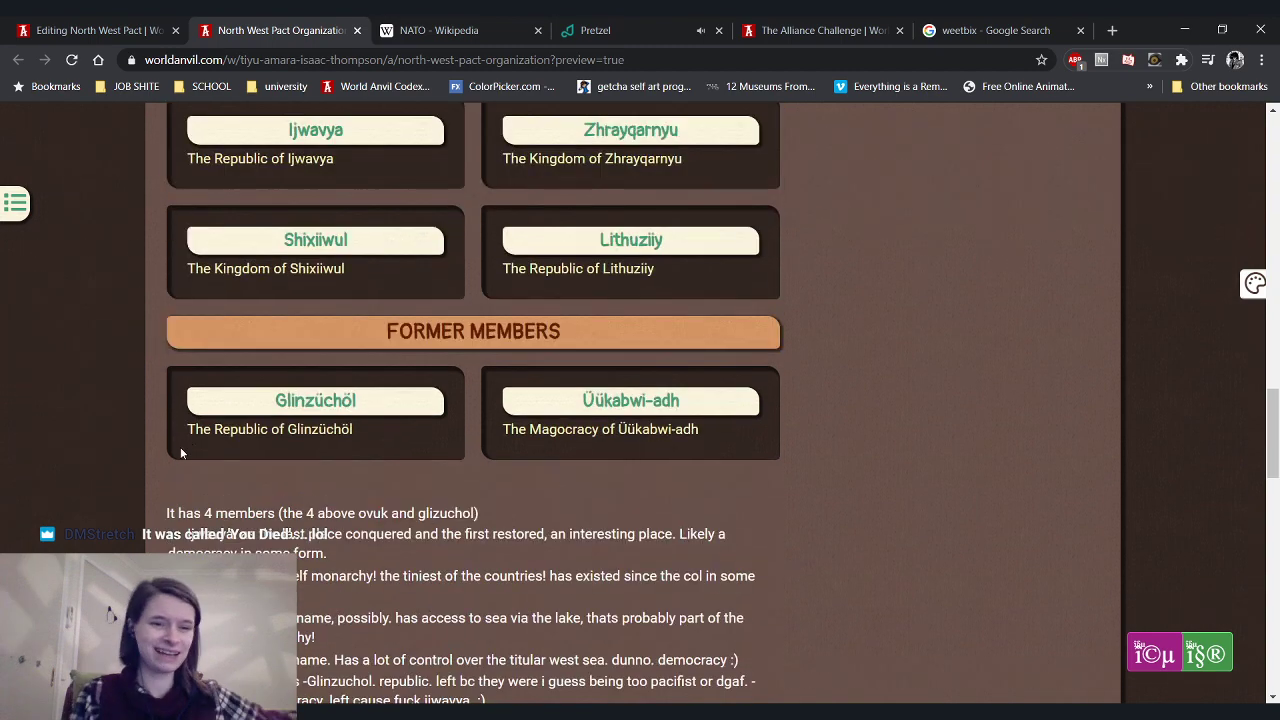
Continue the text after The Republic of Ijwavya link with "was the founder of the North West Pact, and its defacto leader."
click(44, 22)
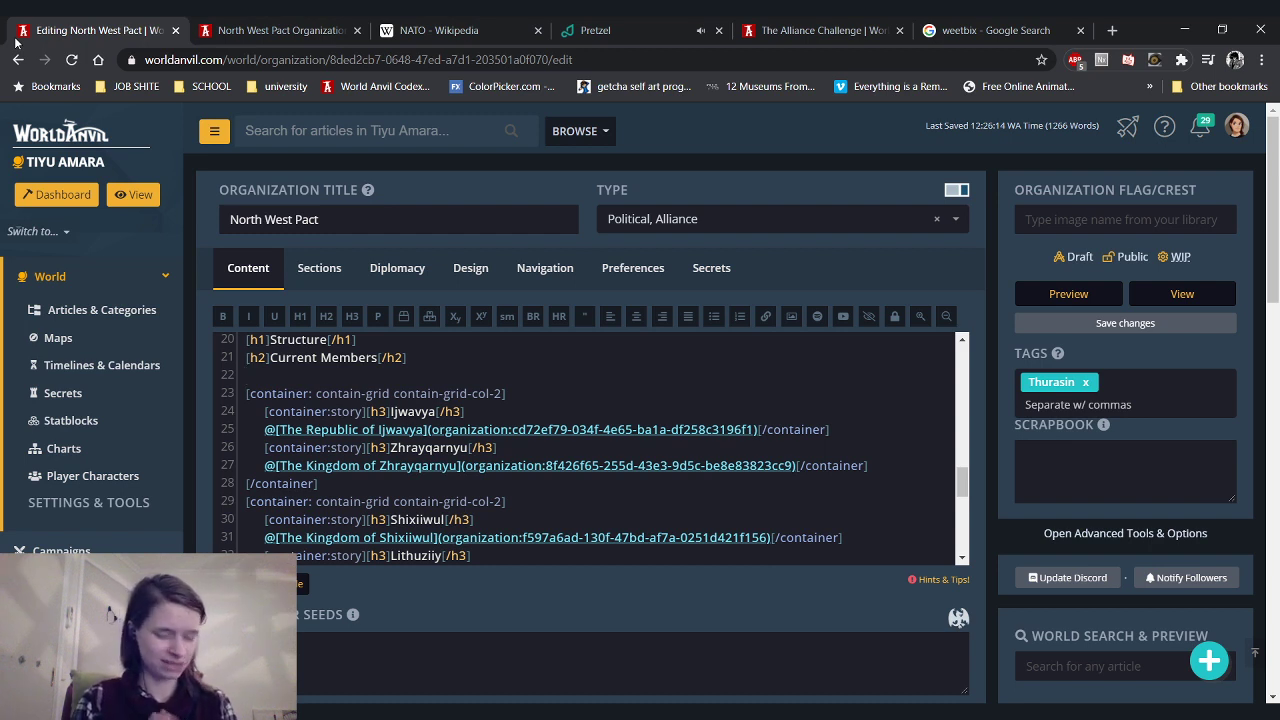
click(758, 429)
text(was the )
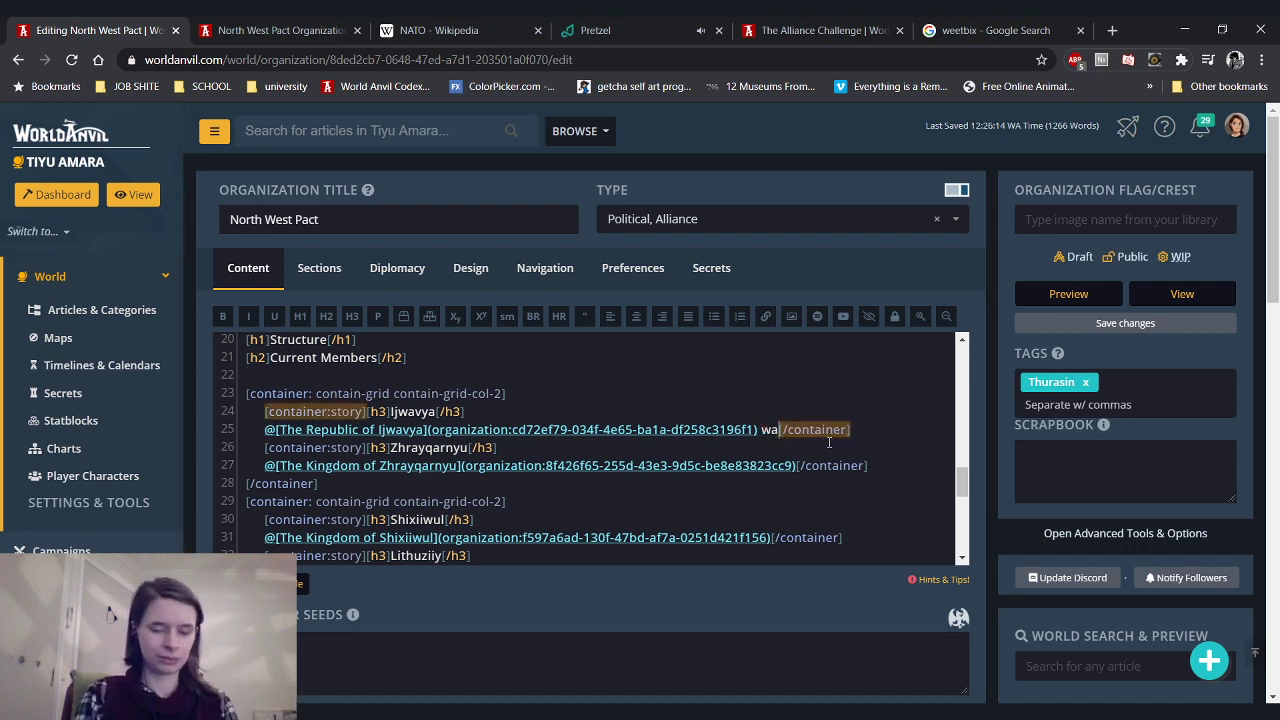
text(founder of the)
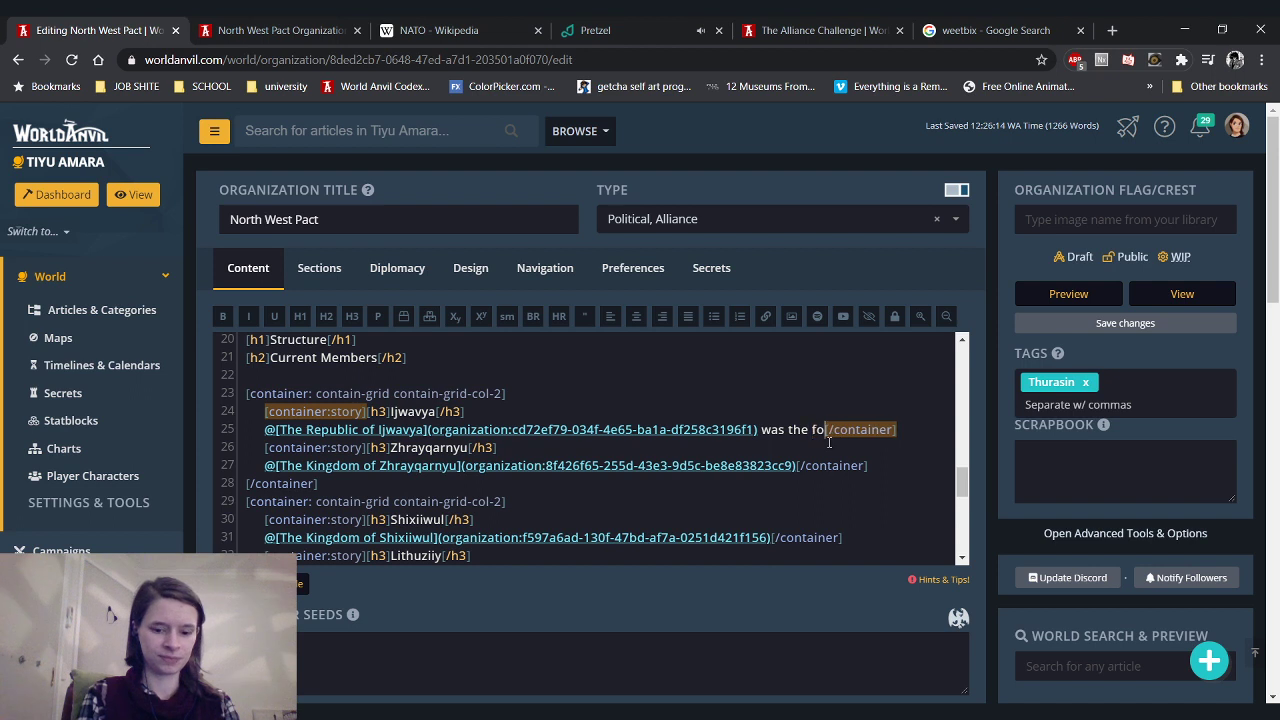
text( North West )
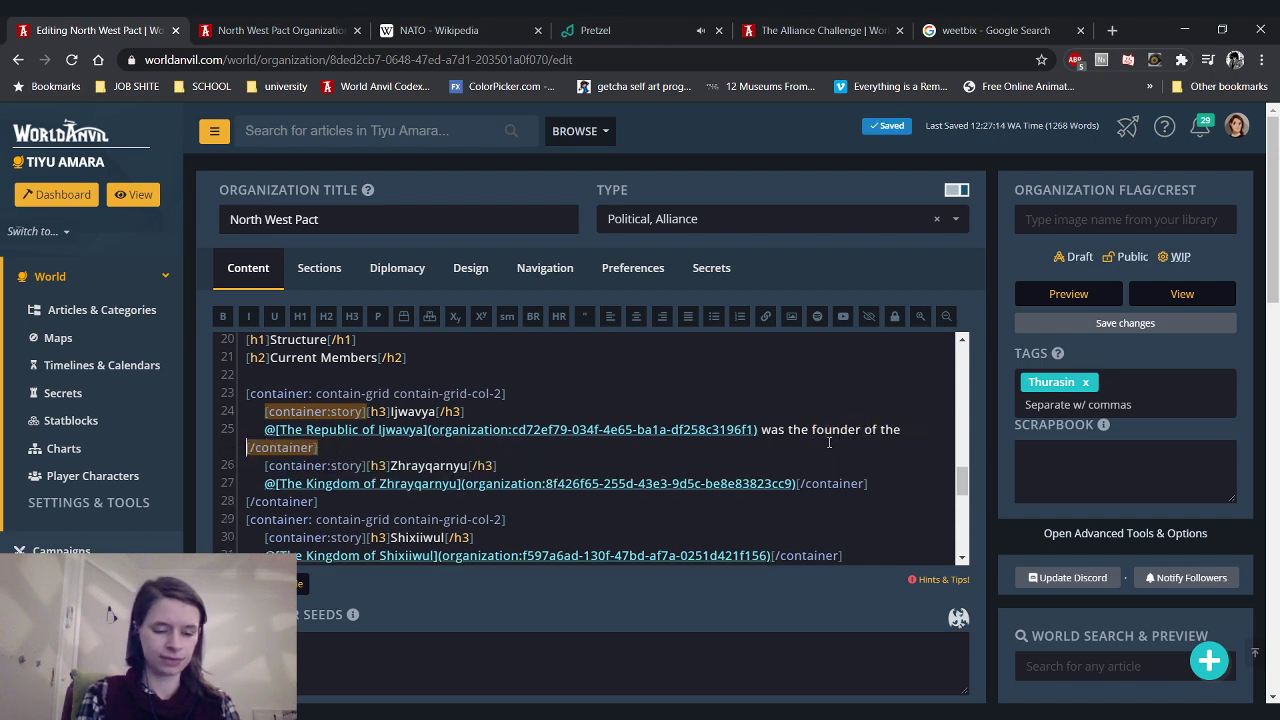
text(Pact, and )
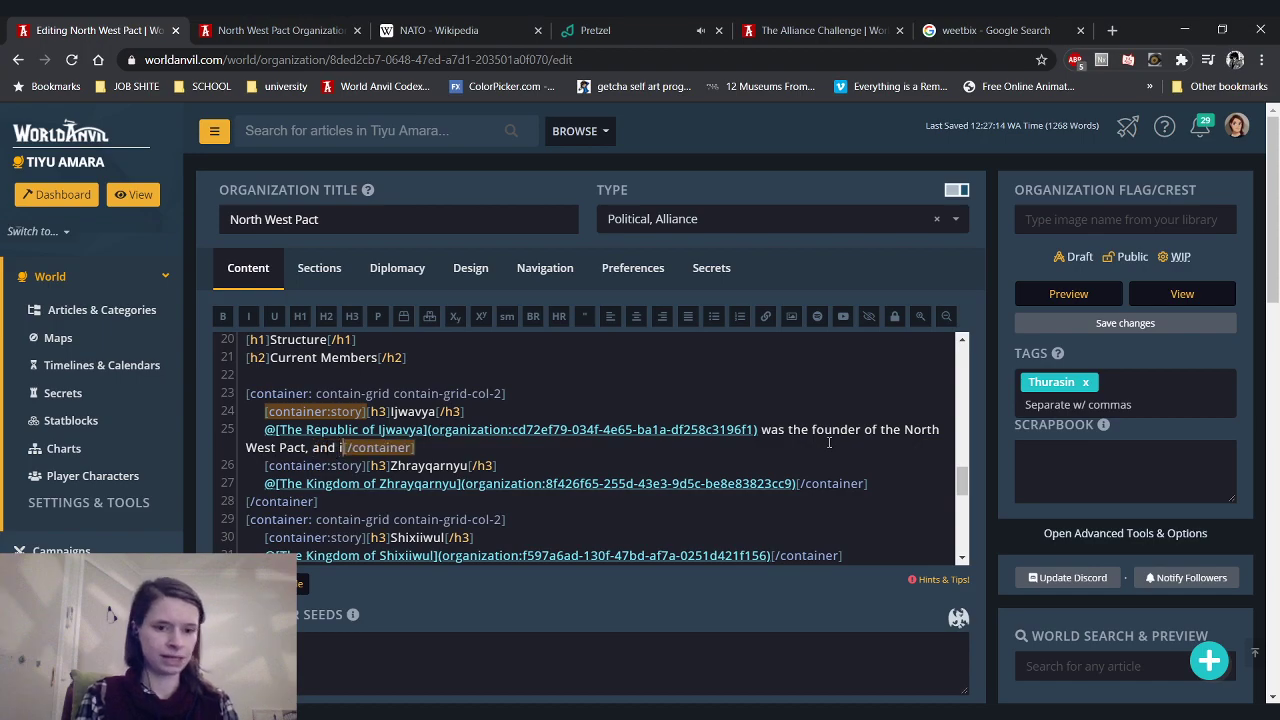
text(it)
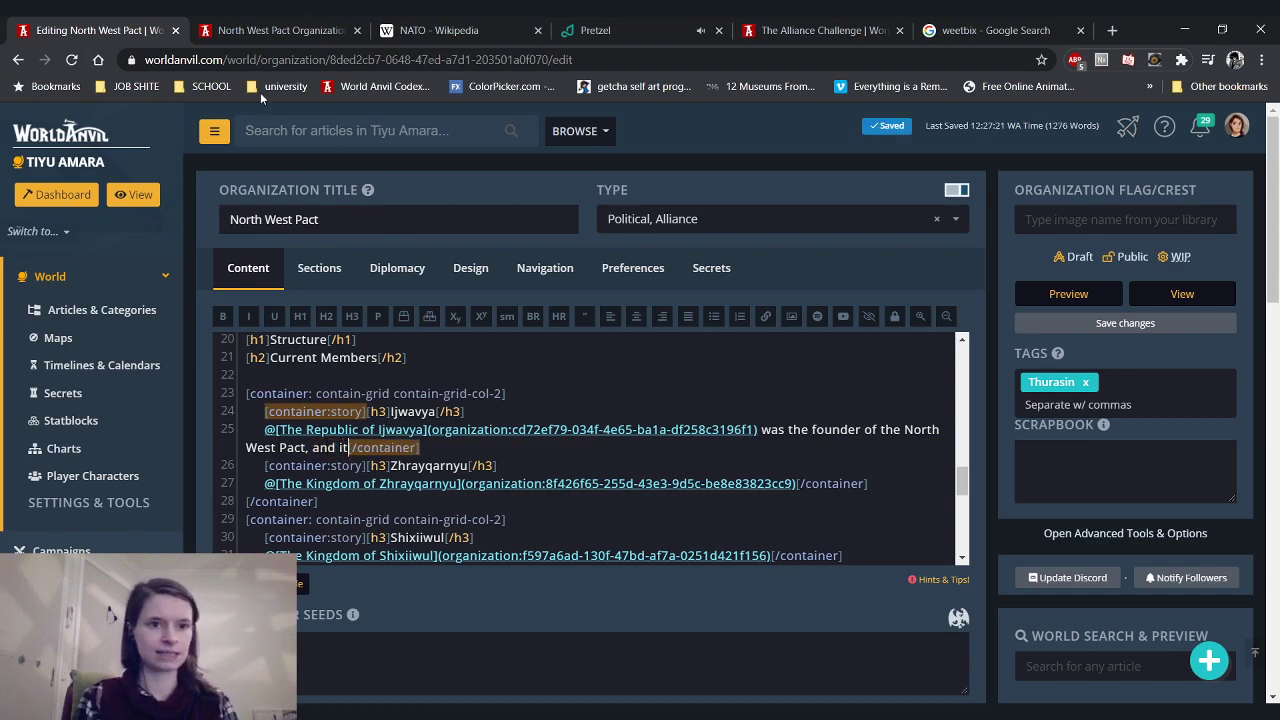
click(272, 30)
scroll(836, 402, up, 15)
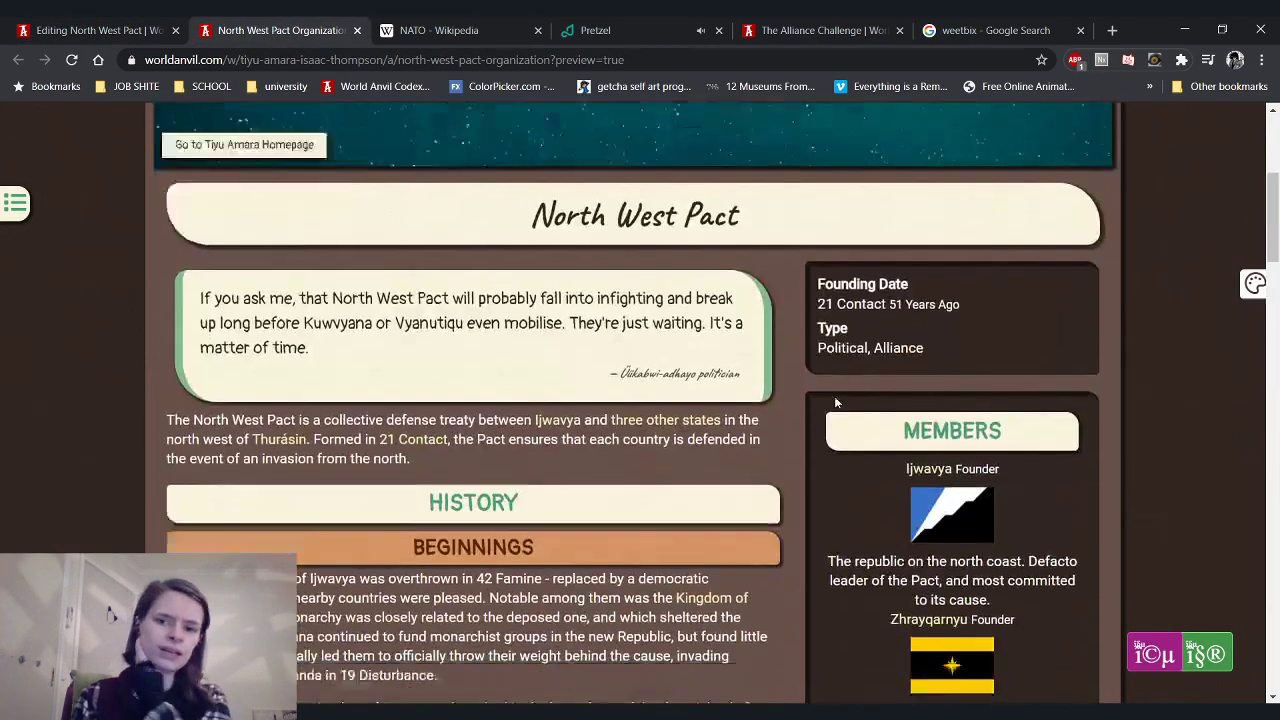
scroll(836, 402, down, 2)
click(145, 22)
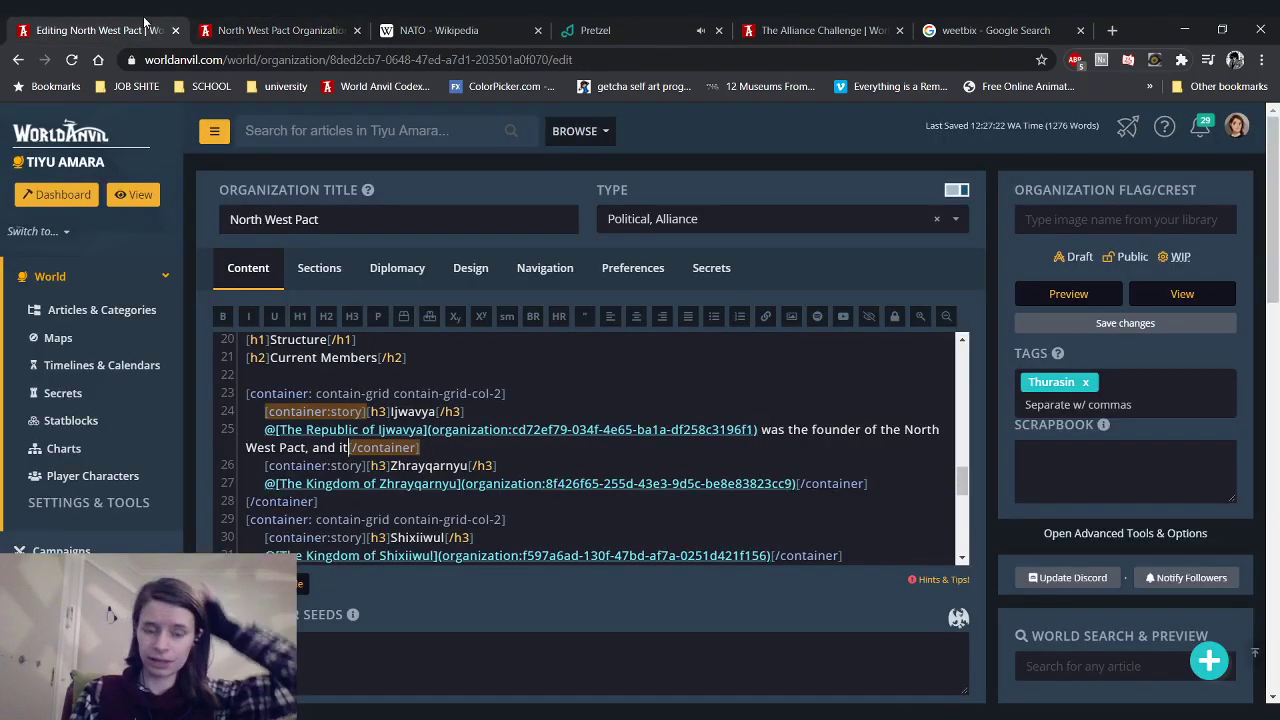
text(s defa)
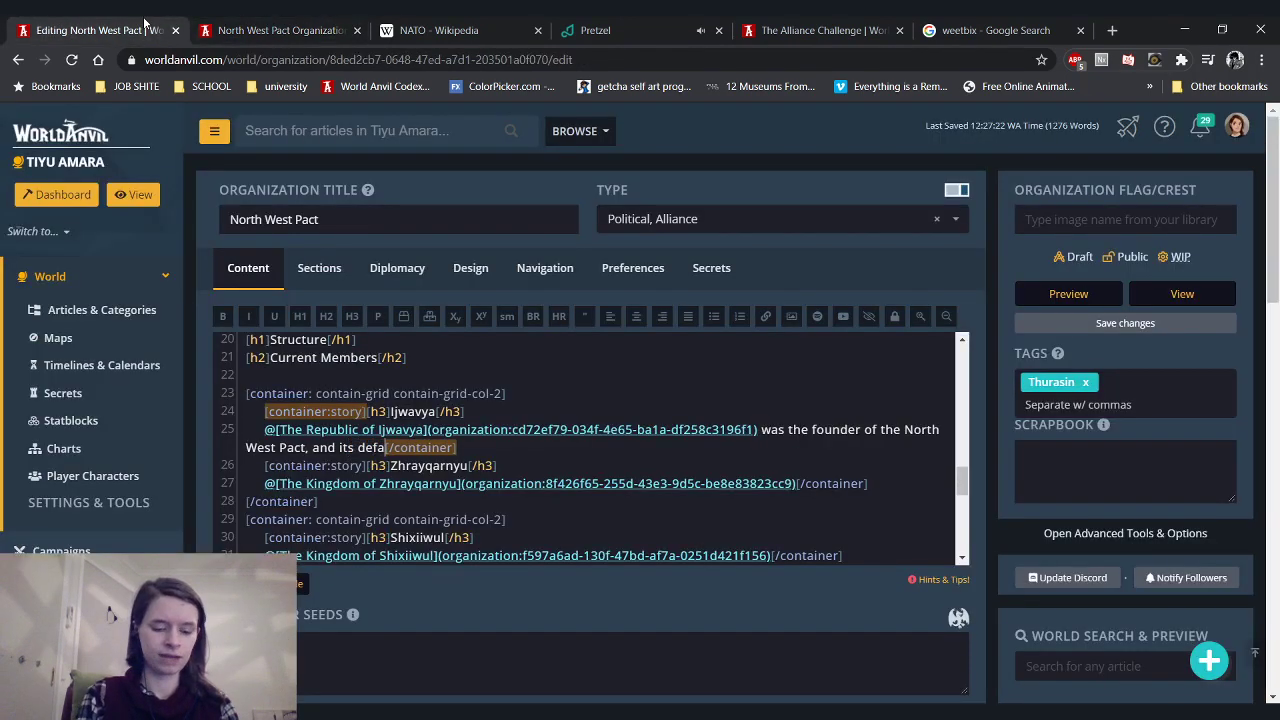
text(cto leader.)
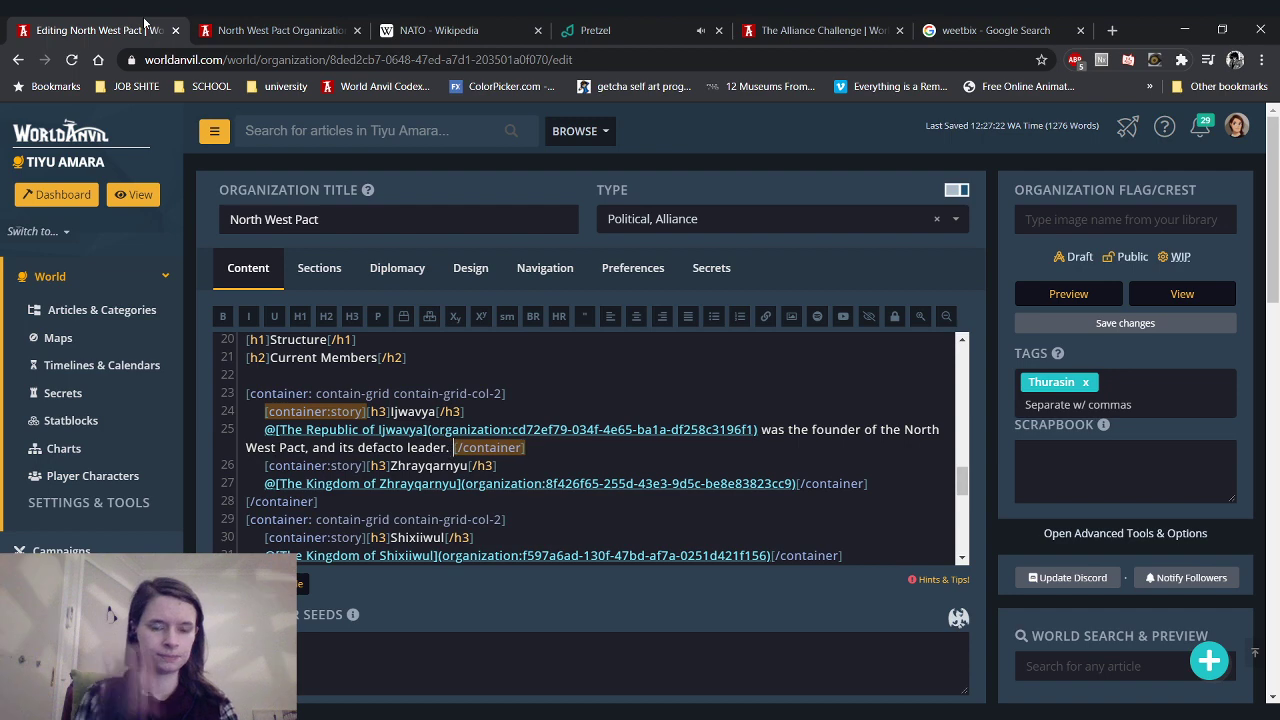
Open the Thurásin geographic location article in place of the weetbix image search
click(245, 22)
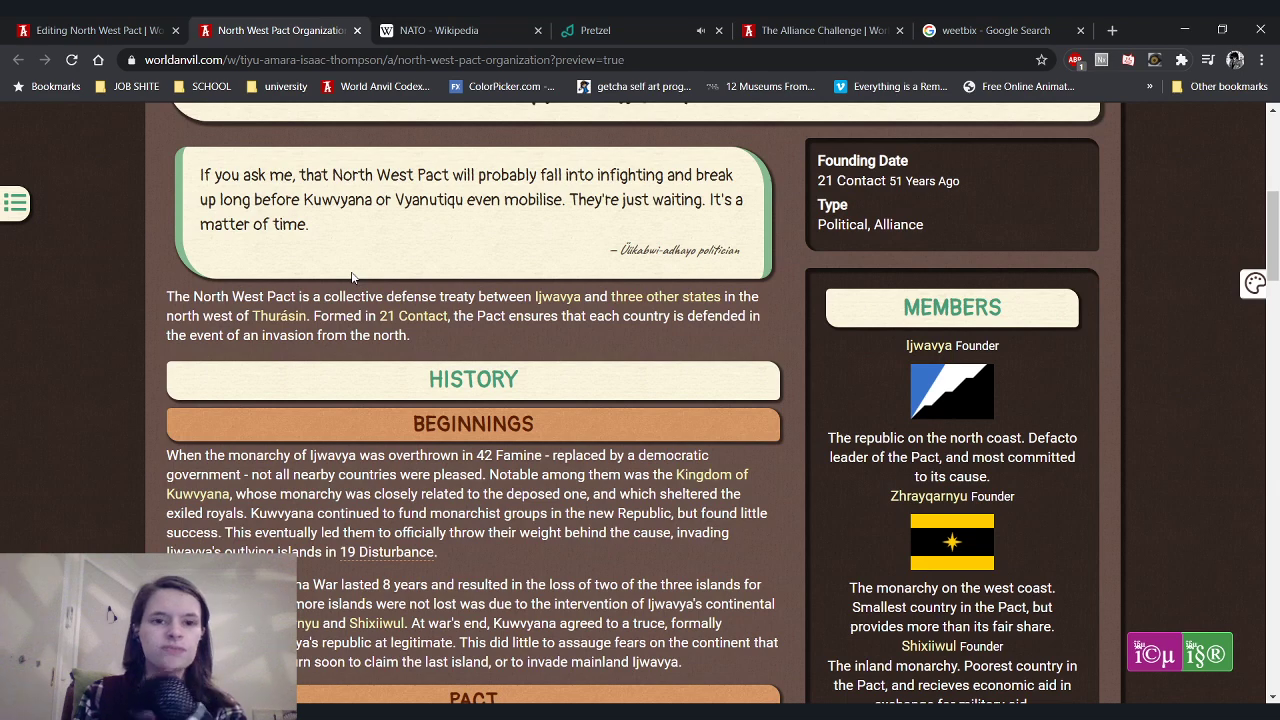
click(976, 23)
click(956, 58)
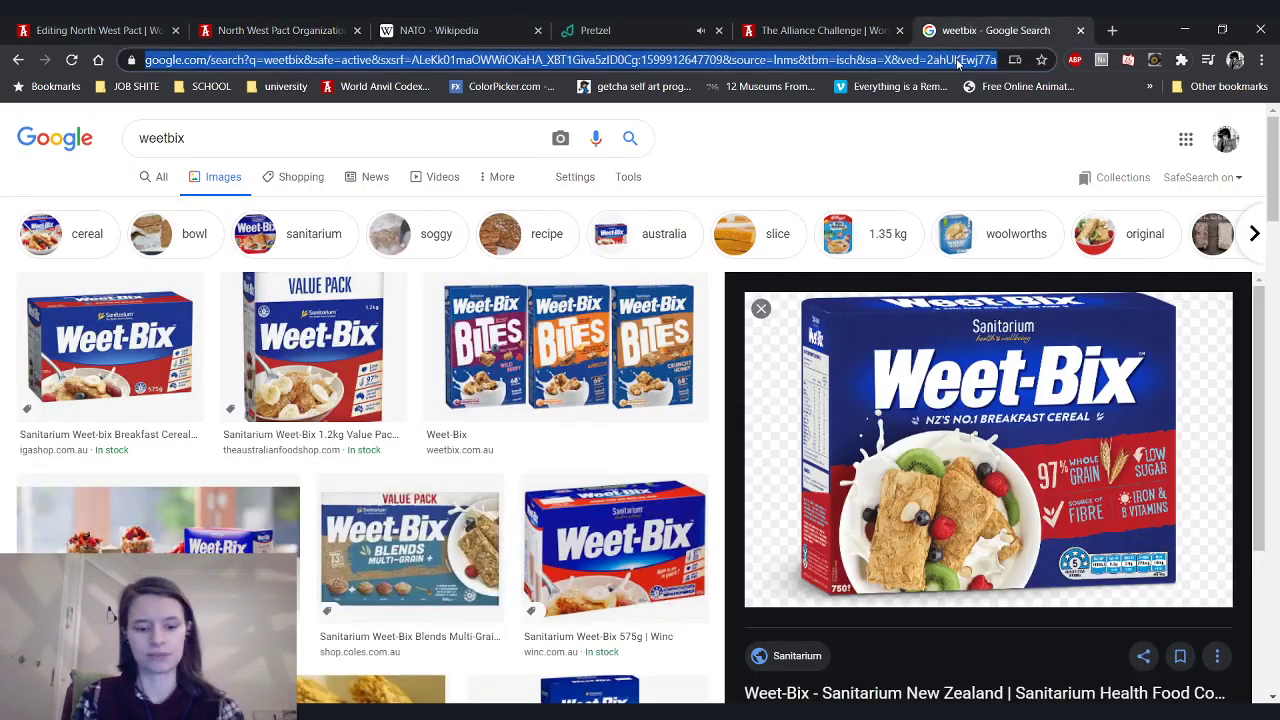
text(thurasin-article?preview=true)
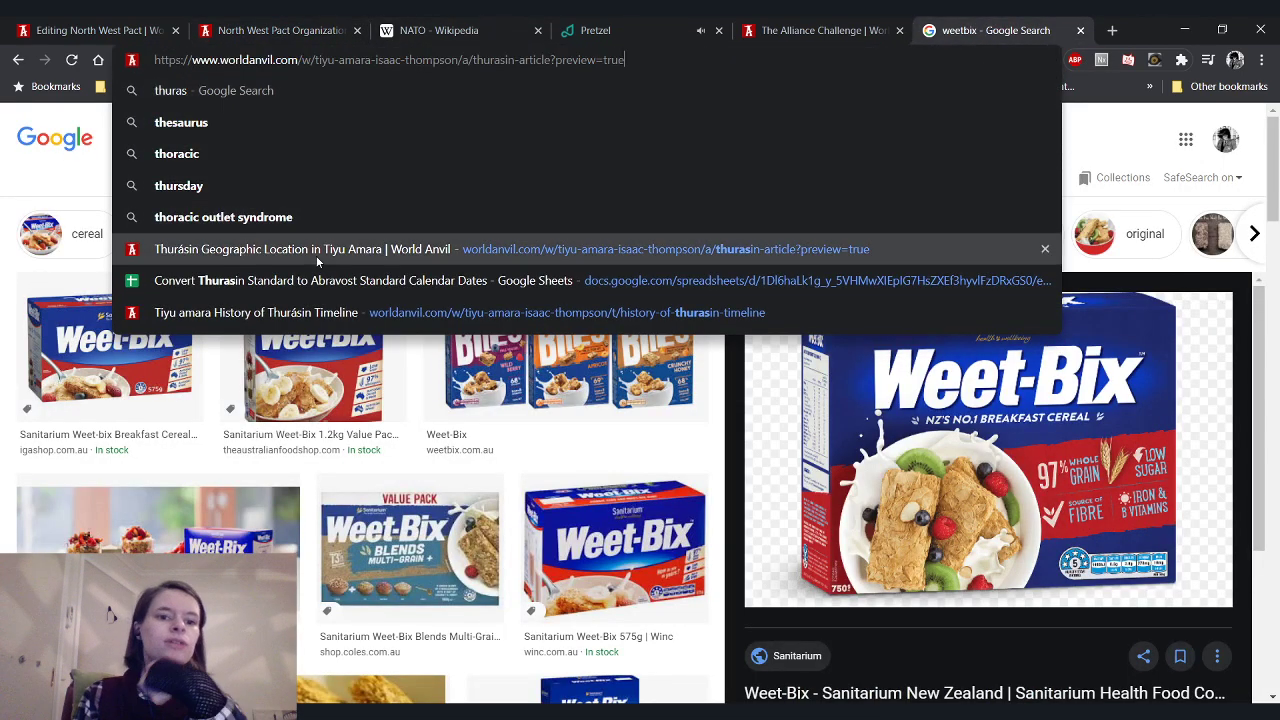
click(316, 259)
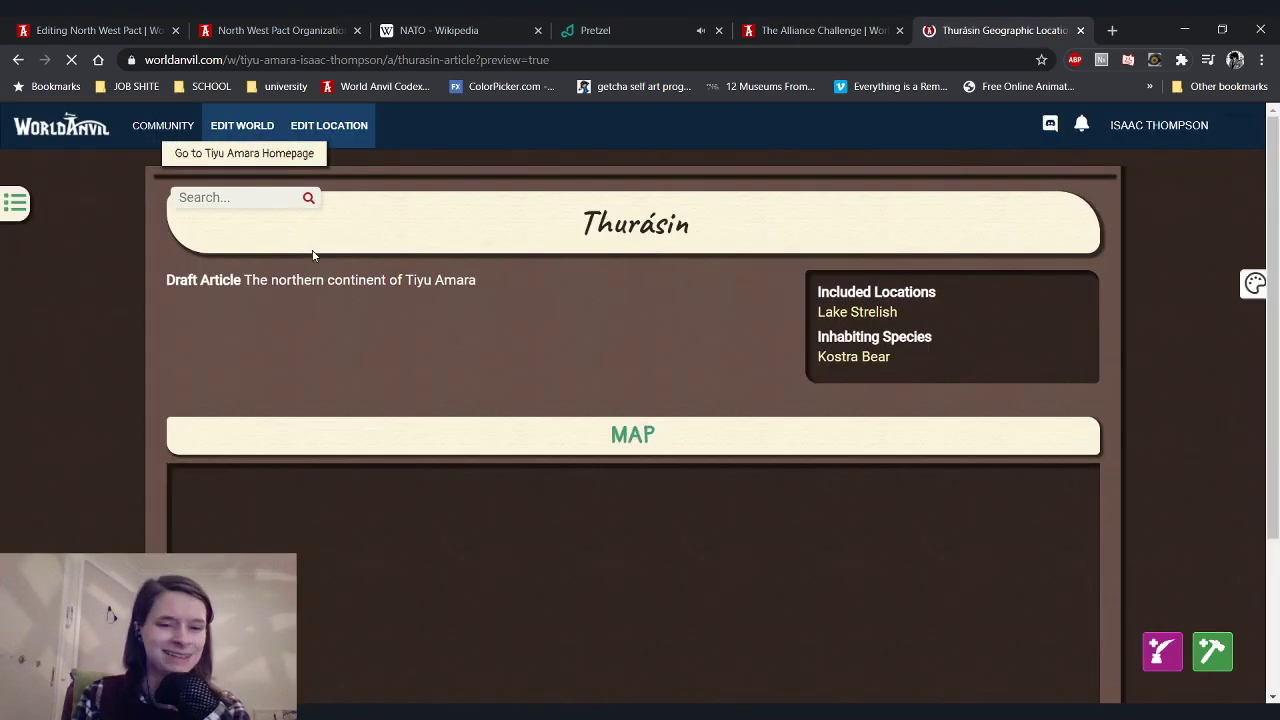
Switch the Thurásin map to the Country Borders base layer and show the Country Borders overlay to examine the northwestern countries
scroll(40, 370, down, 8)
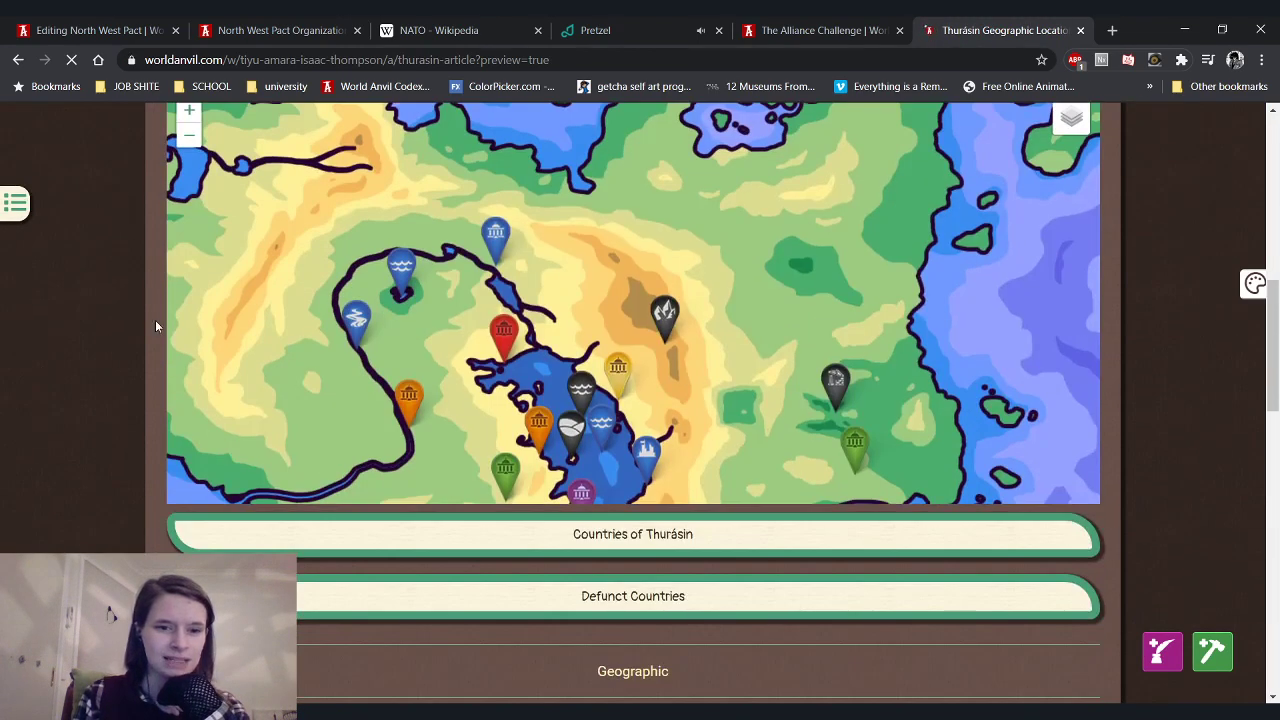
scroll(155, 320, down, 1)
scroll(286, 254, down, 2)
drag(1276, 318, 1276, 280)
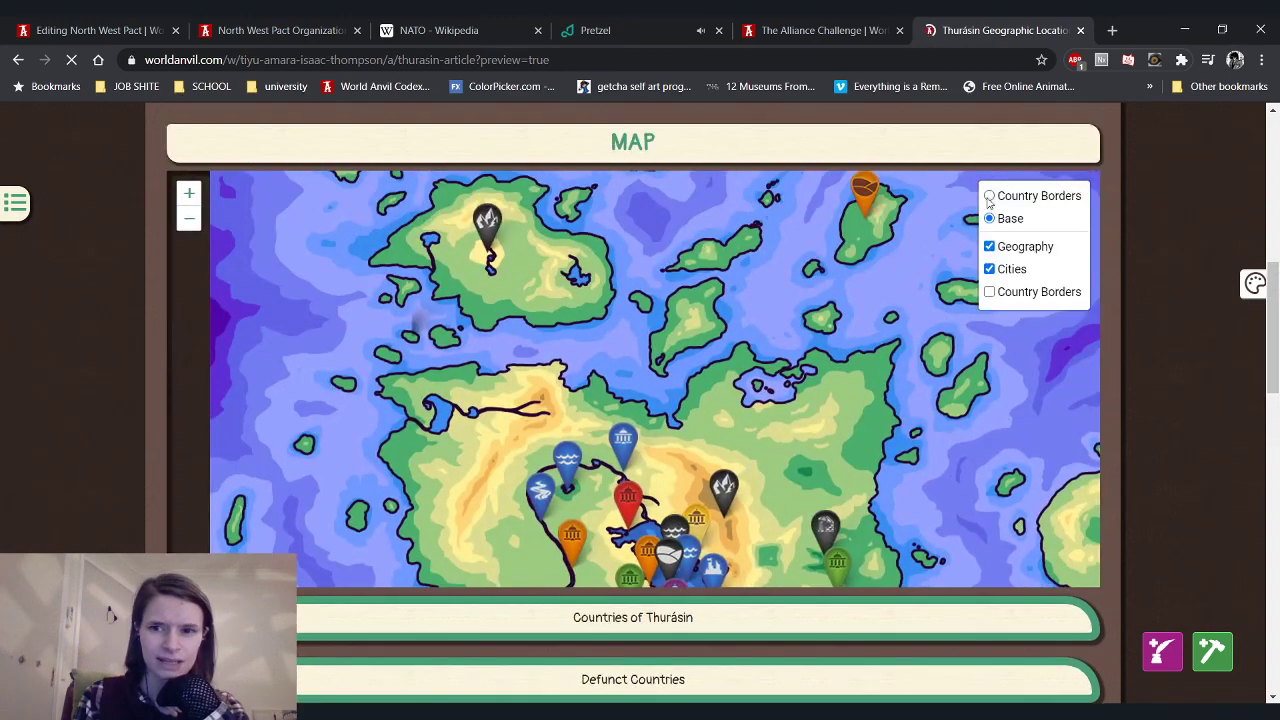
click(989, 196)
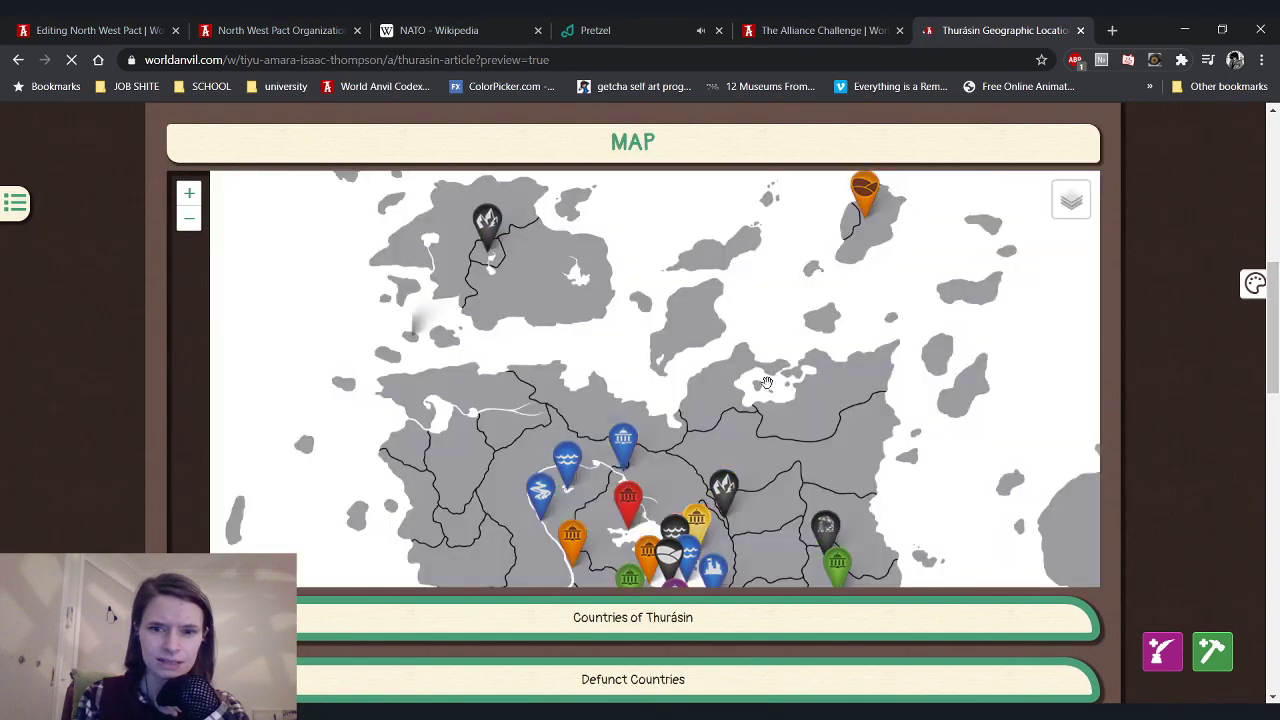
scroll(629, 397, up, 2)
mouse_move(1070, 198)
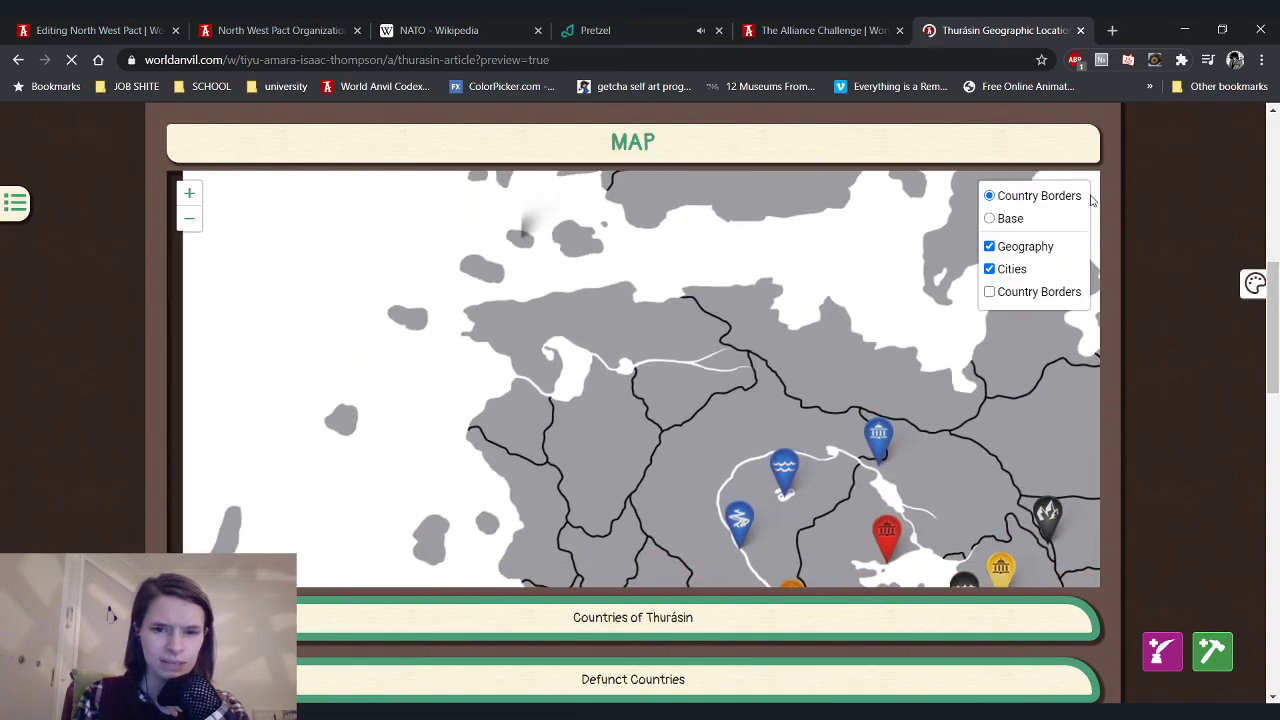
click(988, 292)
scroll(504, 362, down, 1)
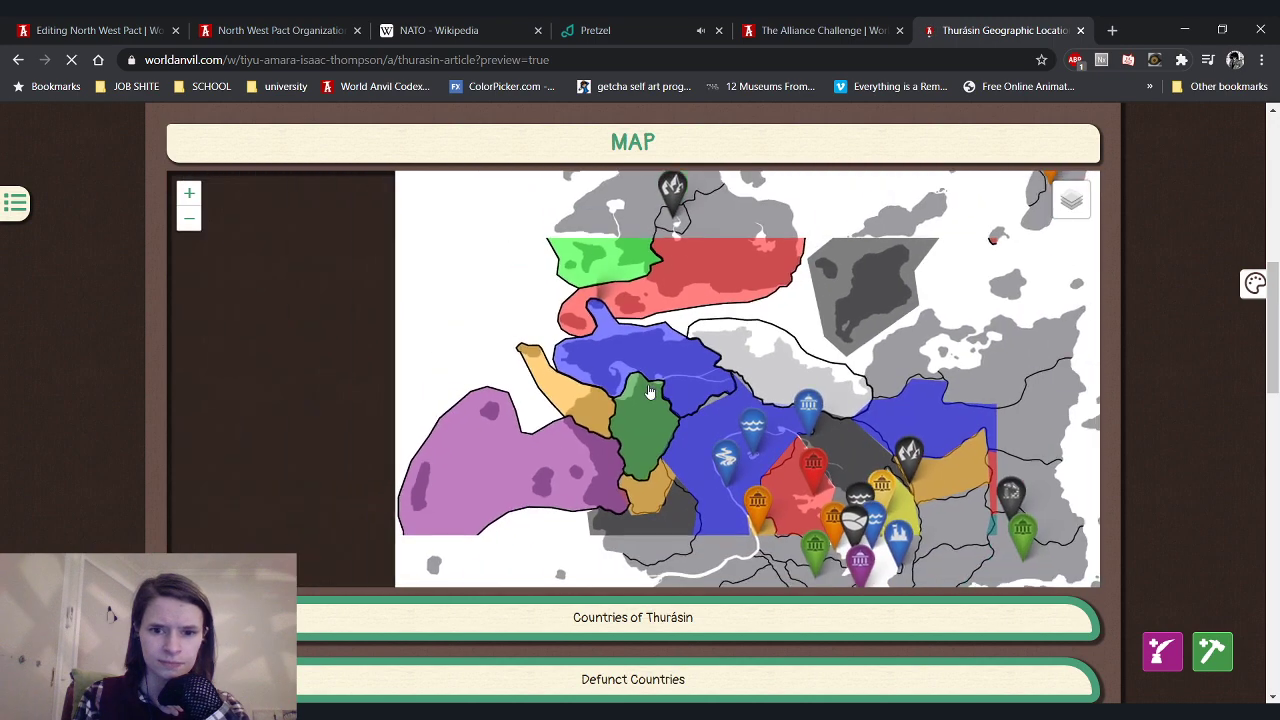
Identify the large purple country on the west side of the Thurásin map from its info popup
scroll(449, 348, down, 1)
scroll(449, 348, up, 1)
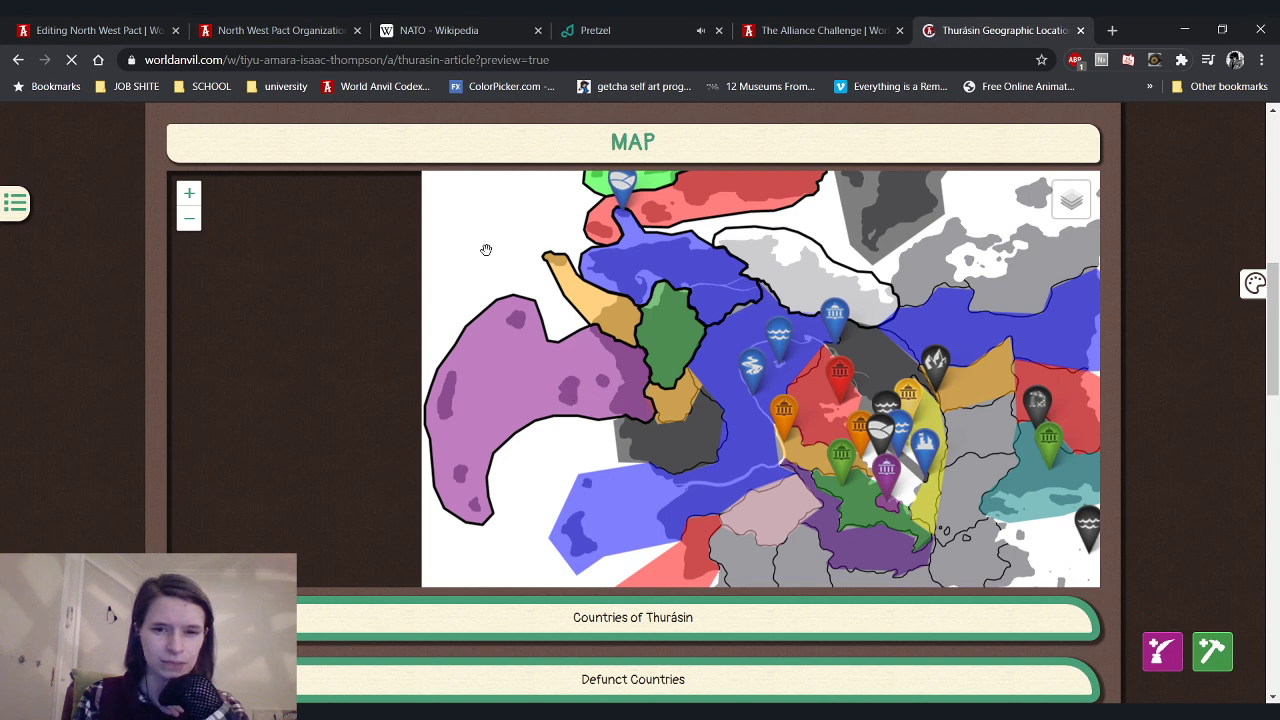
drag(486, 251, 495, 278)
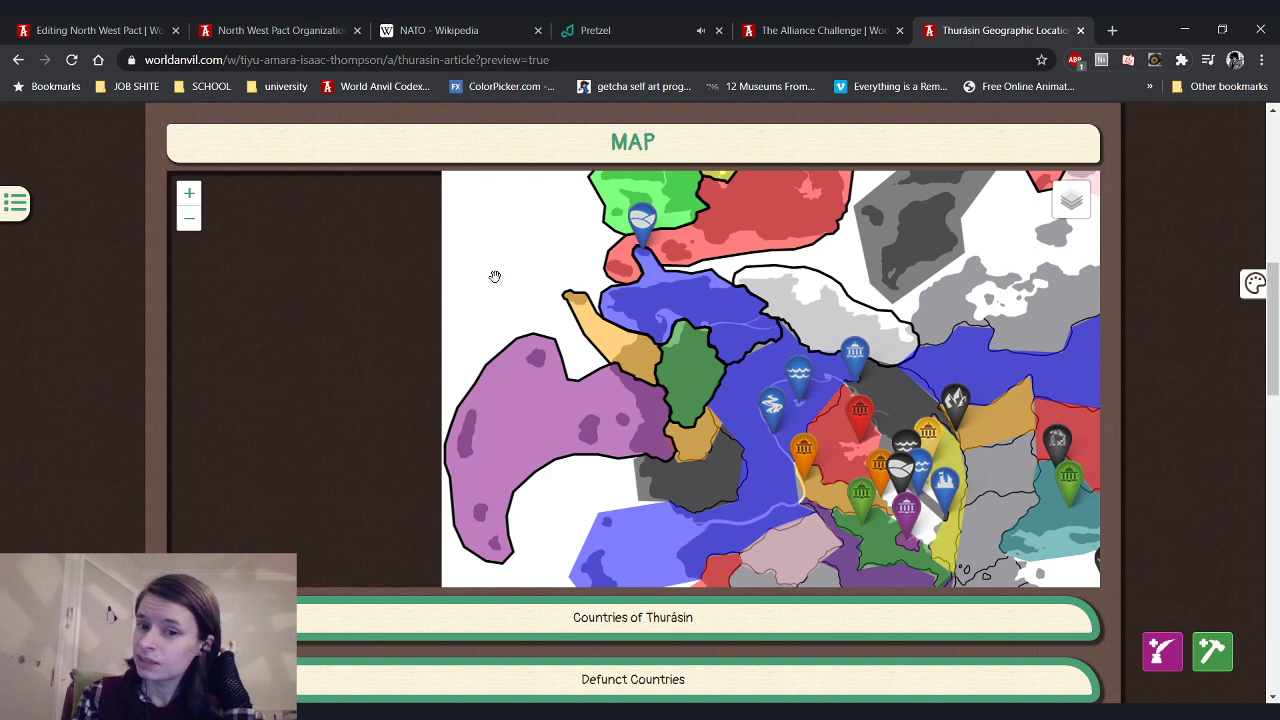
click(728, 252)
click(549, 405)
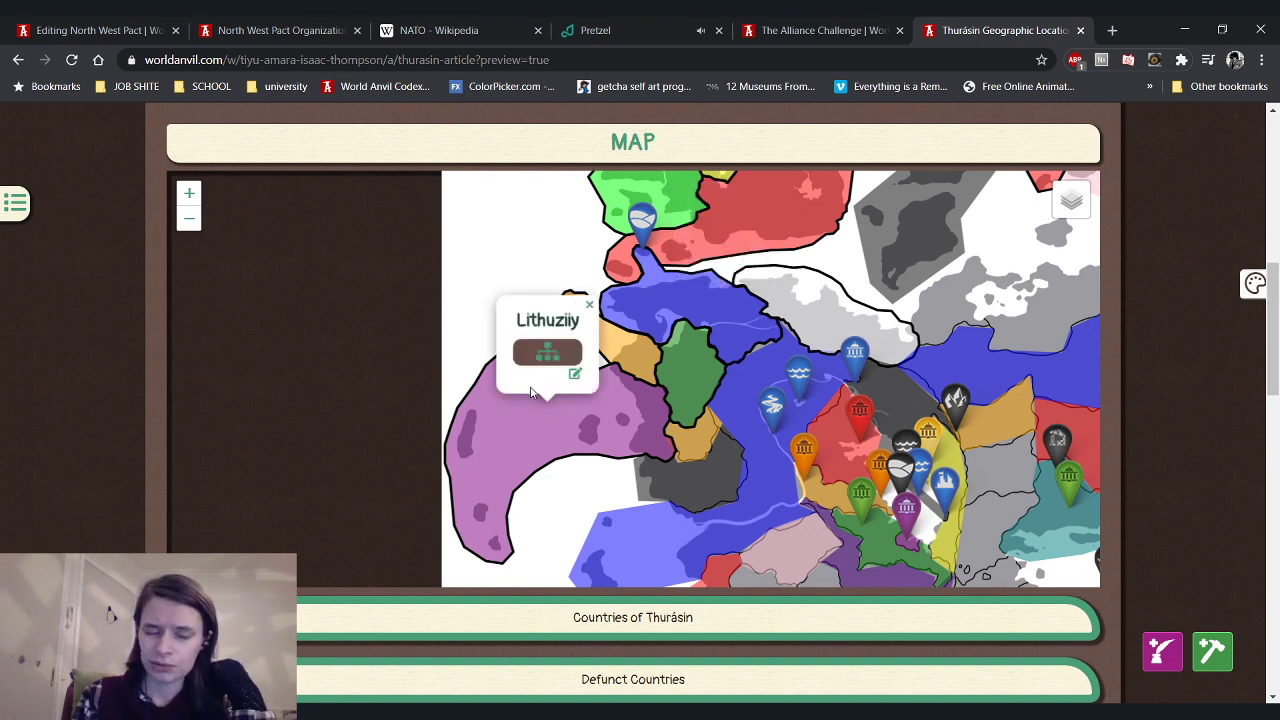
click(396, 386)
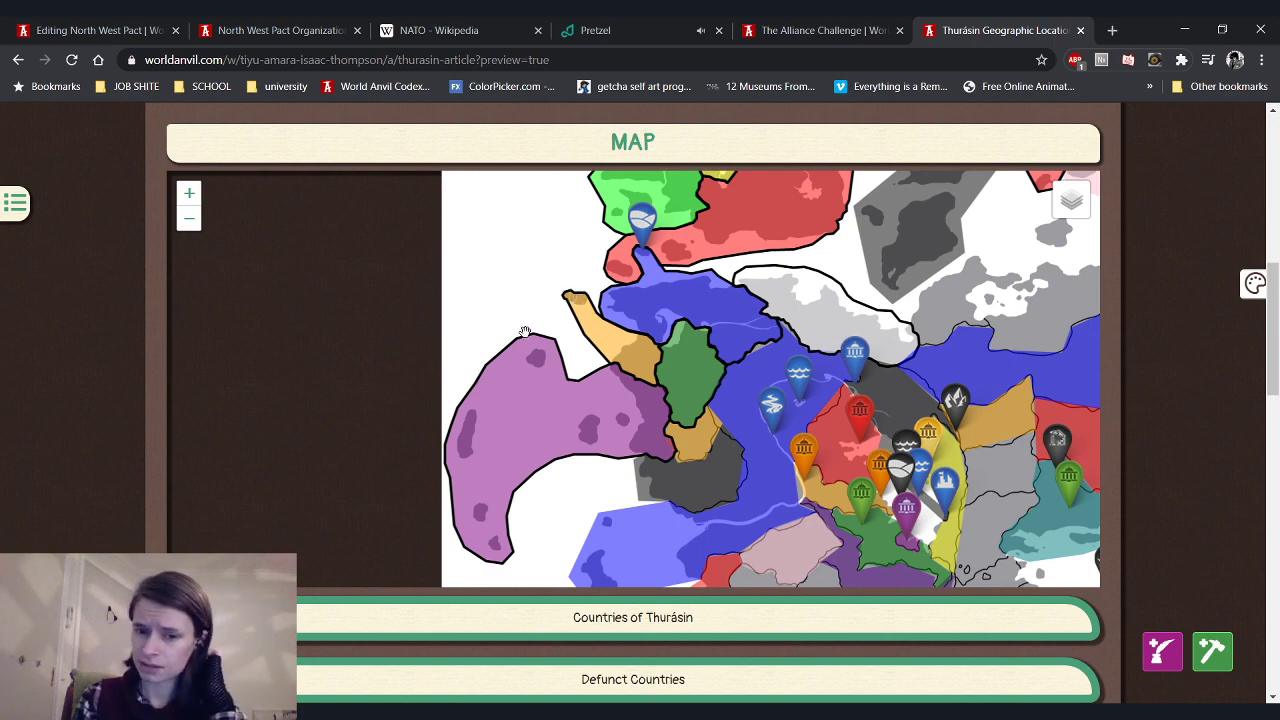
Identify the pale grey country on the northern coast of the Thurásin map from its info popup
scroll(525, 332, down, 1)
scroll(525, 340, up, 1)
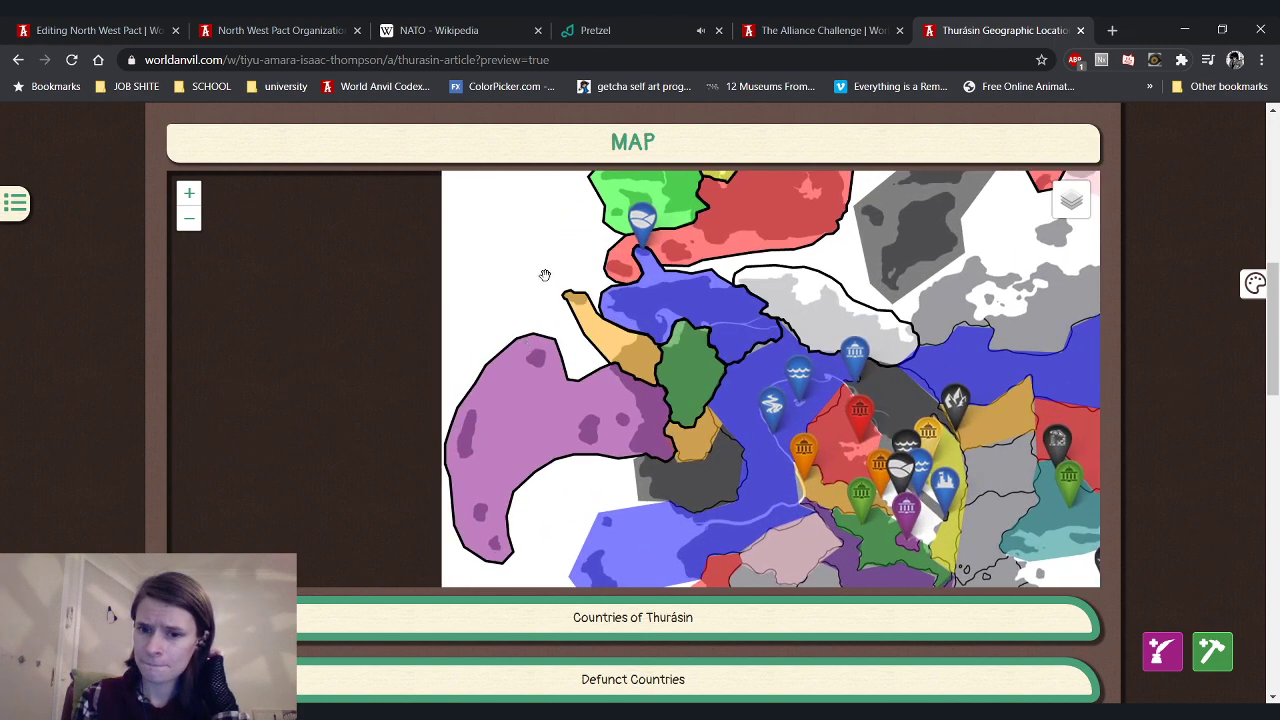
drag(545, 275, 491, 323)
click(755, 368)
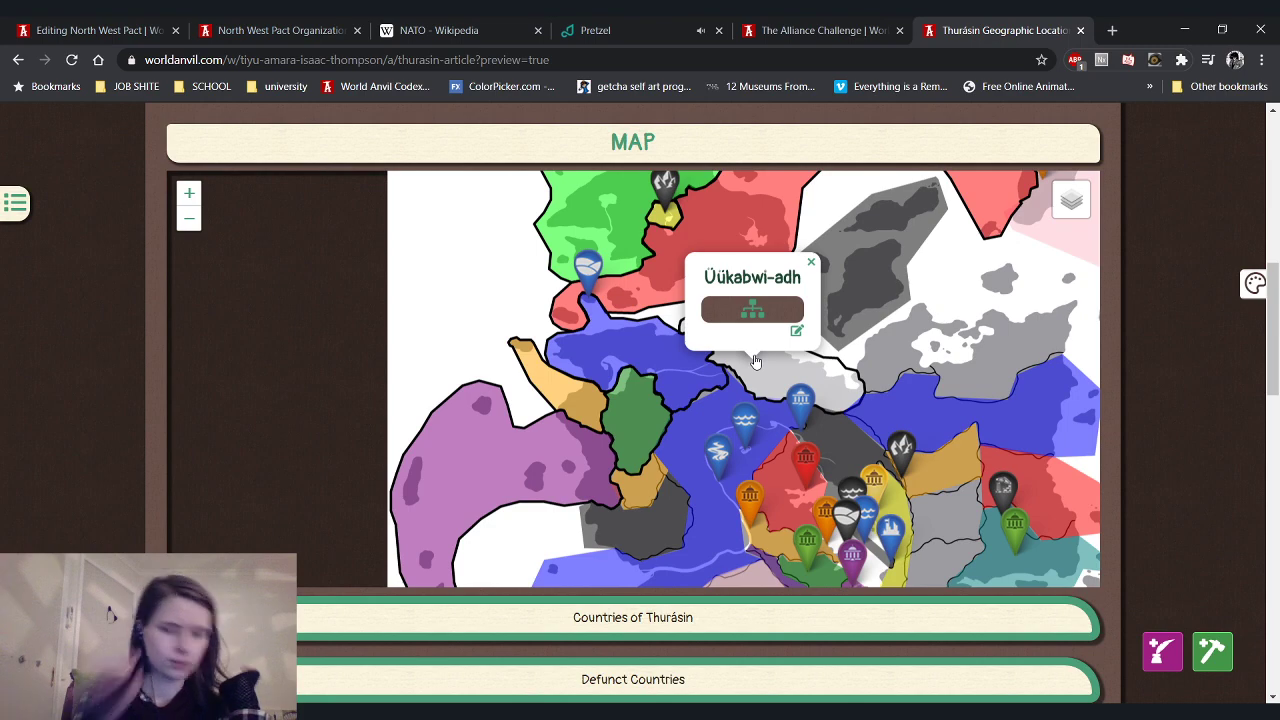
click(449, 303)
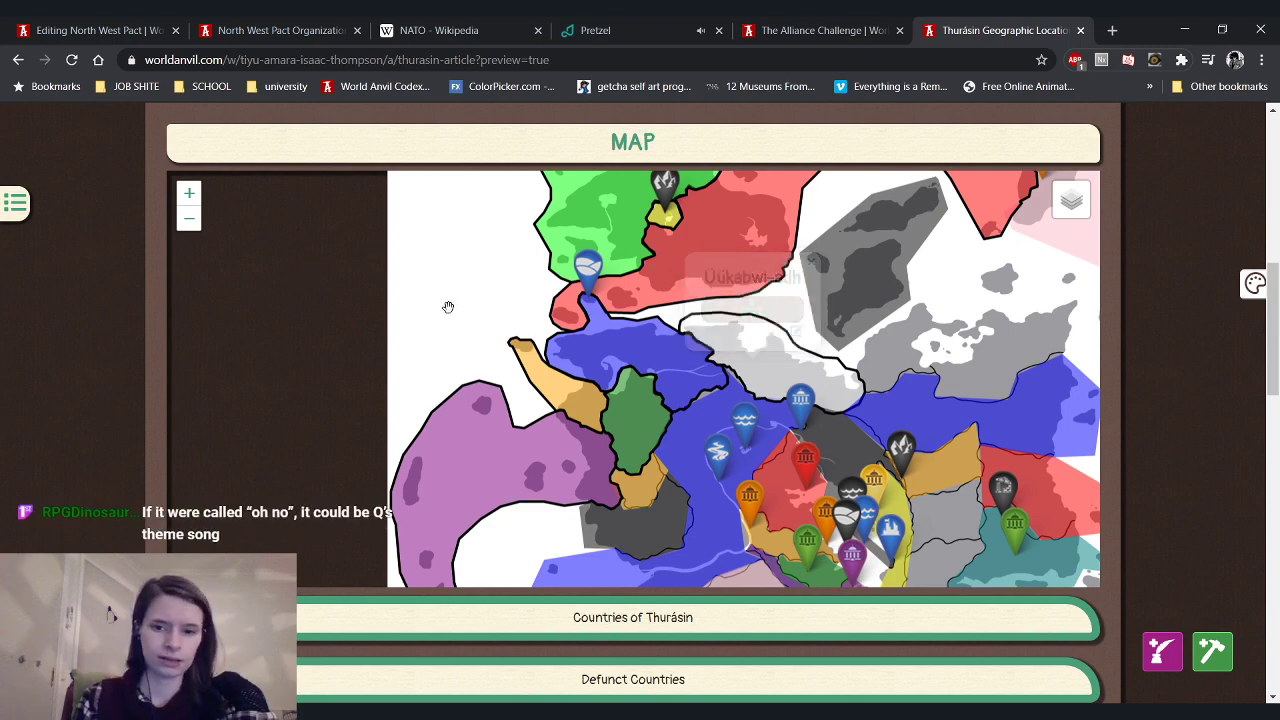
scroll(822, 366, up, 1)
scroll(822, 366, down, 1)
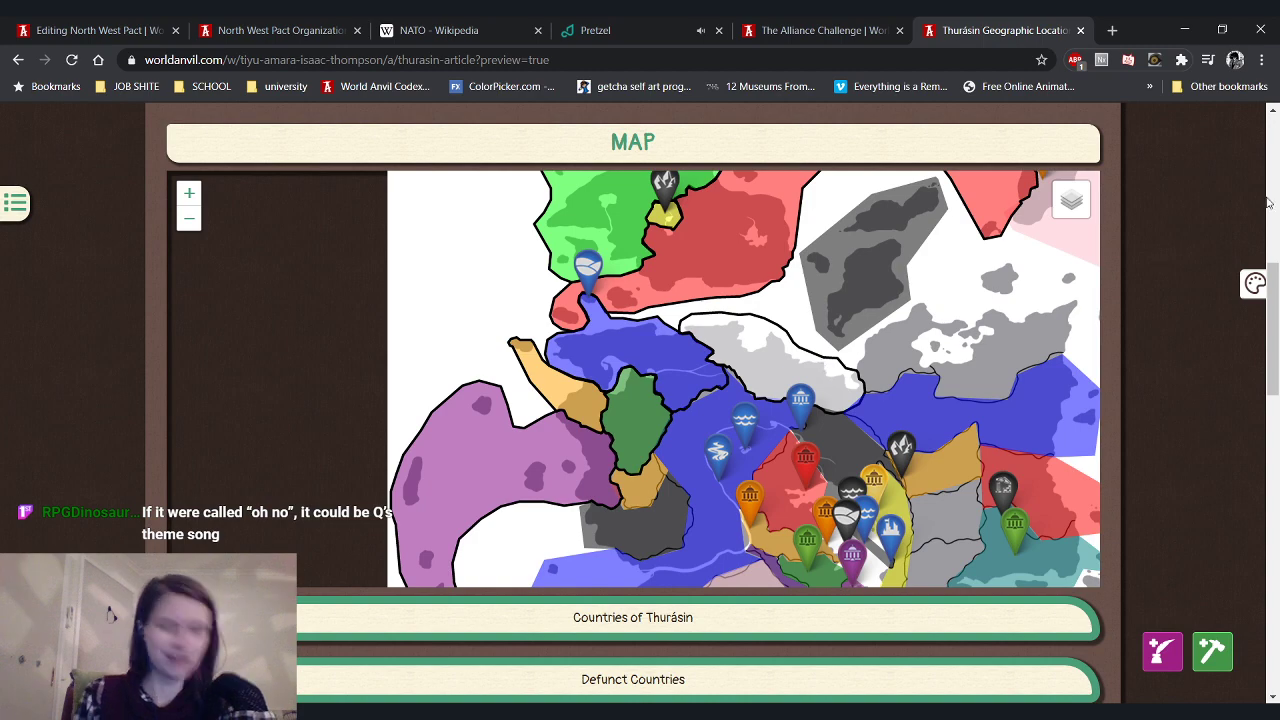
Hide the Cities overlay on the Thurásin map and examine the borders of the northwestern countries up close
mouse_move(1080, 218)
click(989, 268)
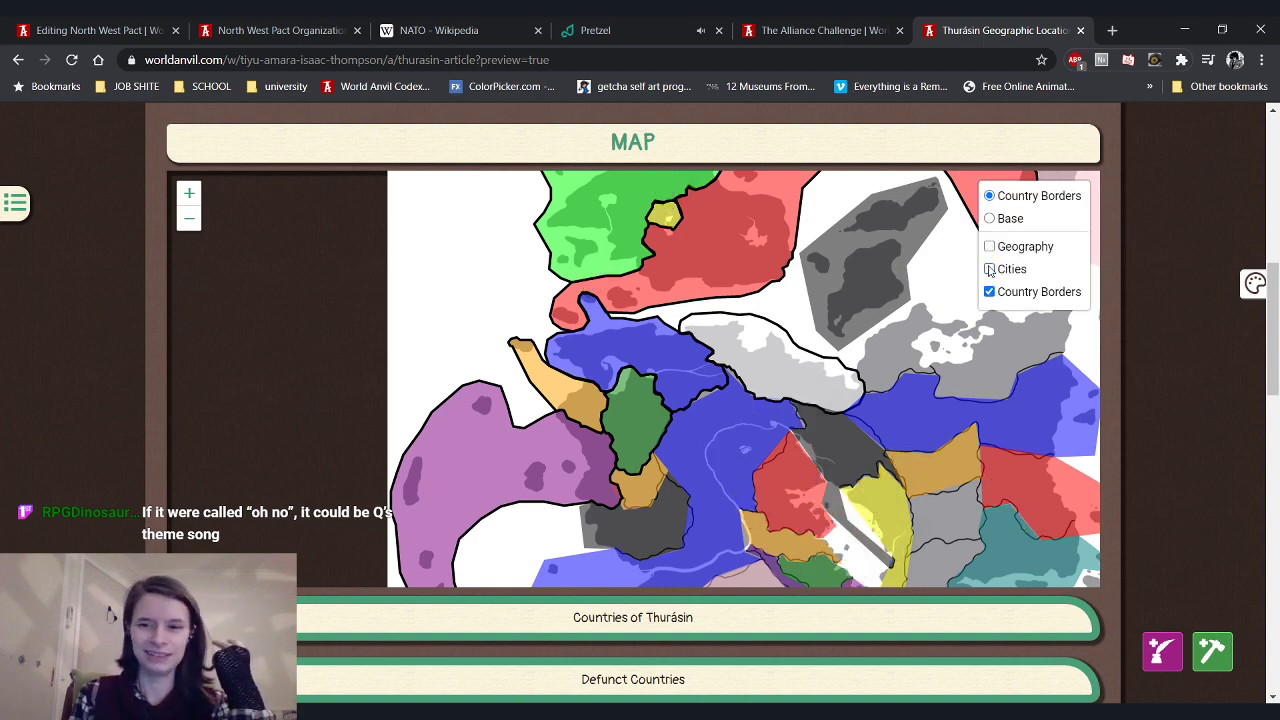
scroll(740, 375, up, 2)
scroll(742, 370, up, 2)
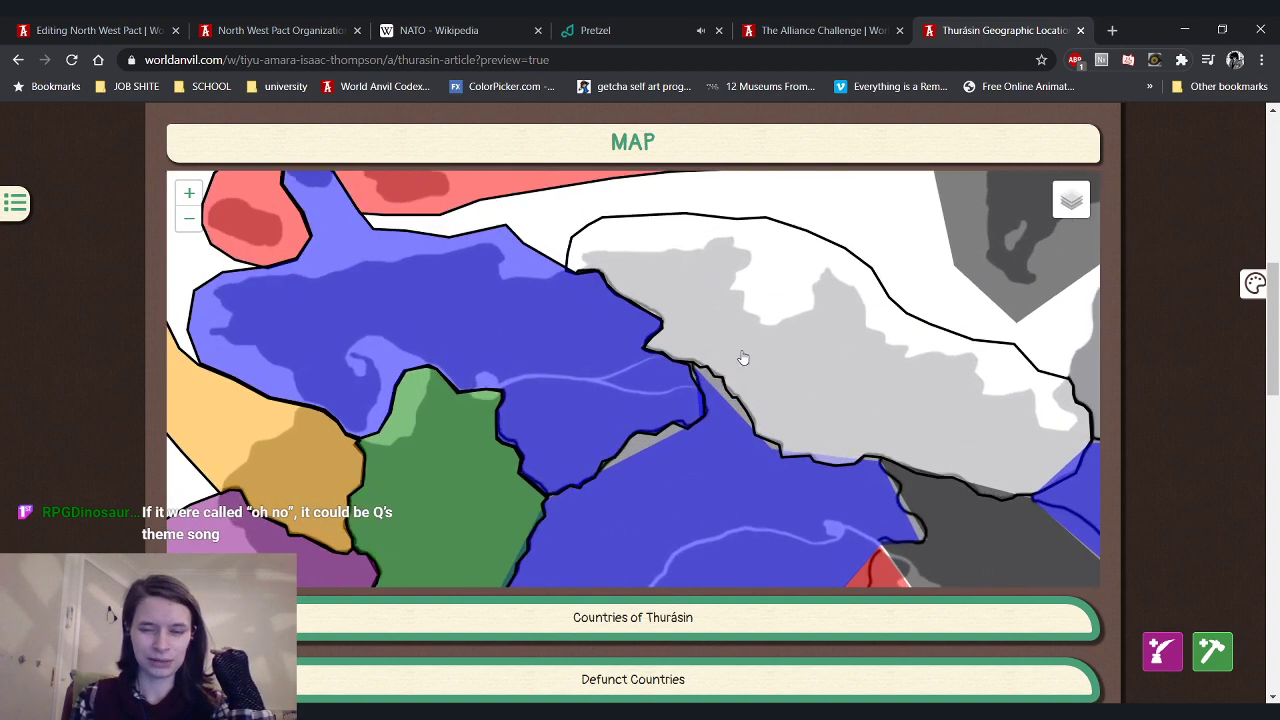
scroll(743, 354, down, 2)
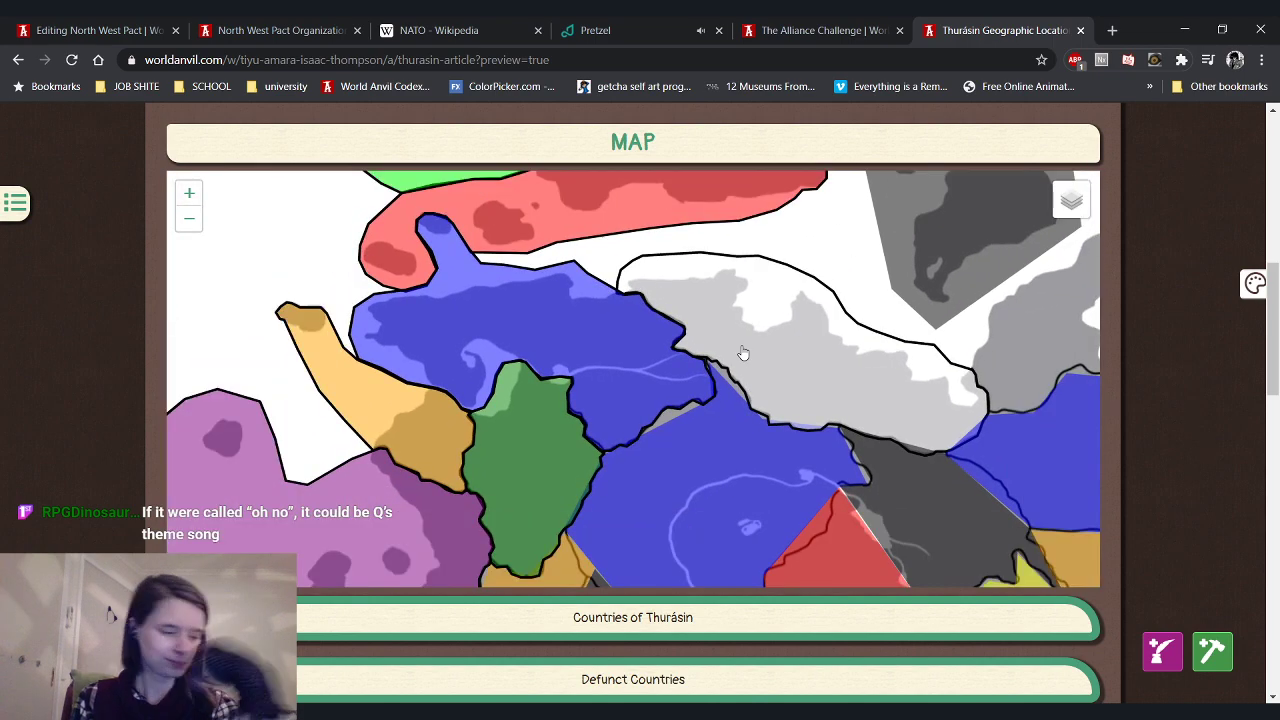
In the article editor, add "They are located on the northern shores of Thurásin." to the end of the Ijwavya description
click(116, 25)
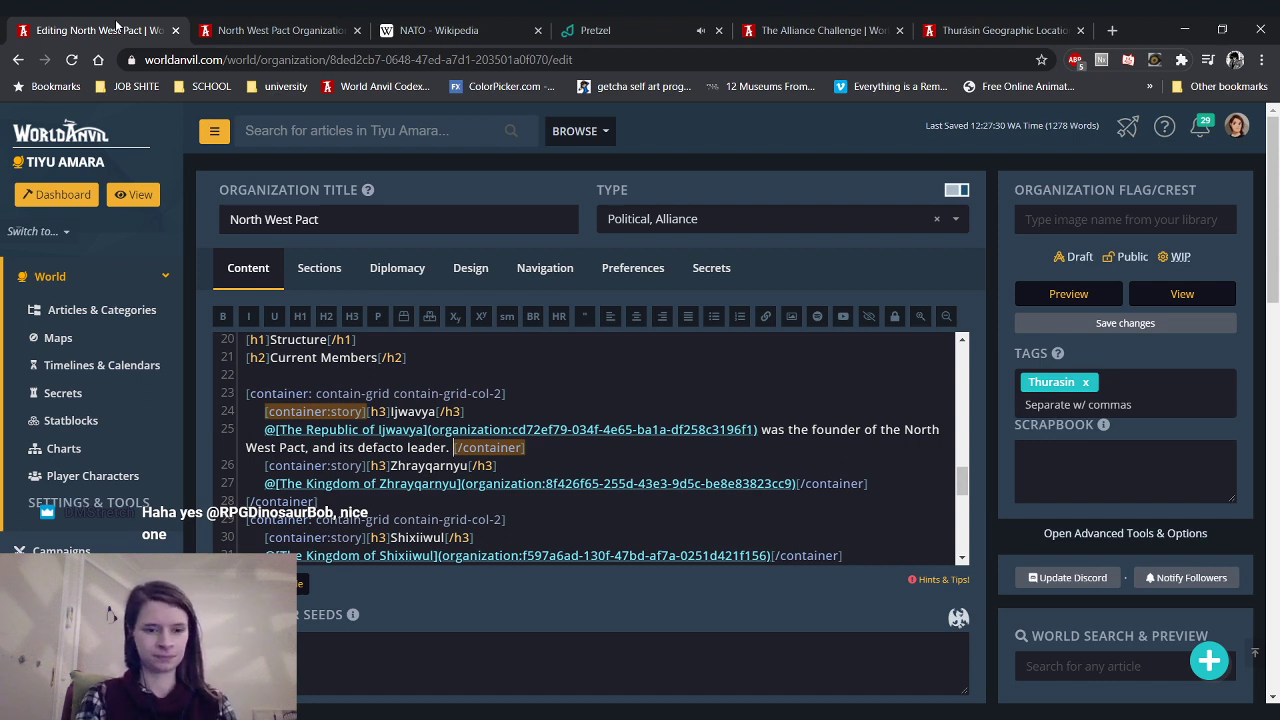
text(They are )
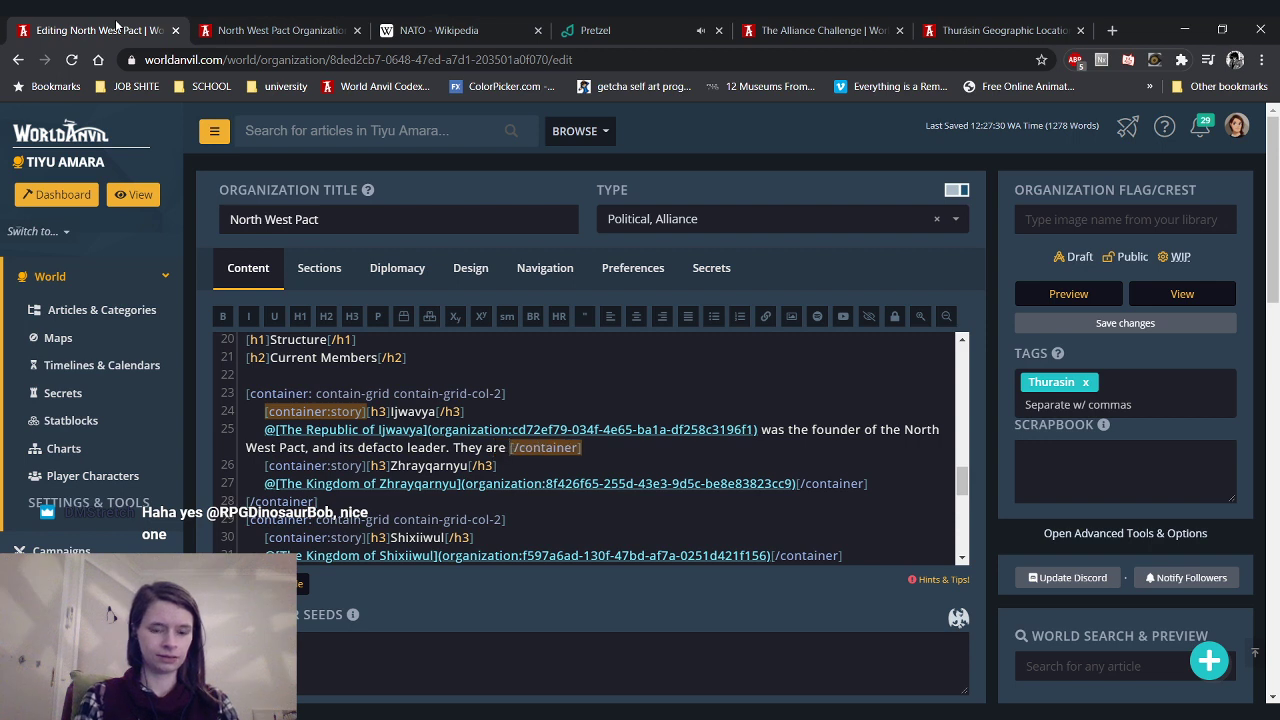
text(located on )
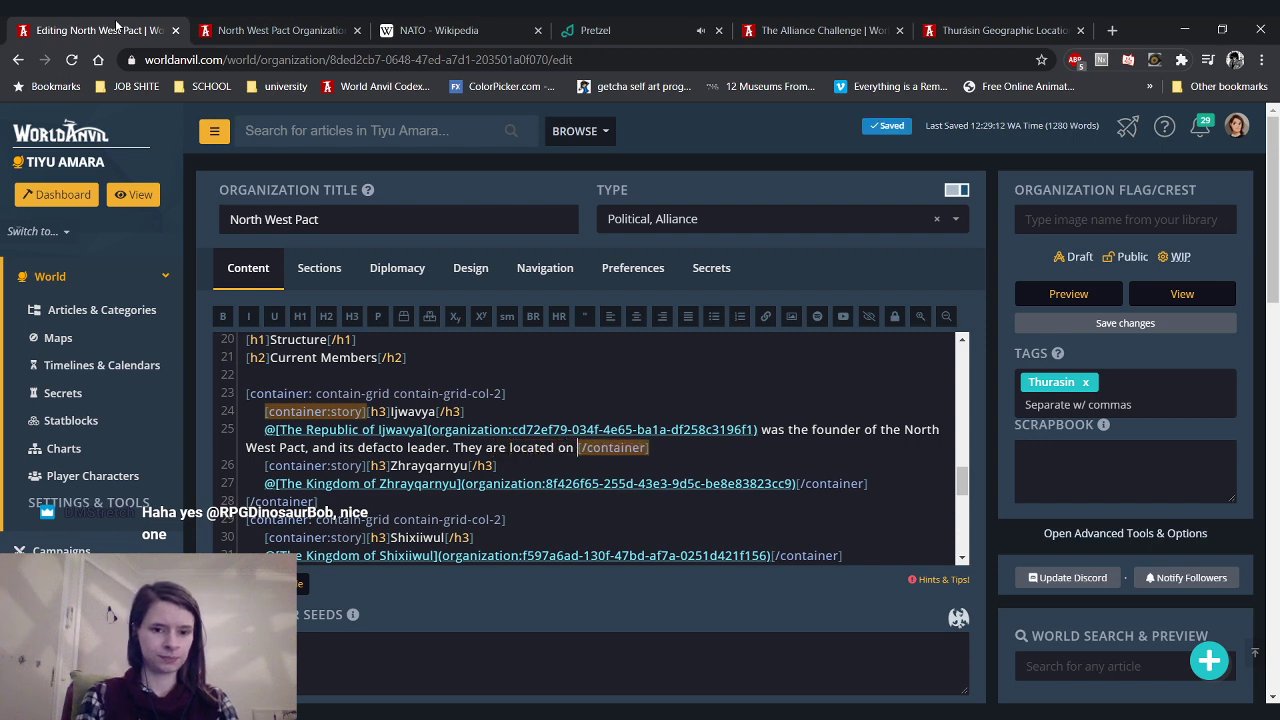
text(the northern shore)
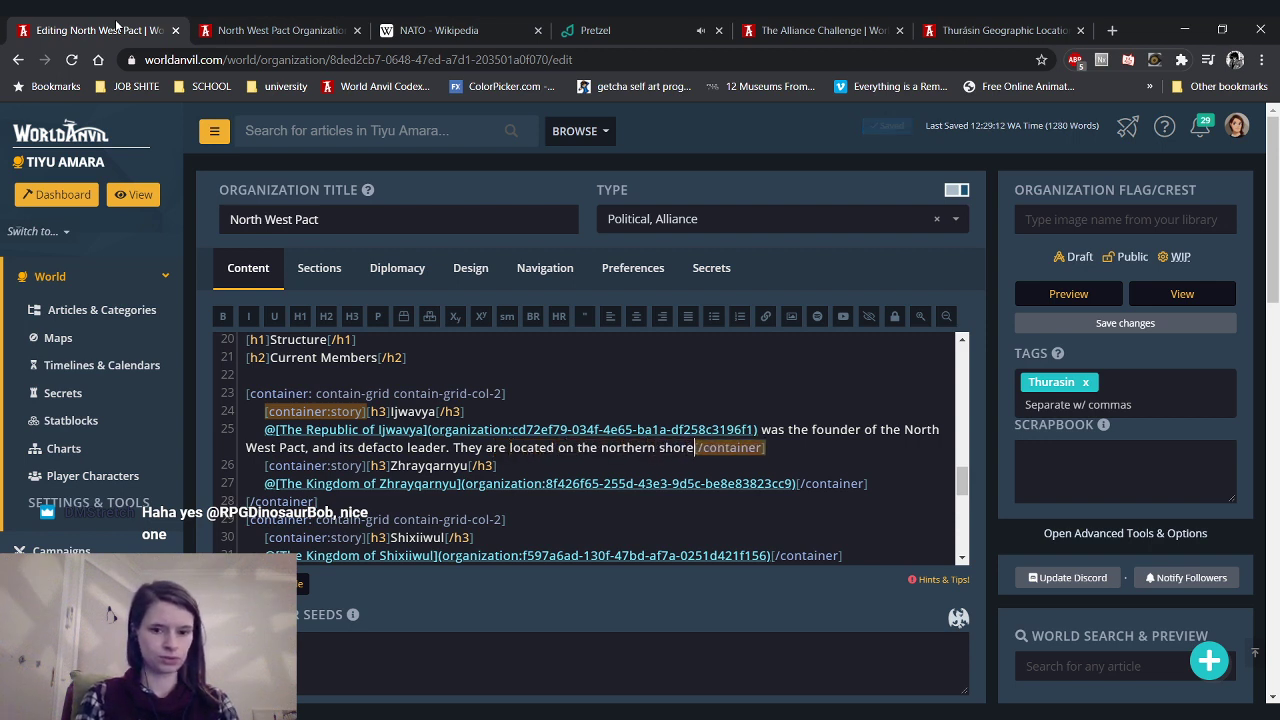
text(s of Thur)
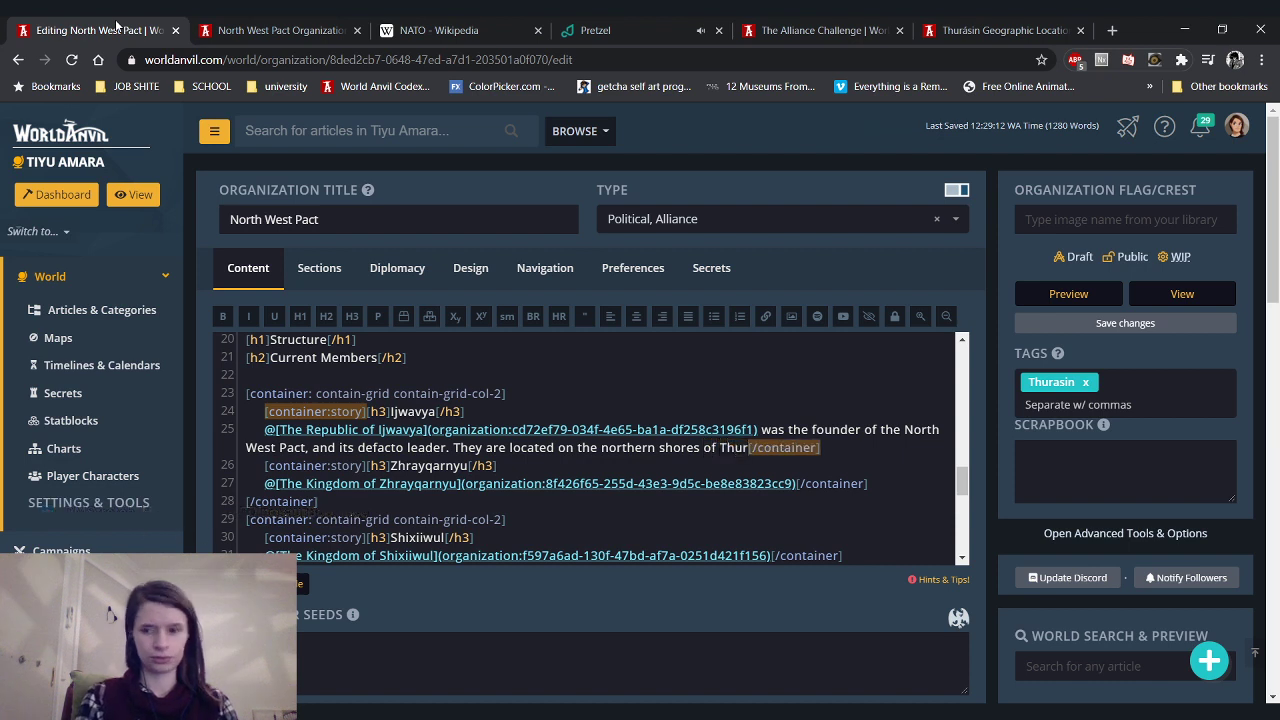
text(ásin,)
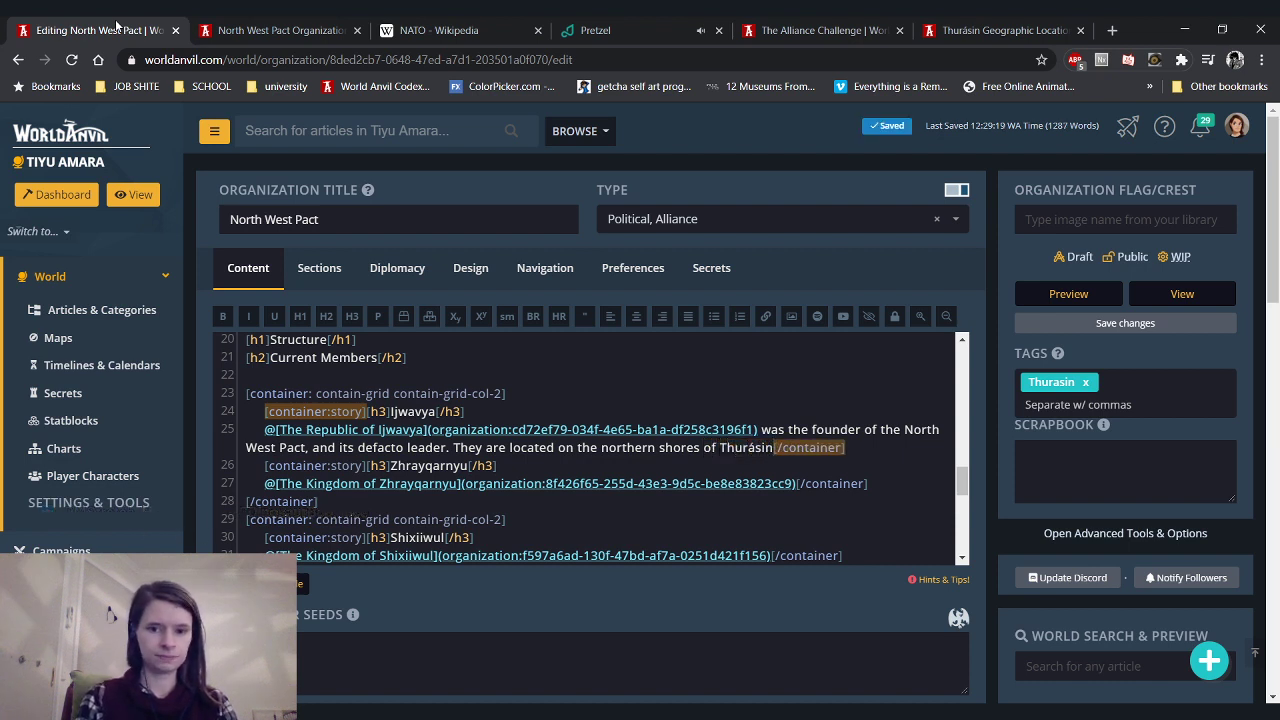
text( and)
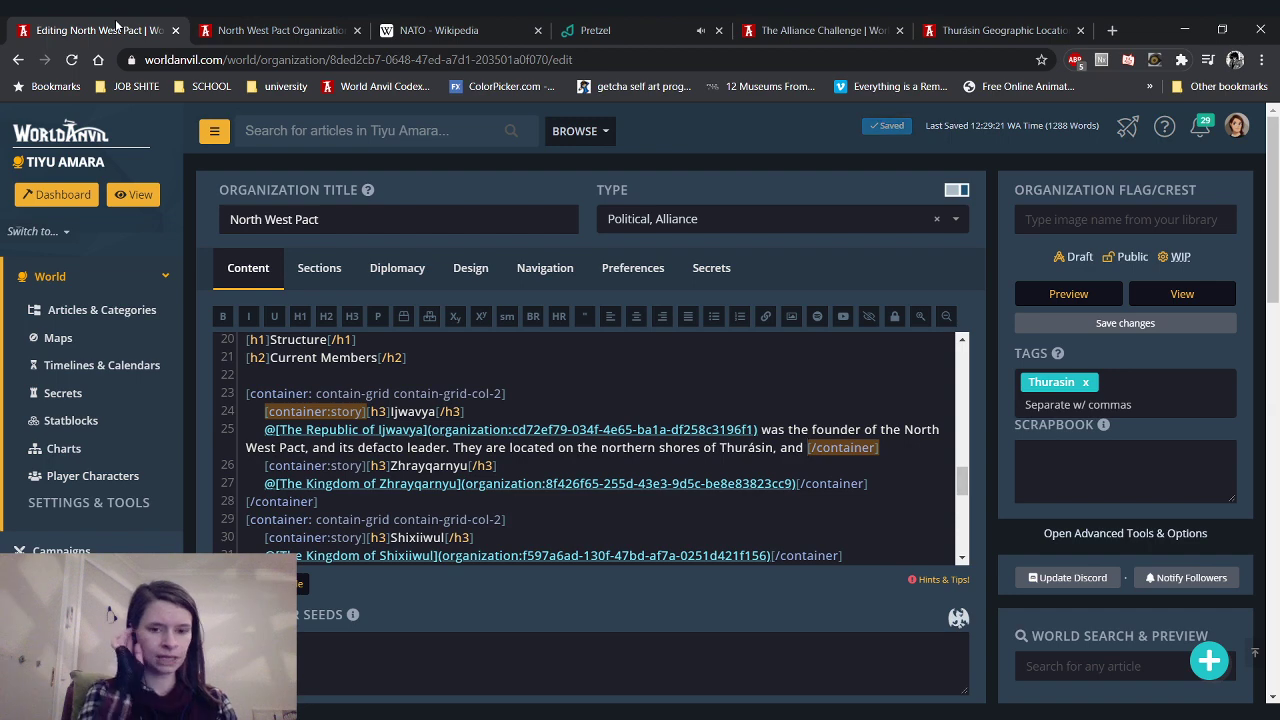
key(BackSpace)
key(BackSpace)
key(BackSpace)
key(BackSpace)
key(BackSpace)
key(BackSpace)
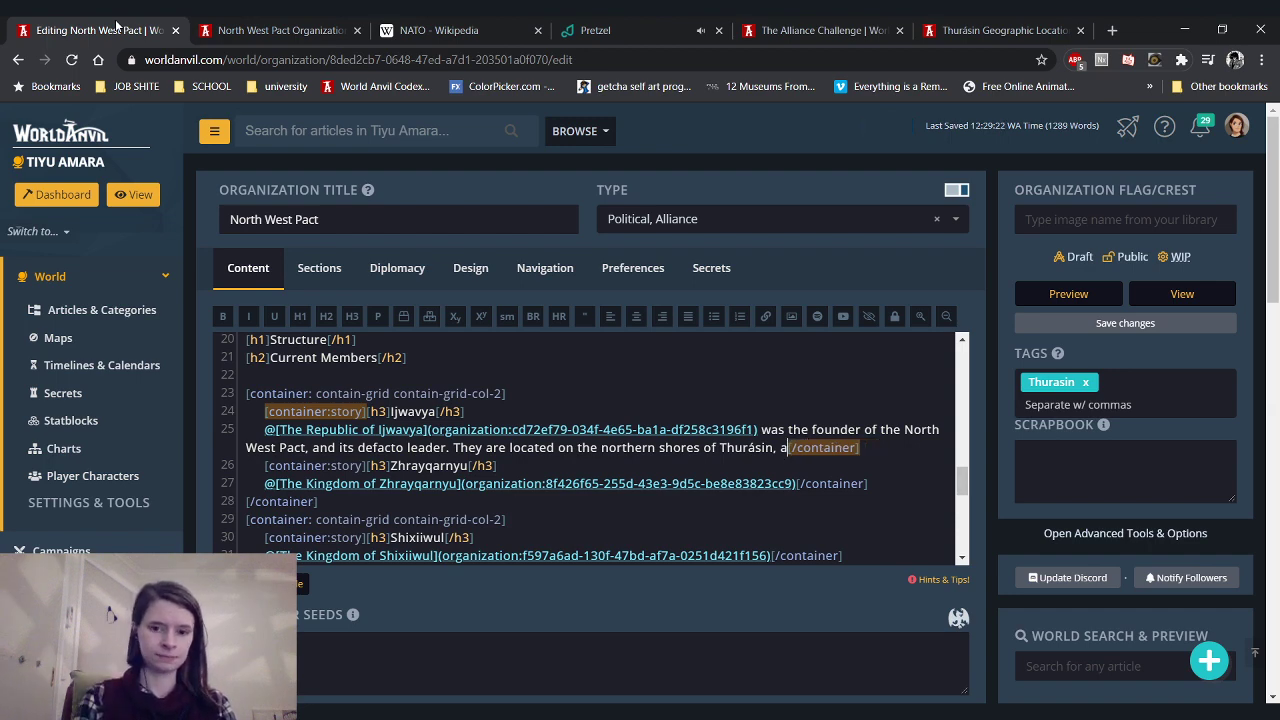
Reload the North West Pact article preview and check the Ijwavya description in the Current Members grid
click(262, 30)
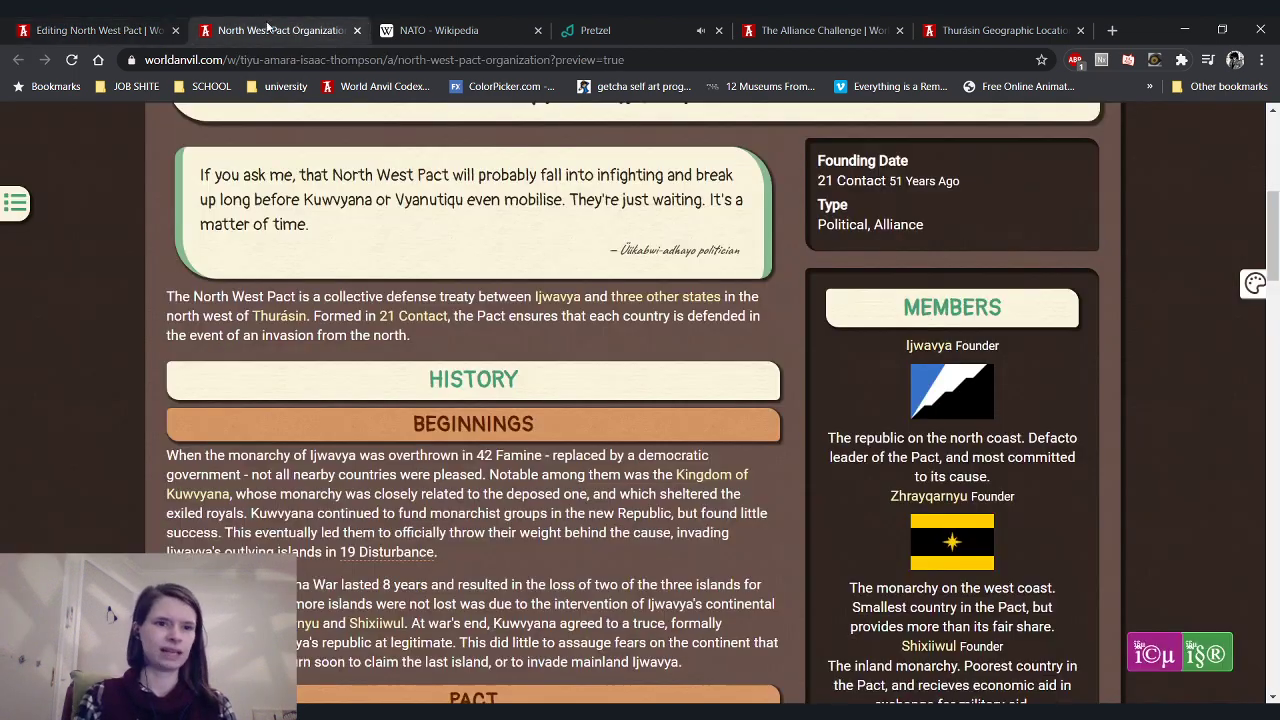
click(125, 30)
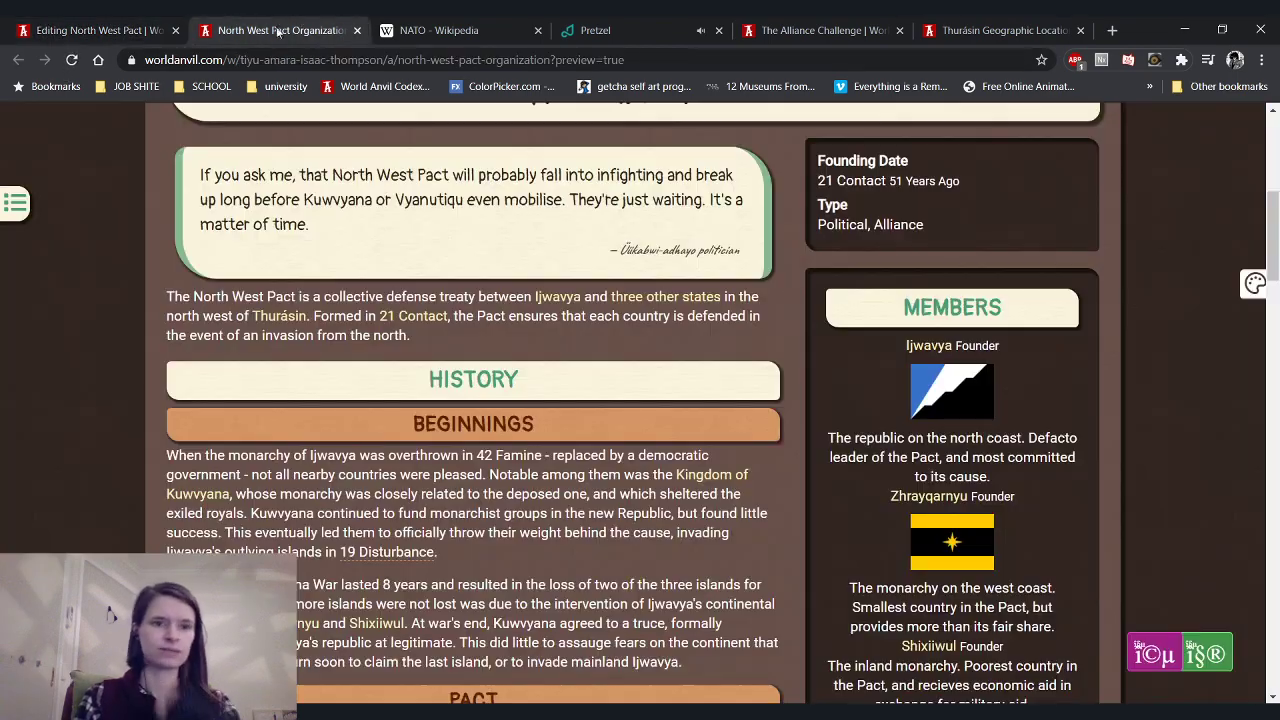
click(280, 30)
click(71, 62)
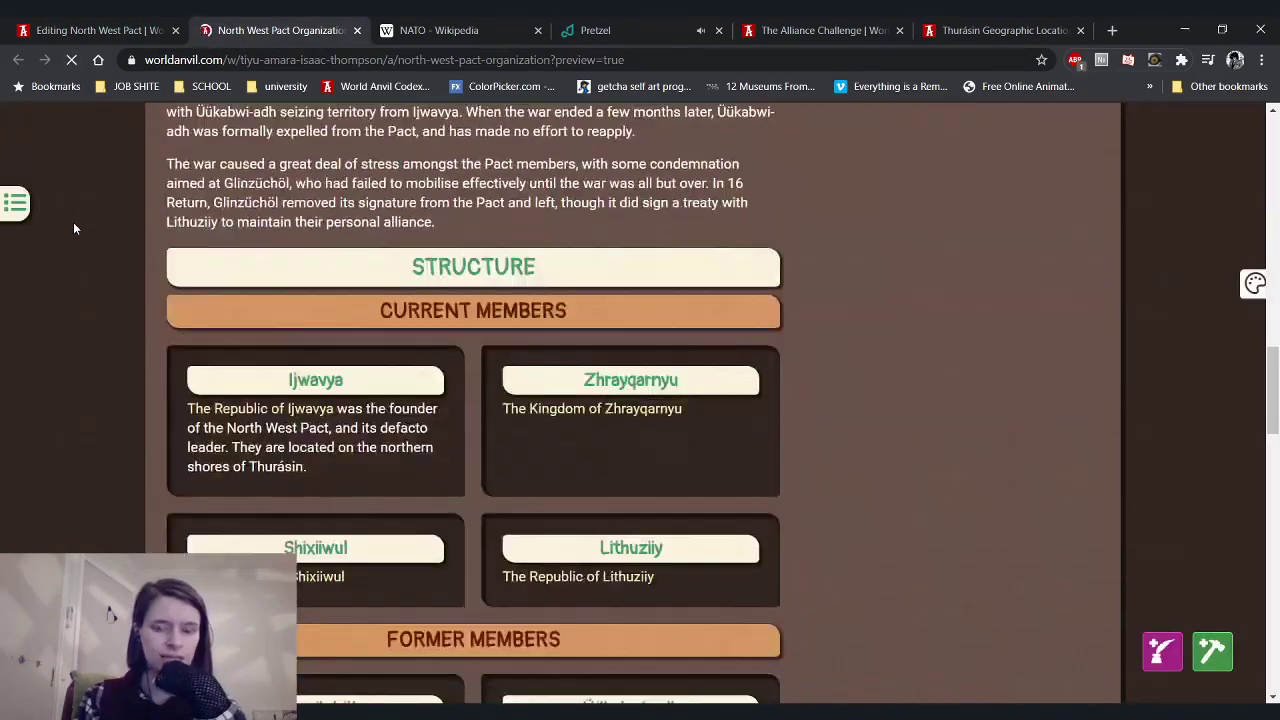
scroll(73, 228, up, 1)
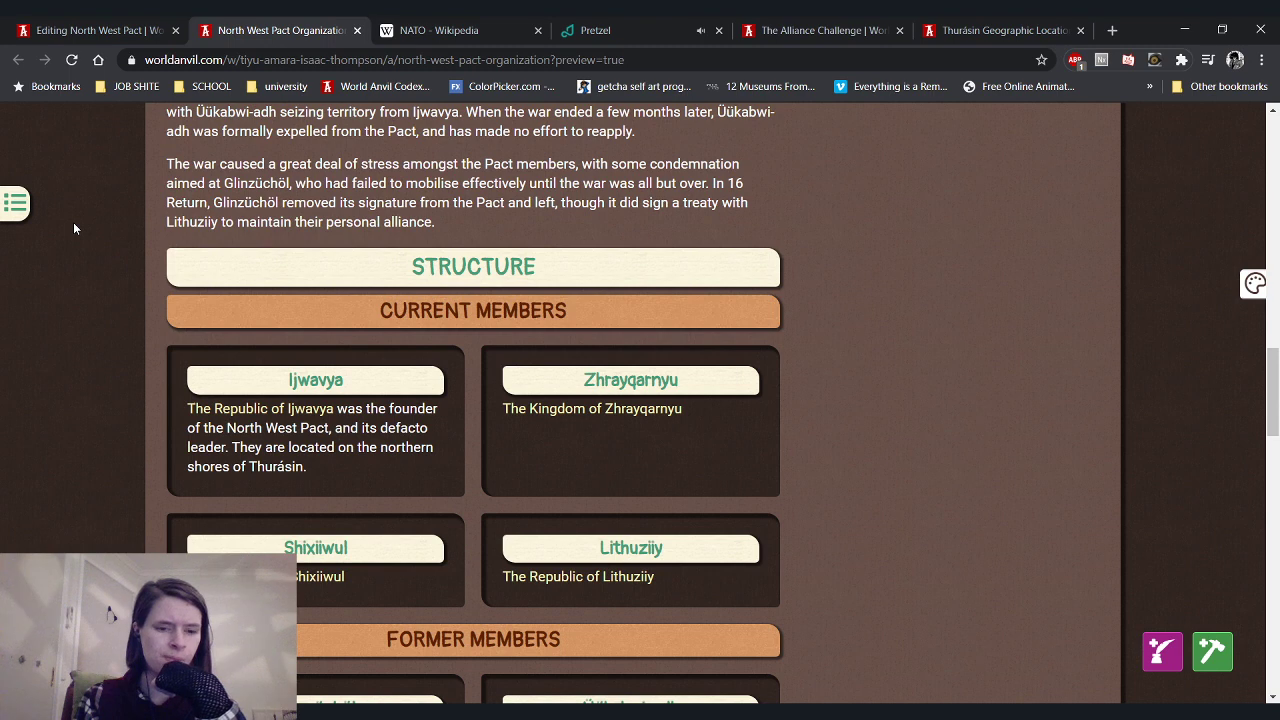
scroll(73, 228, down, 1)
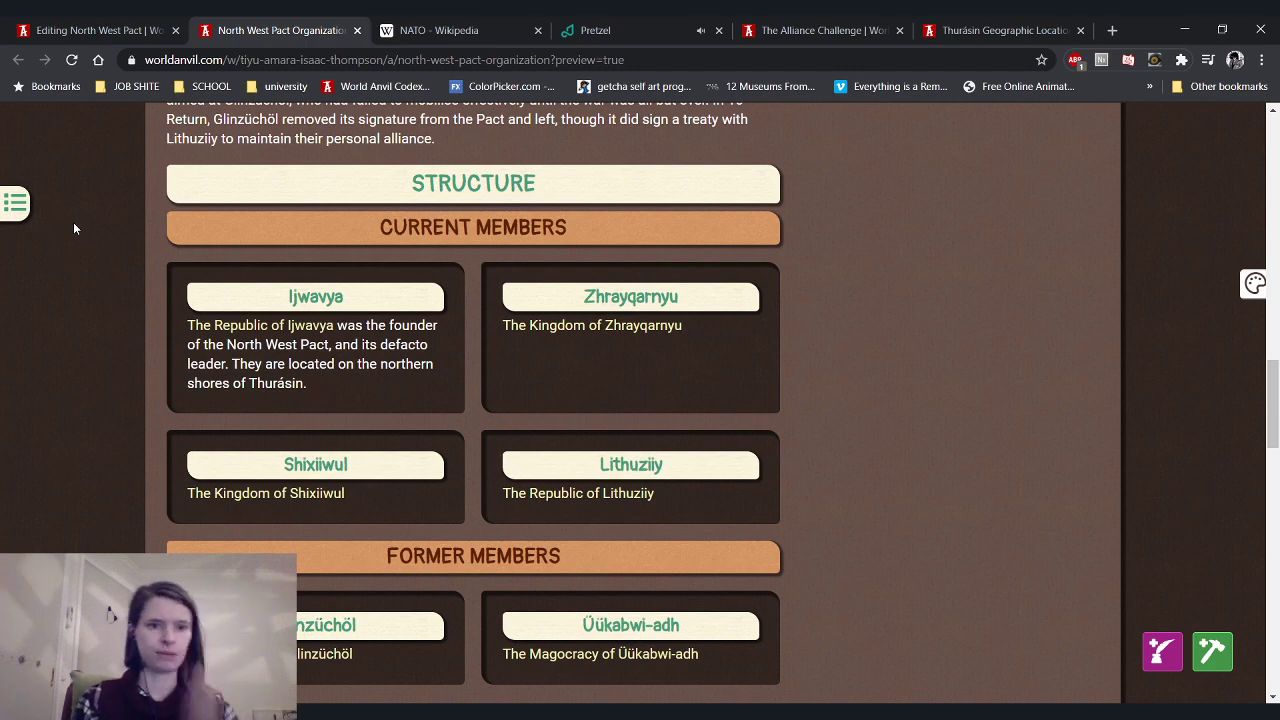
Read the Members guidelines on The Alliance Challenge page
click(805, 30)
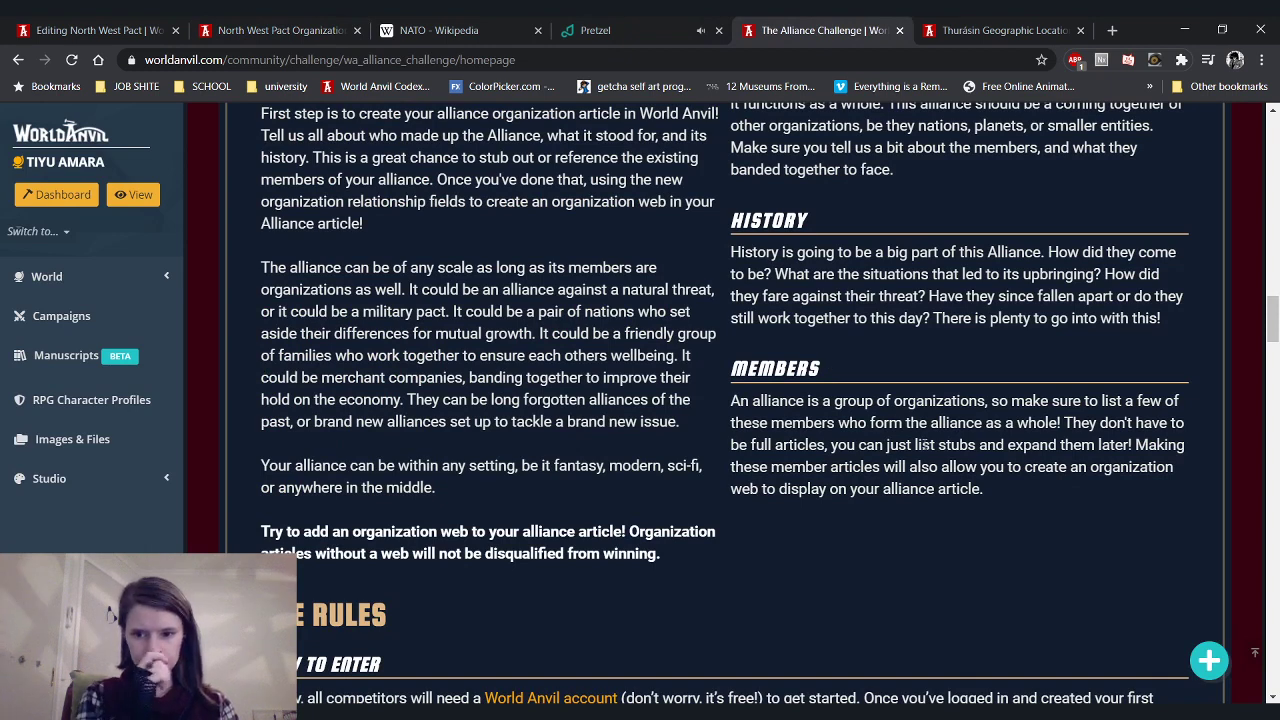
drag(992, 401, 1064, 428)
click(1080, 460)
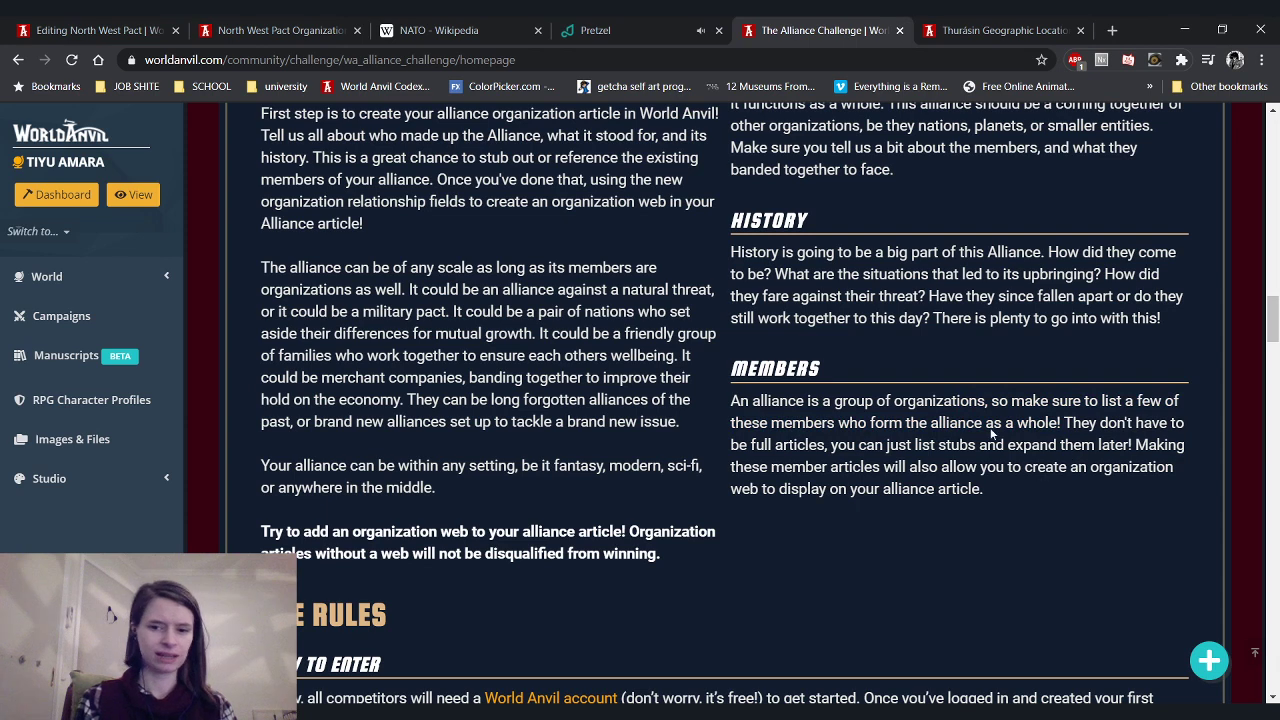
Review the History text and the sidebar's member summaries in the North West Pact article preview
click(63, 22)
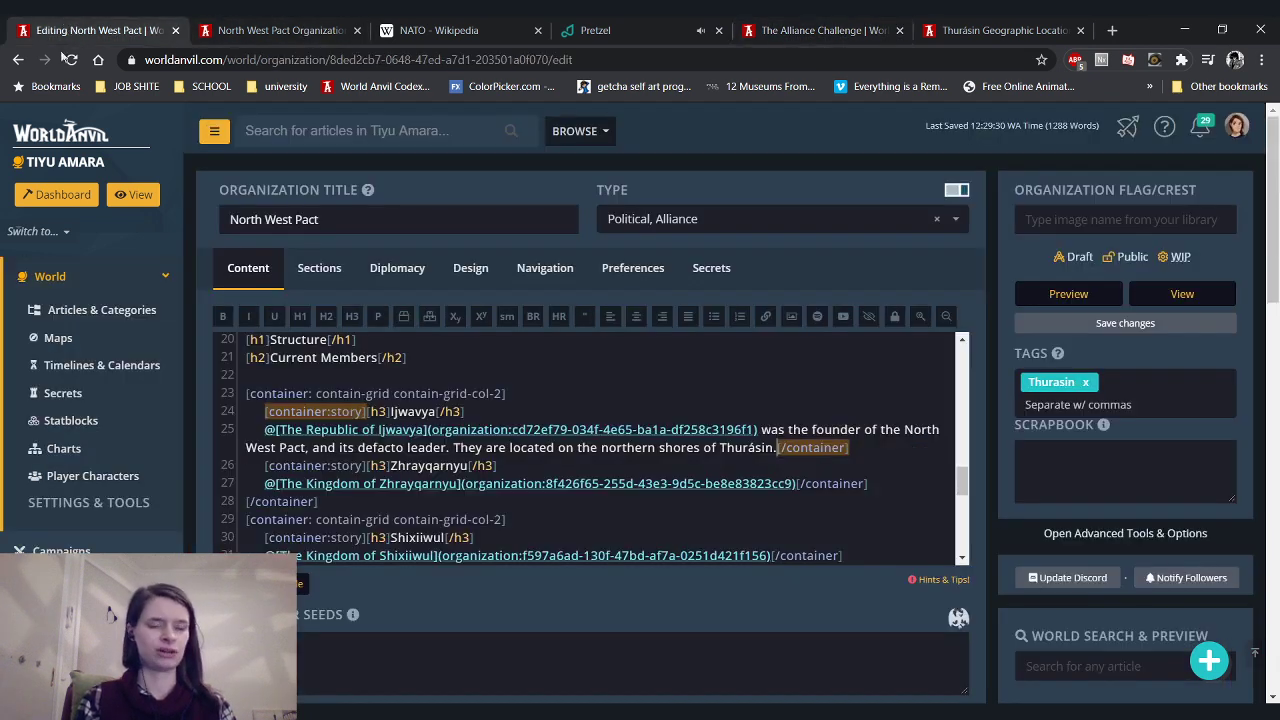
click(268, 26)
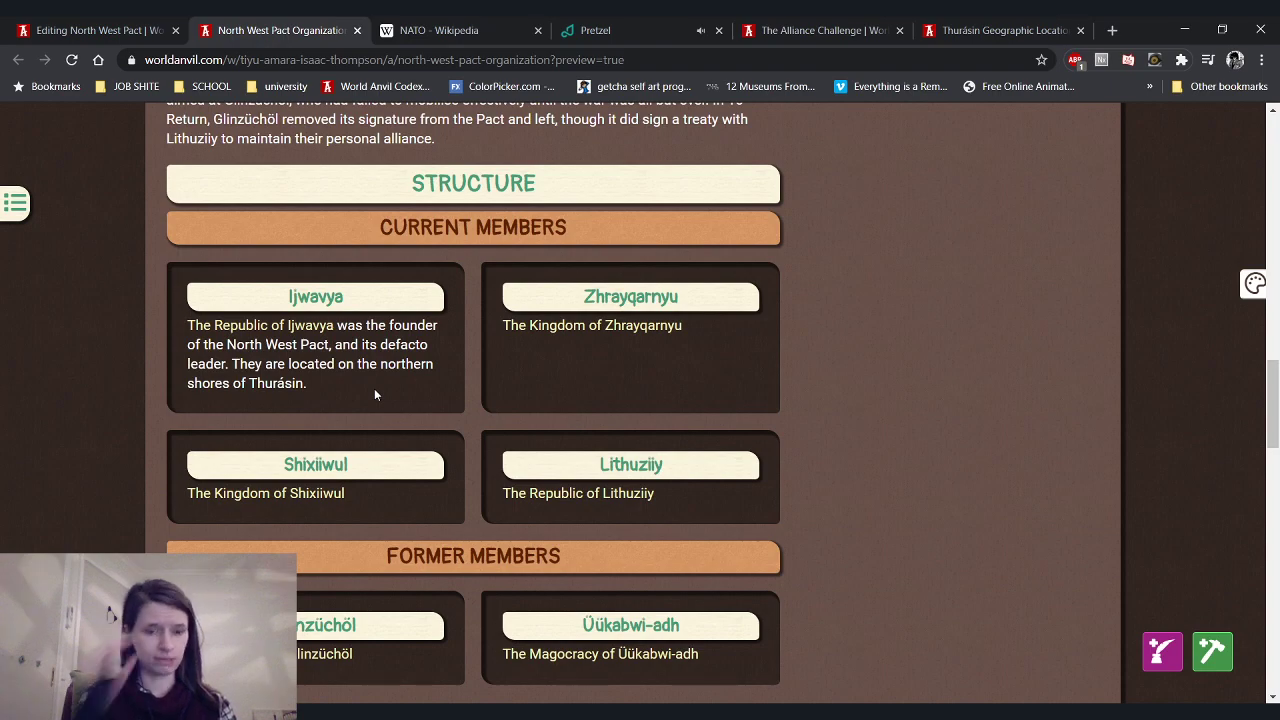
scroll(374, 395, up, 15)
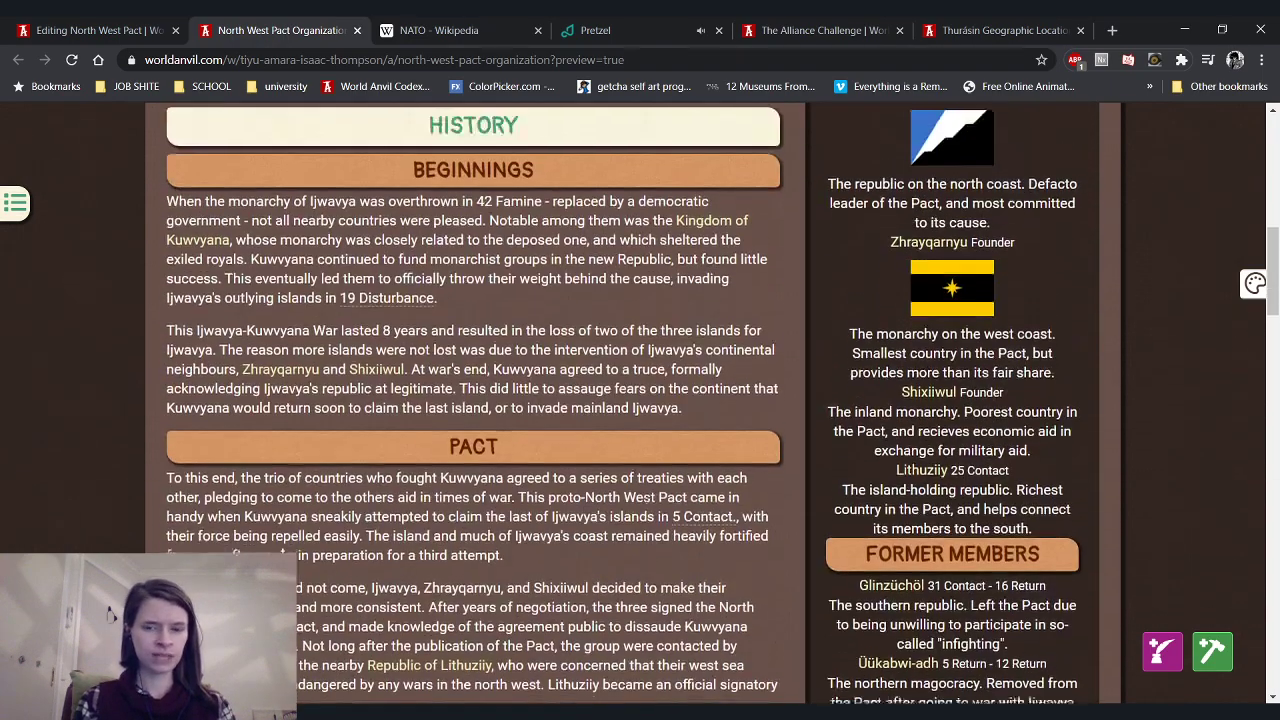
scroll(755, 398, down, 10)
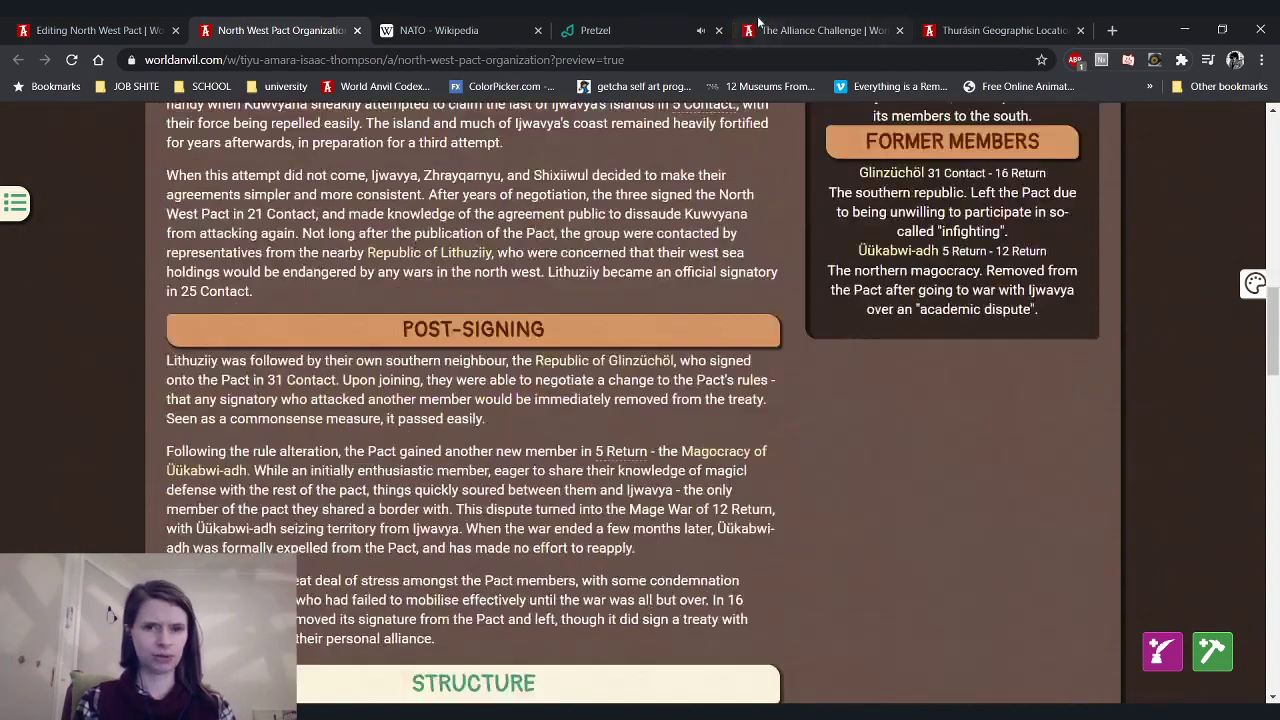
Check the dark grey southwestern country and its neighbours on the Thurásin map, and return to the North West Pact article editor
click(965, 26)
scroll(380, 460, down, 3)
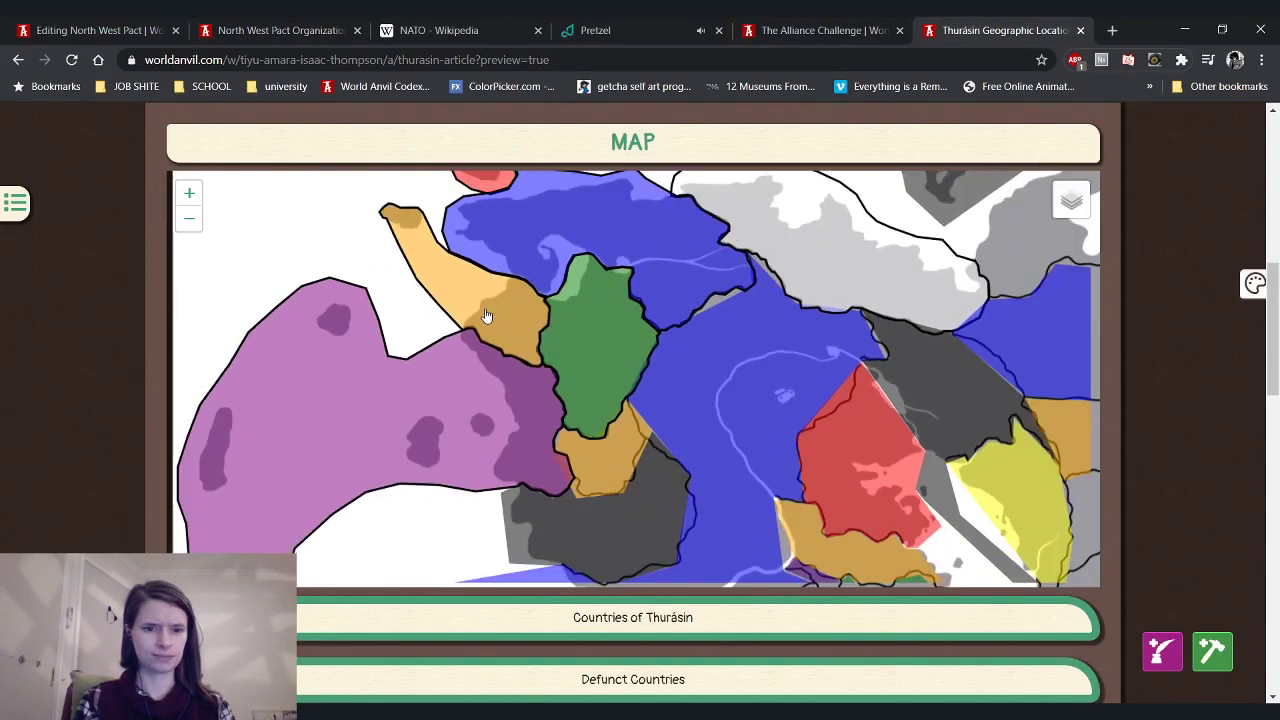
scroll(498, 308, up, 3)
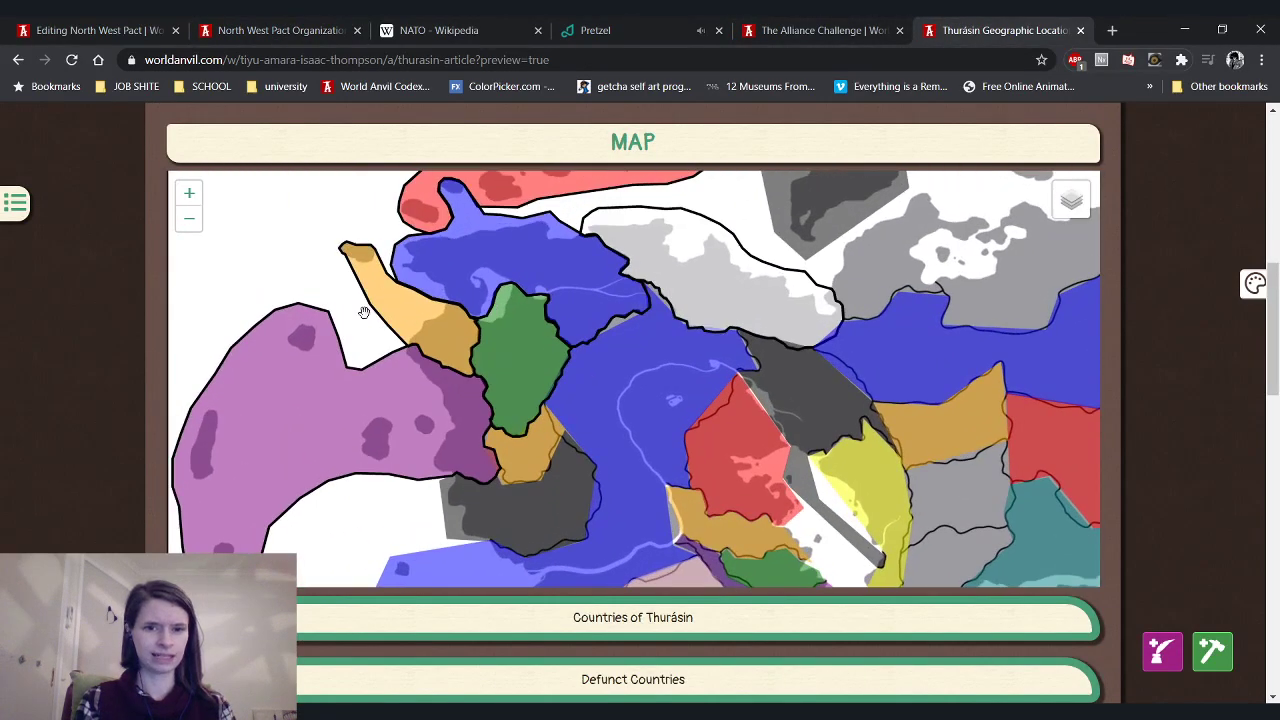
click(494, 526)
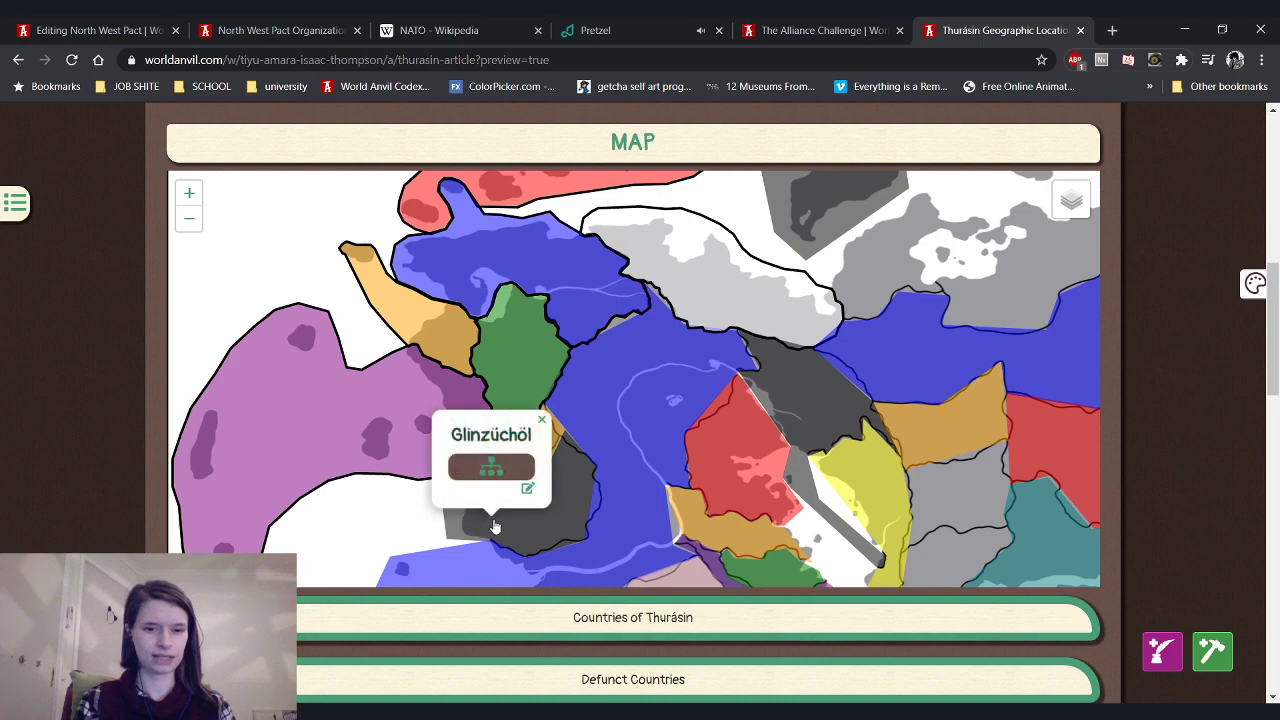
click(373, 539)
drag(577, 535, 558, 533)
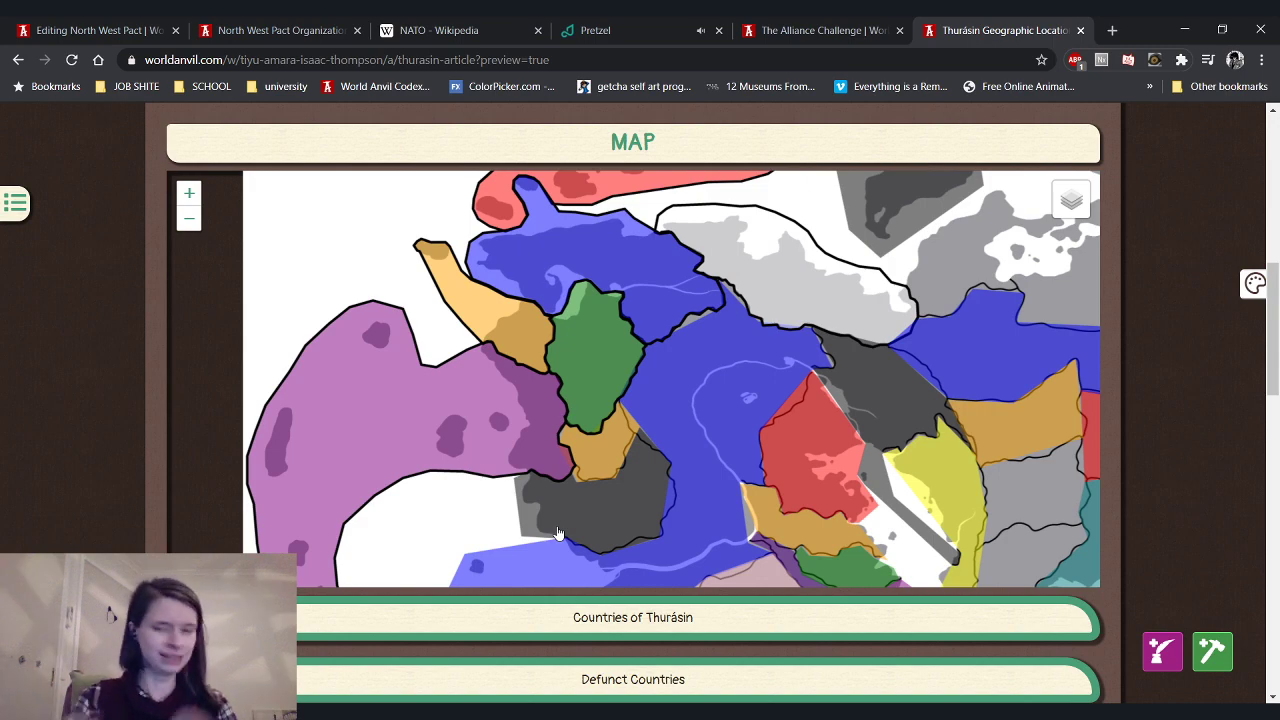
click(63, 22)
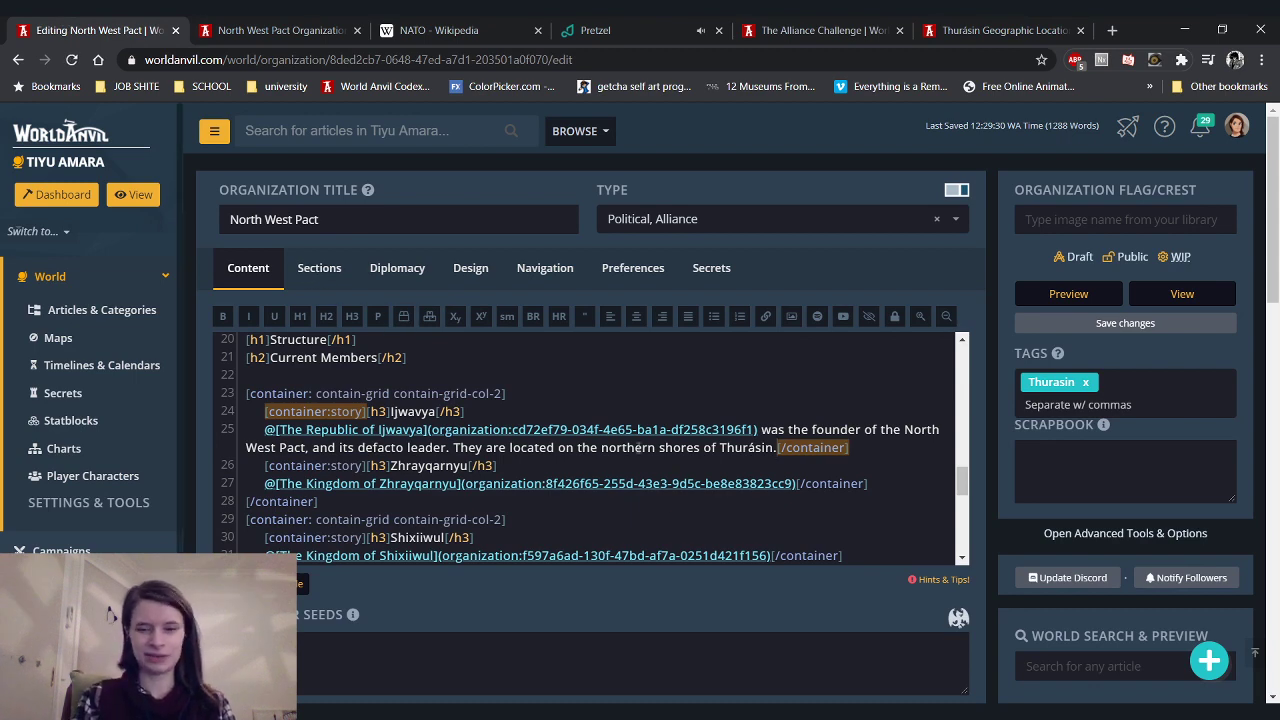
Start Zhrayqarnyu's description after its article link with "was", and reword Ijwavya's to "was the one of the founders of the North West Pact"
click(797, 483)
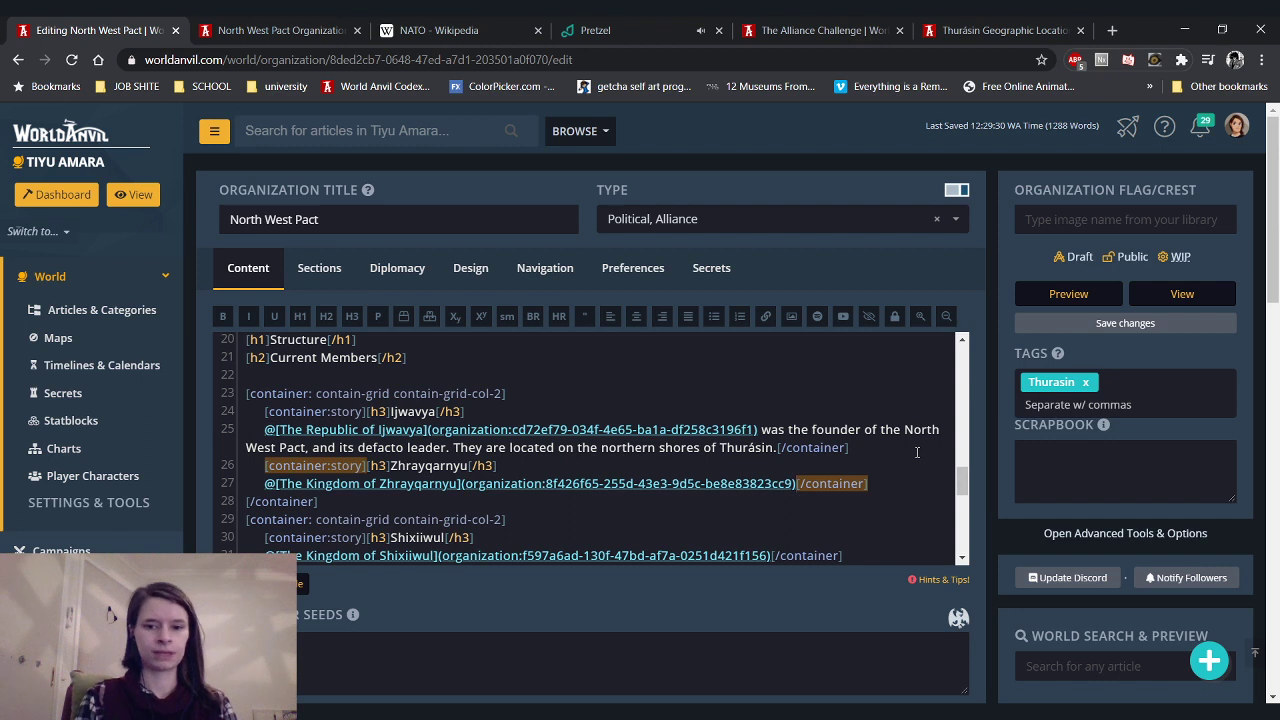
text(wa)
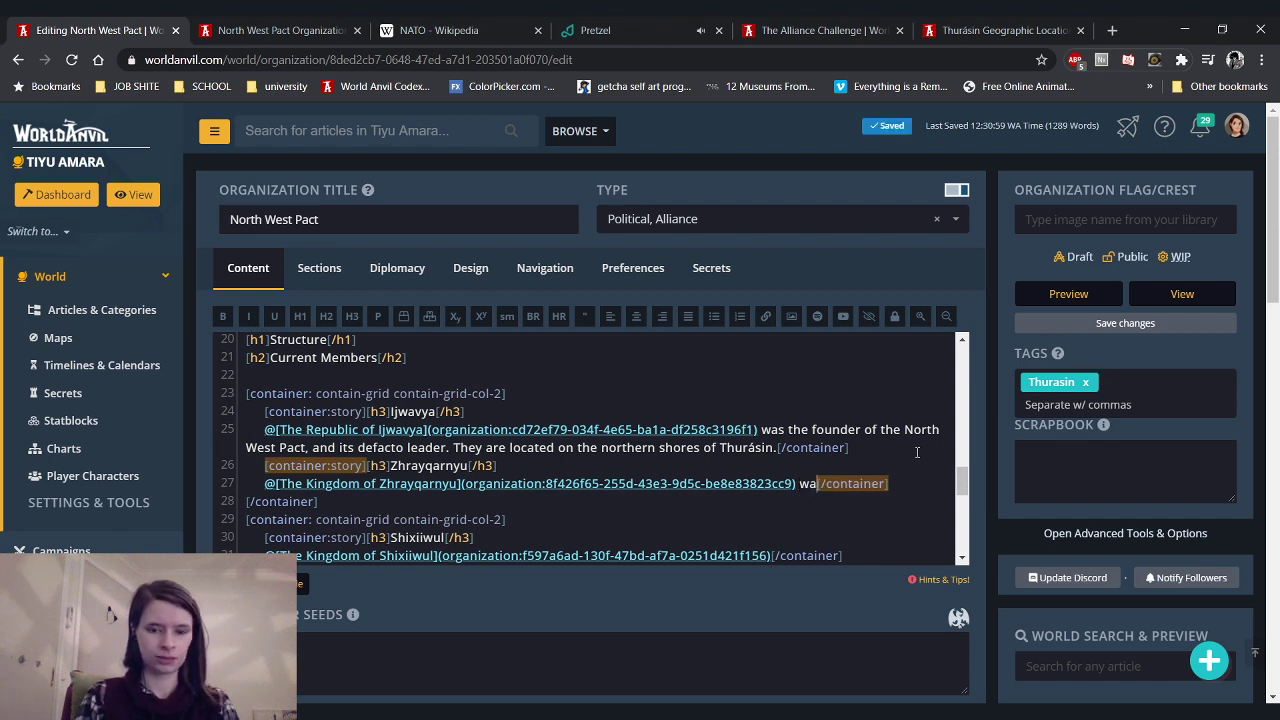
text(s)
click(809, 431)
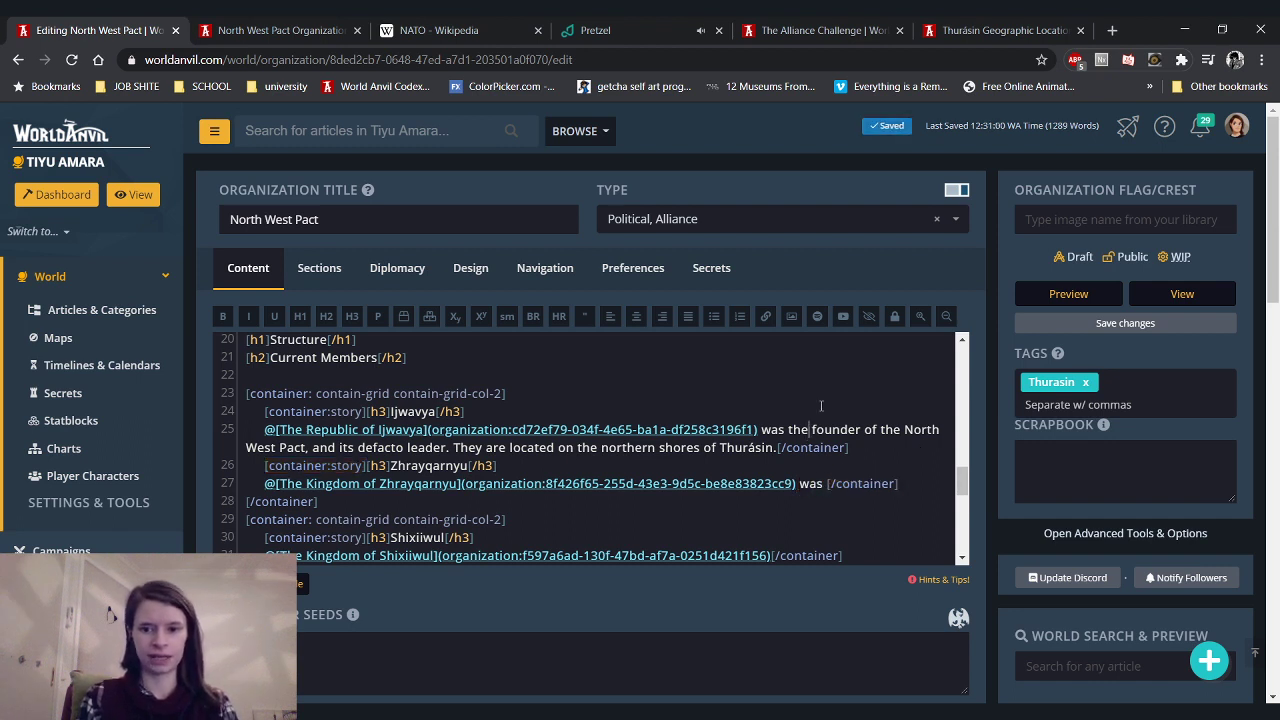
text(one of the)
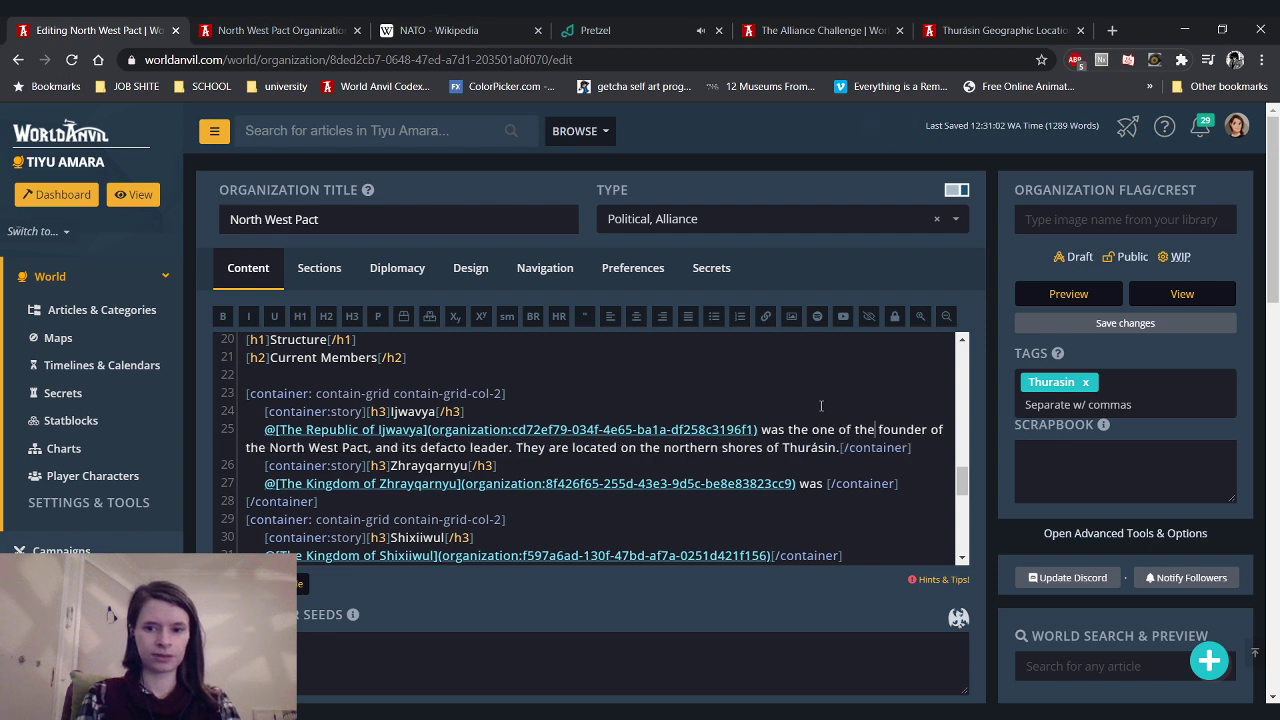
click(927, 430)
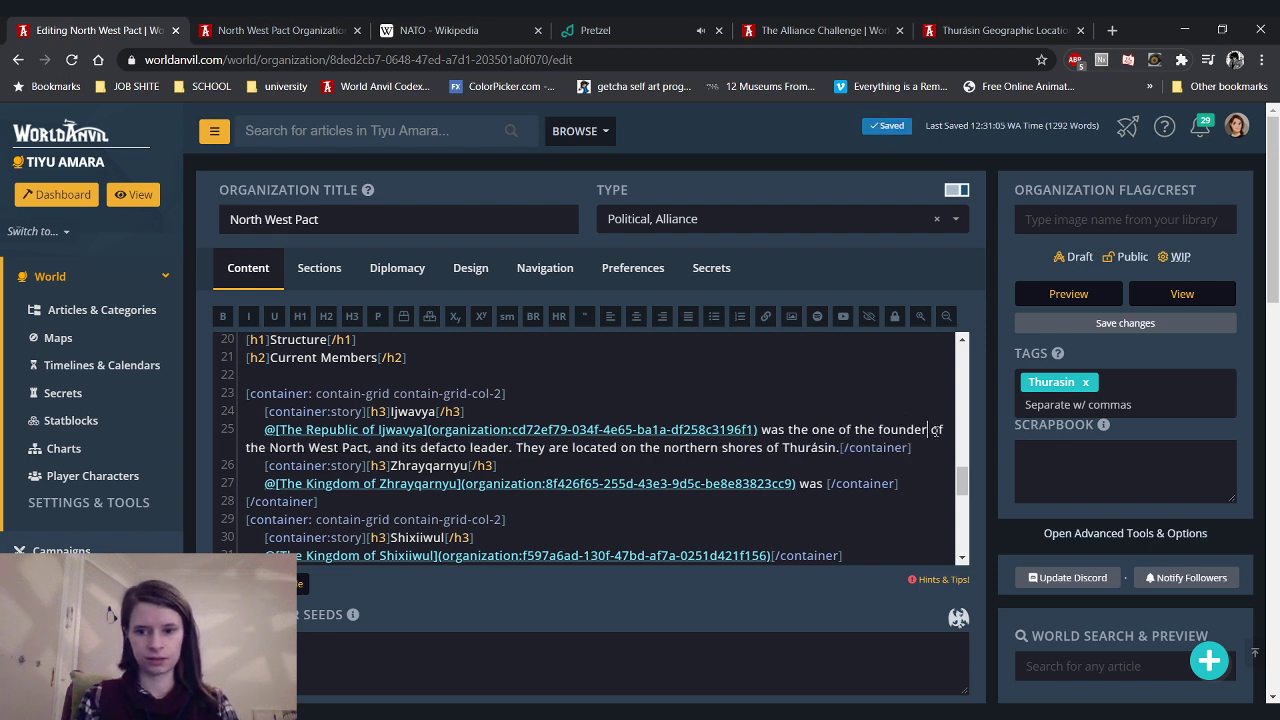
text(s)
Continue Zhrayqarnyu's description with "one of the founders of the North West Pact. They are a small coastal nation"
click(826, 483)
text(one of the founde)
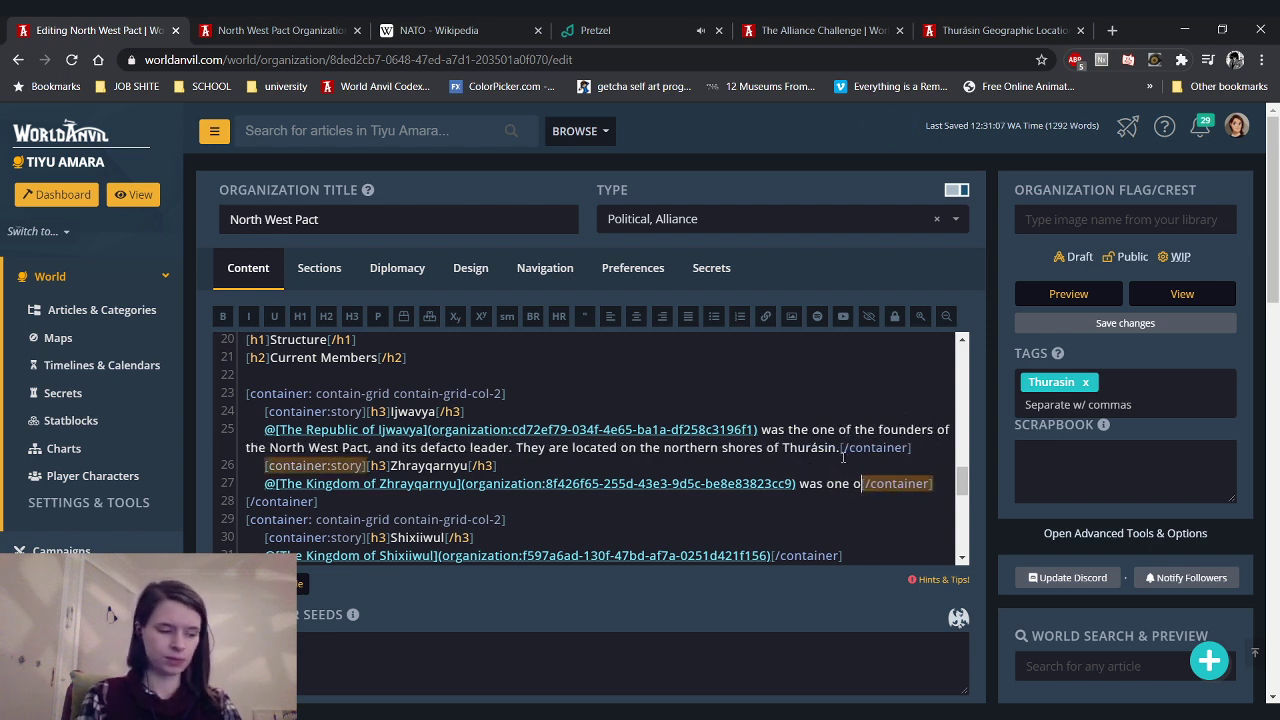
text(rs of the N)
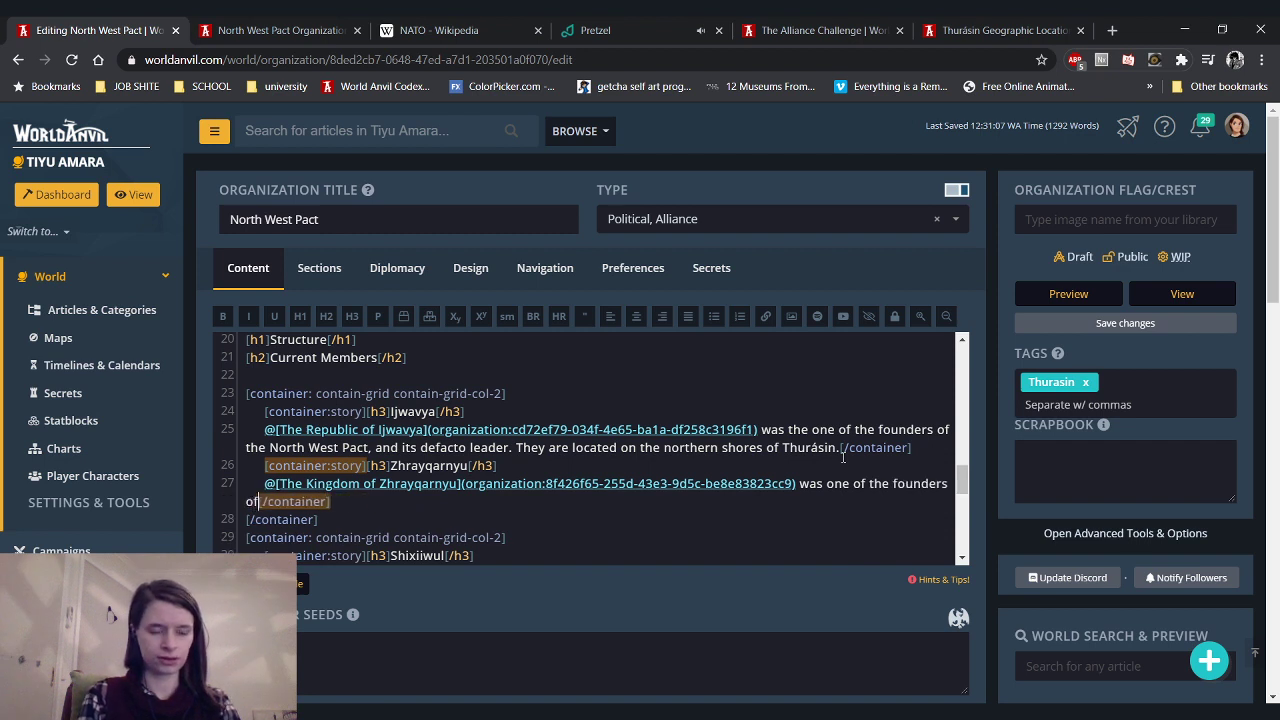
text(orth West Past)
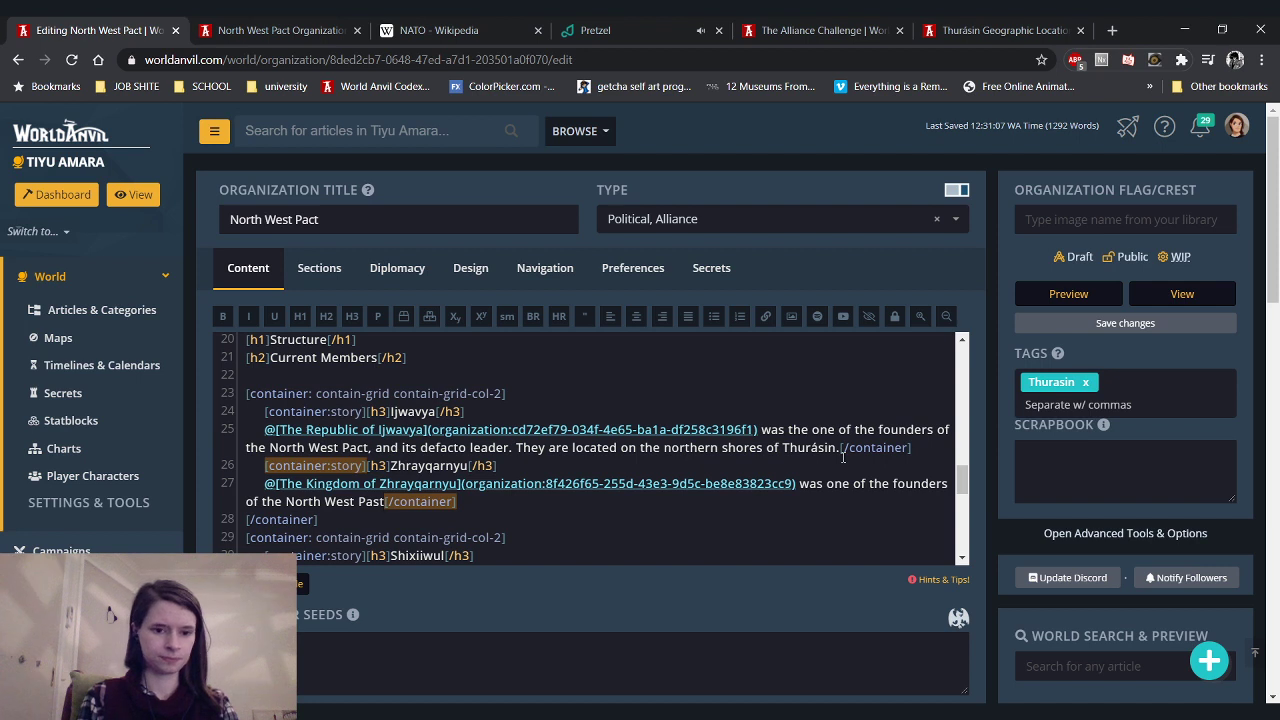
key(BackSpace)
key(BackSpace)
text(ct. T)
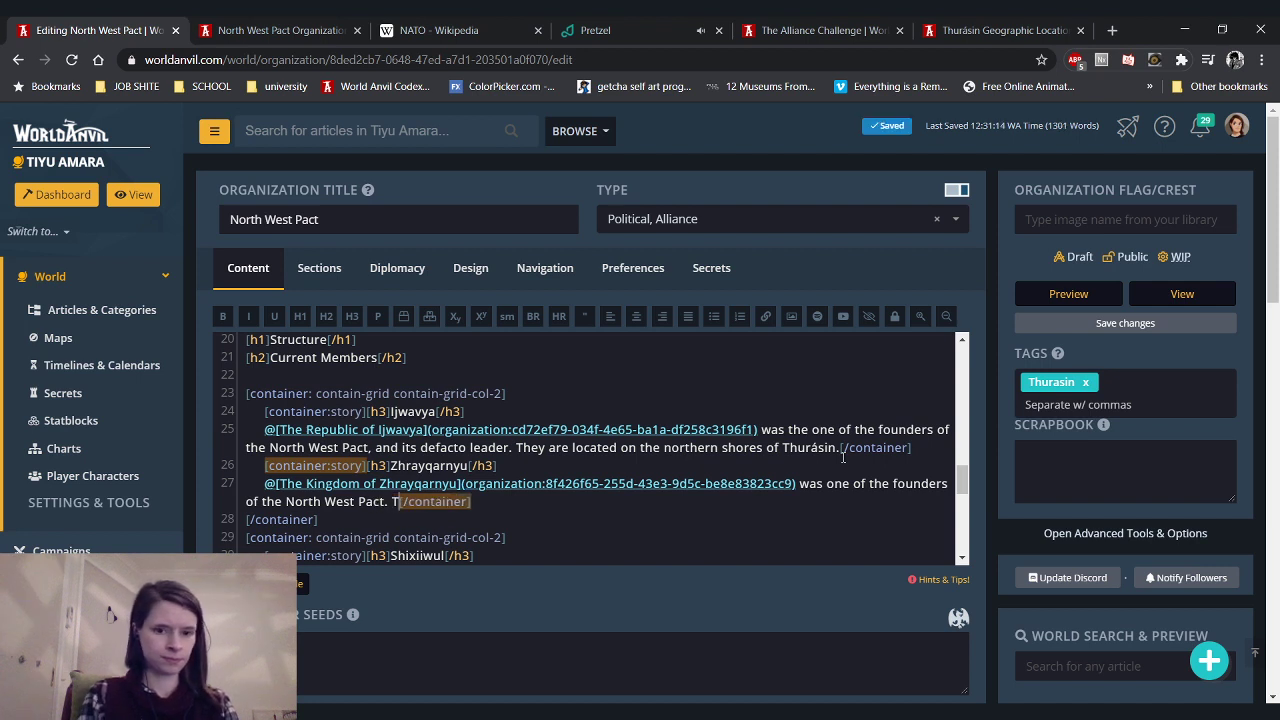
text(hey are a small)
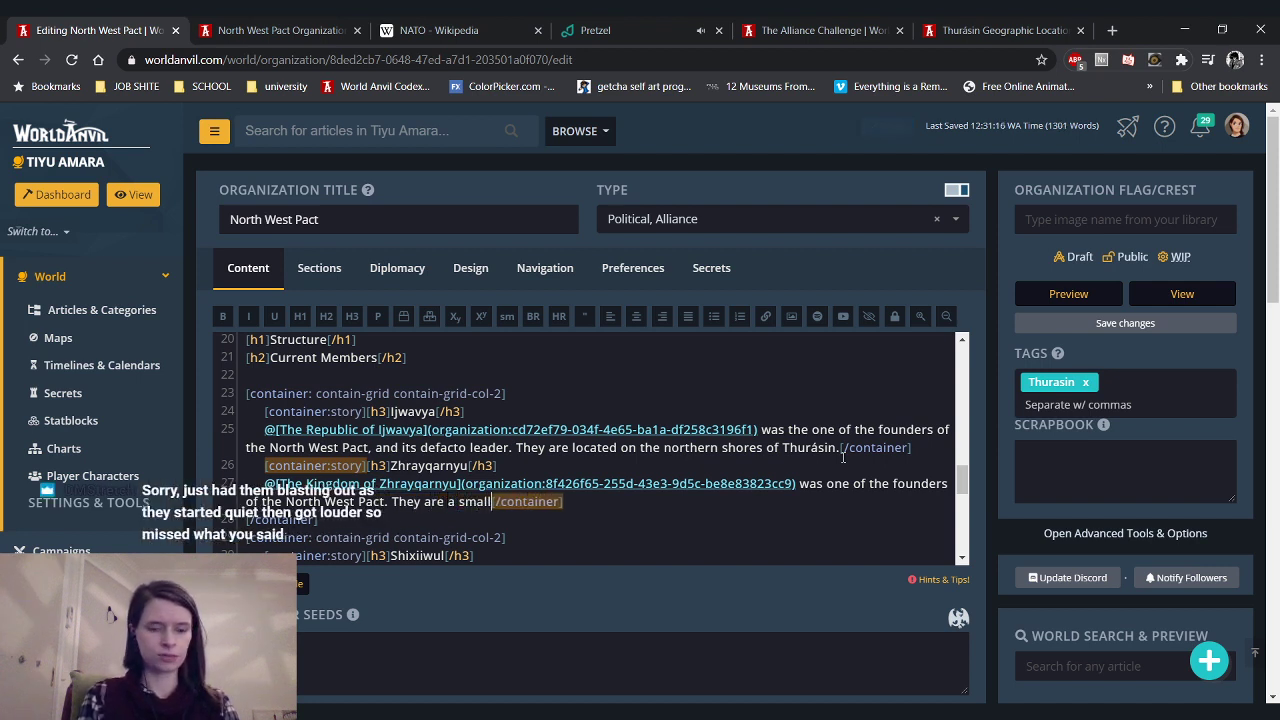
text( co)
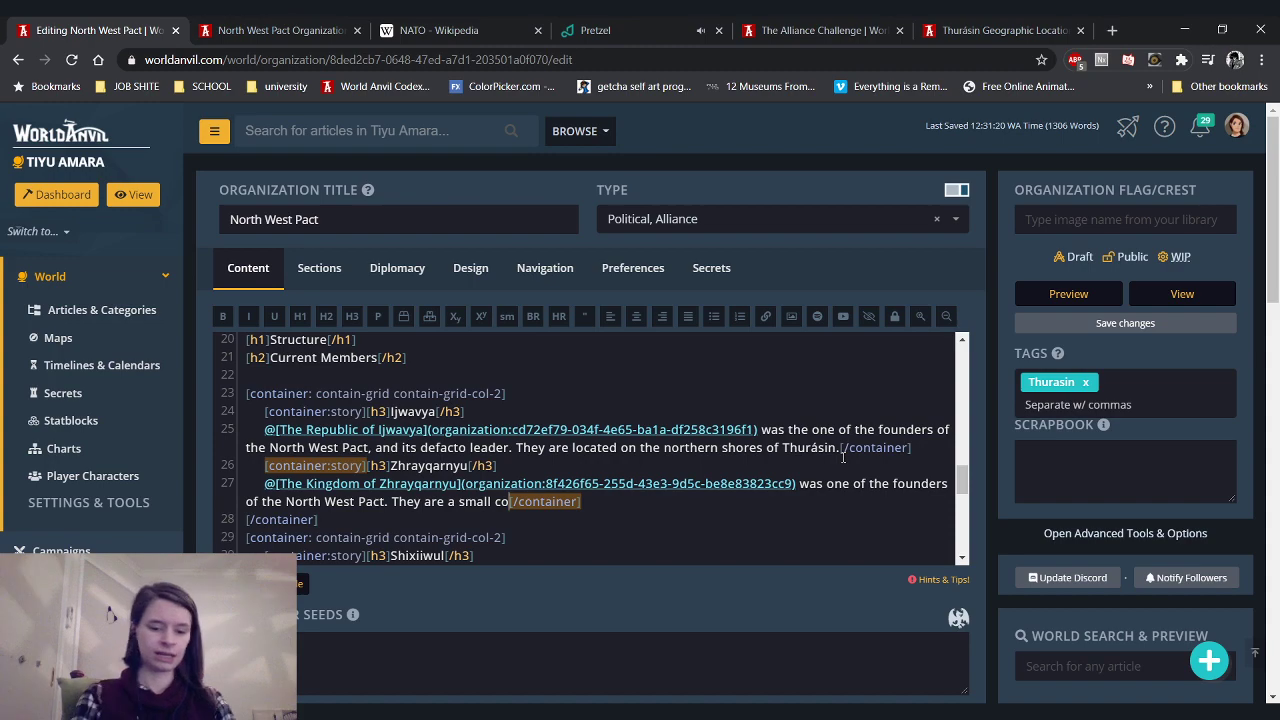
text(astal nation)
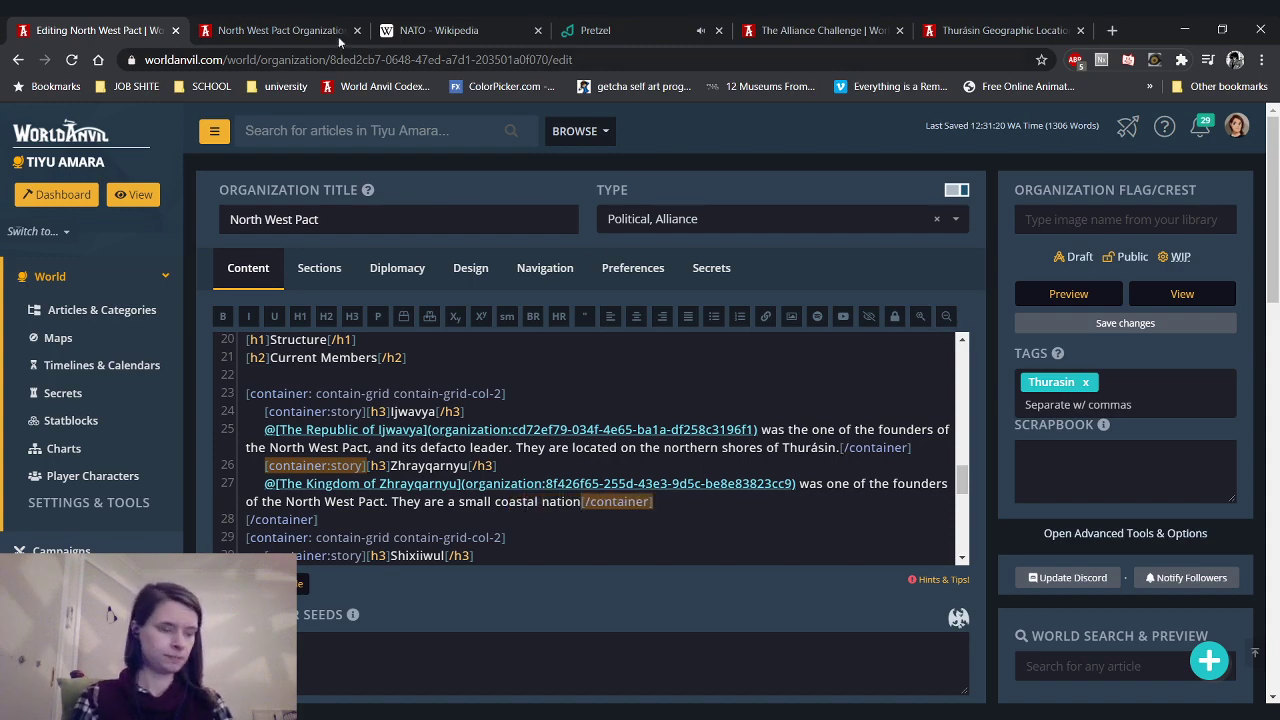
Bring up the Thurásin map page and place its browser tab directly after the North West Pact preview
click(338, 38)
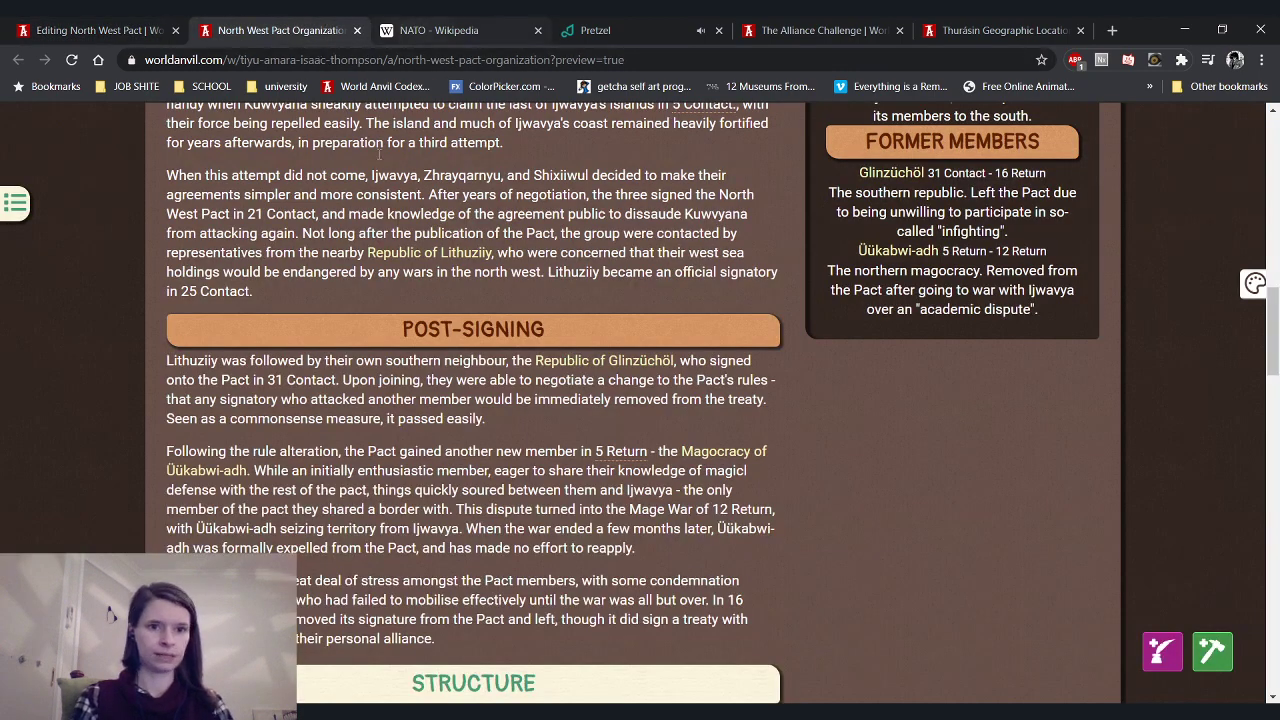
scroll(379, 154, down, 3)
click(820, 30)
click(1003, 30)
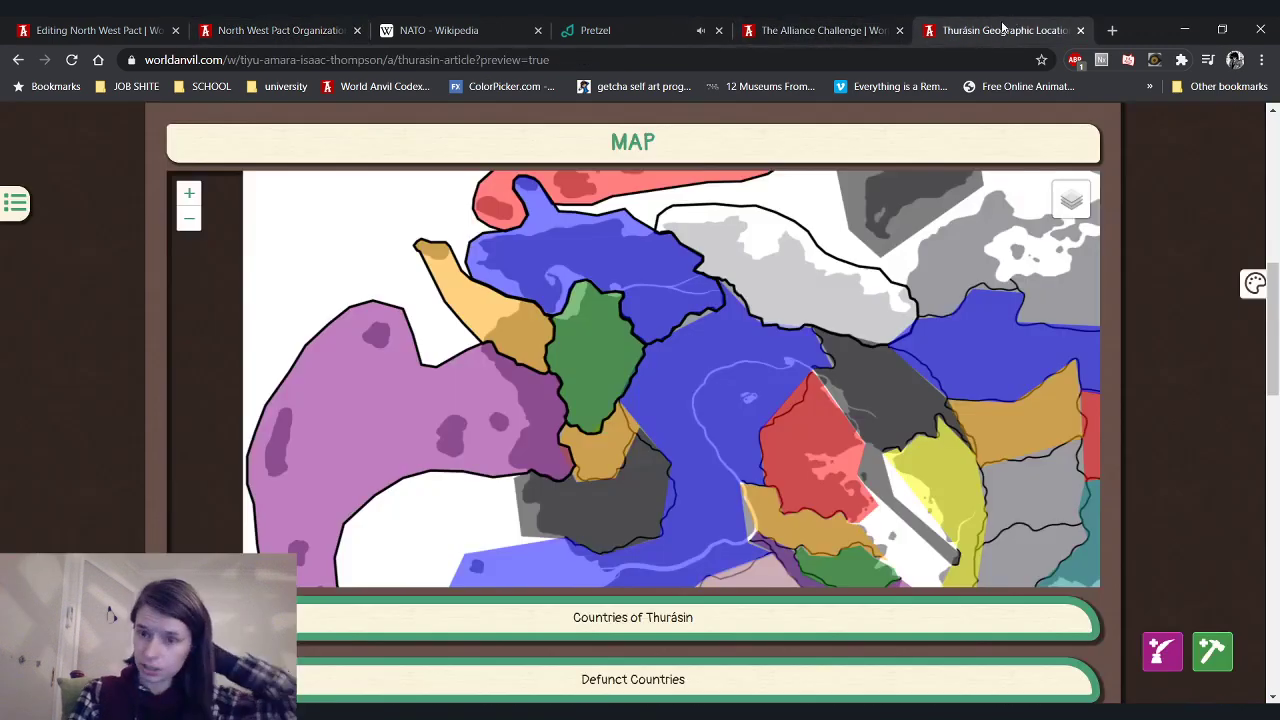
drag(1003, 30, 460, 30)
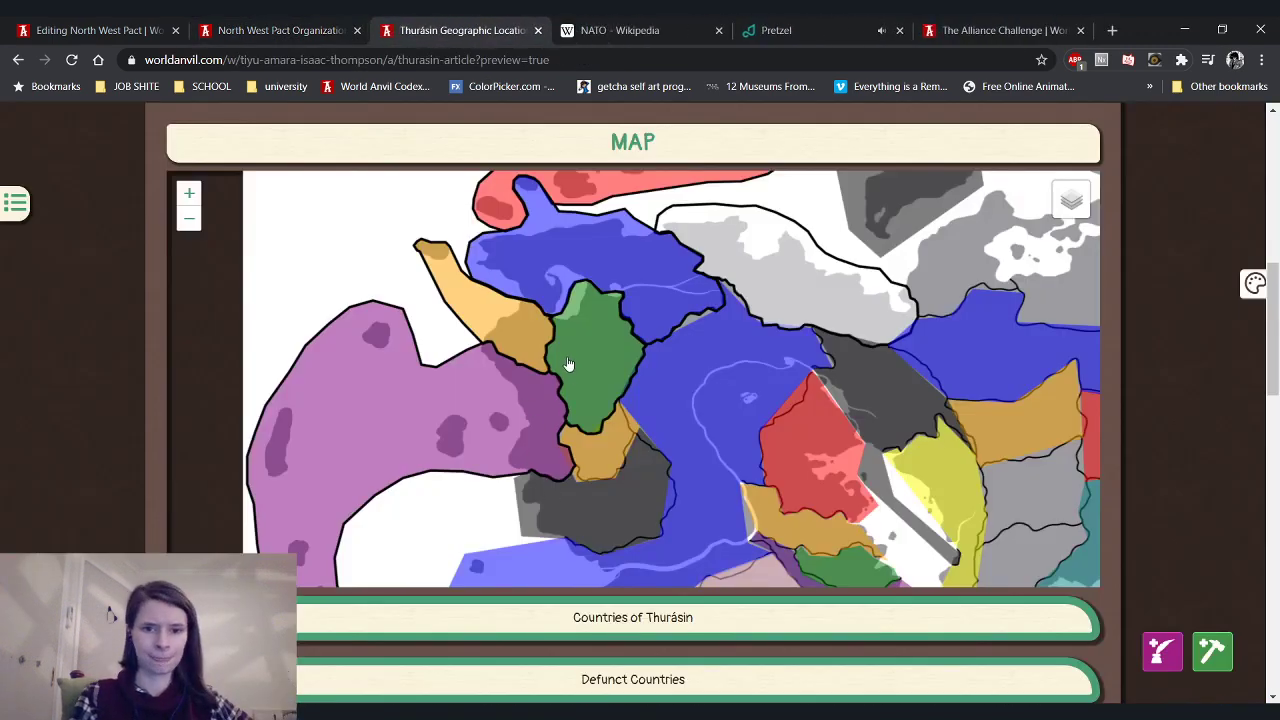
Check the two orange western countries on the Thurásin map, examine the area with the coloured terrain layer, and return to the article editor
click(484, 308)
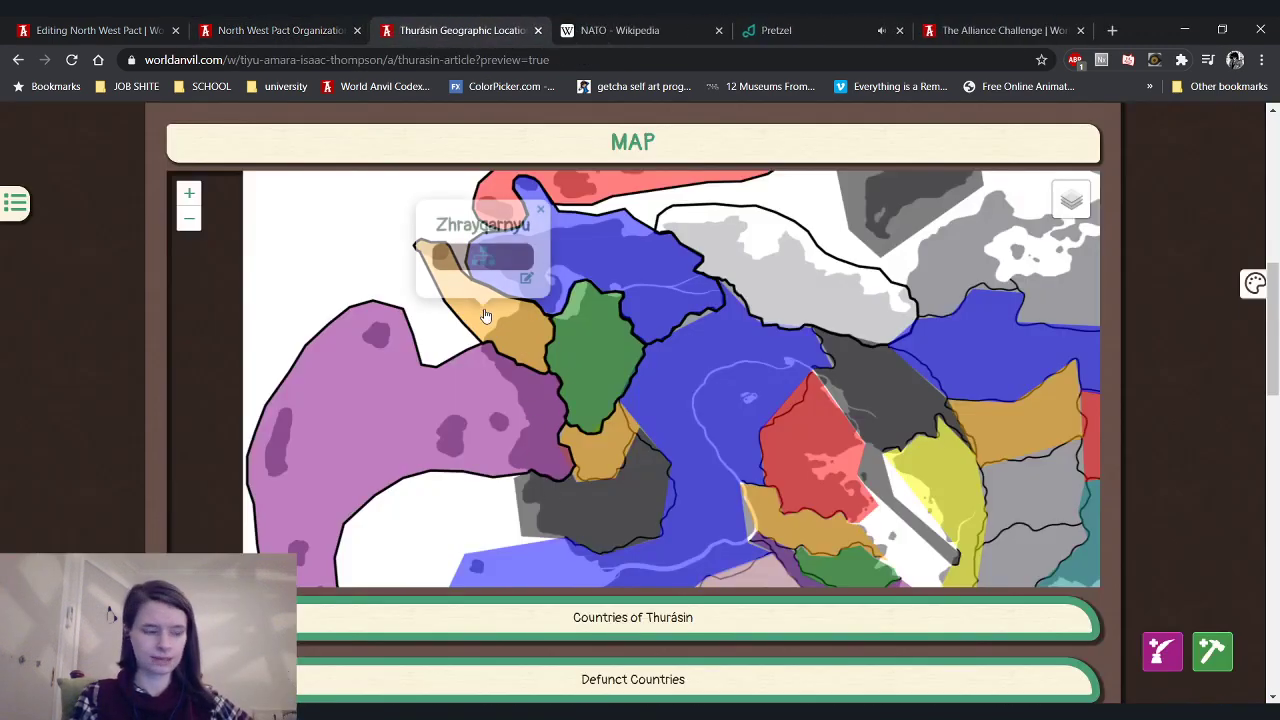
click(359, 291)
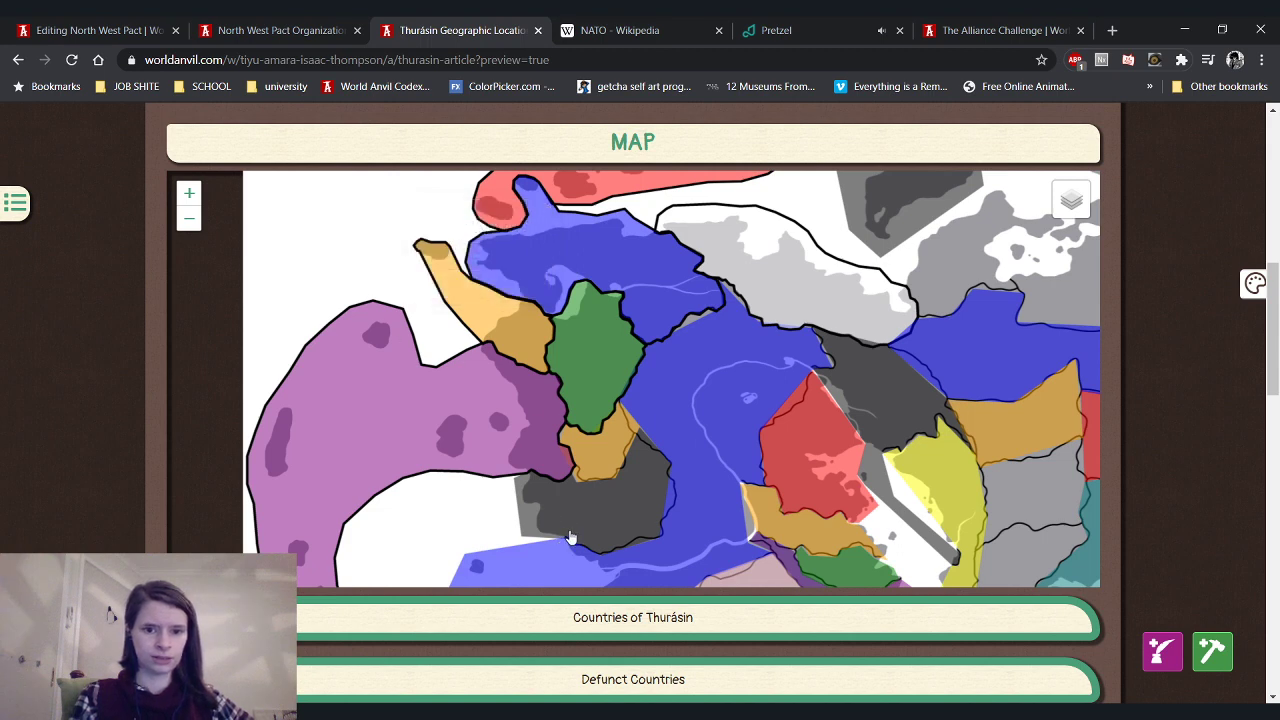
click(600, 455)
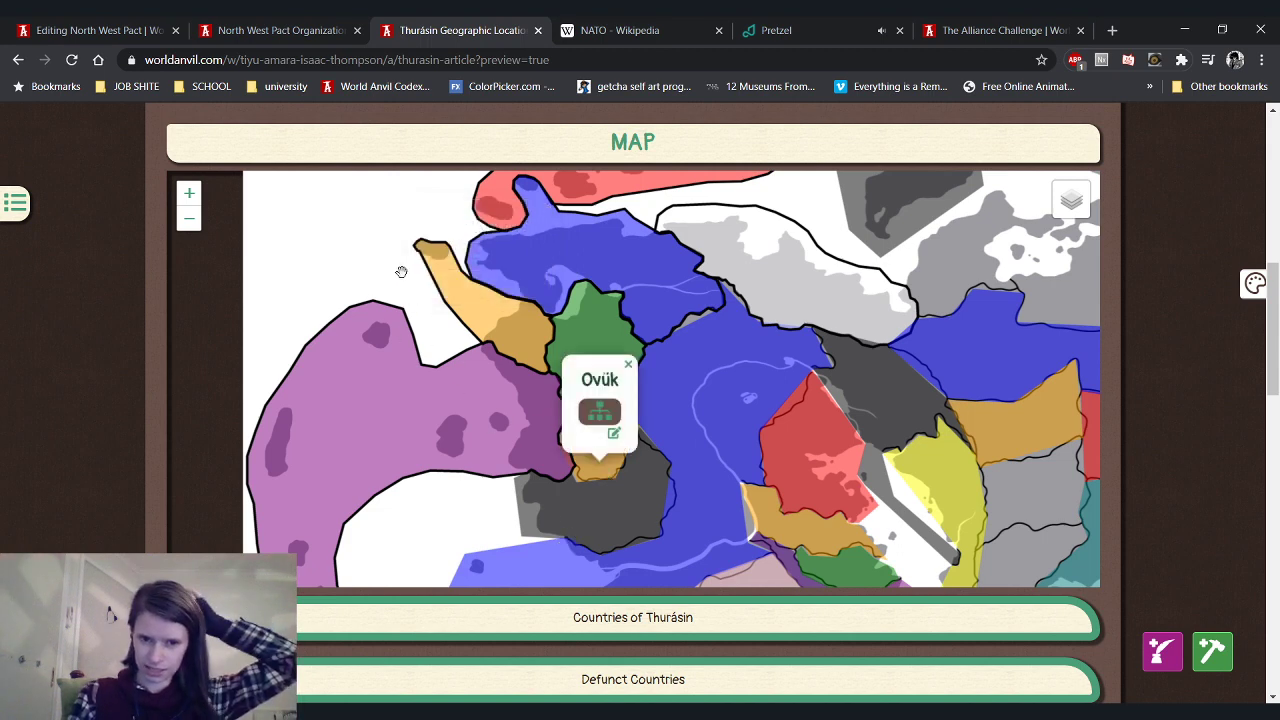
click(401, 272)
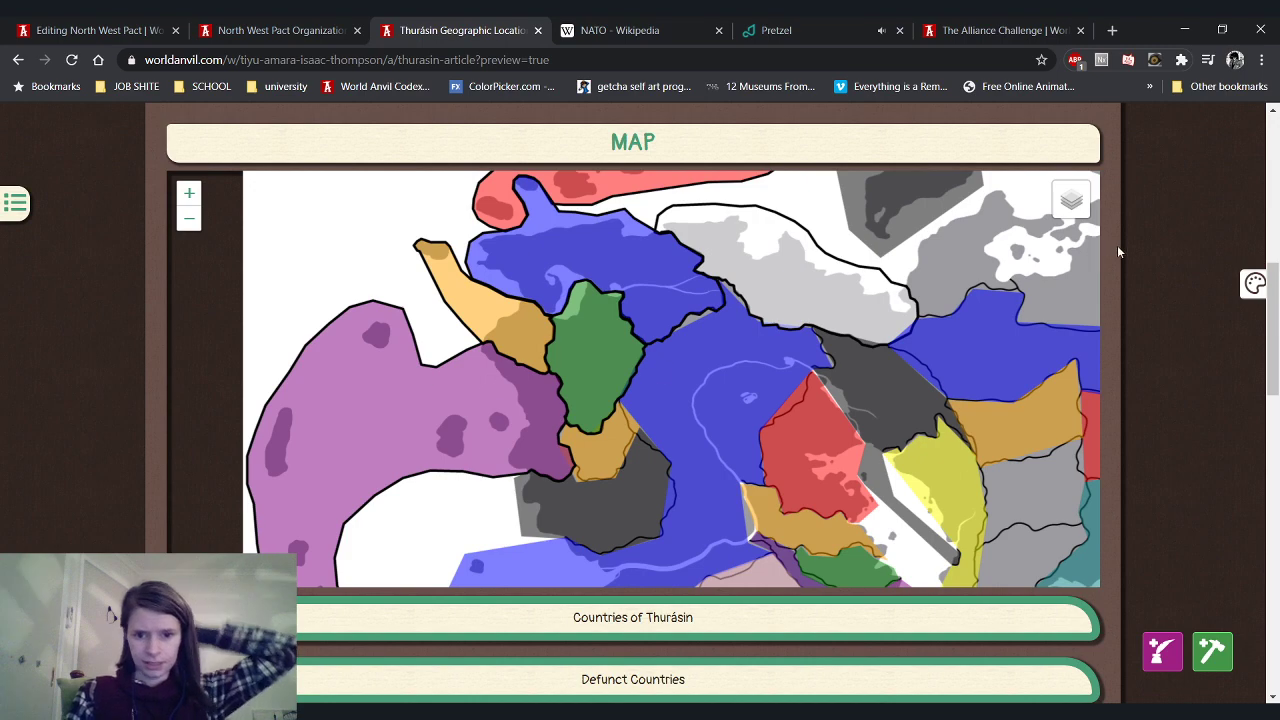
mouse_move(1071, 200)
click(1025, 220)
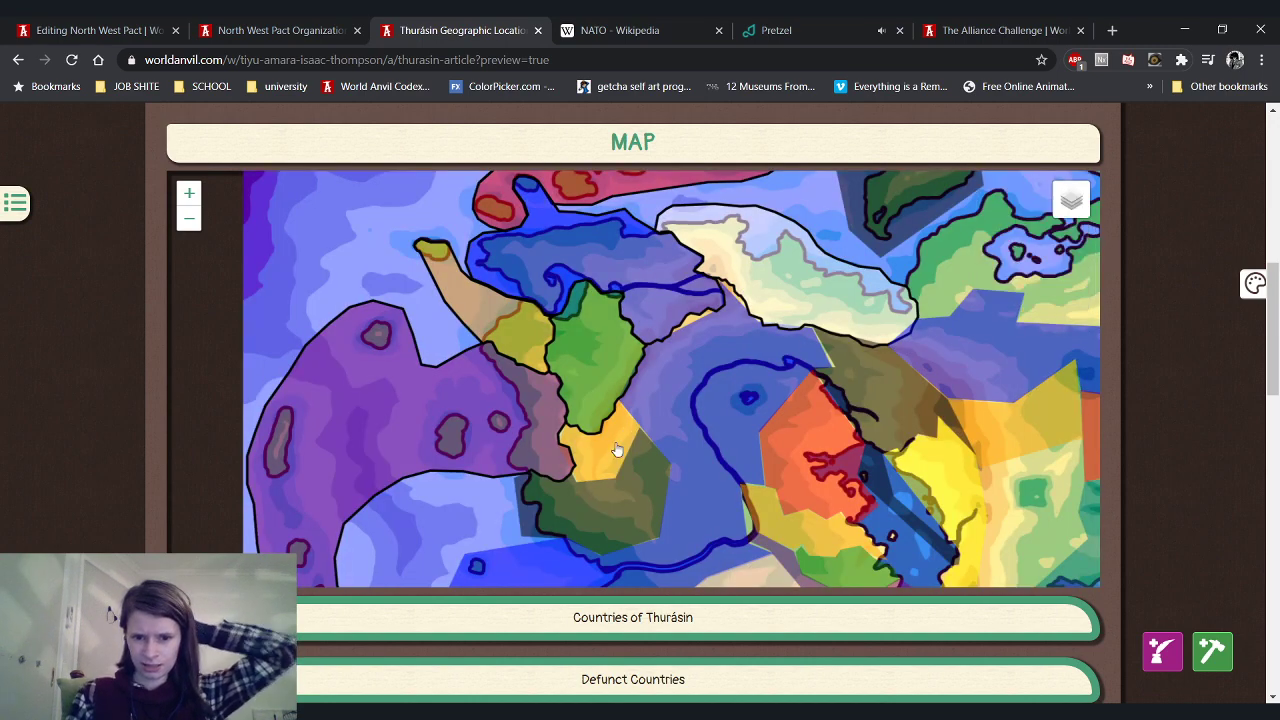
scroll(605, 460, up, 2)
scroll(590, 453, down, 3)
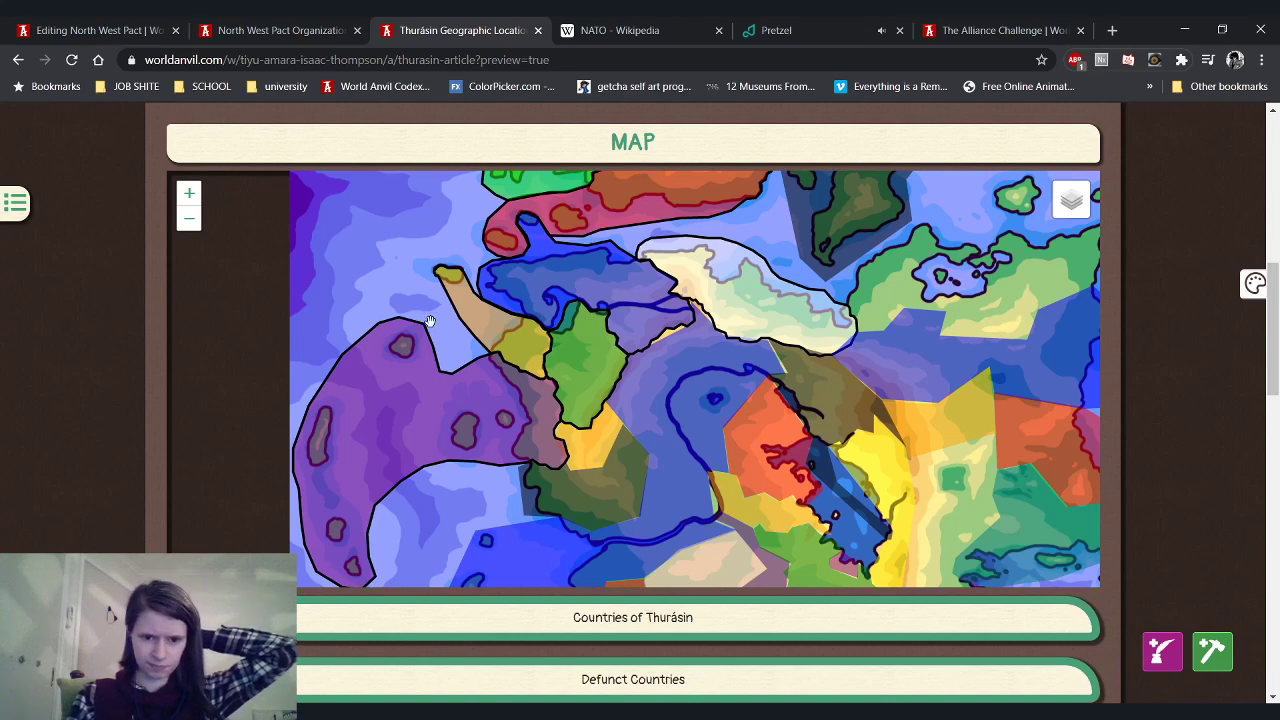
drag(427, 319, 481, 373)
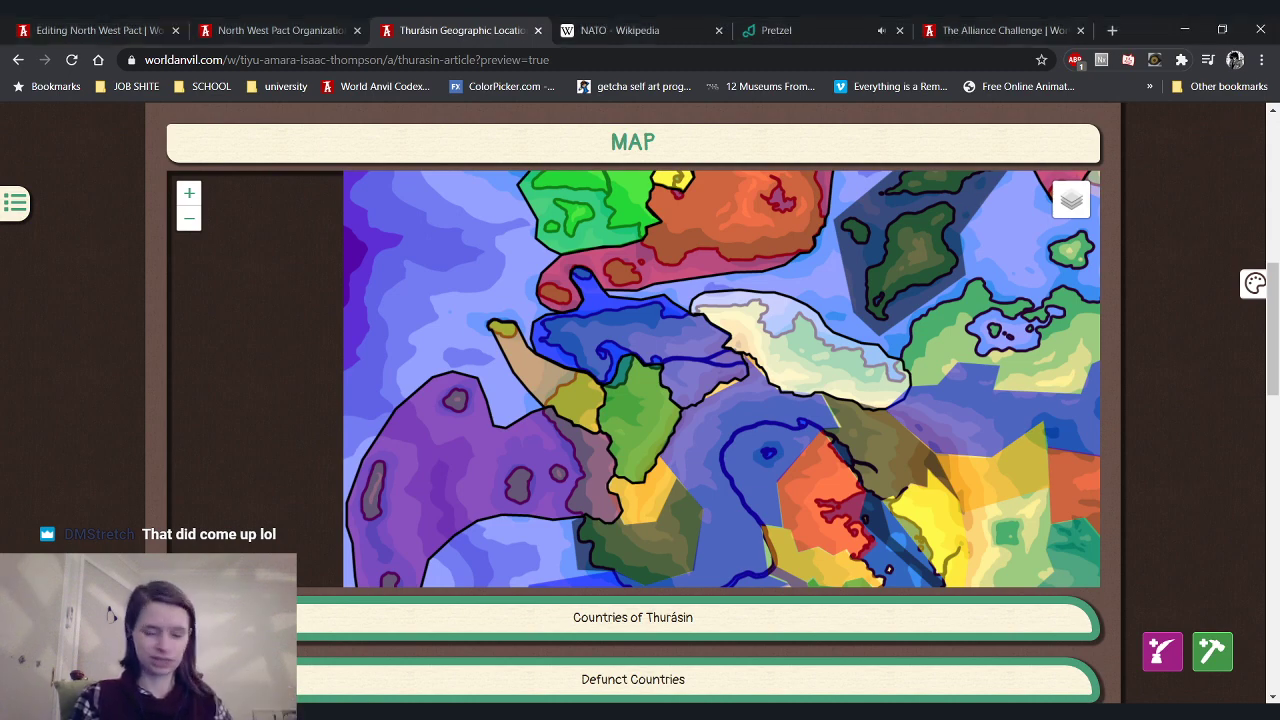
click(62, 20)
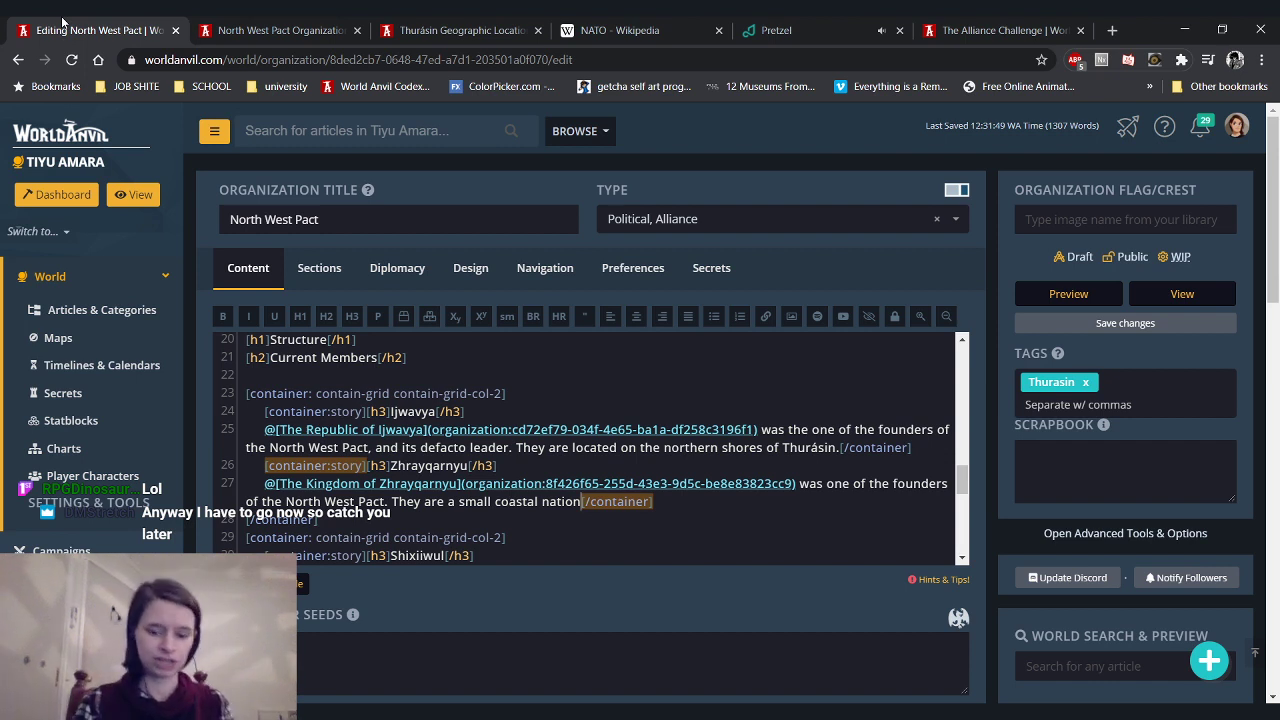
text(pop)
text(ulated m)
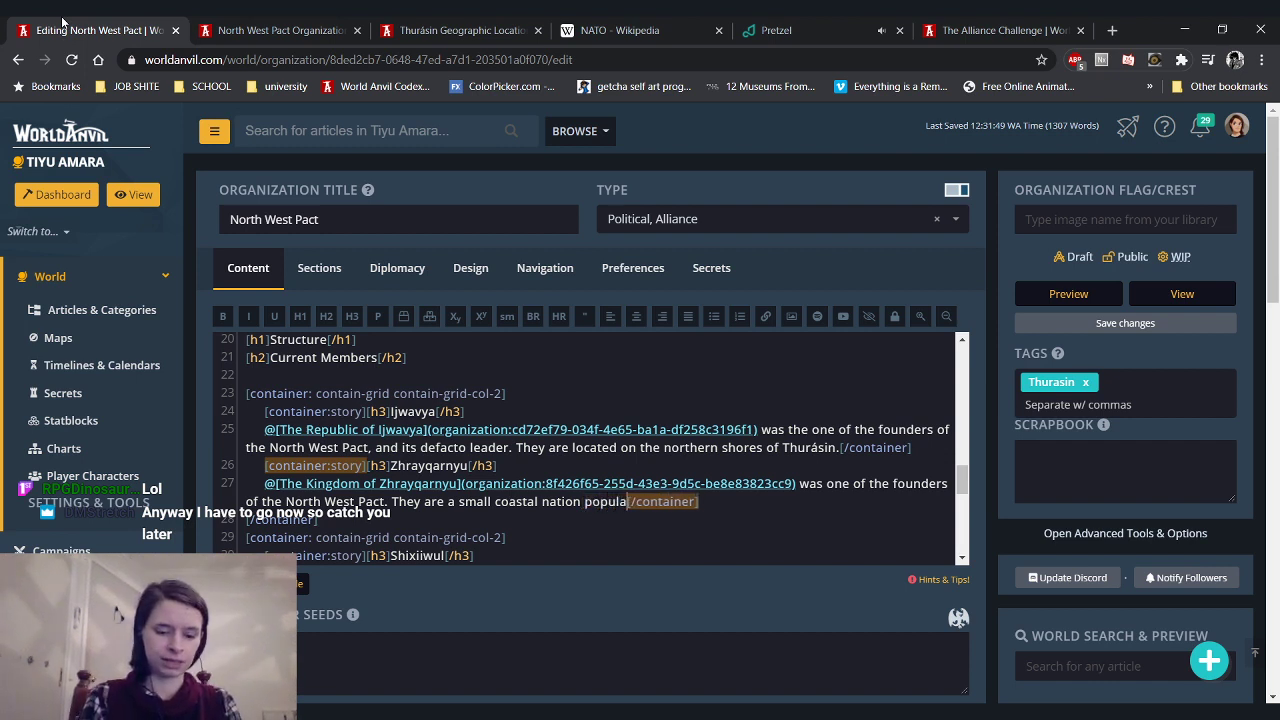
key(BackSpace)
key(BackSpace)
key(BackSpace)
key(BackSpace)
key(BackSpace)
key(BackSpace)
key(BackSpace)
key(BackSpace)
key(BackSpace)
key(BackSpace)
key(BackSpace)
key(BackSpace)
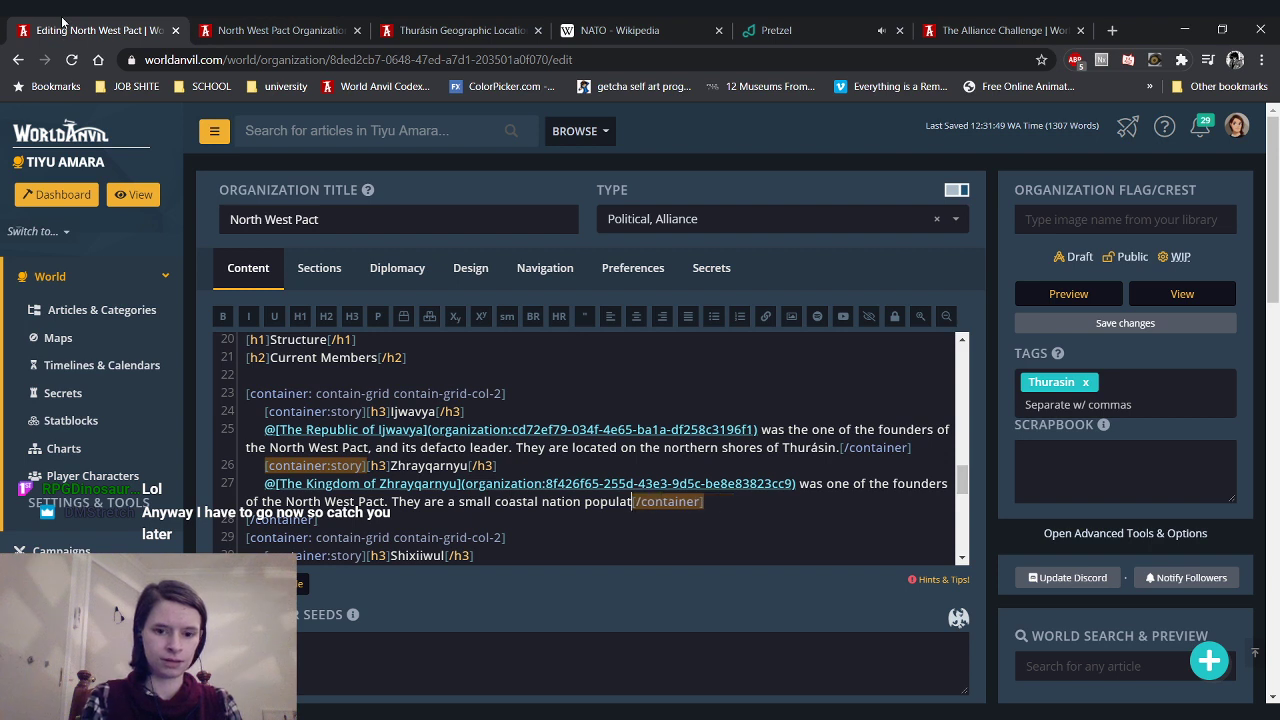
Finish Zhrayqarnyu's sentence with ", with the highest Elf populations in the region.", linking Elf to its species article
text(, with the highe)
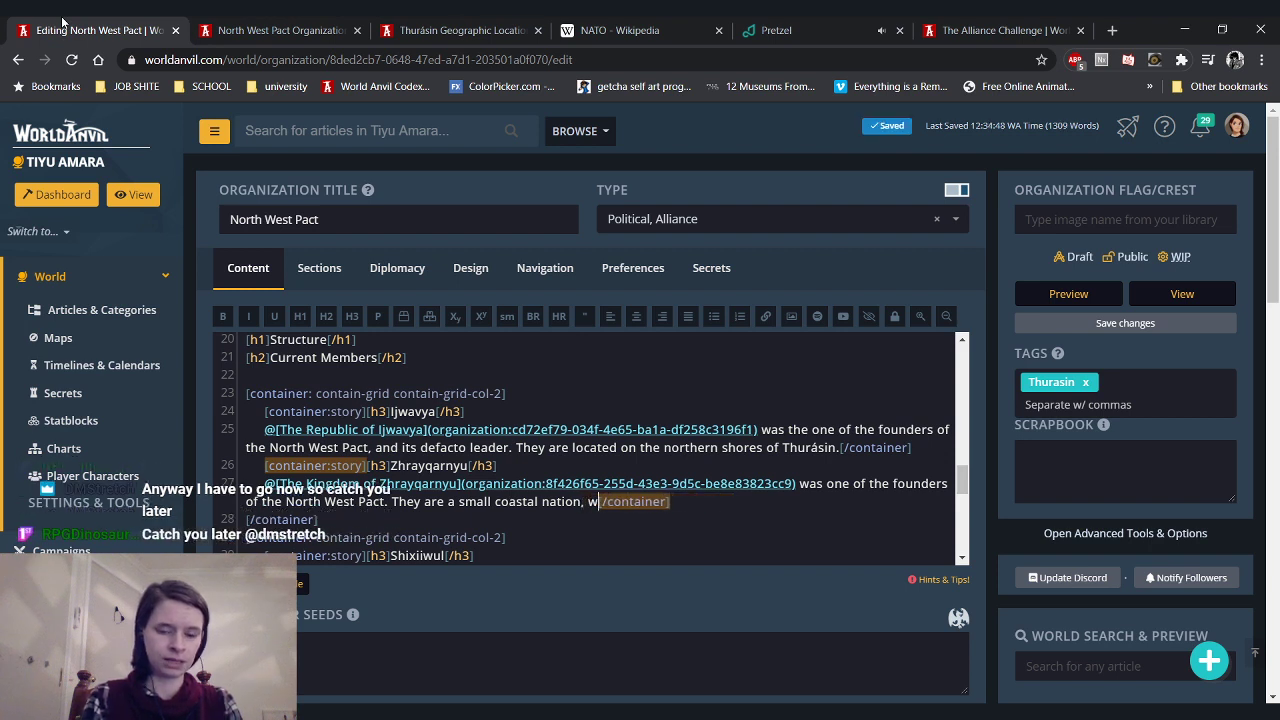
text(st "elf)
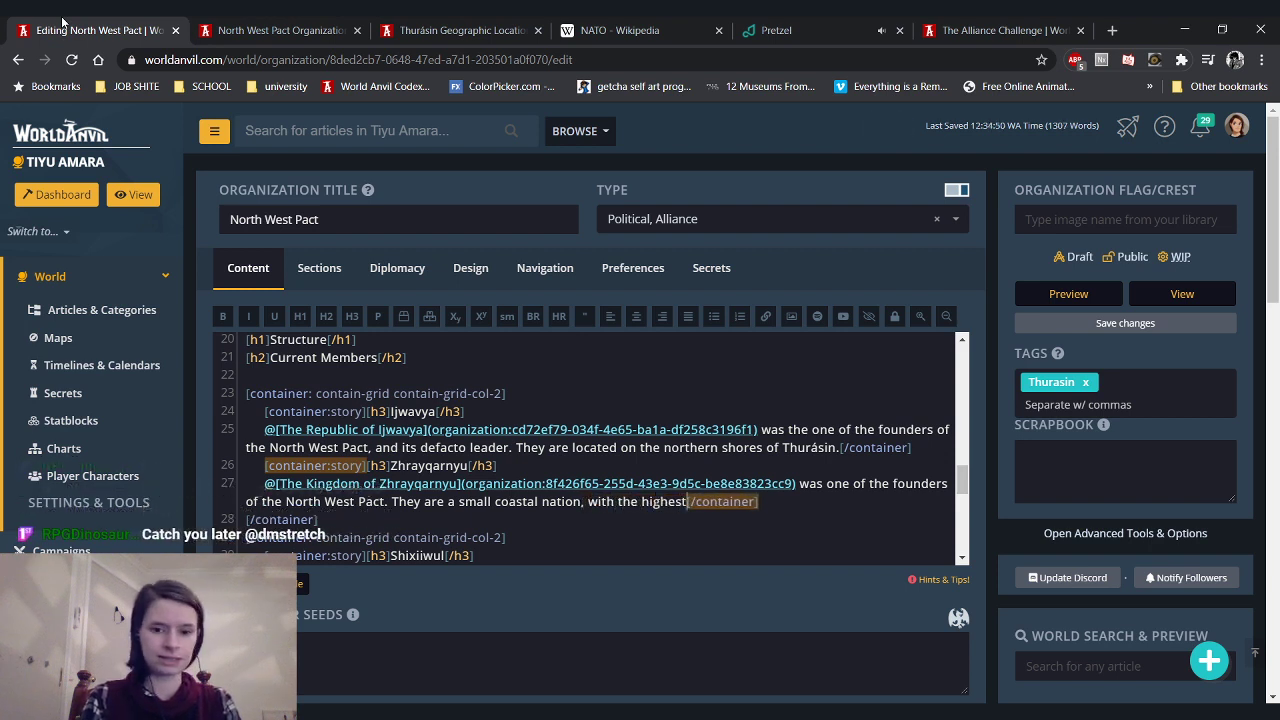
key(BackSpace)
key(BackSpace)
key(BackSpace)
key(BackSpace)
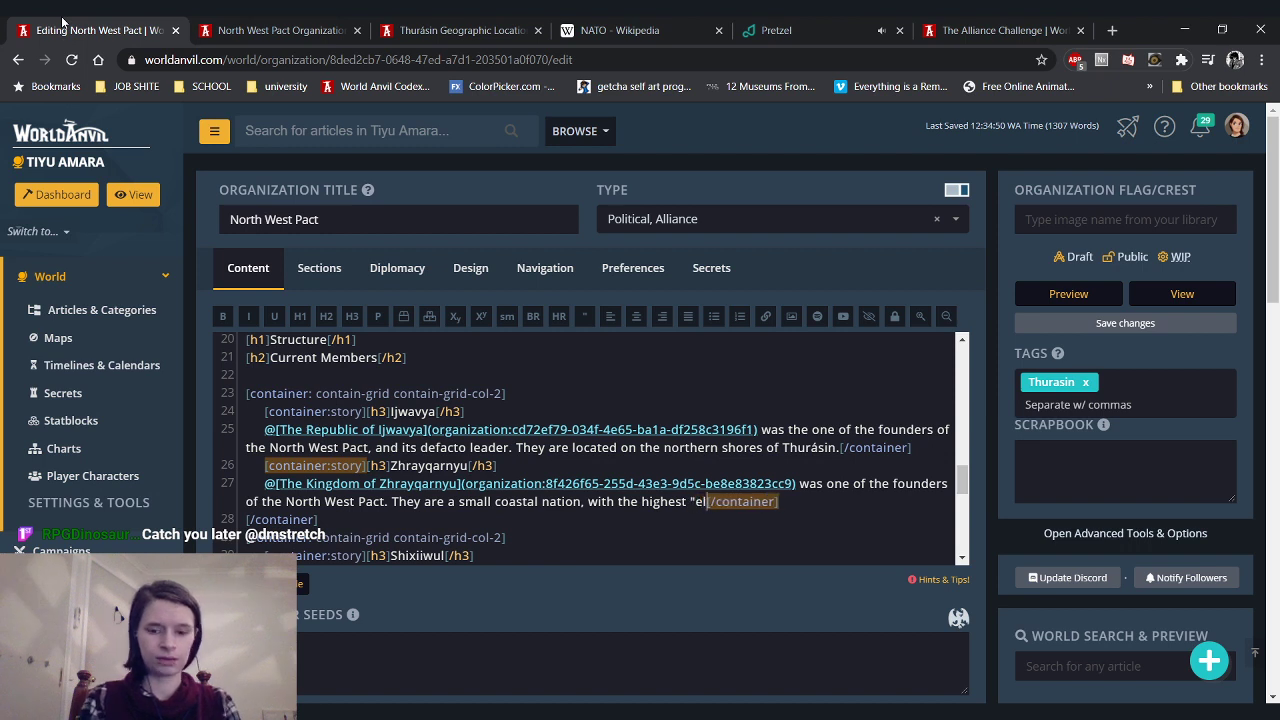
text(@elf)
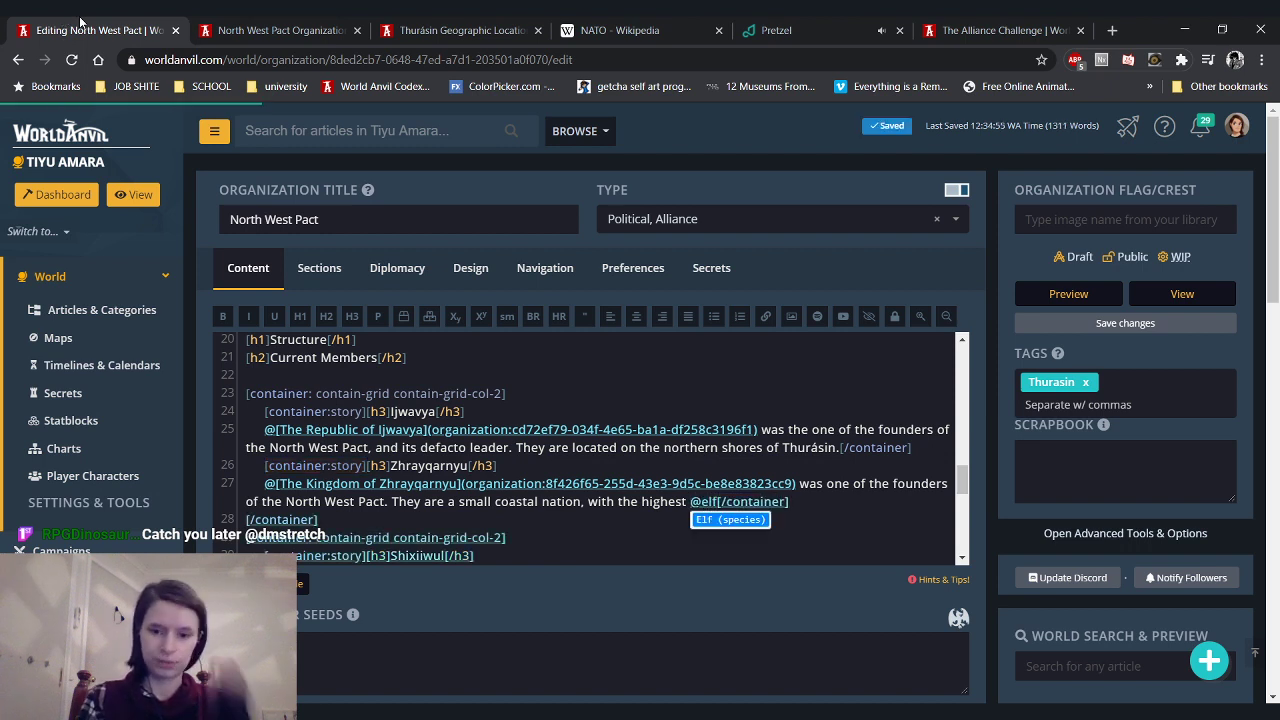
click(746, 516)
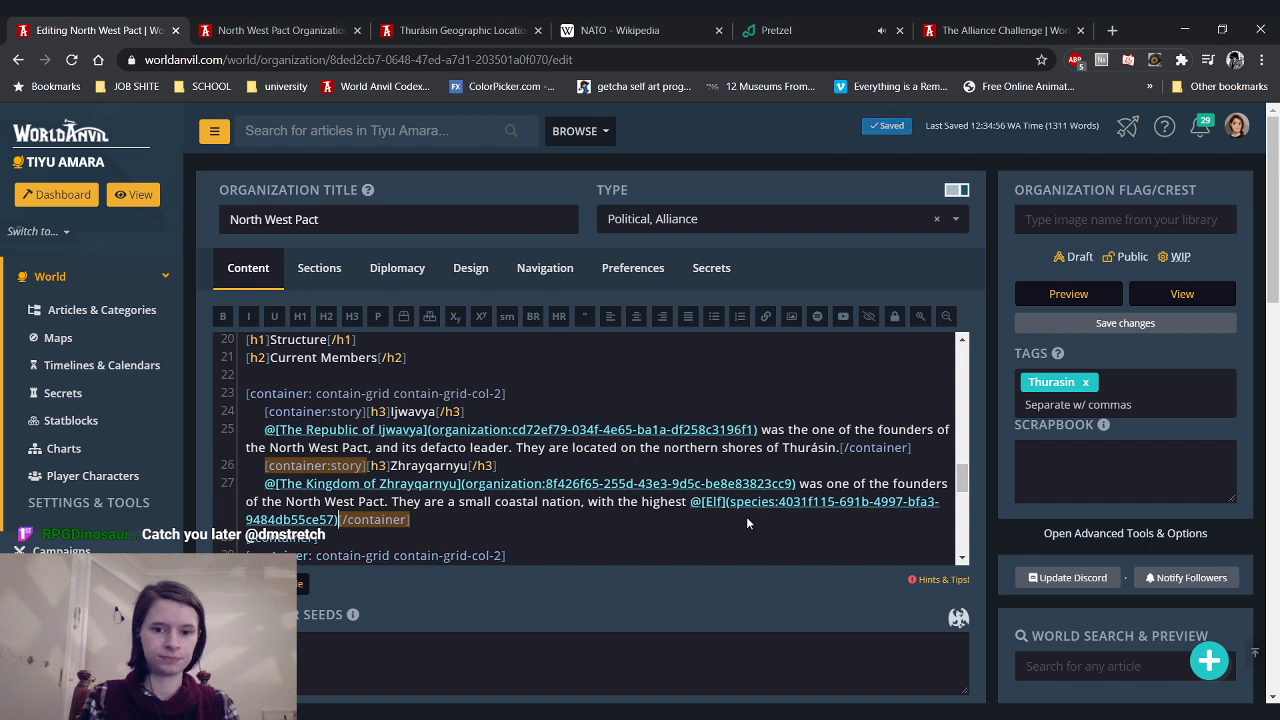
text(populat)
text(ions in th)
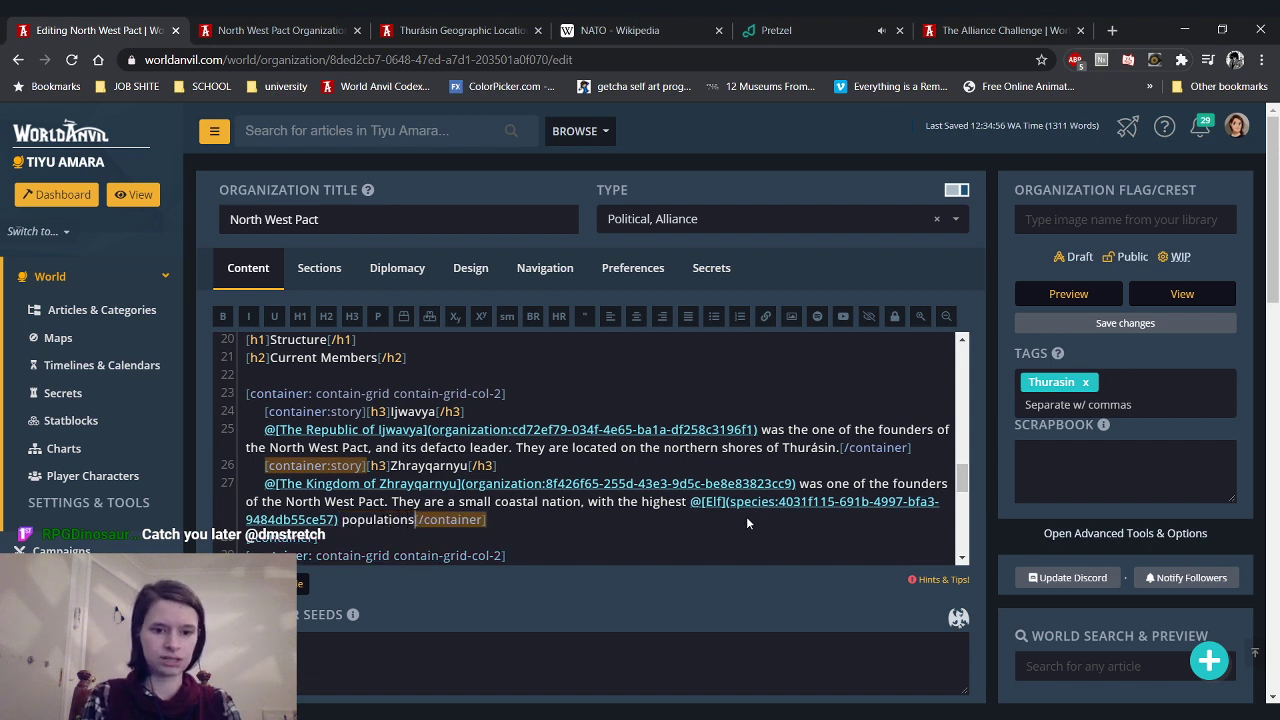
text(e region.)
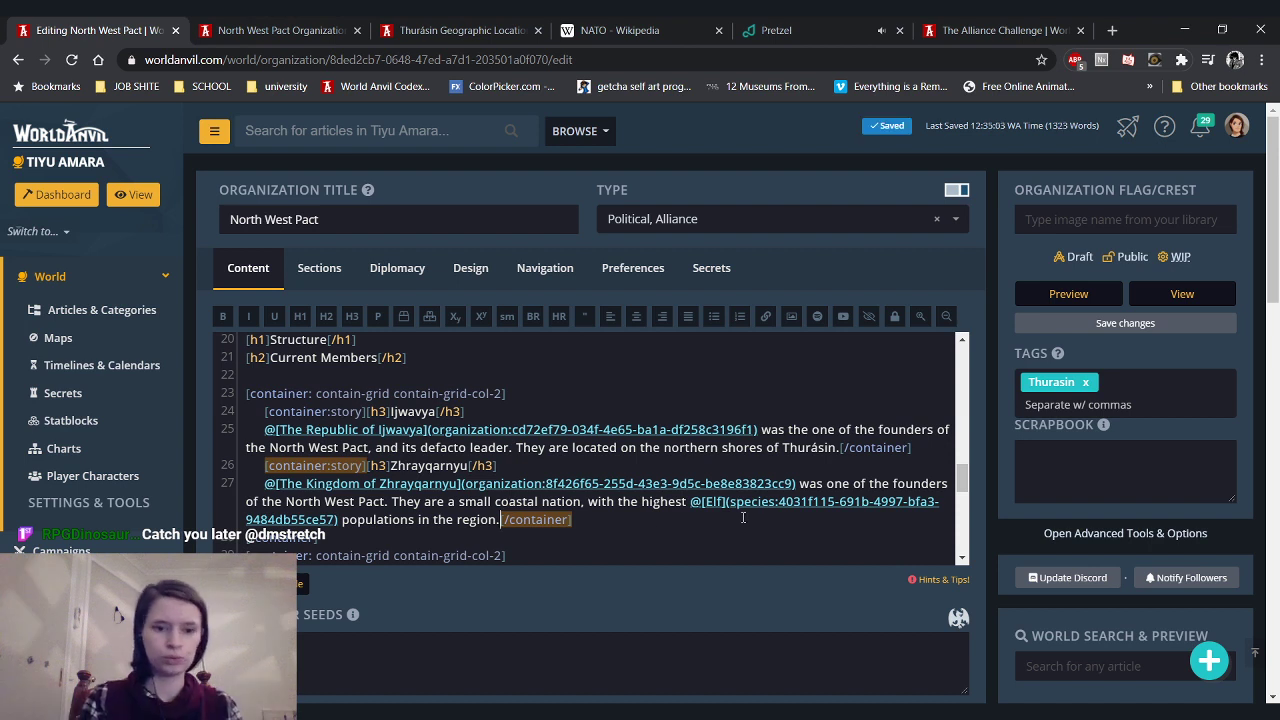
Insert "western" before "coastal nation" in Zhrayqarnyu's description
click(492, 503)
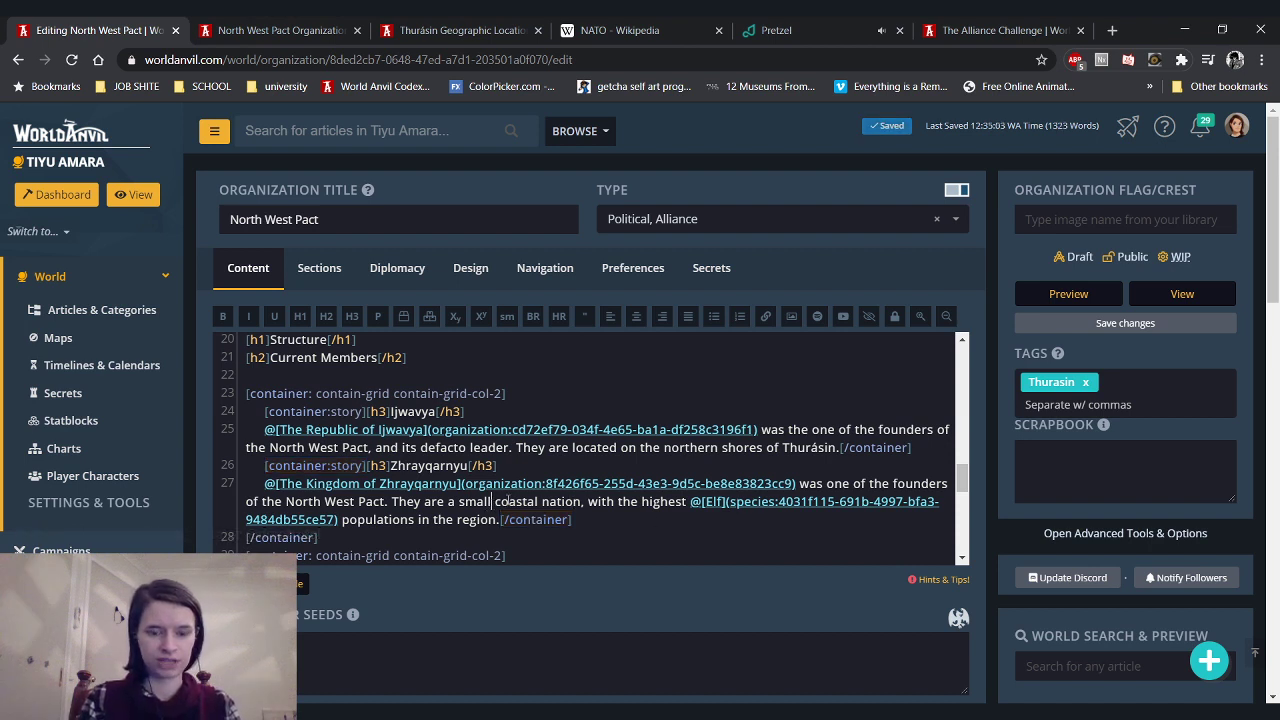
text(west)
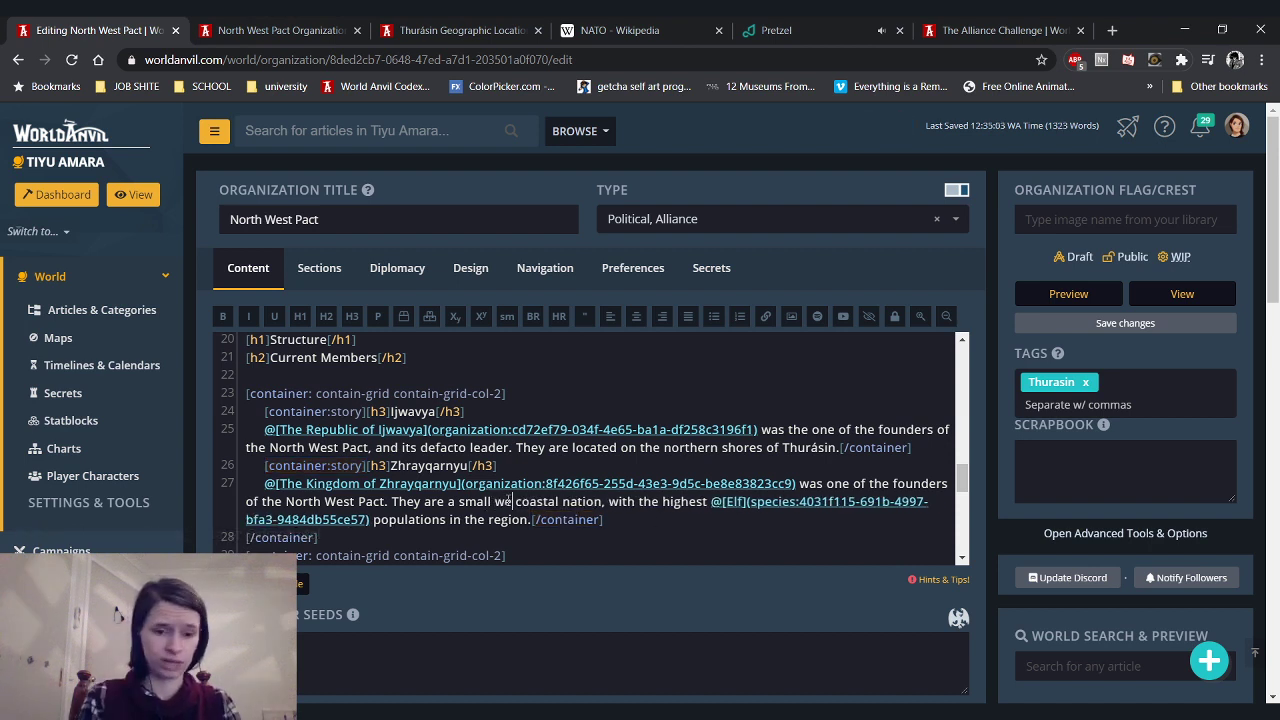
text(ern)
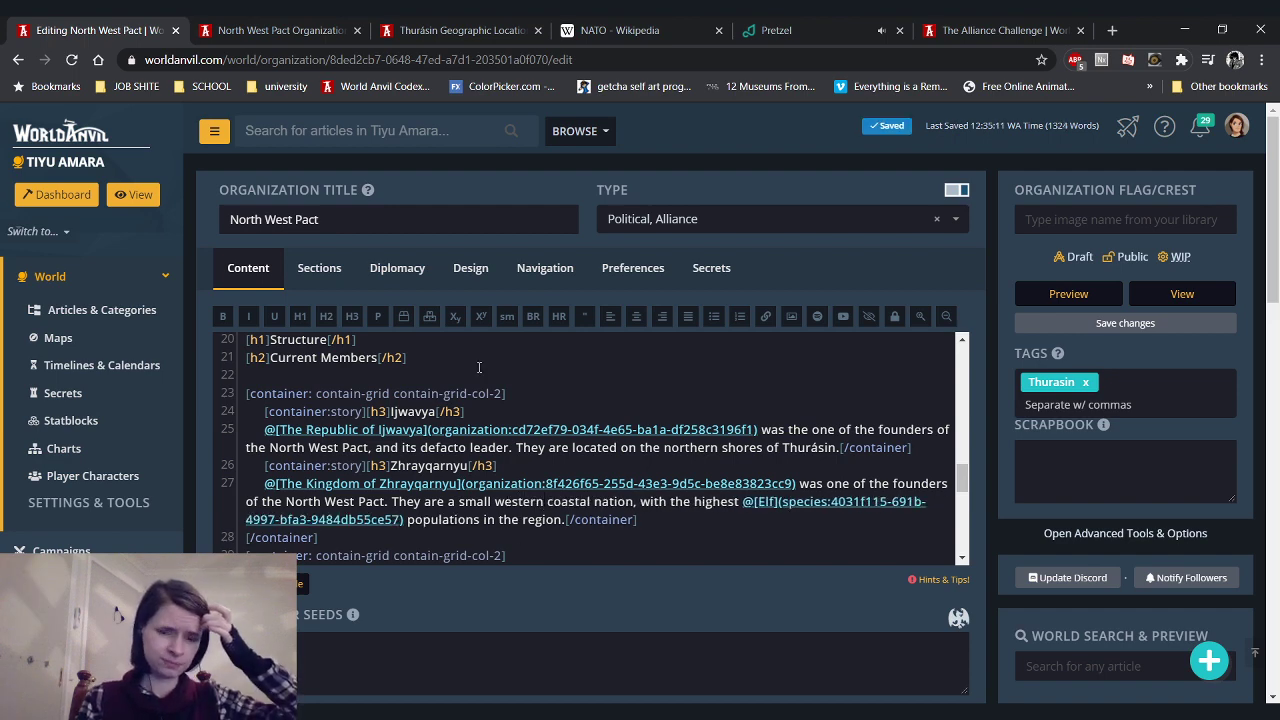
Refresh the North West Pact preview, check how Zhrayqarnyu's description reads, and return to the article editor
click(270, 30)
click(71, 59)
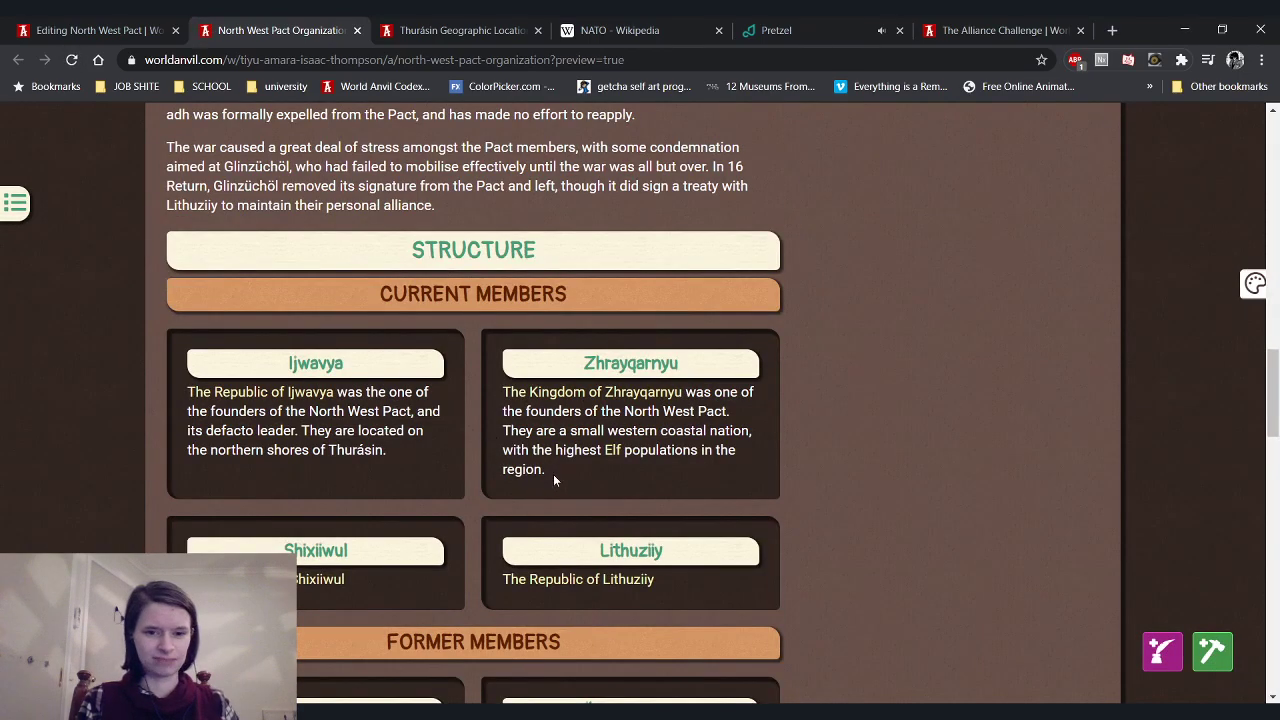
drag(553, 474, 503, 470)
click(621, 474)
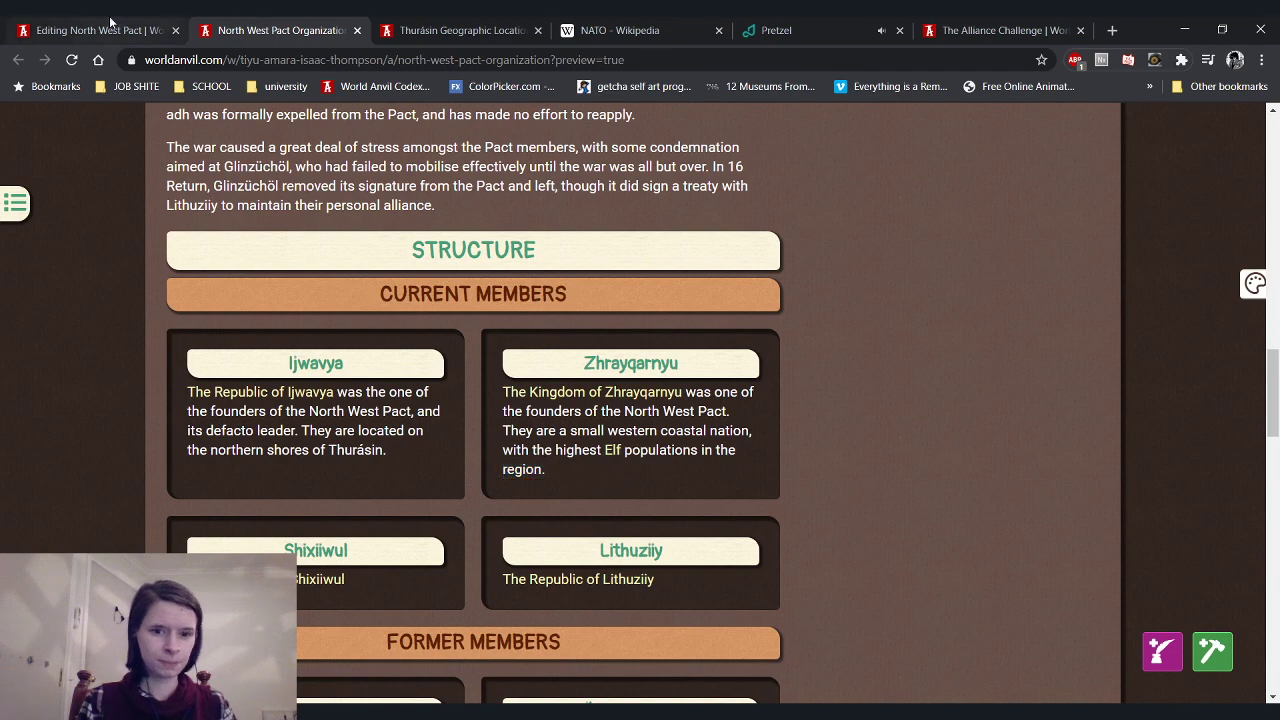
click(160, 26)
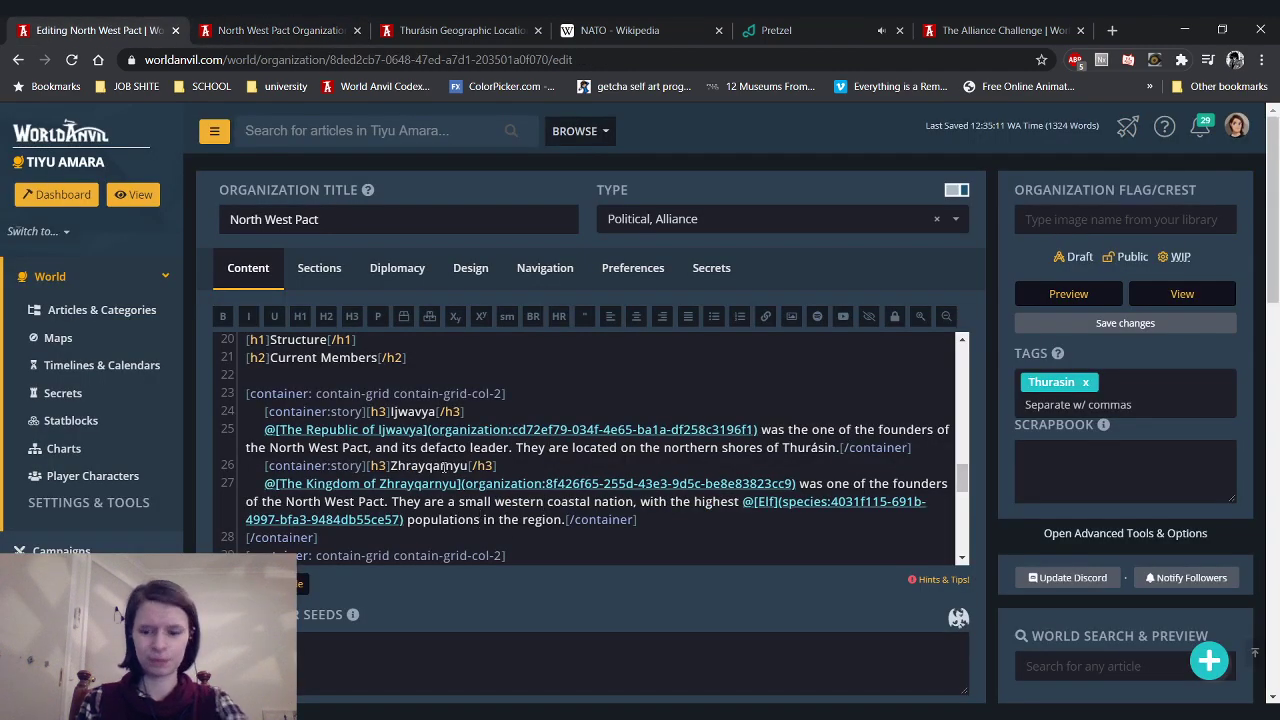
Recheck Zhrayqarnyu's description in the refreshed preview, changing "populations" to "population" and "They are" to "They're" in the editor
click(280, 30)
click(72, 60)
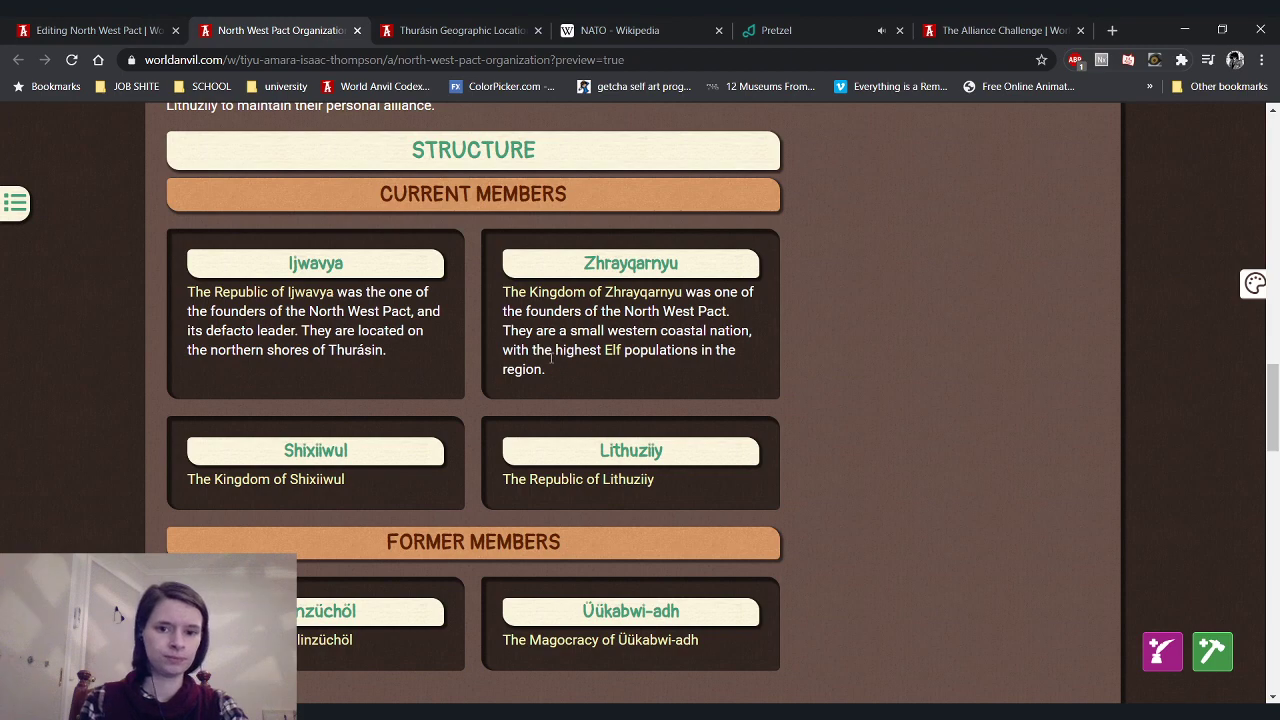
drag(557, 358, 505, 372)
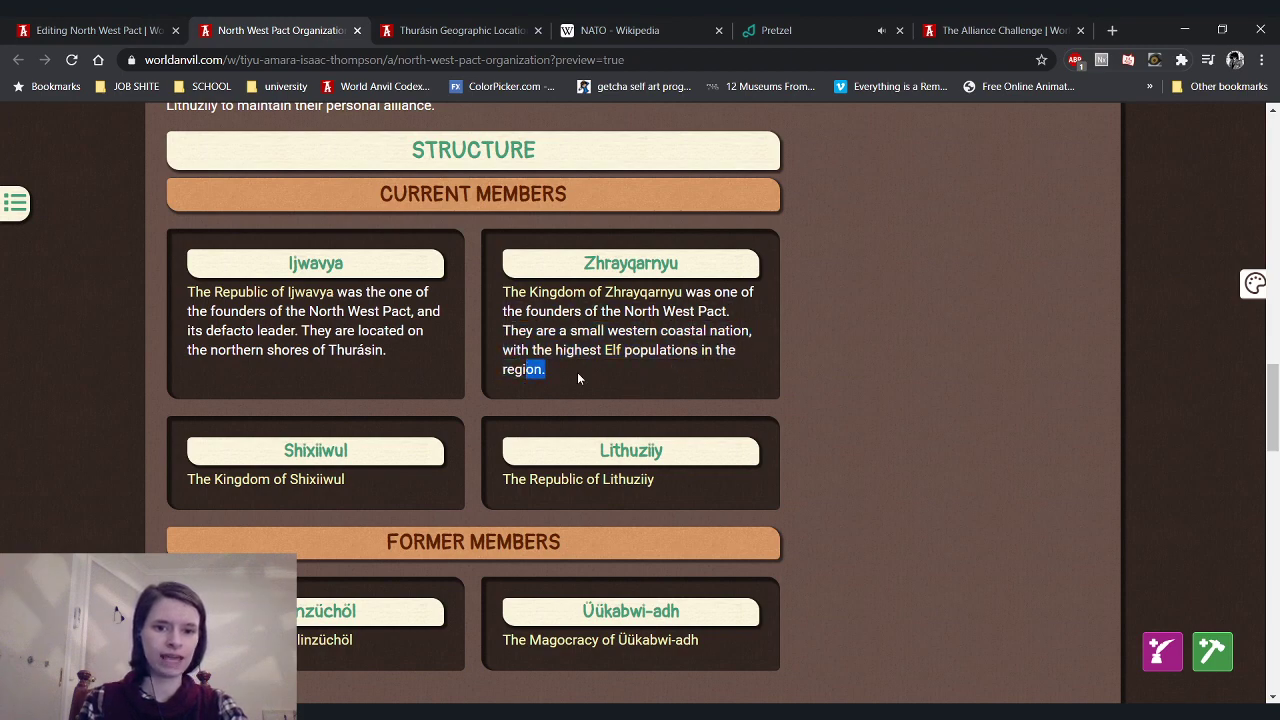
click(590, 395)
click(152, 22)
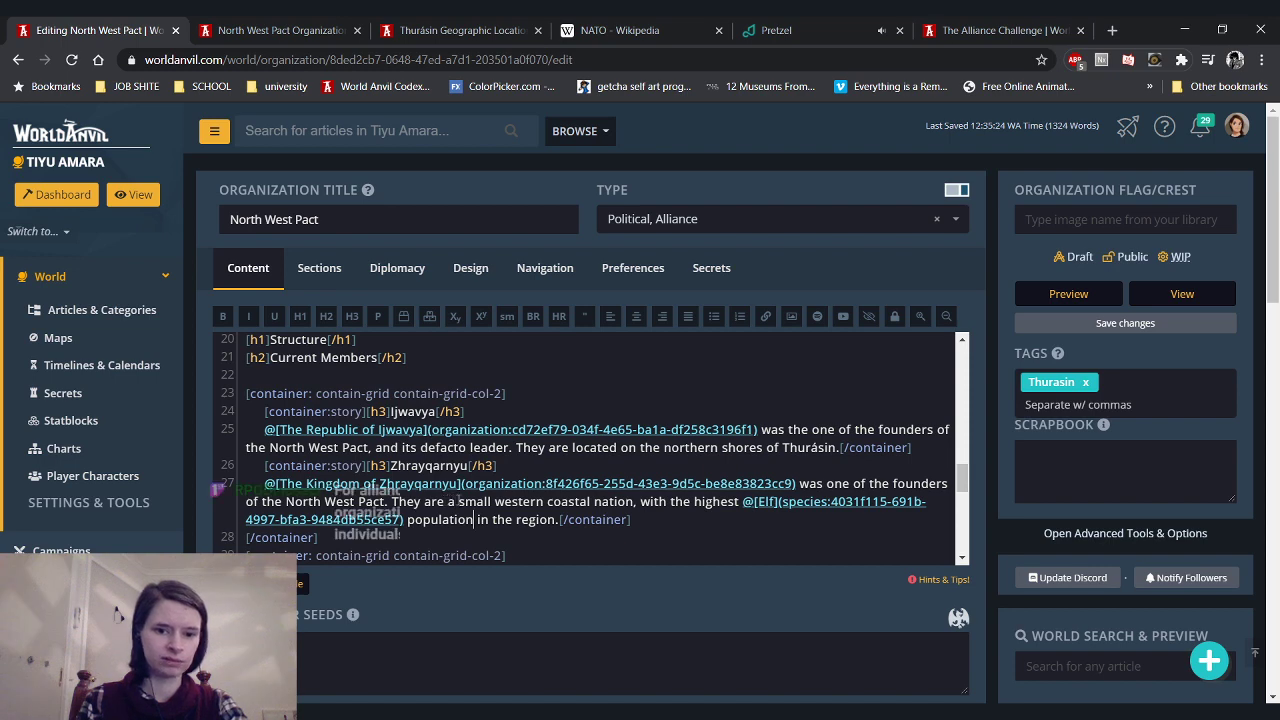
drag(448, 501, 414, 500)
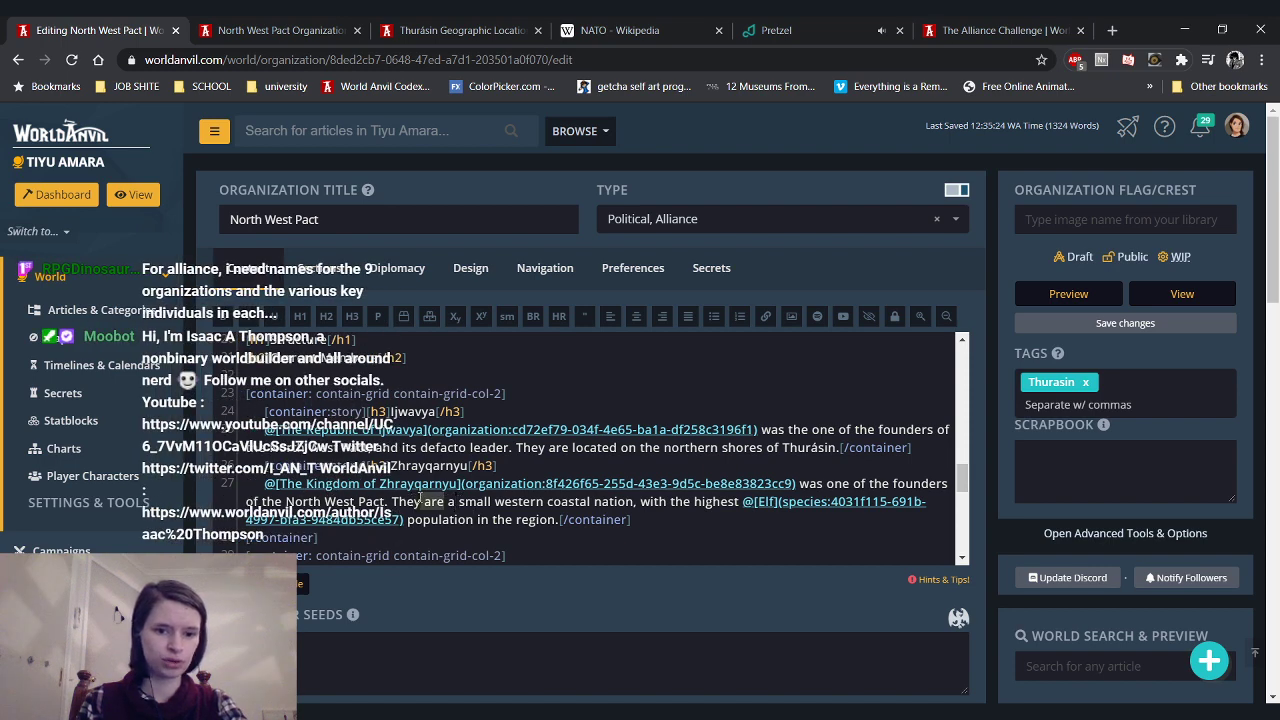
text(y're)
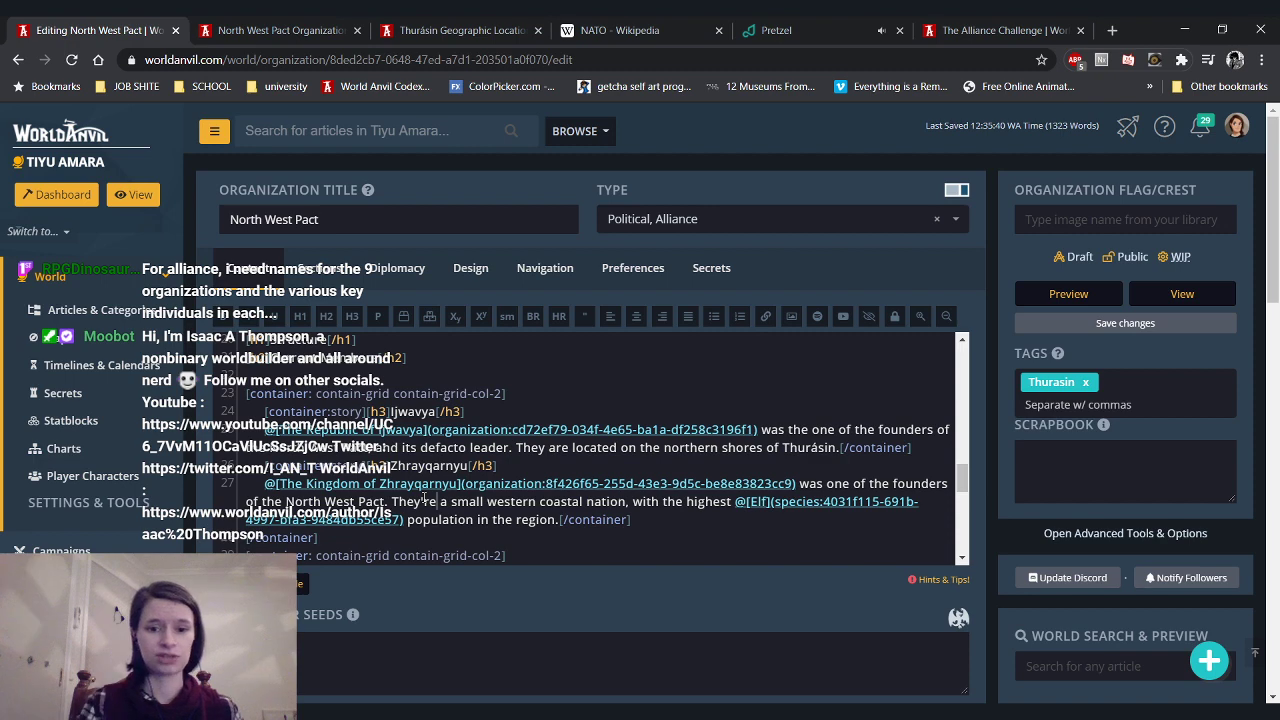
Contract "They are" to "They're" in Ijwavya's location sentence and compare the member boxes in the article preview
drag(570, 448, 545, 448)
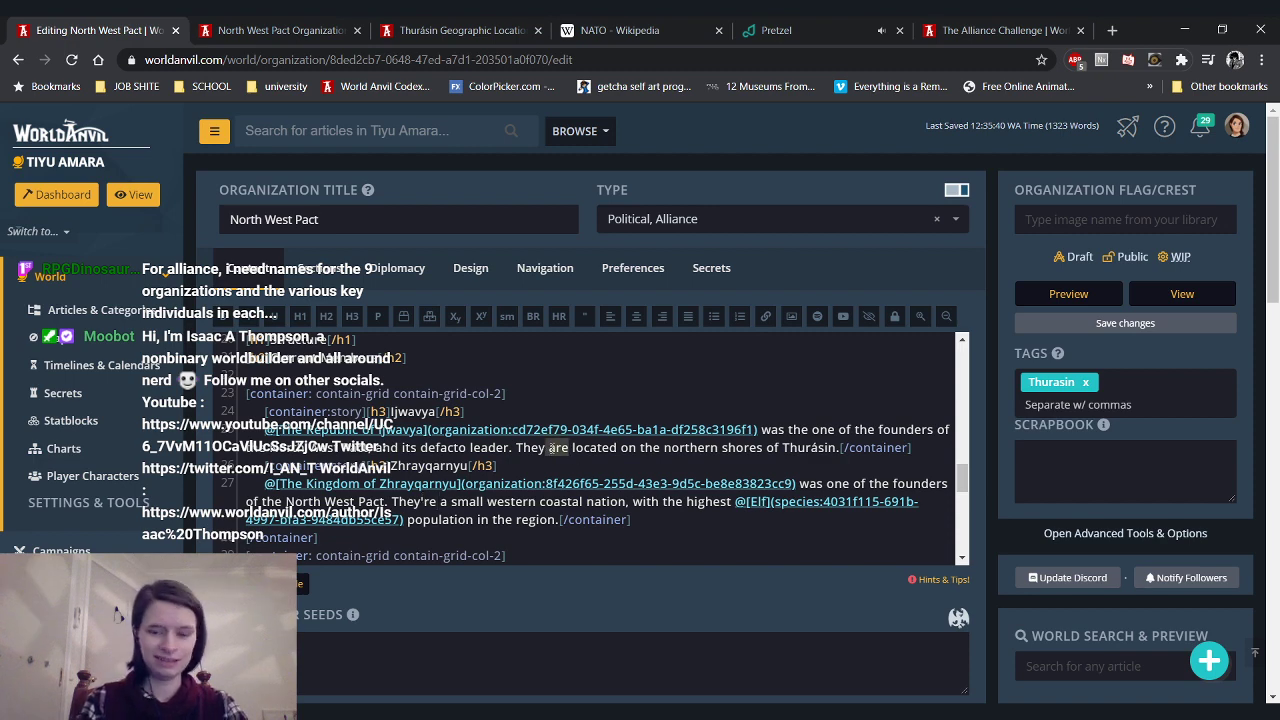
click(272, 30)
click(73, 60)
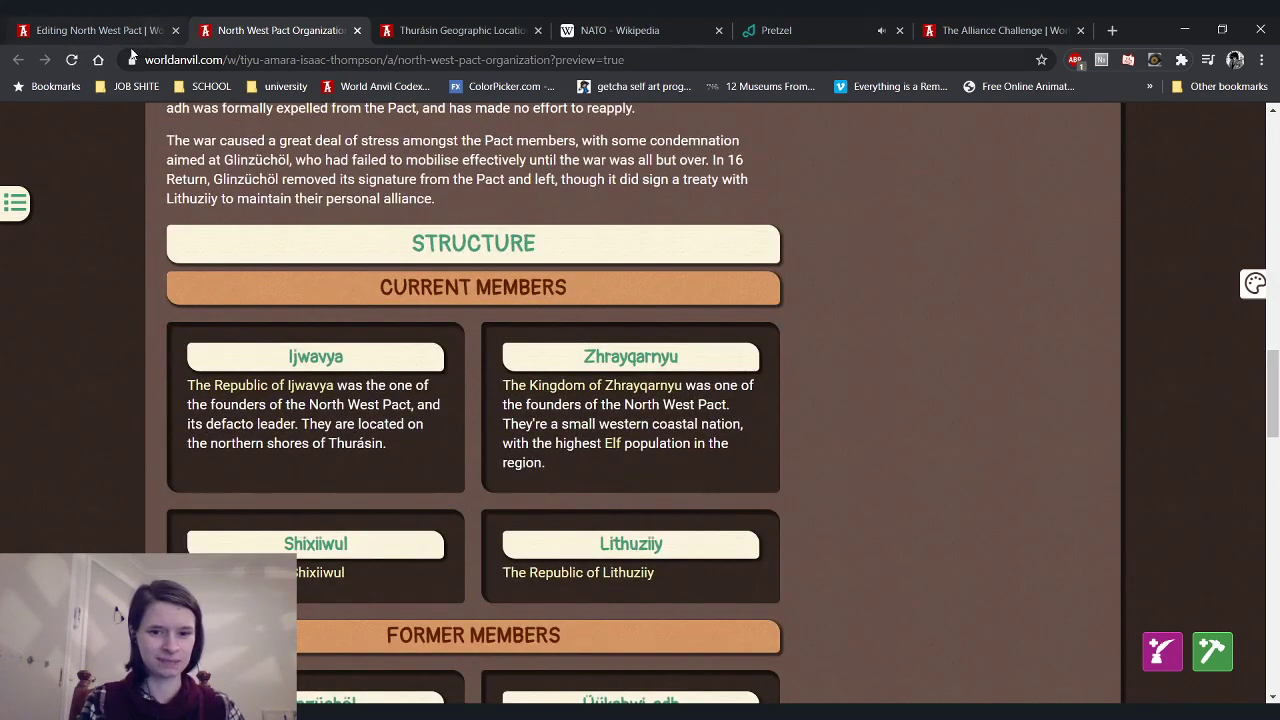
click(114, 22)
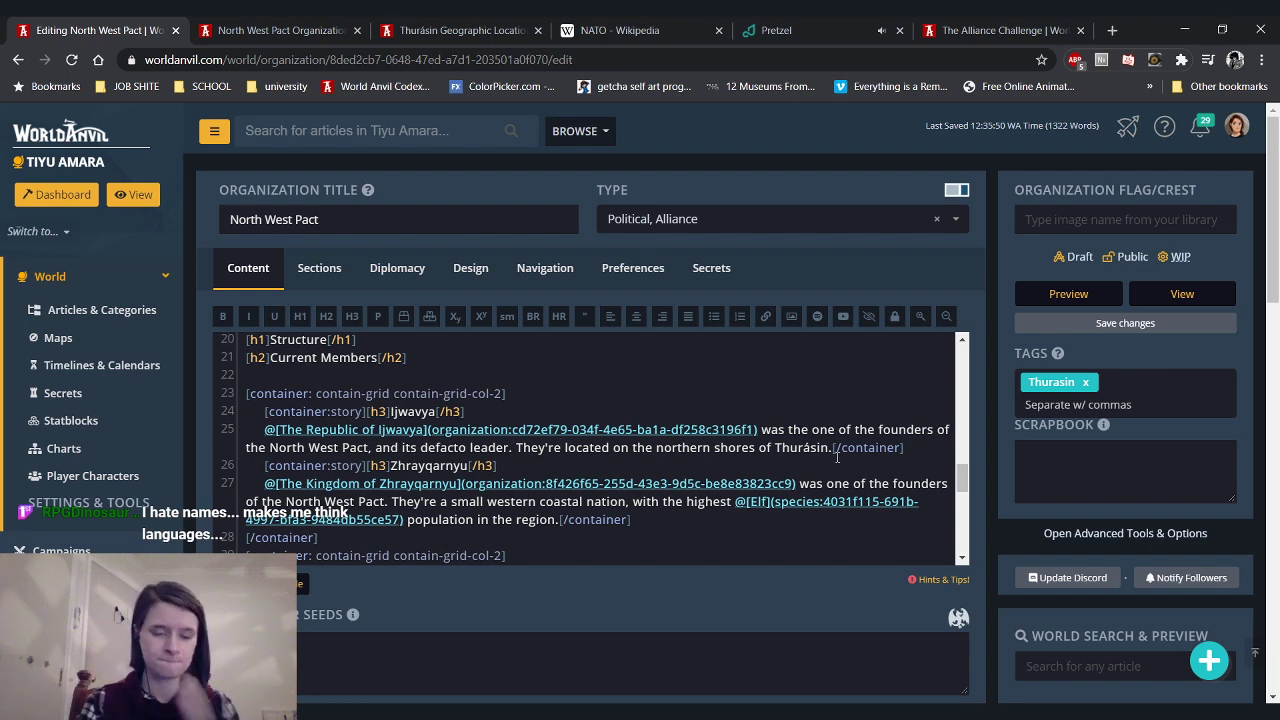
click(290, 30)
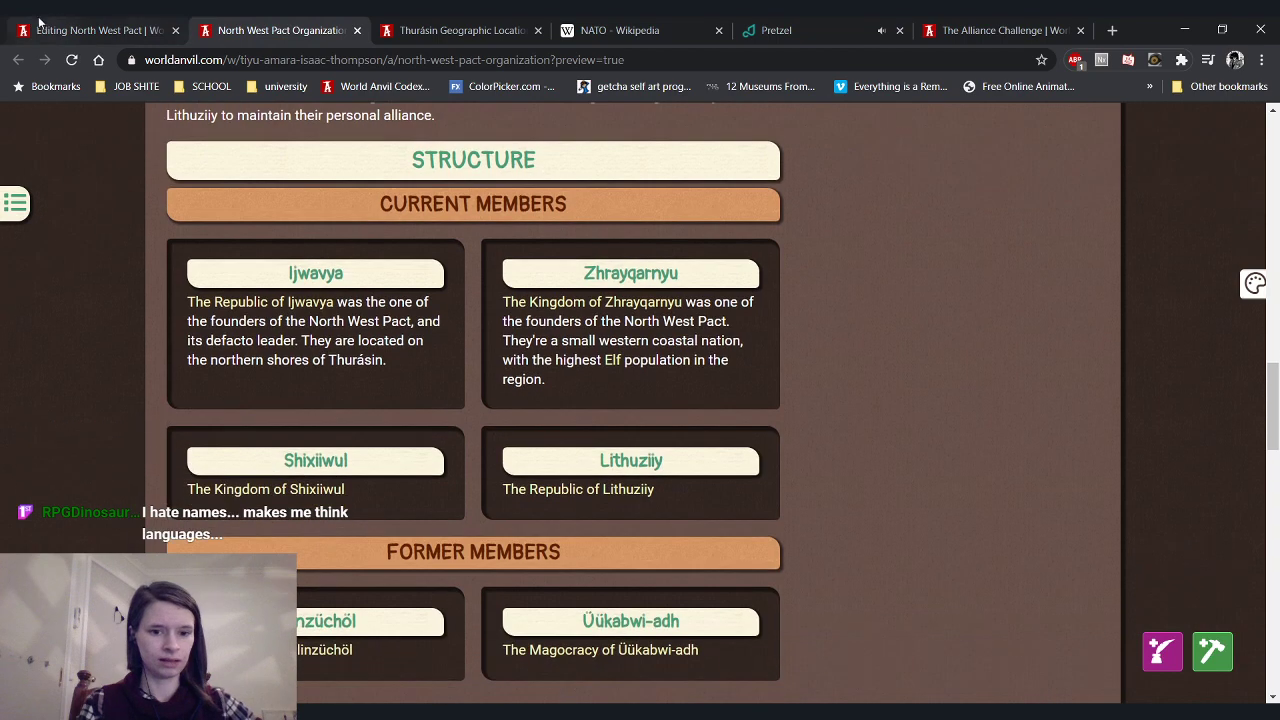
click(45, 22)
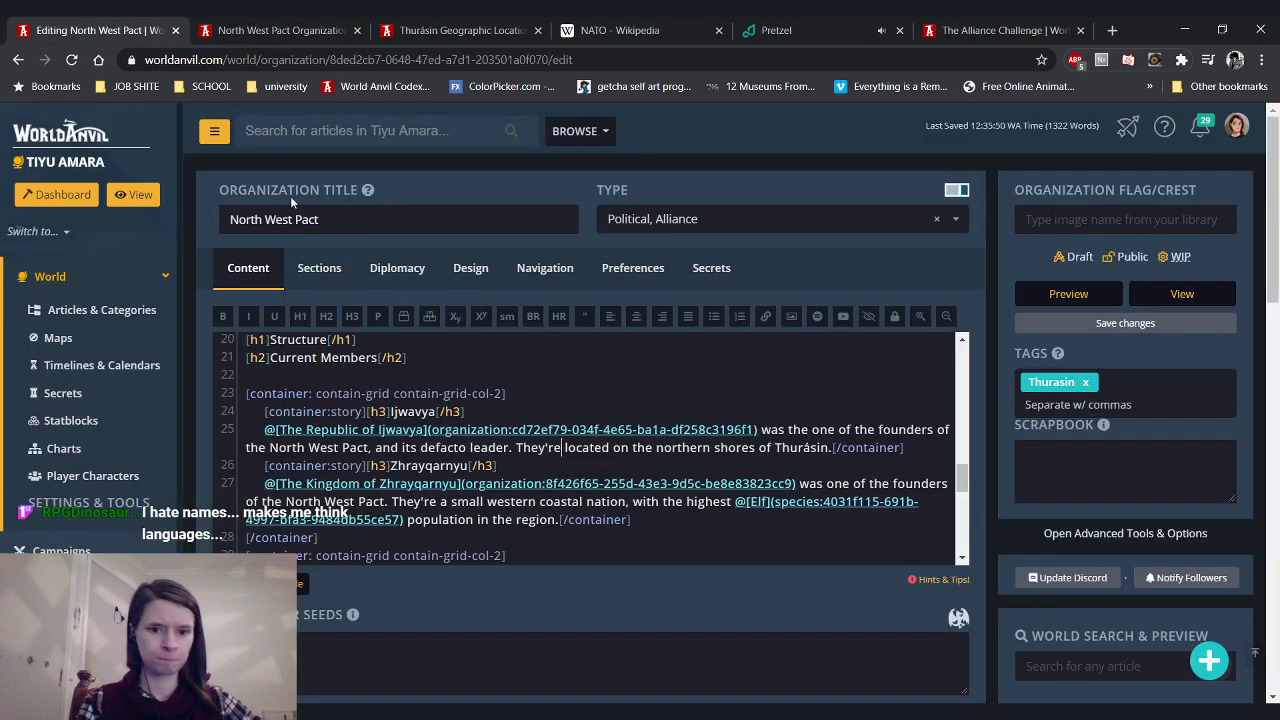
Begin Shixiiwul's description with "was" directly after the Kingdom of Shixiiwul link
scroll(528, 395, down, 2)
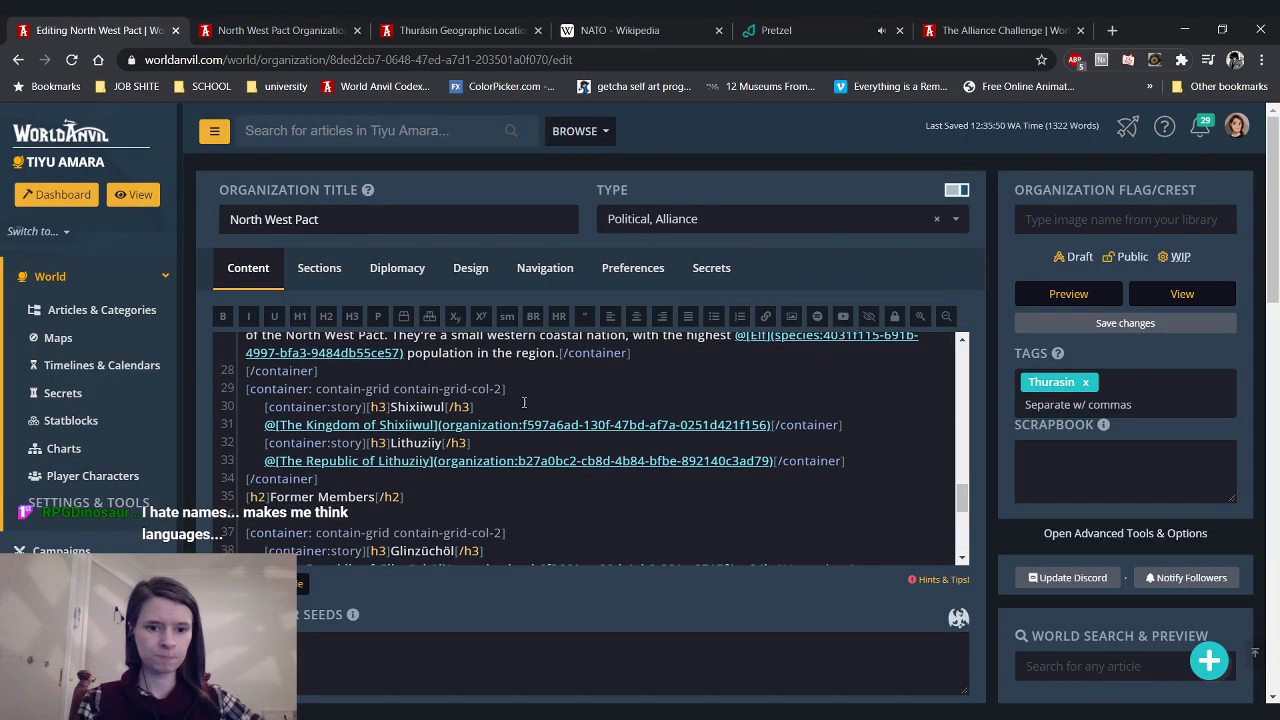
click(772, 425)
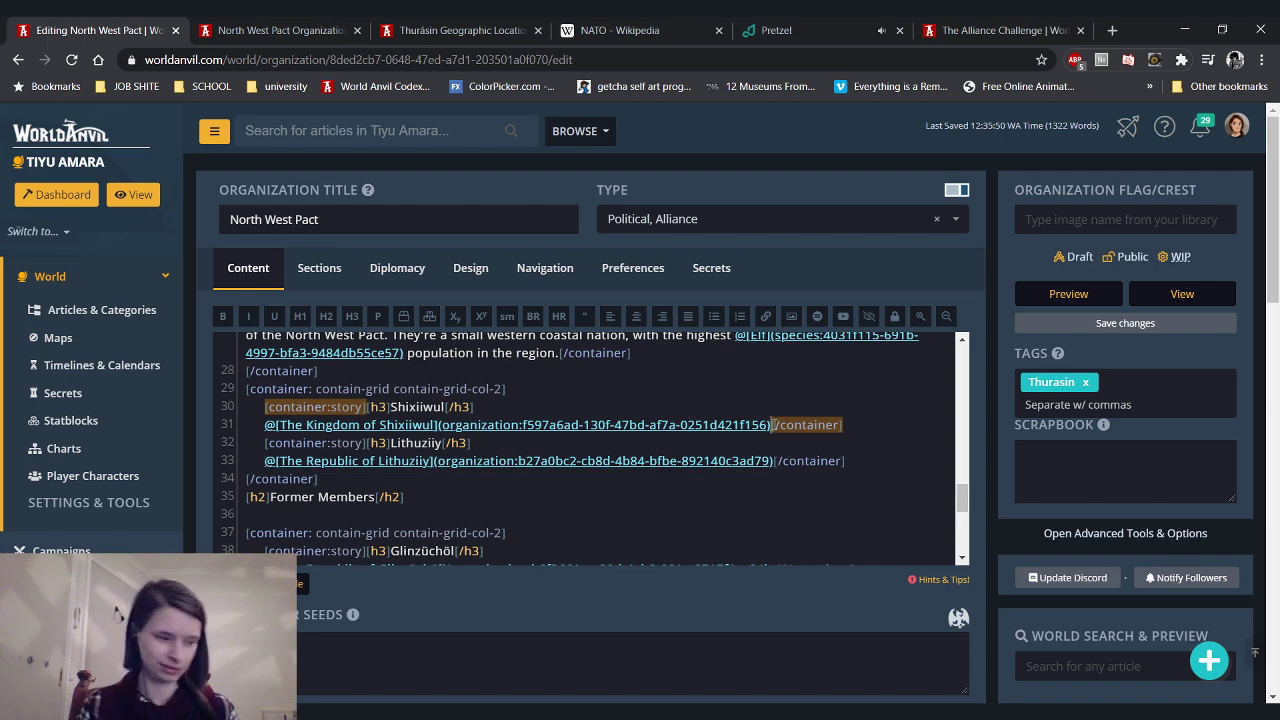
scroll(744, 430, up, 1)
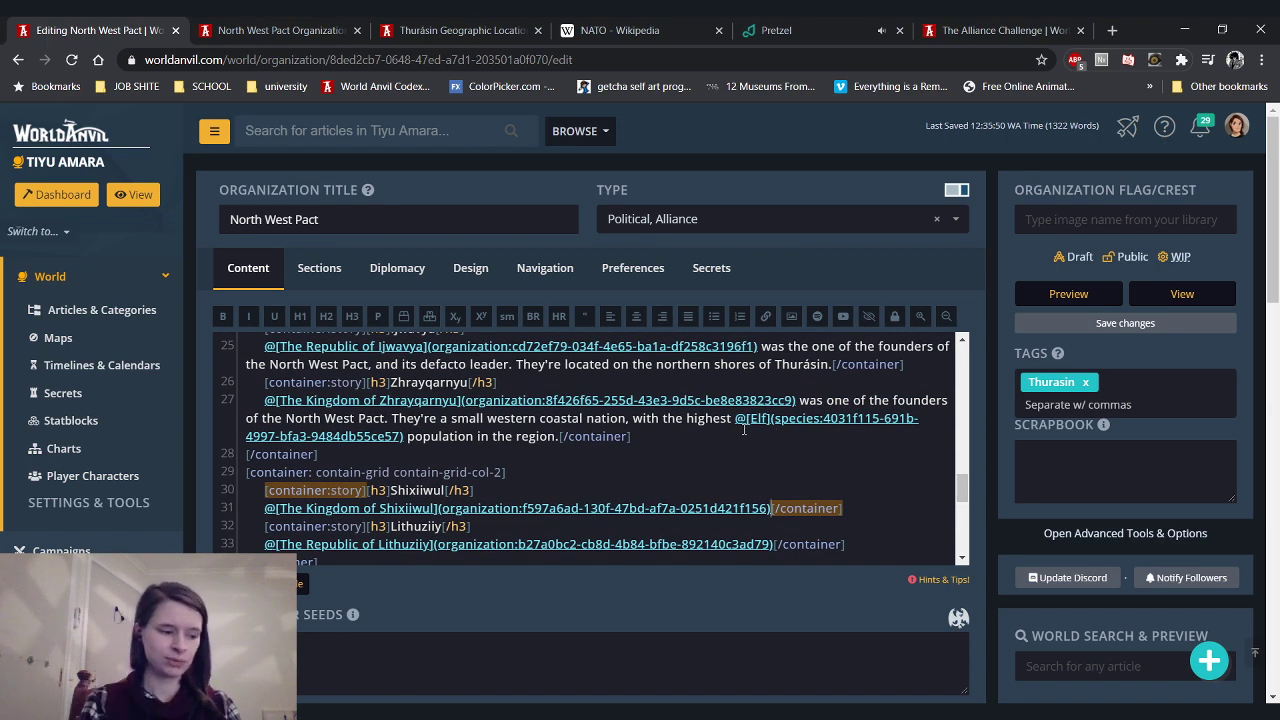
text(is a)
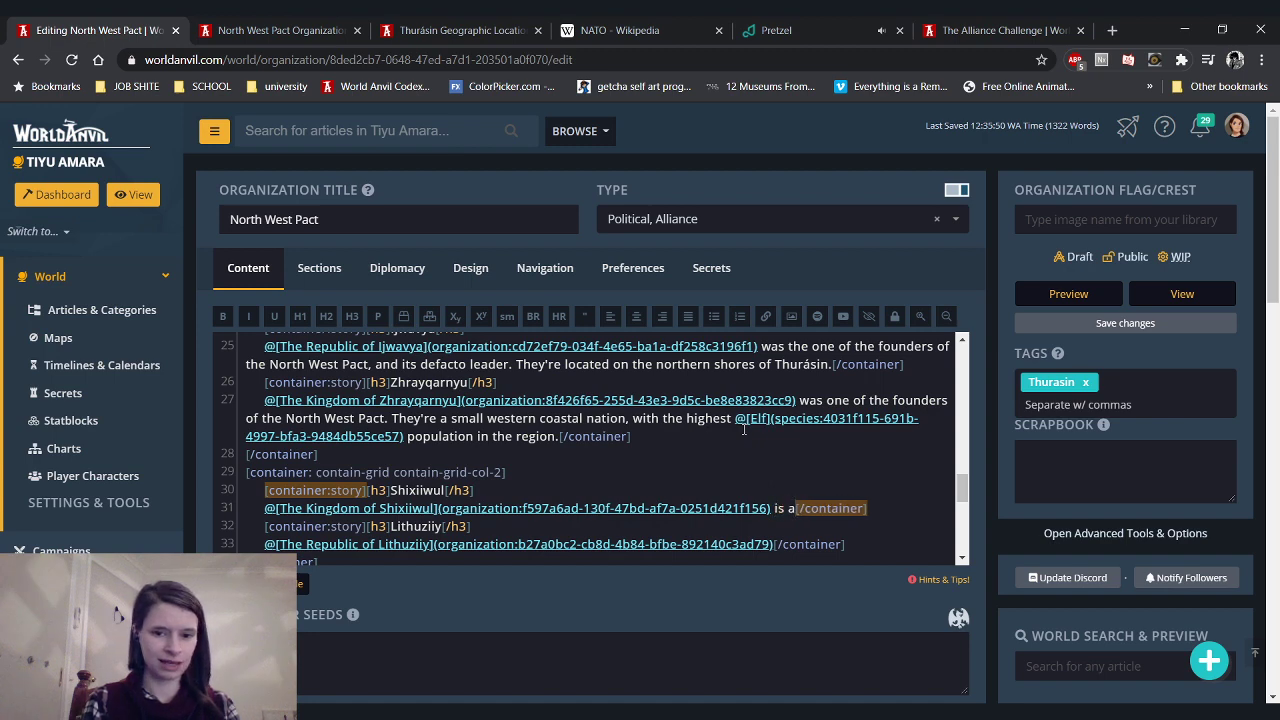
key(BackSpace)
key(BackSpace)
key(BackSpace)
key(BackSpace)
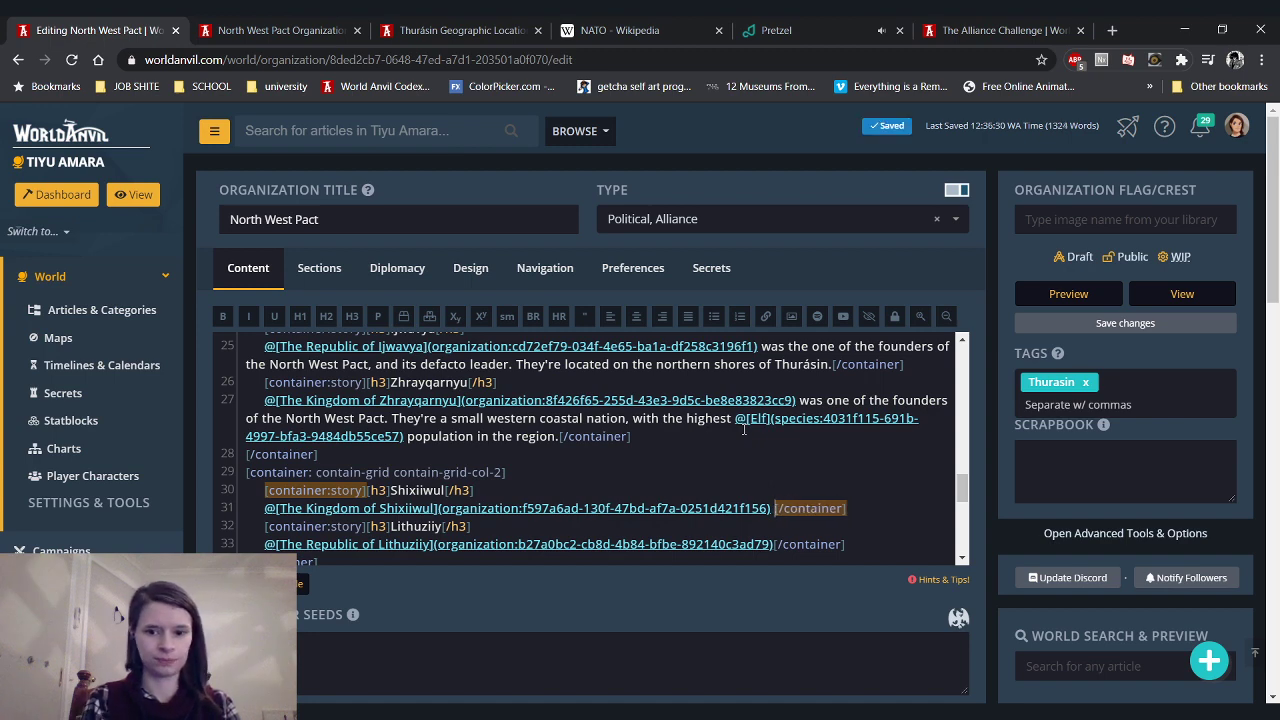
text(was)
Review the wording of the Ijwavya and Zhrayqarnyu entries, and continue Shixiiwul's sentence with "one of"
scroll(760, 430, up, 1)
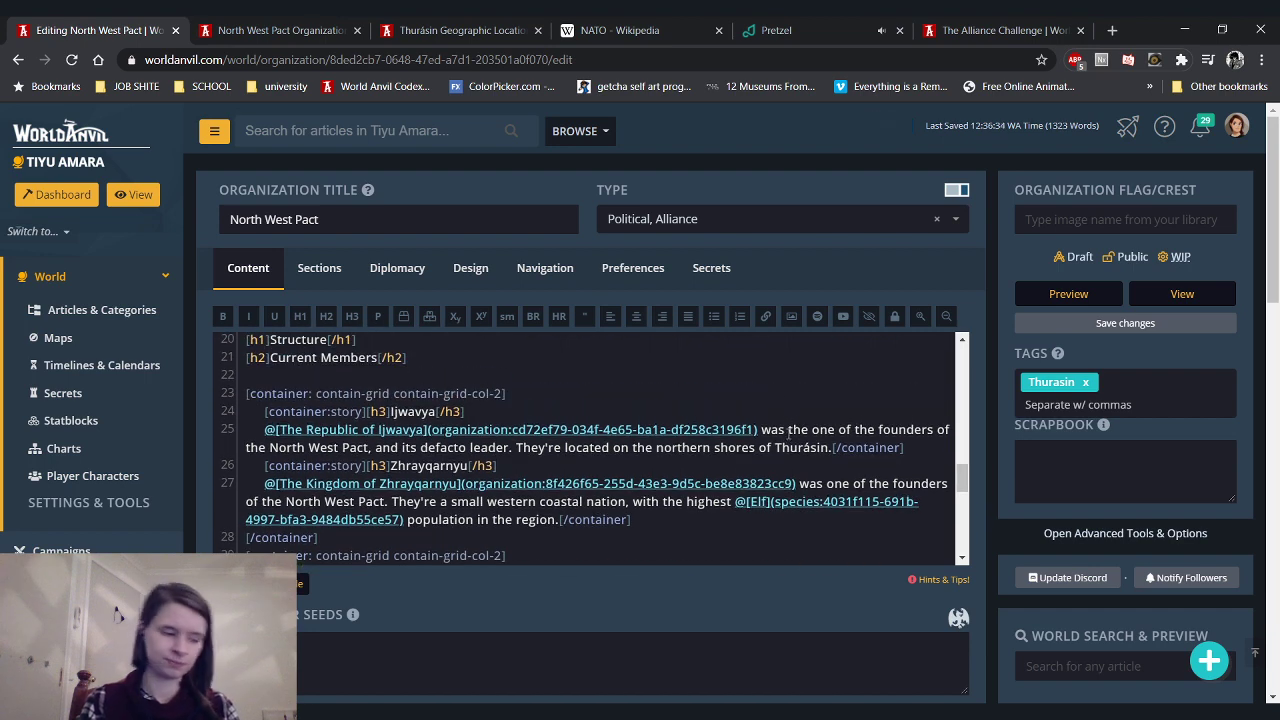
scroll(789, 432, down, 1)
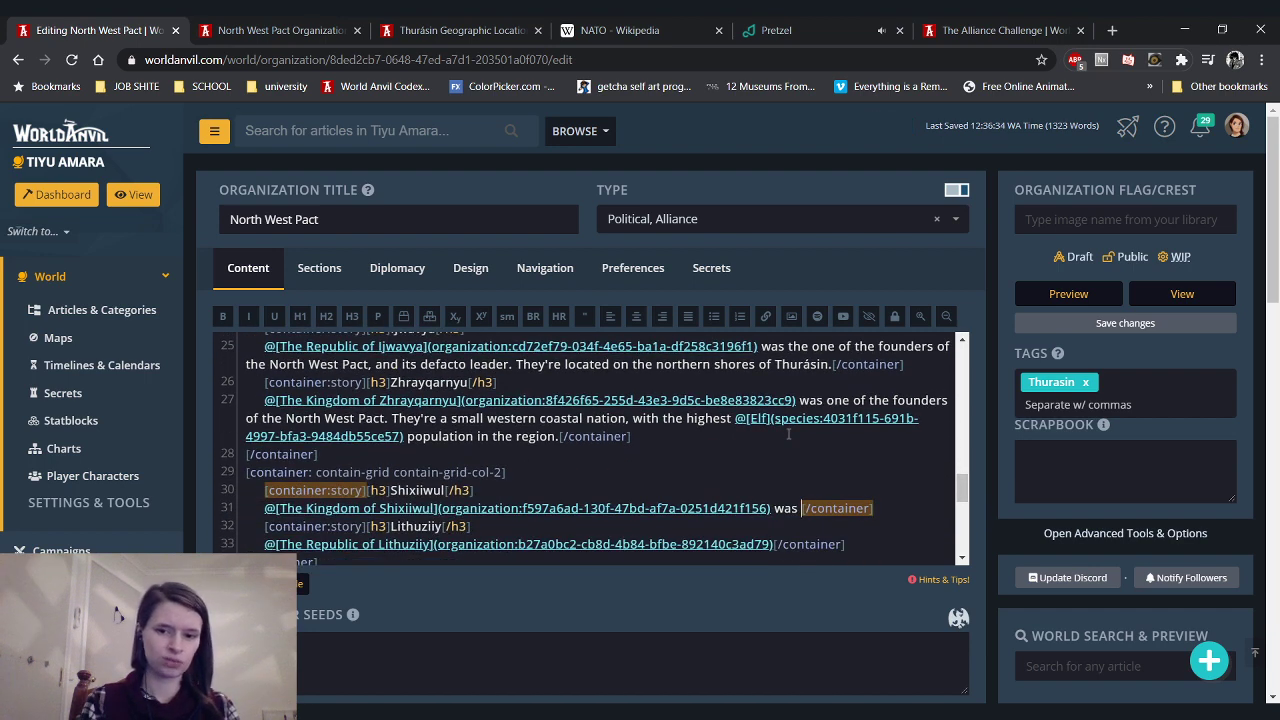
scroll(789, 432, up, 1)
click(275, 30)
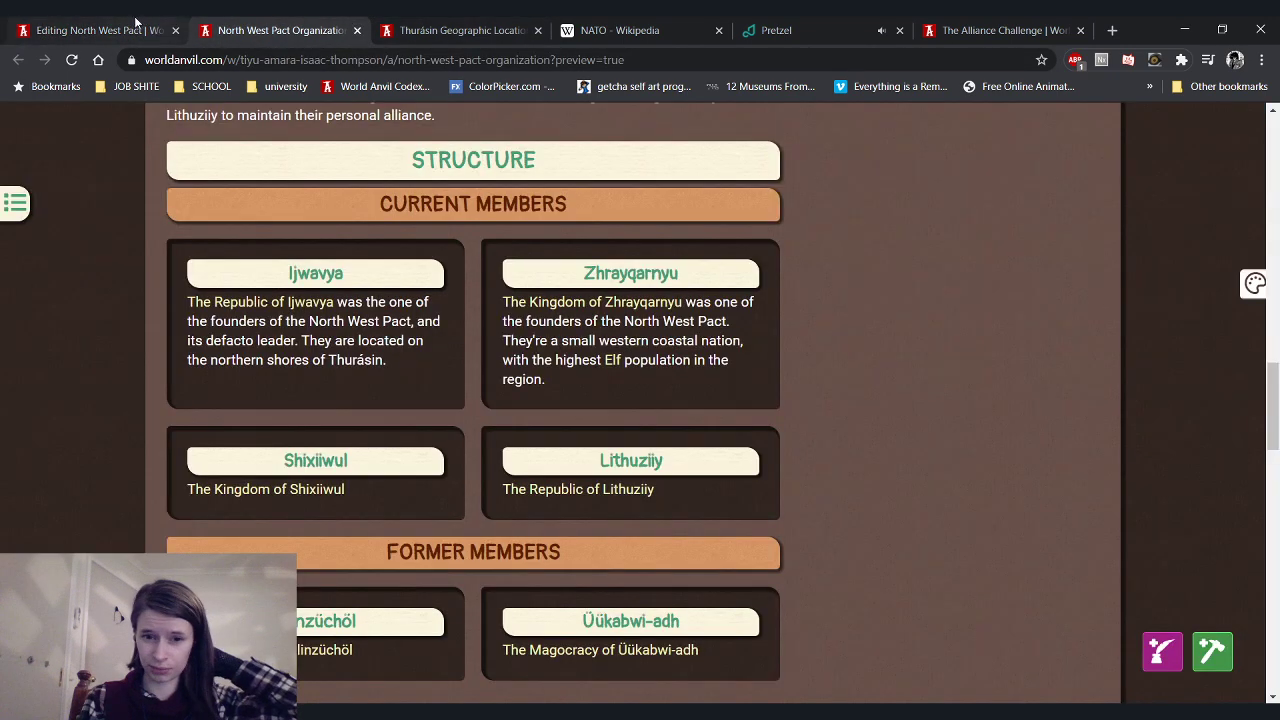
click(137, 24)
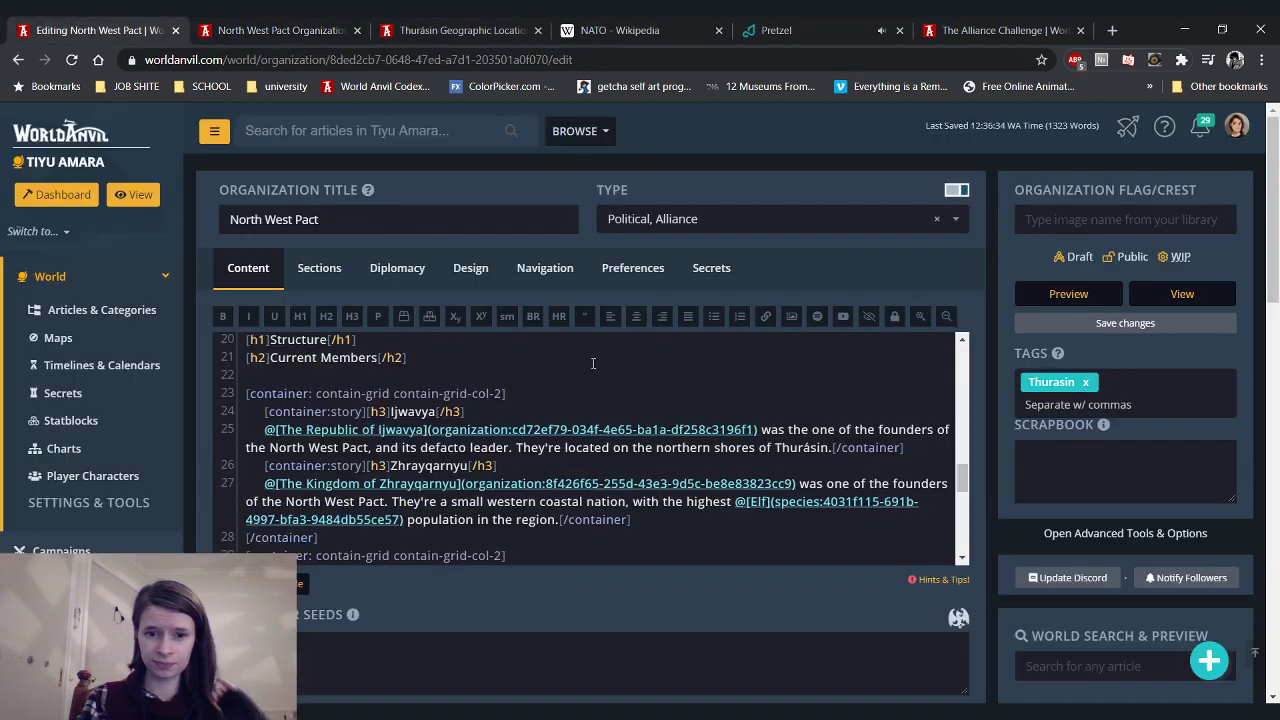
scroll(792, 496, down, 1)
text(one of )
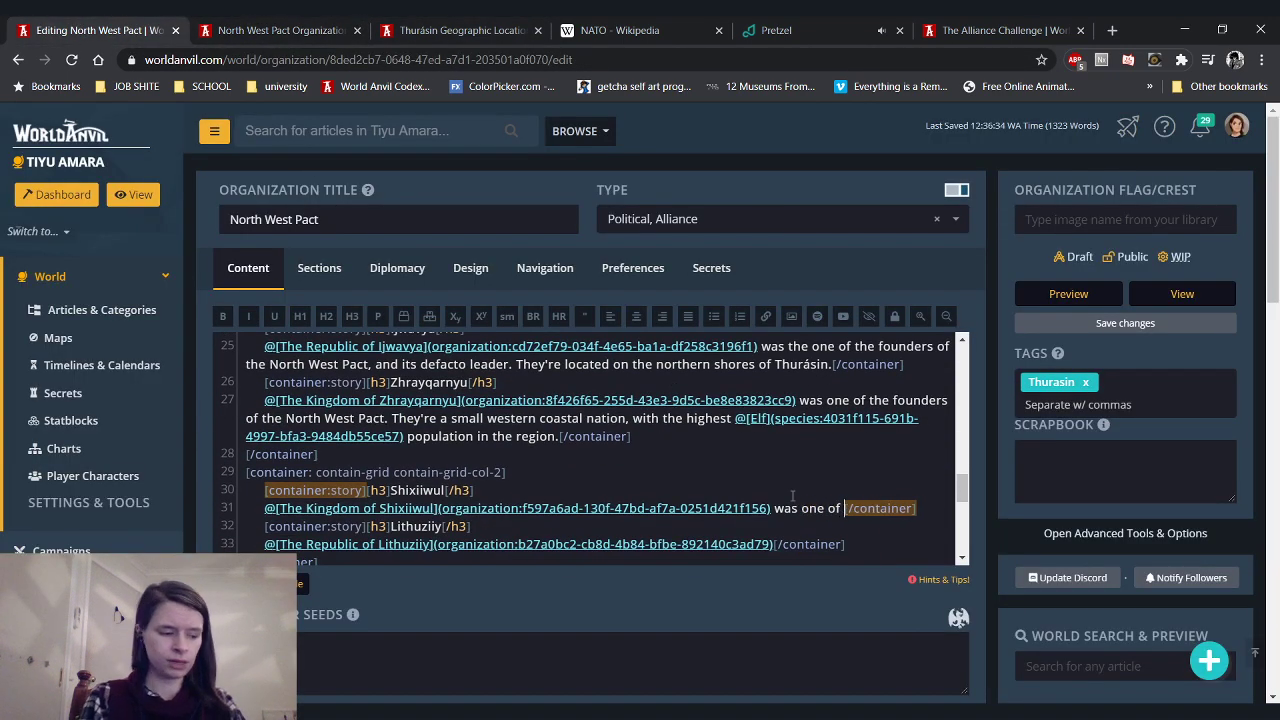
Extend the Shixiiwul entry so it reads "was one of the founders of the North West Pact. They're an inland monarchy"
text(the founders of the )
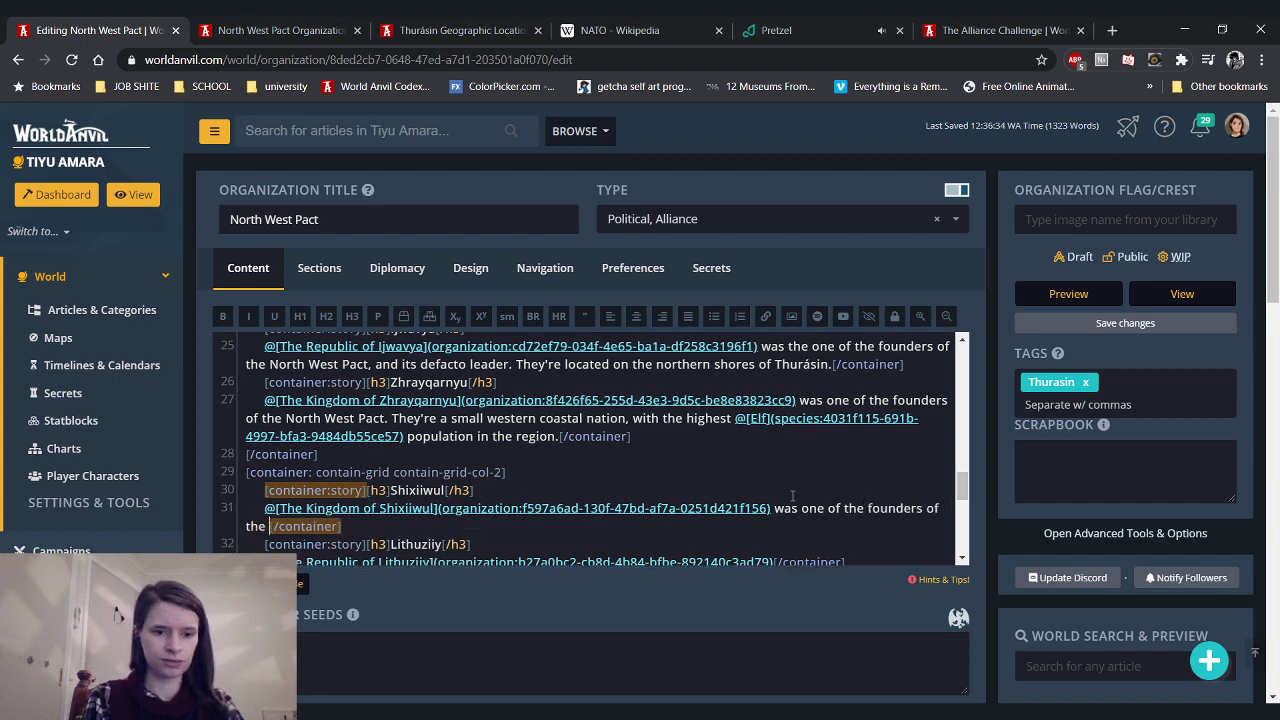
text(North We)
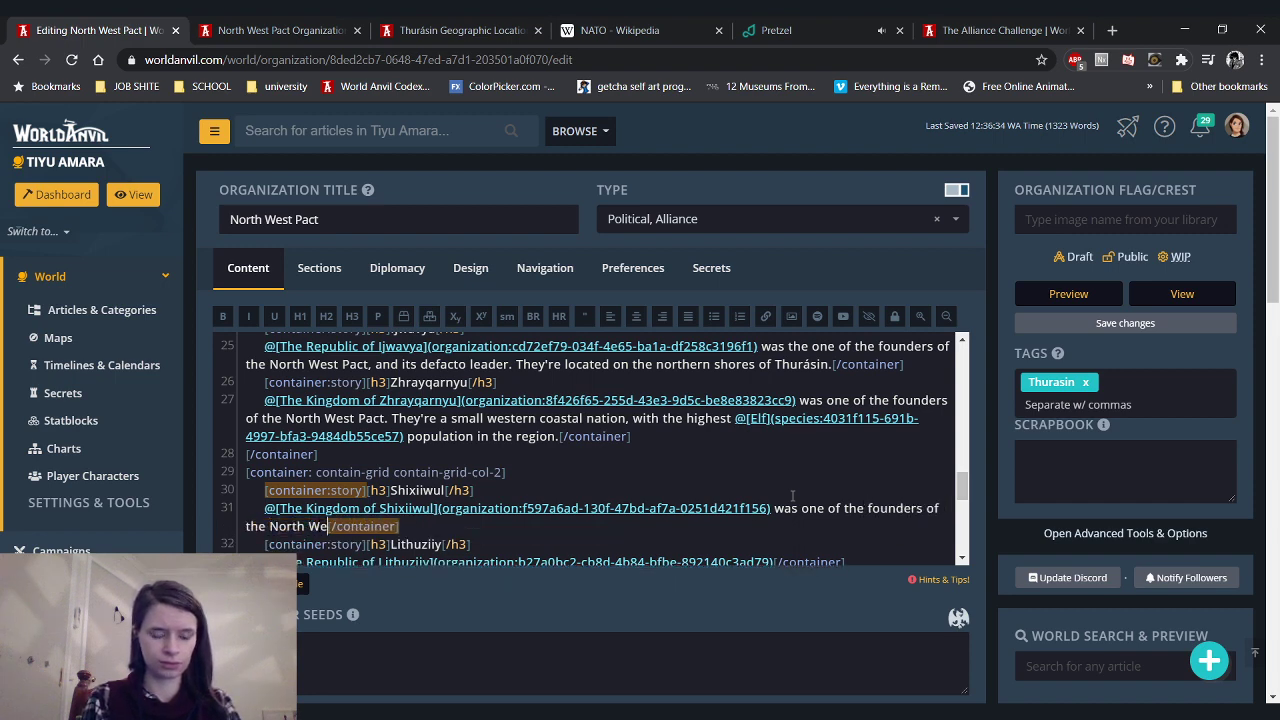
text(st Pact)
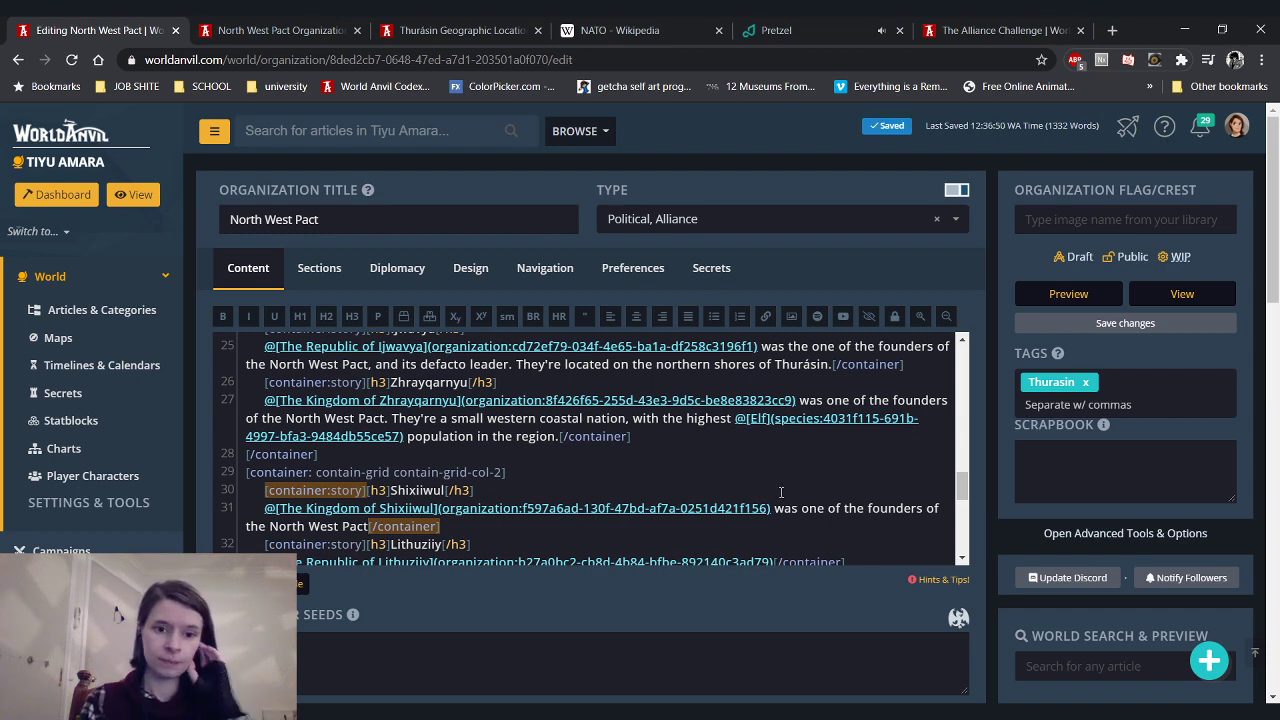
text(. T)
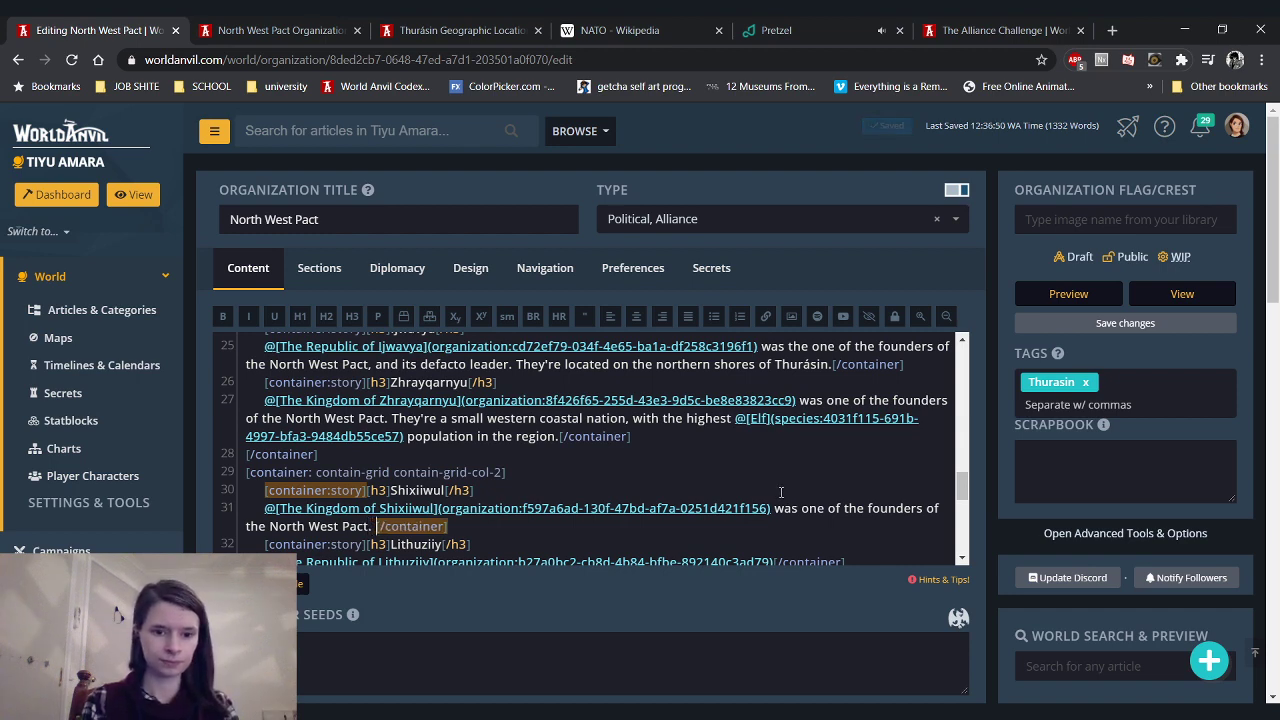
text(hey're a)
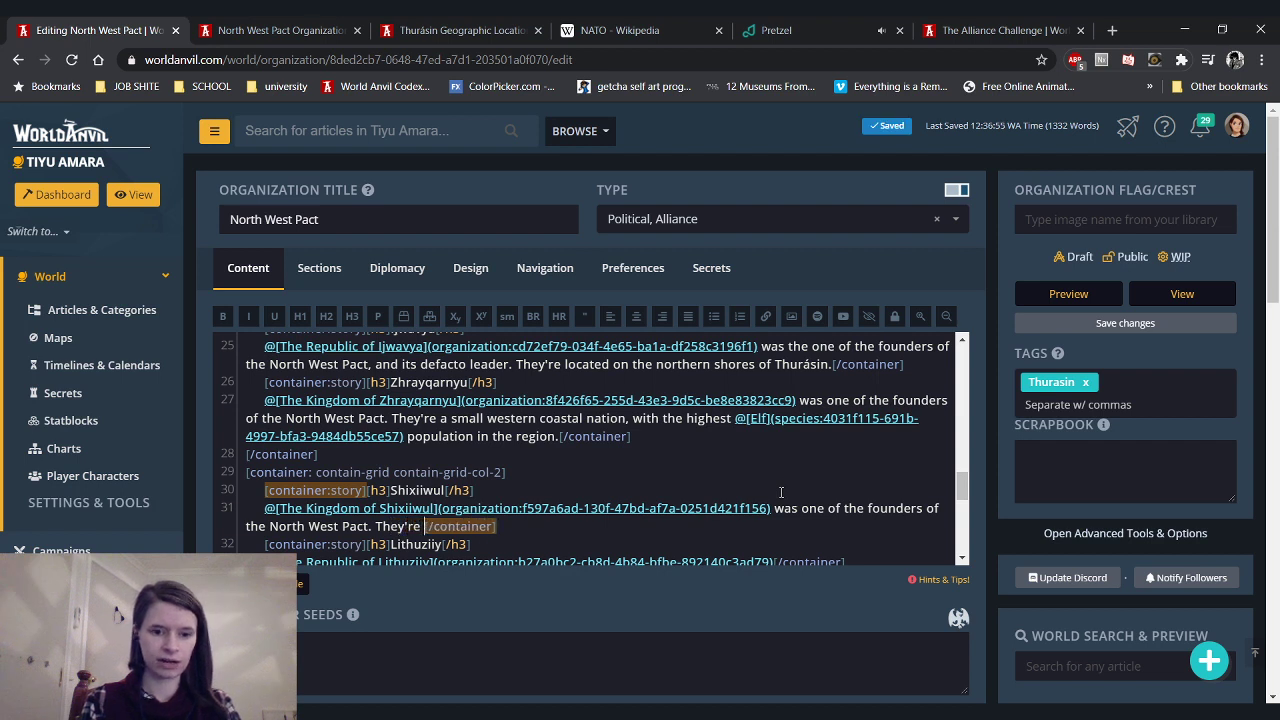
text(n i)
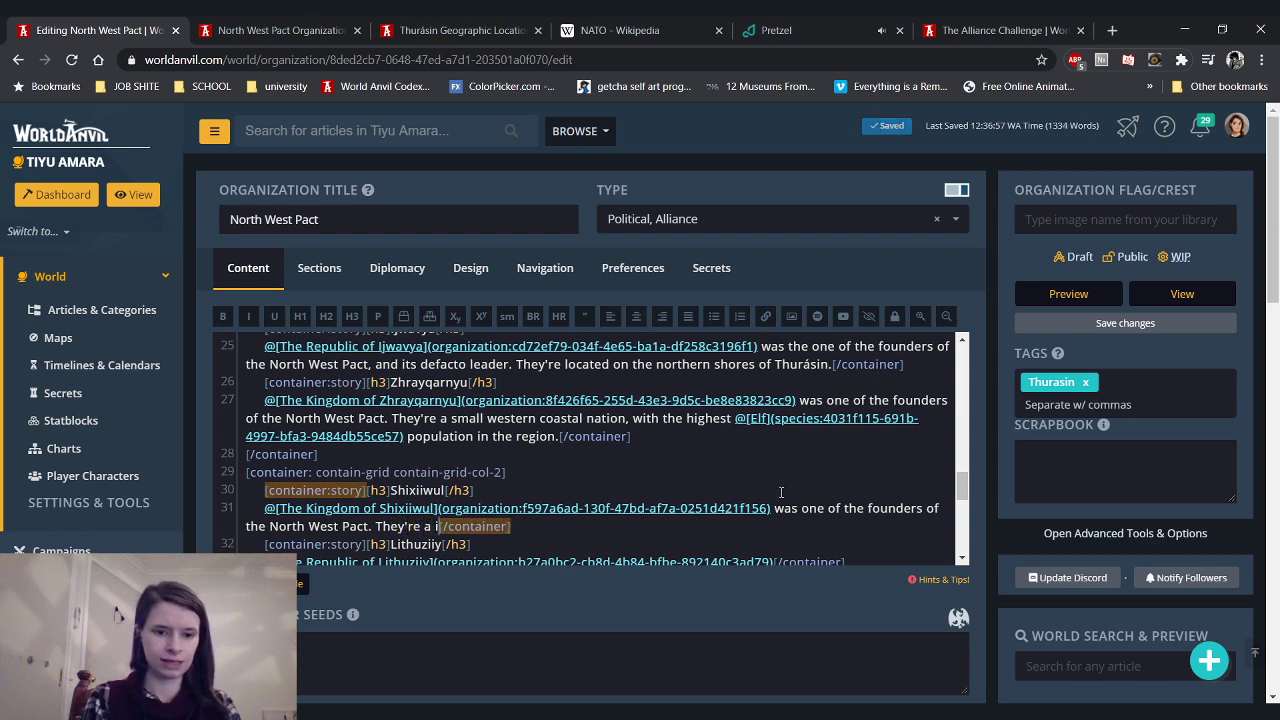
text(nland m)
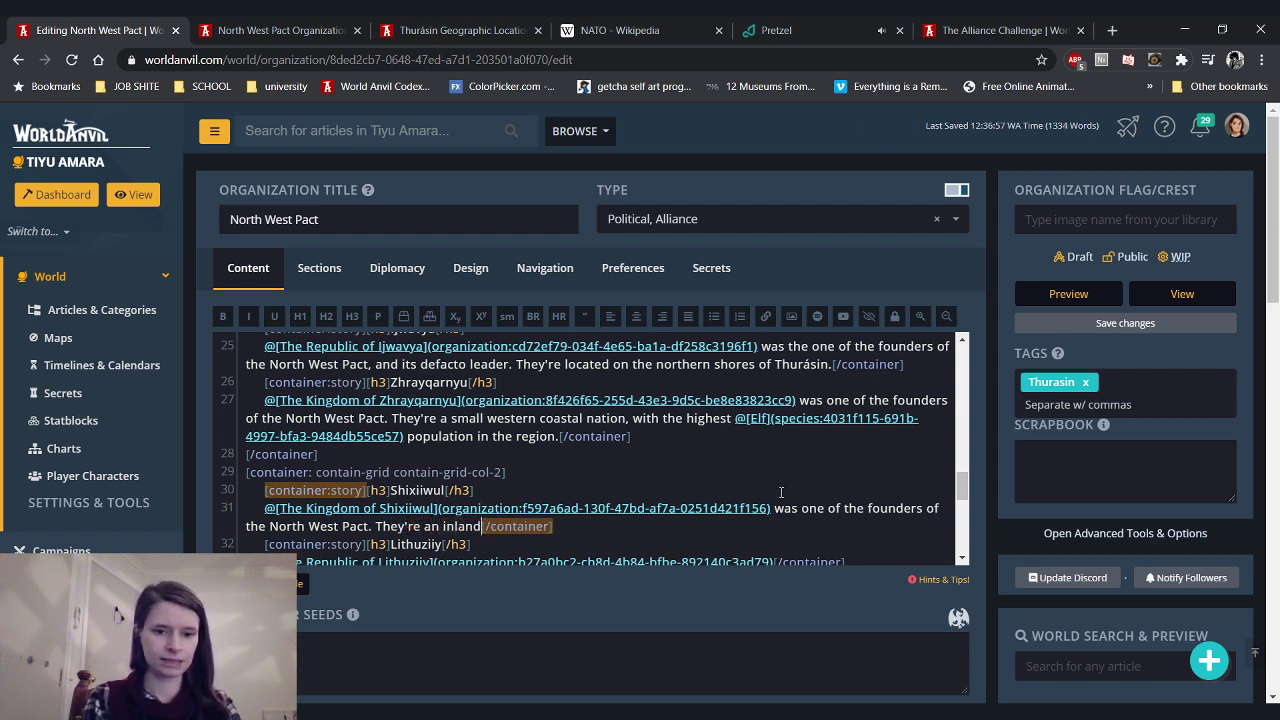
text(onarchy)
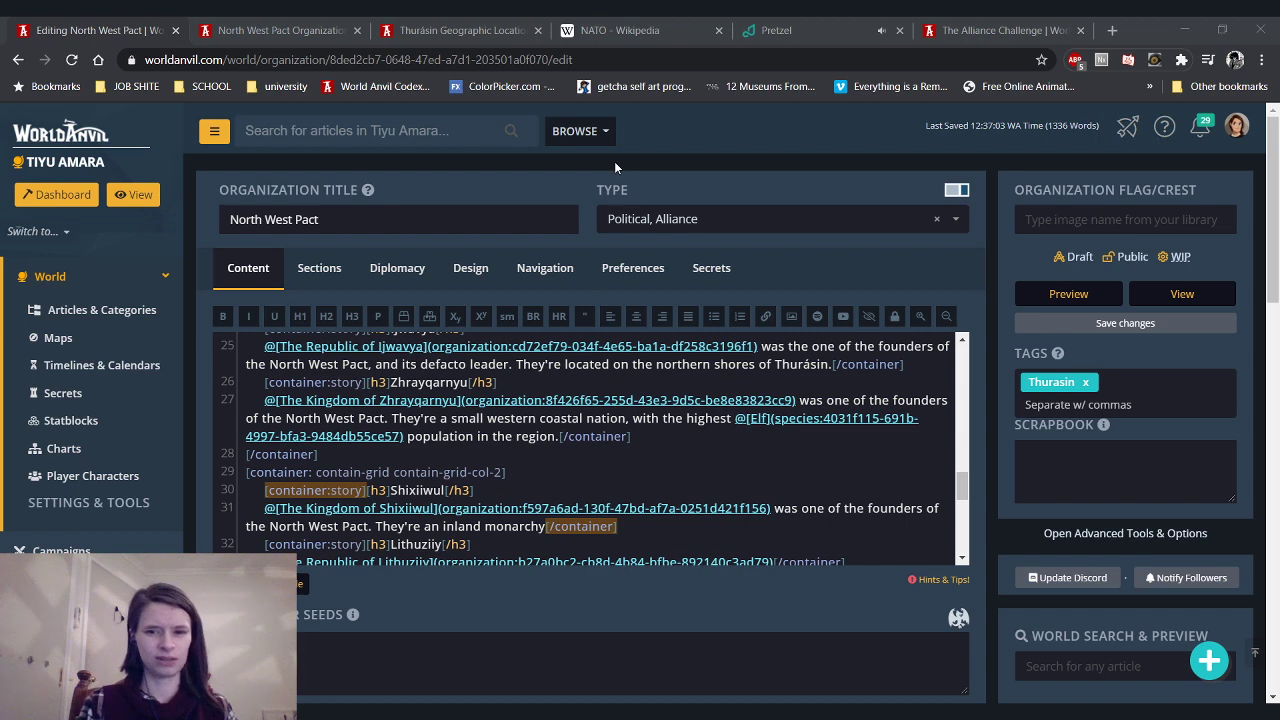
click(471, 603)
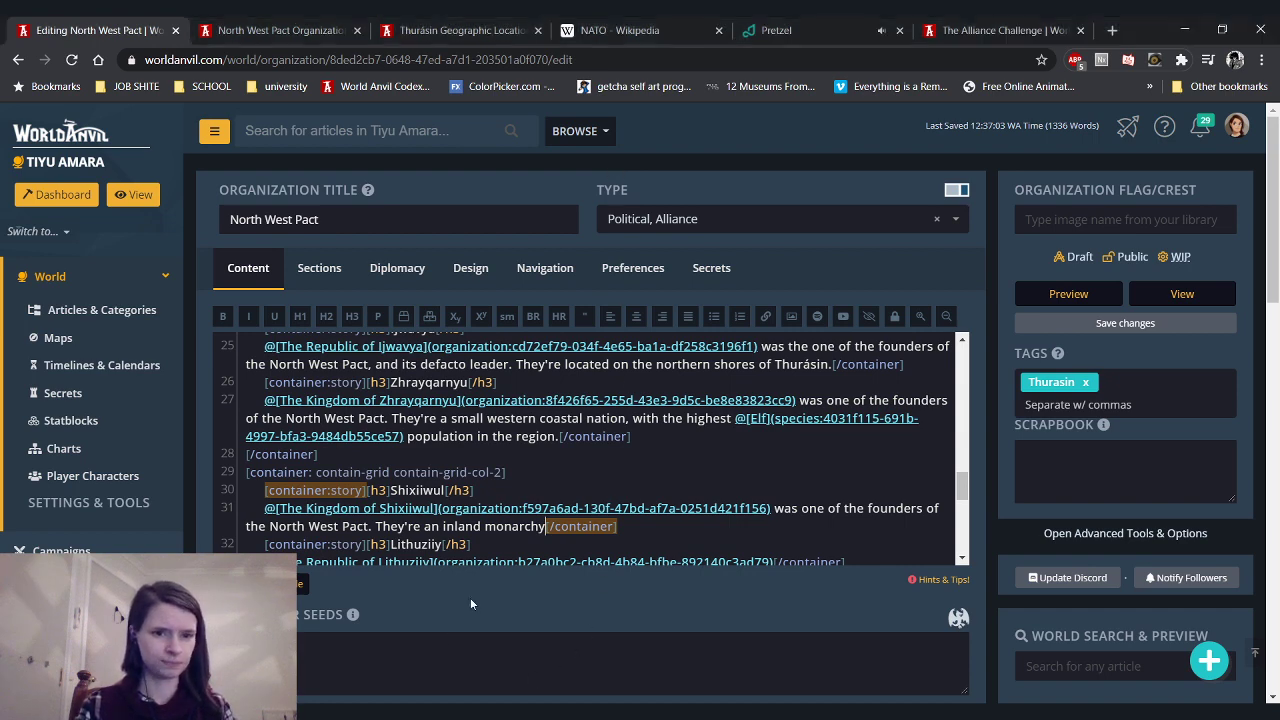
Reload the North West Pact preview and read the summary of the linked Kingdom of Shixiiwul article
click(265, 30)
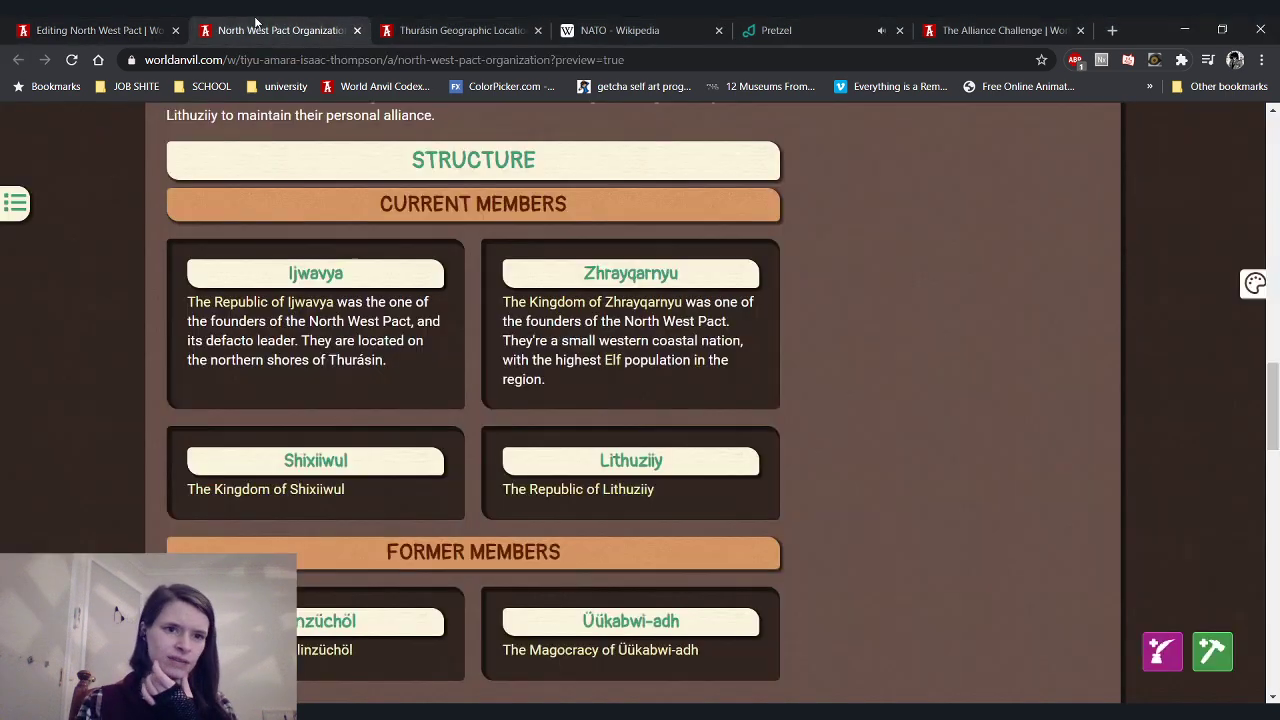
click(72, 60)
scroll(137, 196, down, 4)
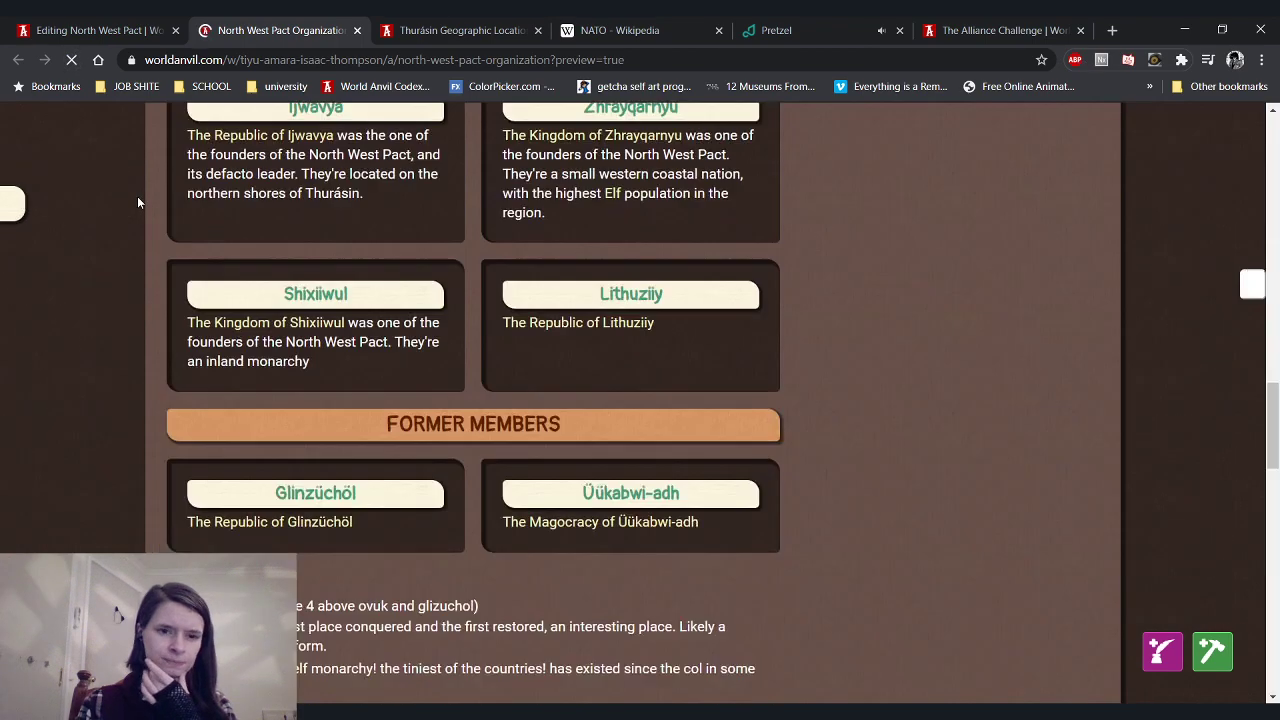
scroll(157, 203, up, 2)
mouse_move(281, 248)
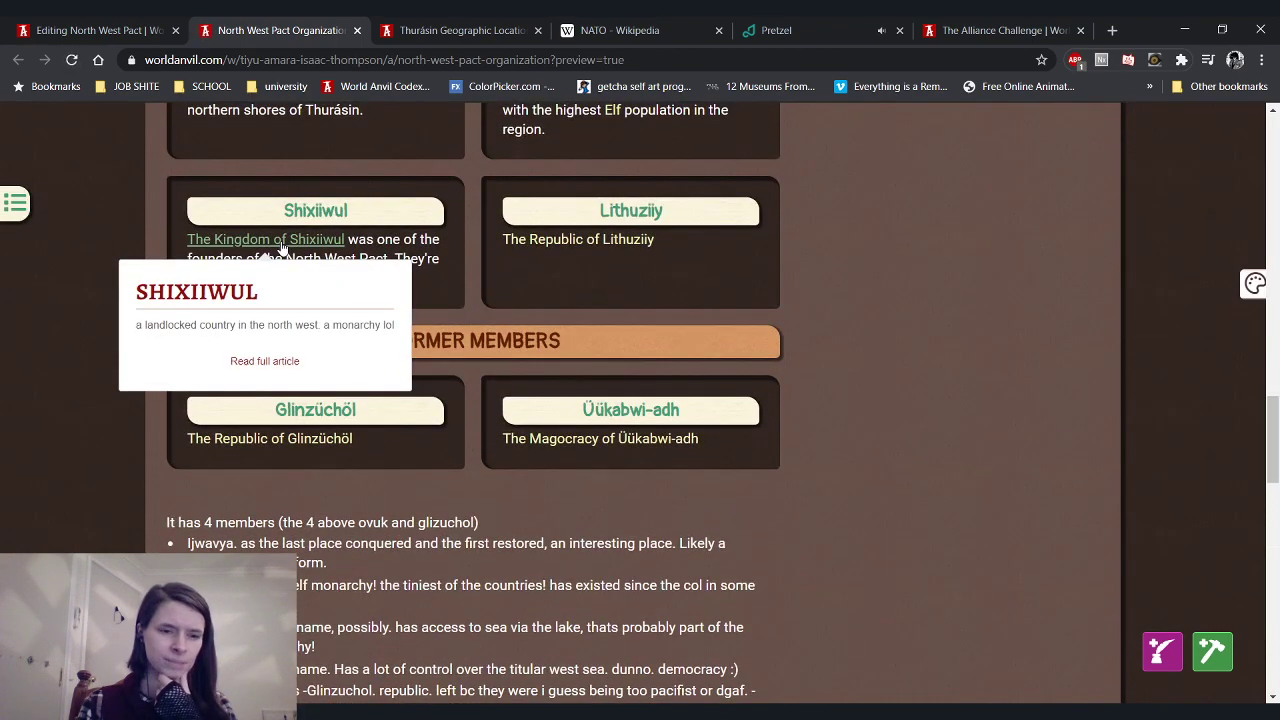
drag(143, 325, 395, 325)
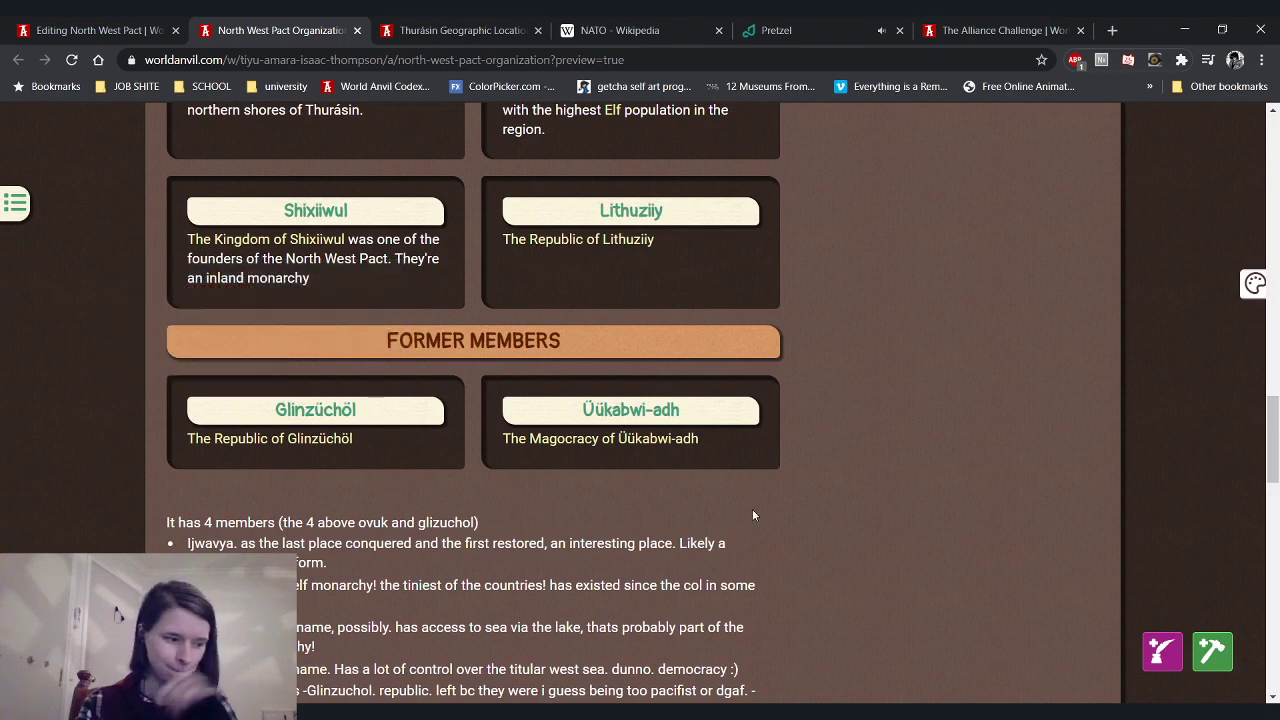
Examine the Zhrayqarnyu, Shixiiwul and Lithuziiy descriptions in the Members sidebar of the article preview
scroll(1063, 463, up, 10)
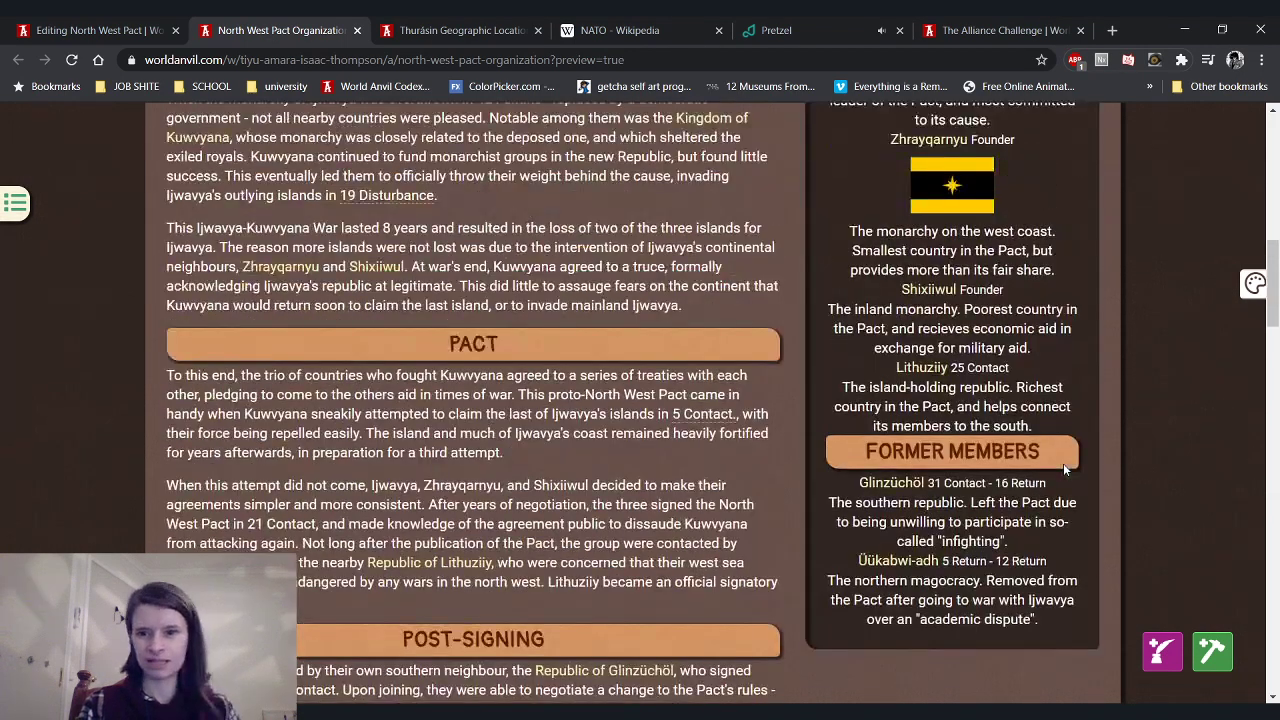
scroll(1063, 463, up, 1)
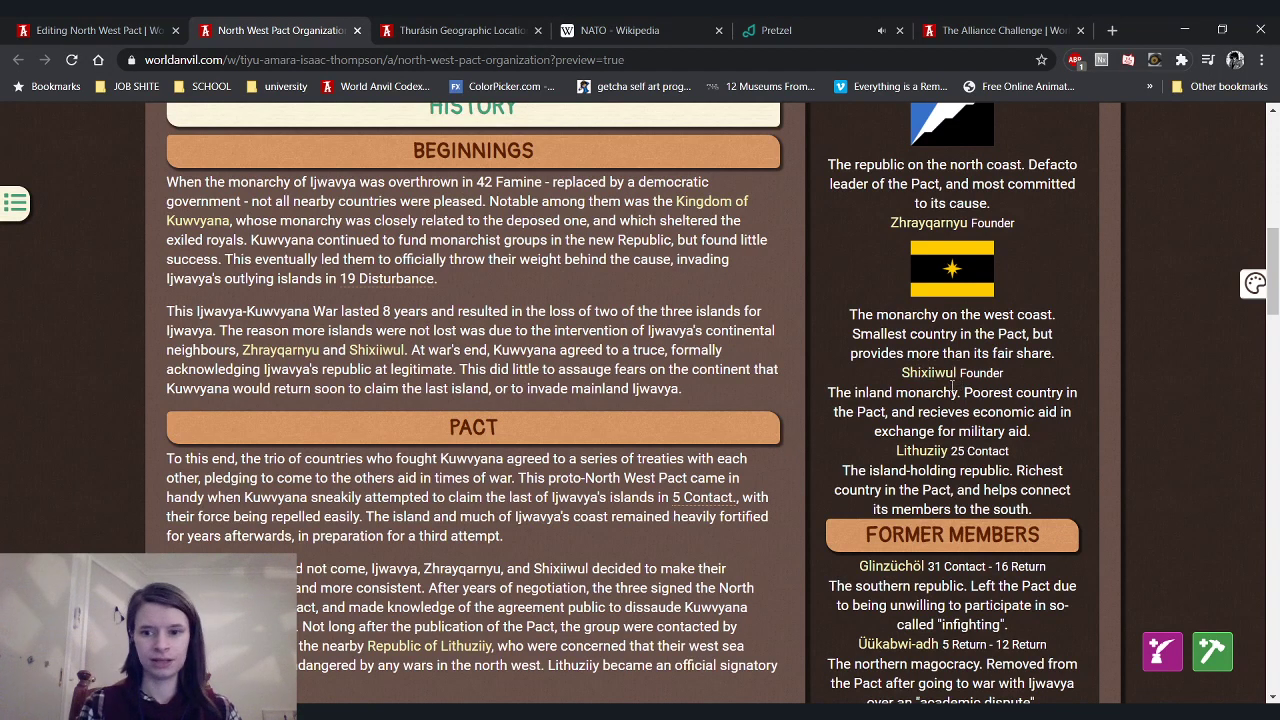
scroll(983, 293, up, 2)
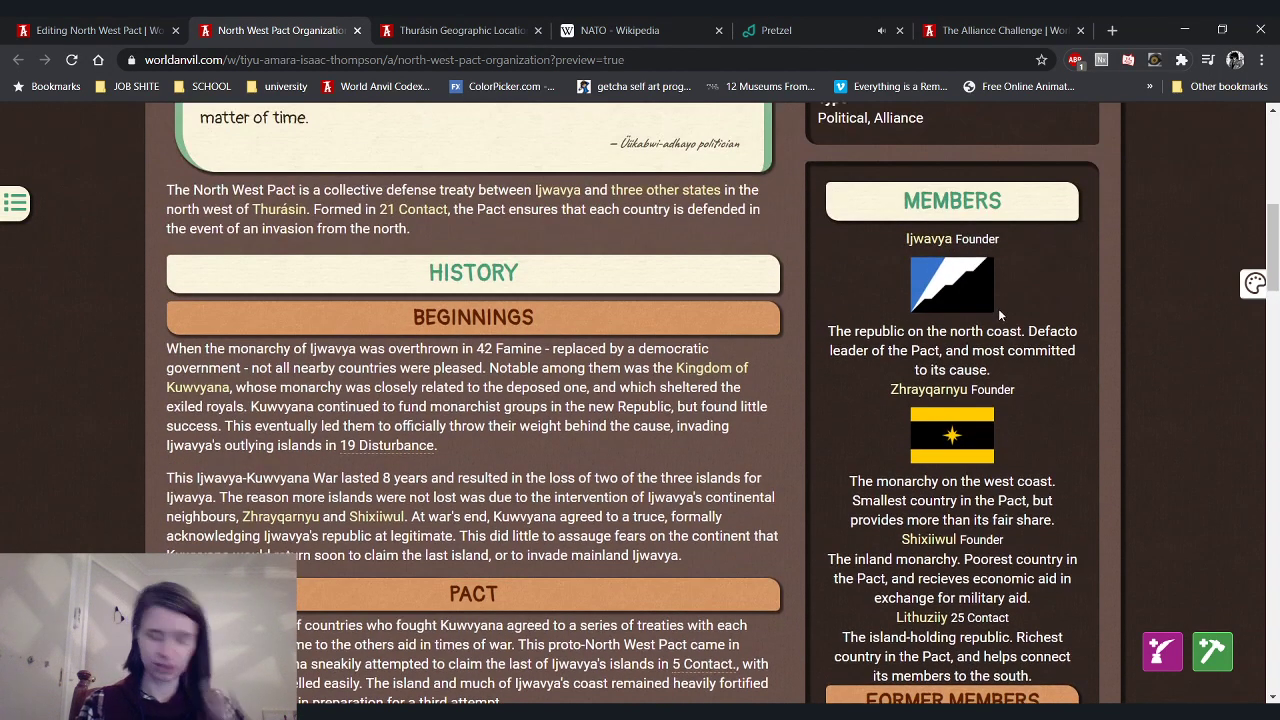
scroll(998, 313, down, 1)
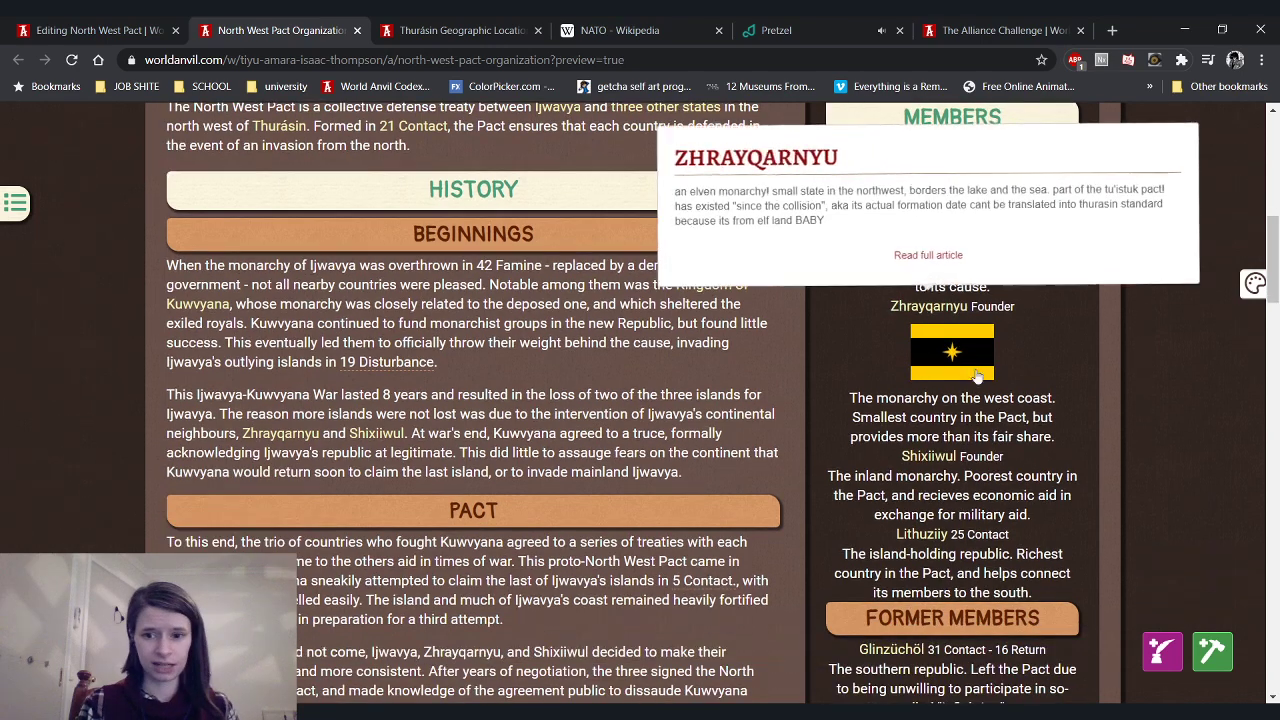
drag(924, 398, 1062, 445)
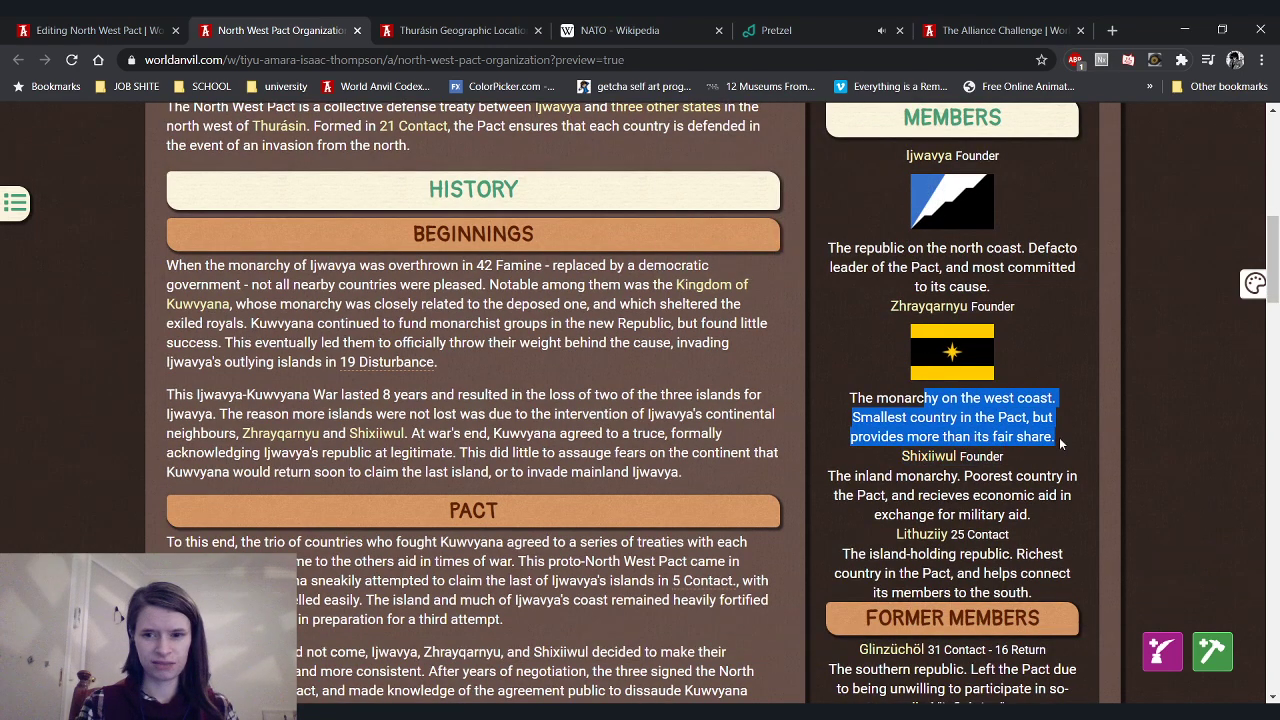
scroll(1062, 445, down, 1)
drag(924, 392, 1081, 432)
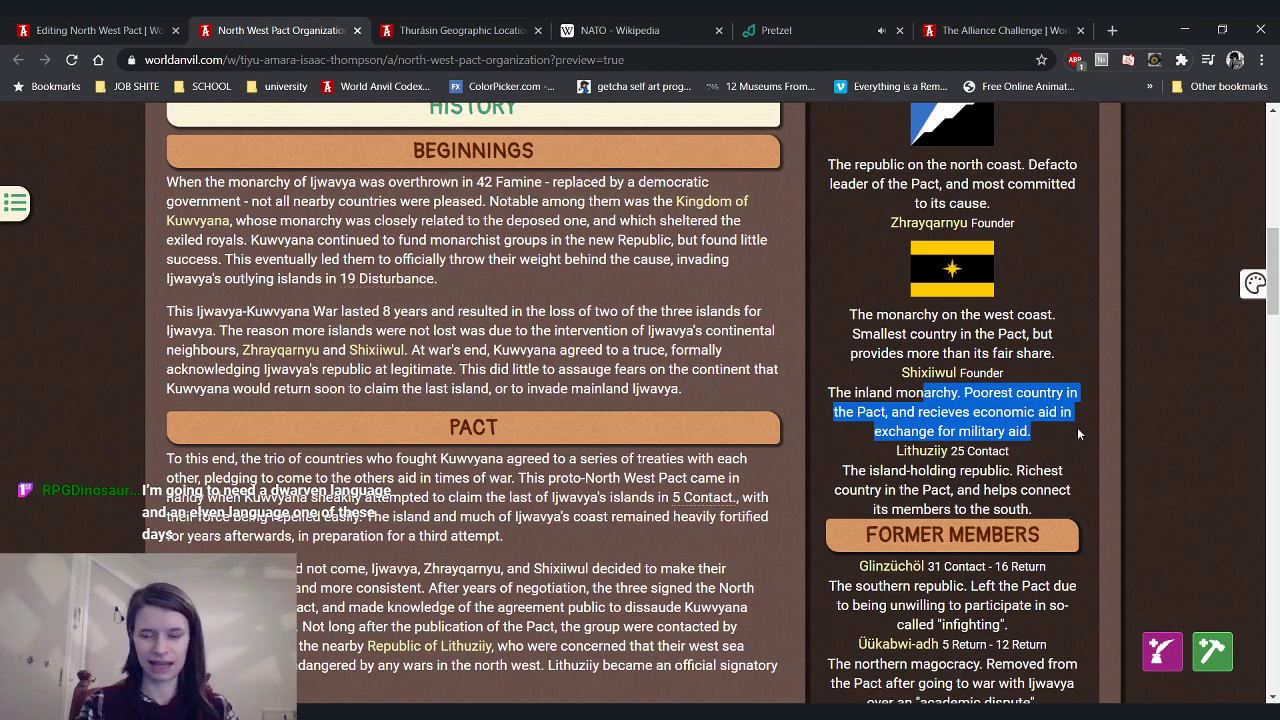
scroll(1077, 430, down, 1)
drag(849, 394, 1062, 428)
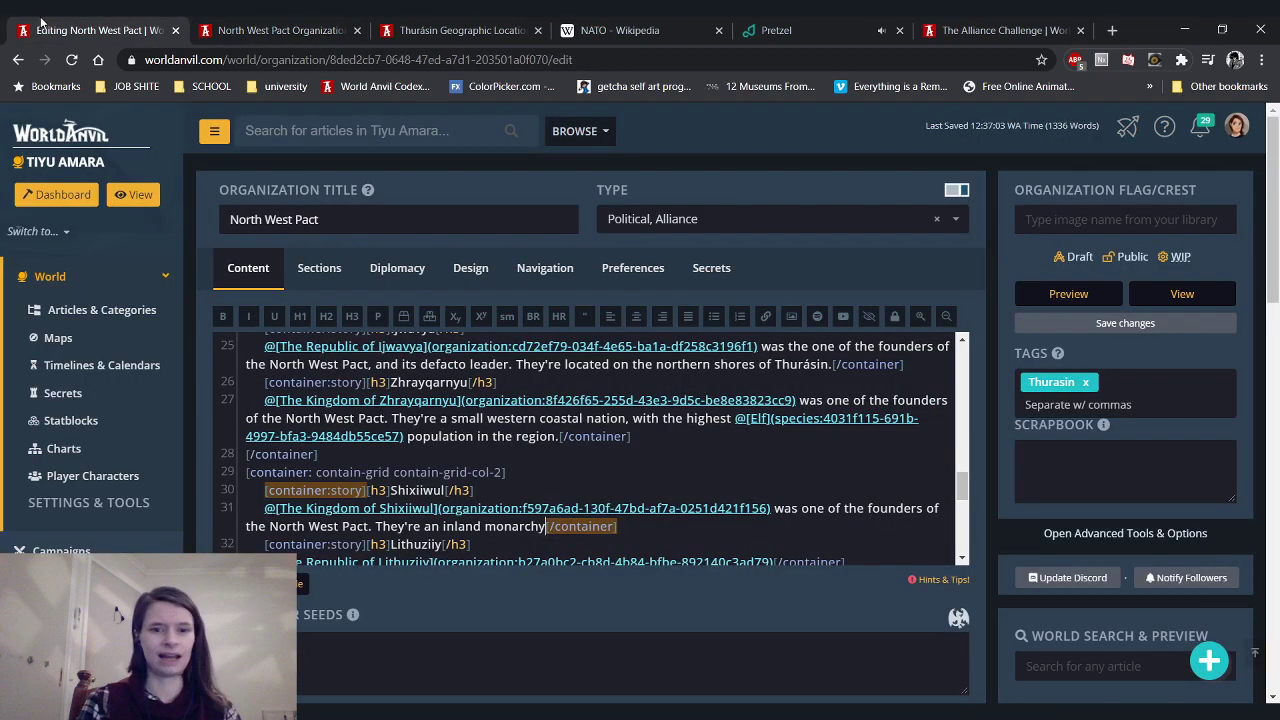
Open the world's article list in a separate browser tab, search for "merfolk" and open the Merfolk species article for editing
click(40, 20)
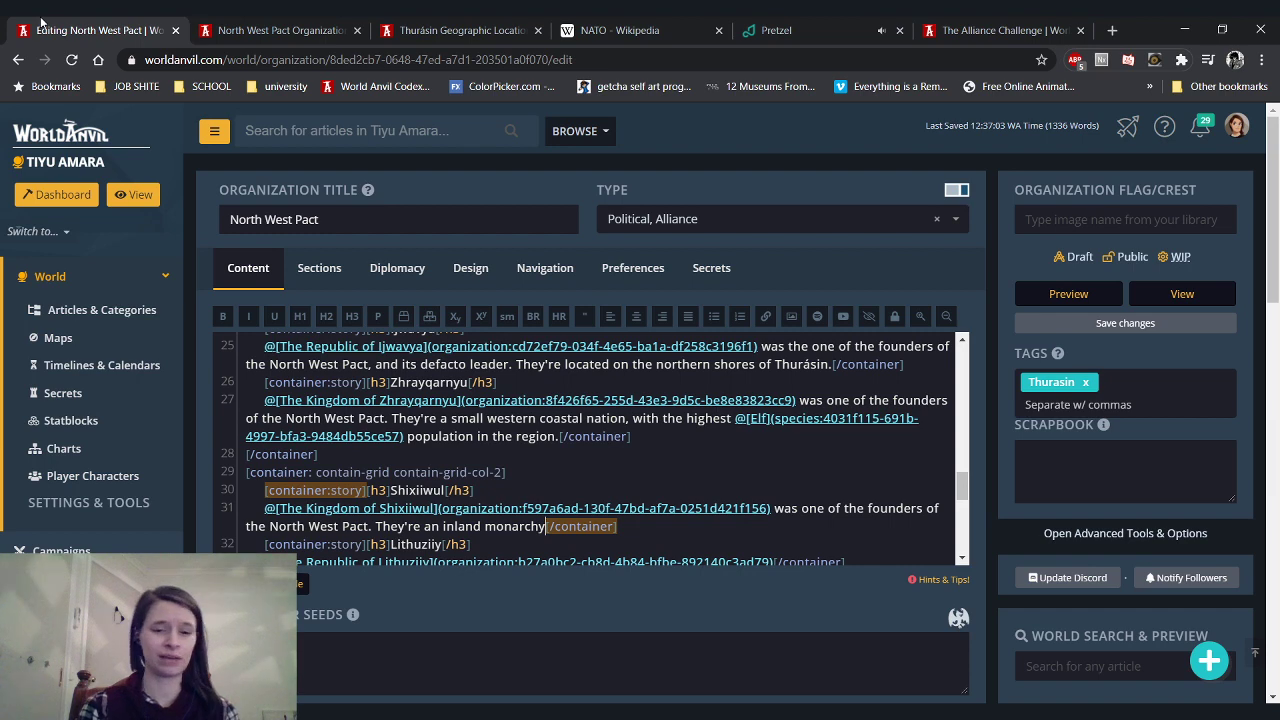
scroll(753, 408, down, 4)
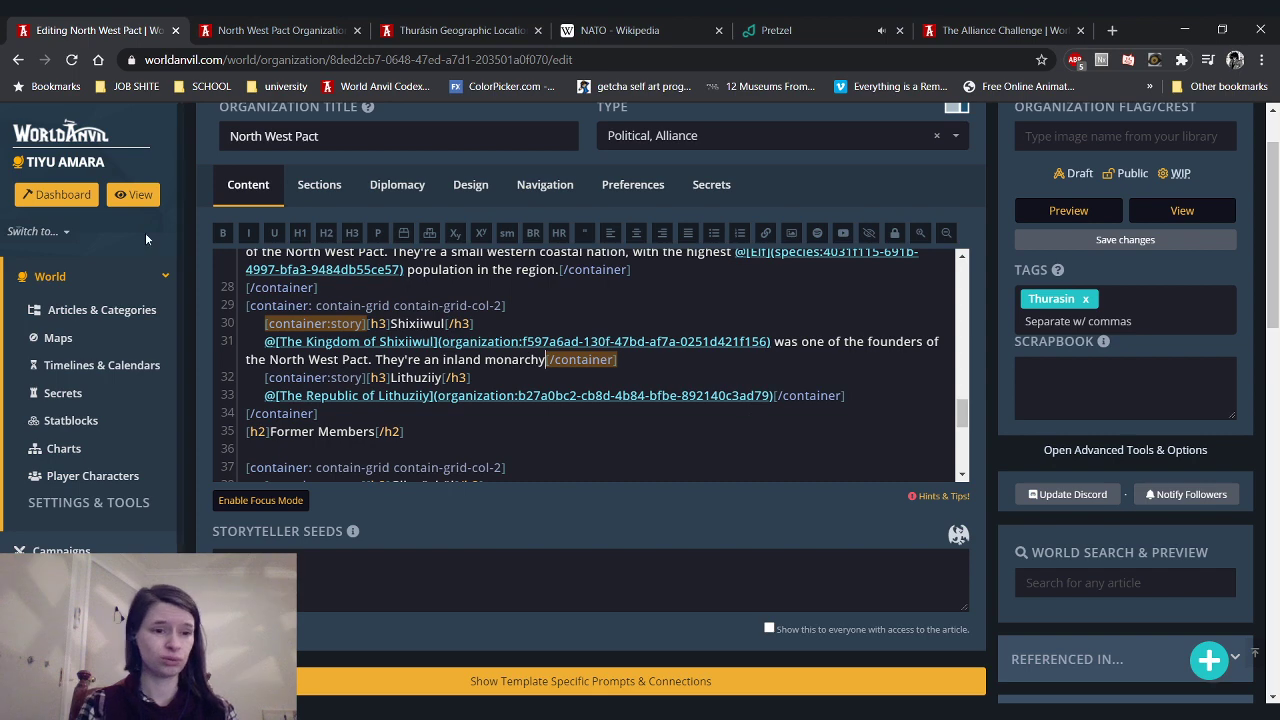
click(110, 310)
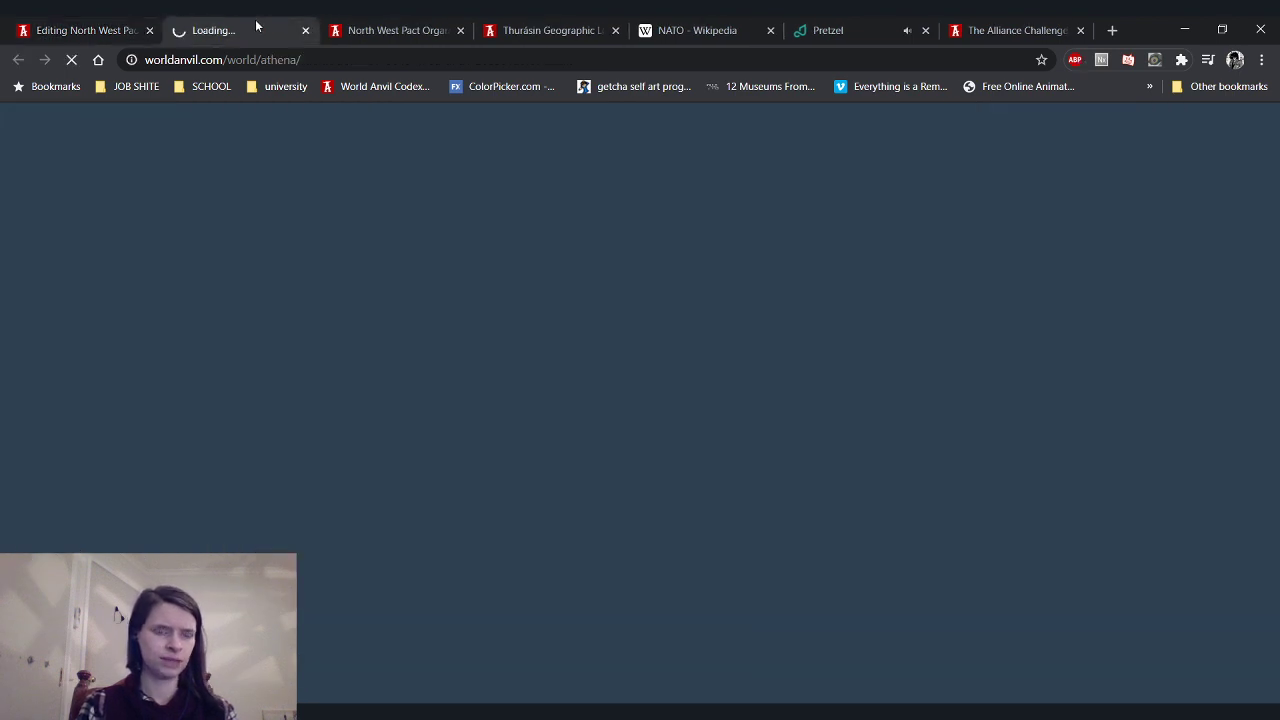
drag(265, 30, 153, 30)
click(560, 205)
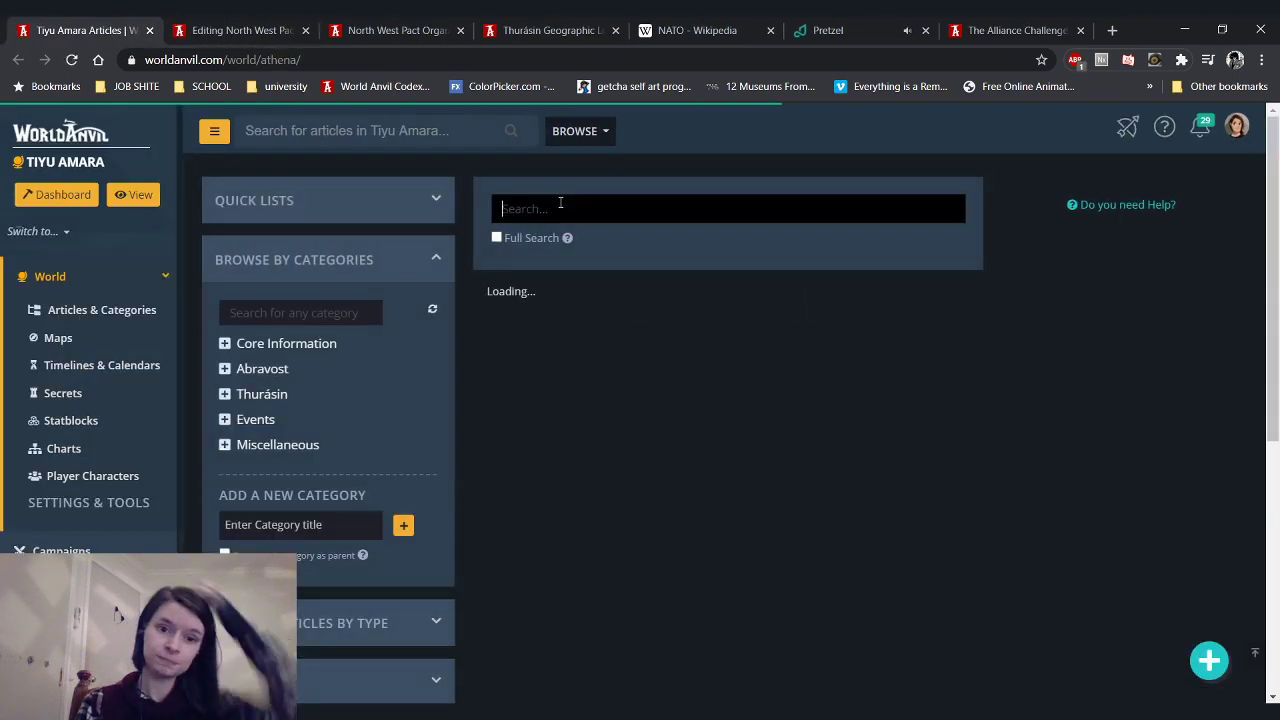
text(merfolk)
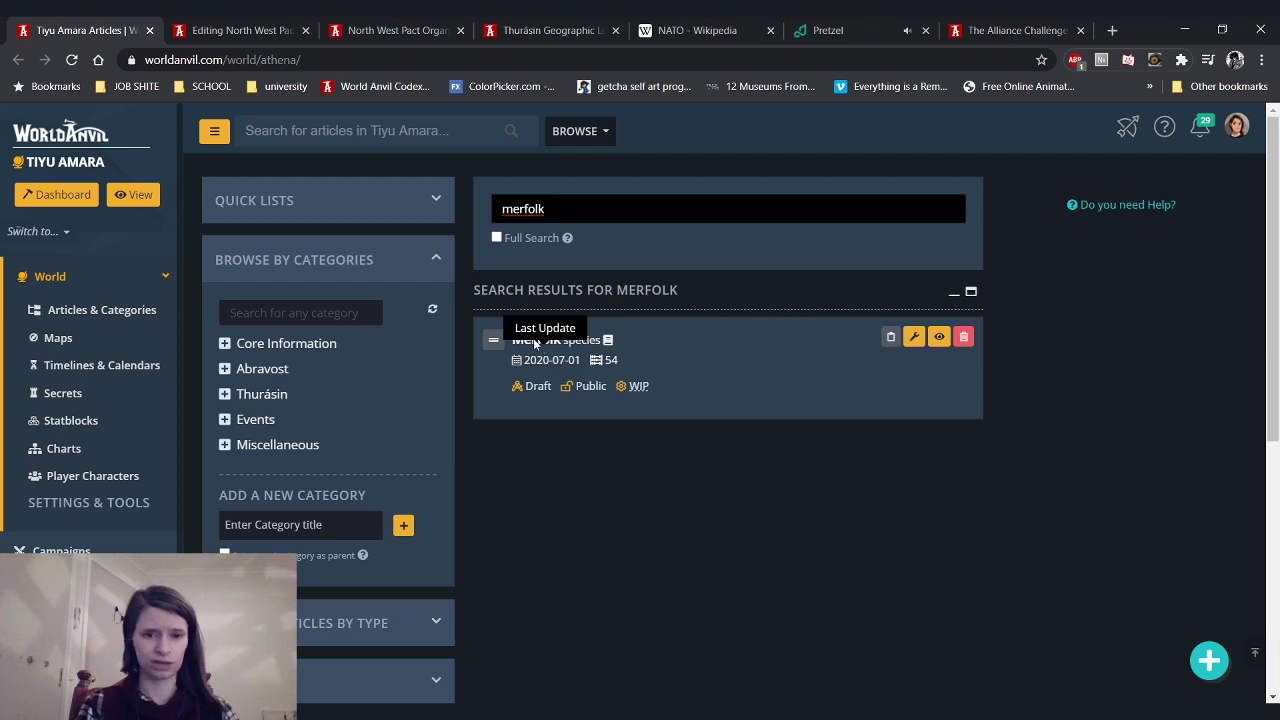
click(915, 341)
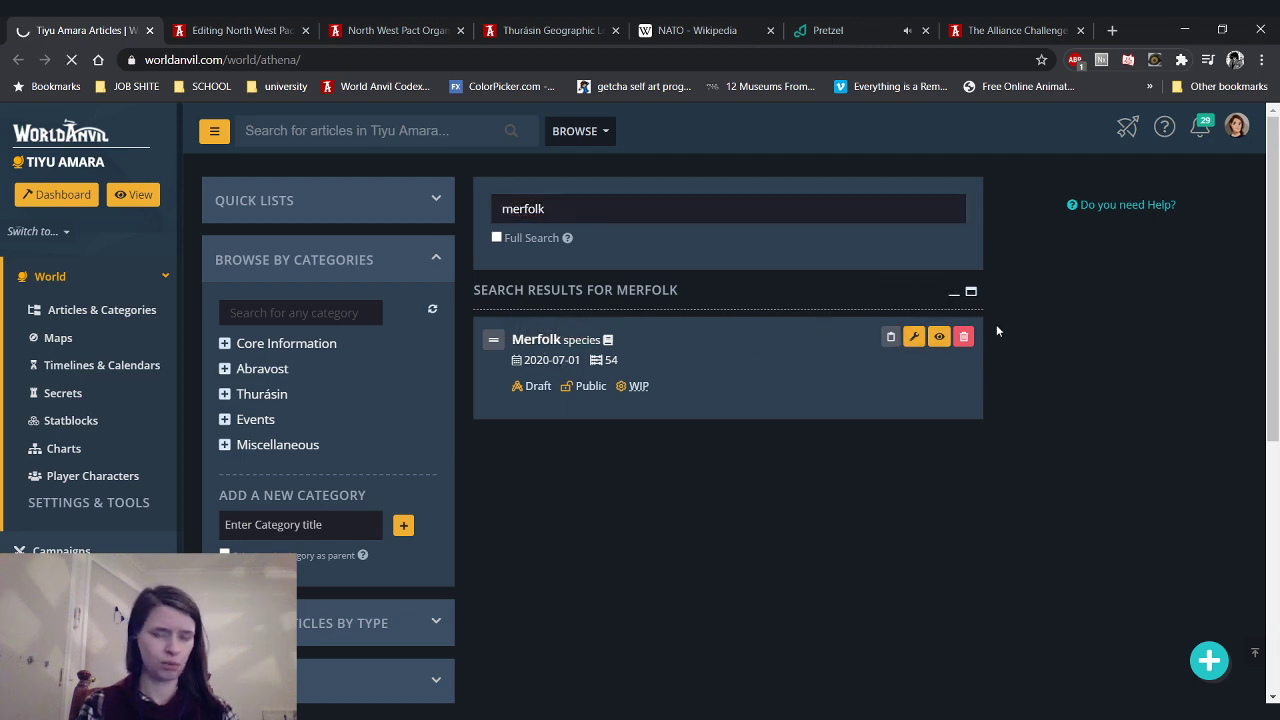
Check the creation date in the Merfolk article's metadata and close that article's browser tab
scroll(1072, 342, down, 3)
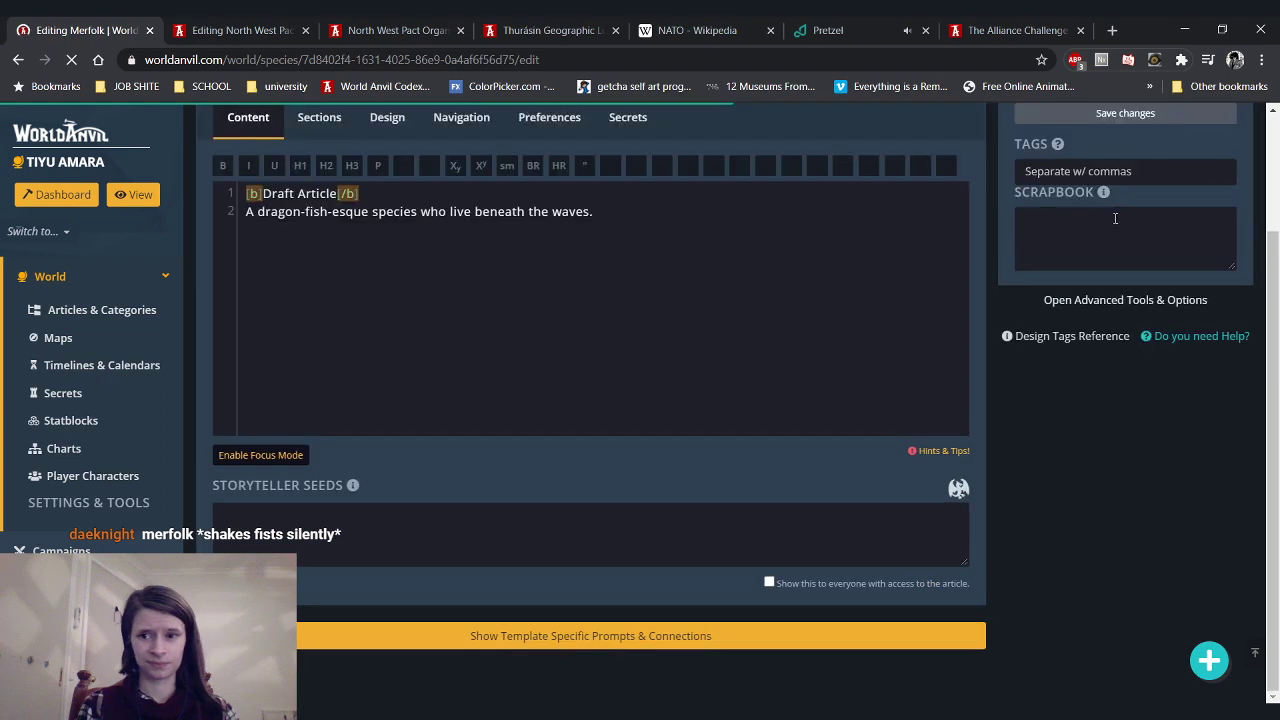
scroll(1095, 363, down, 5)
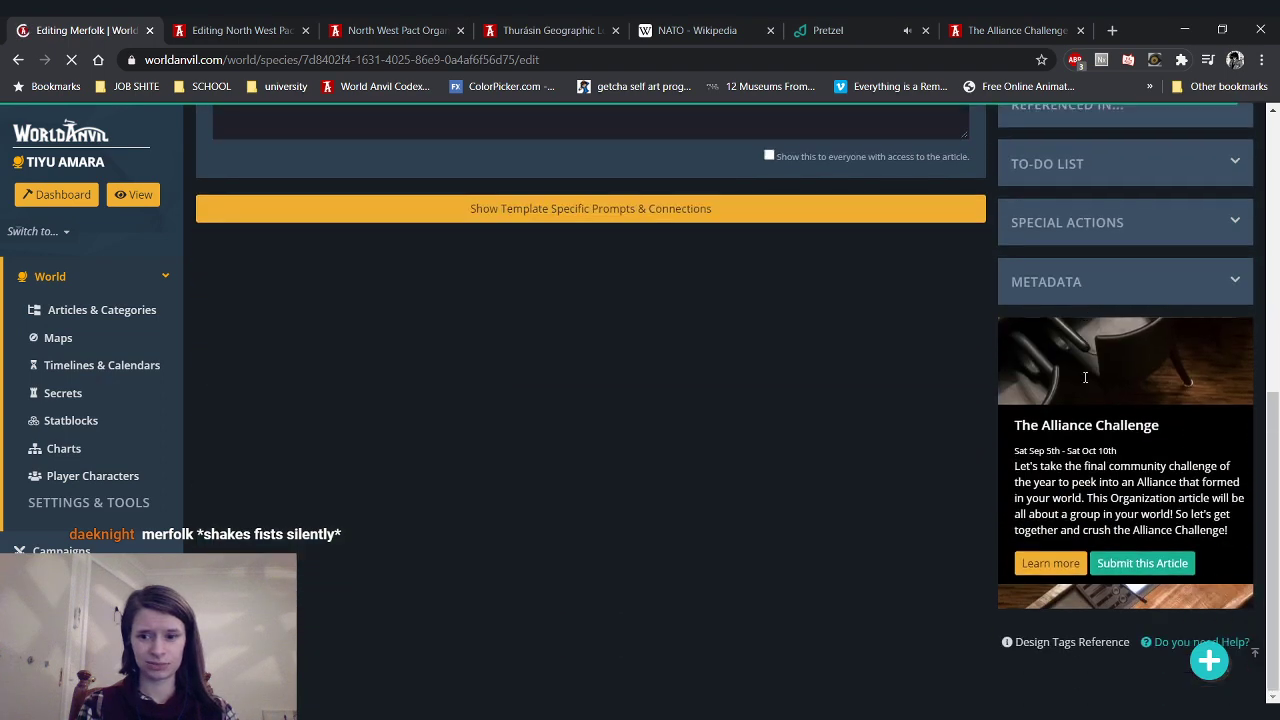
click(1074, 289)
scroll(1106, 562, down, 1)
scroll(1106, 562, down, 1)
drag(1088, 482, 1014, 481)
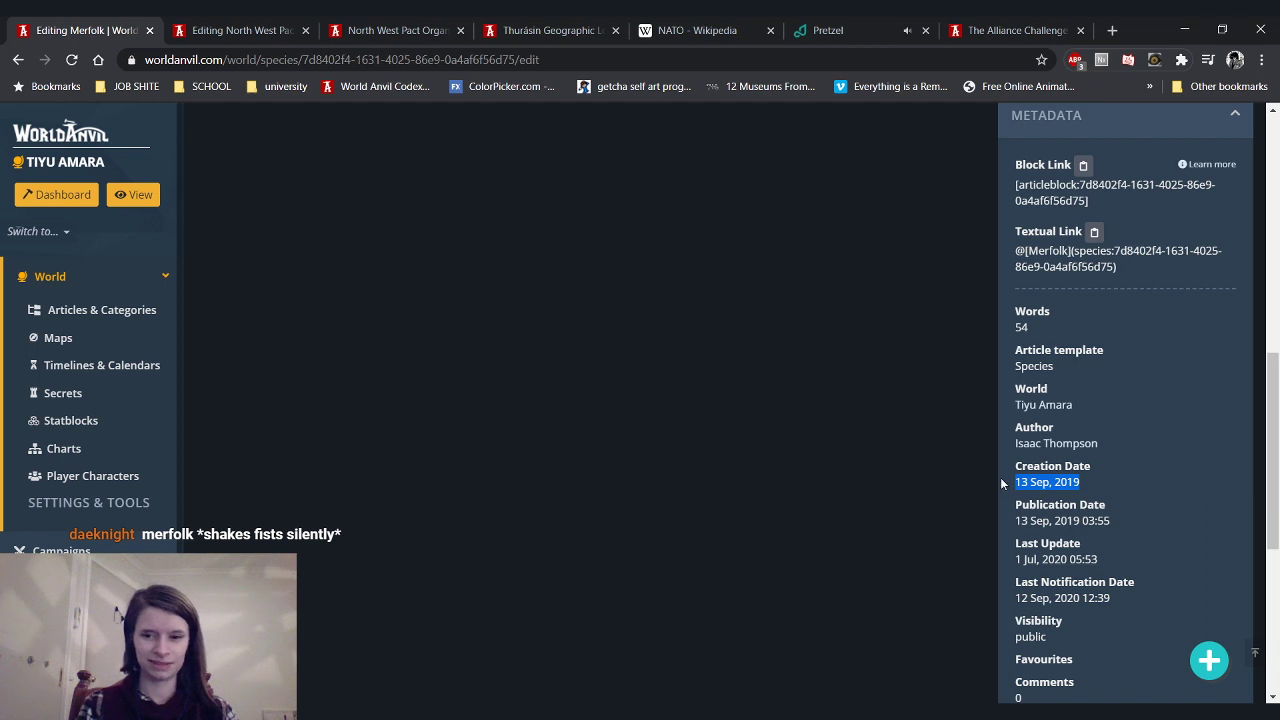
drag(1092, 476, 848, 490)
click(845, 493)
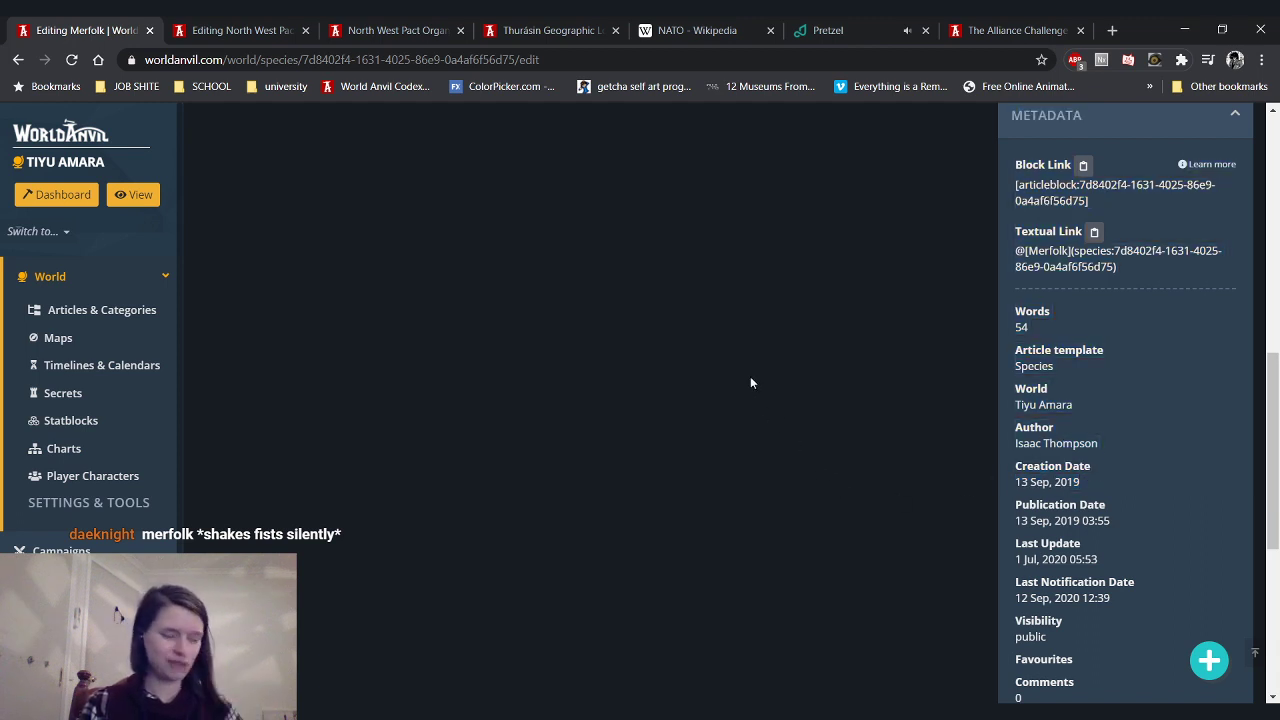
click(149, 31)
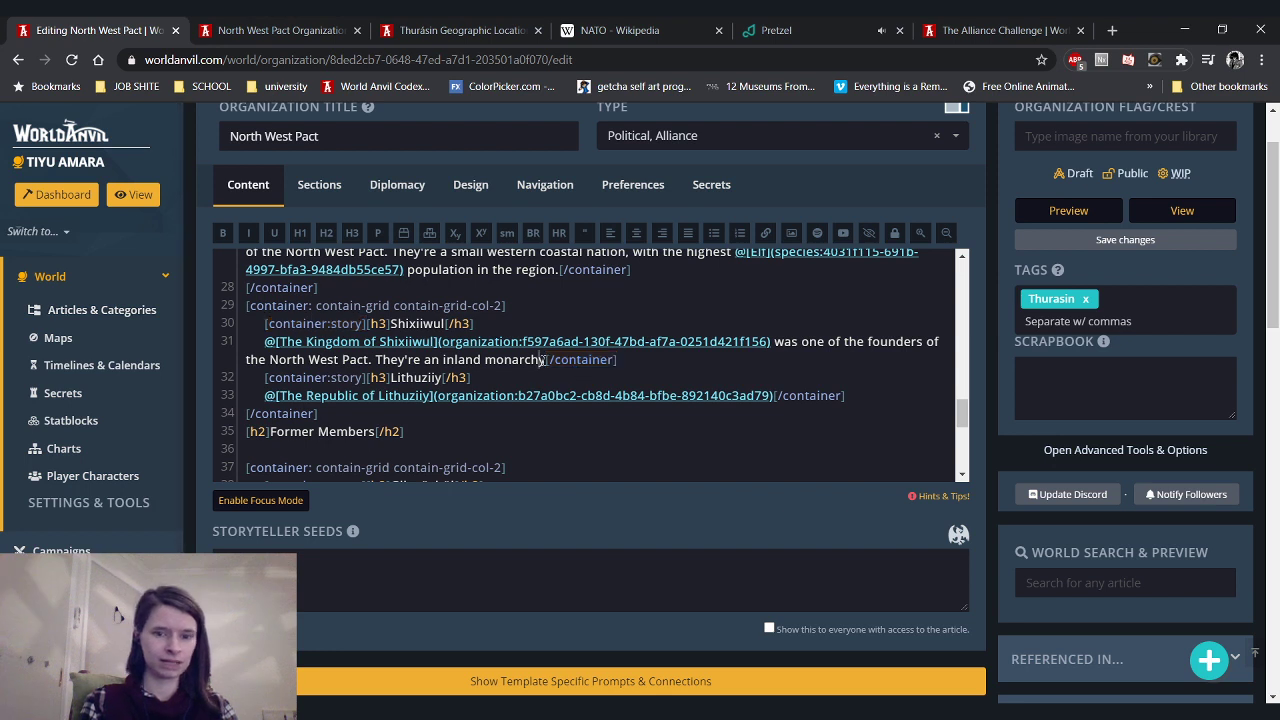
Complete the Shixiiwul description with ", and the poorest country in the Pact." and reload the article preview
text(, and ghe)
key(BackSpace)
key(BackSpace)
key(BackSpace)
key(BackSpace)
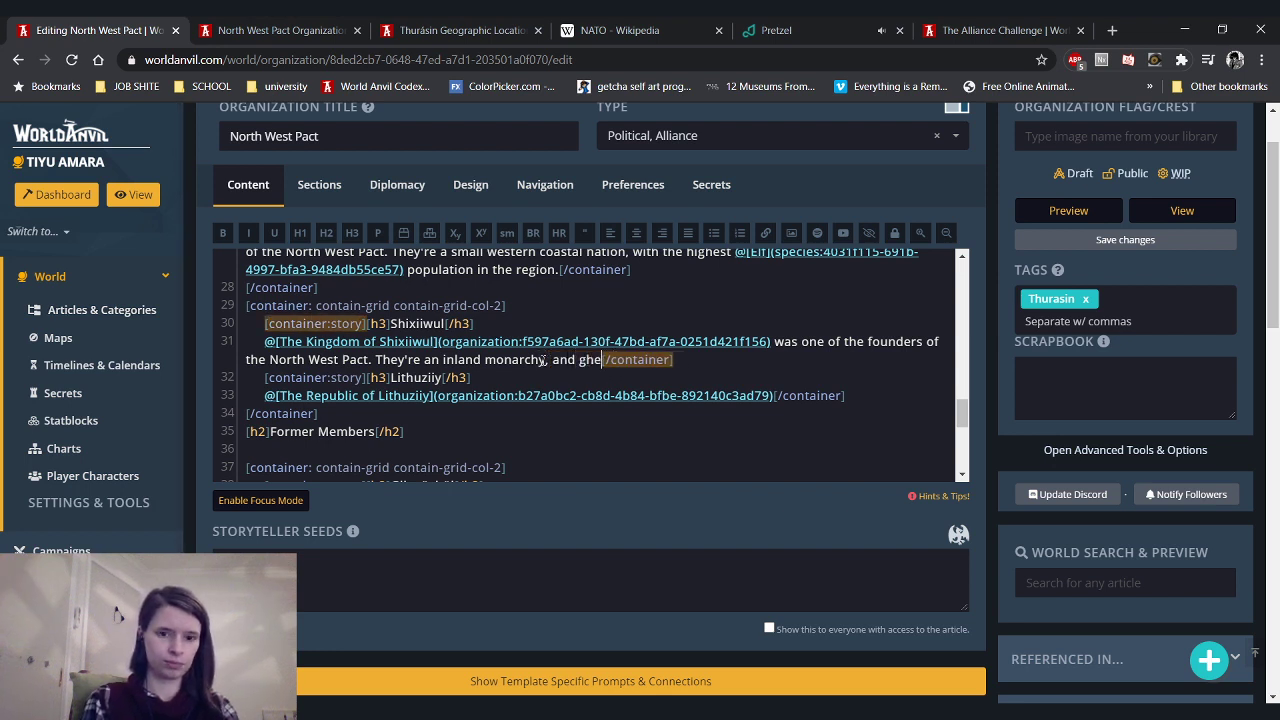
text(the poorest country in)
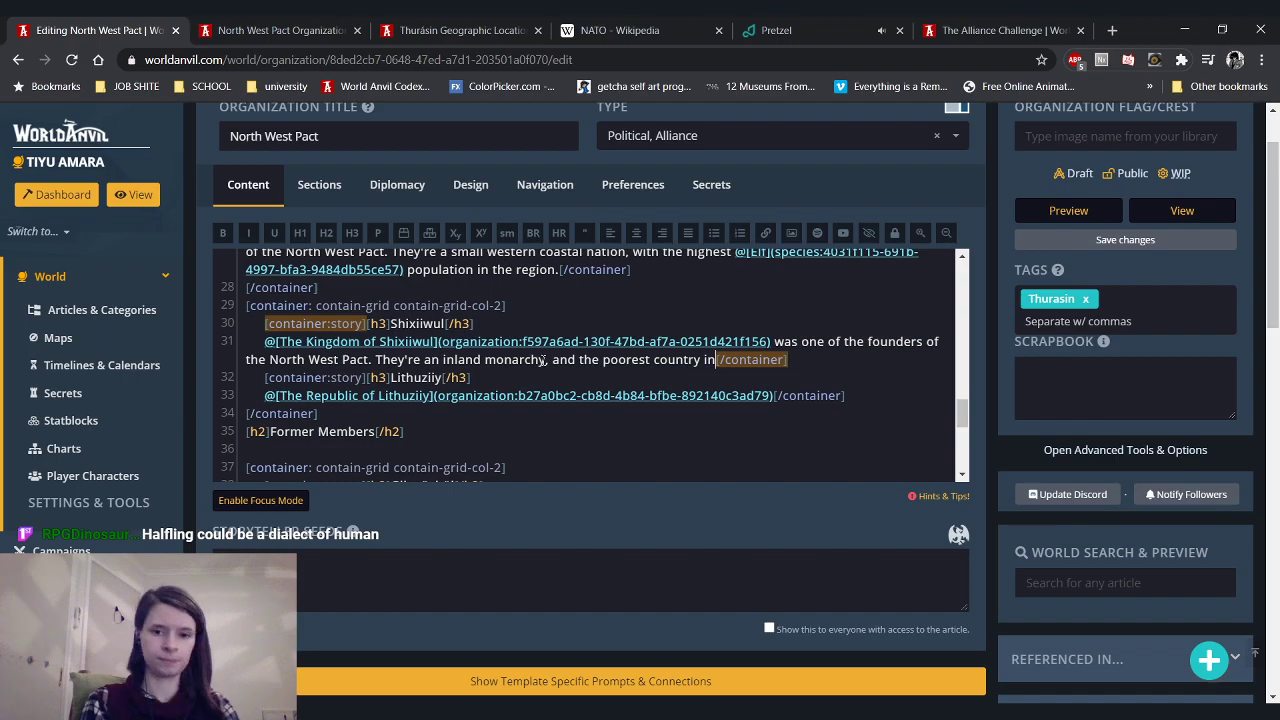
text(the Pact.)
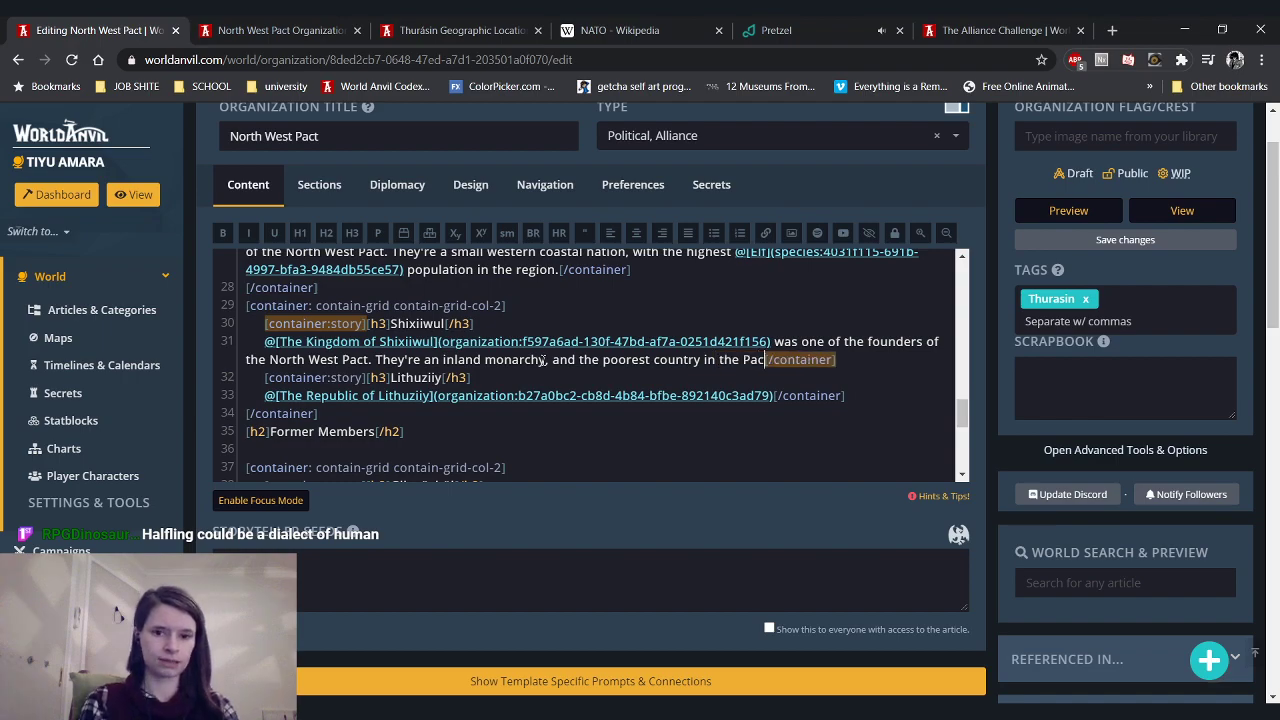
key(ctrl+Tab)
key(F5)
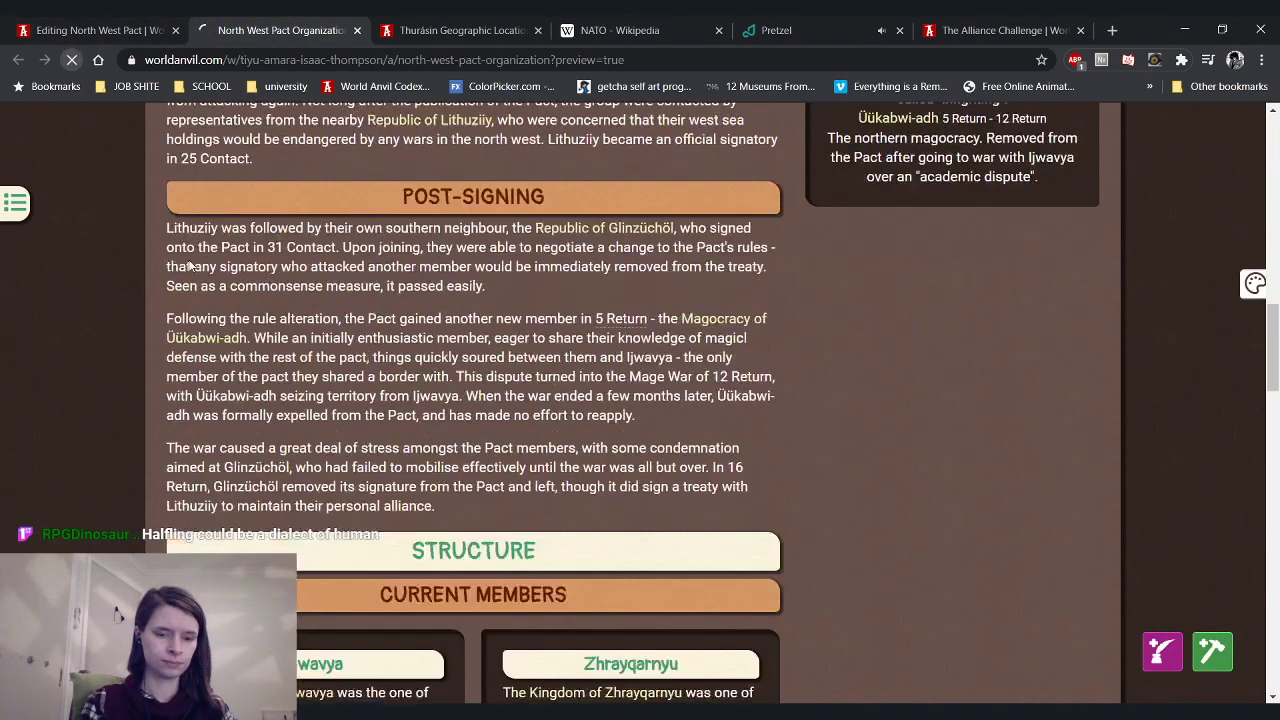
Review the current-member descriptions in the article preview, focusing on the wording of the Zhrayqarnyu entry
scroll(160, 390, up, 6)
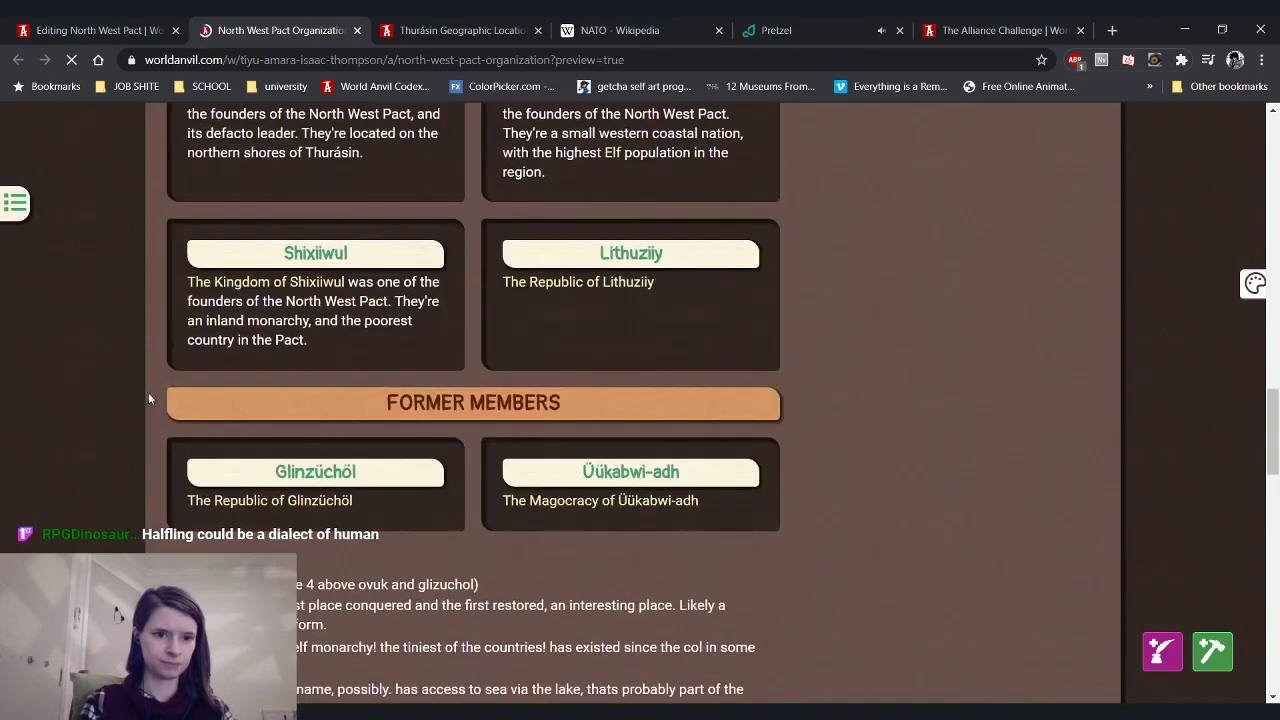
scroll(143, 405, up, 1)
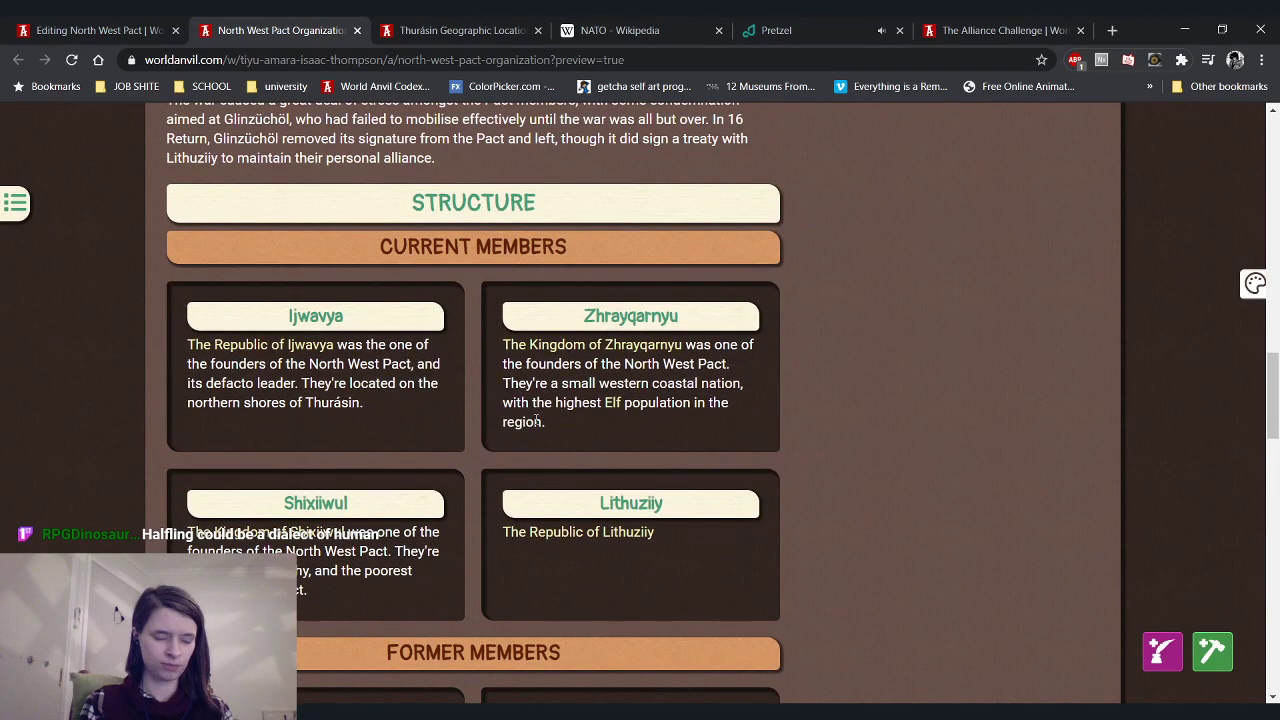
drag(541, 422, 495, 367)
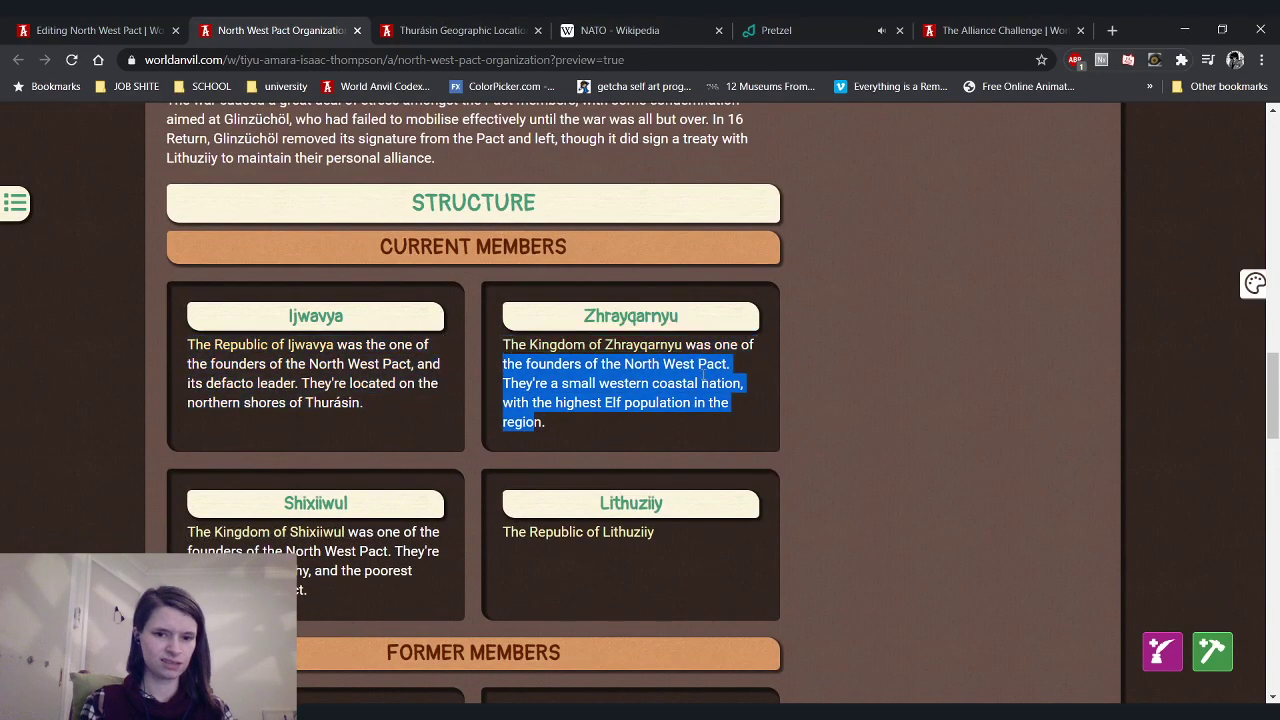
click(703, 378)
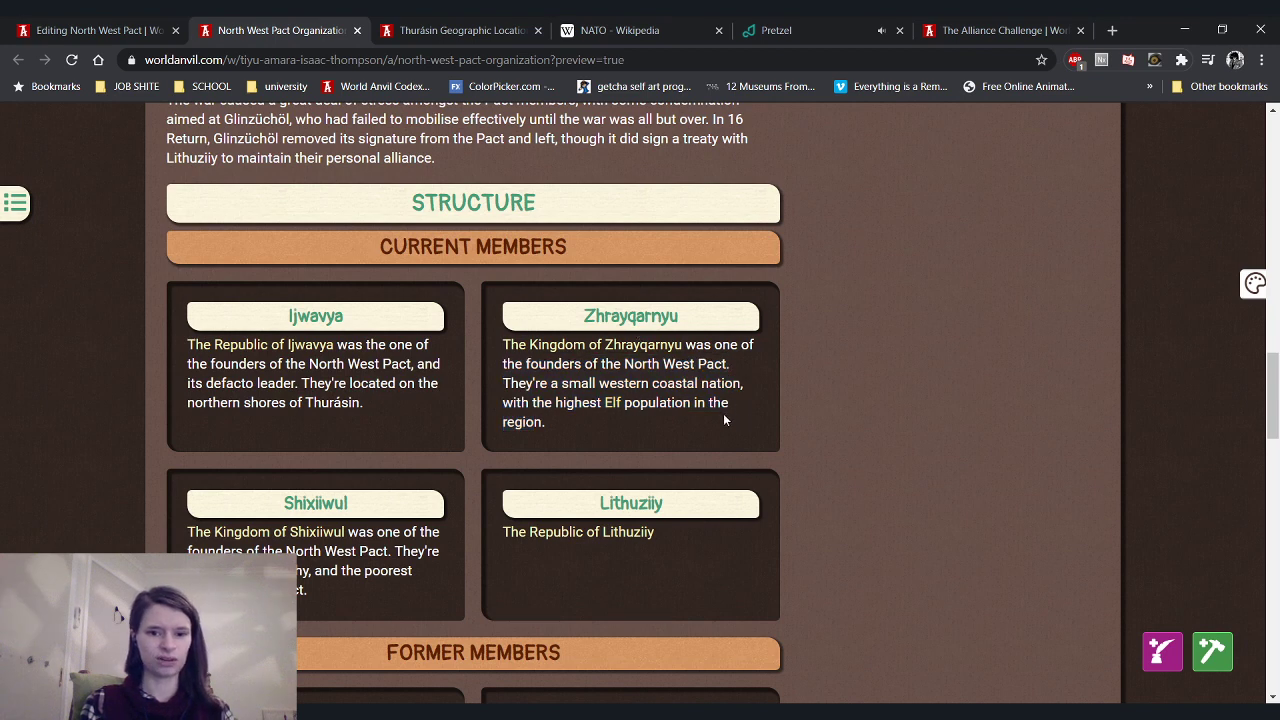
scroll(723, 413, down, 2)
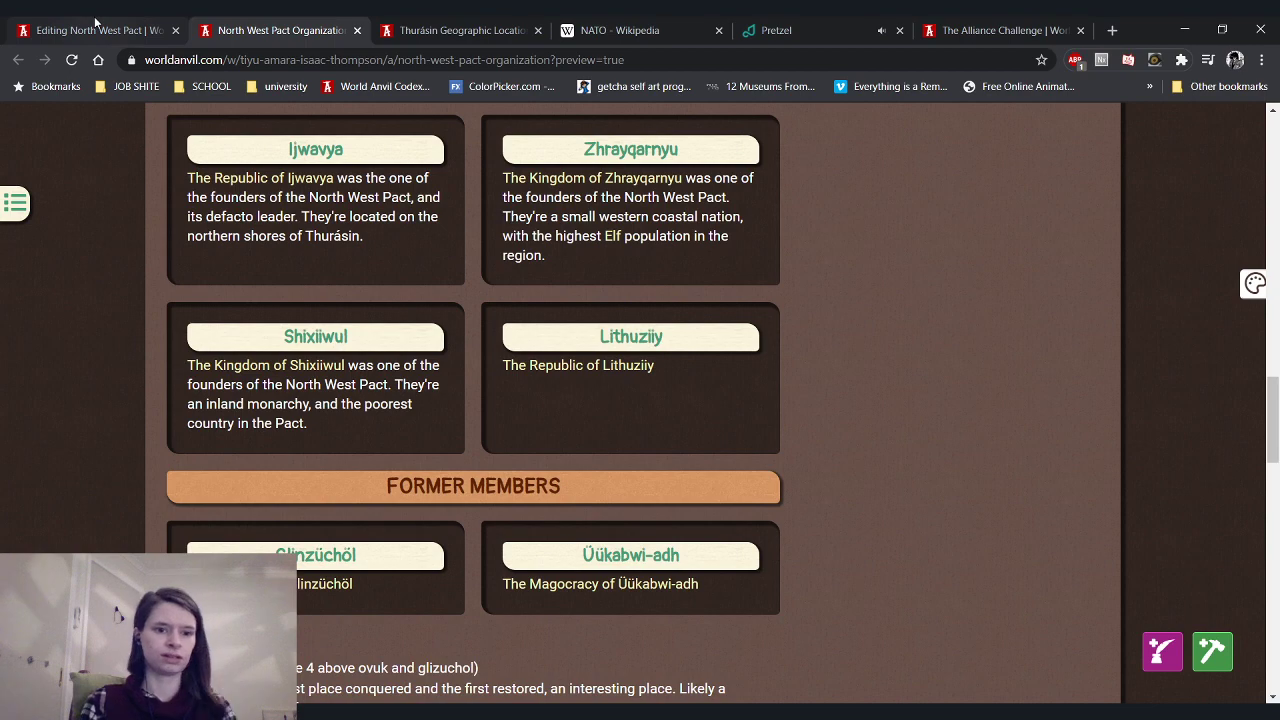
click(95, 22)
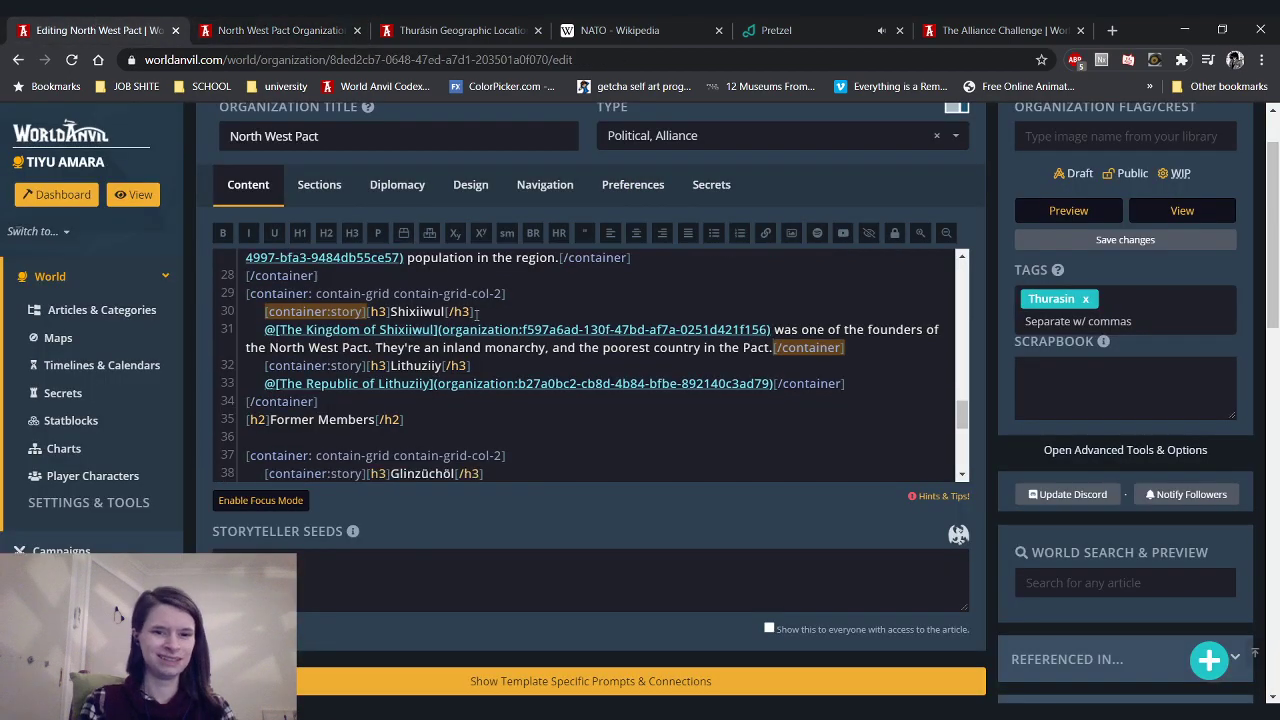
click(229, 22)
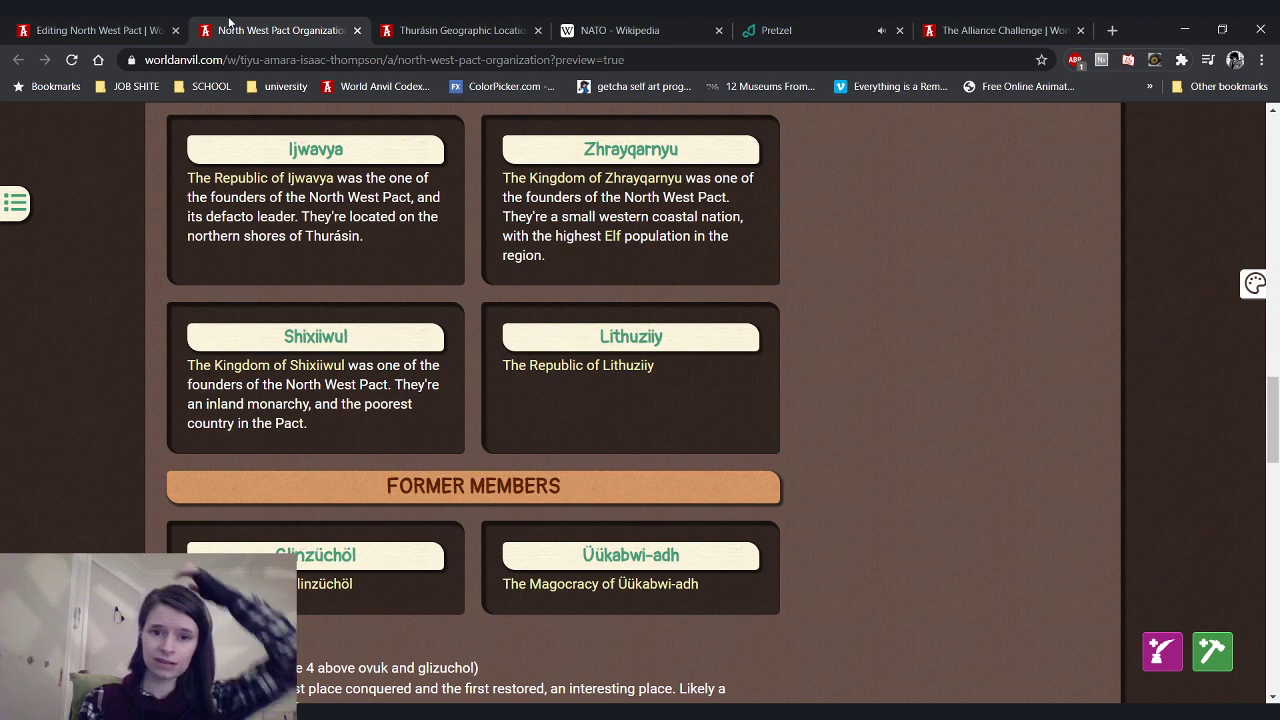
drag(686, 178, 754, 178)
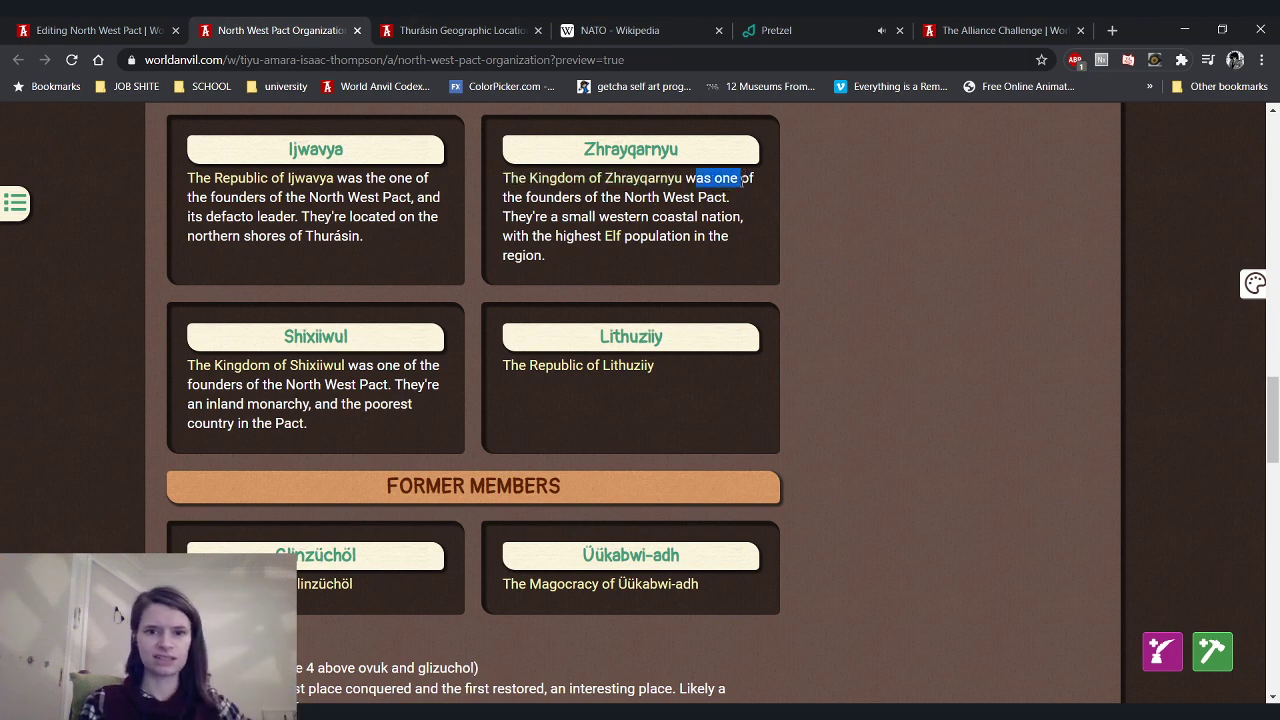
click(743, 201)
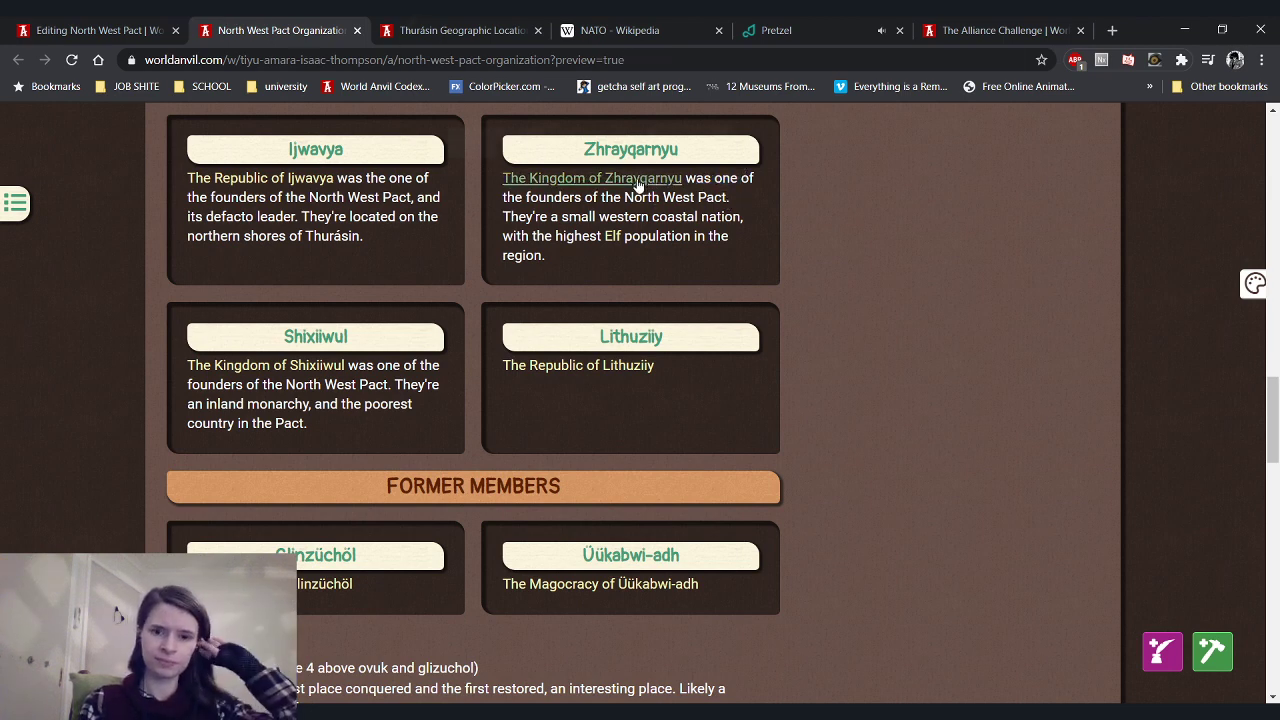
Change "western coastal" to "west-coast" in the Zhrayqarnyu description of the article's source text
click(90, 24)
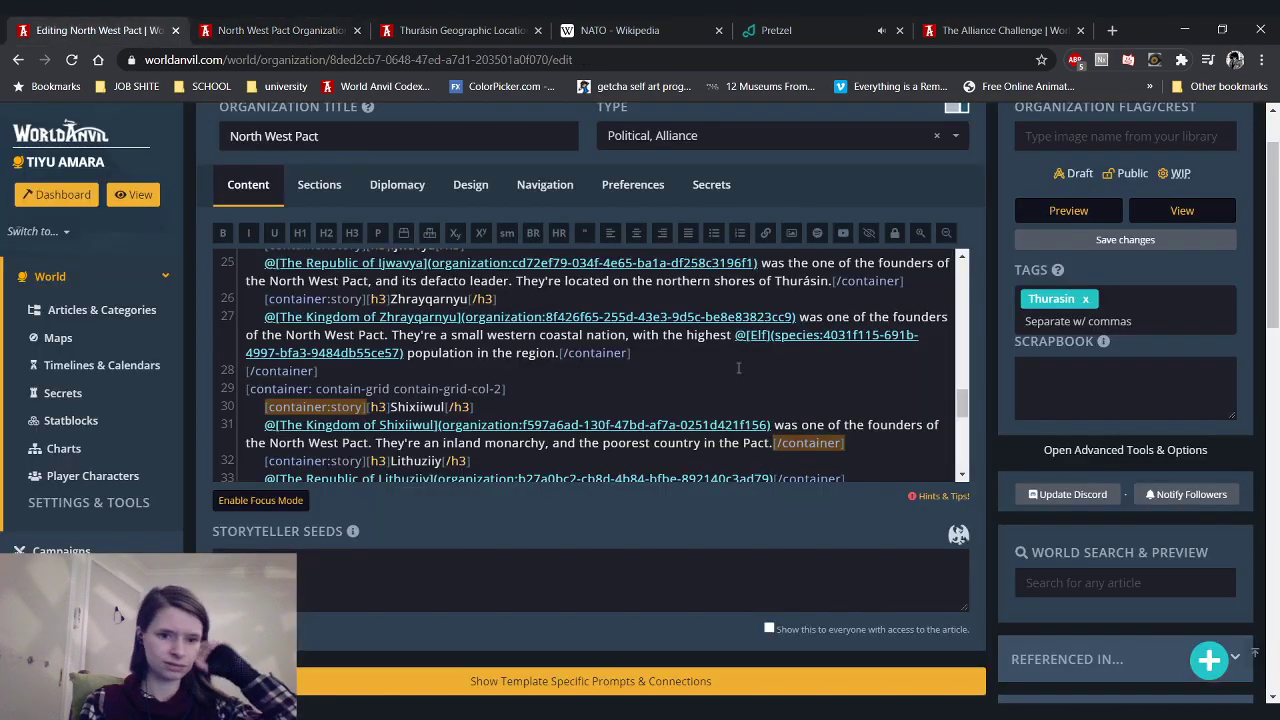
scroll(655, 388, up, 2)
scroll(655, 388, down, 2)
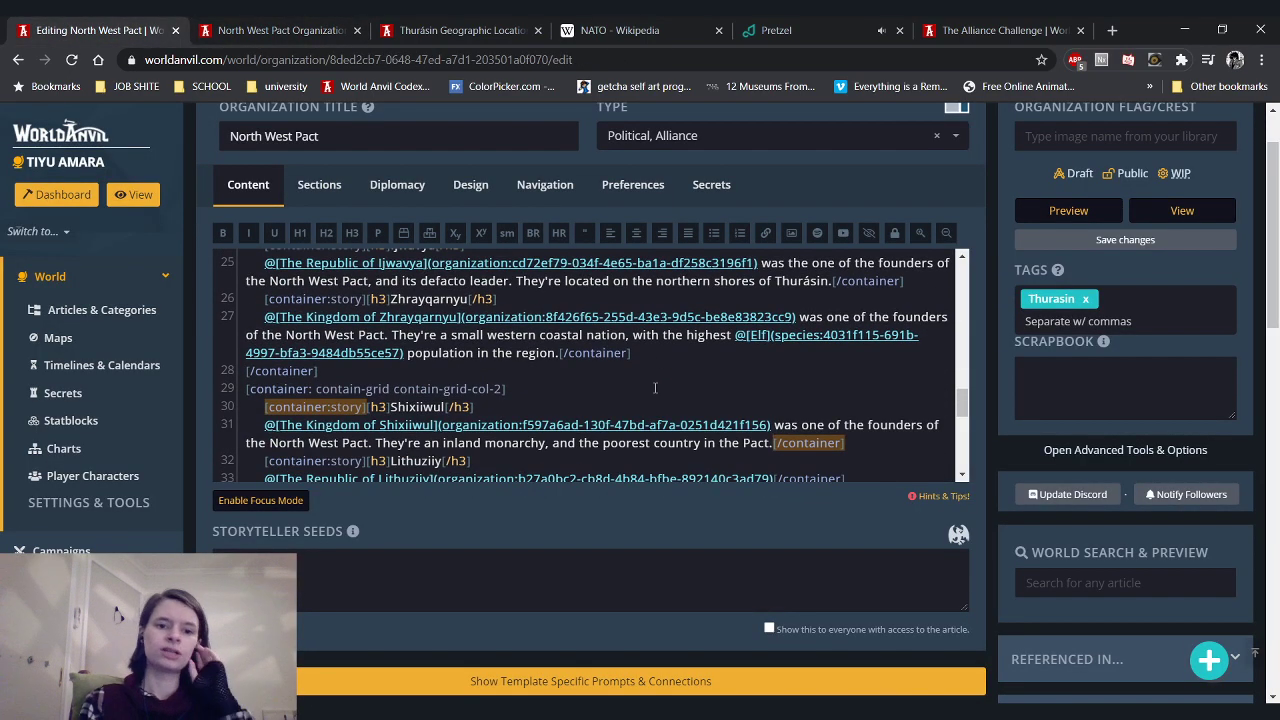
click(517, 335)
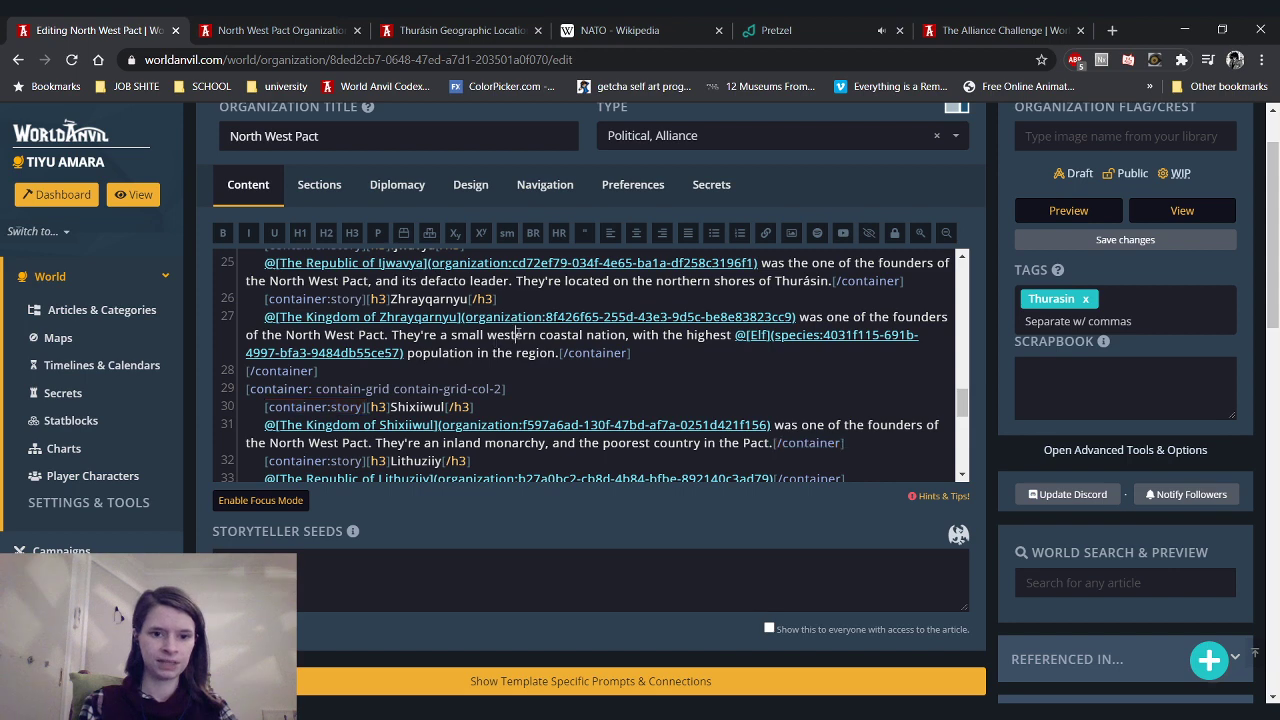
click(538, 335)
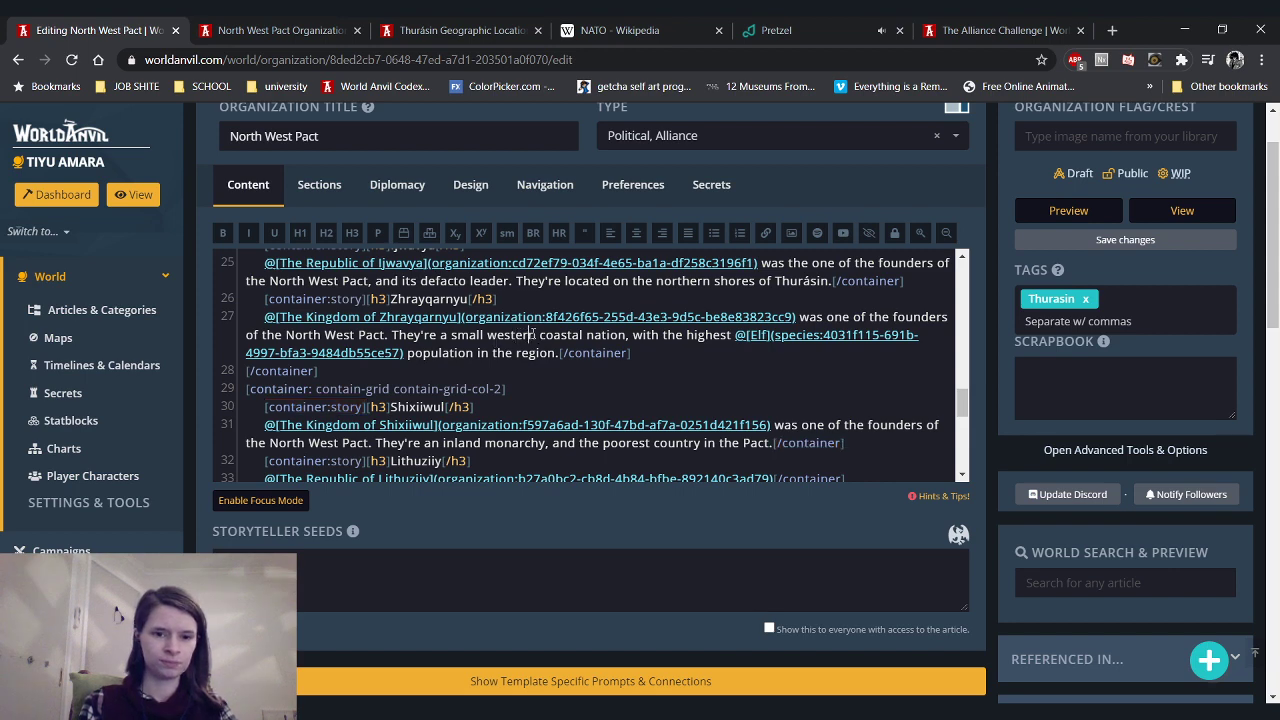
key(BackSpace)
key(BackSpace)
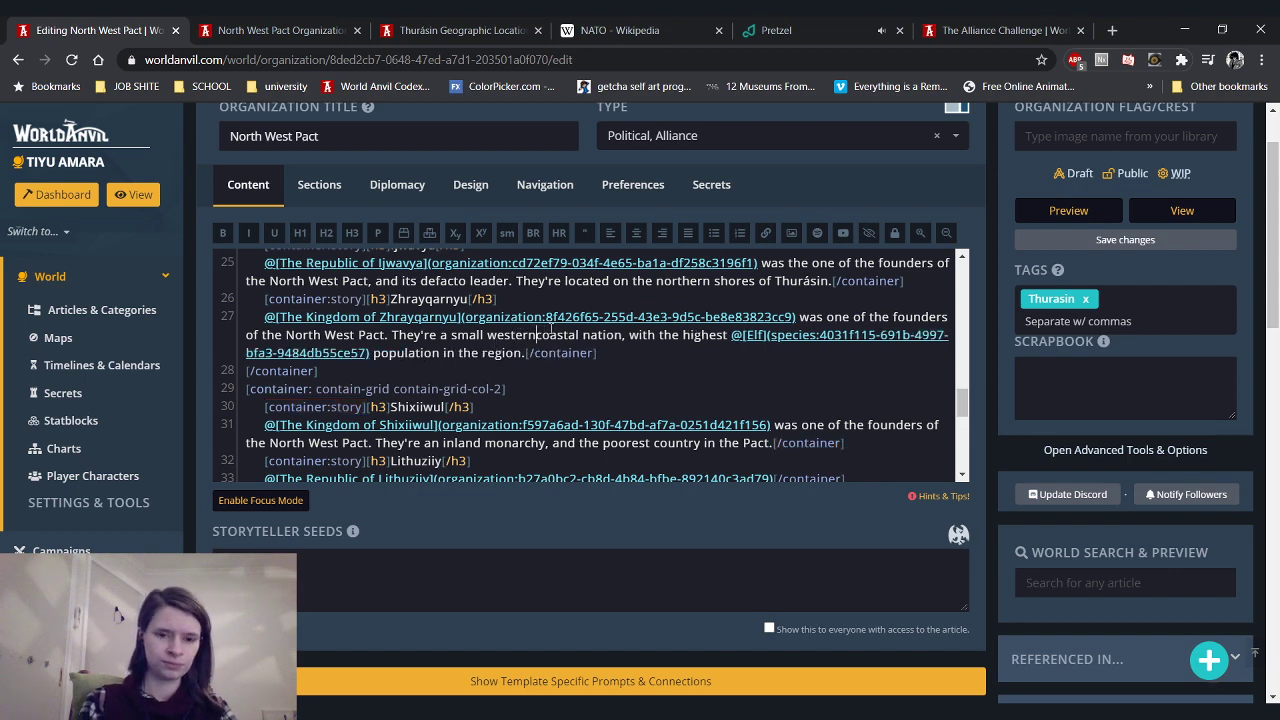
key(BackSpace)
text(-)
key(Right)
key(Right)
key(Right)
key(Right)
key(Right)
key(Right)
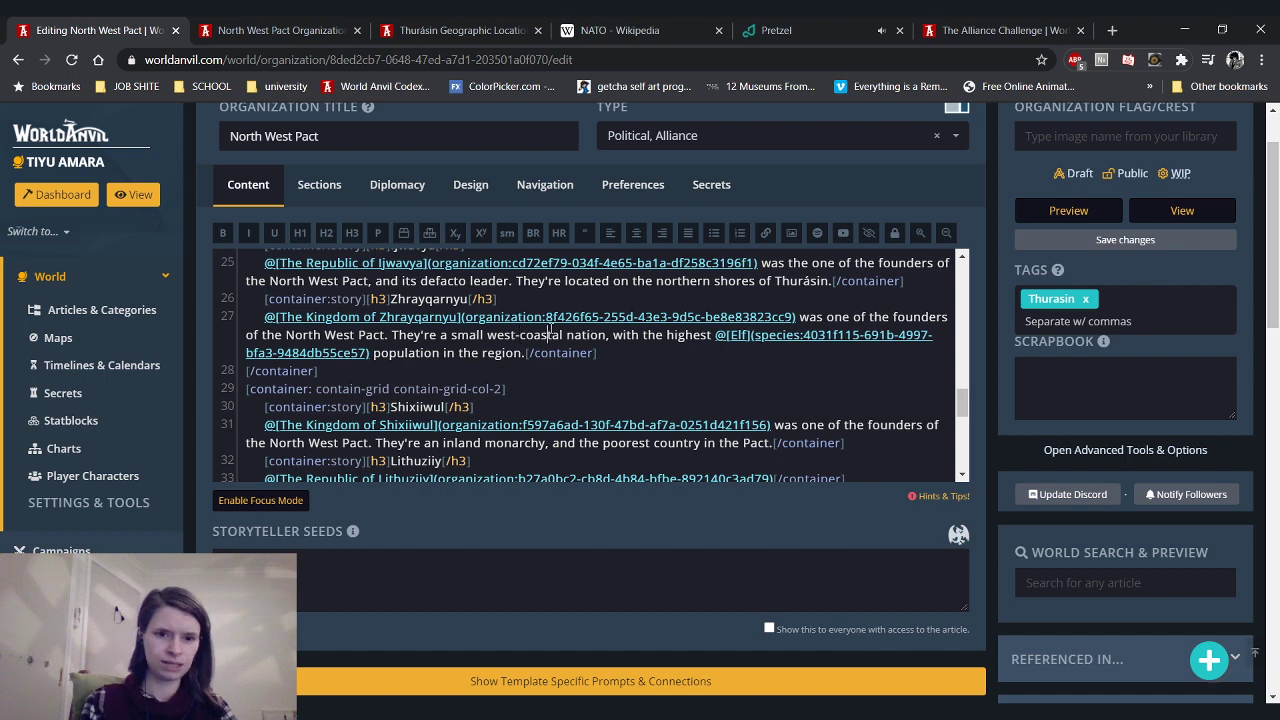
key(Right)
key(BackSpace)
key(BackSpace)
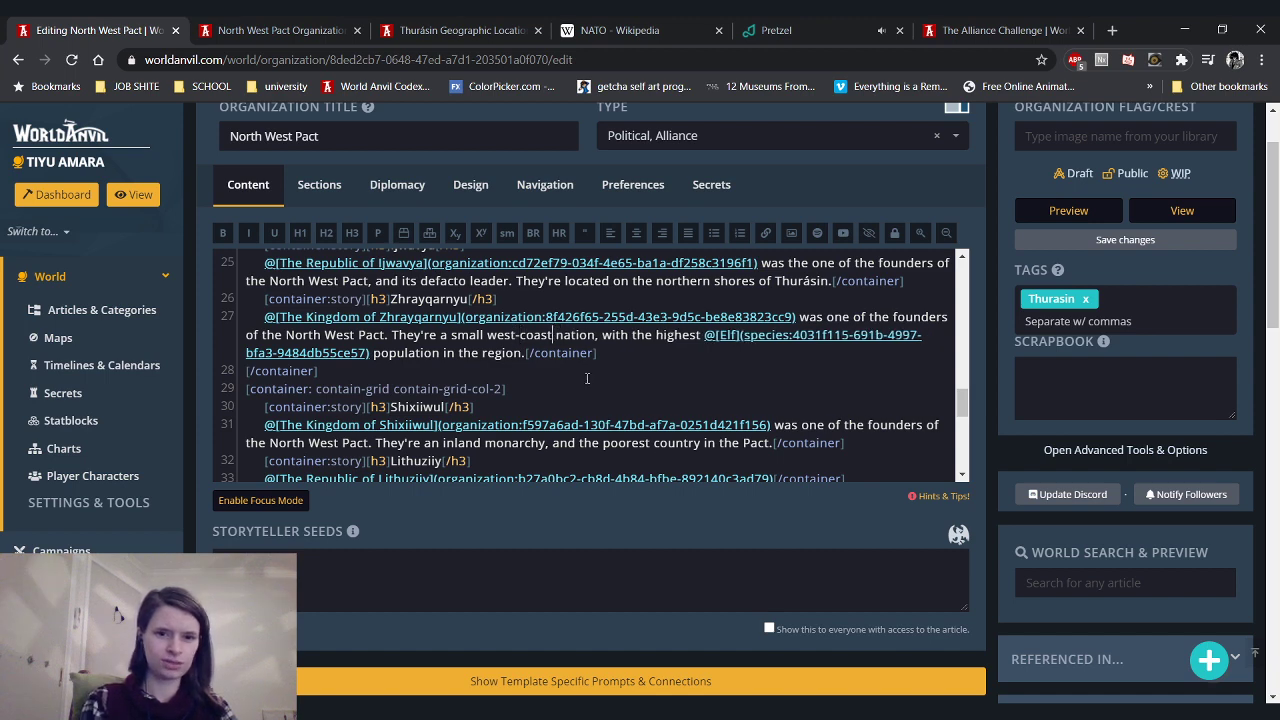
Reload the article preview and check the reworded Zhrayqarnyu description
click(230, 22)
key(F5)
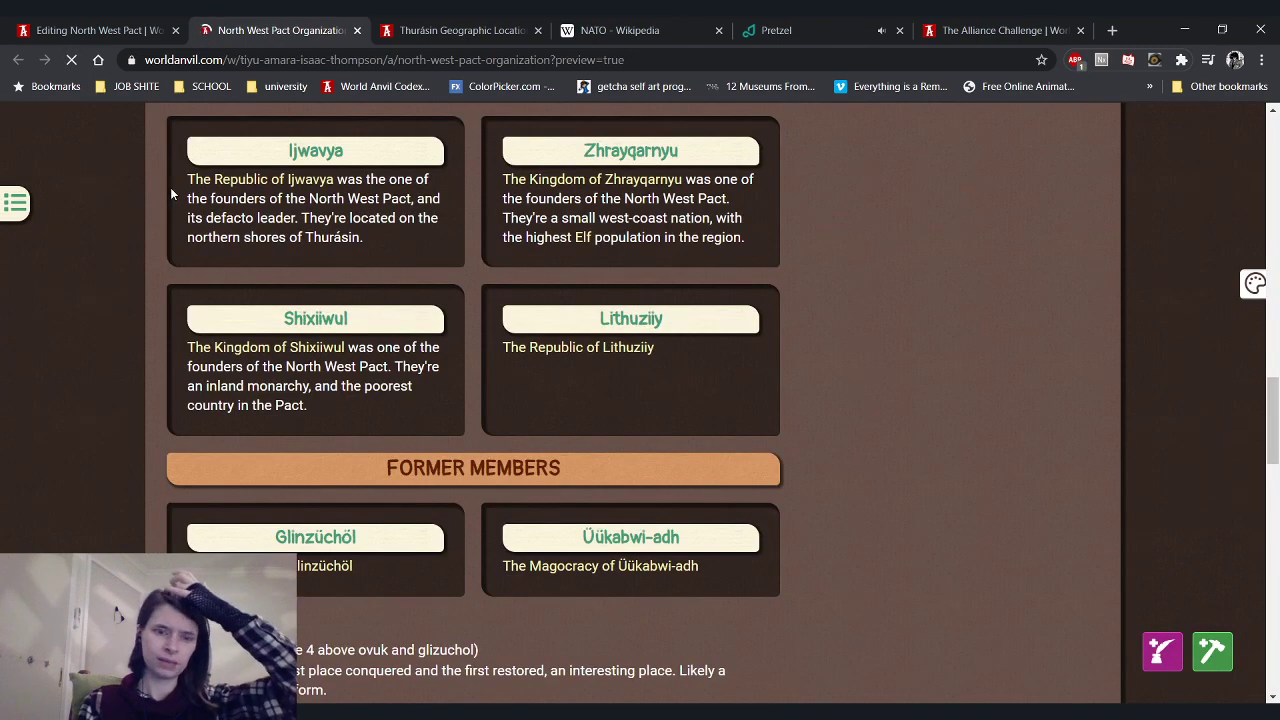
scroll(166, 189, up, 1)
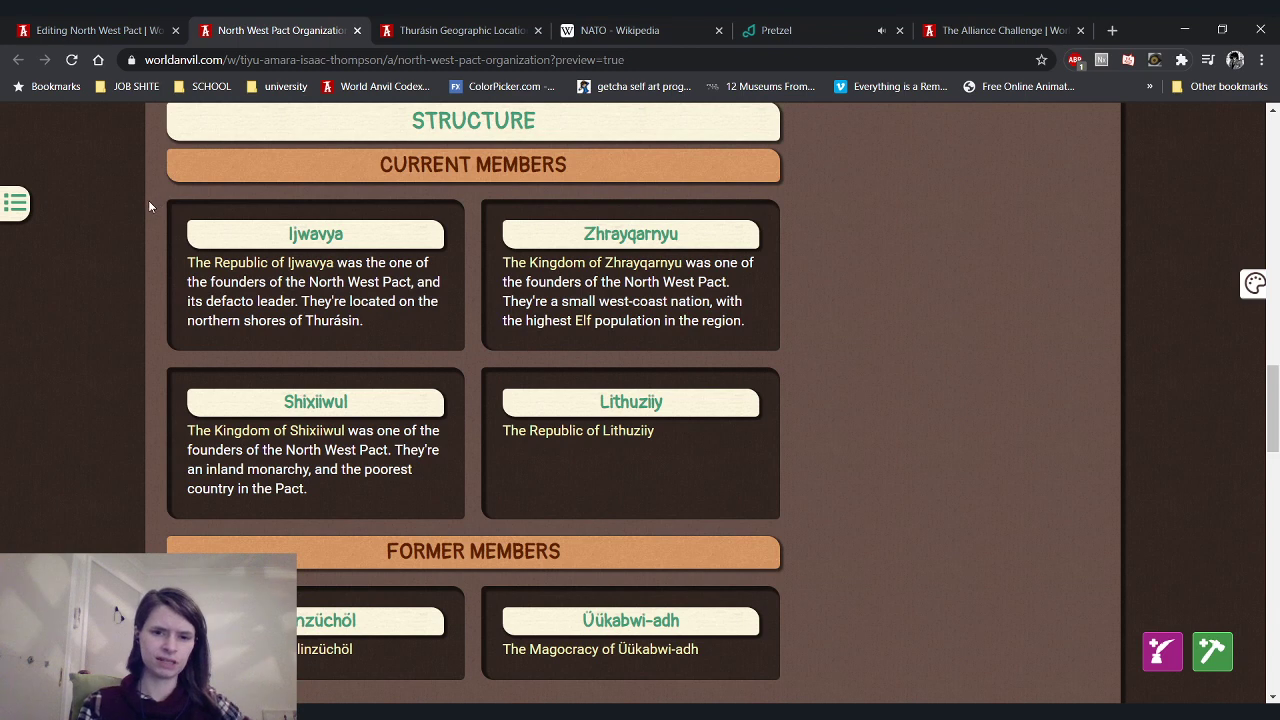
drag(600, 301, 502, 301)
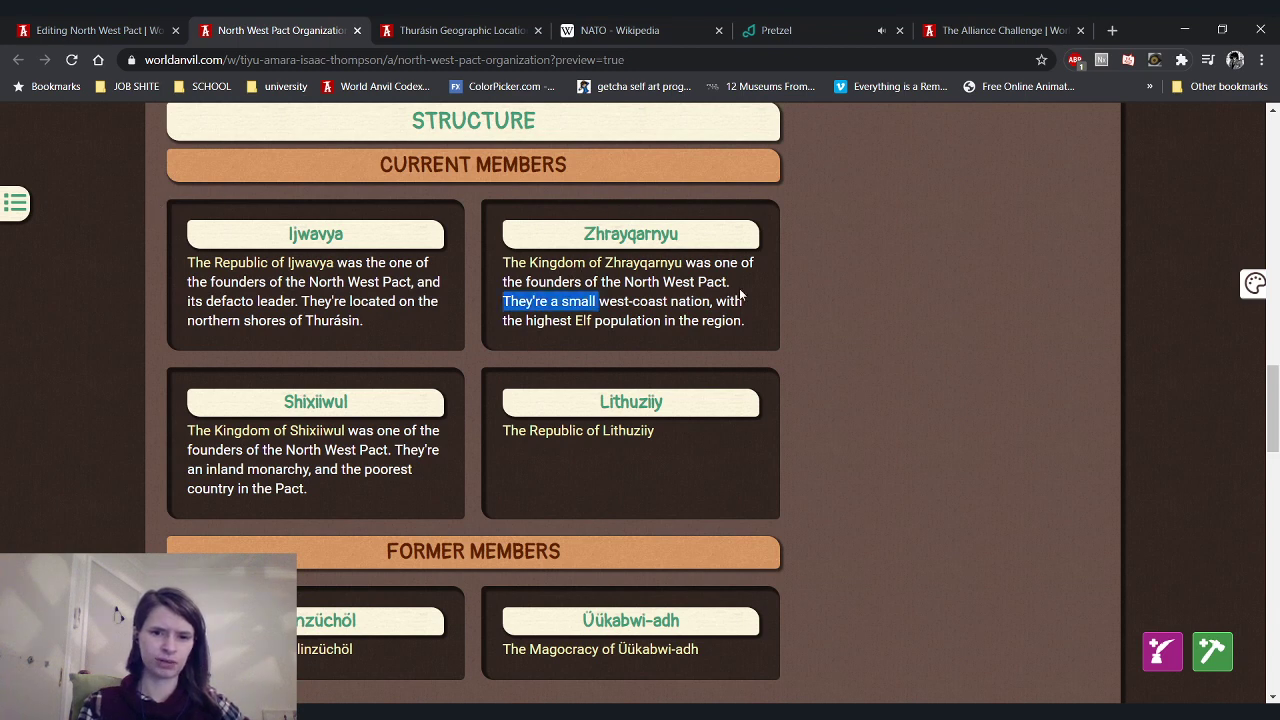
click(728, 348)
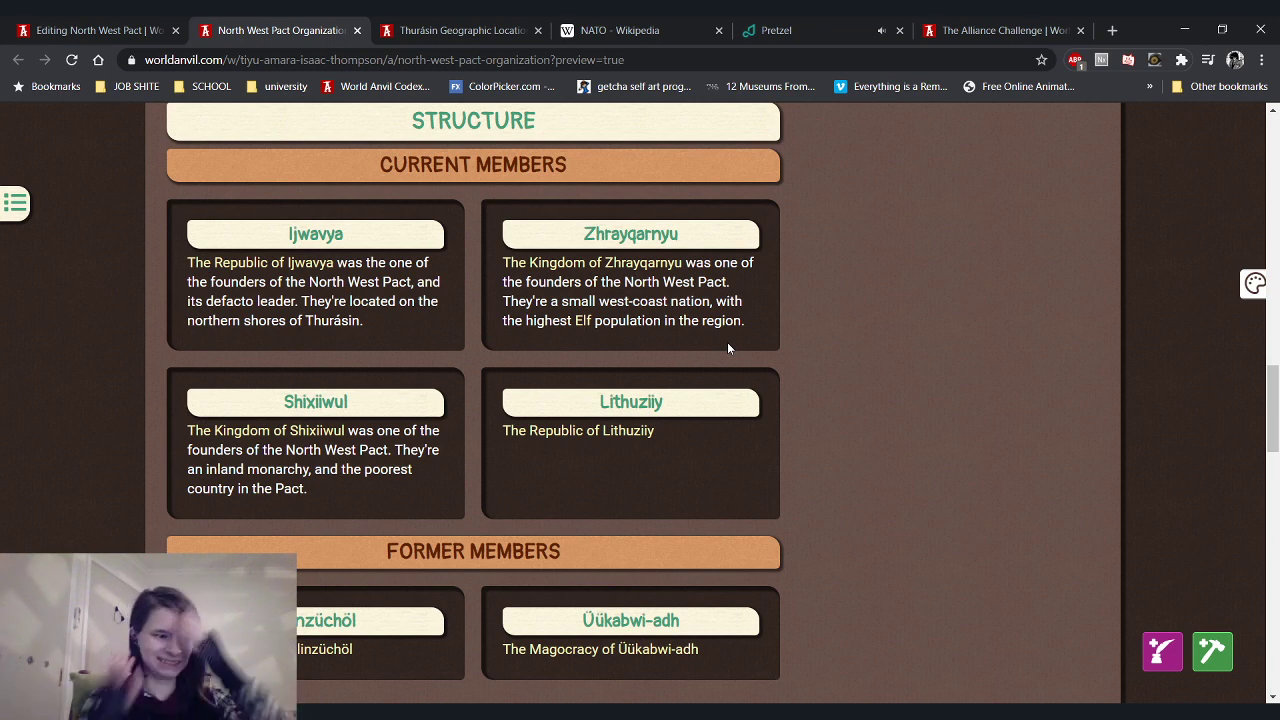
Begin the Lithuziiy description after its article link with "was the first country to join the Pact after it came into effect."
click(117, 22)
scroll(550, 400, down, 3)
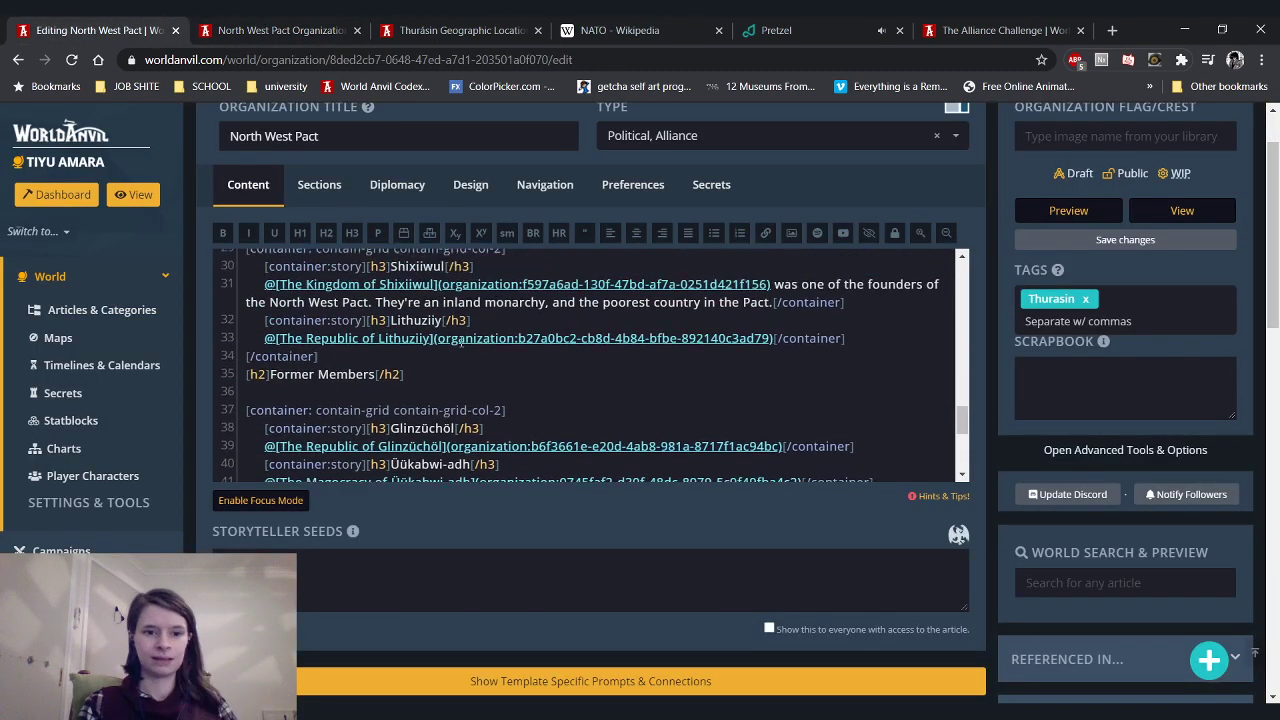
scroll(461, 342, up, 1)
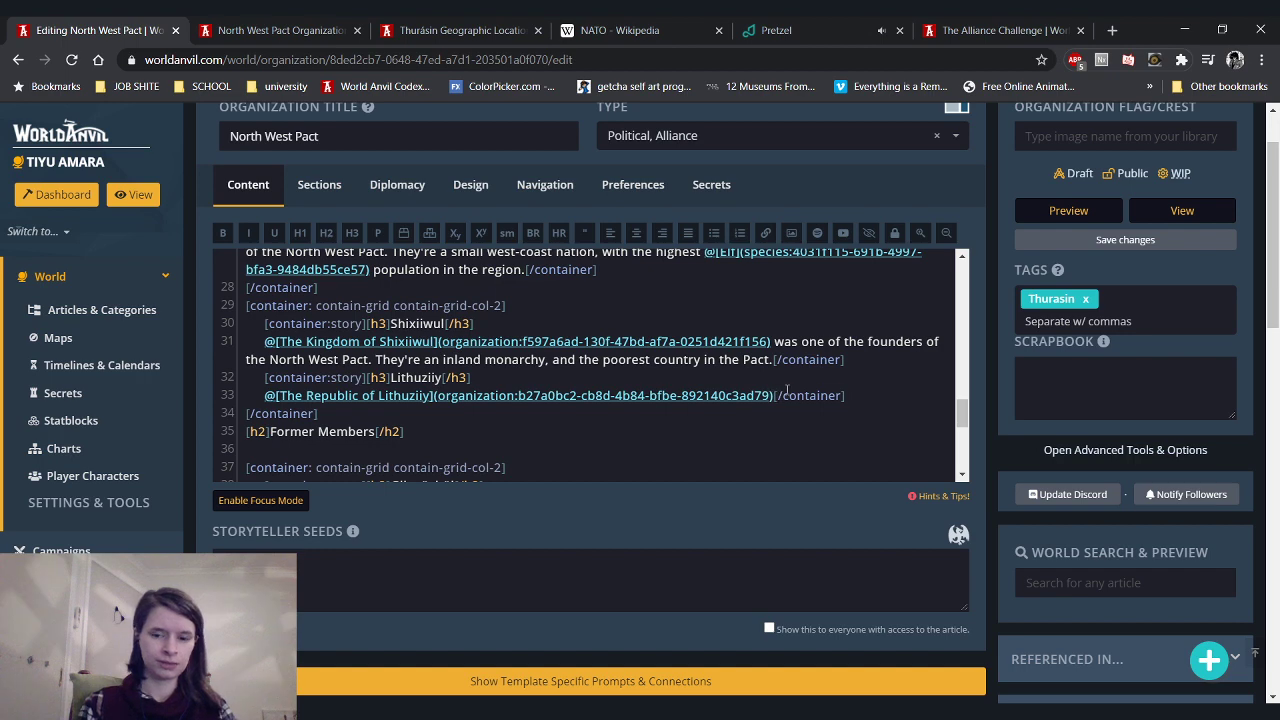
click(777, 395)
text(was the )
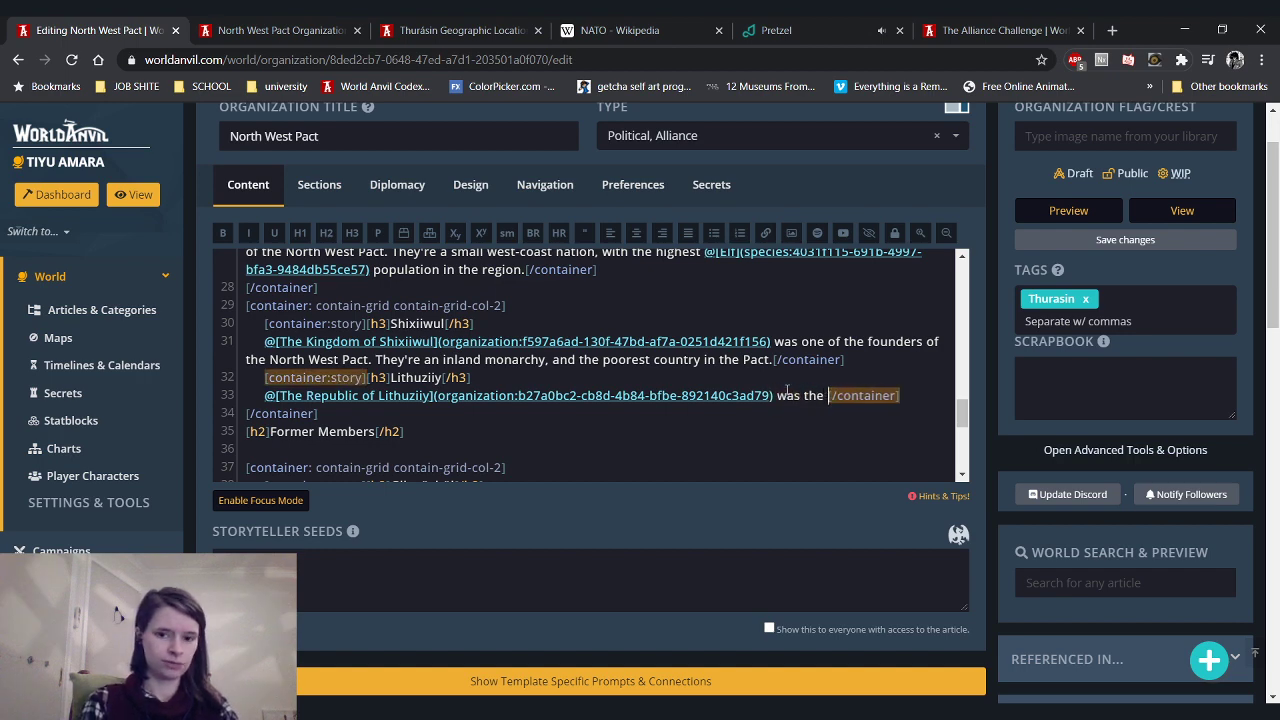
text(first country t)
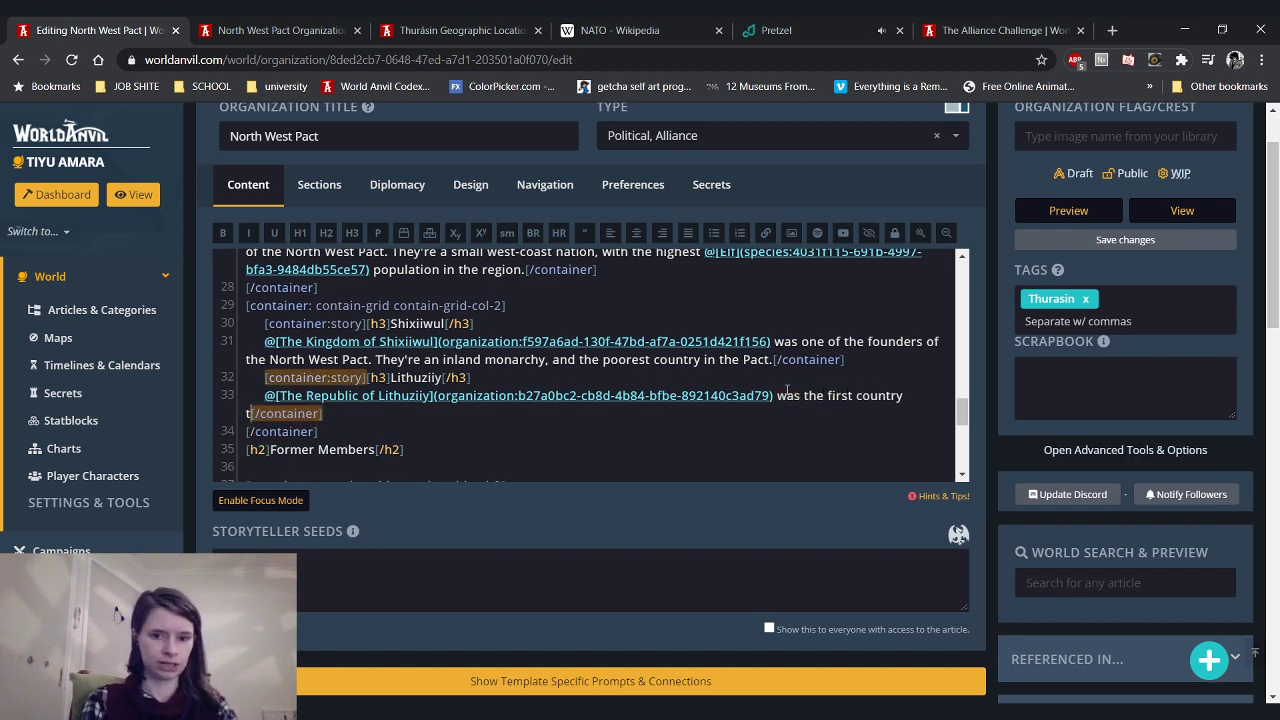
text(o join the Pact )
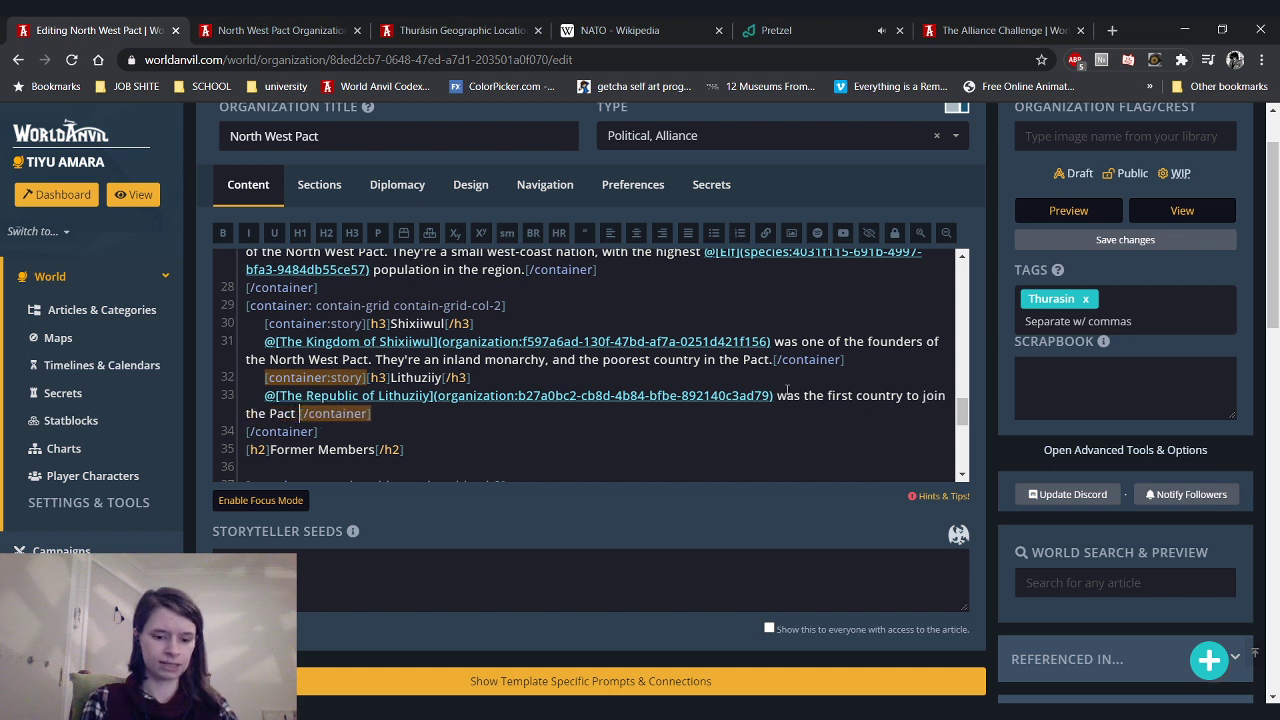
text(after it came i)
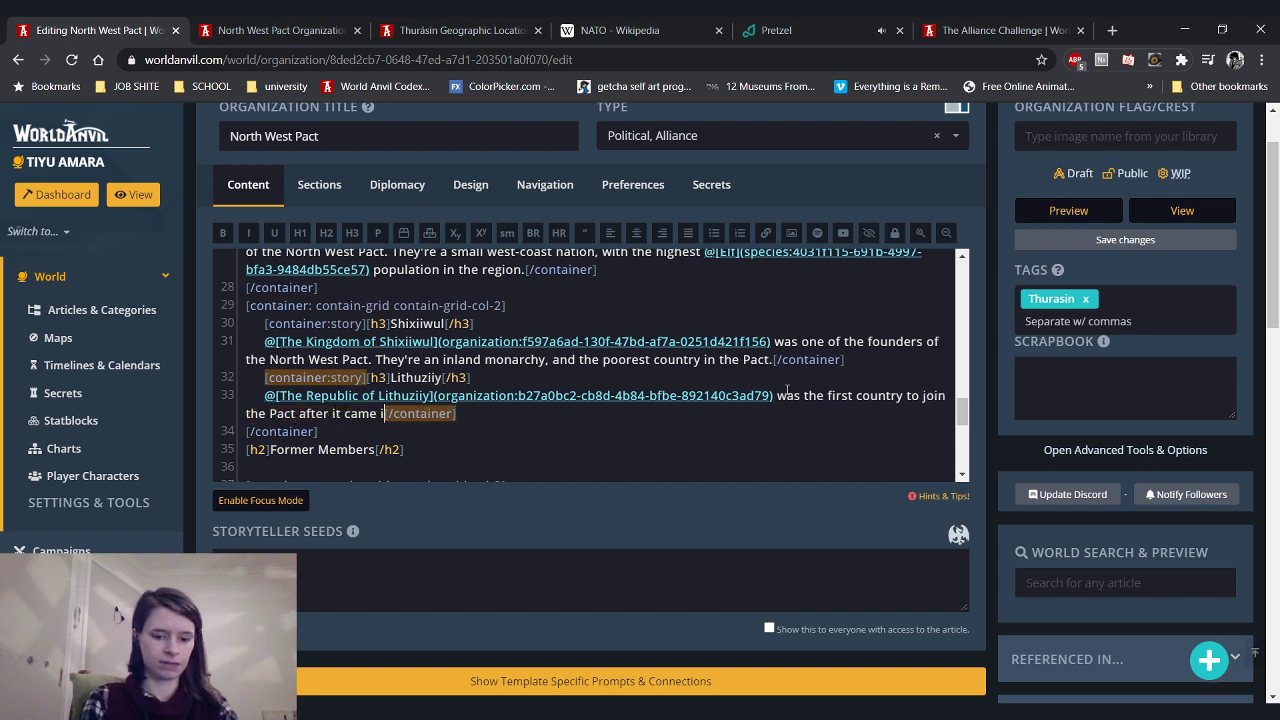
text(nto a)
text(ffect. They ar)
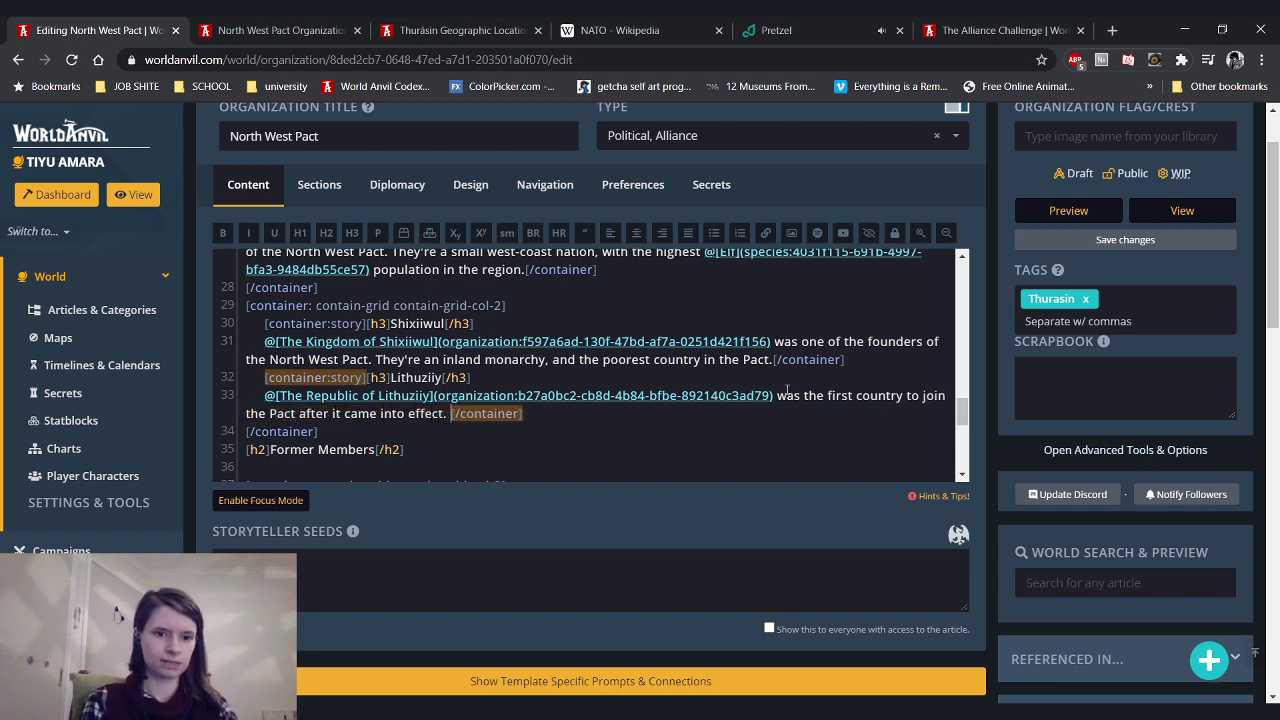
Complete the Lithuziiy description with the sentence "They are a west-coast republic, with many merchant islands."
text(e )
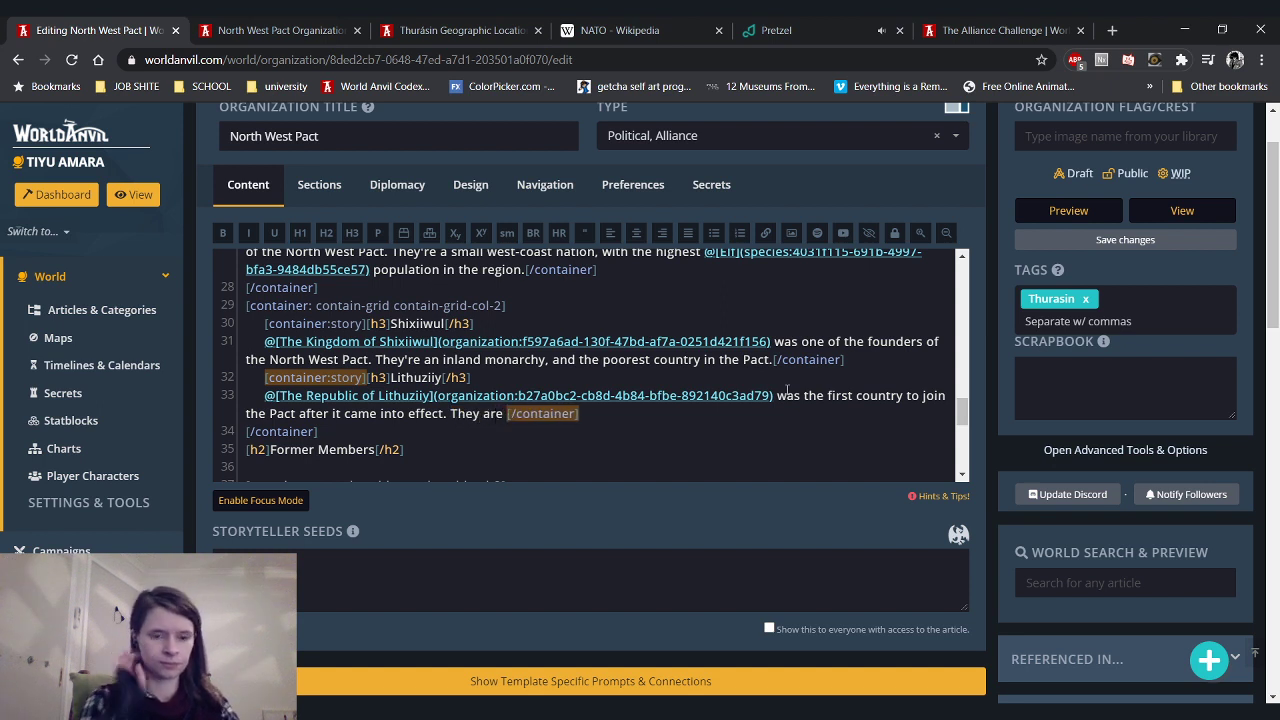
text(a west-coast r)
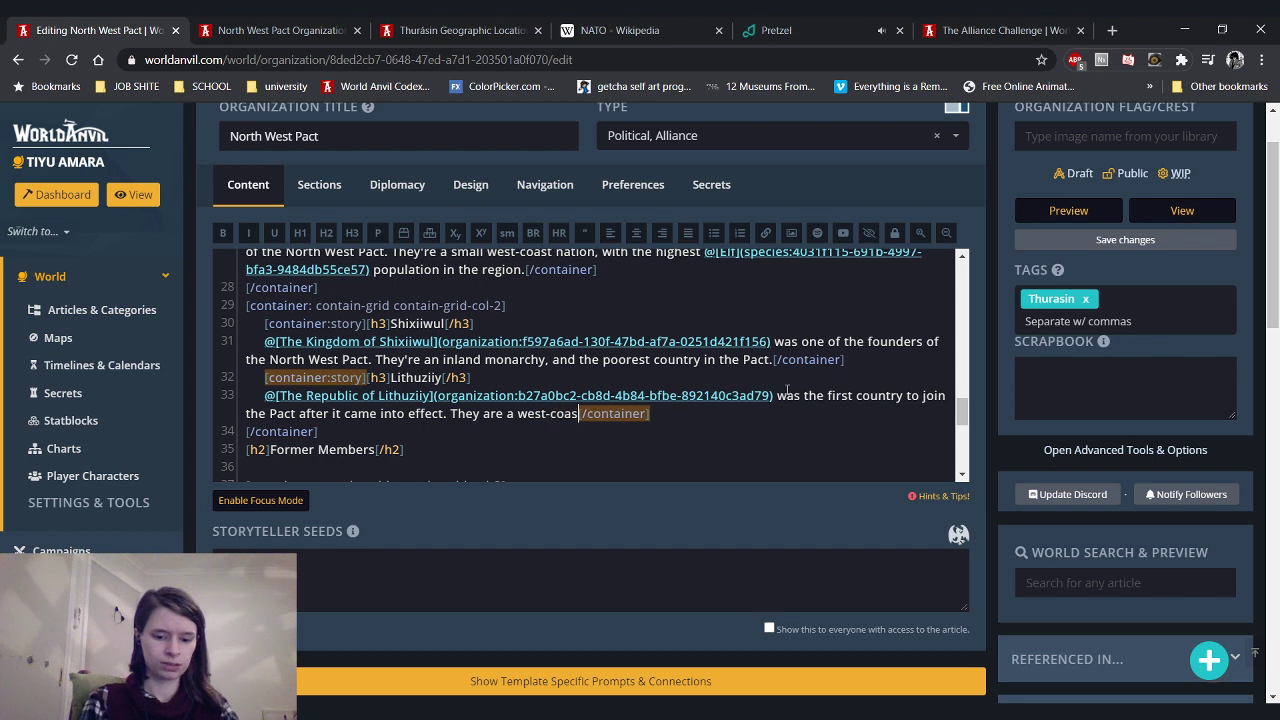
text(epublic)
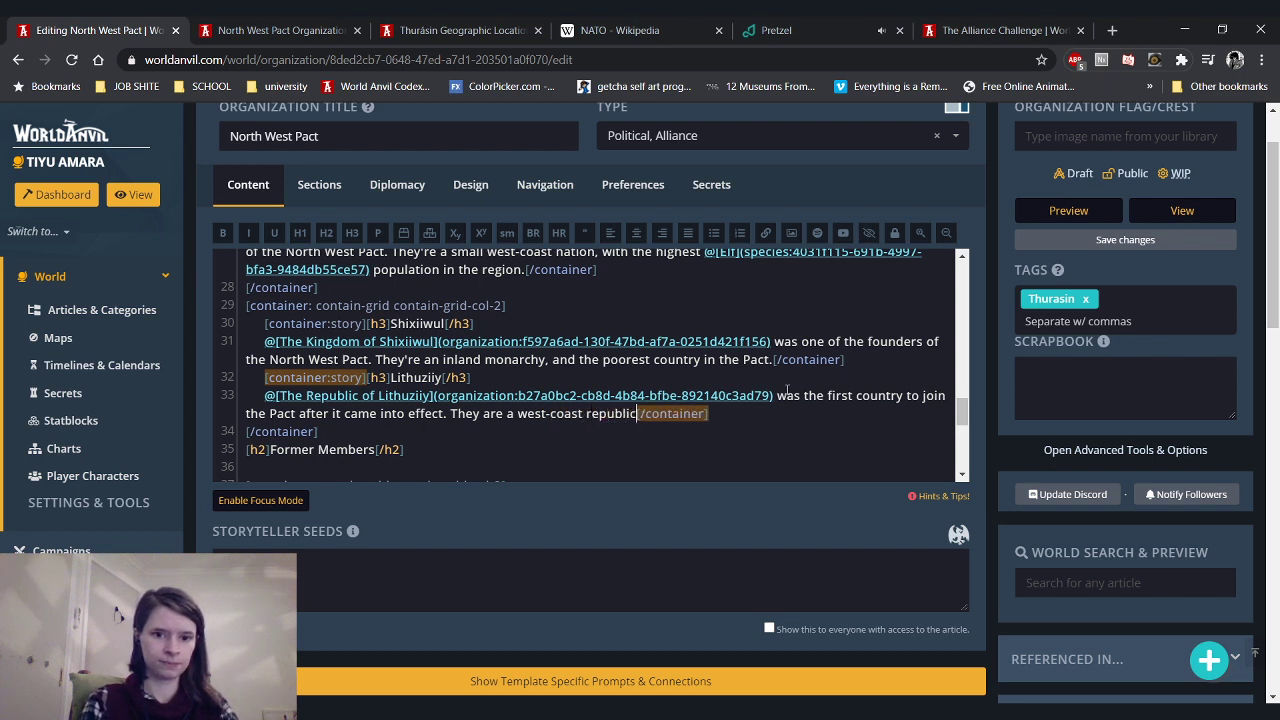
text(,)
text( with many )
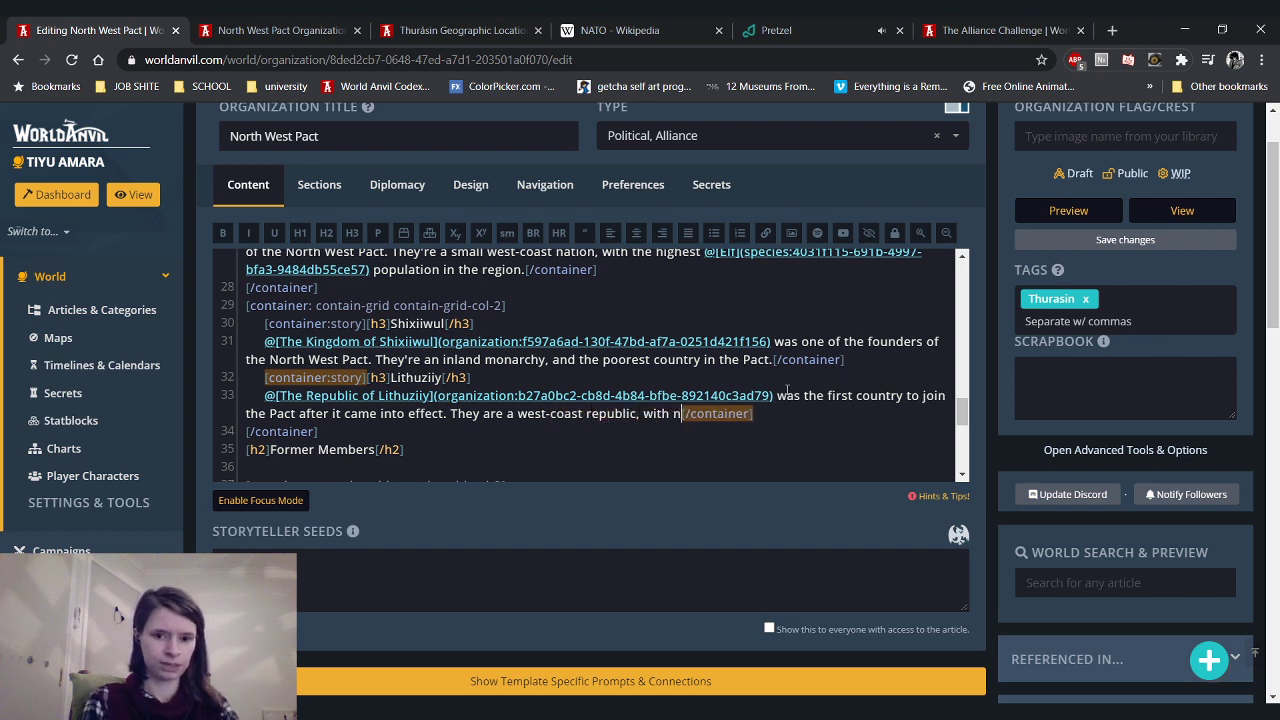
text(merchant isla)
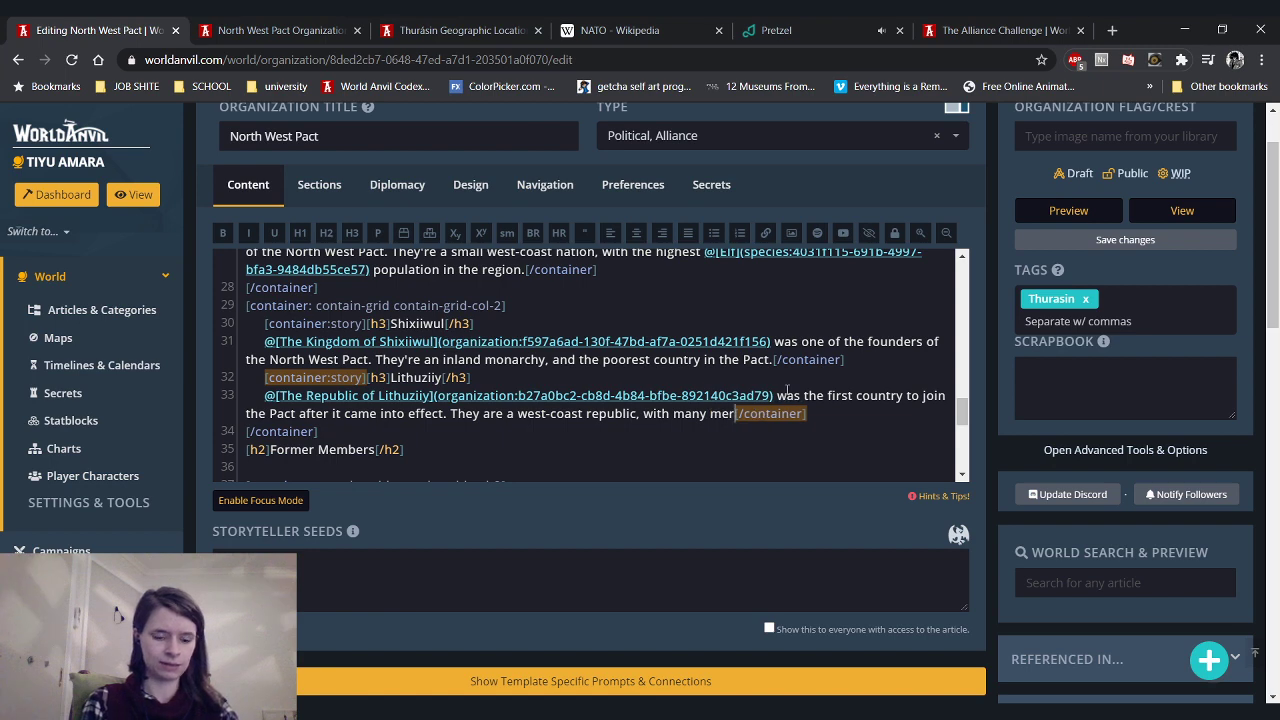
text(nds.)
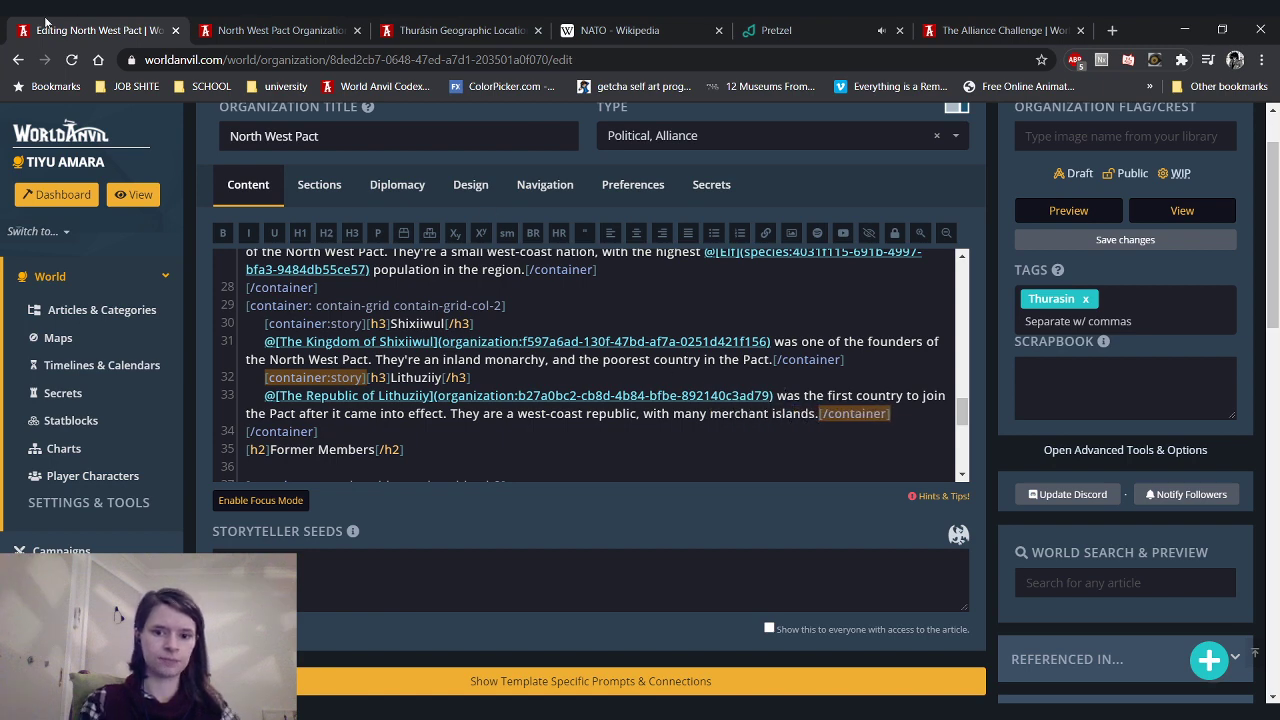
Reload the article preview and check the Lithuziiy description and the Former Members entries
click(330, 30)
click(71, 59)
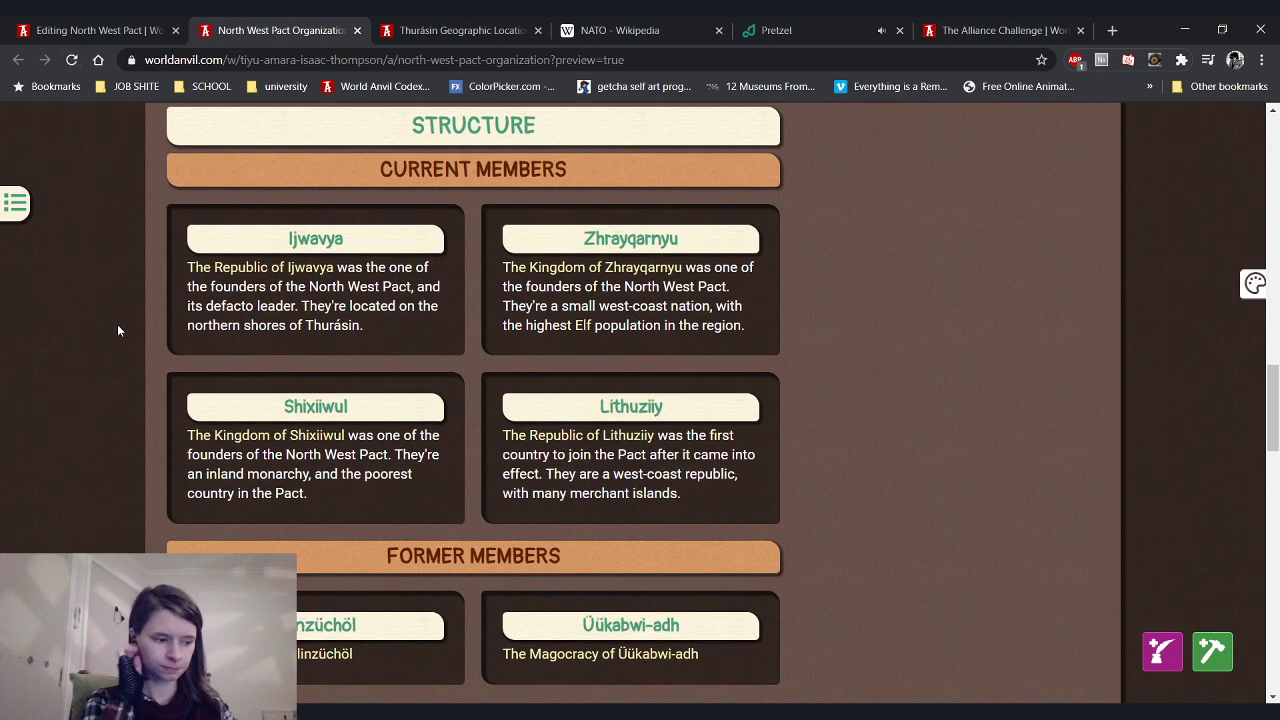
scroll(235, 419, down, 2)
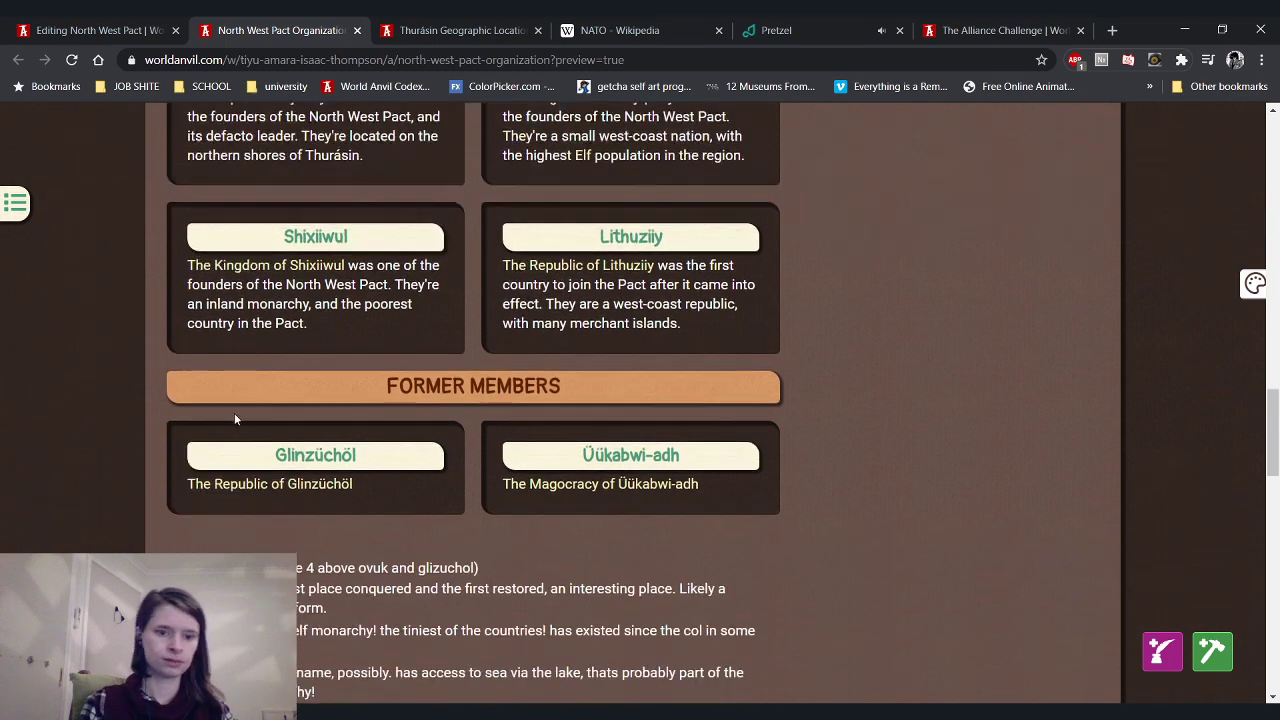
Examine the member descriptions and Former Members entries in the article preview, including the pop-up summary of the Glinzüchöl article link
scroll(235, 419, down, 1)
scroll(148, 237, down, 2)
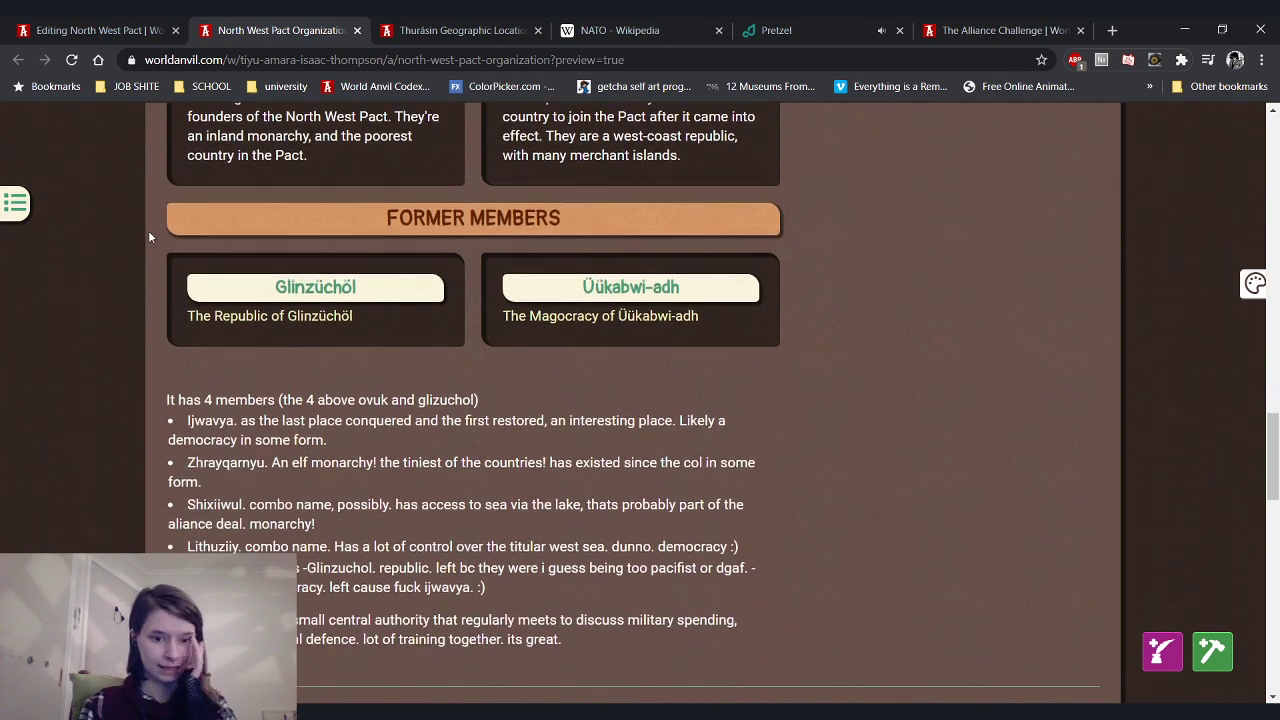
scroll(147, 237, up, 2)
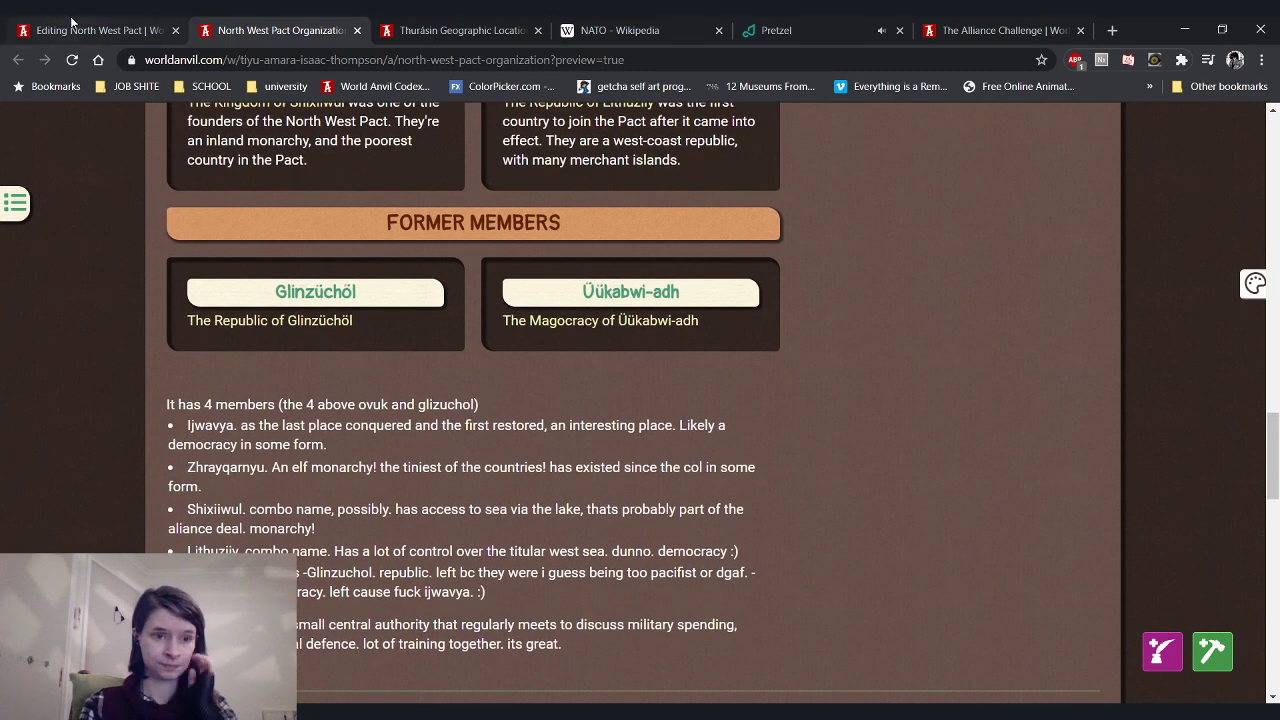
click(90, 30)
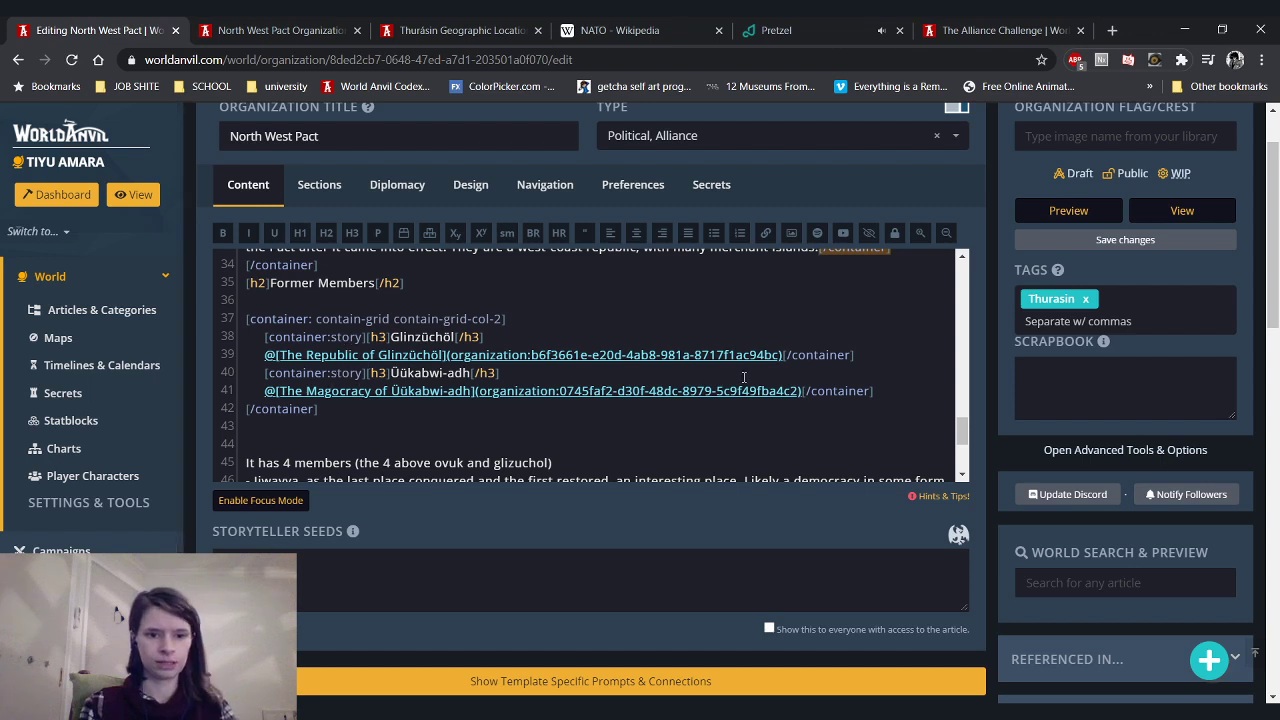
click(786, 355)
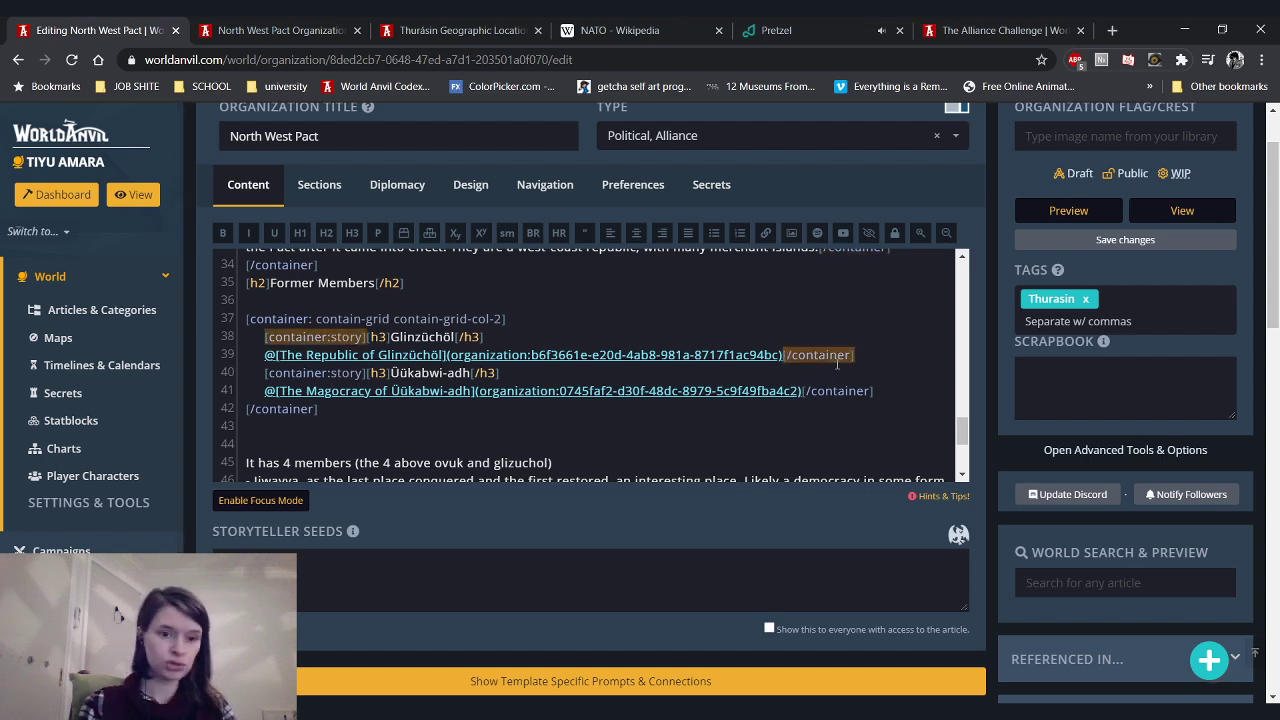
click(337, 22)
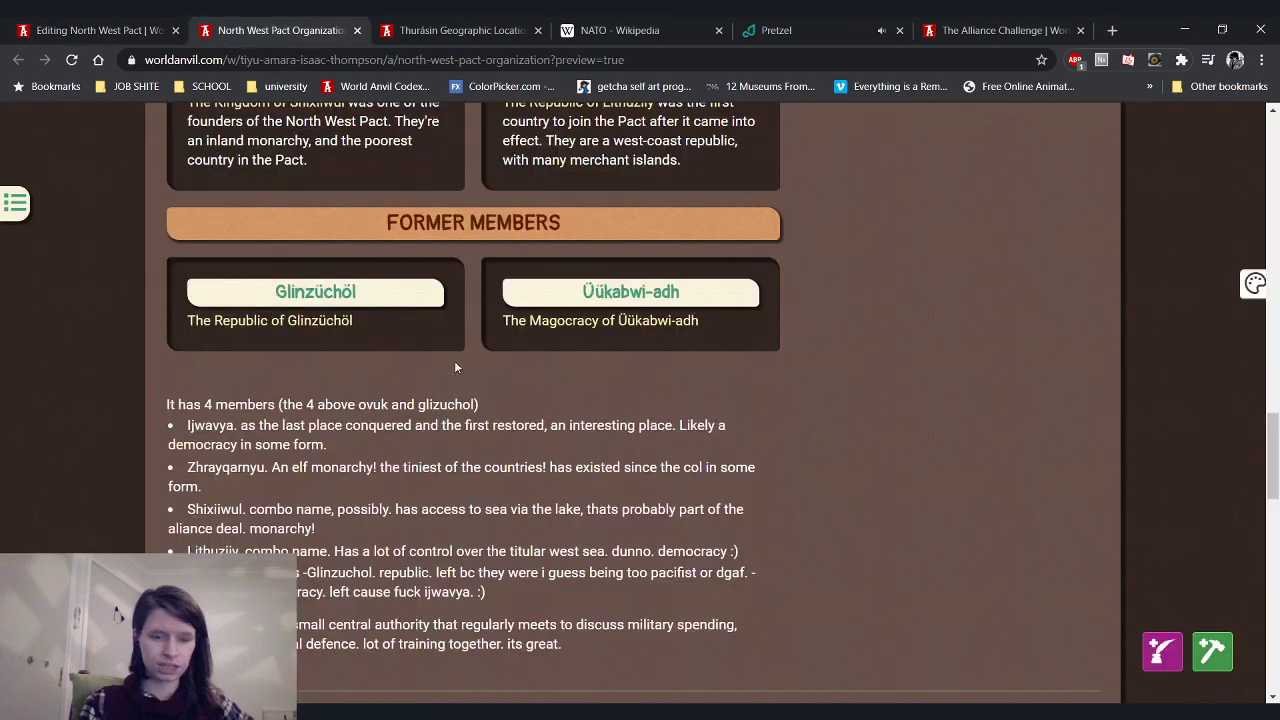
scroll(454, 360, up, 3)
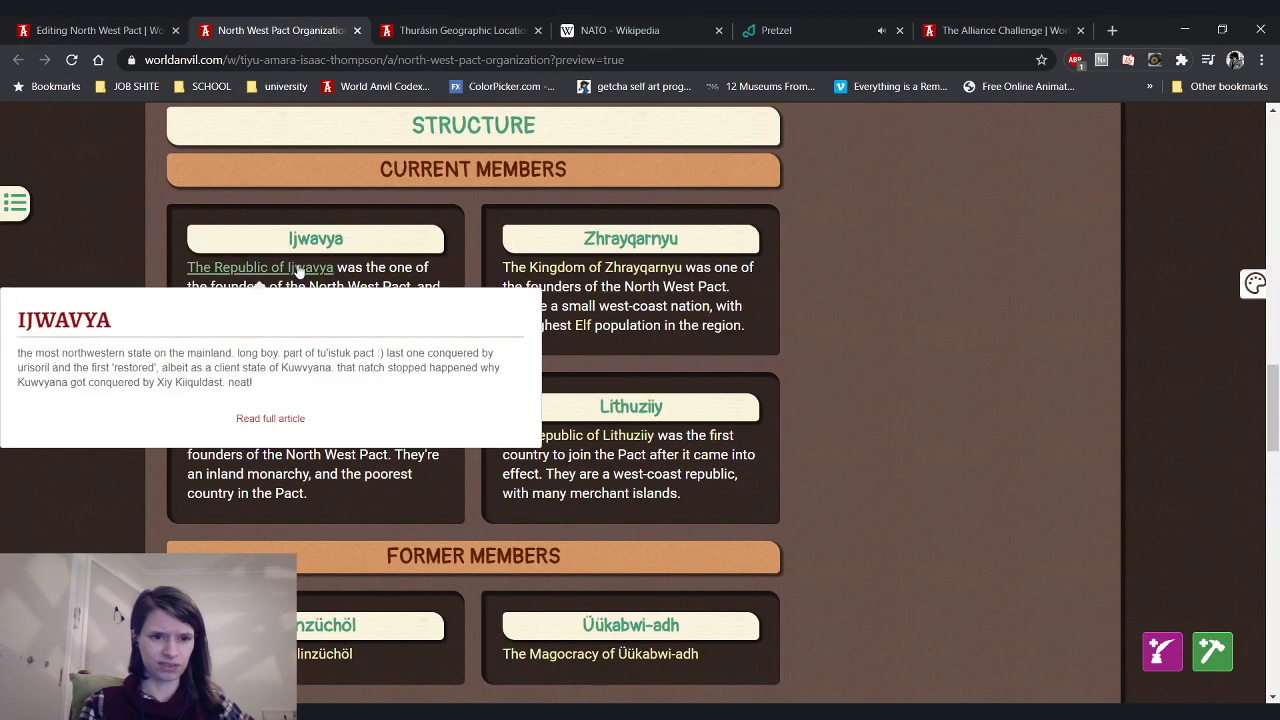
scroll(310, 450, down, 1)
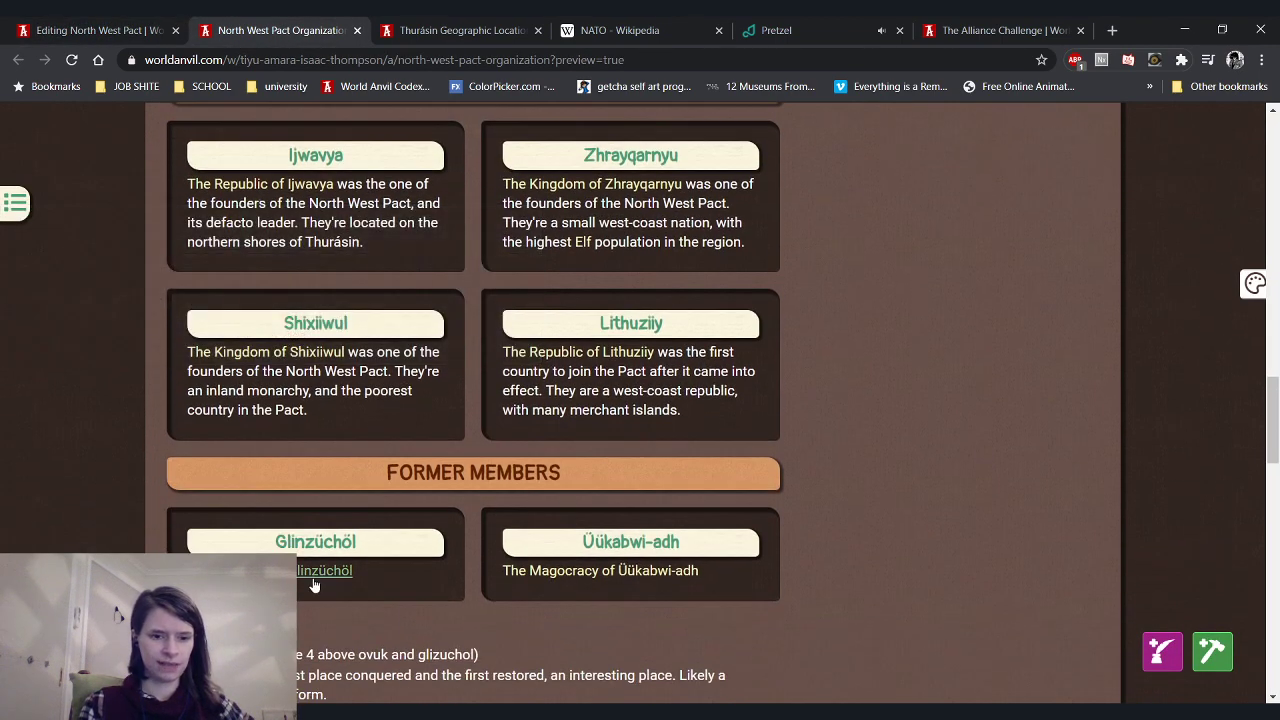
mouse_move(314, 586)
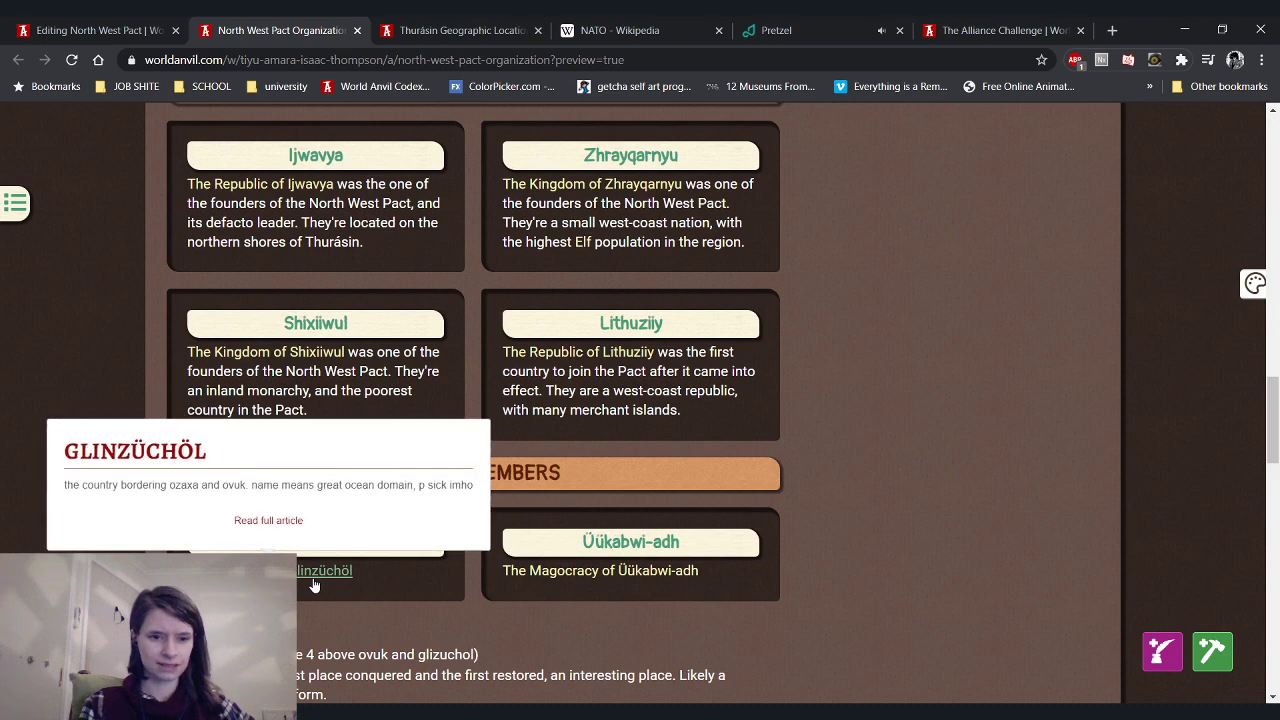
scroll(314, 586, down, 2)
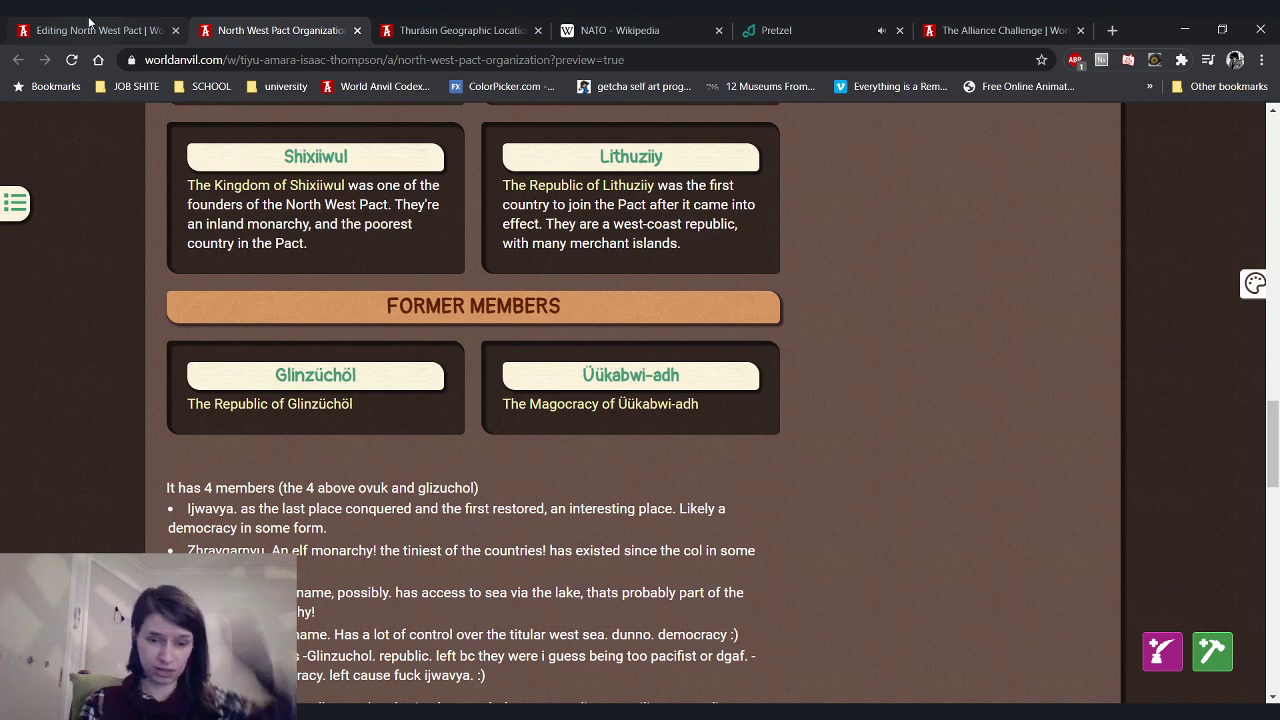
Begin the Glinzüchöl description after its article link in the editor with "is a"
click(89, 26)
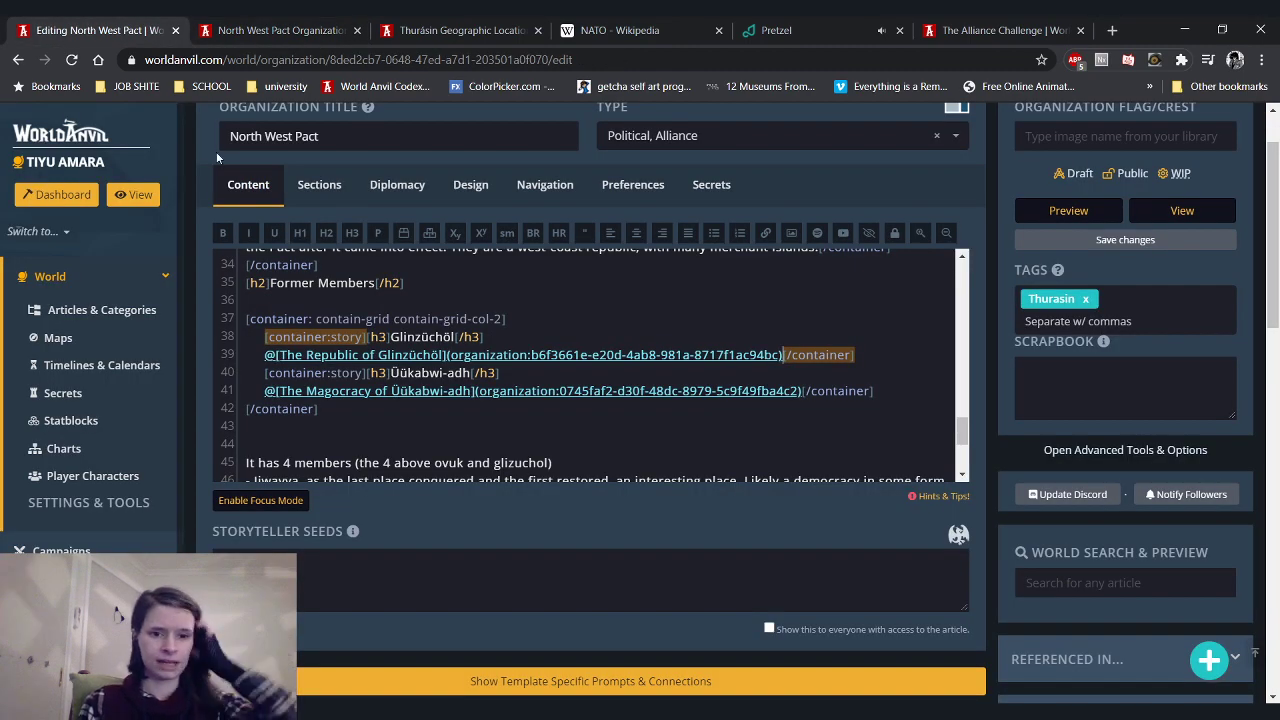
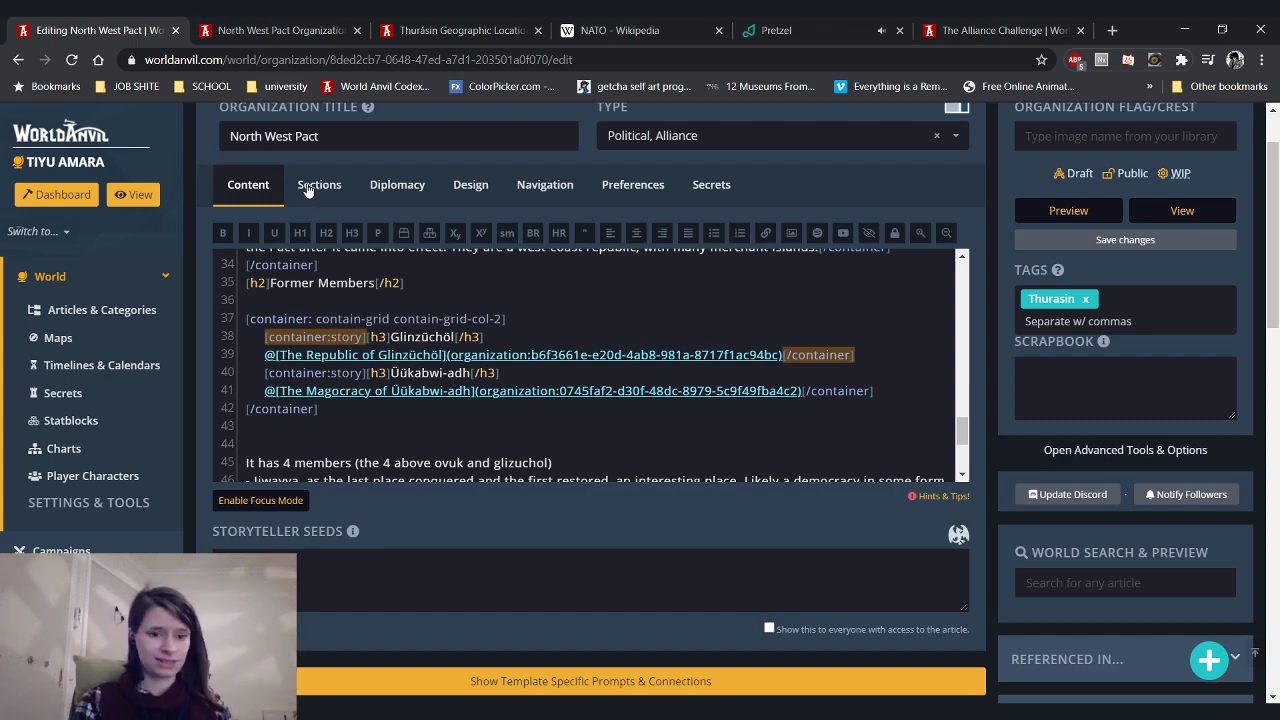
scroll(346, 322, down, 3)
scroll(346, 322, up, 3)
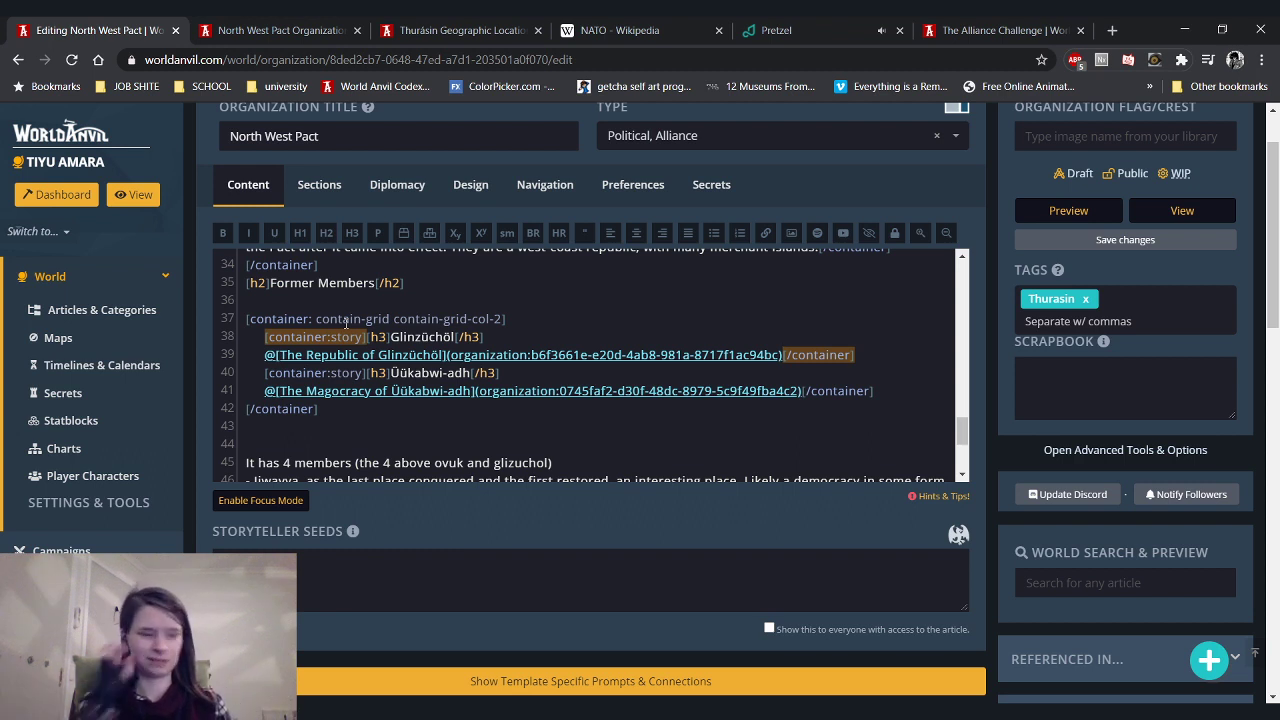
text(is a)
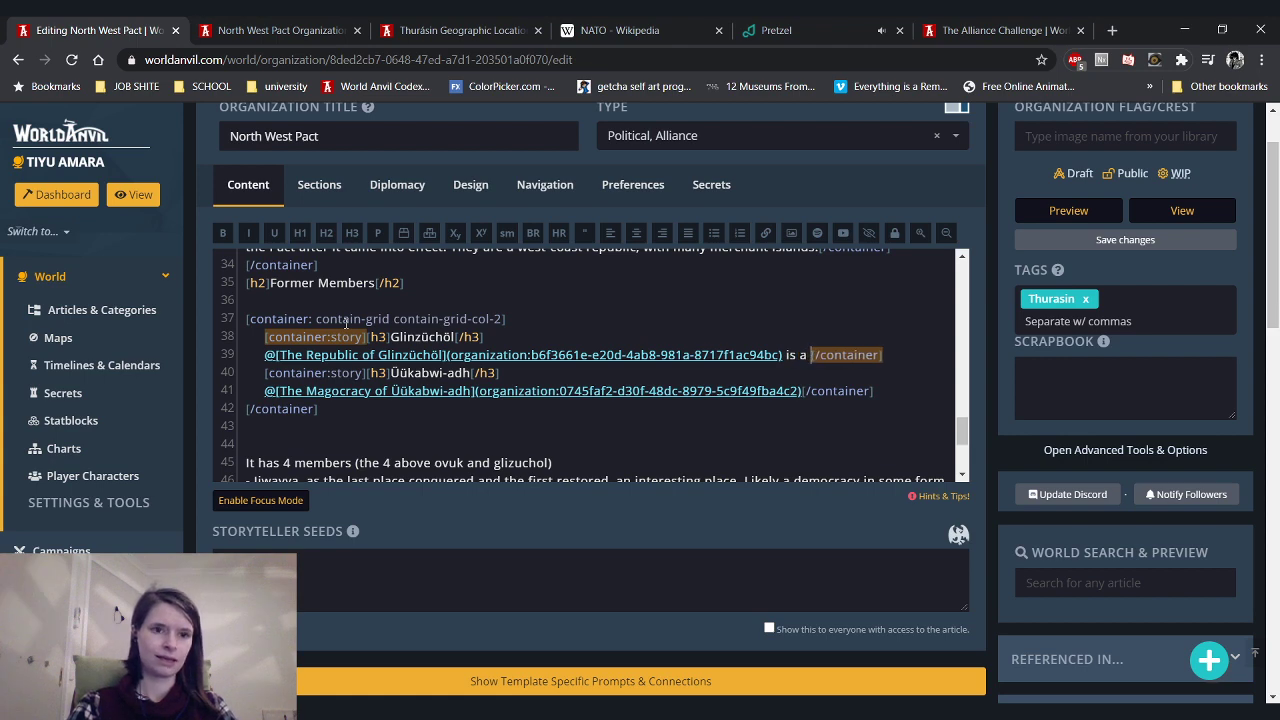
Examine Glinzüchöl and its surroundings on the Thurásin map, and check the Former Members summary in the North West Pact preview's sidebar
click(450, 30)
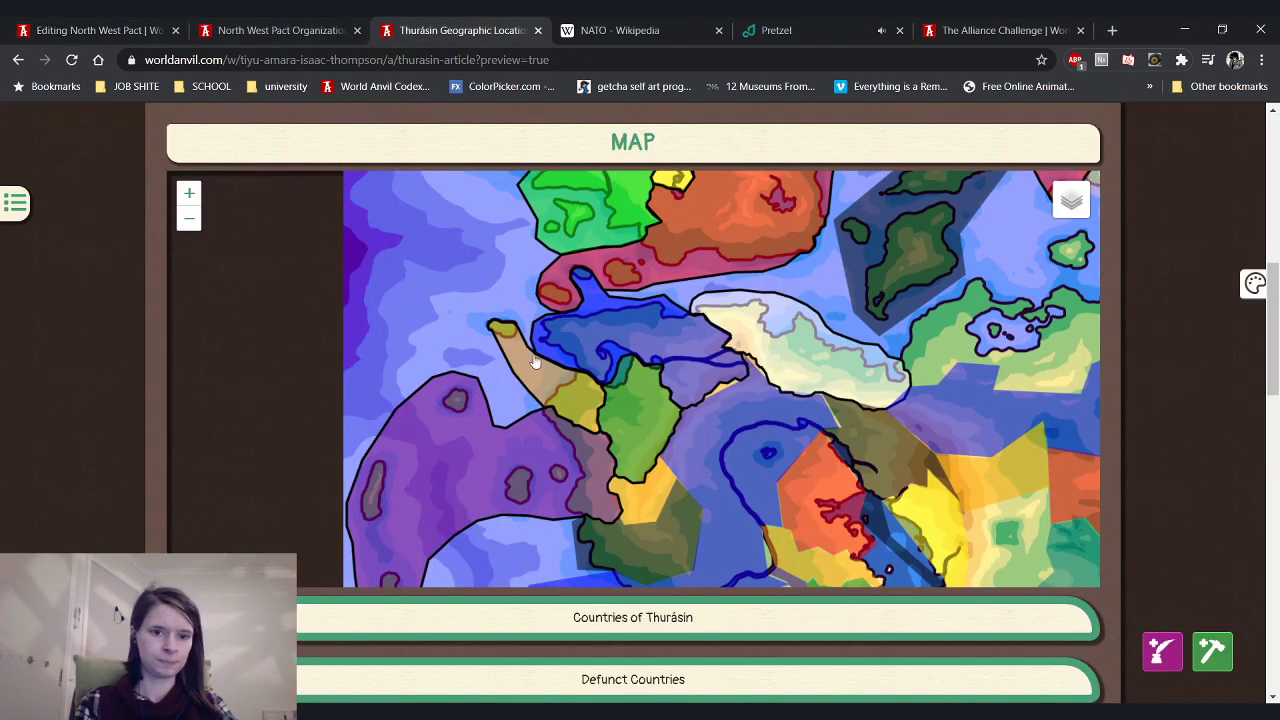
drag(600, 550, 575, 375)
click(575, 375)
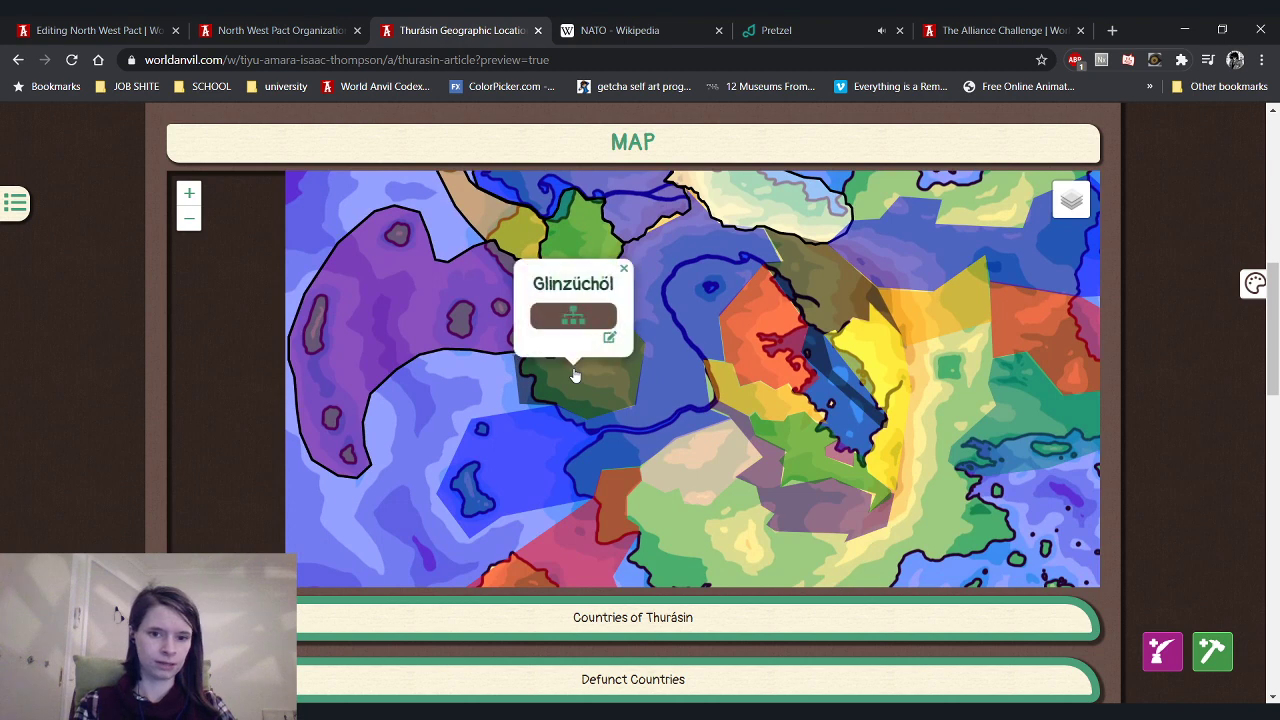
click(455, 401)
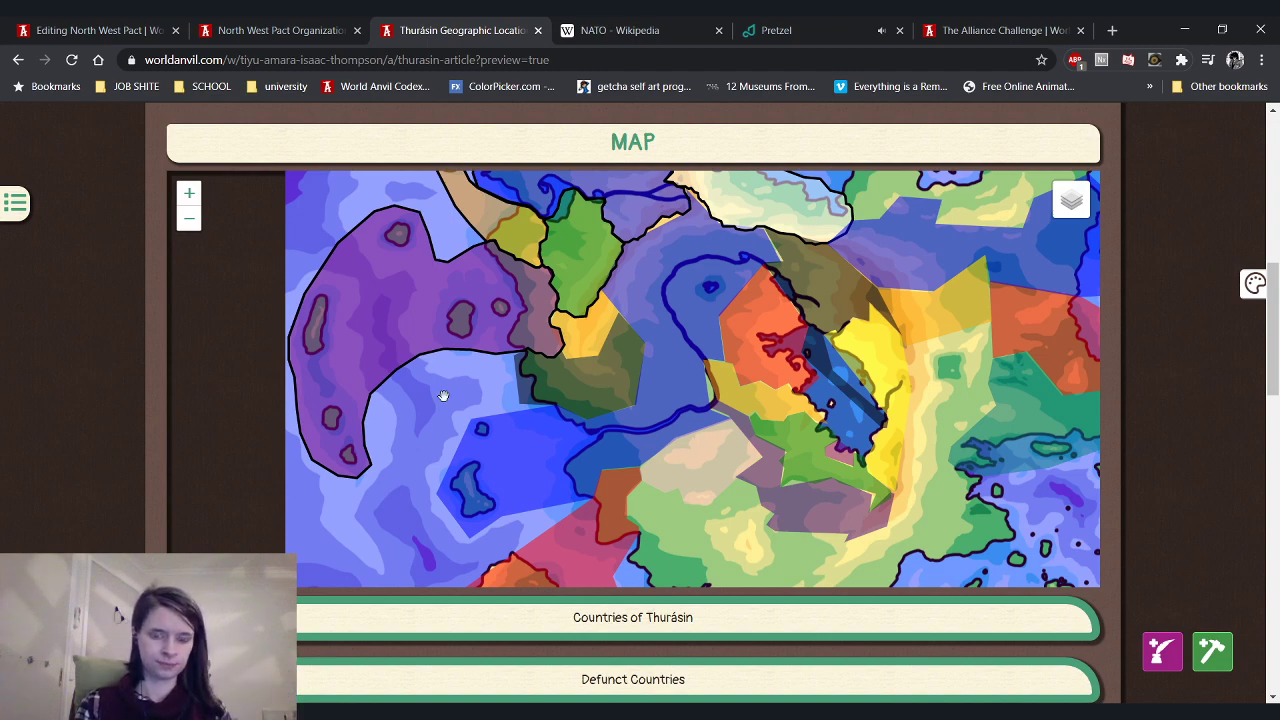
drag(443, 396, 443, 432)
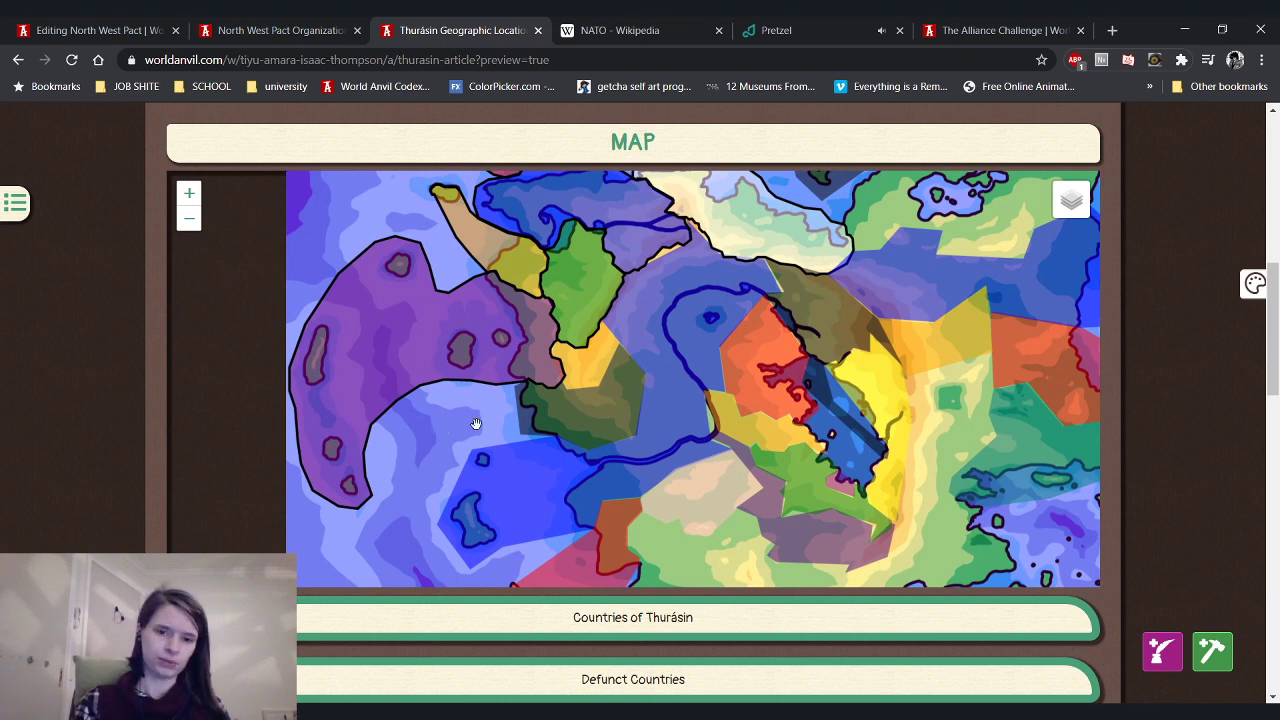
drag(495, 358, 475, 434)
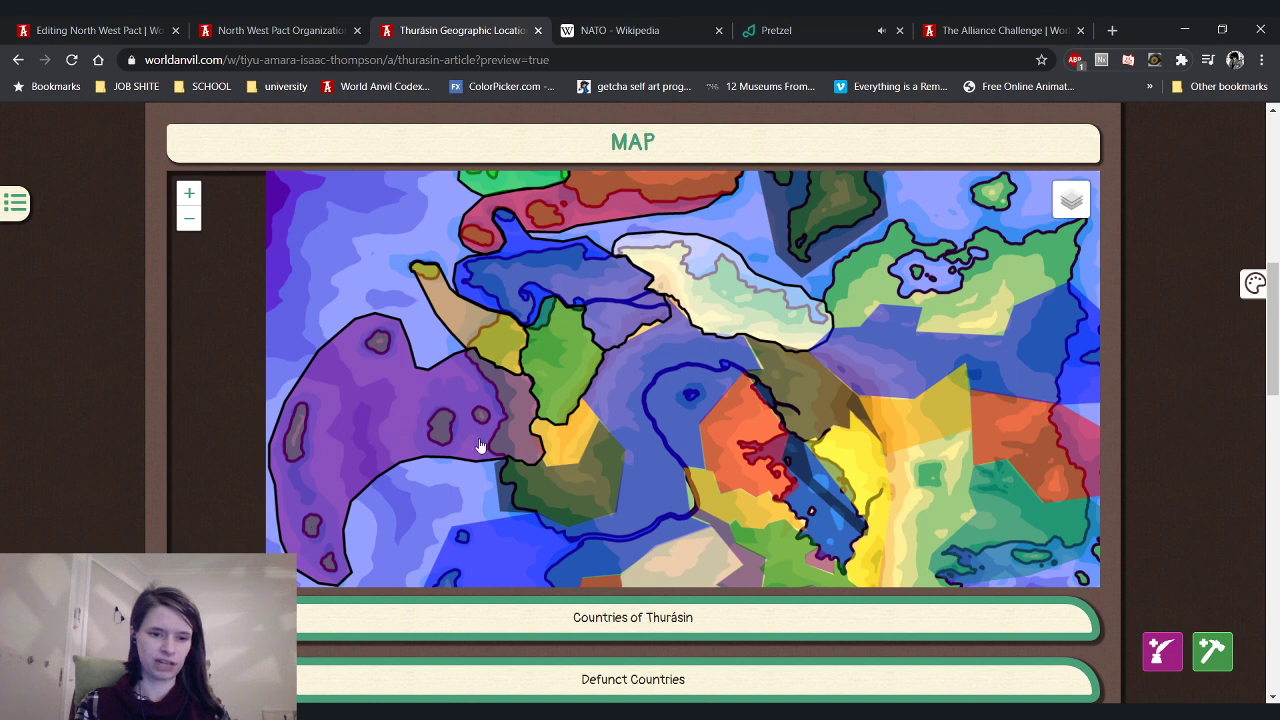
drag(481, 447, 443, 535)
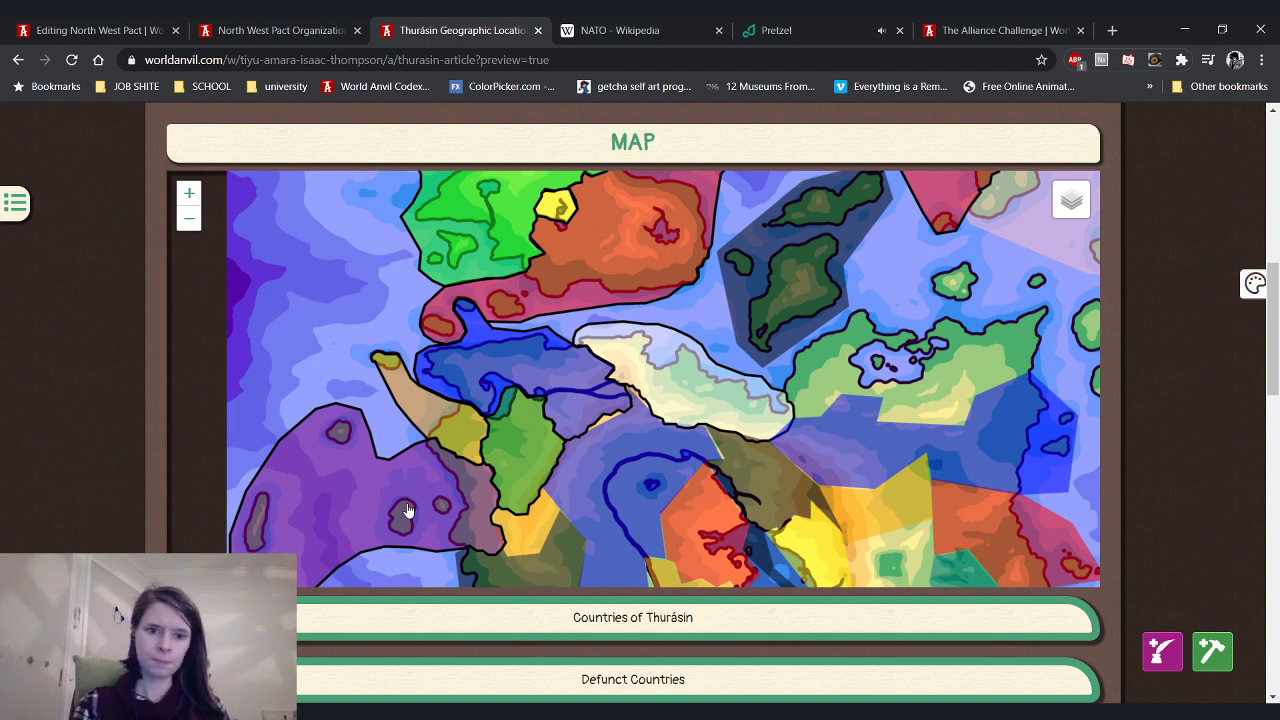
scroll(407, 511, down, 1)
scroll(470, 420, up, 2)
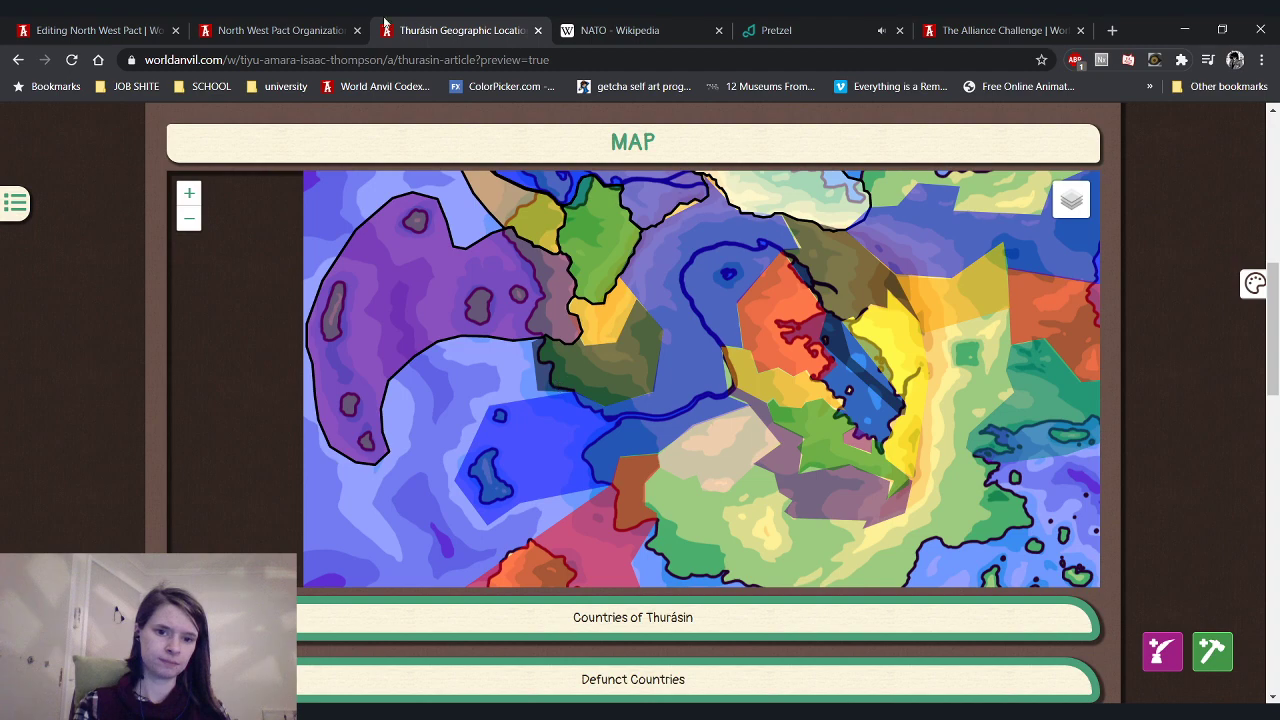
click(340, 30)
scroll(1050, 319, up, 10)
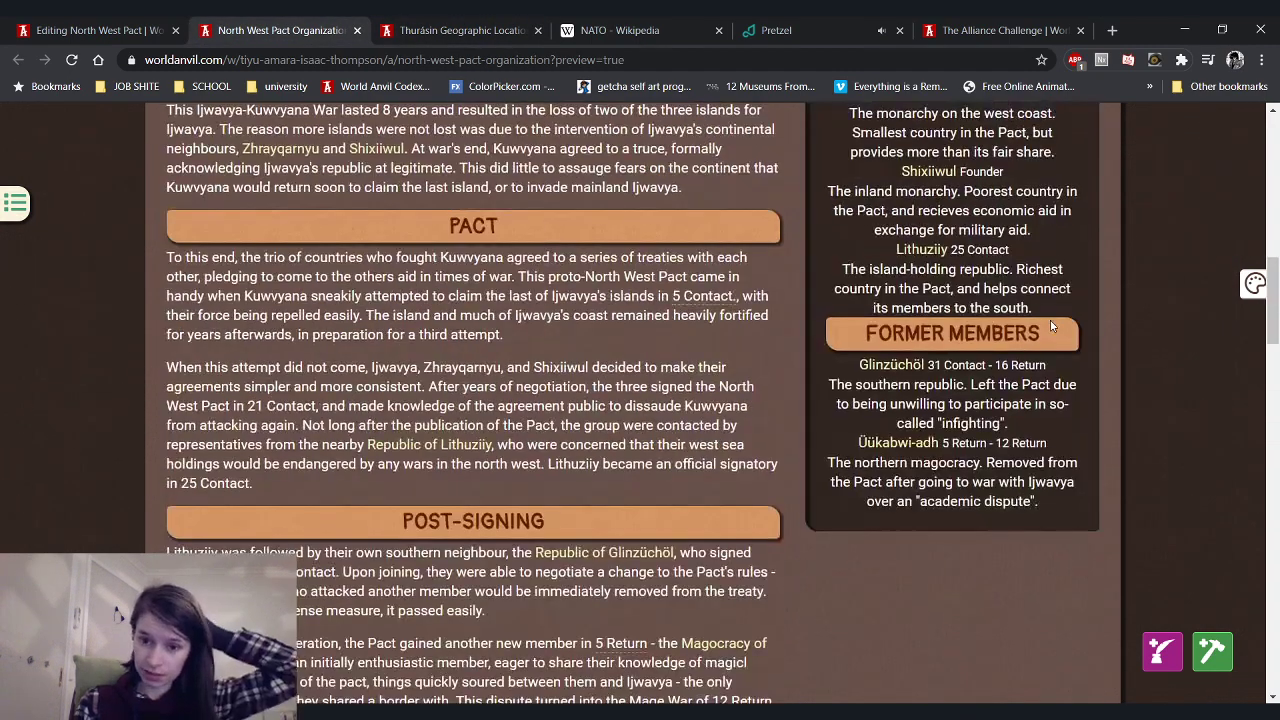
Replace "is a" after the Glinzüchöl article link in the editor with "was the second country to join the Pact"
click(100, 28)
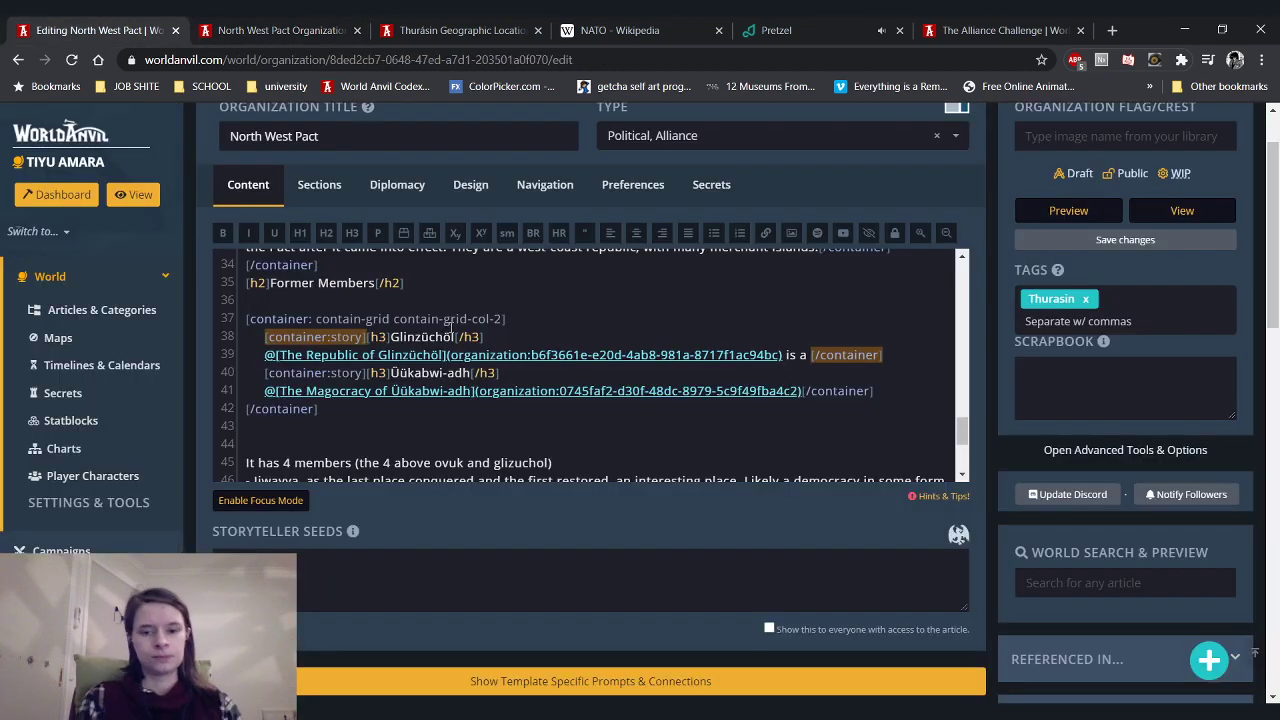
key(BackSpace)
key(BackSpace)
key(BackSpace)
key(BackSpace)
key(BackSpace)
scroll(592, 338, up, 2)
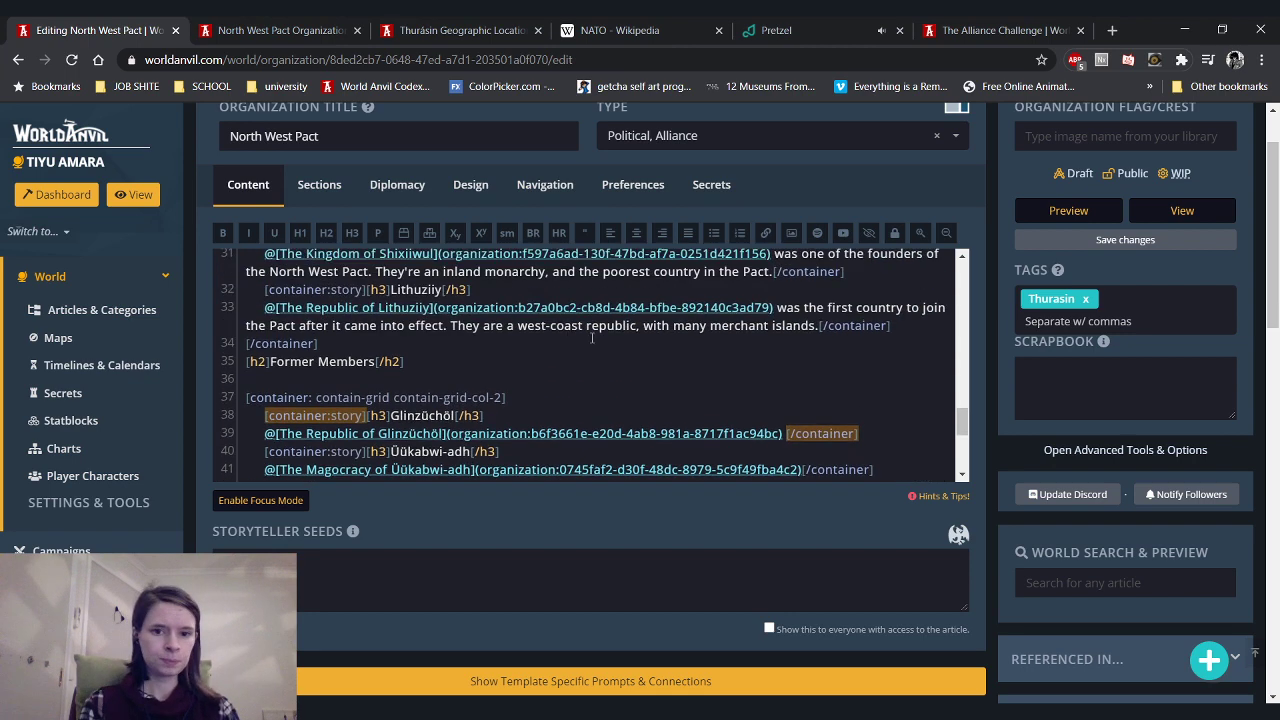
text(was the seco)
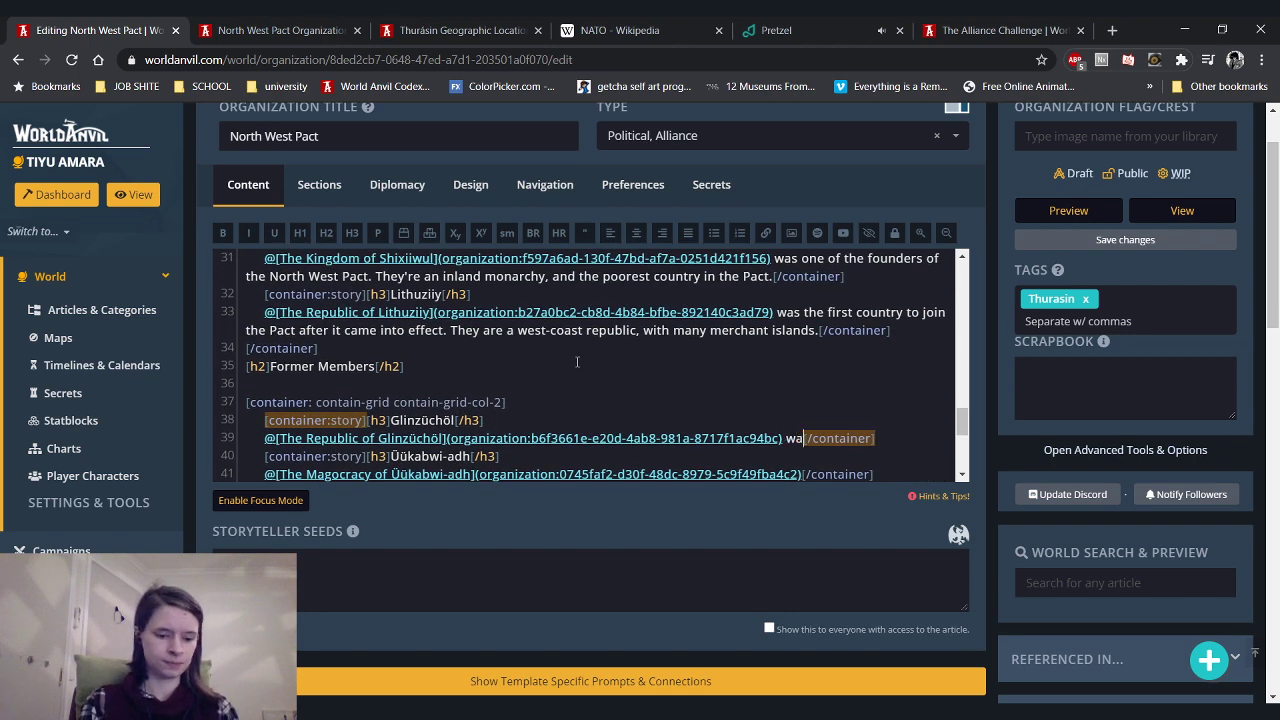
text(nd country to j)
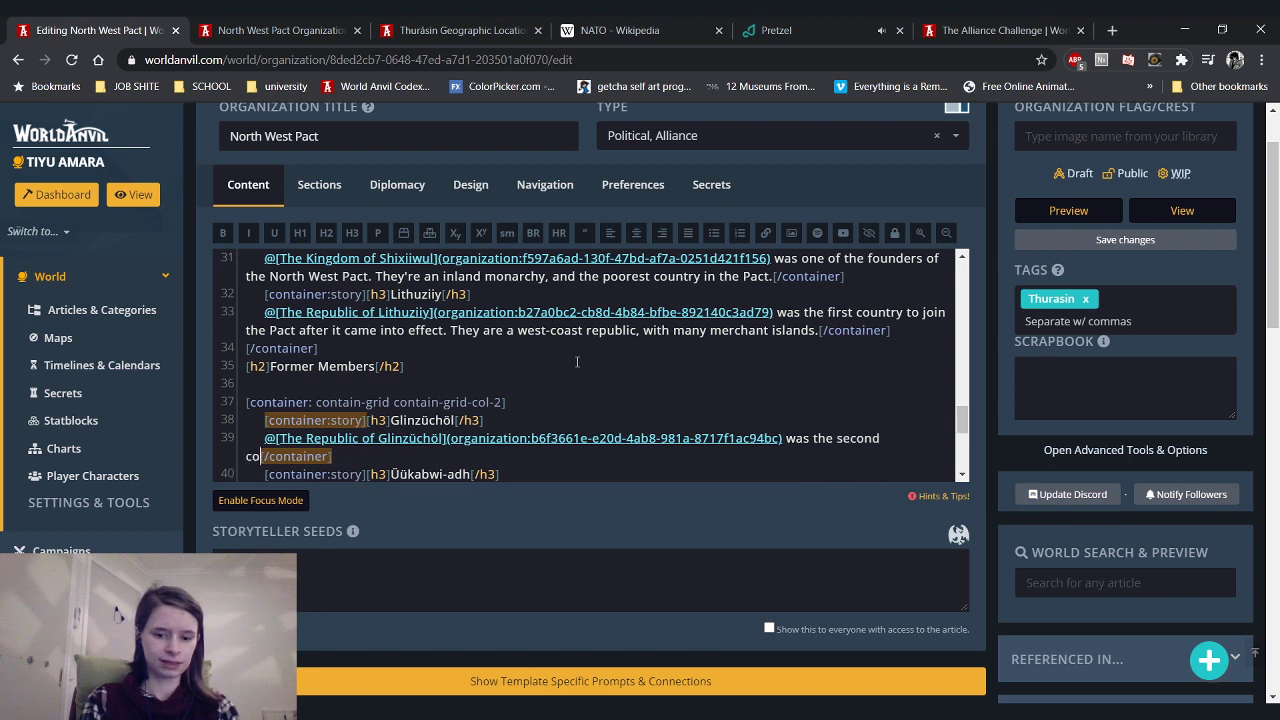
text(oin the Pact)
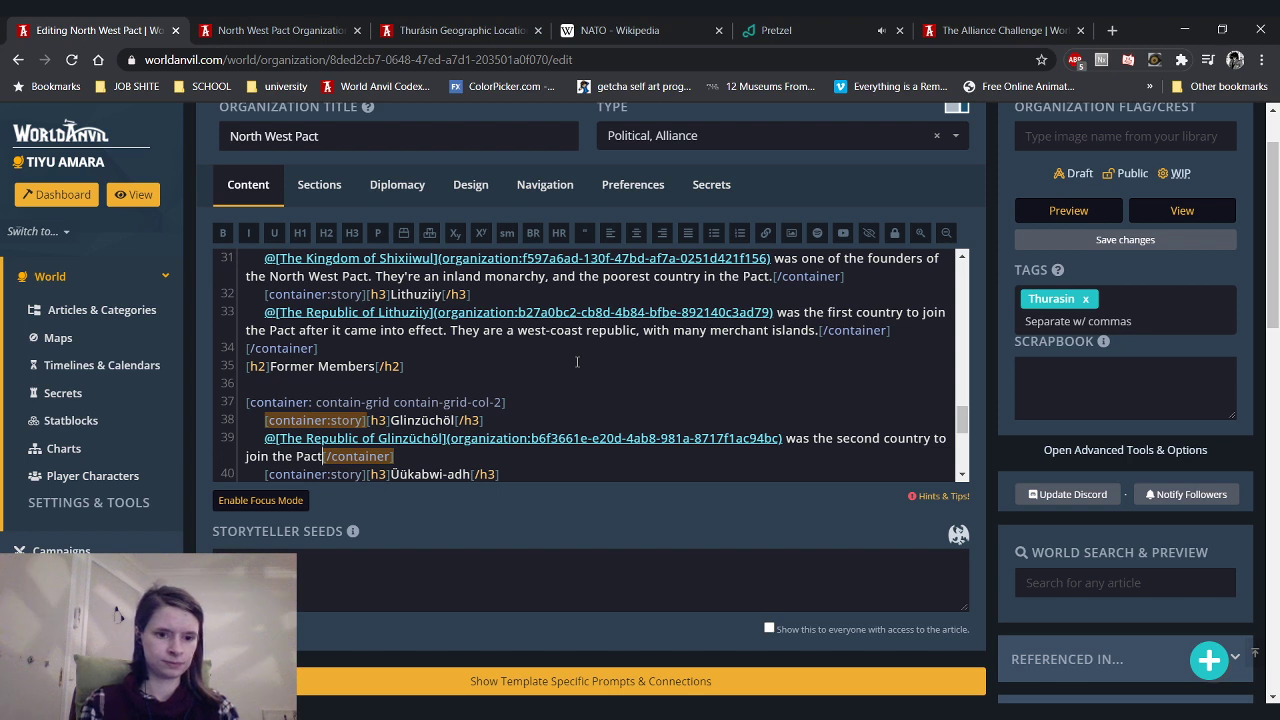
Replace "country" in the Glinzüchöl description with "non-founder" and end the sentence with a period
drag(931, 438, 886, 436)
text(non-founder)
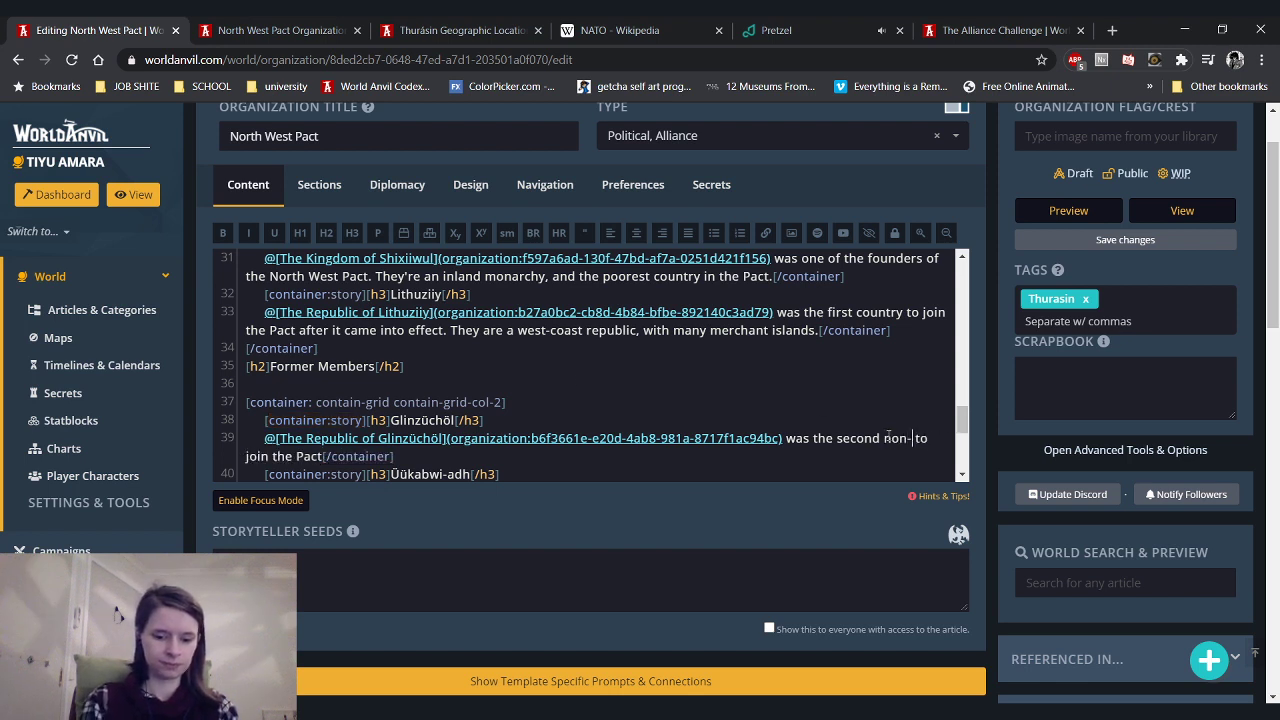
click(391, 456)
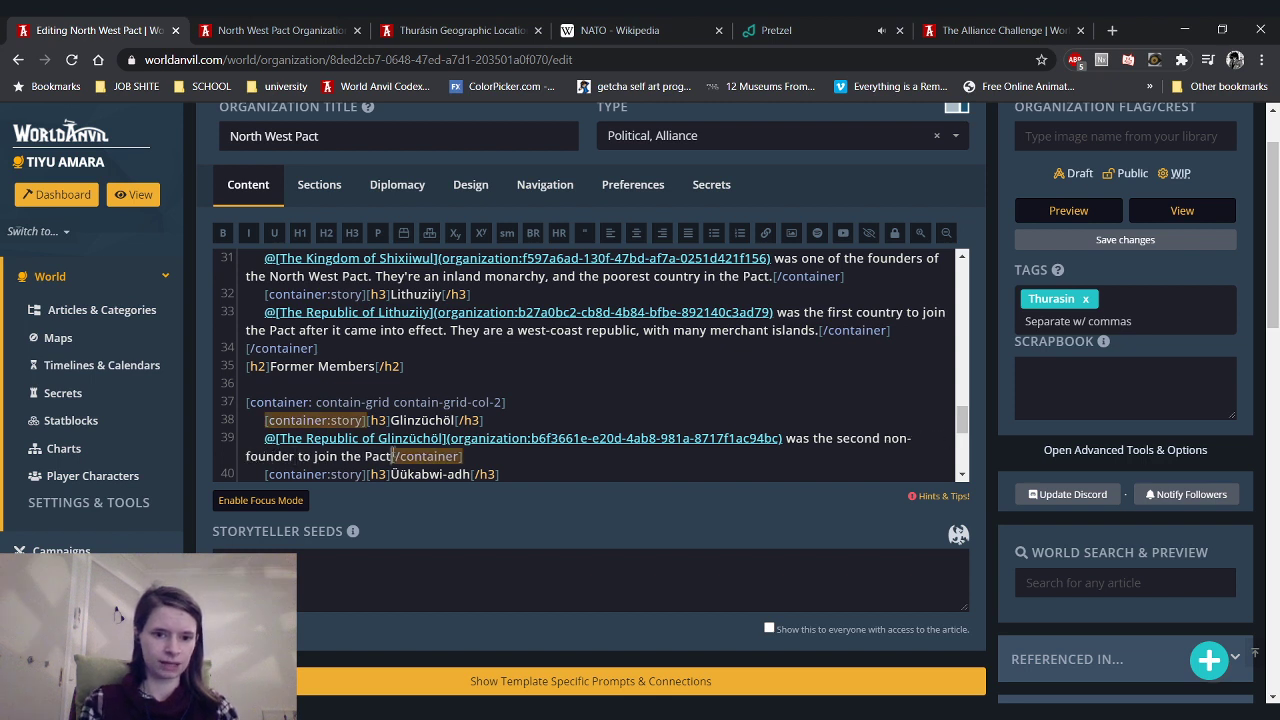
text(. )
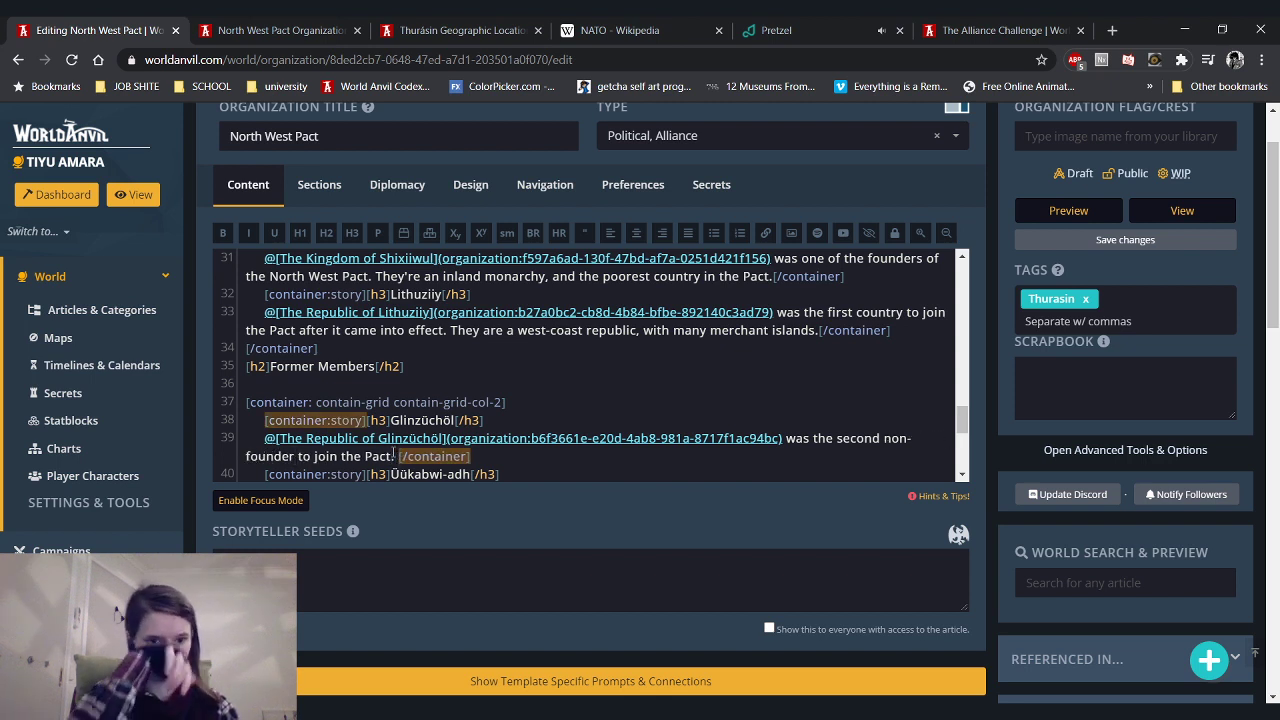
Continue the Glinzüchöl description with "They are a south-coast republic, and left due to being pacficistic."
text(They are a )
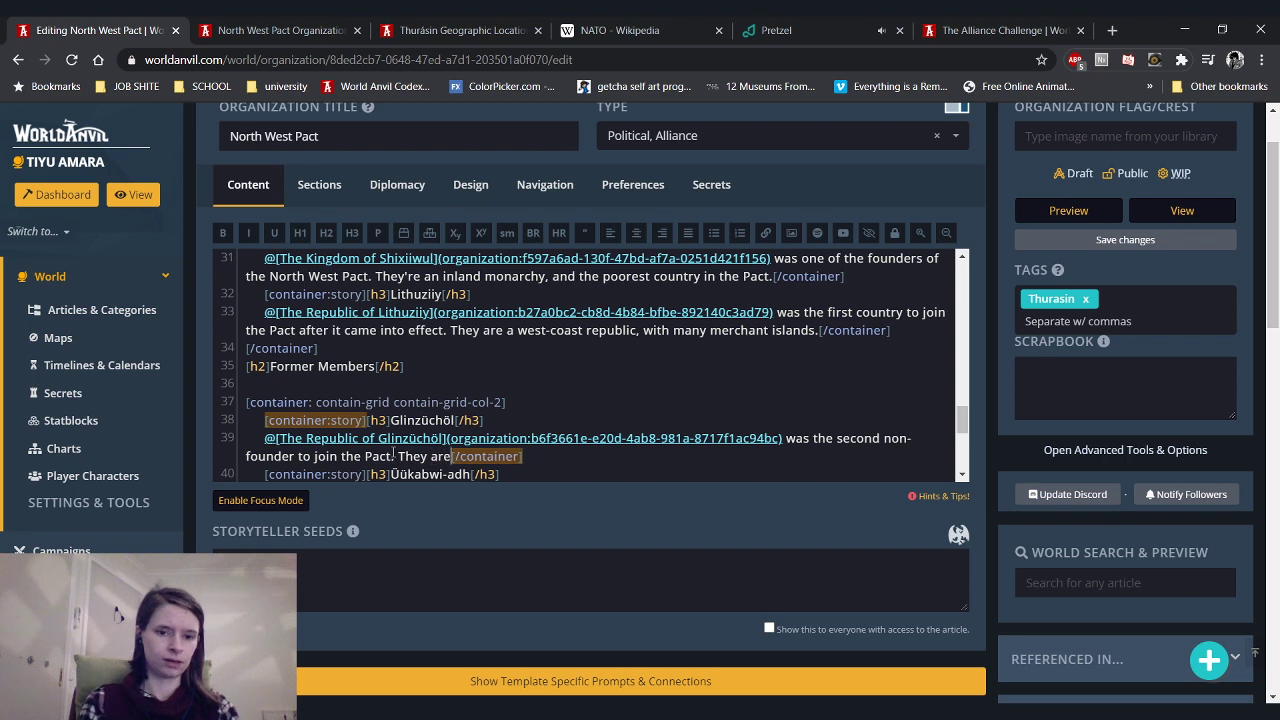
text(south)
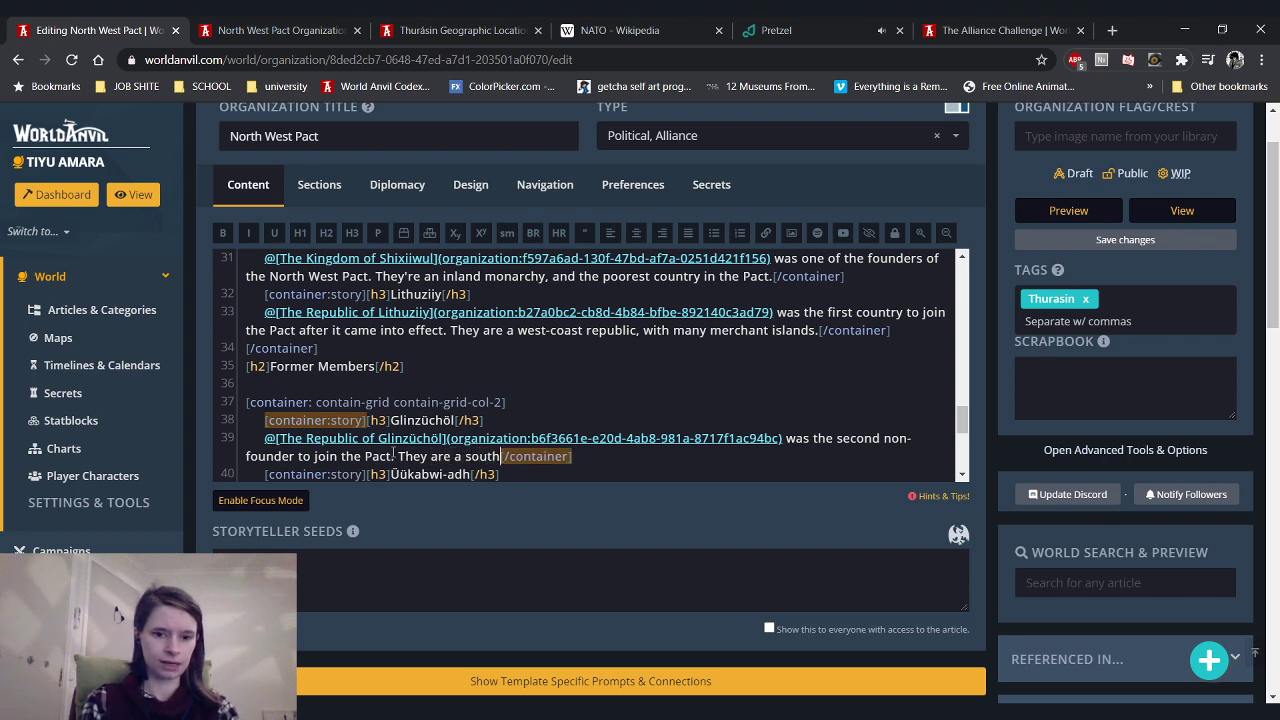
text(-coast republic)
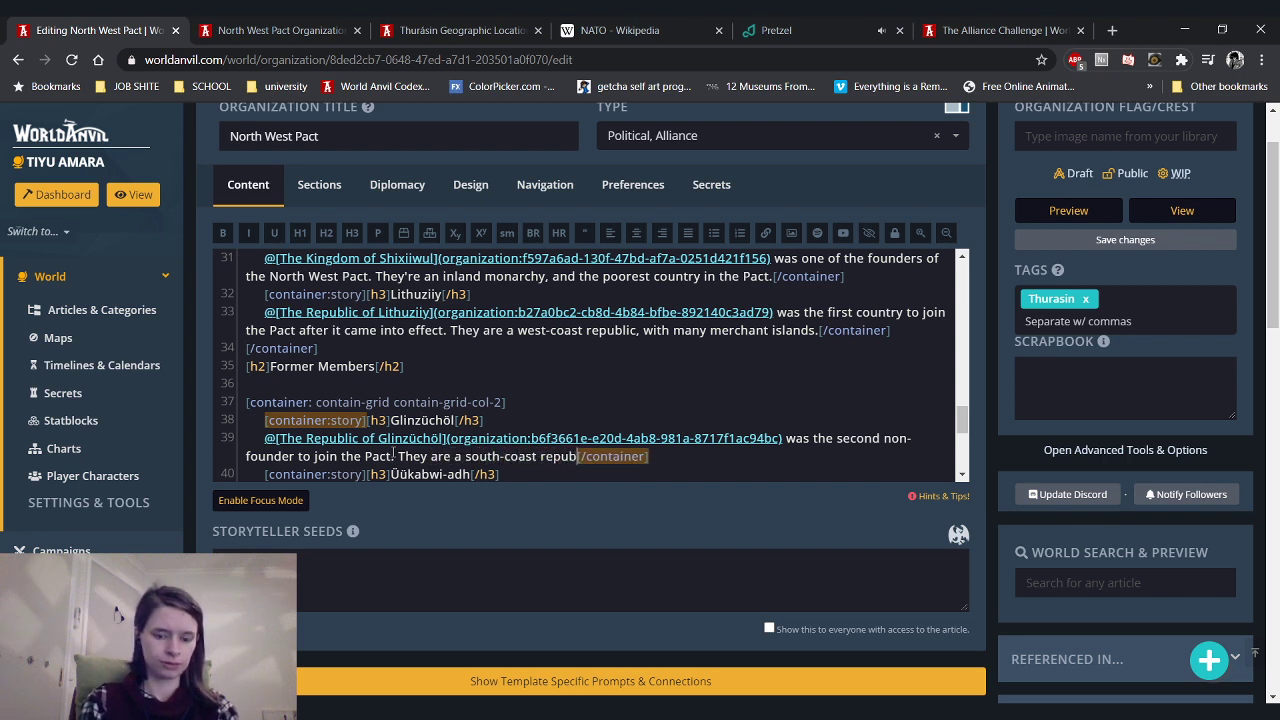
text(, and left )
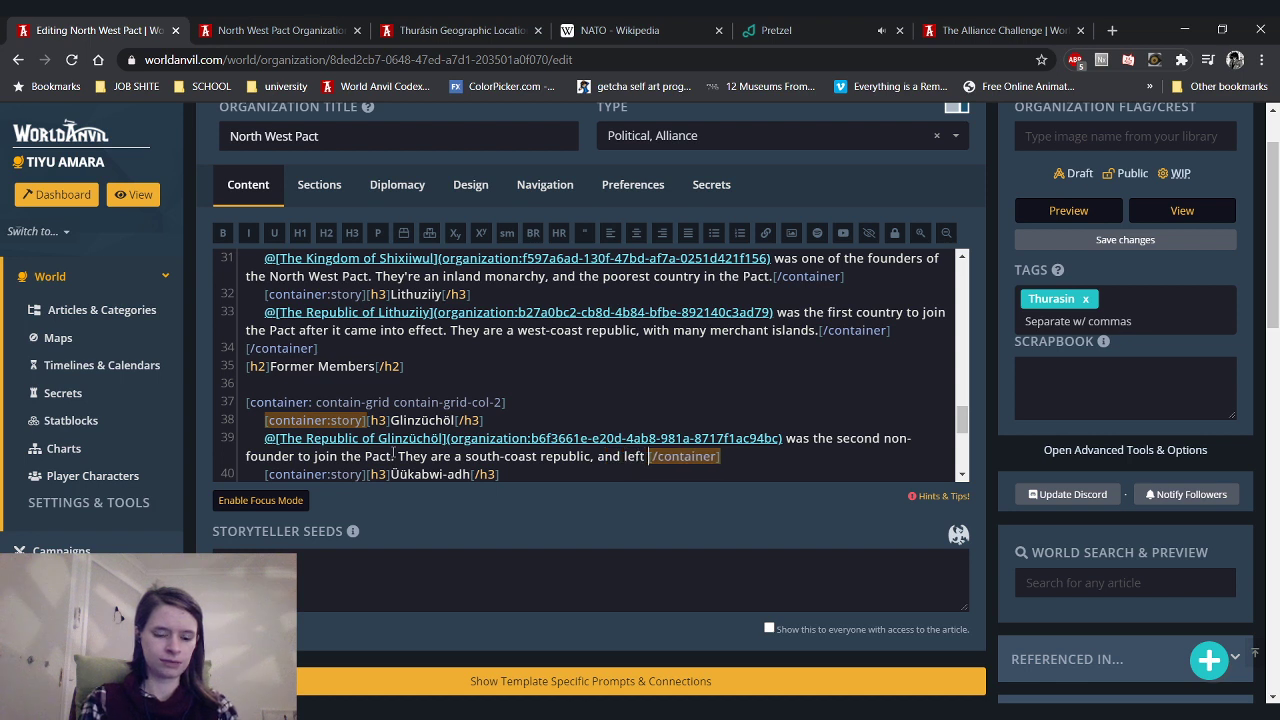
text(due to )
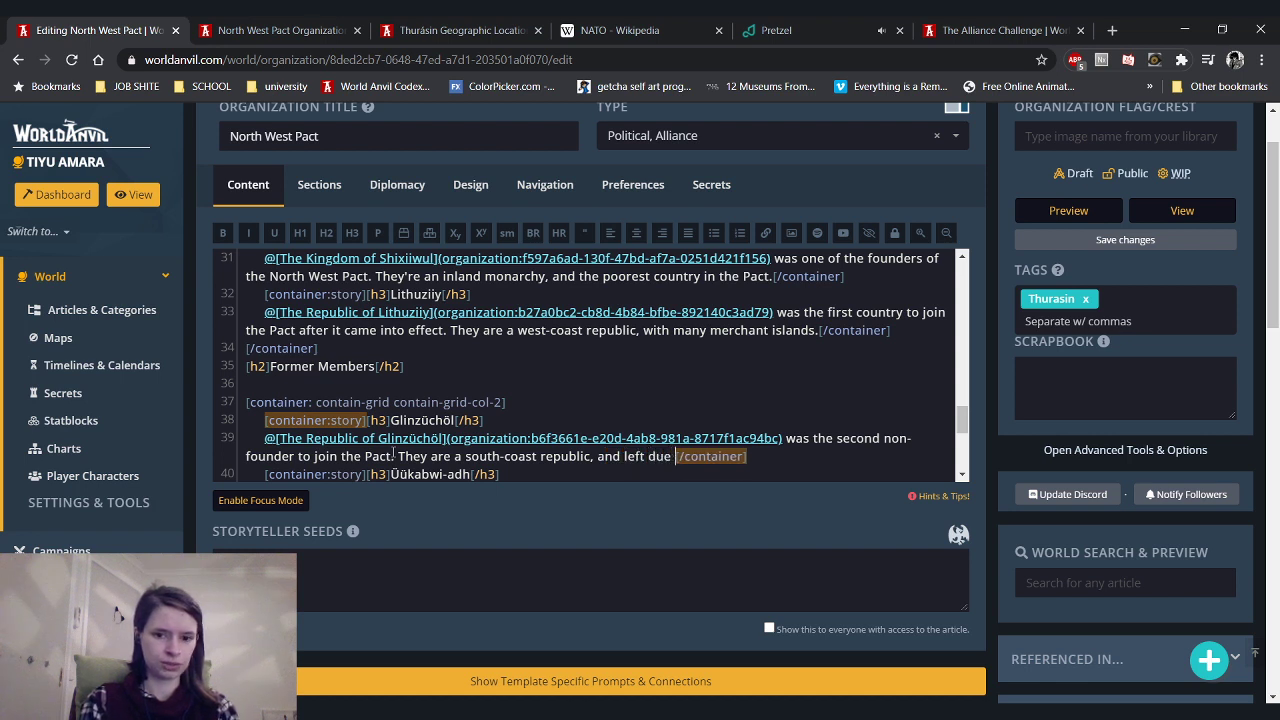
text(being pacficist)
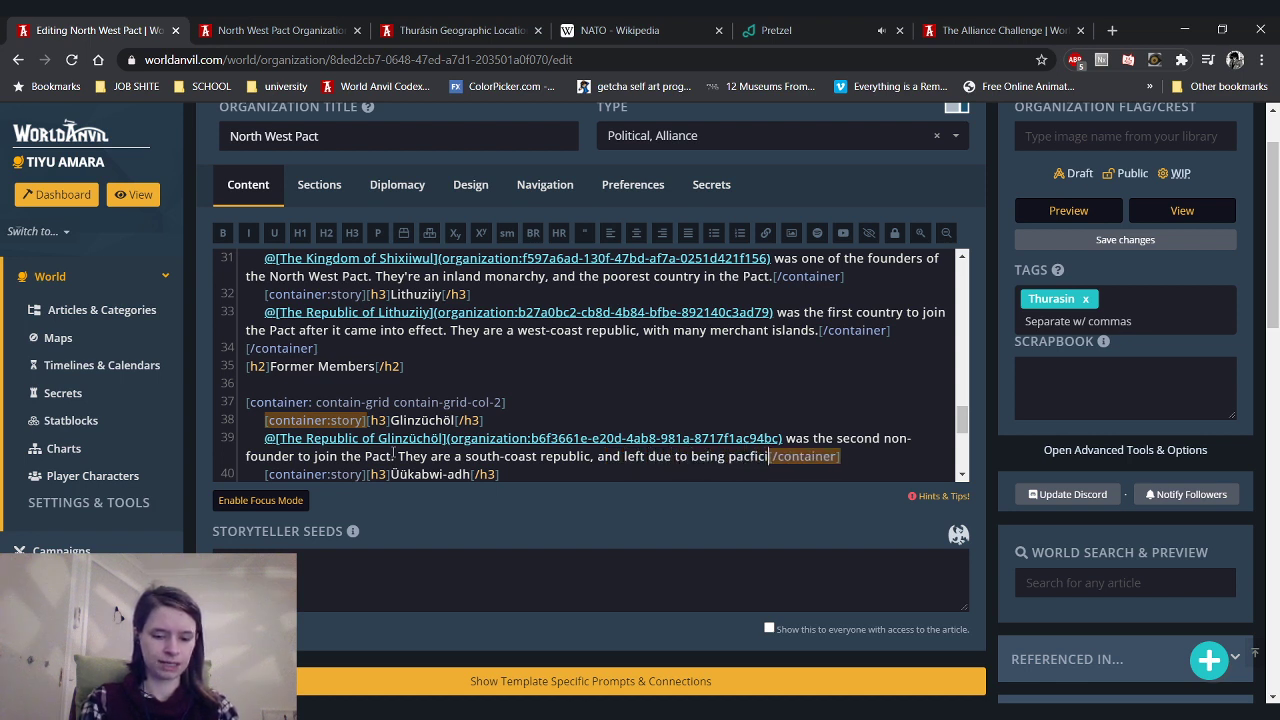
text(ic.)
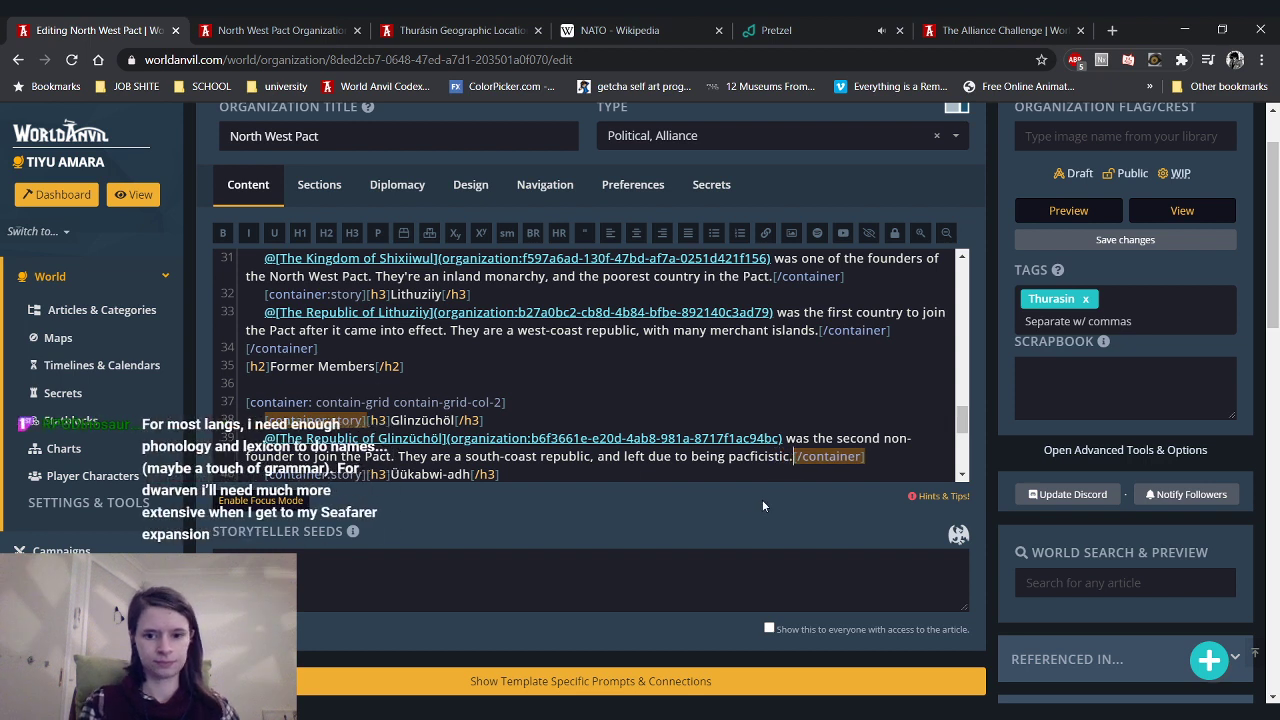
Correct the spelling of the last word in the Glinzüchöl description to "pacifistic"
click(748, 459)
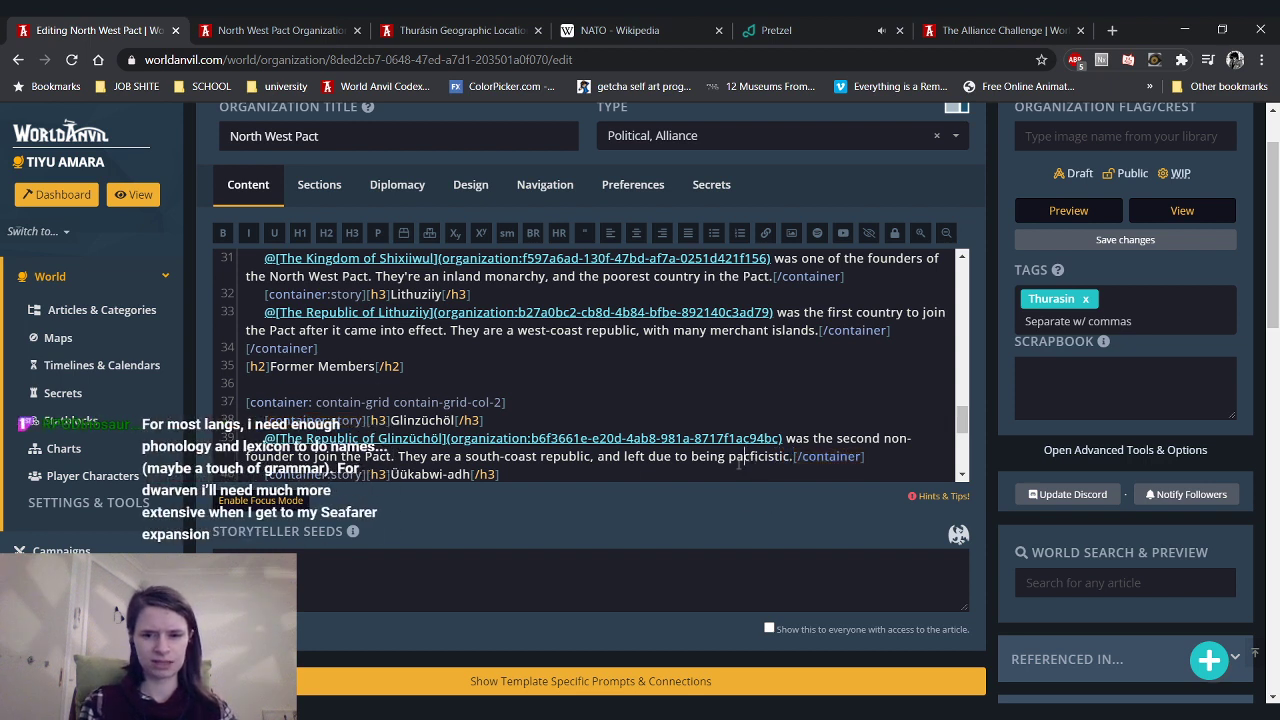
text(i)
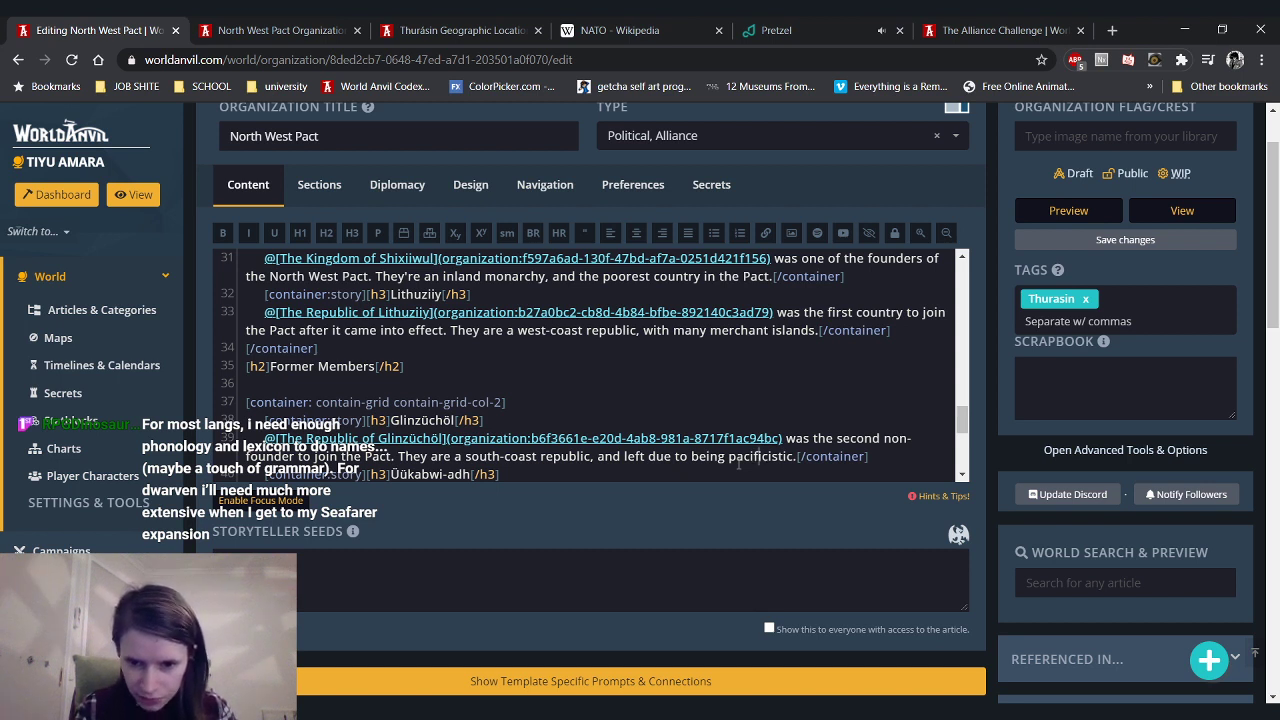
key(Right)
key(Right)
key(Right)
key(BackSpace)
key(BackSpace)
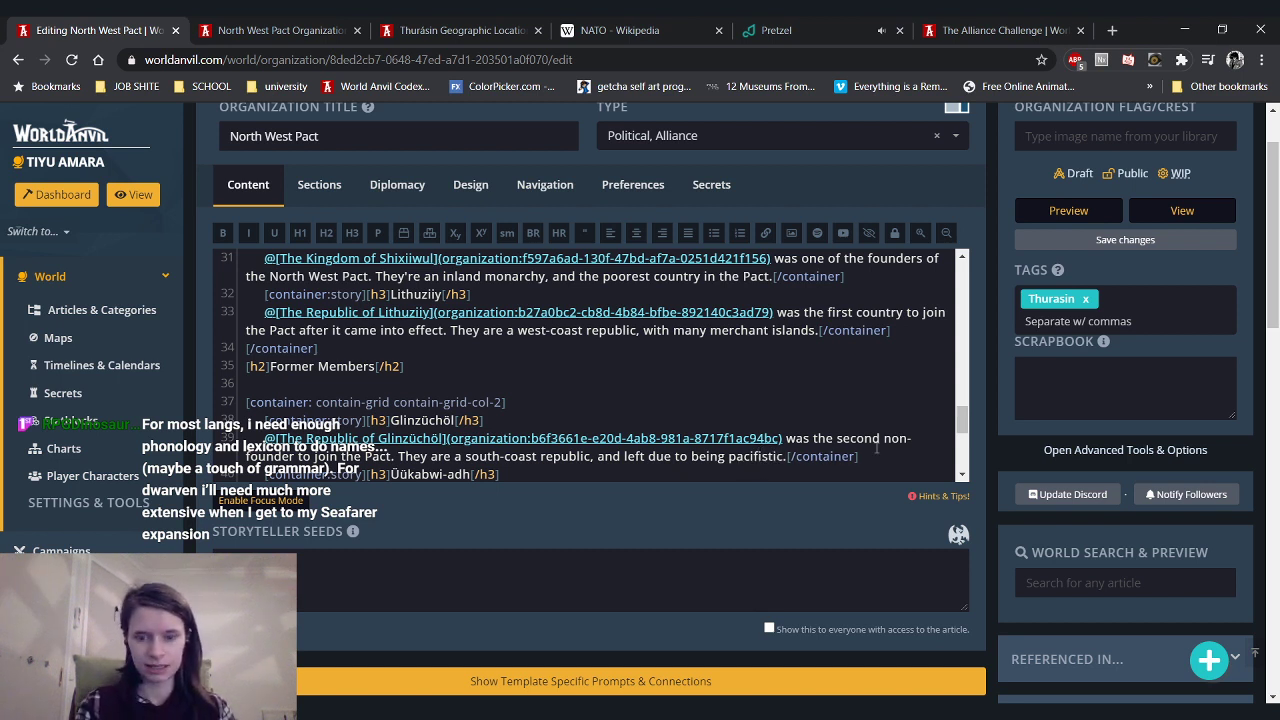
Refresh the North West Pact preview and review the current and former member cards in the Structure section
click(220, 43)
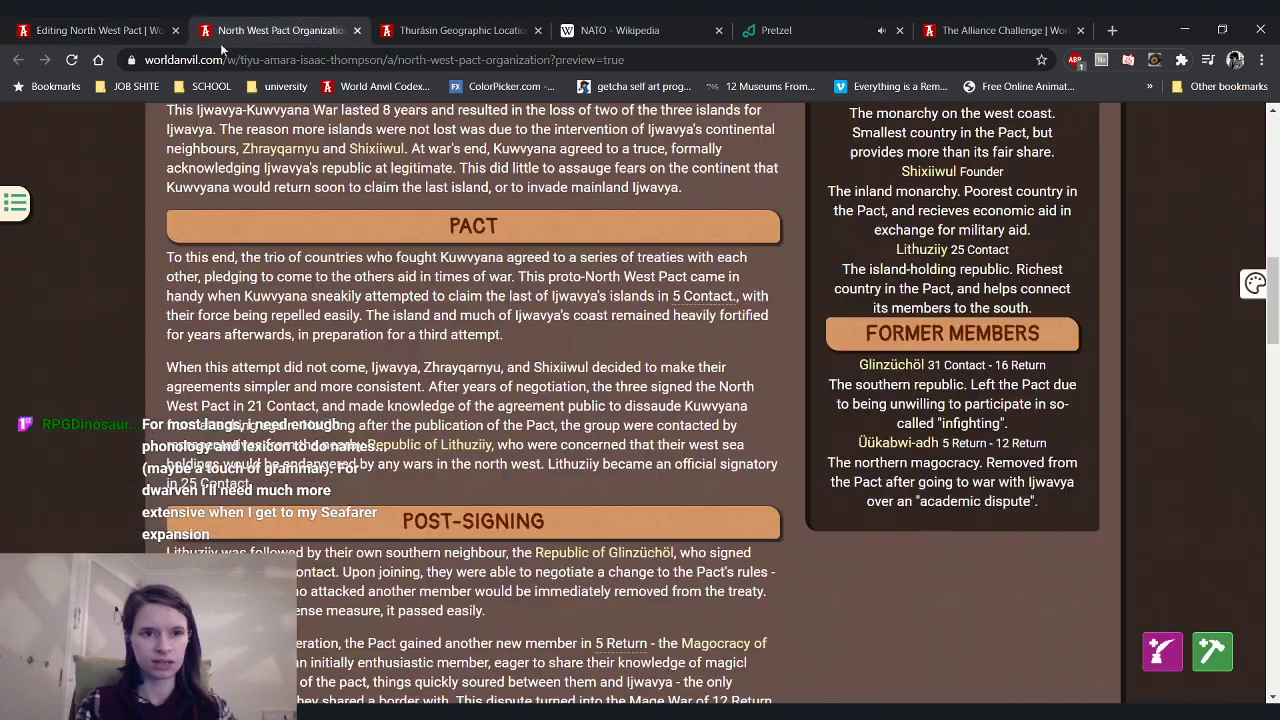
click(77, 61)
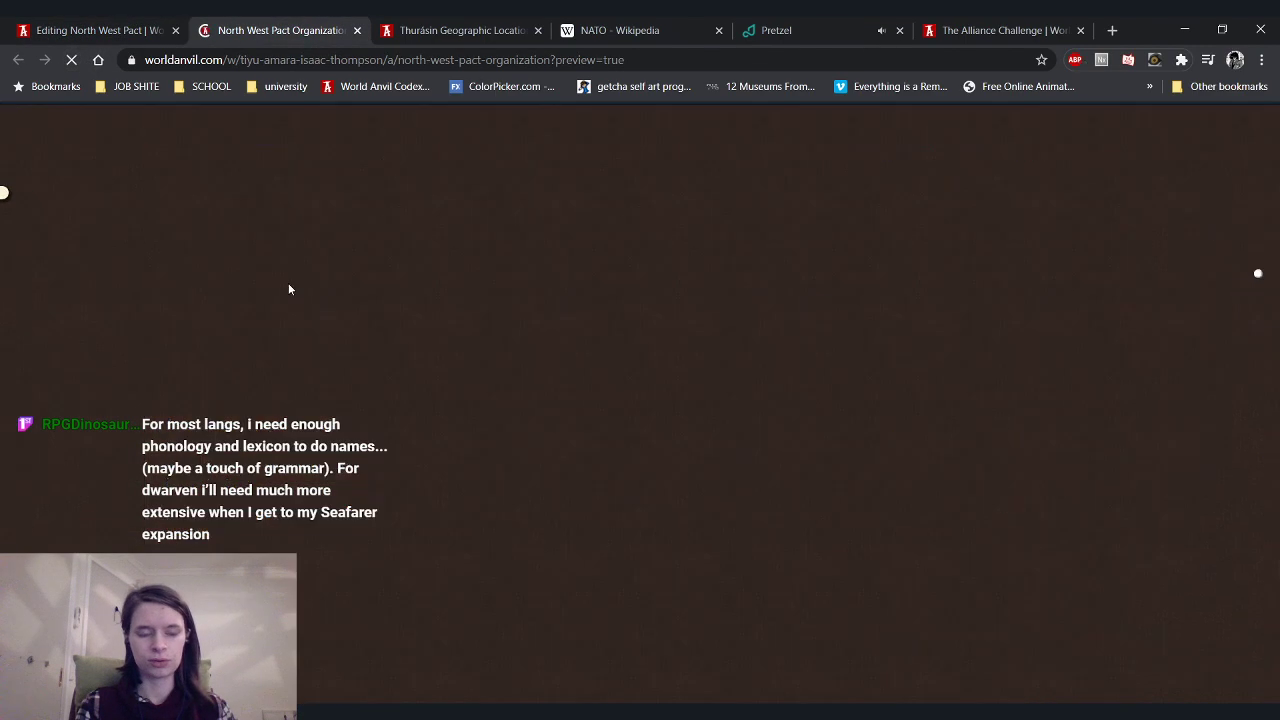
scroll(288, 289, down, 10)
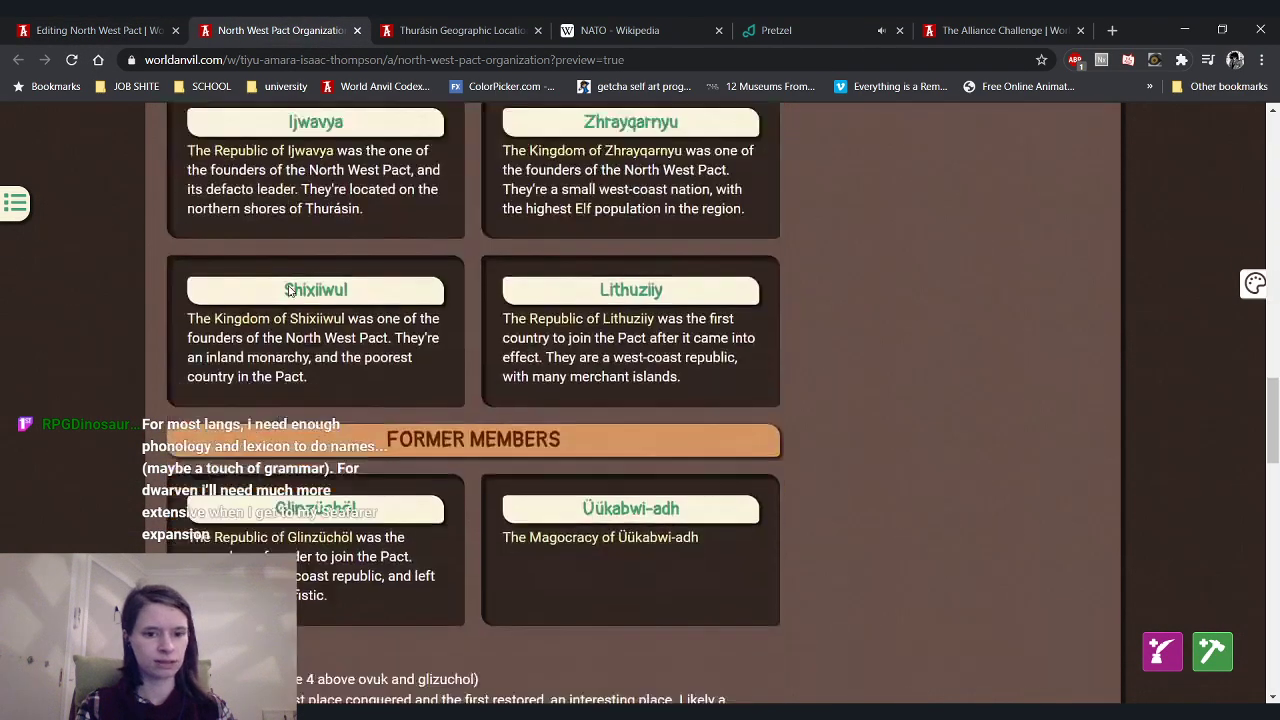
scroll(288, 289, down, 1)
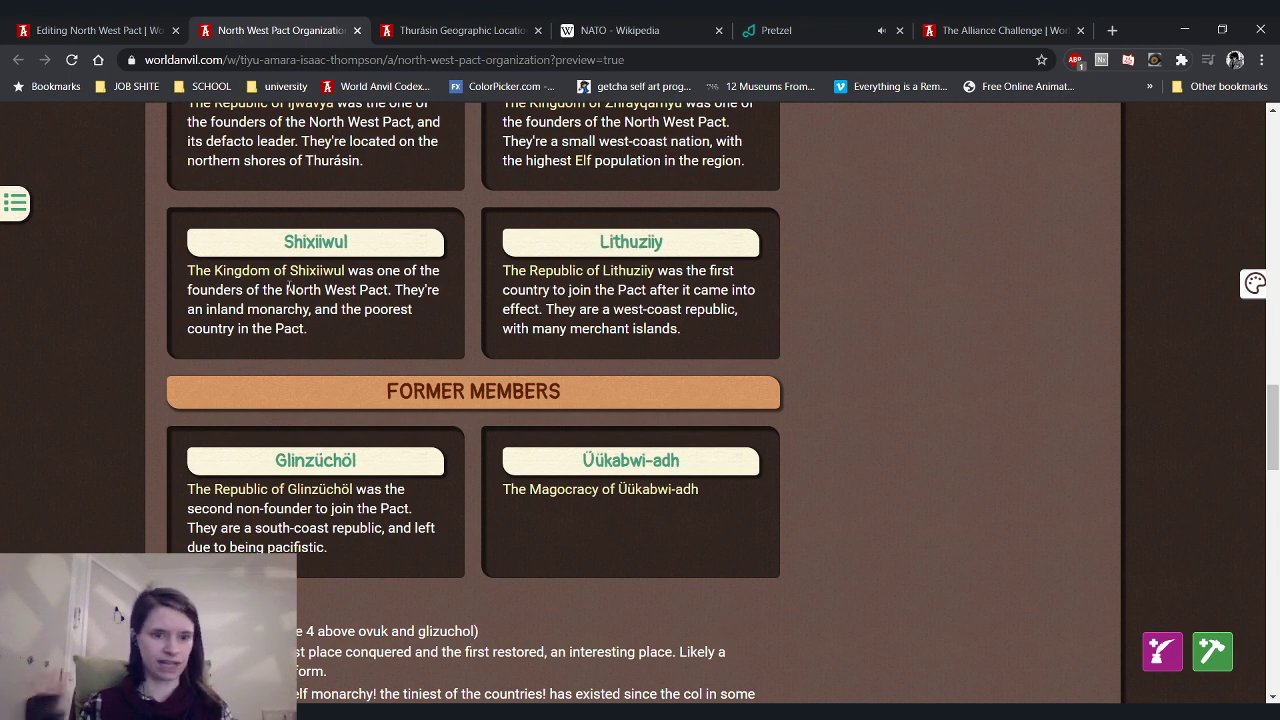
scroll(288, 289, up, 2)
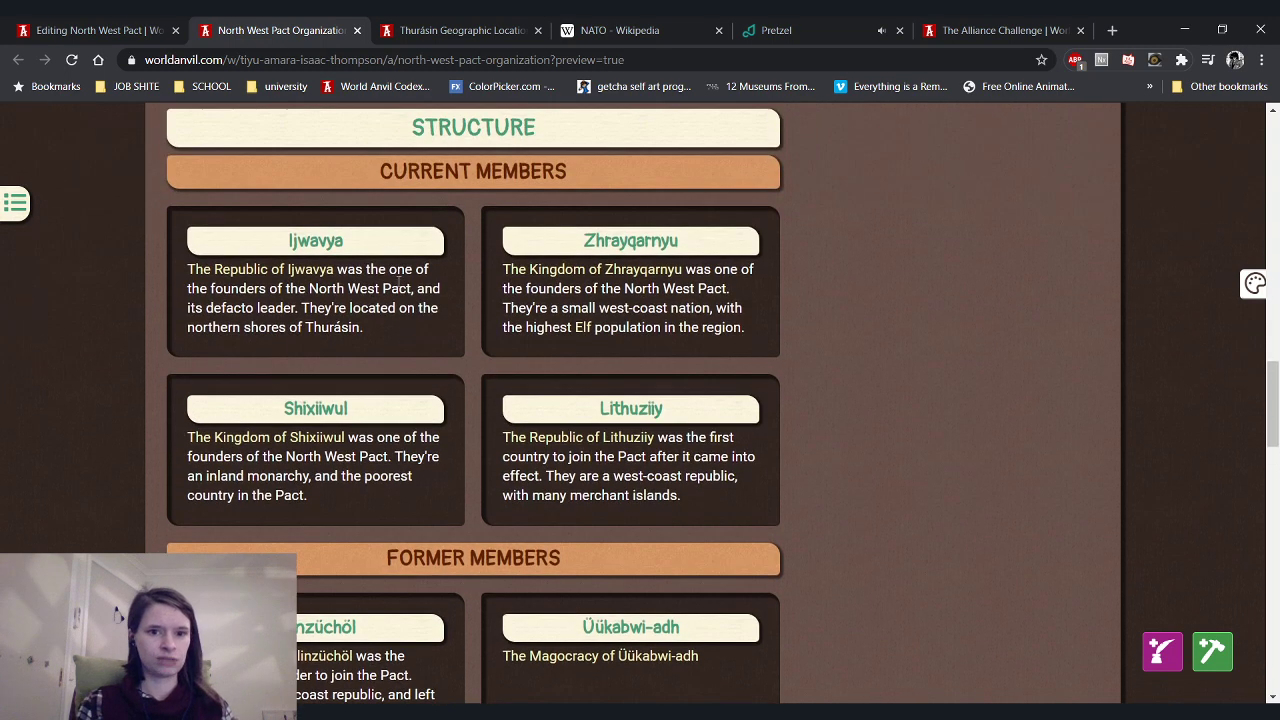
drag(270, 244, 412, 240)
click(500, 321)
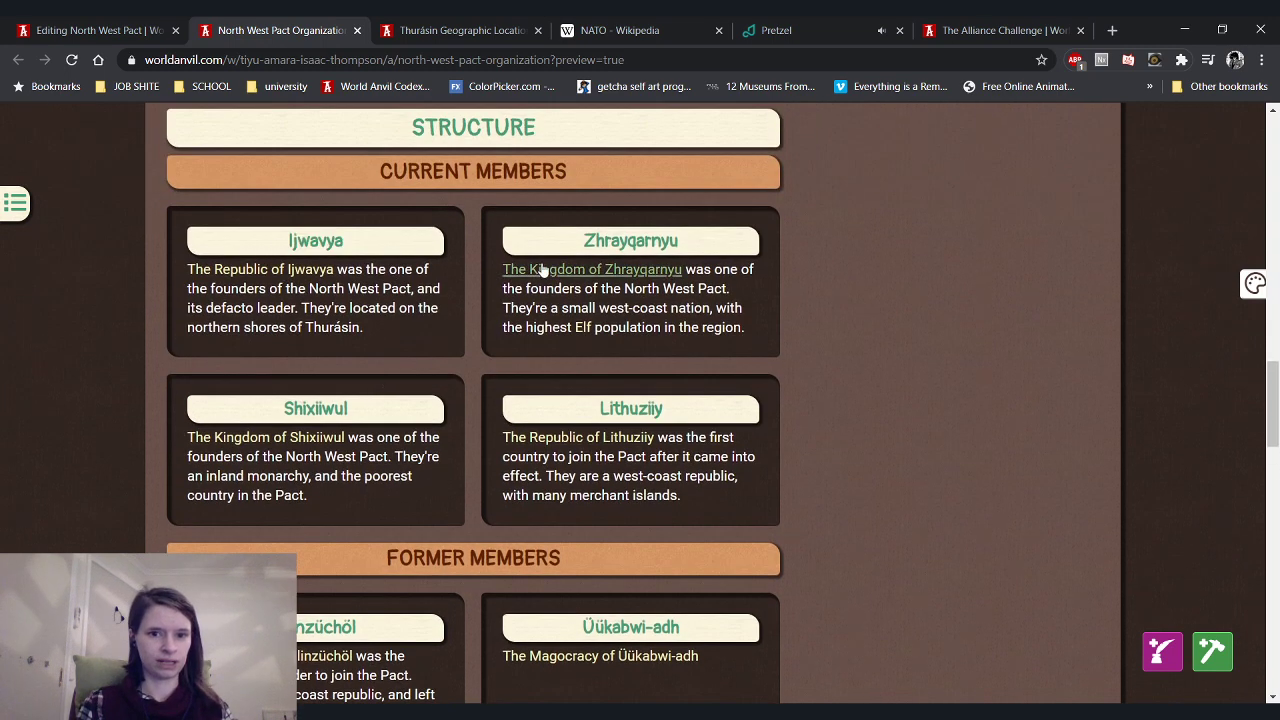
drag(567, 245, 745, 231)
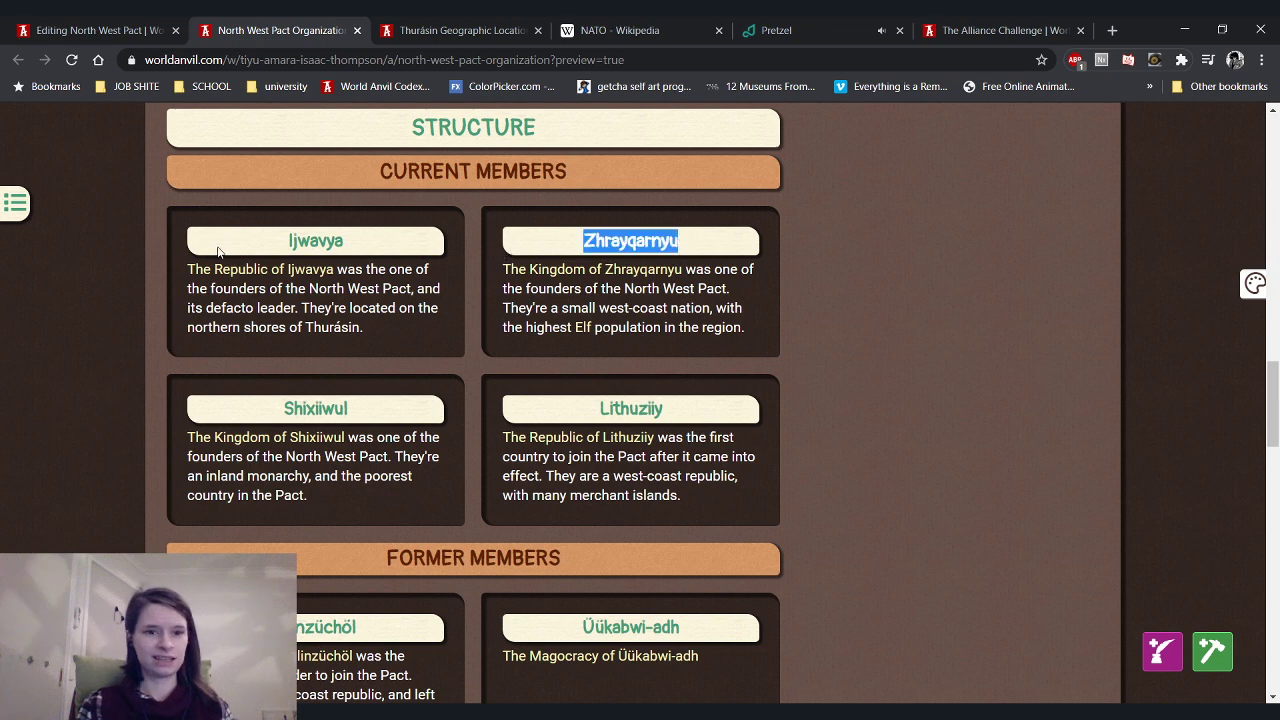
drag(218, 246, 782, 232)
click(473, 357)
scroll(470, 362, down, 1)
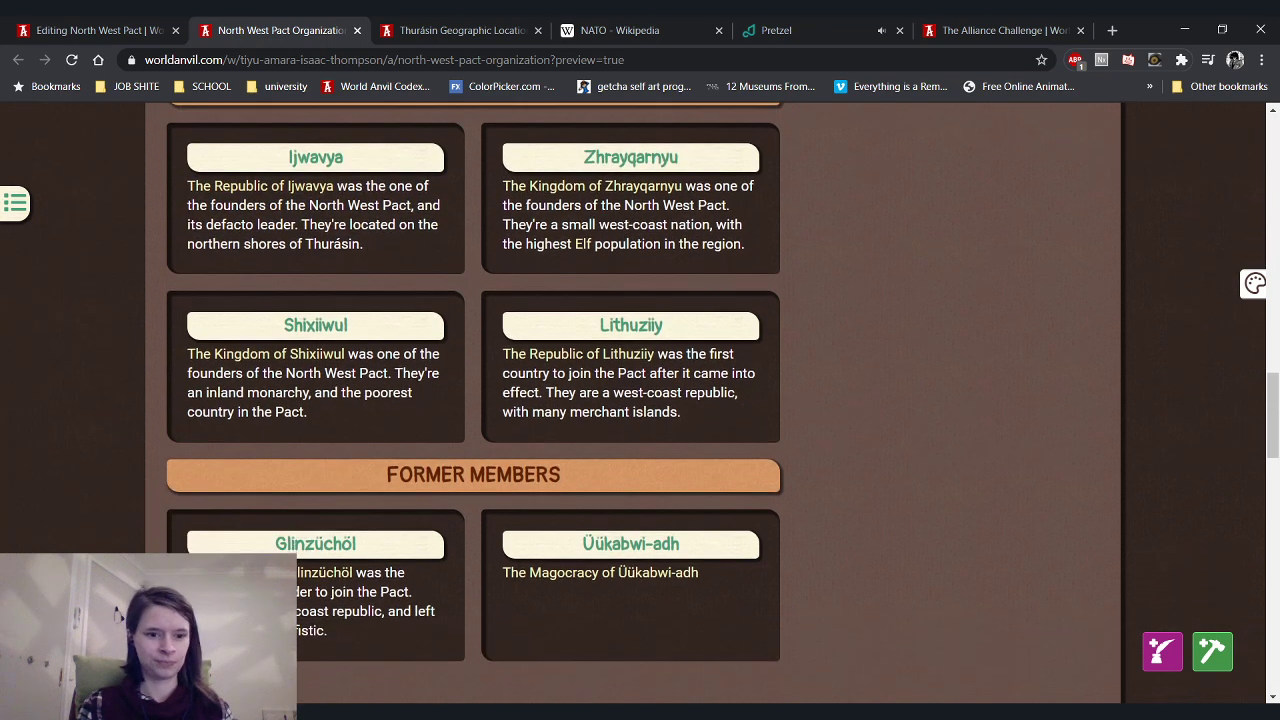
drag(263, 538, 686, 543)
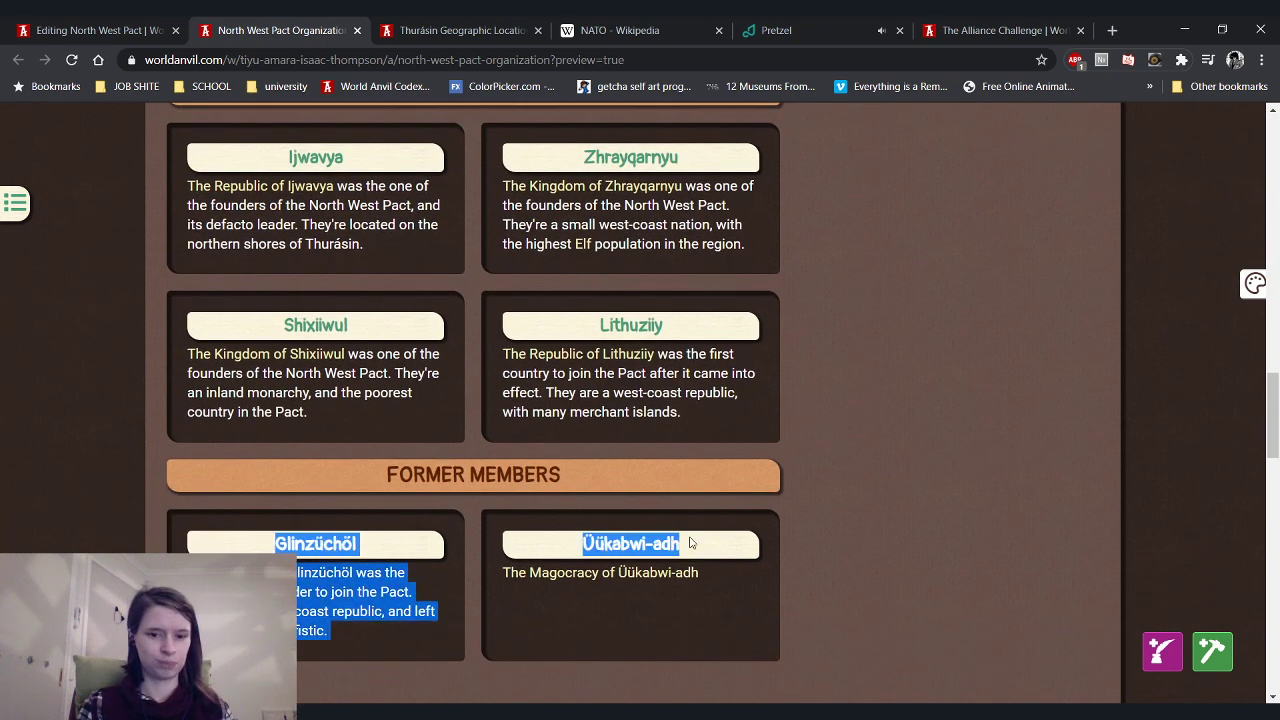
click(518, 630)
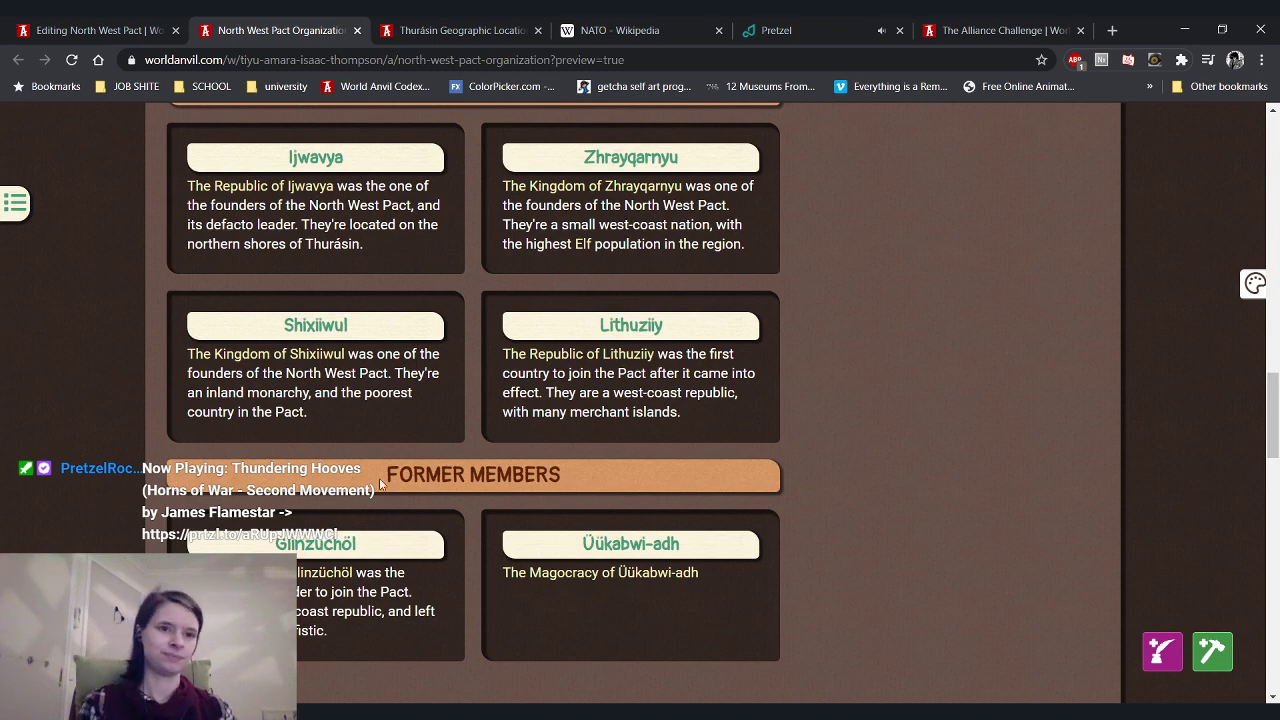
Start the Üükabwi-adh description after its article link in the editor with "was the last country to join the Pact, and the first to leave"
click(110, 30)
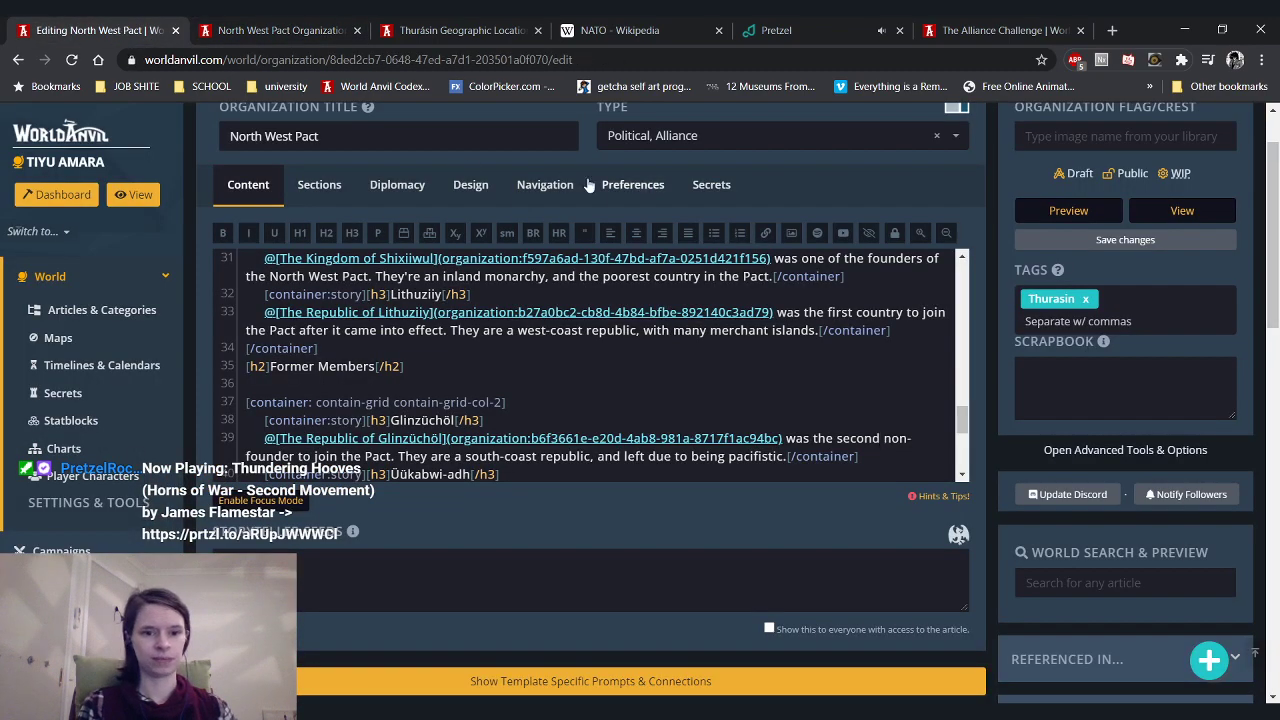
scroll(807, 387, down, 2)
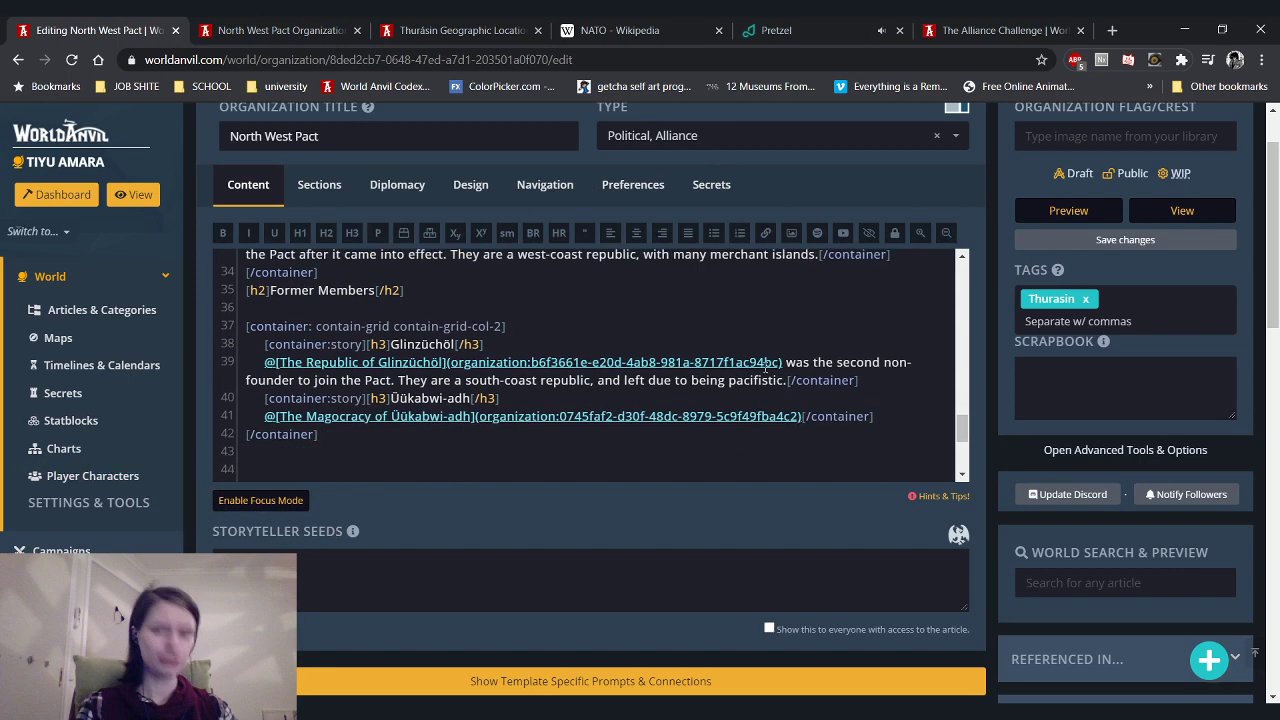
click(805, 409)
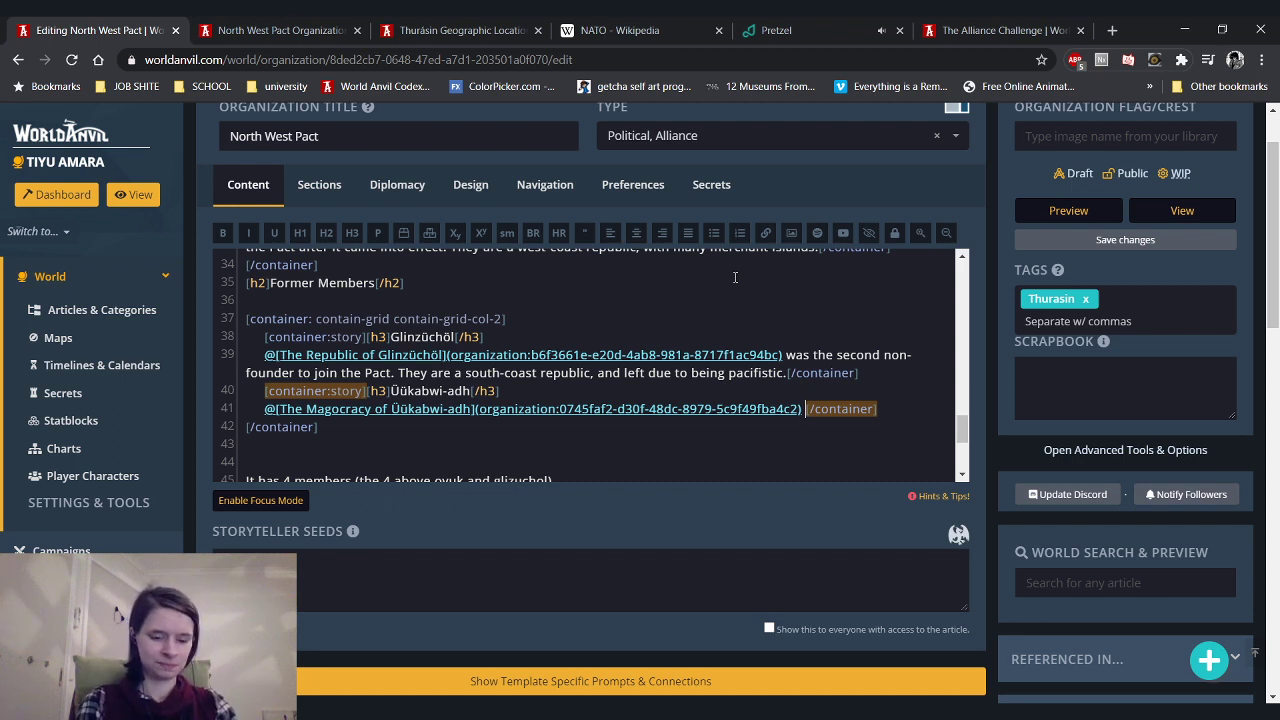
text(was the )
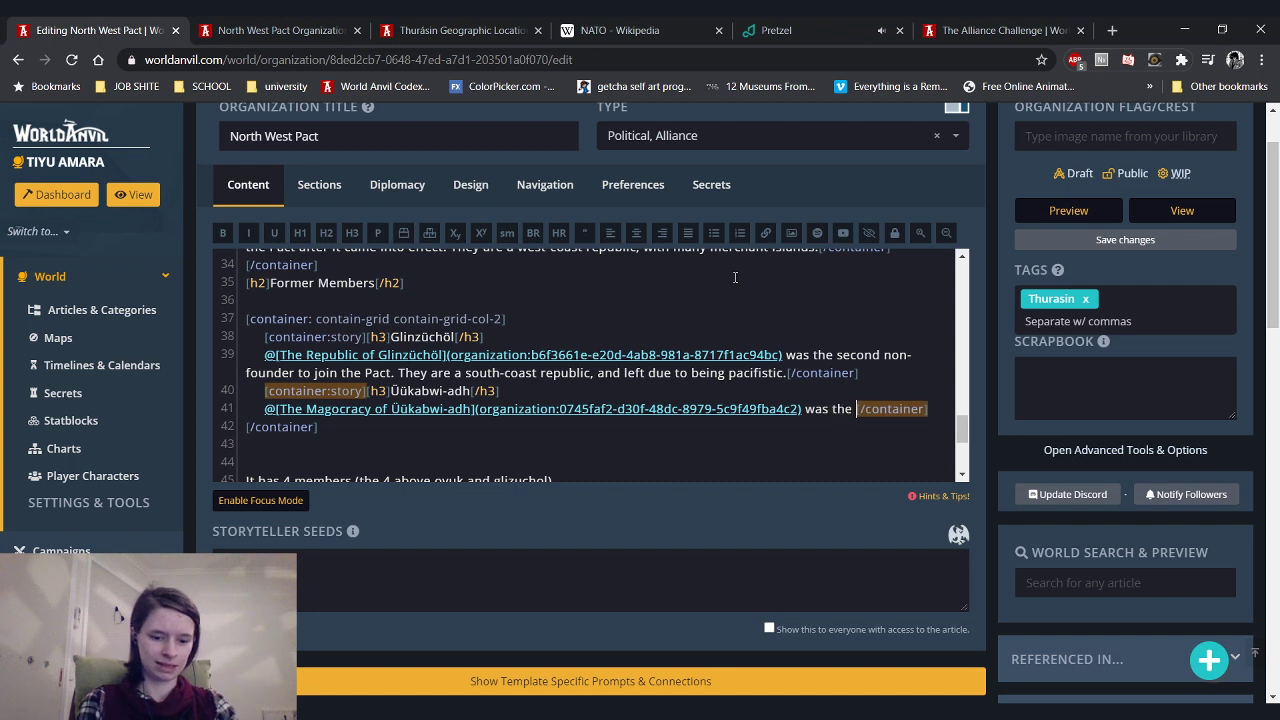
text(last country to j)
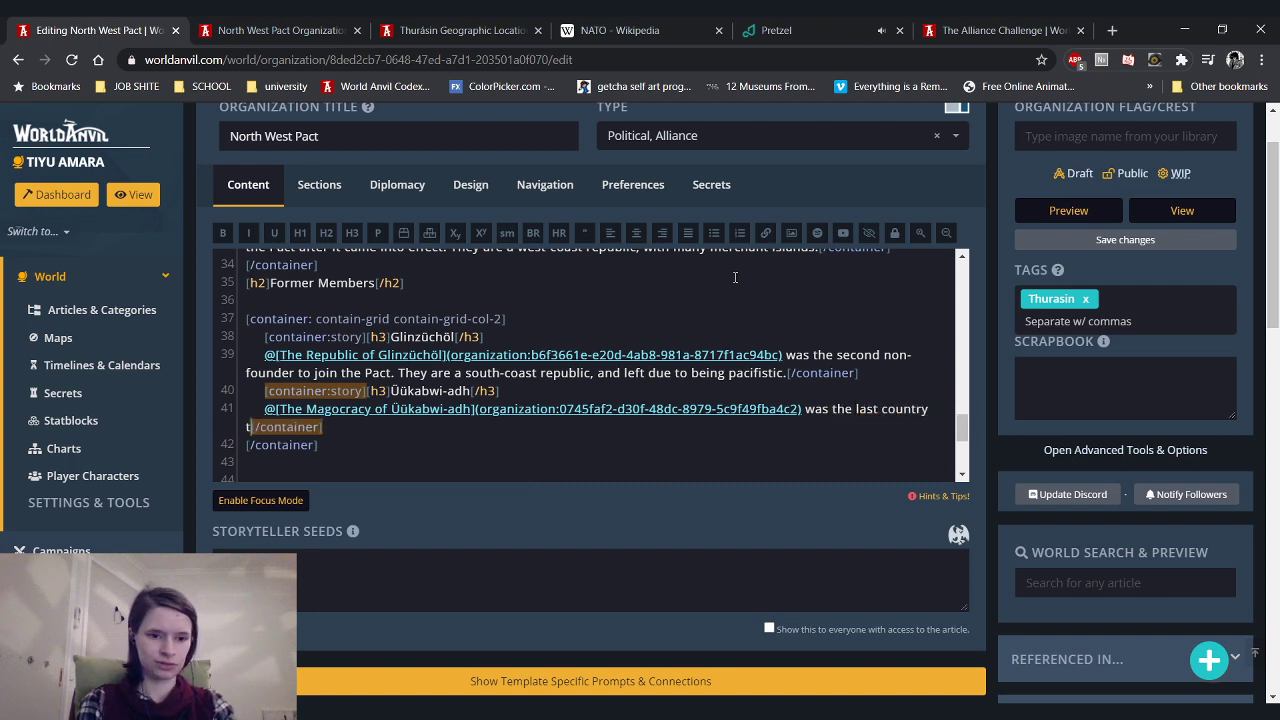
text(oin the Pact, and )
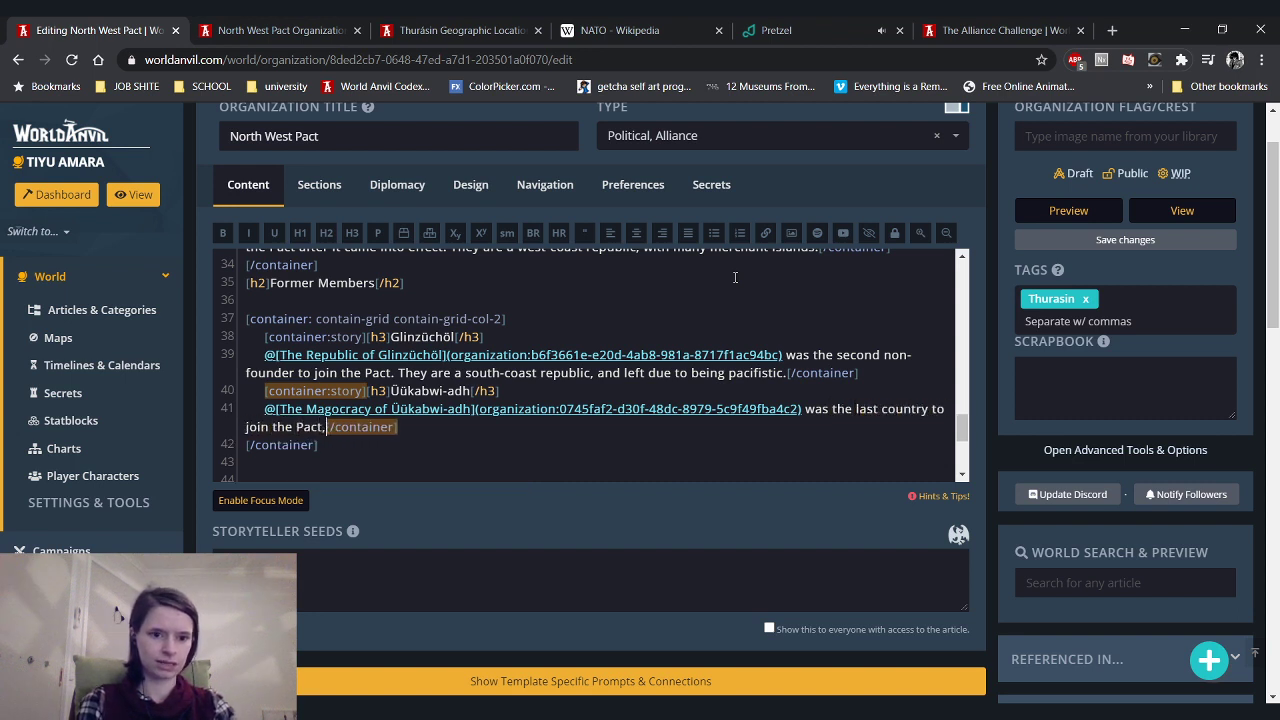
text(the first to leave)
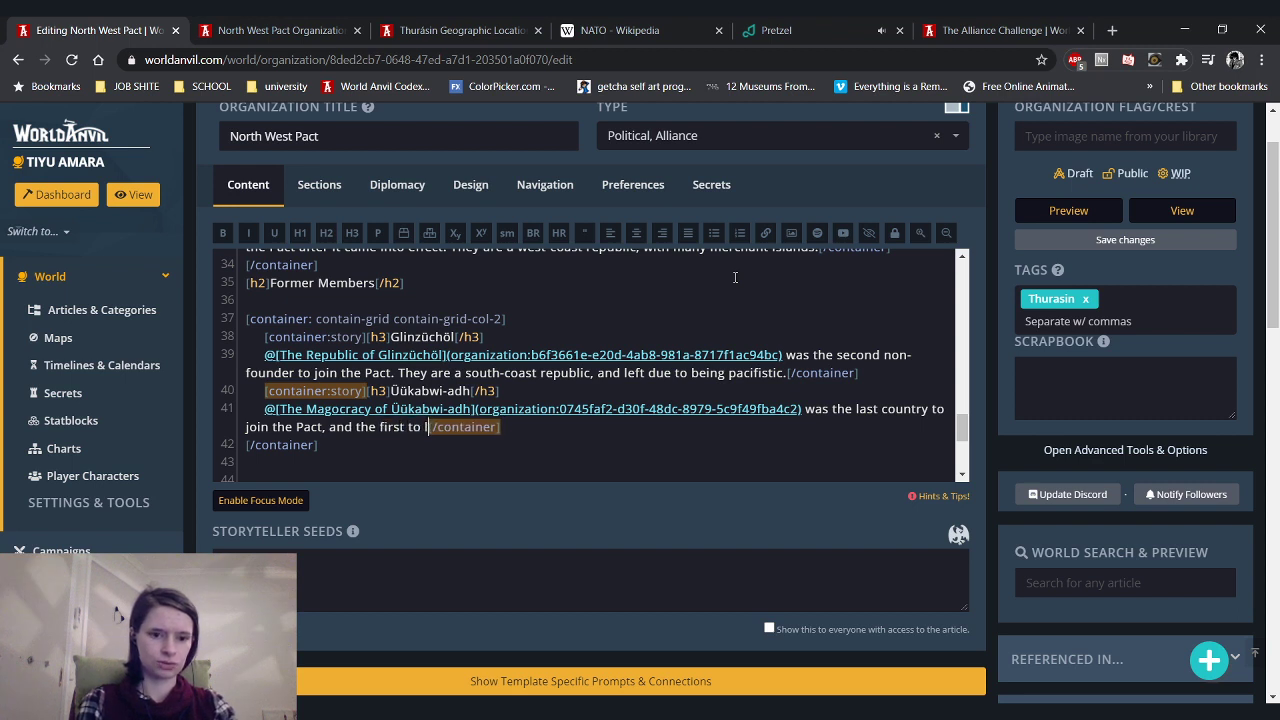
End that sentence with a period and add "A northern magocracy, they fought with Ijwavya and were expelled." to the Üükabwi-adh description
text(. A )
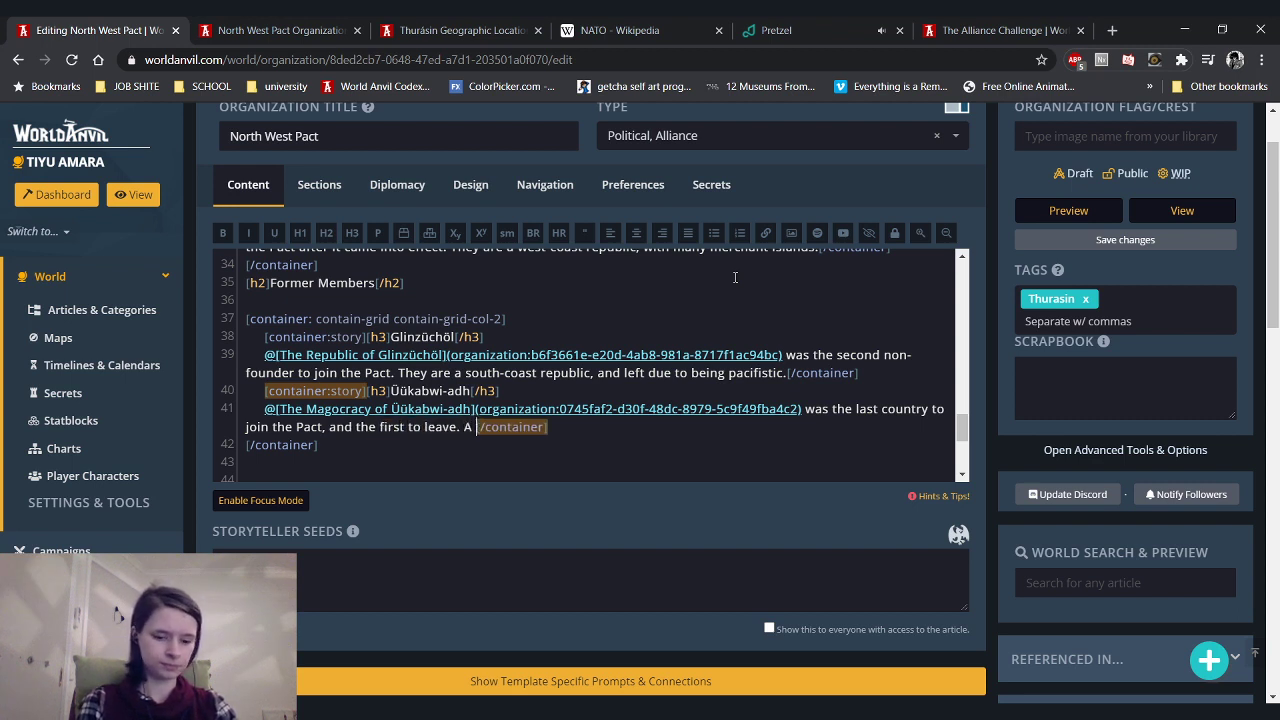
text(northern)
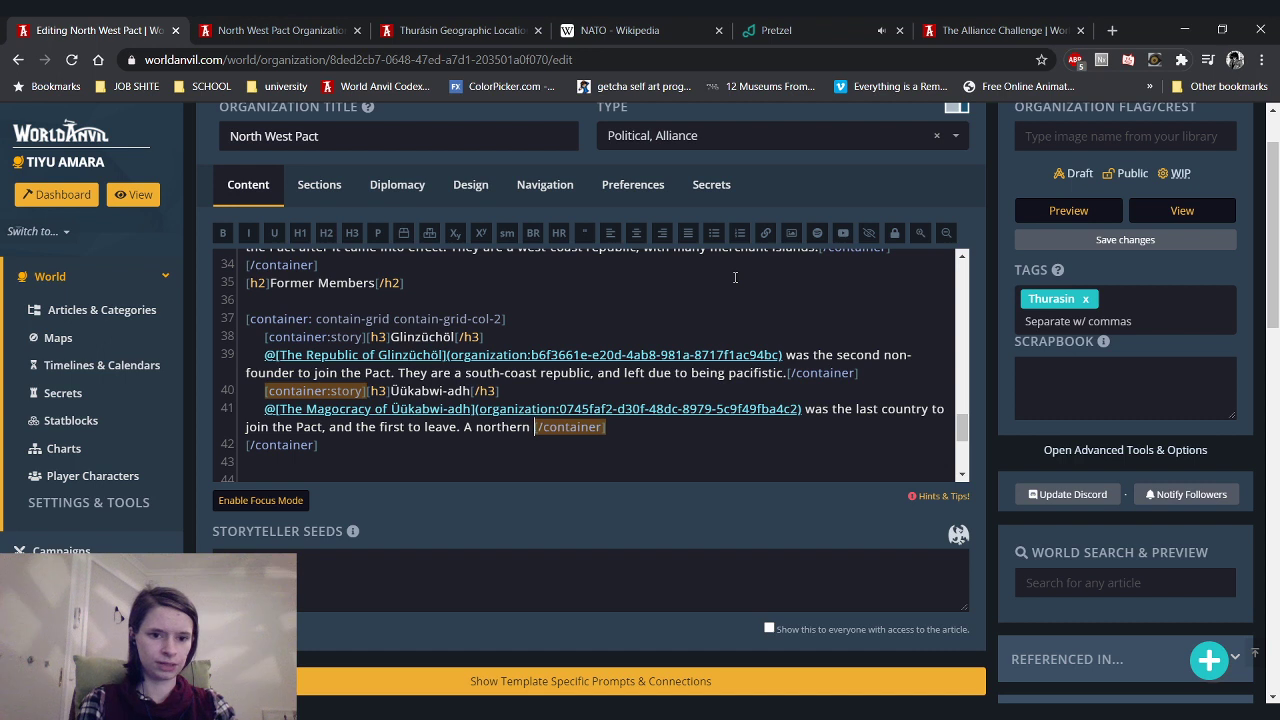
text( magocracy, they)
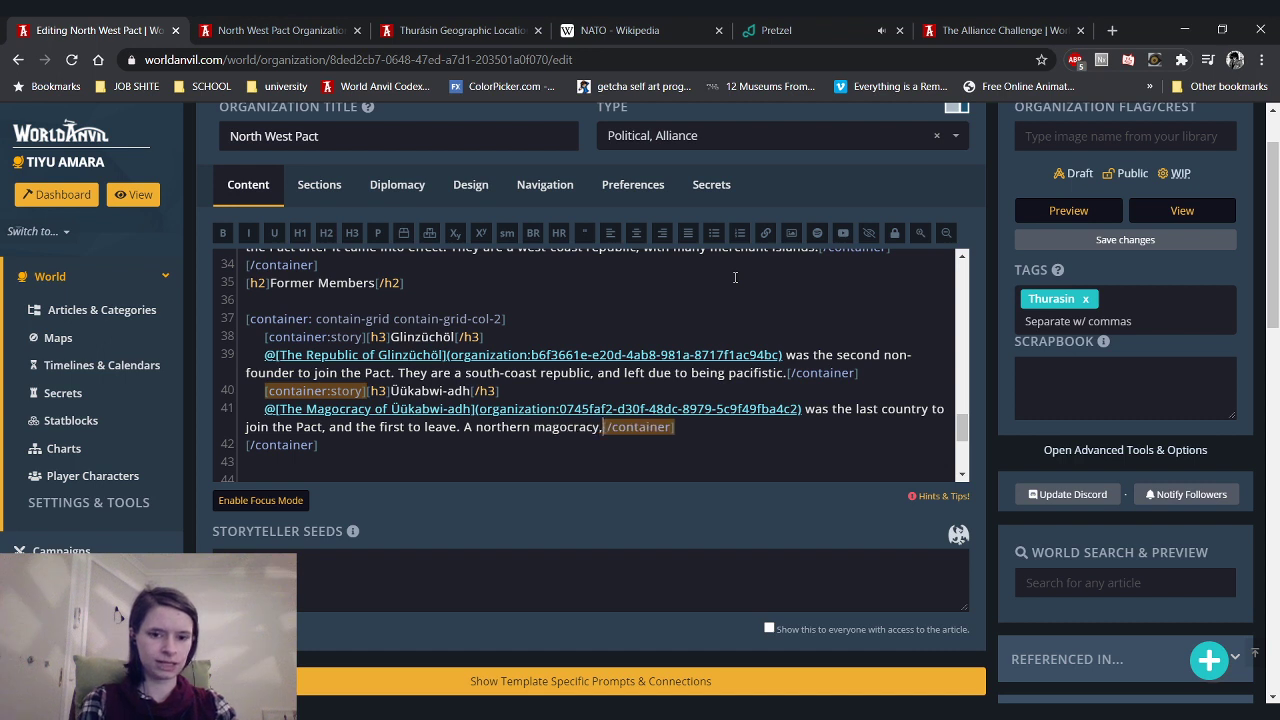
text( fought with )
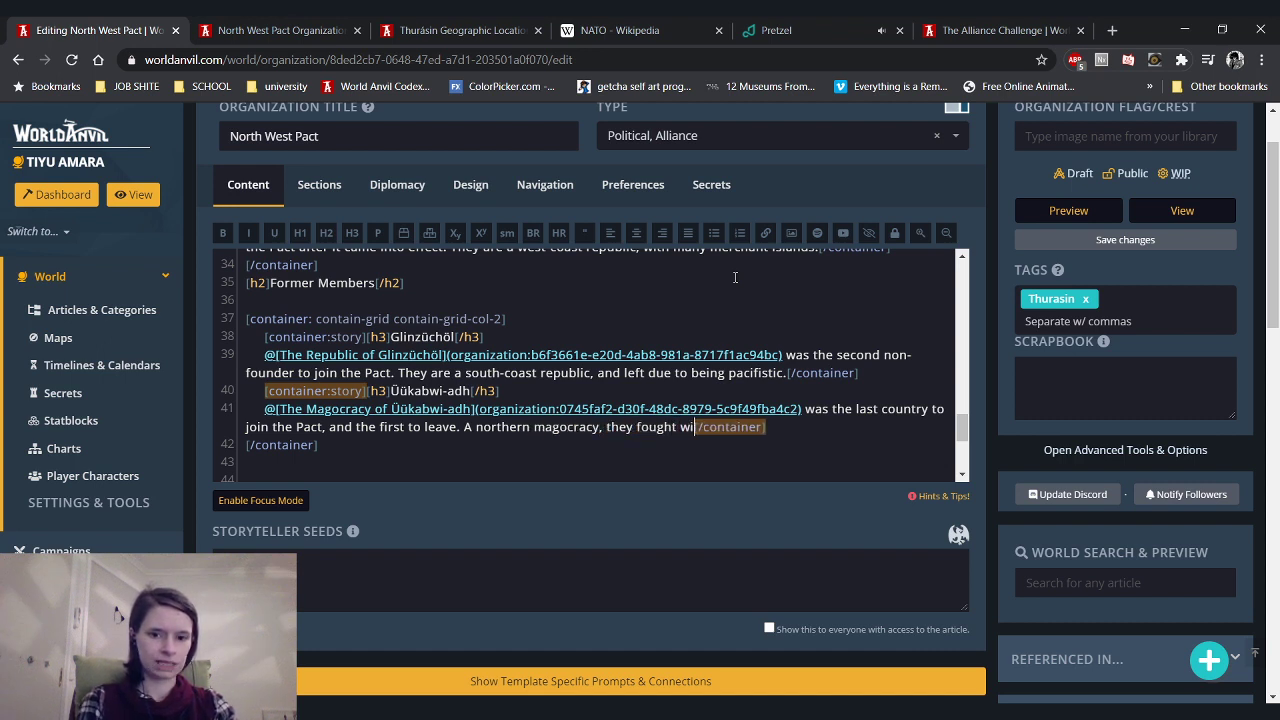
text(Ijwavya, an)
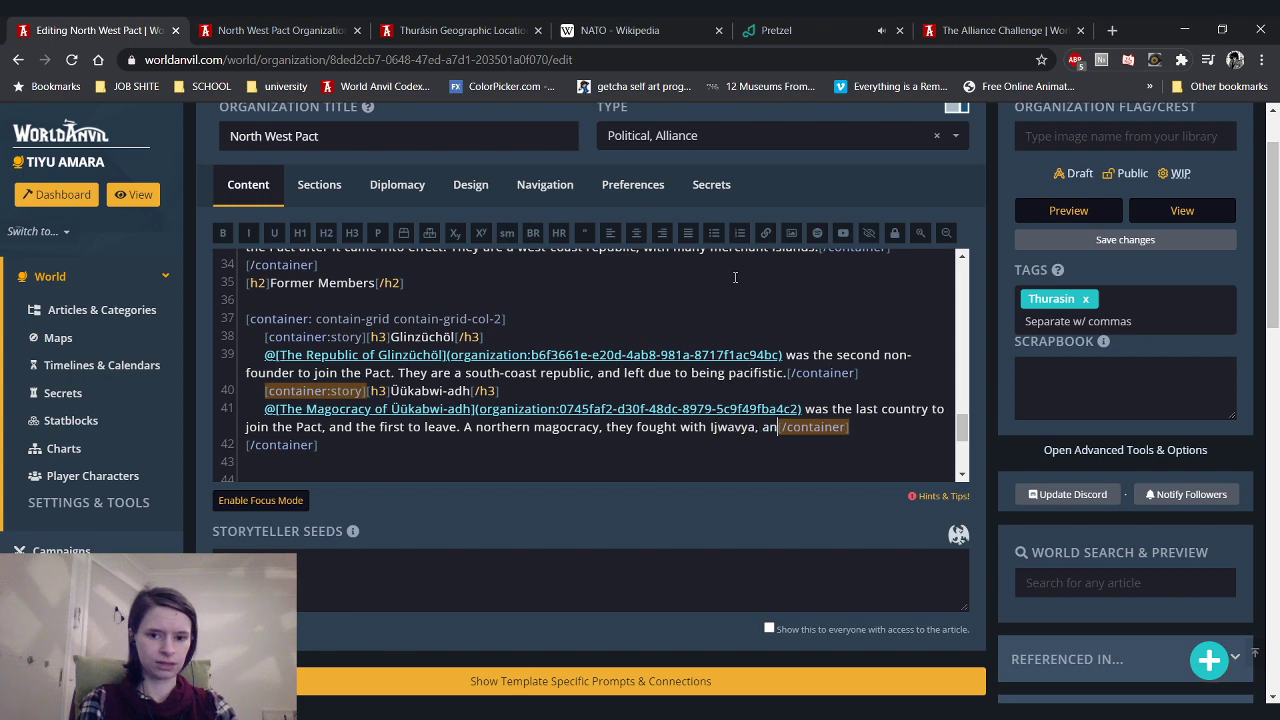
key(BackSpace)
key(BackSpace)
key(BackSpace)
key(BackSpace)
text(and were expelled.)
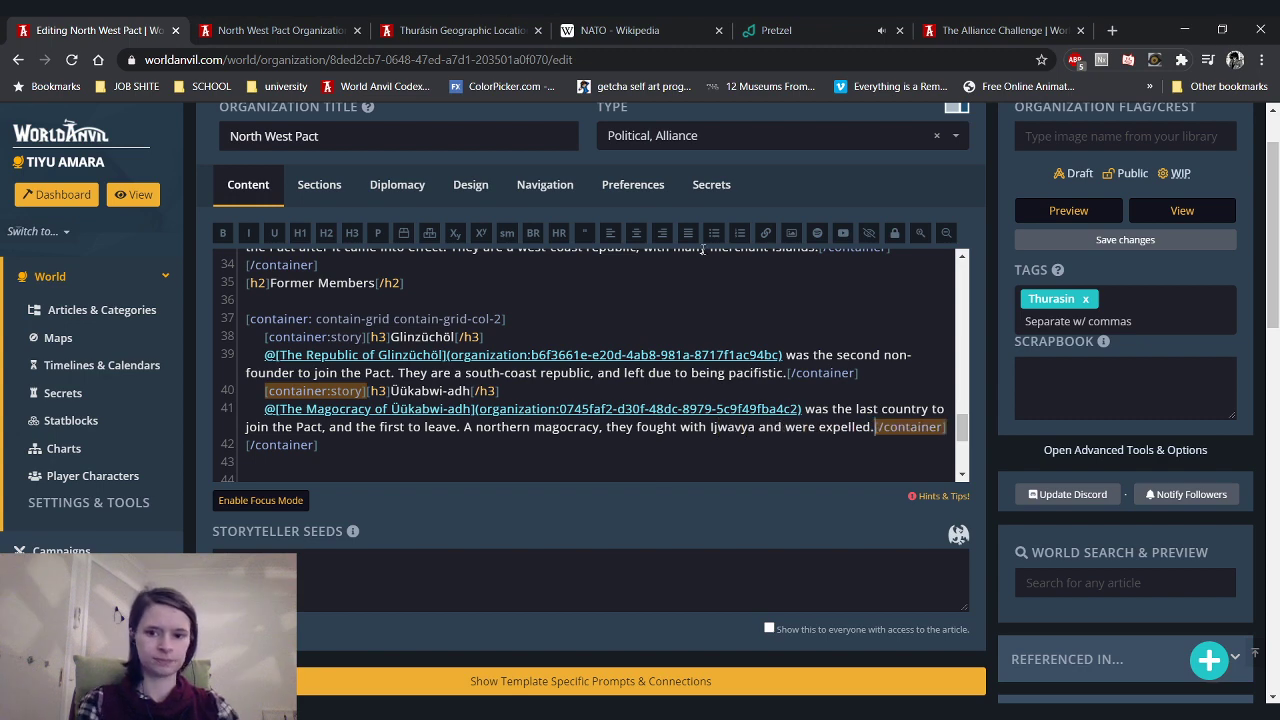
Refresh the North West Pact preview and check the two Former Members cards
click(275, 30)
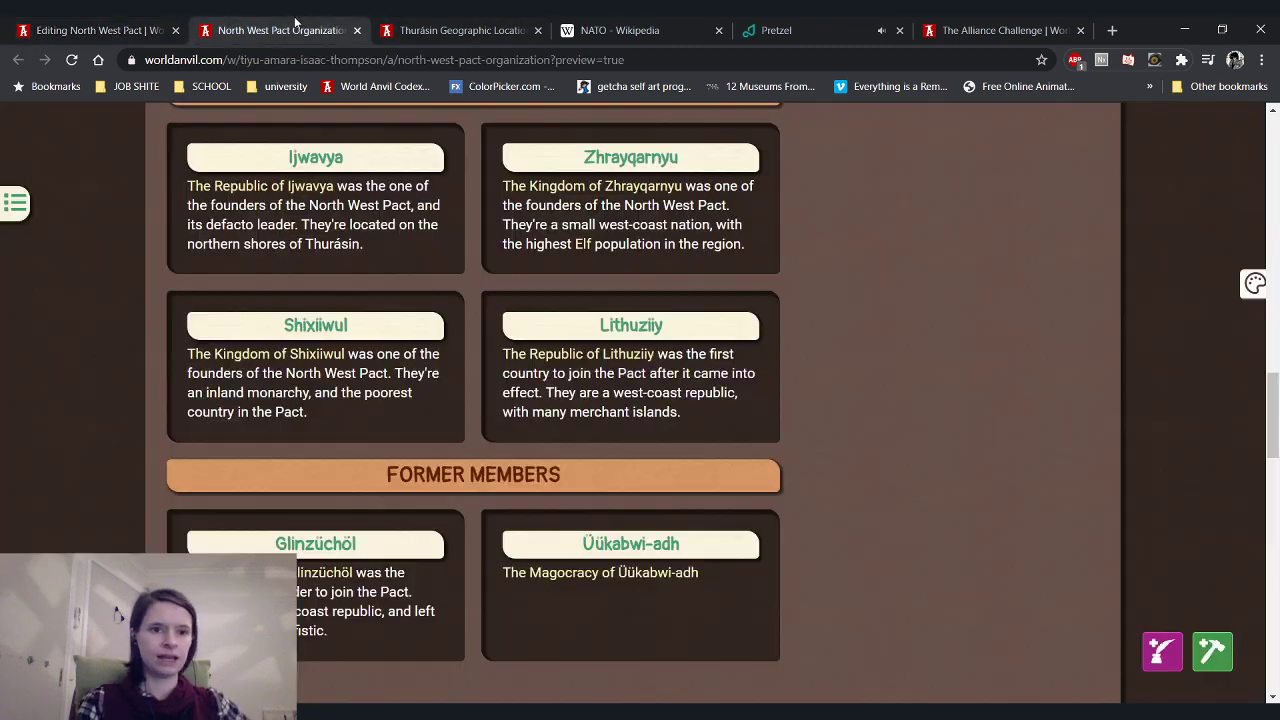
click(71, 61)
scroll(204, 335, down, 2)
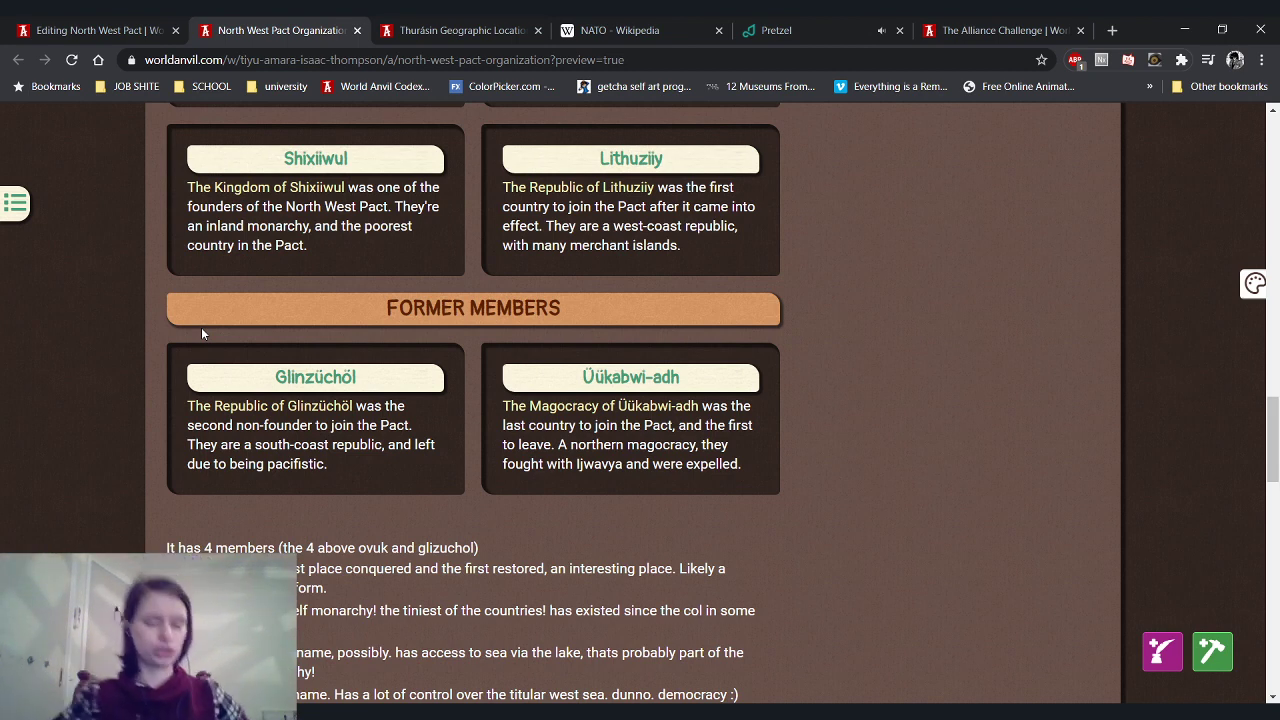
Compare the member cards in the preview's Structure section with the member descriptions in the article's sidebar
scroll(365, 330, up, 1)
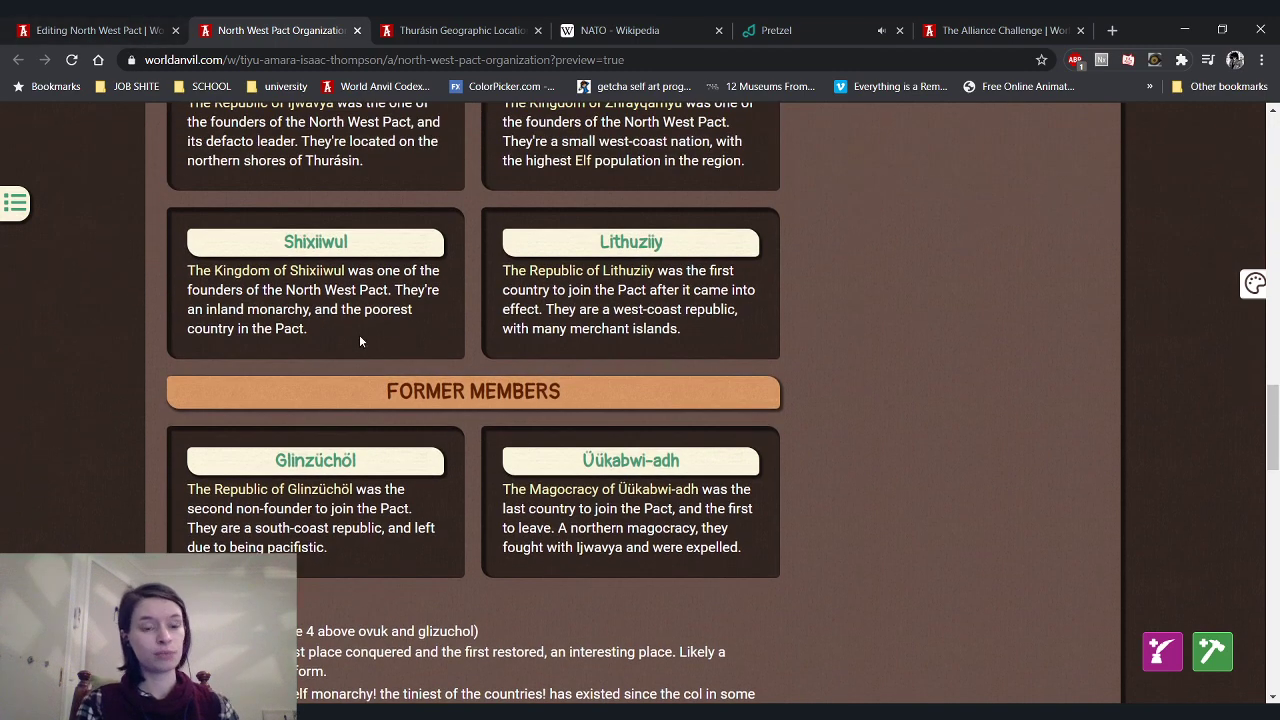
scroll(360, 342, up, 2)
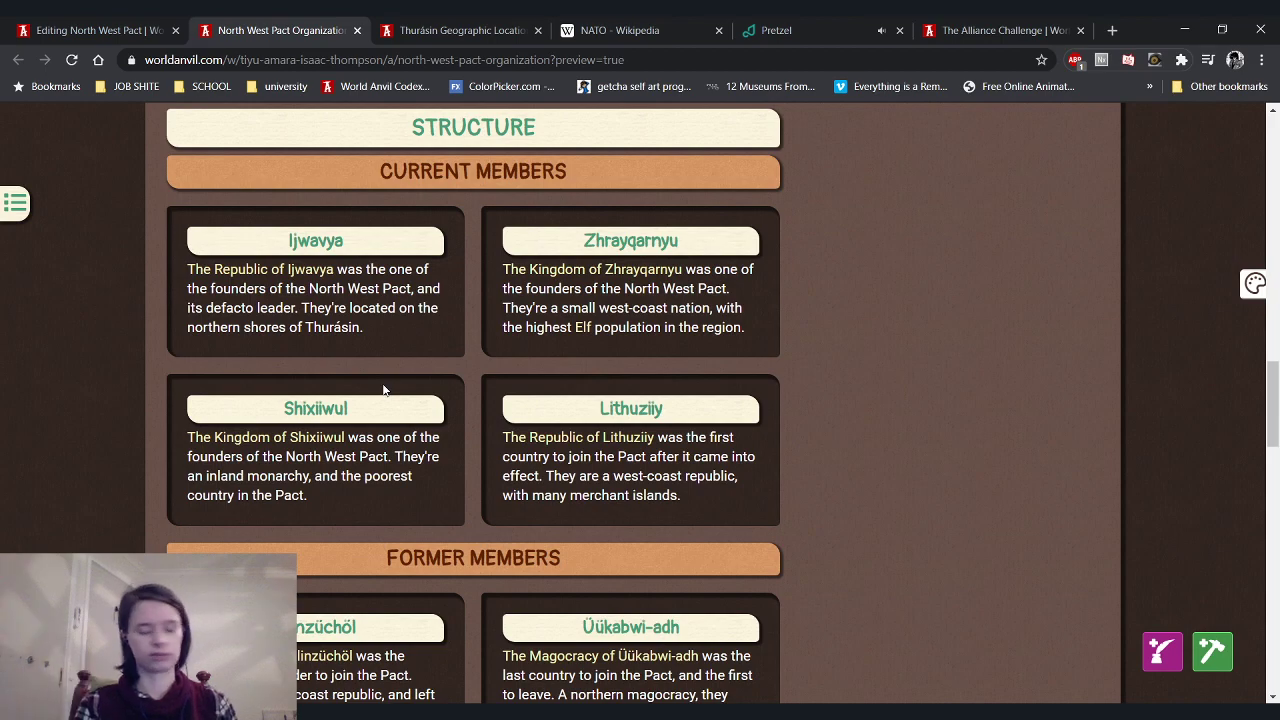
scroll(383, 390, up, 2)
scroll(383, 390, up, 8)
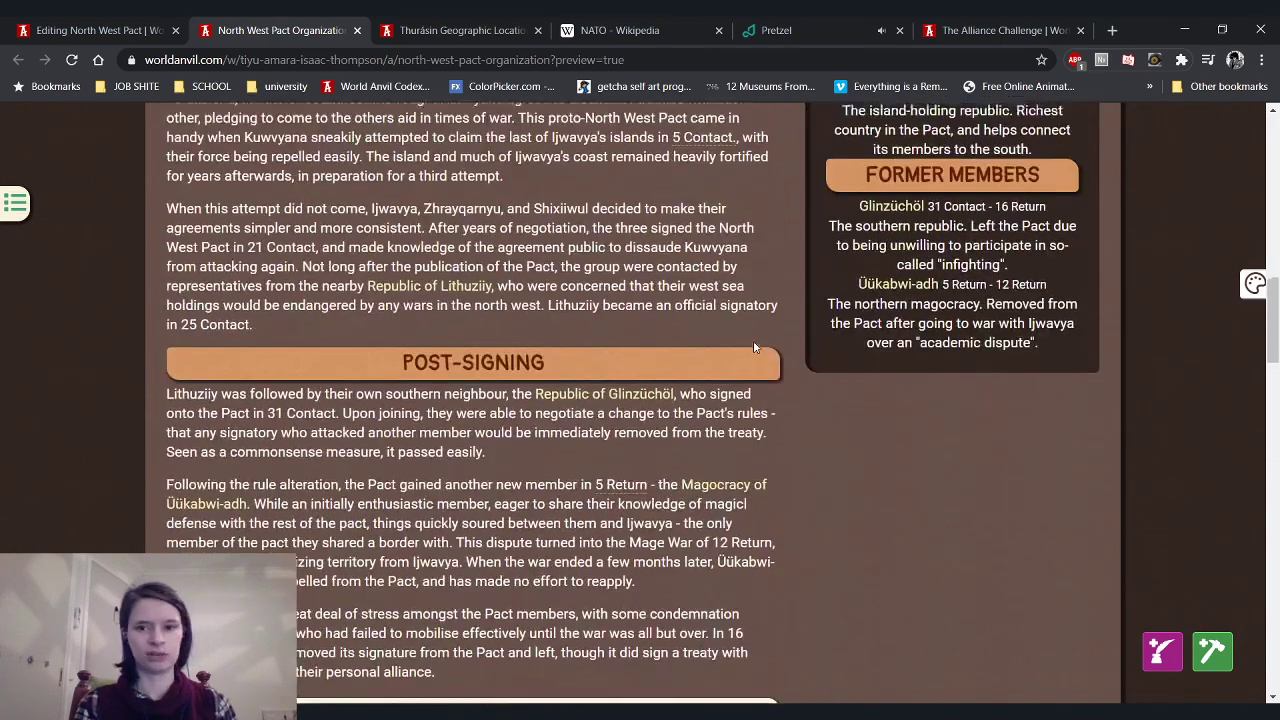
scroll(753, 340, up, 2)
key(ctrl+shift+Tab)
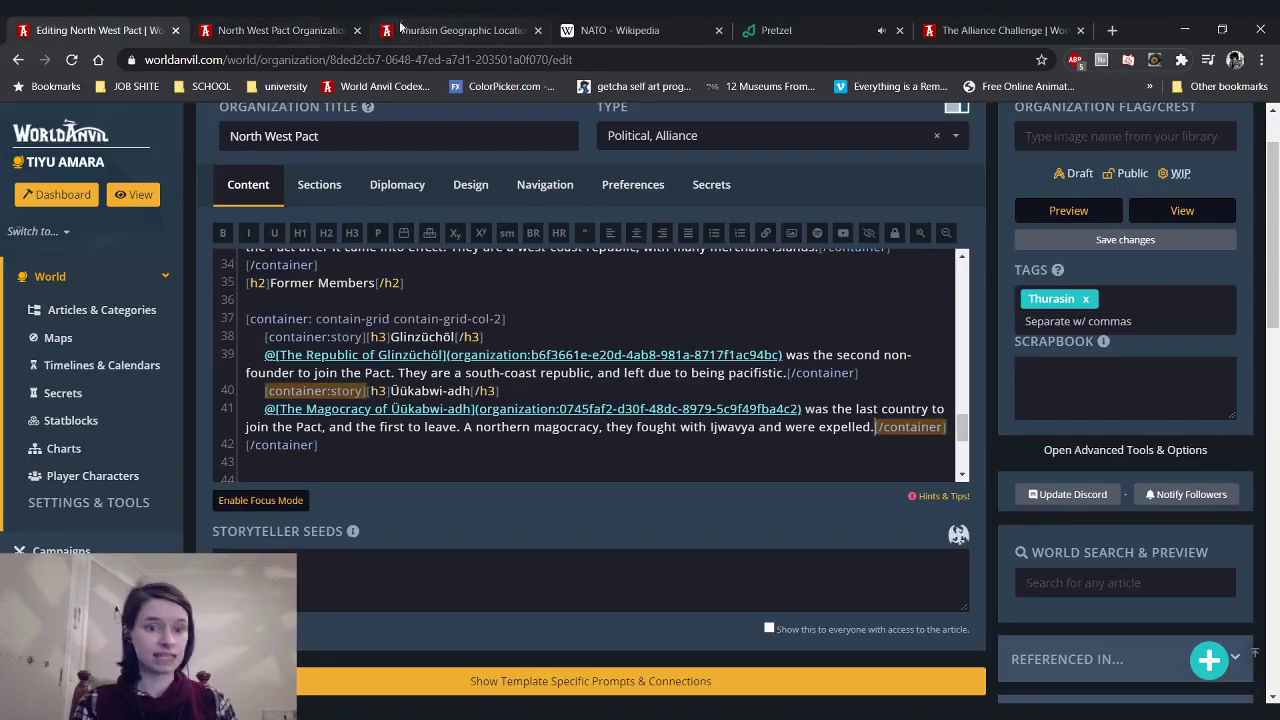
key(ctrl+Tab)
scroll(946, 333, down, 3)
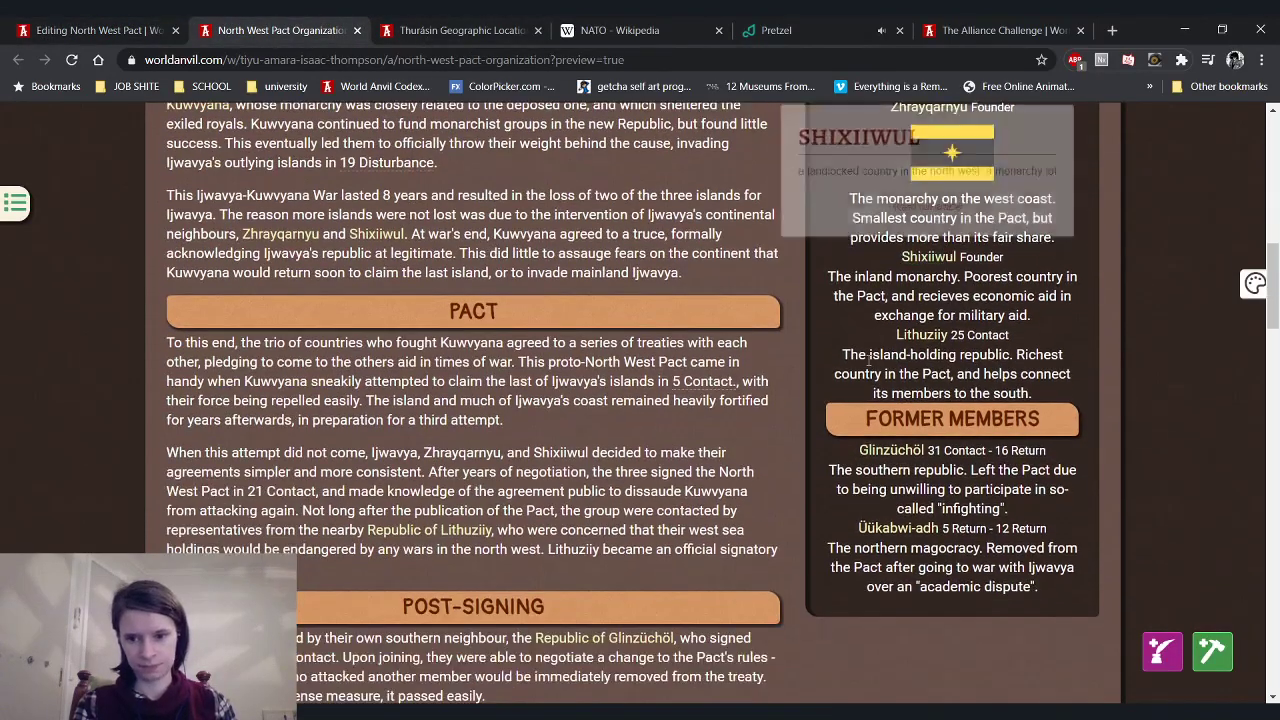
drag(864, 354, 1036, 395)
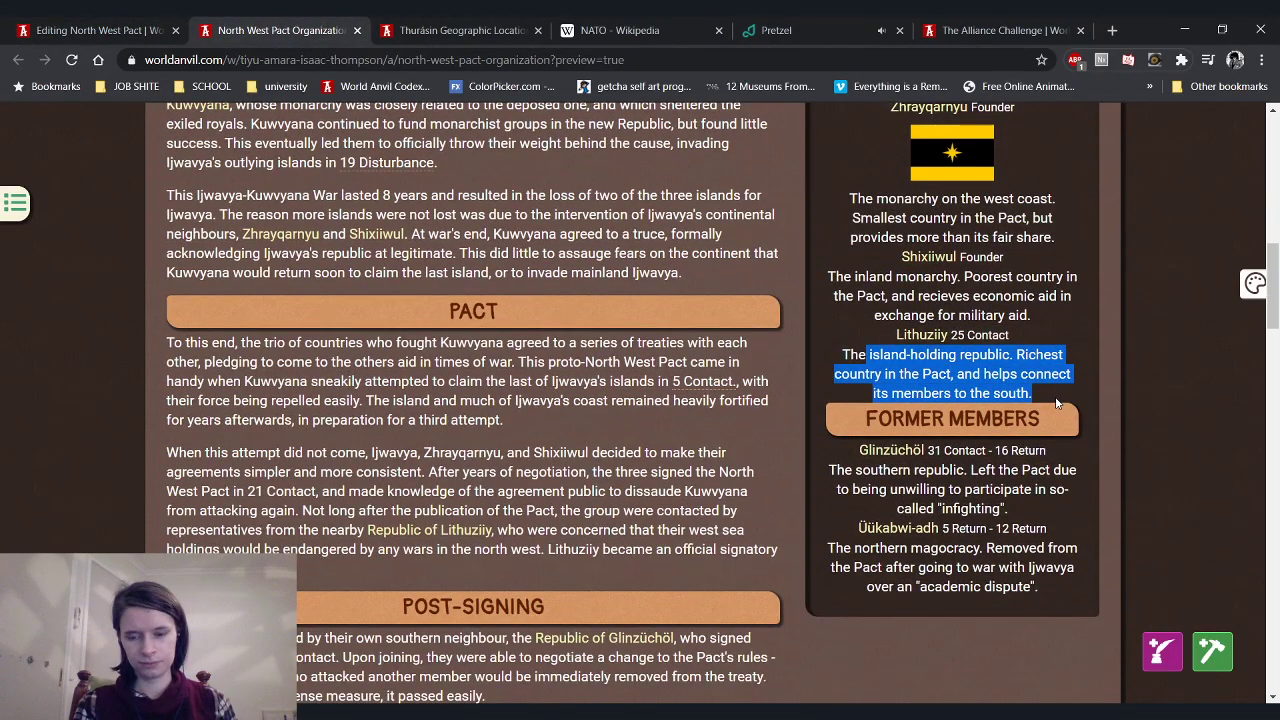
scroll(902, 397, down, 1)
drag(900, 404, 1036, 430)
drag(1022, 503, 893, 484)
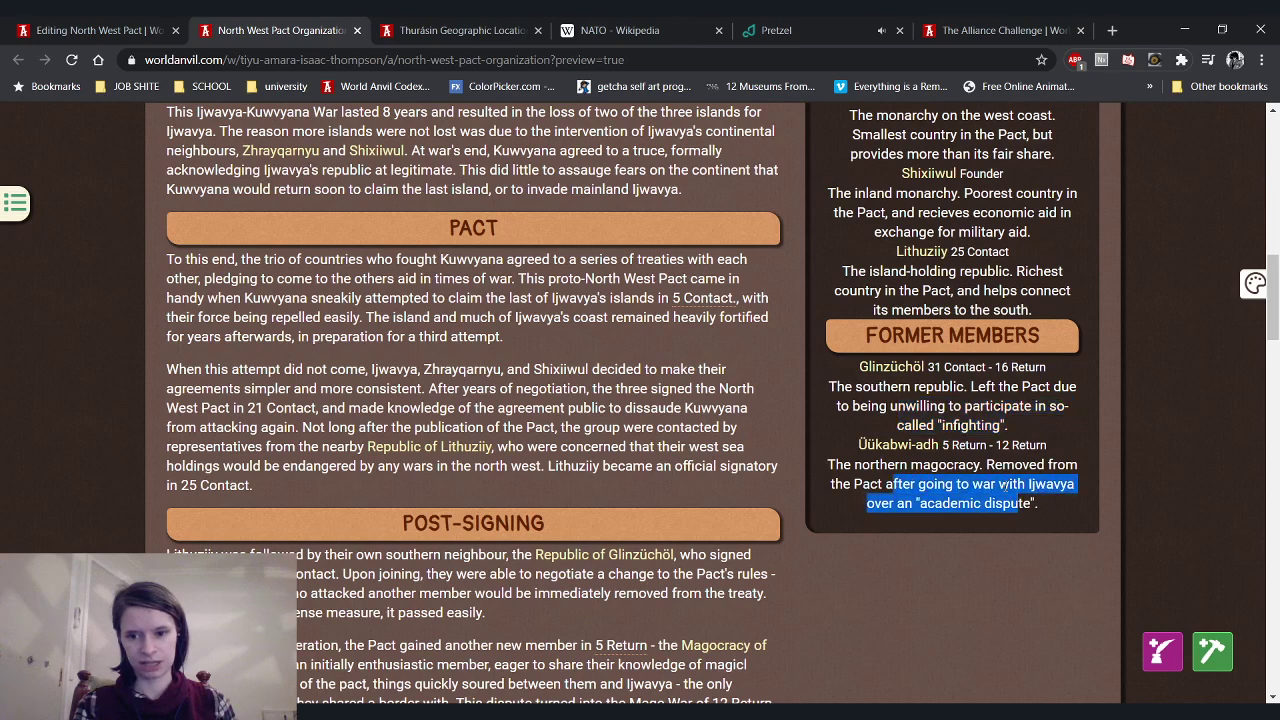
scroll(893, 484, up, 2)
scroll(1021, 548, down, 1)
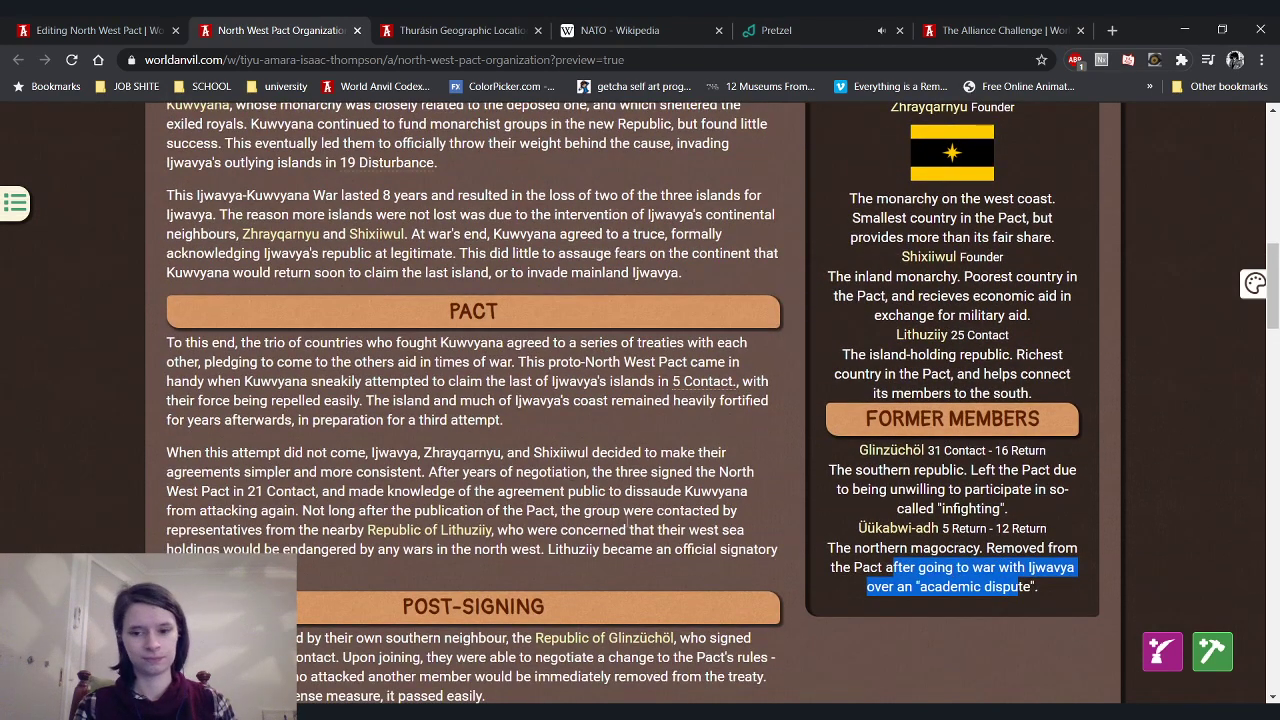
Open the bottom sidebar content in the article editor and delete the description line under Ijwavya's flag
click(130, 24)
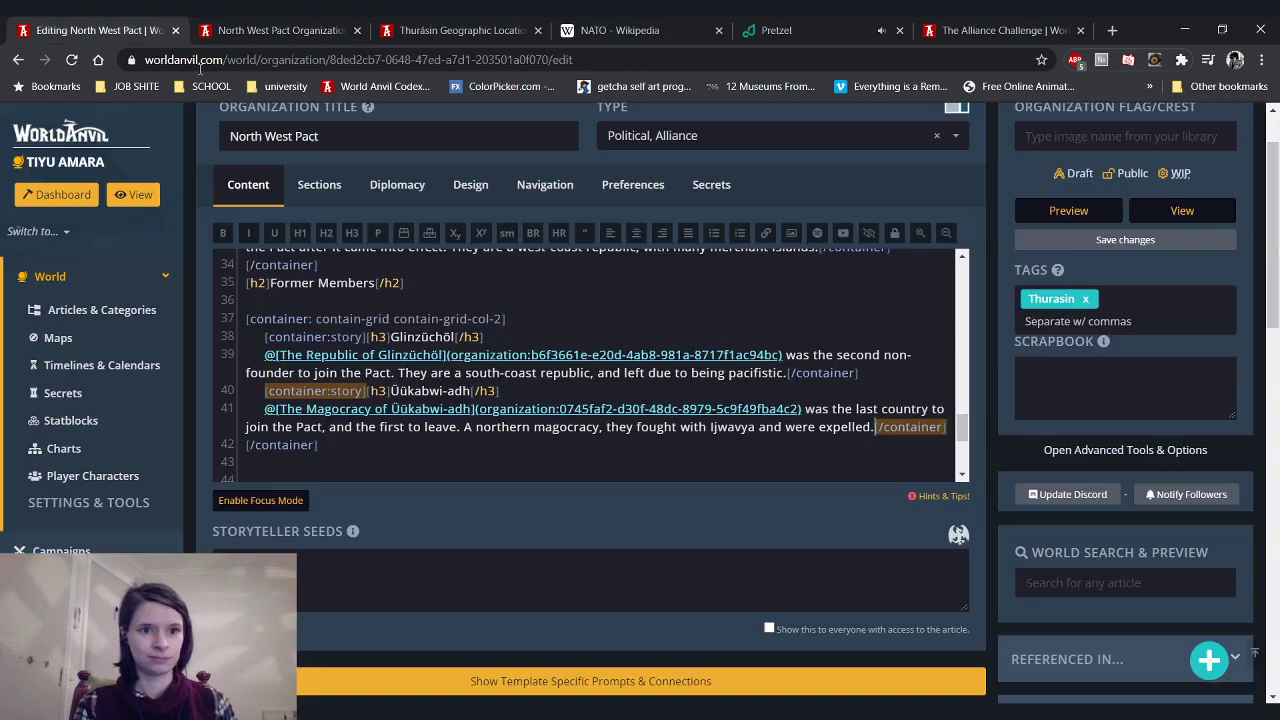
click(319, 184)
scroll(442, 408, down, 8)
scroll(442, 408, down, 1)
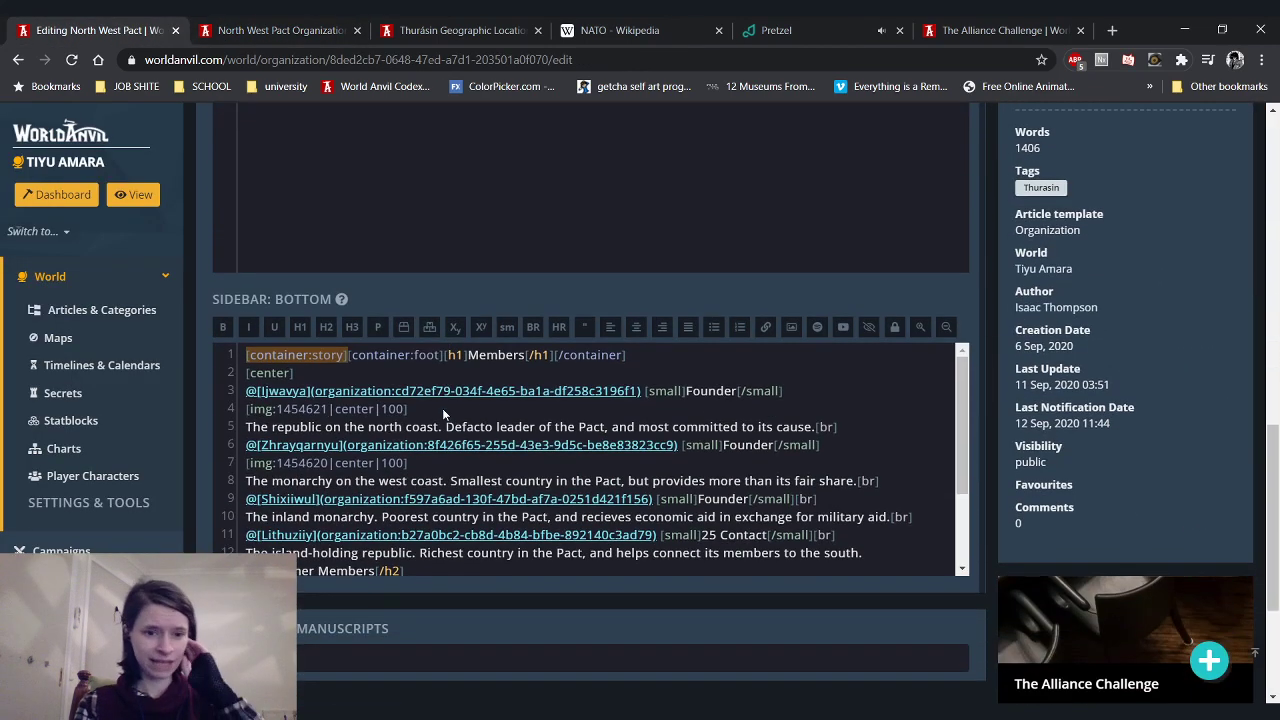
drag(838, 426, 212, 426)
key(BackSpace)
key(BackSpace)
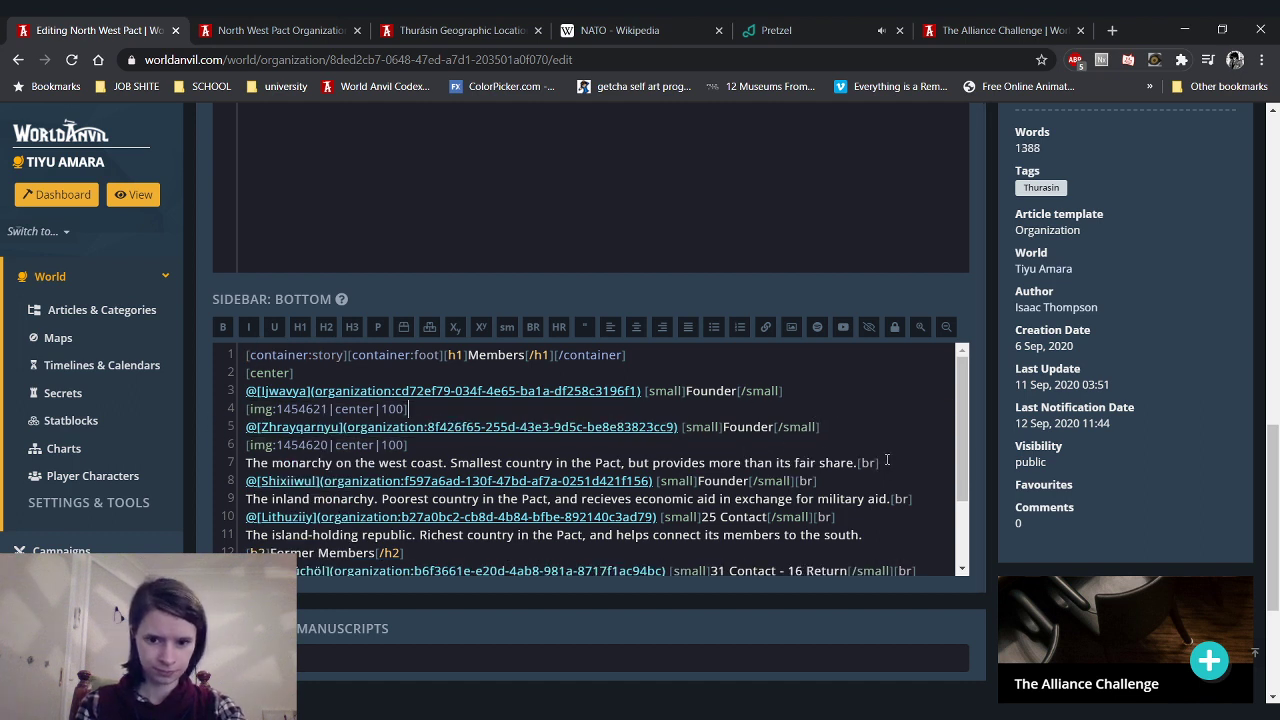
Delete the Zhrayqarnyu and Shixiiwul description lines from the bottom sidebar, leaving no blank lines
drag(889, 462, 229, 467)
key(BackSpace)
key(BackSpace)
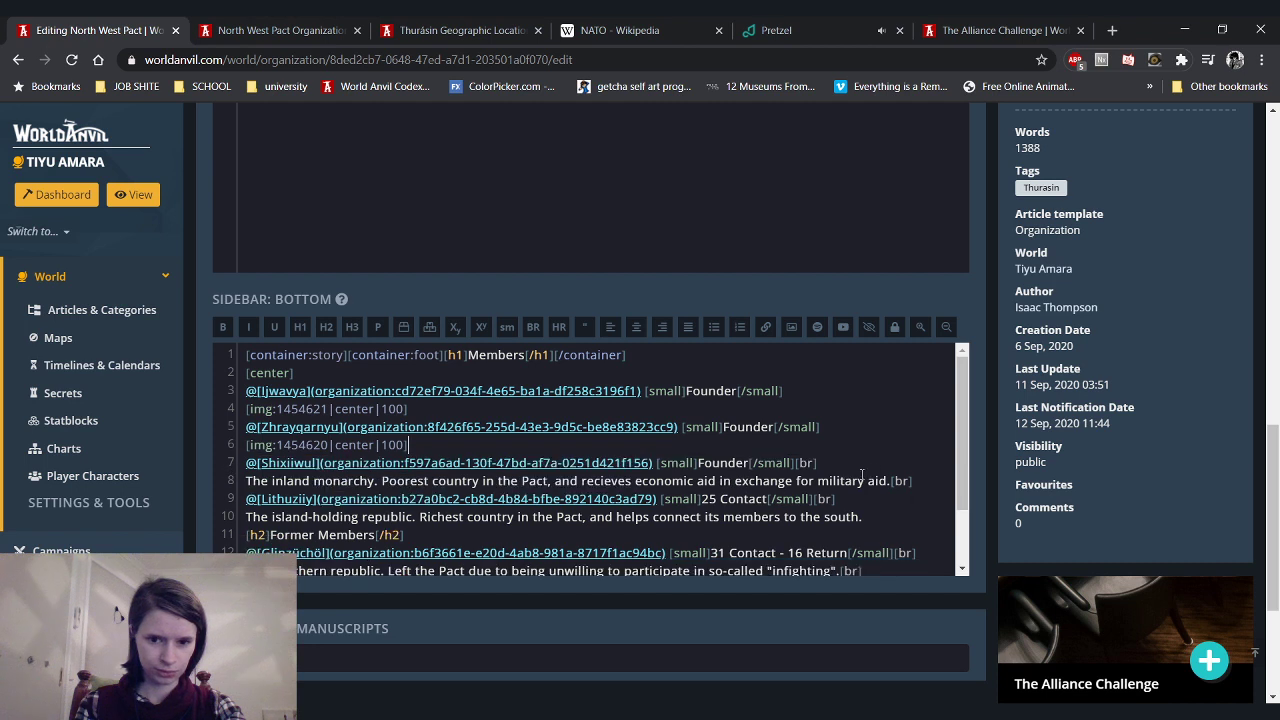
drag(925, 481, 192, 473)
key(BackSpace)
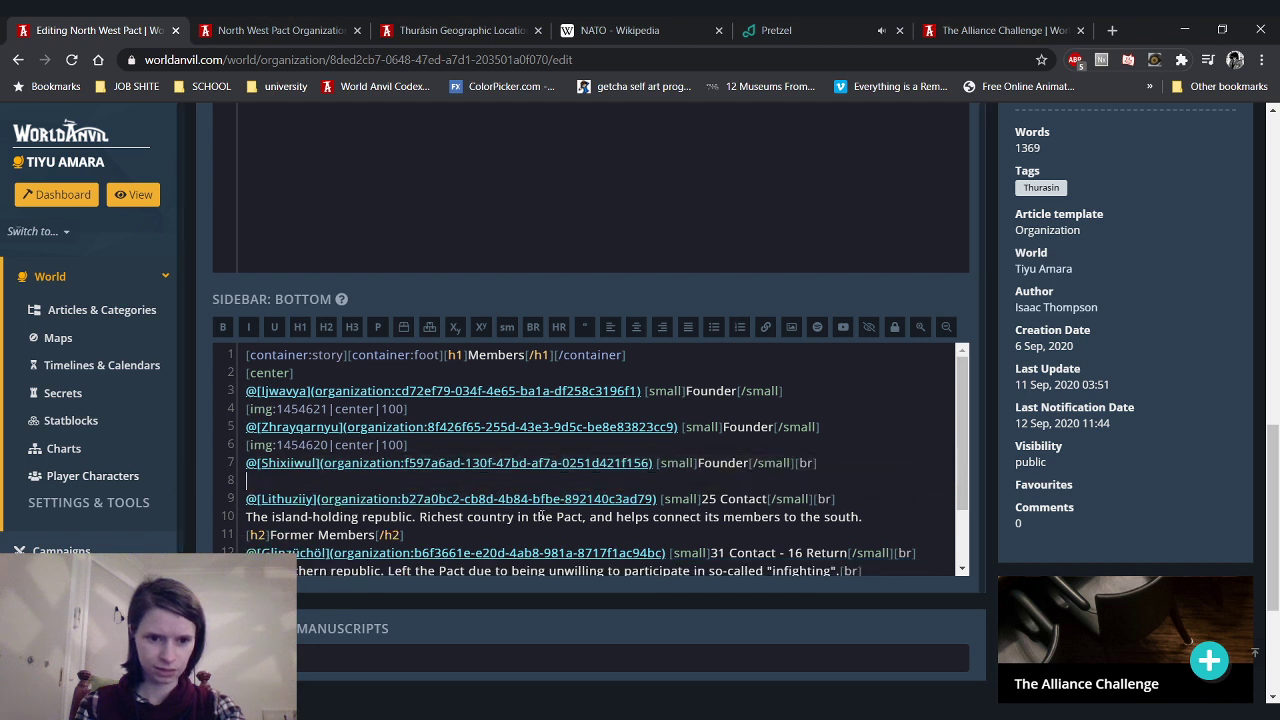
key(BackSpace)
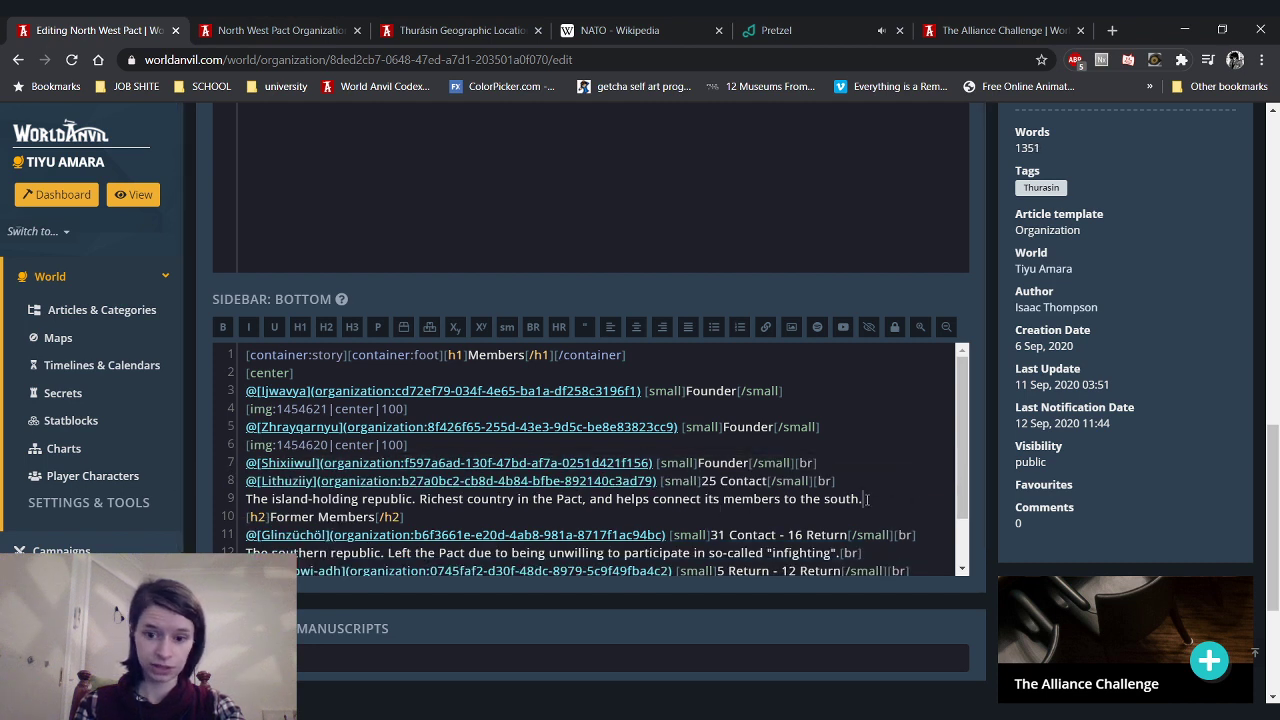
Delete the Lithuziiy description line from the bottom sidebar, keeping [br] at the end of the Lithuziiy entry
drag(866, 498, 242, 497)
key(BackSpace)
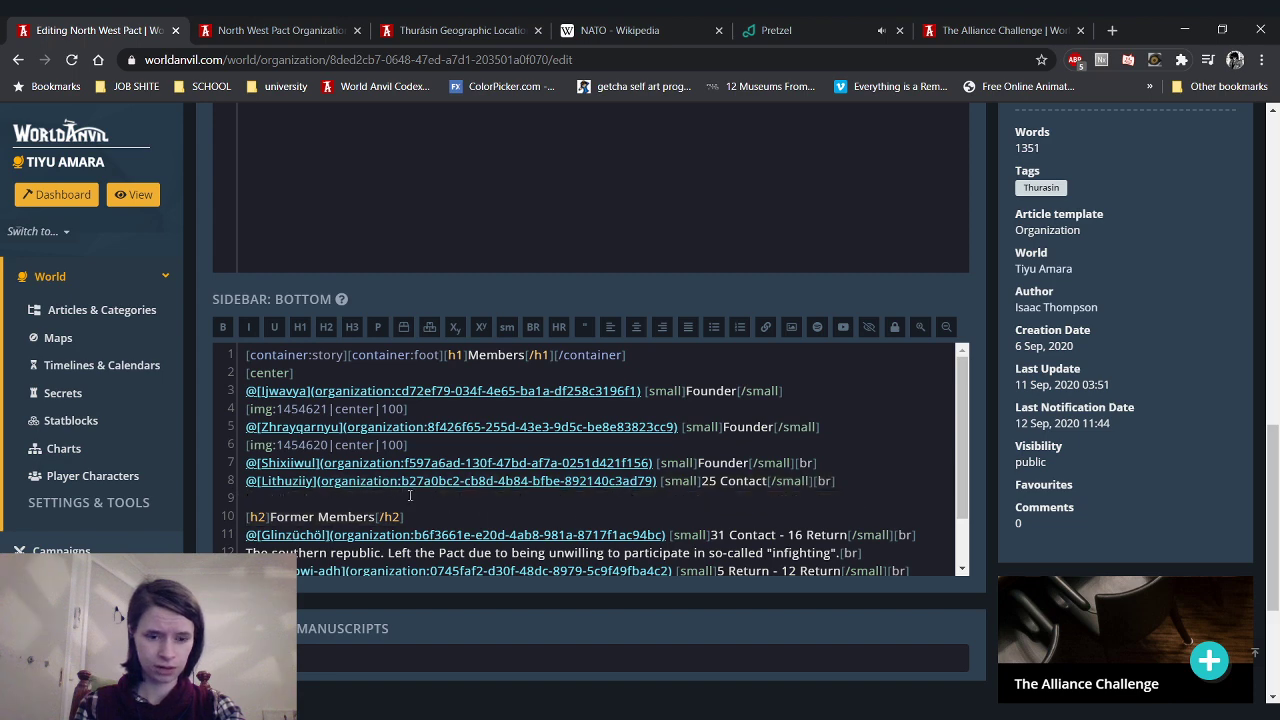
key(BackSpace)
key(BackSpace)
key(BackSpace)
key(BackSpace)
key(BackSpace)
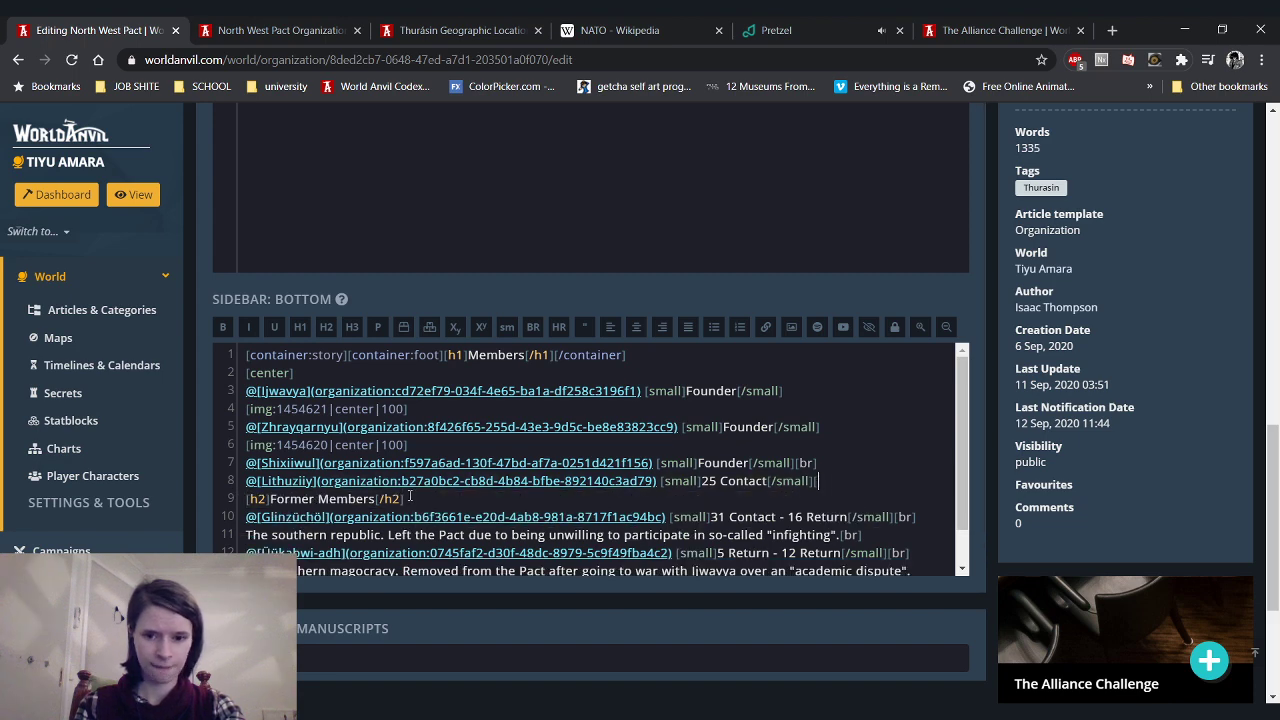
scroll(535, 465, down, 1)
text([br)
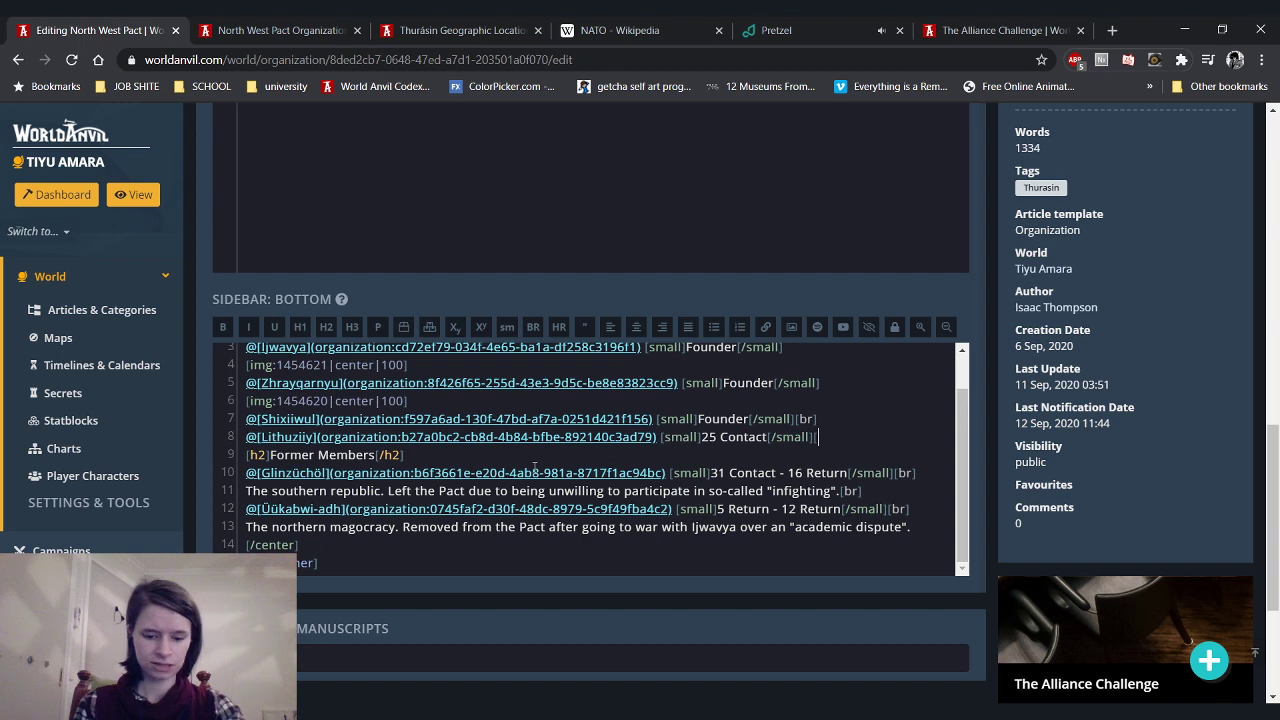
text(])
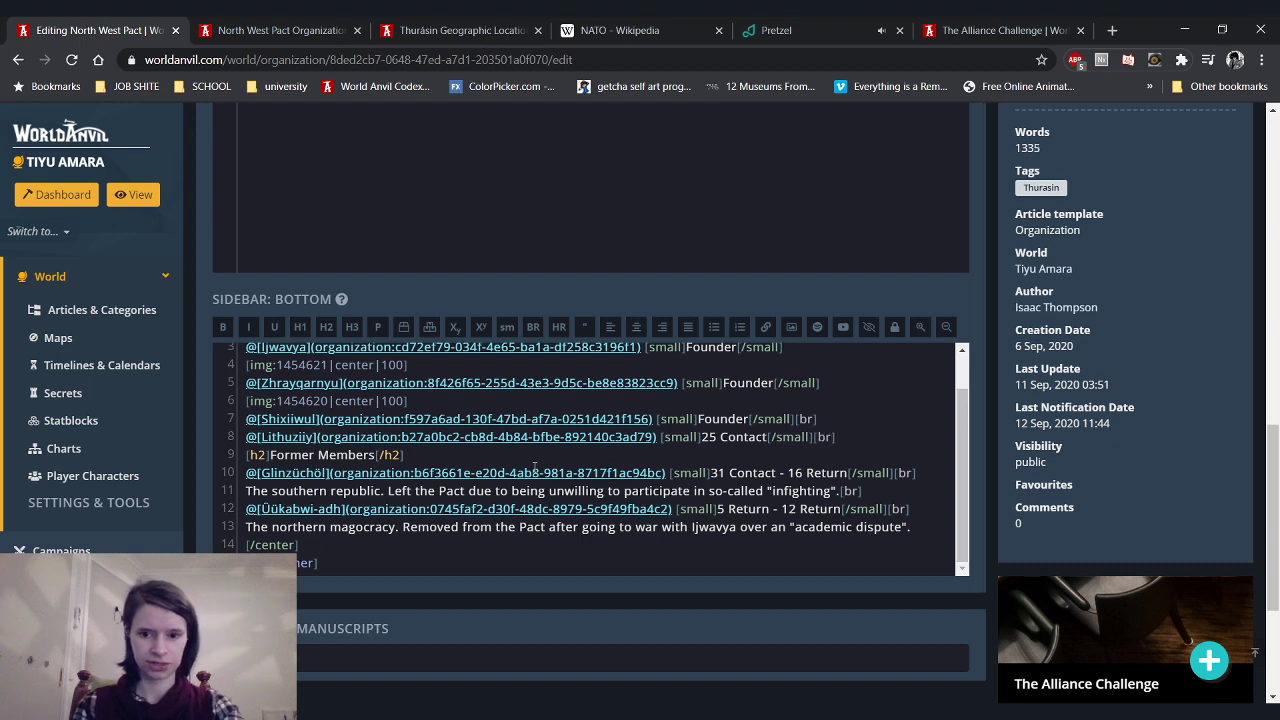
Delete the Glinzüchöl and Üükabwi-adh description lines under Former Members in the bottom sidebar
click(880, 490)
drag(880, 490, 229, 497)
key(BackSpace)
key(BackSpace)
drag(922, 524, 229, 532)
key(BackSpace)
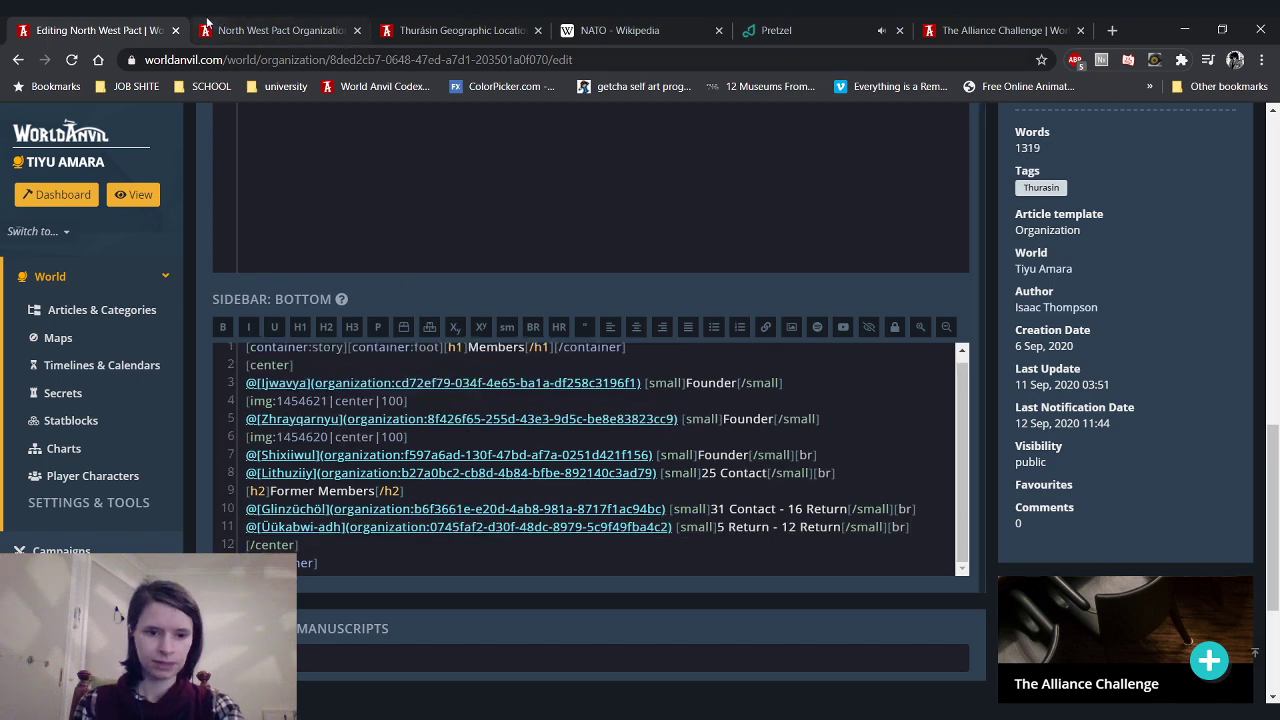
Refresh the North West Pact preview and check the shortened Members and Former Members lists in the sidebar
click(270, 30)
key(F5)
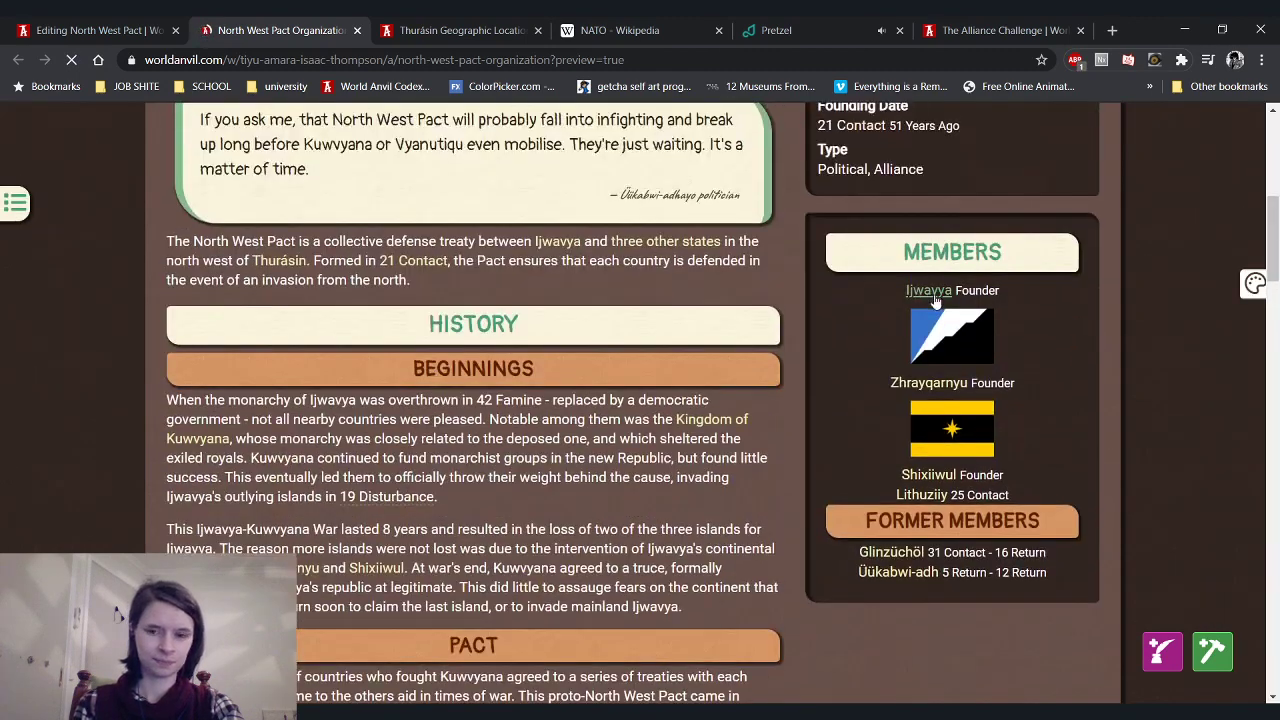
mouse_move(918, 570)
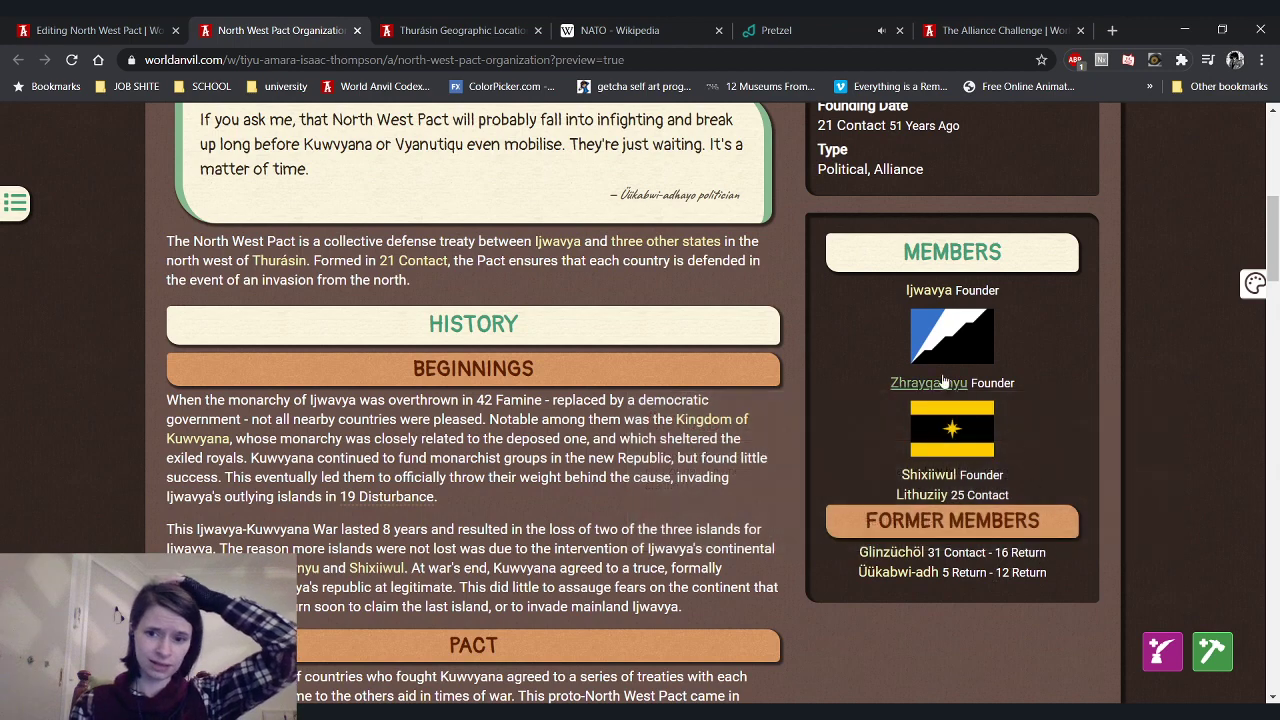
scroll(1001, 437, down, 2)
scroll(688, 436, up, 3)
scroll(688, 436, up, 3)
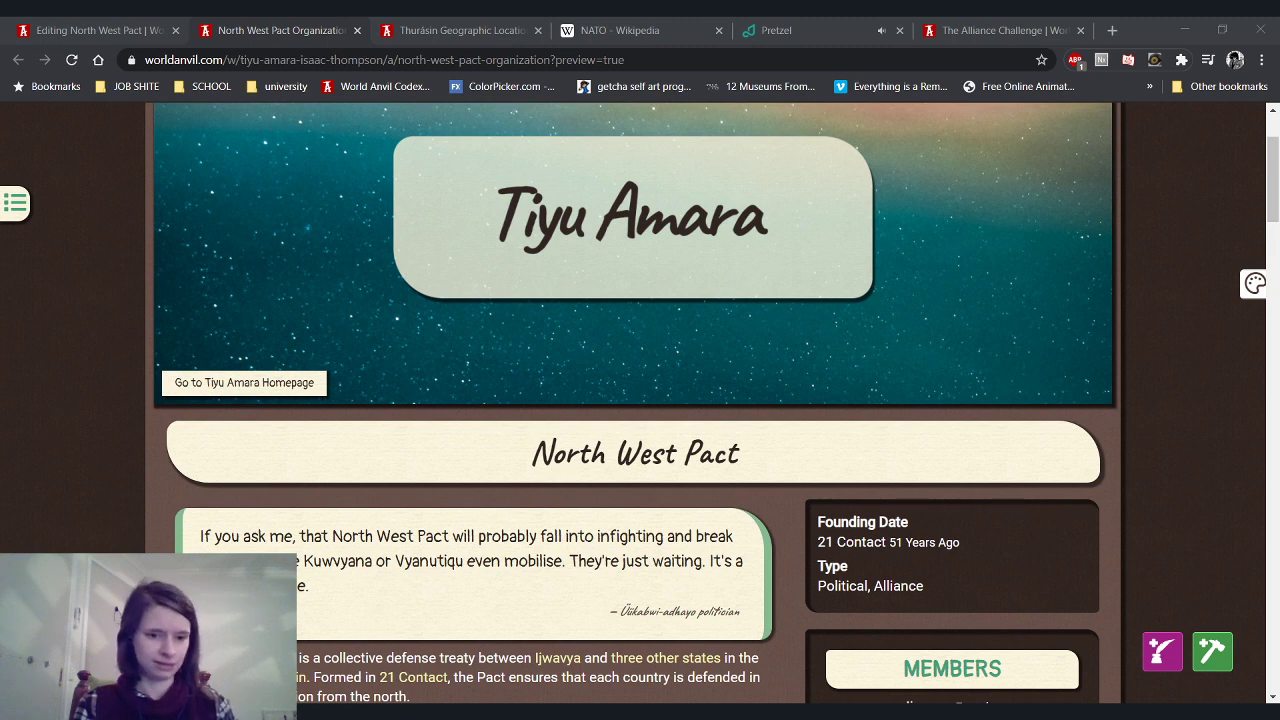
Look over the map and country lists in the Thurásin article
click(510, 641)
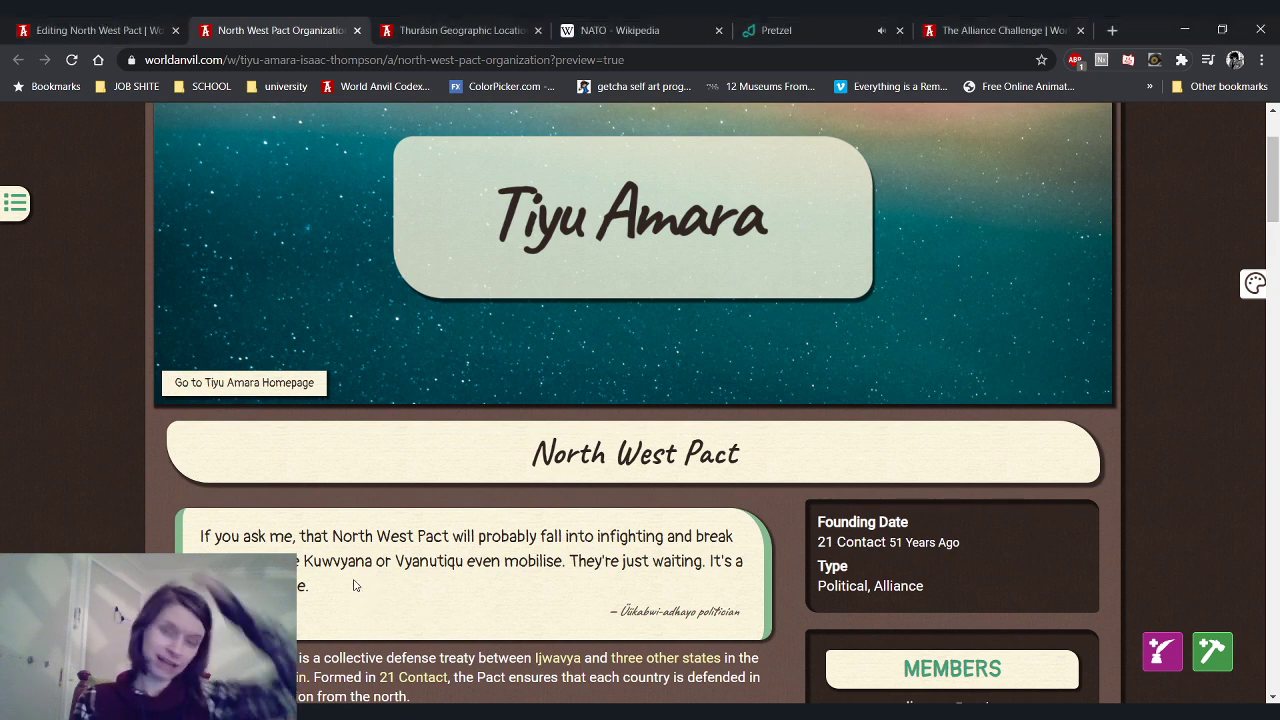
scroll(342, 568, down, 1)
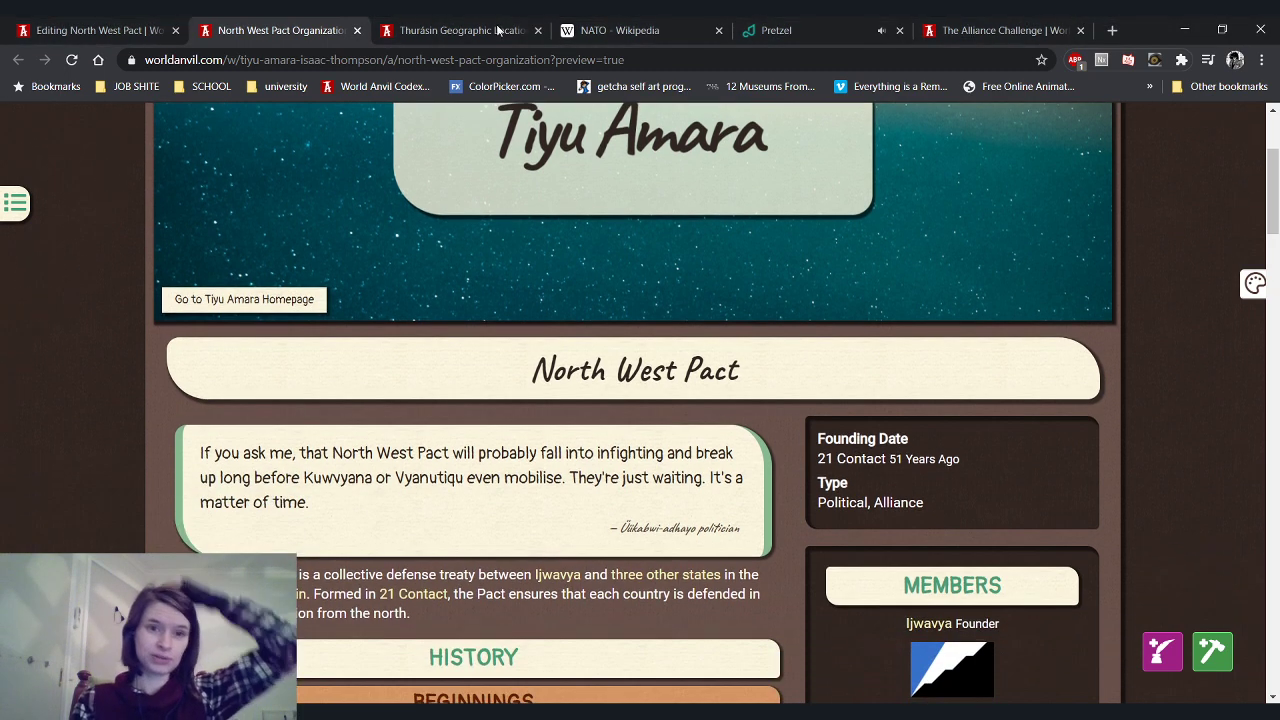
click(460, 30)
scroll(320, 330, down, 2)
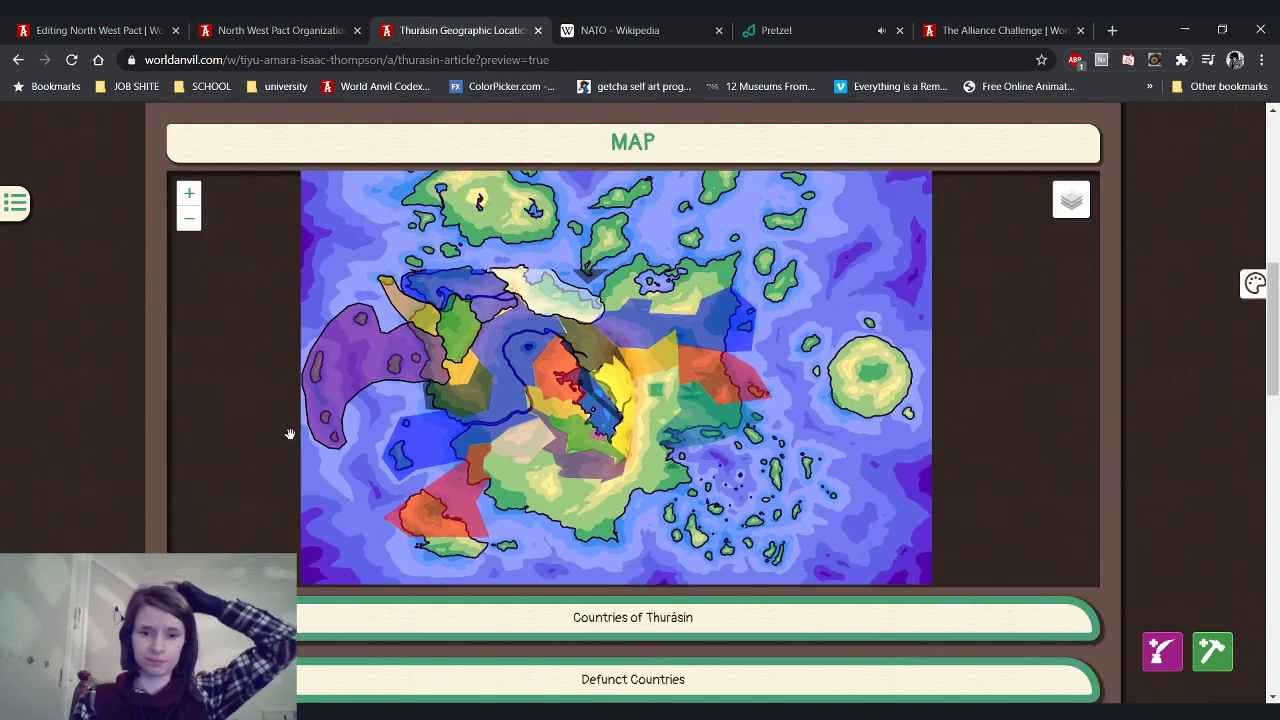
scroll(286, 429, down, 4)
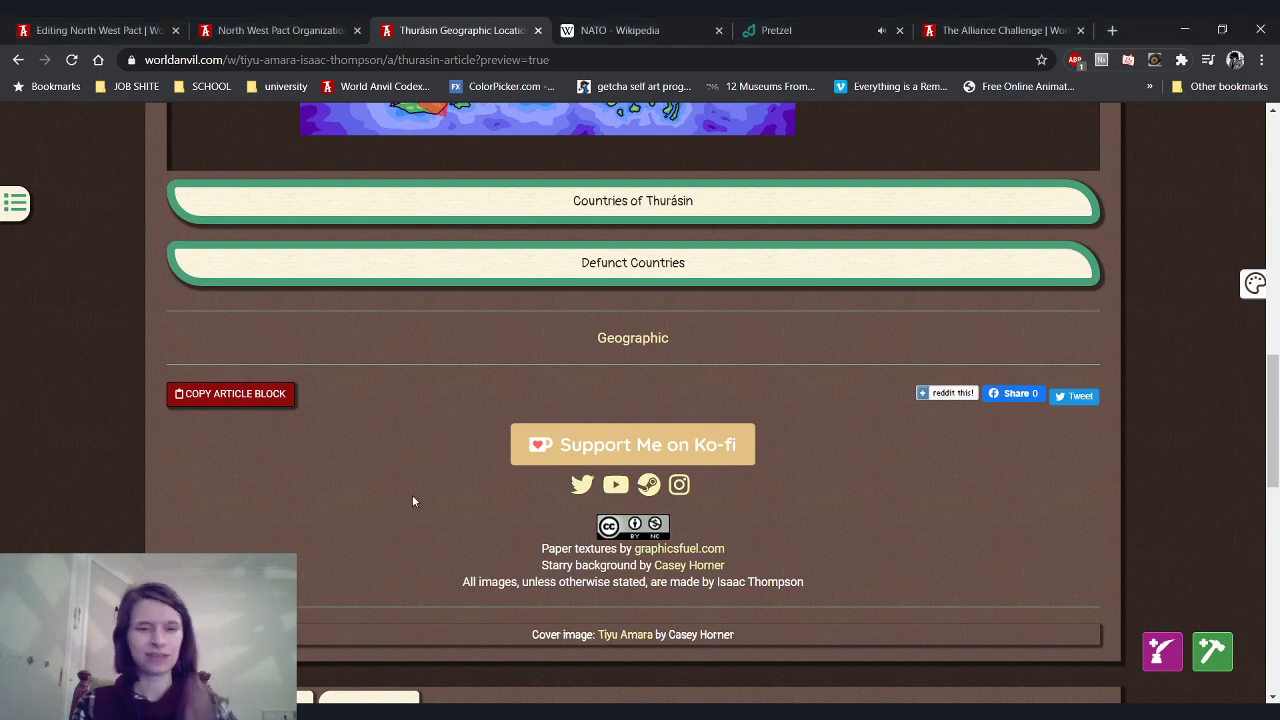
Return to the North West Pact preview and review the current and former member cards under Structure
click(85, 30)
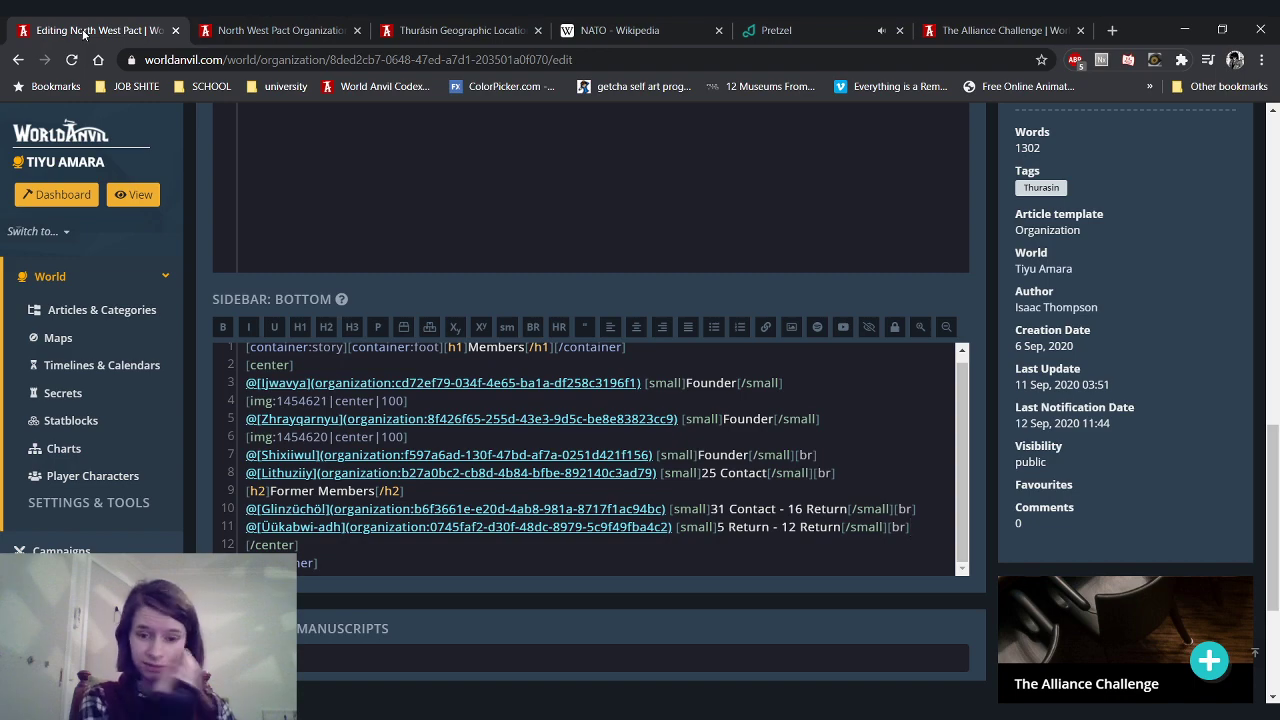
click(275, 30)
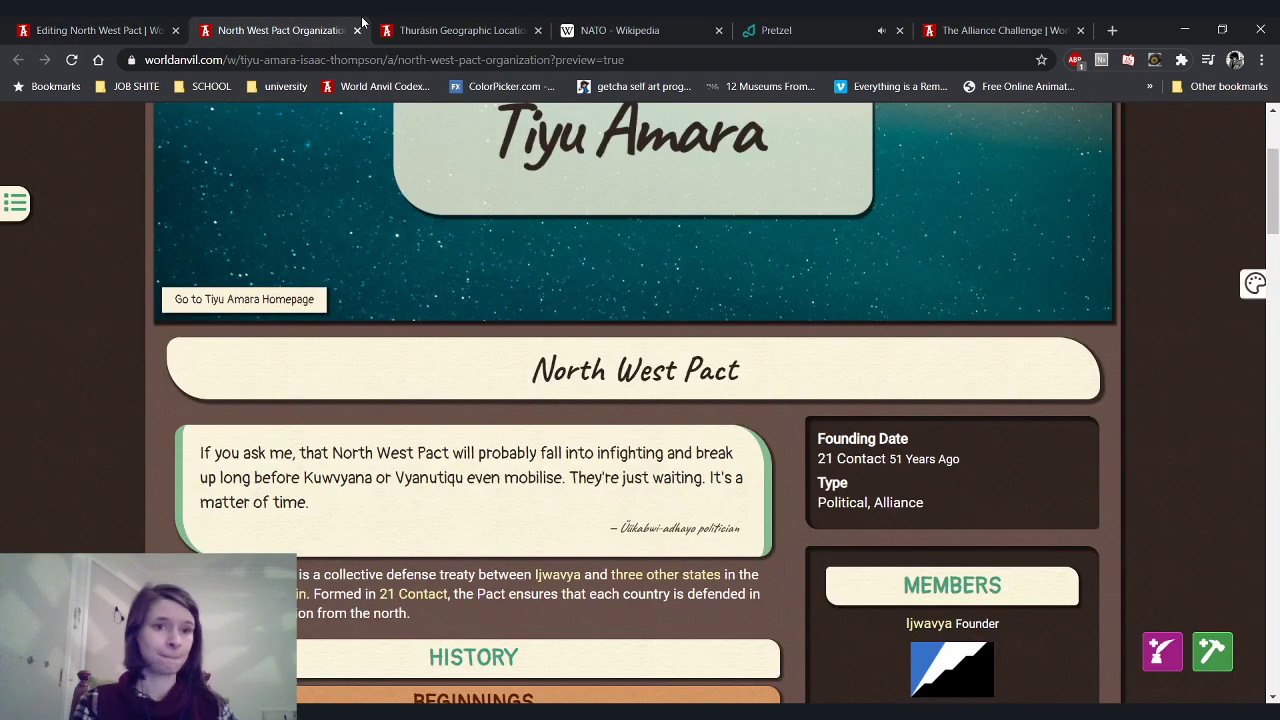
scroll(813, 621, down, 10)
scroll(813, 621, down, 8)
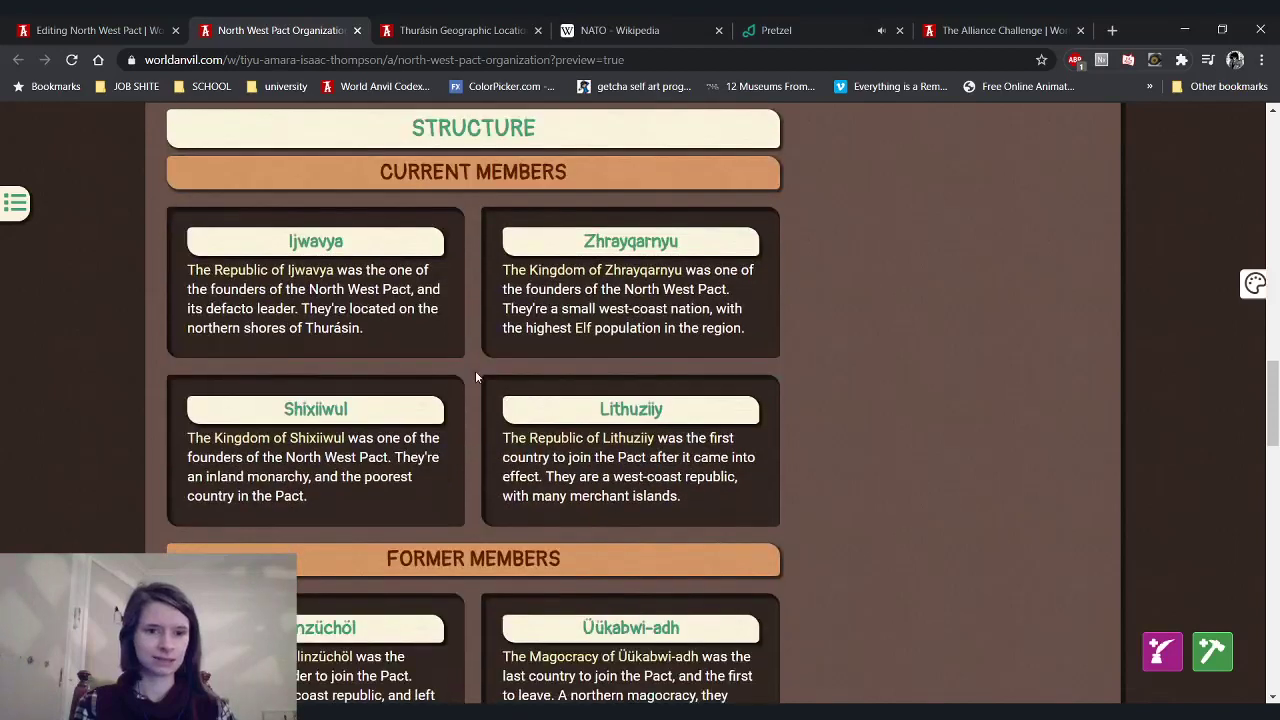
scroll(469, 378, up, 2)
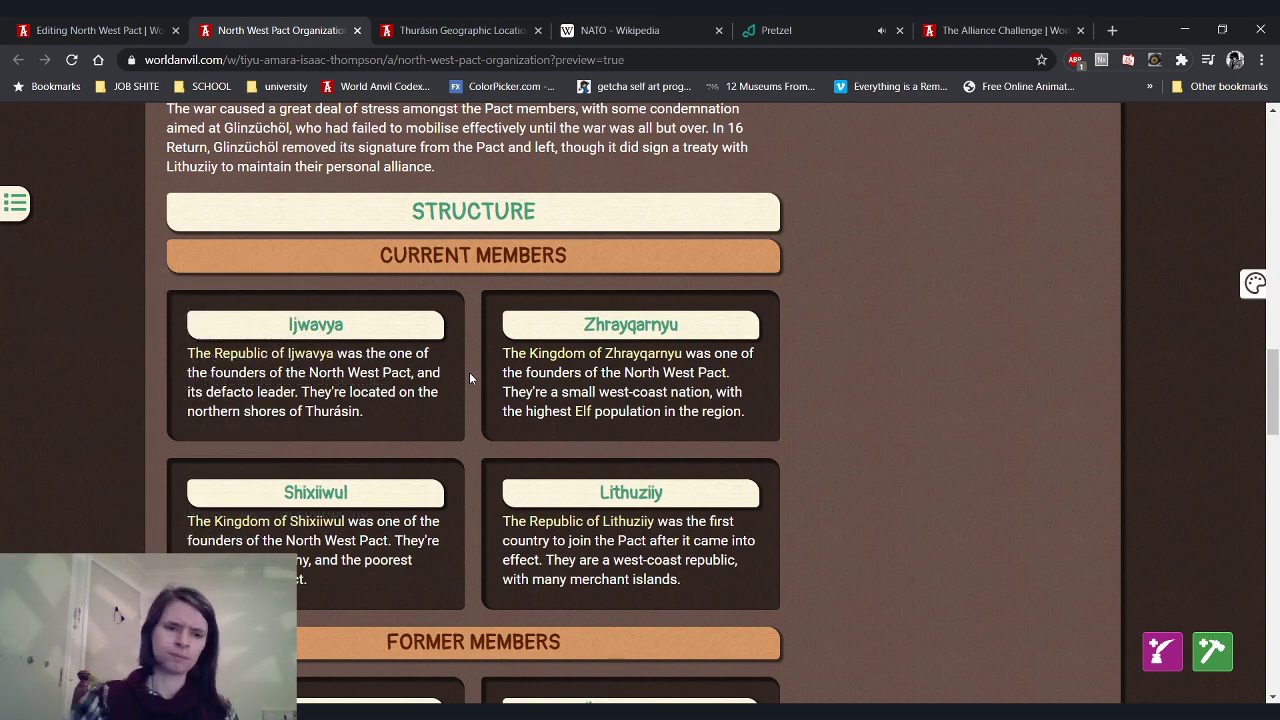
scroll(469, 378, down, 5)
Add a line below the Former Members heading in the bottom sidebar and insert the Glinzuchol Map image there
click(90, 30)
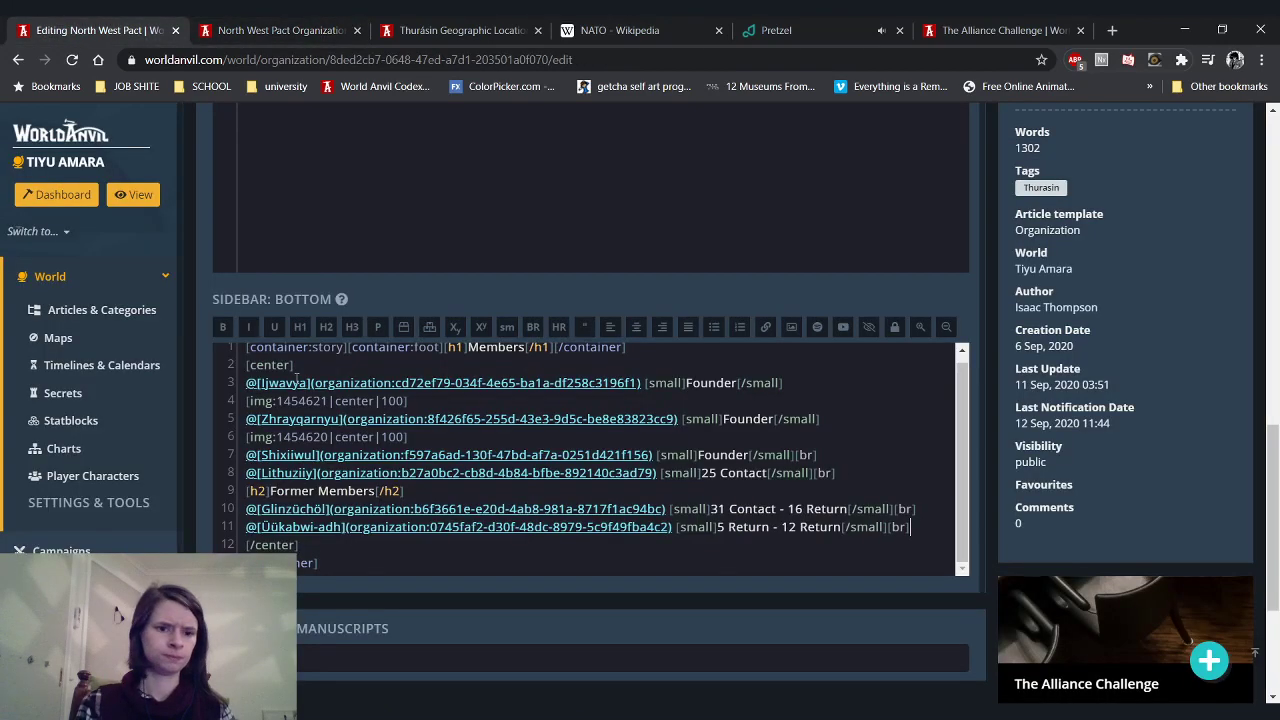
click(617, 494)
key(Return)
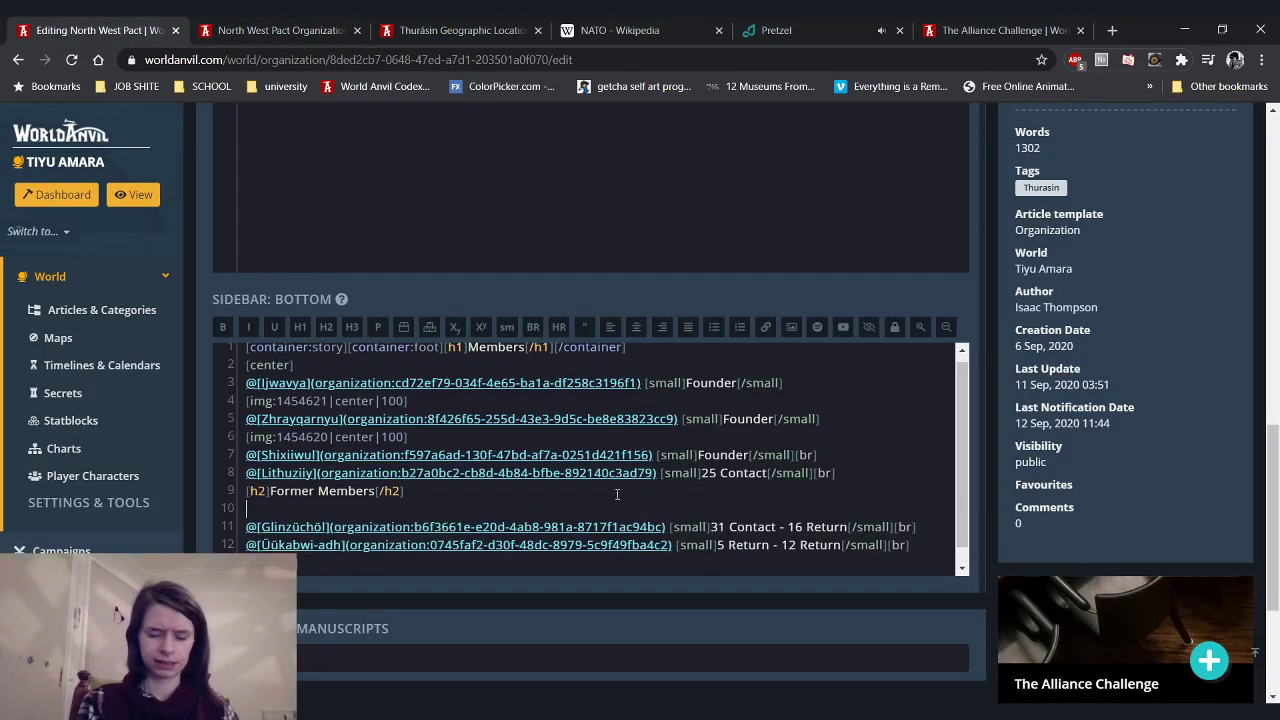
text([glin)
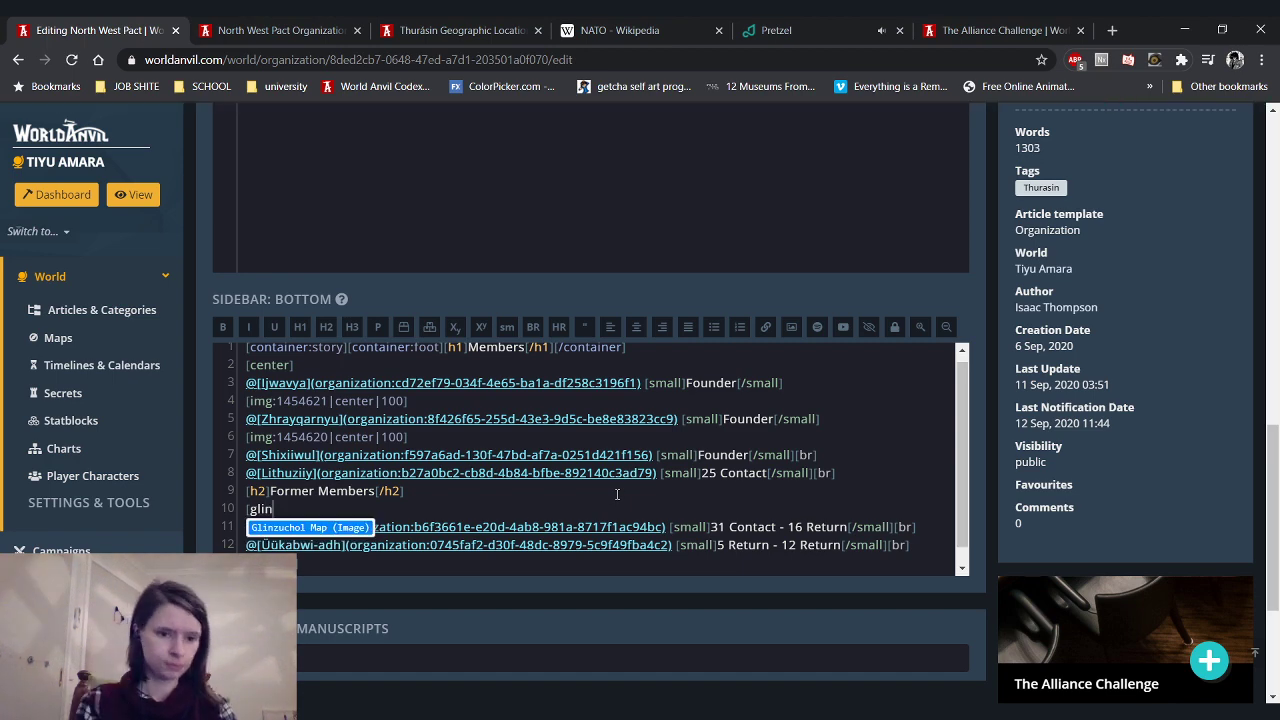
click(353, 530)
Refresh the North West Pact preview and check the Former Members list in the sidebar
click(215, 30)
key(F5)
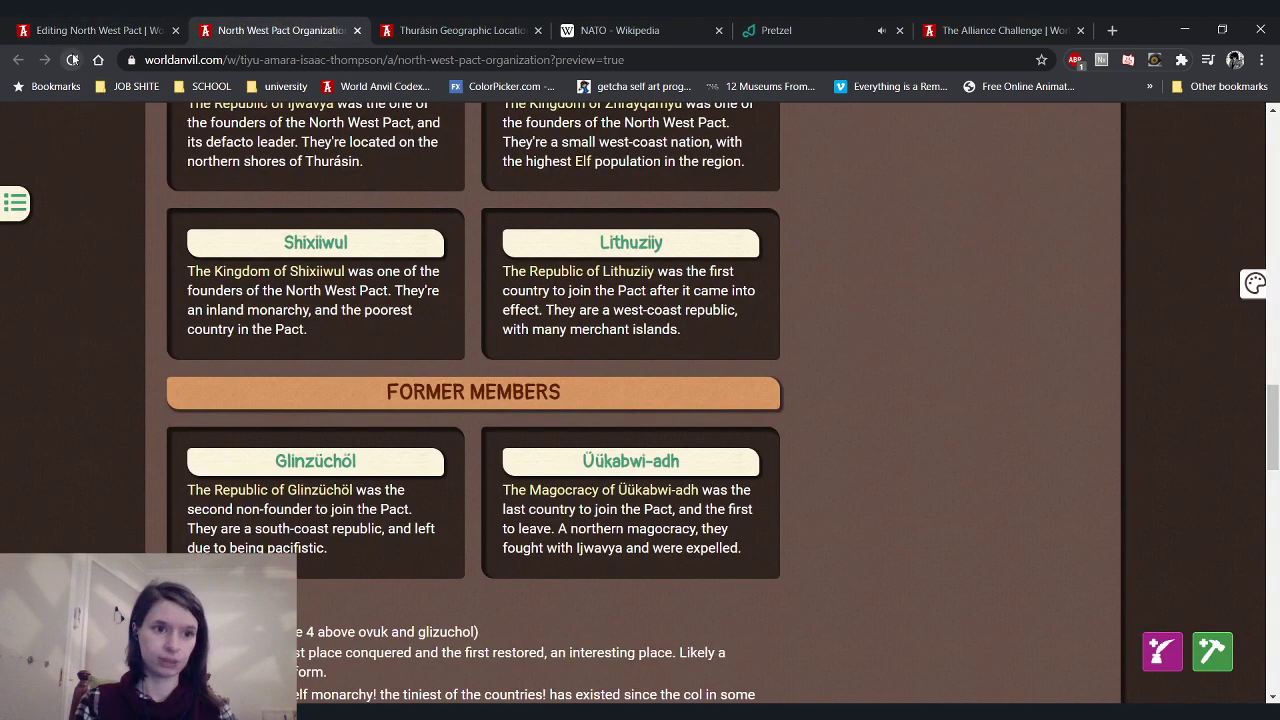
scroll(20, 455, down, 15)
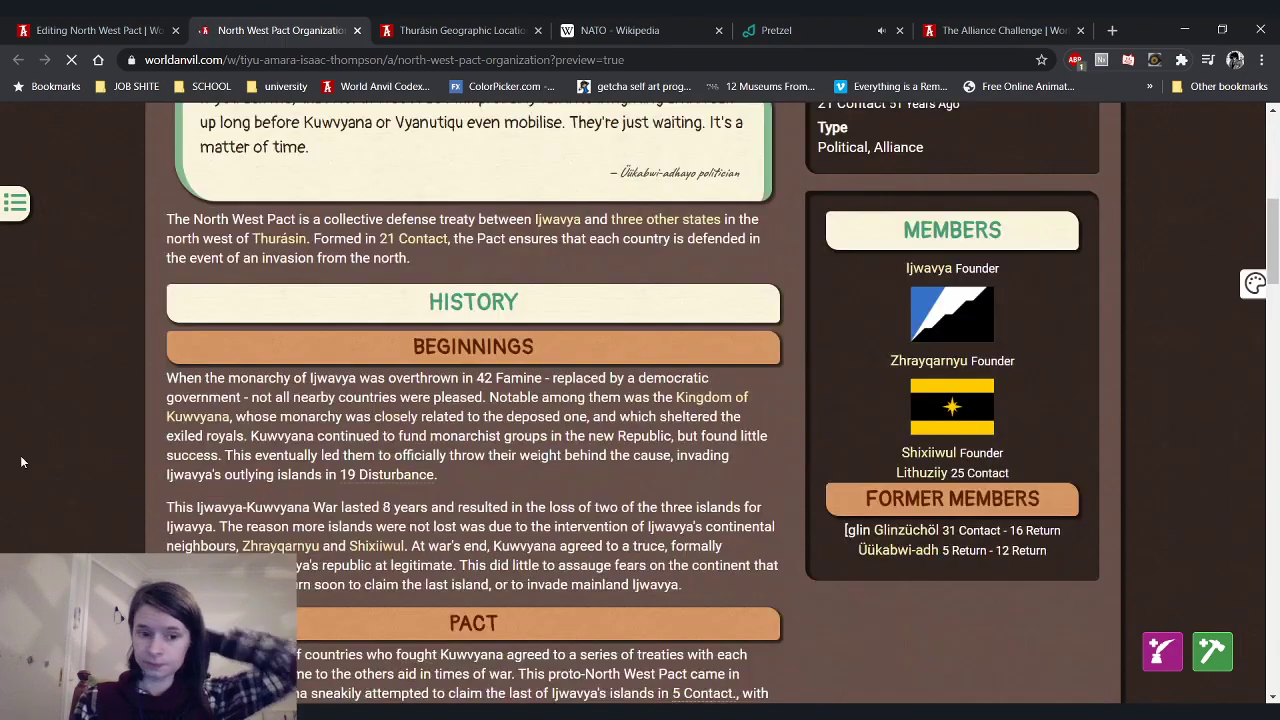
Refresh the North West Pact preview and look over the current and former member cards under Structure
scroll(25, 440, up, 3)
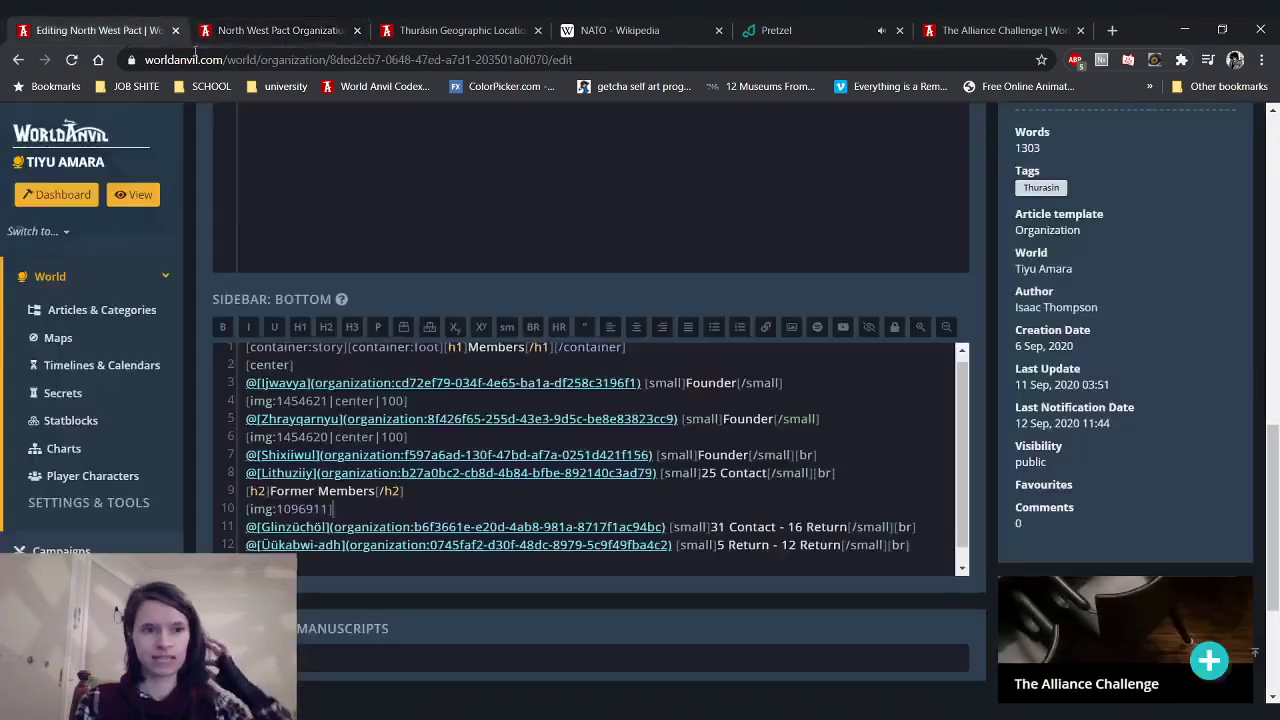
key(ctrl+Page_Up)
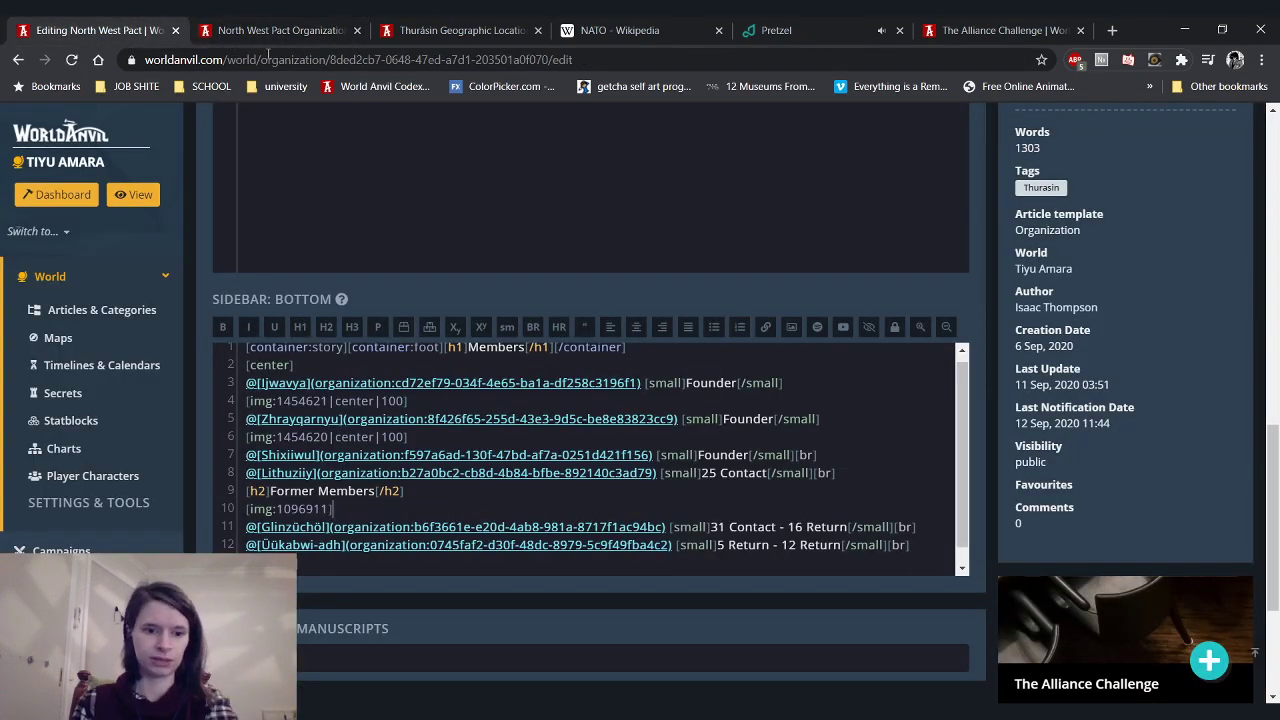
key(ctrl+Page_Down)
click(72, 59)
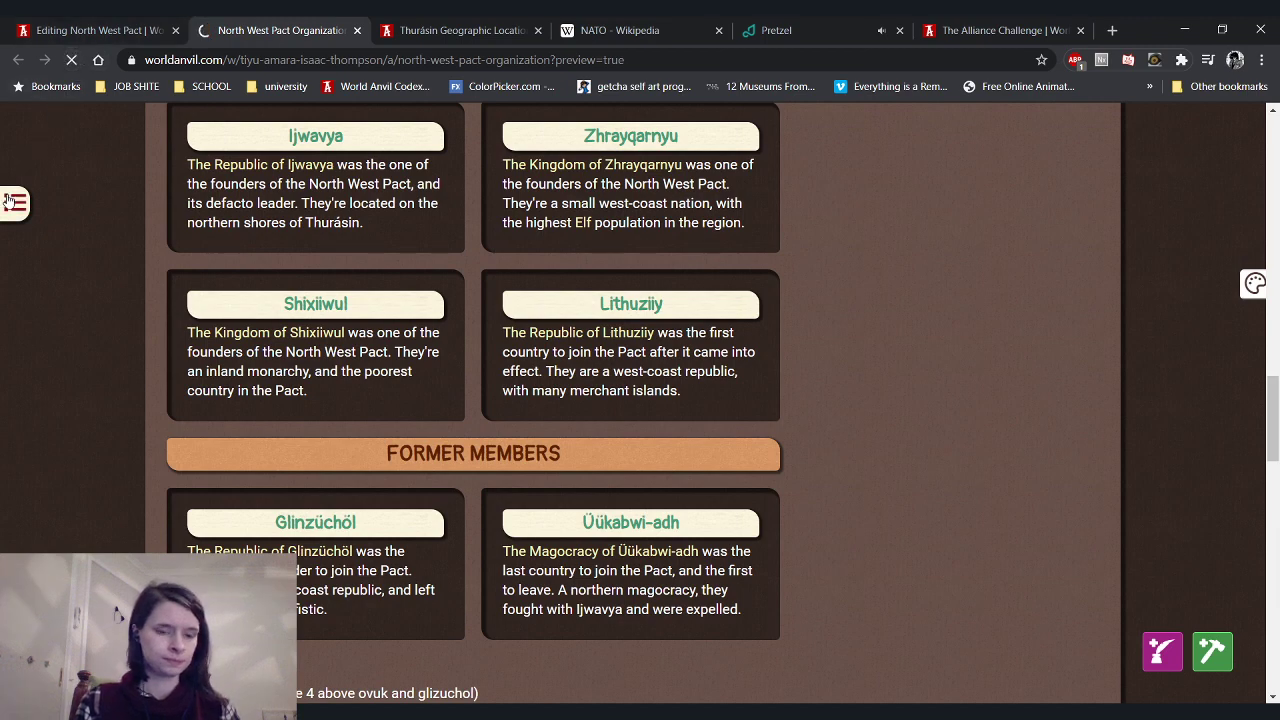
scroll(140, 418, down, 2)
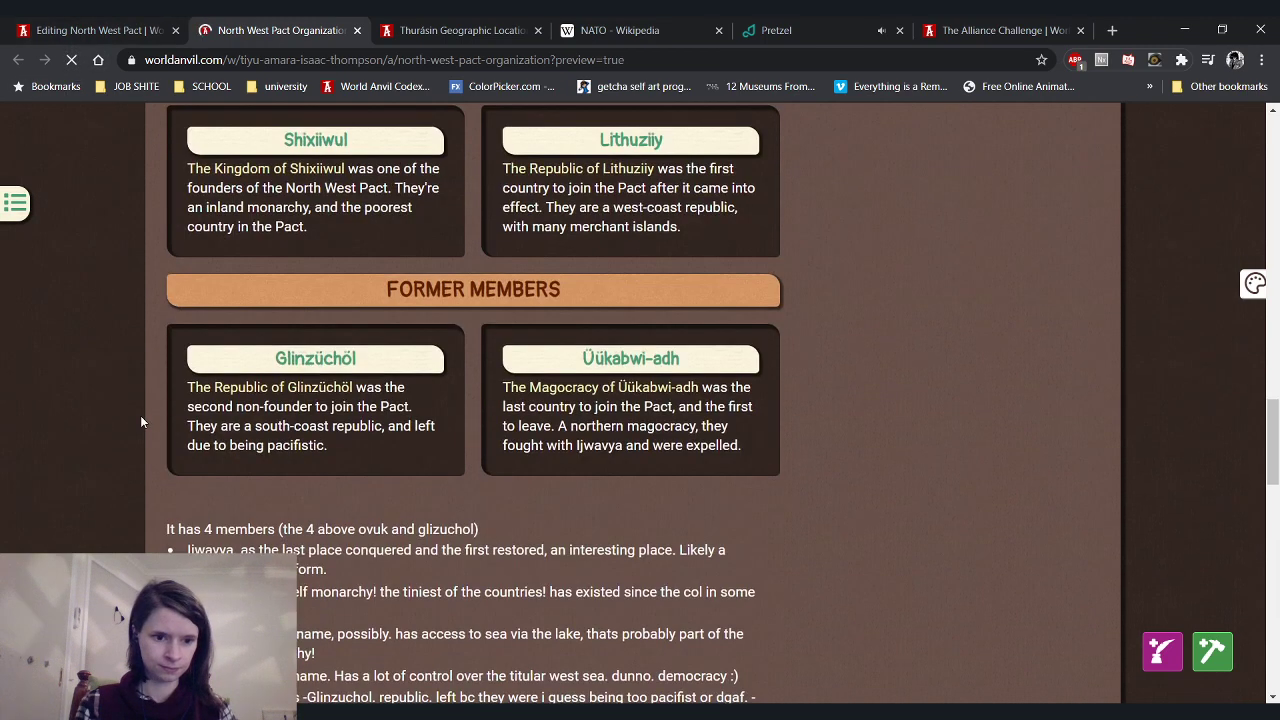
Return to the article editor and cut the image code [img:1096911] from below the Former Members heading in the bottom sidebar
key(ctrl+Page_Up)
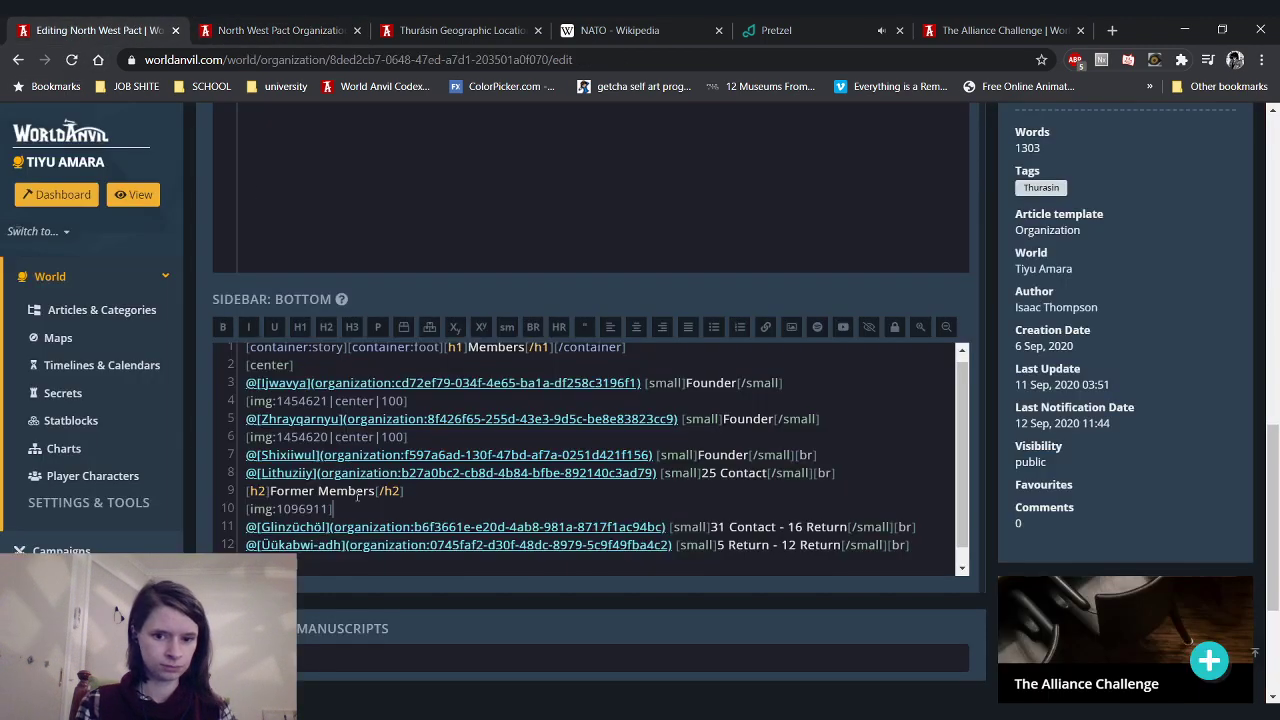
scroll(357, 495, down, 1)
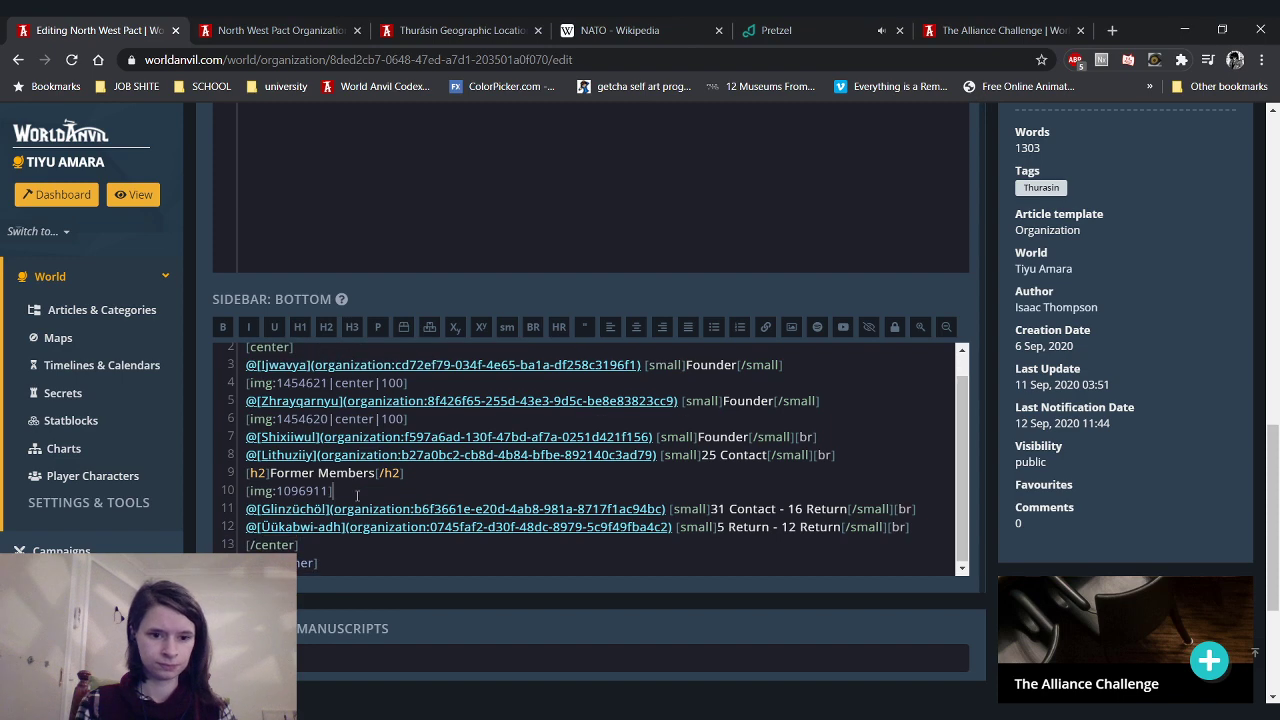
drag(357, 495, 242, 495)
key(ctrl+c)
key(BackSpace)
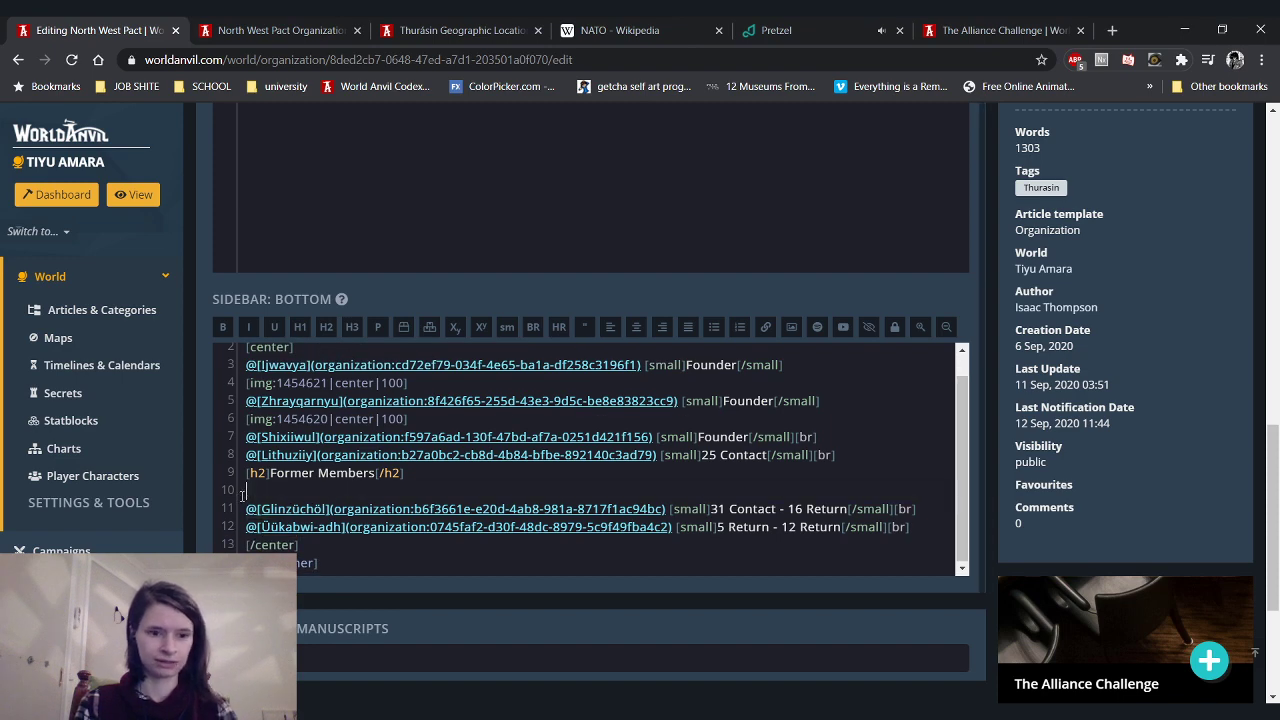
In the main content, break the line before the Glinzüchöl heading in its former member card and paste [img:1096911] above the heading
scroll(242, 495, up, 10)
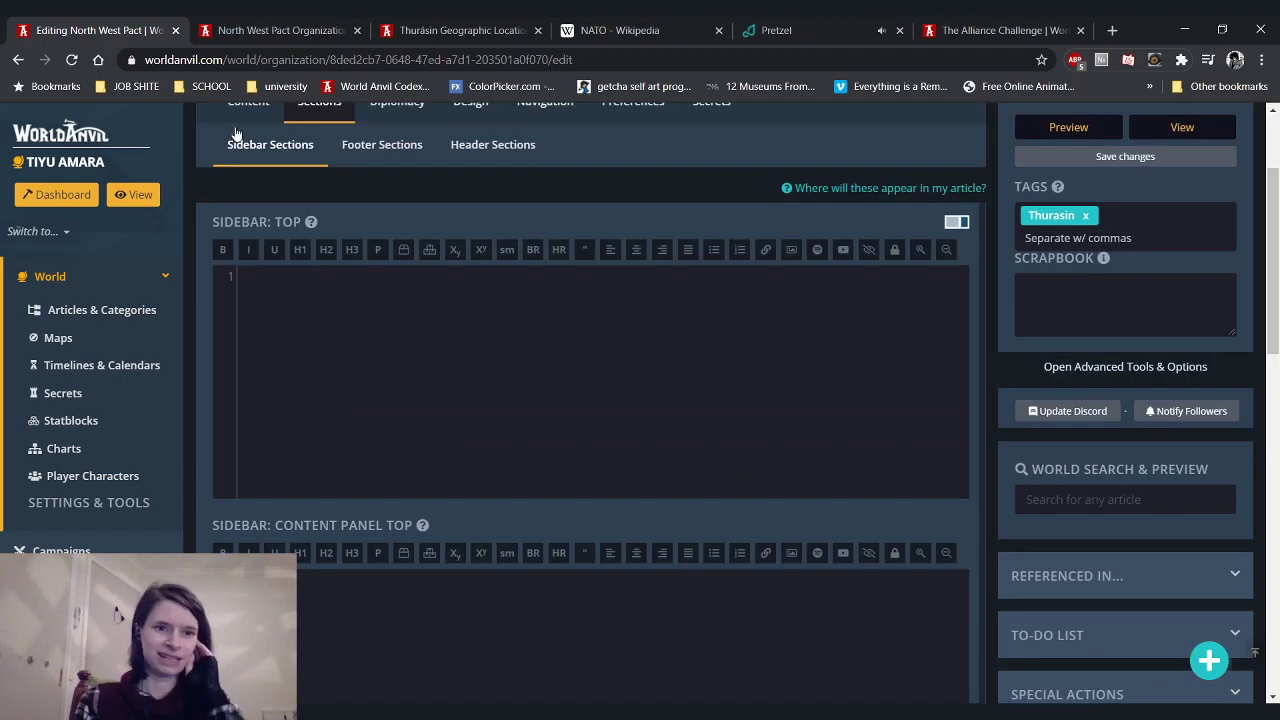
click(288, 36)
scroll(970, 210, up, 15)
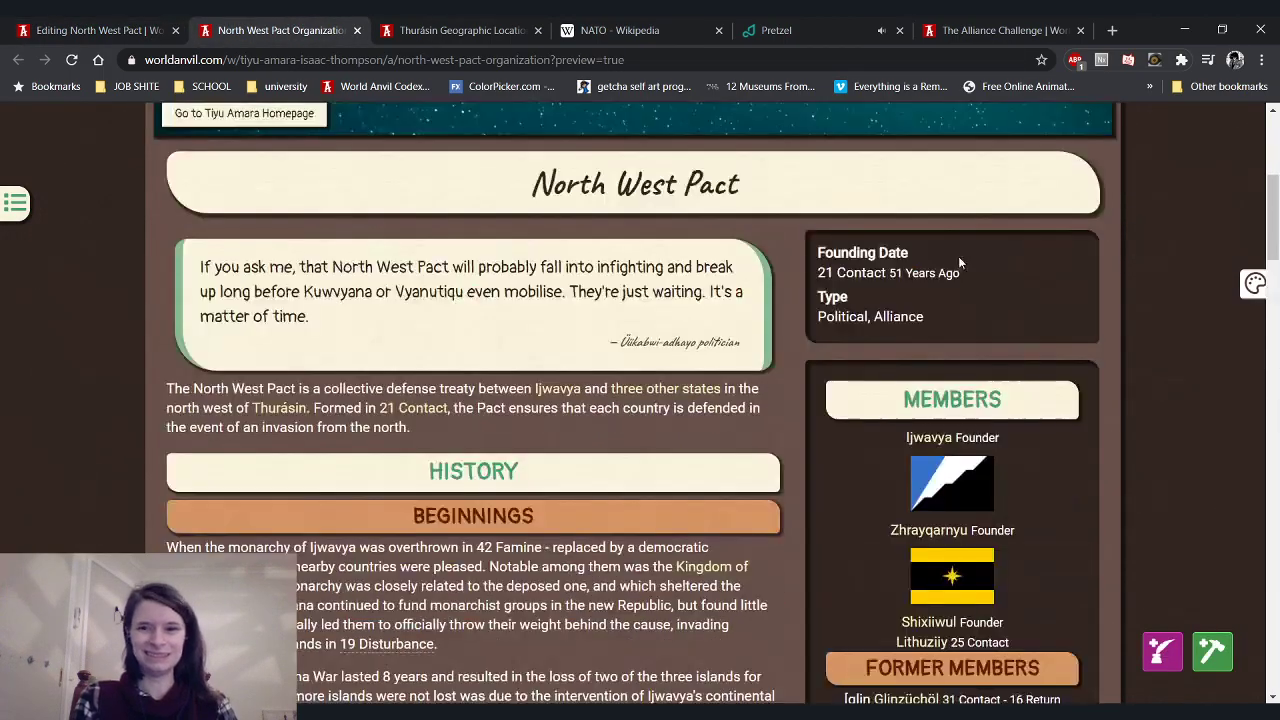
scroll(960, 262, down, 2)
click(95, 30)
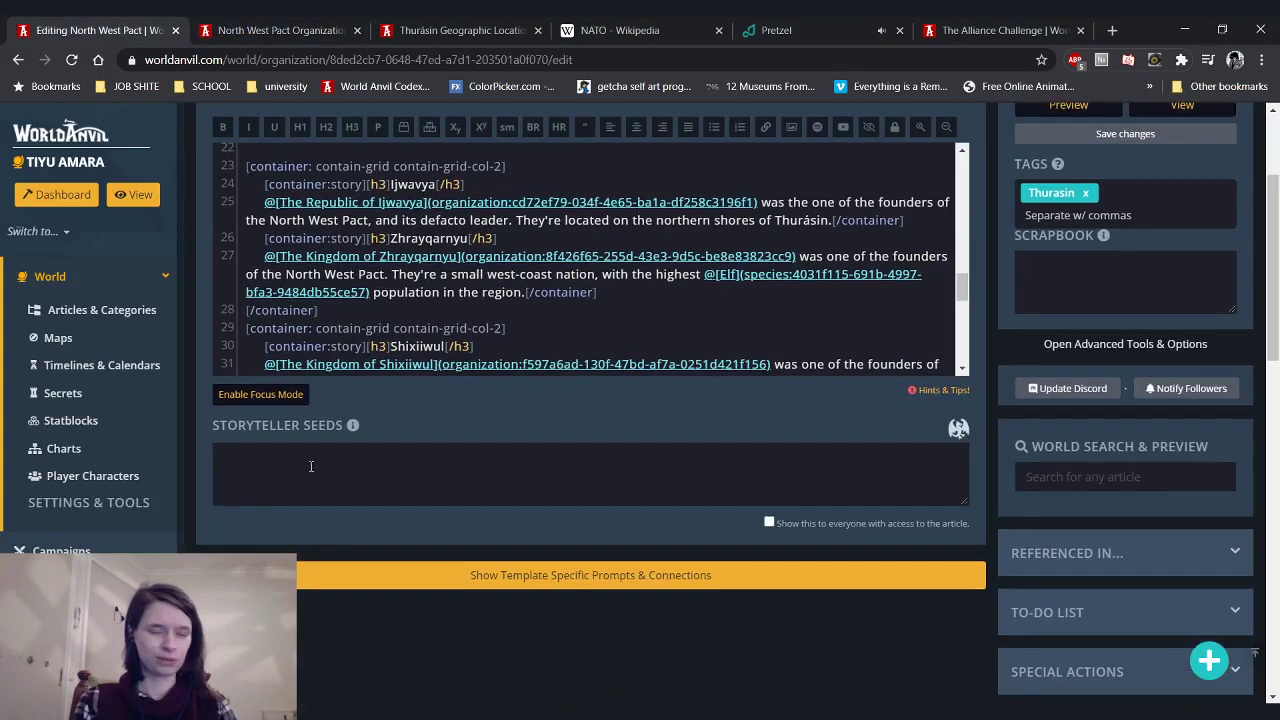
scroll(311, 466, up, 1)
scroll(324, 455, down, 3)
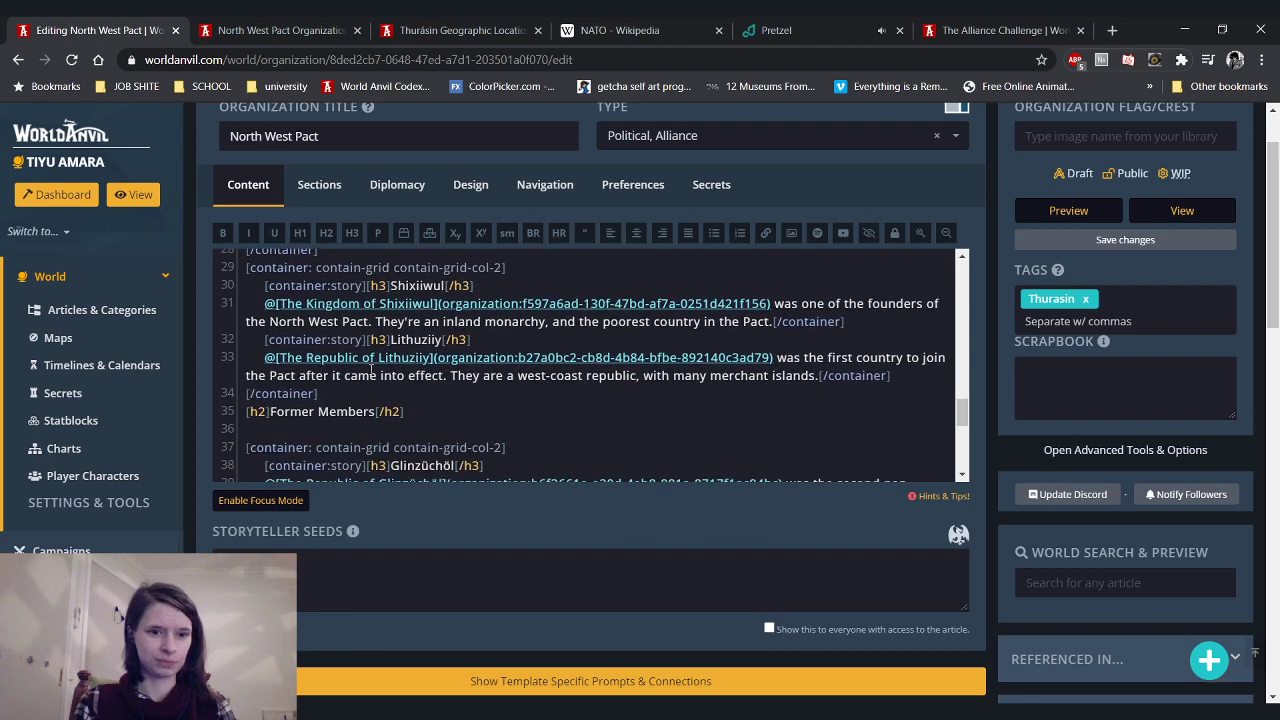
scroll(372, 370, down, 2)
click(529, 364)
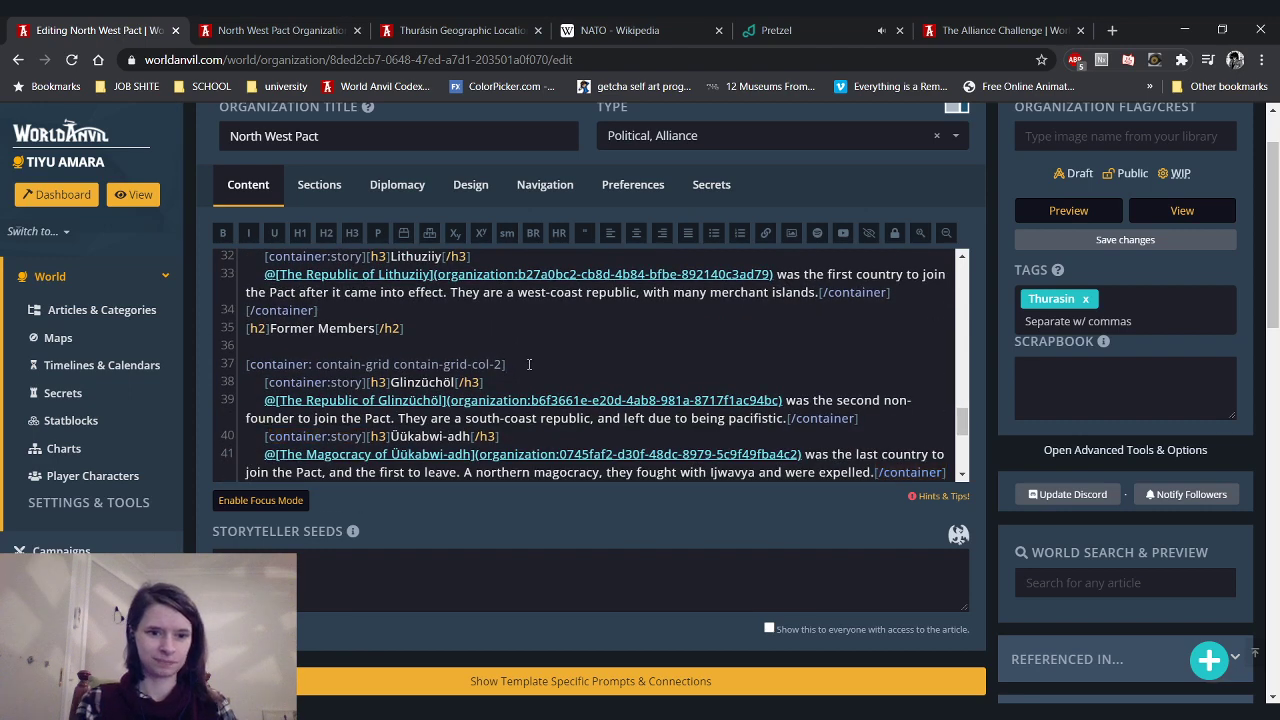
click(367, 382)
key(Return)
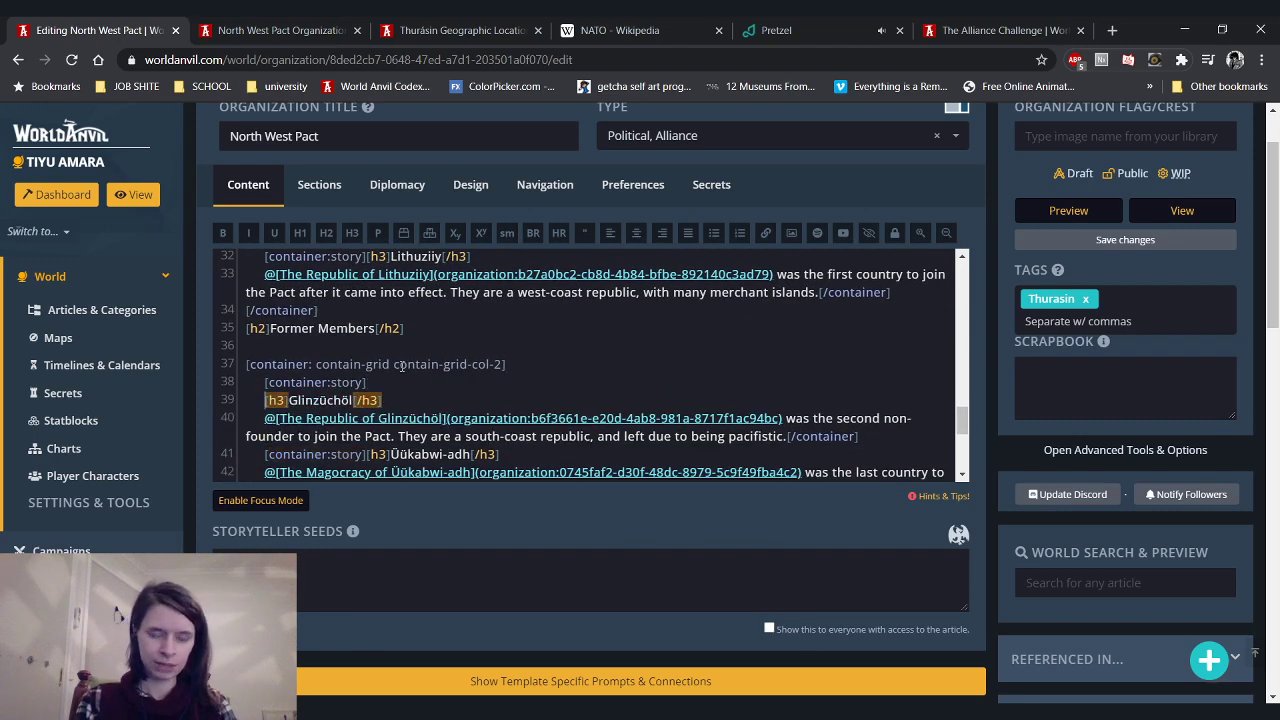
key(ctrl+v)
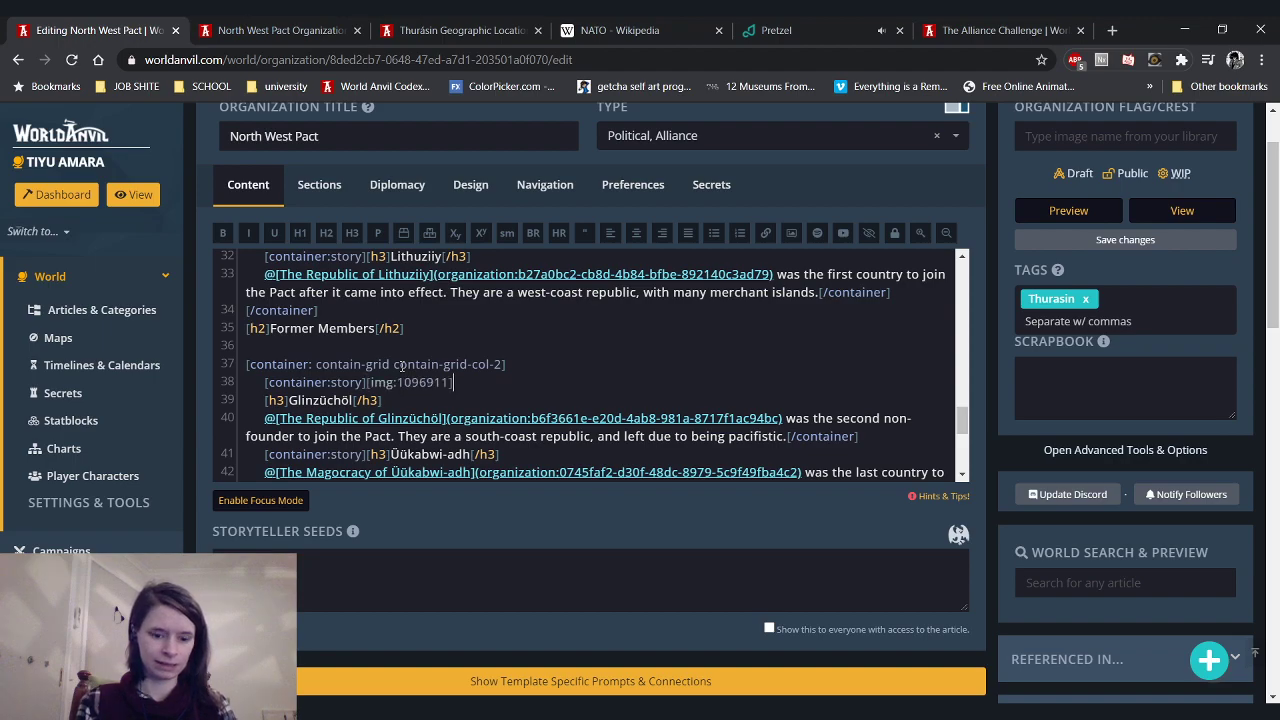
Refresh the North West Pact preview and compare the Glinzüchöl card under Former Members with the sidebar member list
key(ctrl+Tab)
key(F5)
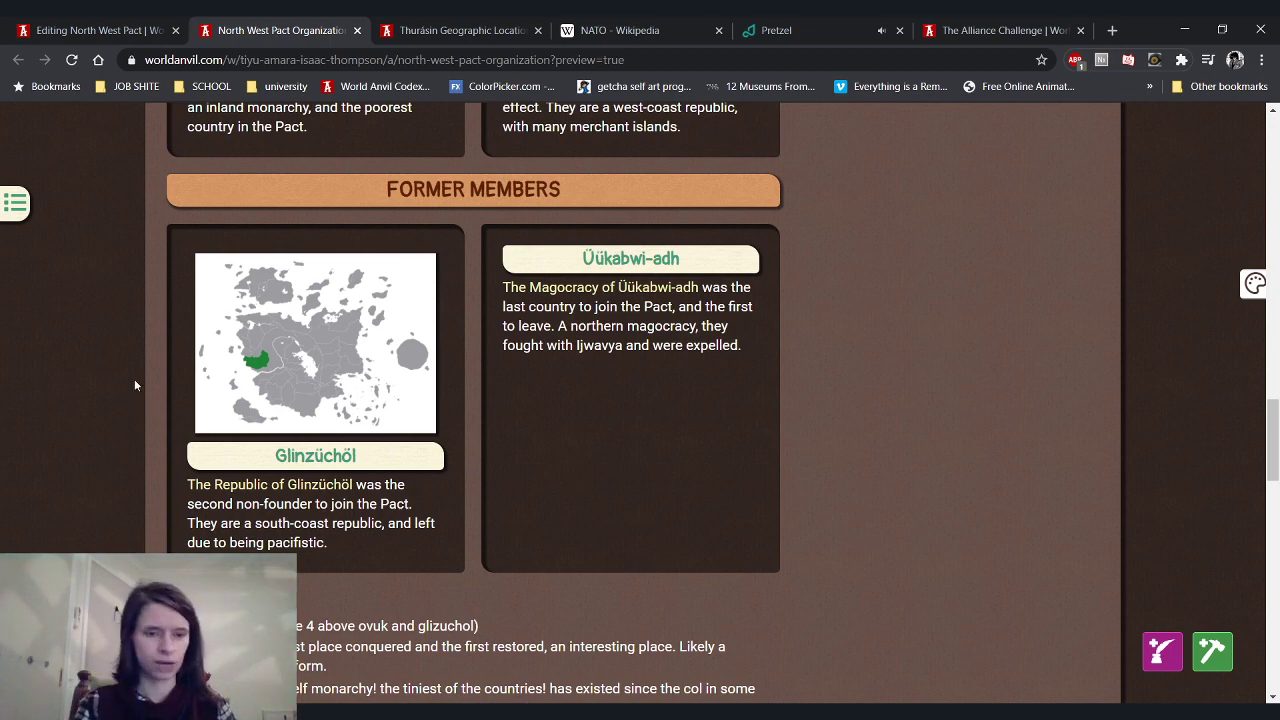
scroll(135, 384, up, 3)
scroll(135, 384, down, 2)
scroll(134, 384, down, 1)
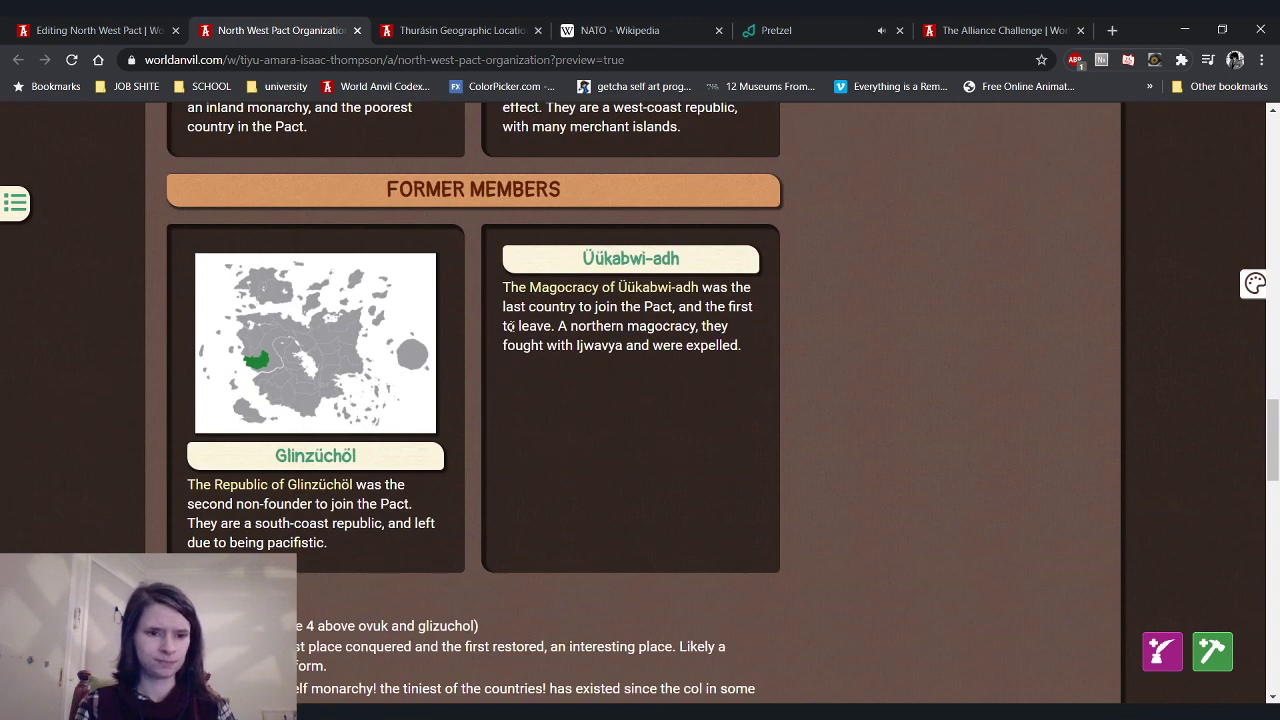
scroll(464, 357, up, 15)
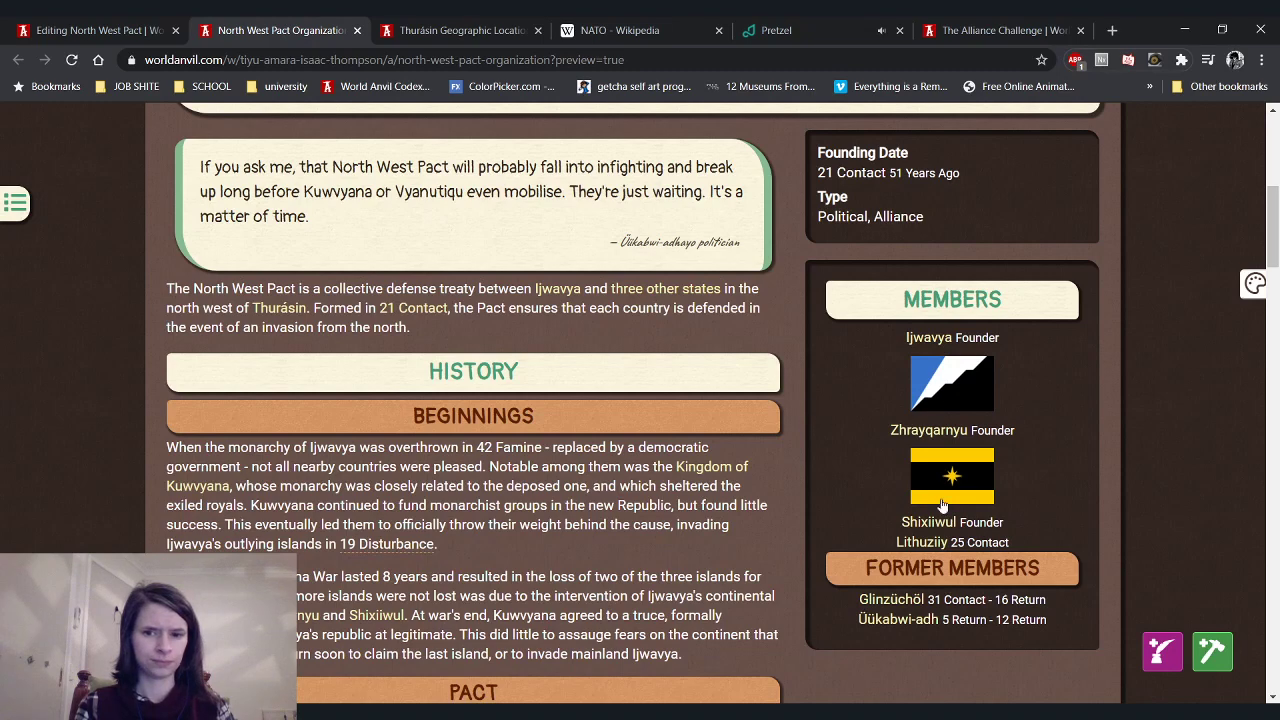
scroll(708, 555, down, 15)
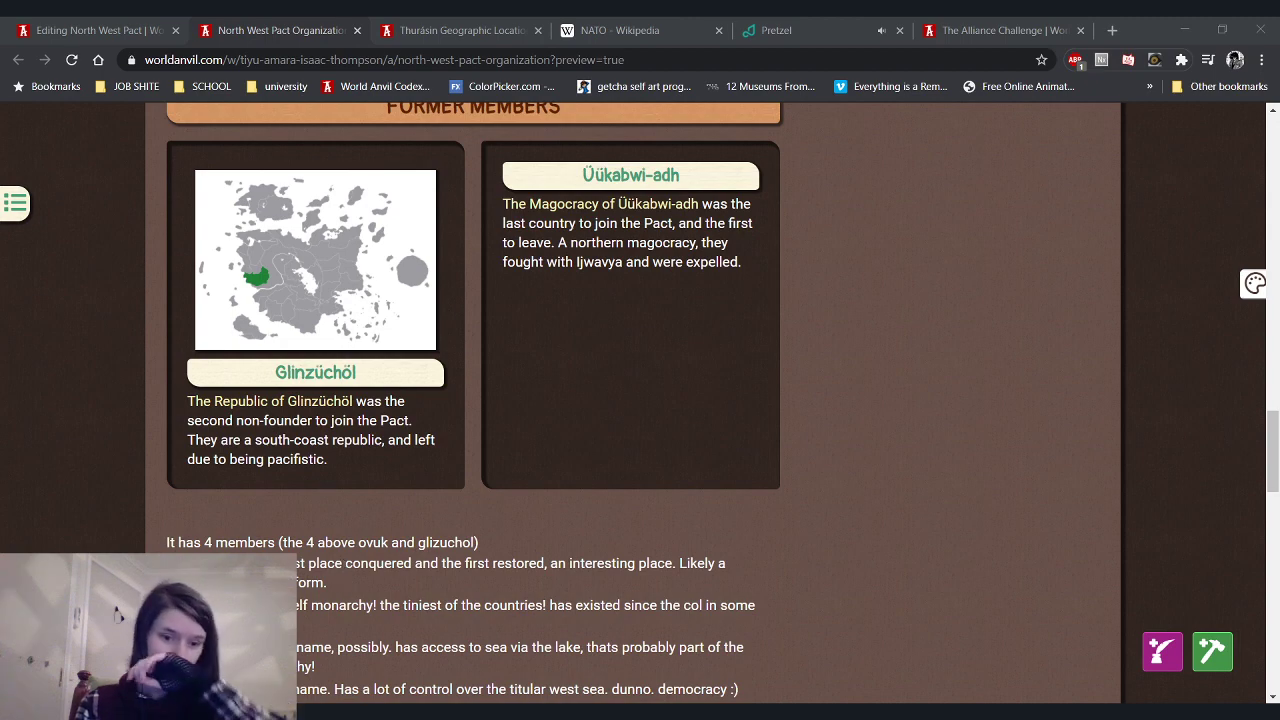
Return to the main content, review the draft notes and place the cursor on the empty line after the former member cards
click(130, 22)
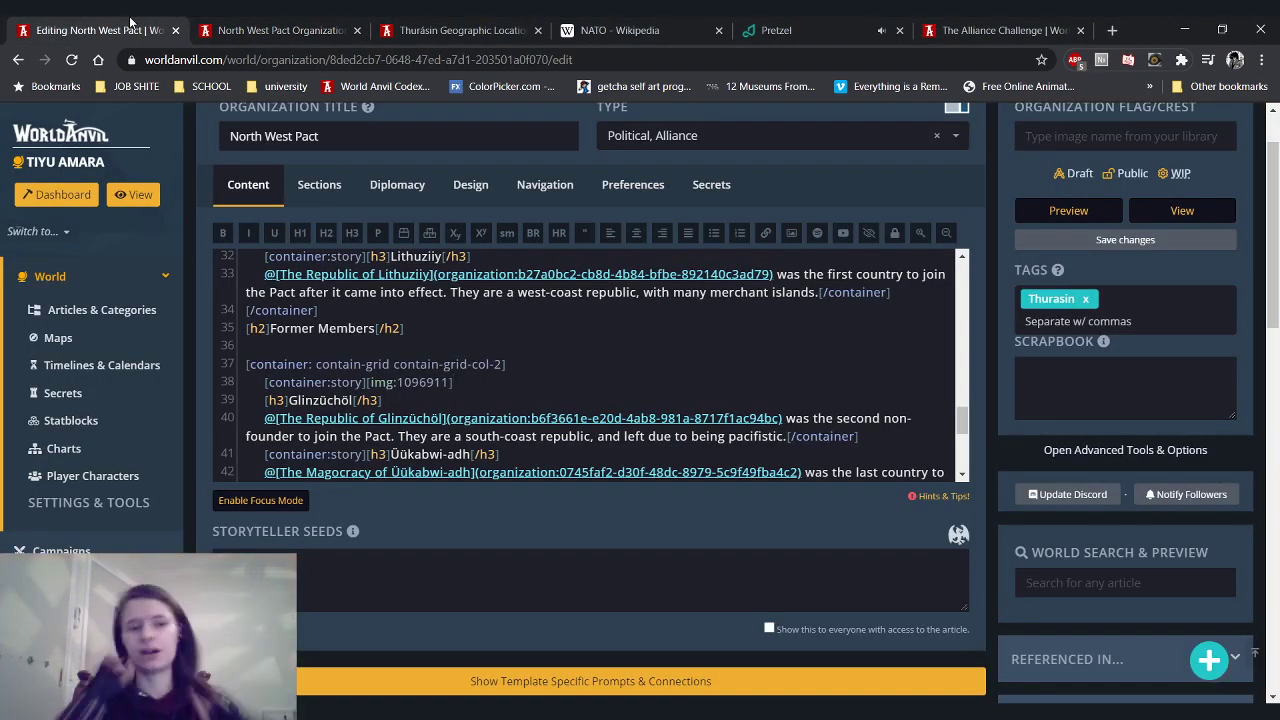
scroll(358, 264, down, 4)
scroll(358, 264, up, 4)
scroll(444, 352, down, 3)
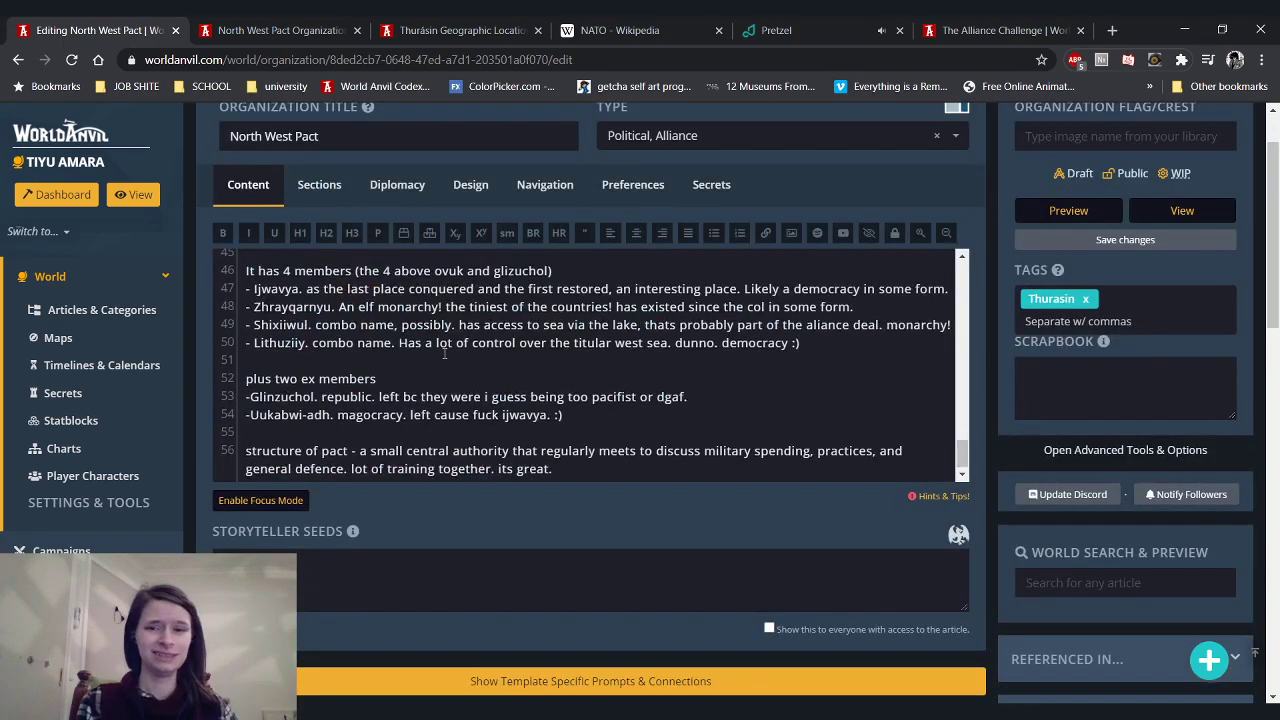
scroll(444, 352, up, 2)
click(308, 318)
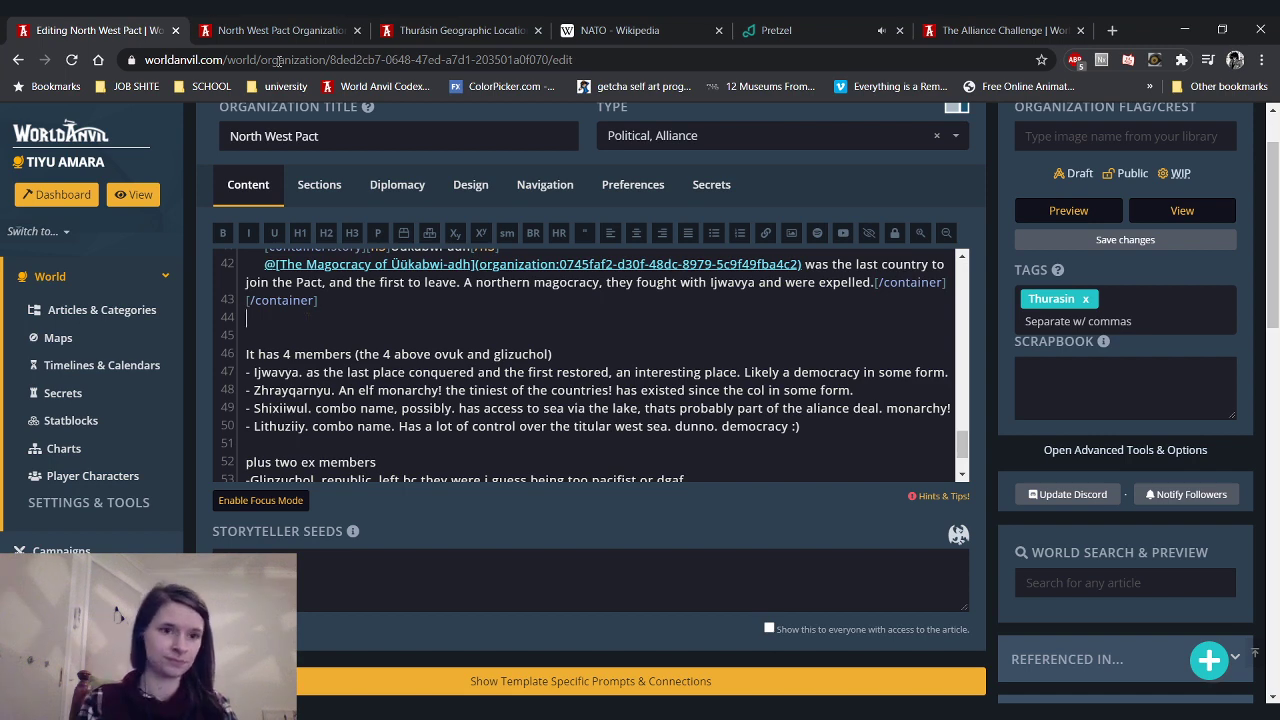
Review the North West Pact preview, reading the History sections, the sidebar member list and the member cards under Structure
key(ctrl+Tab)
scroll(269, 325, up, 5)
scroll(269, 325, up, 1)
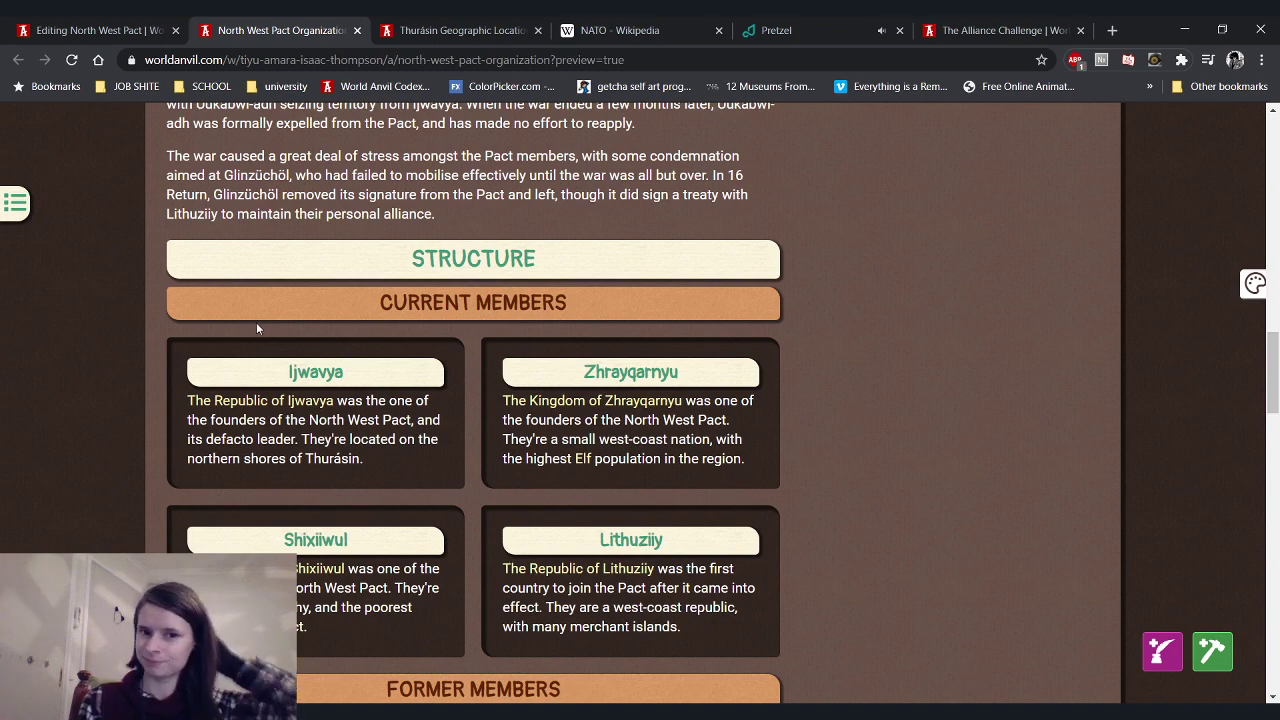
scroll(256, 322, up, 10)
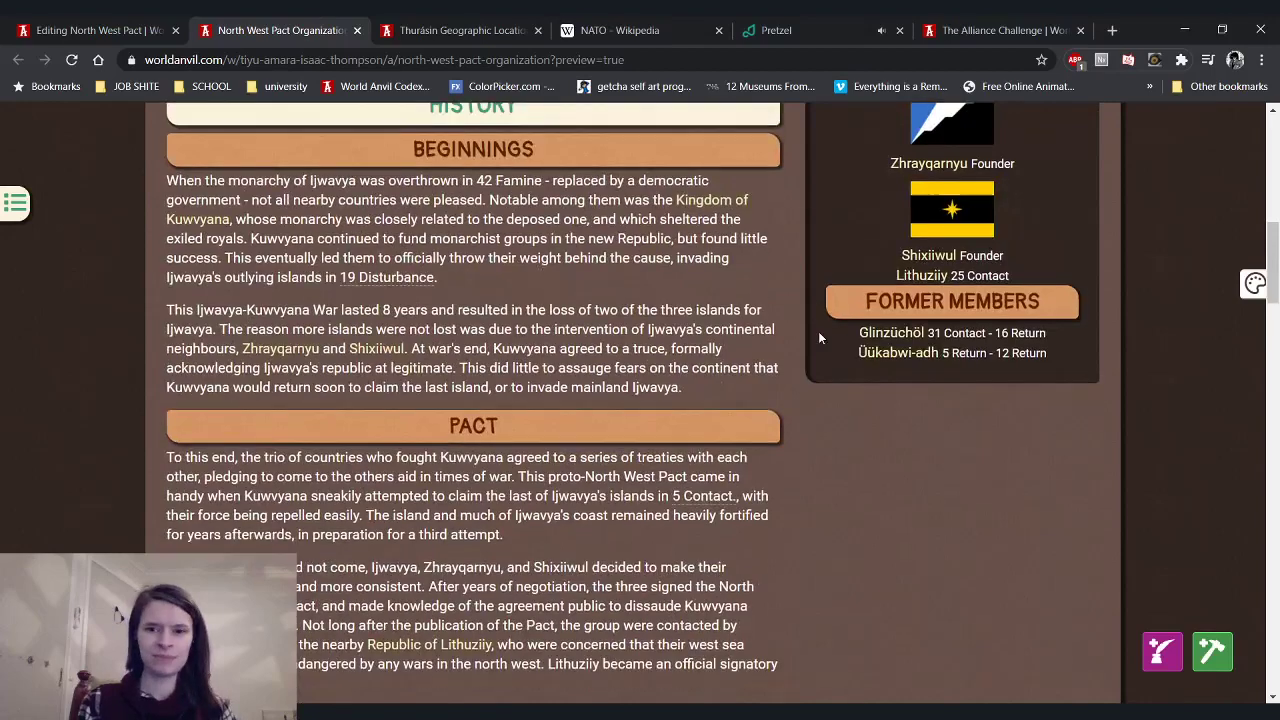
scroll(814, 331, up, 2)
scroll(814, 331, down, 2)
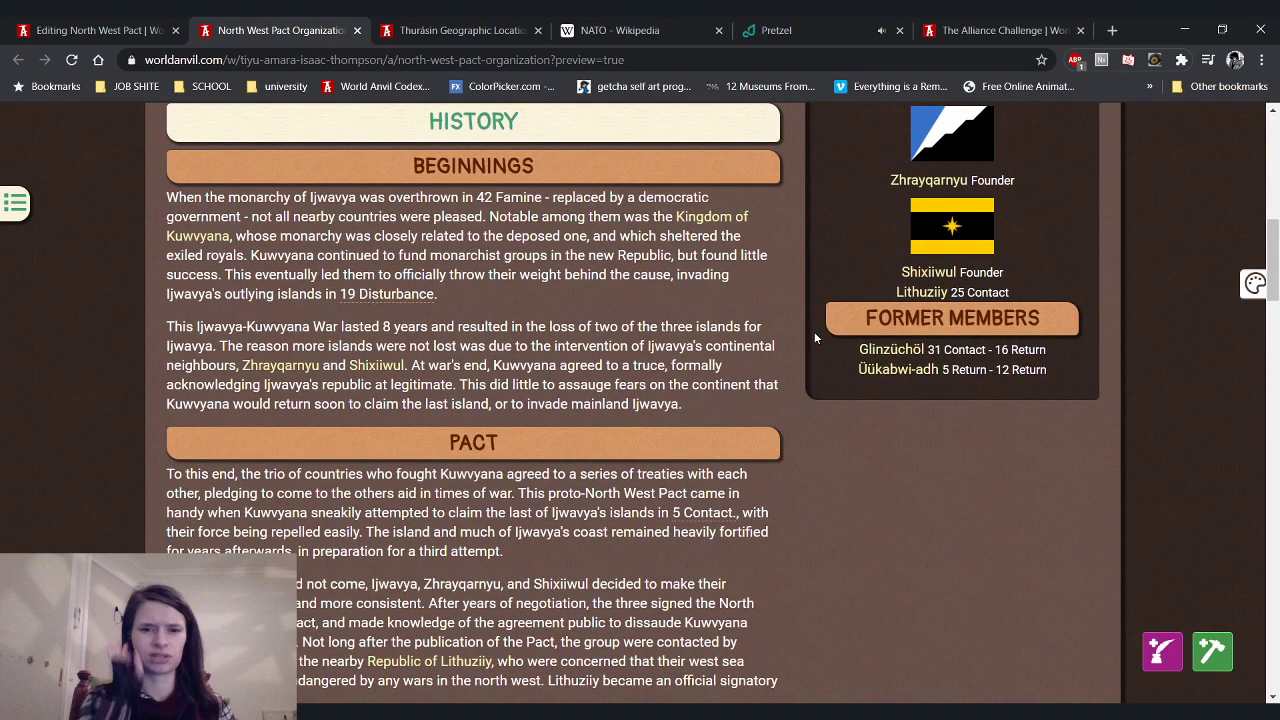
scroll(814, 331, down, 3)
scroll(814, 331, up, 2)
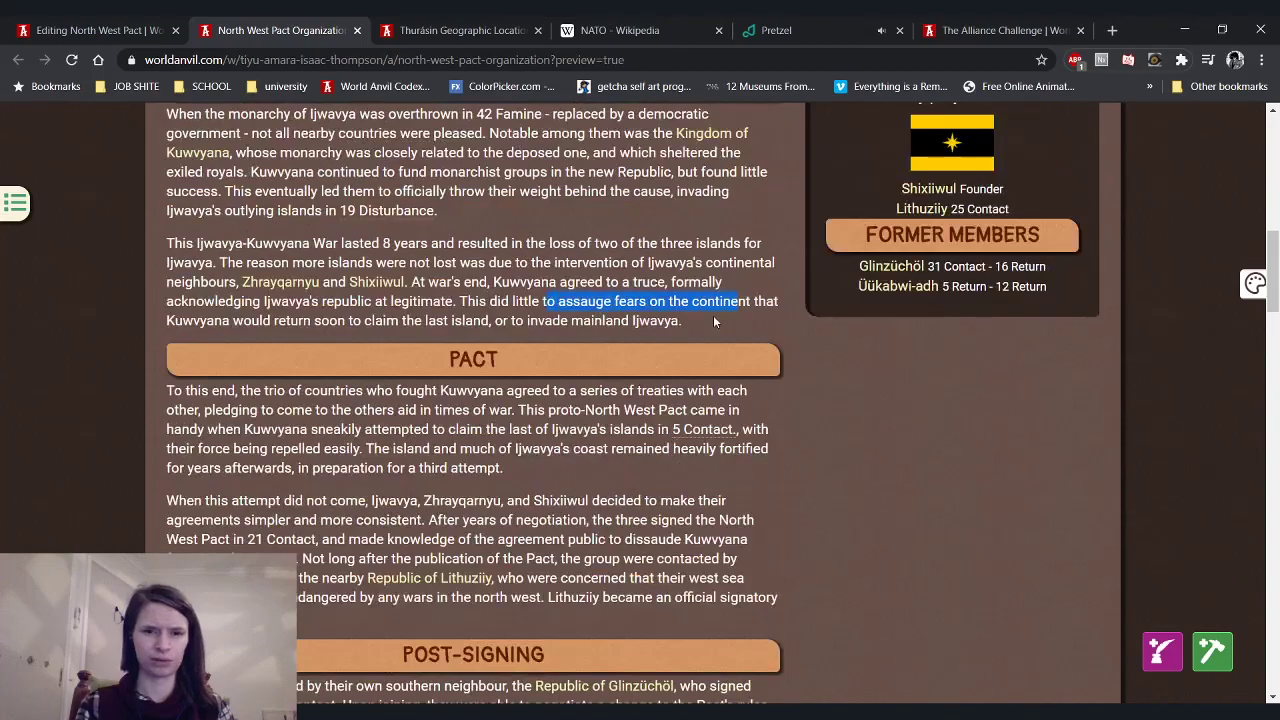
click(600, 322)
scroll(600, 322, up, 2)
scroll(645, 313, down, 4)
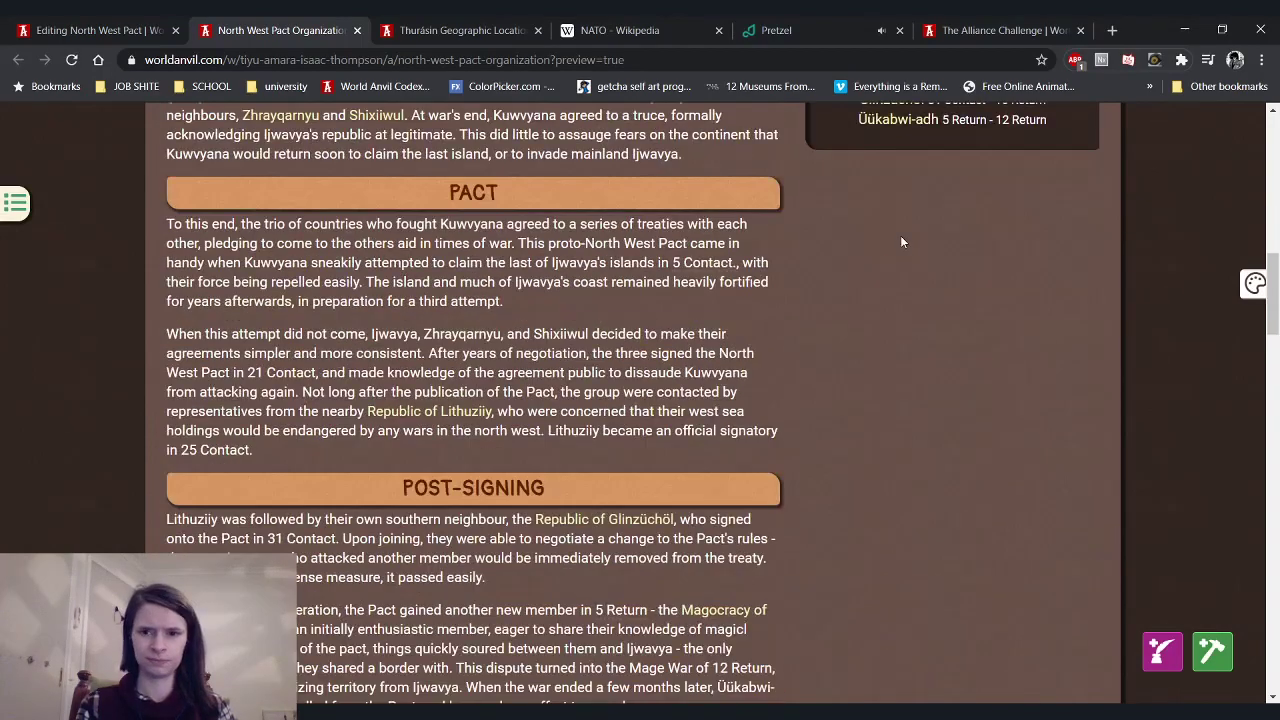
scroll(938, 466, down, 6)
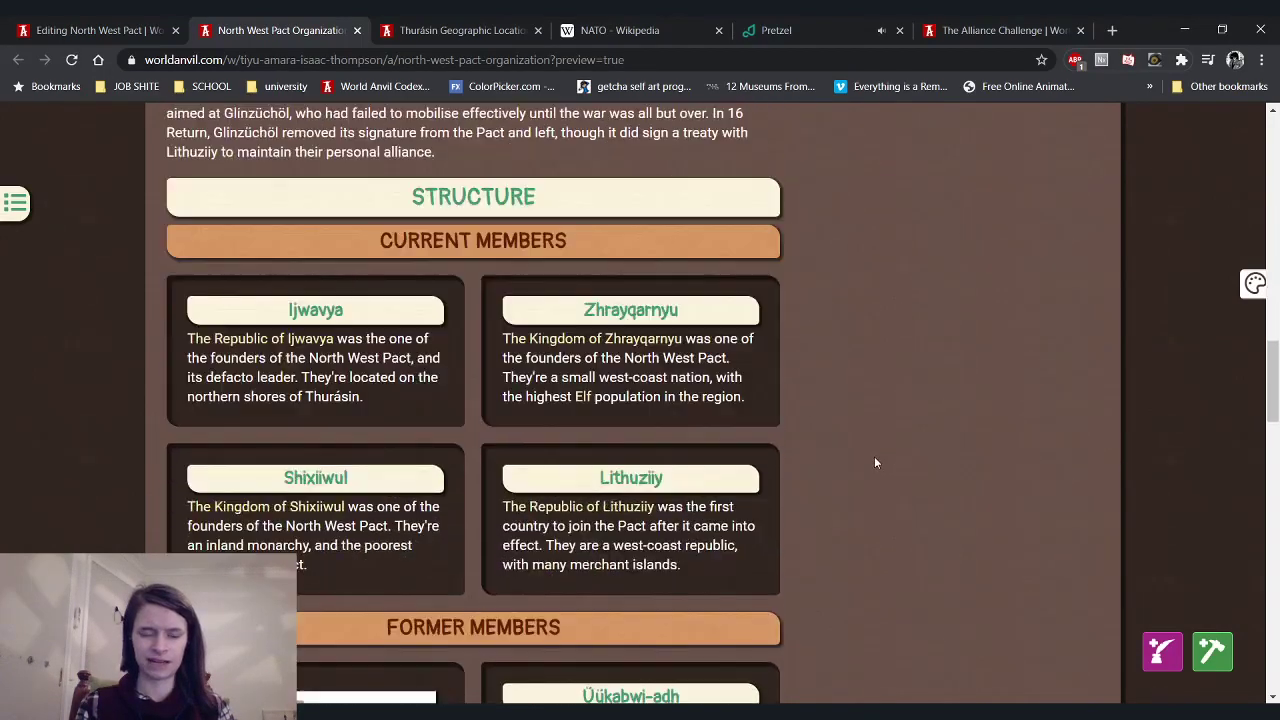
scroll(870, 461, up, 8)
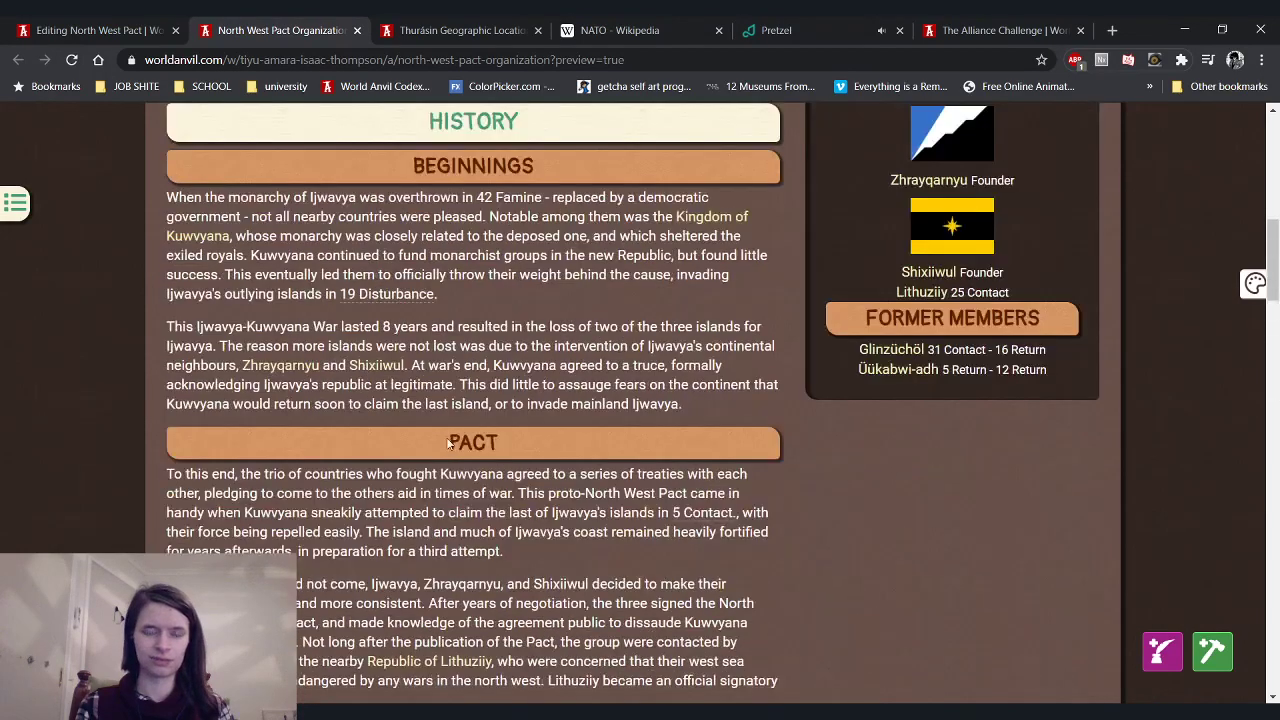
Go back to the article editor and check the draft member notes below the former member cards, keeping the cursor above them
click(66, 28)
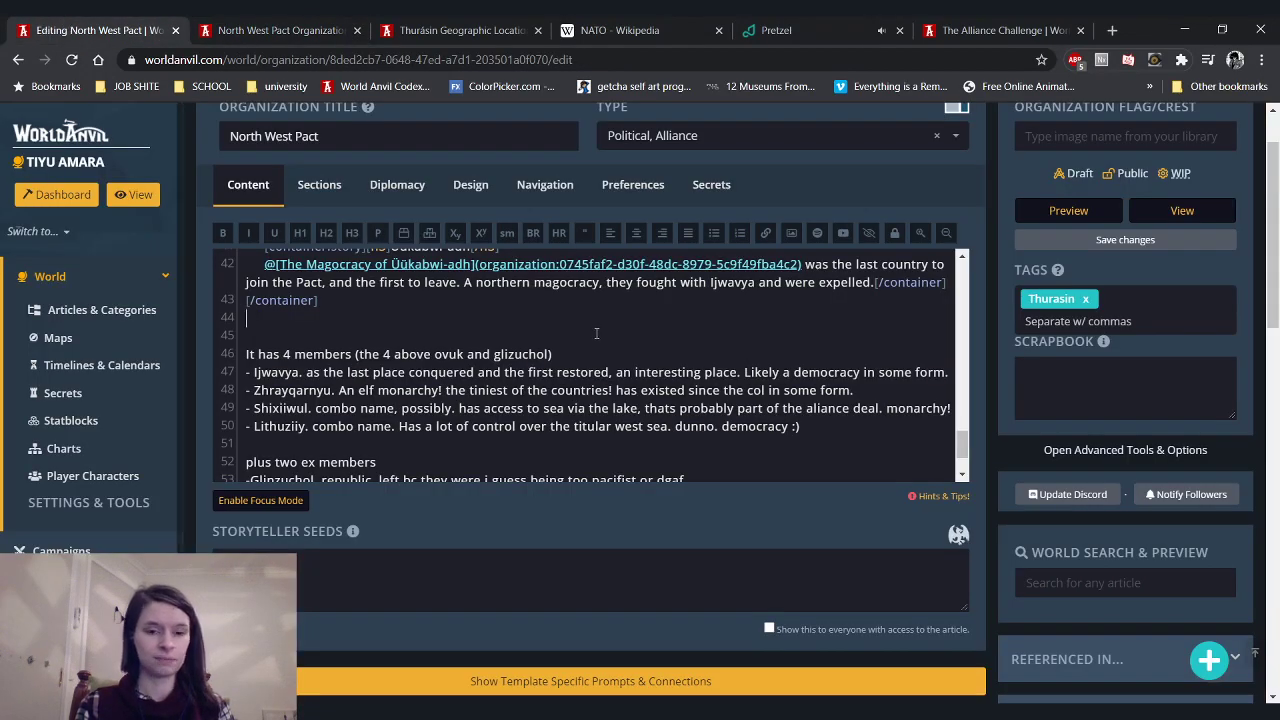
scroll(596, 333, down, 1)
scroll(590, 326, up, 1)
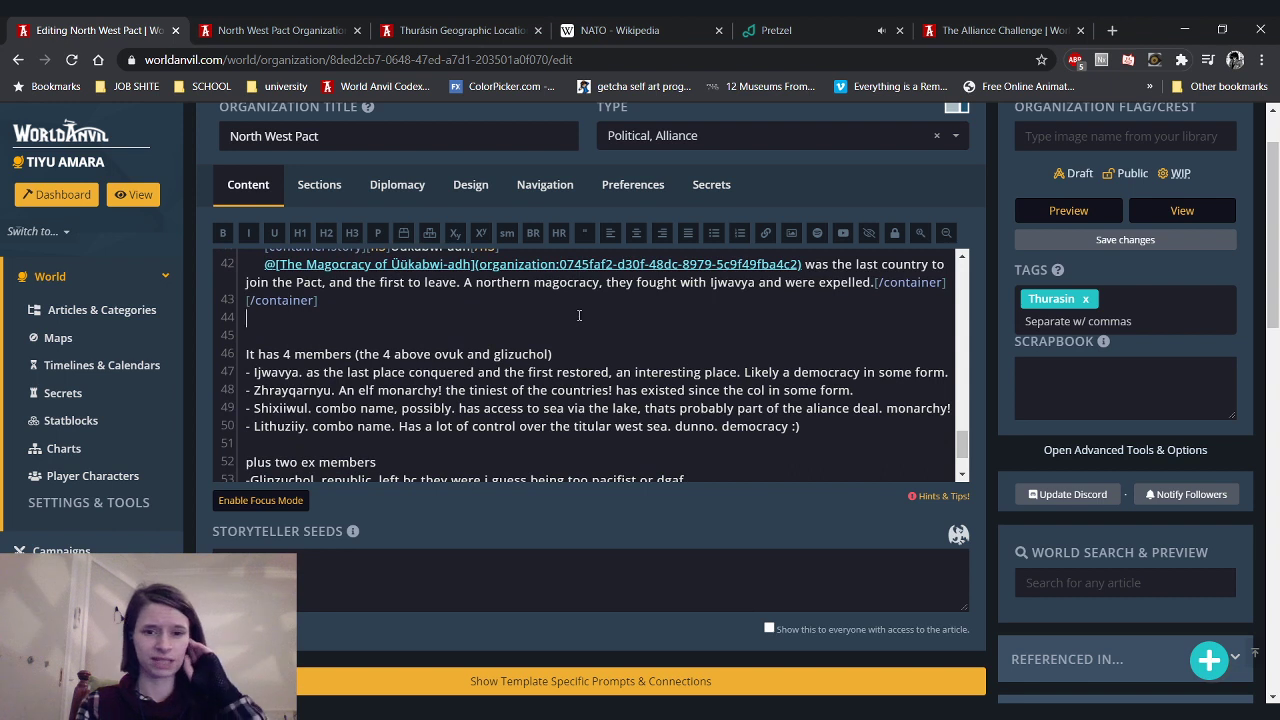
click(578, 315)
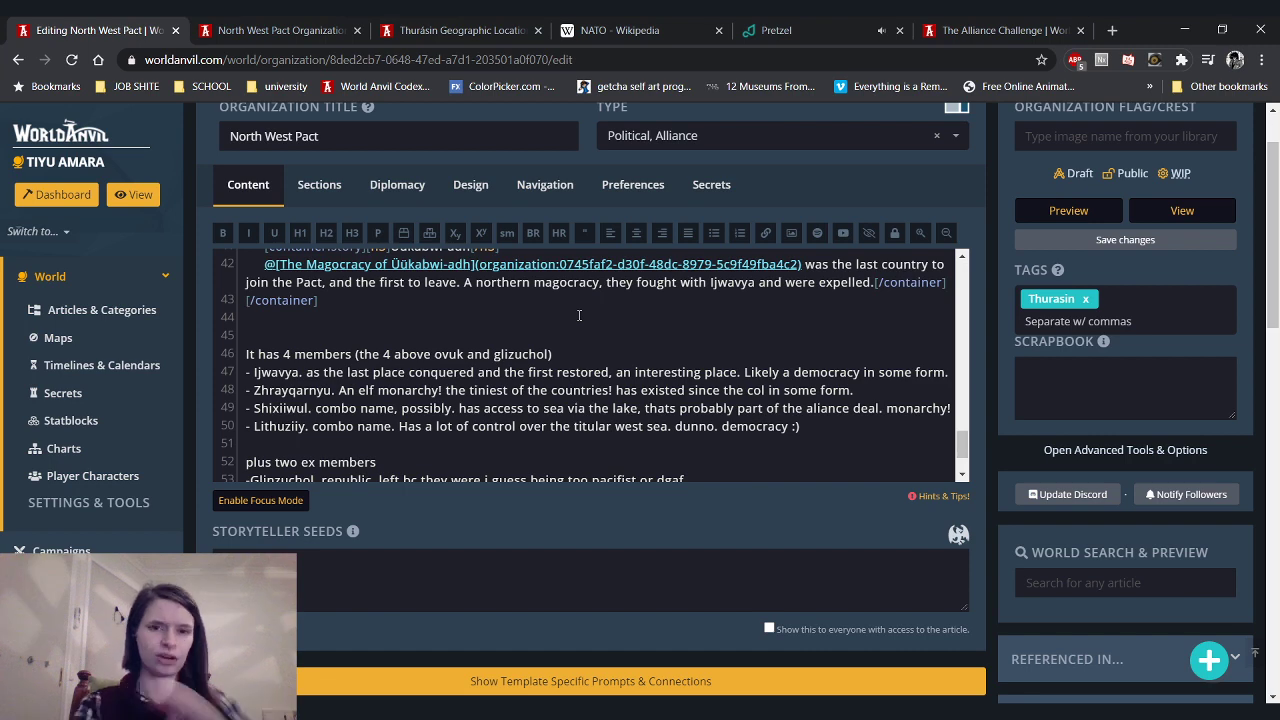
Switch to Wikipedia's NATO article and open its main article on the Structure of NATO to read the introduction
click(655, 30)
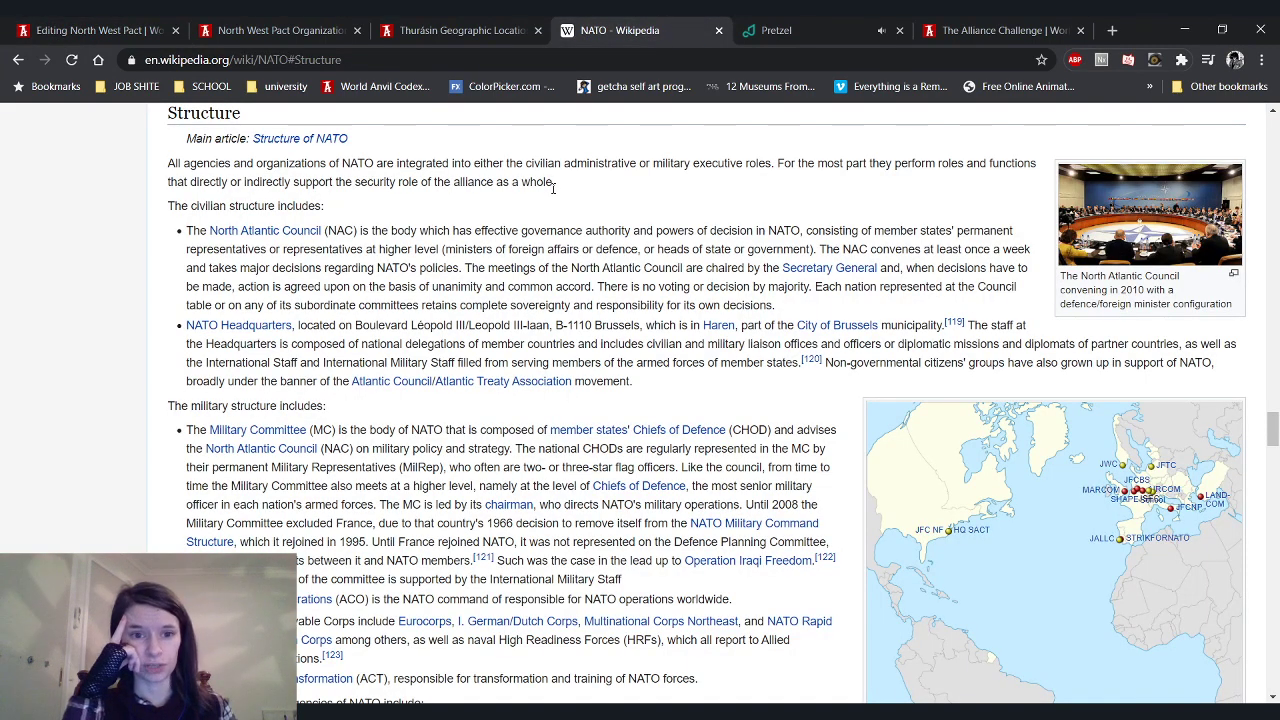
click(282, 145)
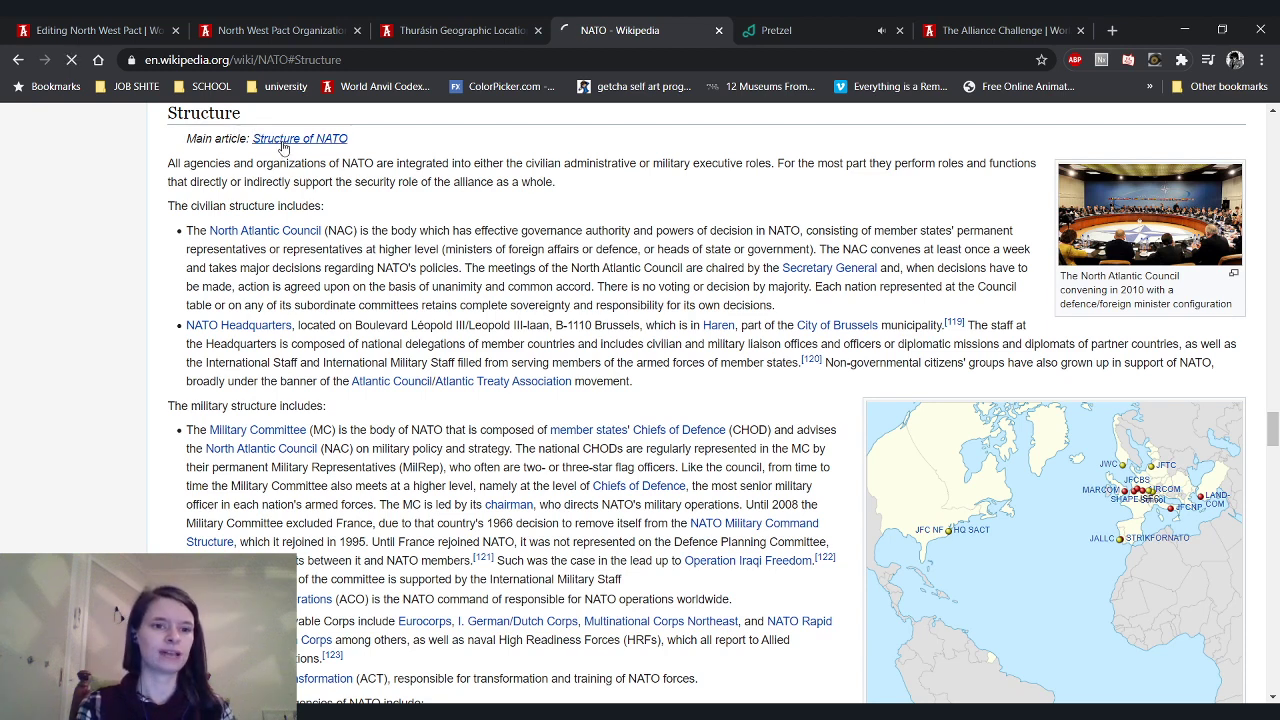
mouse_move(283, 147)
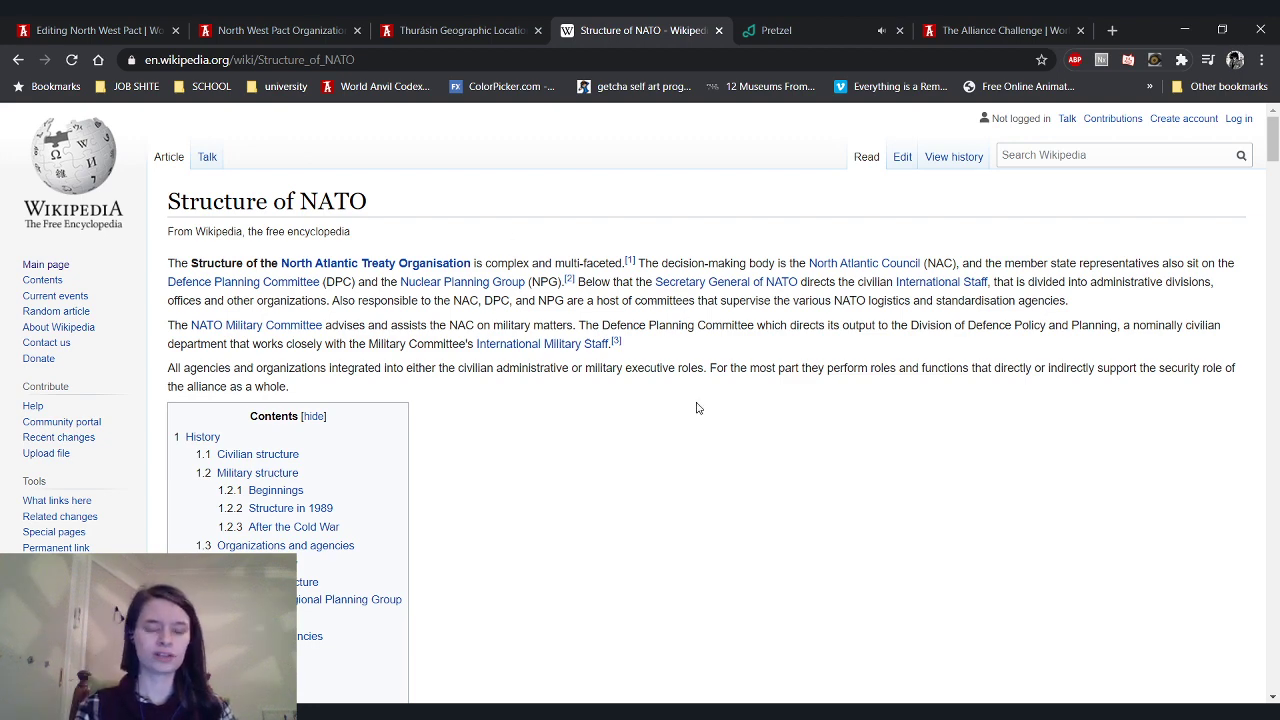
scroll(698, 407, down, 1)
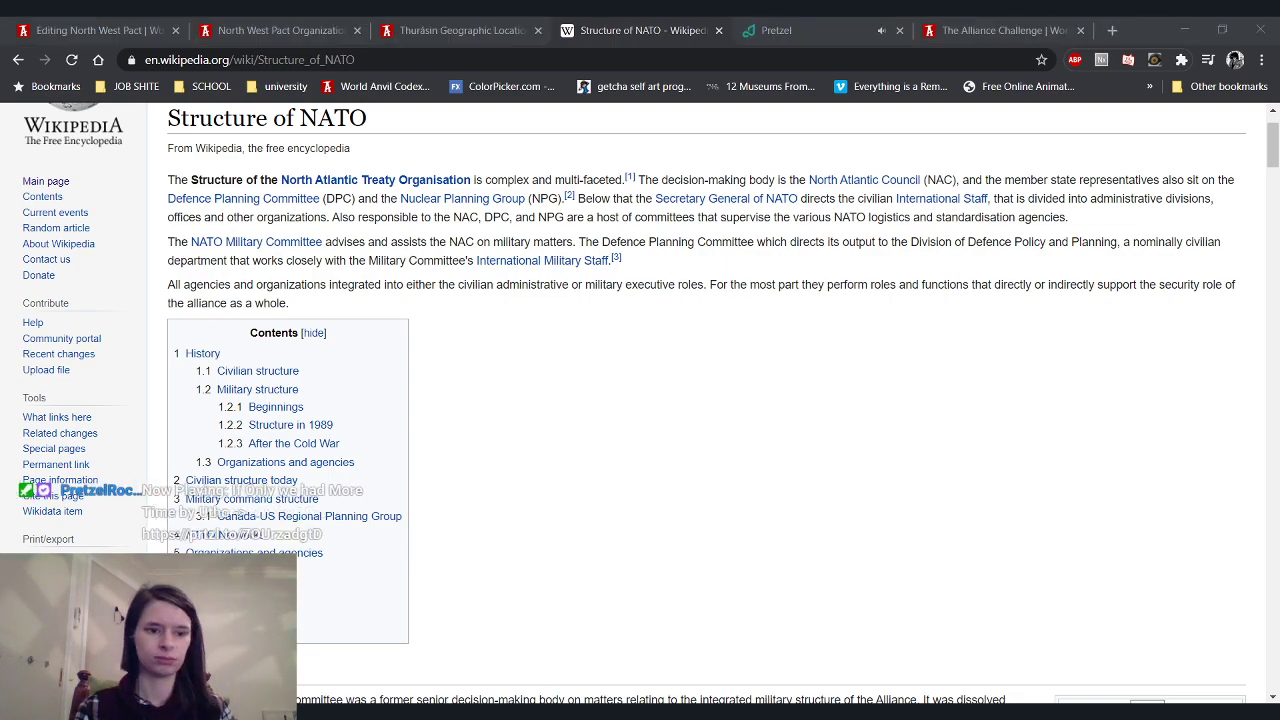
Read the History sections of the Structure of NATO article, from civilian and military structure through agencies to Civilian structure today
scroll(543, 535, down, 3)
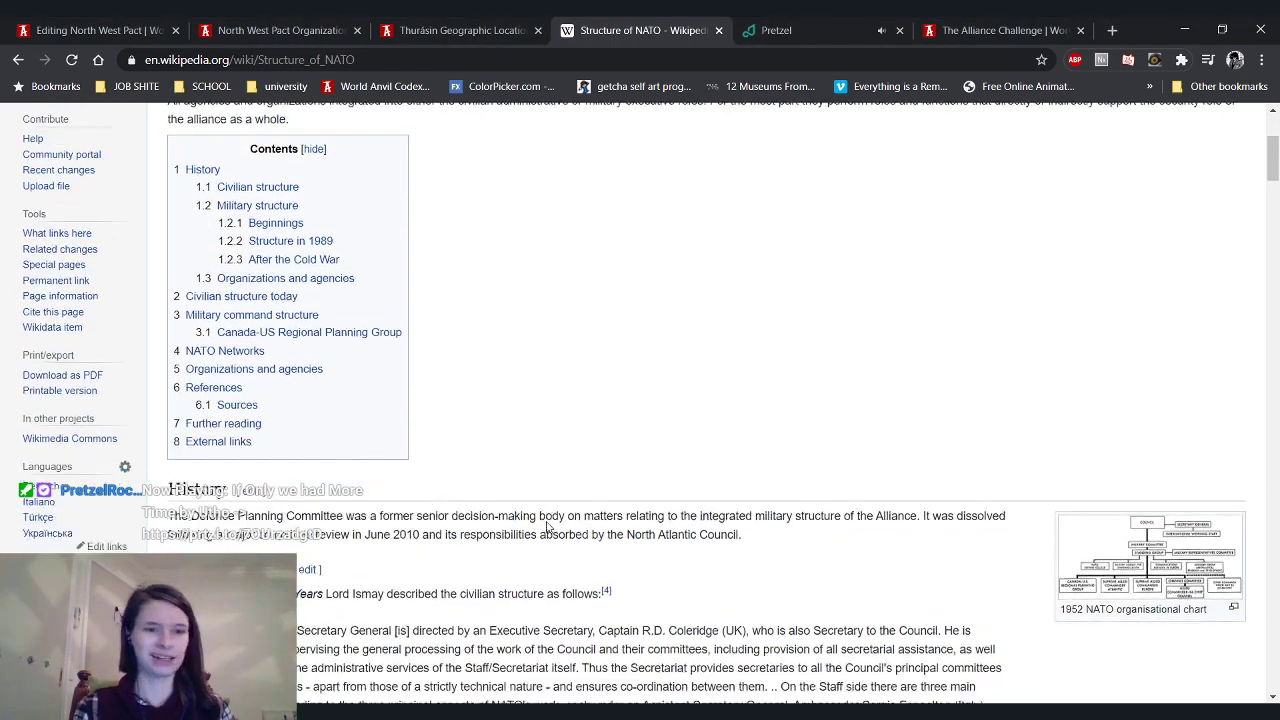
scroll(547, 527, down, 2)
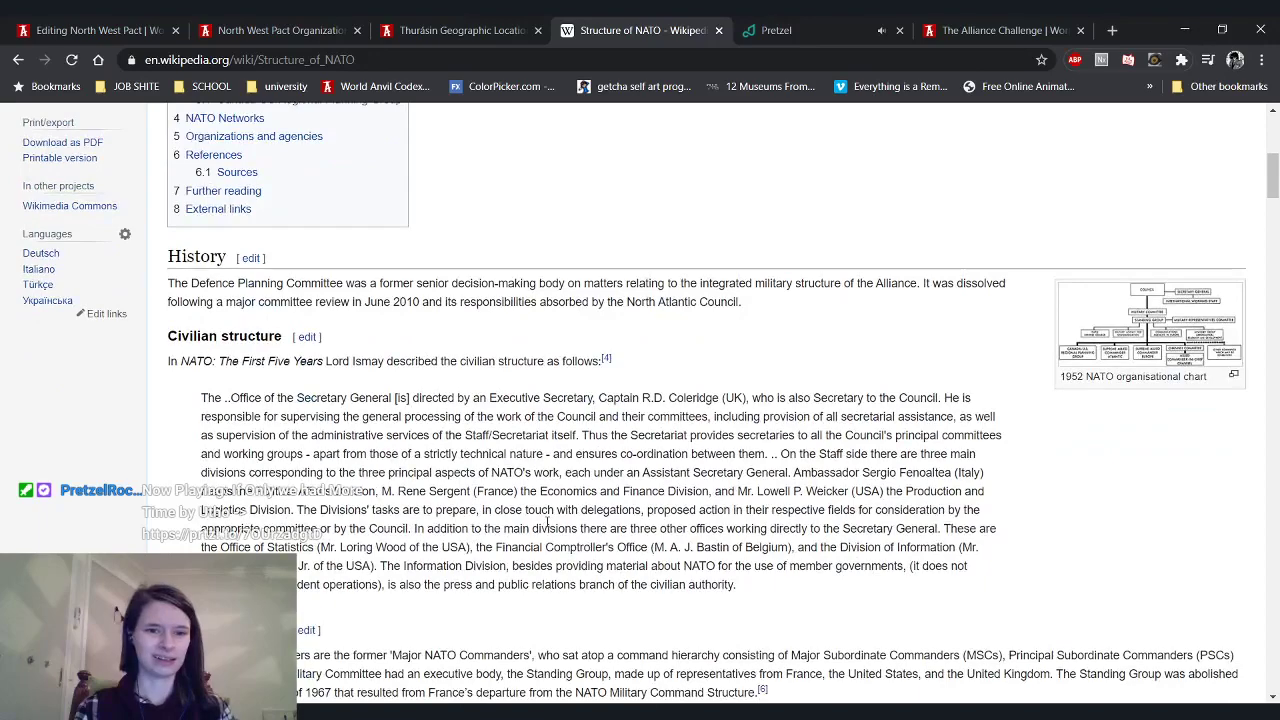
scroll(547, 522, down, 1)
scroll(547, 527, down, 1)
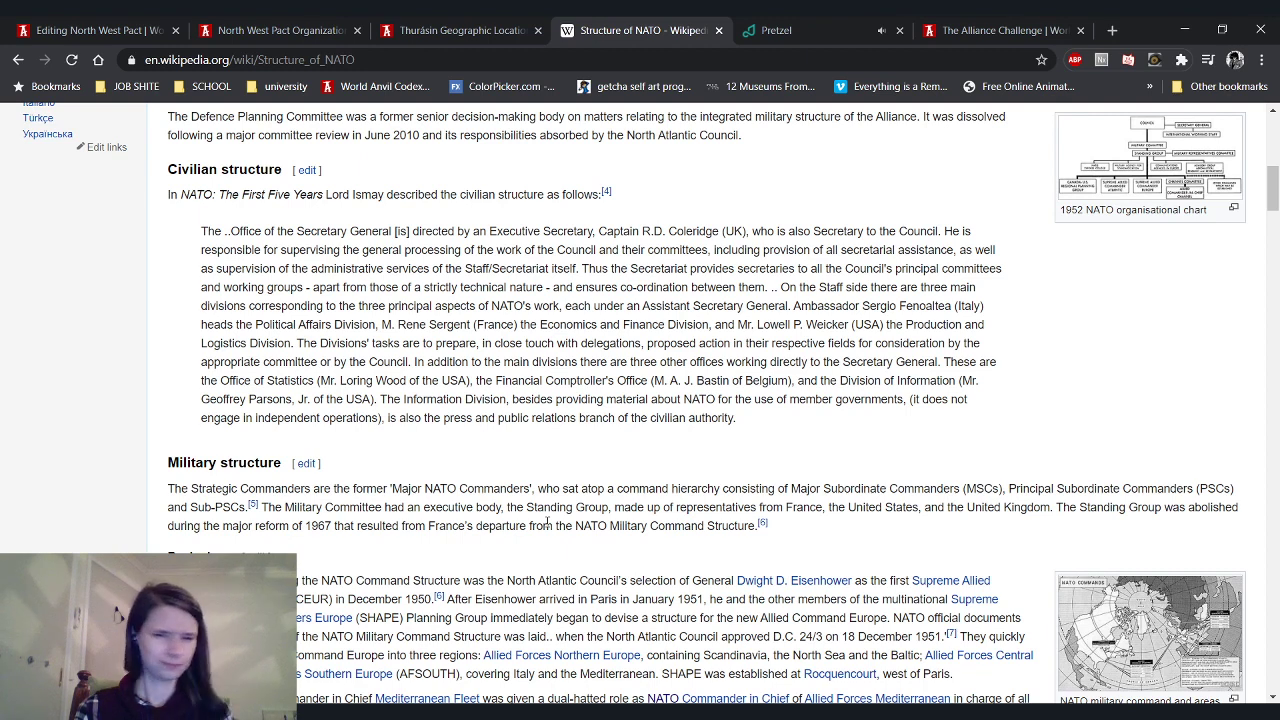
scroll(548, 523, down, 3)
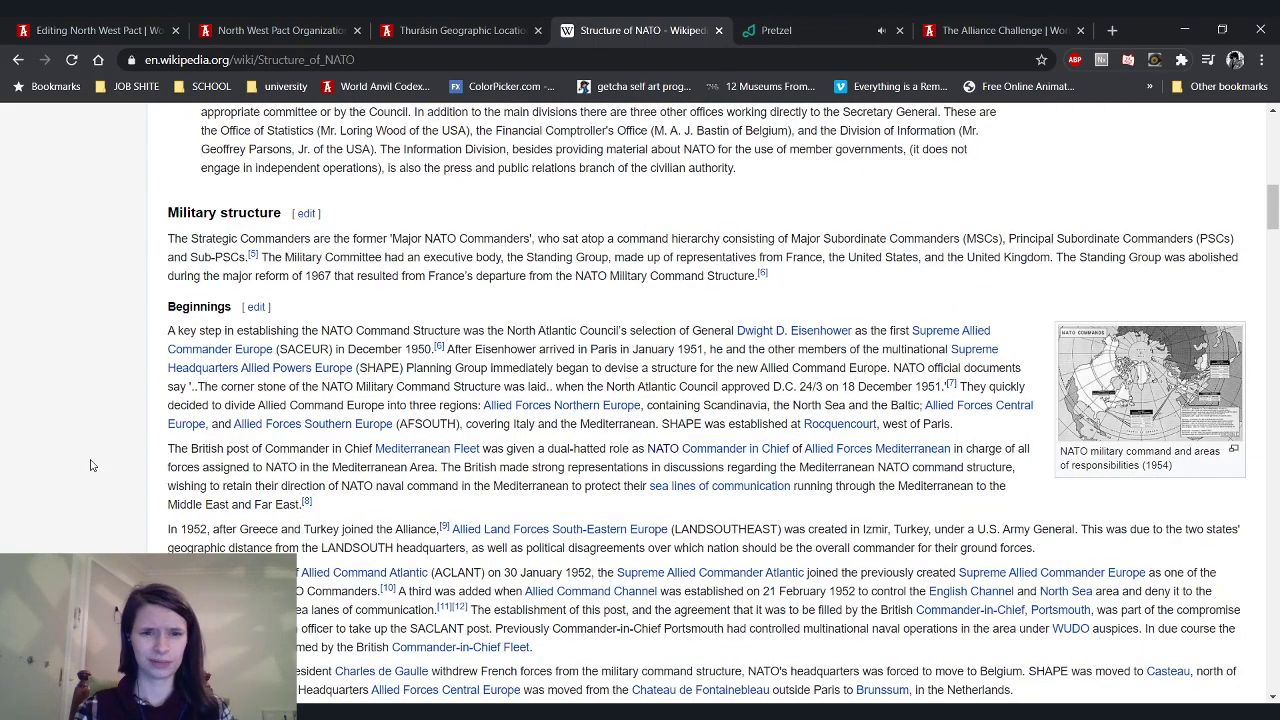
scroll(90, 465, up, 1)
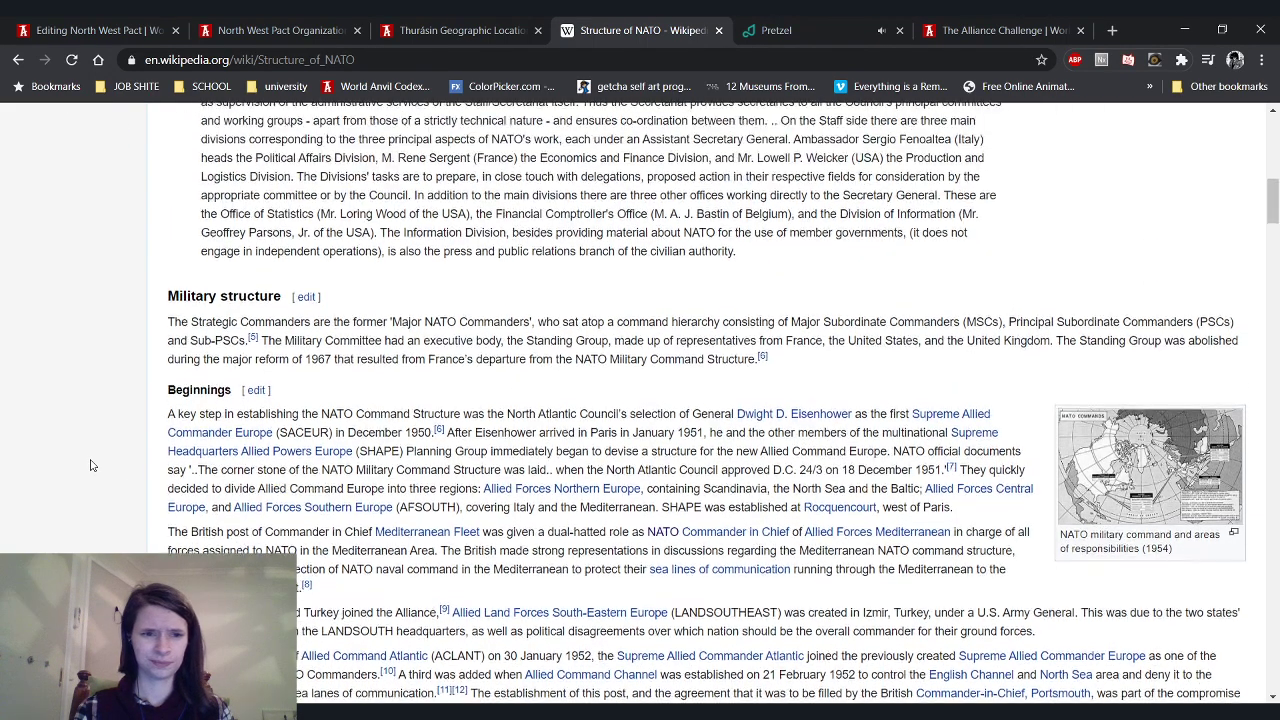
scroll(90, 465, down, 10)
scroll(90, 465, up, 5)
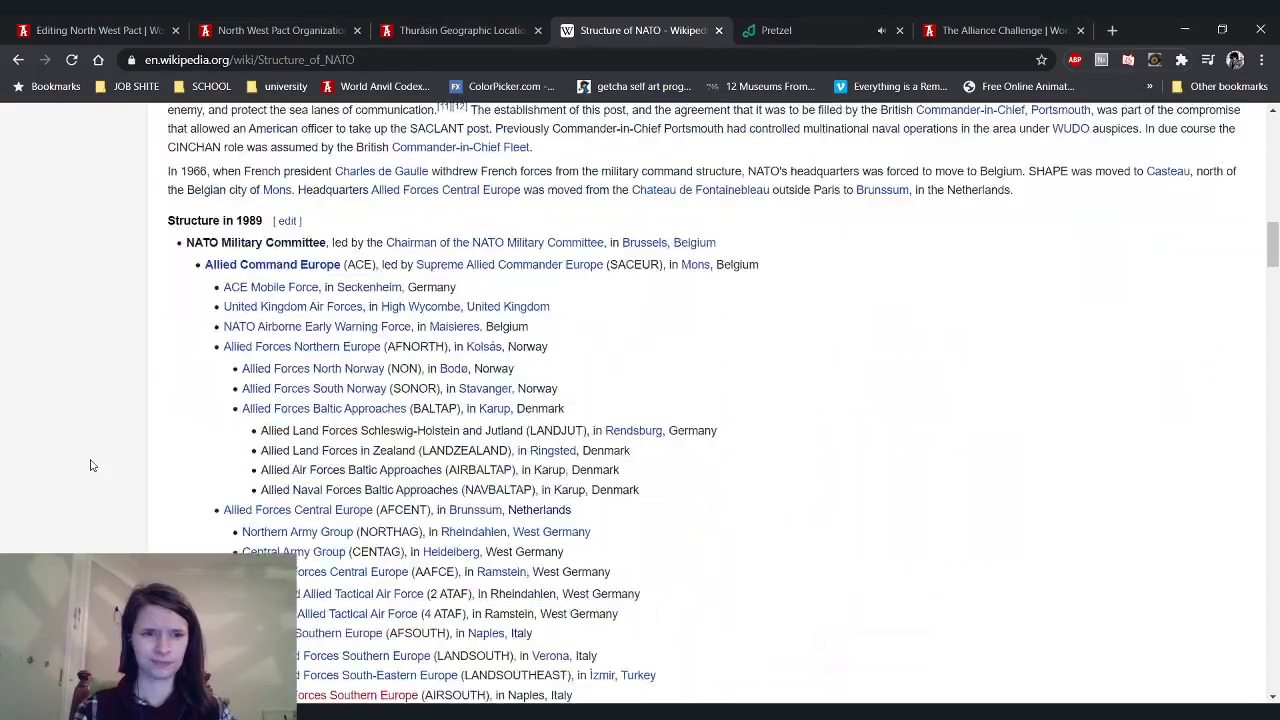
scroll(90, 465, down, 12)
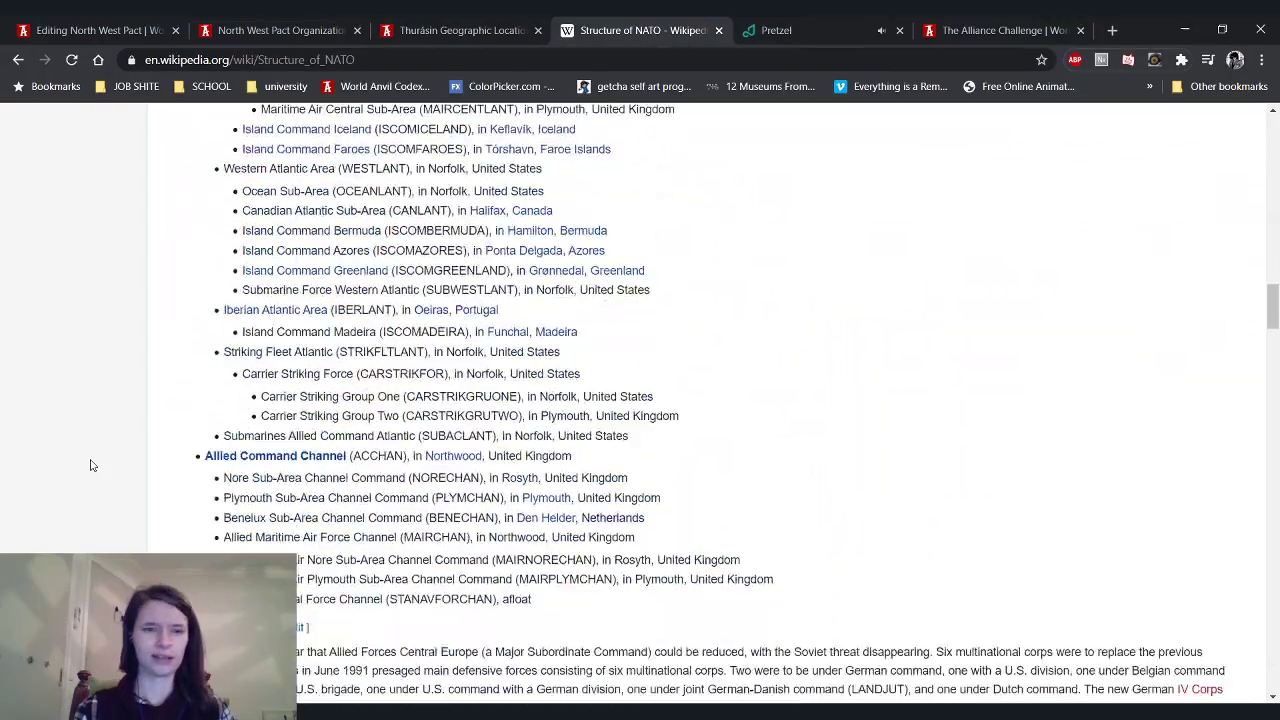
scroll(90, 465, down, 7)
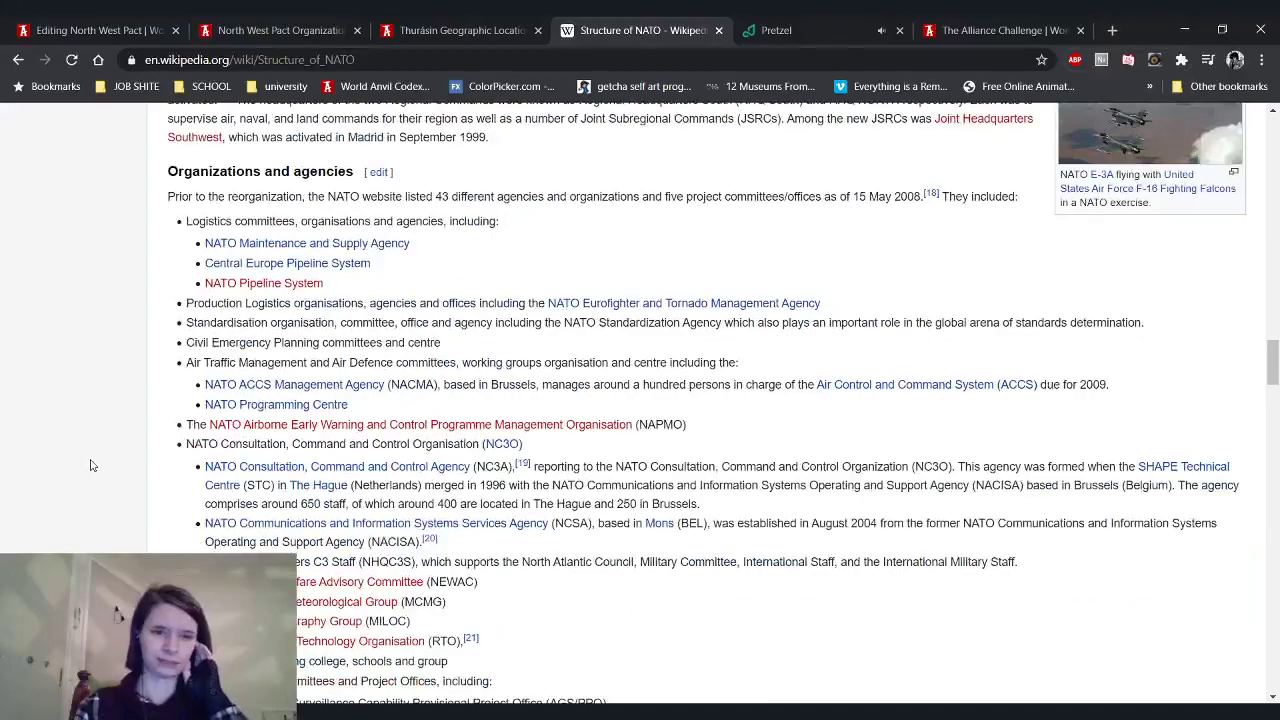
scroll(90, 465, down, 7)
scroll(90, 465, up, 2)
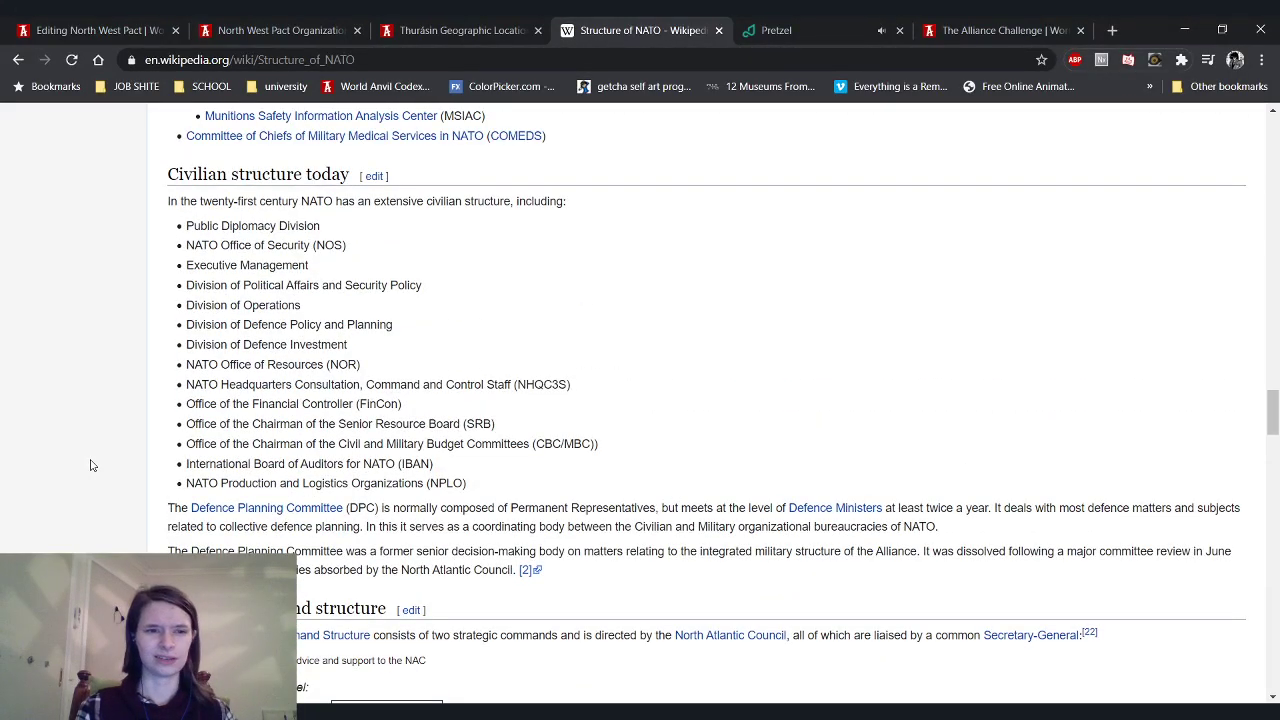
Study the Military command structure chart, from the political and military strategic levels down to the operational-level commands
scroll(90, 465, down, 3)
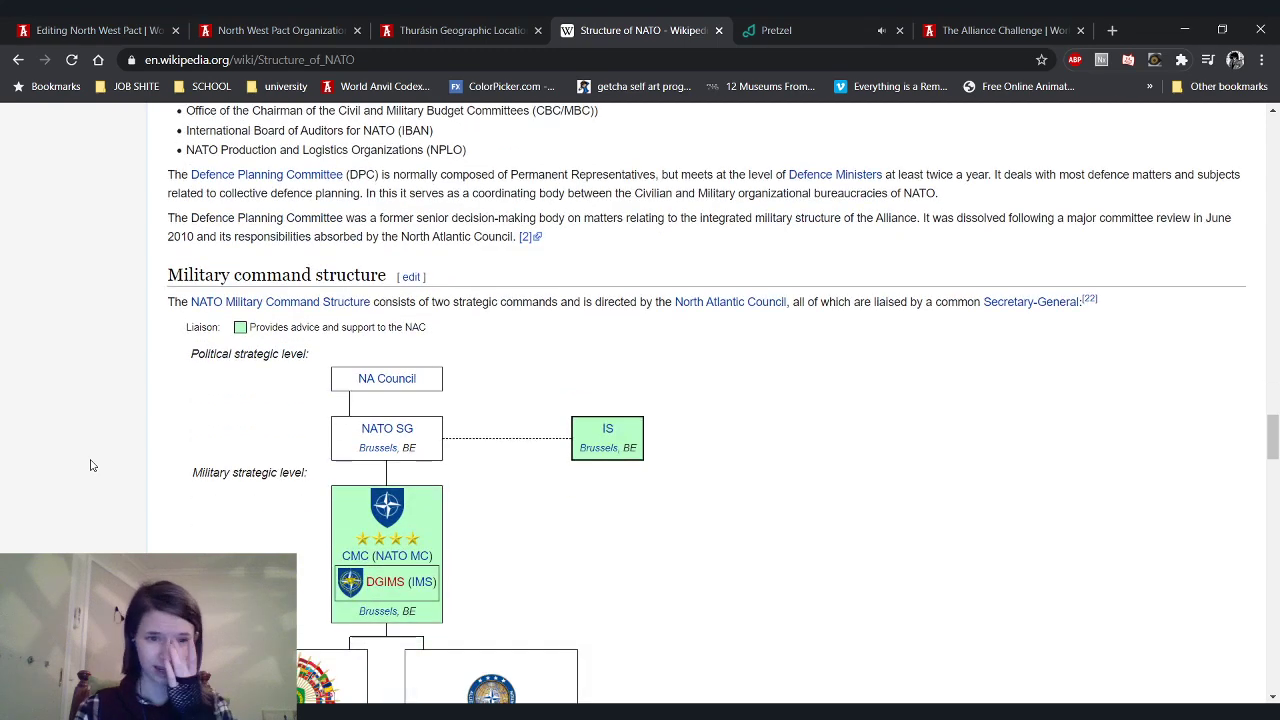
scroll(90, 465, down, 1)
scroll(90, 465, down, 2)
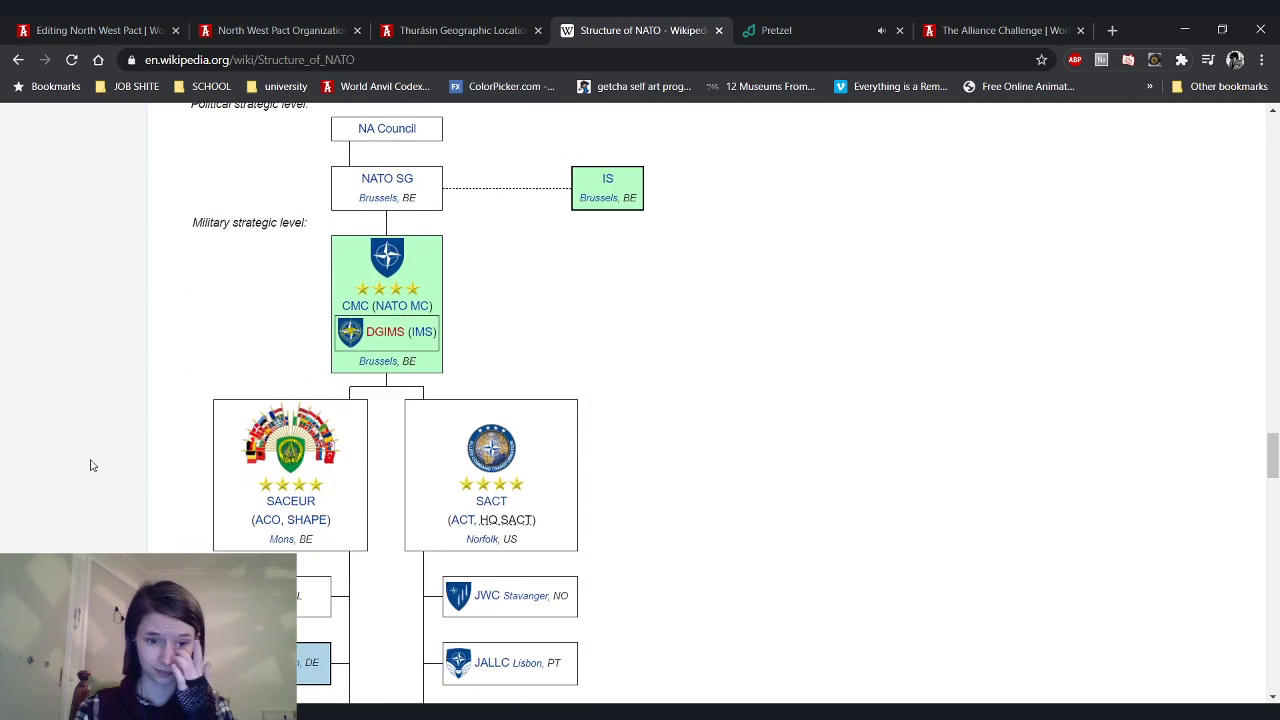
scroll(90, 465, down, 2)
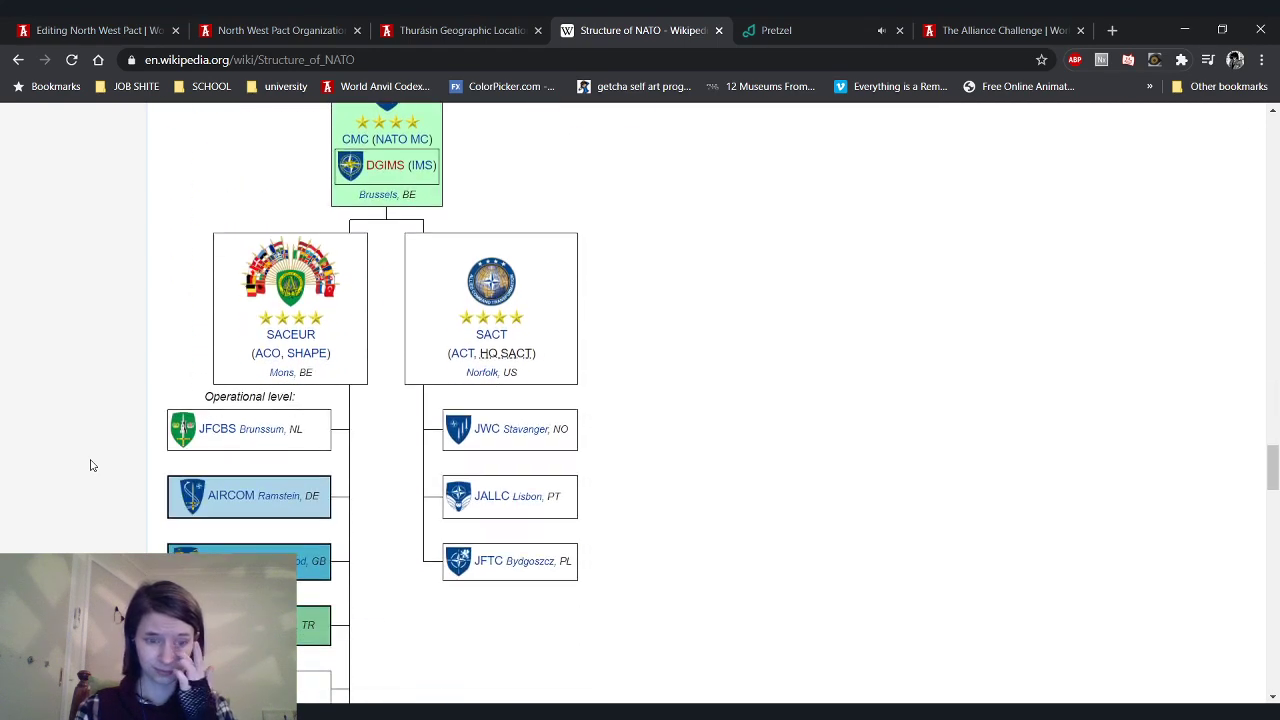
scroll(90, 465, down, 1)
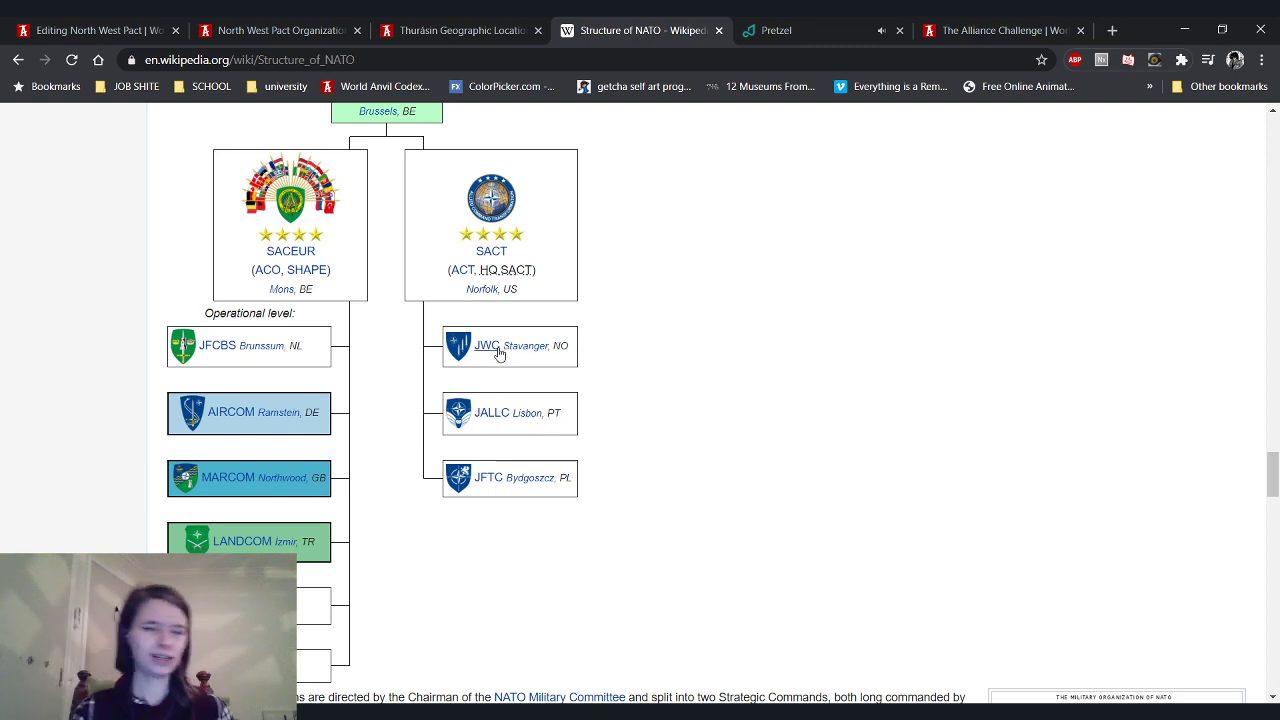
mouse_move(498, 350)
scroll(371, 418, down, 1)
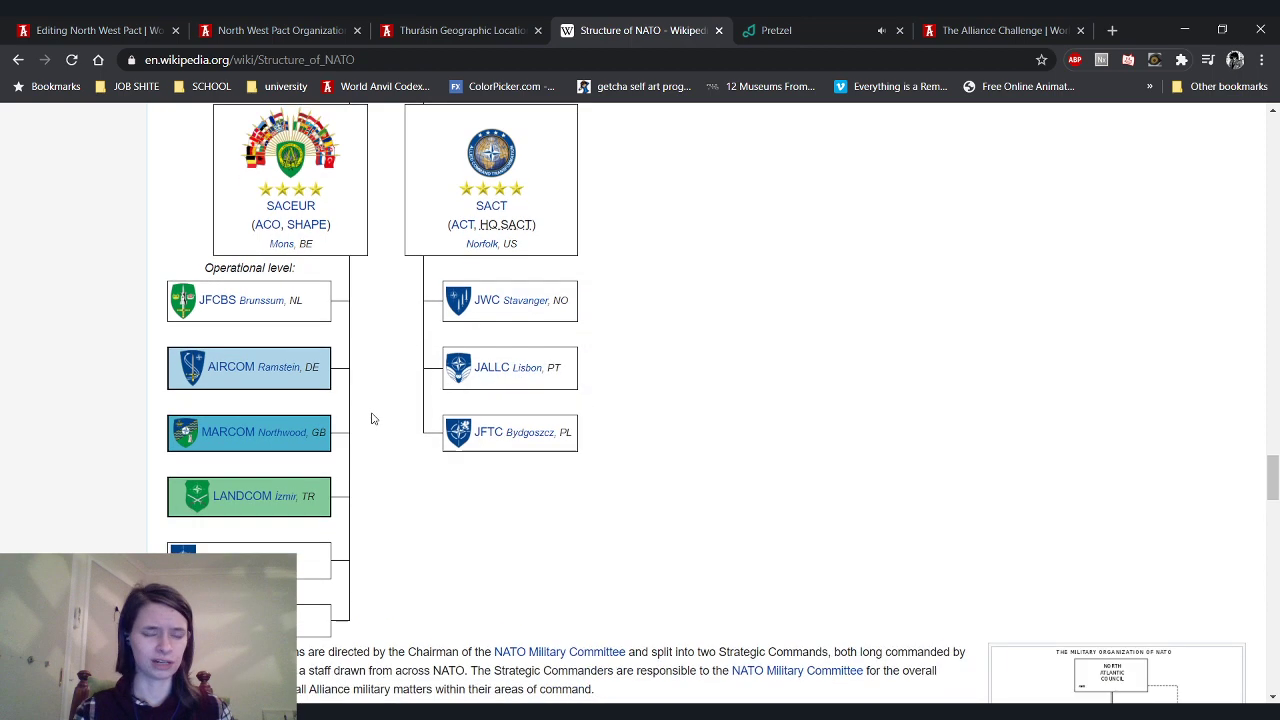
scroll(371, 418, up, 1)
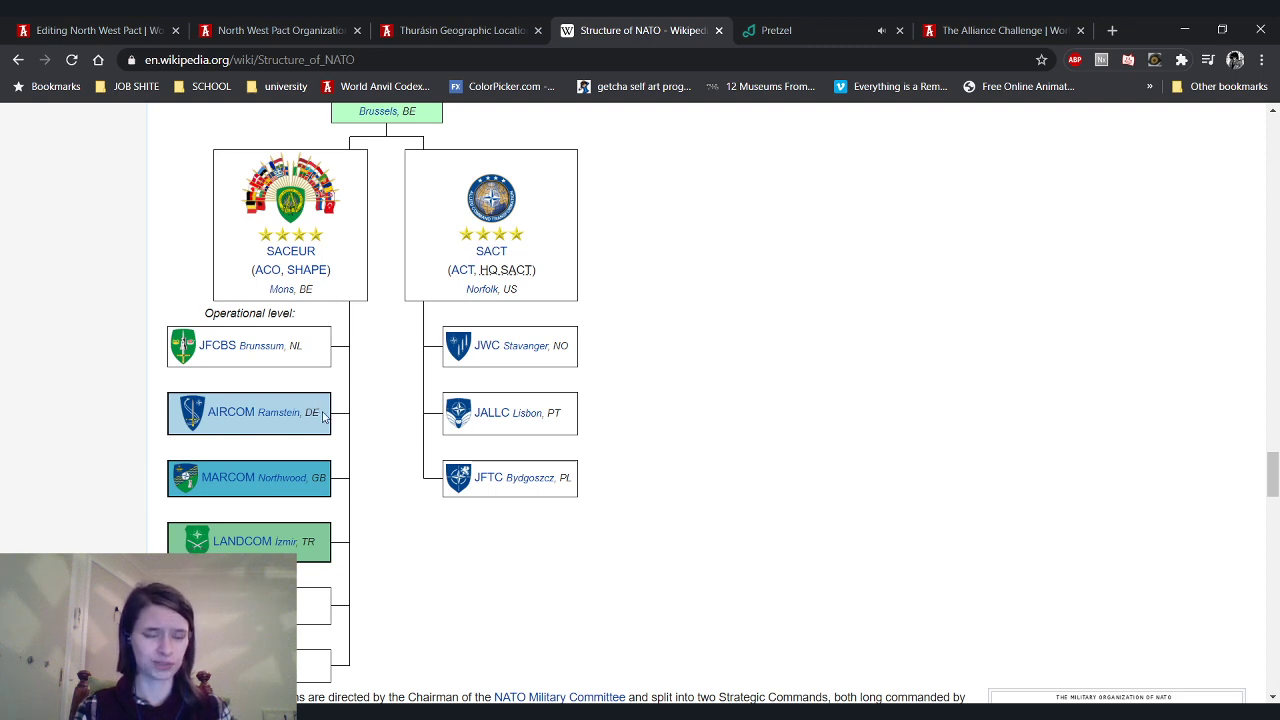
scroll(334, 469, down, 1)
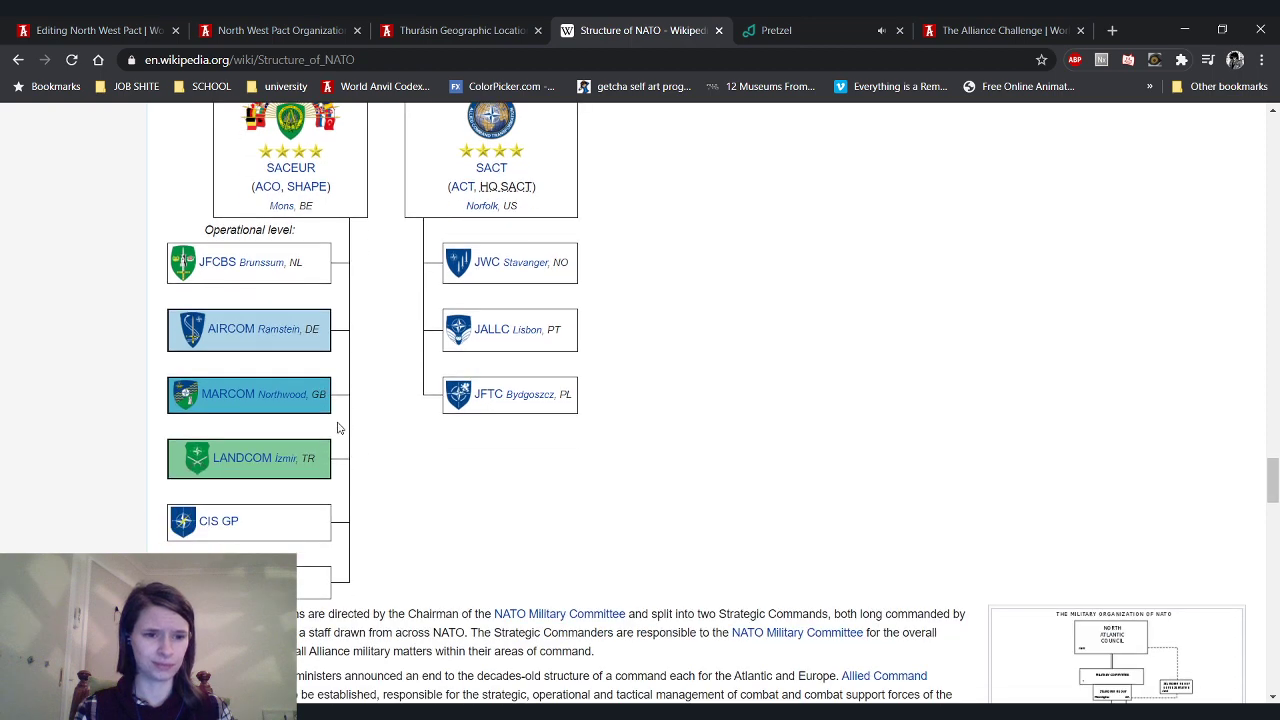
scroll(338, 427, down, 1)
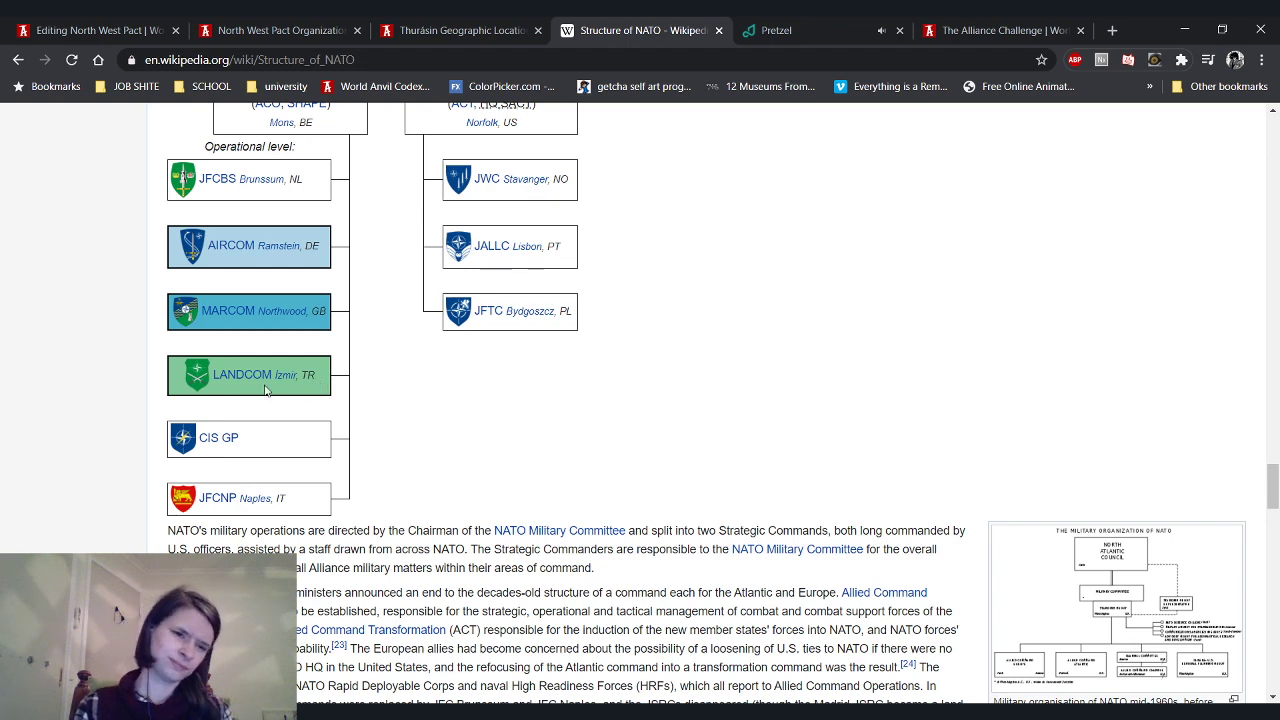
mouse_move(257, 376)
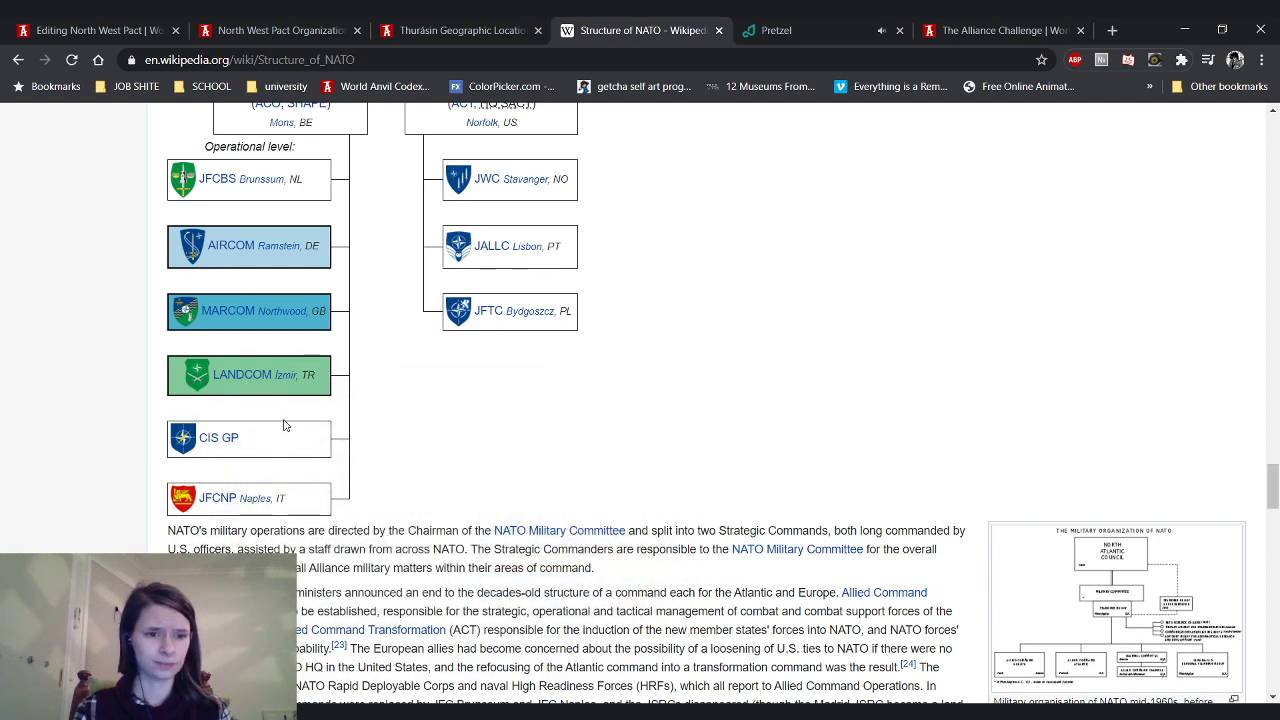
mouse_move(214, 447)
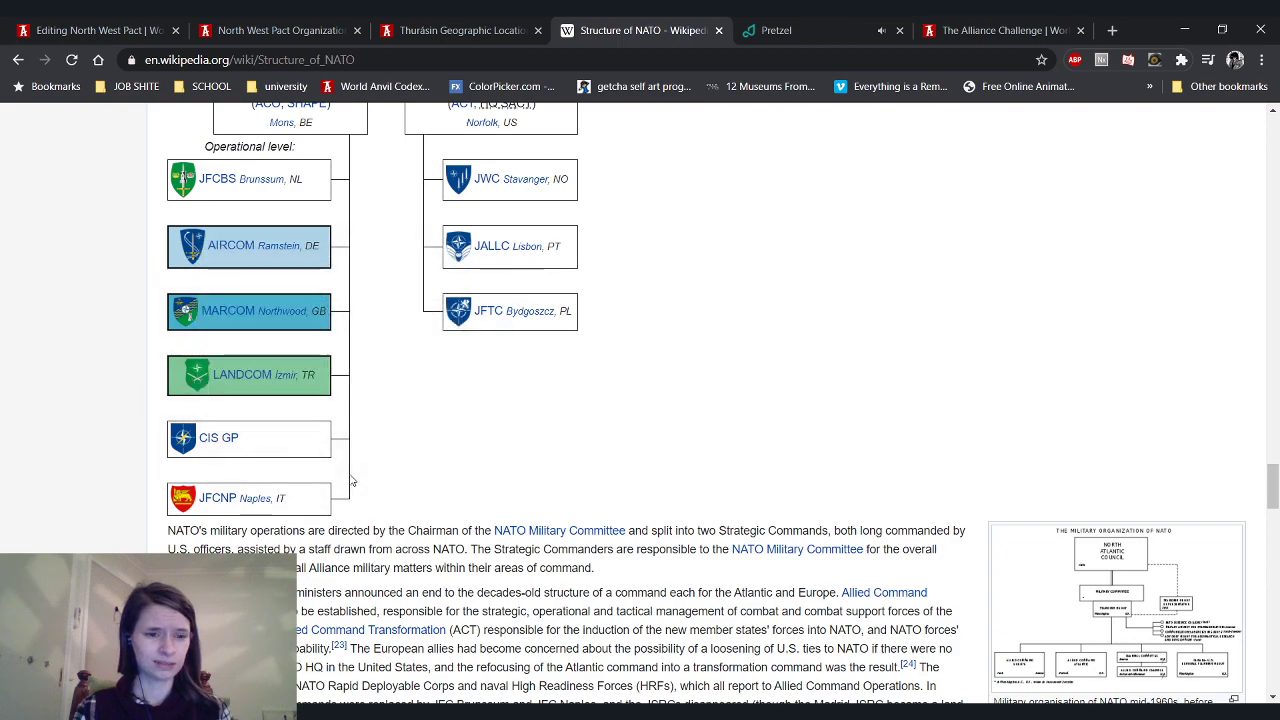
Skim the text below the command chart, through the Canada-US Regional Planning Group and NATO Networks sections
scroll(405, 478, down, 1)
scroll(410, 478, down, 2)
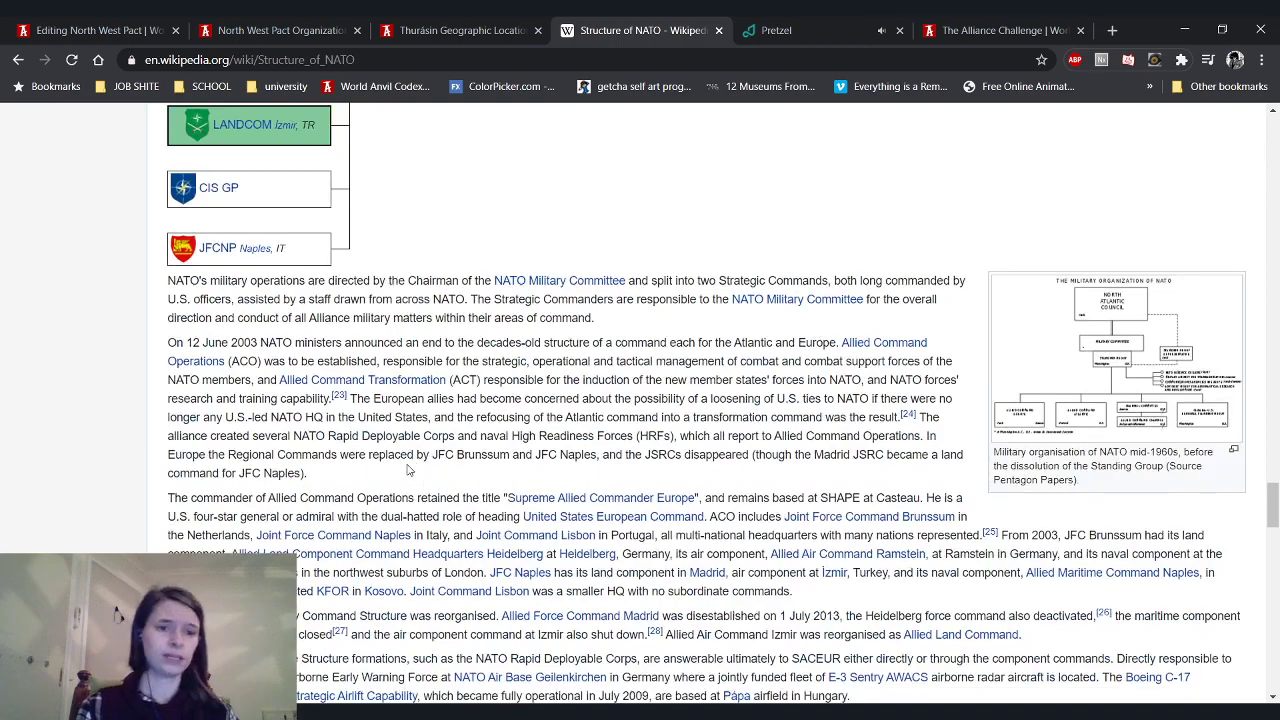
scroll(407, 470, down, 10)
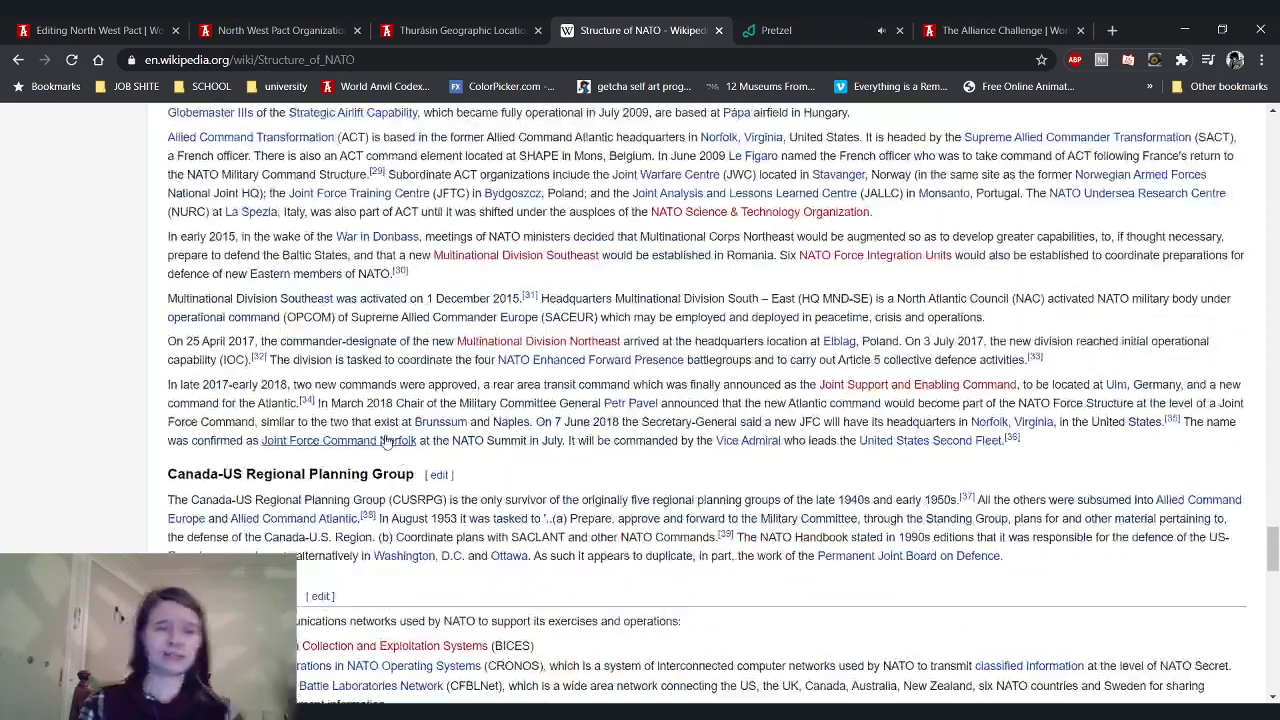
scroll(388, 440, down, 1)
scroll(388, 440, up, 3)
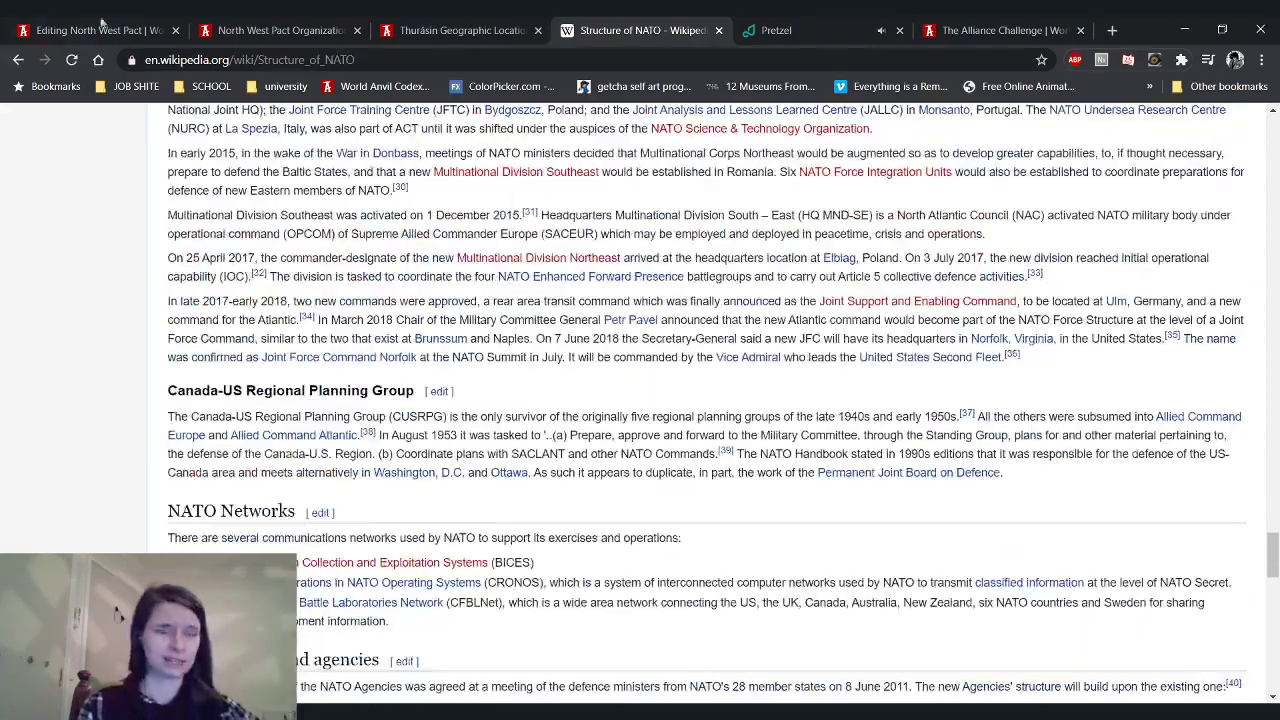
Return to the North West Pact editor and delete the draft notes on members and ex-members, keeping the structure note
click(20, 22)
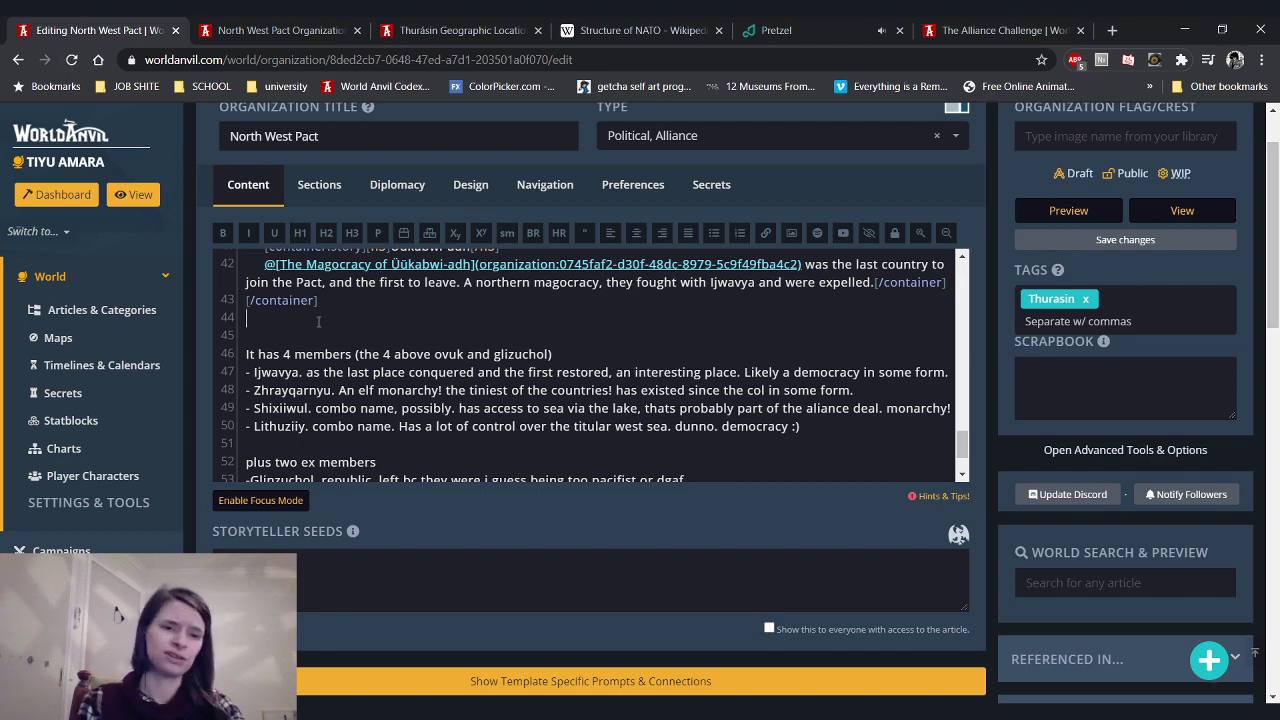
drag(300, 318, 644, 406)
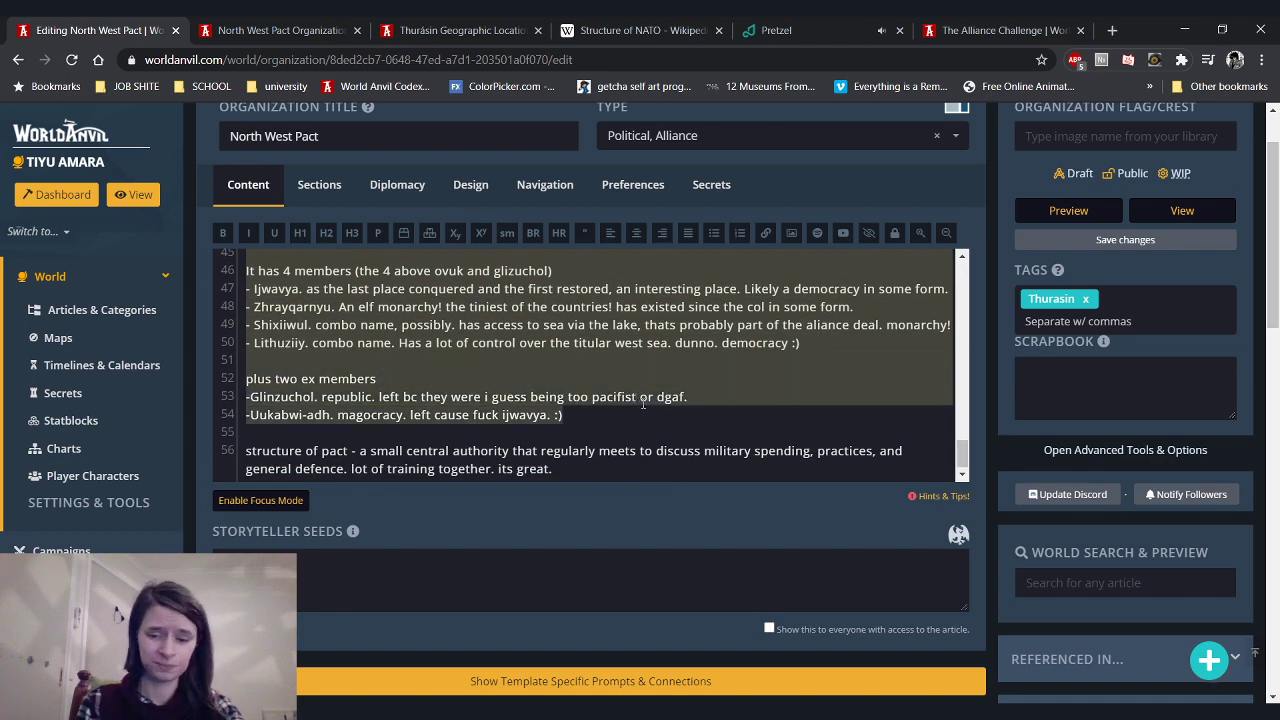
key(BackSpace)
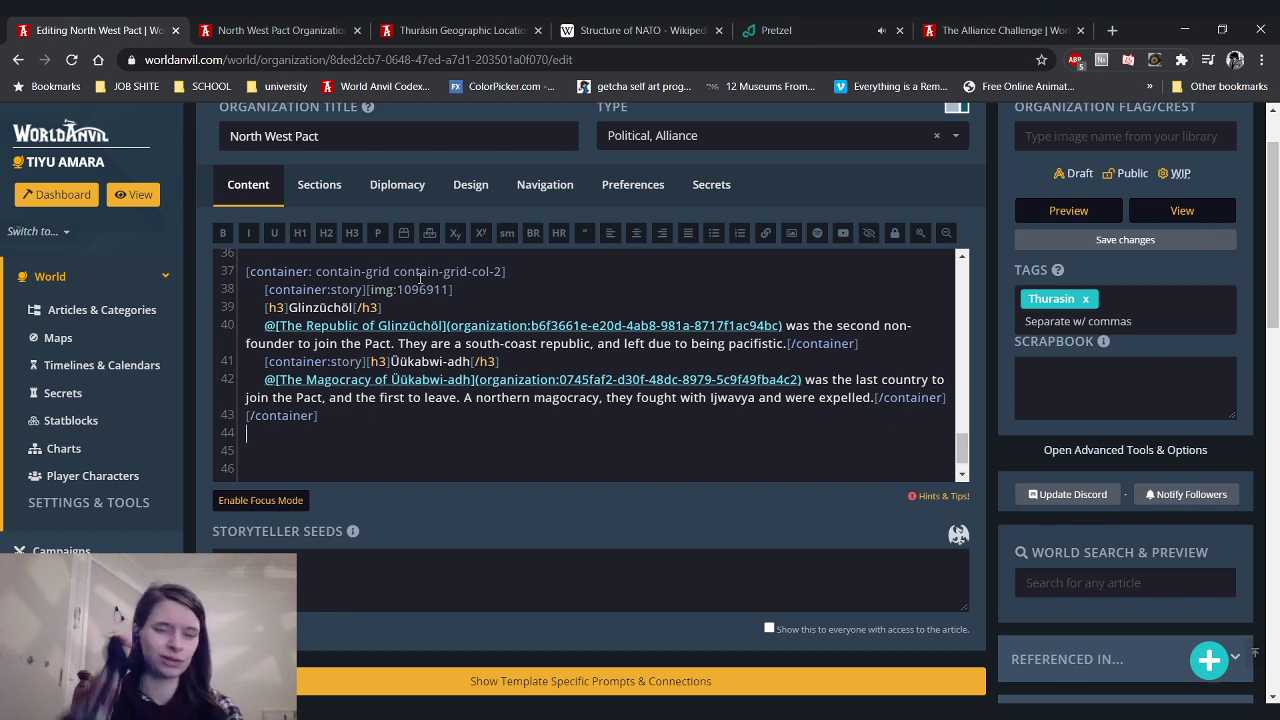
Open the Alliance Challenge page and check its criteria and Other Rules, highlighting the rule on maximum article length
click(280, 28)
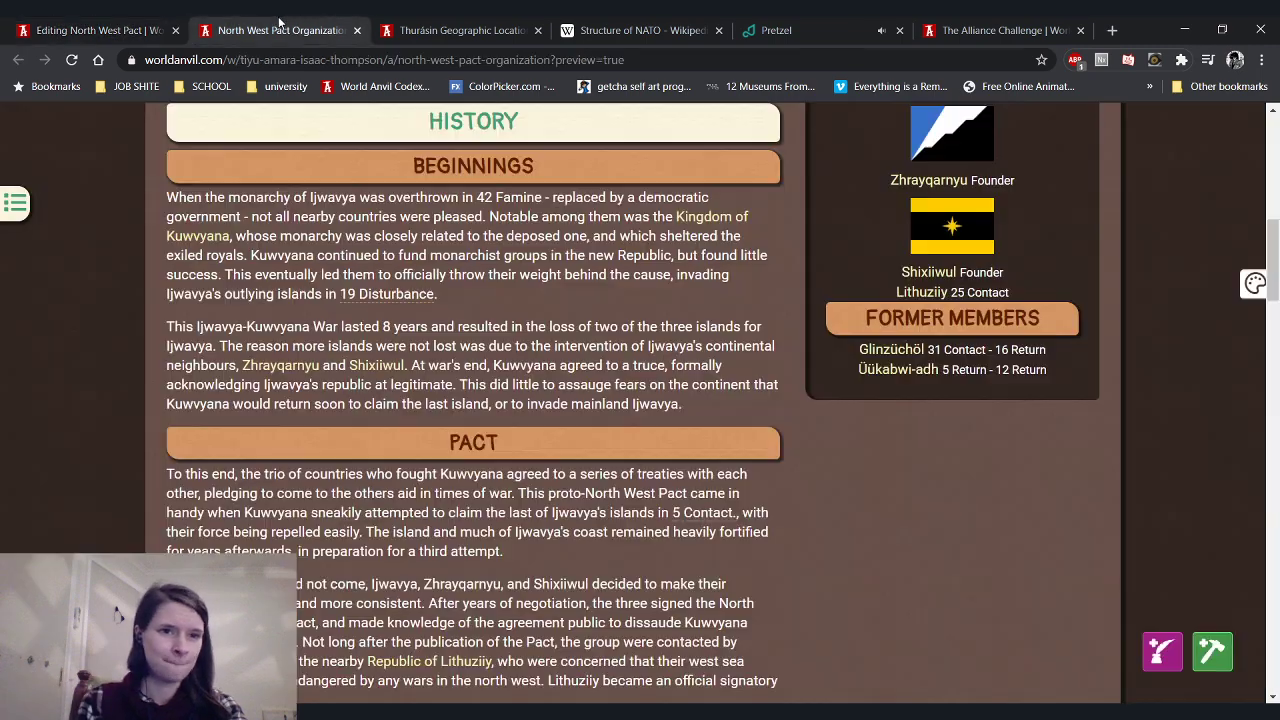
click(107, 24)
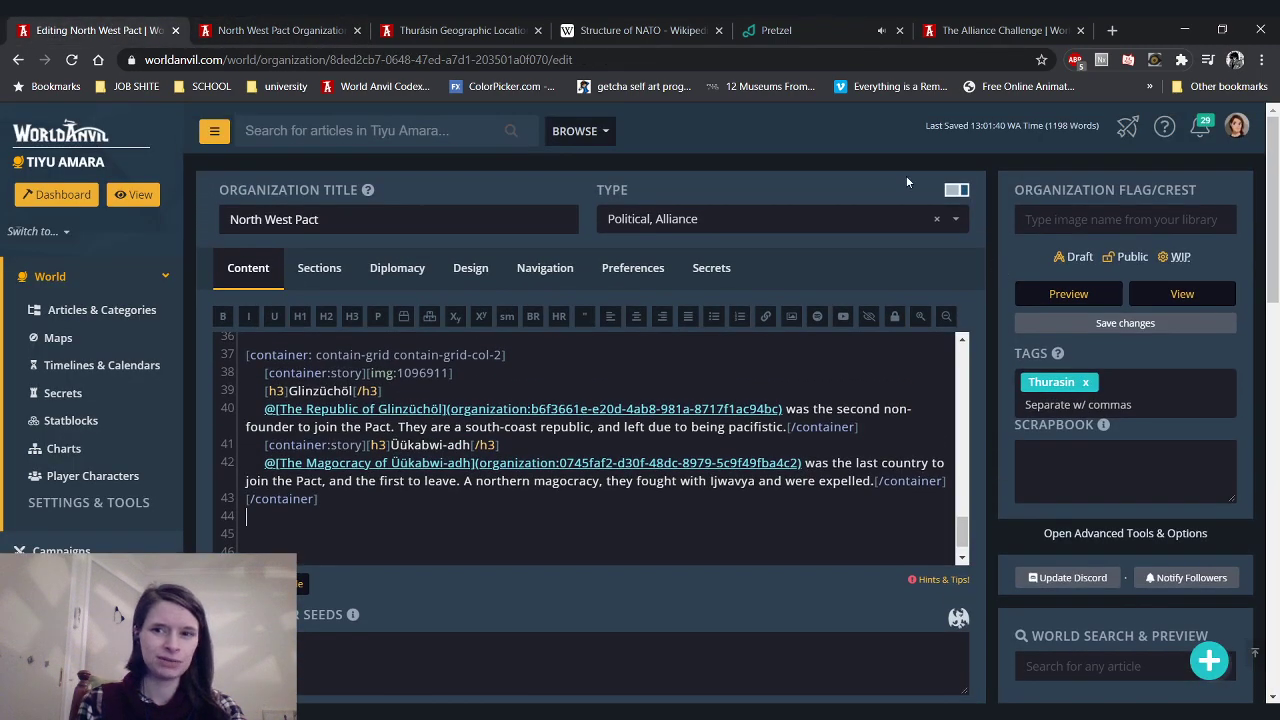
click(1000, 26)
scroll(805, 378, up, 1)
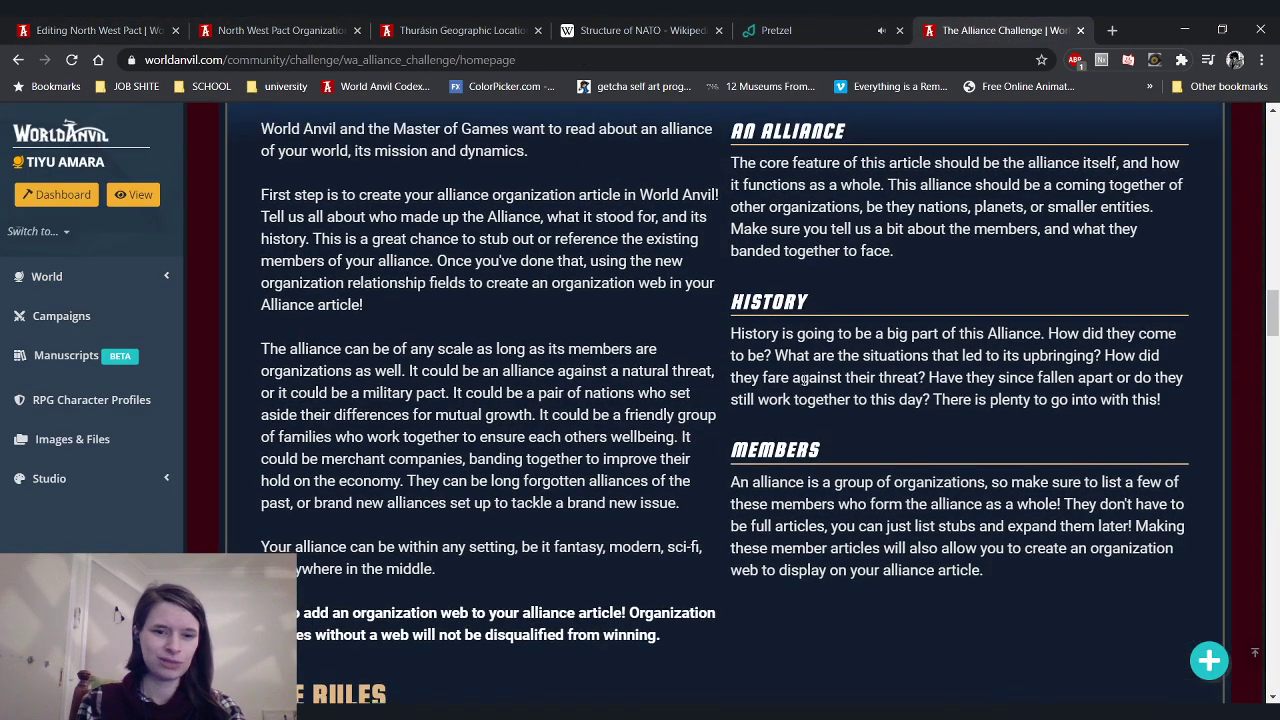
scroll(563, 540, down, 6)
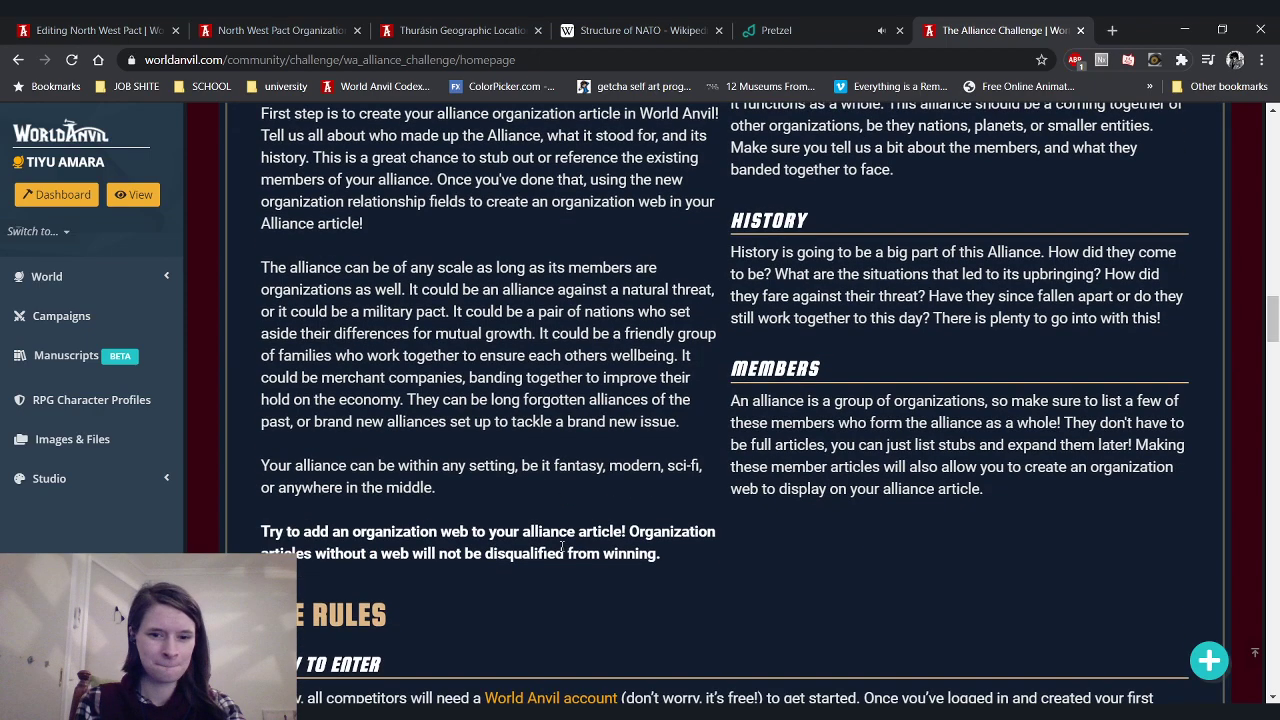
scroll(536, 537, down, 3)
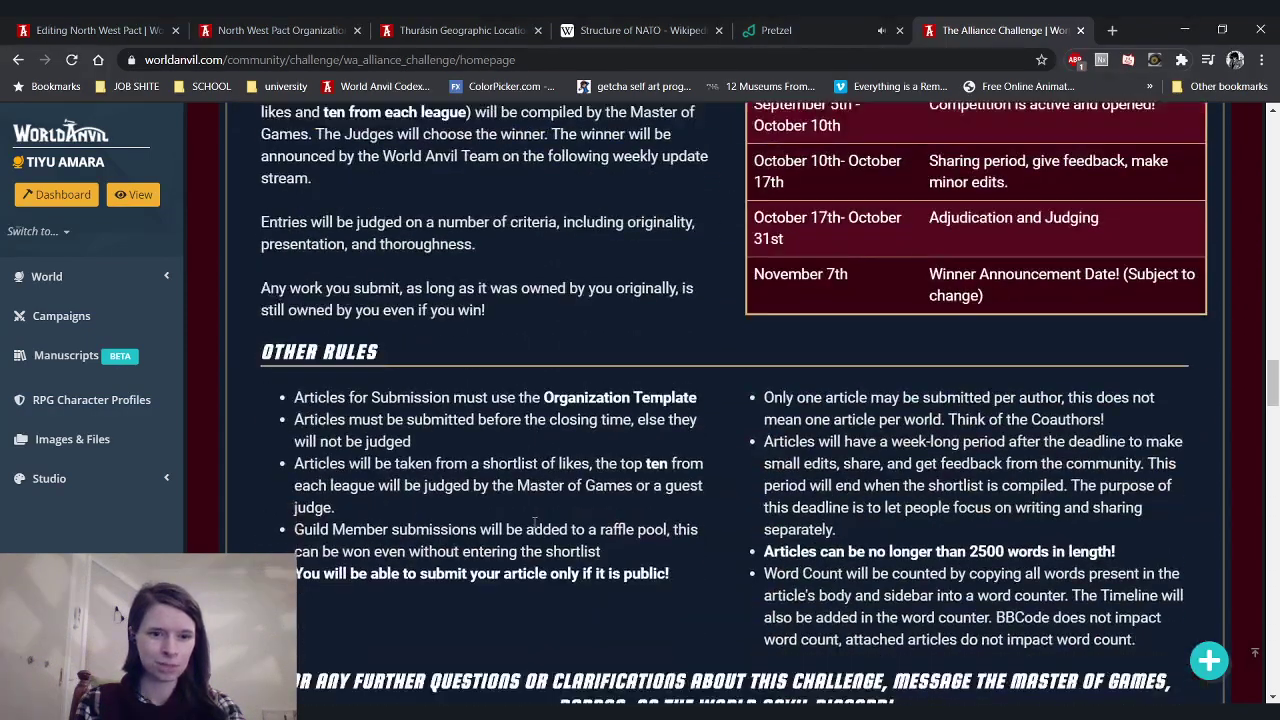
drag(871, 553, 1148, 562)
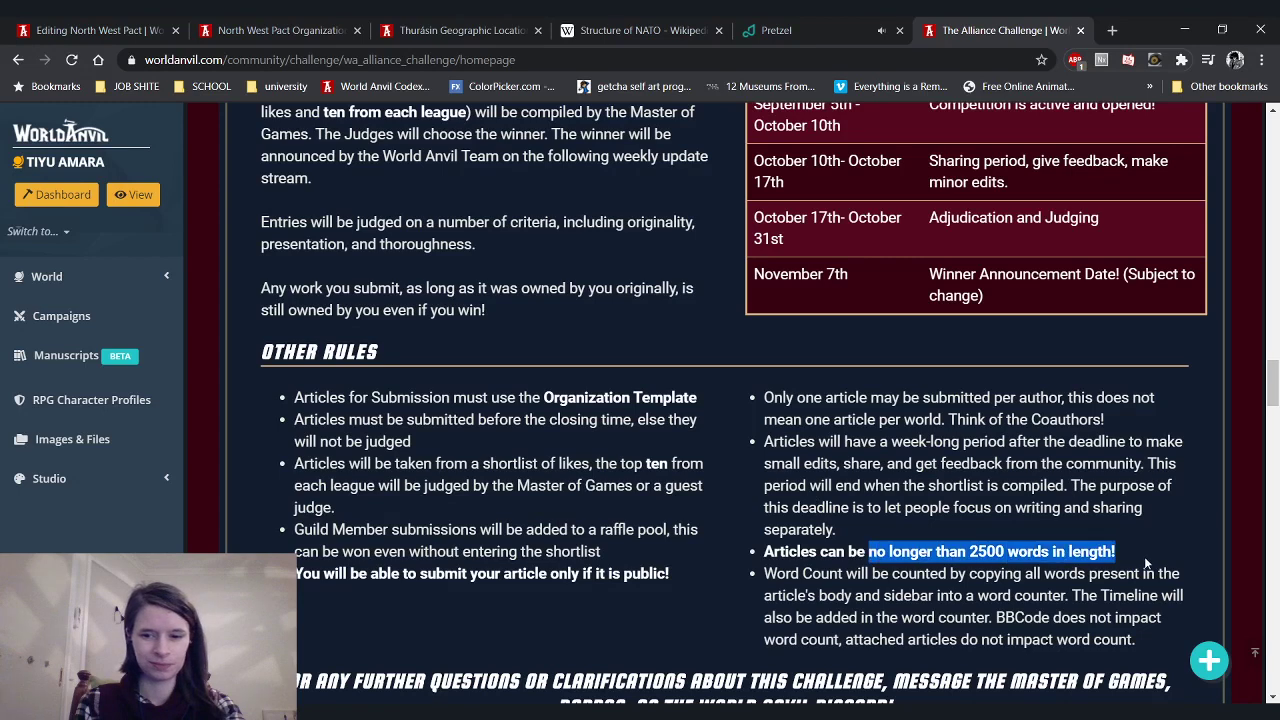
click(516, 356)
Check the remaining structure note in the article editor and review the current and former member cards in the preview
click(113, 25)
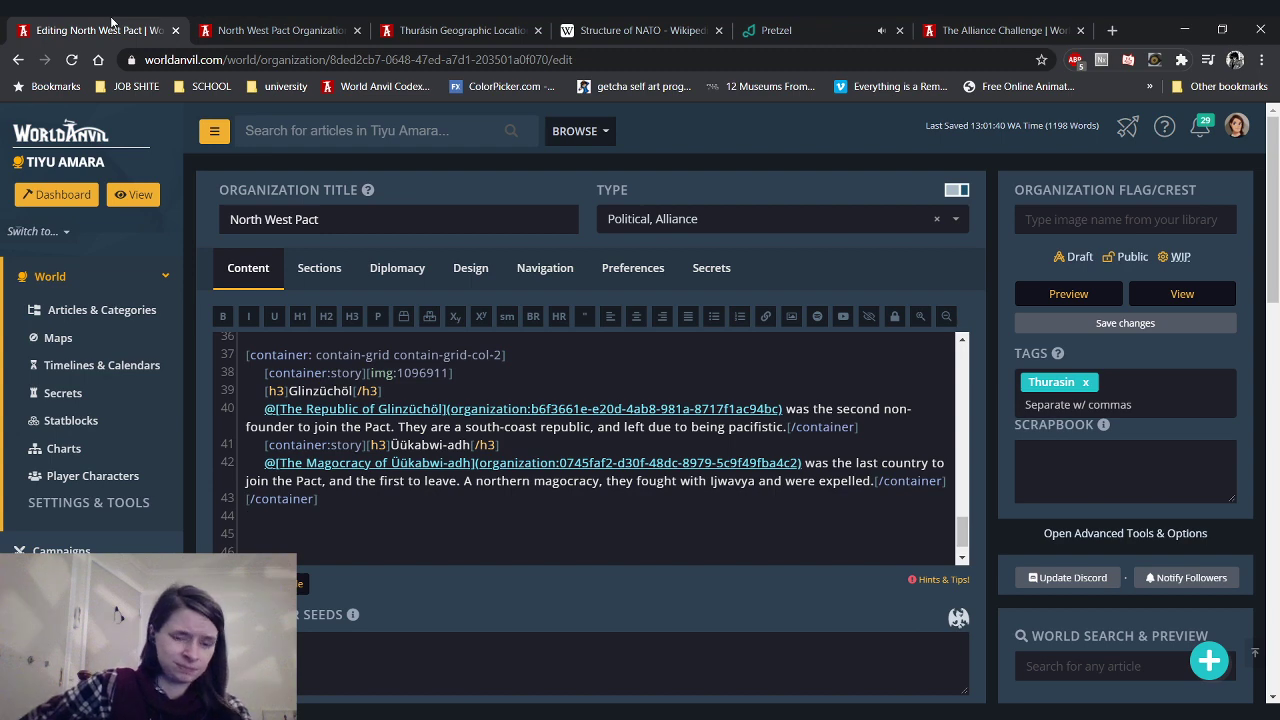
scroll(990, 349, down, 1)
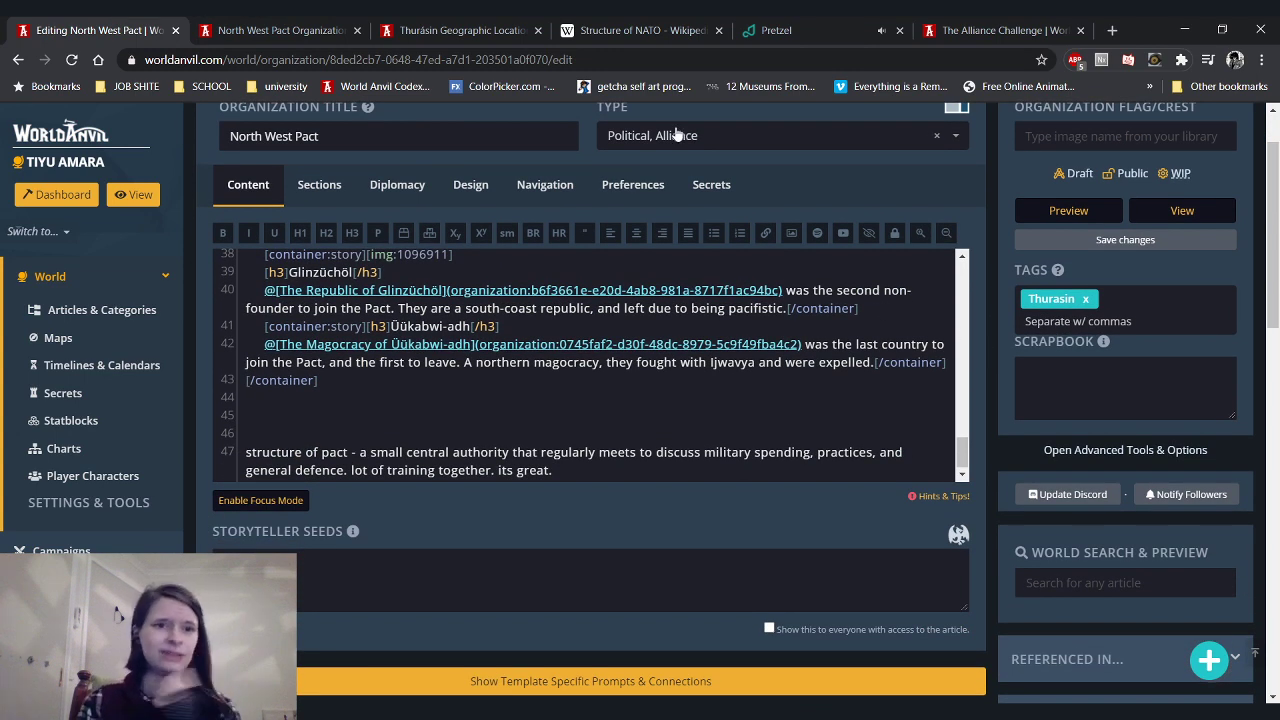
click(280, 30)
scroll(640, 400, down, 2)
scroll(349, 347, down, 10)
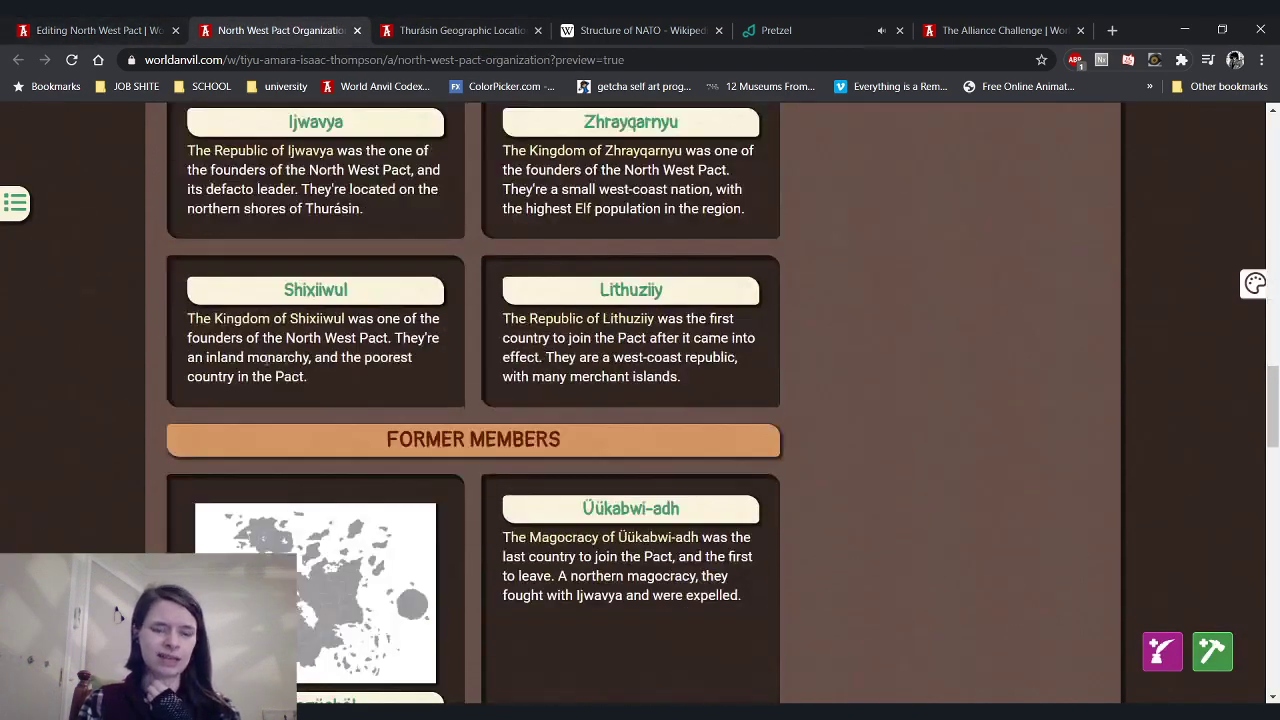
scroll(349, 347, up, 3)
scroll(349, 347, down, 3)
scroll(349, 347, down, 3)
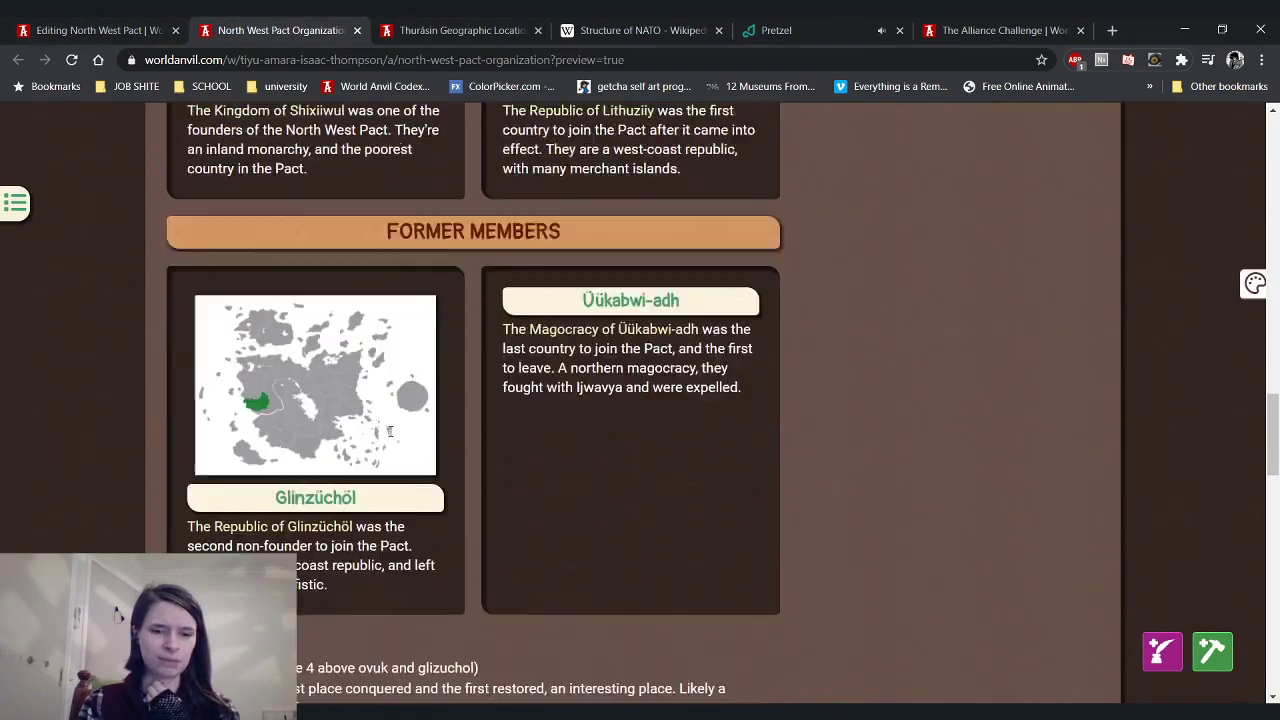
Return to the North West Pact editor and add an empty line beneath the Structure heading, above Current Members
click(80, 22)
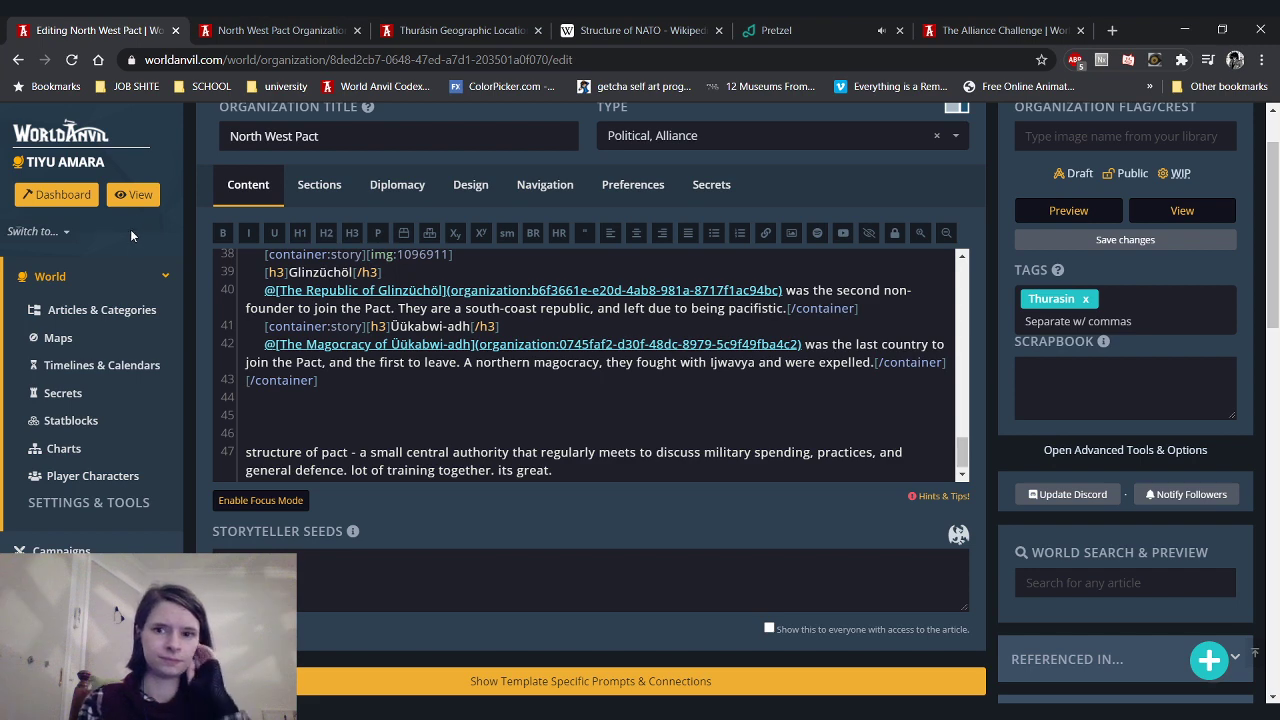
scroll(422, 403, up, 2)
scroll(422, 403, down, 1)
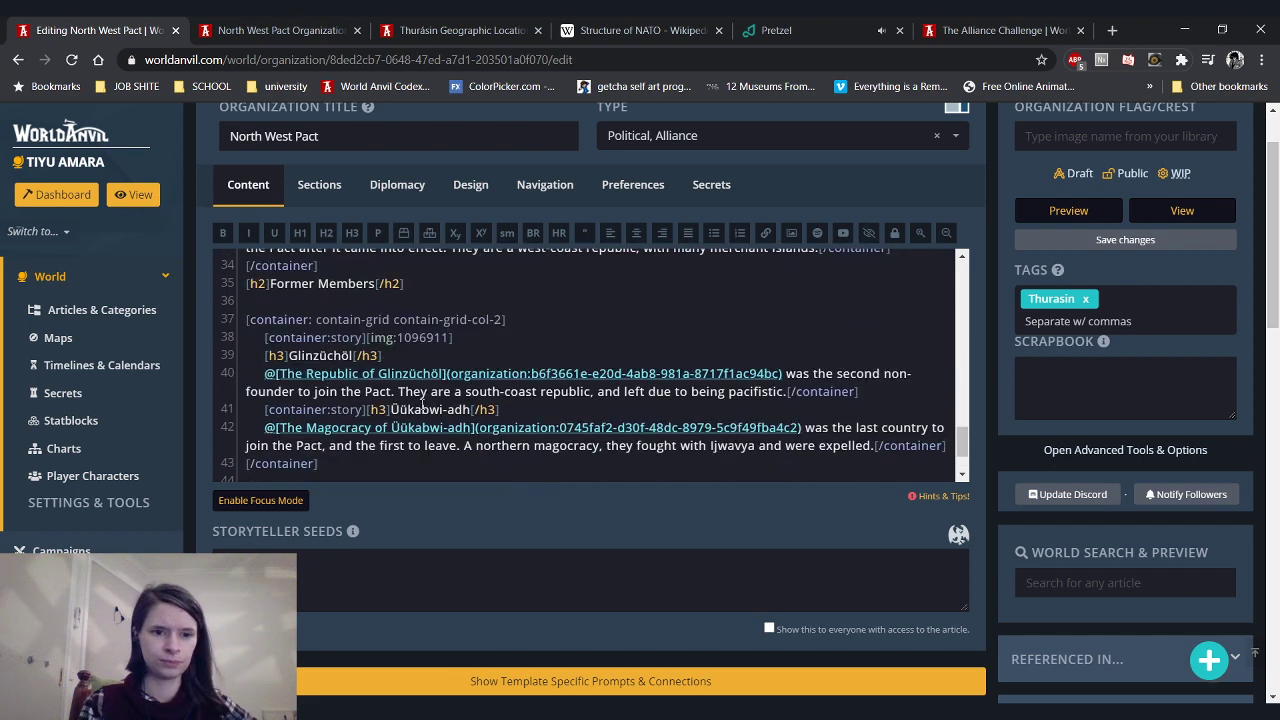
scroll(300, 372, up, 2)
scroll(300, 372, up, 3)
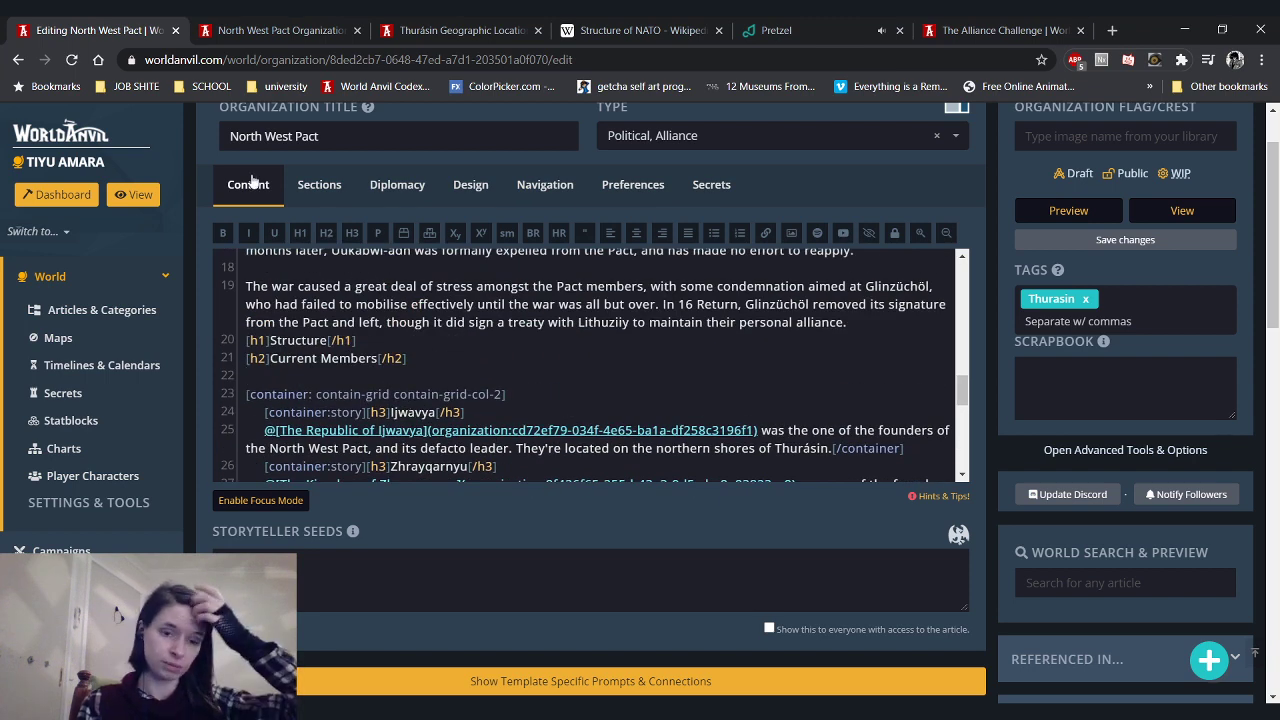
click(265, 30)
scroll(260, 170, up, 5)
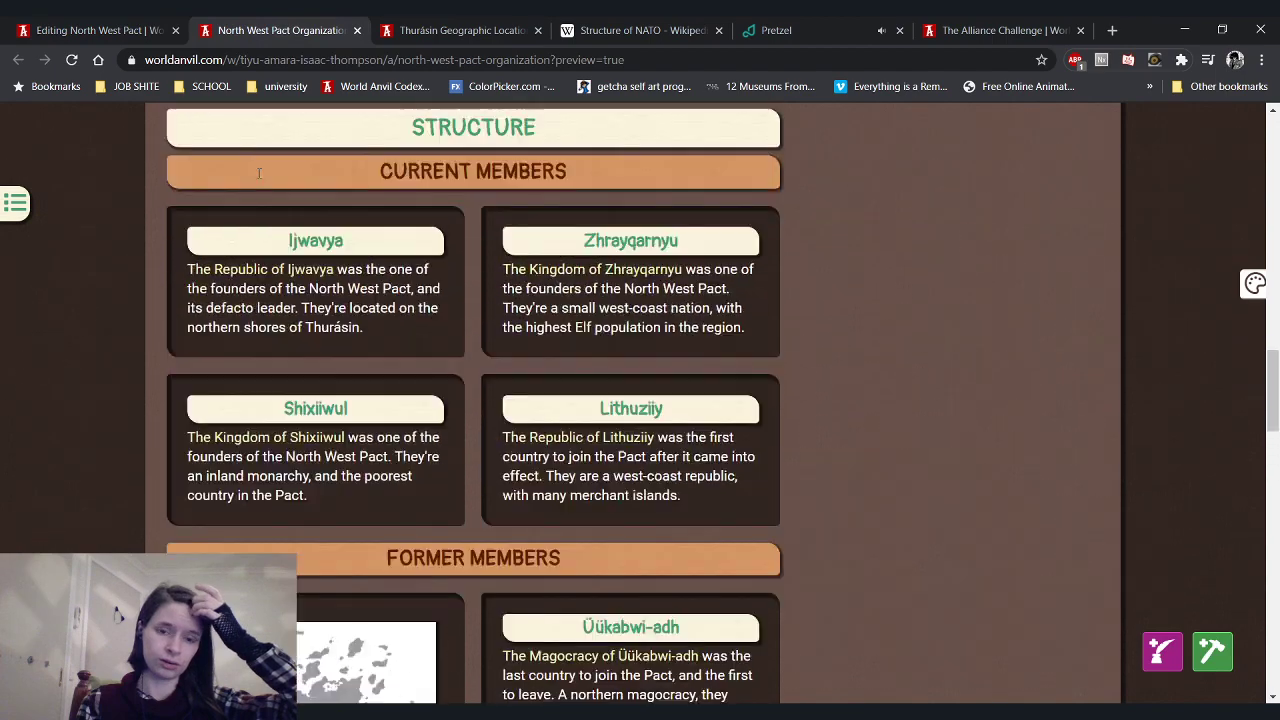
click(125, 30)
click(390, 341)
key(Return)
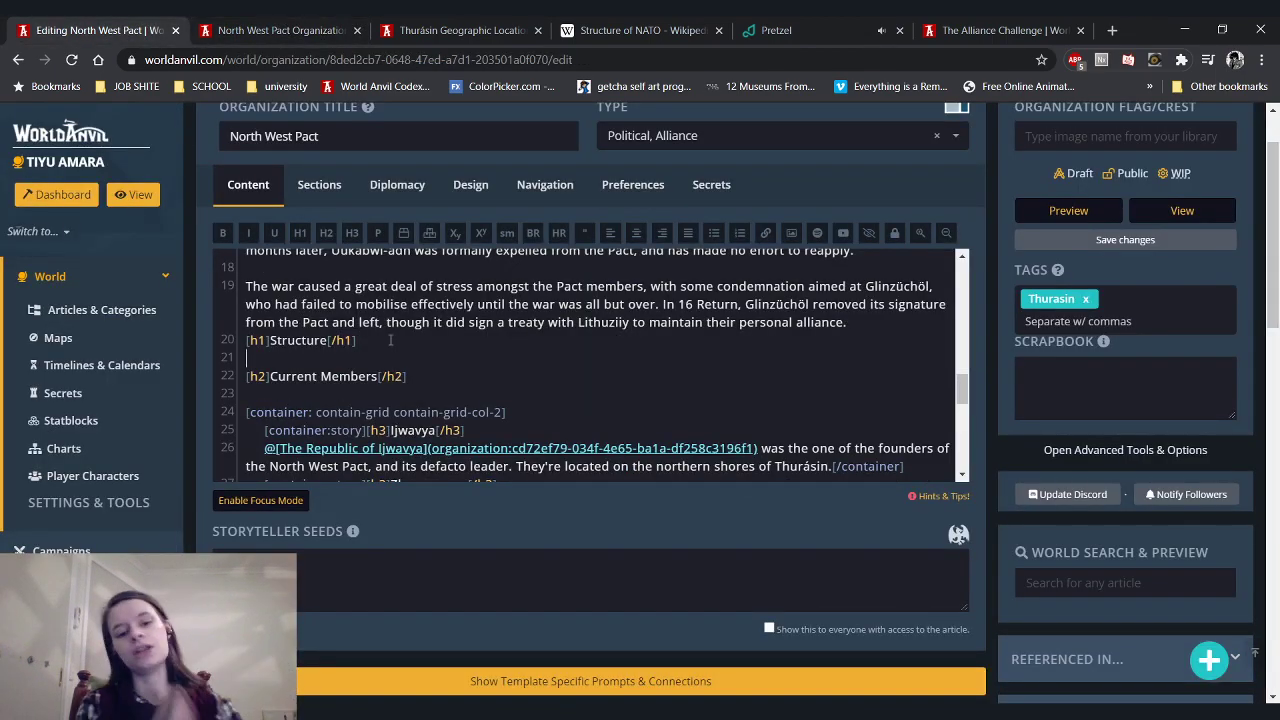
Open the Structure section with the sentence "The North West Pact currently has 4 members."
text(The)
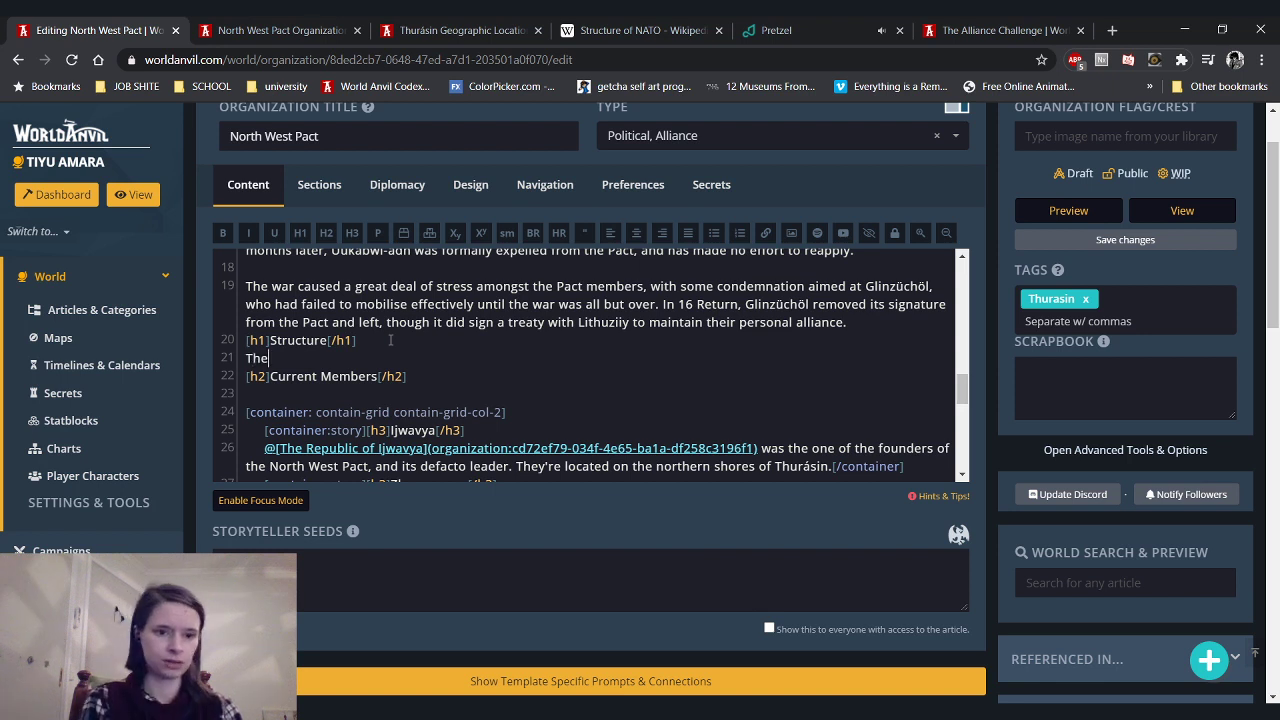
text( North West Pac)
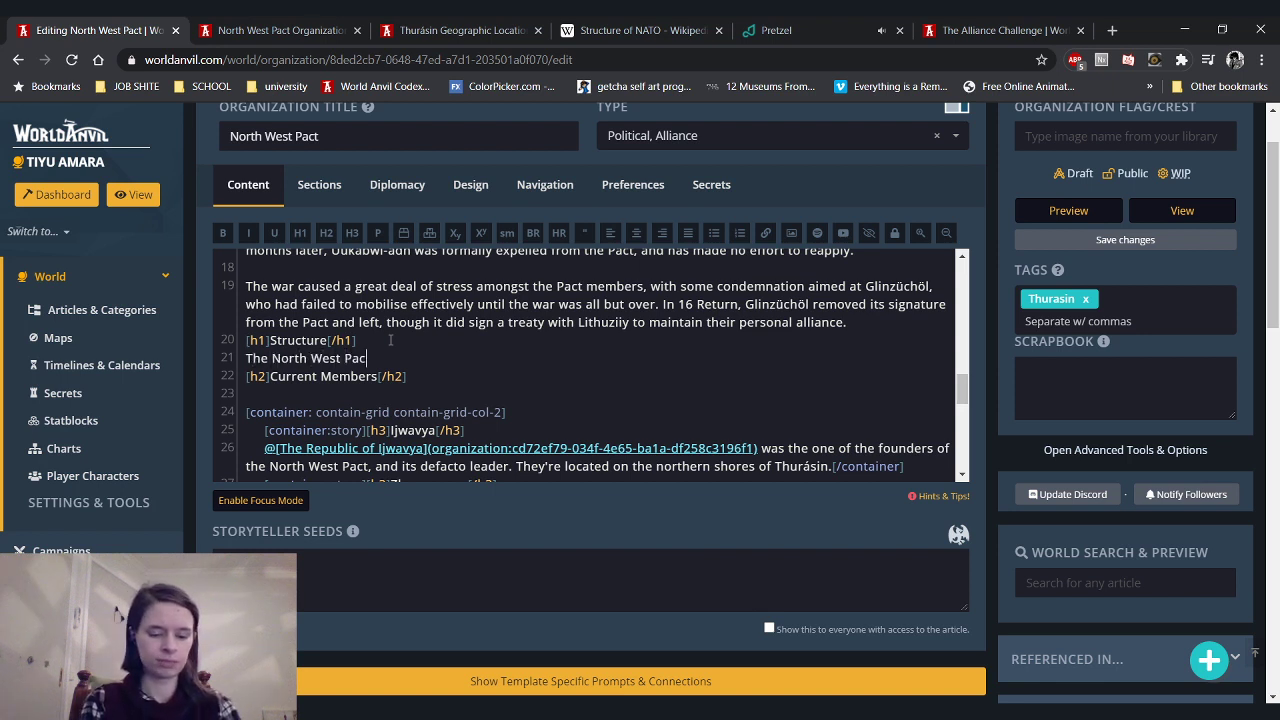
text(t consi)
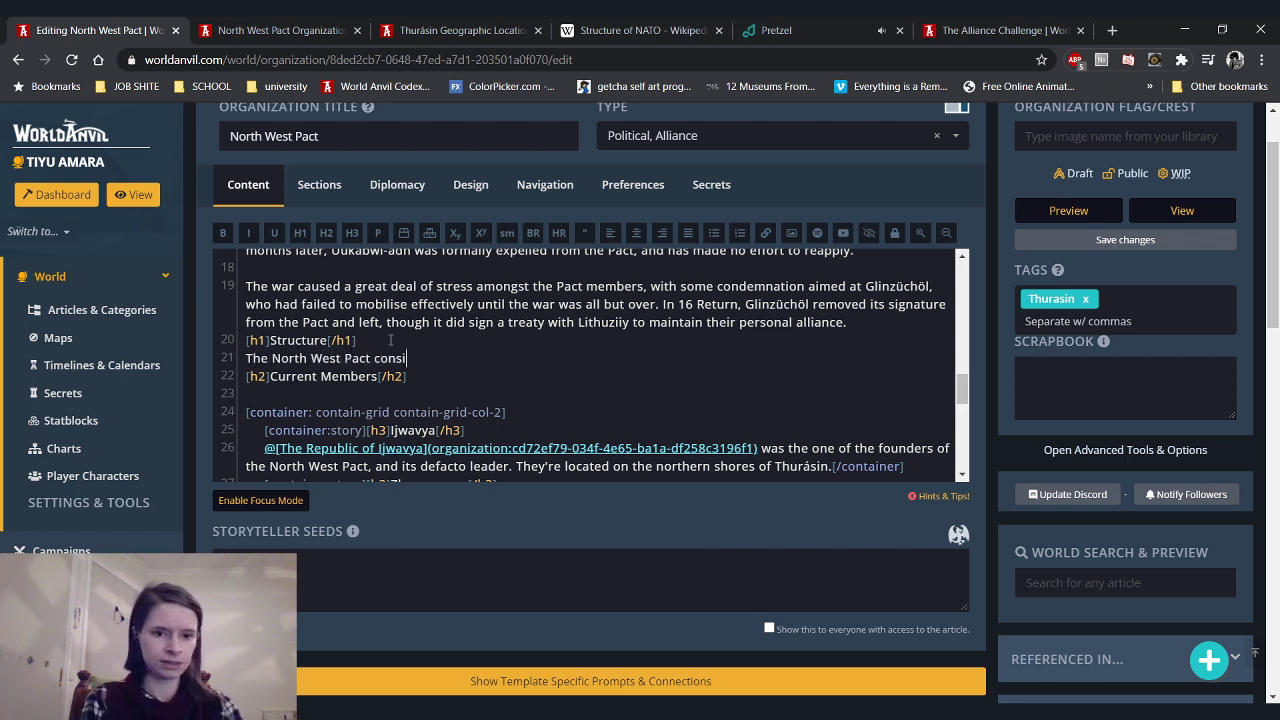
text(stes of th)
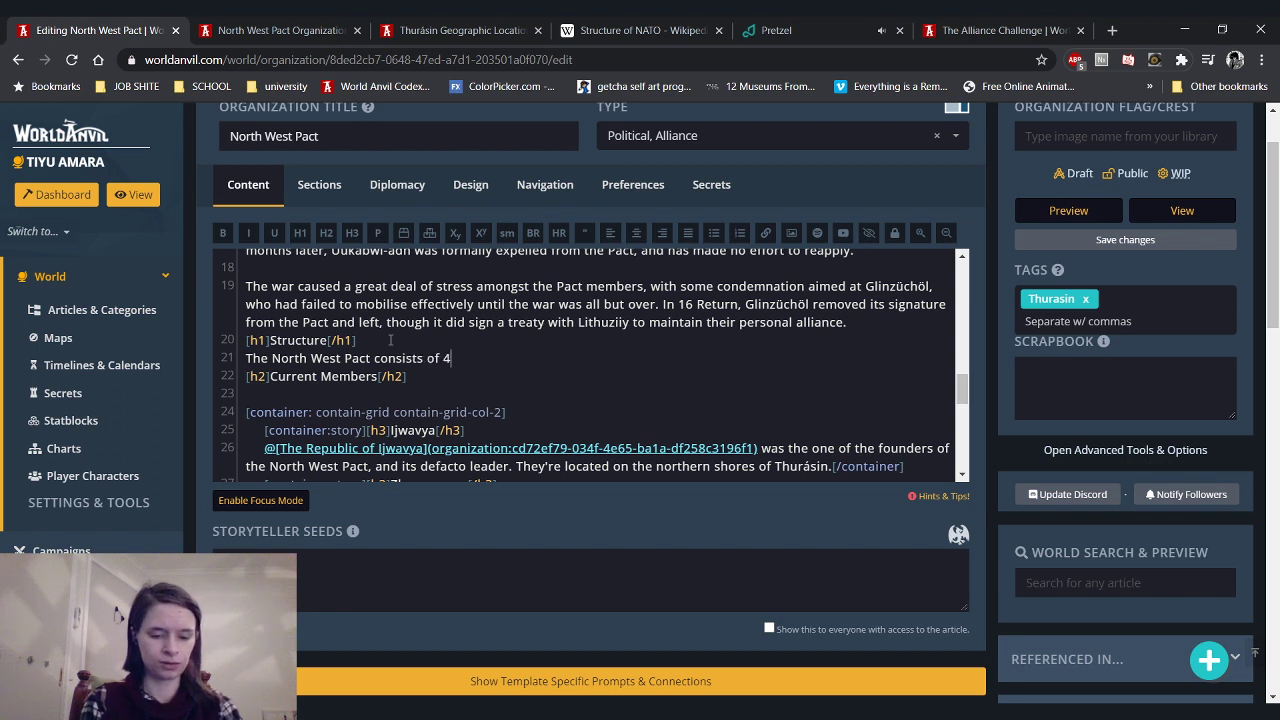
key(BackSpace)
key(BackSpace)
key(BackSpace)
key(BackSpace)
key(BackSpace)
key(BackSpace)
key(BackSpace)
key(BackSpace)
key(BackSpace)
key(BackSpace)
key(BackSpace)
key(BackSpace)
key(BackSpace)
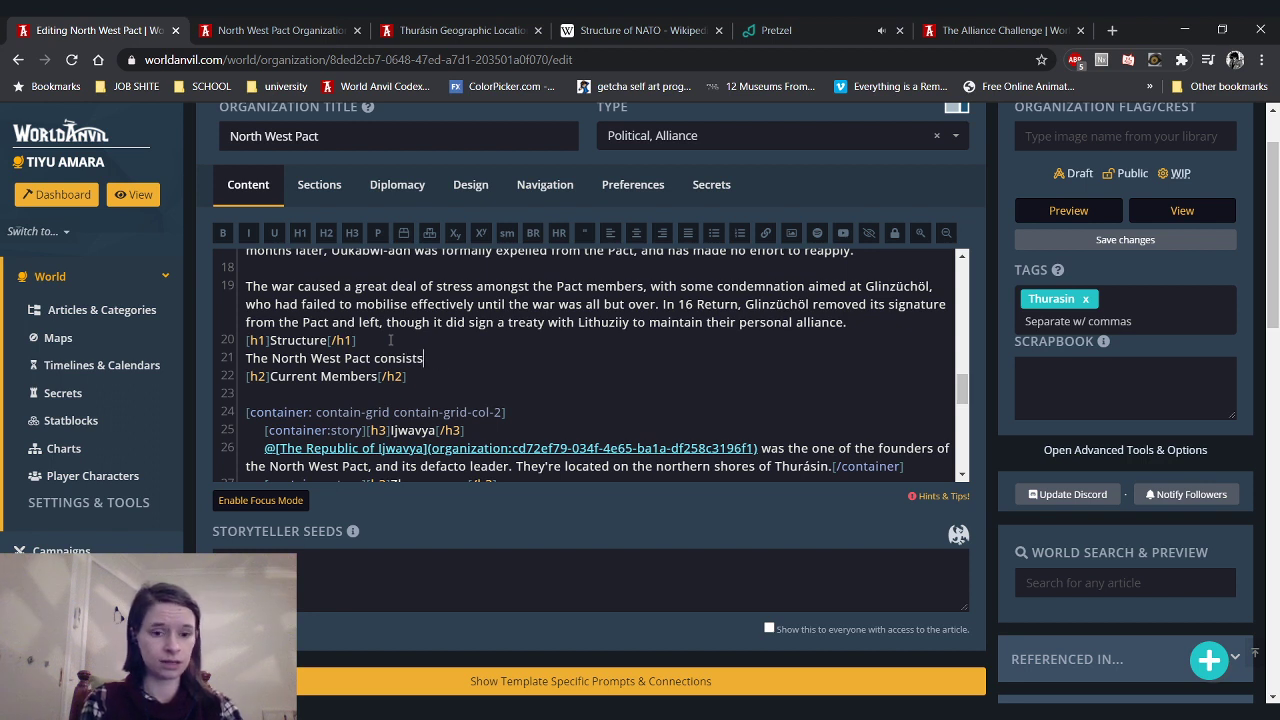
text(urrently)
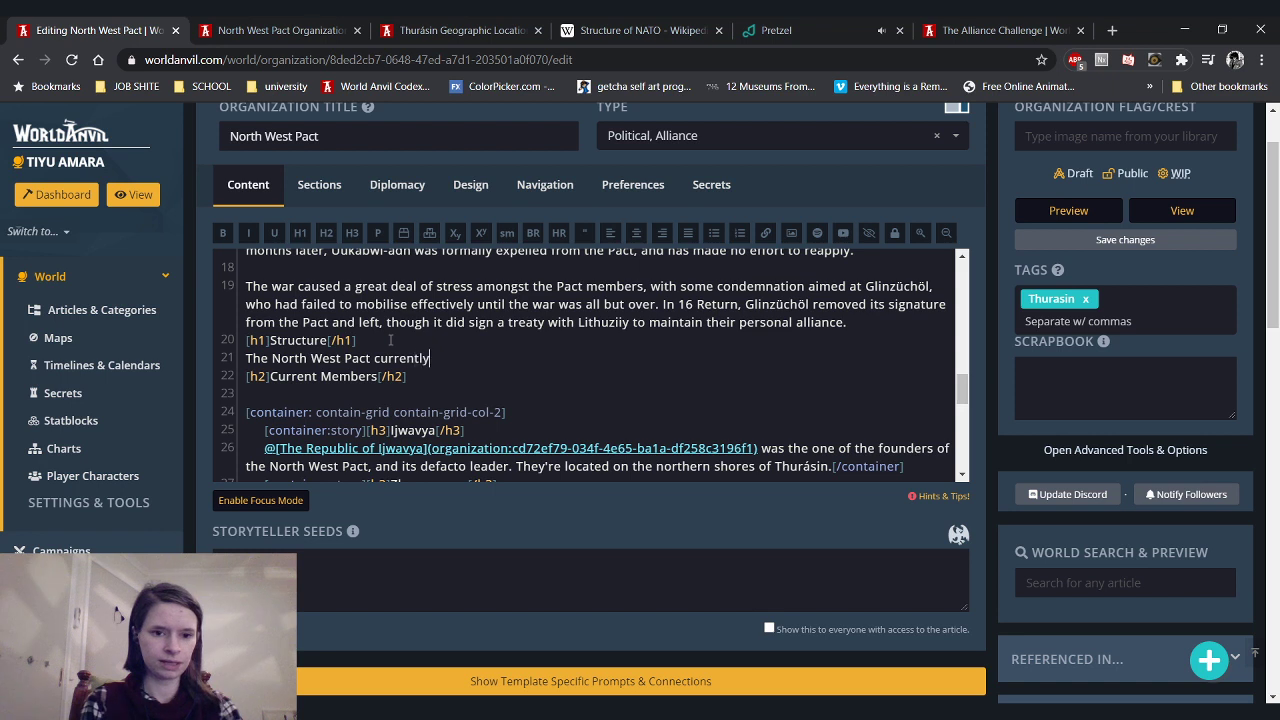
text( has 4 member)
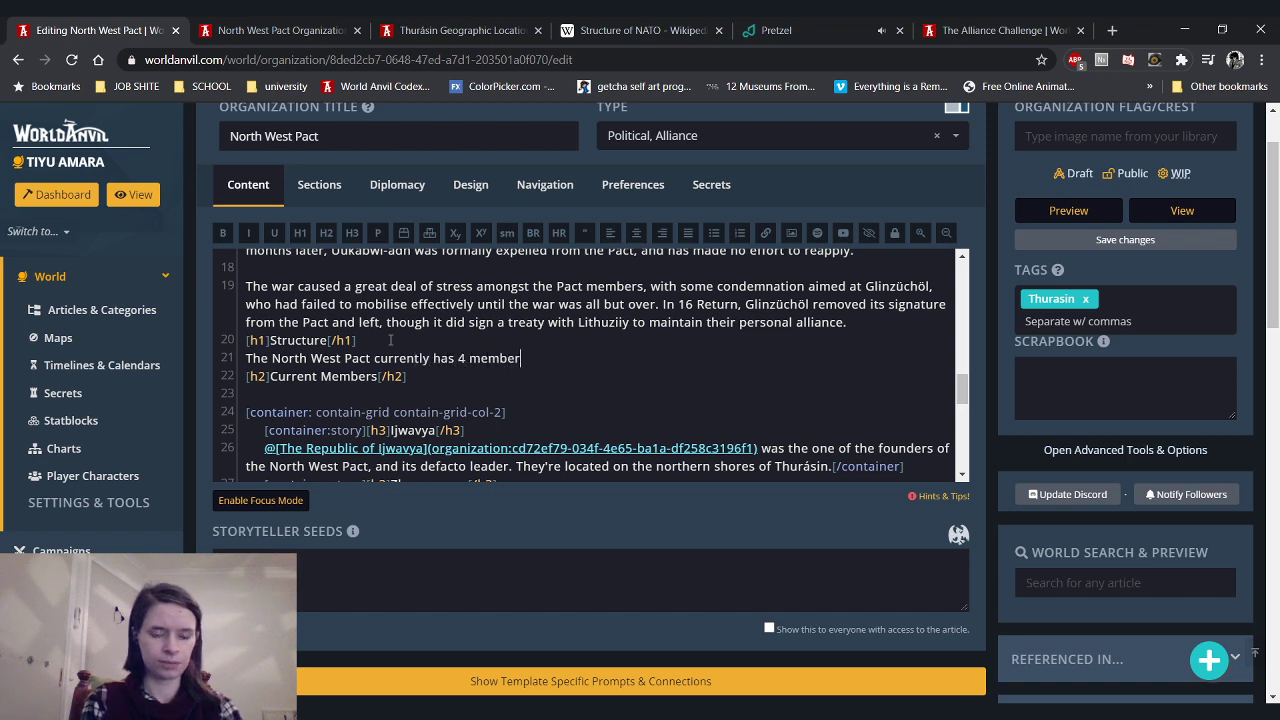
text(s. Ea)
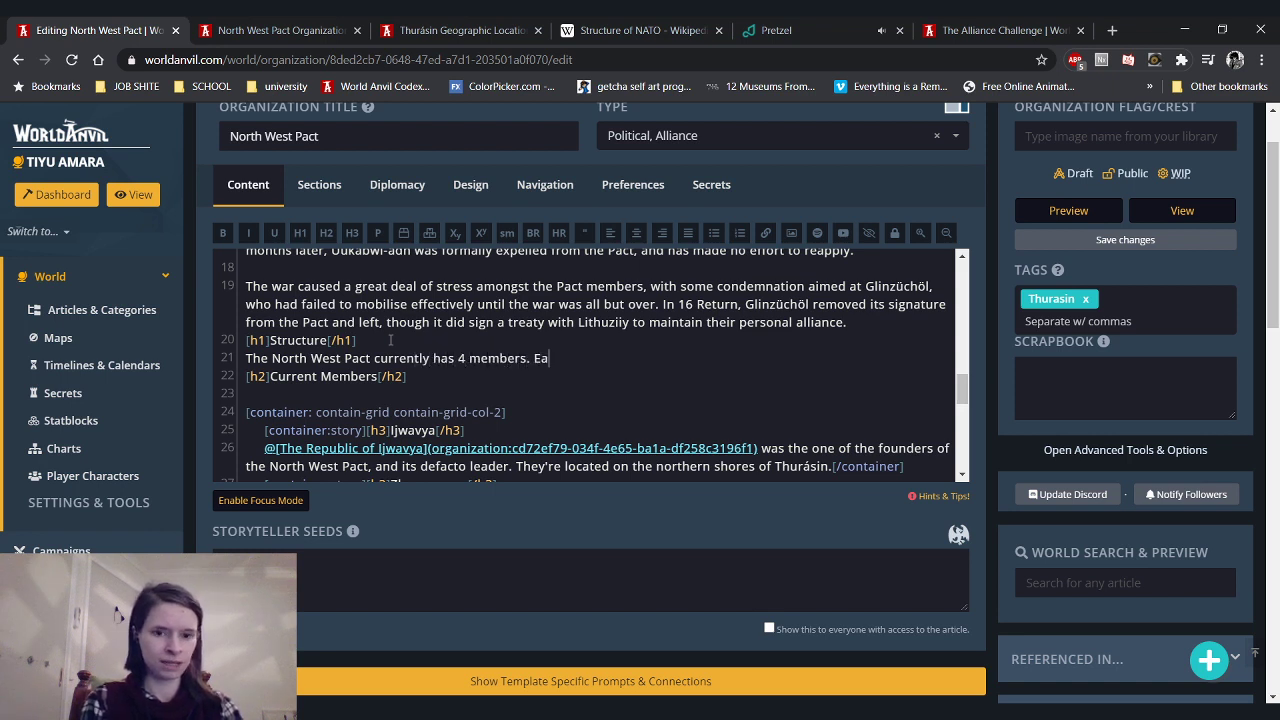
Begin the second sentence of the Structure section with "Each member state provides"
text(ch member provide)
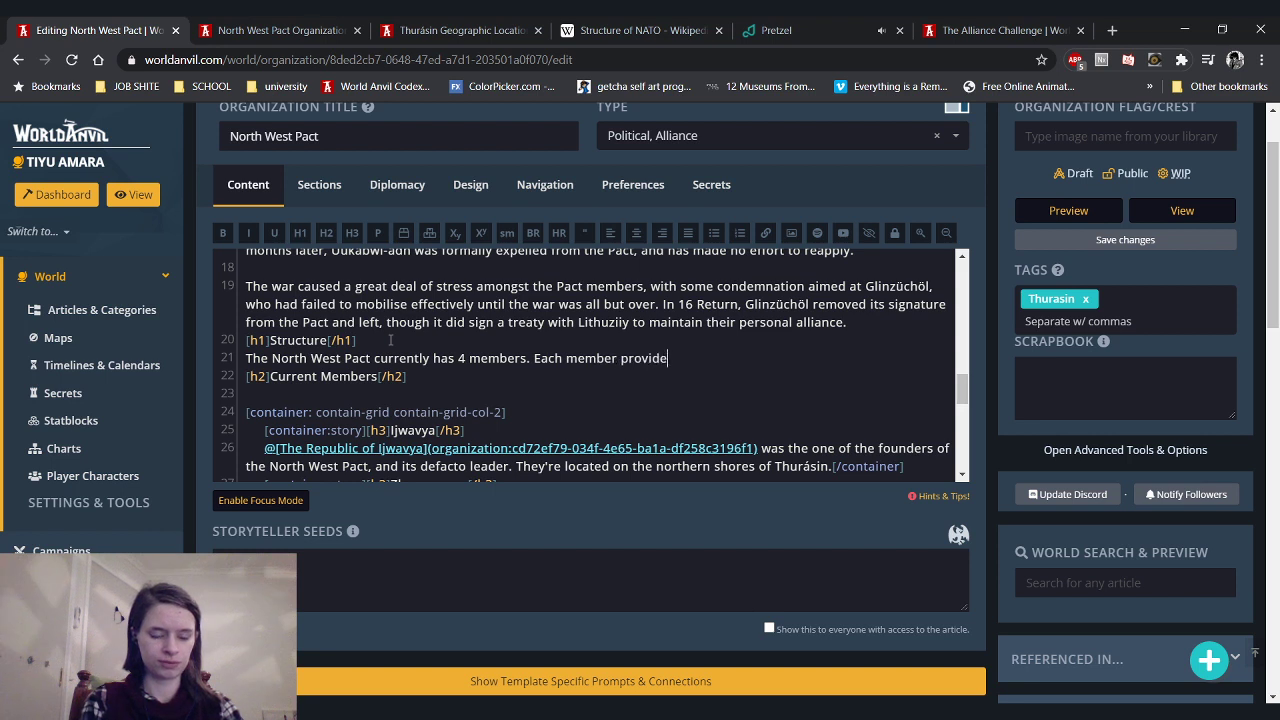
key(BackSpace)
key(BackSpace)
key(BackSpace)
key(BackSpace)
key(BackSpace)
key(BackSpace)
key(BackSpace)
key(BackSpace)
key(BackSpace)
key(BackSpace)
key(BackSpace)
key(BackSpace)
key(BackSpace)
text(eme)
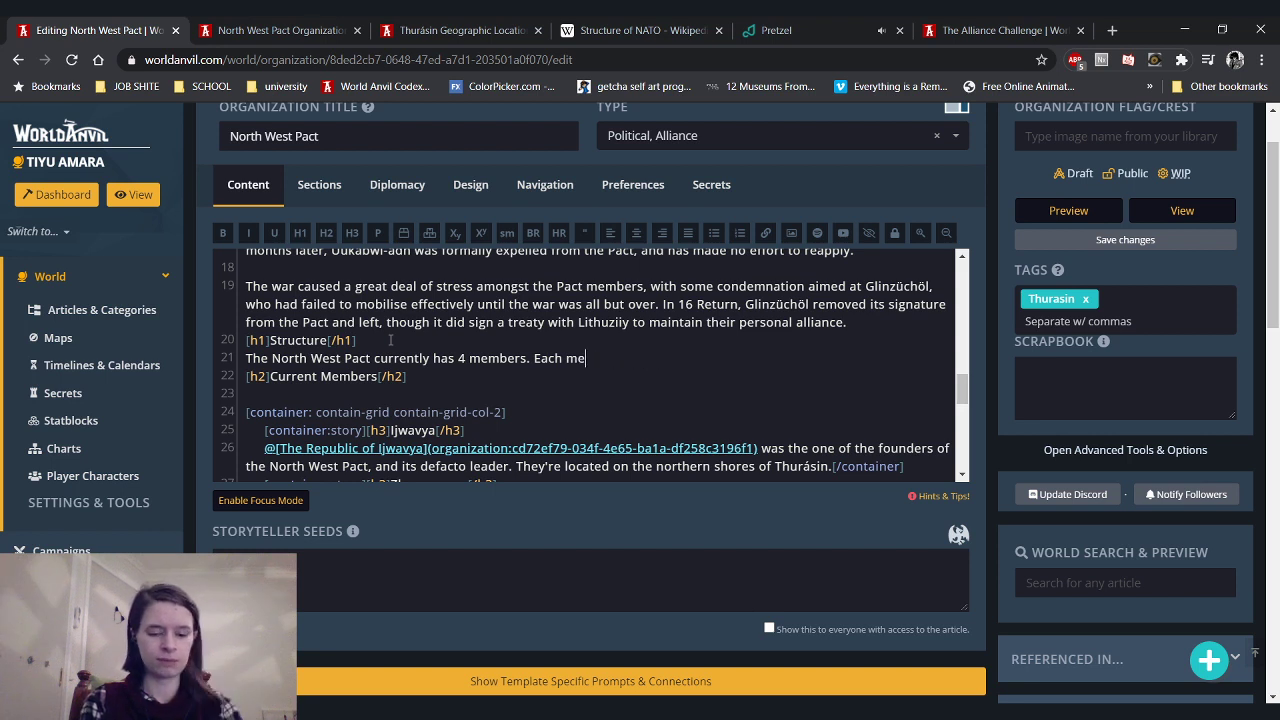
key(BackSpace)
text(ber)
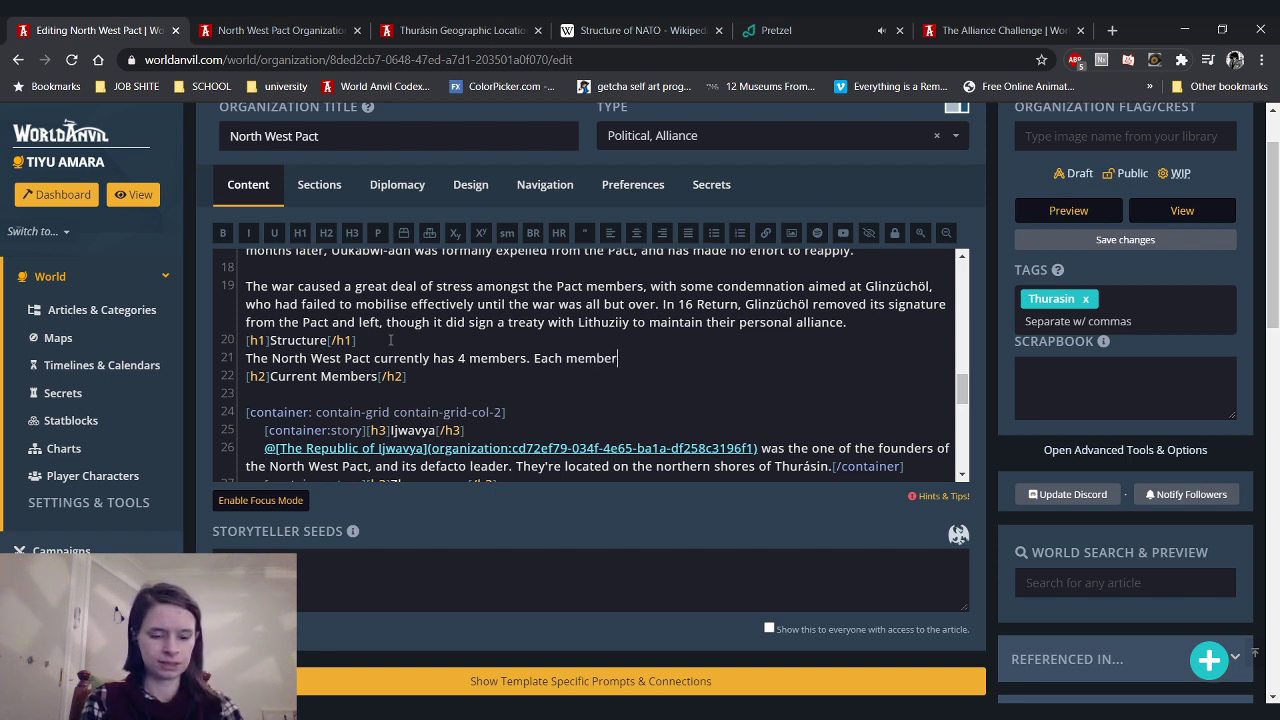
text( state provides)
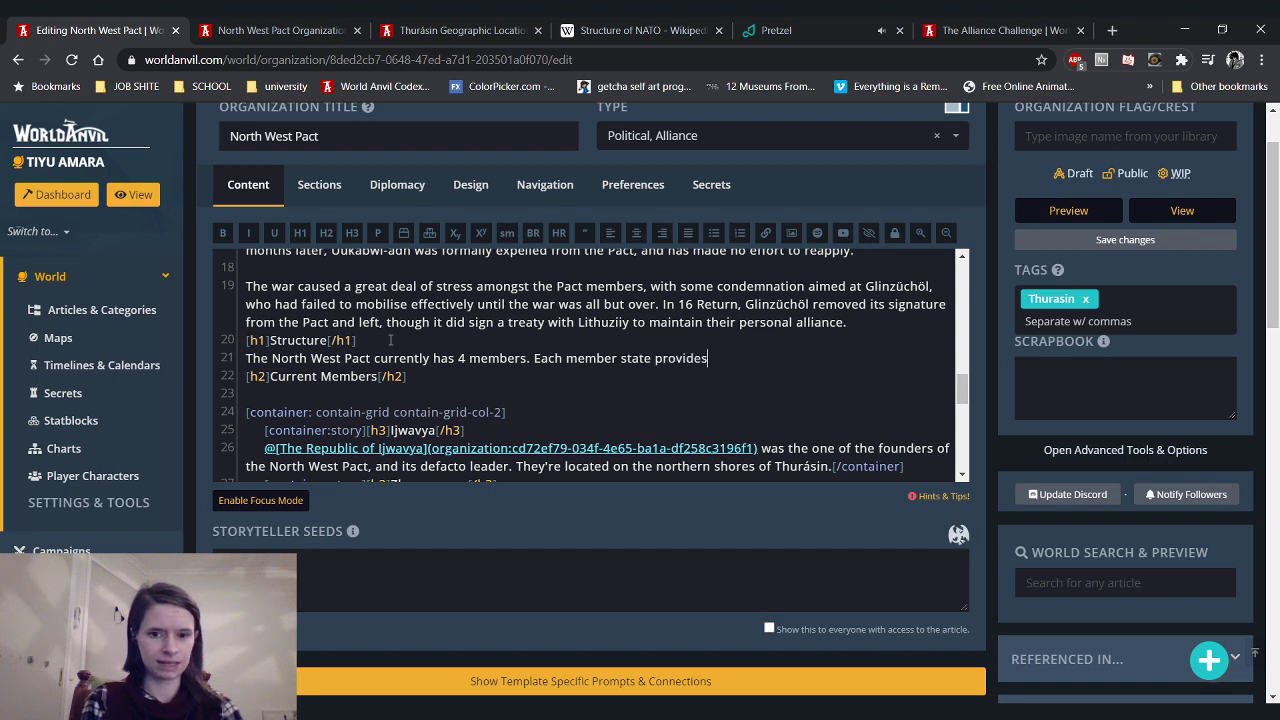
Continue the second Structure sentence with "representatives for two councils - the"
text( representatibes fro)
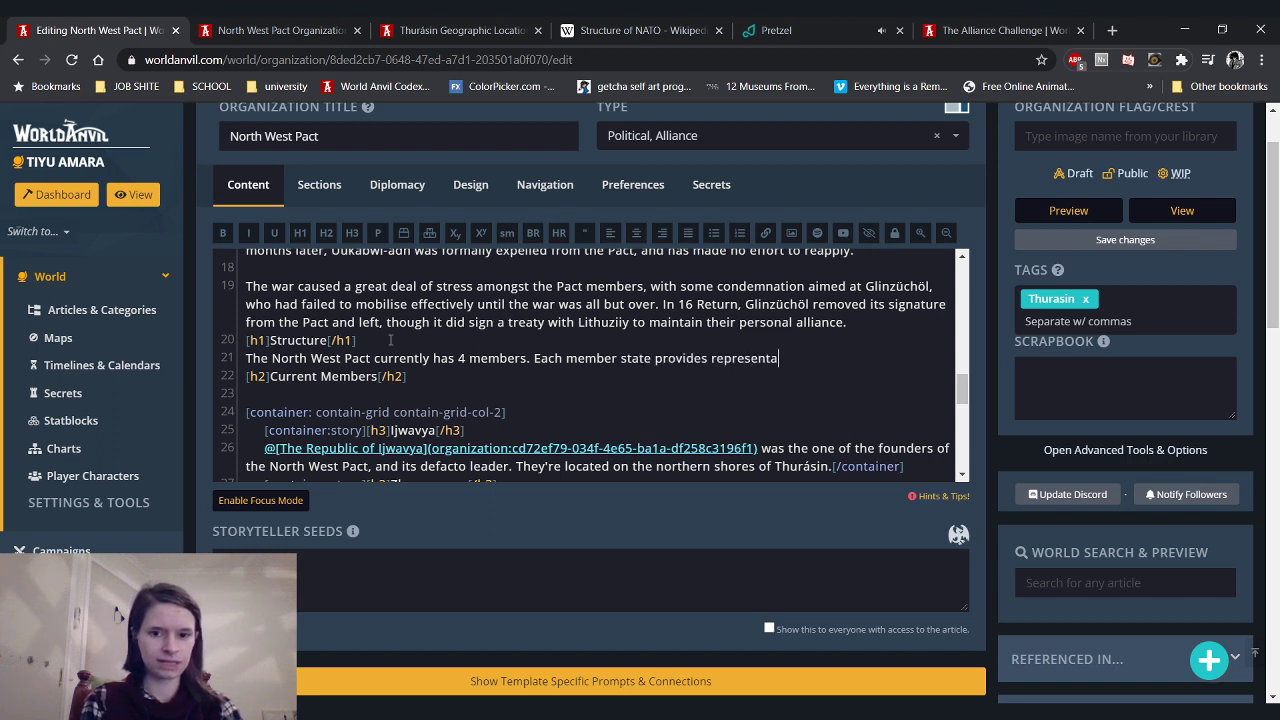
key(BackSpace)
key(BackSpace)
key(BackSpace)
key(BackSpace)
key(BackSpace)
key(BackSpace)
key(BackSpace)
key(BackSpace)
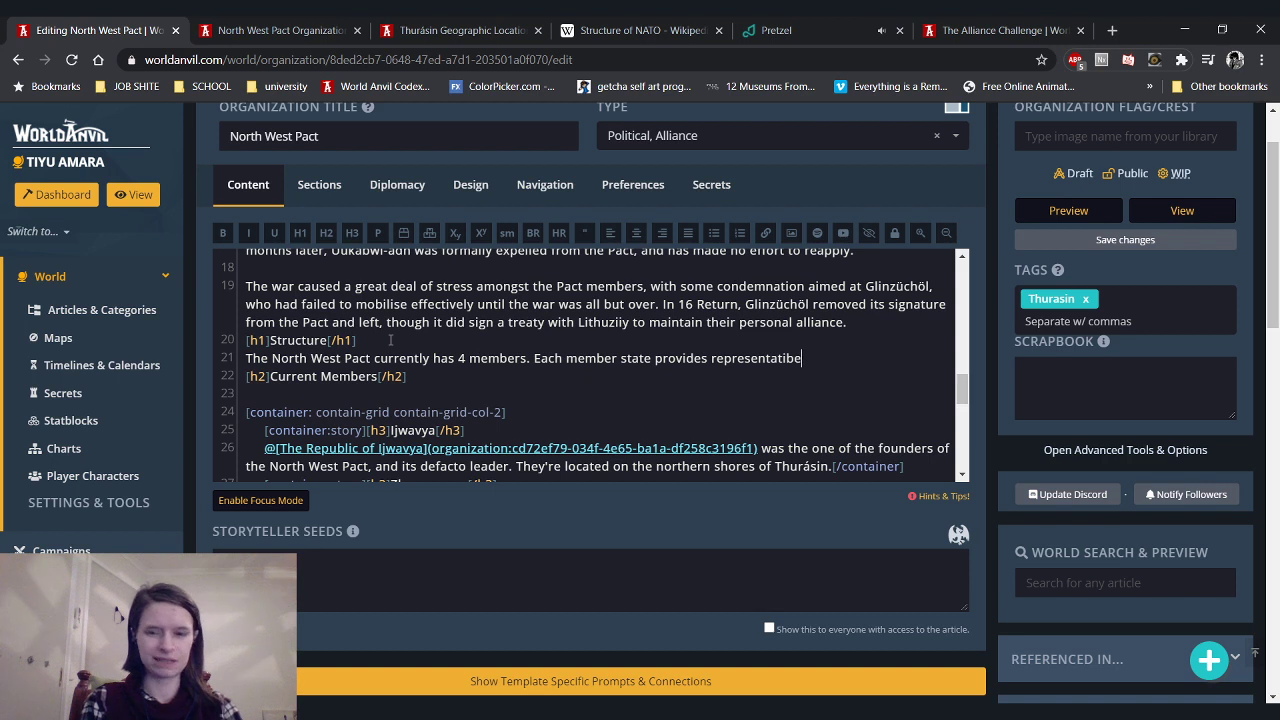
text(ives for tw)
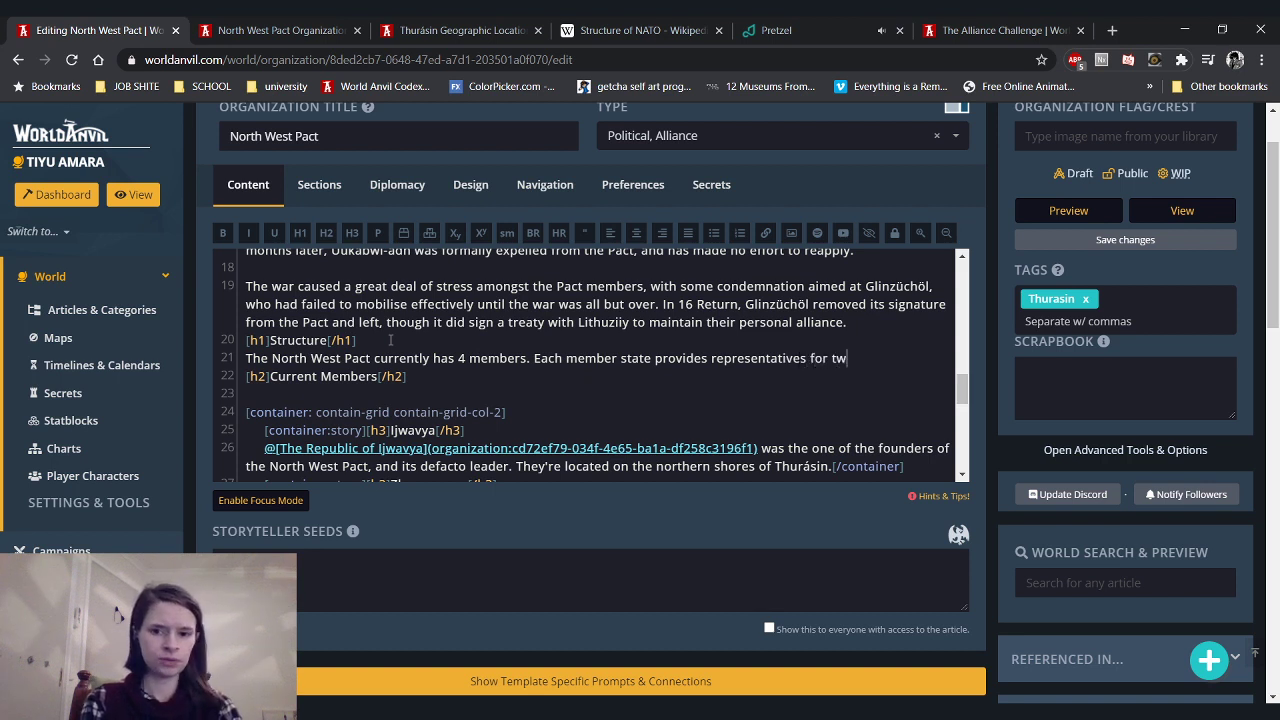
text(o coun)
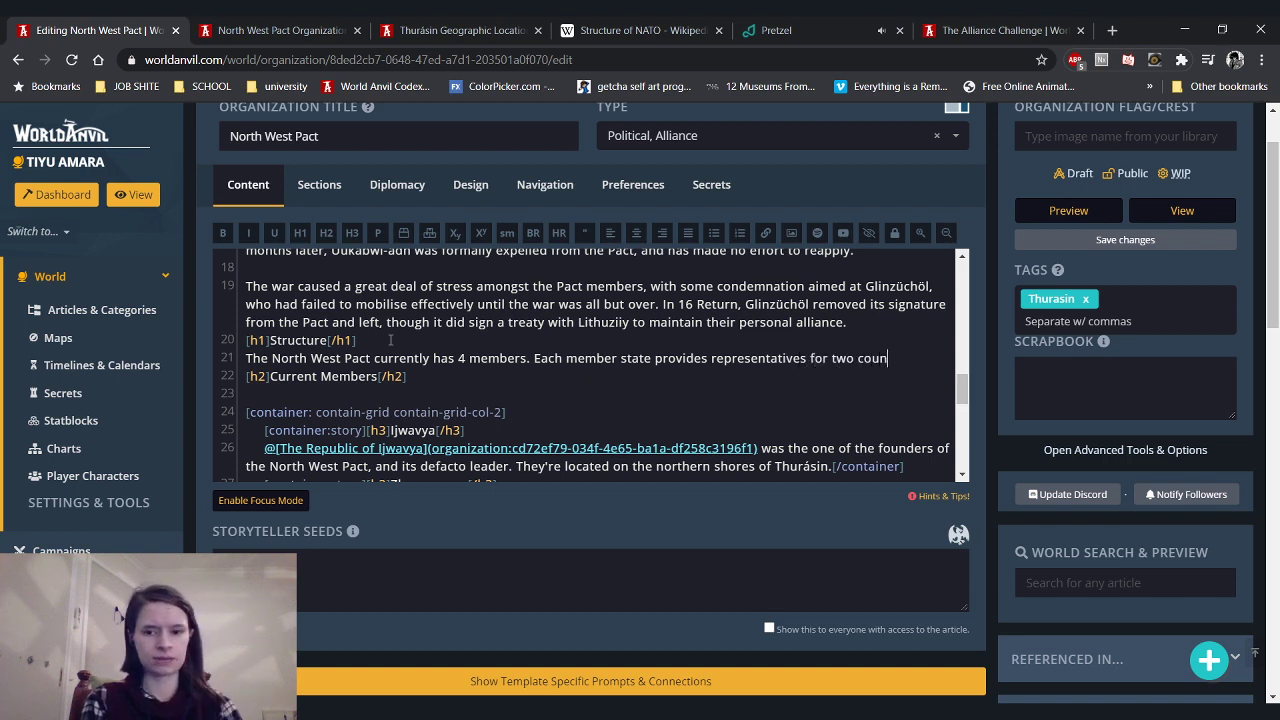
text(cils - the)
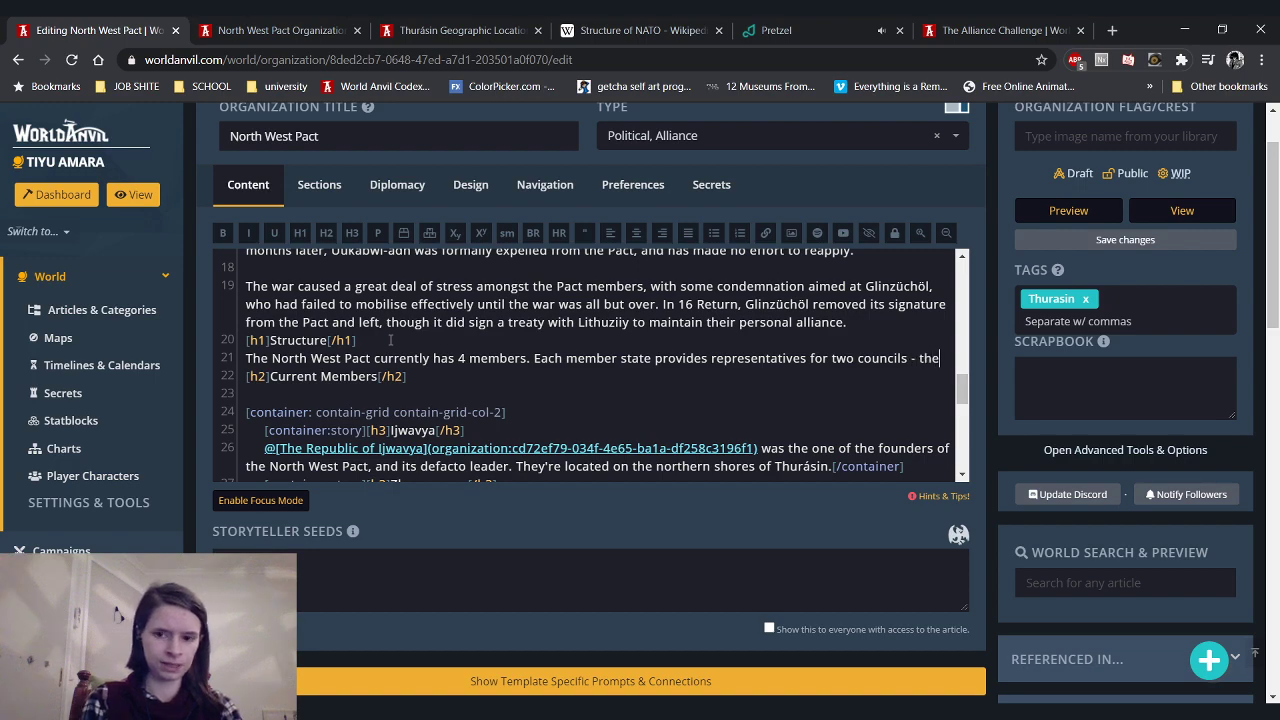
Consult NATO's Structure section on Wikipedia, and highlight the Alliance Challenge rules on maximum article length and how words are counted
click(615, 28)
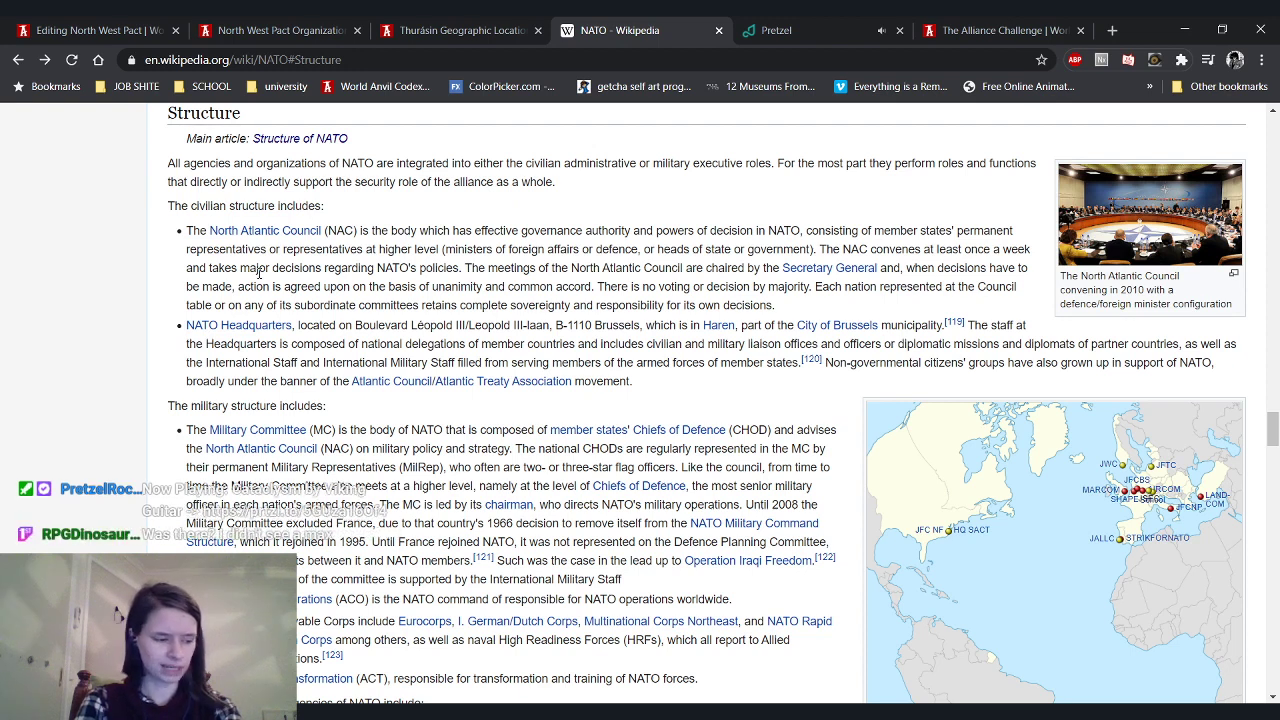
click(1000, 30)
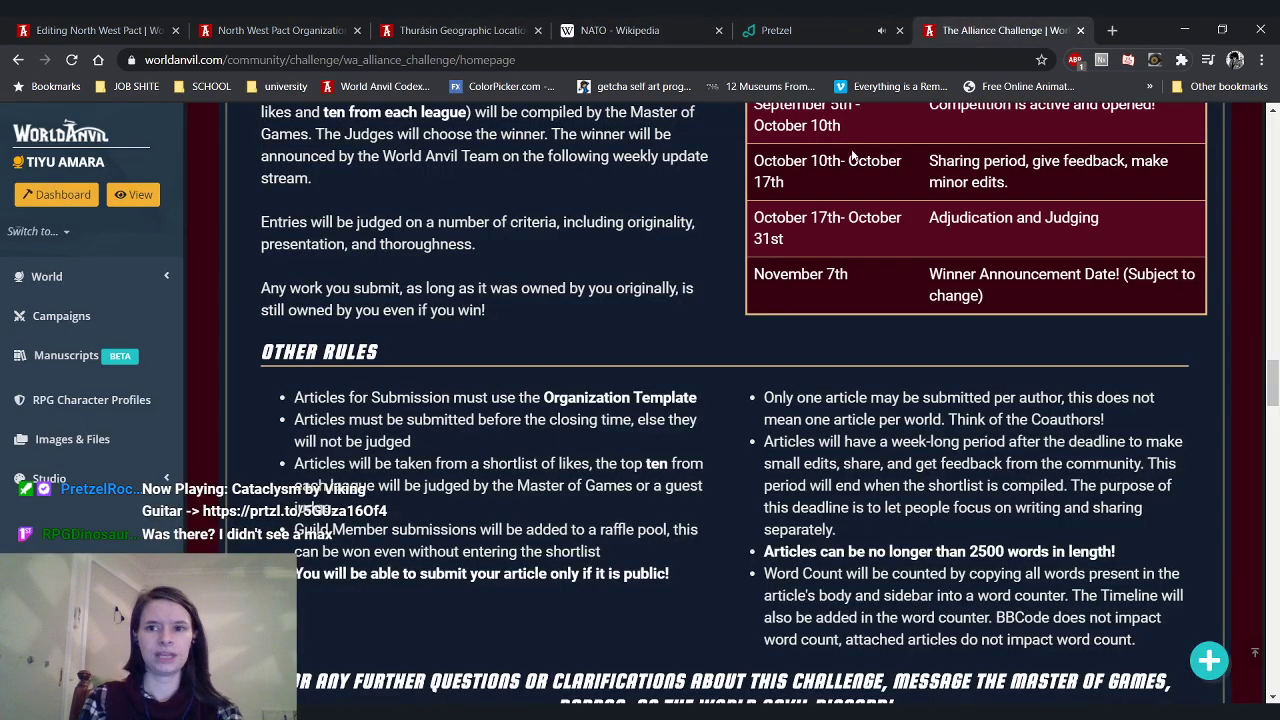
scroll(466, 406, down, 2)
drag(293, 227, 585, 408)
click(607, 463)
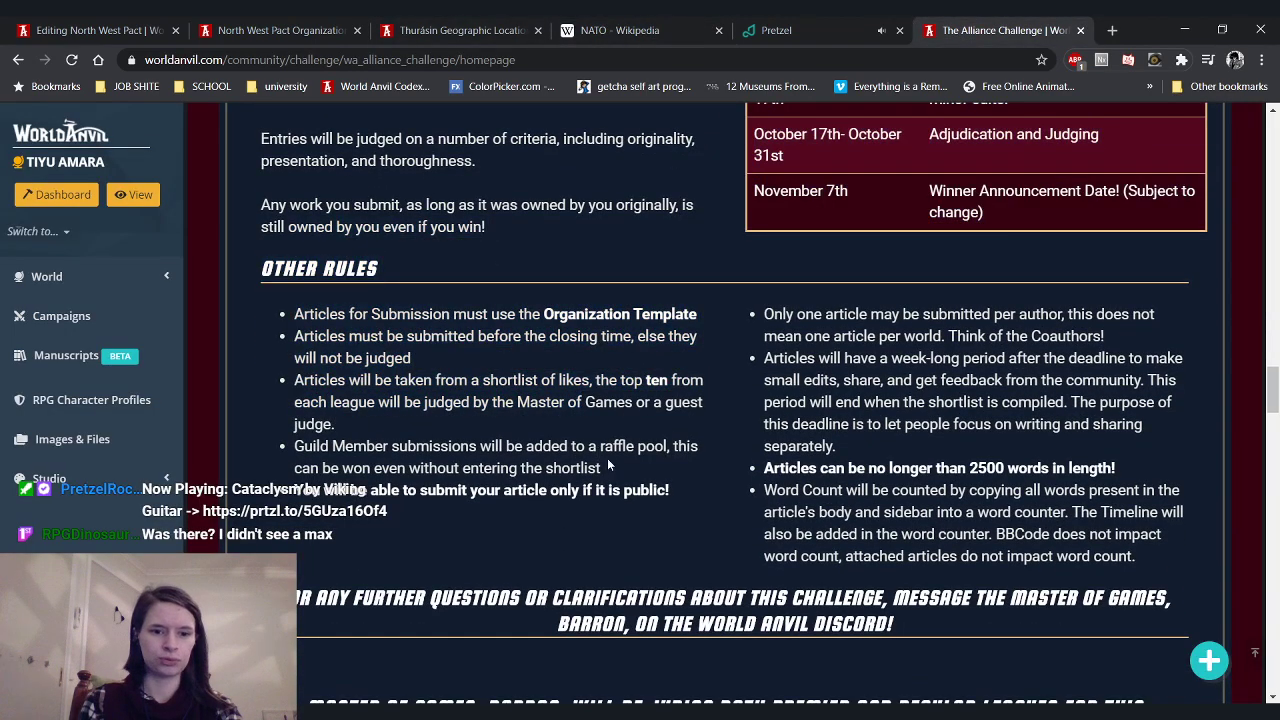
drag(739, 472, 1153, 477)
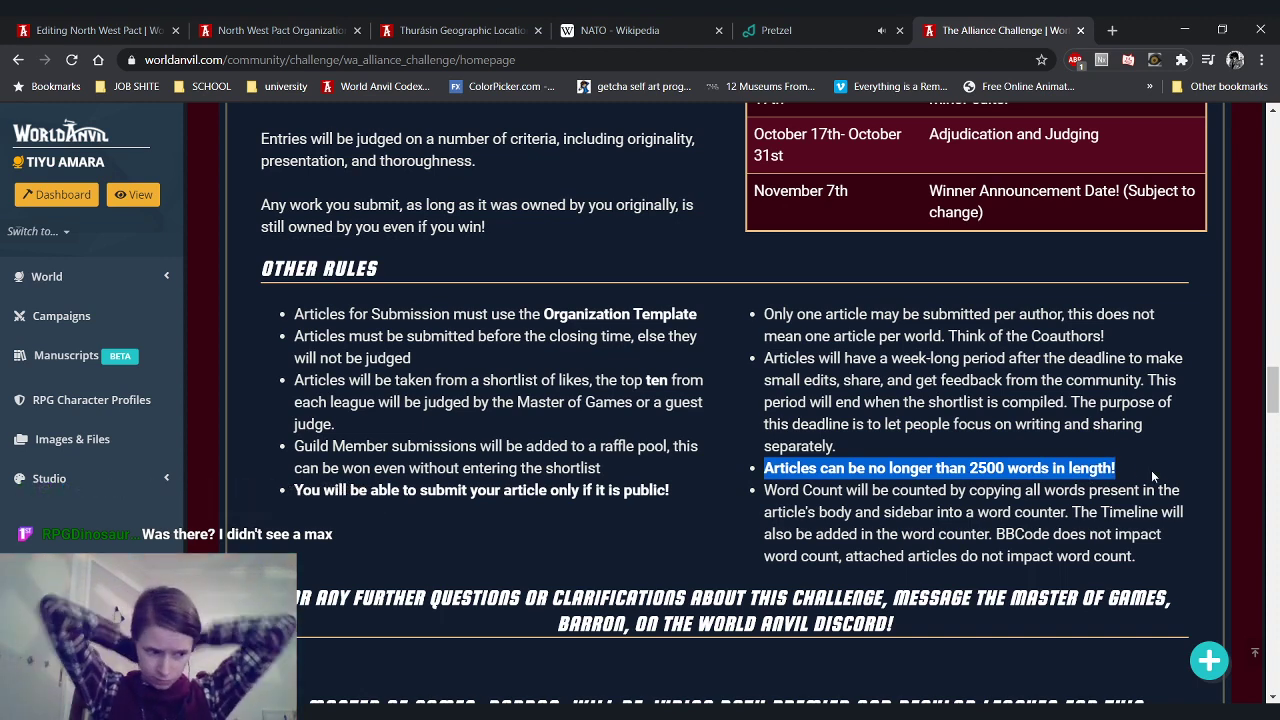
click(1152, 476)
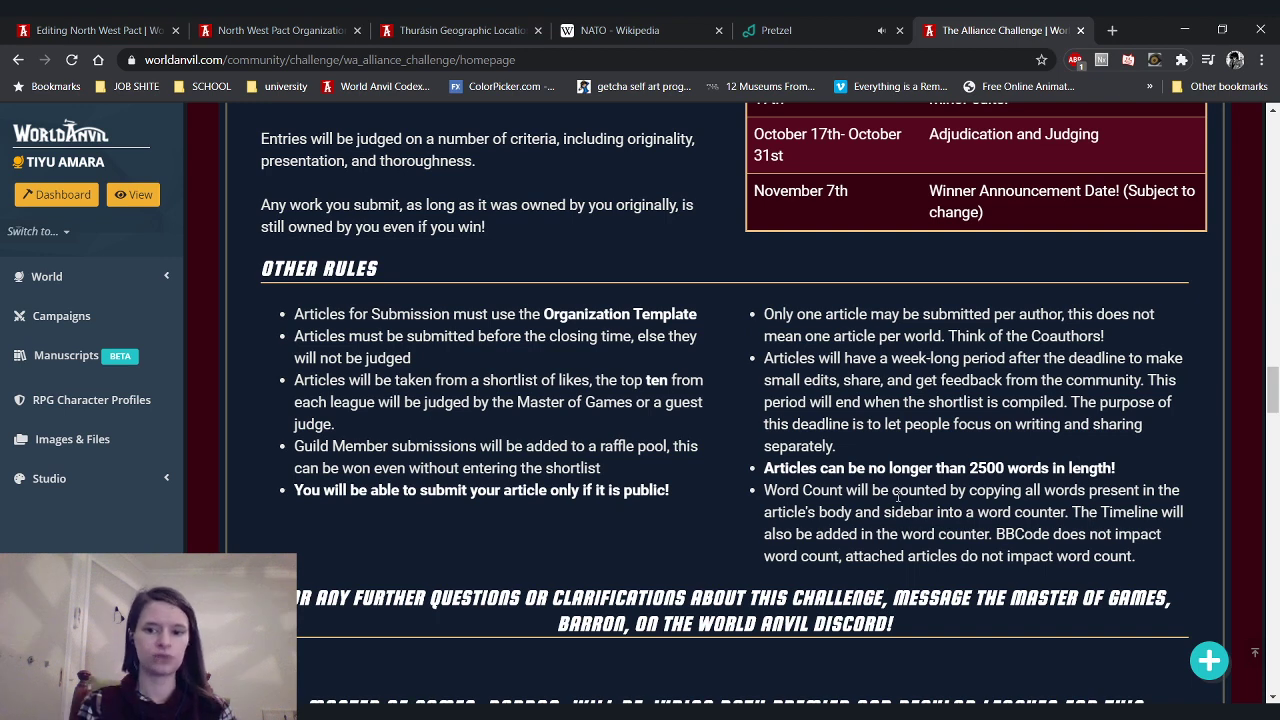
drag(768, 491, 1180, 569)
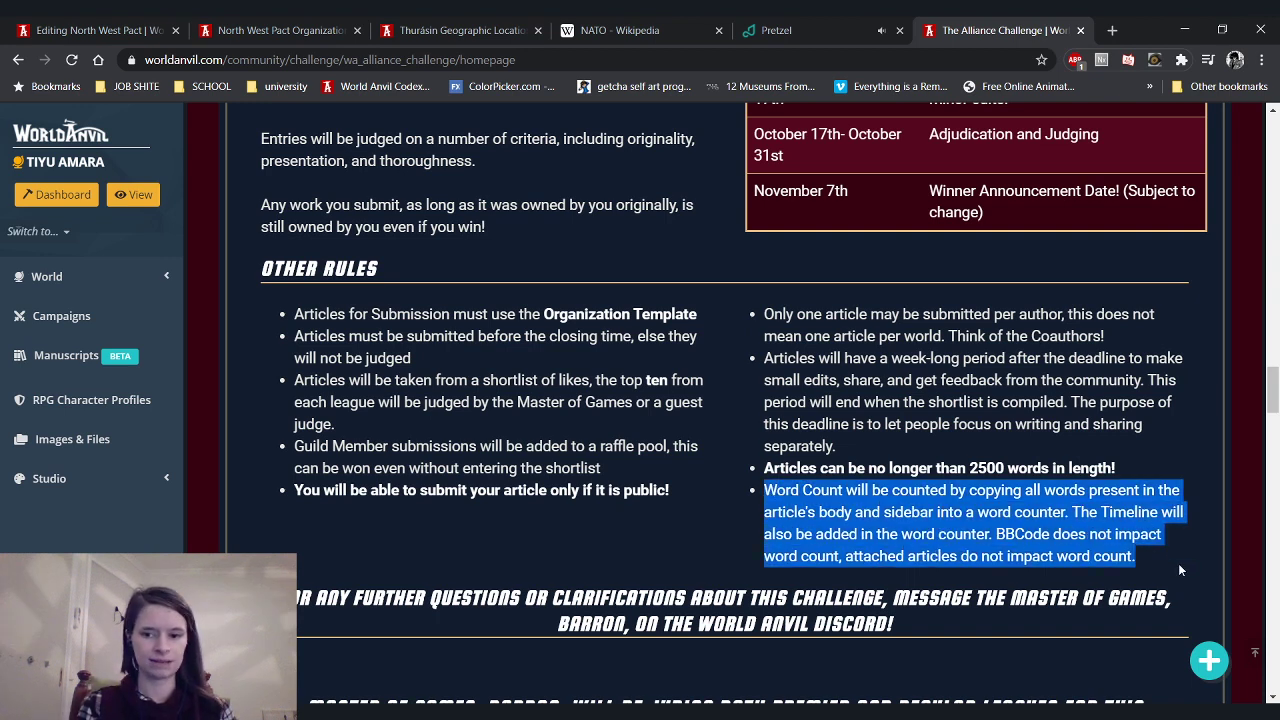
click(738, 549)
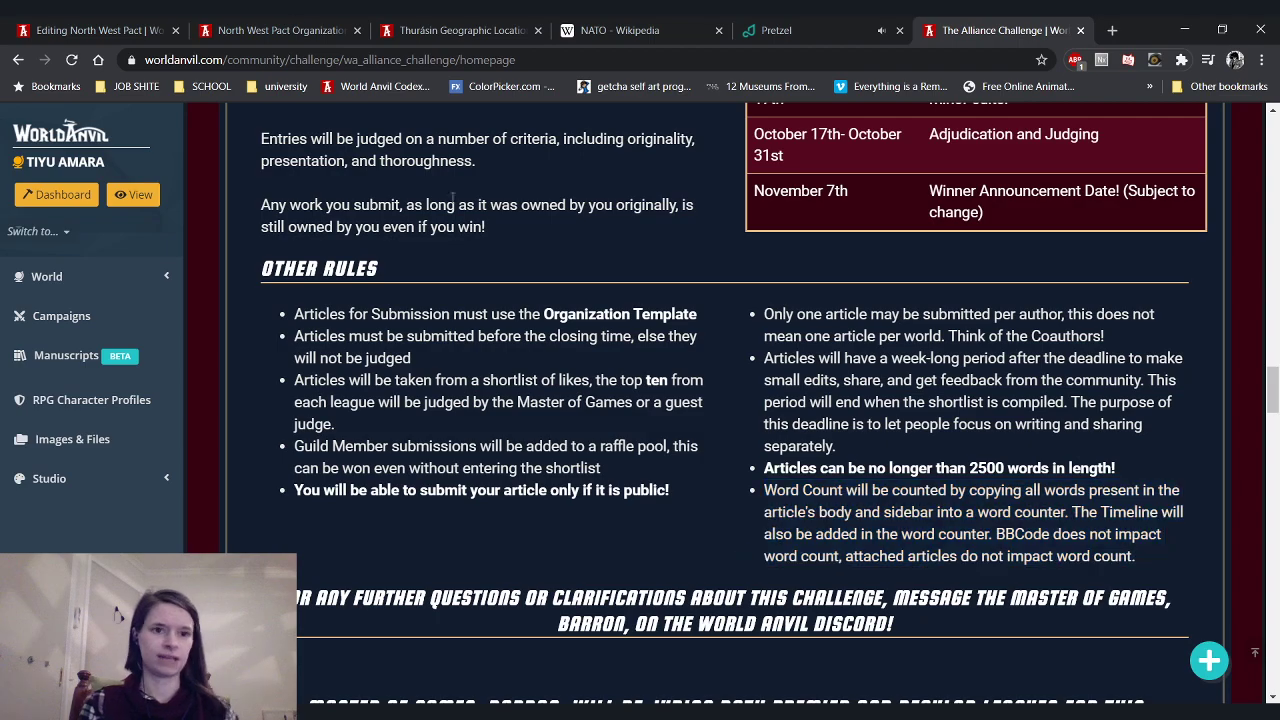
Review the quote, introduction, history and members sidebar in the North West Pact preview, and go back to the Alliance Challenge rules
click(220, 28)
scroll(390, 245, up, 15)
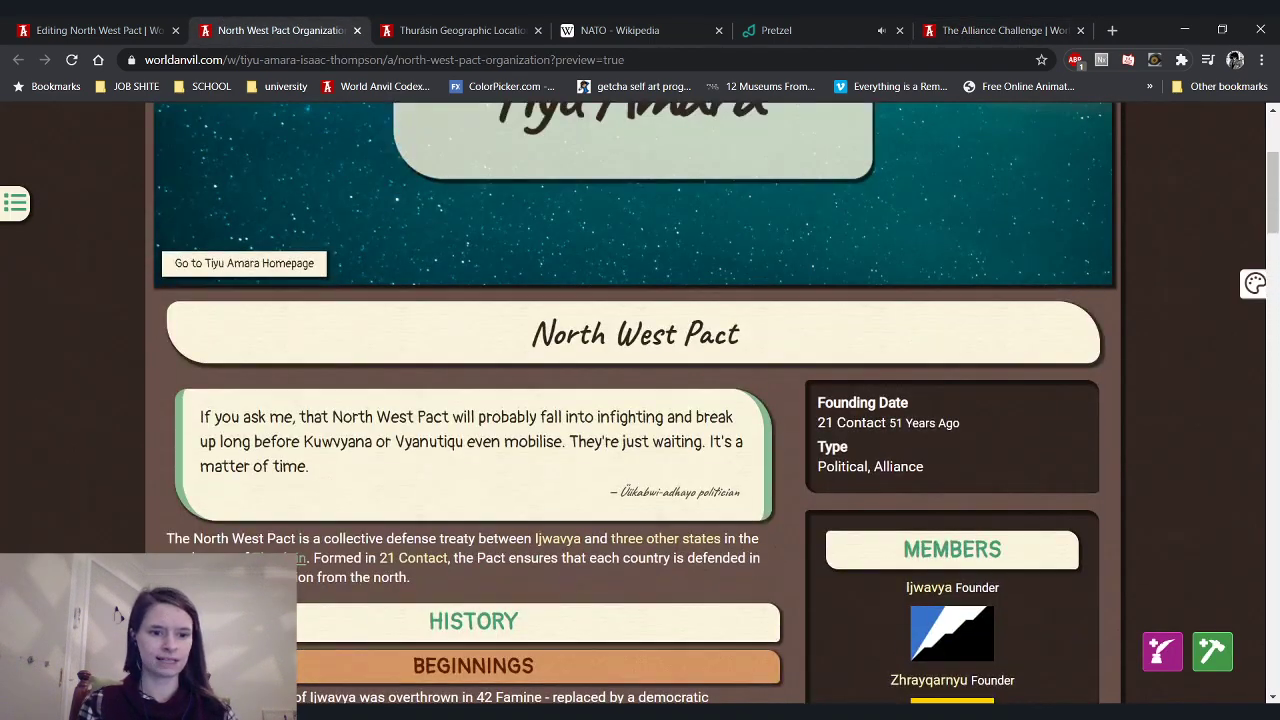
mouse_move(300, 558)
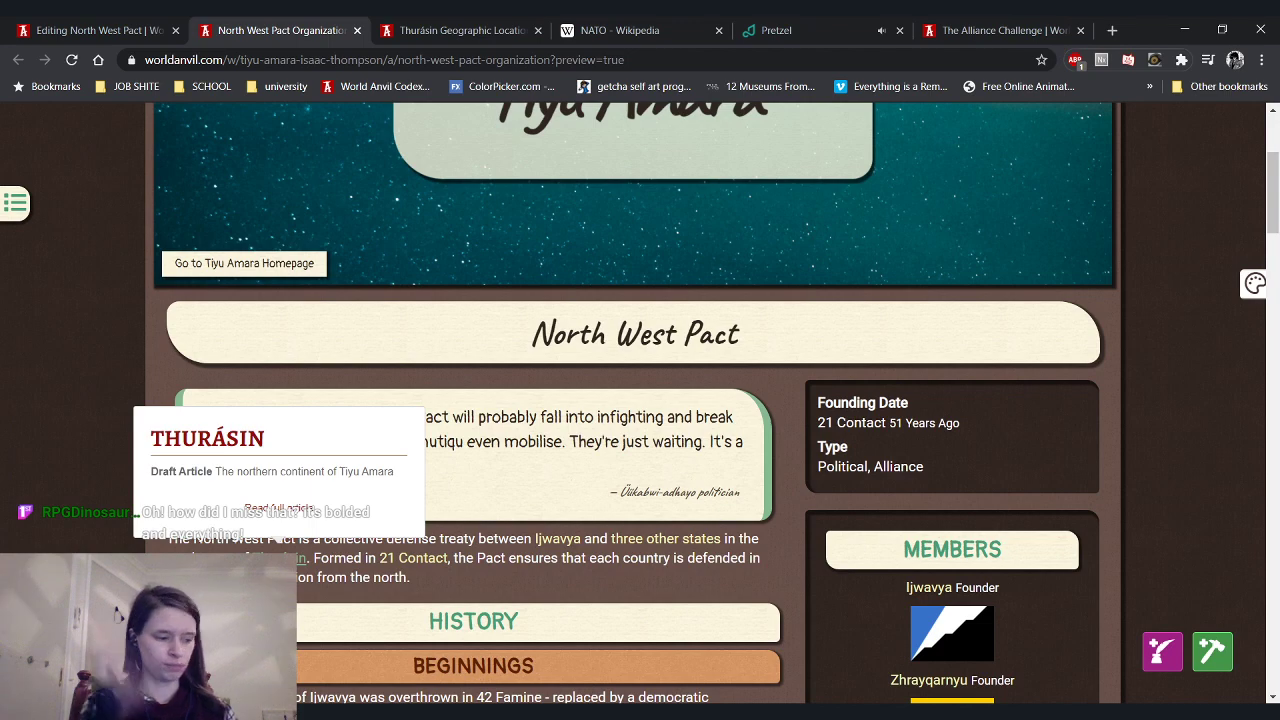
scroll(300, 558, down, 1)
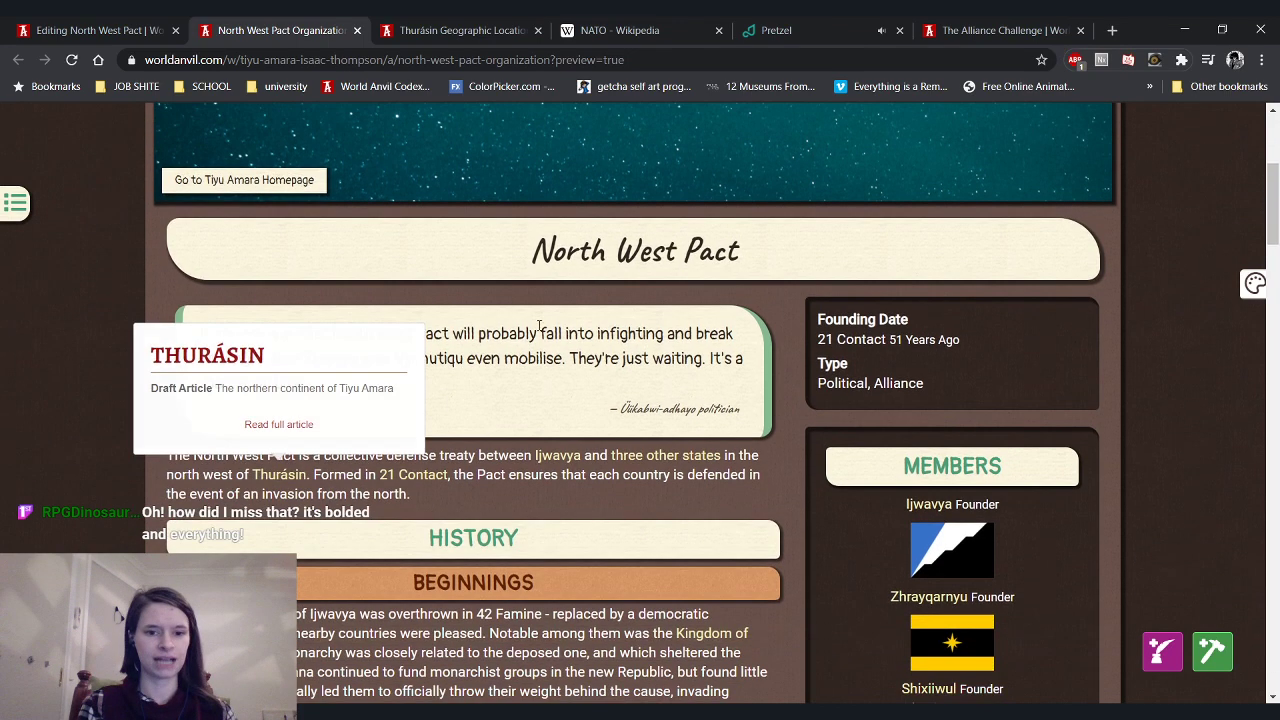
drag(292, 333, 652, 376)
click(662, 387)
scroll(829, 396, down, 10)
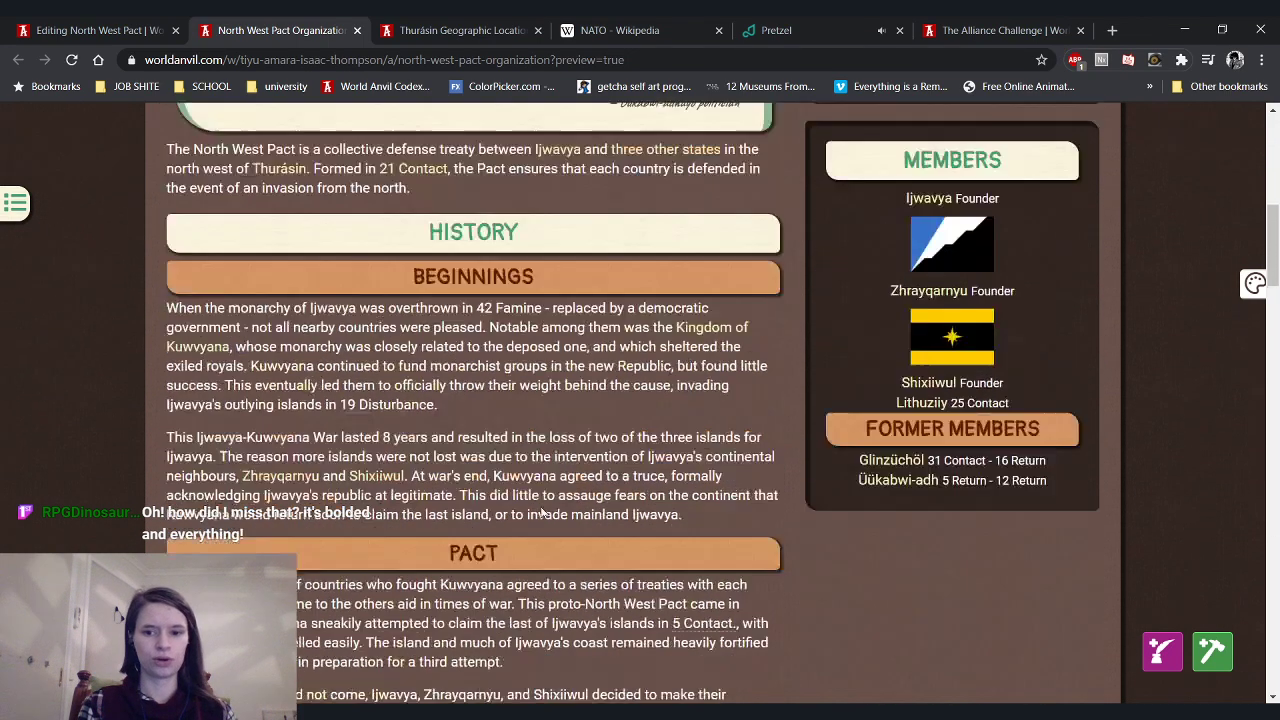
scroll(394, 633, up, 8)
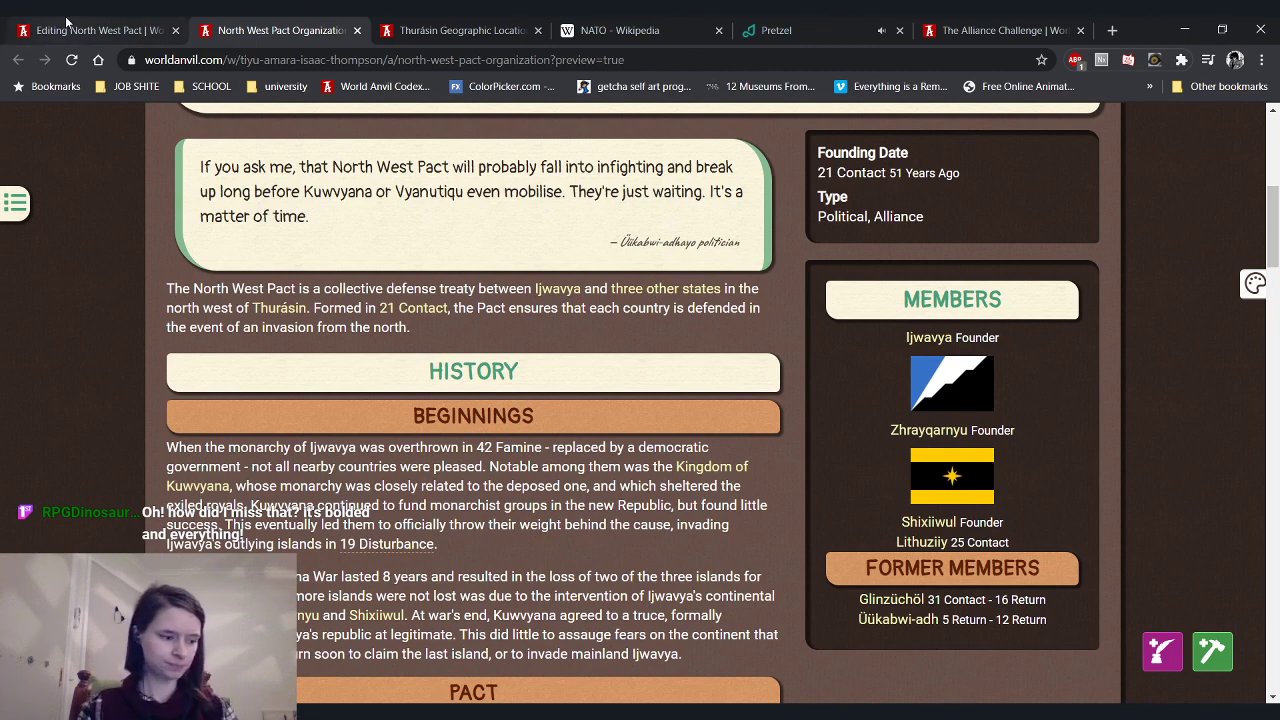
click(1000, 30)
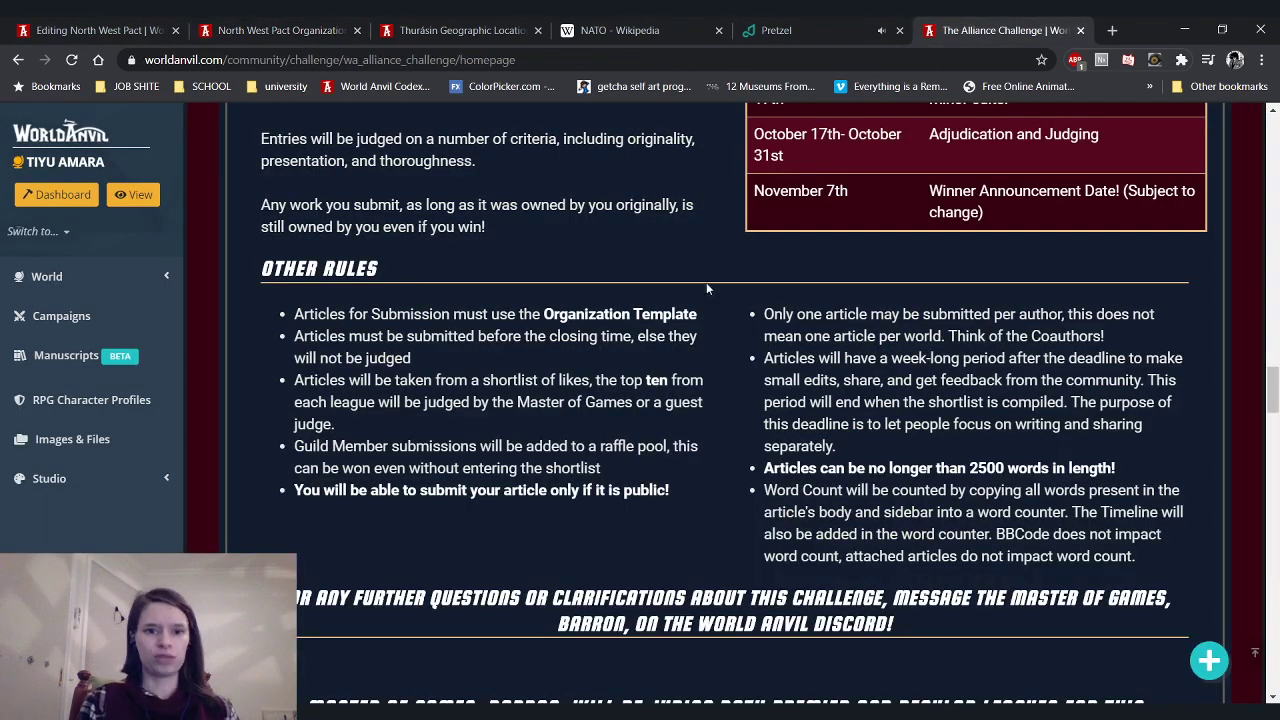
Review the Alliance Challenge brief and the guidance on what to include about the alliance, its history and its members
scroll(476, 418, up, 4)
scroll(476, 418, up, 7)
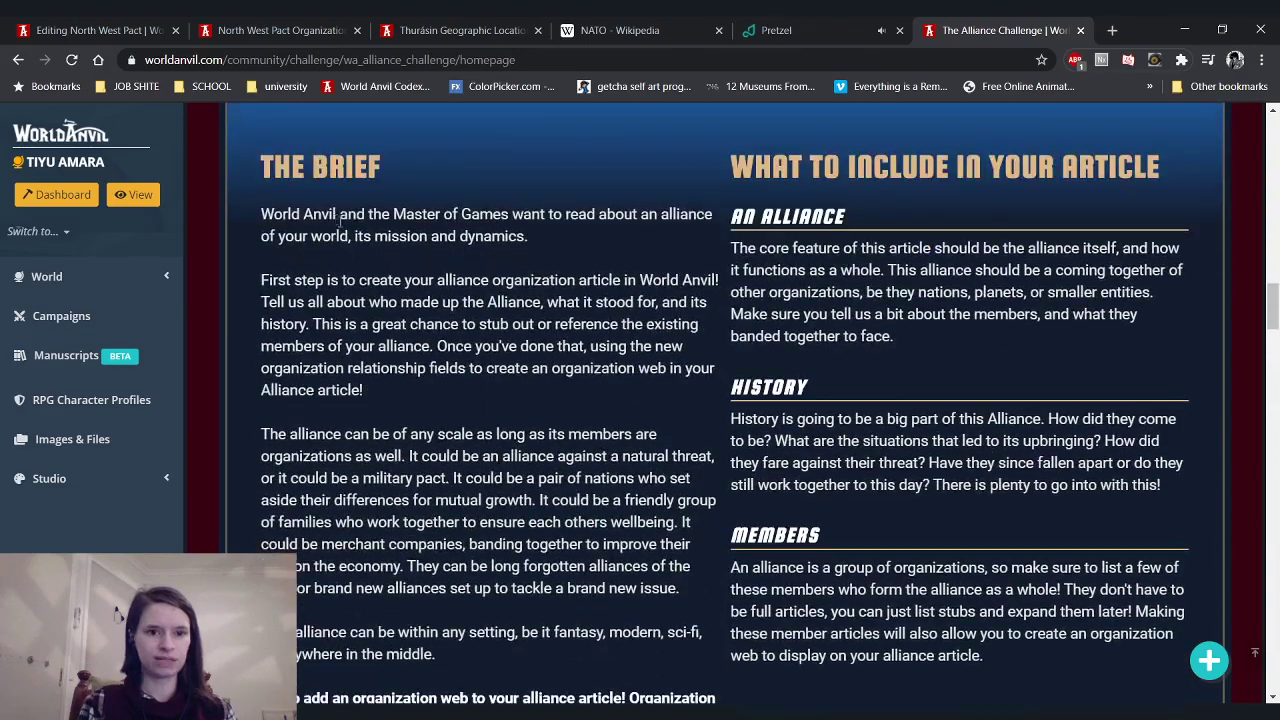
drag(303, 214, 1000, 655)
scroll(1000, 655, down, 1)
drag(1000, 572, 303, 131)
click(627, 398)
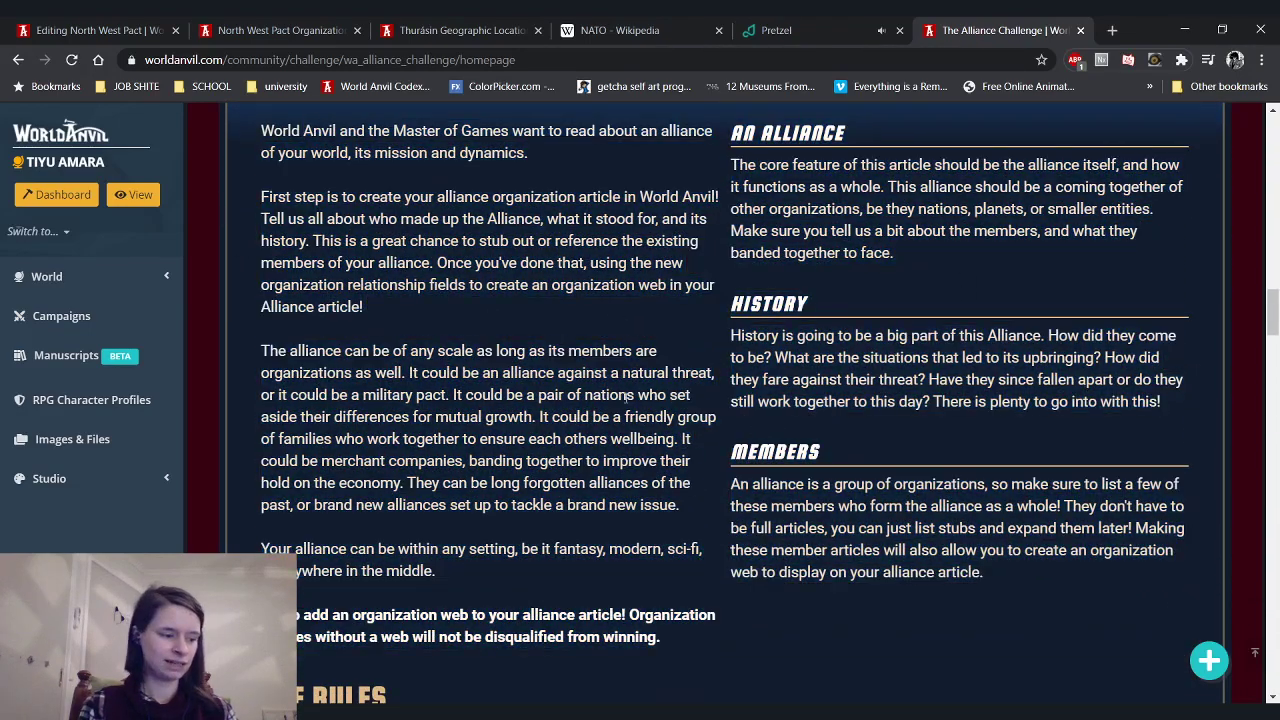
Read the challenge's entry instructions, adjudication criteria and other rules, highlighting the organization template requirement and the maximum article length
scroll(414, 366, down, 4)
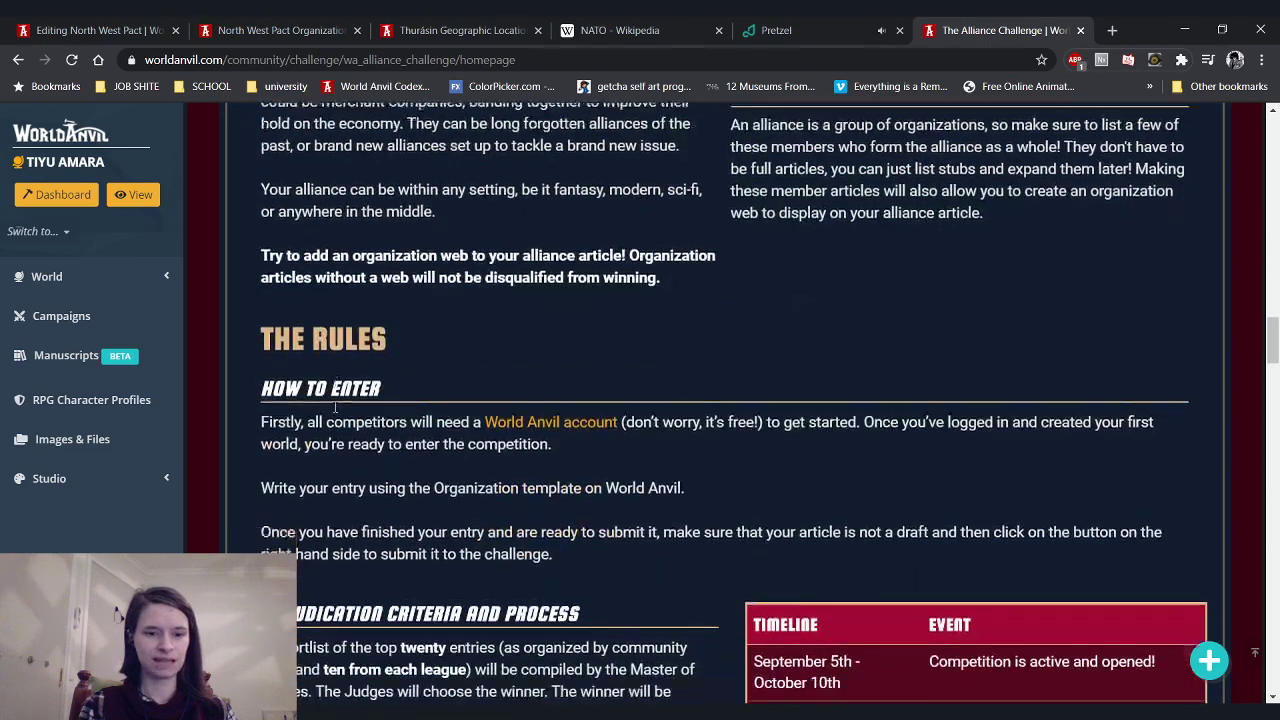
scroll(423, 383, down, 1)
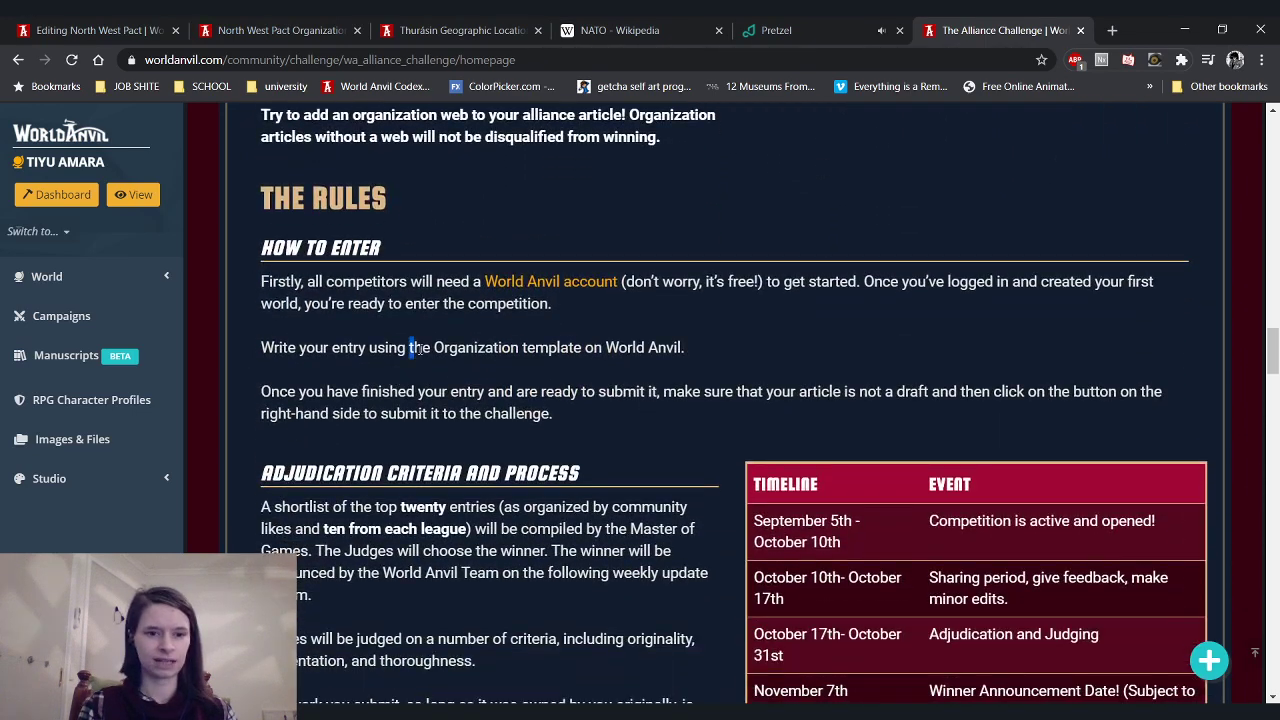
drag(418, 347, 696, 348)
click(375, 504)
scroll(375, 504, down, 2)
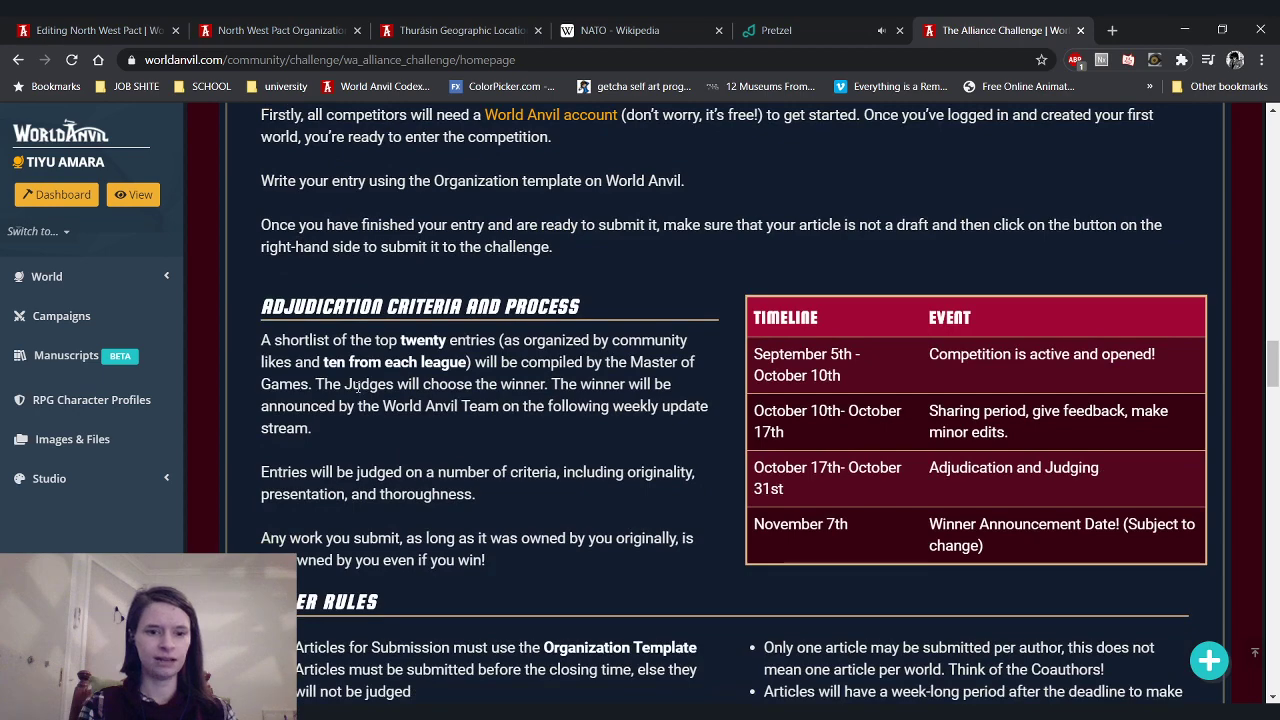
scroll(357, 388, down, 3)
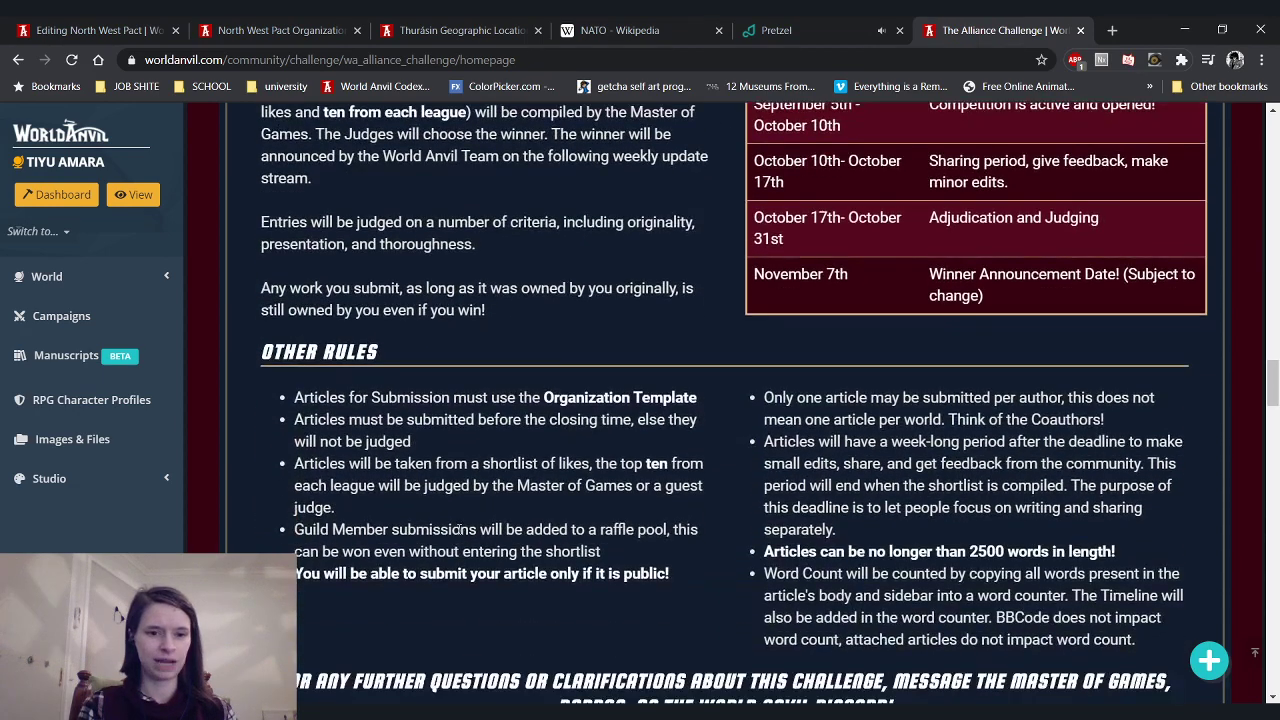
drag(783, 551, 1196, 551)
click(1110, 582)
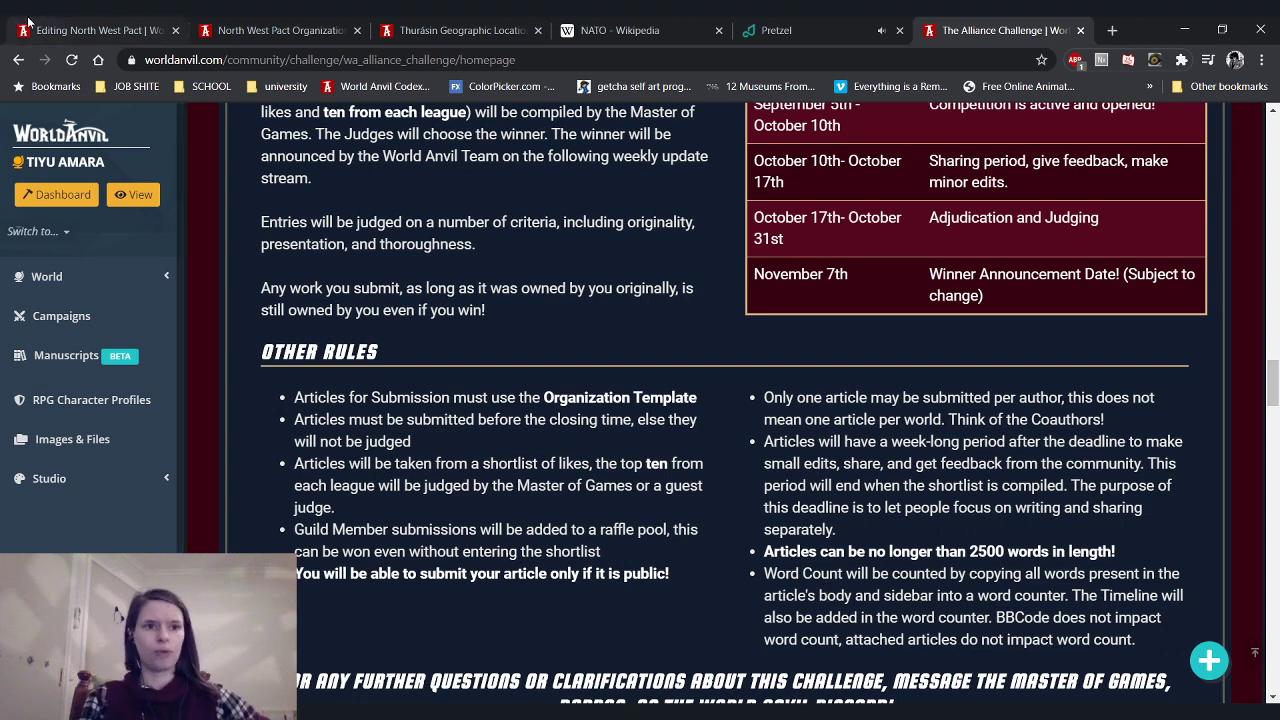
Review the North West Pact preview from its History sections through to the Structure heading and current member descriptions
click(90, 30)
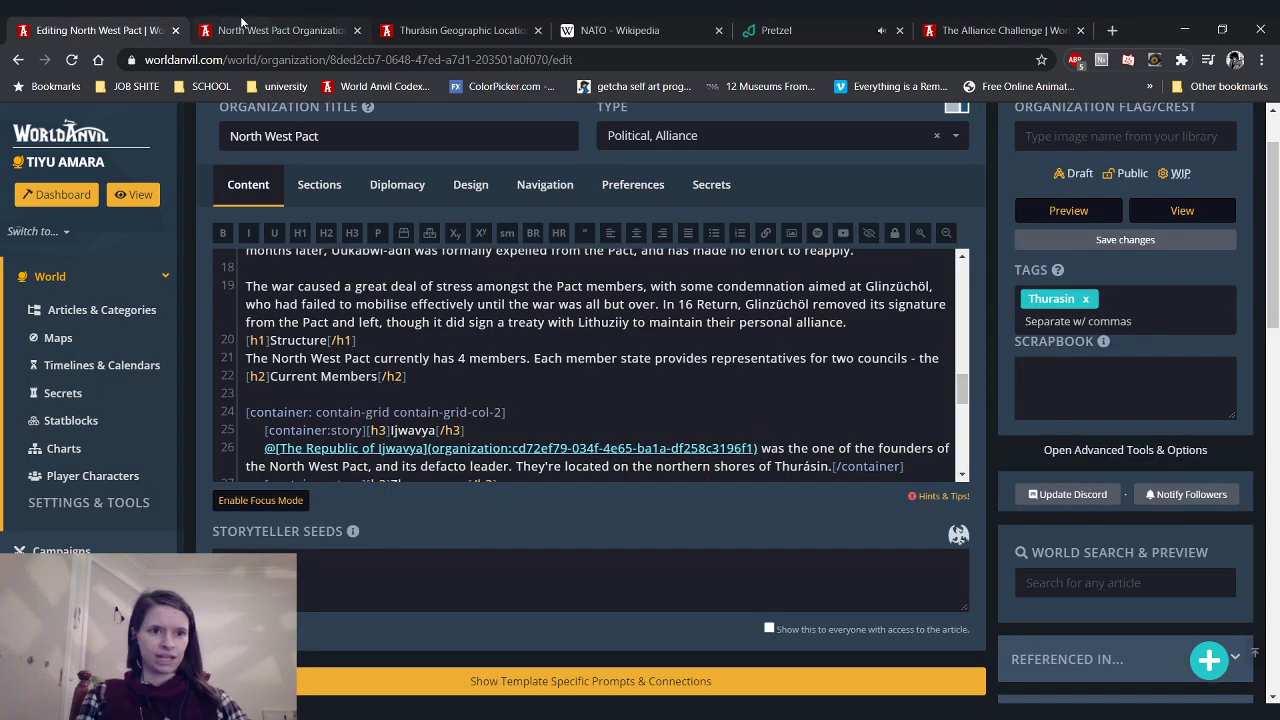
click(240, 16)
scroll(343, 170, down, 3)
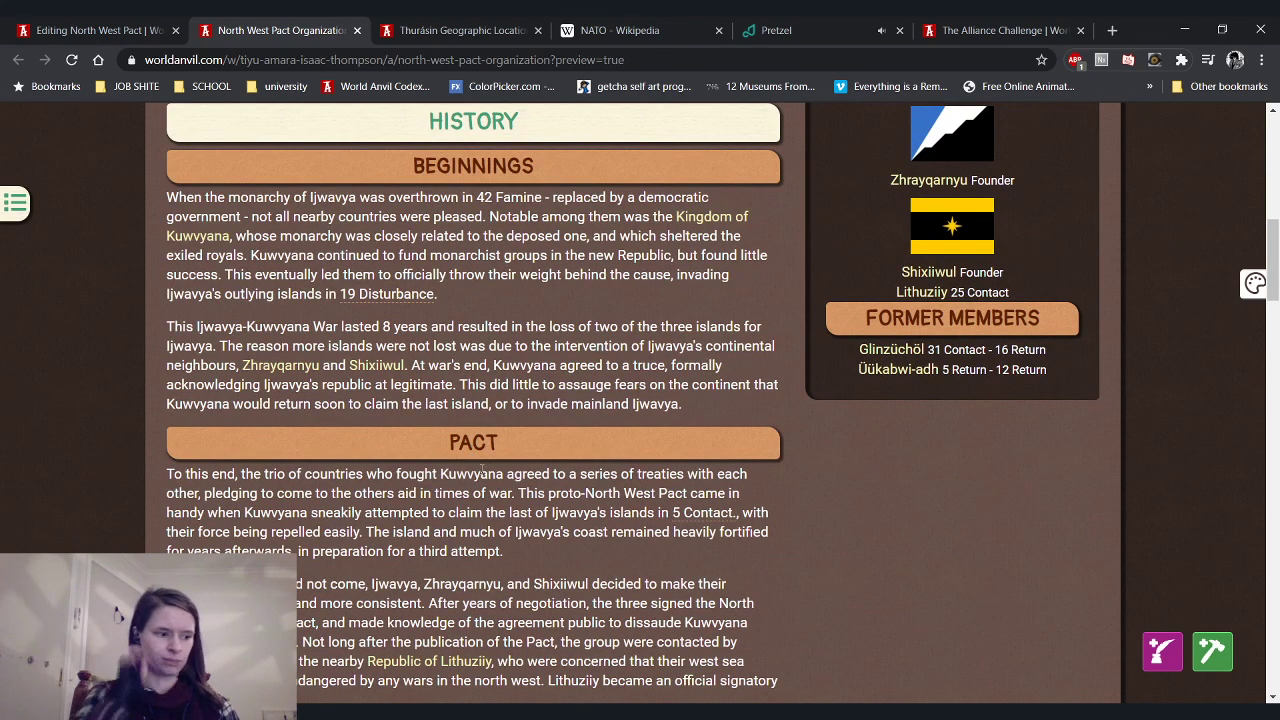
scroll(482, 470, down, 2)
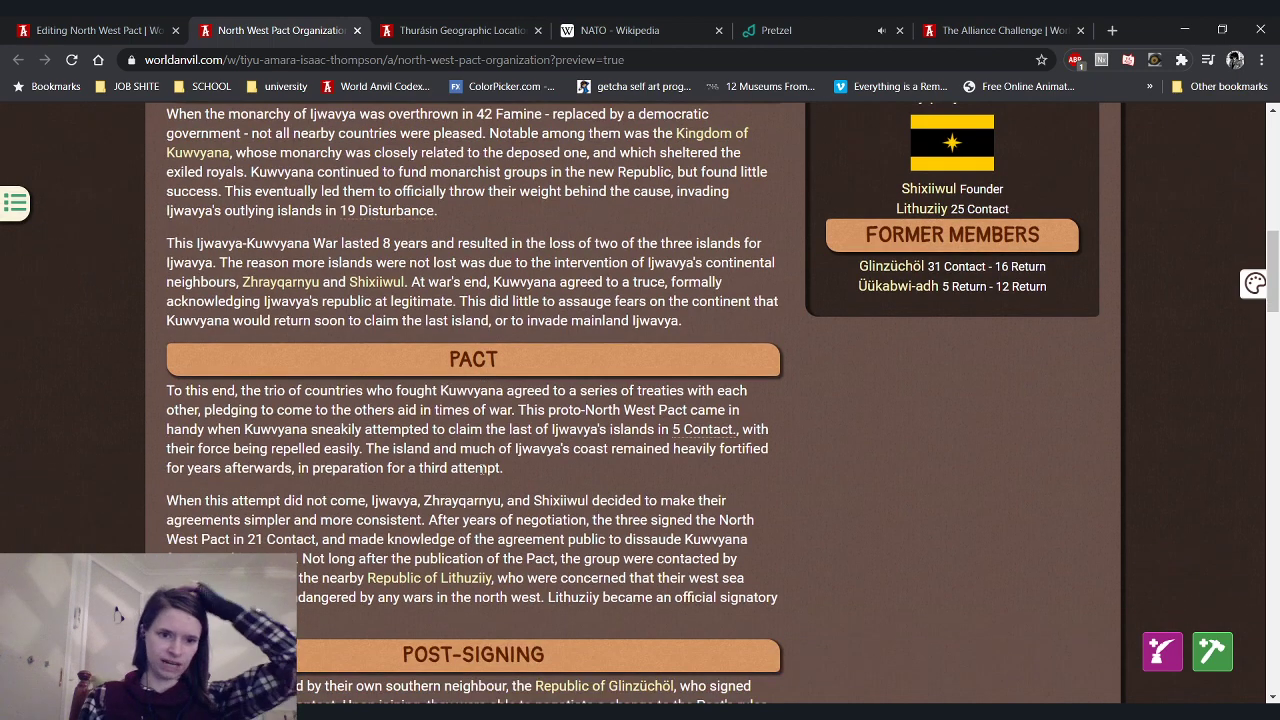
scroll(482, 470, up, 2)
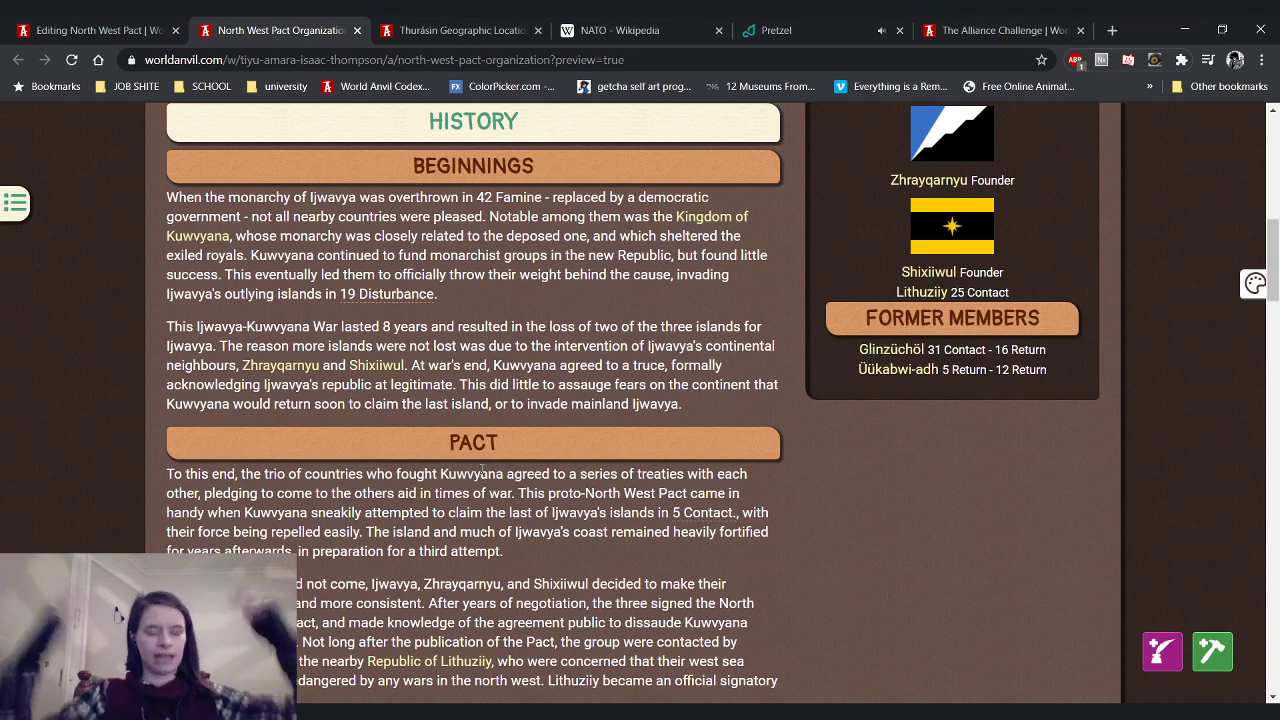
scroll(481, 469, down, 3)
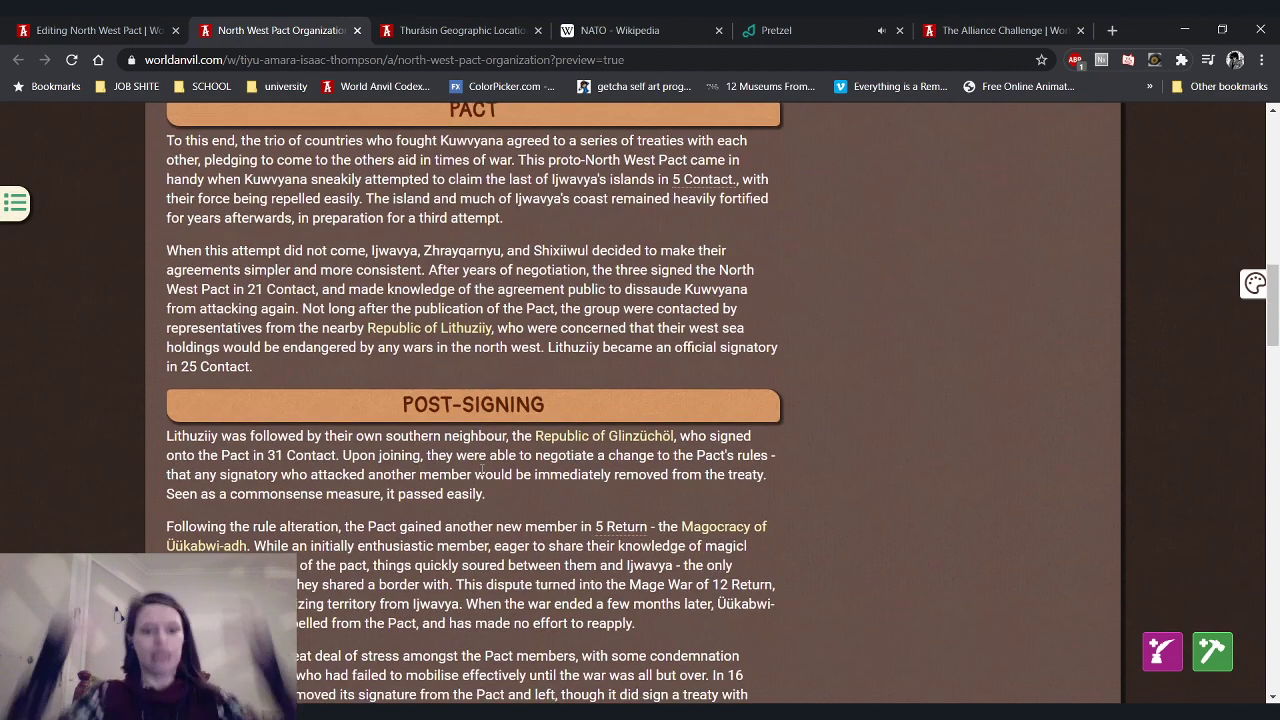
scroll(481, 469, down, 5)
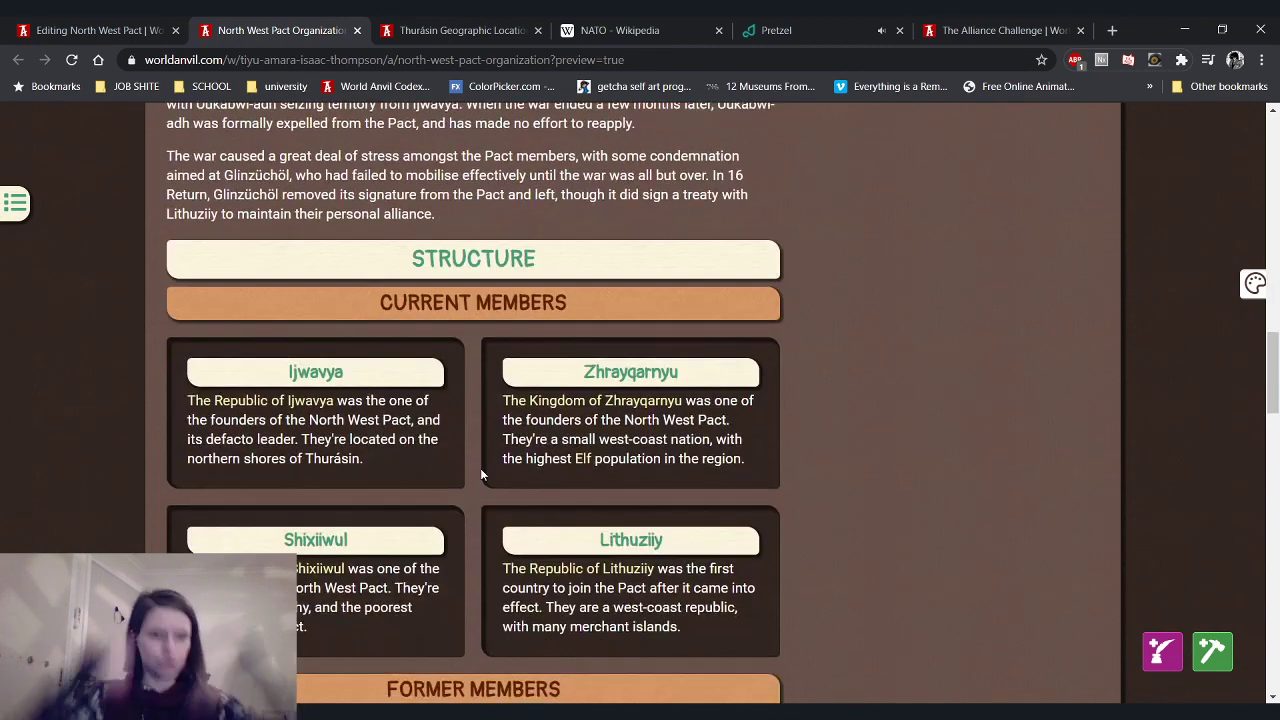
scroll(481, 469, up, 2)
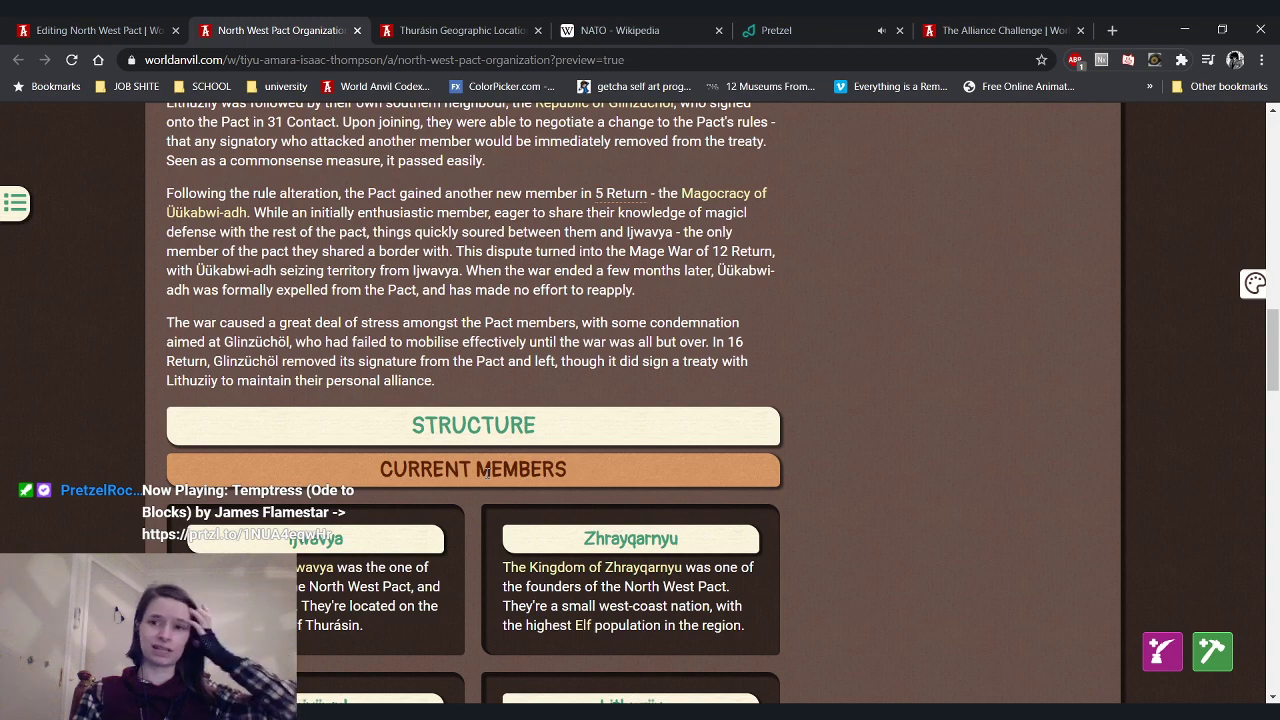
Open the Word Count spreadsheet from Google Sheets in a new browser tab
click(1112, 30)
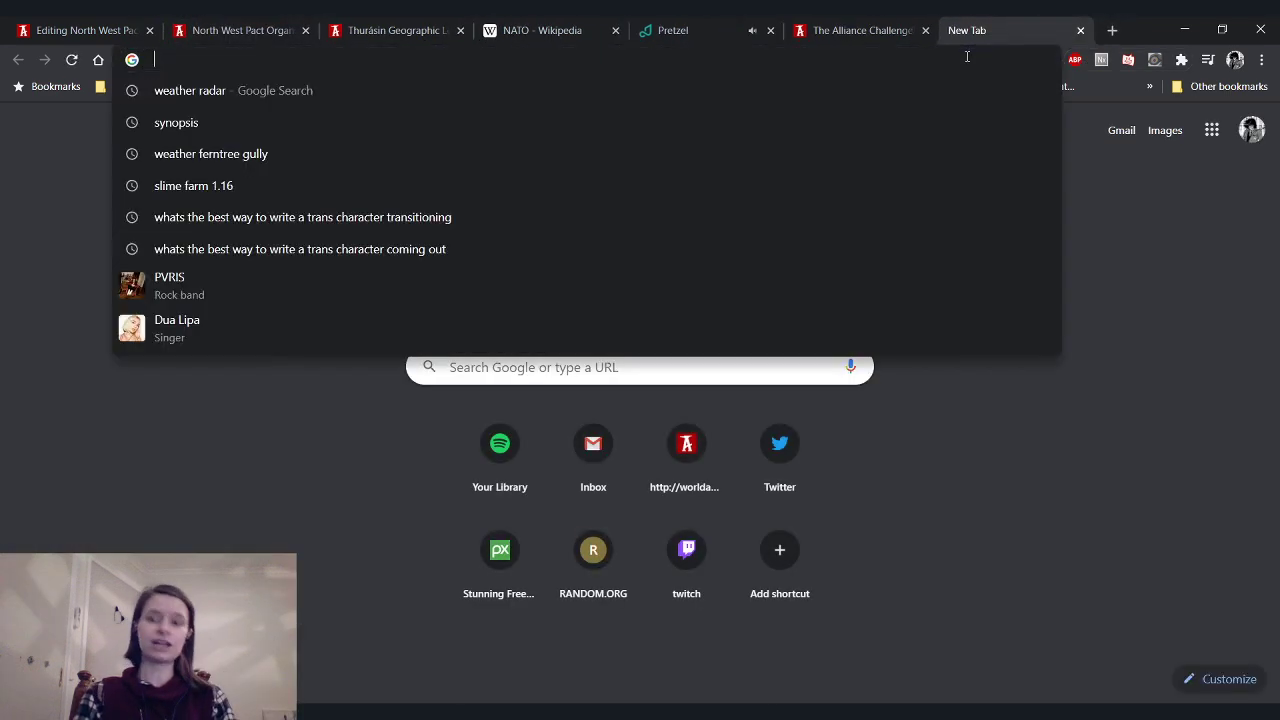
text(worldem)
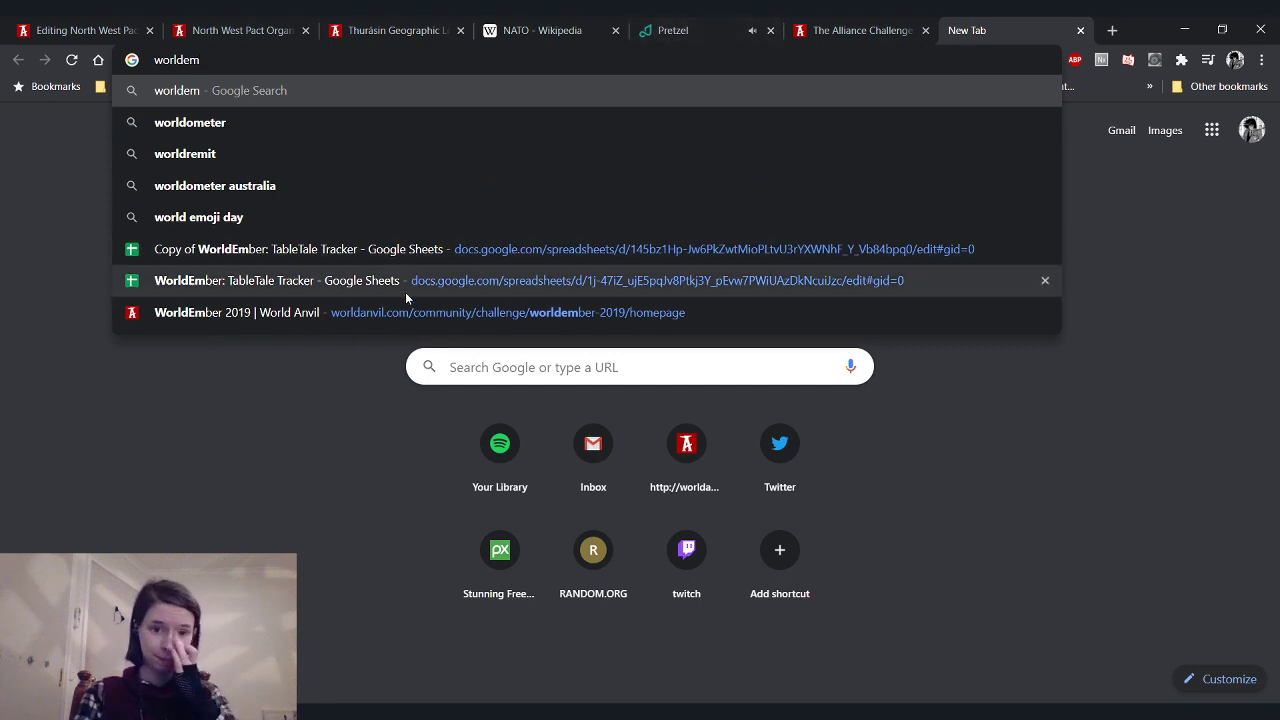
key(ctrl+a)
text(dr)
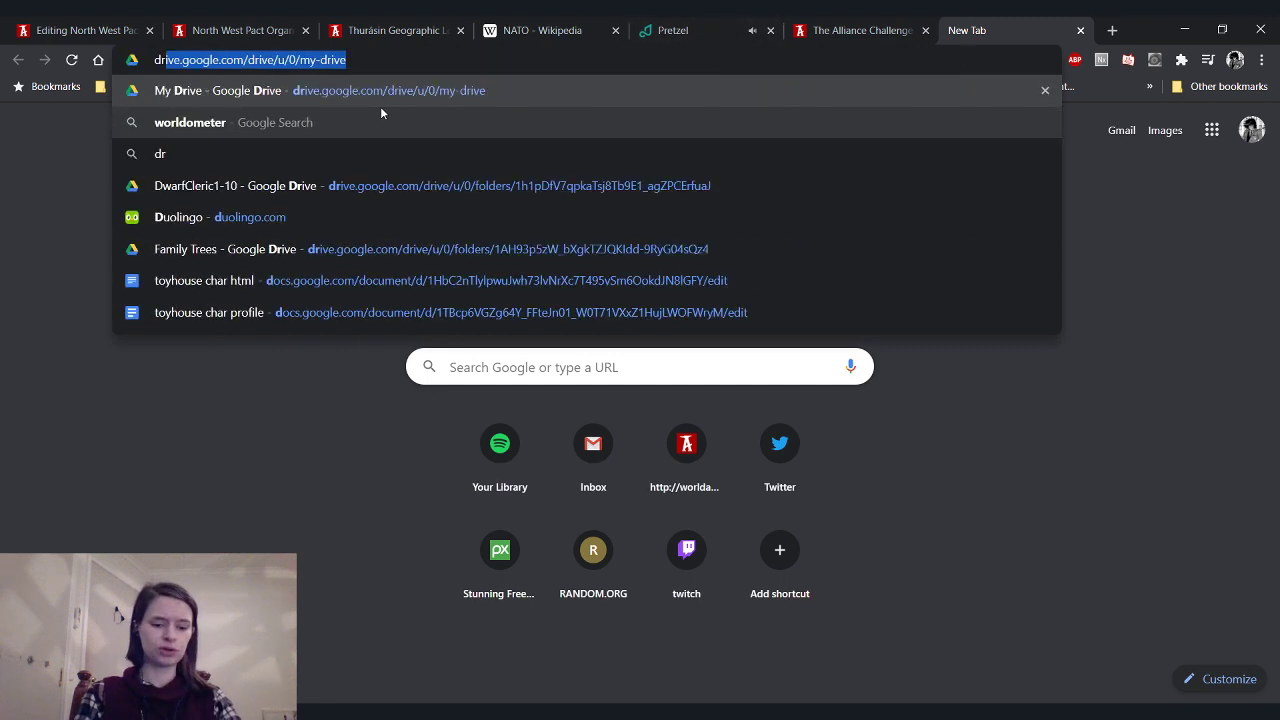
click(369, 90)
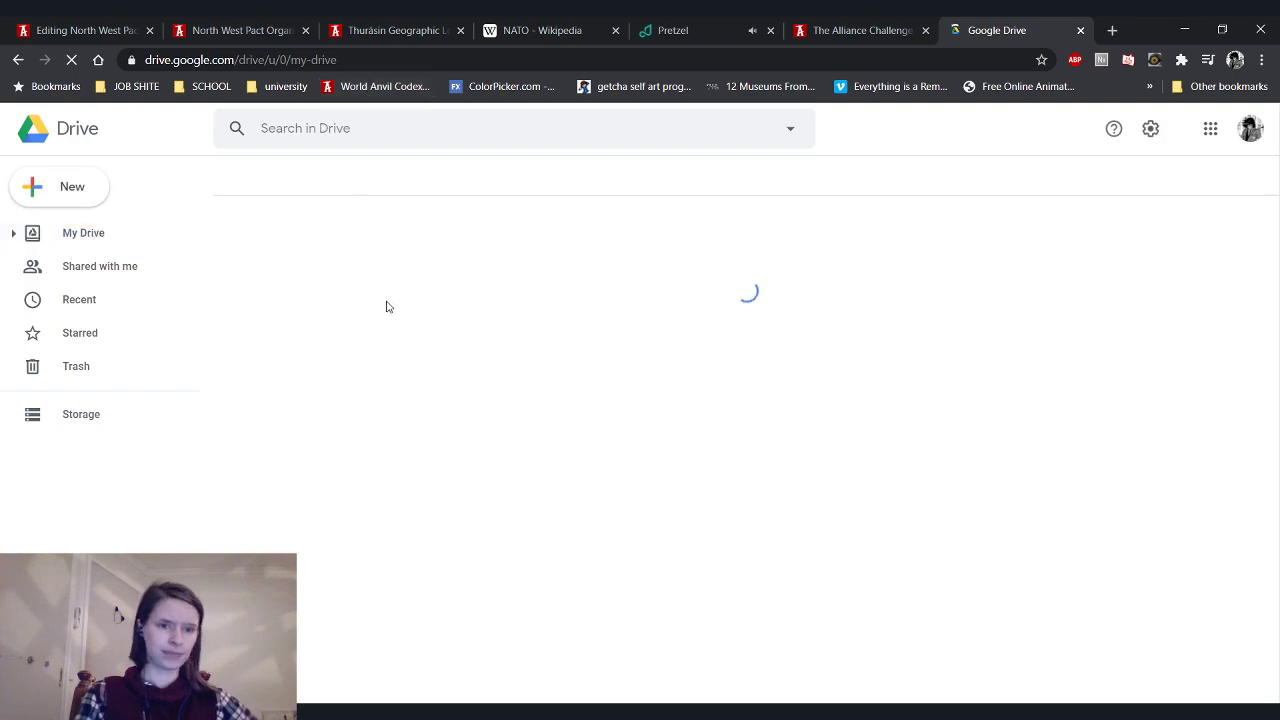
click(312, 64)
text(word)
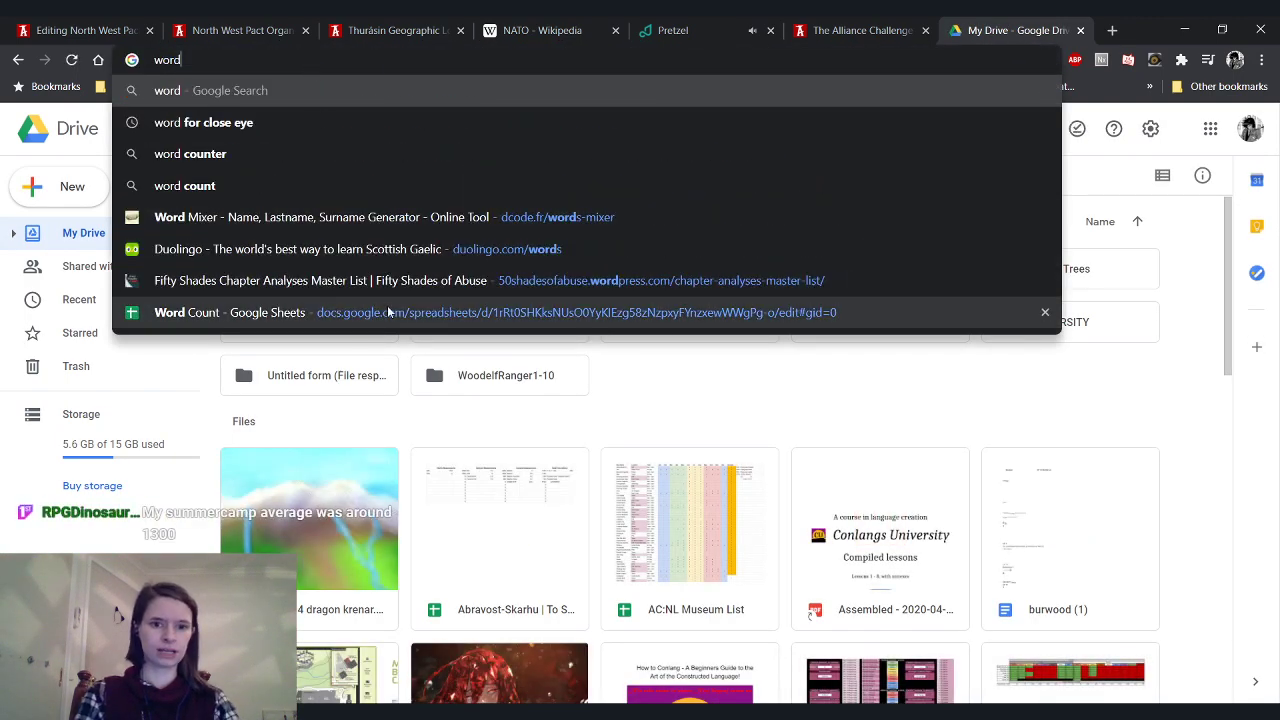
click(388, 312)
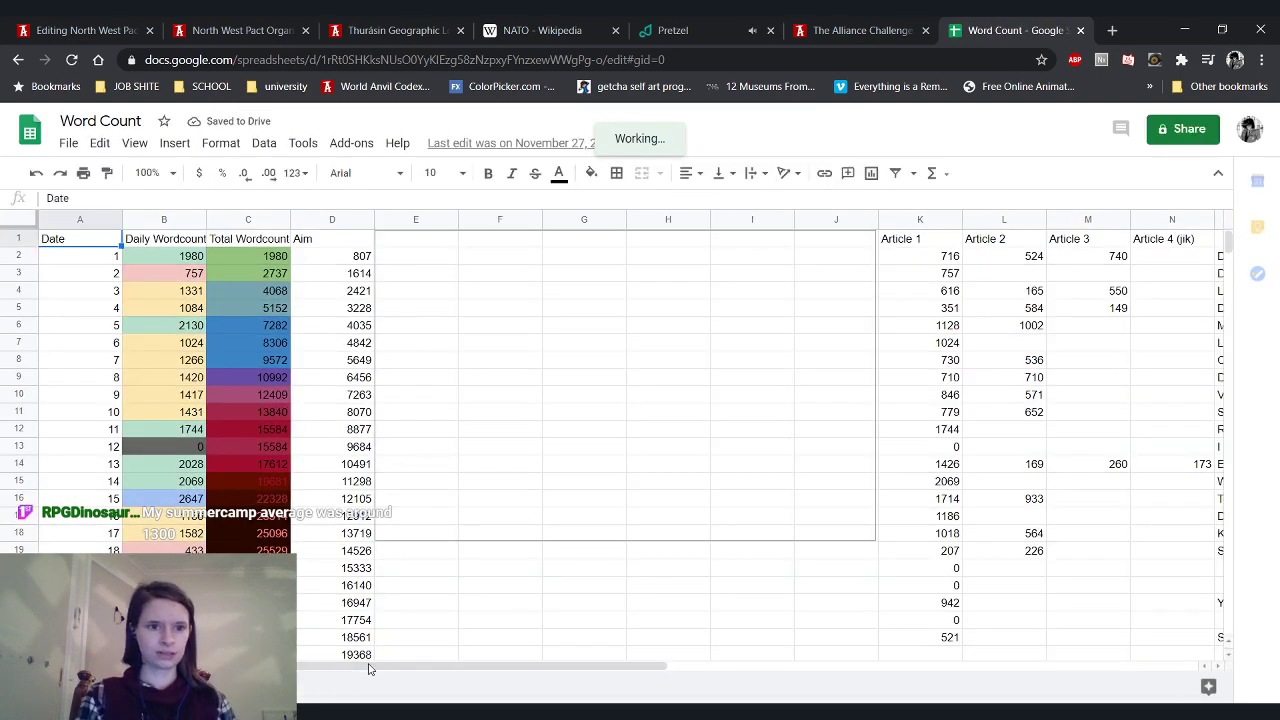
Examine the per-article word counts and matching article names in the Word Count spreadsheet
scroll(688, 647, right, 5)
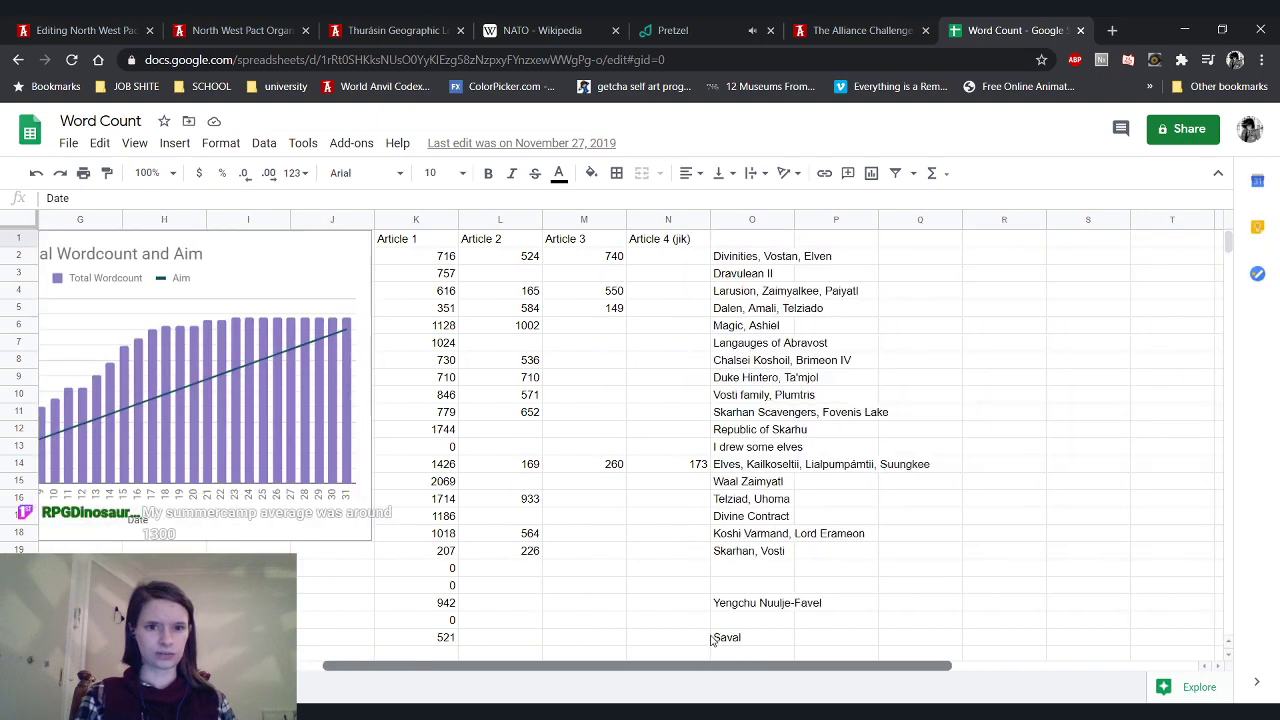
scroll(866, 431, down, 2)
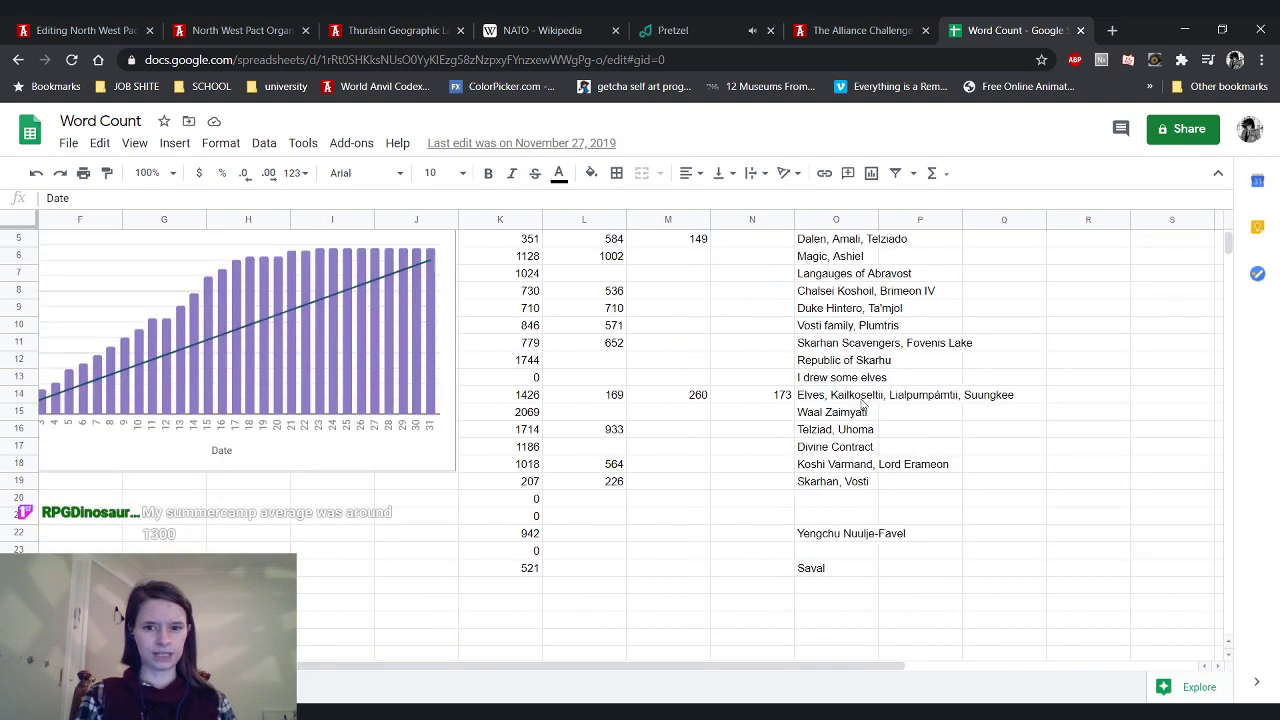
scroll(850, 455, up, 2)
double_click(233, 53)
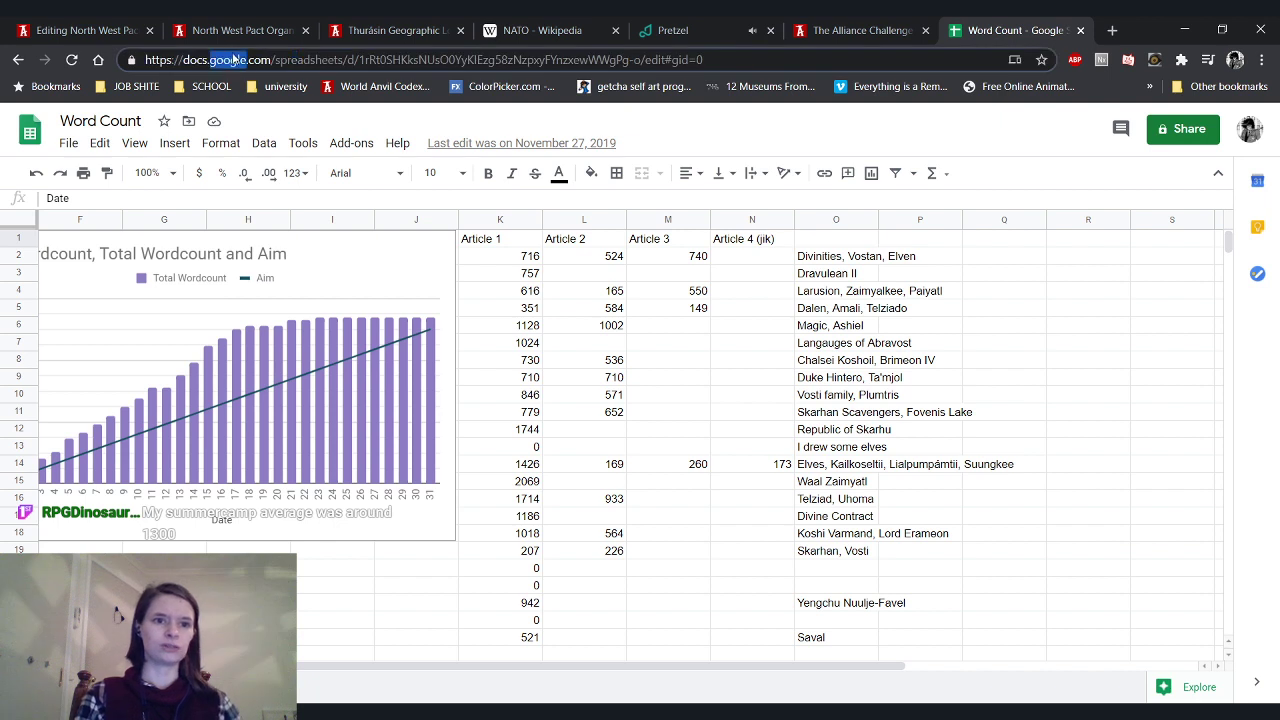
drag(628, 674, 540, 674)
drag(703, 258, 860, 625)
click(685, 483)
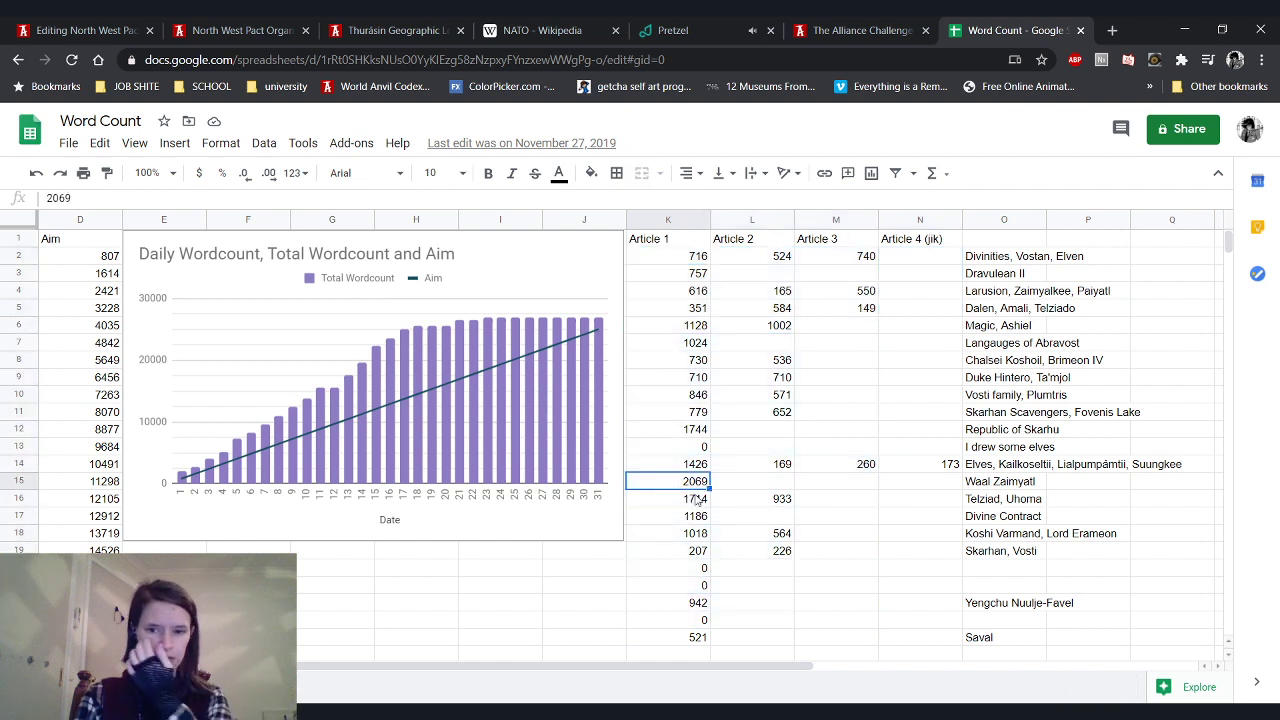
click(697, 447)
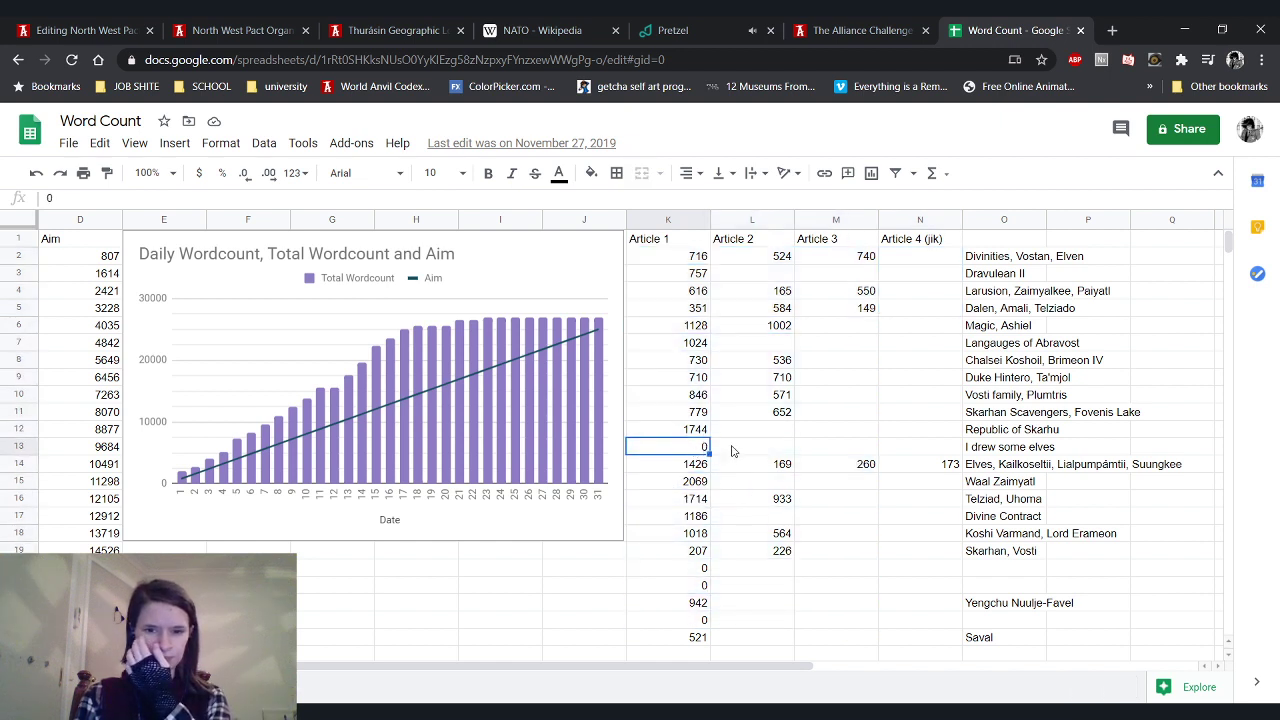
click(698, 637)
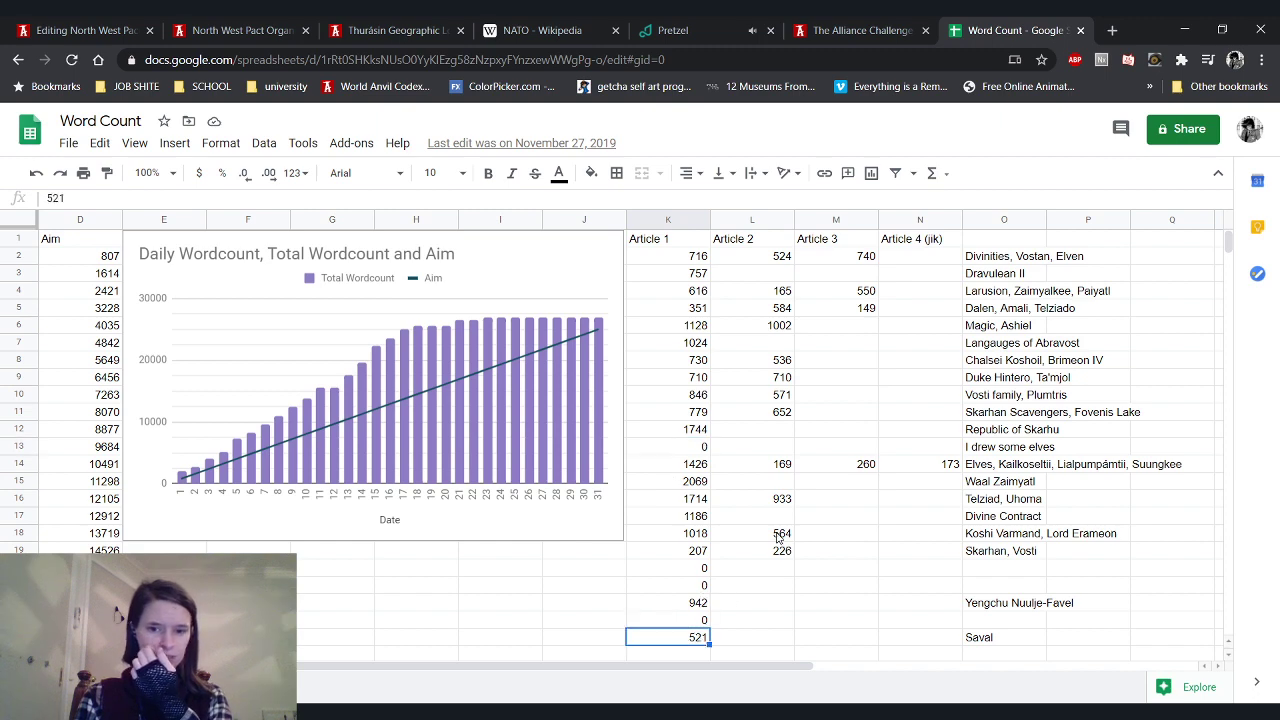
Switch to the Word Count 2019 spreadsheet in Google Sheets
click(222, 60)
text(word)
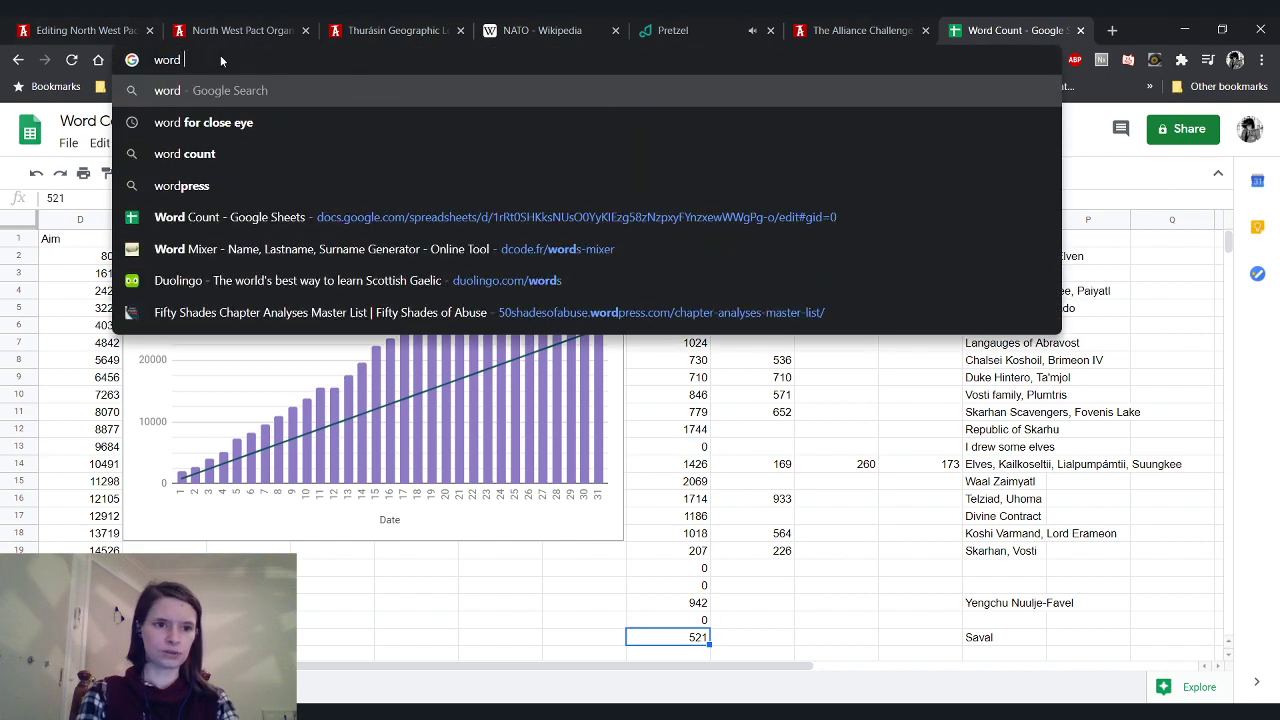
text( count 2019)
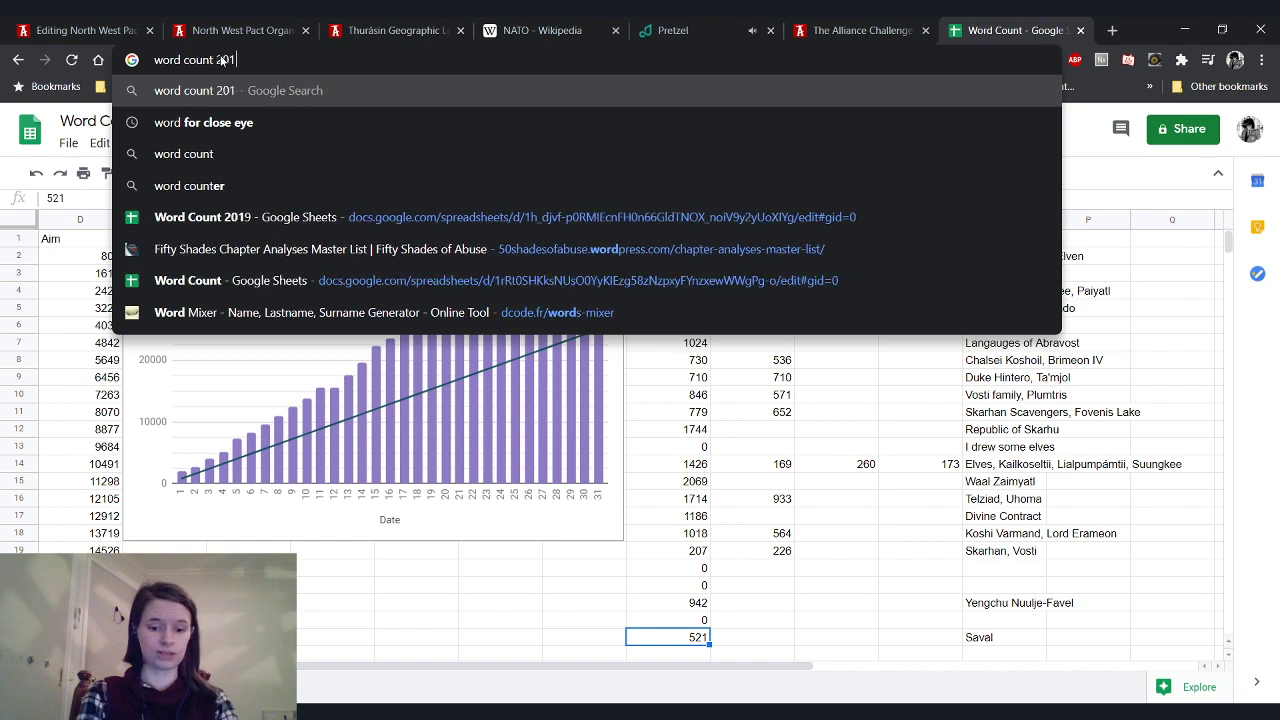
click(306, 312)
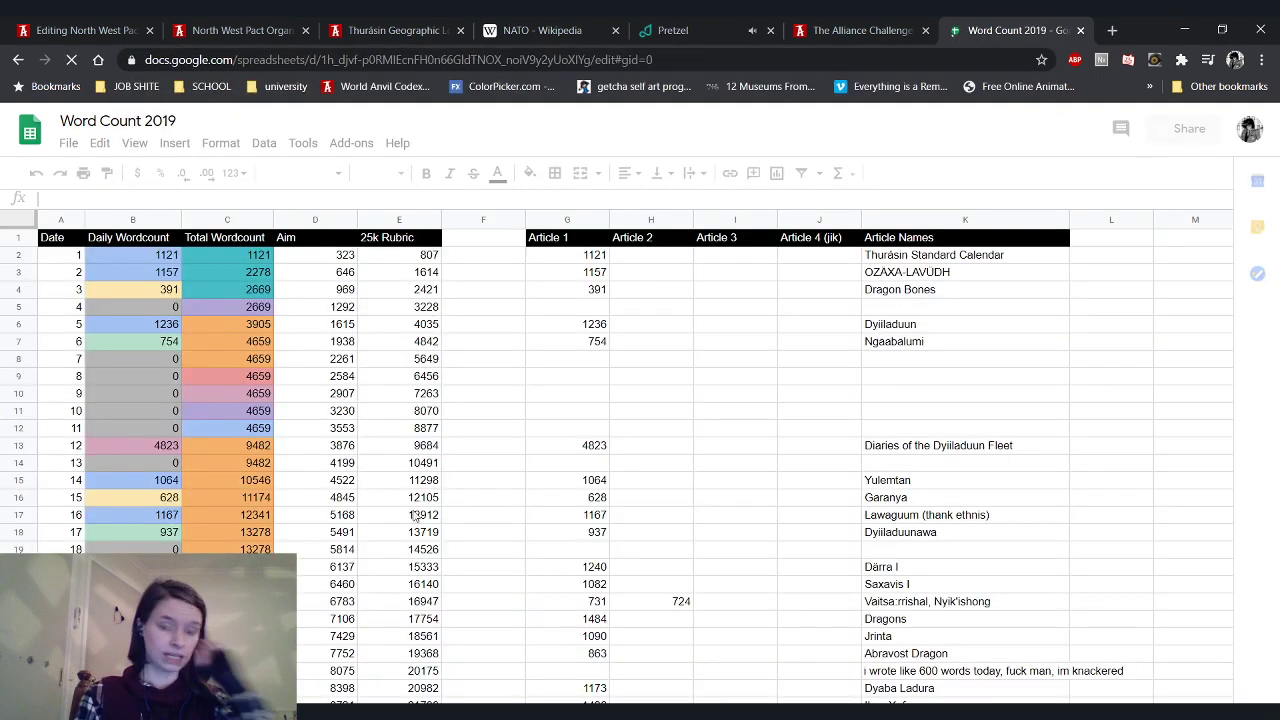
Compare the daily totals and individual article lengths in Word Count 2019, including the entry for Diaries of the Dyiiladuun Fleet
click(348, 261)
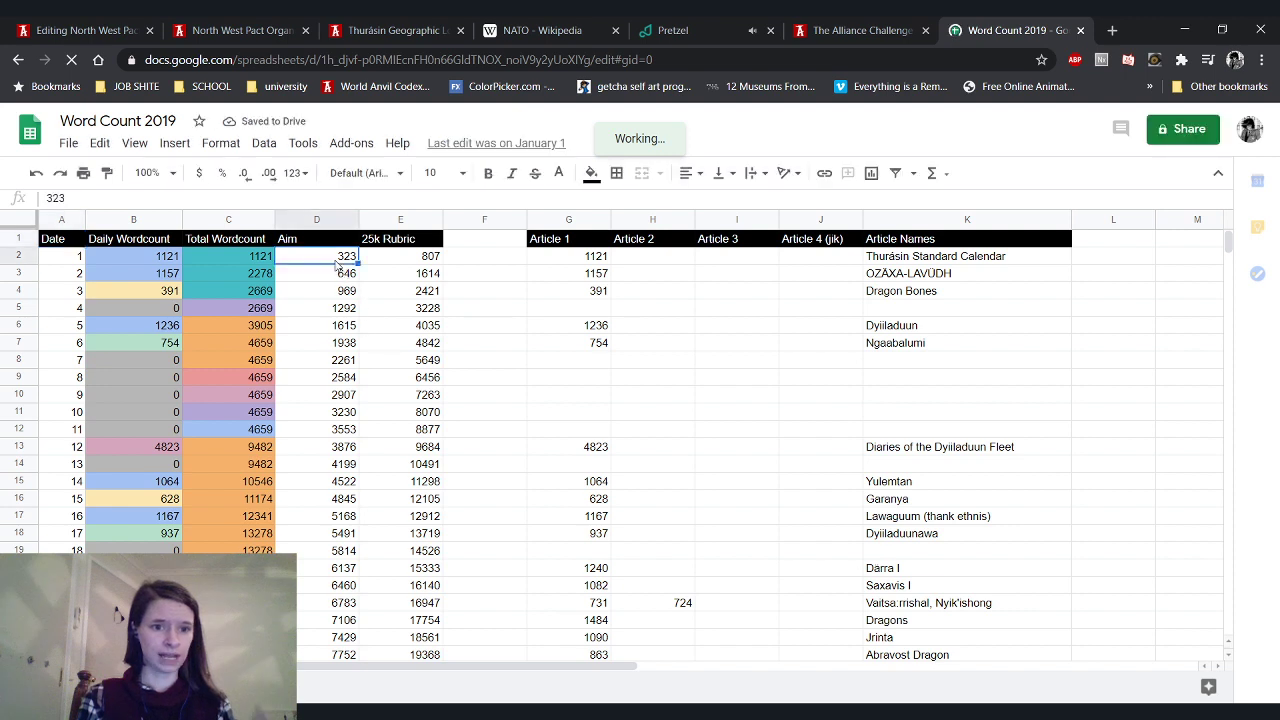
click(221, 263)
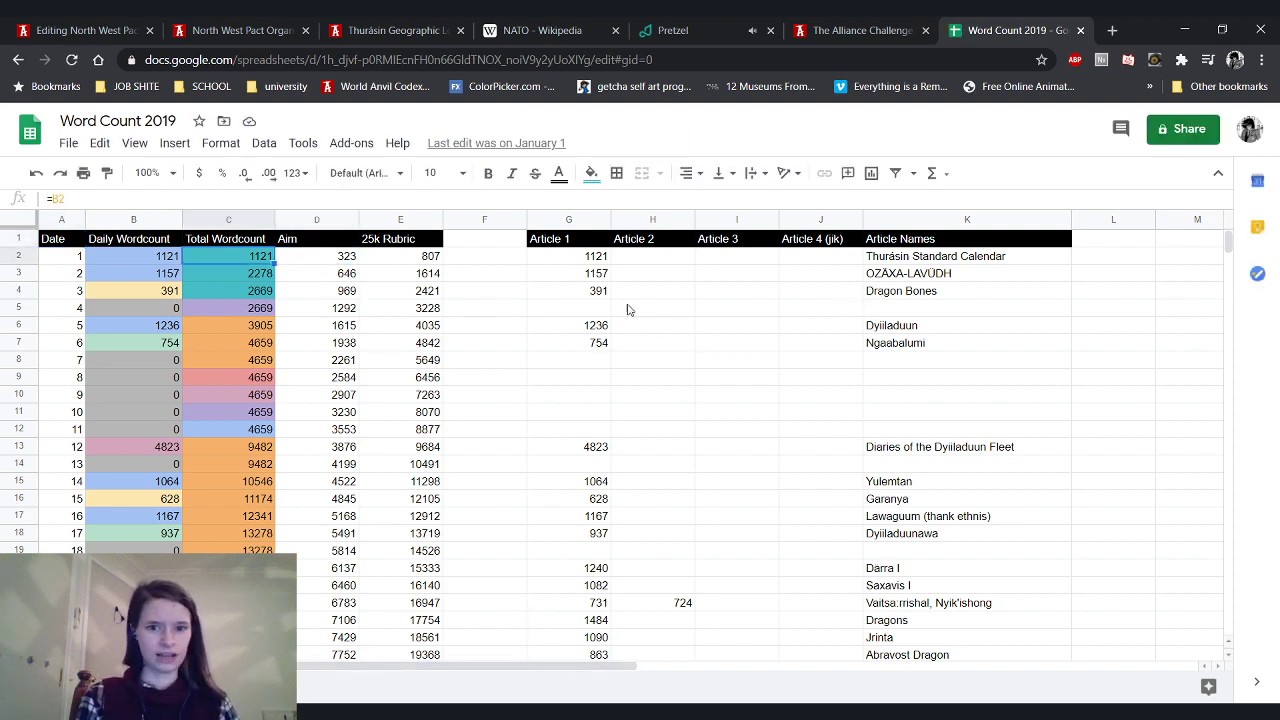
click(598, 294)
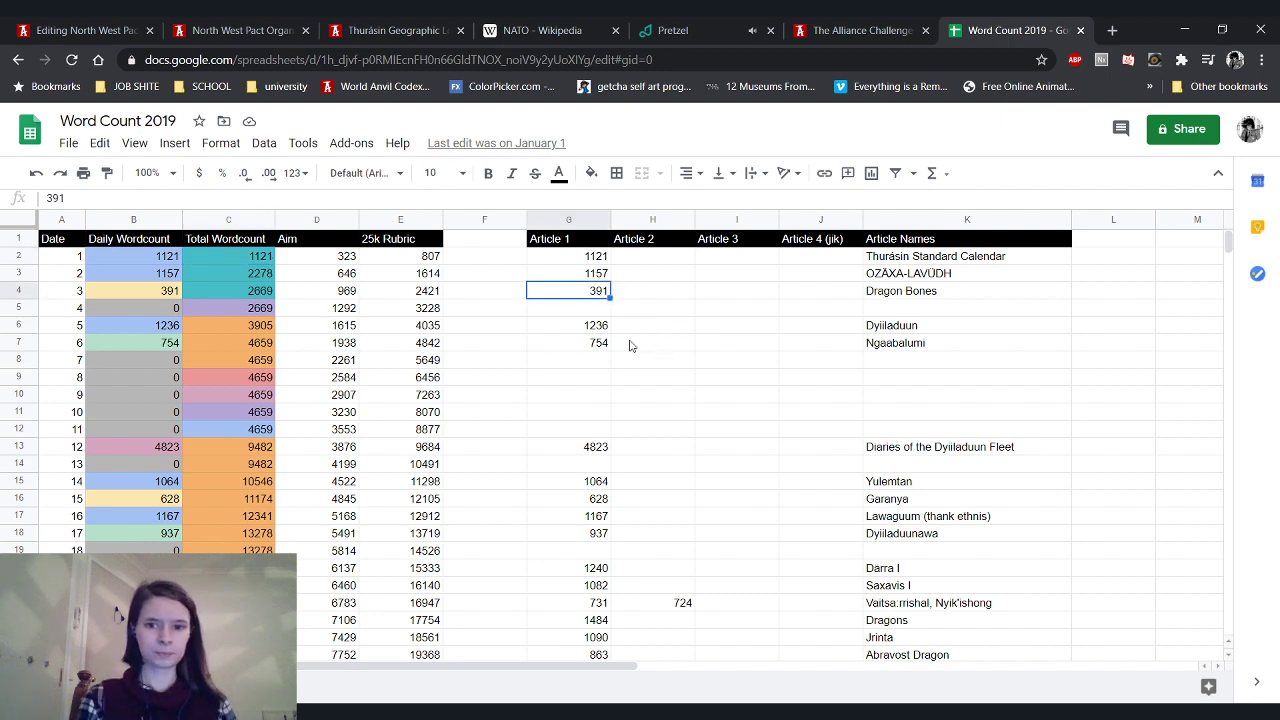
scroll(602, 440, down, 1)
click(597, 384)
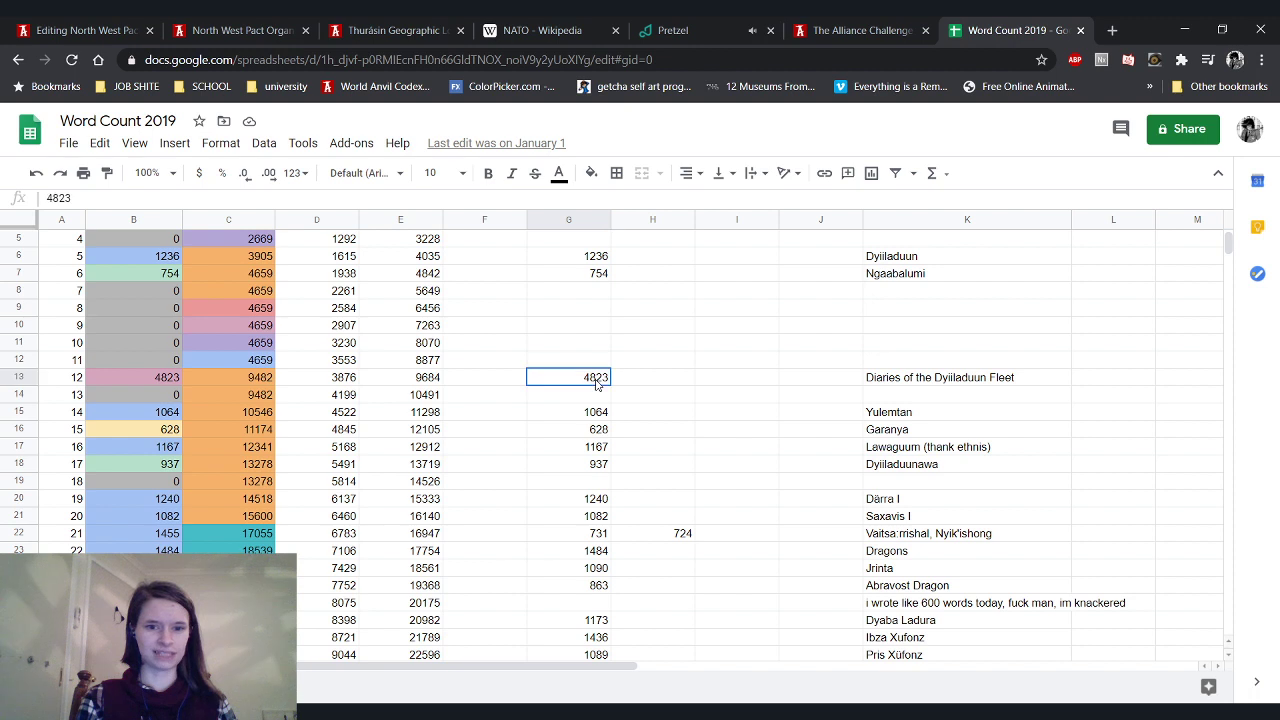
scroll(597, 384, up, 2)
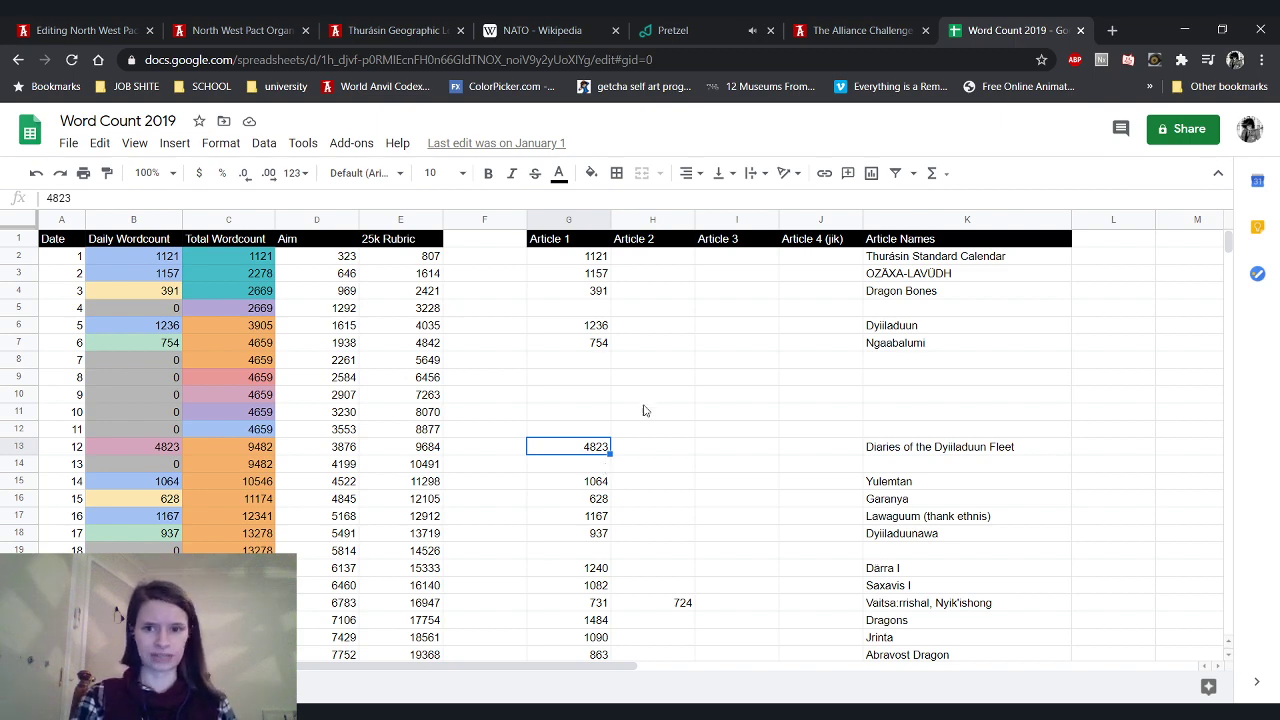
scroll(683, 347, down, 4)
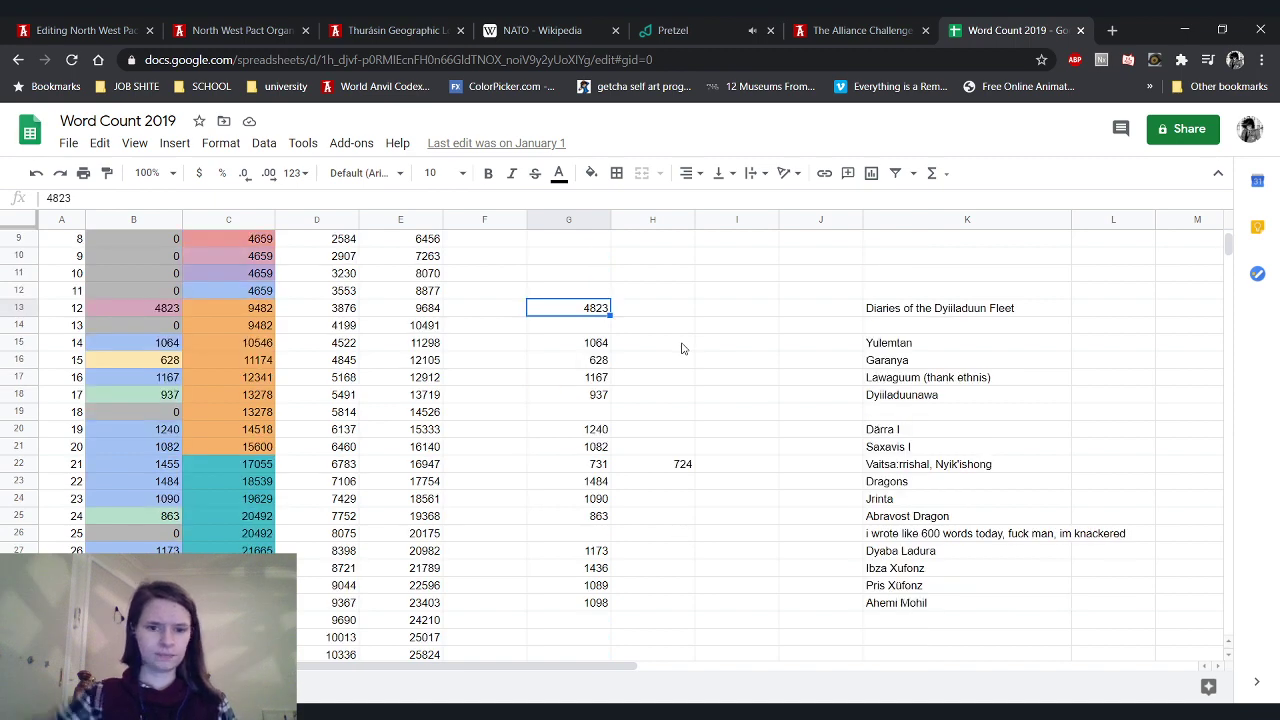
Examine the individual article word counts across the Article 1 column of the Word Count 2019 spreadsheet, comparing shorter and longer entries
drag(597, 550, 600, 600)
scroll(644, 583, up, 2)
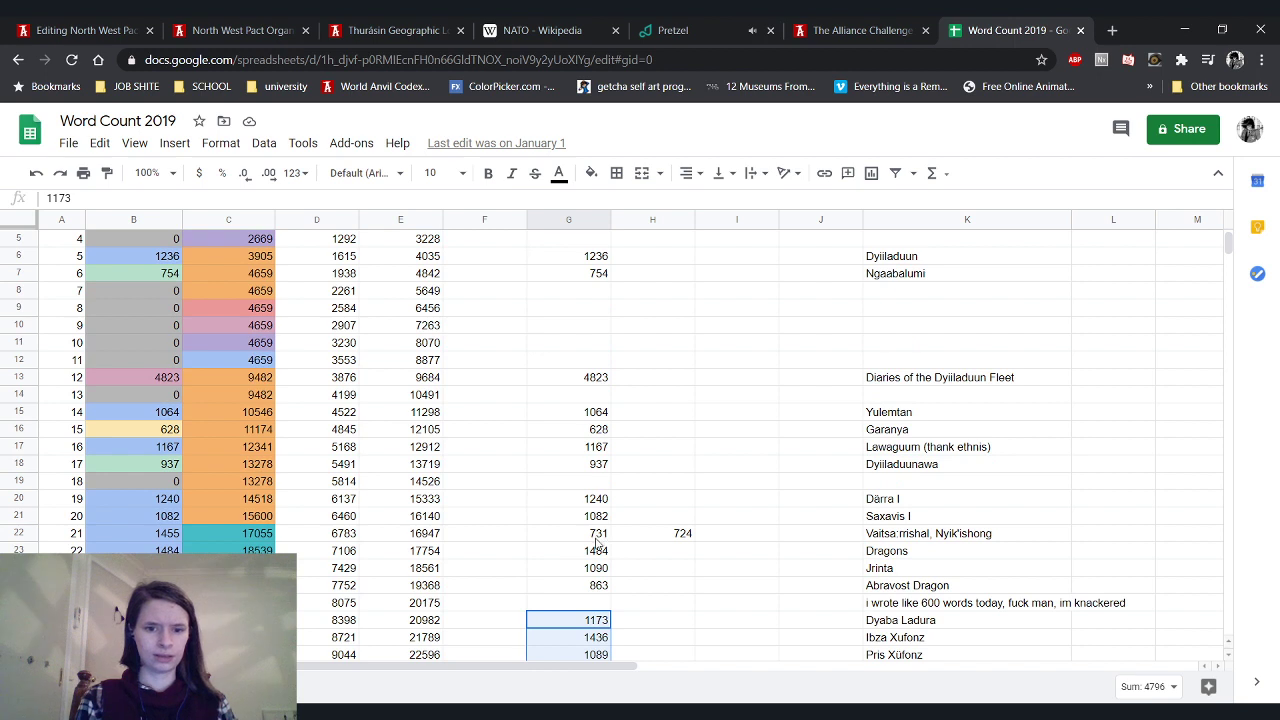
scroll(630, 460, up, 2)
click(600, 292)
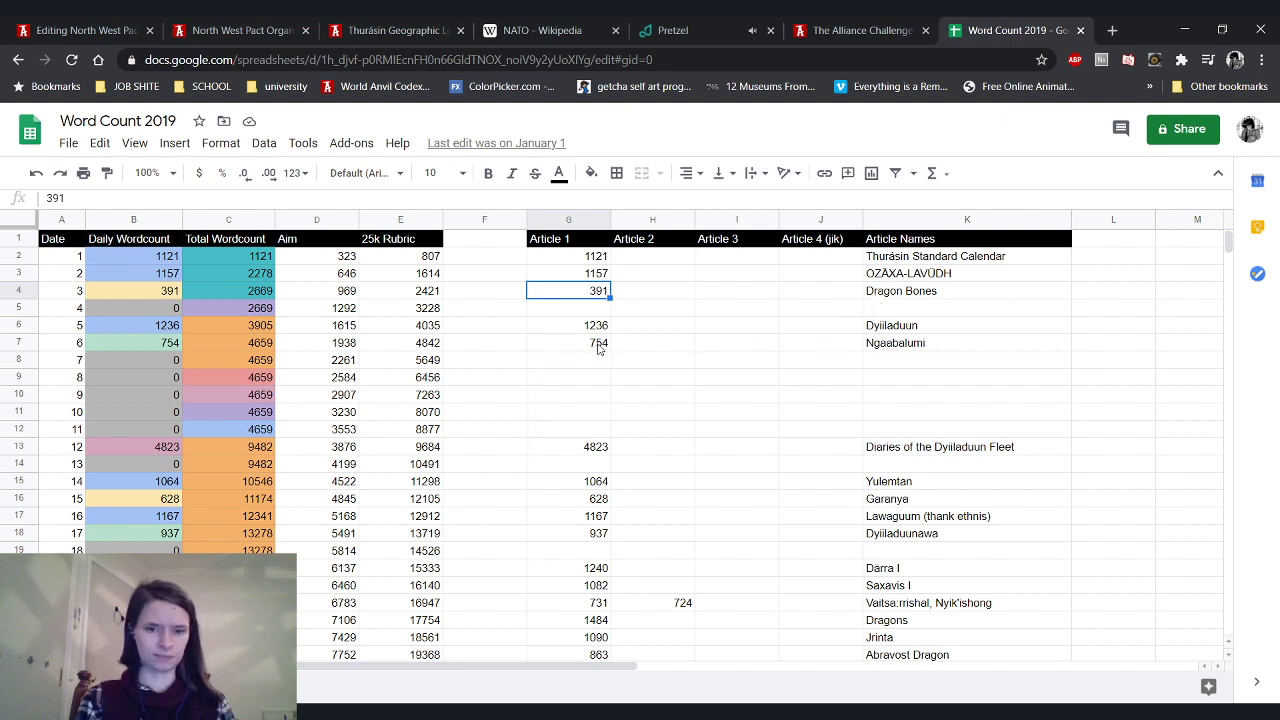
drag(600, 345, 820, 343)
drag(598, 499, 626, 500)
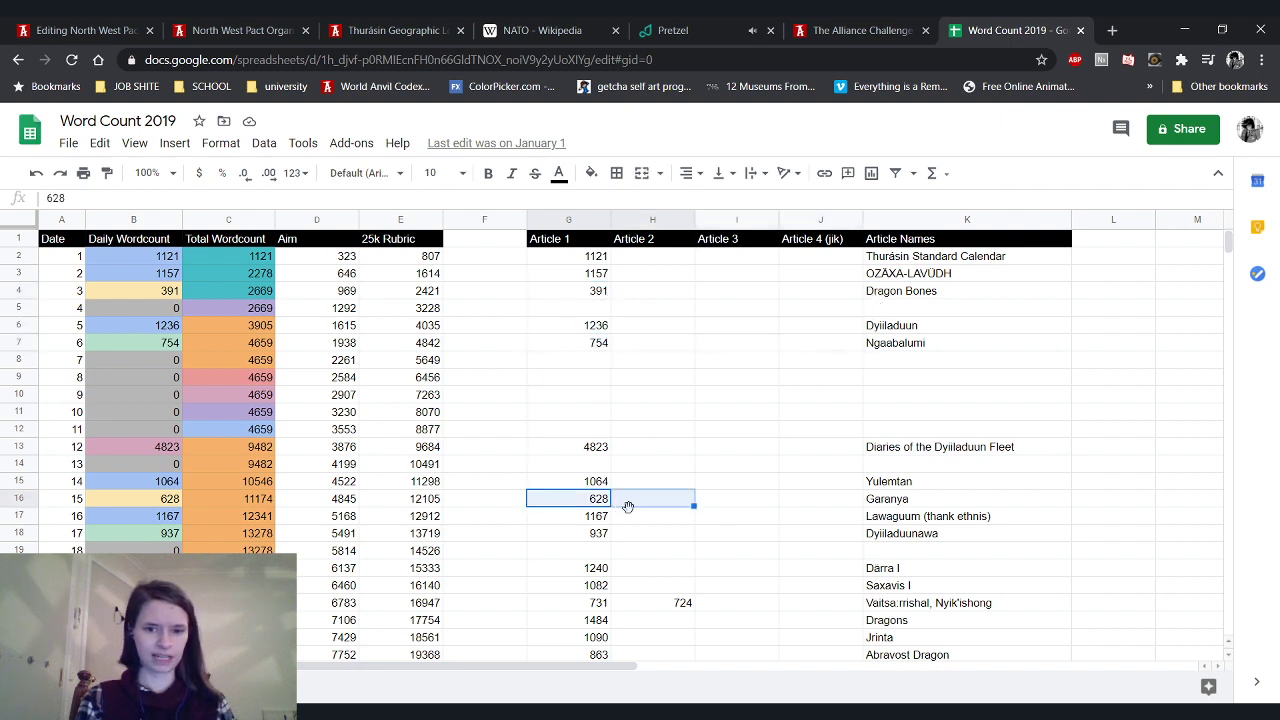
scroll(659, 519, down, 3)
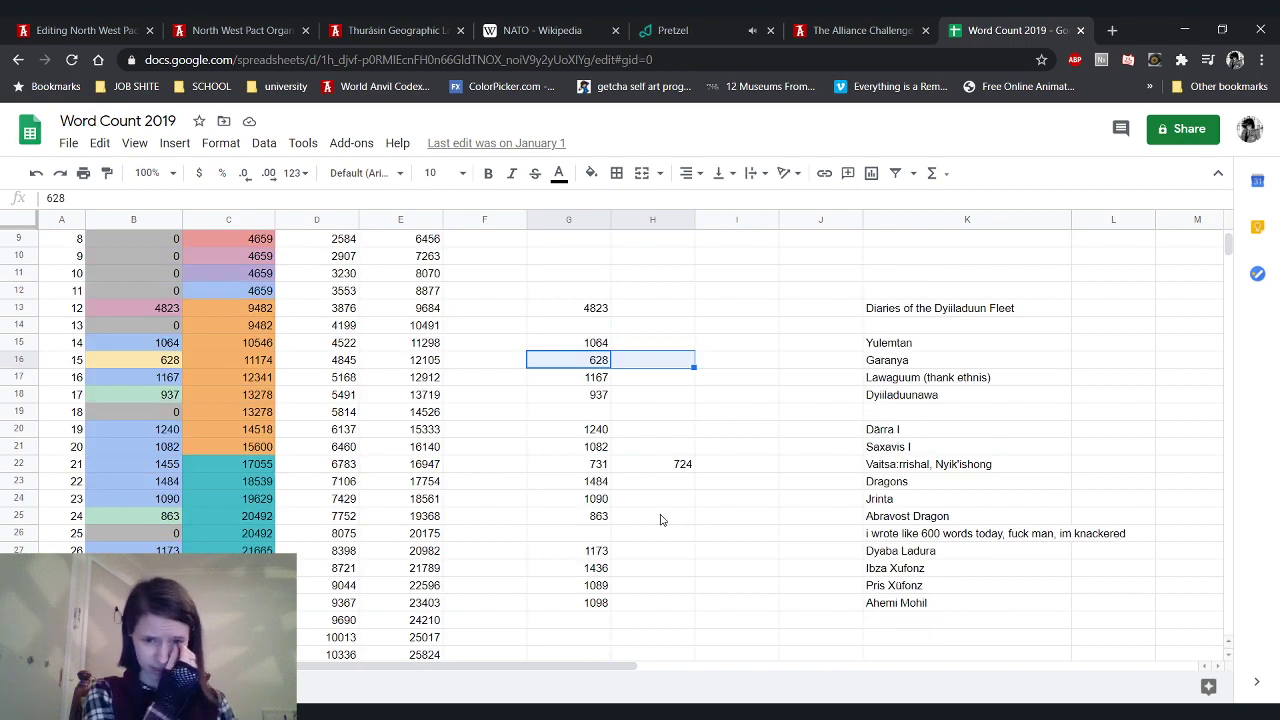
scroll(660, 519, up, 3)
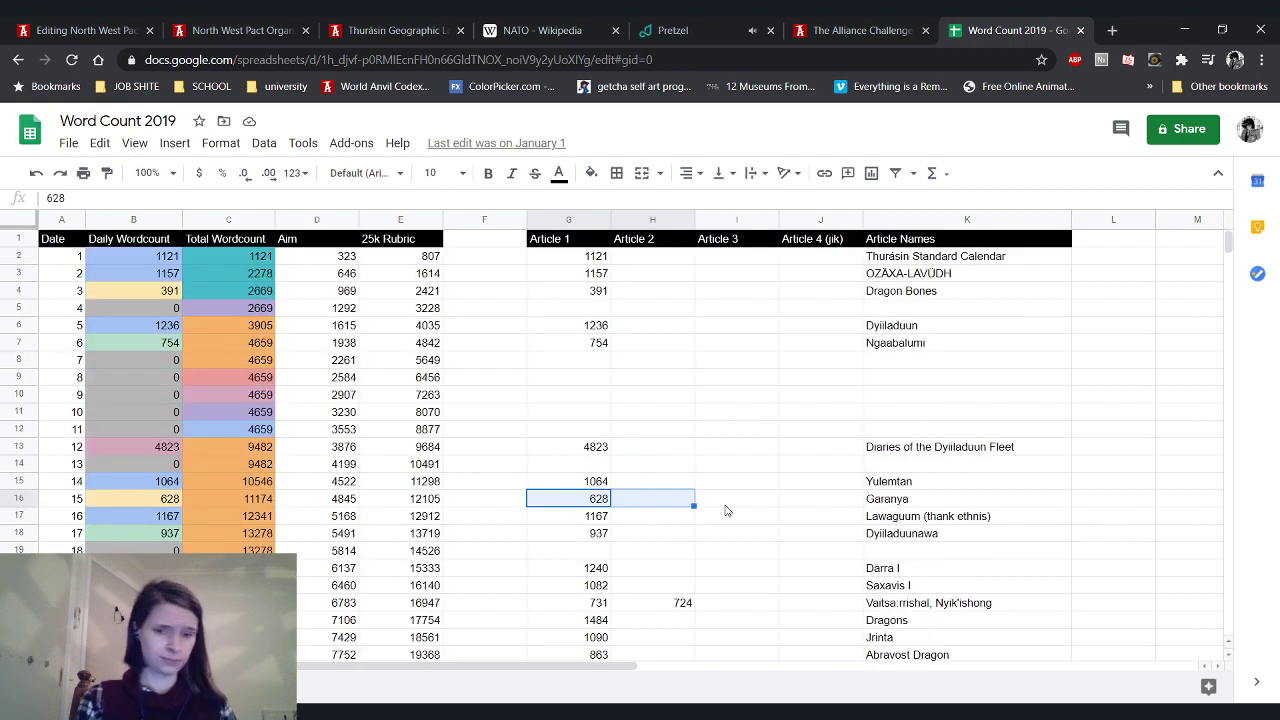
drag(596, 256, 604, 292)
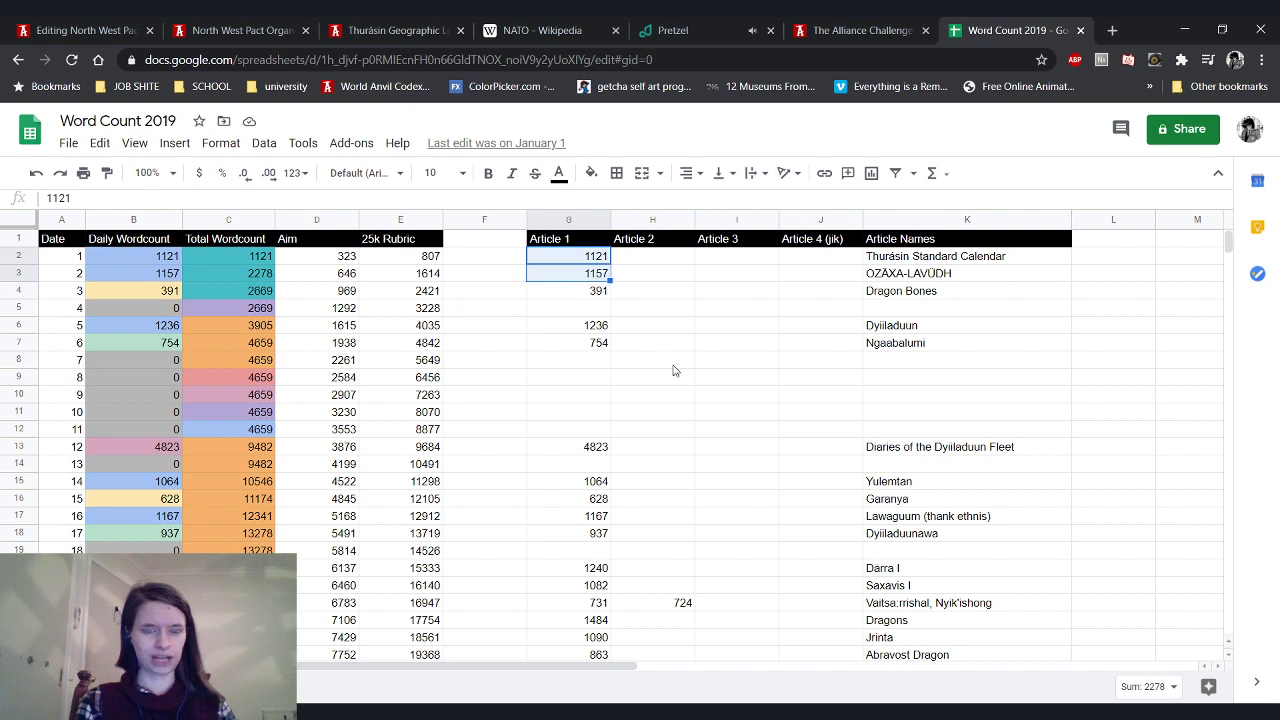
click(665, 362)
Close the Word Count 2019 spreadsheet and return to the Structure section of the North West Pact article in World Anvil
click(89, 30)
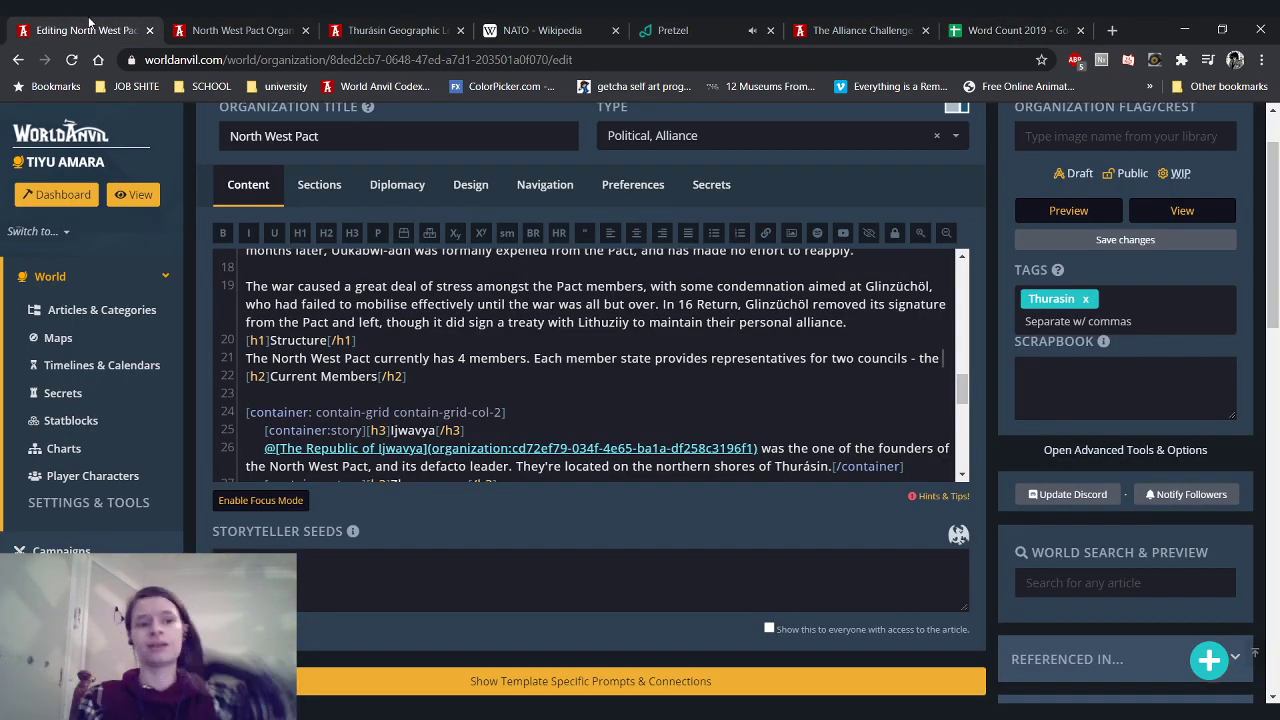
click(1080, 30)
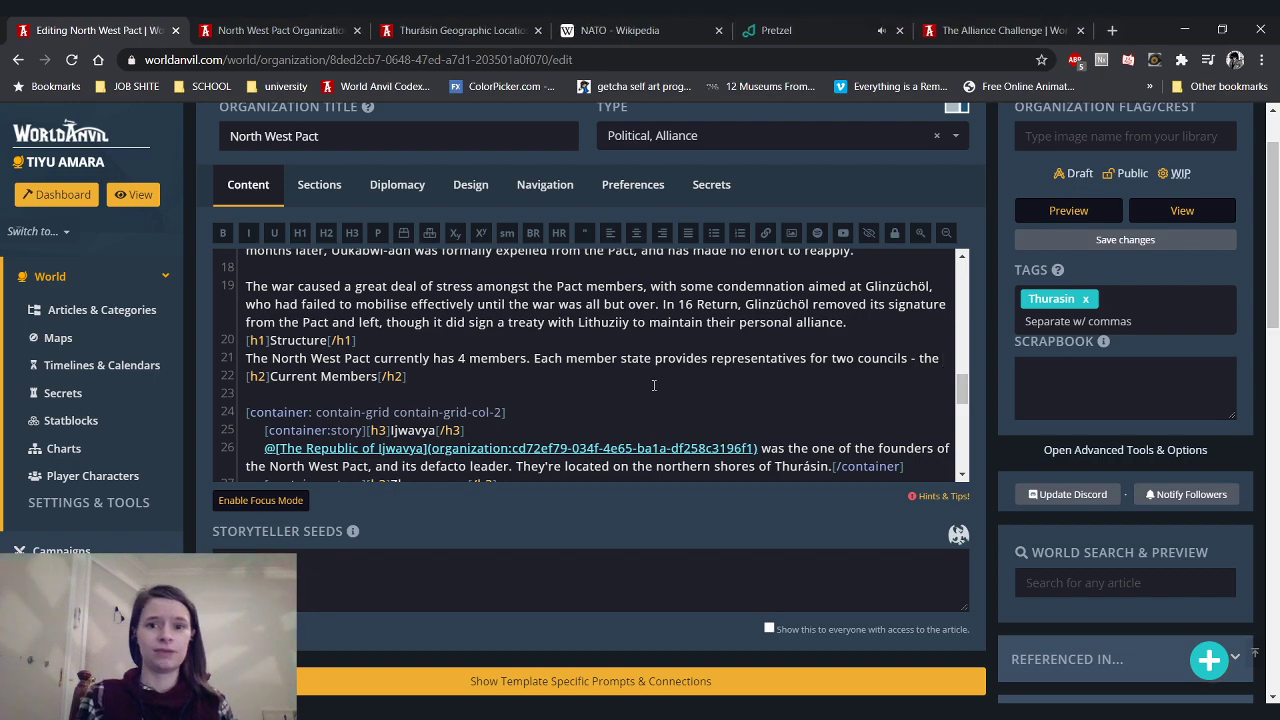
scroll(656, 375, down, 2)
scroll(656, 375, up, 2)
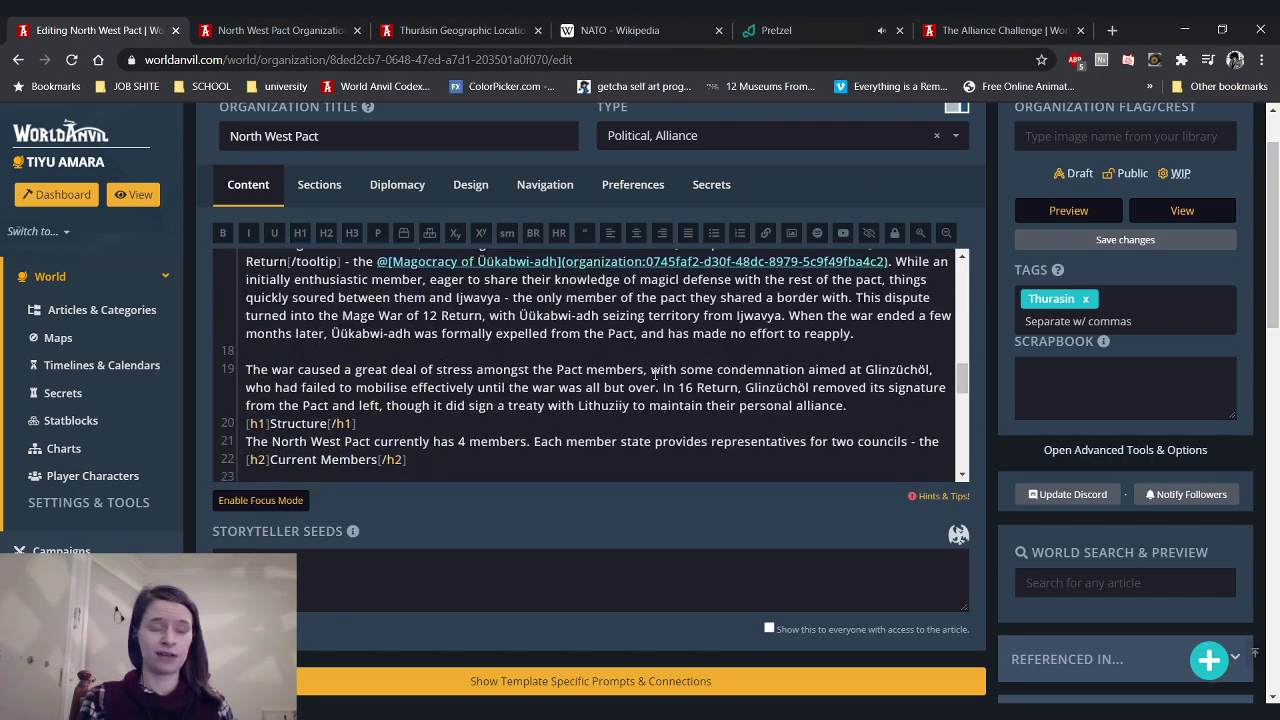
scroll(655, 374, down, 1)
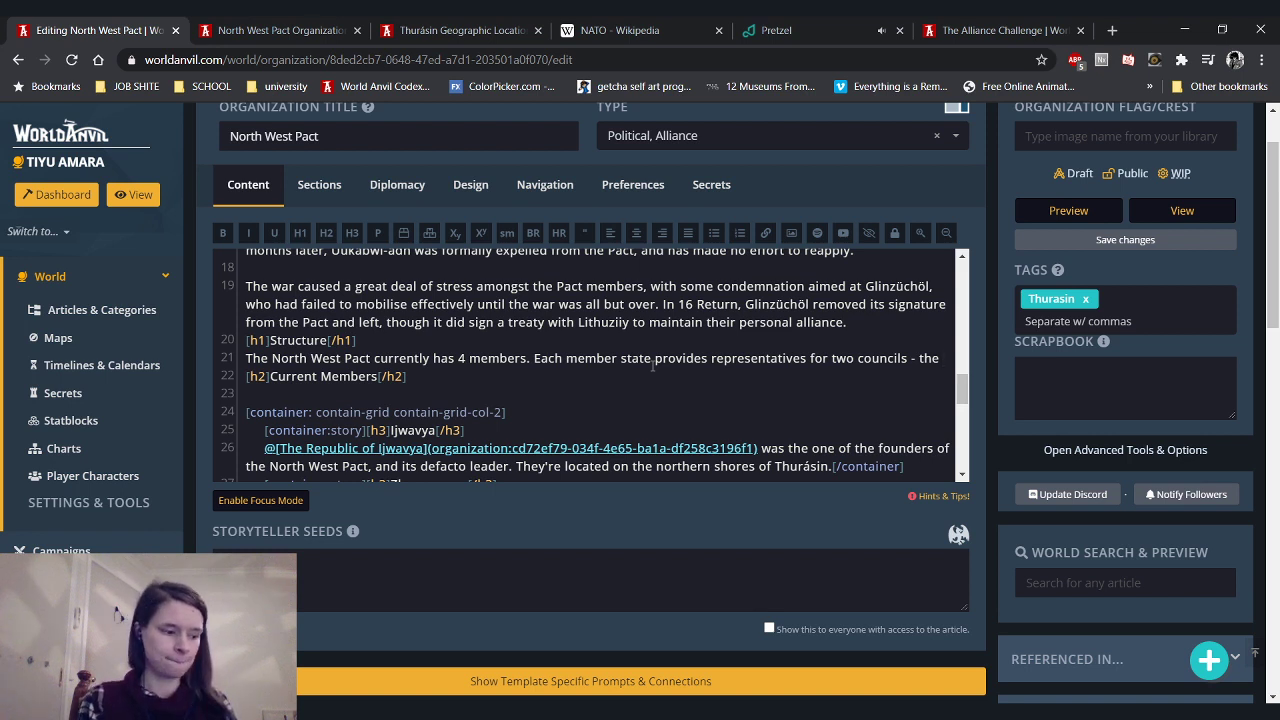
Finish the Structure sentence about the two councils with "Civilian Pact Council, and the Military Pact Council."
text(Civil)
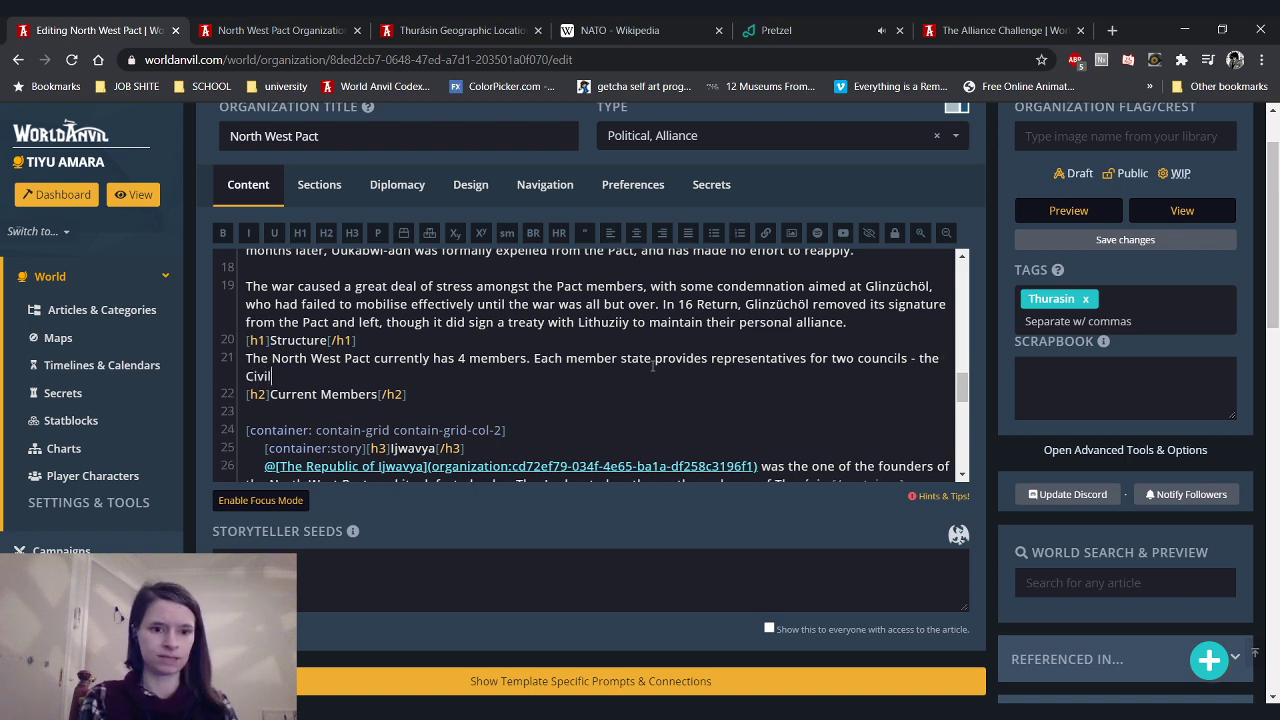
text(ian Pact Counc)
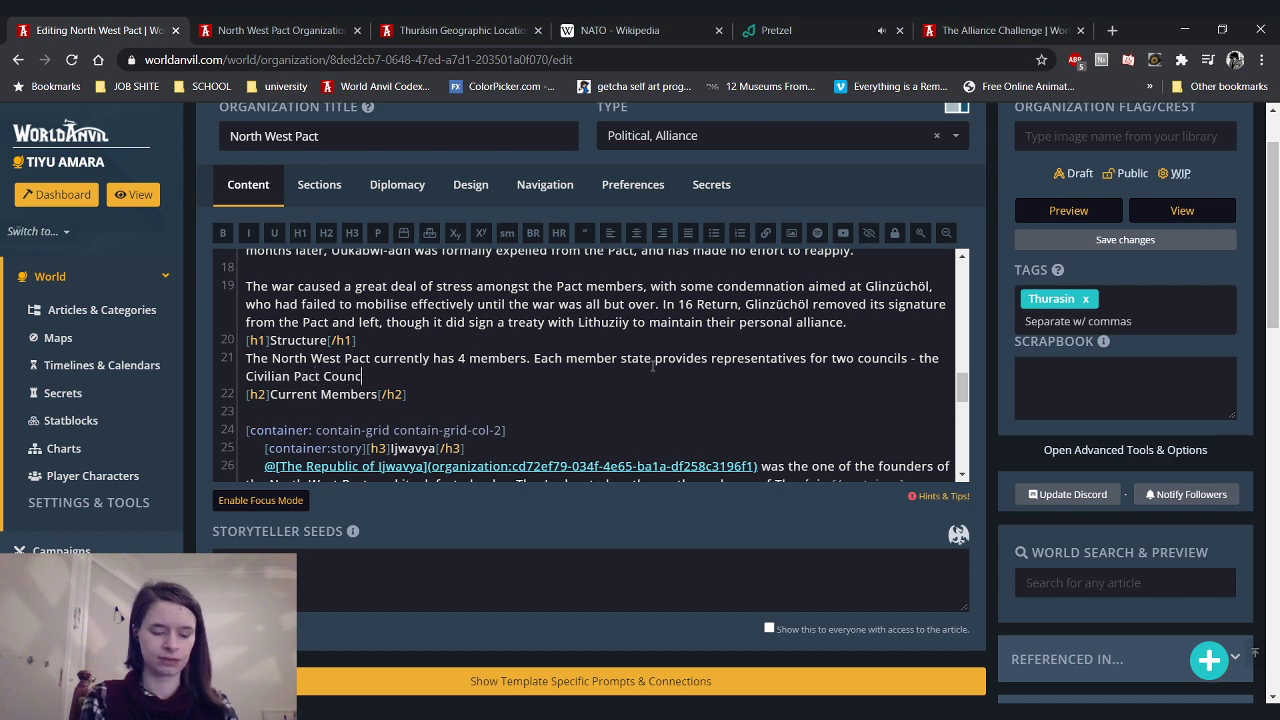
text(il, and the )
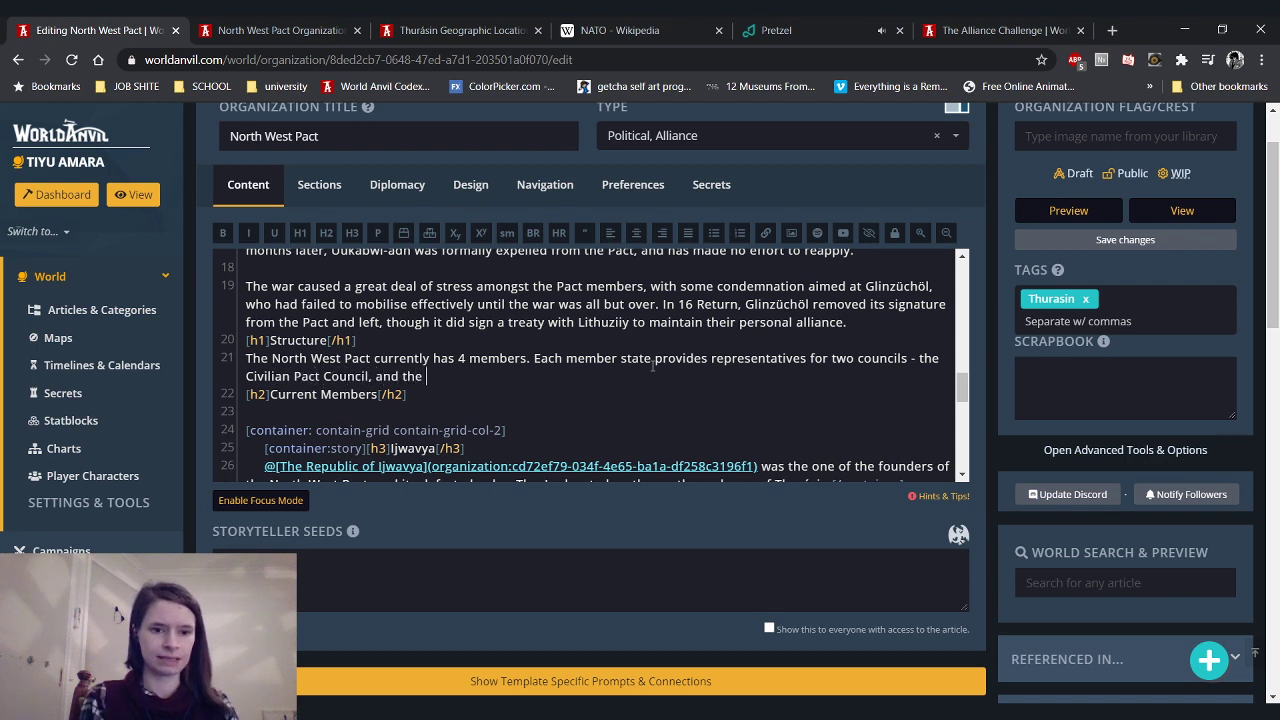
text(Military pact Council.)
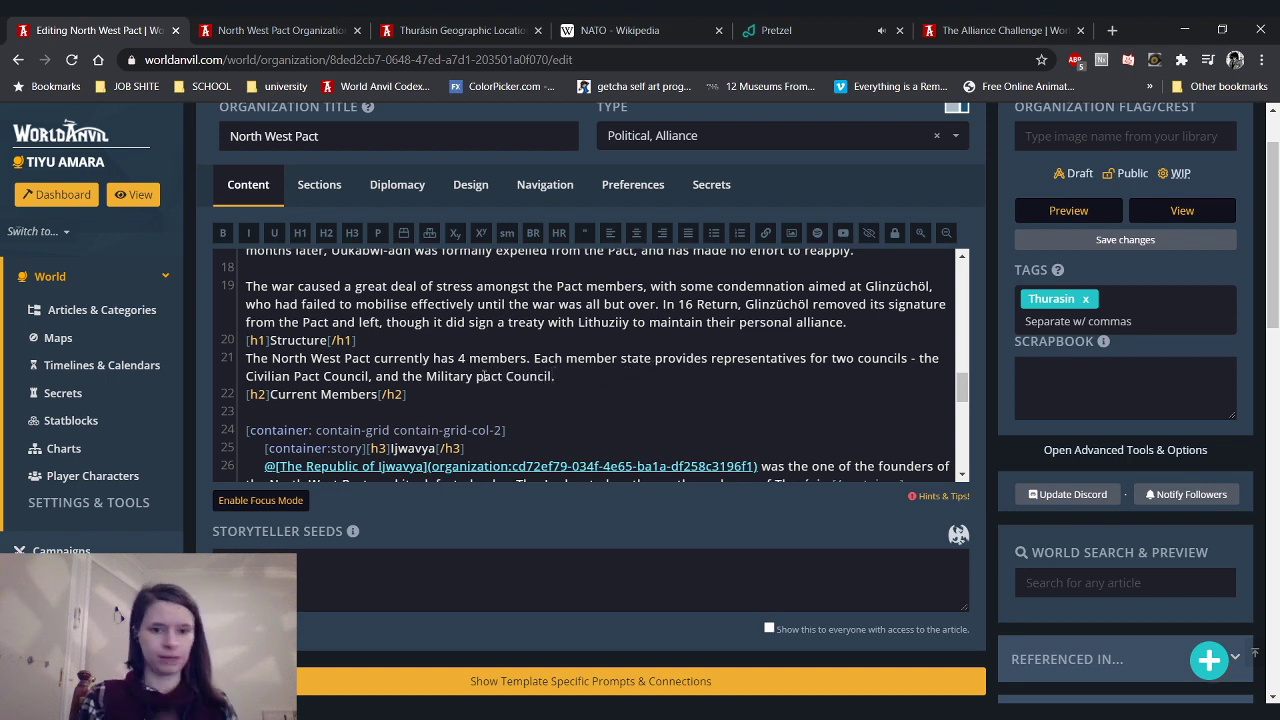
key(BackSpace)
text(P)
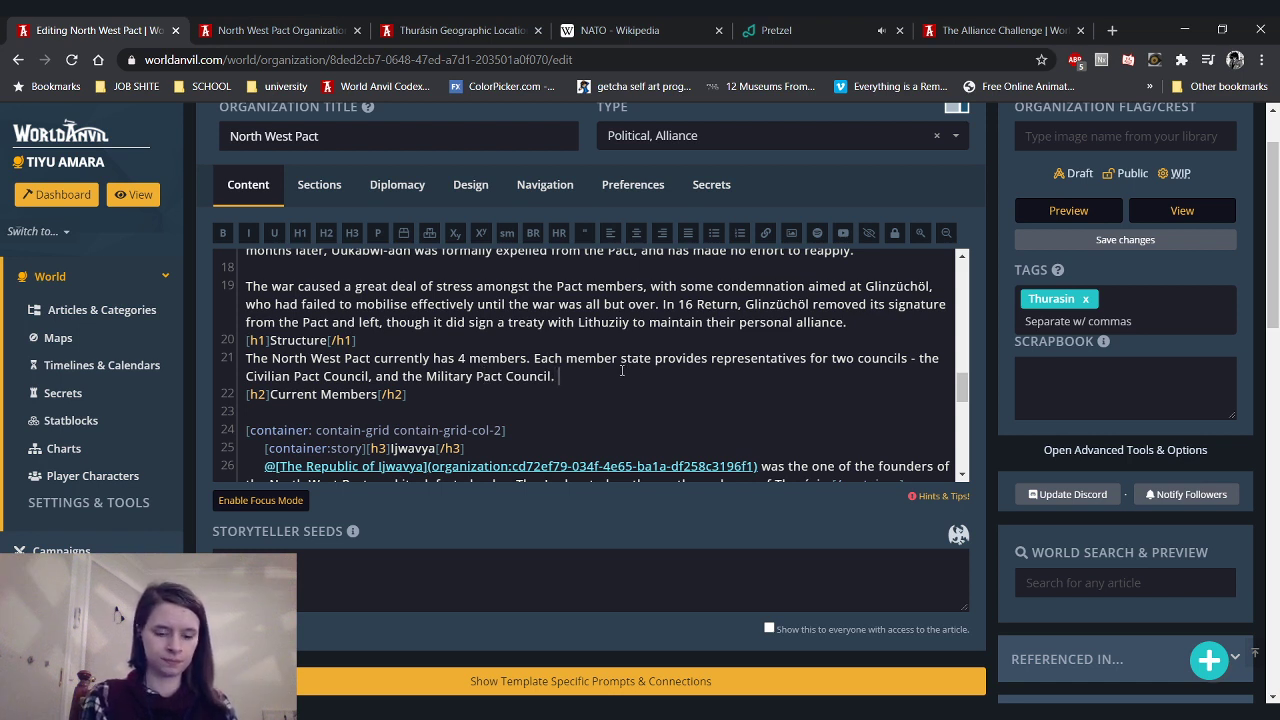
Begin the next Structure sentence with "To the former are sent diplomats or heads of"
text(To the former a)
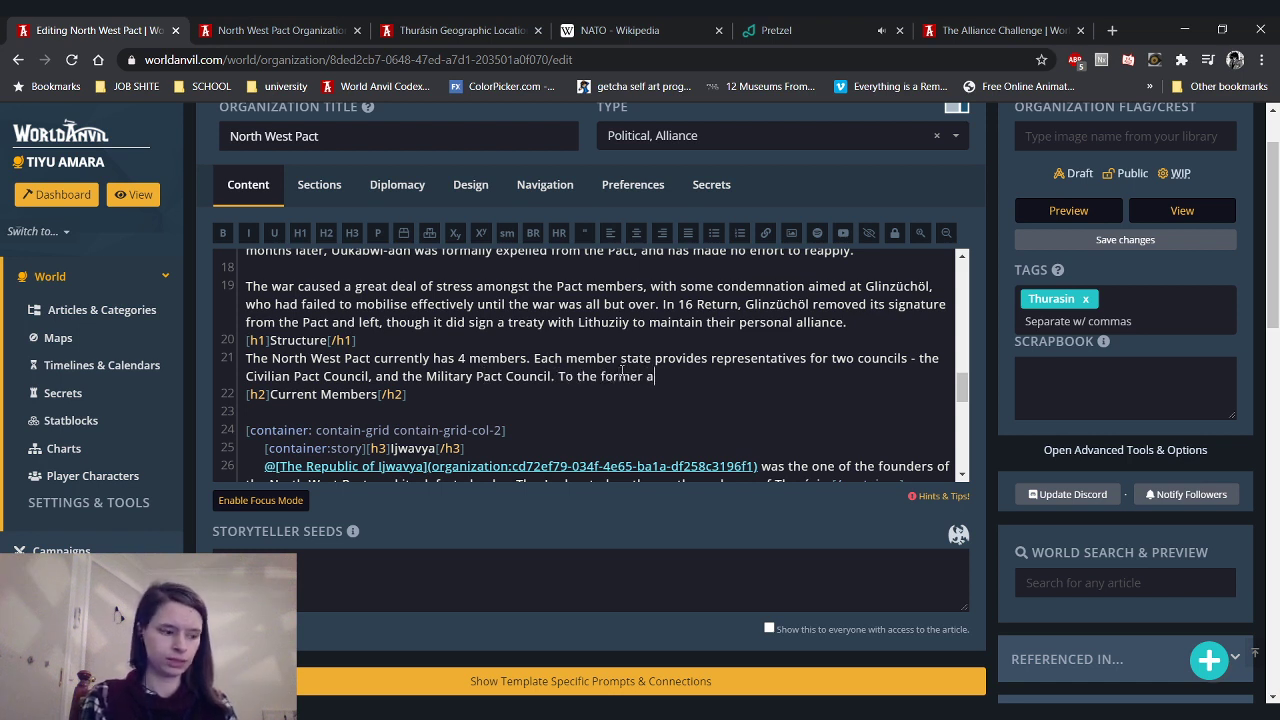
text(re sent )
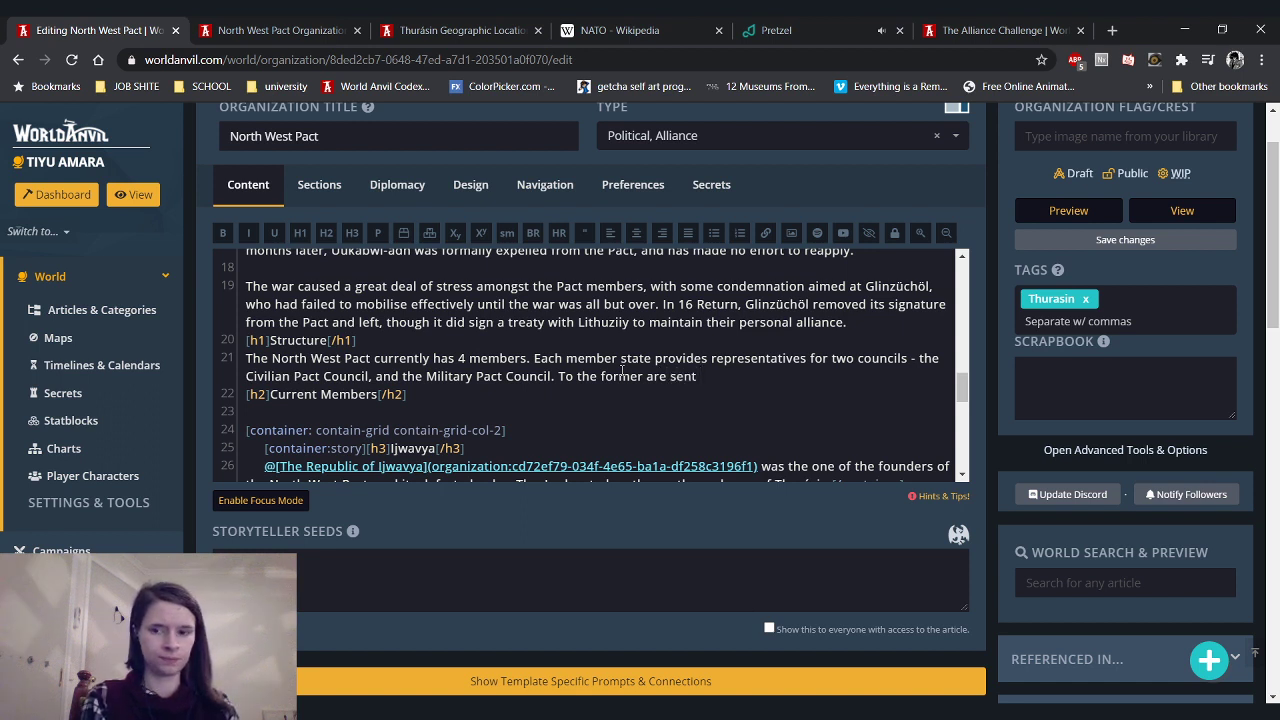
text(diploma)
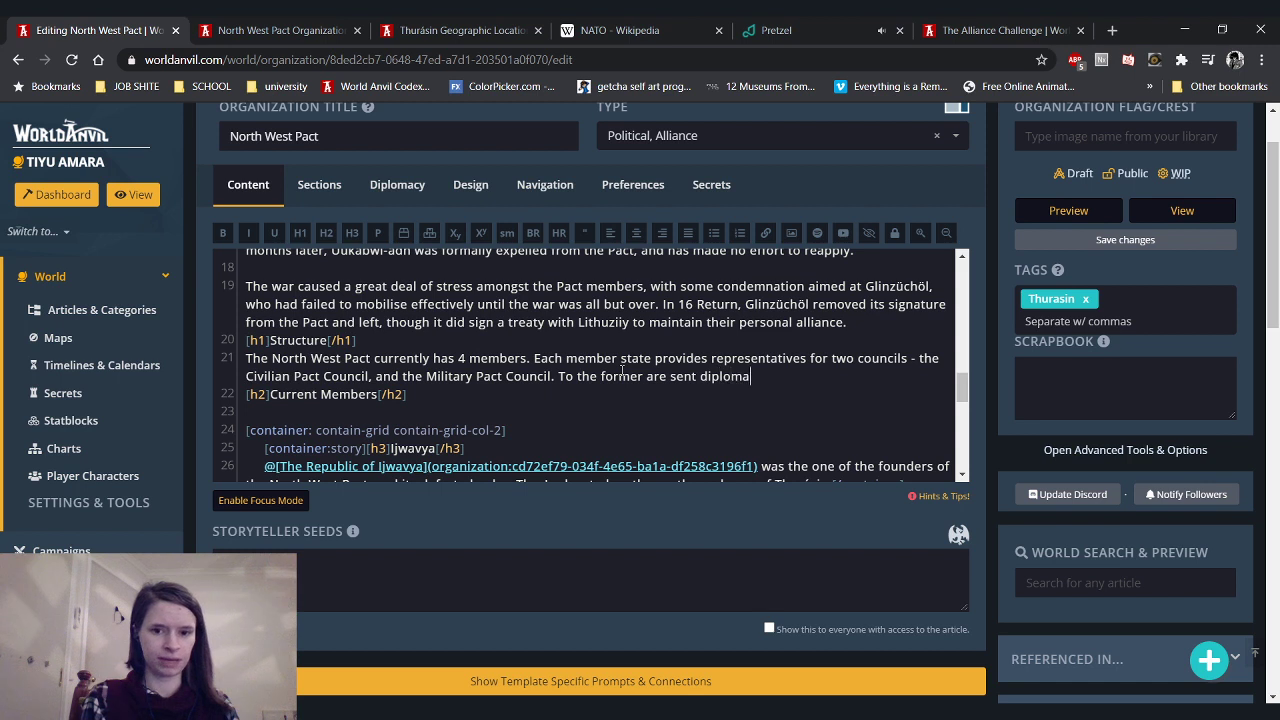
text(ts or )
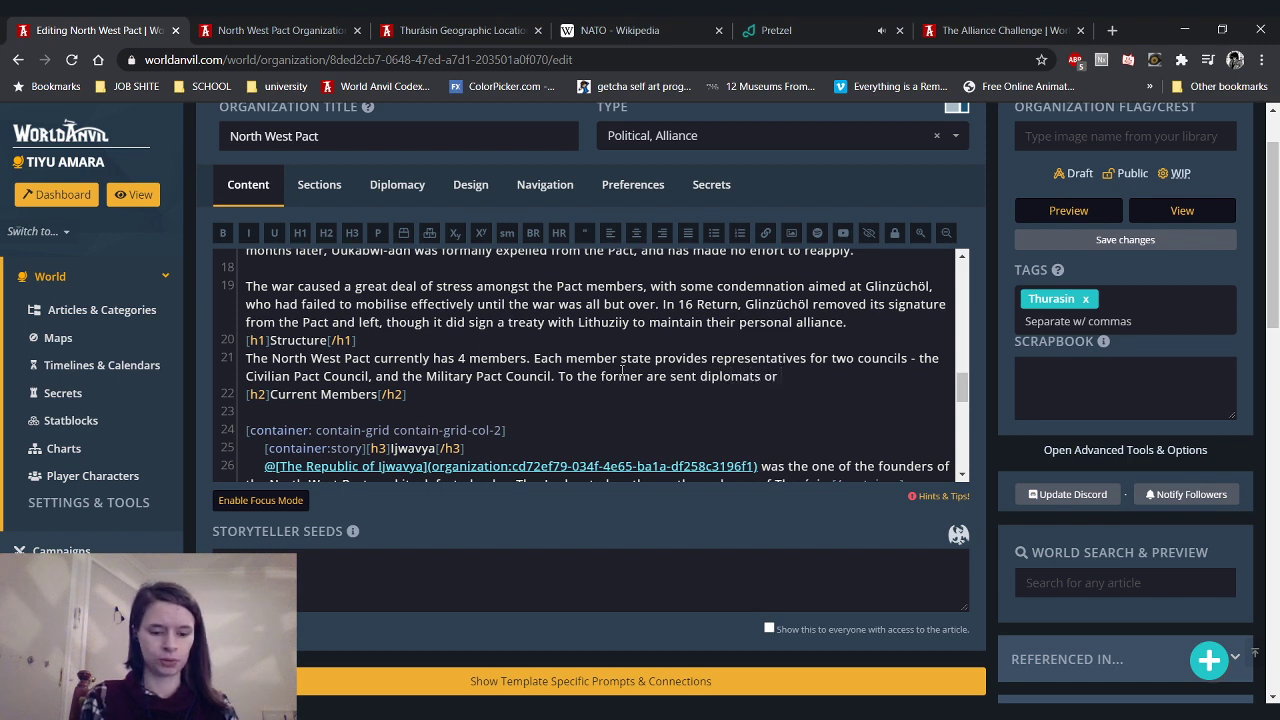
text(c)
key(BackSpace)
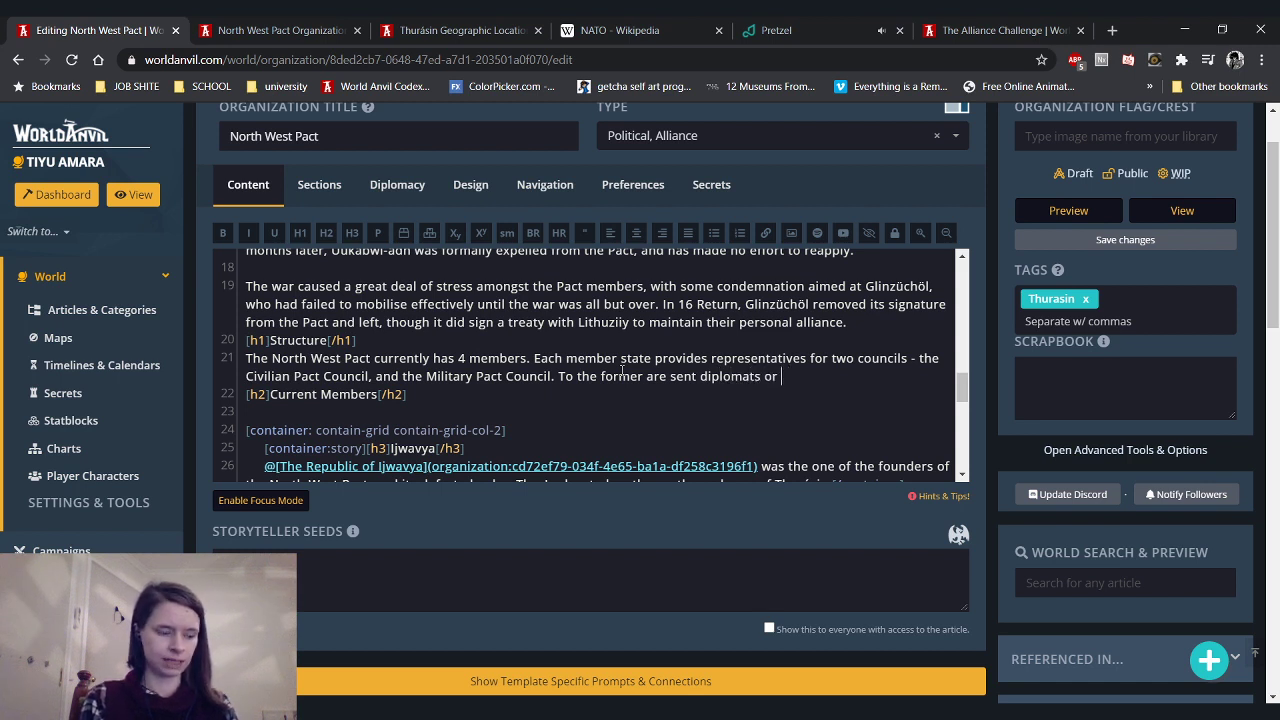
text(heads of)
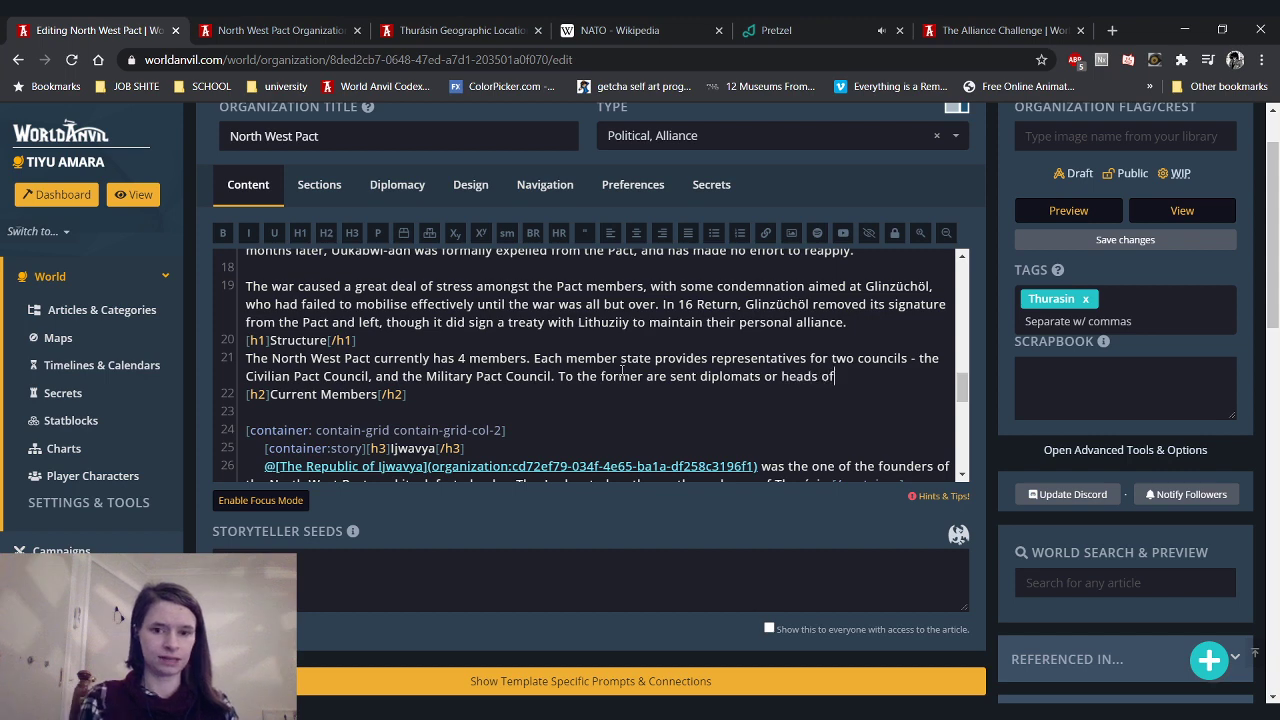
Check the civilian representatives' wording in Wikipedia's NATO Structure section, and continue the article's sentence with "state/government,"
click(640, 30)
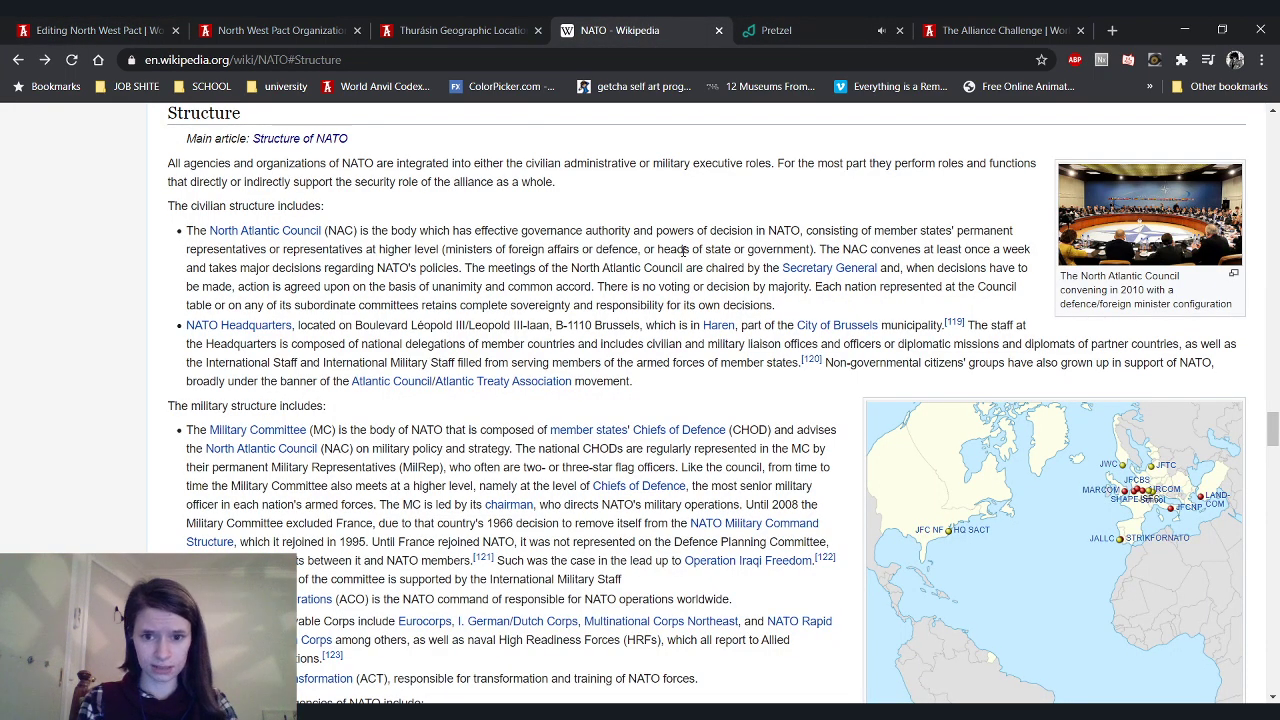
drag(683, 250, 772, 250)
click(772, 250)
click(60, 30)
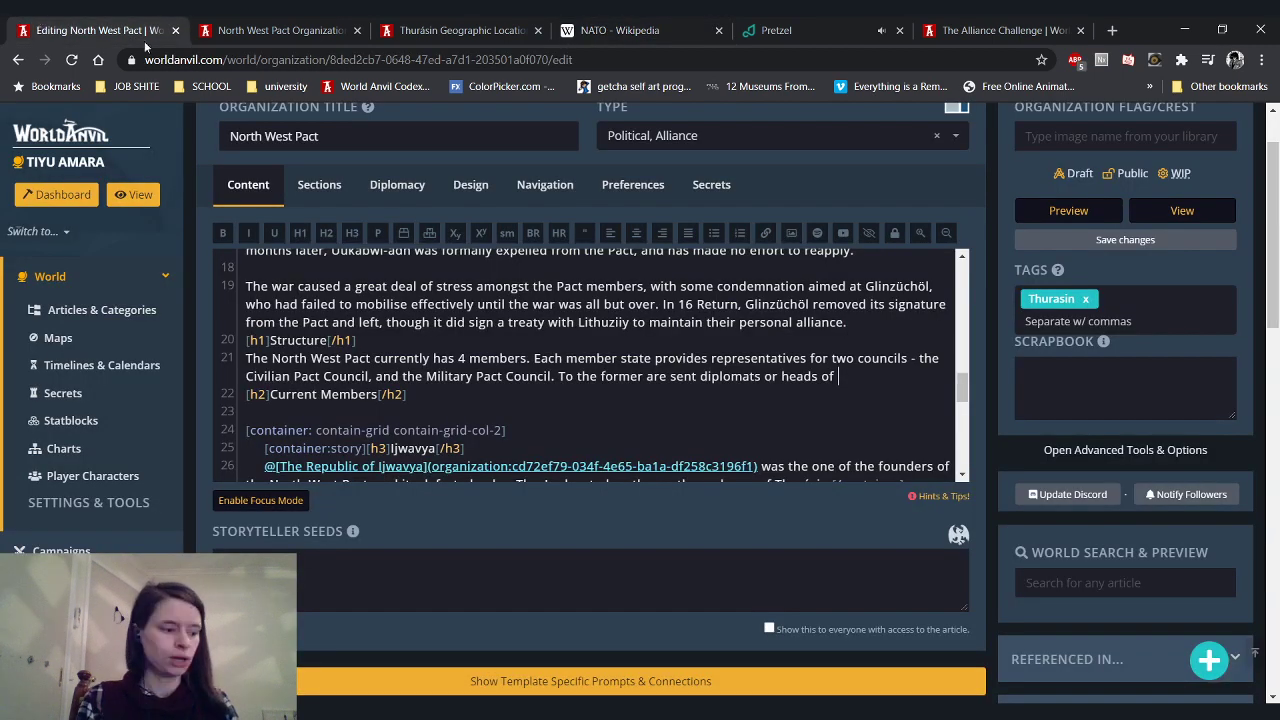
text(state)
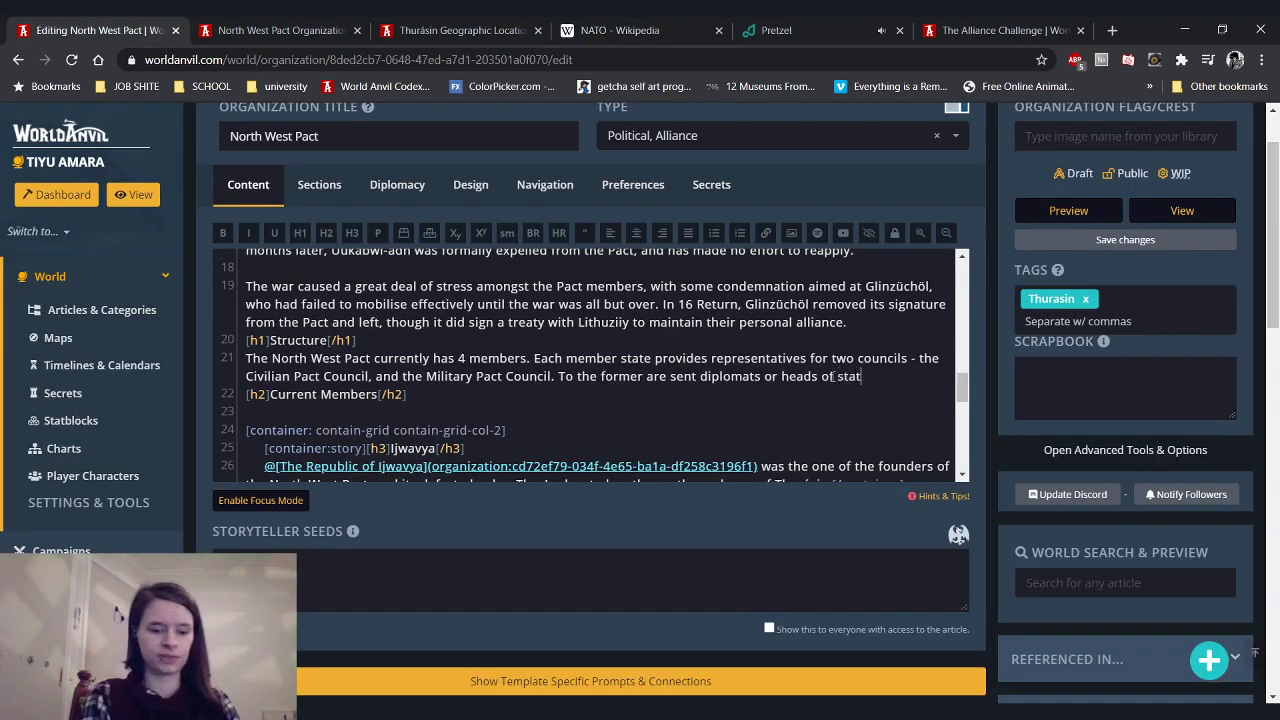
key(BackSpace)
text(/gover)
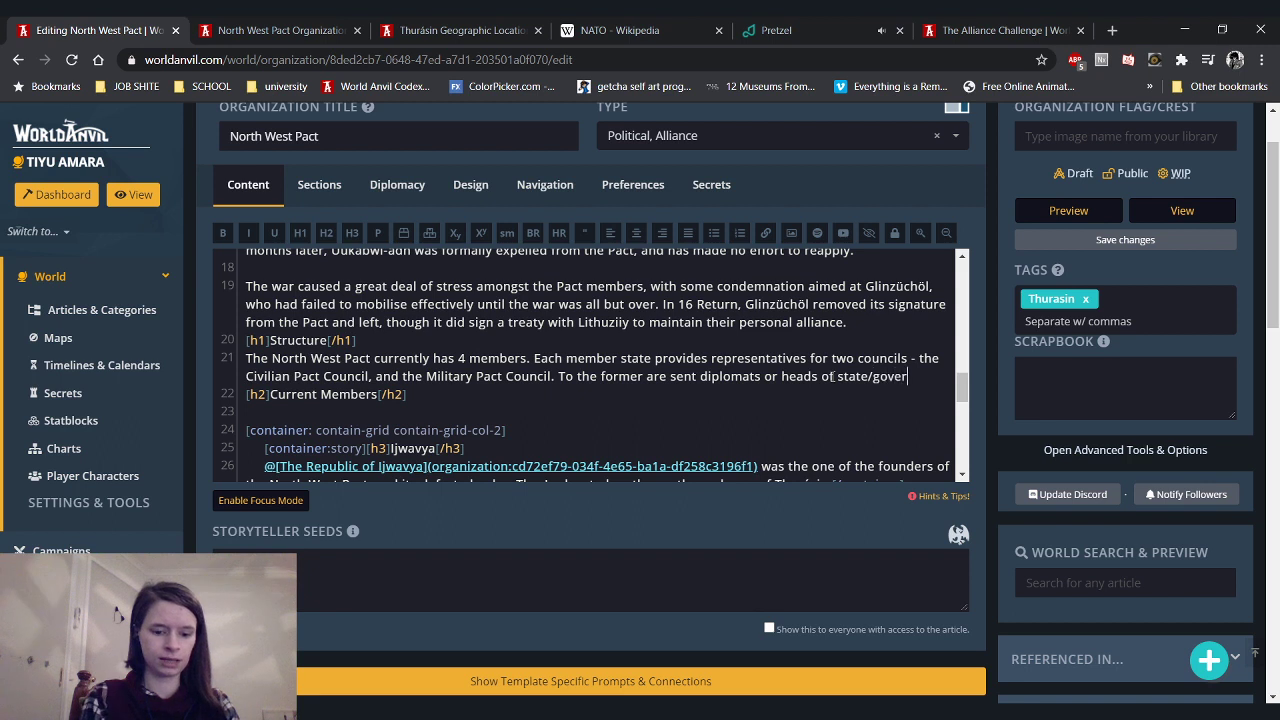
text(nment,)
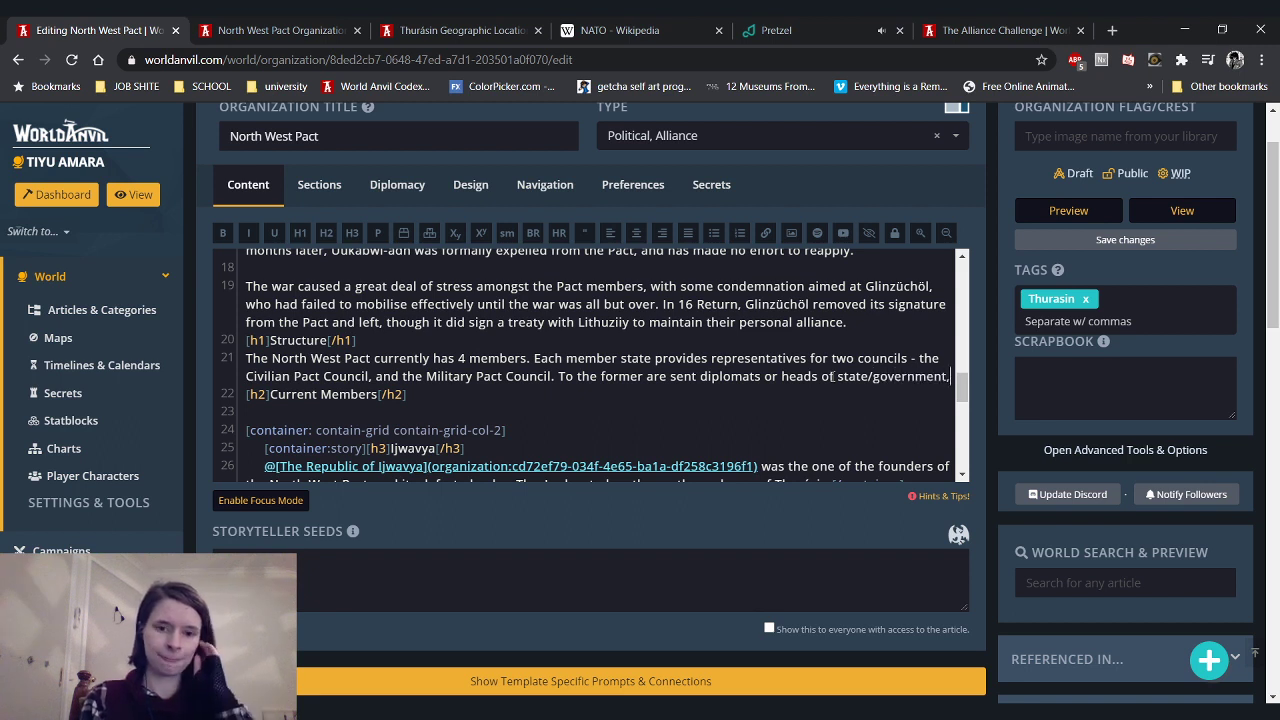
Complete the representatives sentence with "and to the latter are sent generals and military commanders."
text( and the)
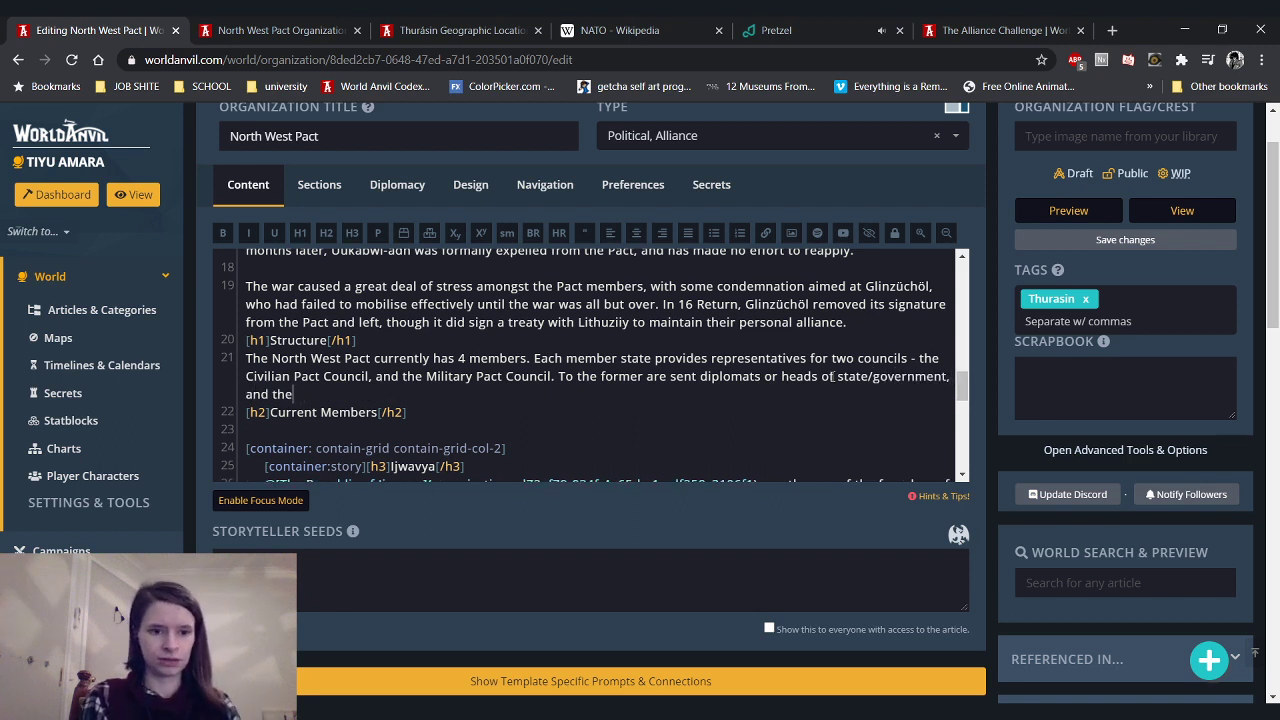
key(BackSpace)
key(BackSpace)
text(o the latter ar)
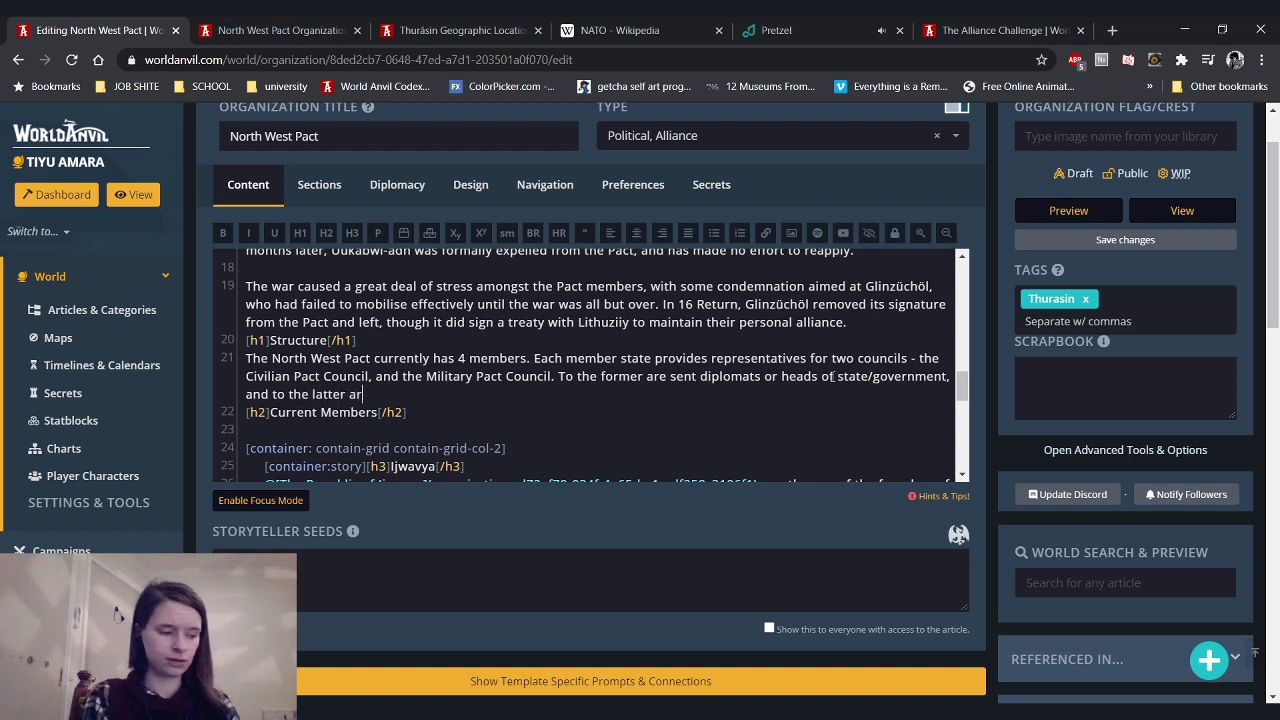
text(e sent)
text(al)
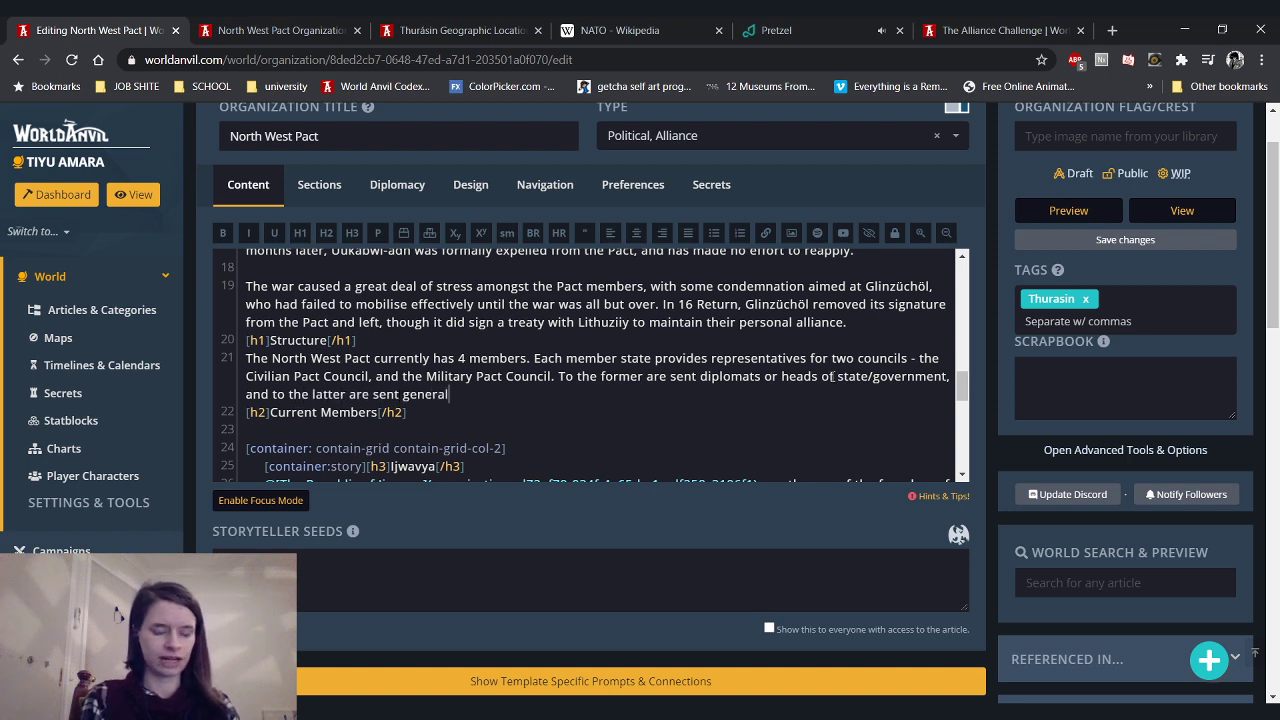
text(s and milit)
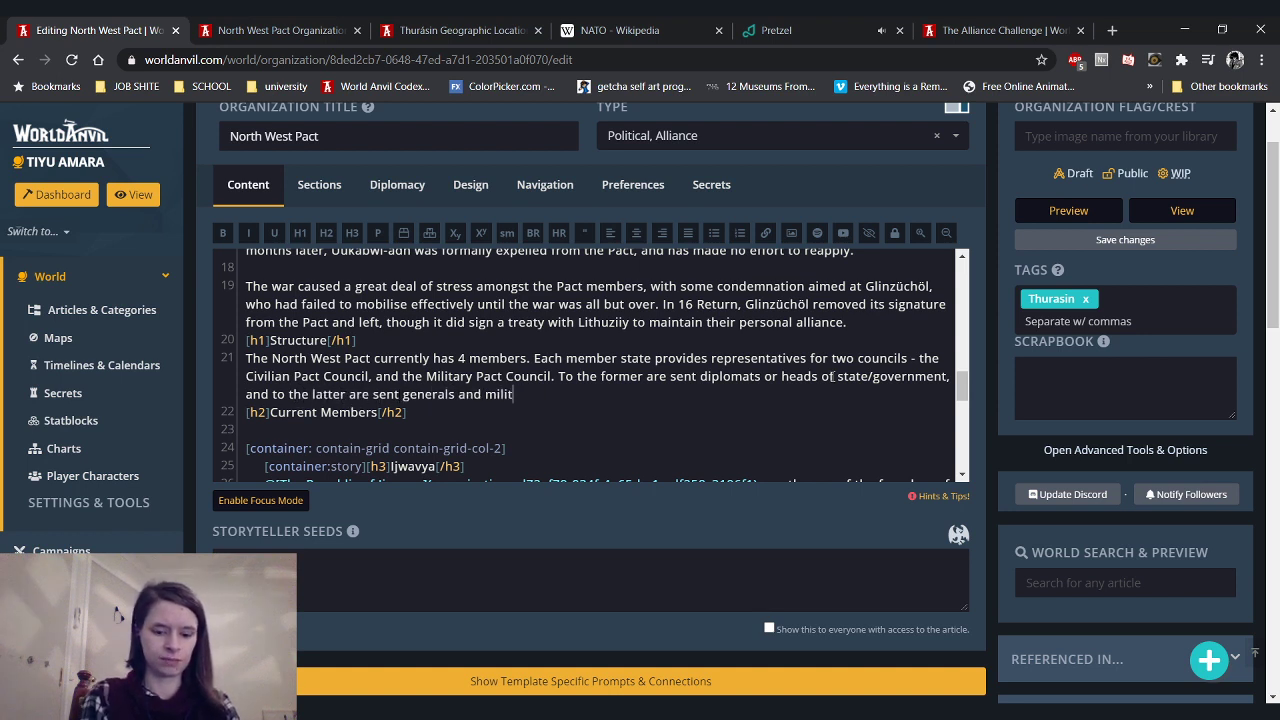
text(ary commanders.)
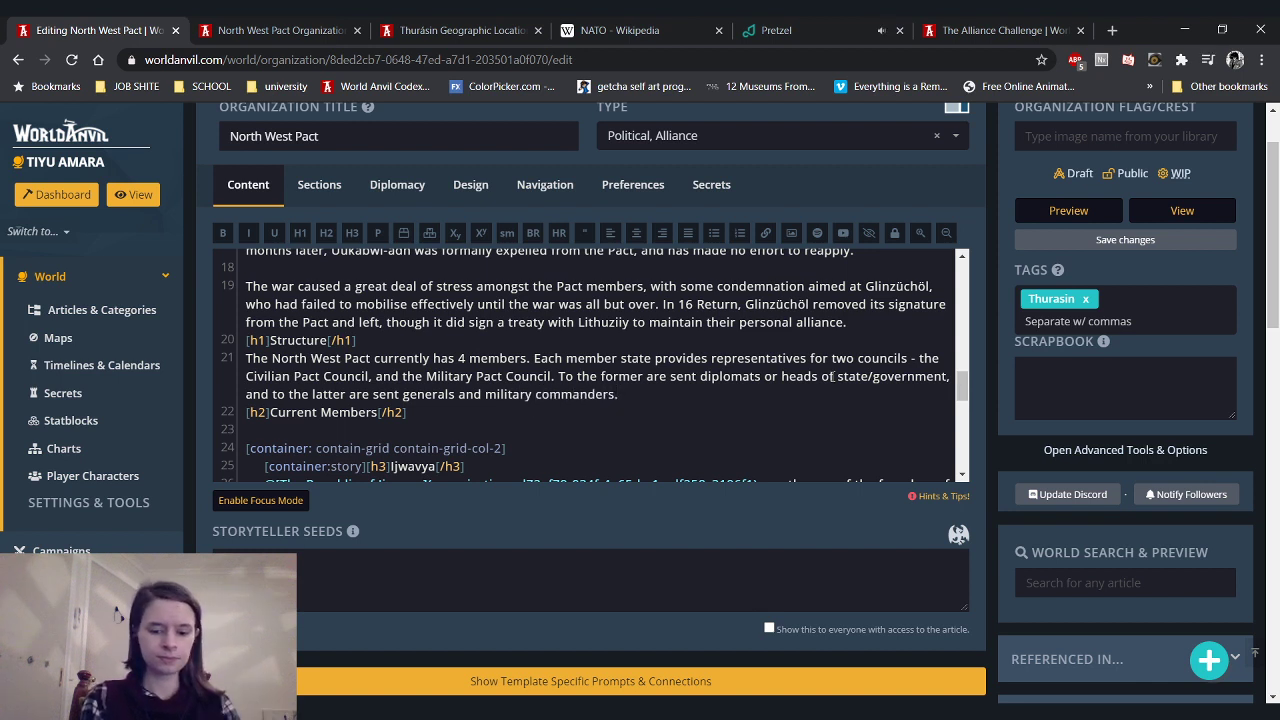
Start a new paragraph in the Structure section, above the Current Members heading, with "The Civilian Pact Council deals with"
key(Return)
key(Return)
text(The Civilia)
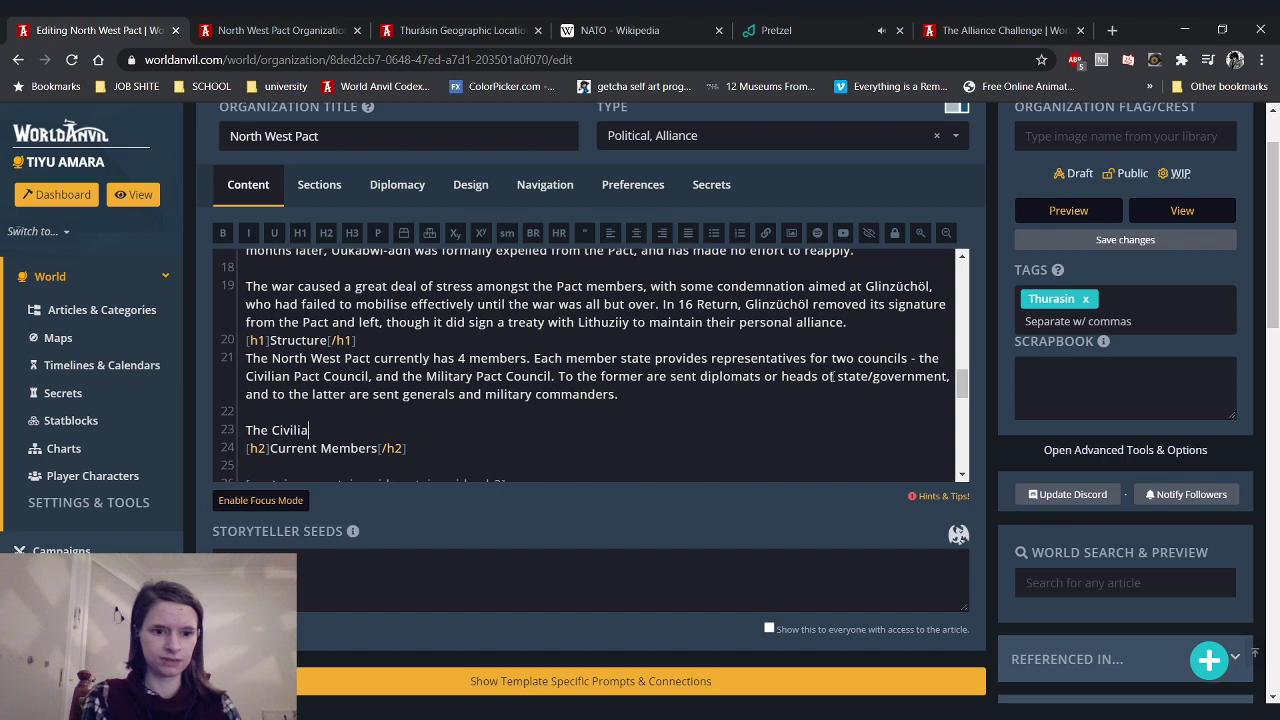
text(n Pact Council)
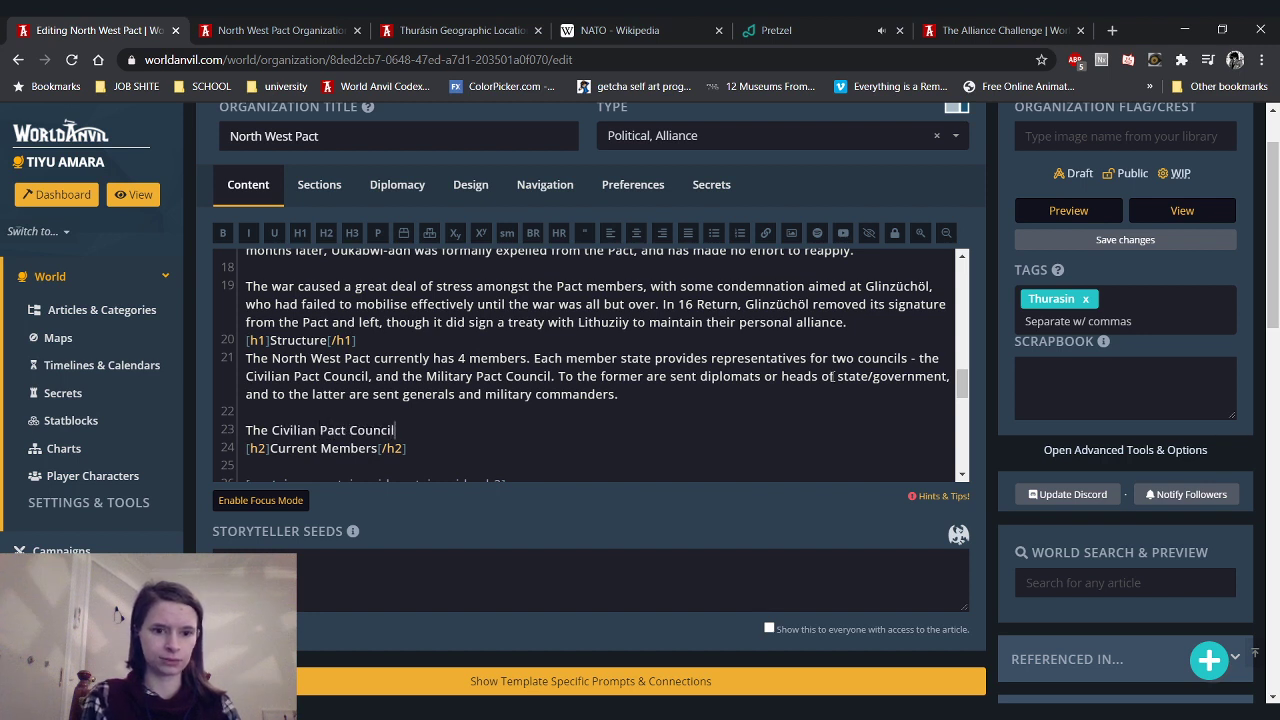
text( deal)
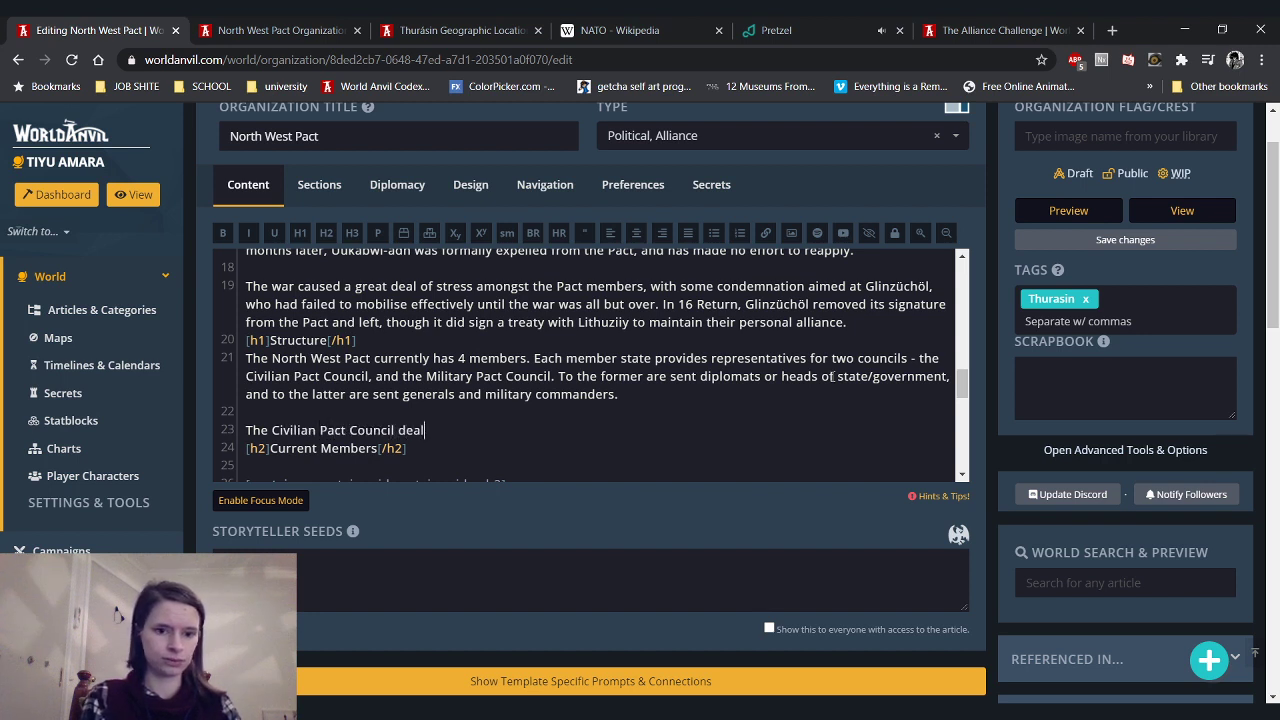
text(s with)
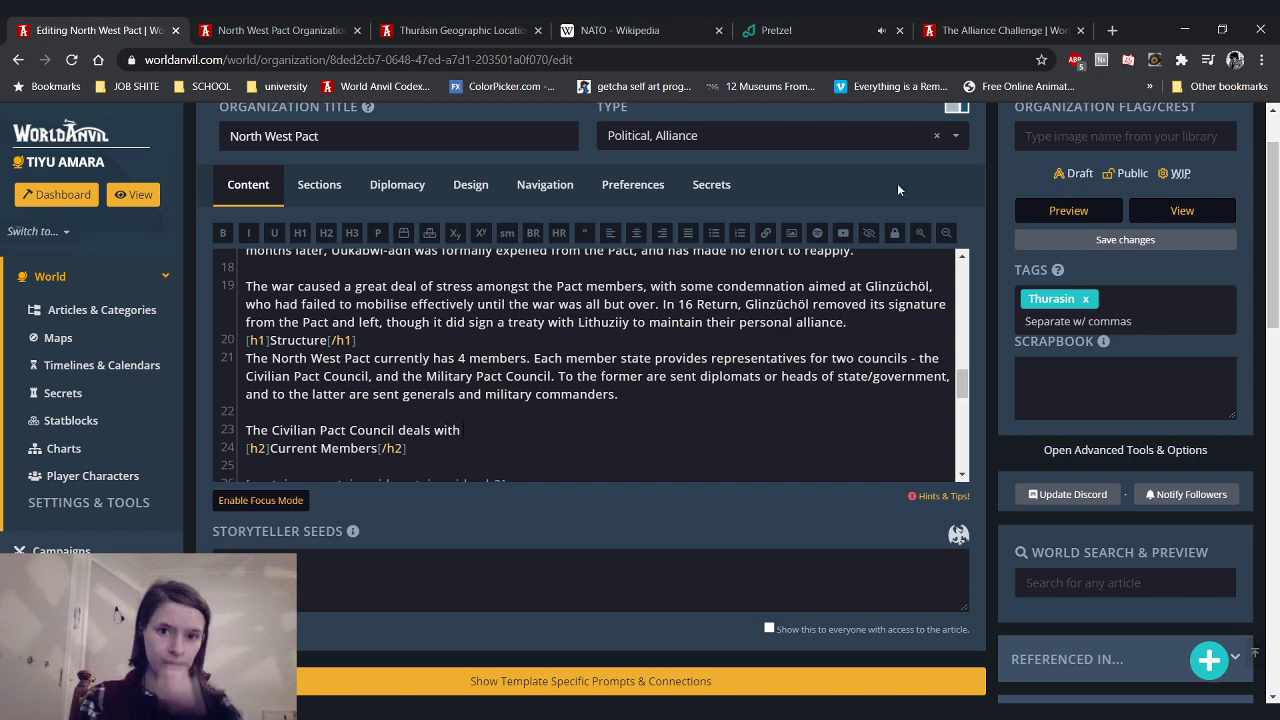
Consult Wikipedia's NATO Structure section, and continue the article's Civilian Pact Council sentence with "the matter of foreign policy and local law,"
click(612, 30)
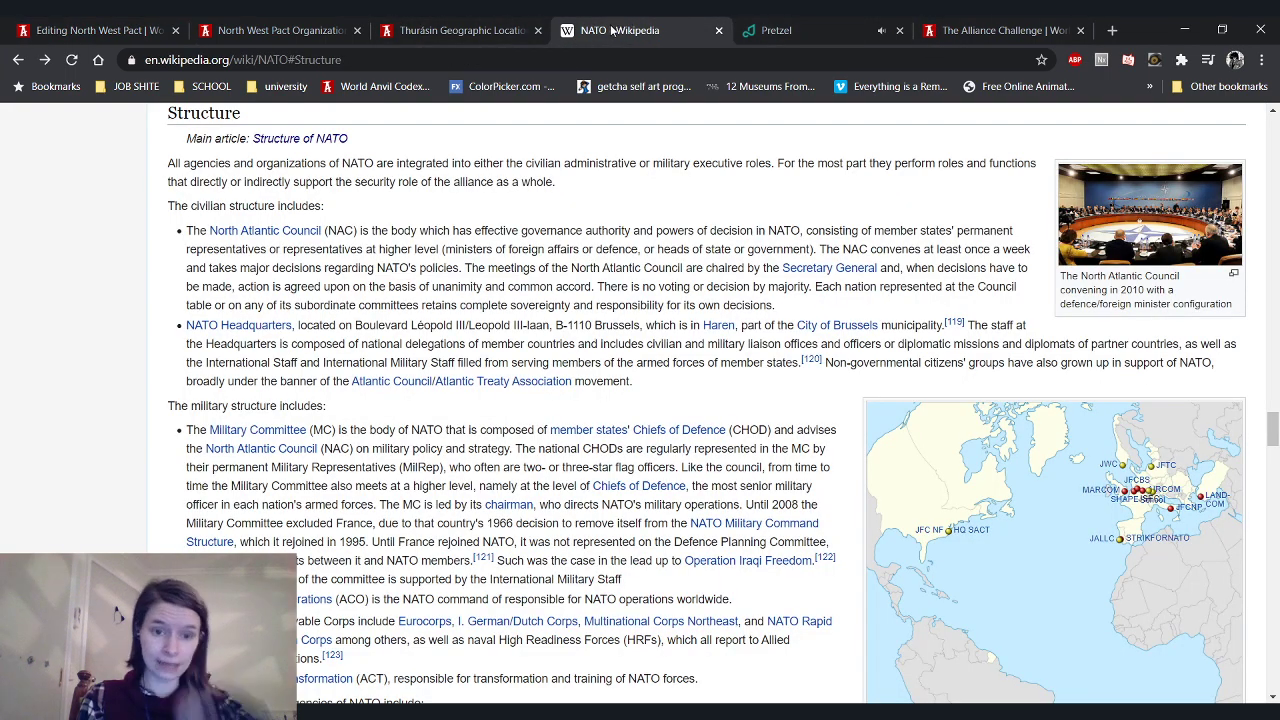
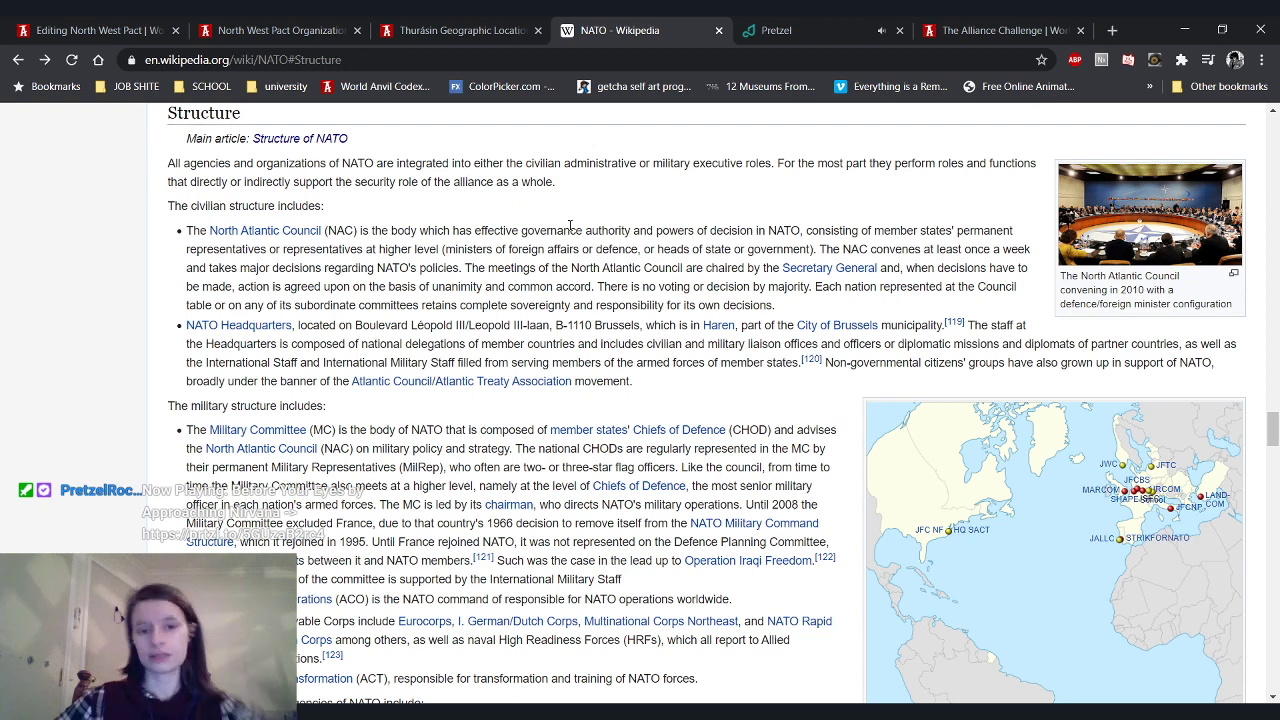
click(55, 30)
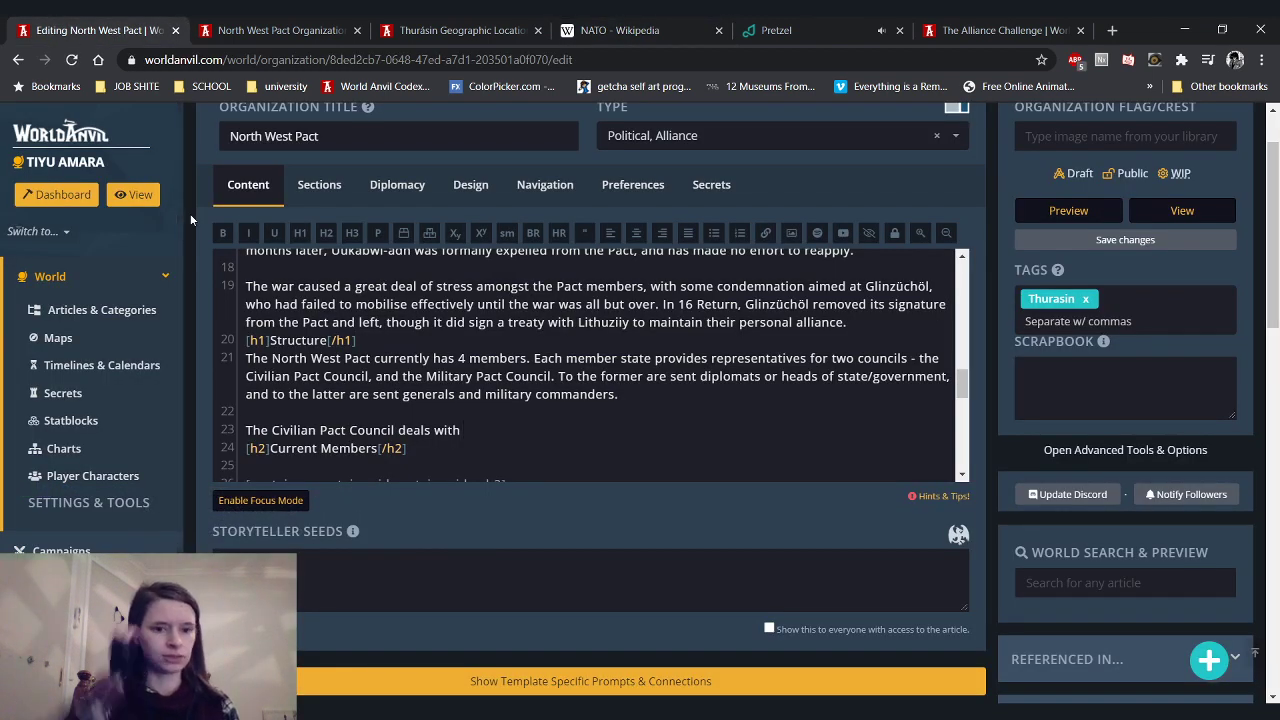
text(the mat)
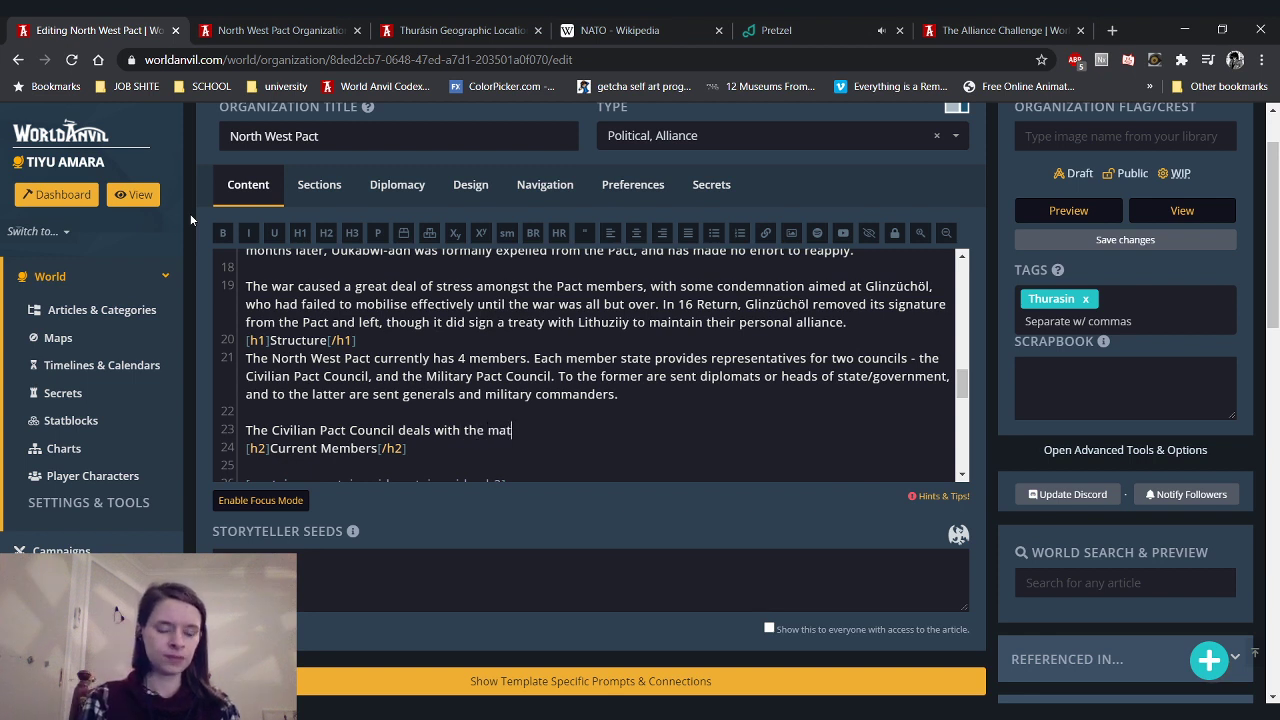
text(ter of foreign )
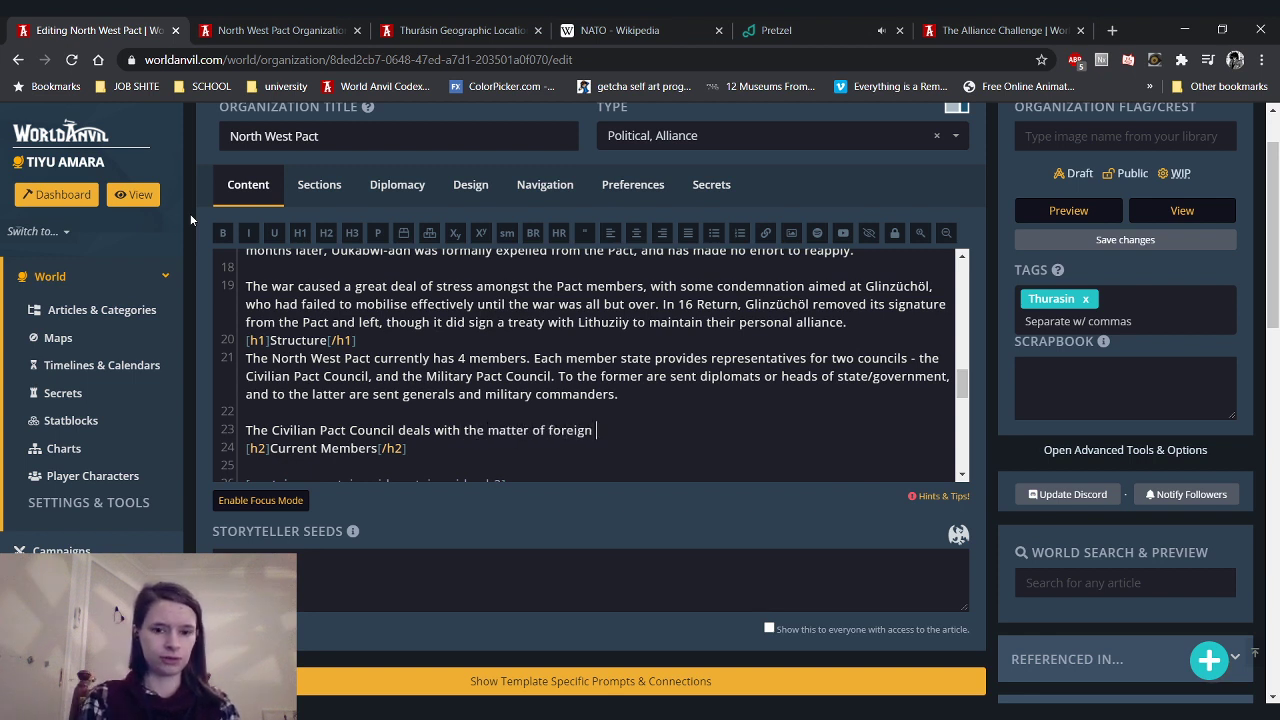
text(policy and lo)
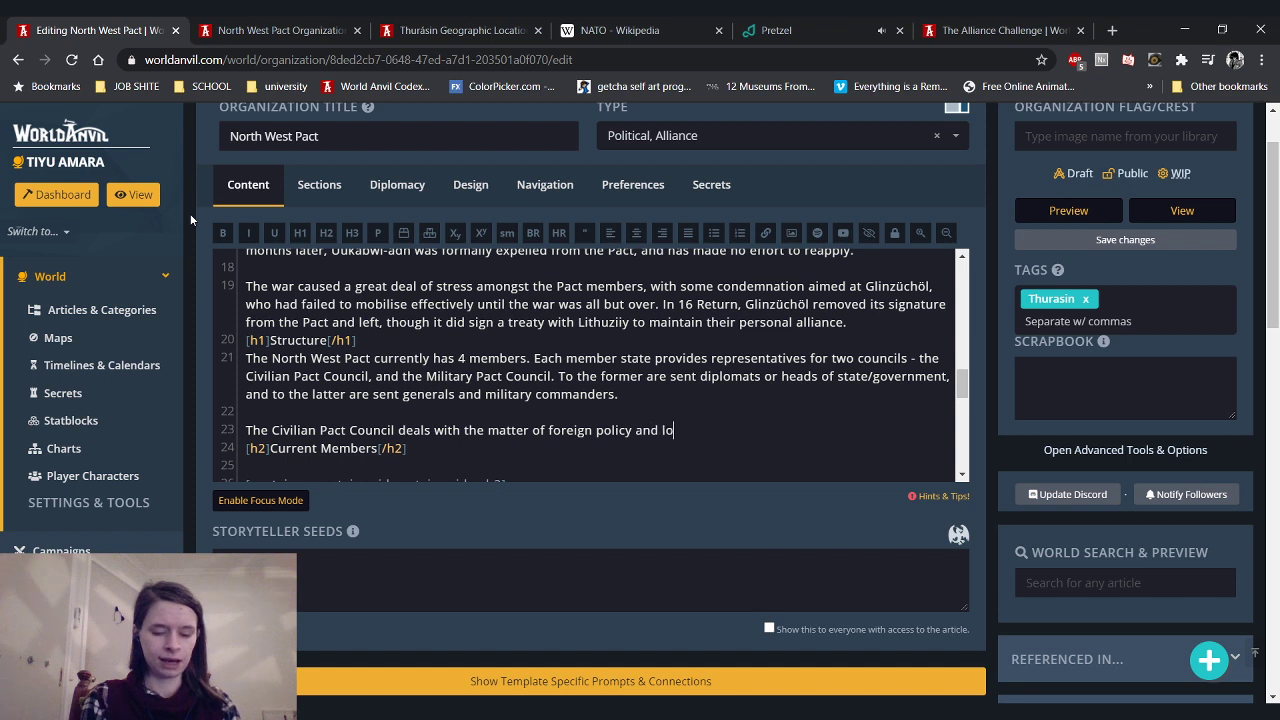
text(cal law, as)
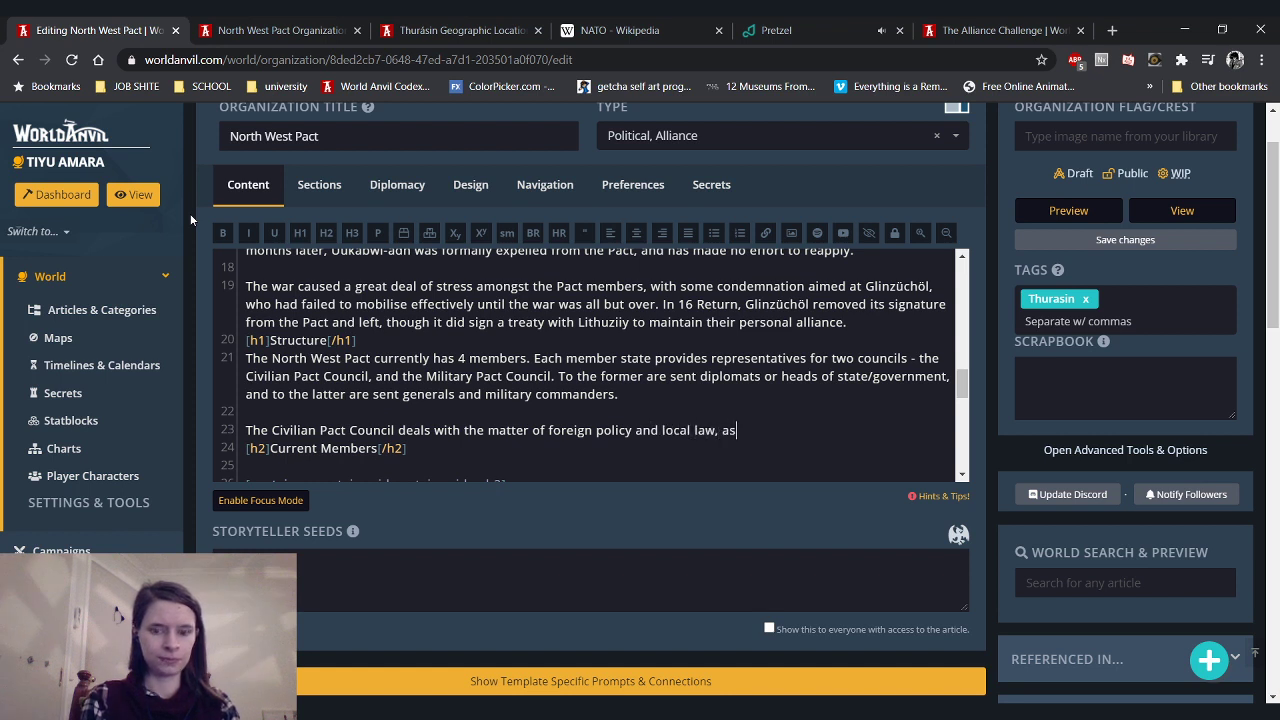
Complete the Civilian Pact Council sentence with "as it pertains to the Pact's agenda."
text( it pertains to th)
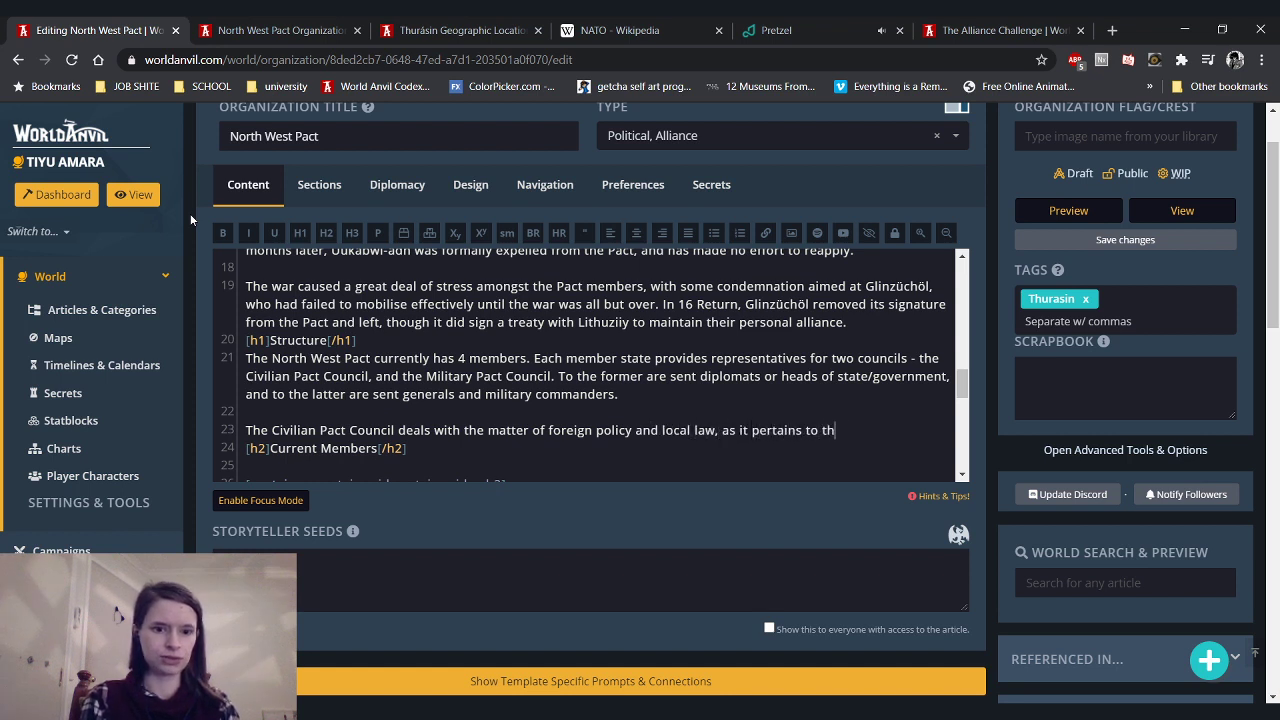
text(e Pact's milita)
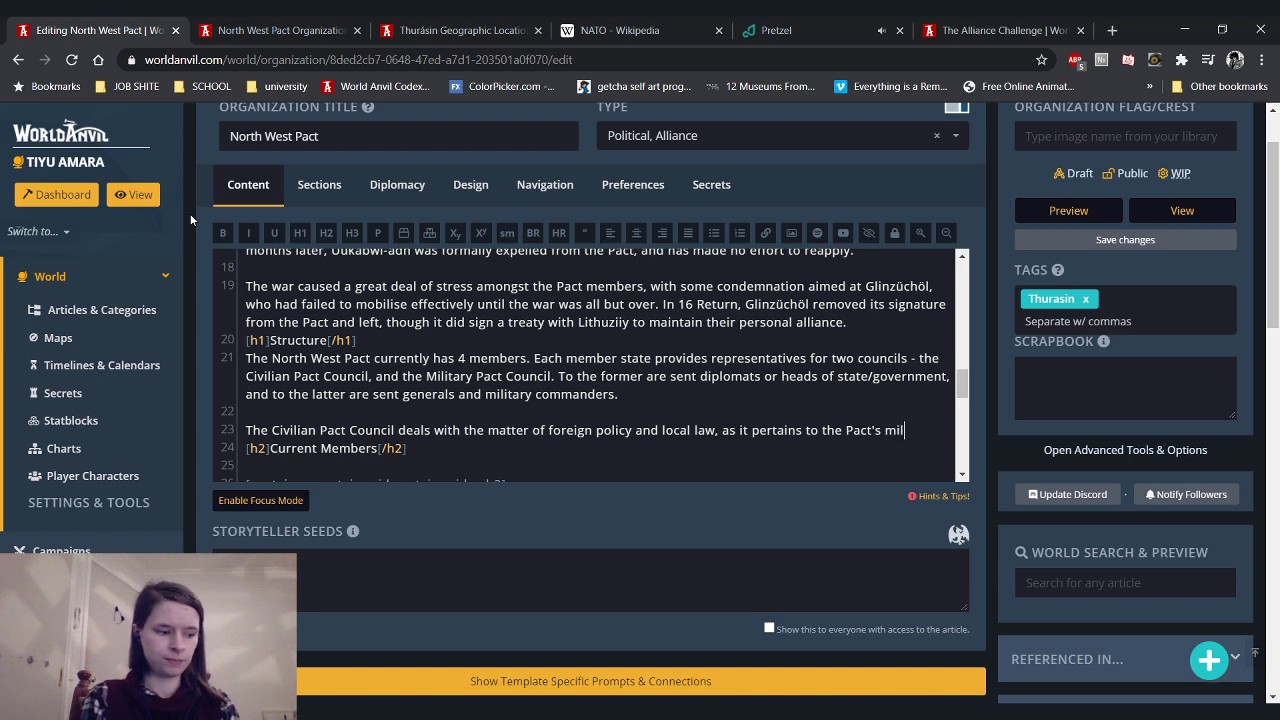
key(BackSpace)
key(BackSpace)
key(BackSpace)
key(BackSpace)
key(BackSpace)
key(BackSpace)
text(ag)
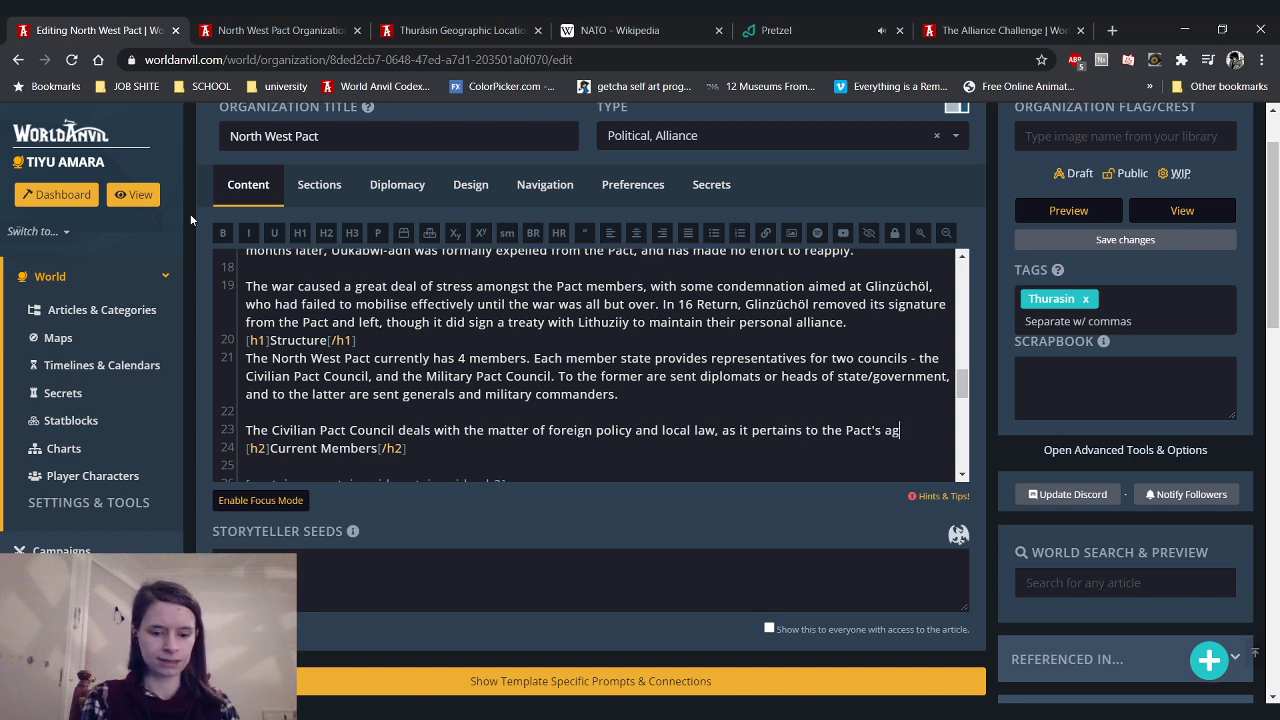
text(enda. )
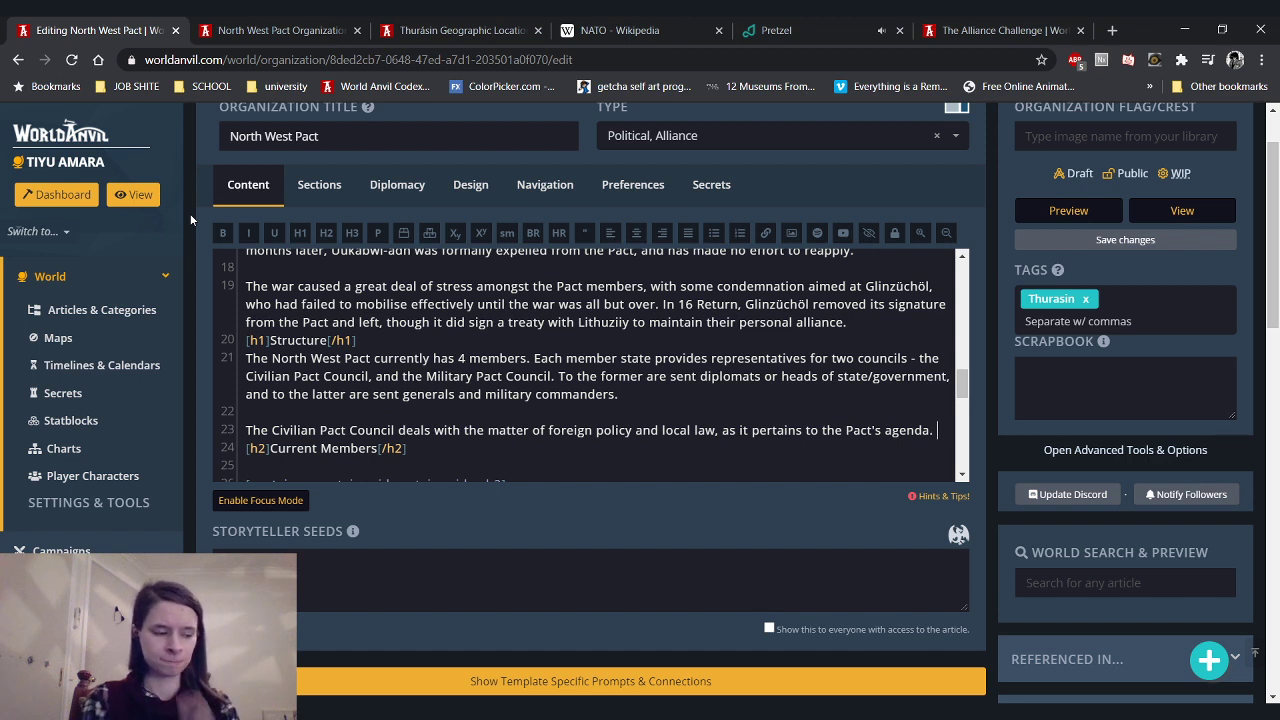
Add to the Civilian Pact Council paragraph "Each state sends at least two representatives to each meeting, which are held once a month"
text(Each)
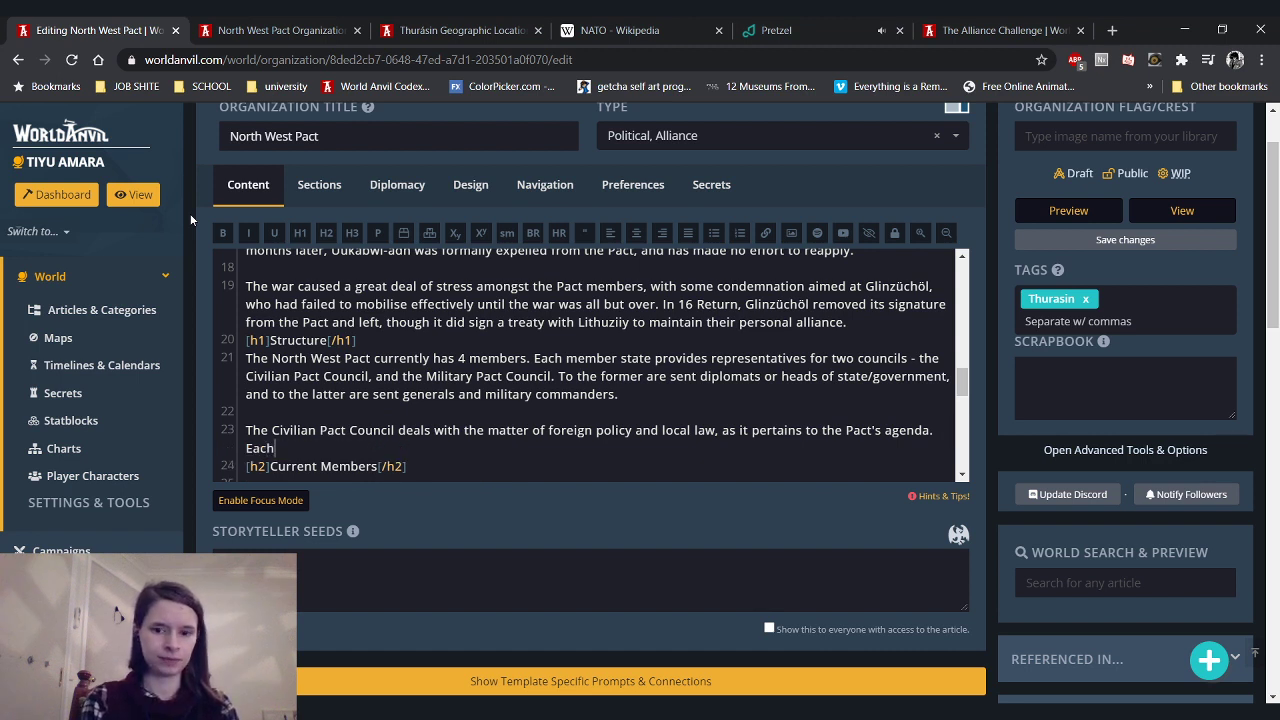
text( state sends at le)
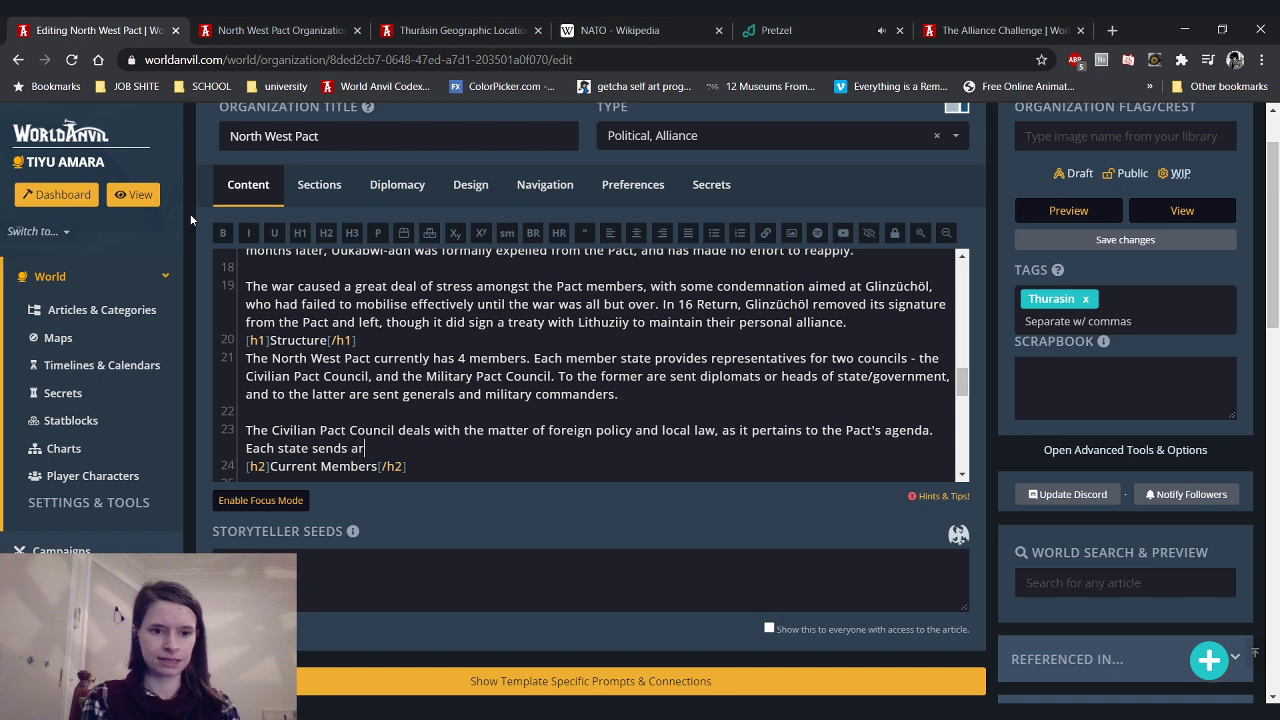
text(ast two )
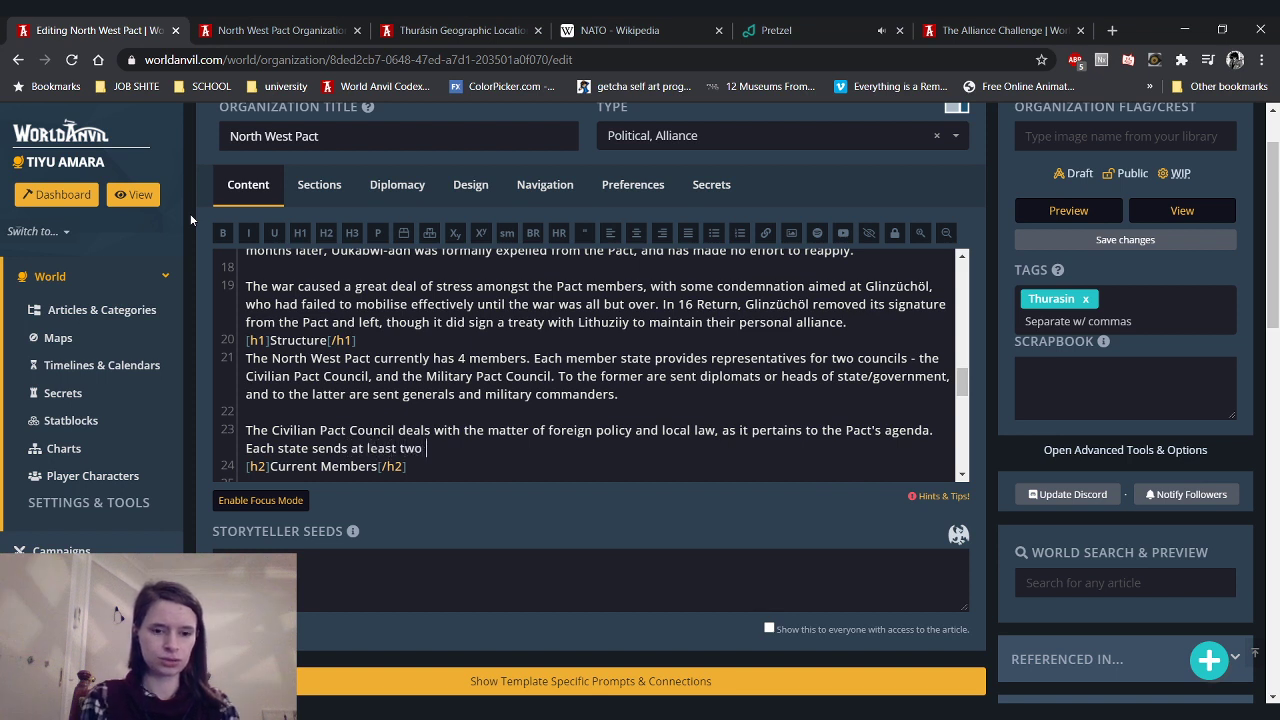
text(representative)
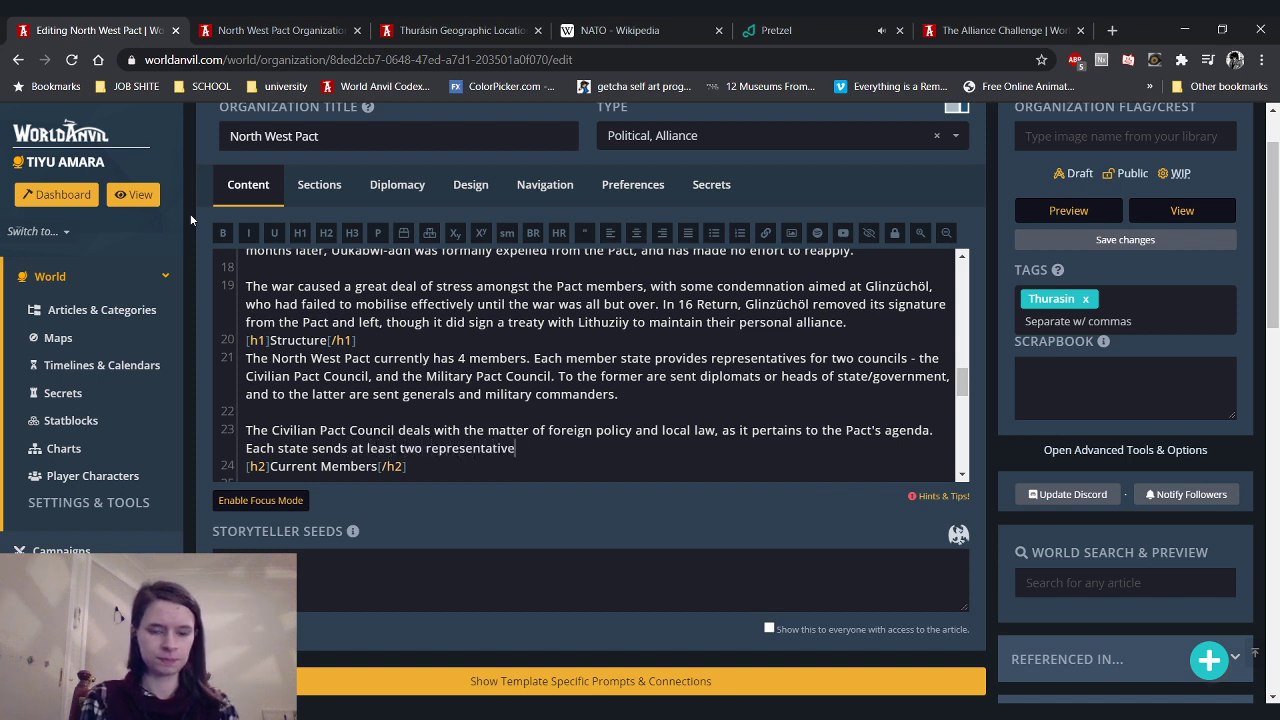
text(s to each me)
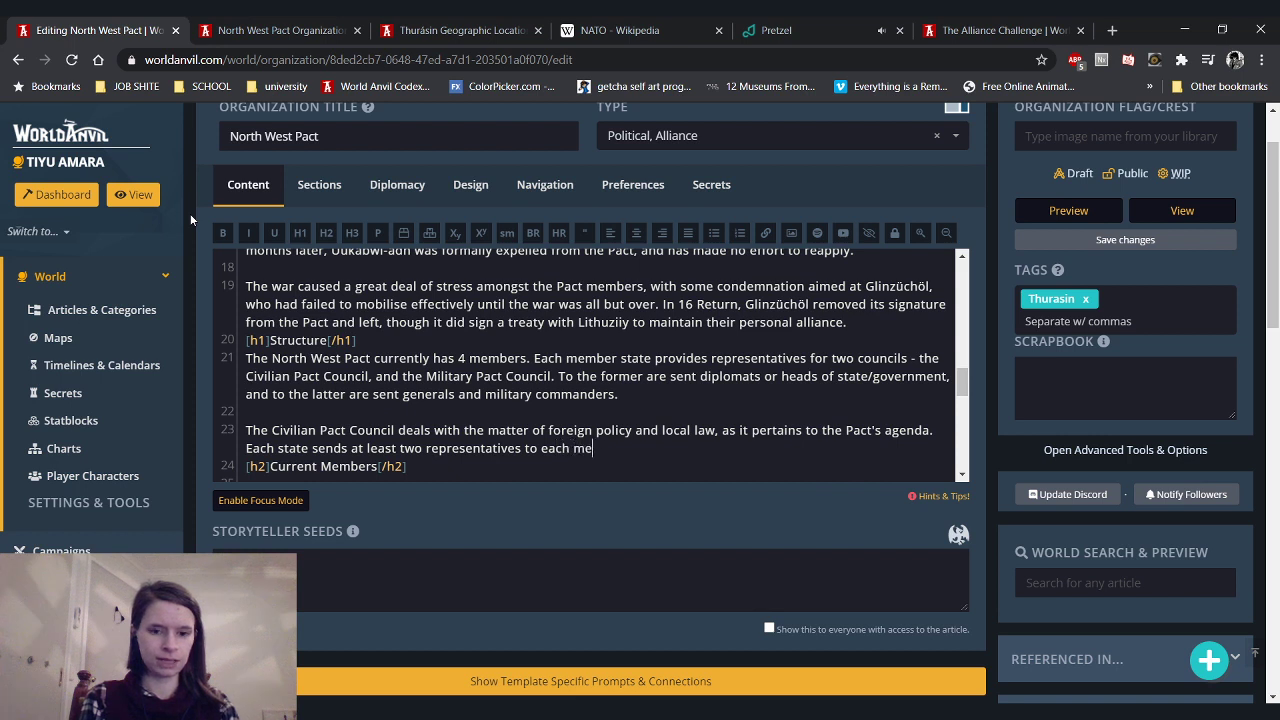
text(eting, which are hel)
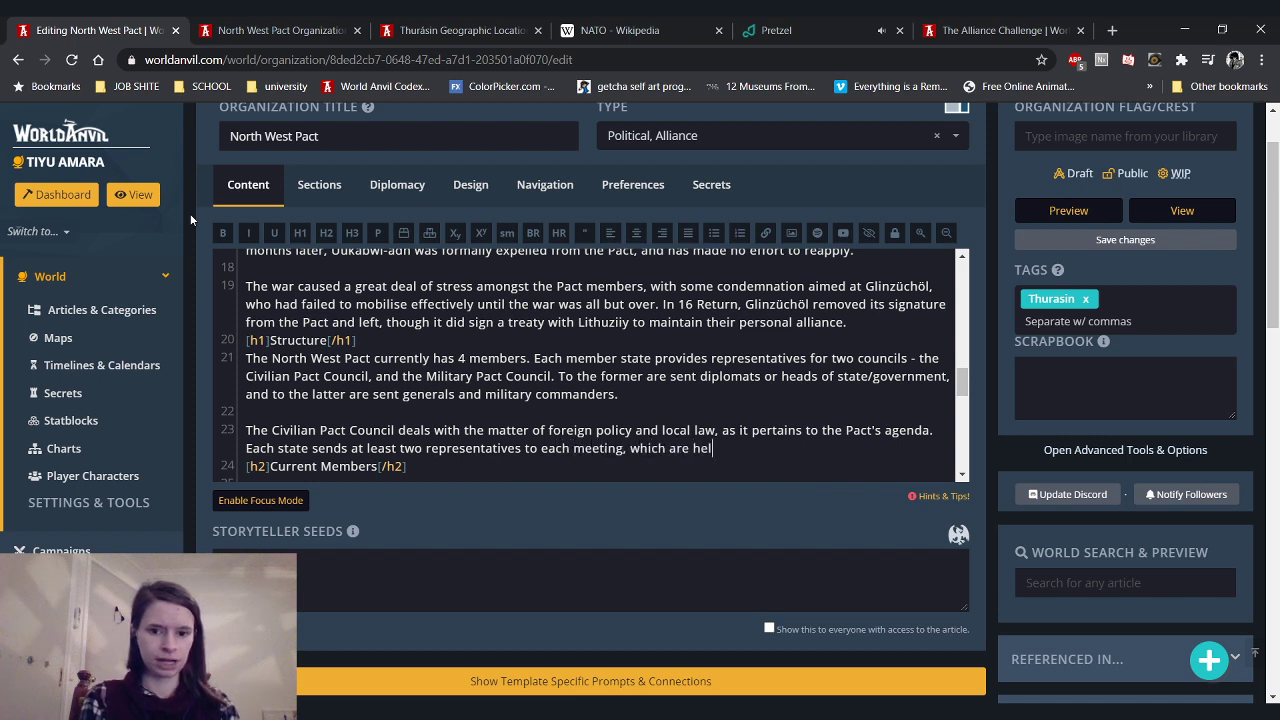
text(d once a month )
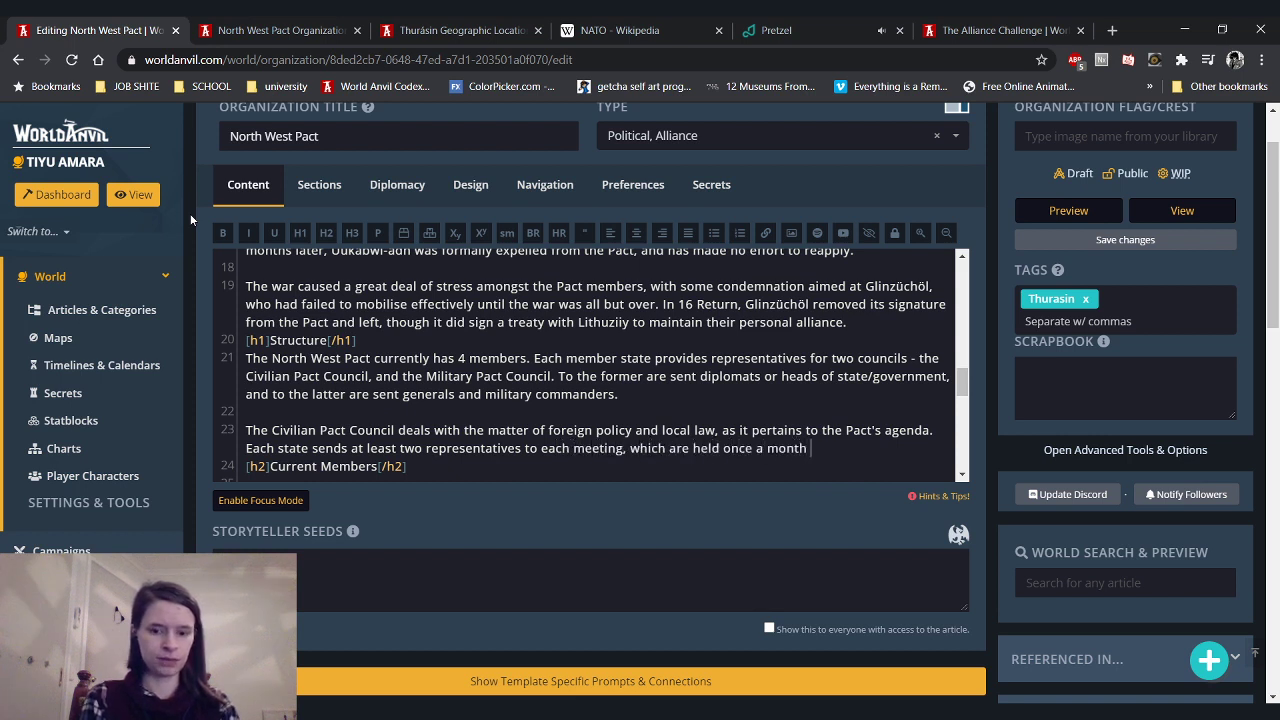
Finish the meetings sentence with ", though can be called at any time depending on circumstance."
text(, tho)
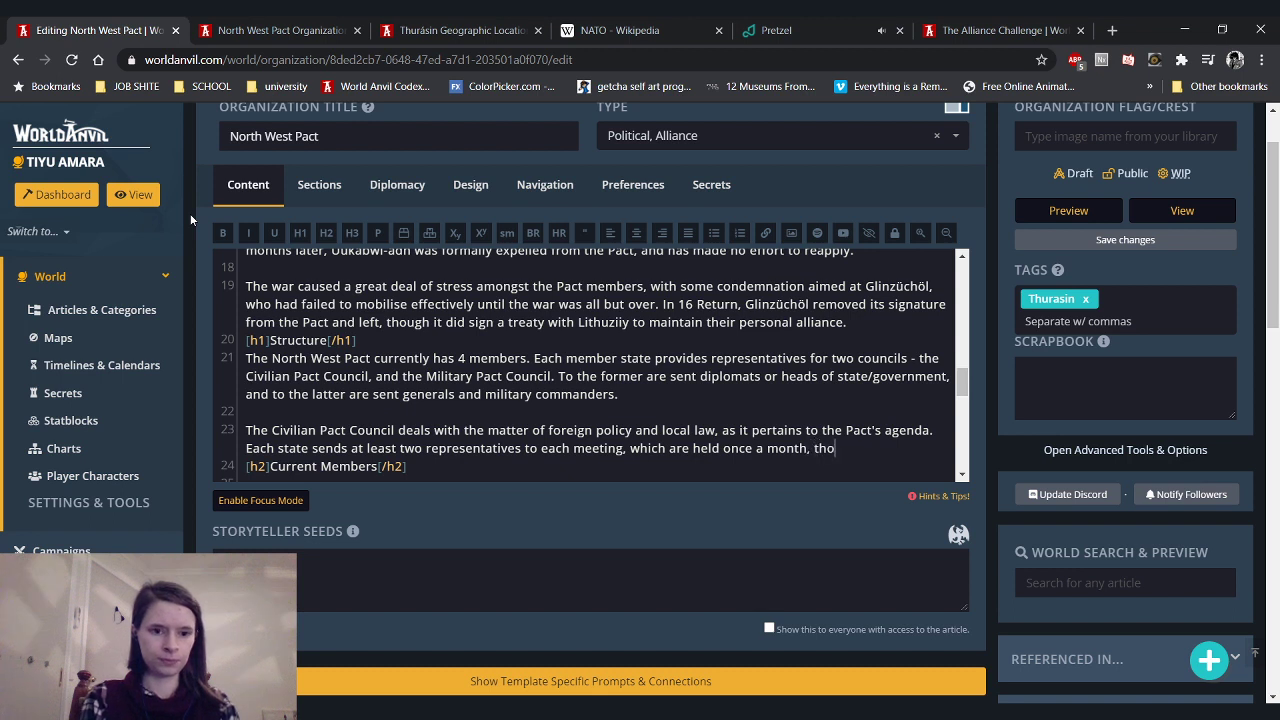
text( though can be called )
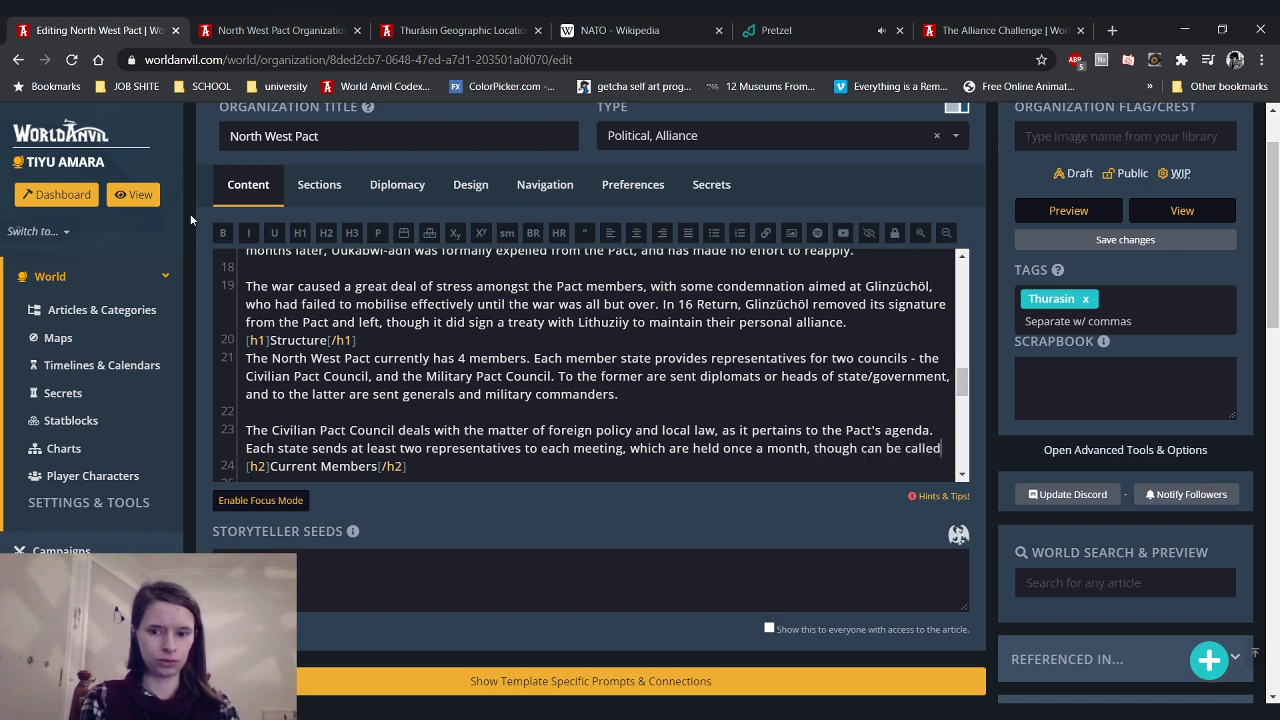
text(at any time )
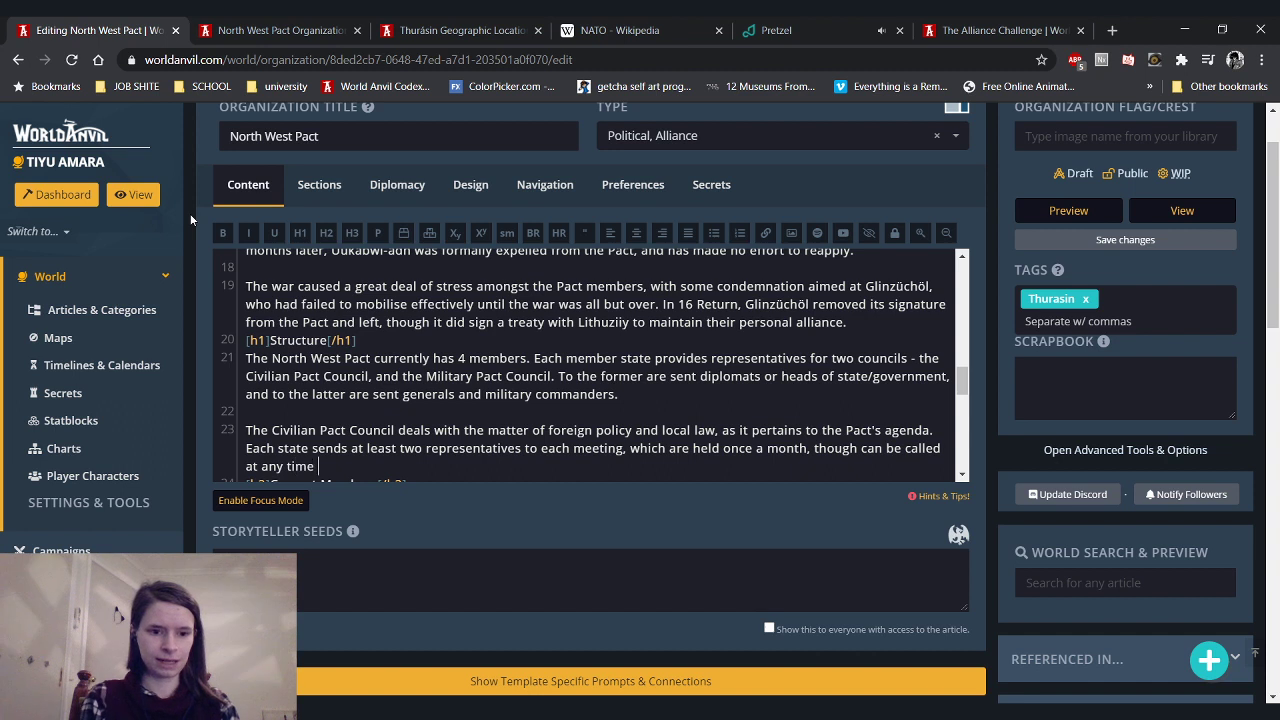
text(d)
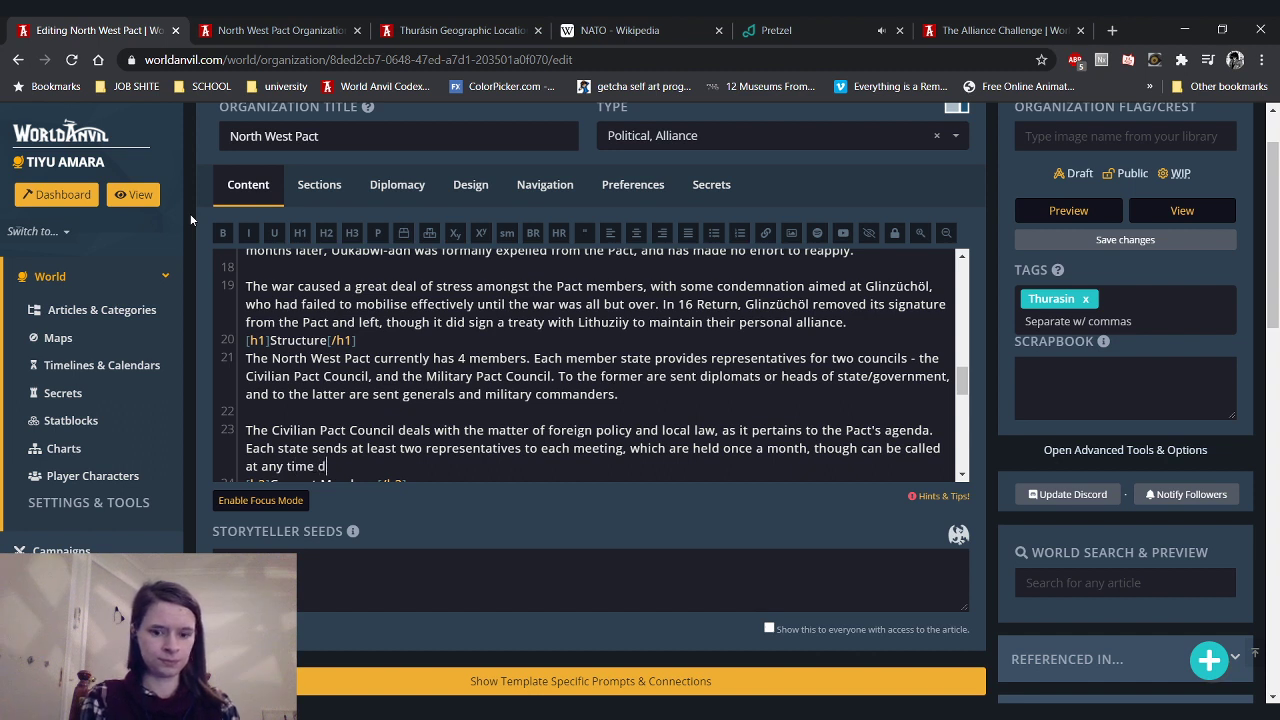
text(epending on circumstance.)
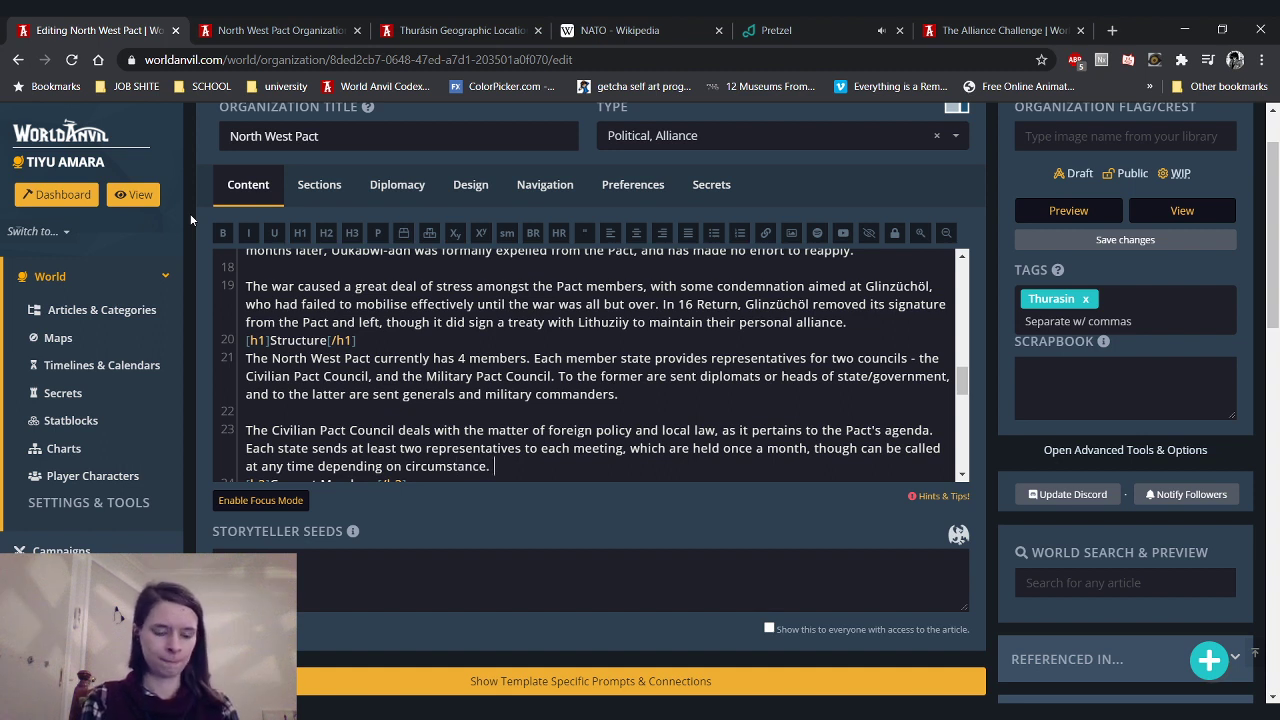
Begin the next sentence of the paragraph with "Decisions made by the CPC must be unanimous"
text( Decisions )
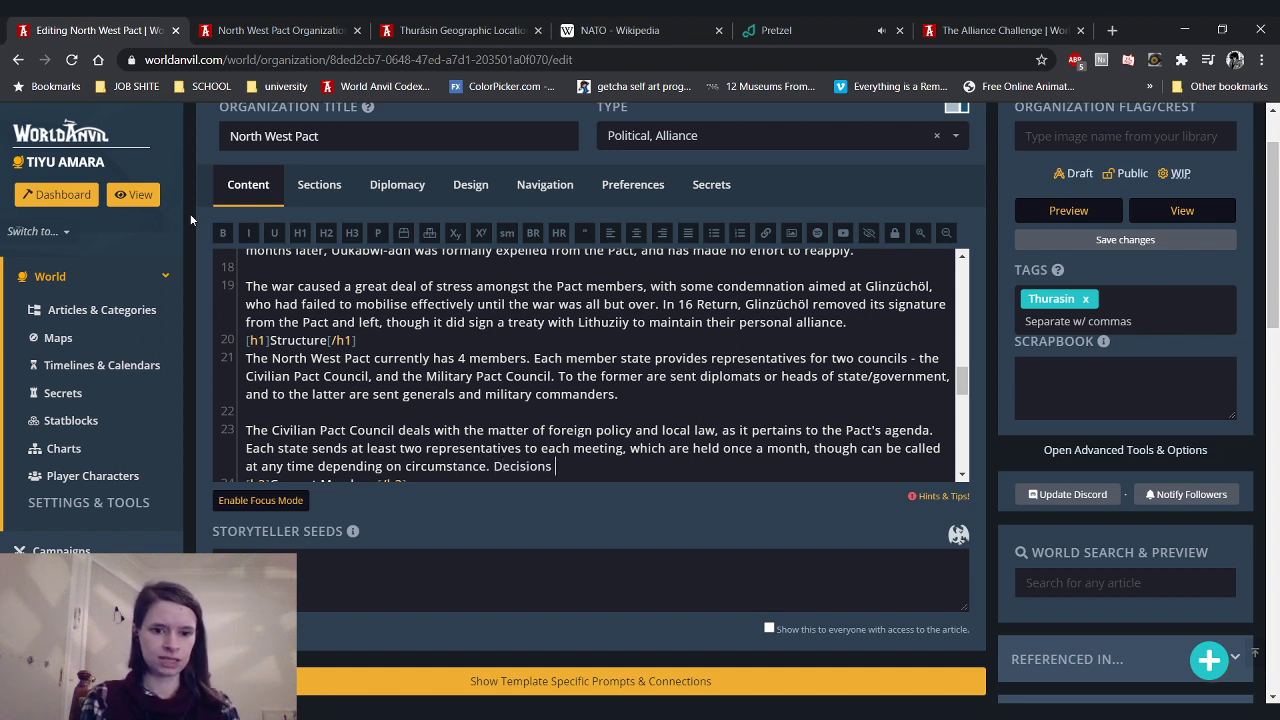
text(made by the C)
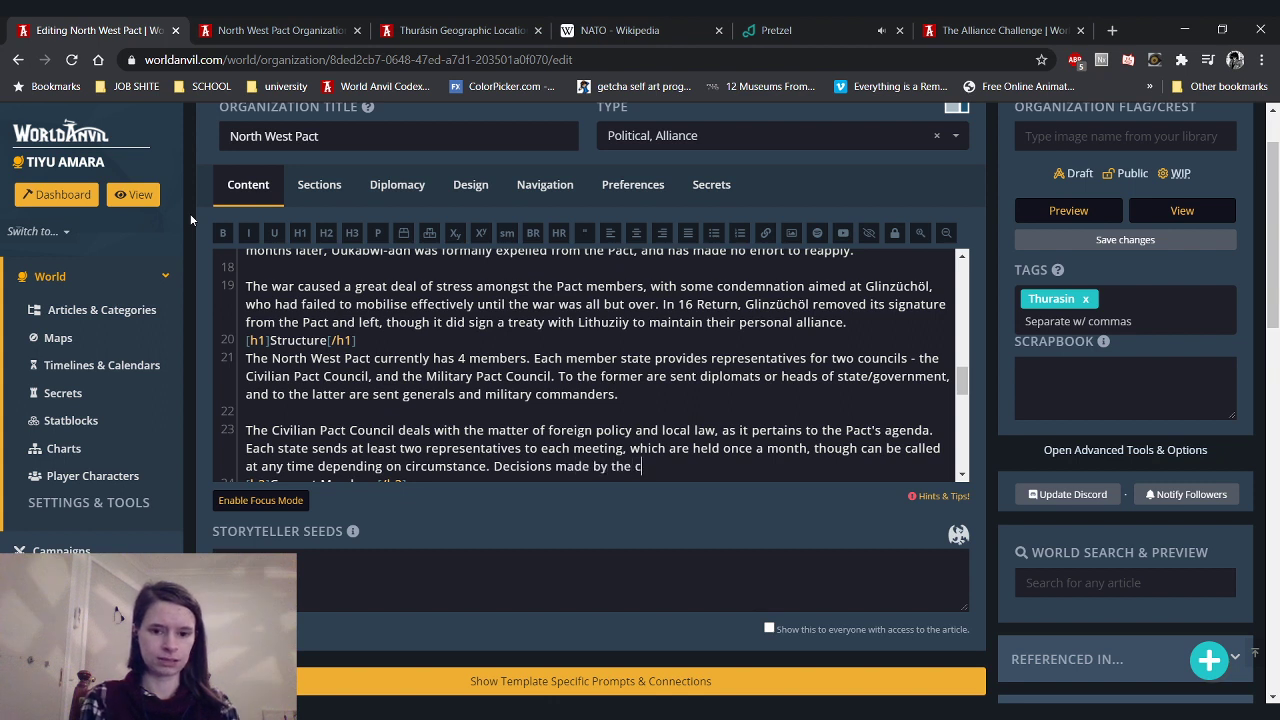
text(PC must b)
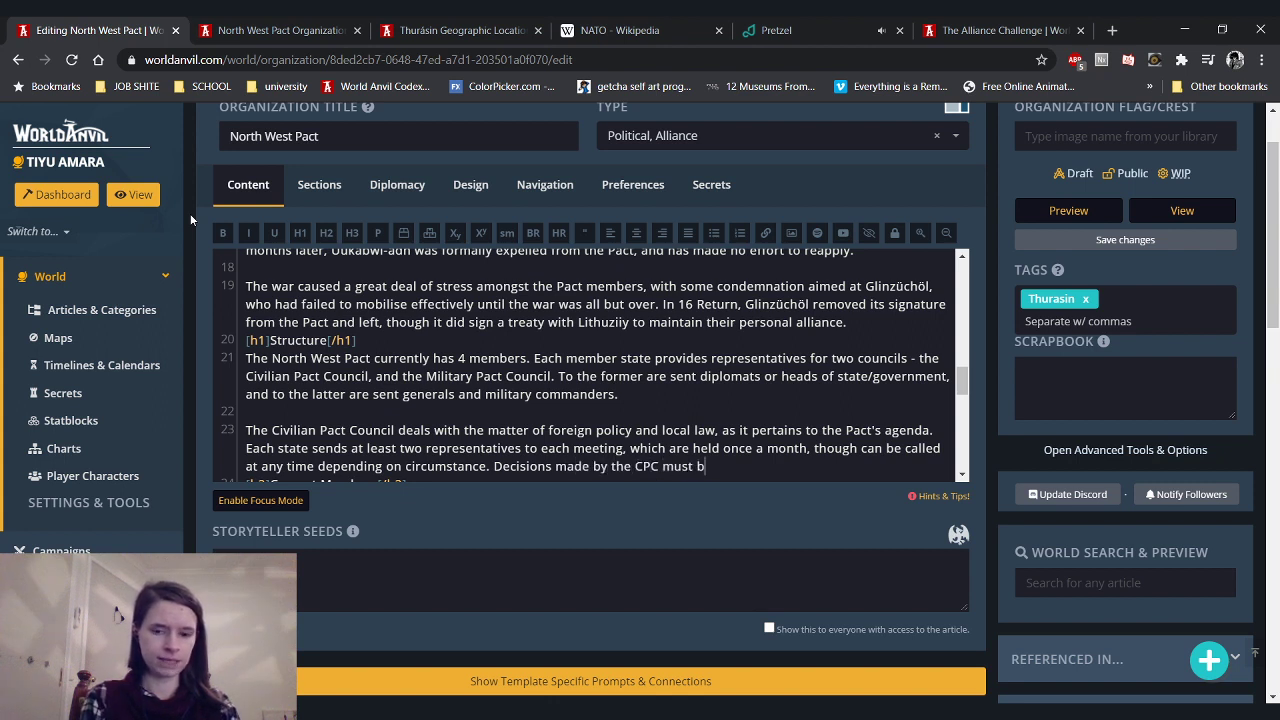
text(e unanimo)
key(BackSpace)
key(BackSpace)
key(BackSpace)
key(BackSpace)
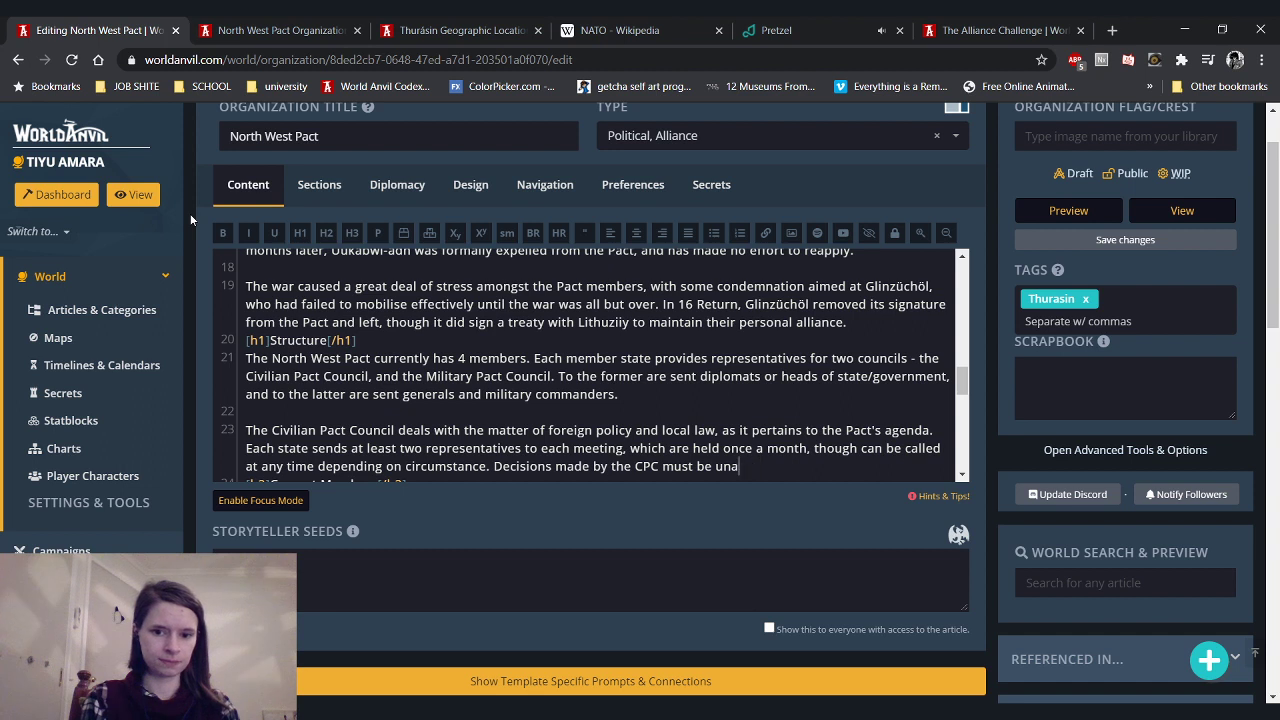
text(mi)
key(BackSpace)
key(BackSpace)
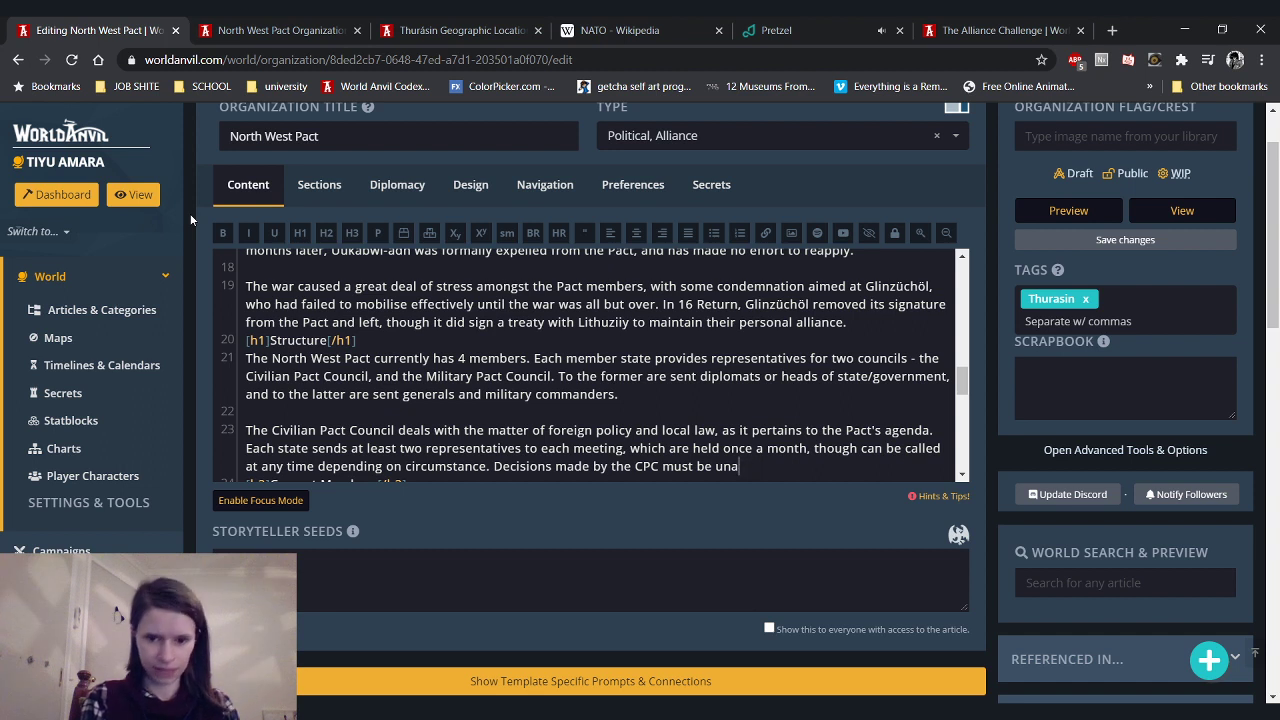
text(nimous)
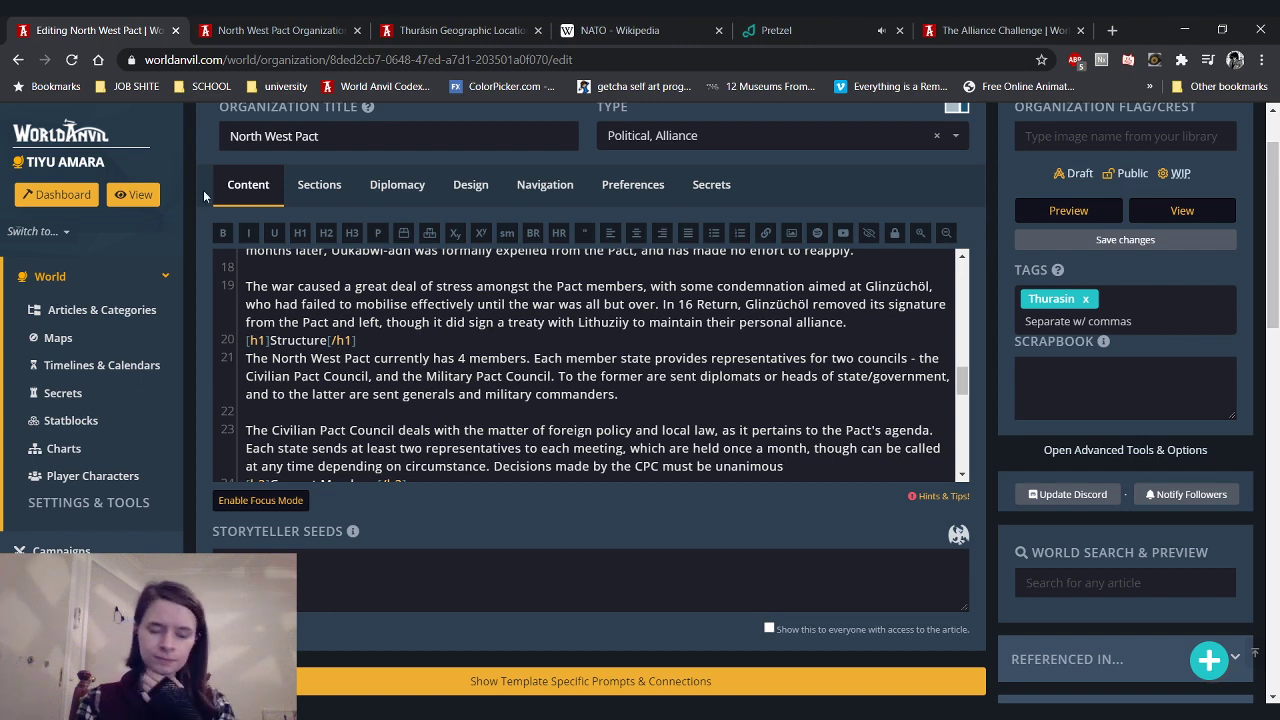
Complete the sentence on unanimous CPC decisions with "in order to come into affect."
scroll(575, 395, down, 1)
scroll(575, 395, up, 1)
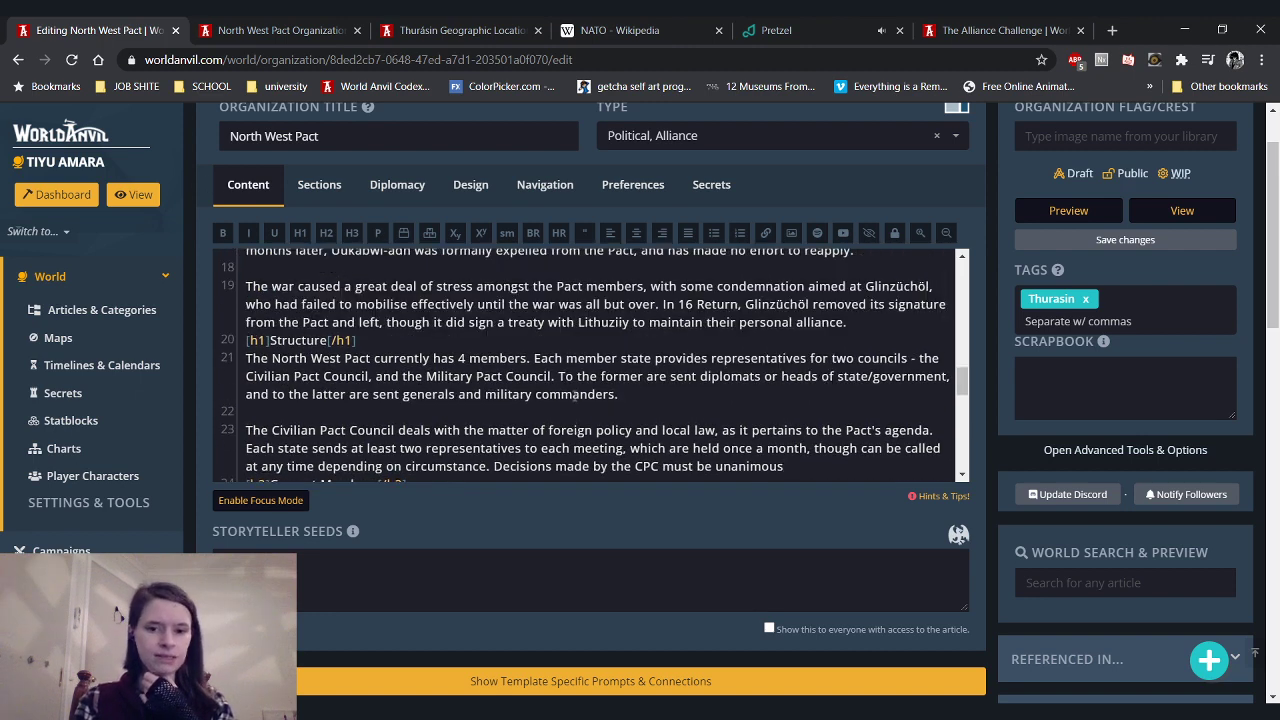
text(in ord)
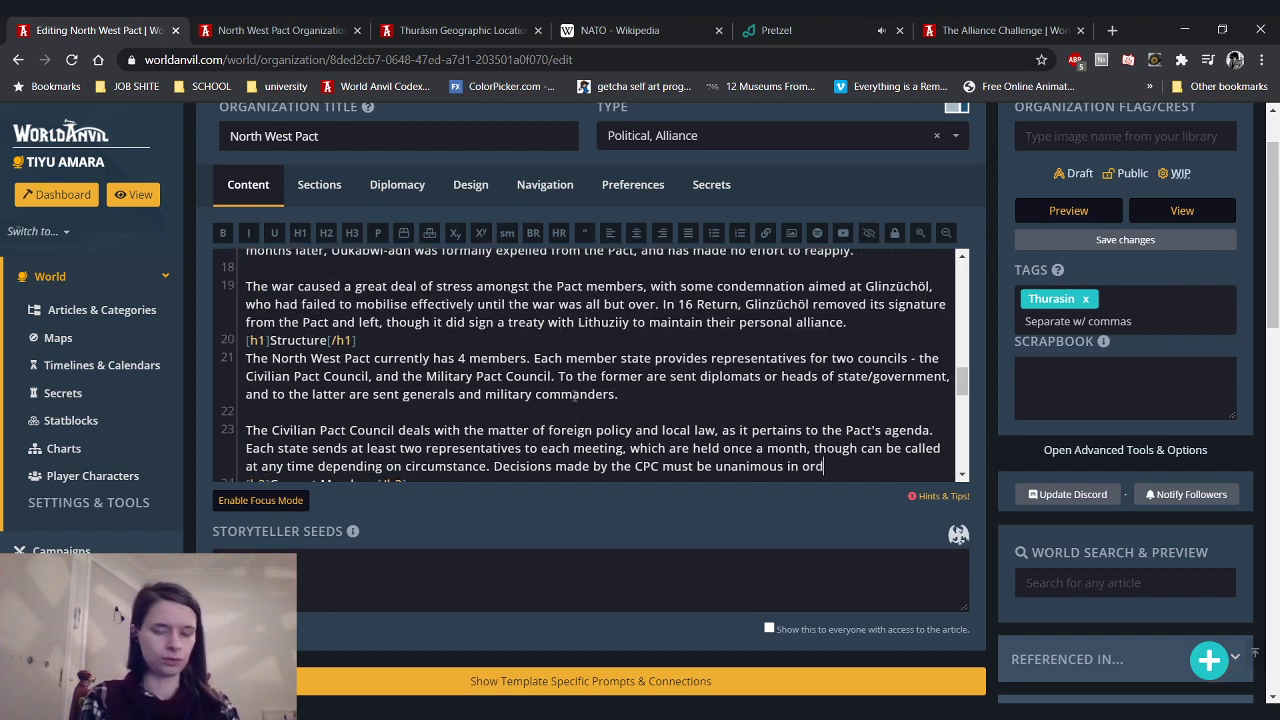
text(er to come into affect)
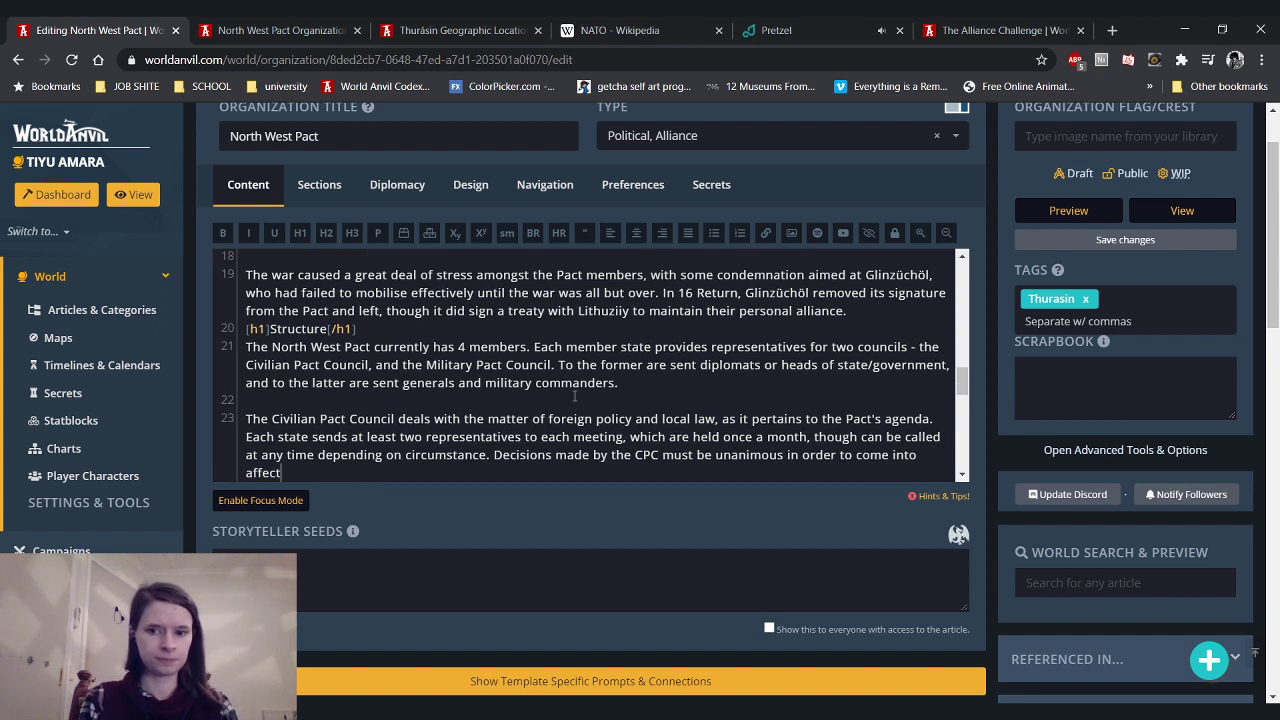
text(,)
key(BackSpace)
key(BackSpace)
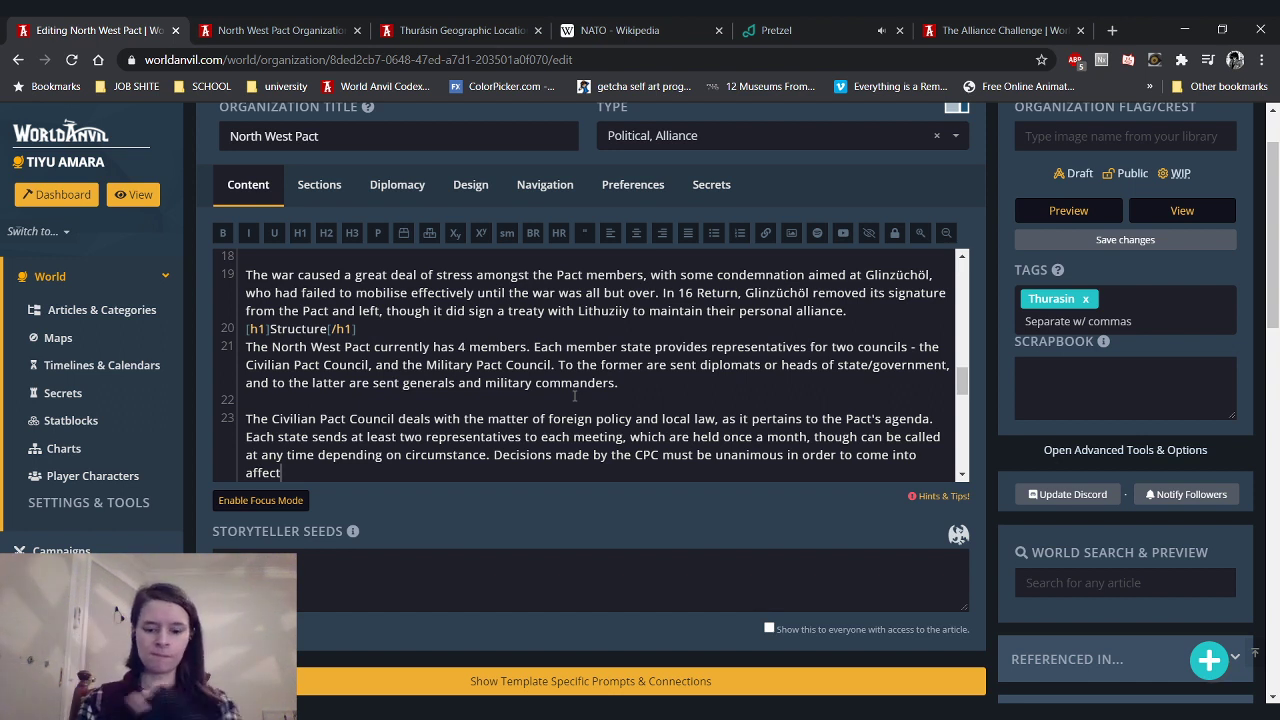
Start a new paragraph below with "The Military Pact Council deals with the day-to-day running of each state's militaries,"
key(Return)
key(Return)
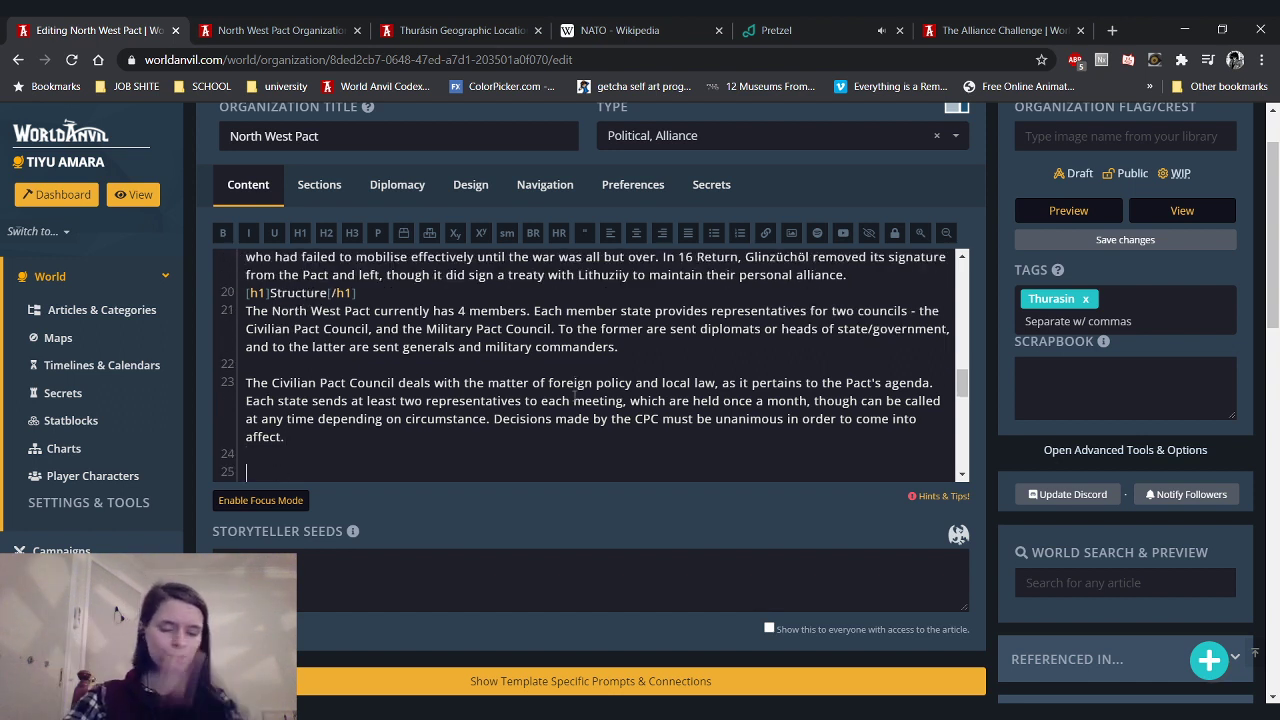
text(The )
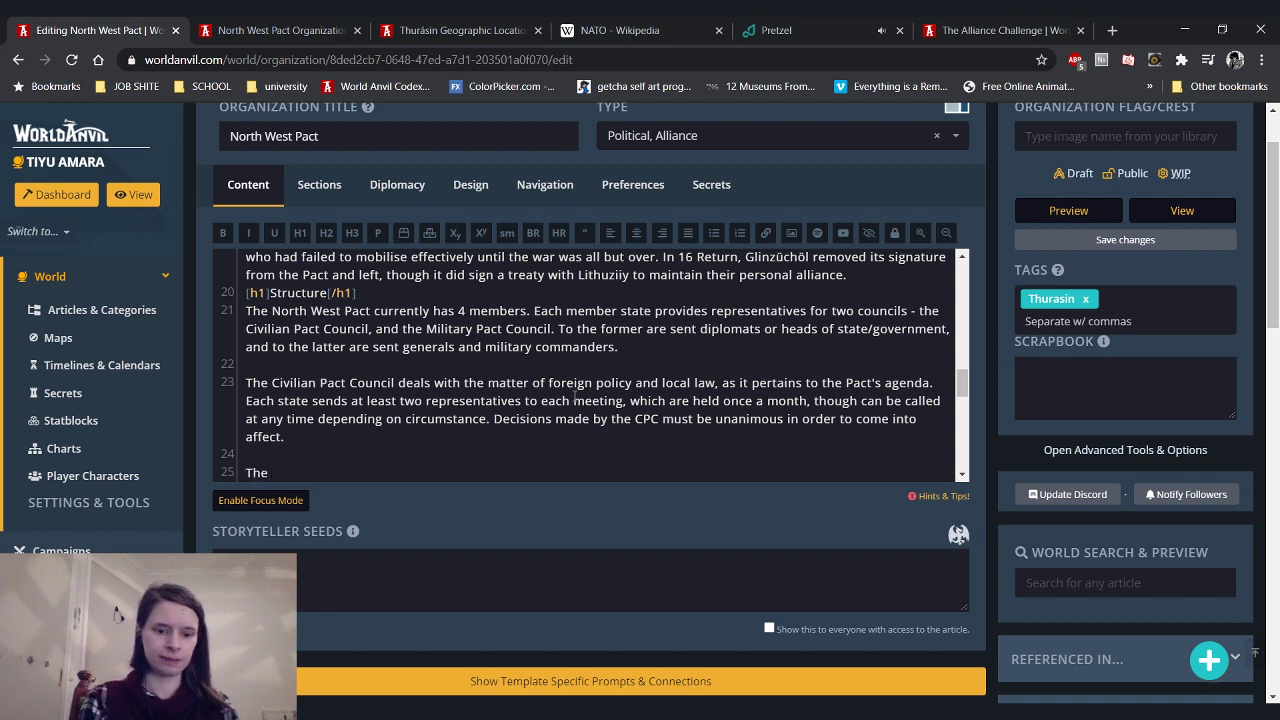
text(Military Pact C)
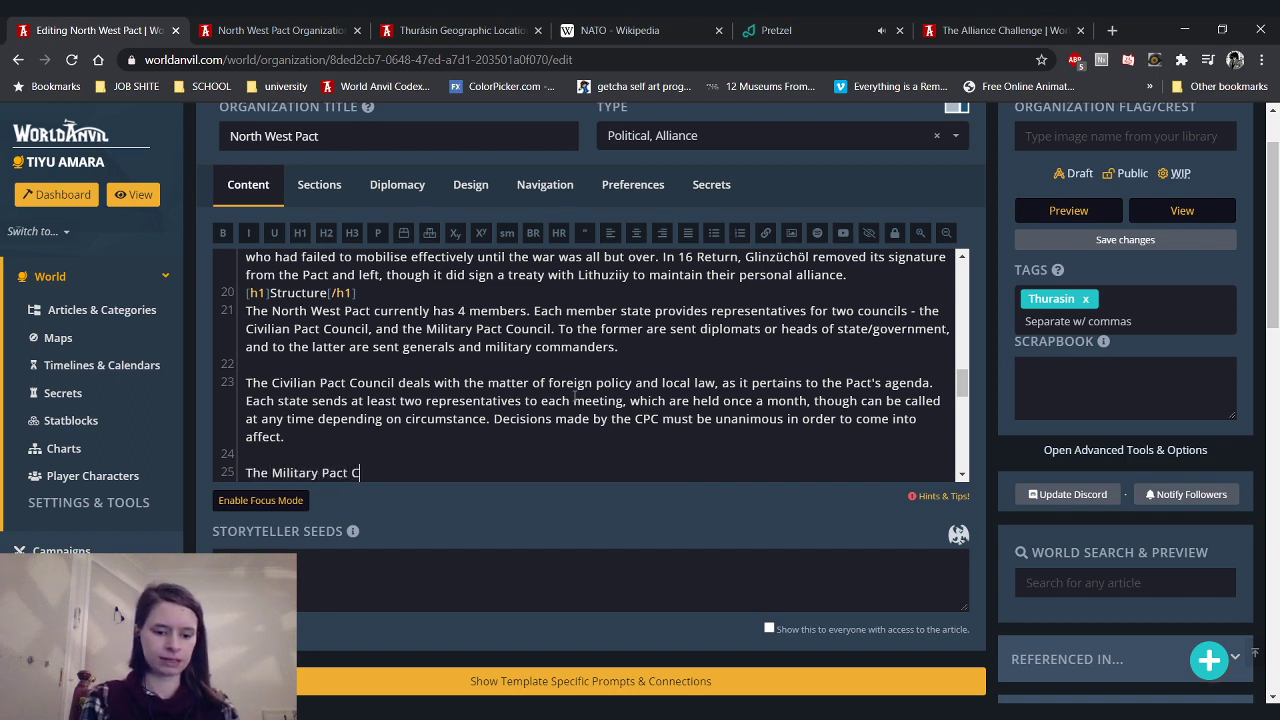
text(ouncil dea)
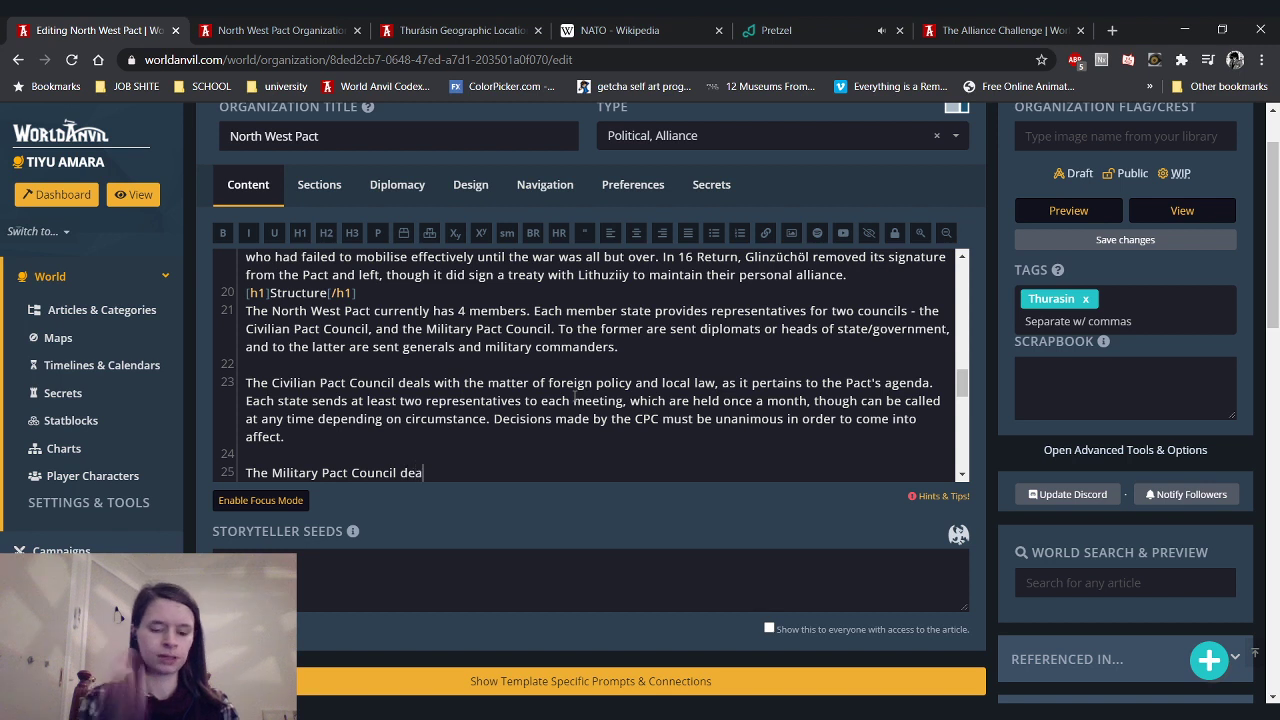
text(ls with the da)
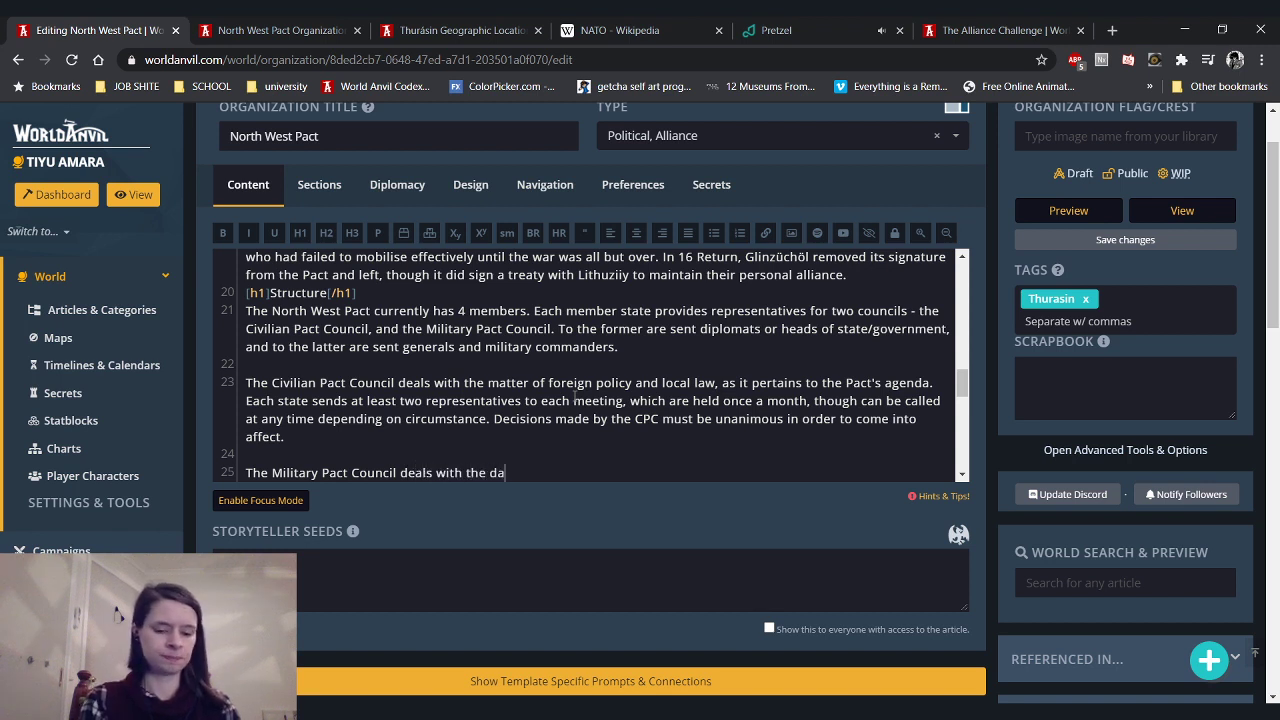
text(y-to-day )
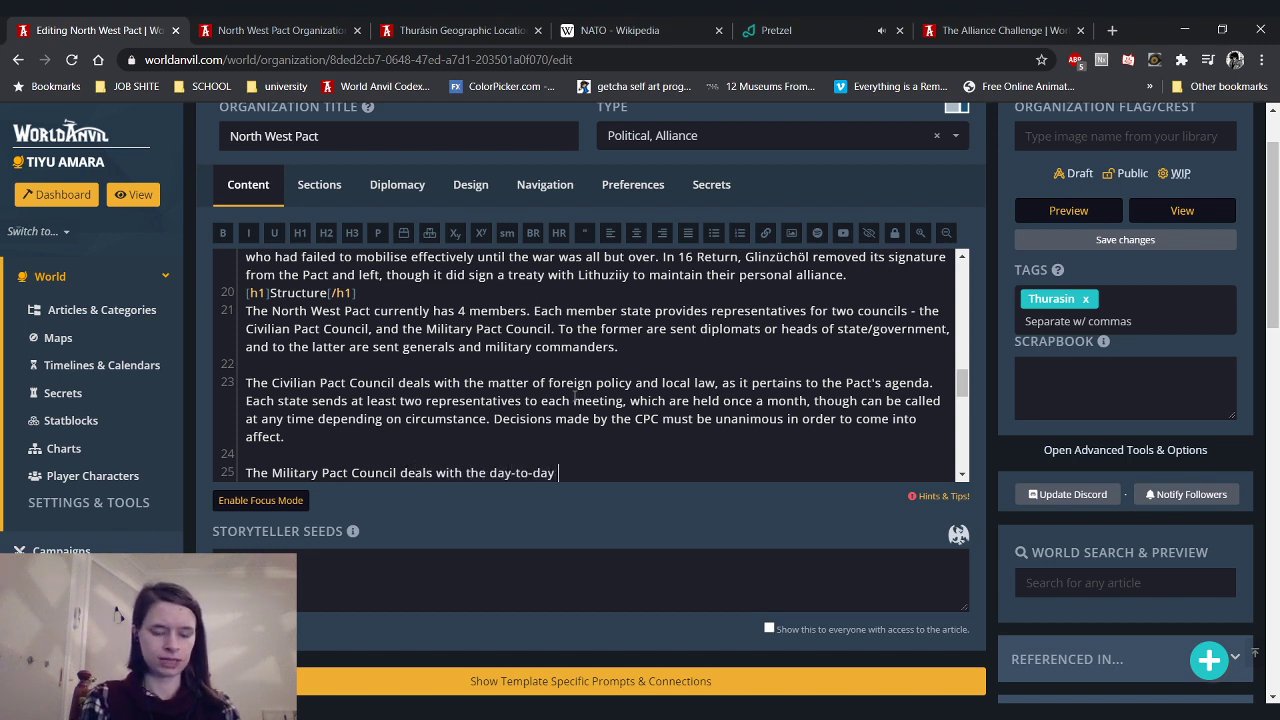
text(running o)
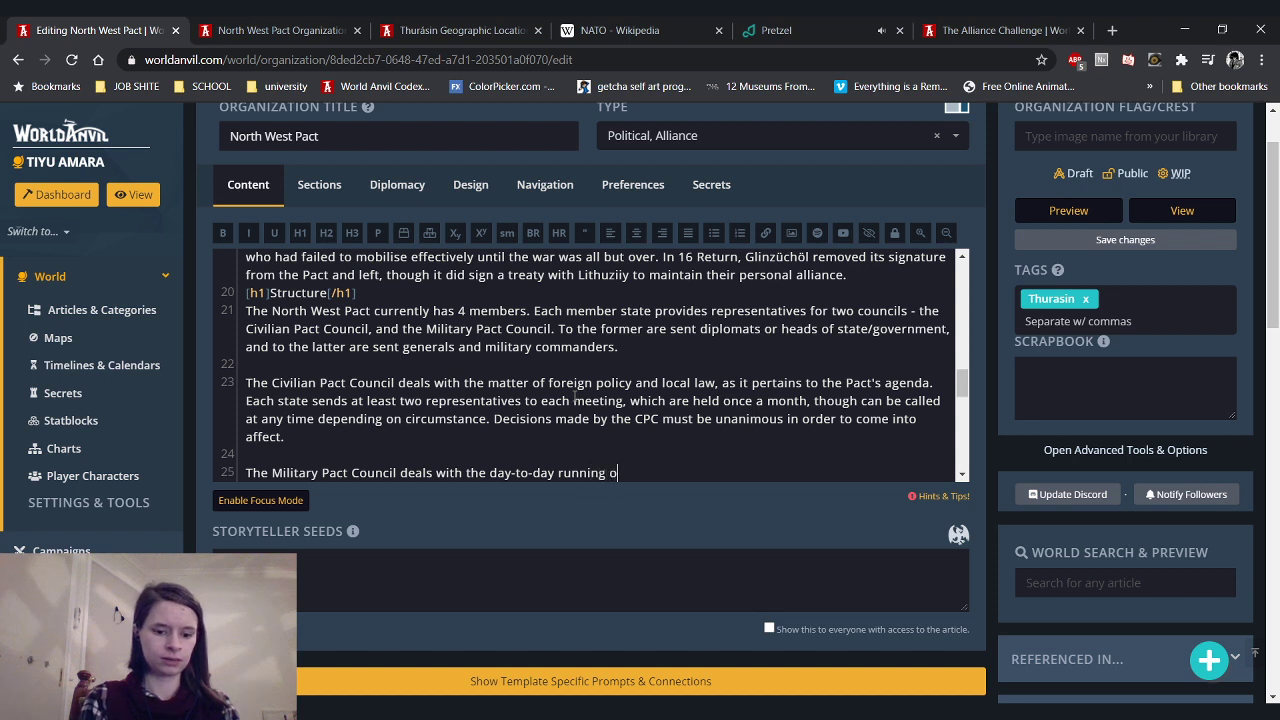
text(f each state's )
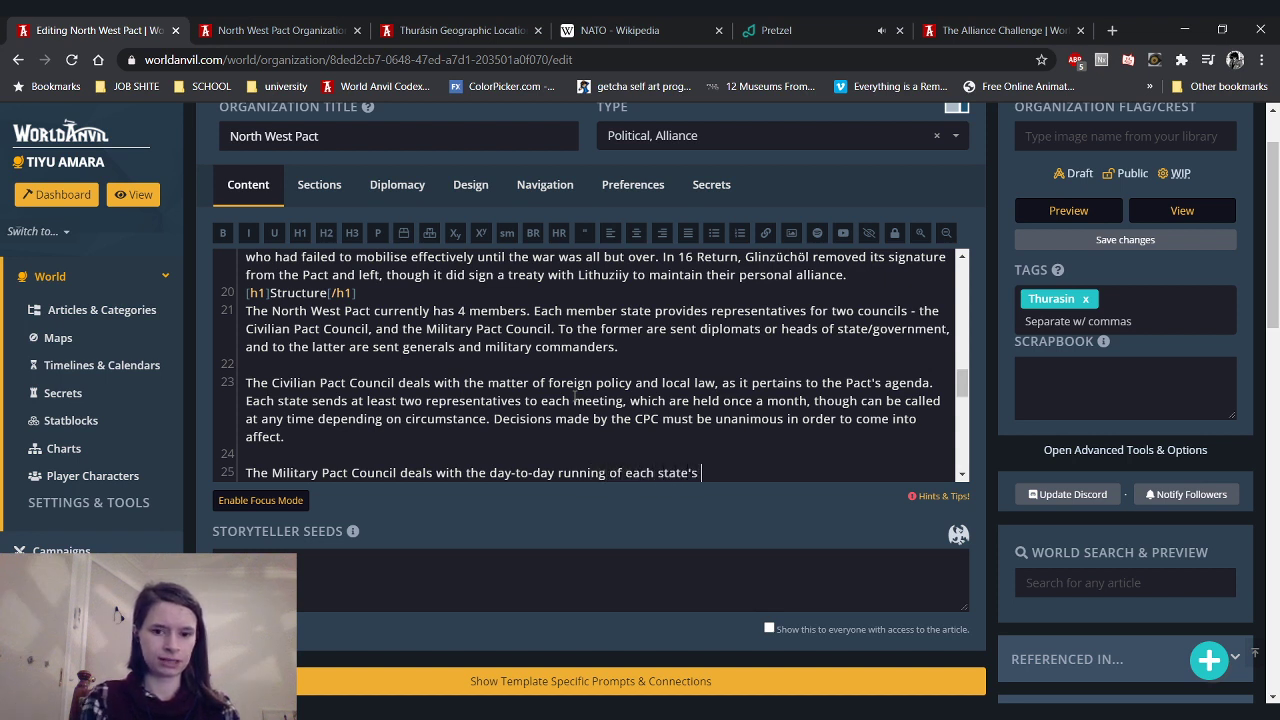
text(militaries, a)
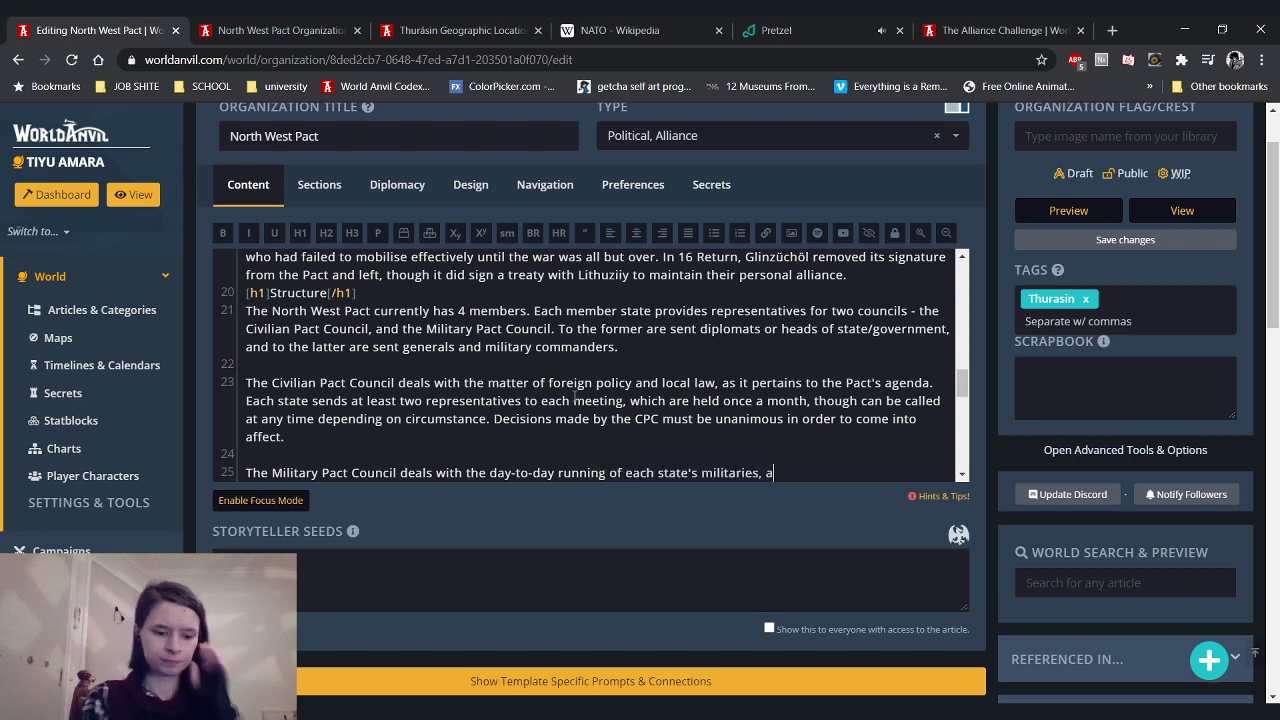
Finish the Military Pact Council sentence with "and how those militaries coordinate with each other in training and actual combat."
text(nd how those mil)
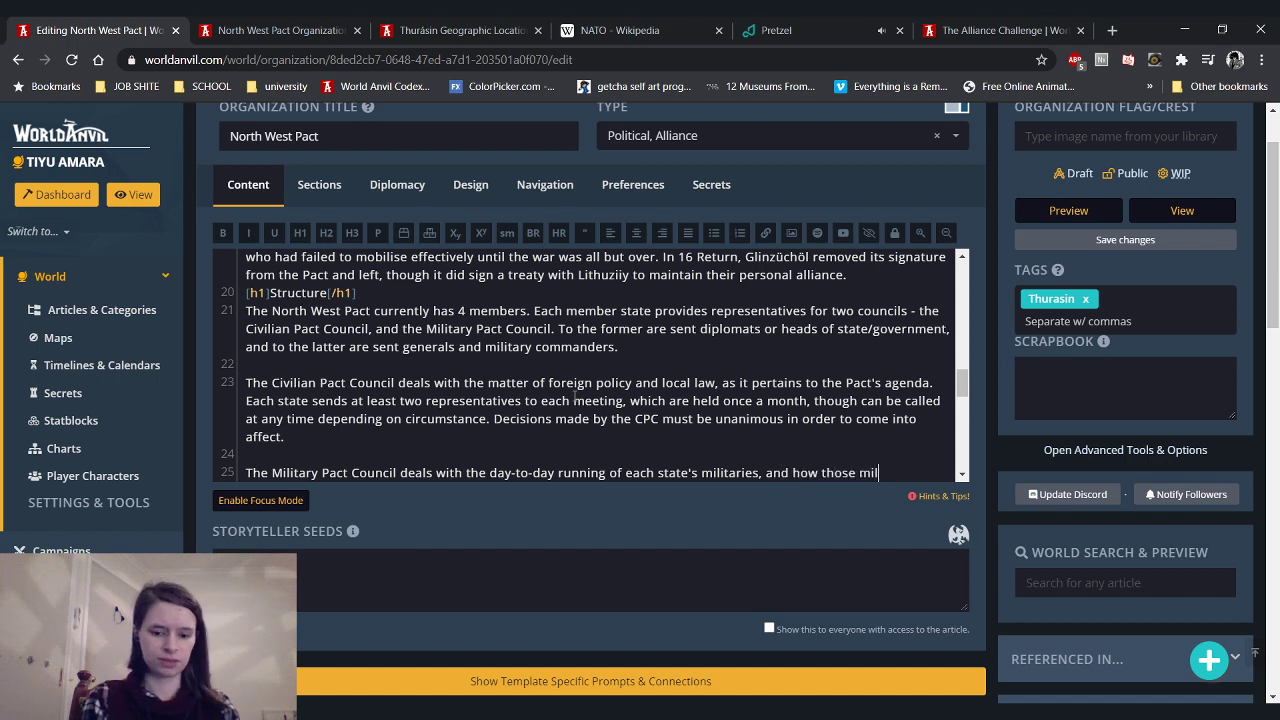
text(itaries coordinat)
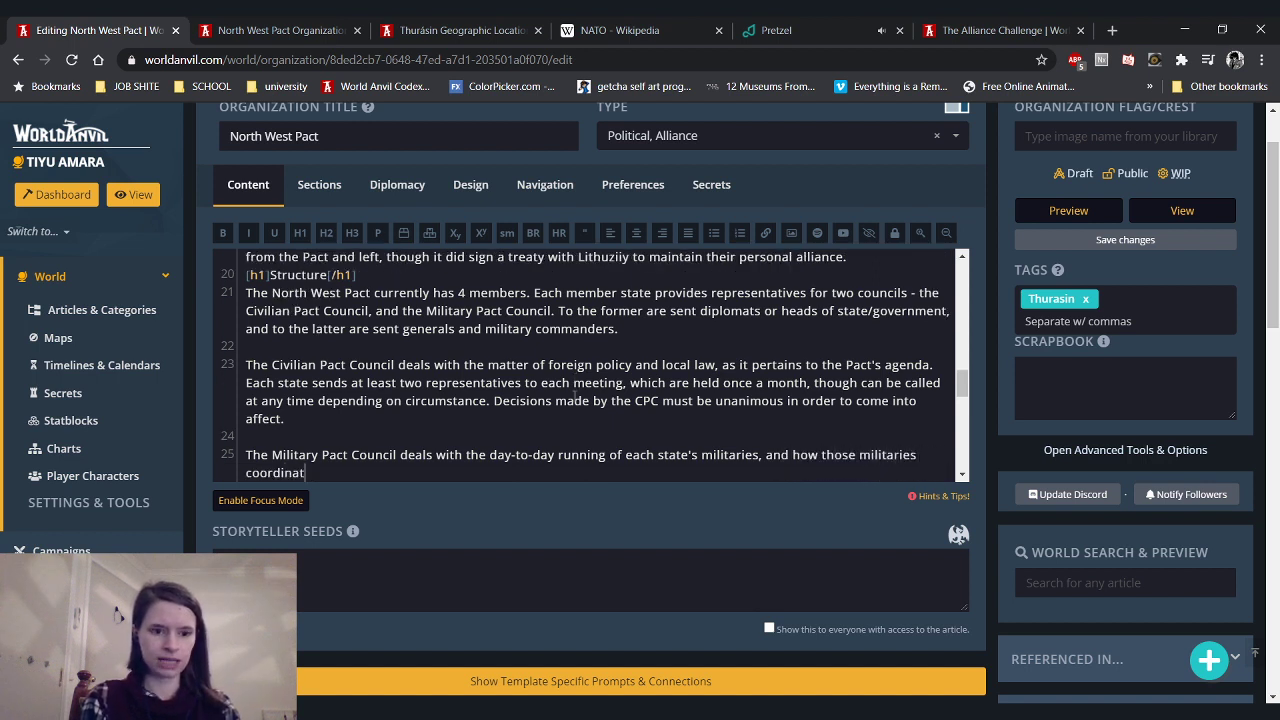
text(e with each other)
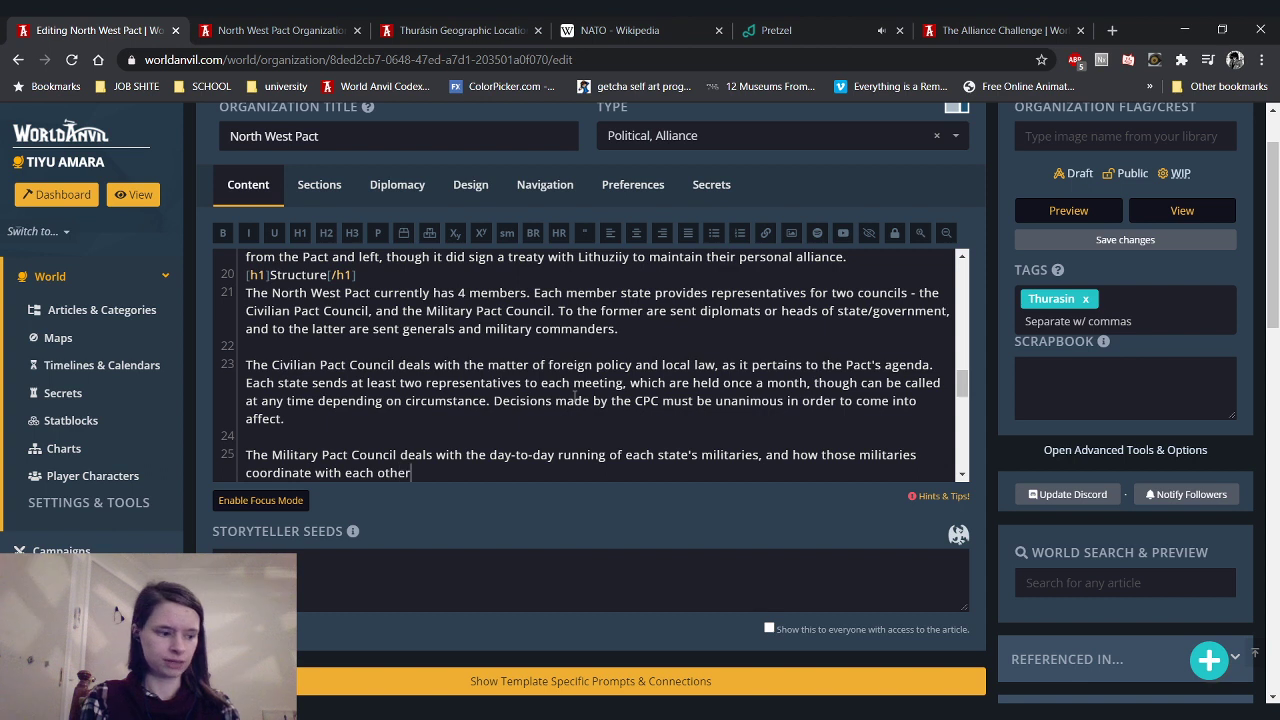
text( in trai)
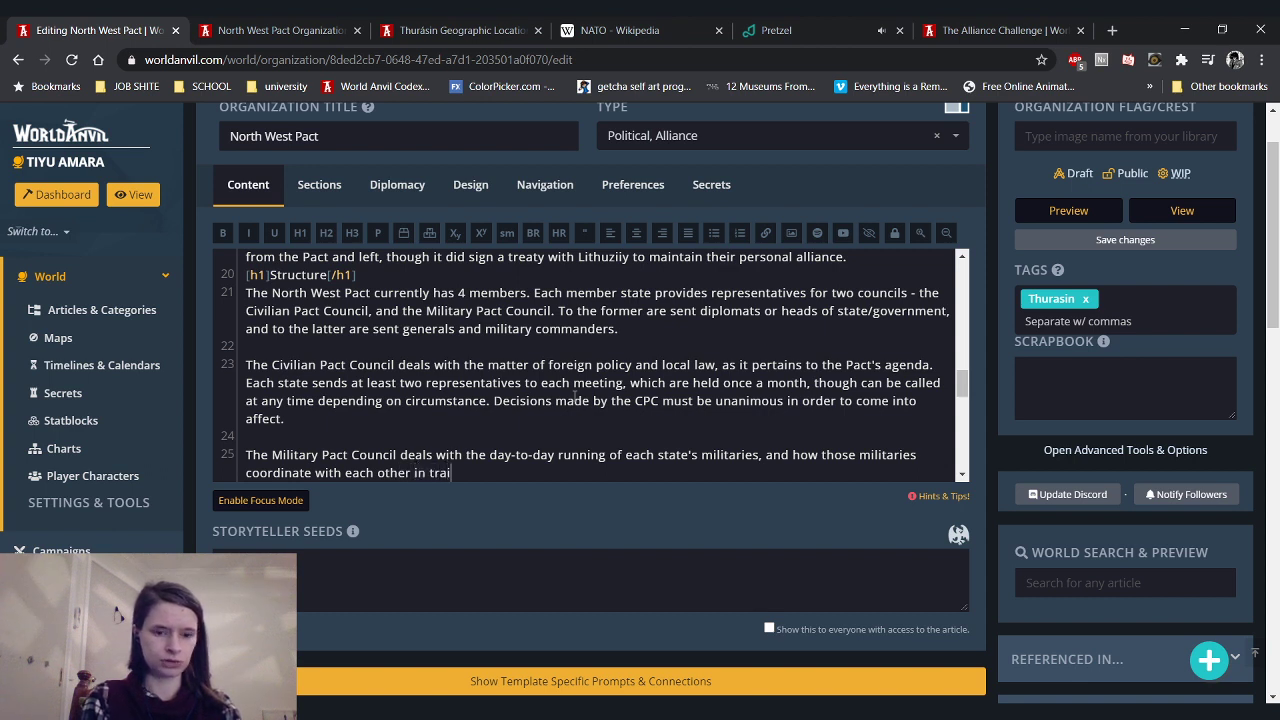
text(ning and actual combat.)
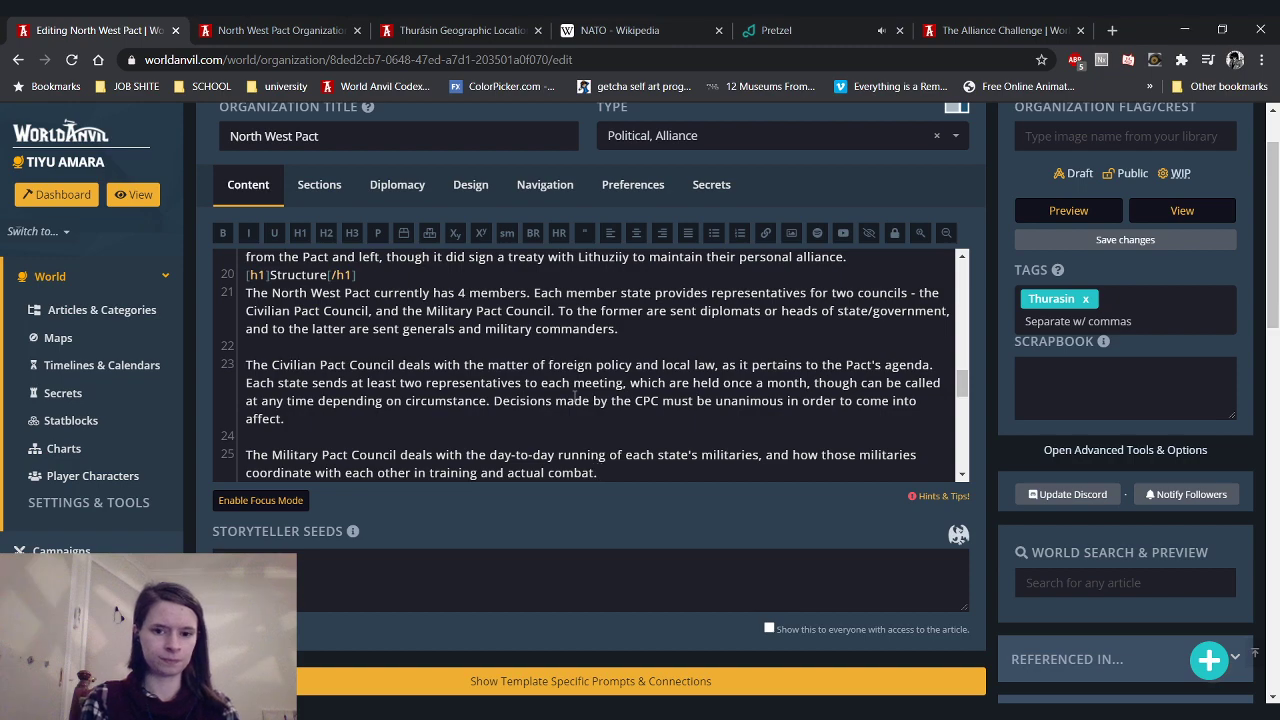
Switch to the NATO article on Wikipedia and read how its civilian and military structures are organised
click(585, 30)
scroll(147, 360, down, 1)
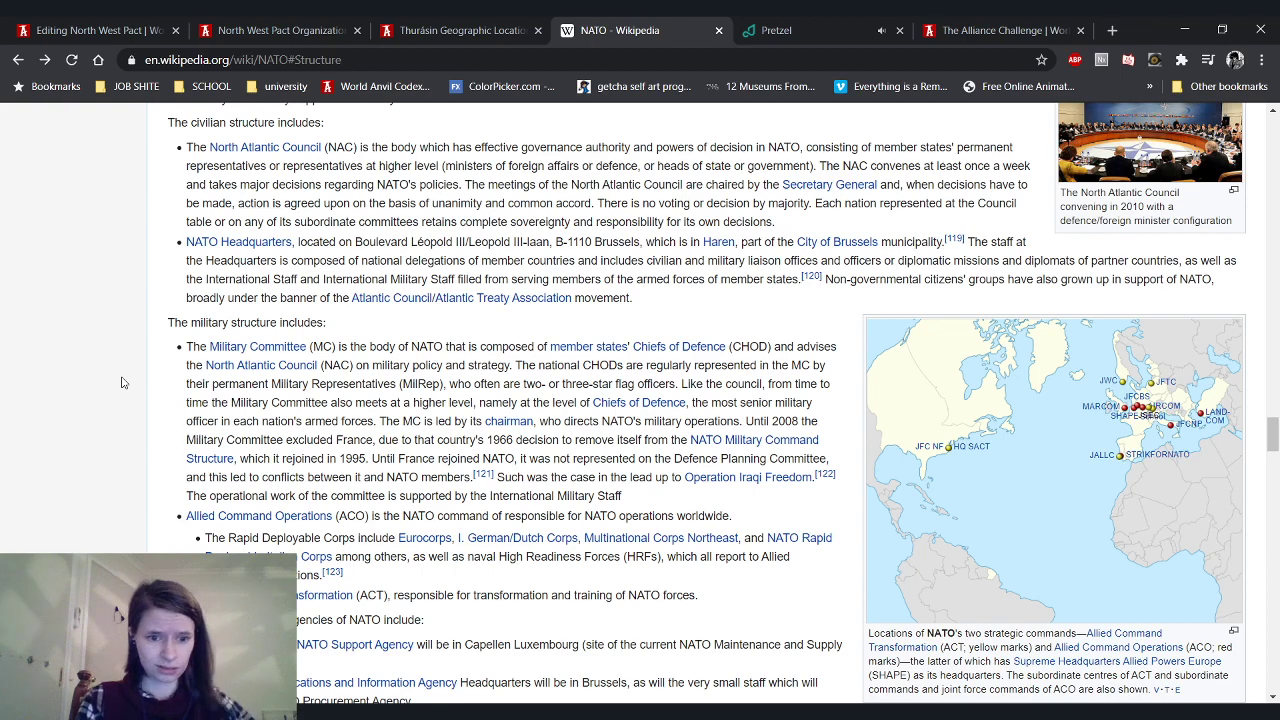
scroll(122, 383, down, 1)
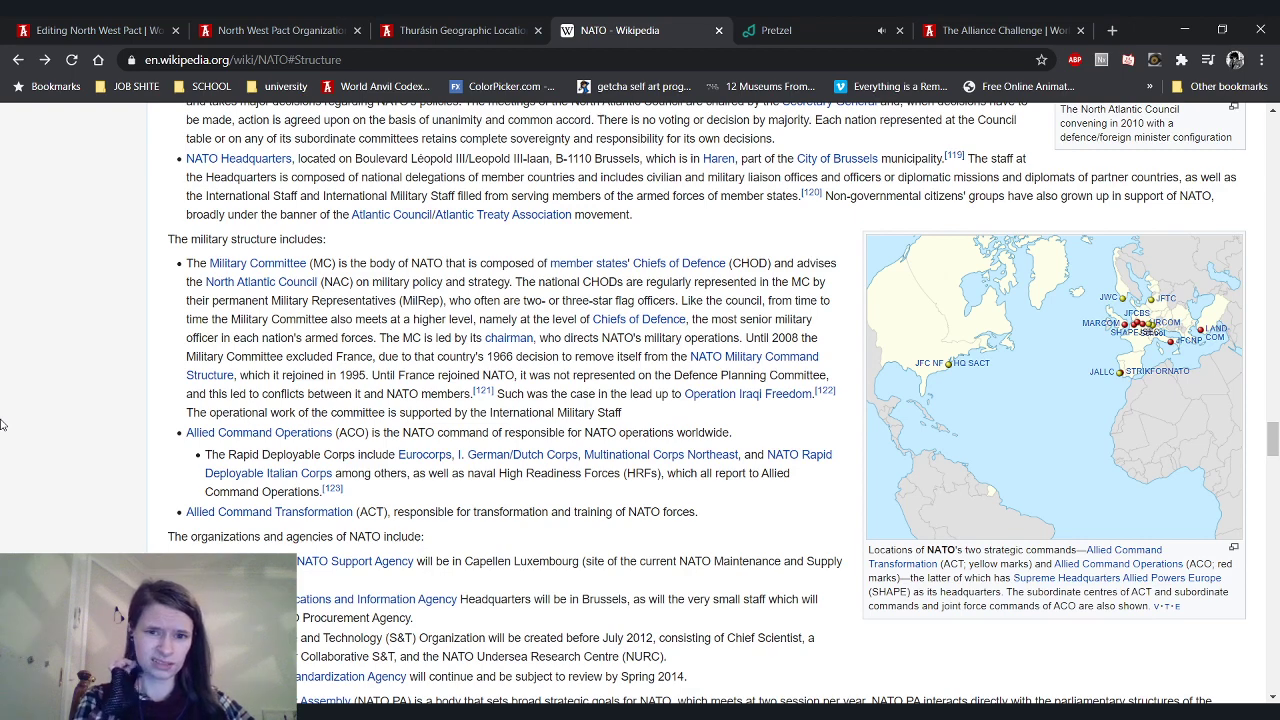
scroll(3, 425, up, 1)
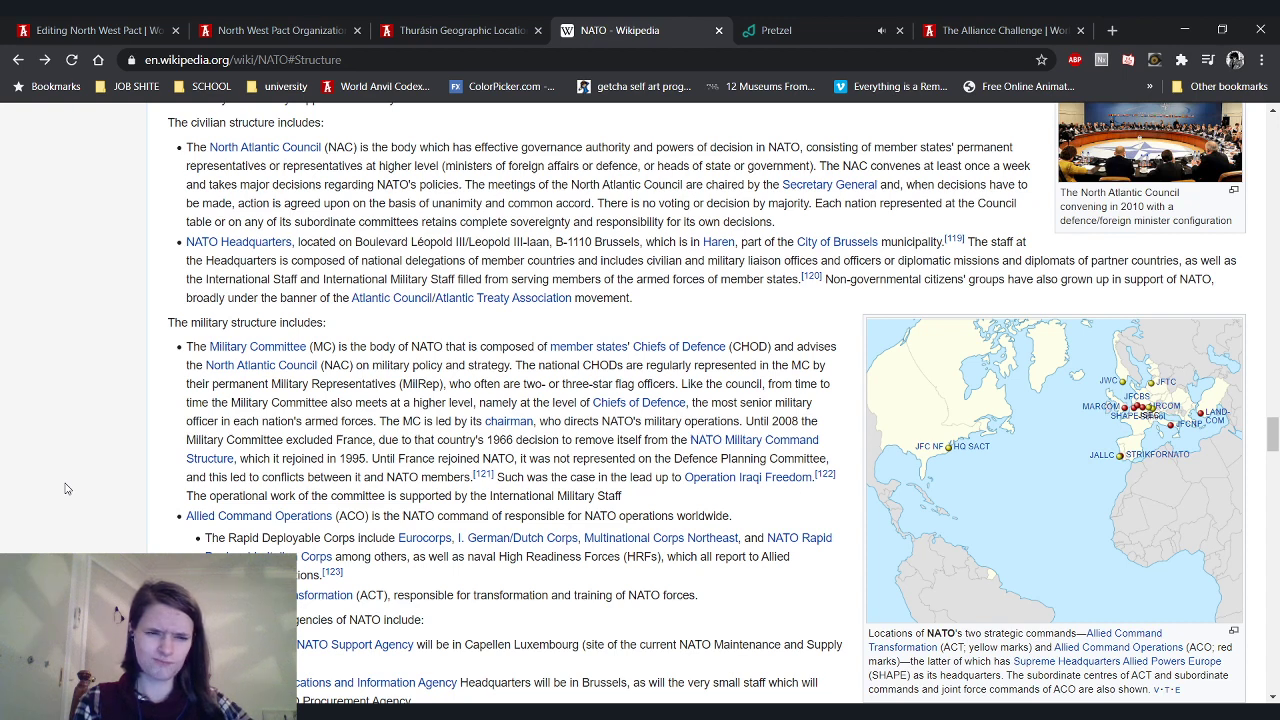
Return to the North West Pact article in World Anvil and begin another sentence in the Military Pact Council paragraph
click(60, 30)
text(Th)
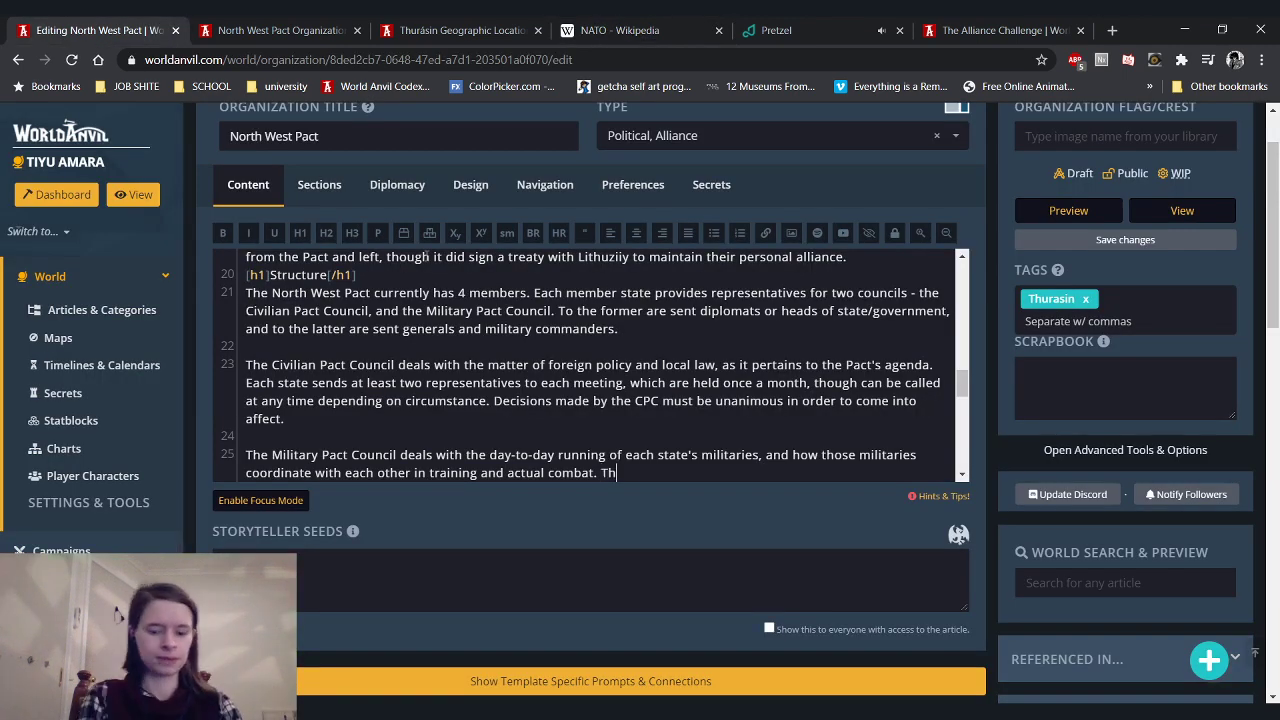
Add the sentence "They advise the CPC on military policies." to the Military Pact Council paragraph
text(ey advise the CPC)
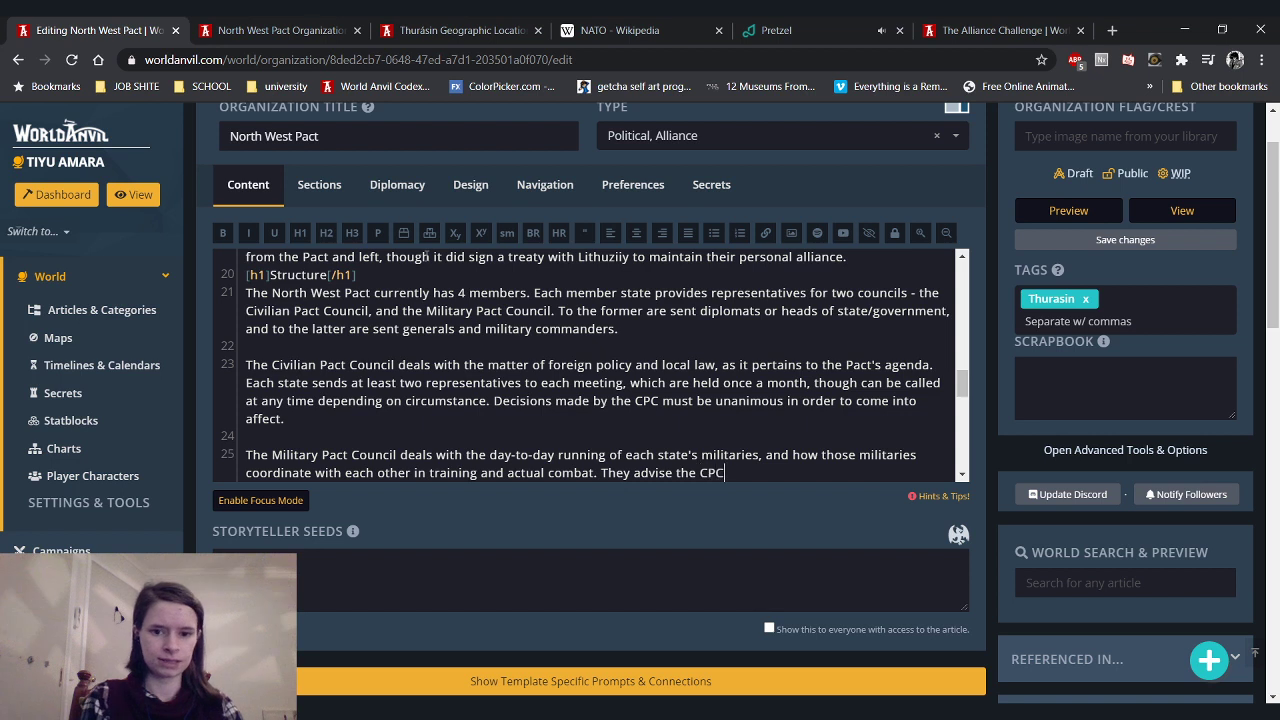
text( on military)
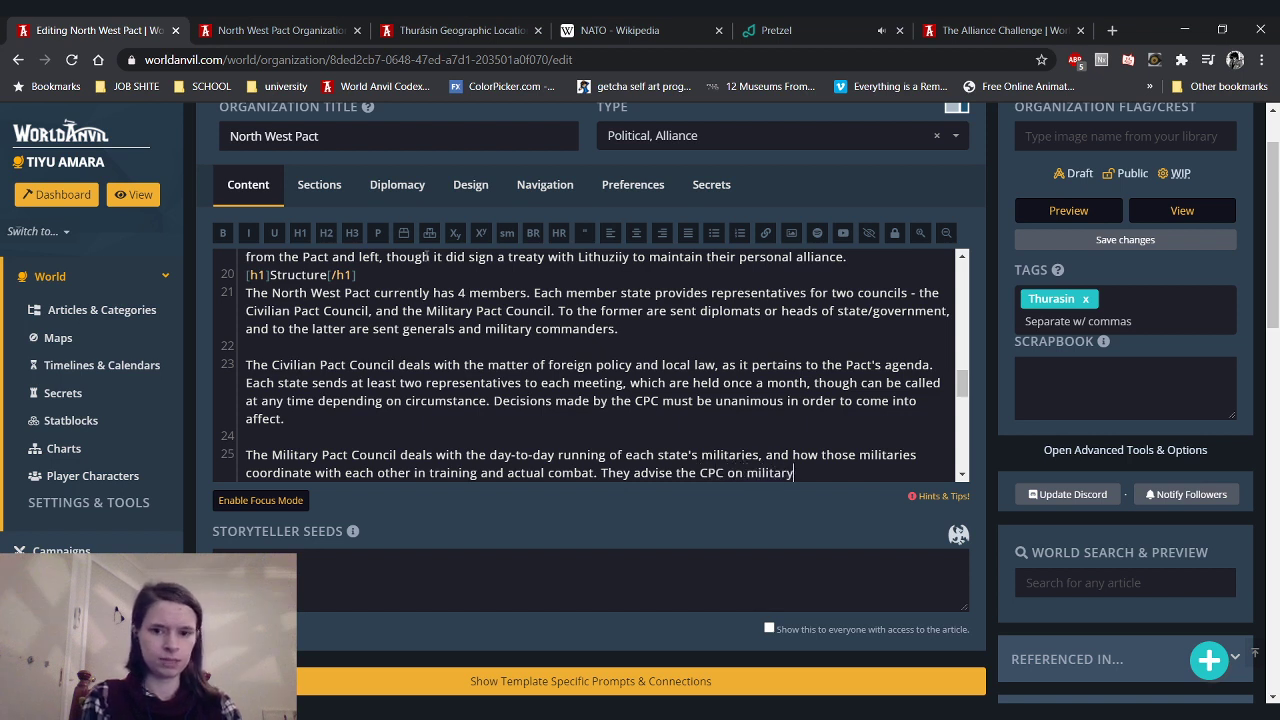
text( policies.)
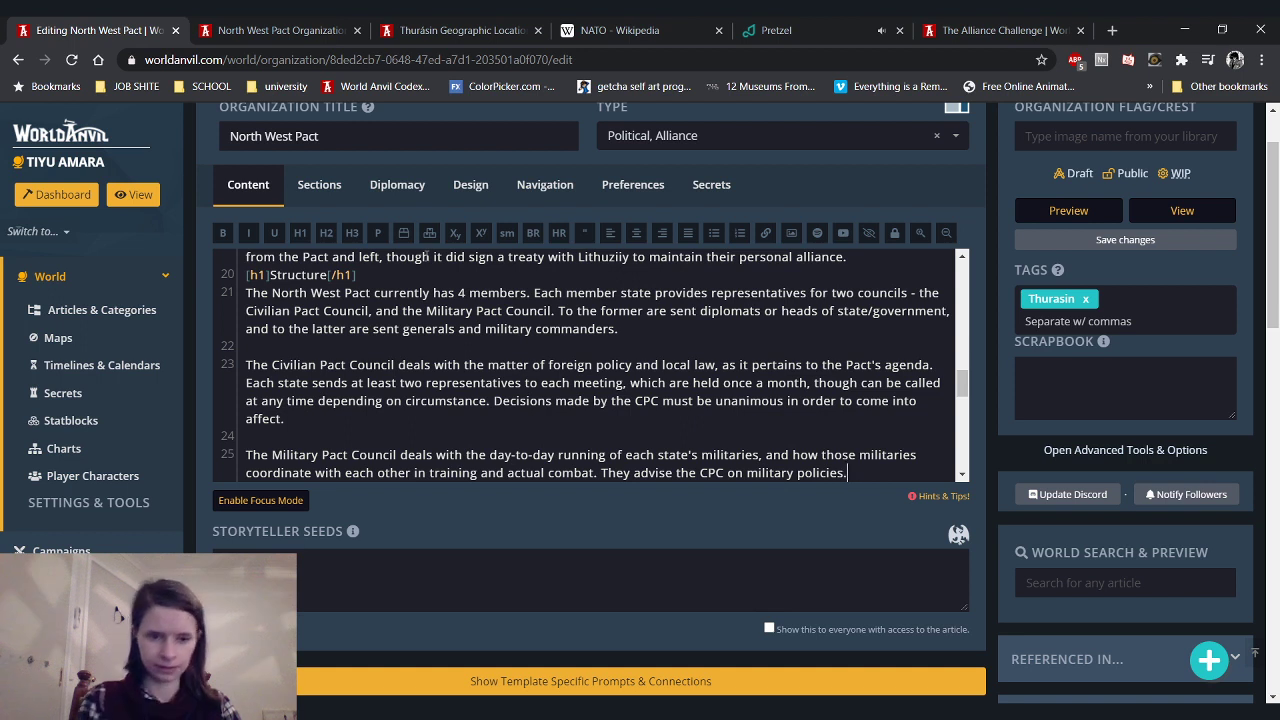
Replace the CPC advice sentence with "Each state sends at least two representatives, and for important meetings will send their highest military officials."
drag(848, 472, 608, 472)
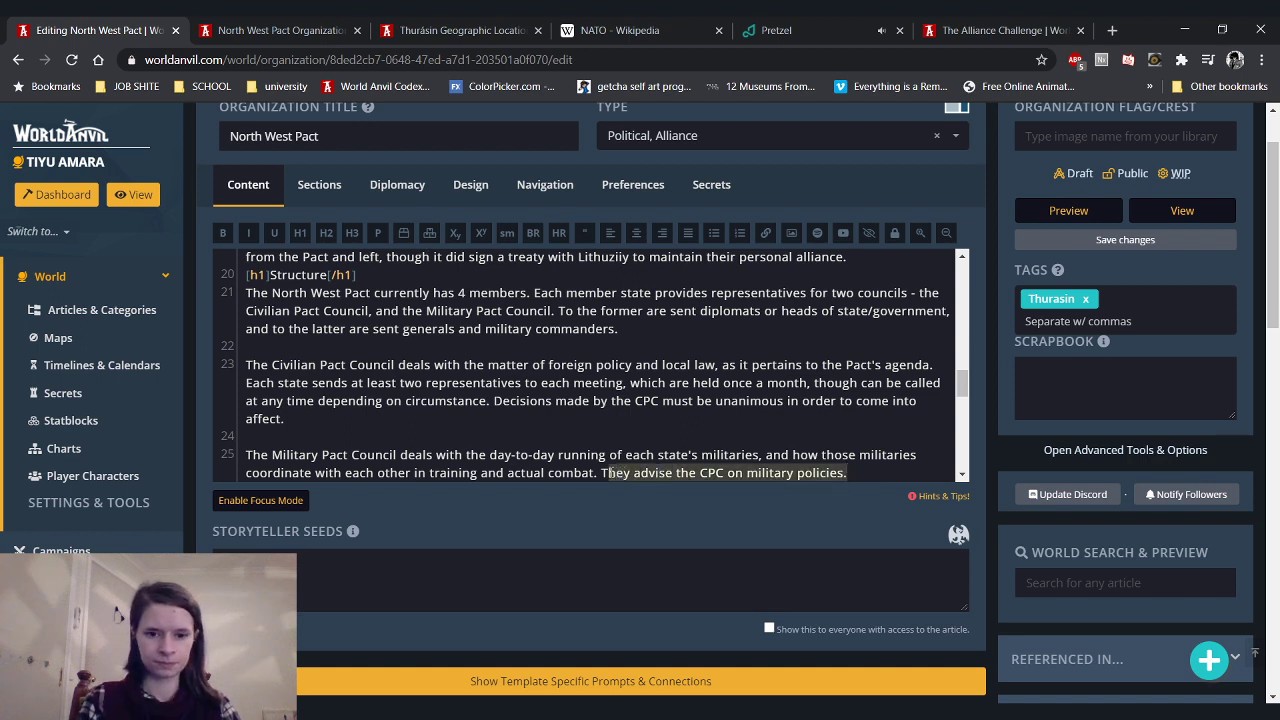
text(Each state)
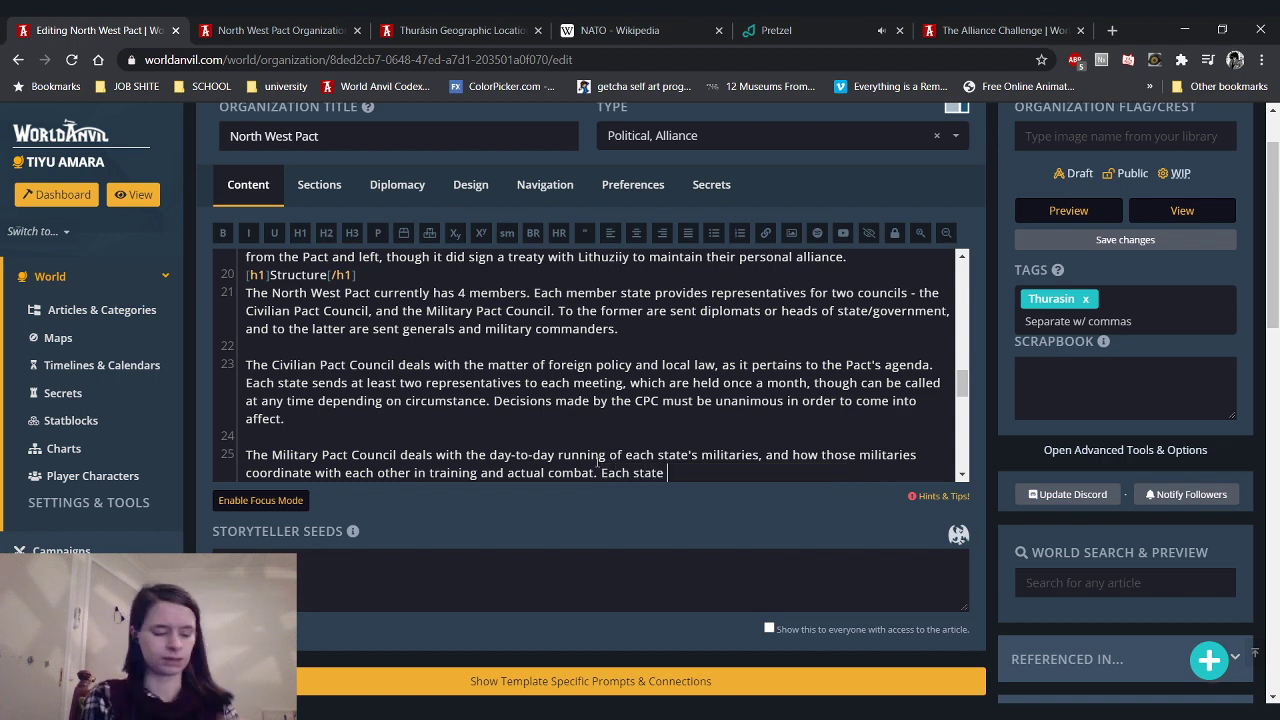
text(send)
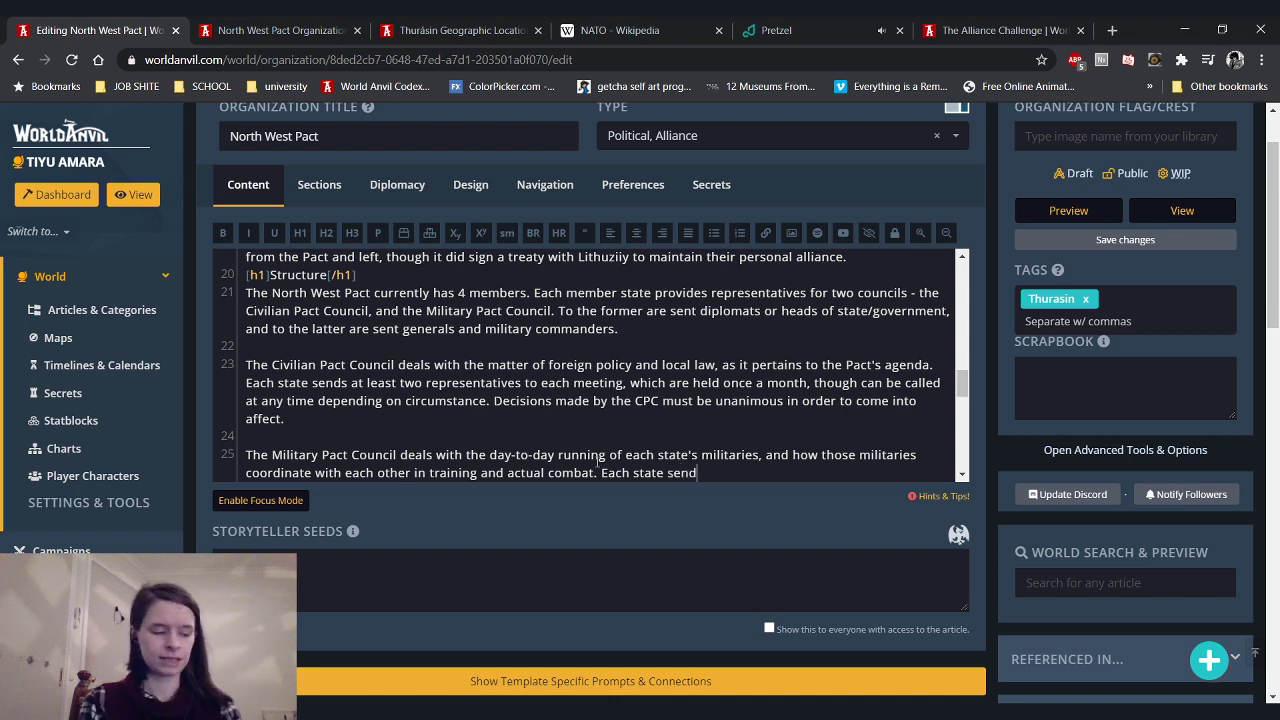
text(s a)
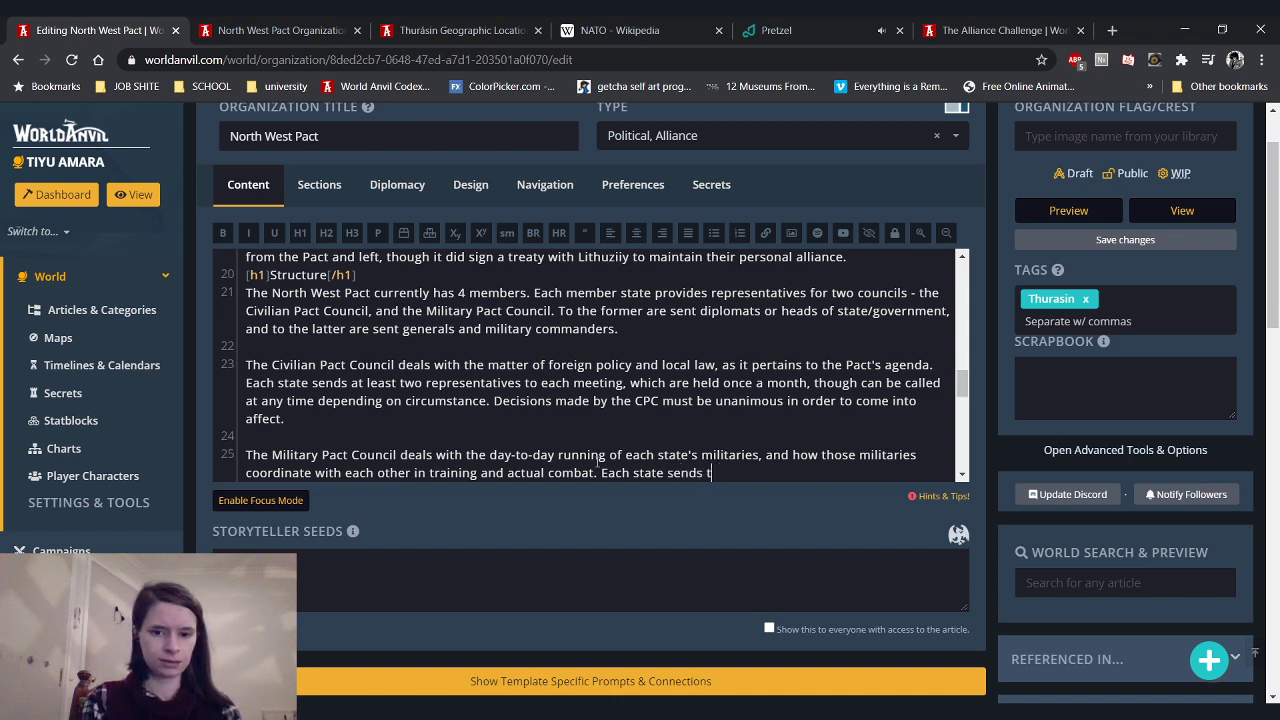
text(t least two rep)
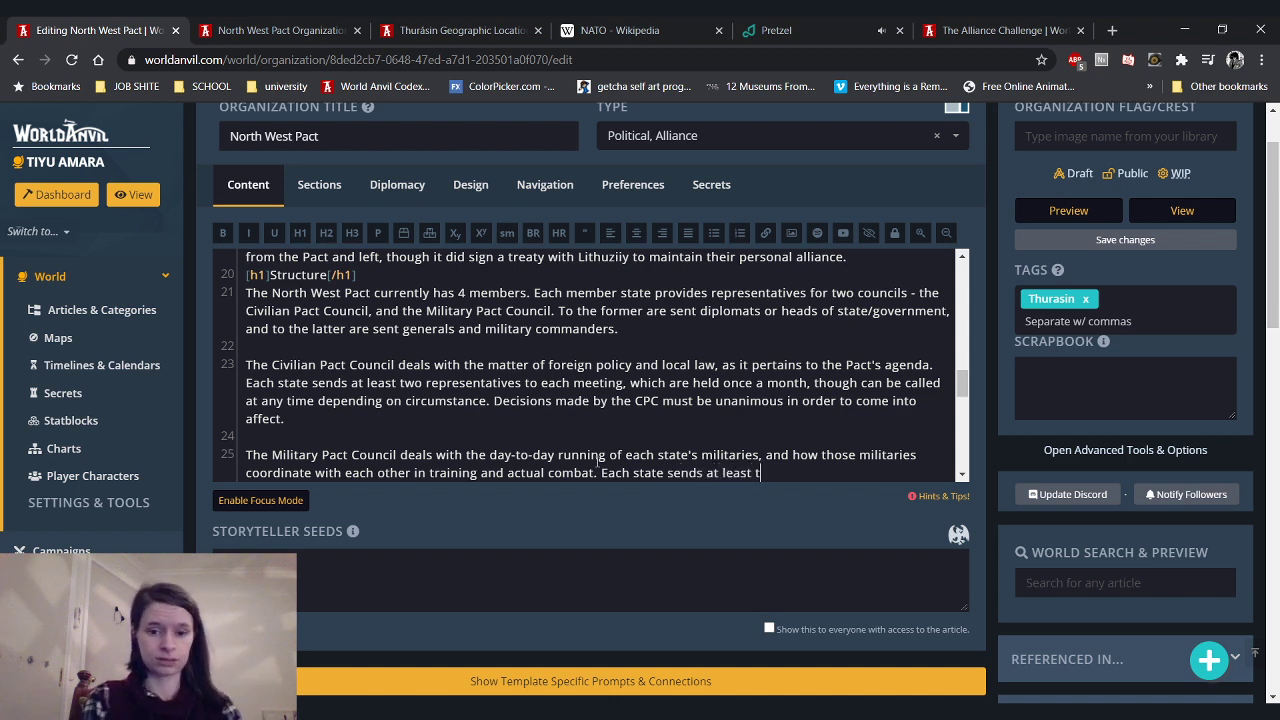
text(resentatives)
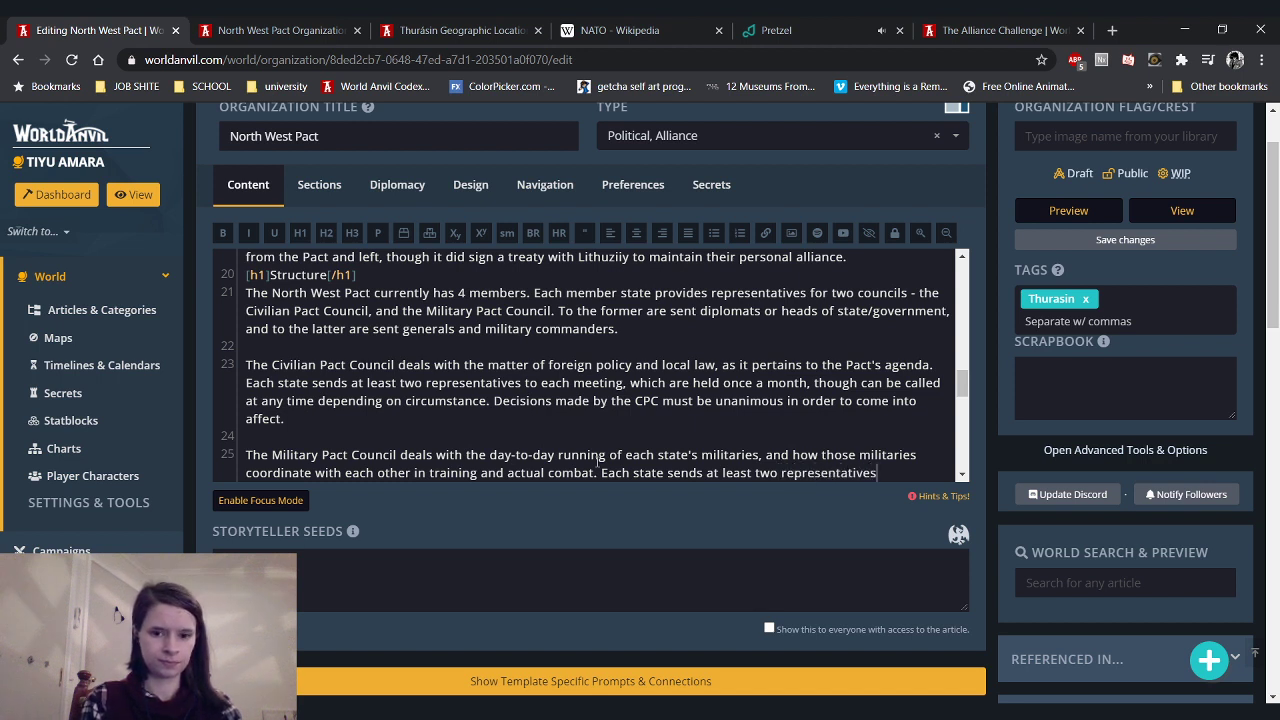
text(, and for imp)
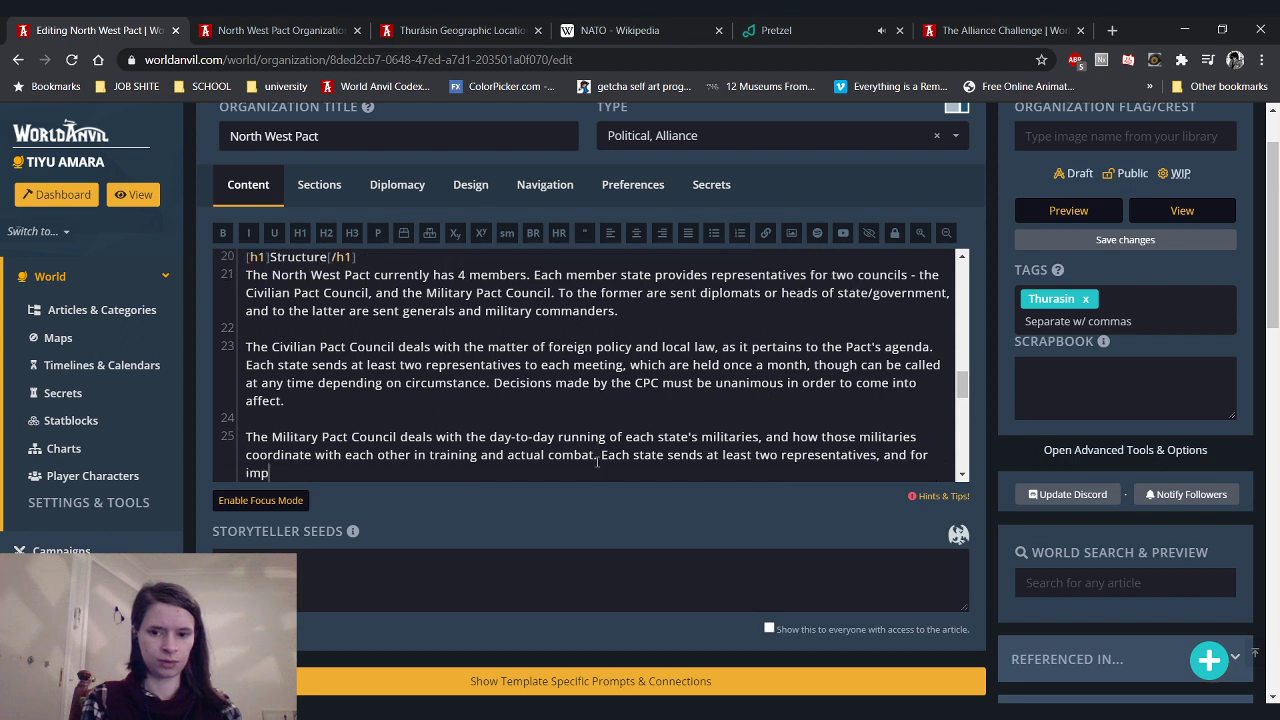
text(rotant meetings w)
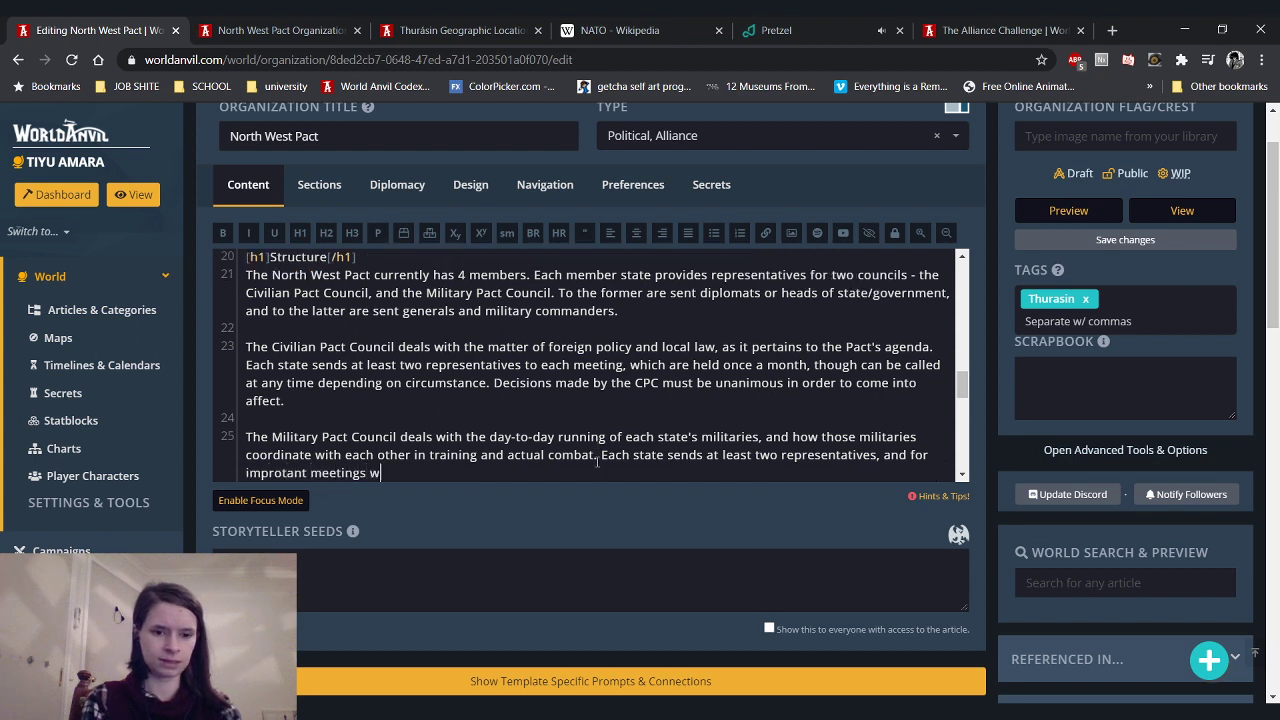
text(ill send their )
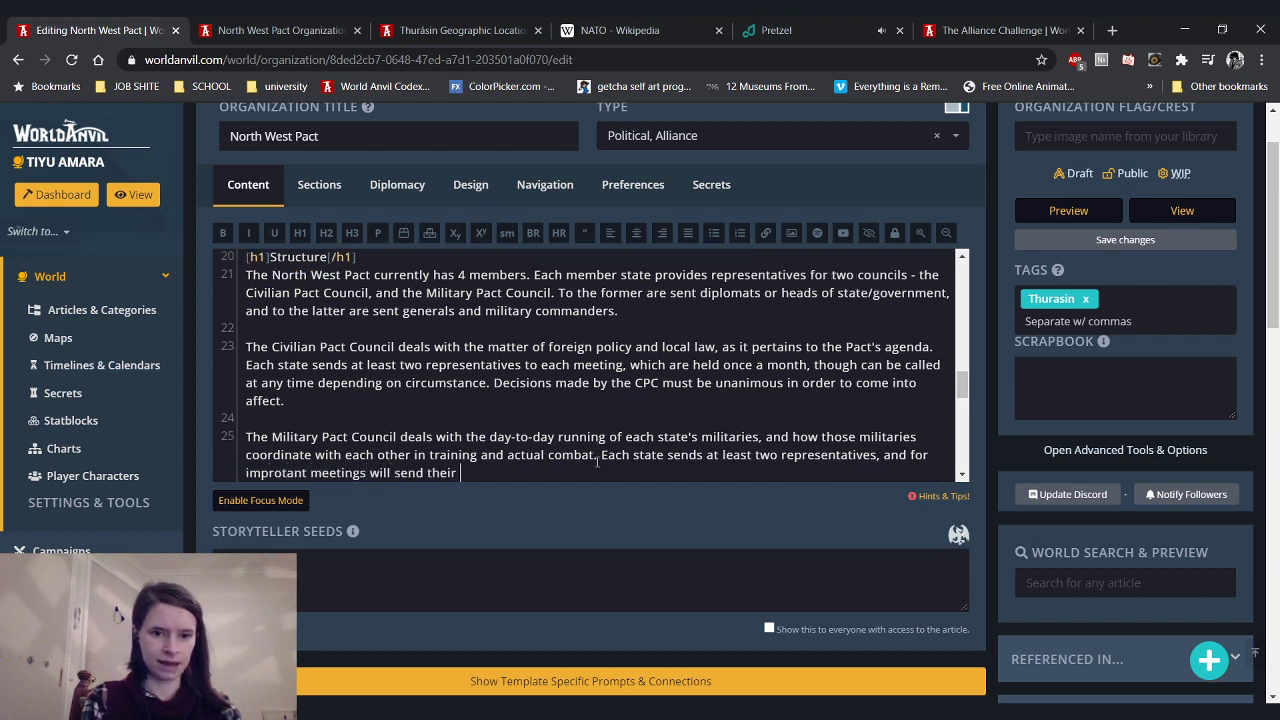
text(highest mili)
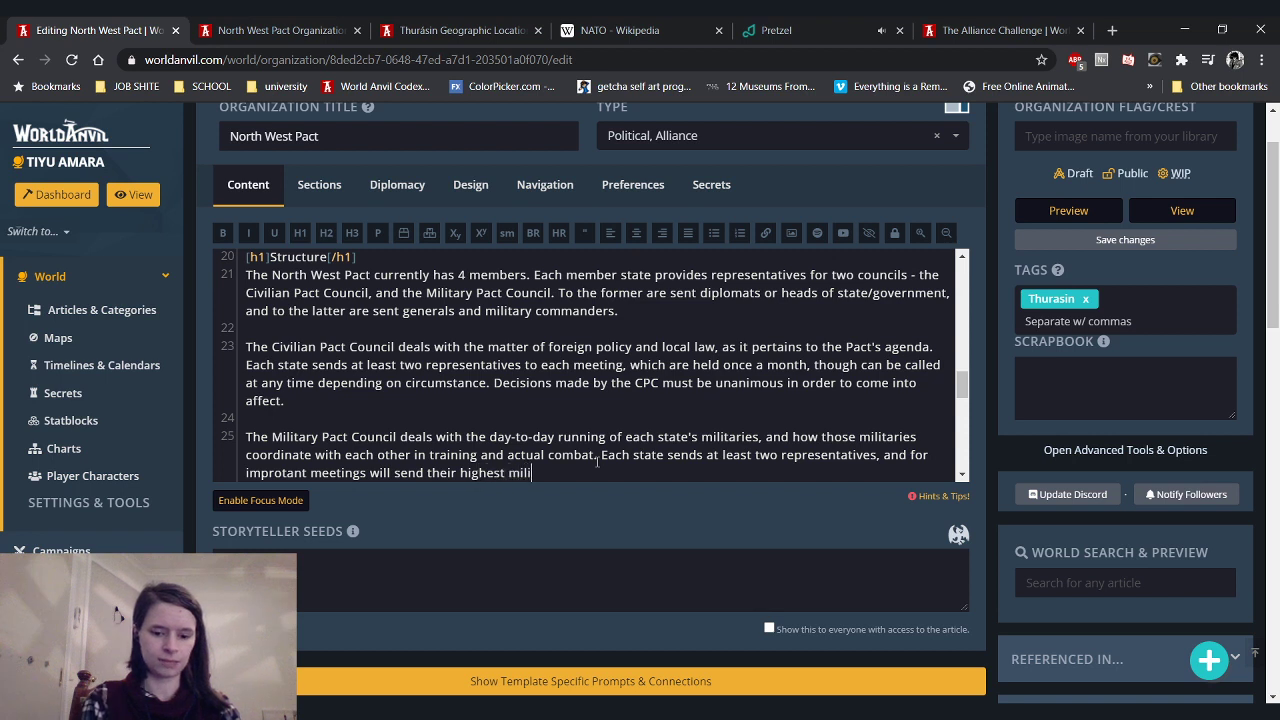
text(tary officials.)
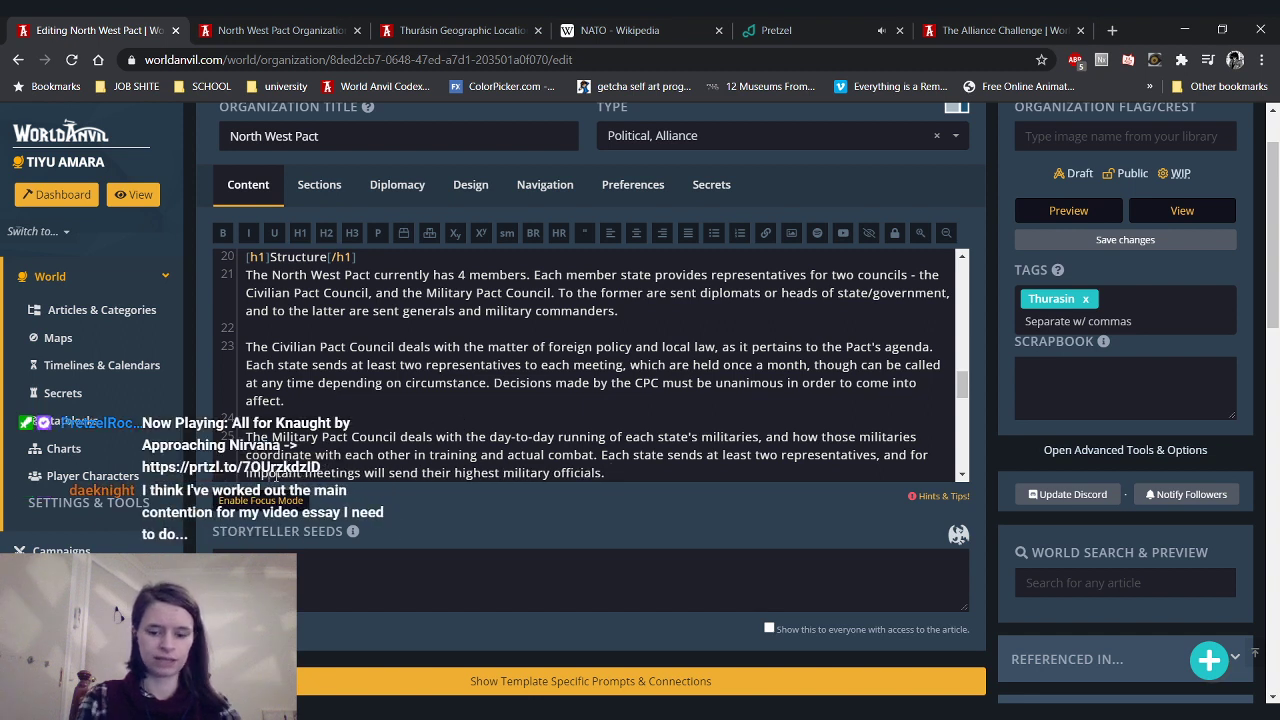
End the Military Pact Council paragraph with the sentence "The MPC gives the CPC advise on military policy."
click(637, 472)
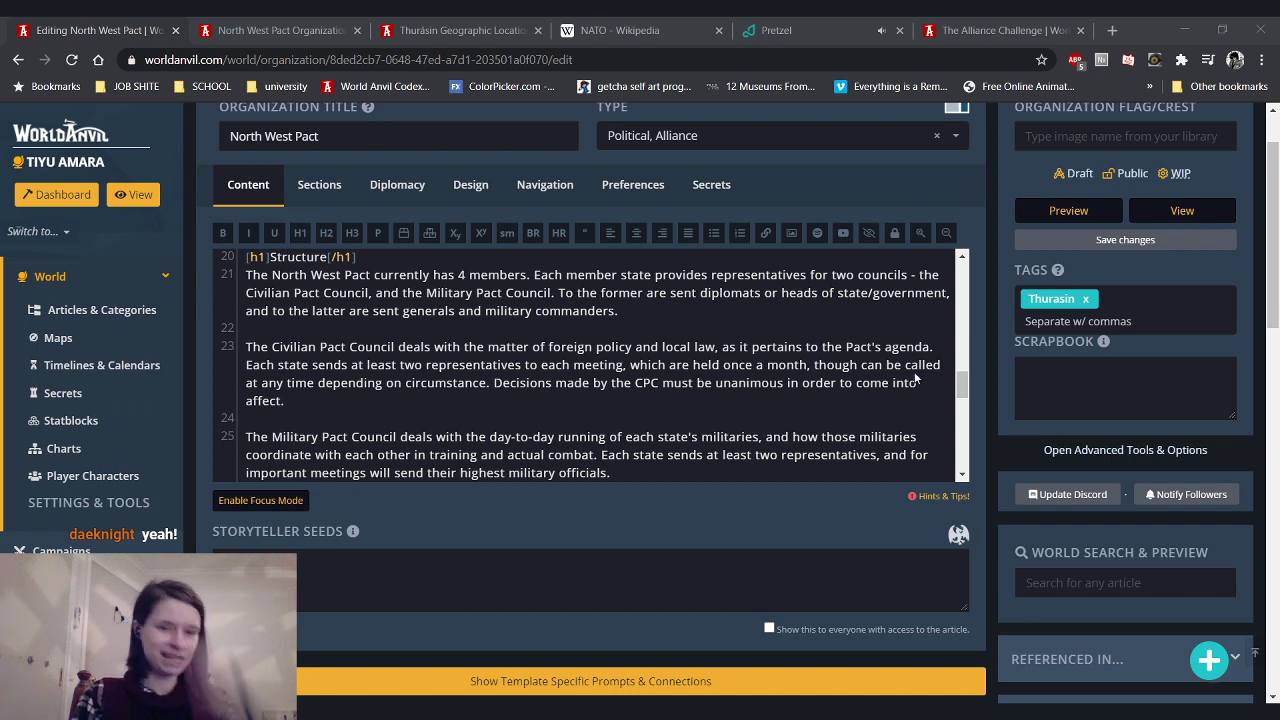
key(alt+Tab)
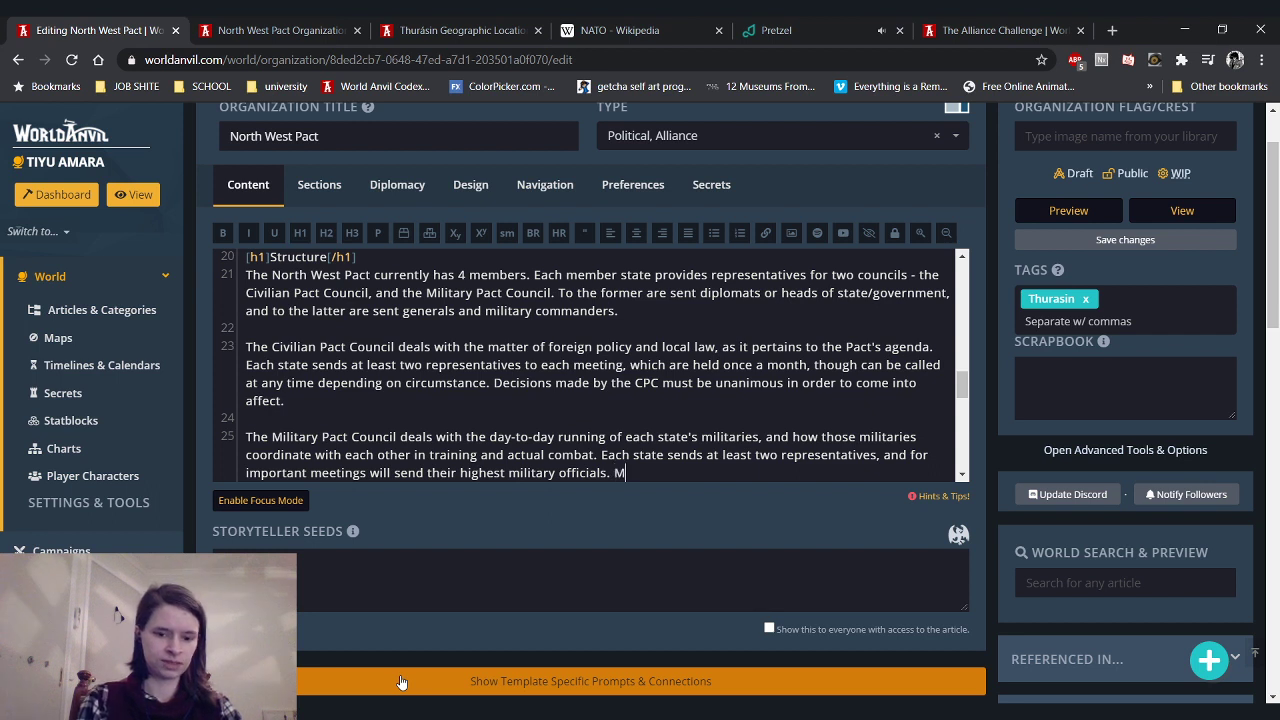
text(The MPC)
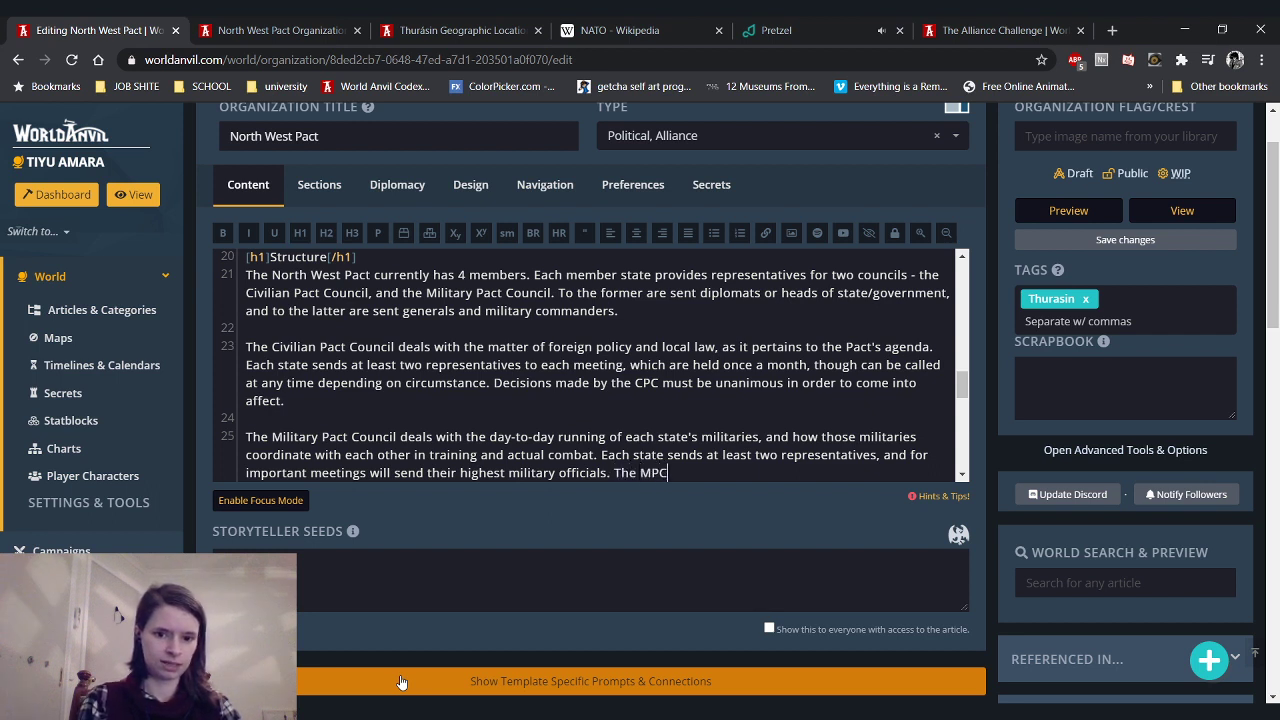
text( gives to)
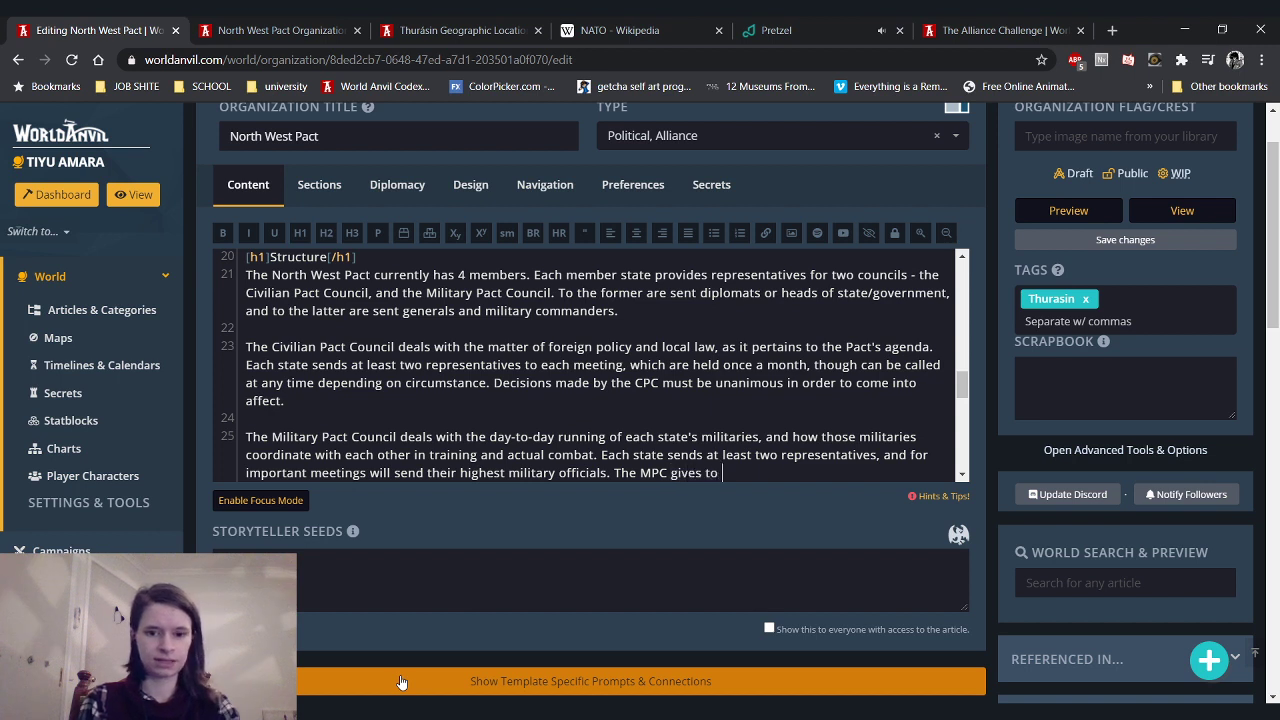
key(BackSpace)
text(he )
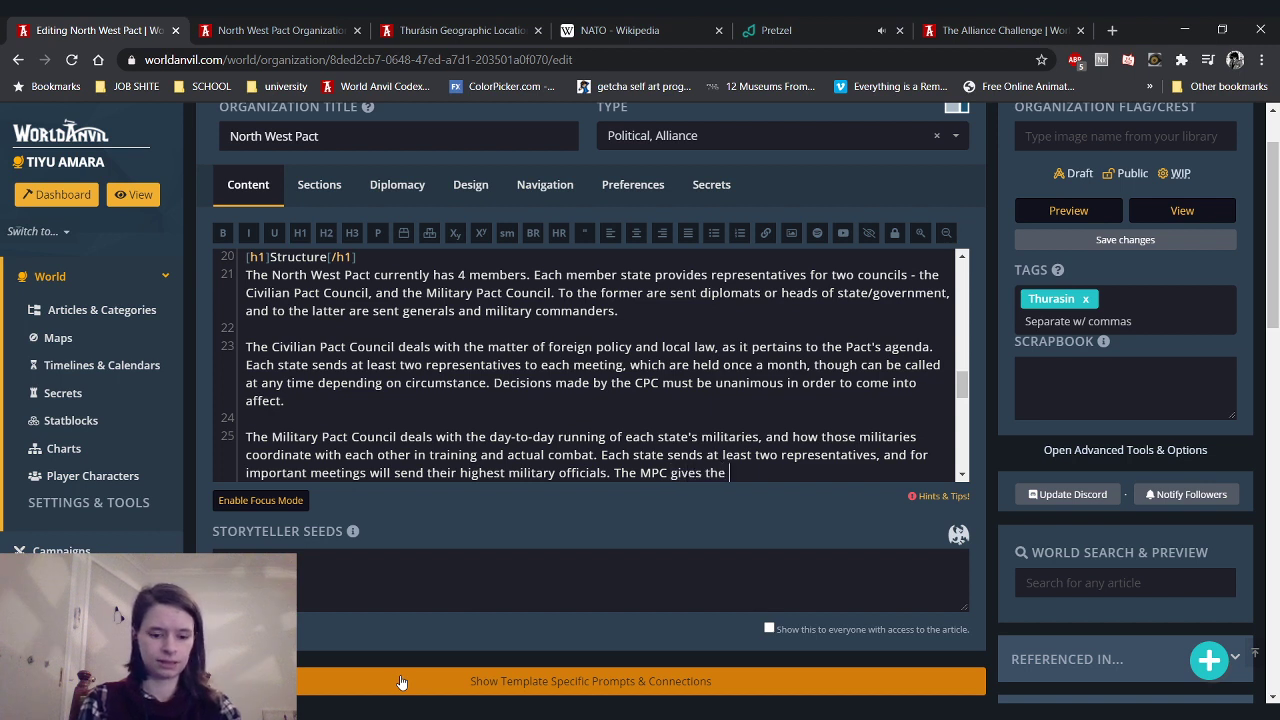
text(CPC advise of mil)
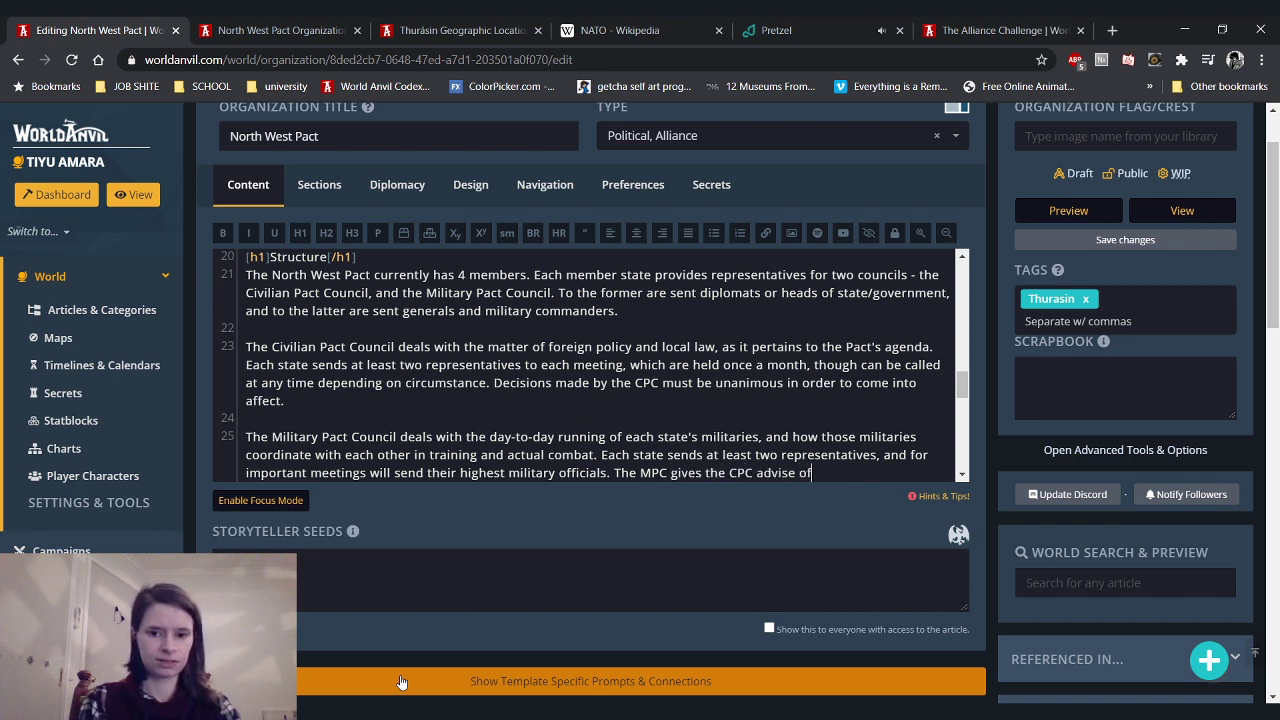
key(BackSpace)
key(BackSpace)
key(BackSpace)
key(BackSpace)
key(BackSpace)
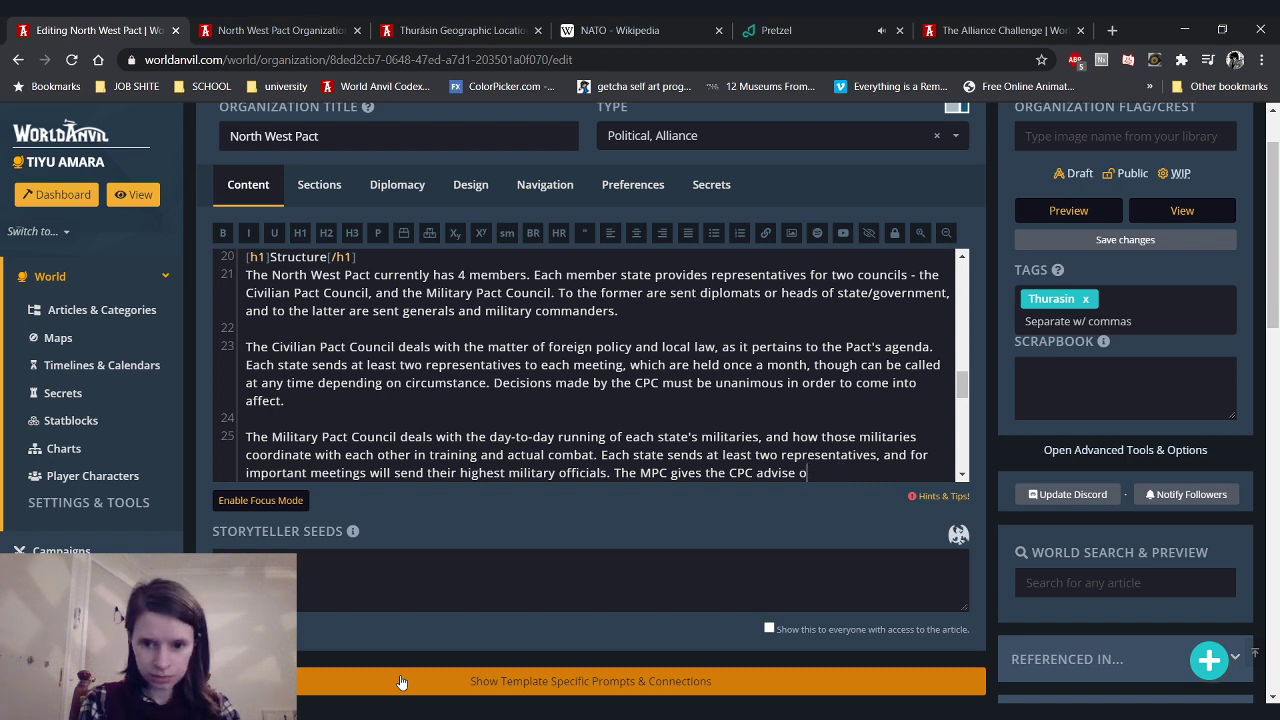
text(n militRY)
key(BackSpace)
key(BackSpace)
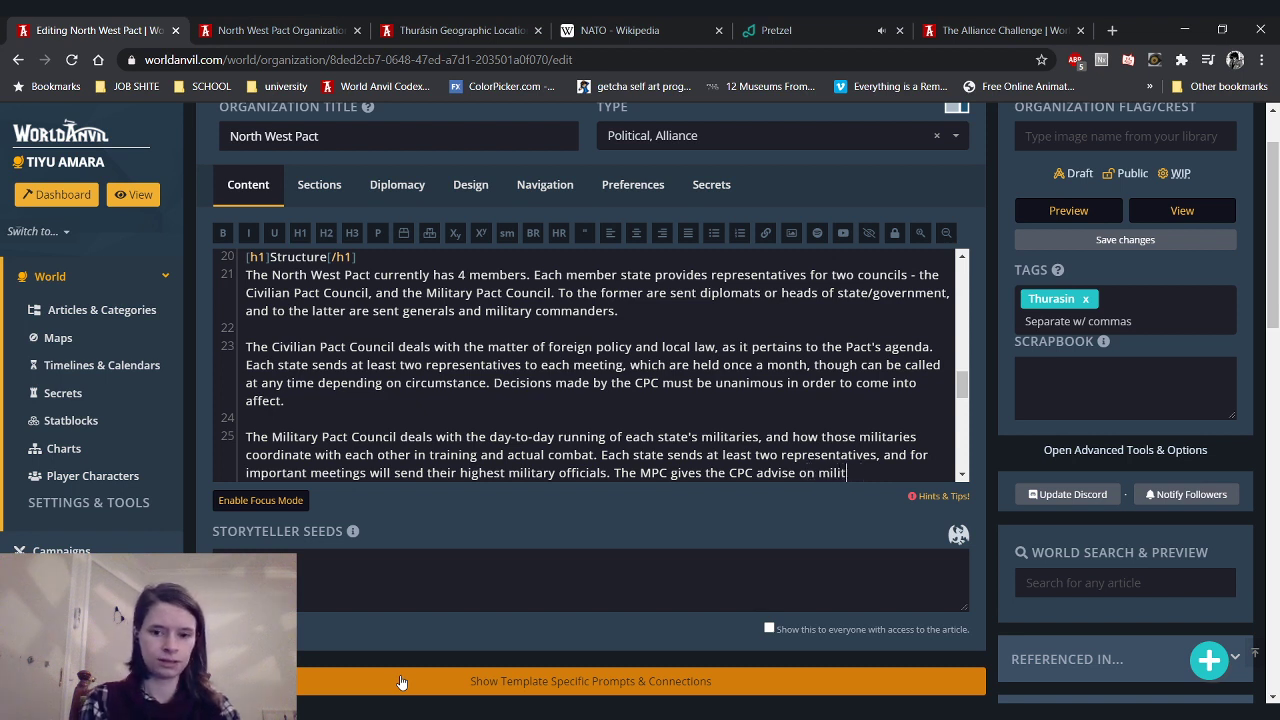
text(ary policy.)
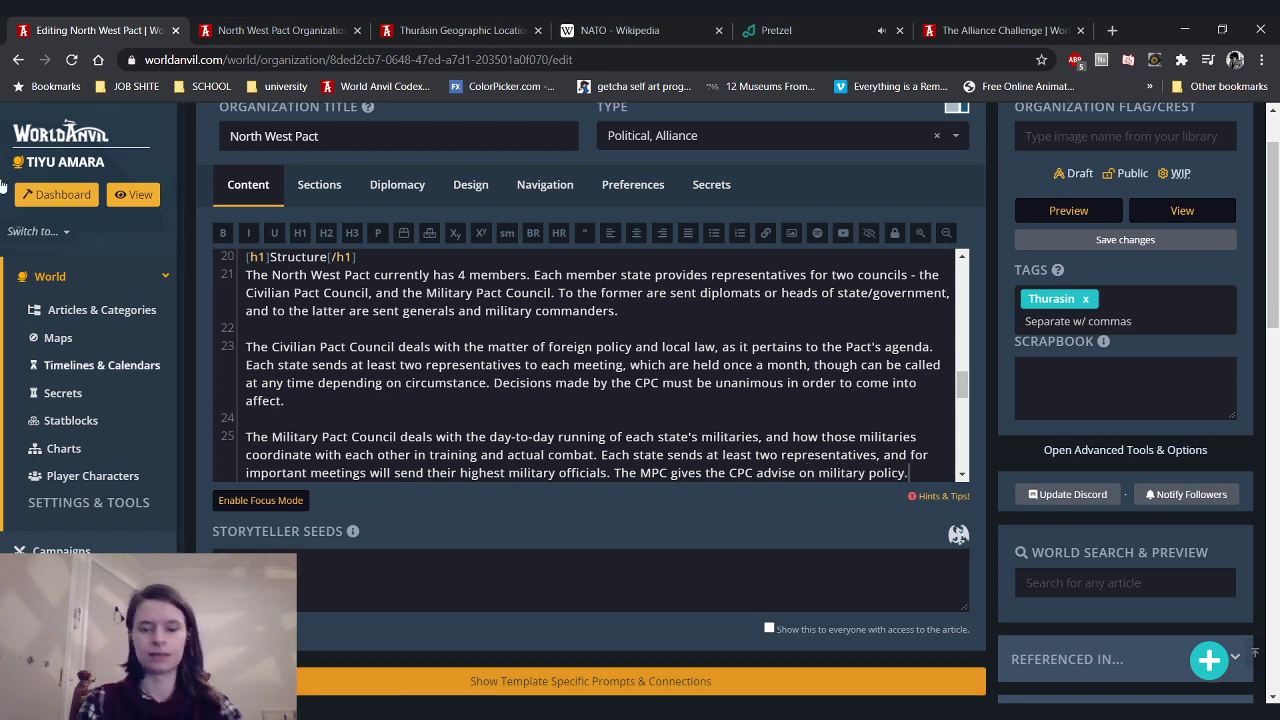
Insert a line break between the Military Pact Council paragraph and the Current Members heading, checking the spacing in the refreshed article preview
click(280, 30)
click(68, 62)
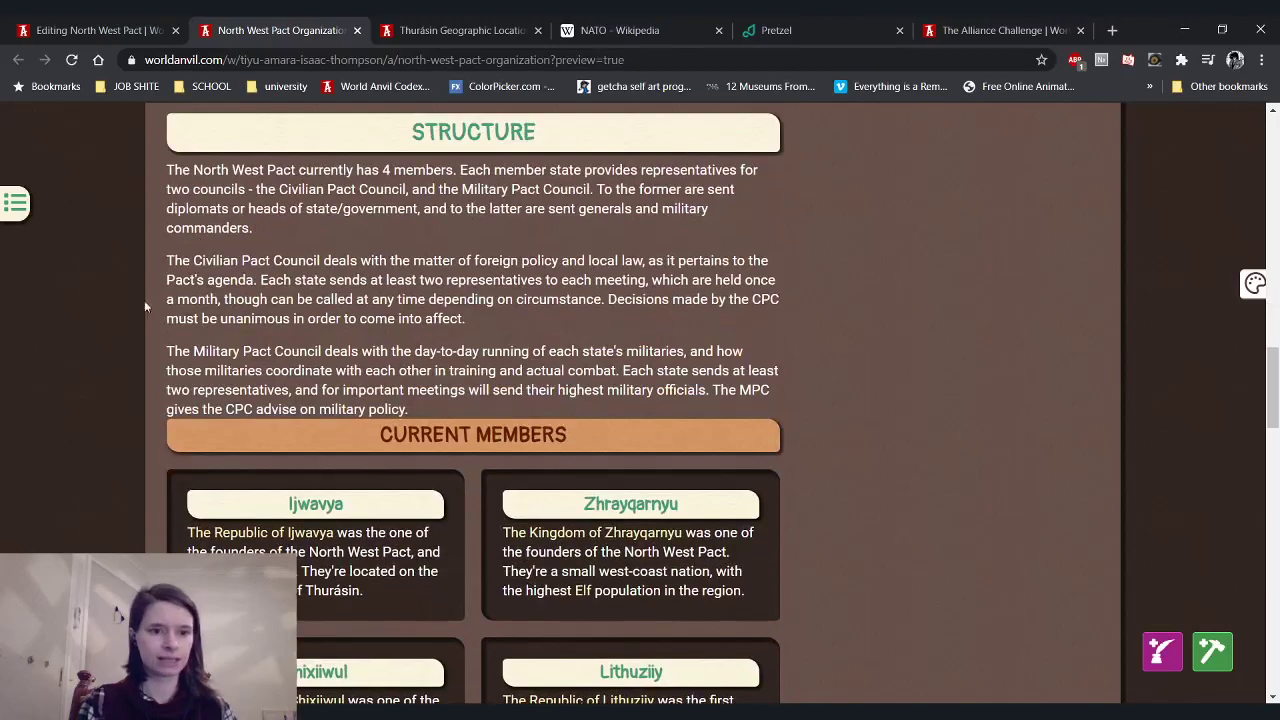
key(ctrl+shift+Tab)
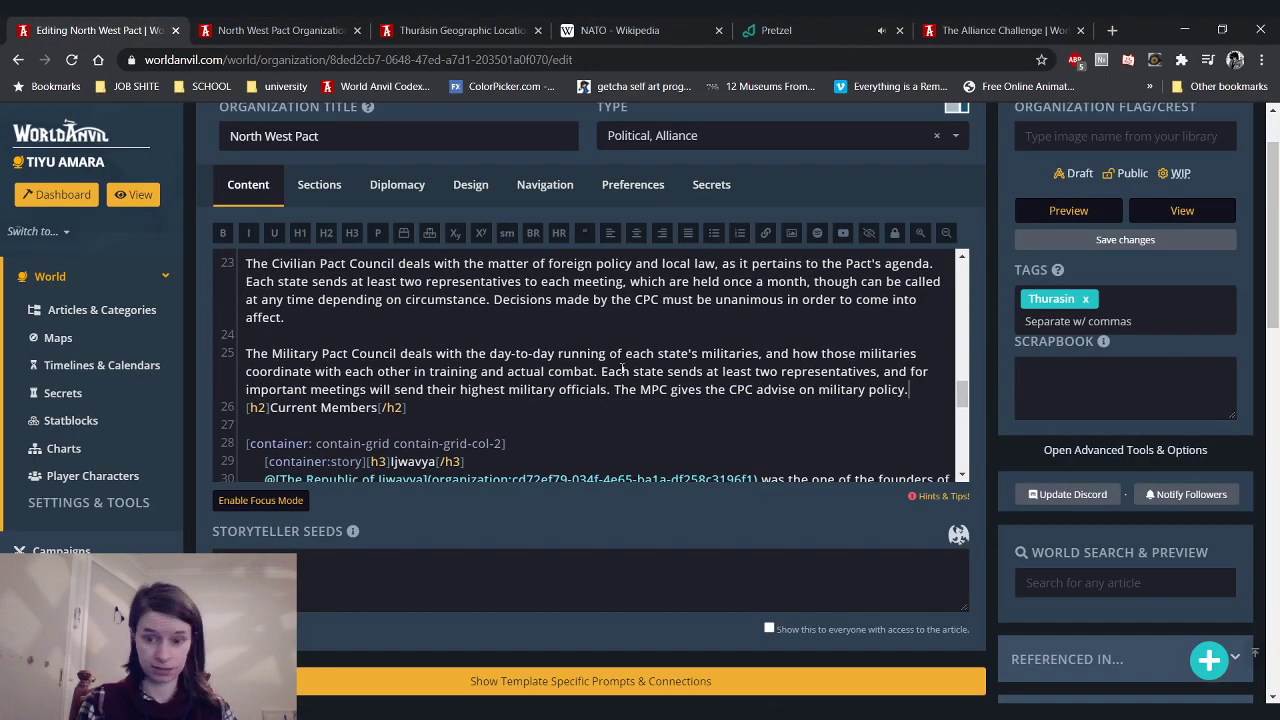
key(Return)
click(275, 30)
key(F5)
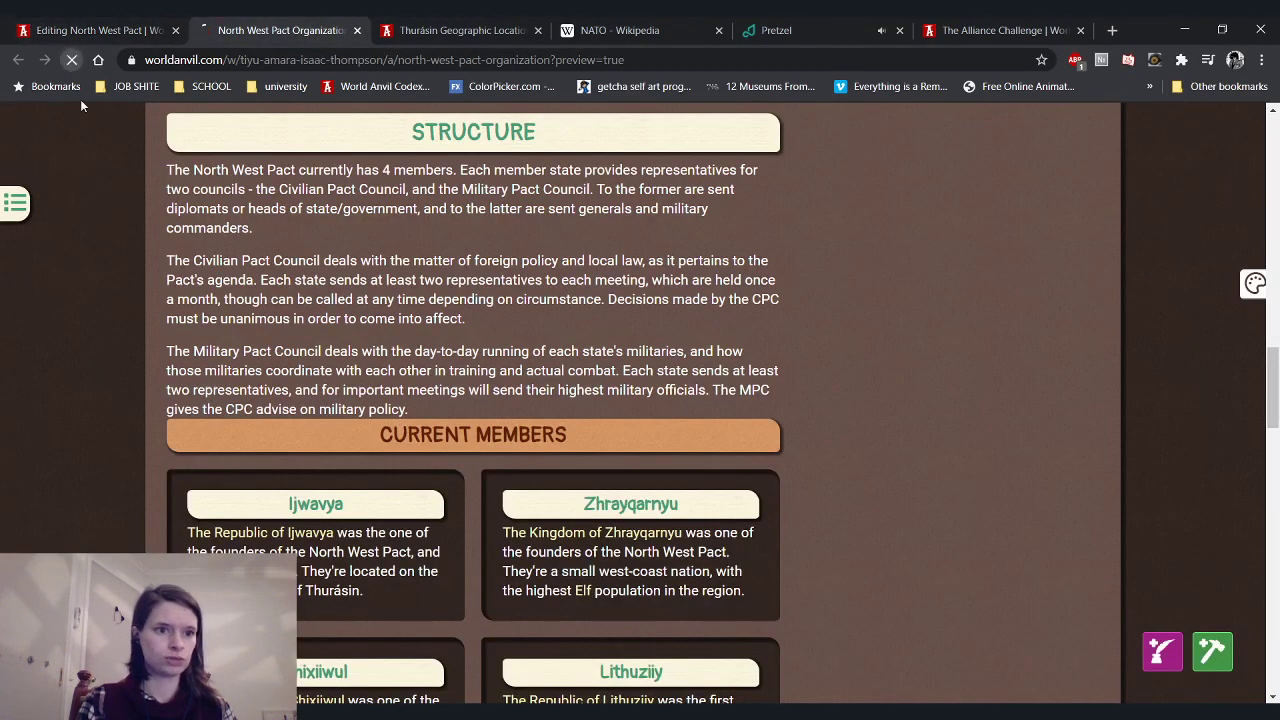
Delete the leftover "structure of pact" note and its blank lines from the article's end, and save the changes
scroll(120, 292, down, 10)
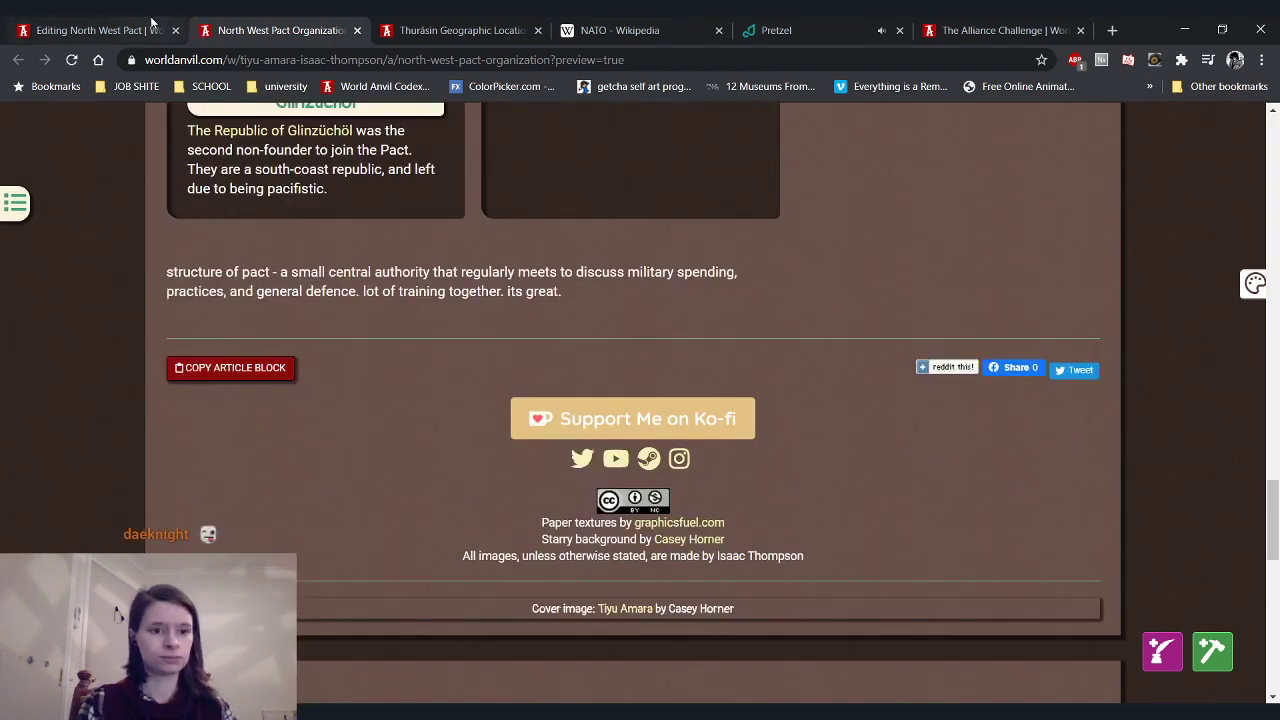
click(151, 22)
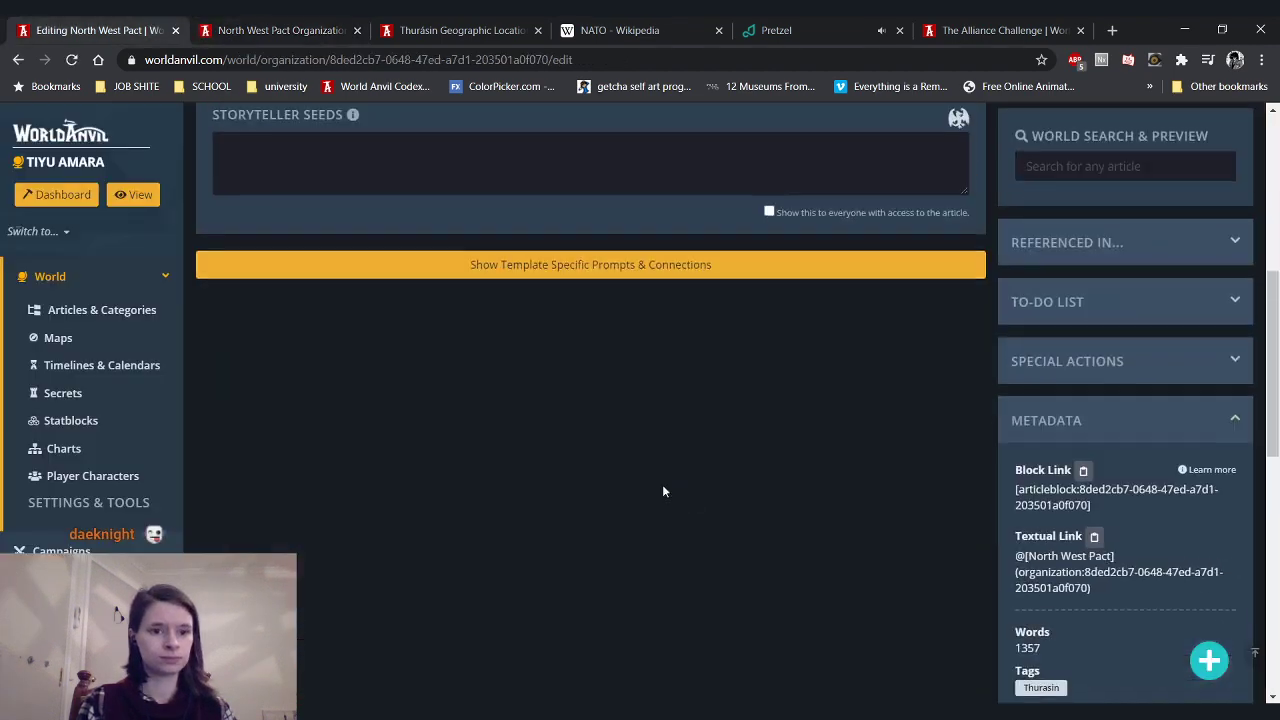
scroll(662, 484, up, 5)
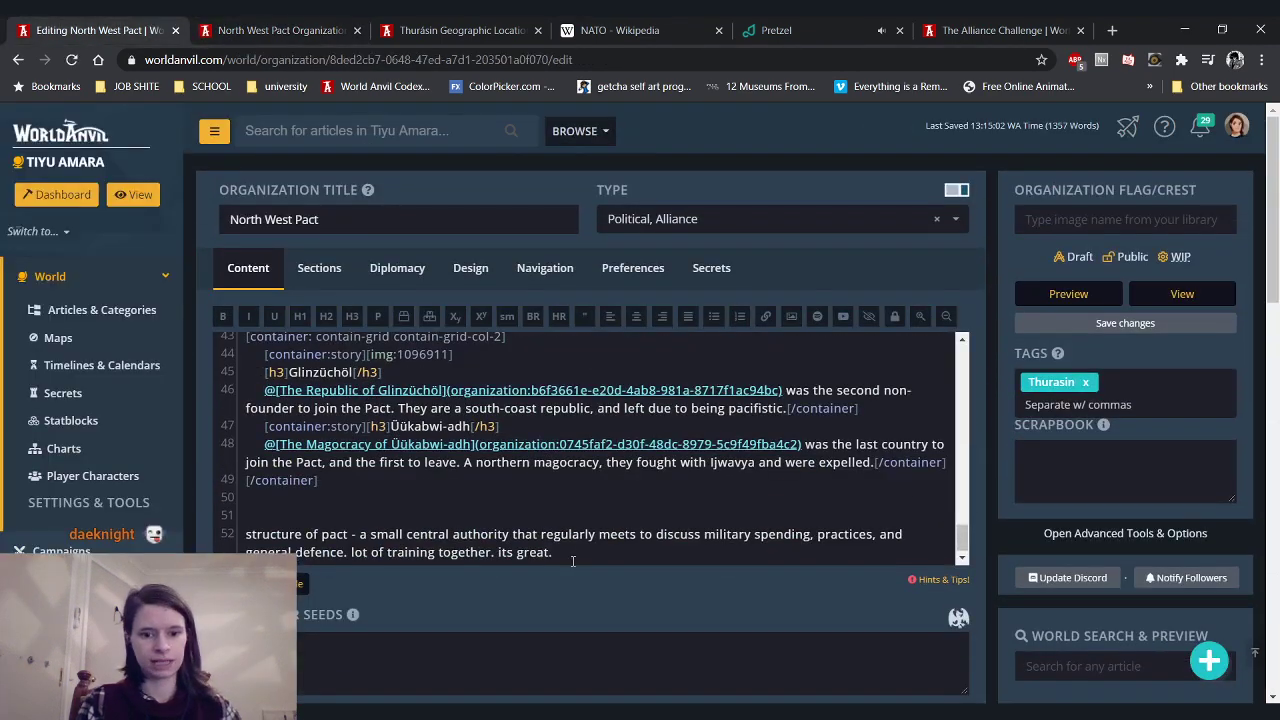
drag(556, 553, 237, 507)
key(BackSpace)
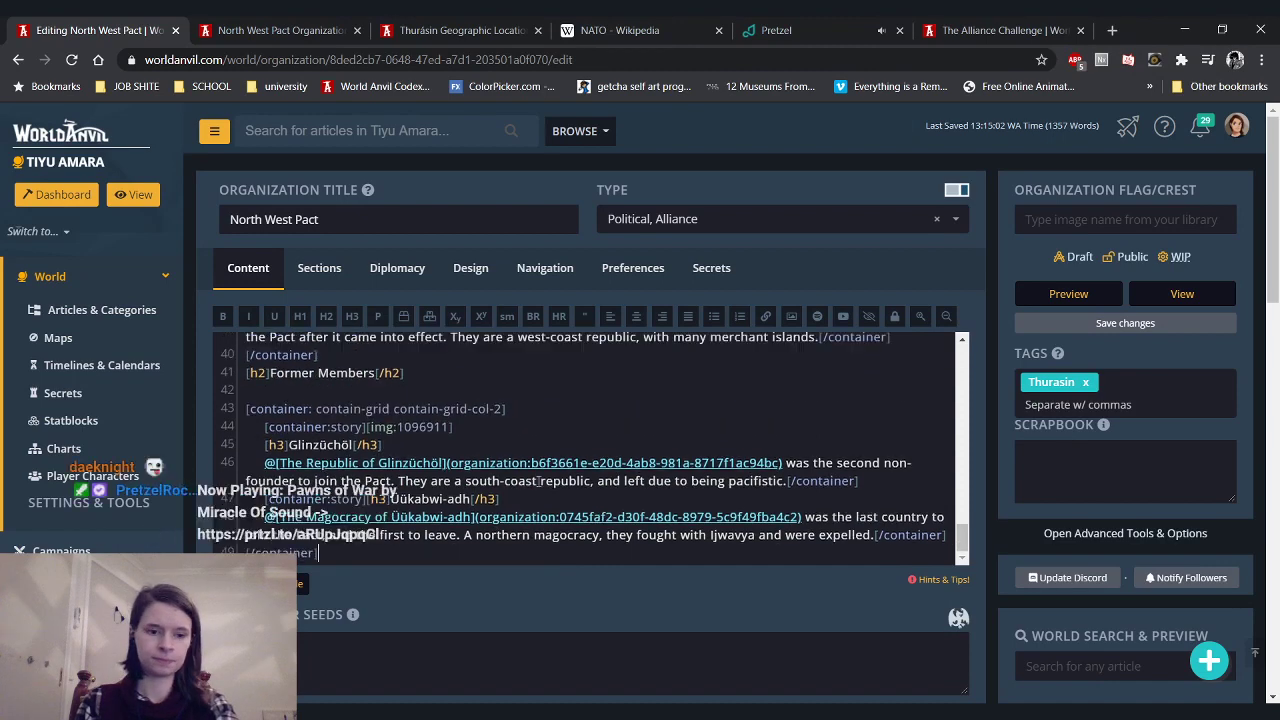
click(1104, 323)
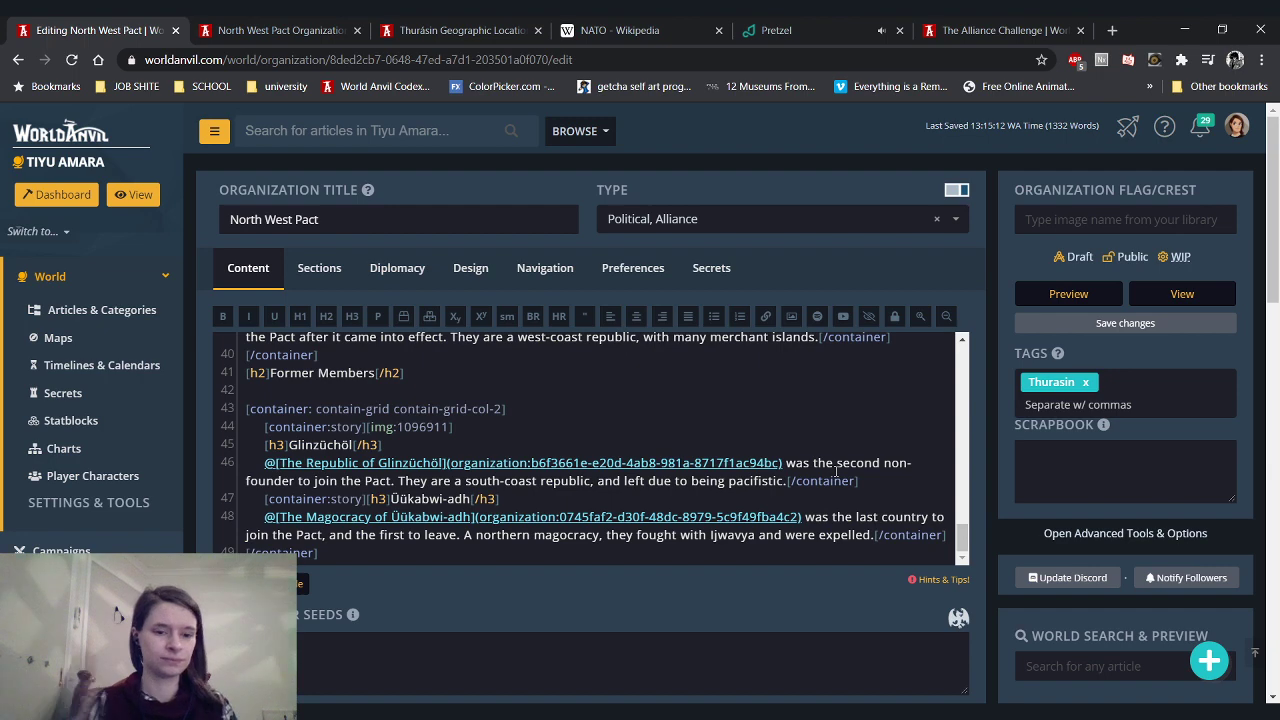
Review the article's history, structure and member sections in an updated preview, and return to the article editor
click(1085, 293)
scroll(443, 369, up, 10)
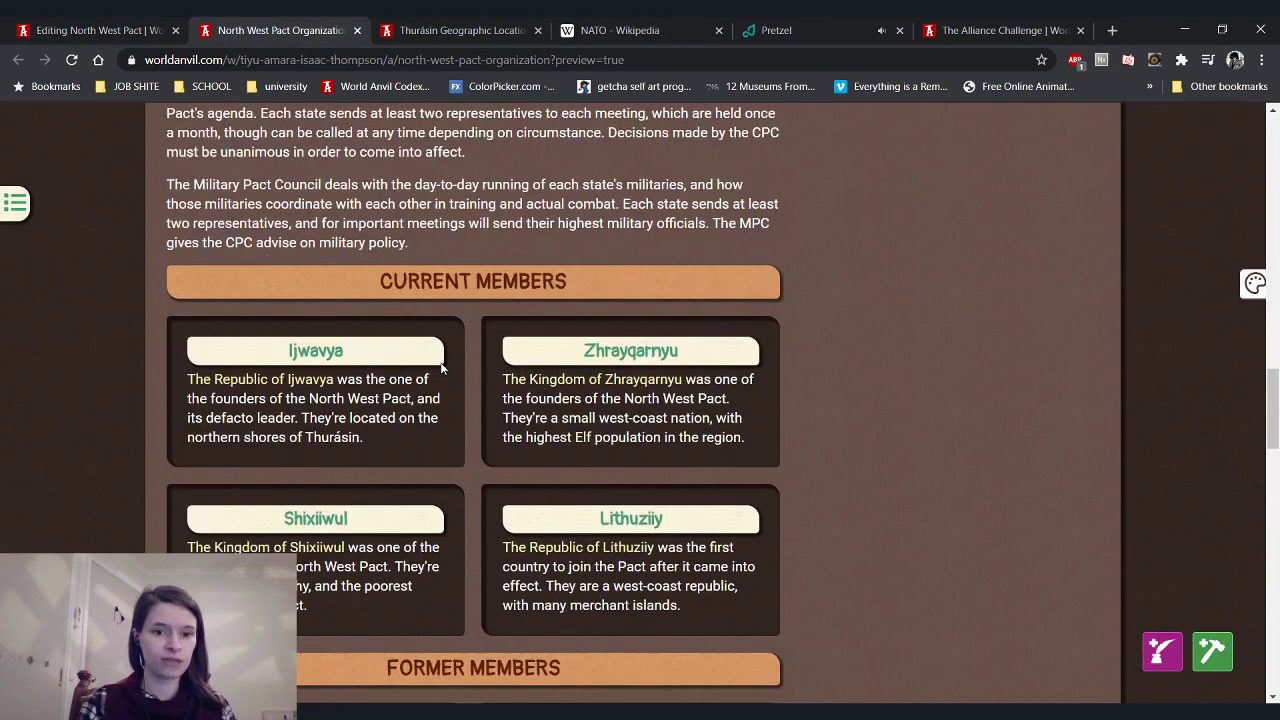
scroll(443, 369, up, 10)
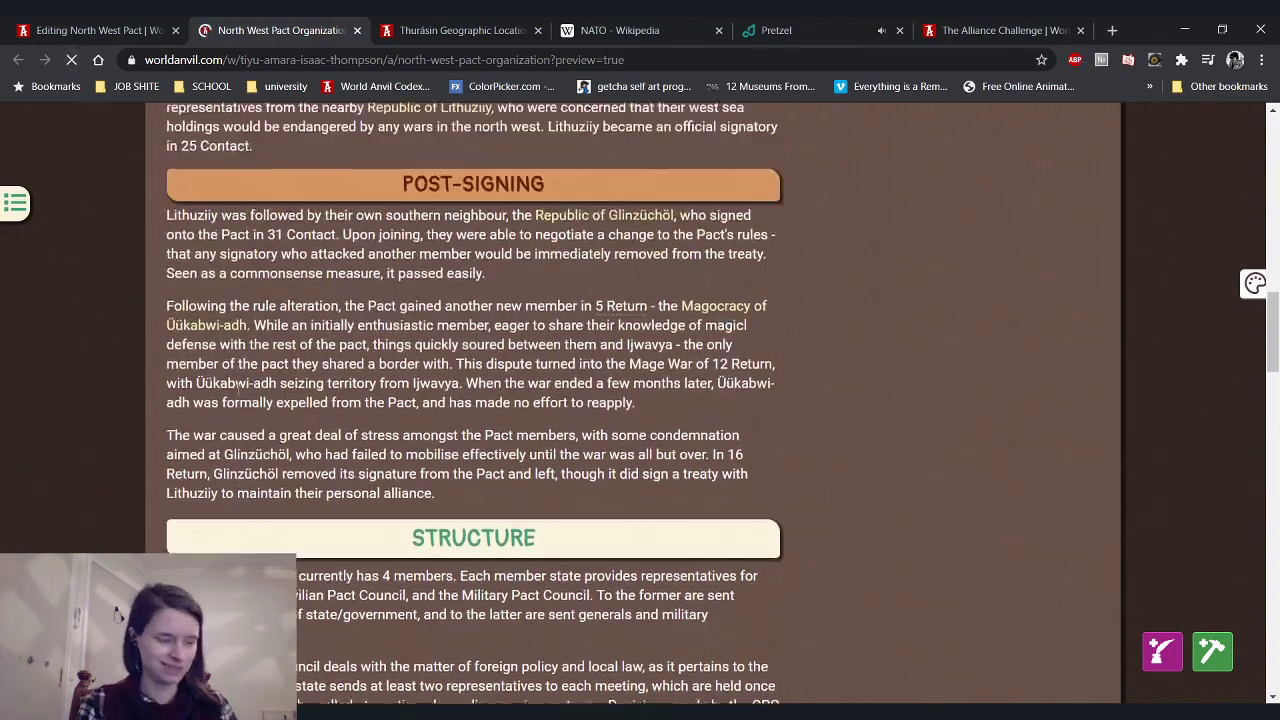
scroll(205, 213, down, 10)
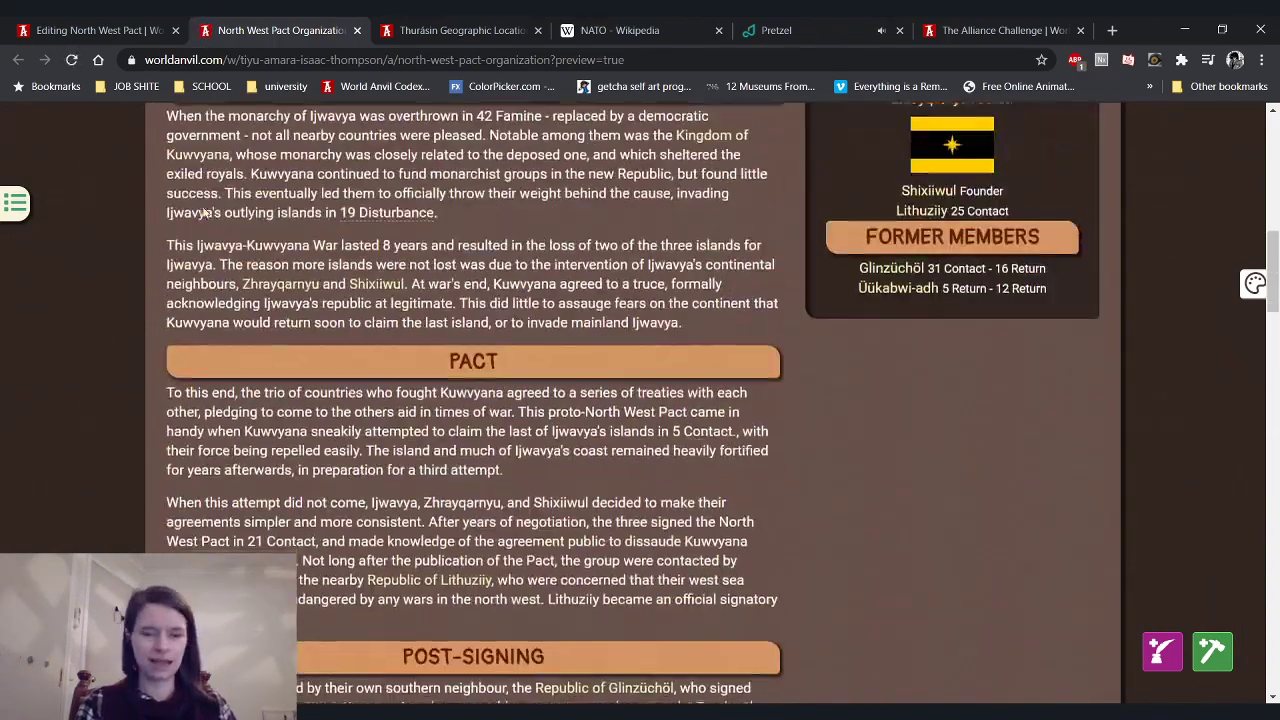
click(96, 30)
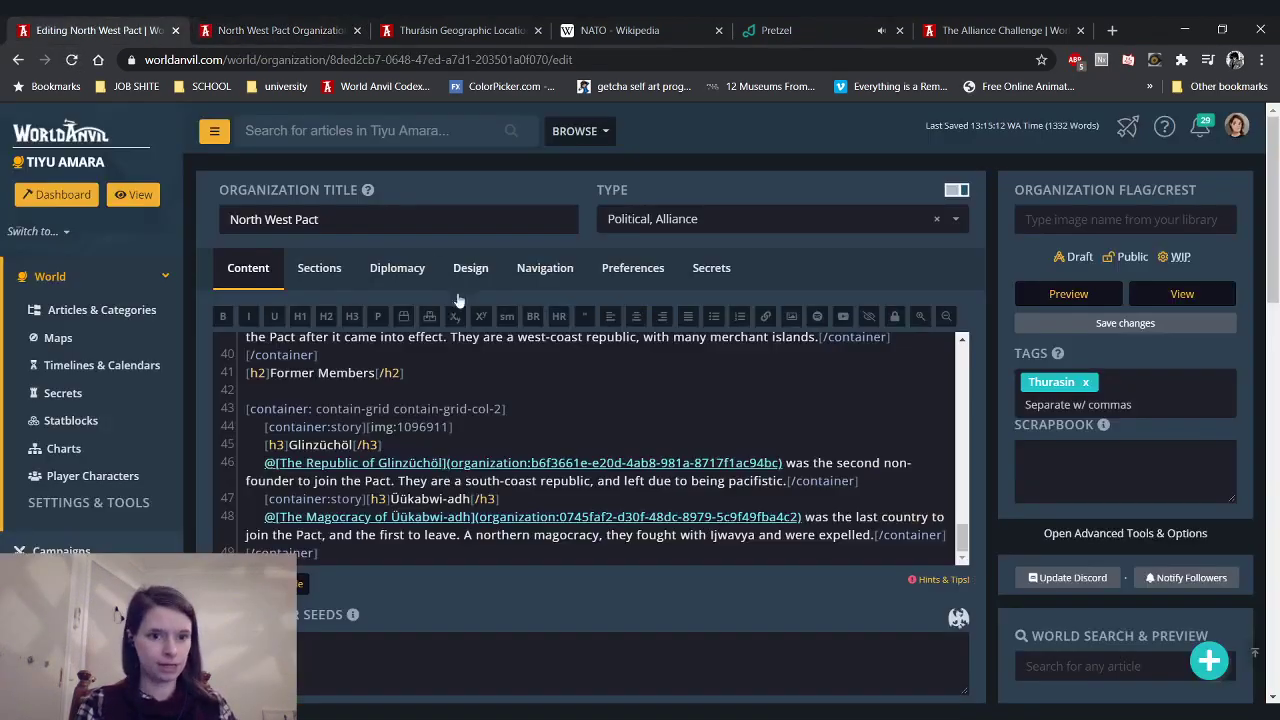
In the article's Sidebar: Bottom section, duplicate the [img:1454621|center|100] flag image below the Shixiiwul entry and remove its [br] tag
click(305, 284)
scroll(420, 398, down, 8)
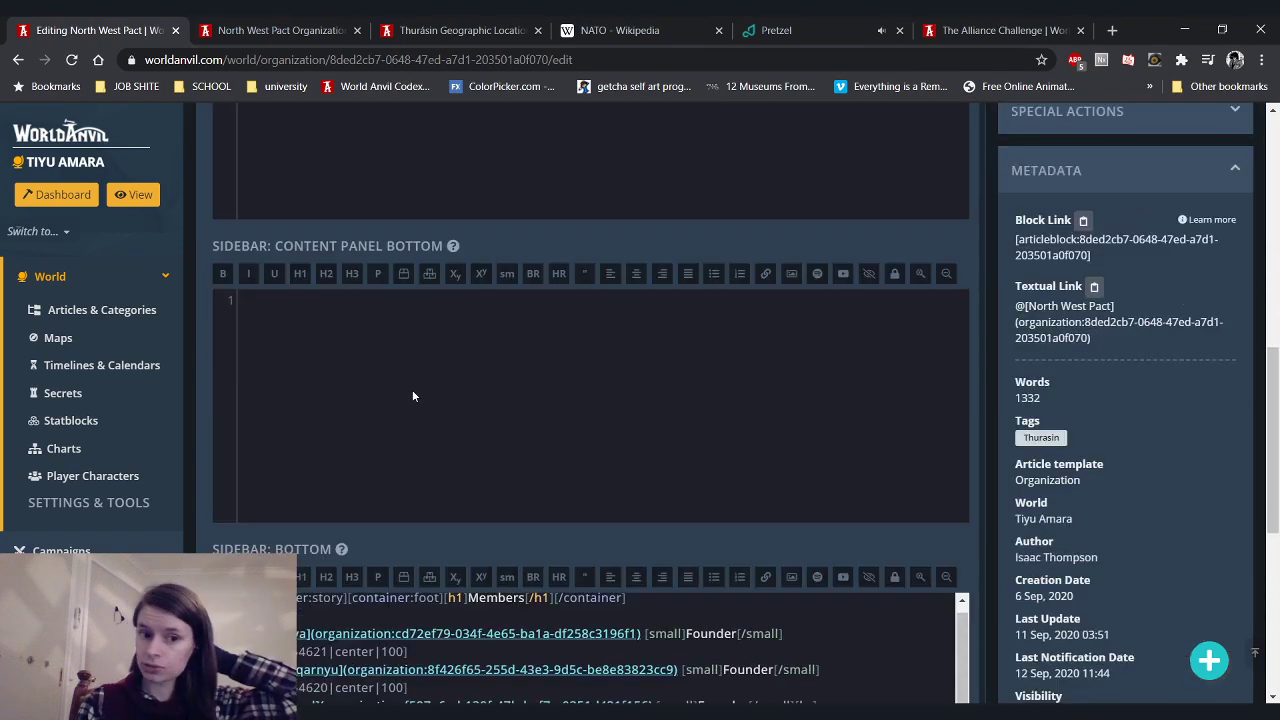
scroll(412, 396, down, 3)
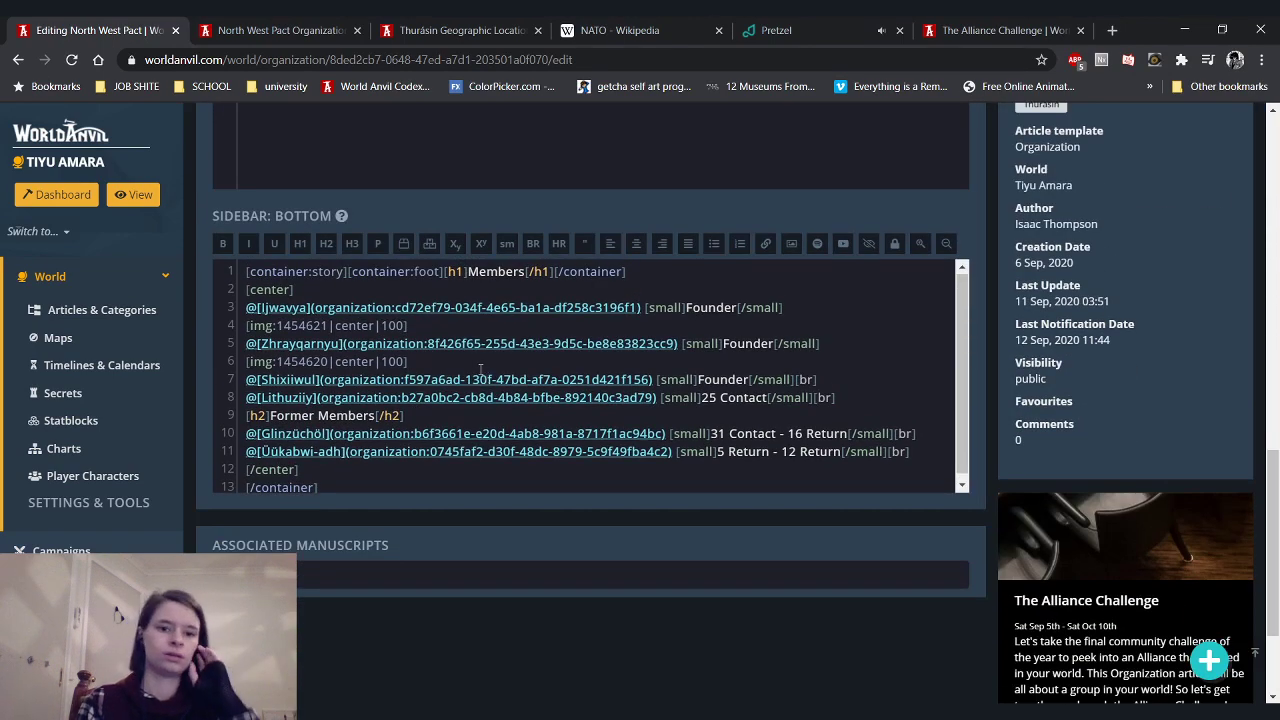
drag(423, 328, 247, 330)
key(ctrl+c)
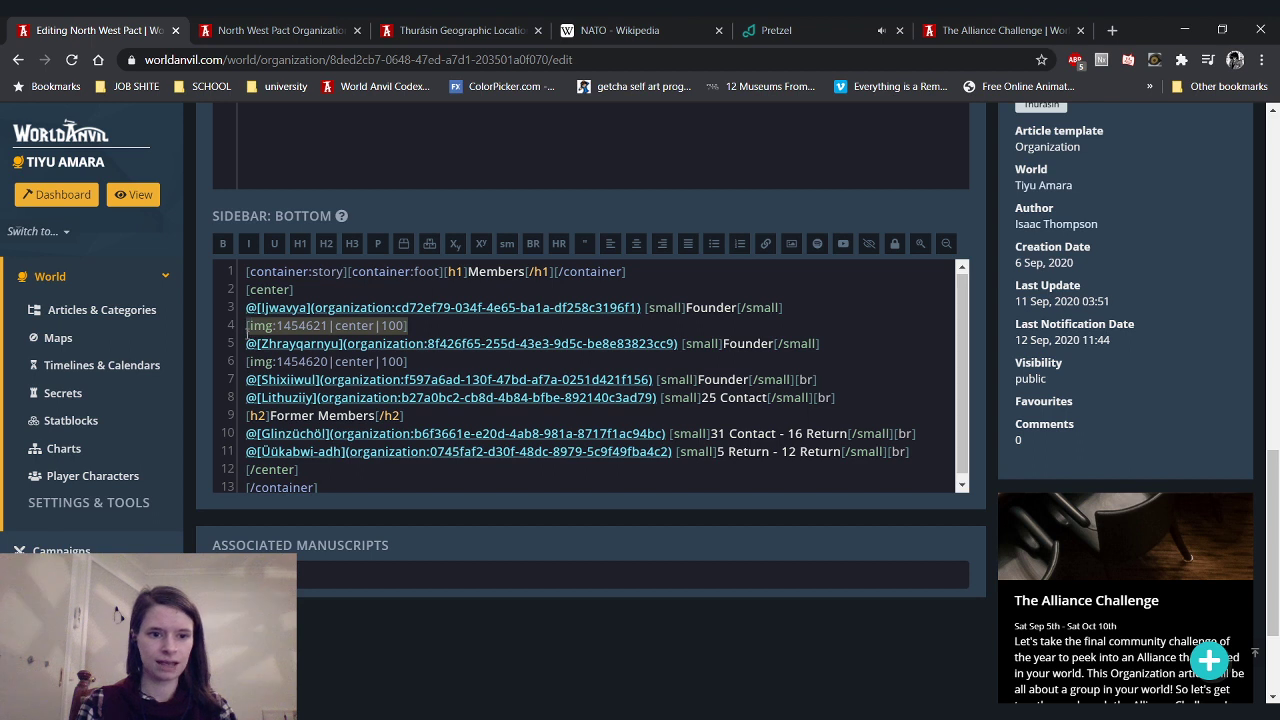
click(818, 380)
key(Return)
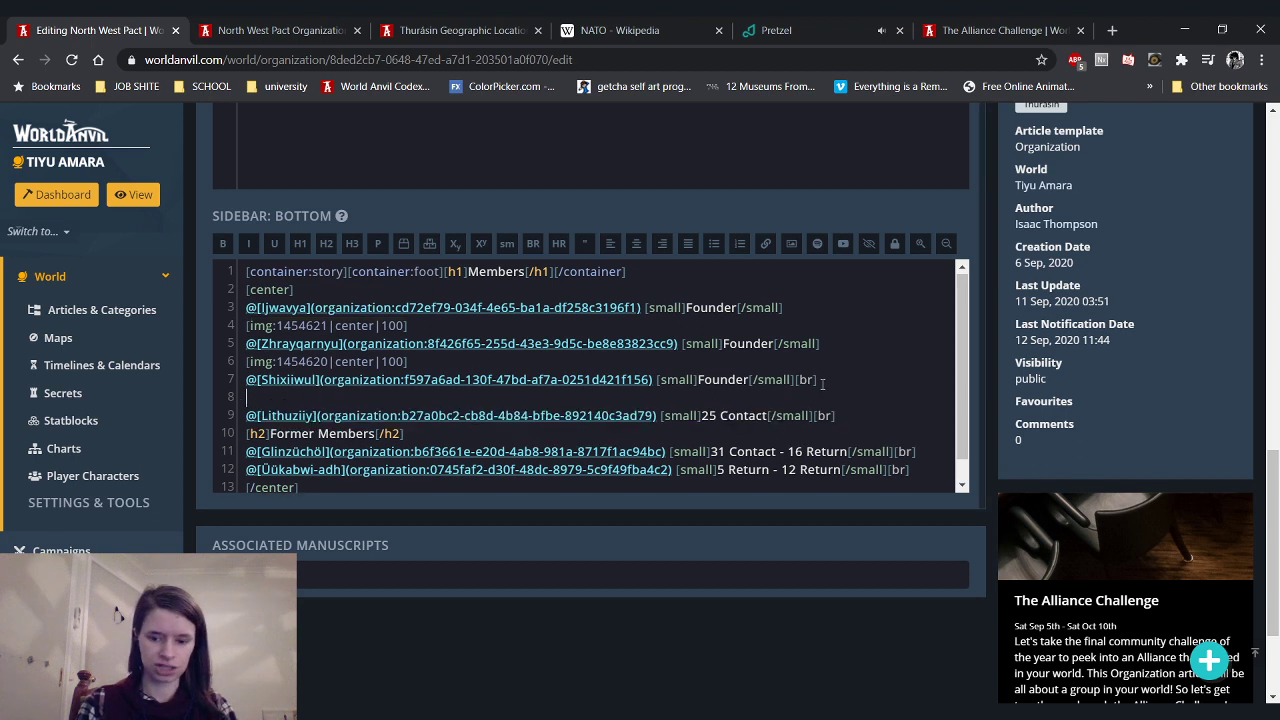
key(ctrl+v)
key(BackSpace)
key(BackSpace)
key(BackSpace)
key(BackSpace)
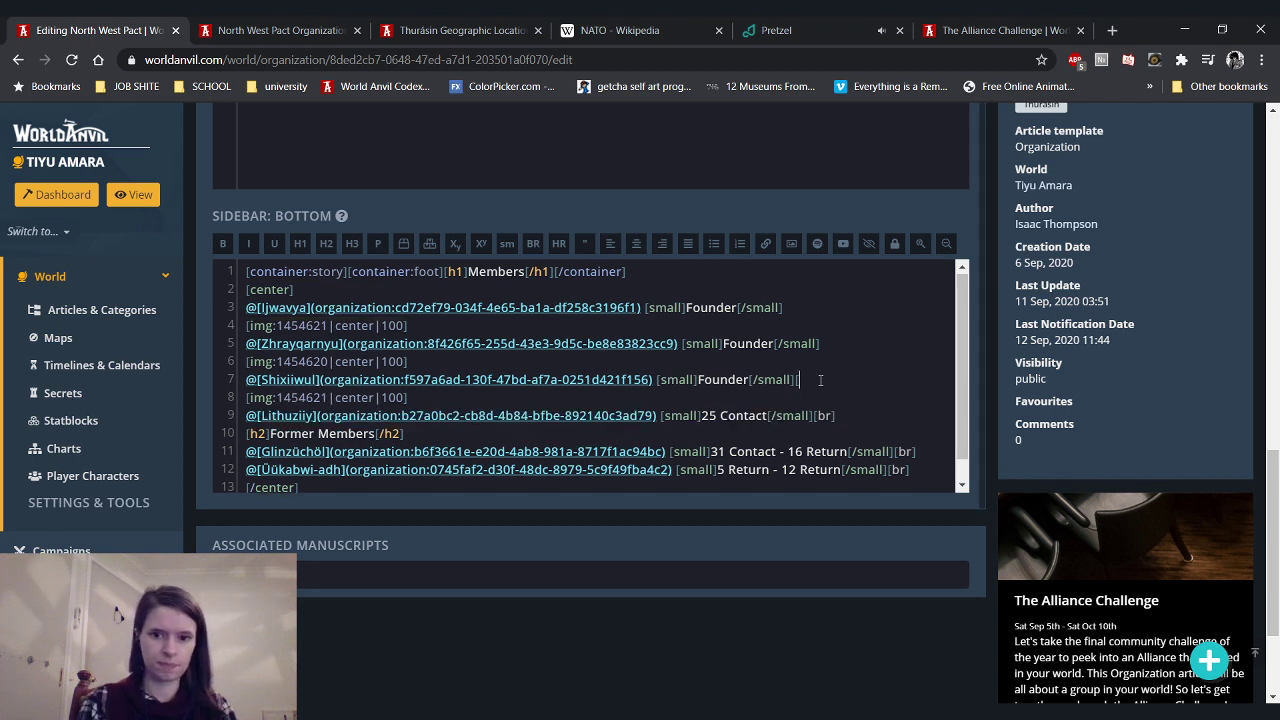
Replace the [br] tag after the Lithuziiy entry with the [img:1454621|center|100] flag image on its own line
click(844, 414)
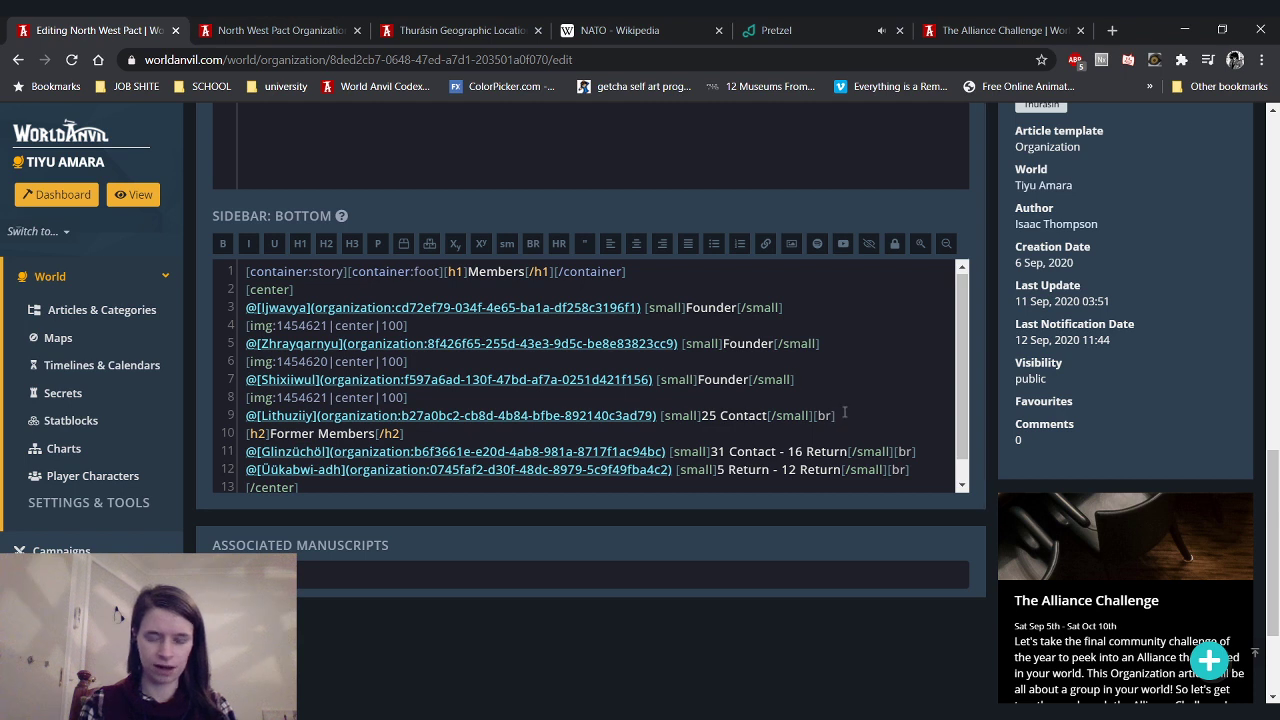
key(BackSpace)
key(BackSpace)
key(BackSpace)
key(BackSpace)
key(Return)
key(ctrl+v)
scroll(844, 412, down, 1)
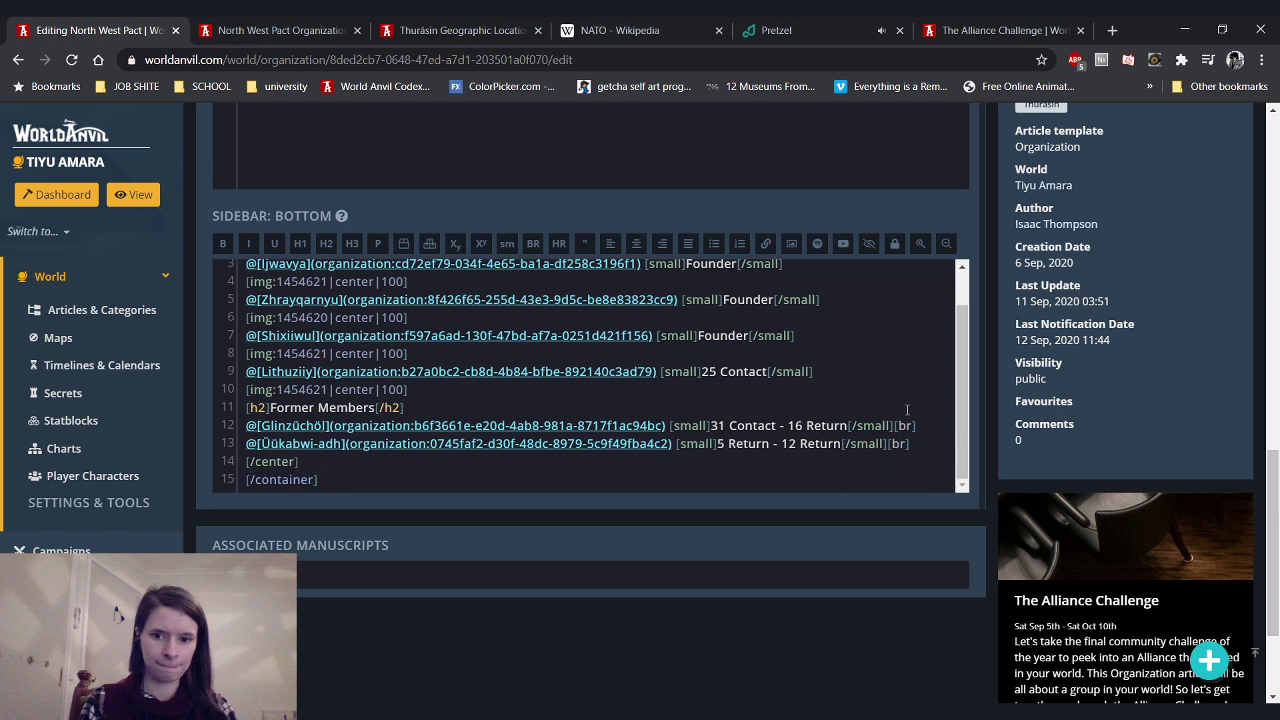
Replace the [br] tags after both former members, Glinzüchöl and Üükabwi-adh, with the [img:1454621|center|100] flag image on separate lines
key(BackSpace)
key(BackSpace)
key(Return)
key(ctrl+v)
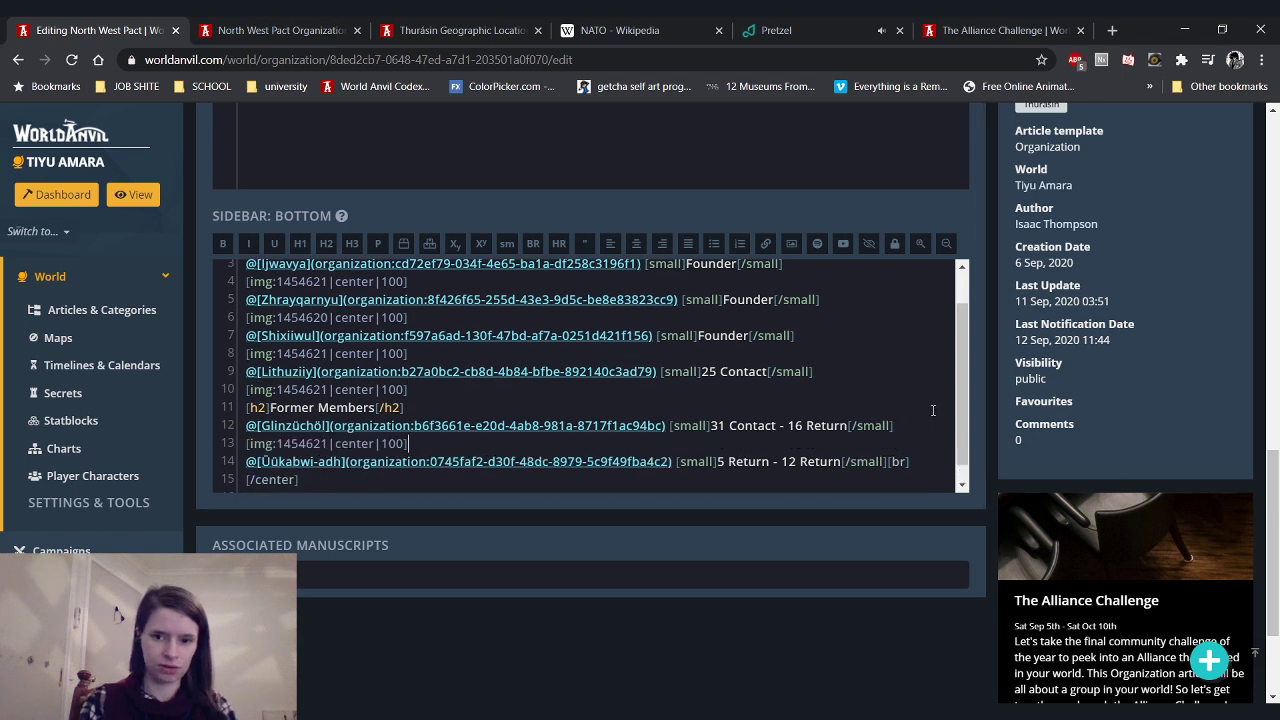
click(911, 460)
key(BackSpace)
key(BackSpace)
key(BackSpace)
key(BackSpace)
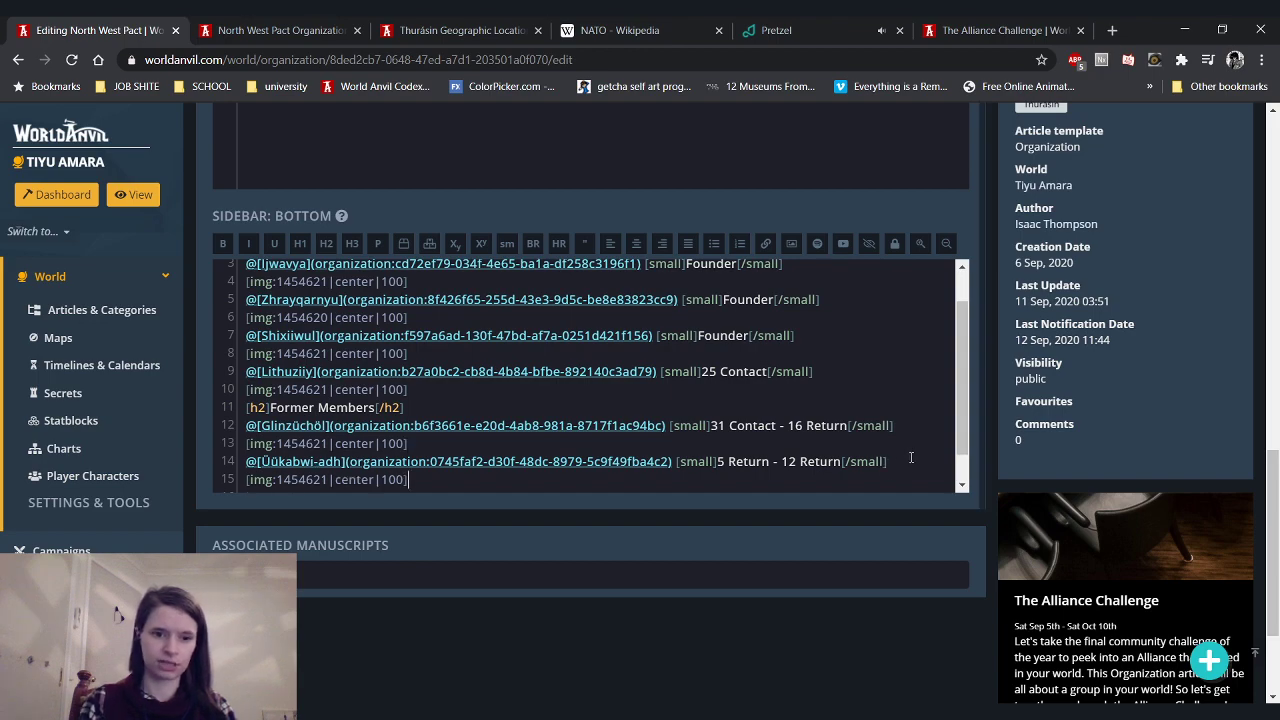
Refresh the article preview and check the sidebar flag images and the sections down to the Former Members cards
click(280, 30)
click(76, 61)
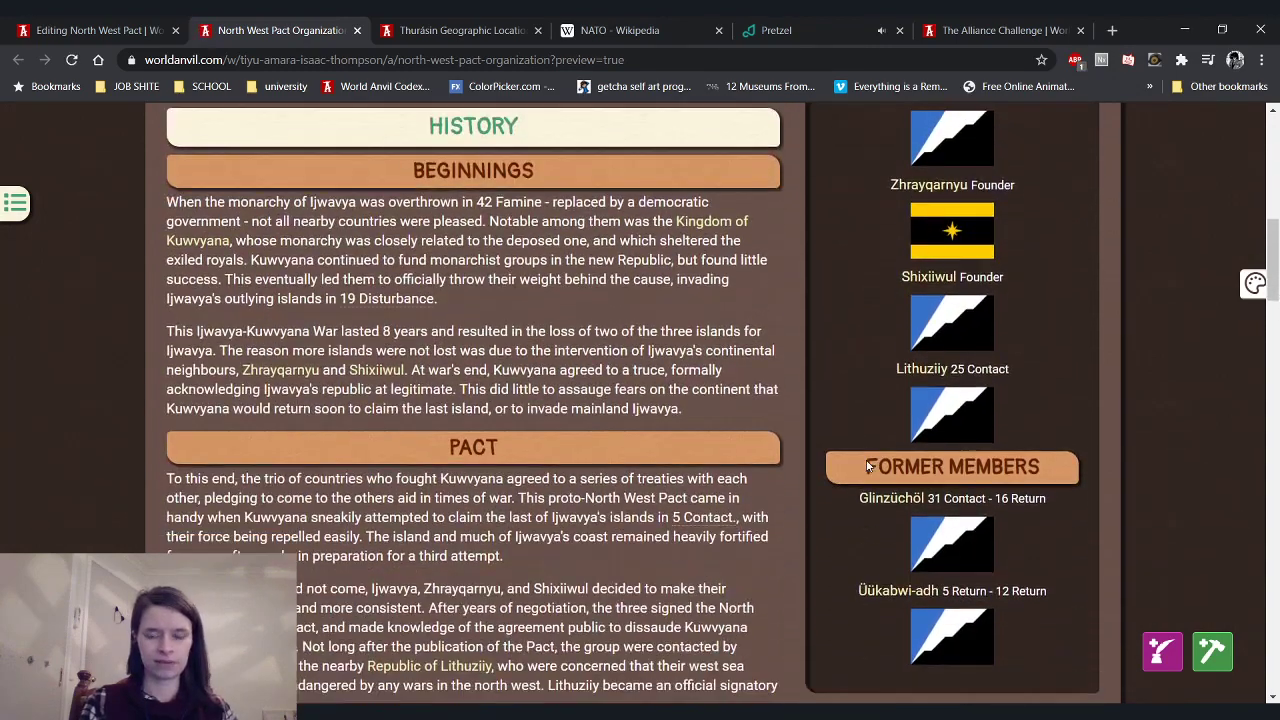
scroll(866, 463, down, 7)
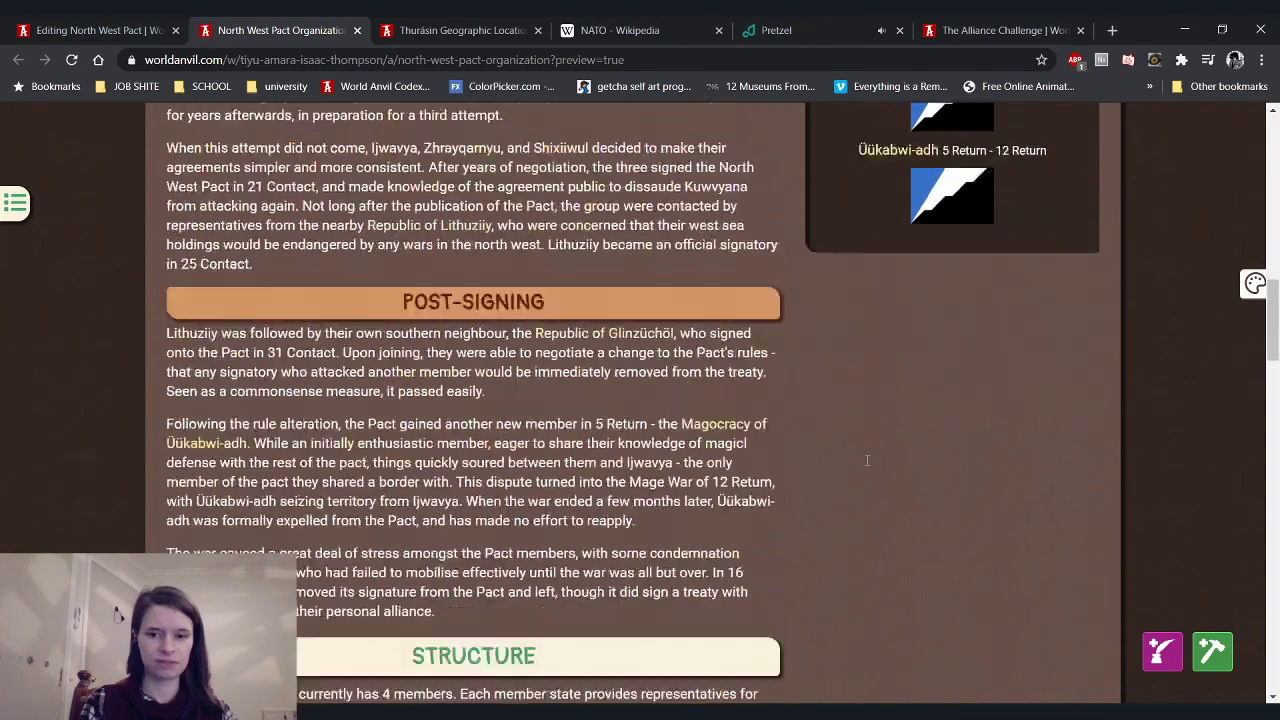
scroll(893, 246, down, 6)
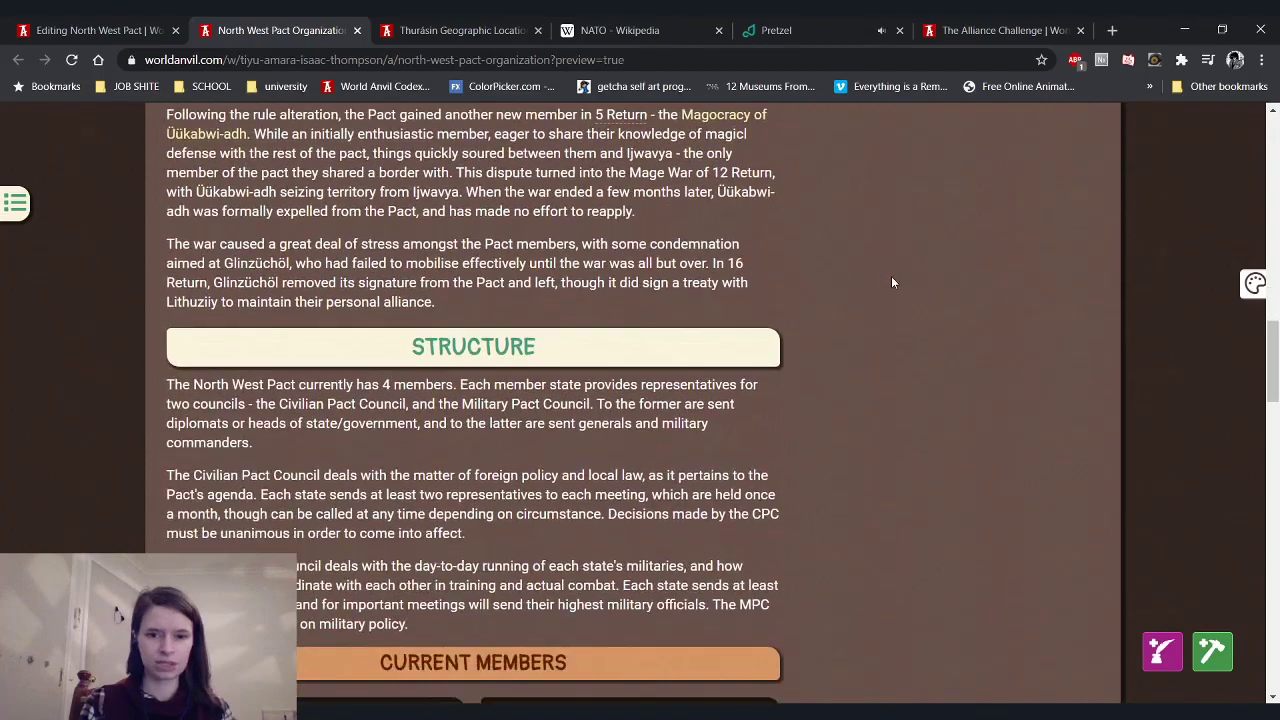
scroll(922, 476, down, 3)
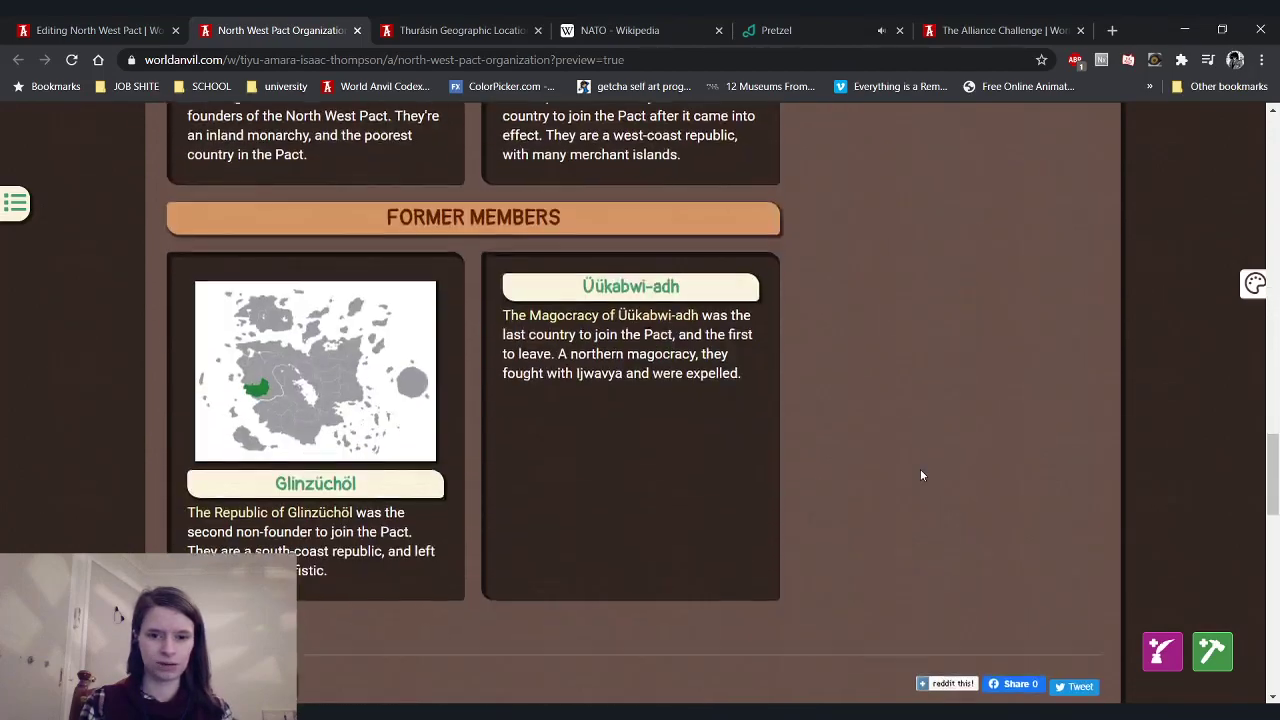
Examine the member cards and reread the Structure, Post-Signing, Pact and Beginnings sections back up to the article's introduction
scroll(922, 476, up, 4)
scroll(921, 474, down, 2)
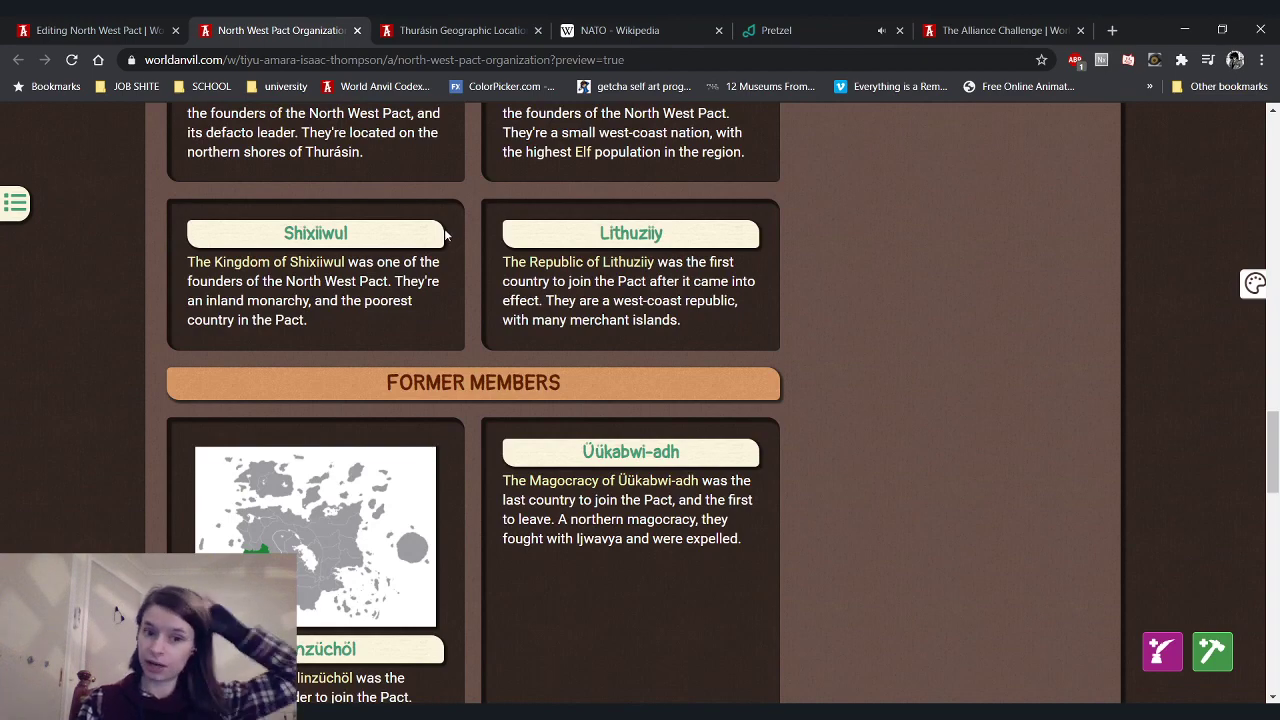
scroll(393, 297, up, 2)
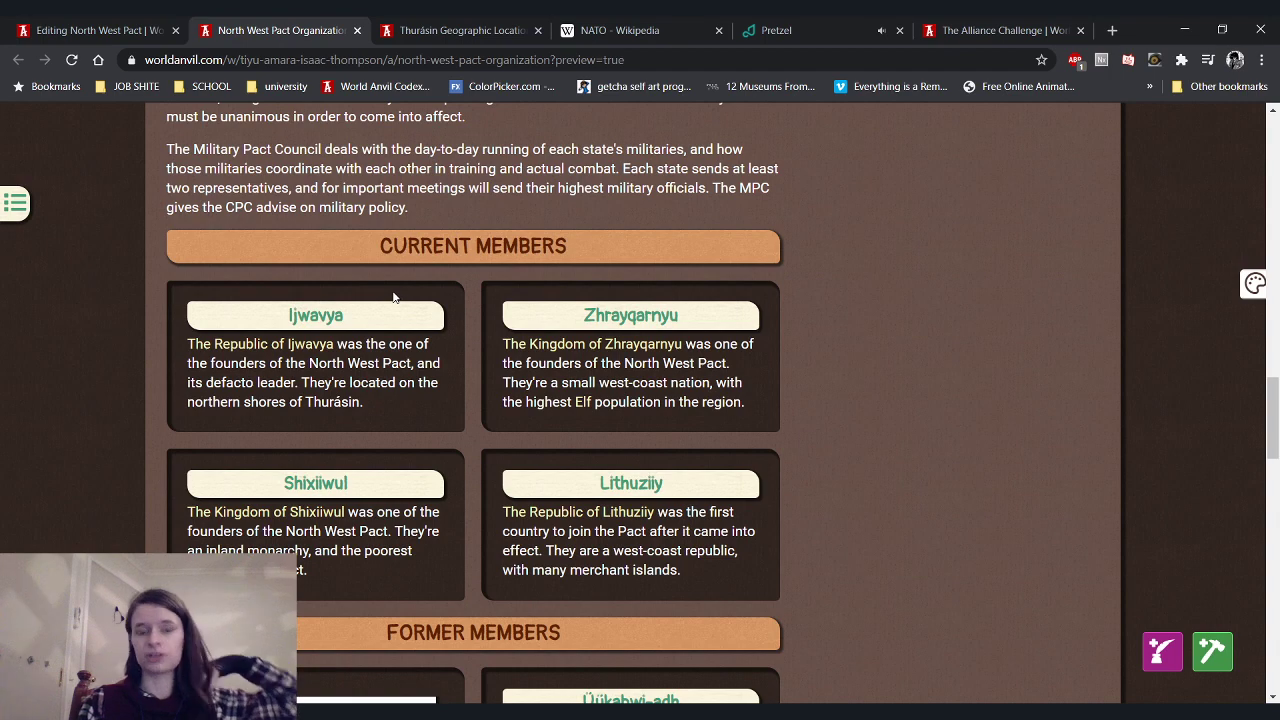
scroll(393, 297, up, 5)
scroll(393, 297, up, 1)
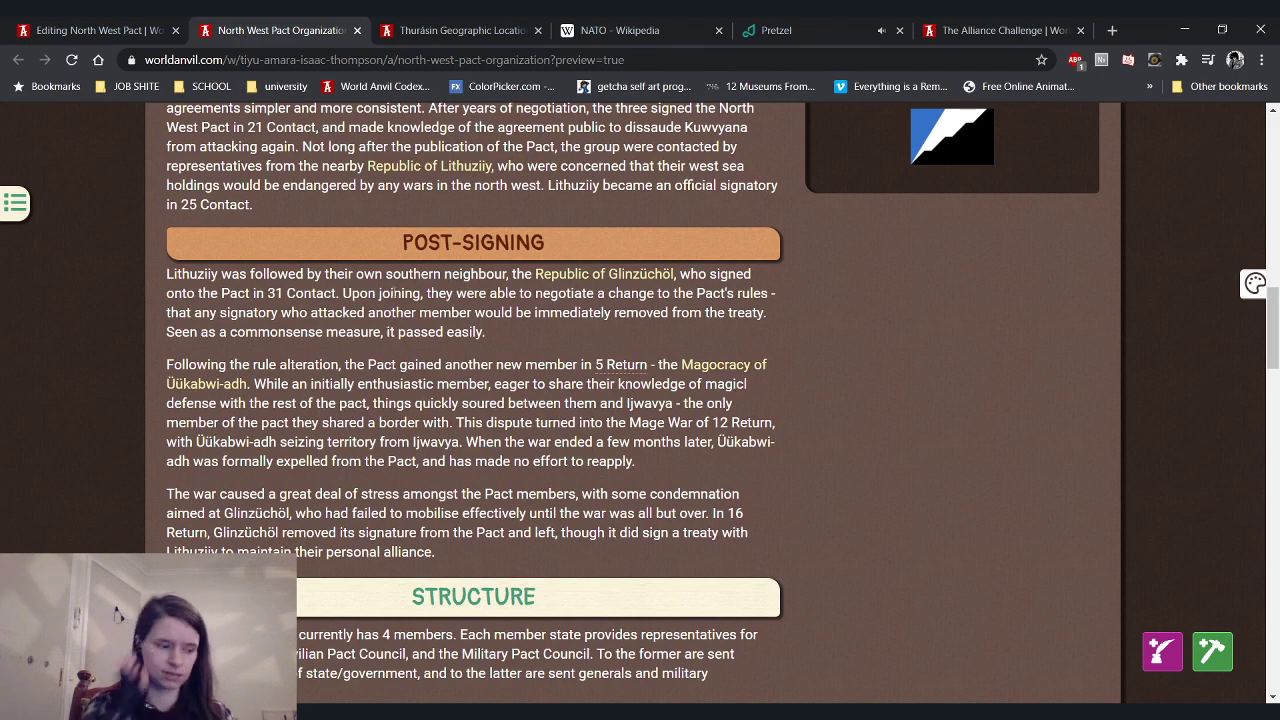
scroll(551, 386, up, 2)
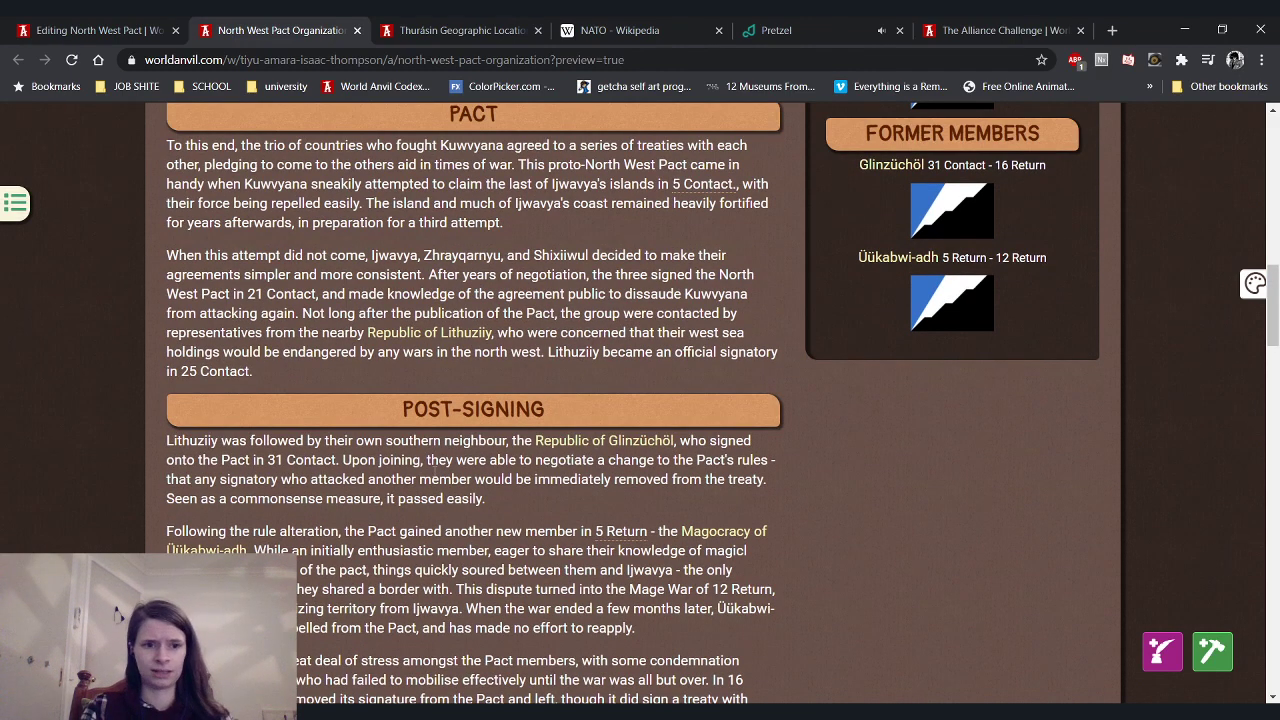
scroll(435, 490, up, 1)
scroll(435, 516, up, 4)
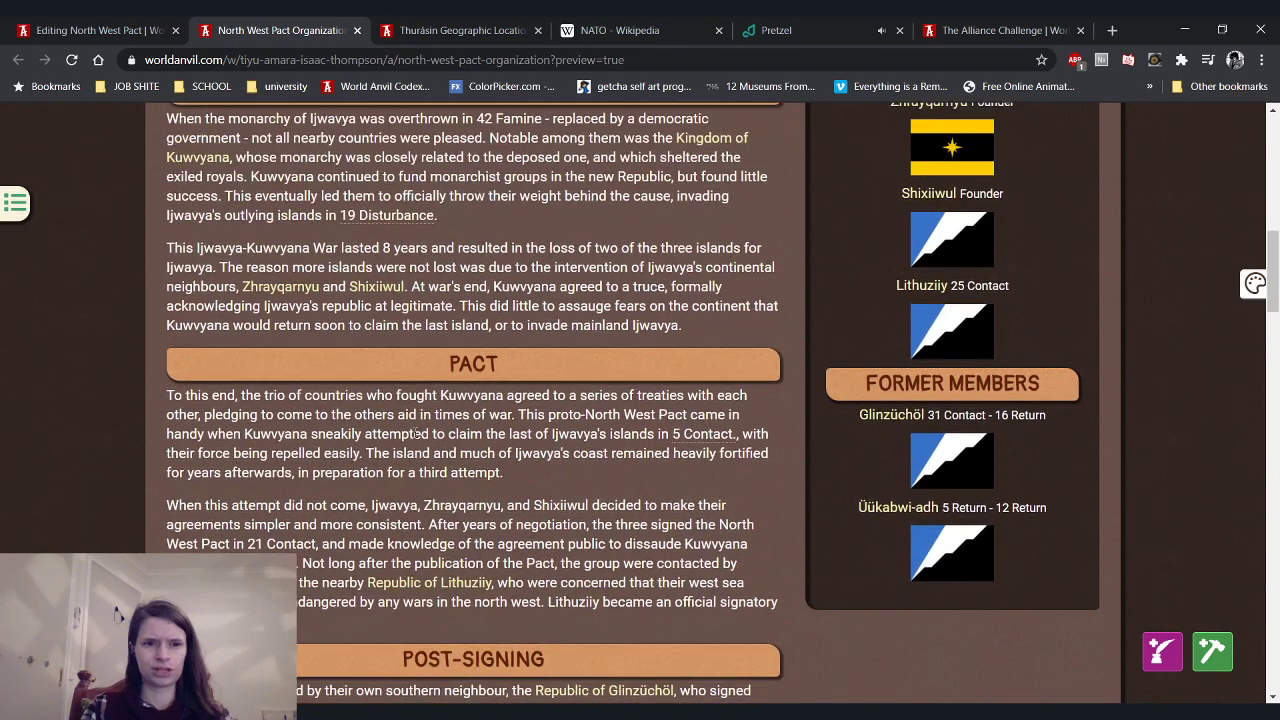
scroll(415, 433, up, 2)
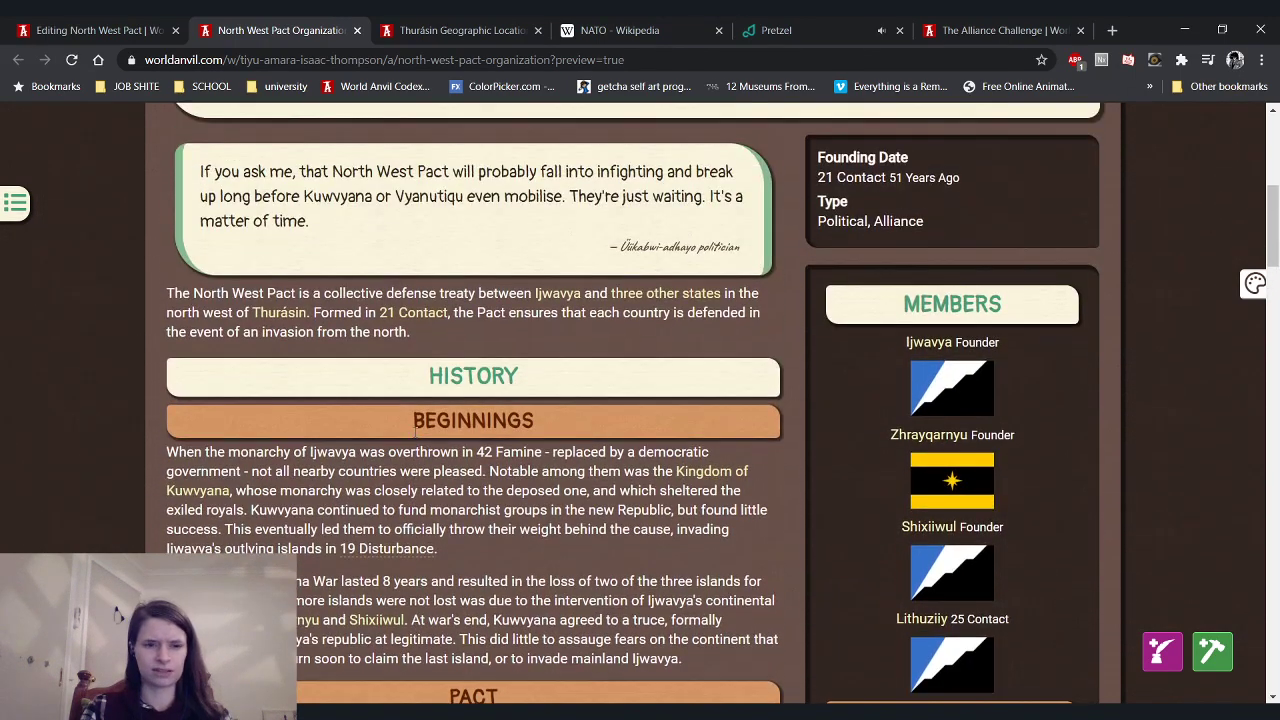
scroll(415, 432, down, 9)
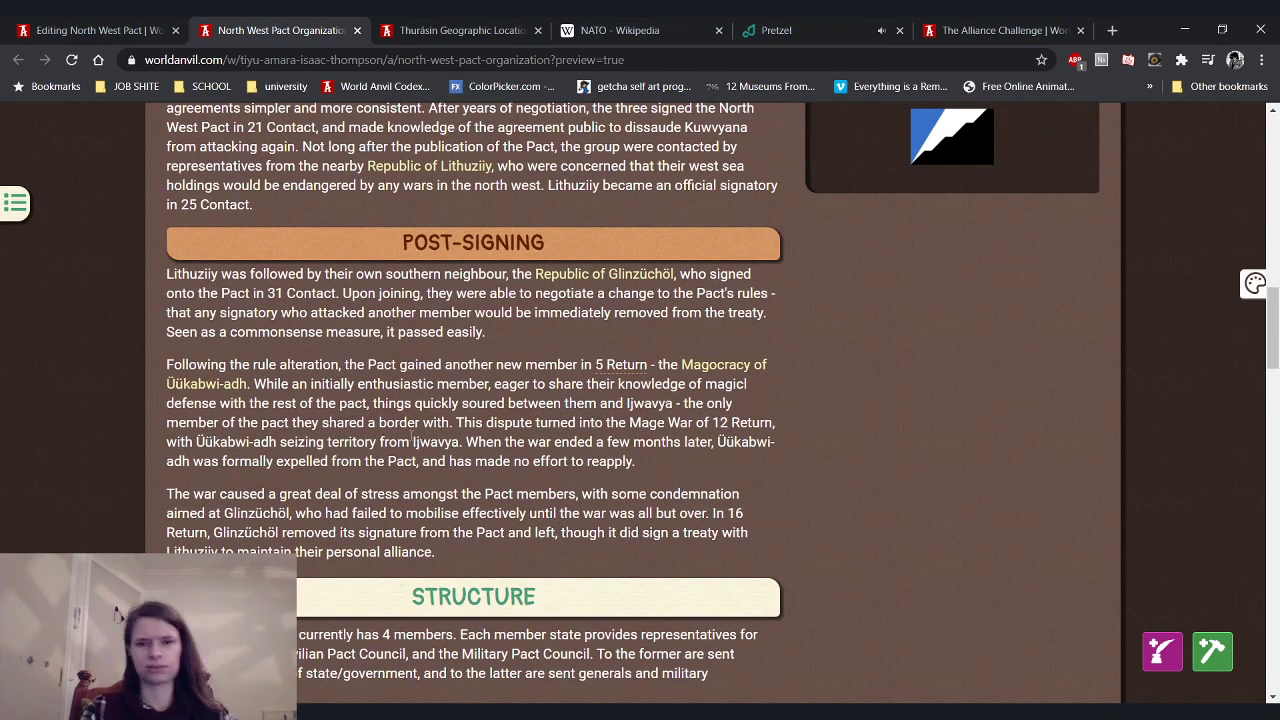
scroll(412, 440, up, 1)
scroll(405, 437, up, 6)
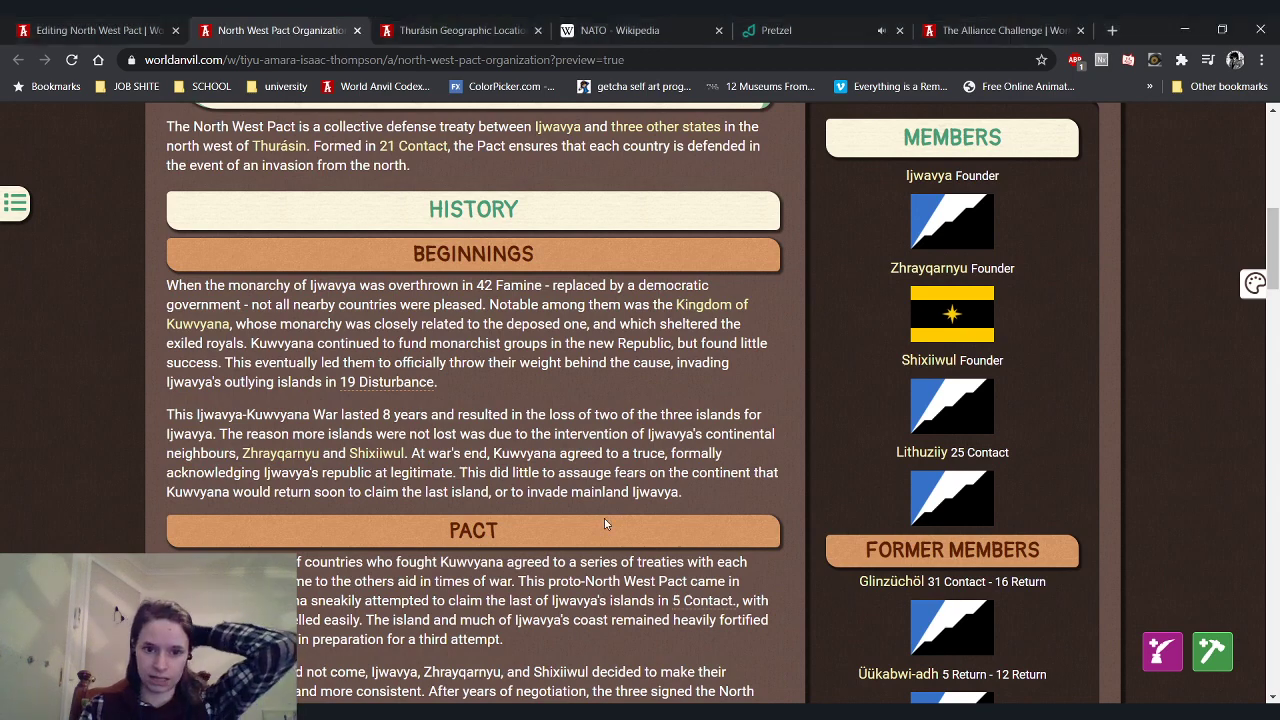
scroll(604, 522, up, 2)
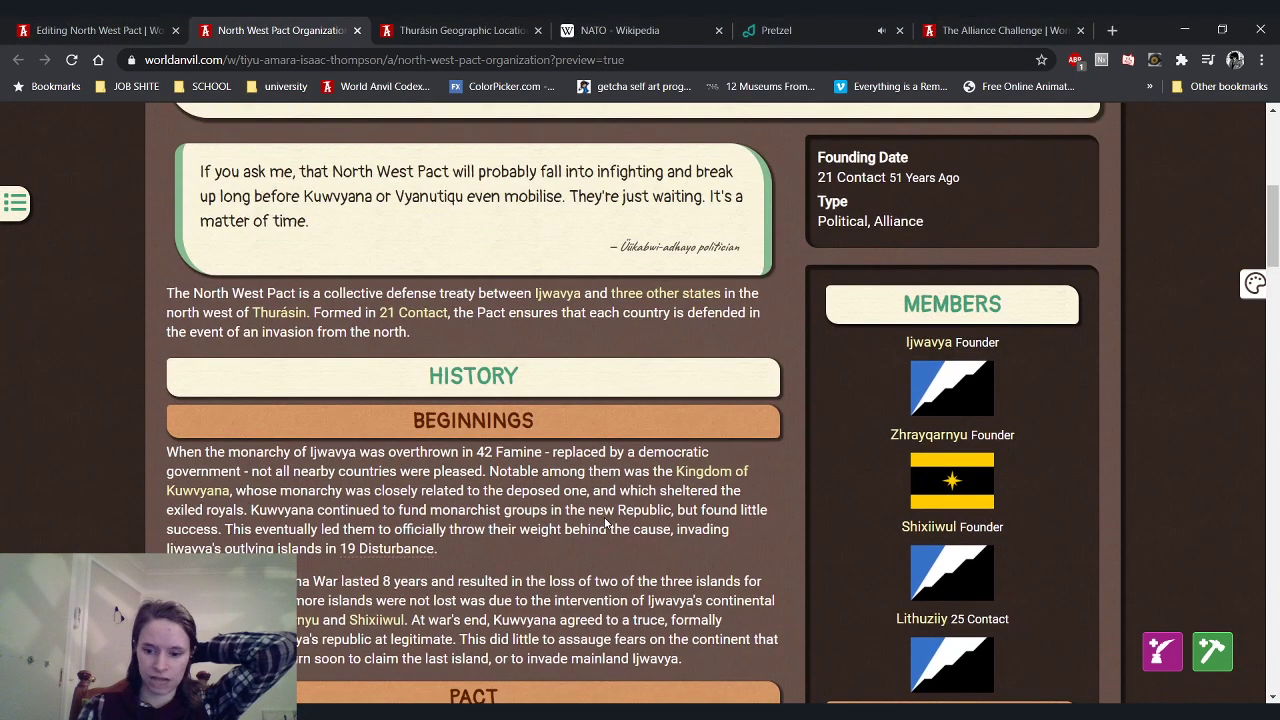
Inspect the CSS rules of the Beginnings and History headings in the browser's developer tools, including their margins, and close the tools
key(ctrl+shift+i)
click(1013, 113)
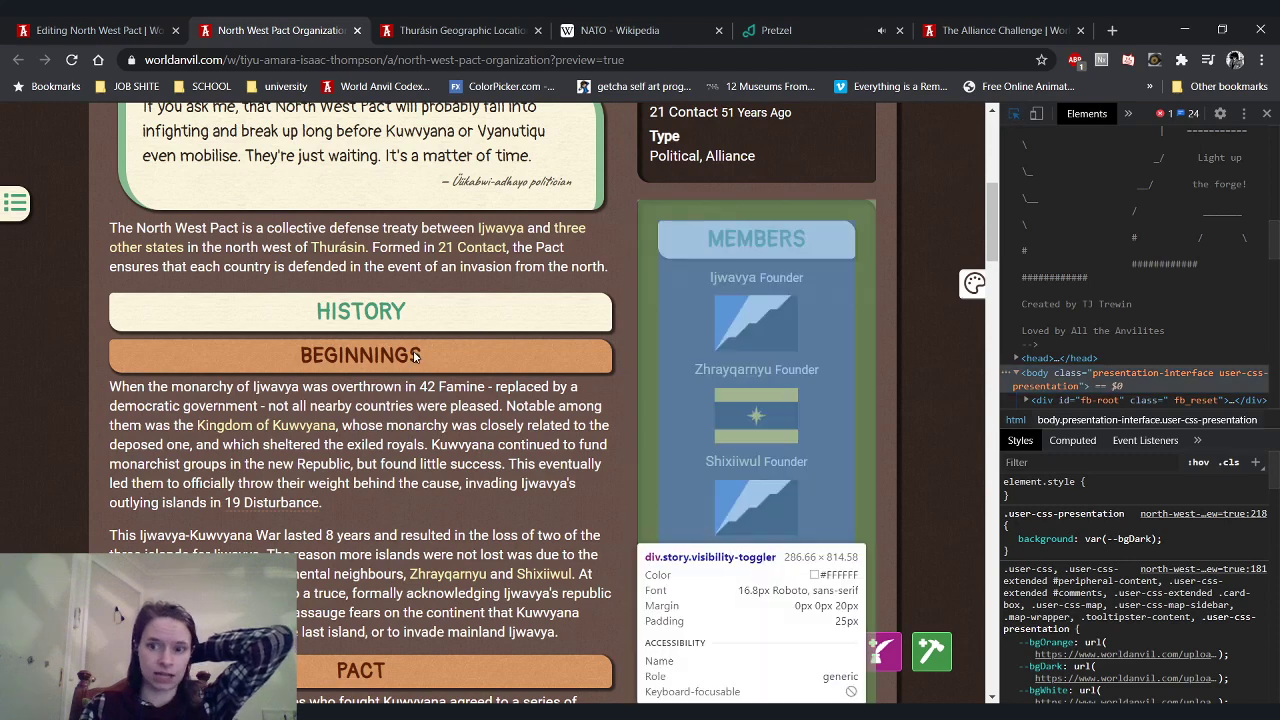
click(403, 358)
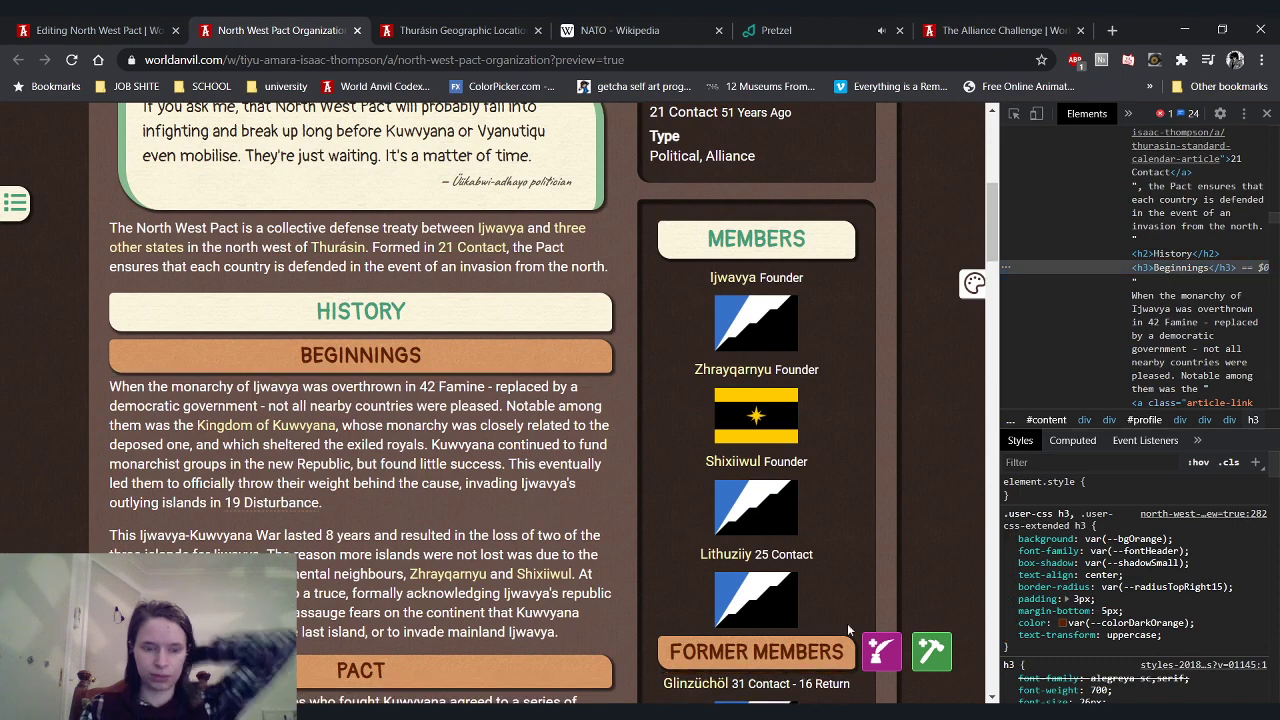
key(ctrl+shift+c)
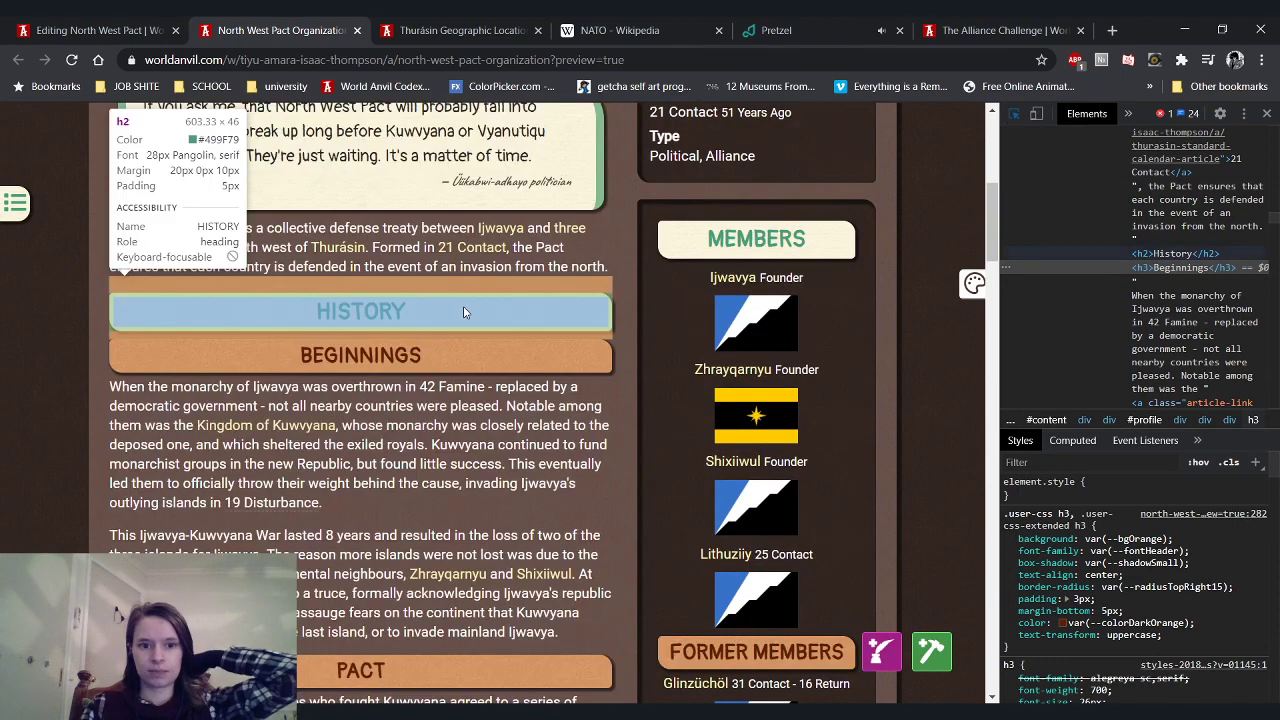
click(463, 312)
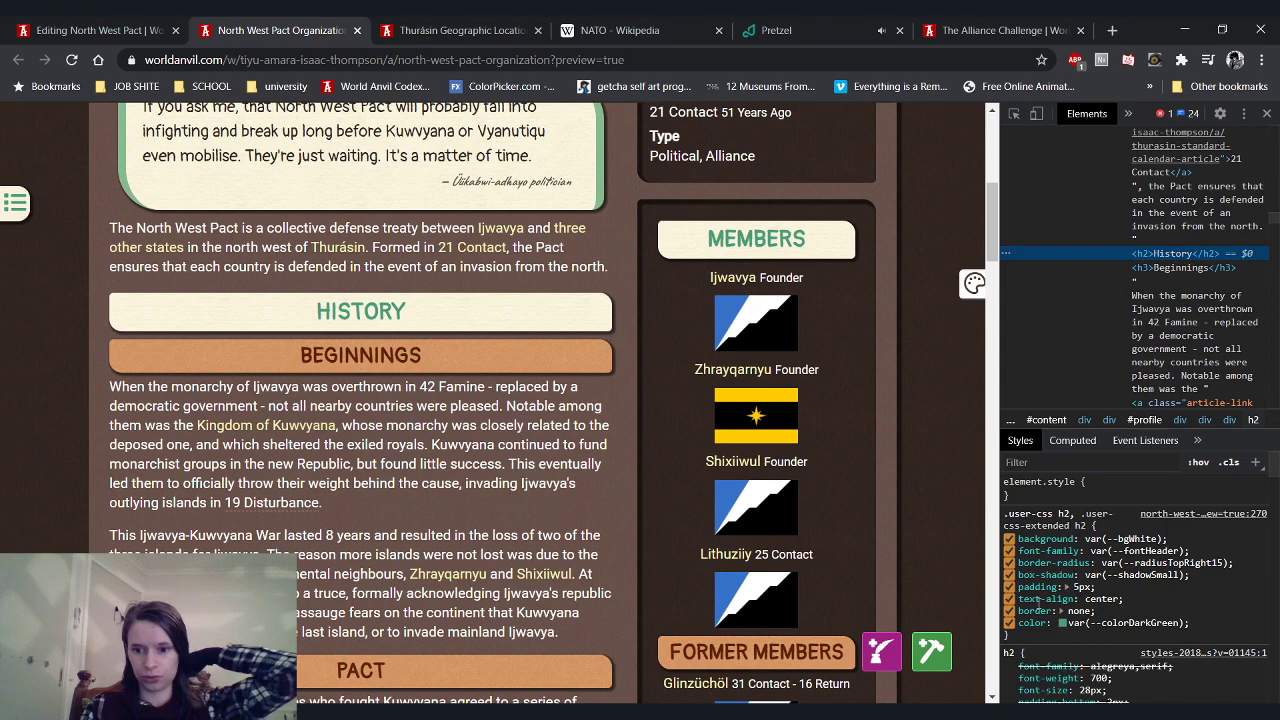
scroll(1038, 598, down, 3)
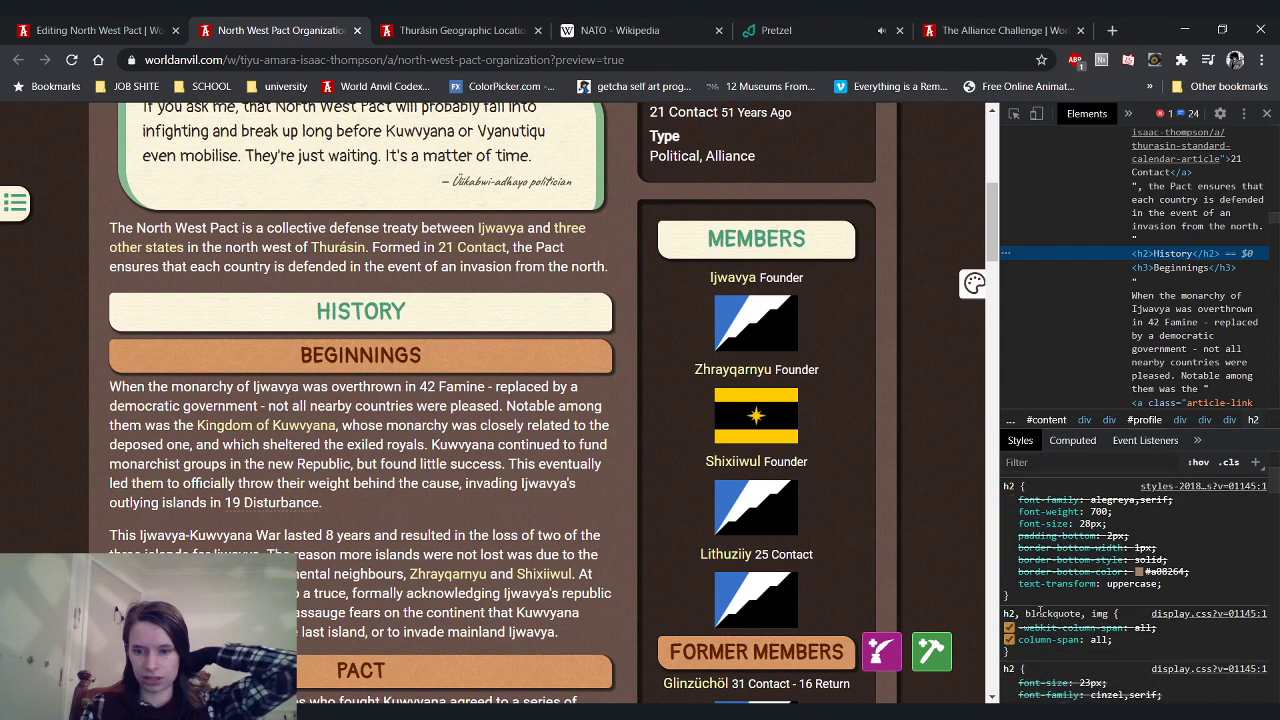
scroll(1076, 653, down, 2)
scroll(1076, 653, down, 2)
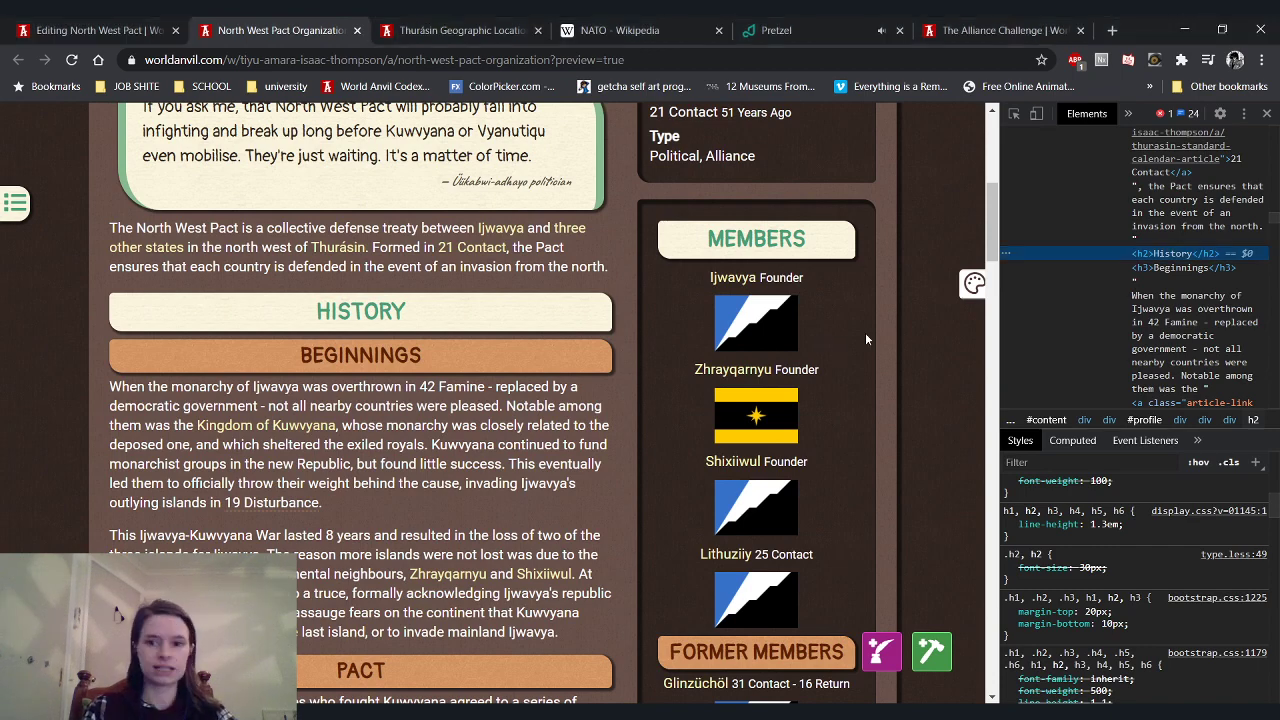
click(1266, 113)
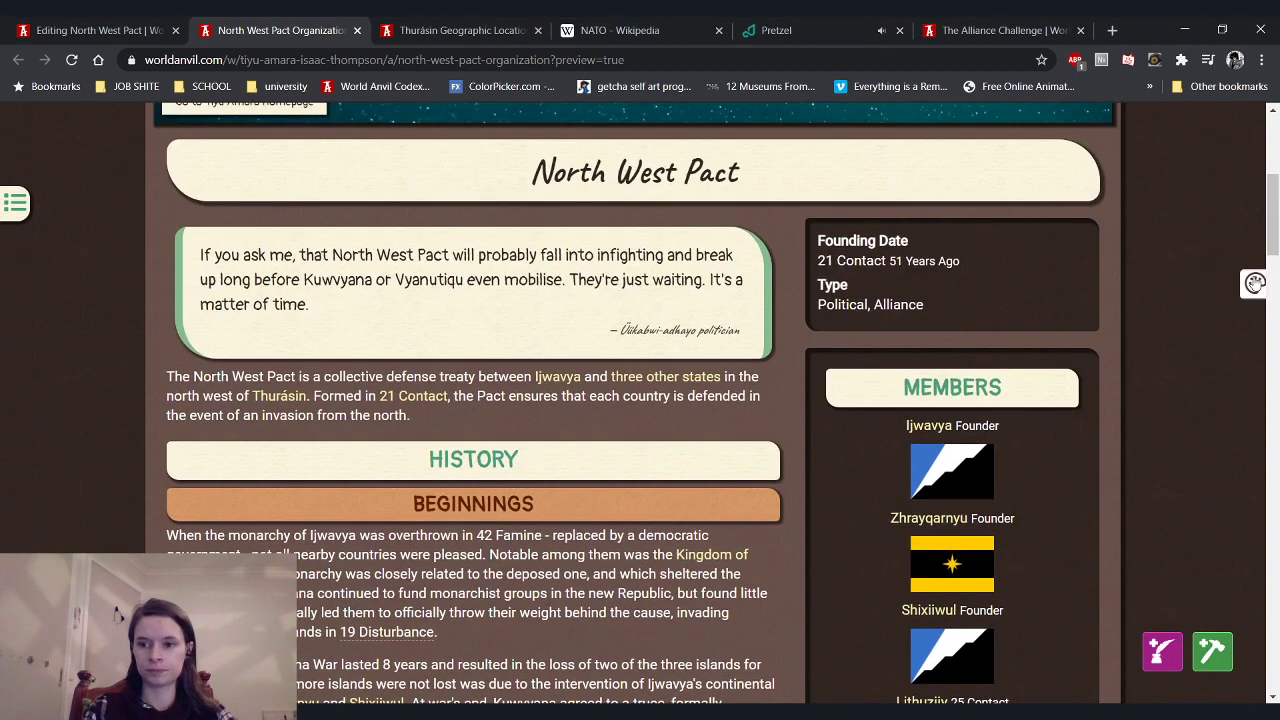
Open the CSS editor from the article preview, save the theme's styles, and close the editor
click(1255, 283)
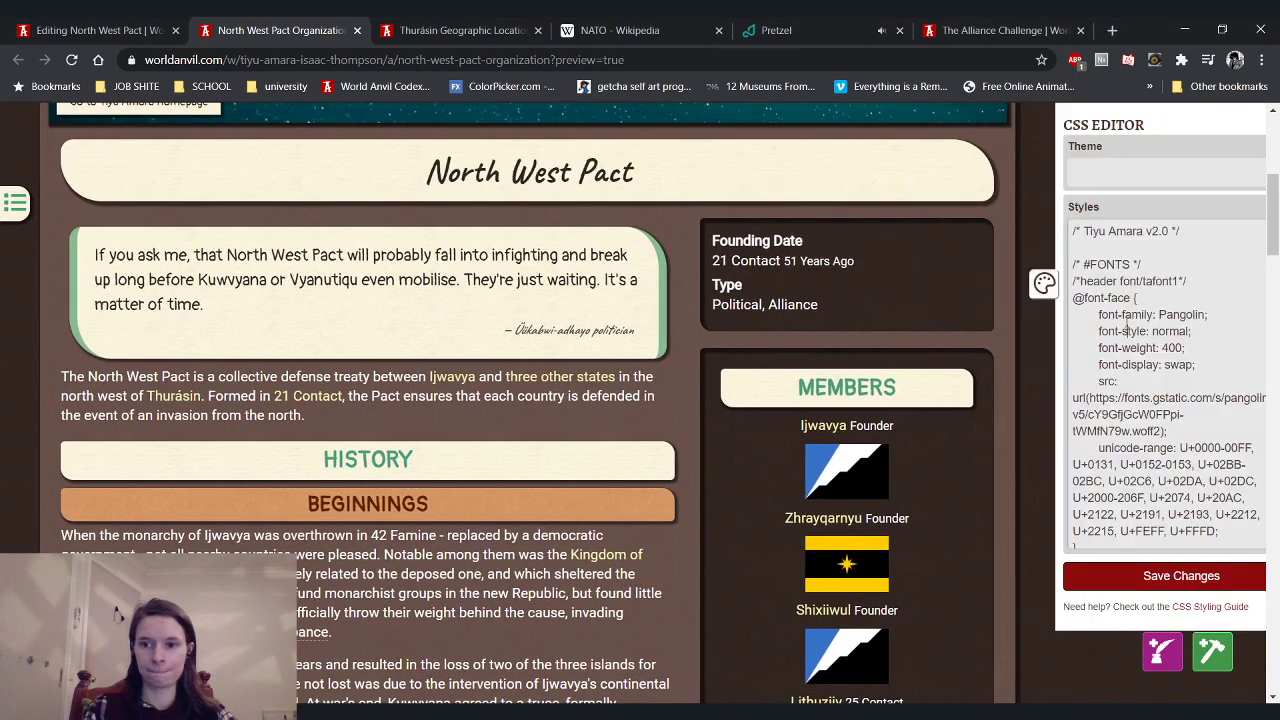
click(1248, 590)
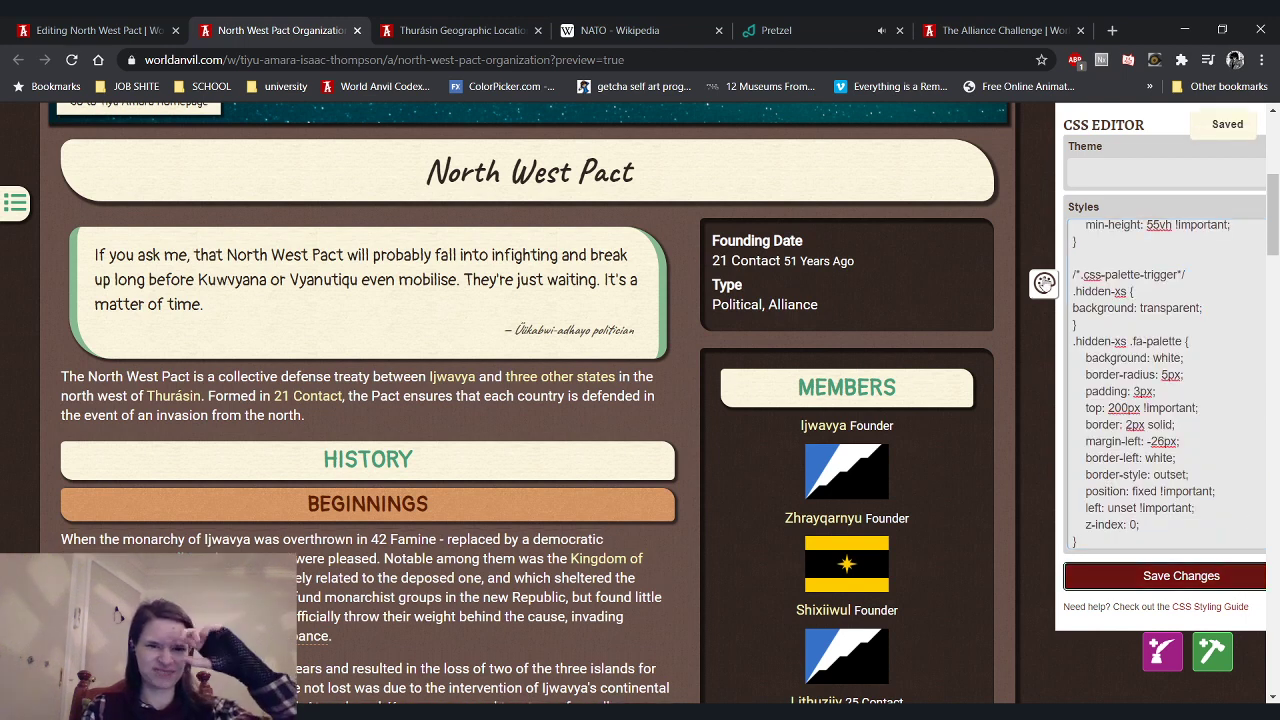
click(1043, 283)
Check the restyled preview from the Pact section through the Current and Former Members cards to the page footer
scroll(988, 303, down, 10)
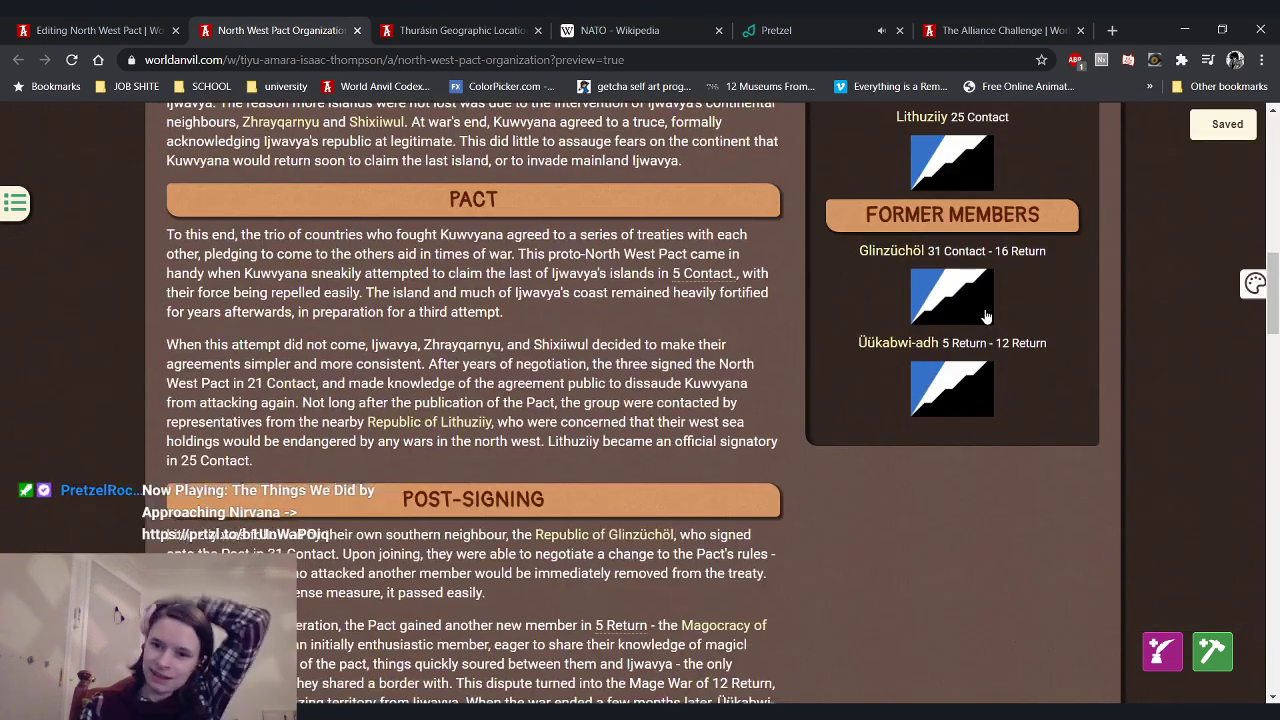
scroll(986, 316, down, 10)
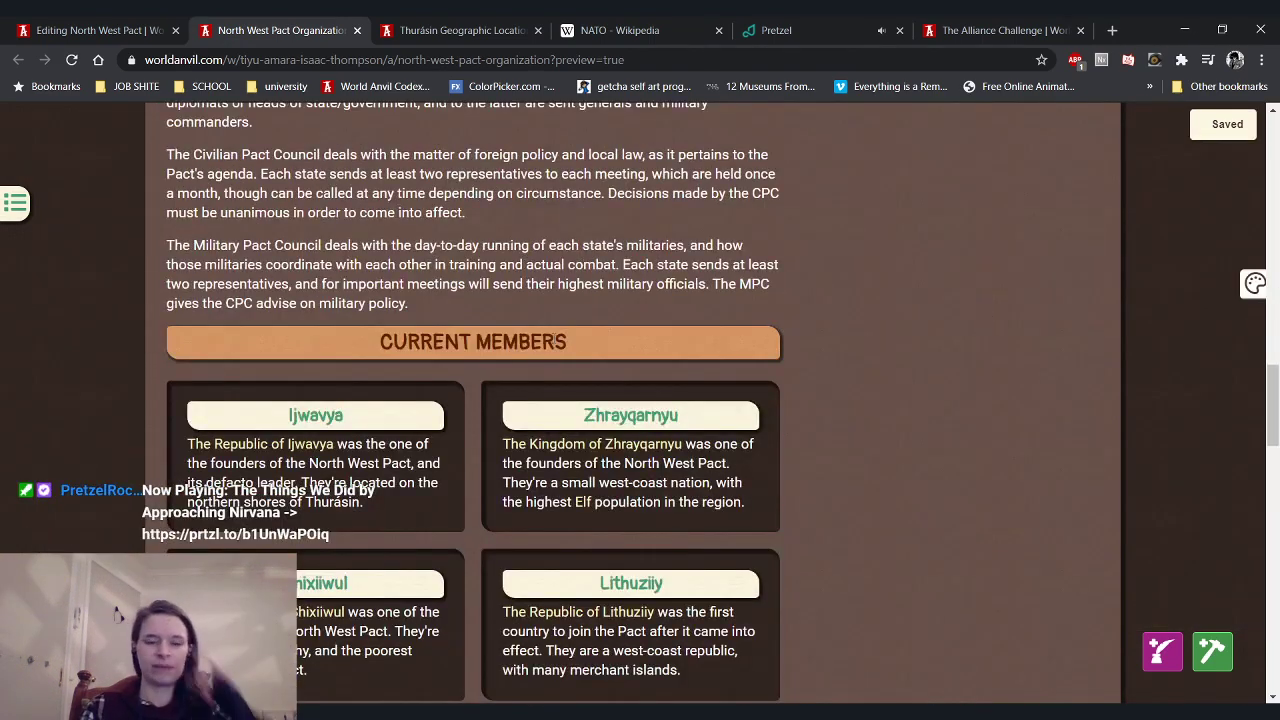
scroll(525, 360, down, 1)
mouse_move(527, 362)
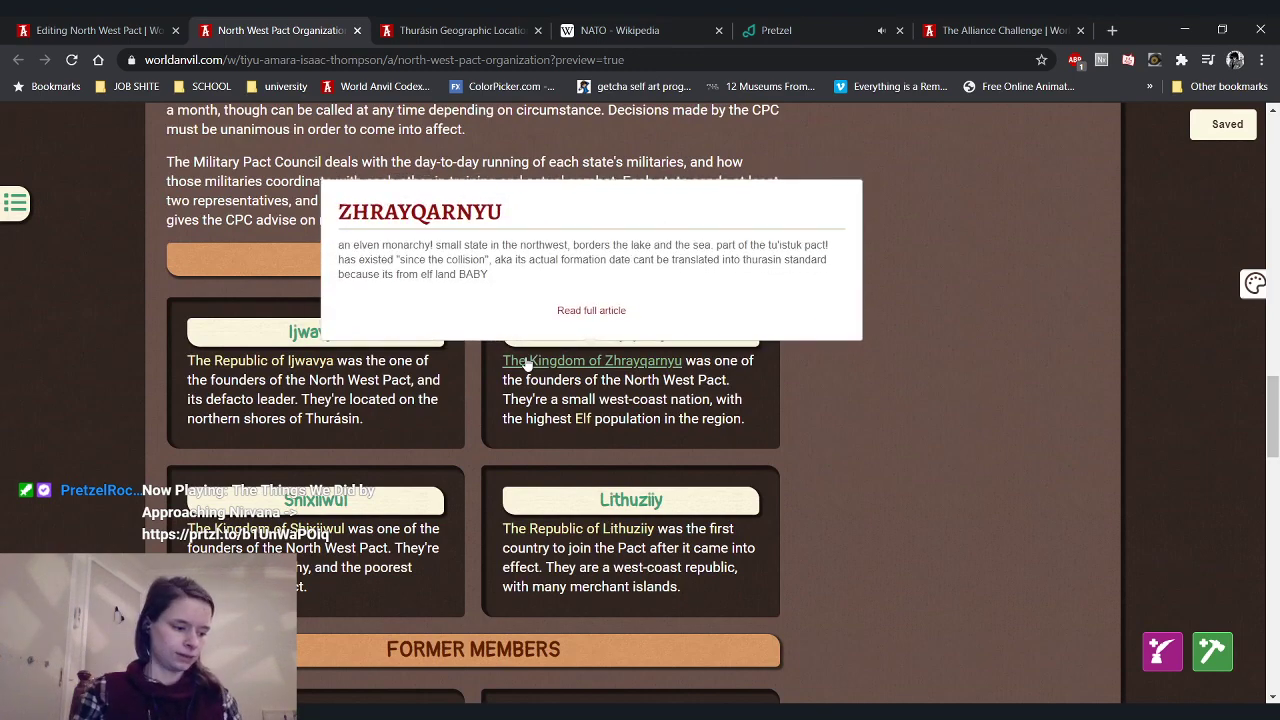
scroll(500, 350, down, 7)
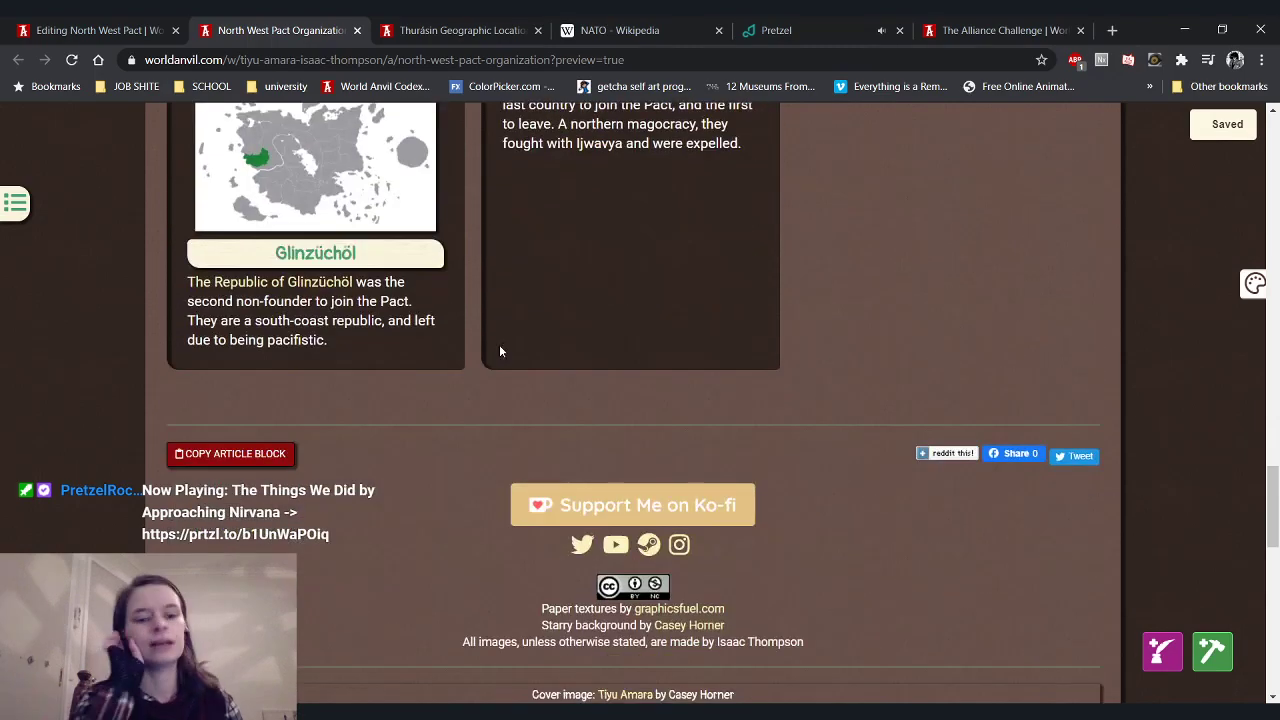
Return to the article editor and open a [container:story] block on a new line below the member list in the bottom sidebar
scroll(500, 350, up, 20)
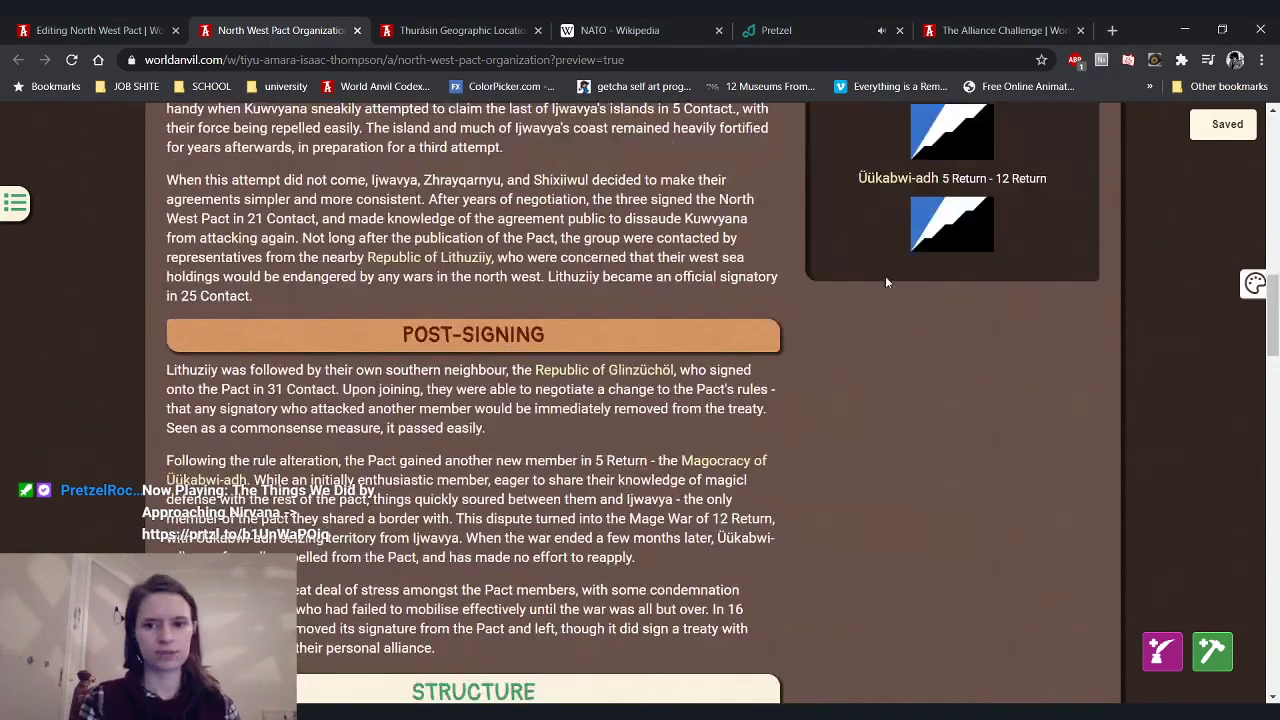
scroll(886, 283, down, 8)
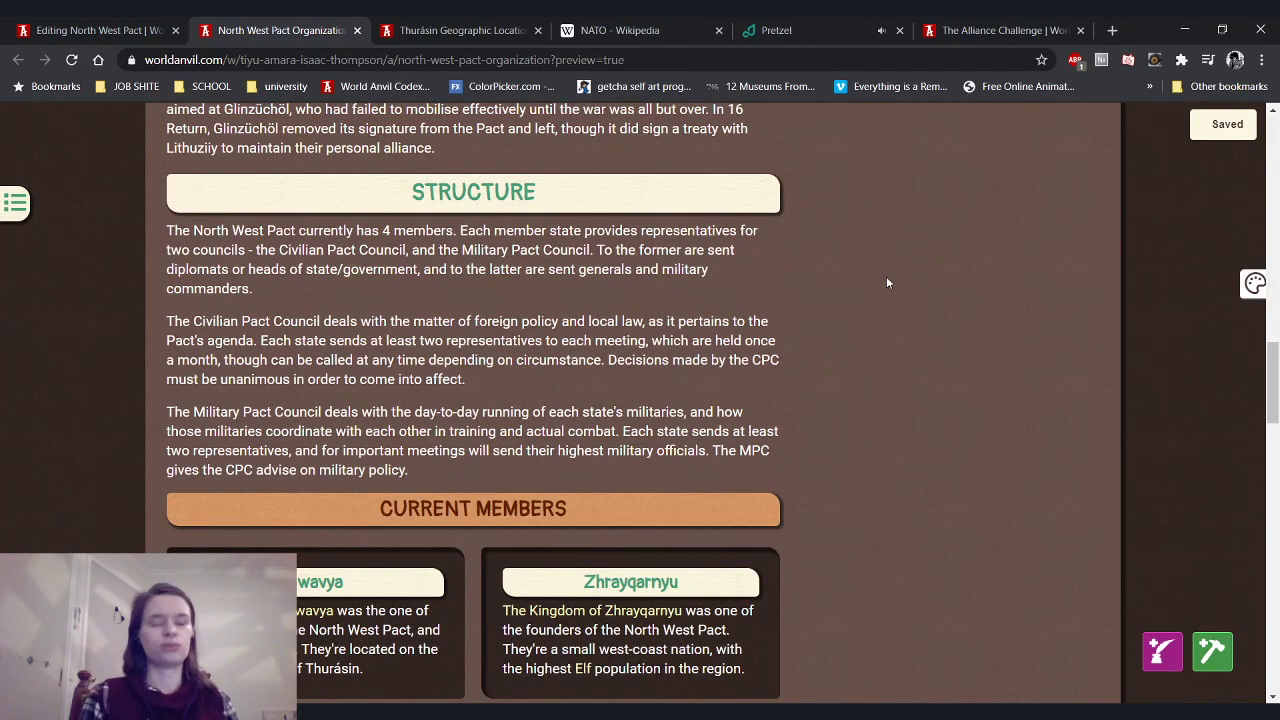
click(95, 30)
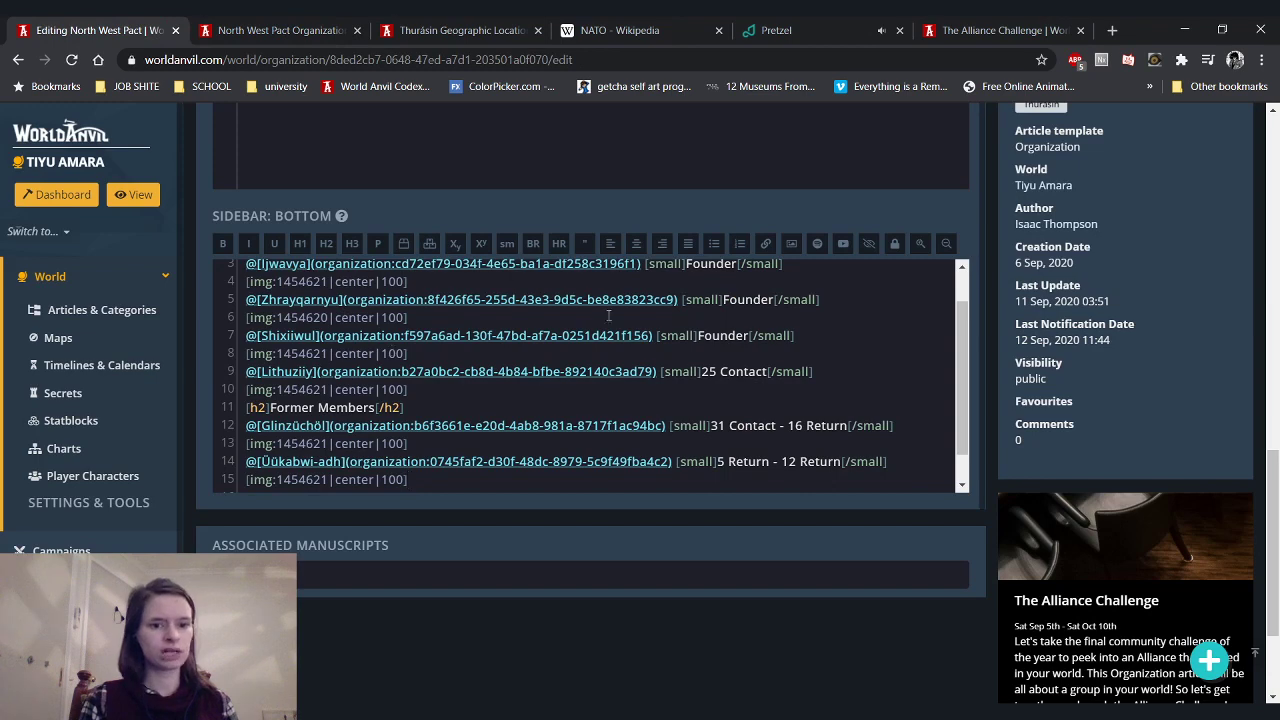
scroll(608, 316, up, 1)
scroll(608, 316, down, 2)
click(513, 480)
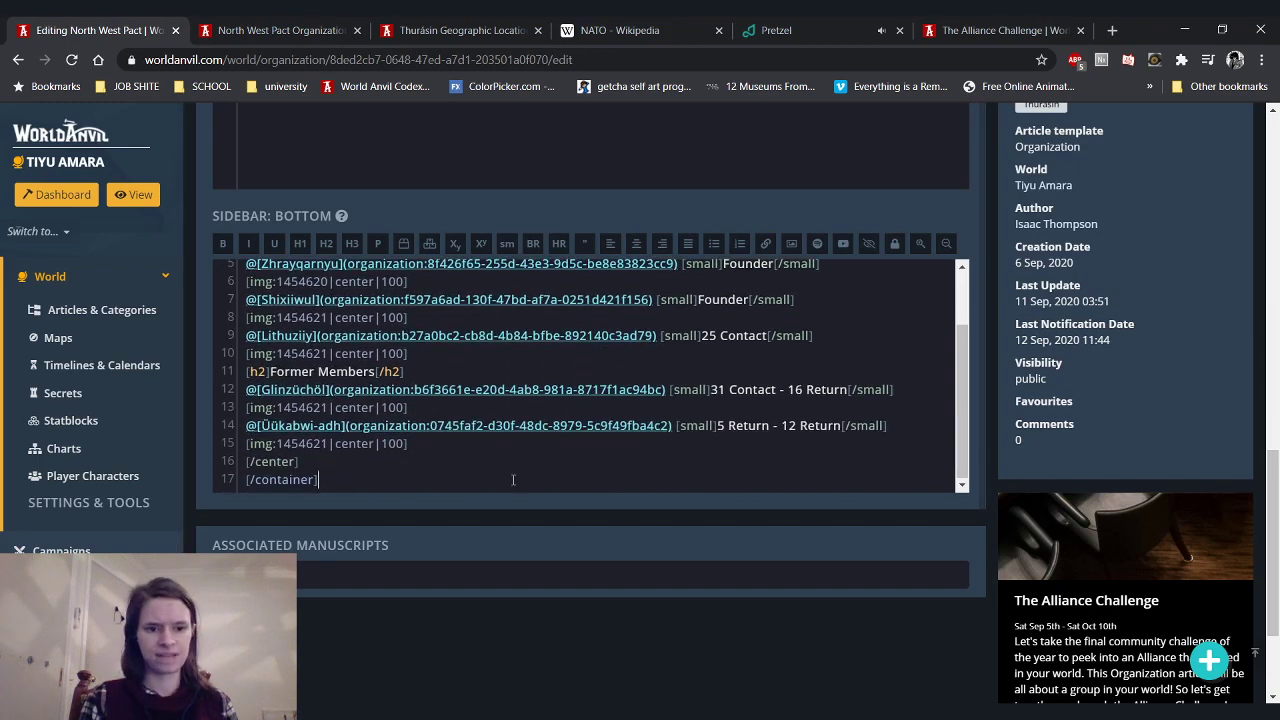
key(Return)
text([)
text([co)
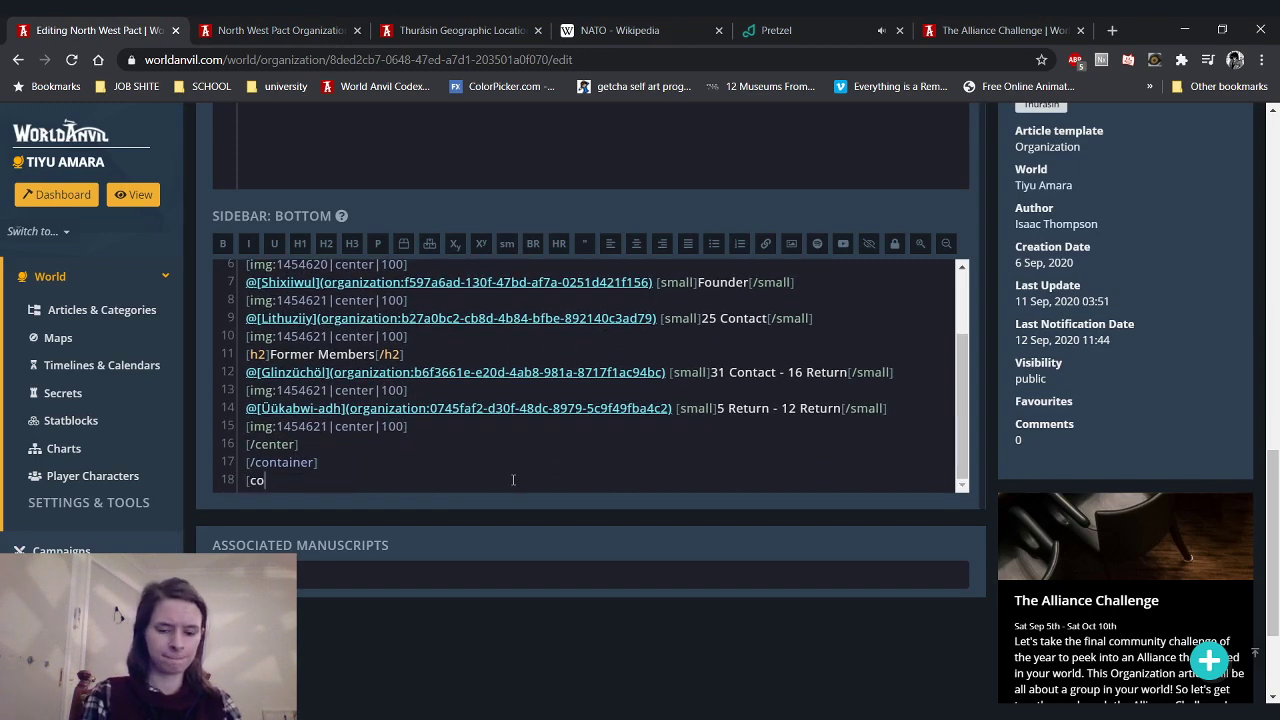
text(ntainer:story])
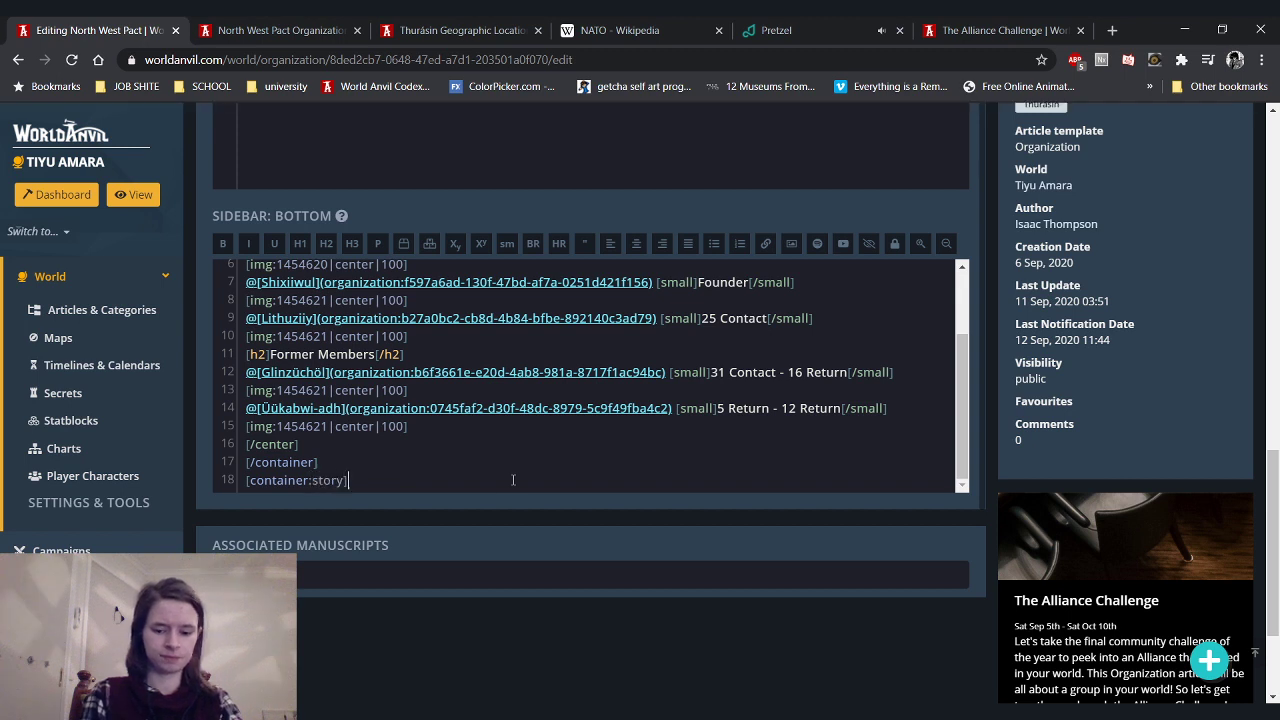
Add the placeholder h1 heading "KUWVYAAANAAAAAA" inside the story container and close the block with [/container]
key(Return)
text([)
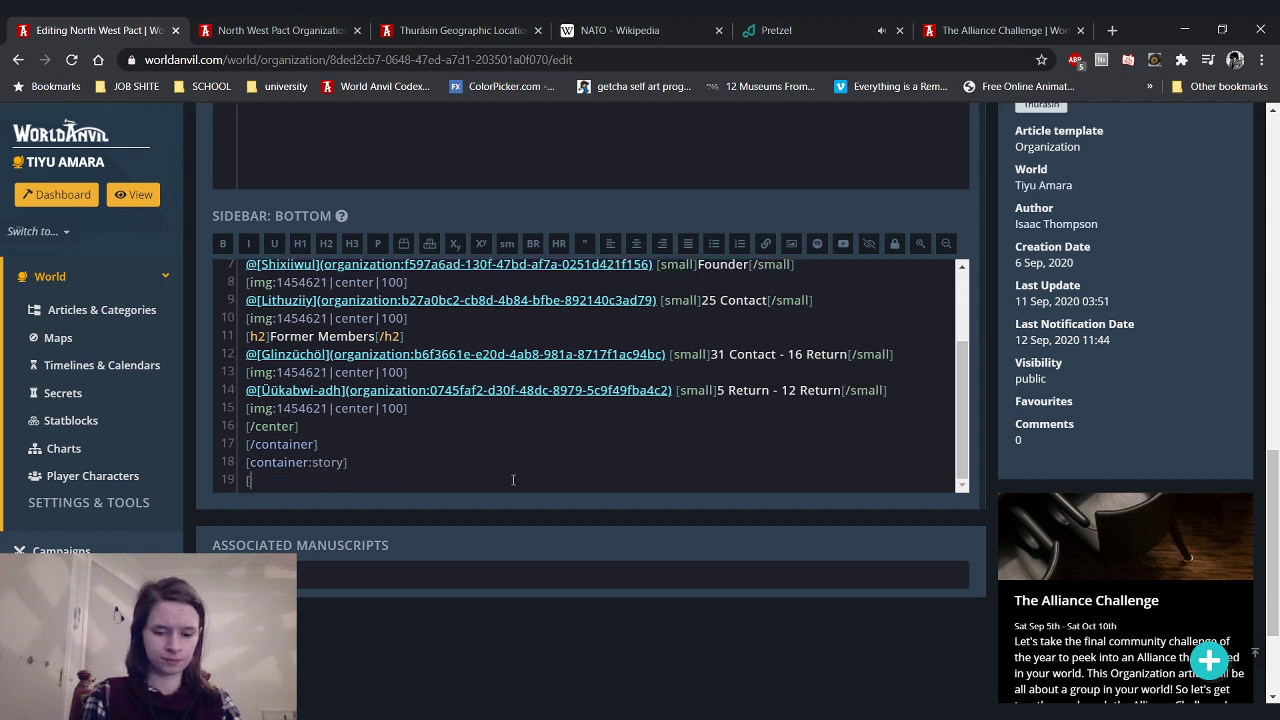
text(h1]KUWVYA)
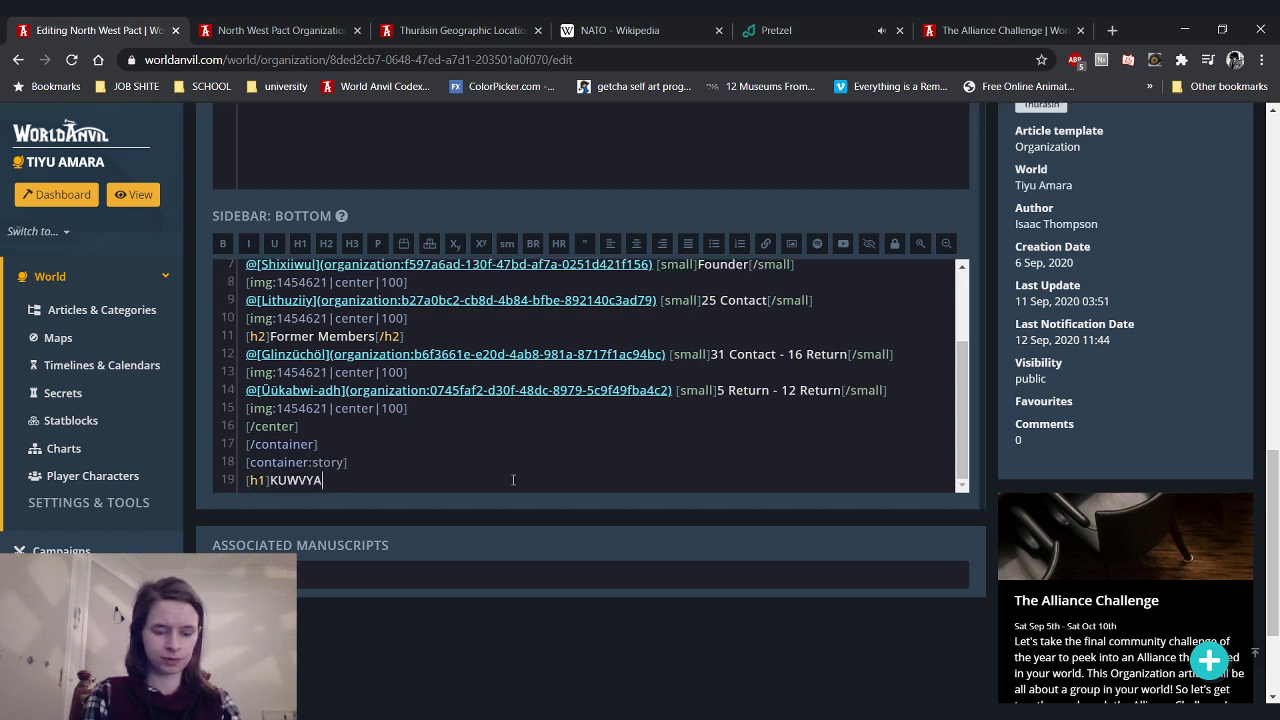
text(AANANAAAAAA[/H1])
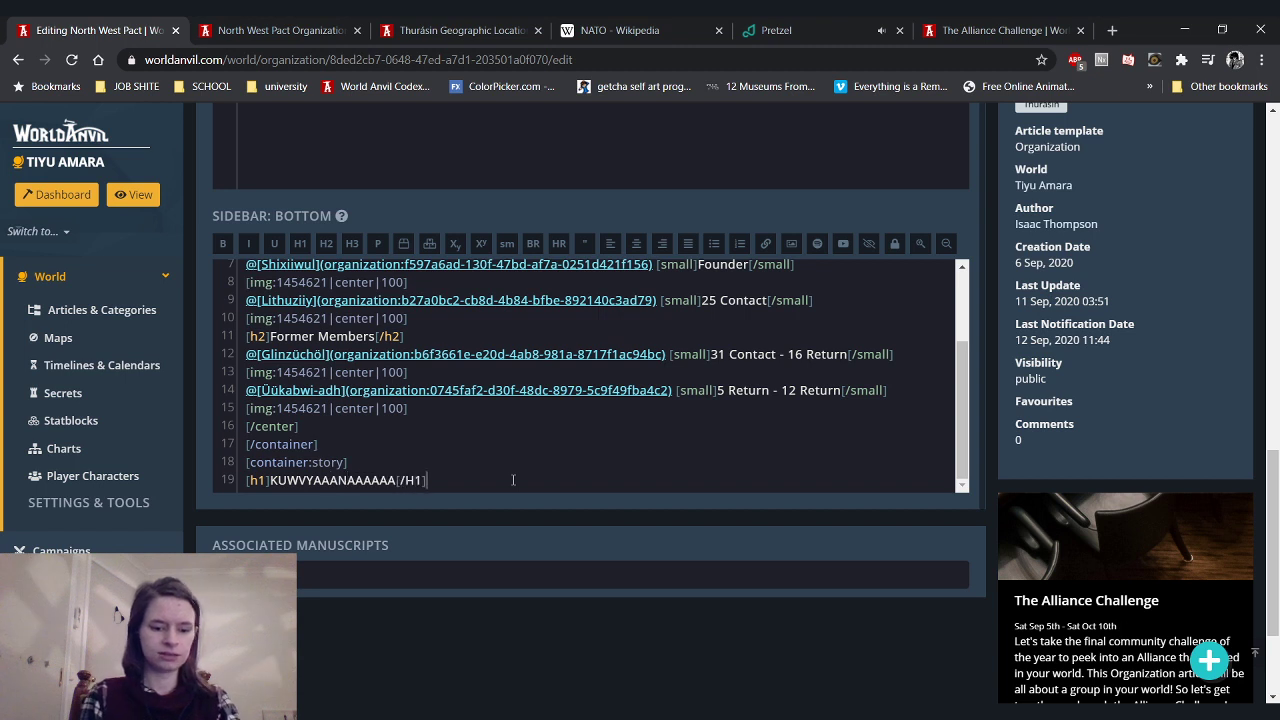
key(Return)
text([/story)
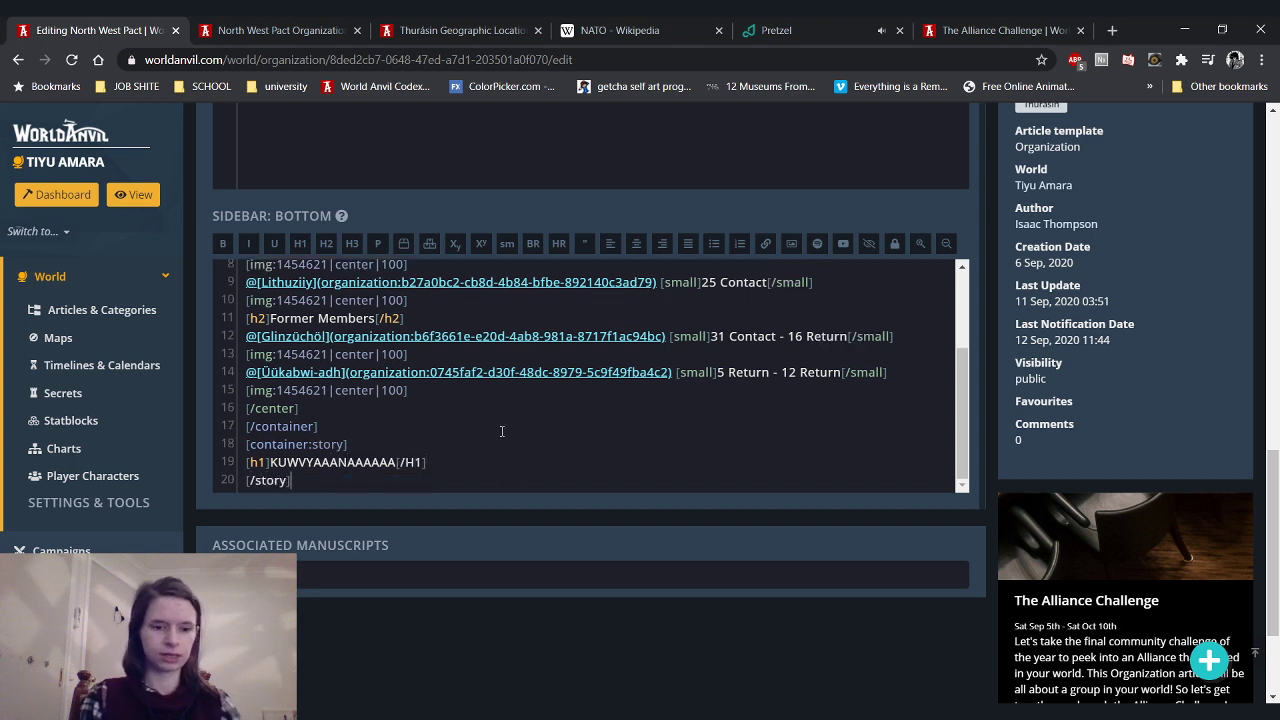
text(])
double_click(258, 480)
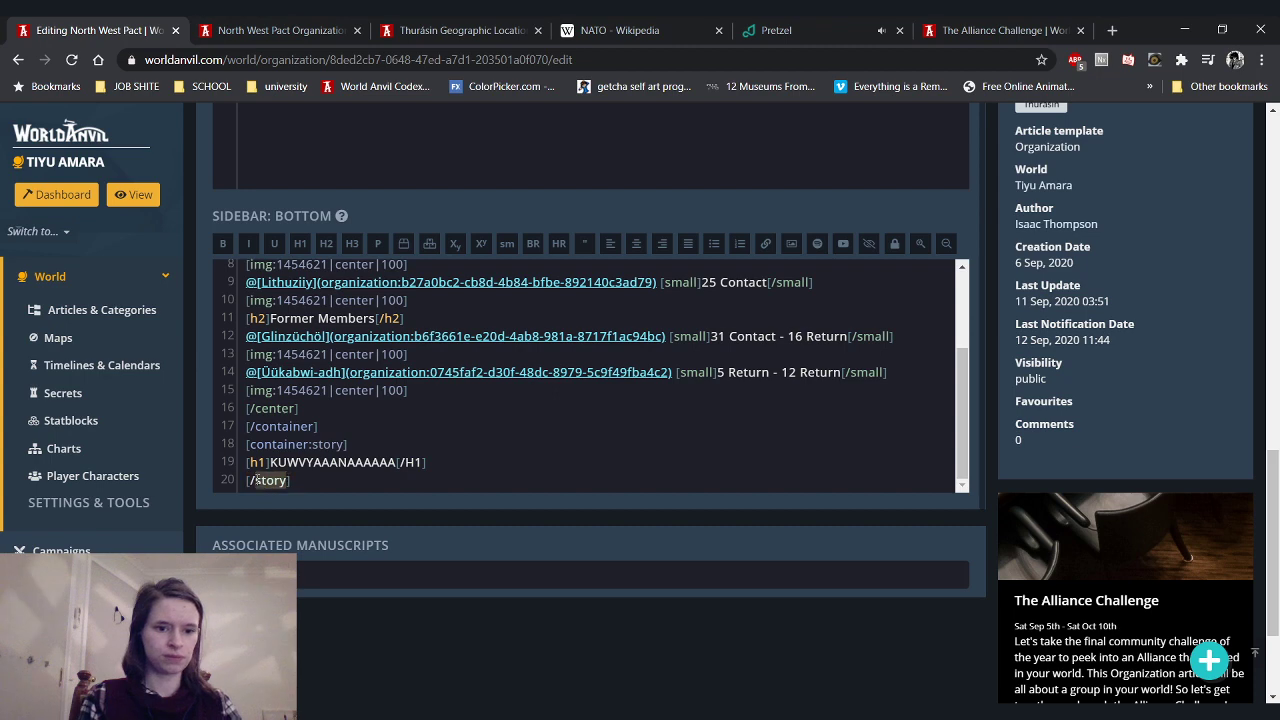
text(container)
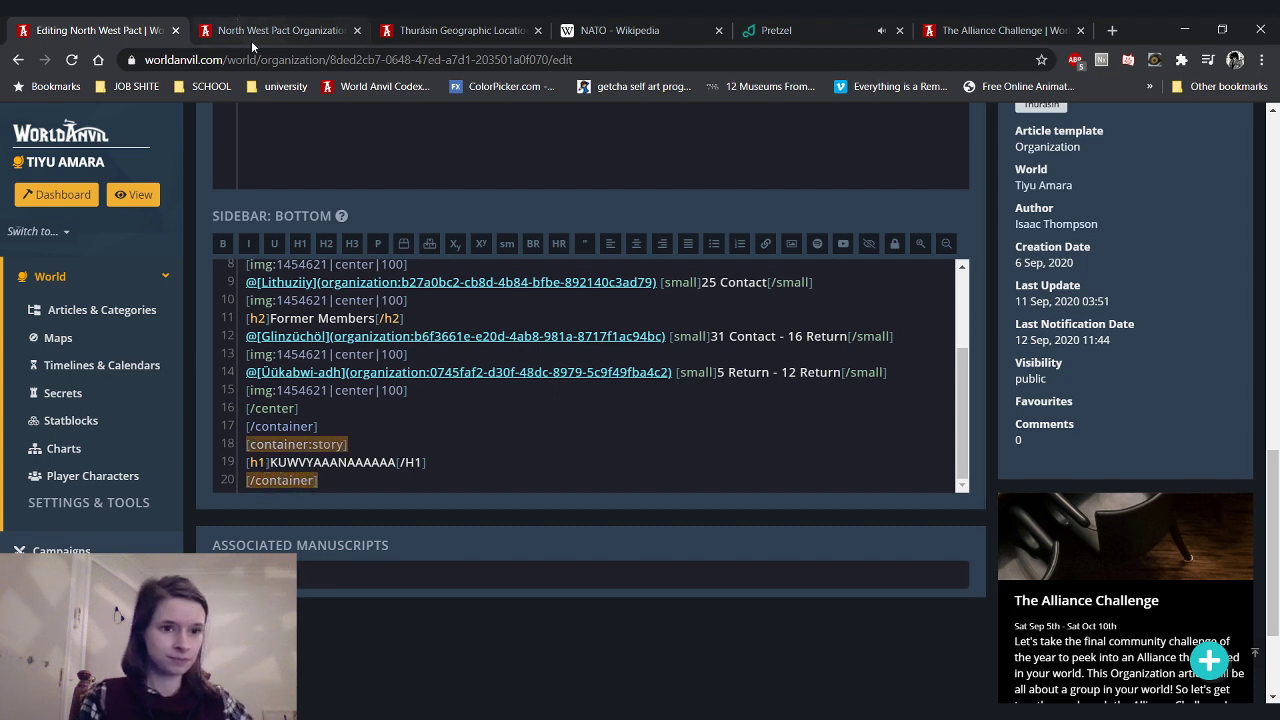
Reload the article preview to check the new sidebar box, and correct the placeholder heading's closing tag to lowercase [/h1]
click(251, 40)
click(71, 60)
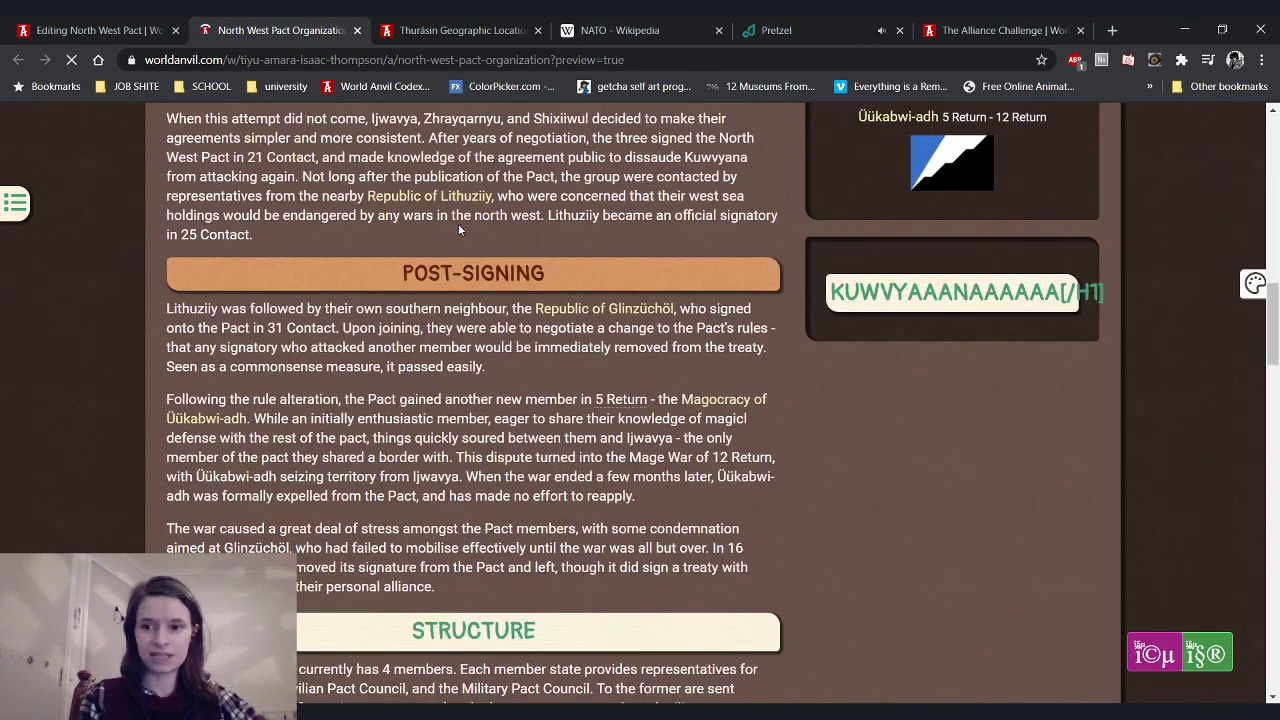
click(92, 30)
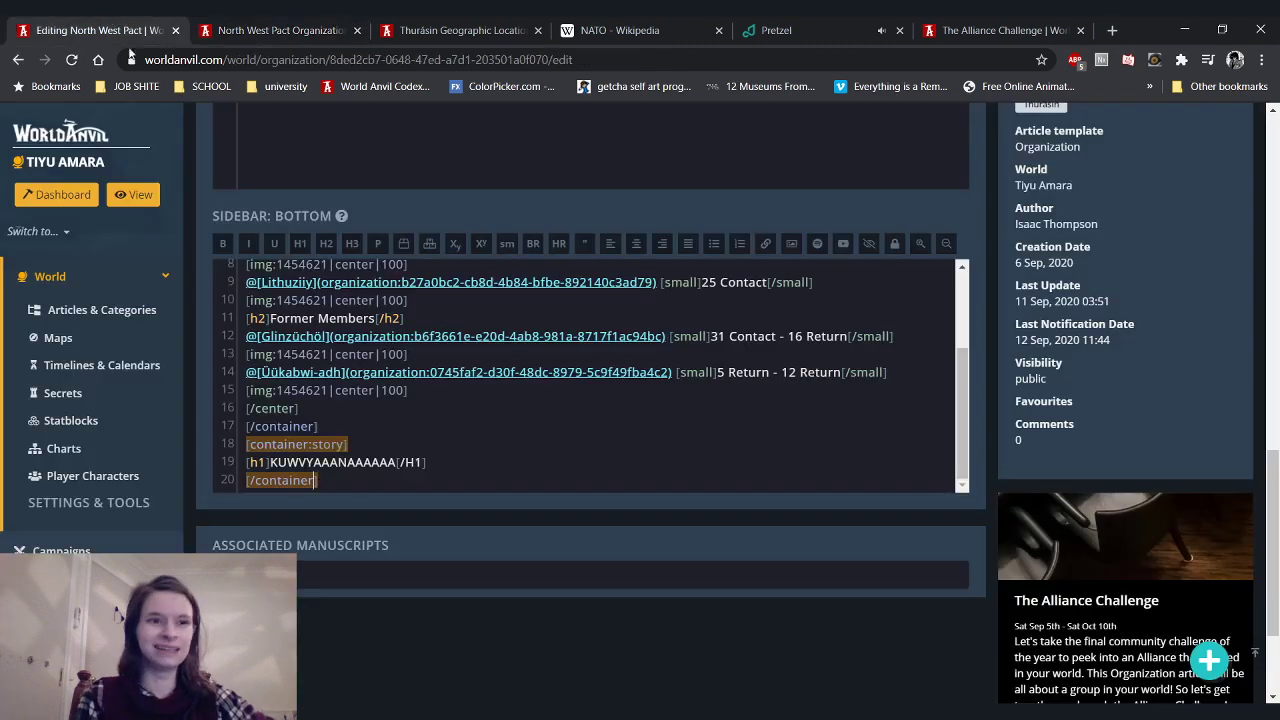
click(419, 461)
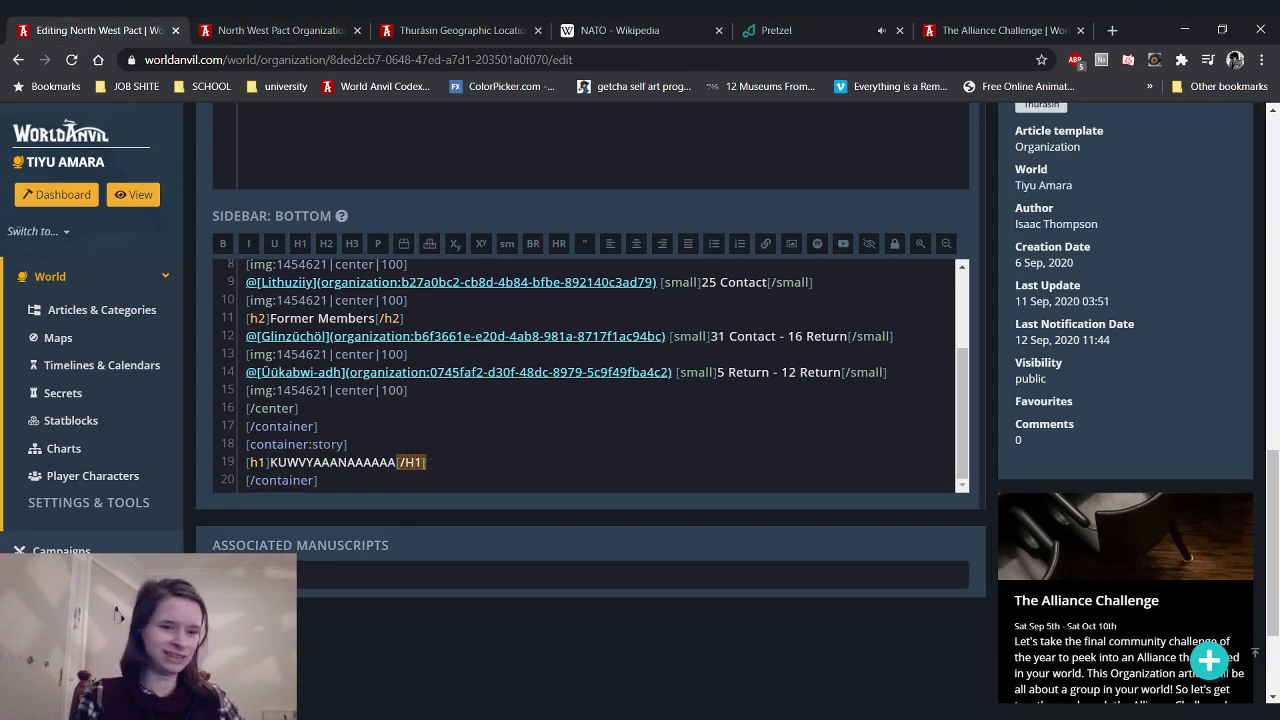
key(BackSpace)
text(h)
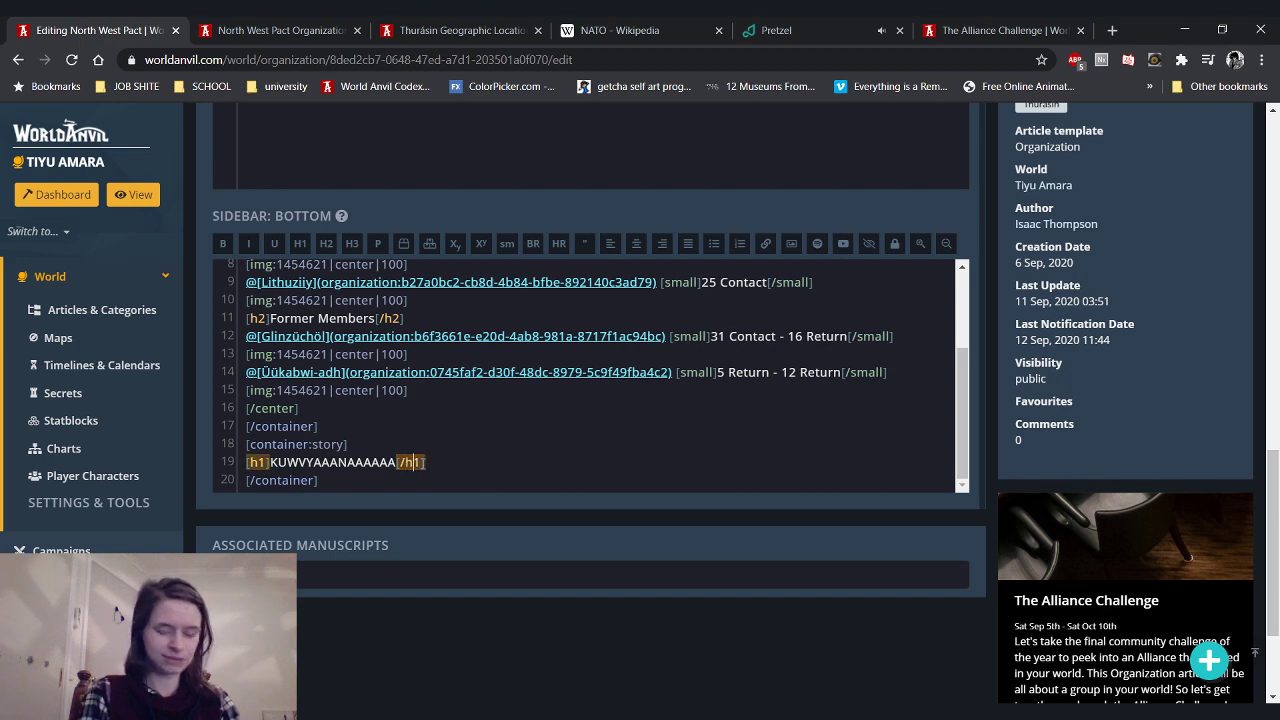
Reload the preview and examine the new sidebar box against the Former Members list and the Pact and Post-Signing sections
click(236, 30)
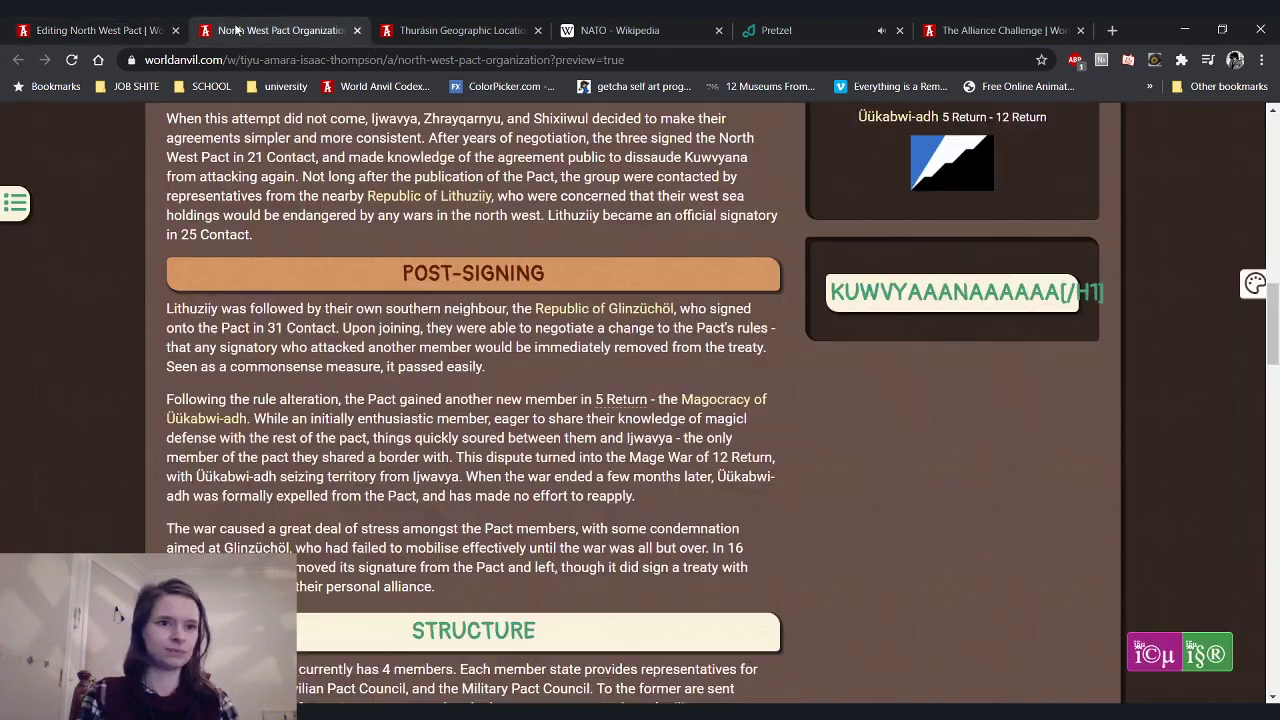
click(76, 60)
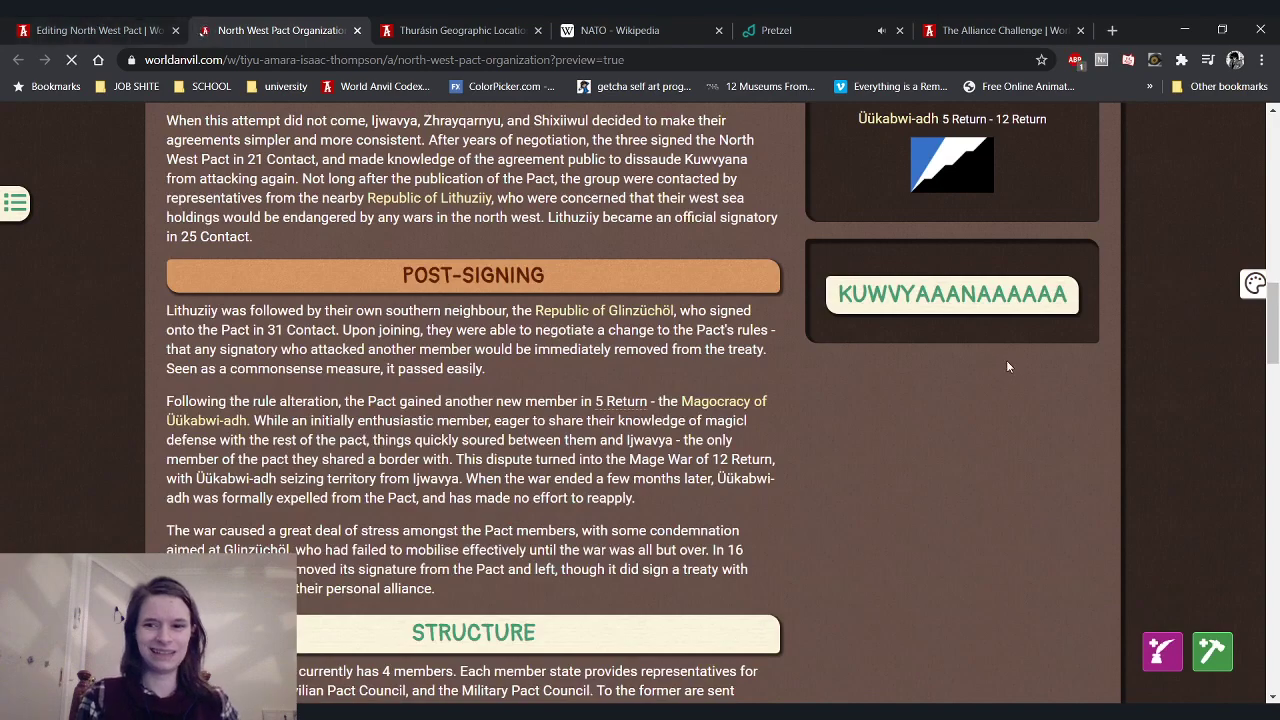
scroll(968, 415, down, 20)
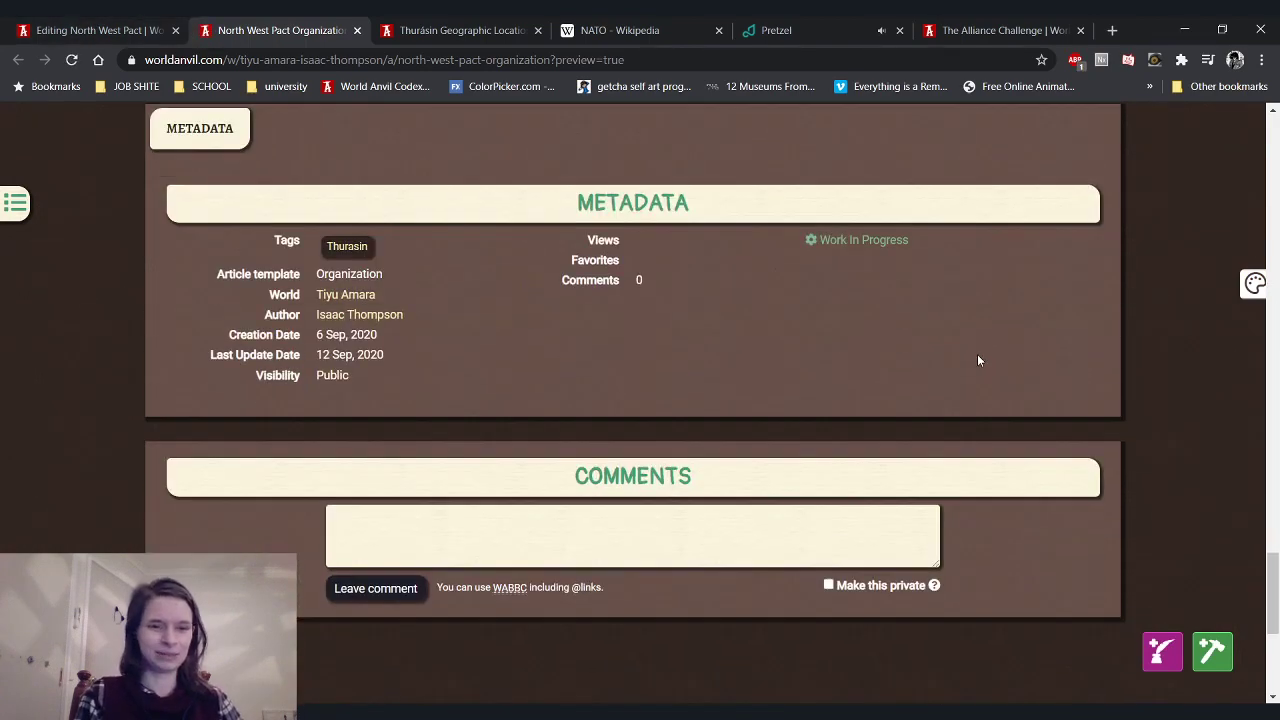
scroll(977, 354, up, 15)
scroll(973, 339, up, 3)
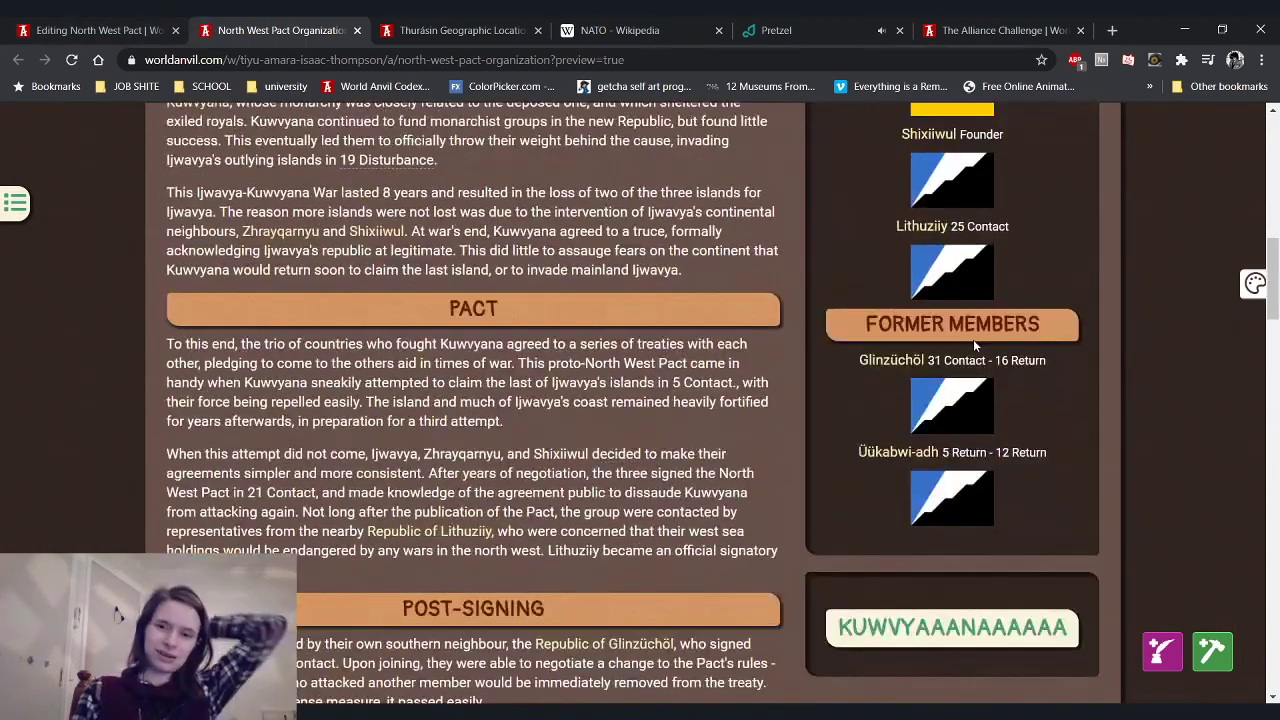
scroll(975, 348, down, 1)
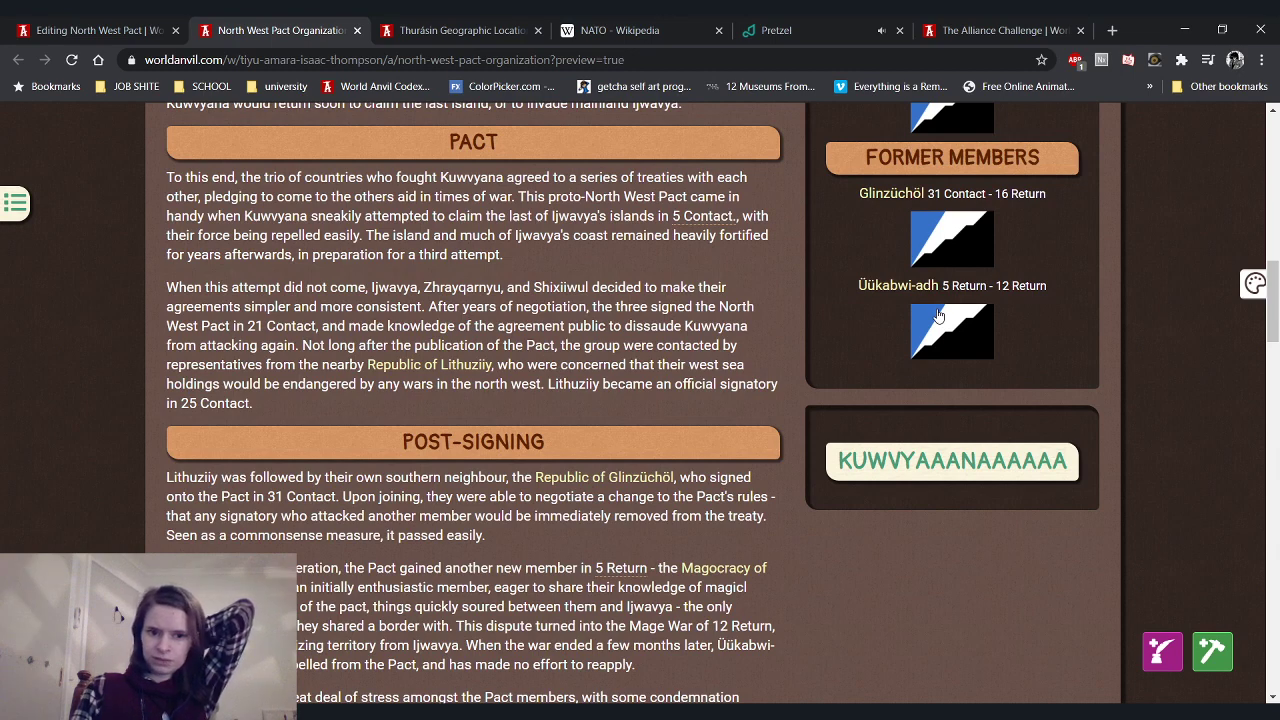
scroll(937, 316, down, 1)
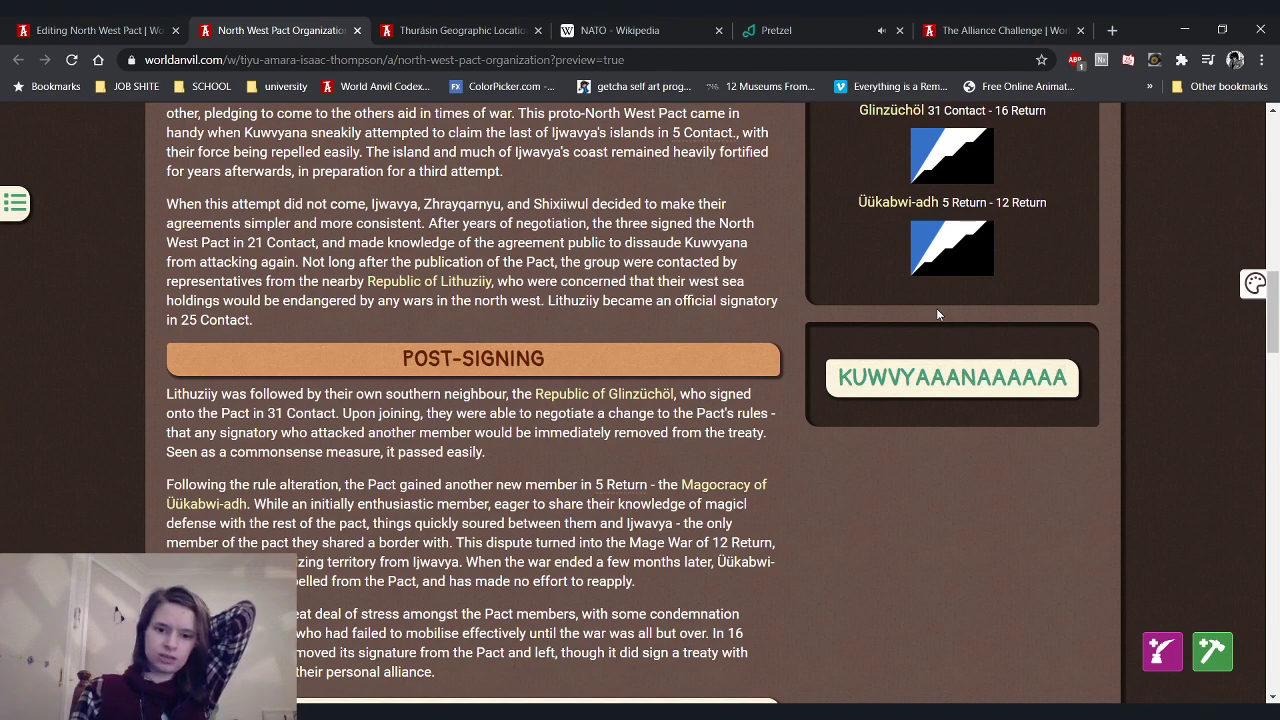
scroll(937, 314, down, 1)
scroll(938, 309, down, 1)
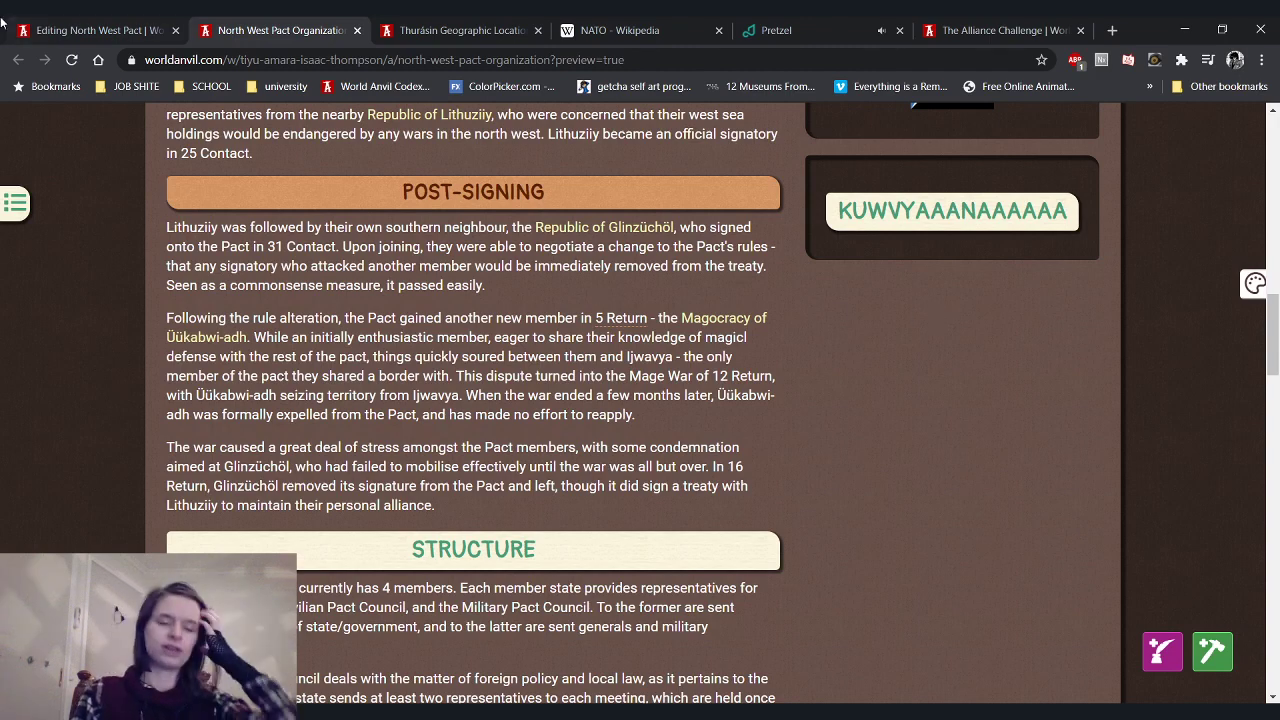
Replace the placeholder heading text in the story container with "Northern Aggression"
key(ctrl+shift+Tab)
key(BackSpace)
key(BackSpace)
key(BackSpace)
key(BackSpace)
key(BackSpace)
key(BackSpace)
key(BackSpace)
key(BackSpace)
key(BackSpace)
key(BackSpace)
key(BackSpace)
key(BackSpace)
key(BackSpace)
key(BackSpace)
key(BackSpace)
key(BackSpace)
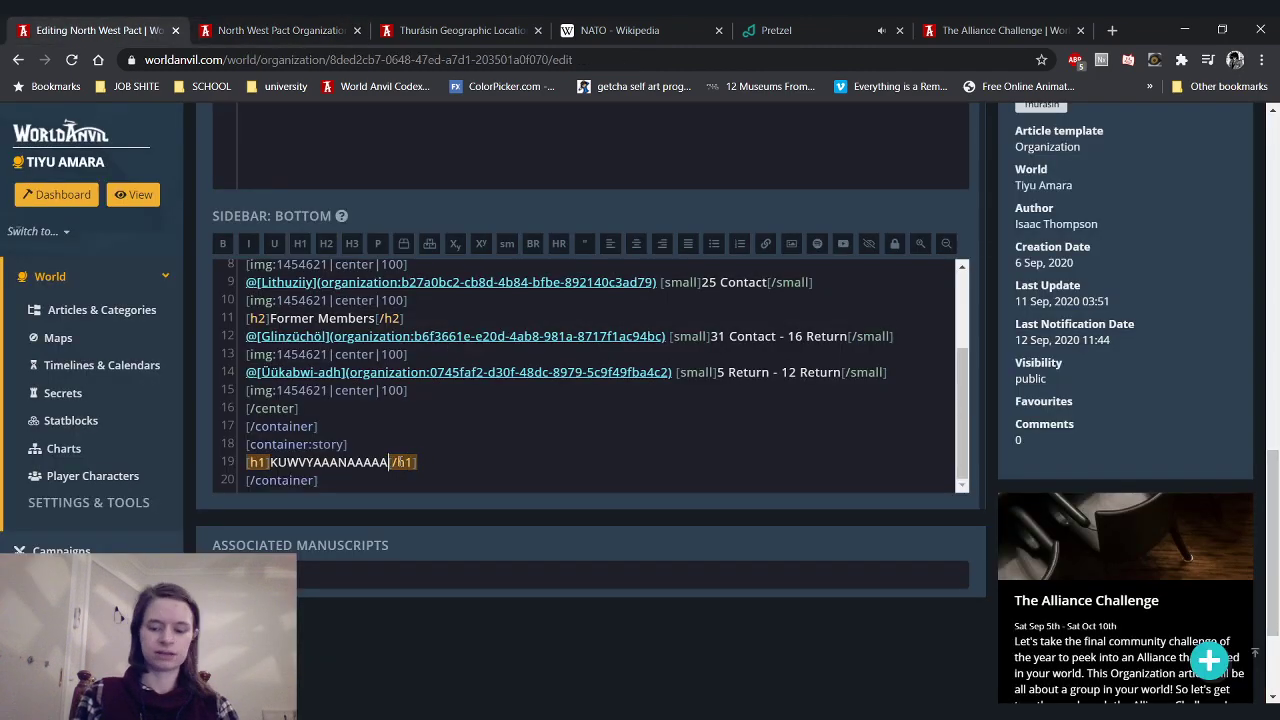
text(Northern Aggress)
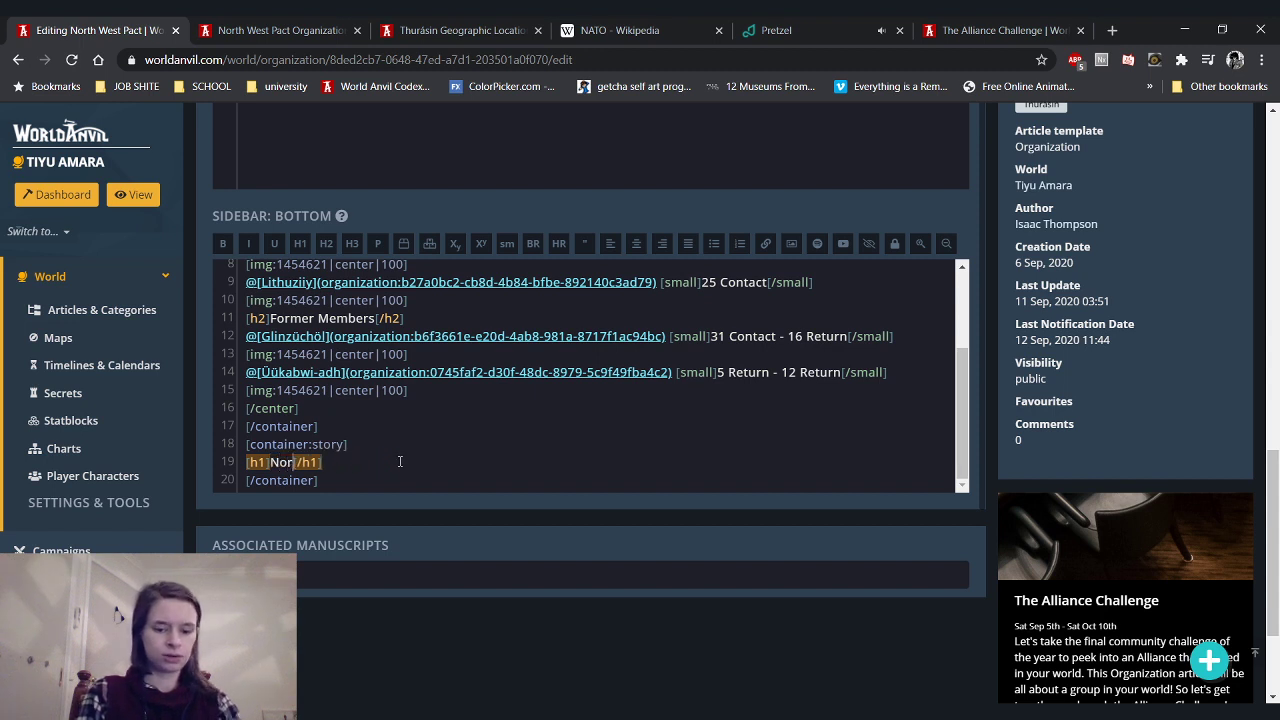
text(ion)
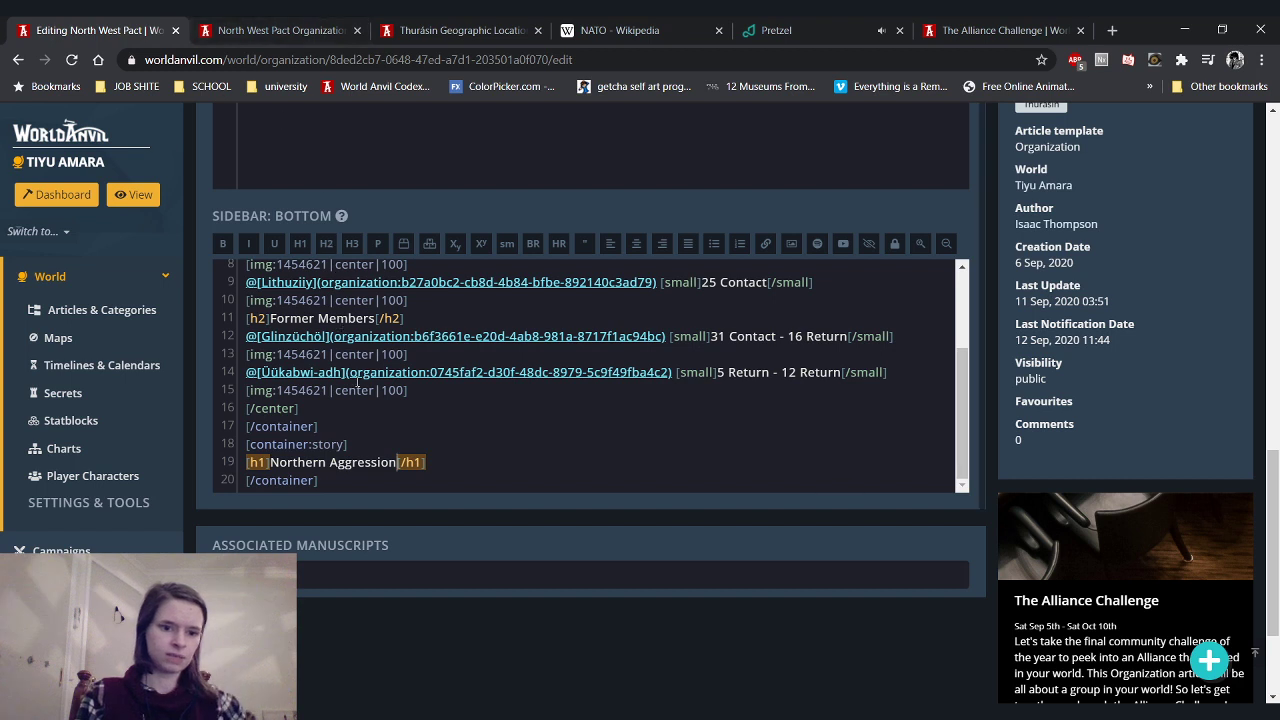
Look up the word "Aggression" from the heading in a Google search, and close the results
click(377, 450)
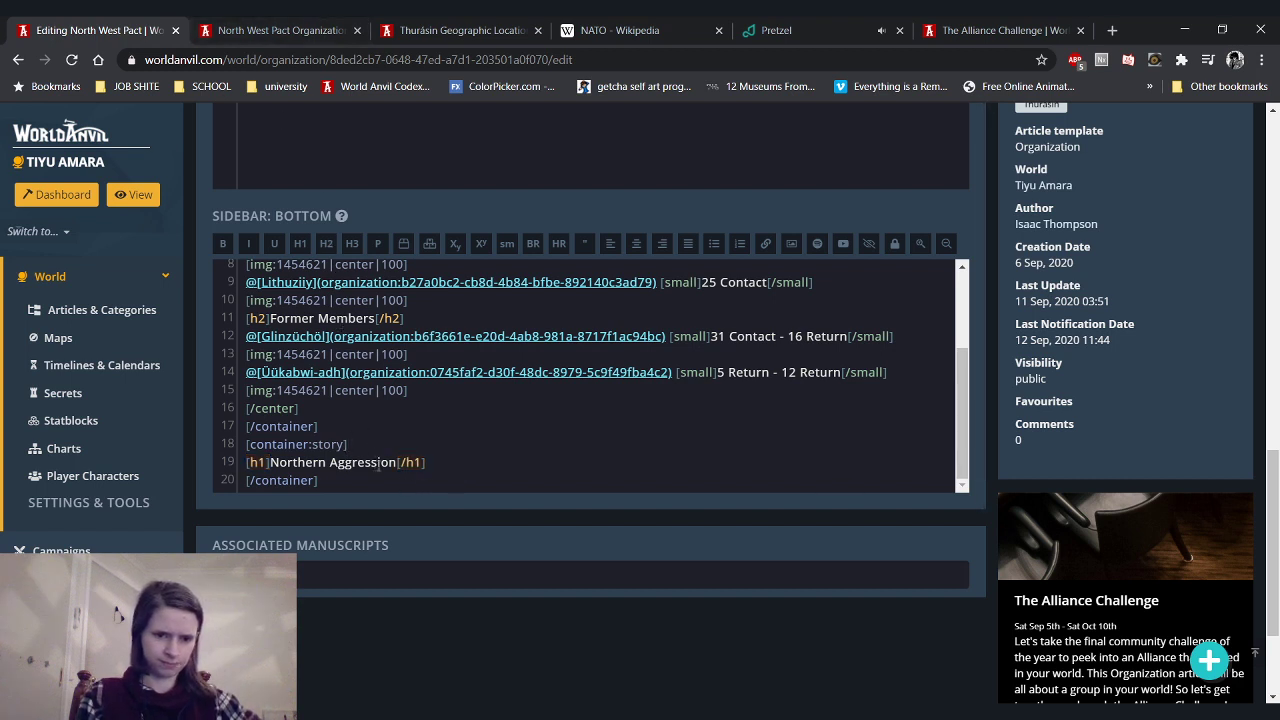
drag(397, 462, 353, 461)
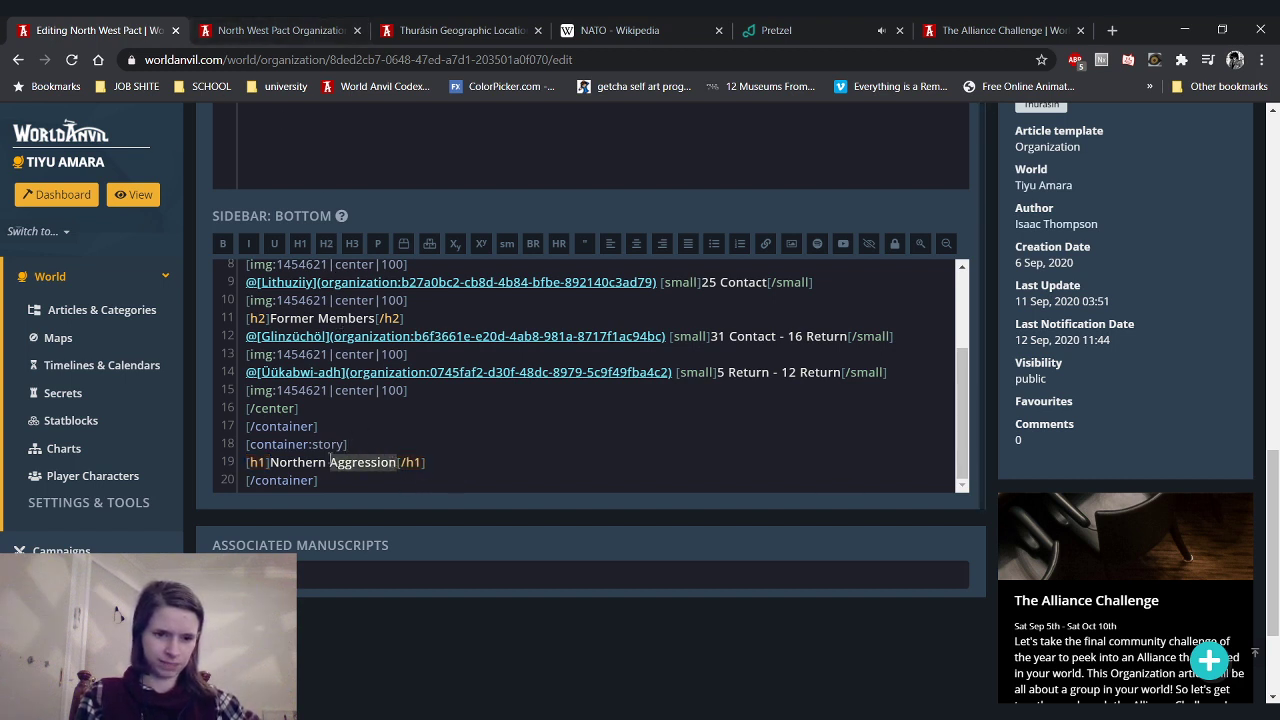
right_click(478, 372)
click(530, 560)
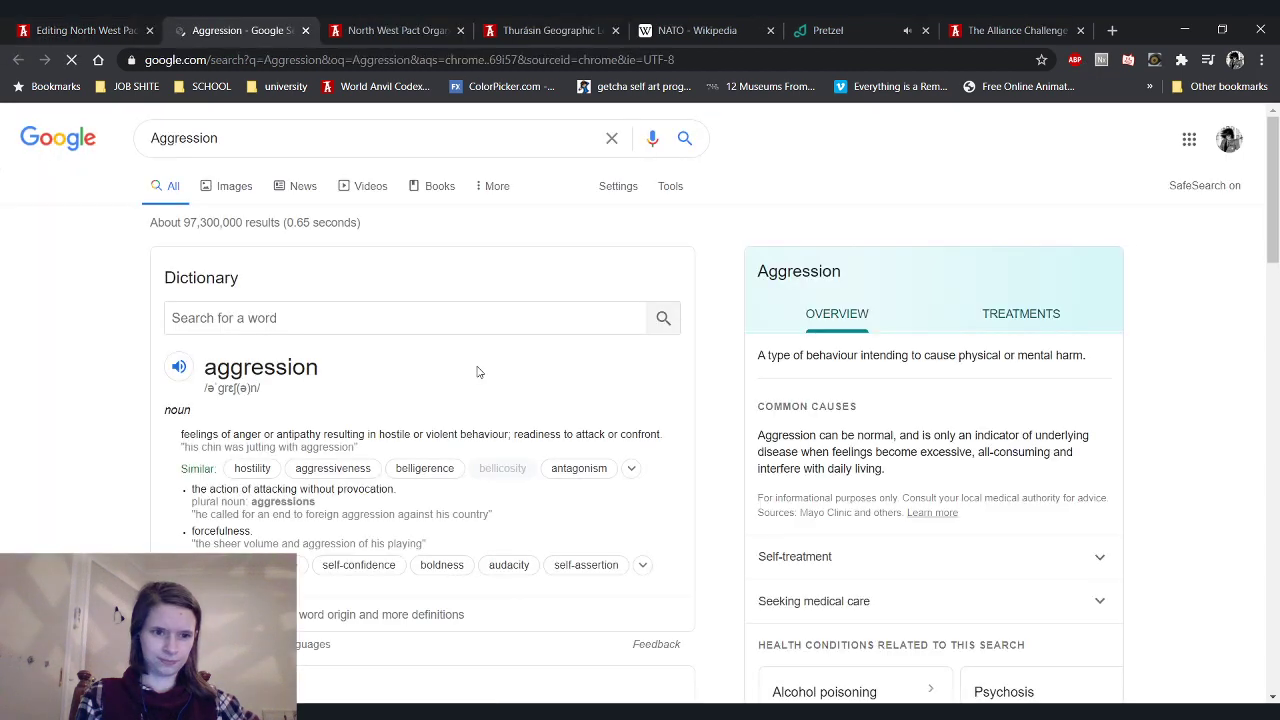
click(305, 30)
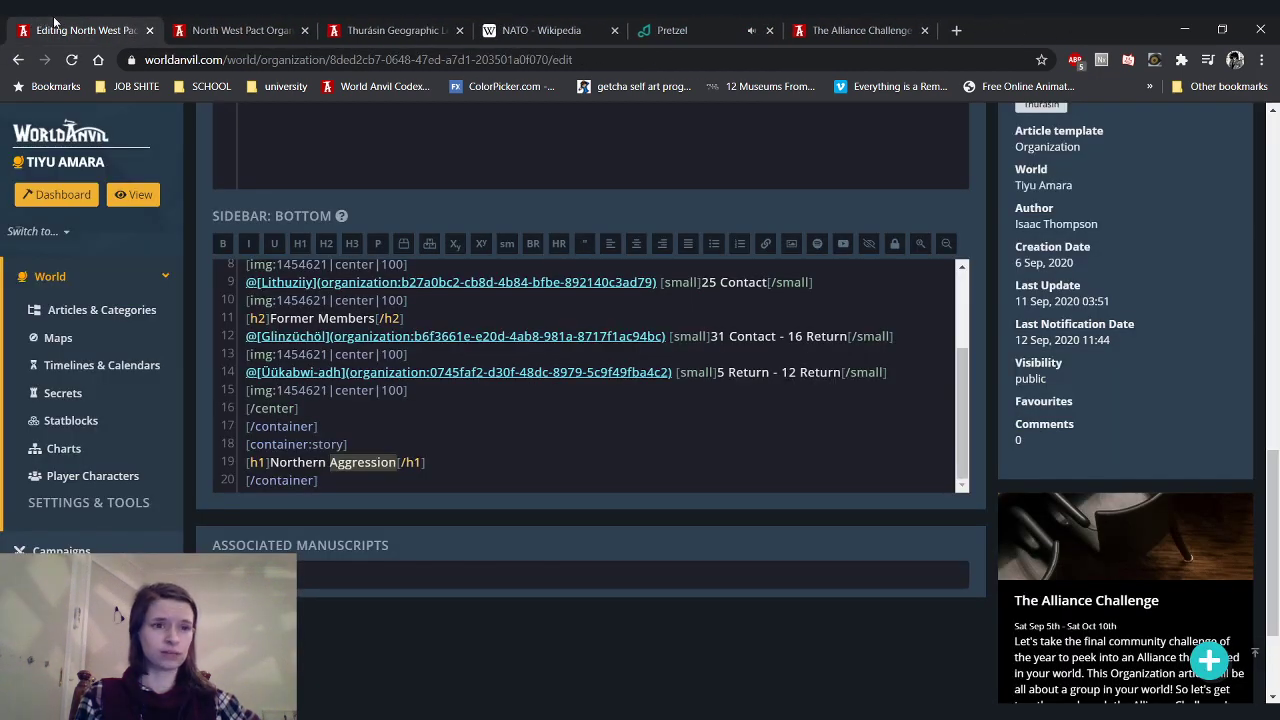
Reload the article preview and check how the Northern Aggression heading fits in its sidebar box
click(325, 22)
click(250, 26)
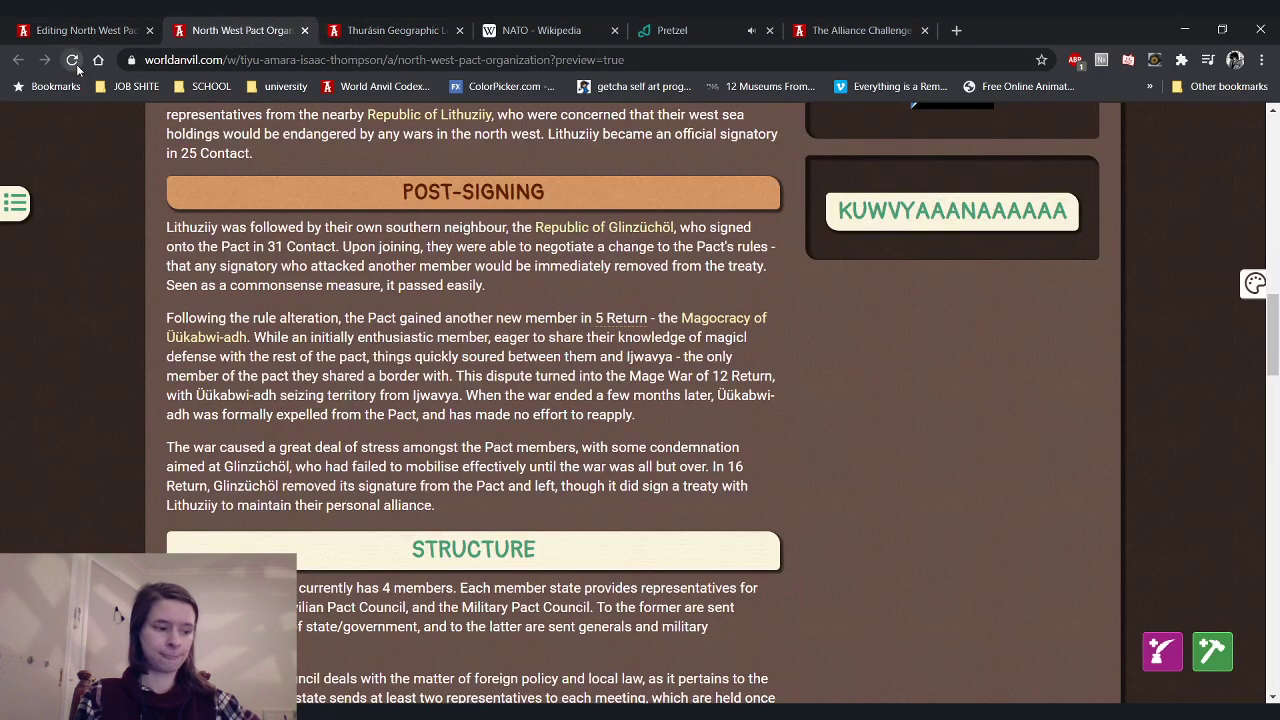
click(72, 60)
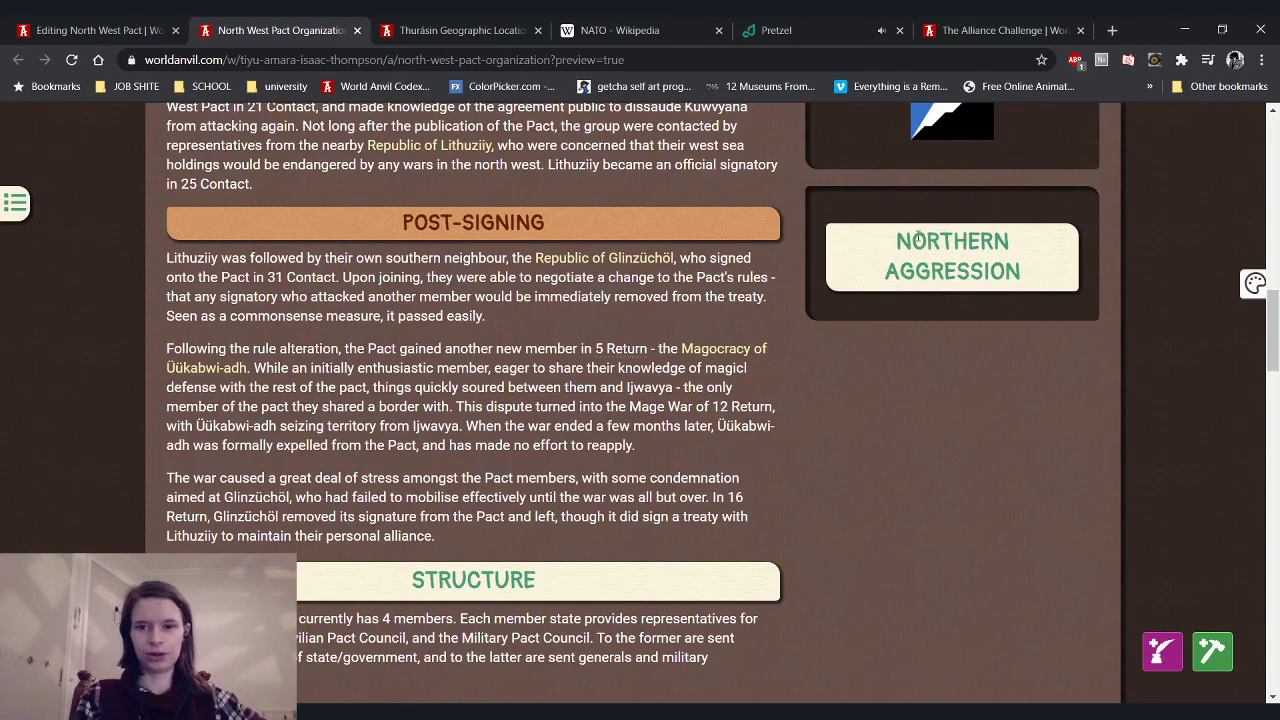
drag(897, 238, 1050, 272)
Wrap the Northern Aggression heading in a container:foot block in the bottom sidebar code, and reload the article preview
click(97, 30)
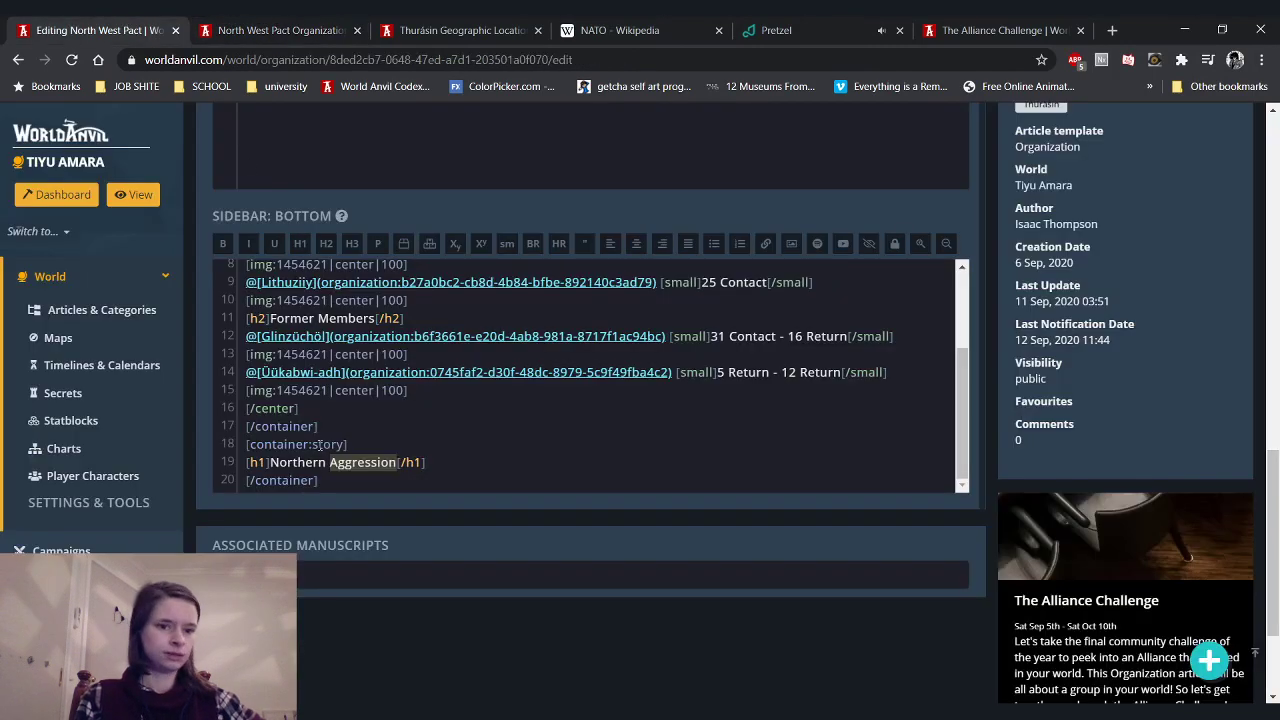
click(244, 462)
text([co)
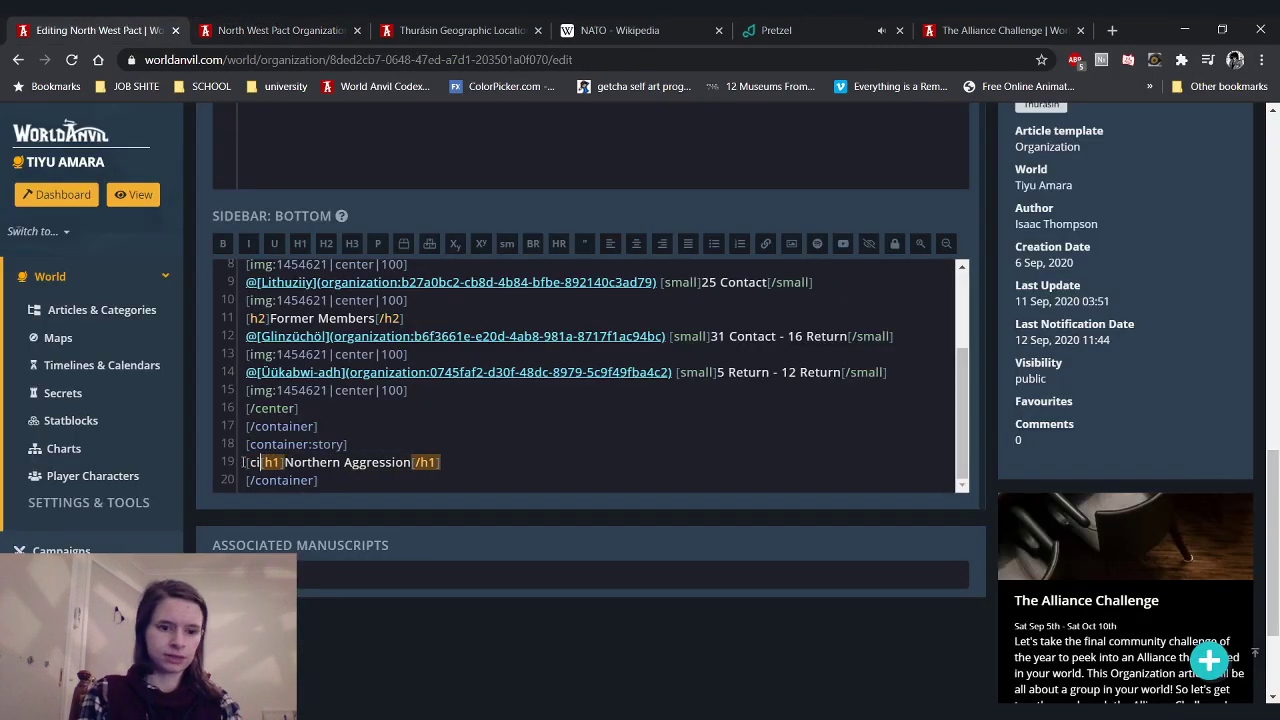
text(ntainer:foot)
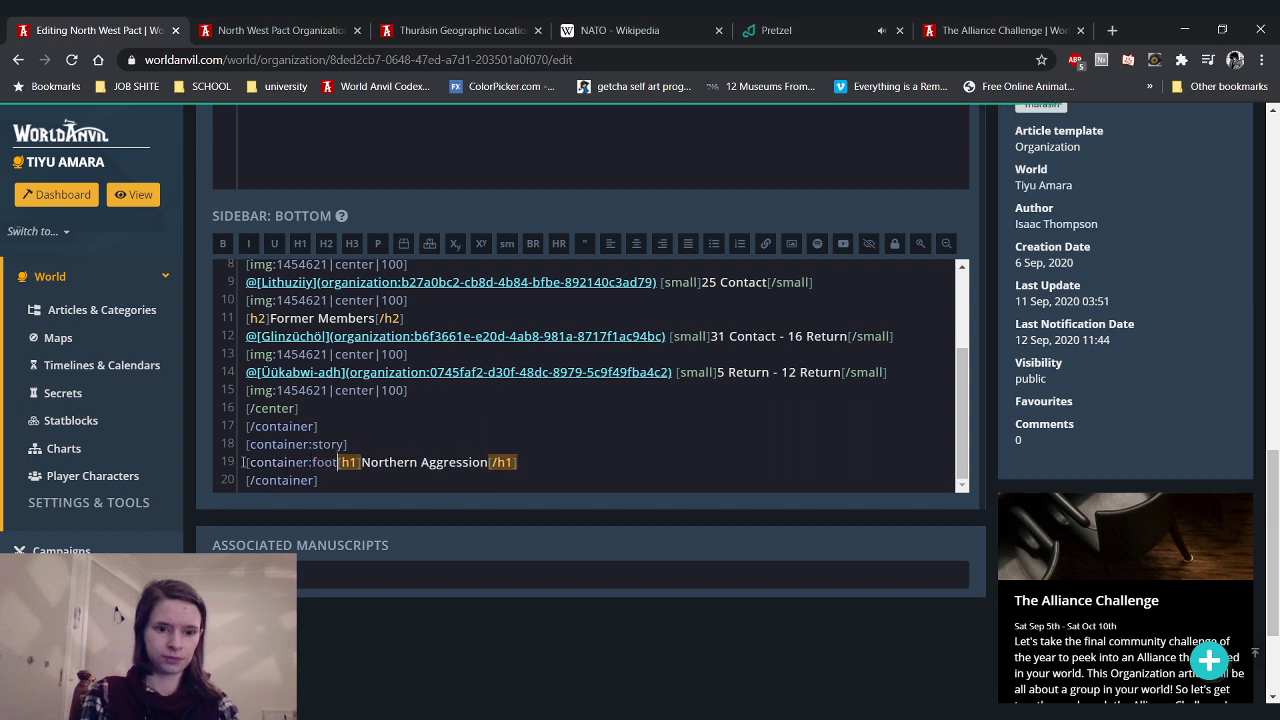
text(])
click(588, 461)
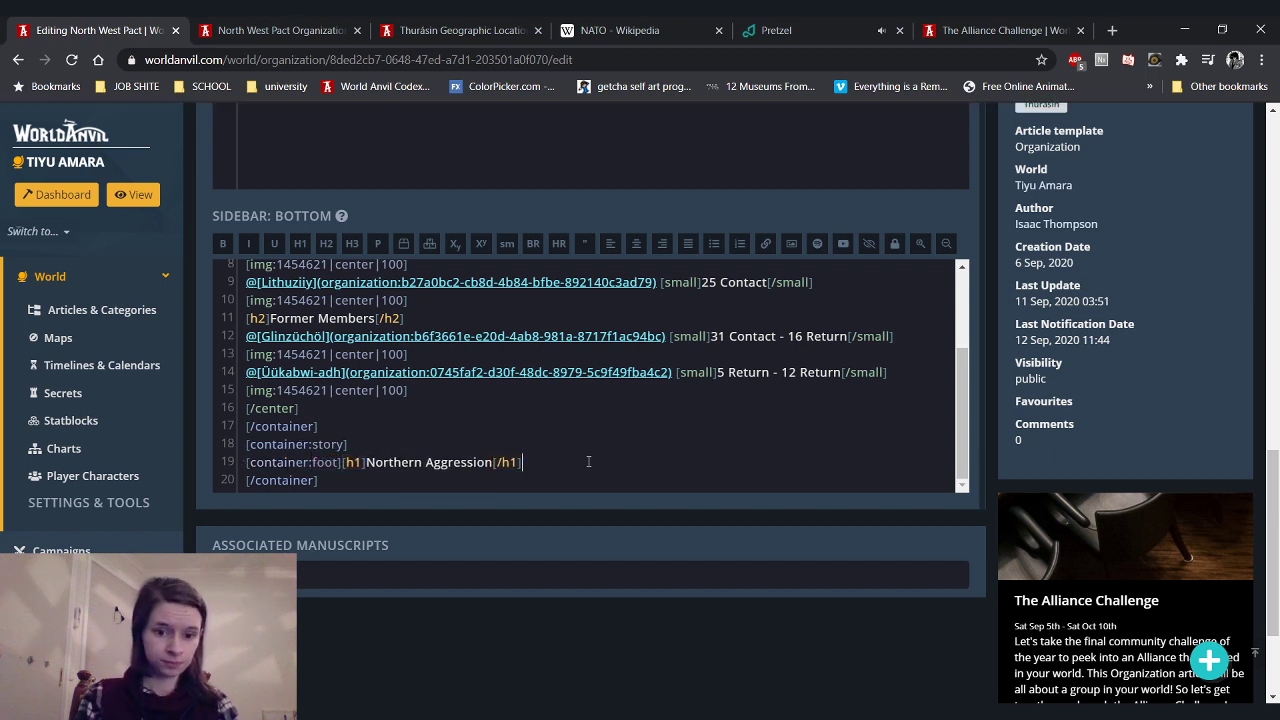
text([/container])
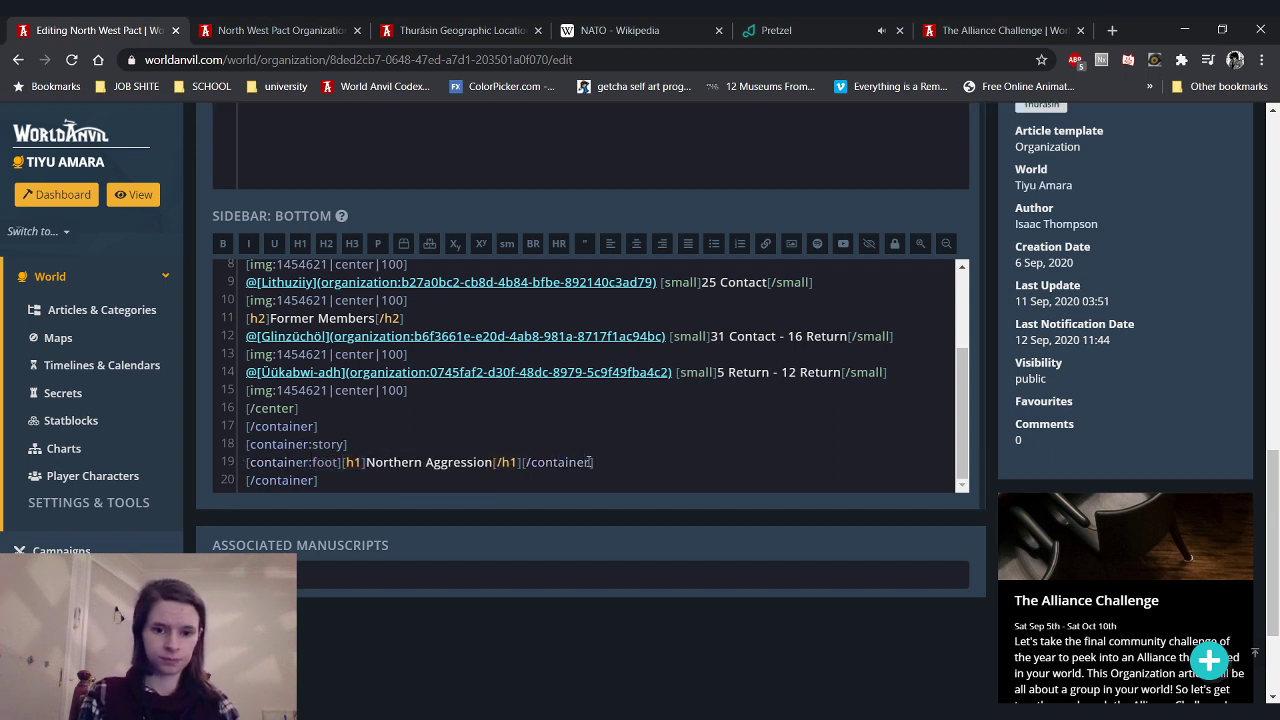
click(221, 27)
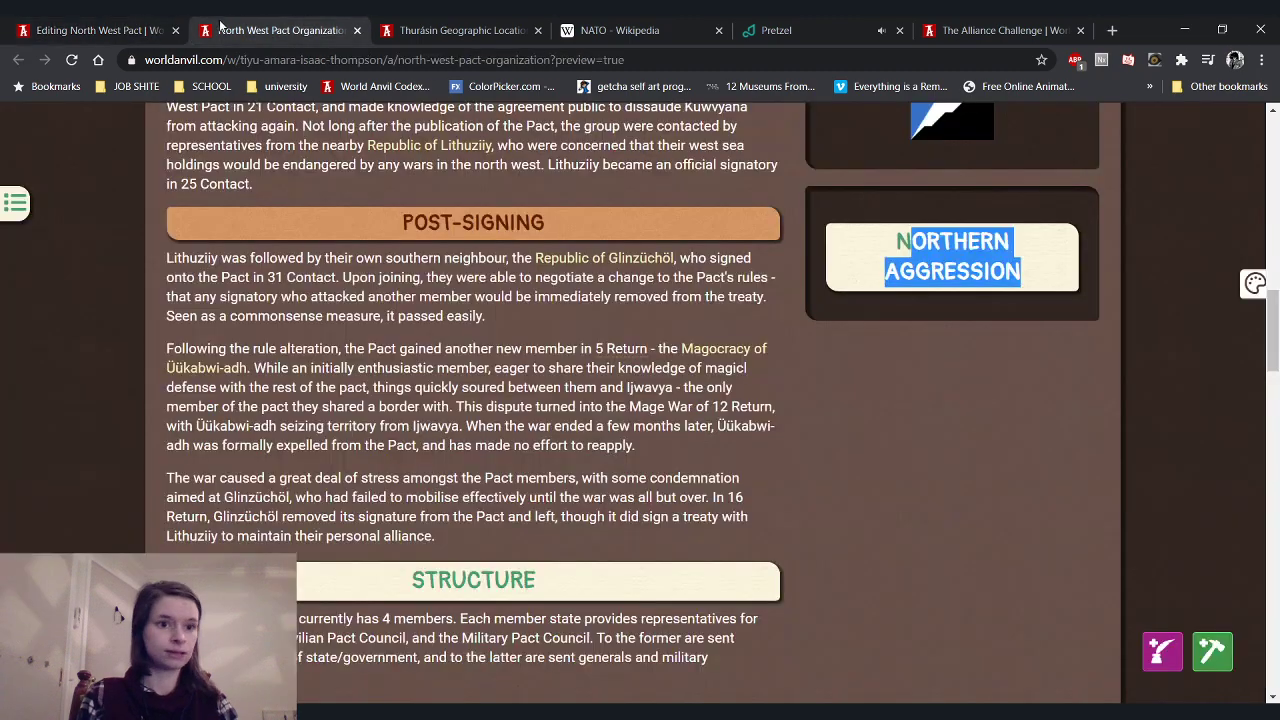
click(72, 59)
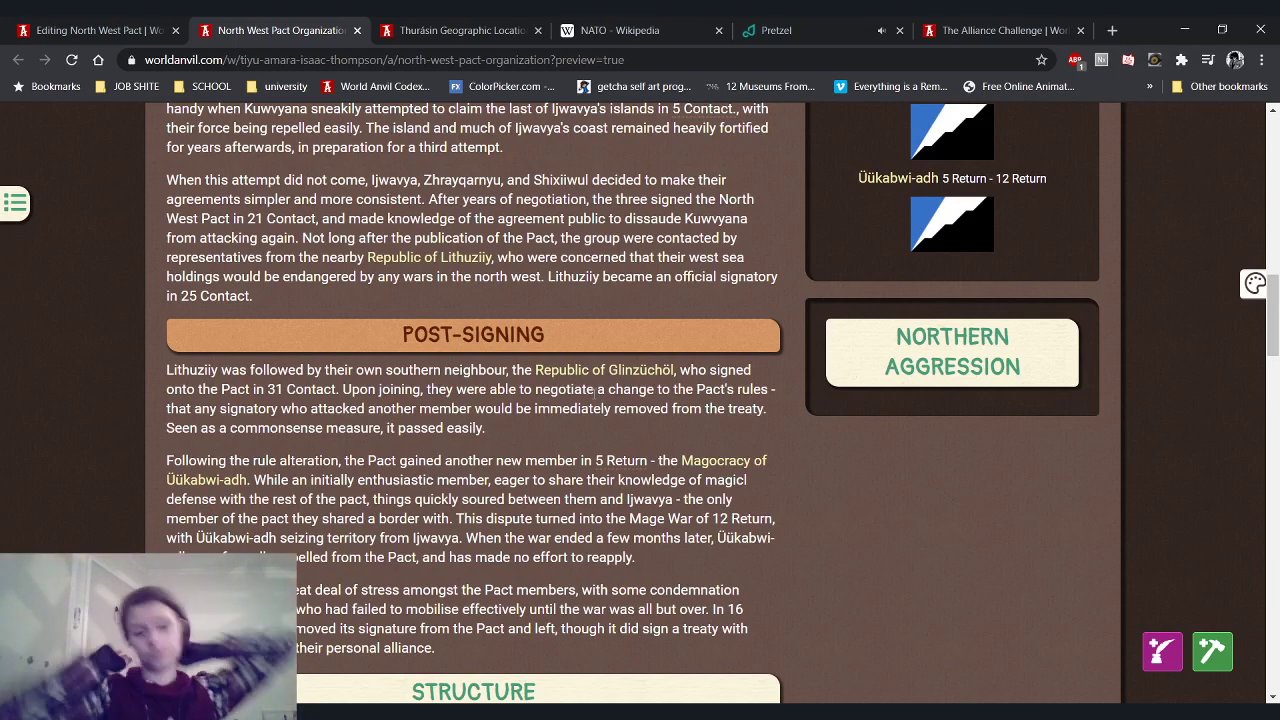
Identify the northern countries Kuwvyana and Vyanutiqu on the Thurásin article's map
click(483, 22)
scroll(322, 308, up, 4)
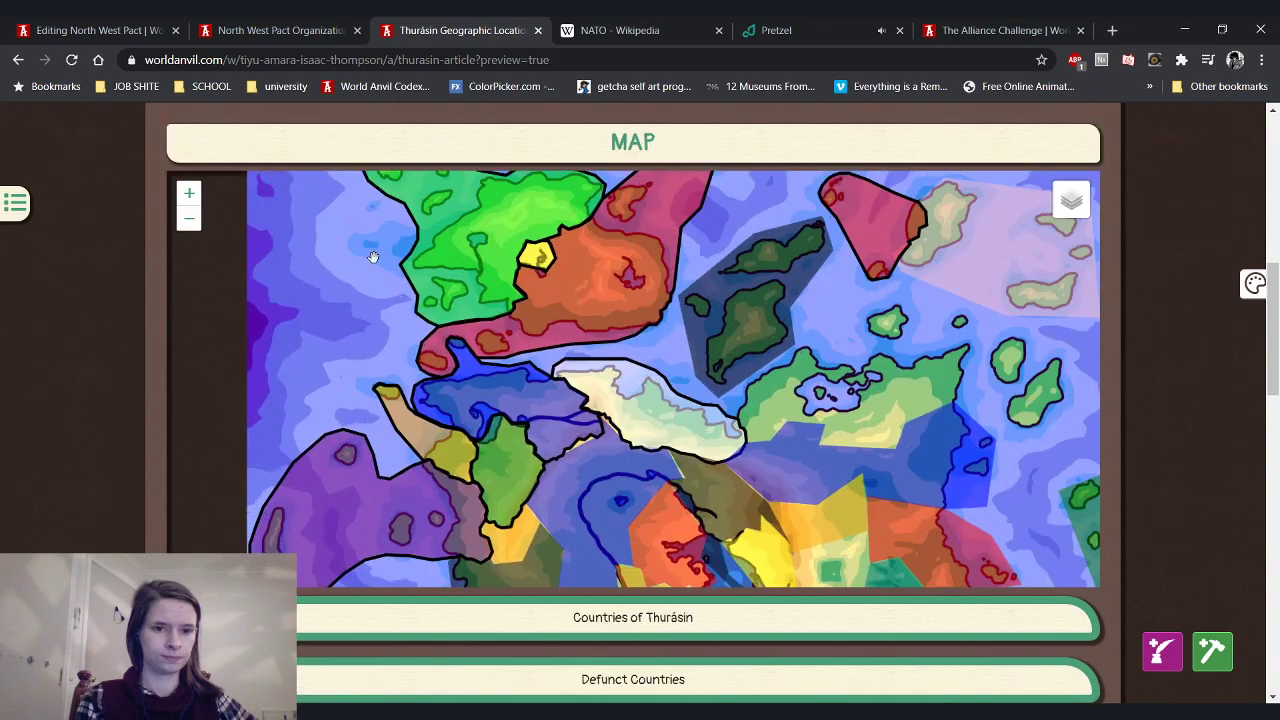
scroll(372, 257, up, 1)
click(714, 334)
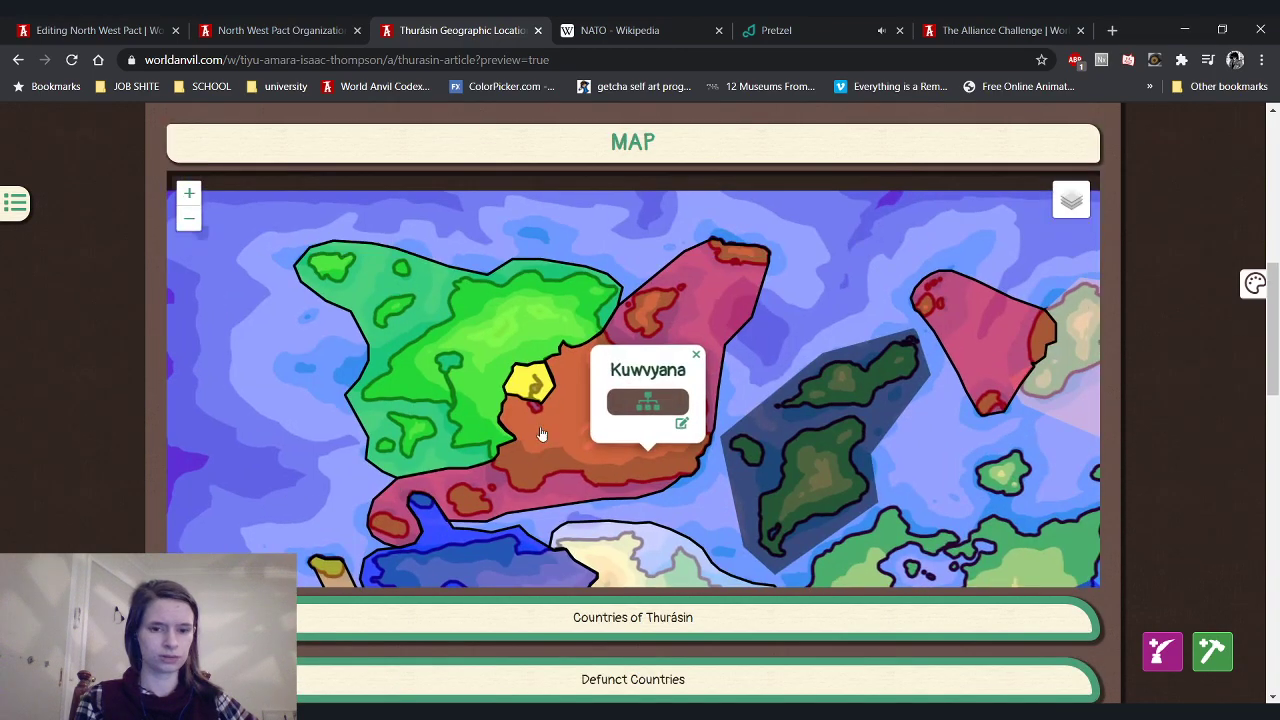
click(438, 440)
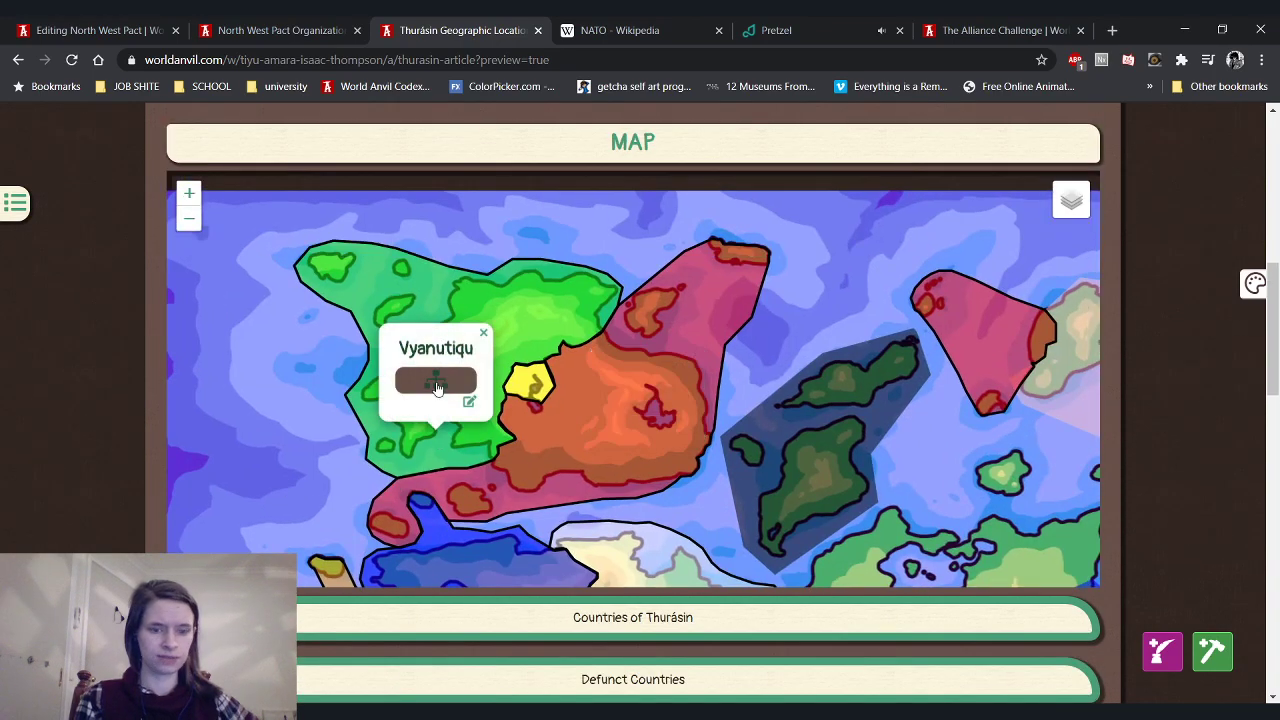
scroll(382, 574, down, 1)
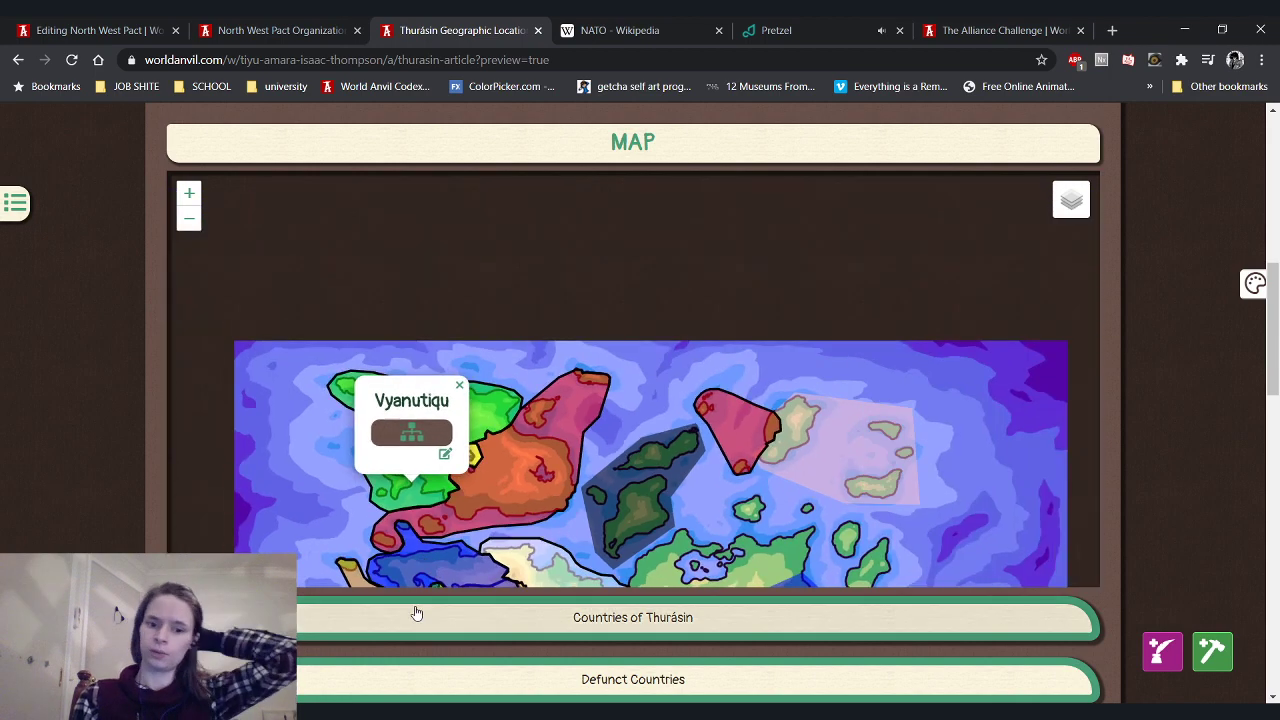
Expand the Countries of Thurásin list and read the description in Kuwvyana's row
click(417, 613)
scroll(417, 600, down, 10)
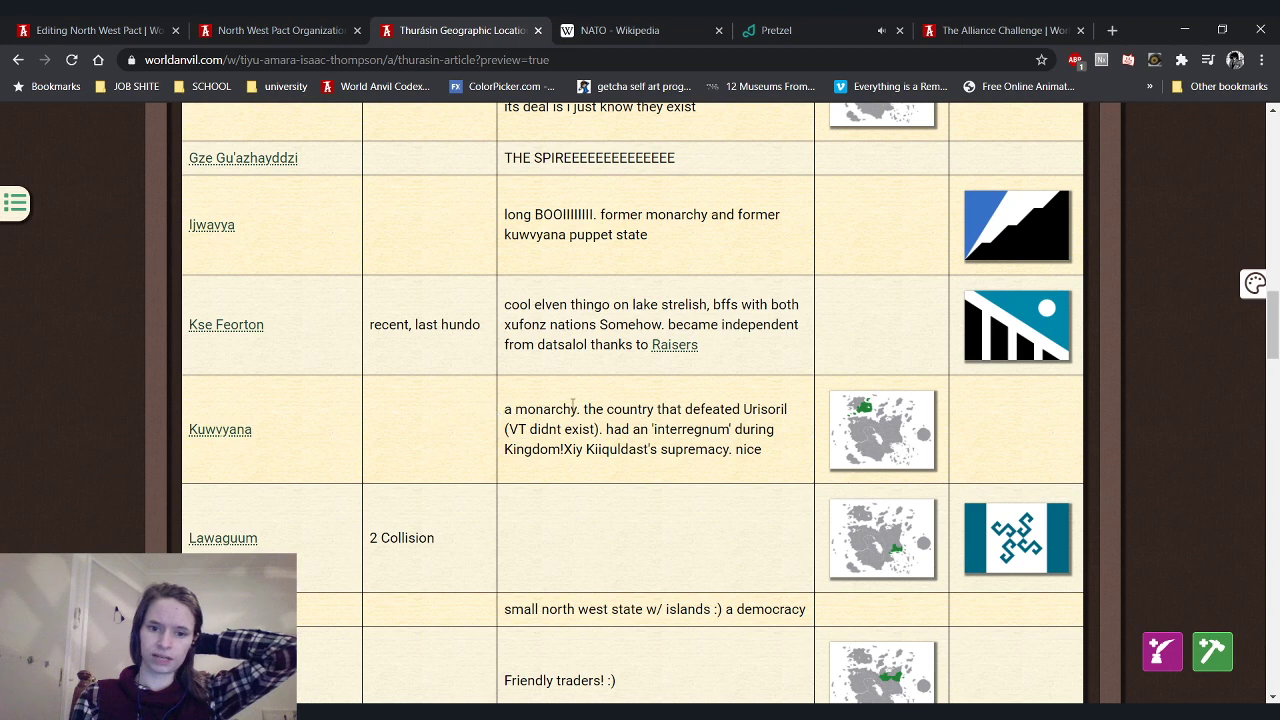
drag(504, 409, 788, 428)
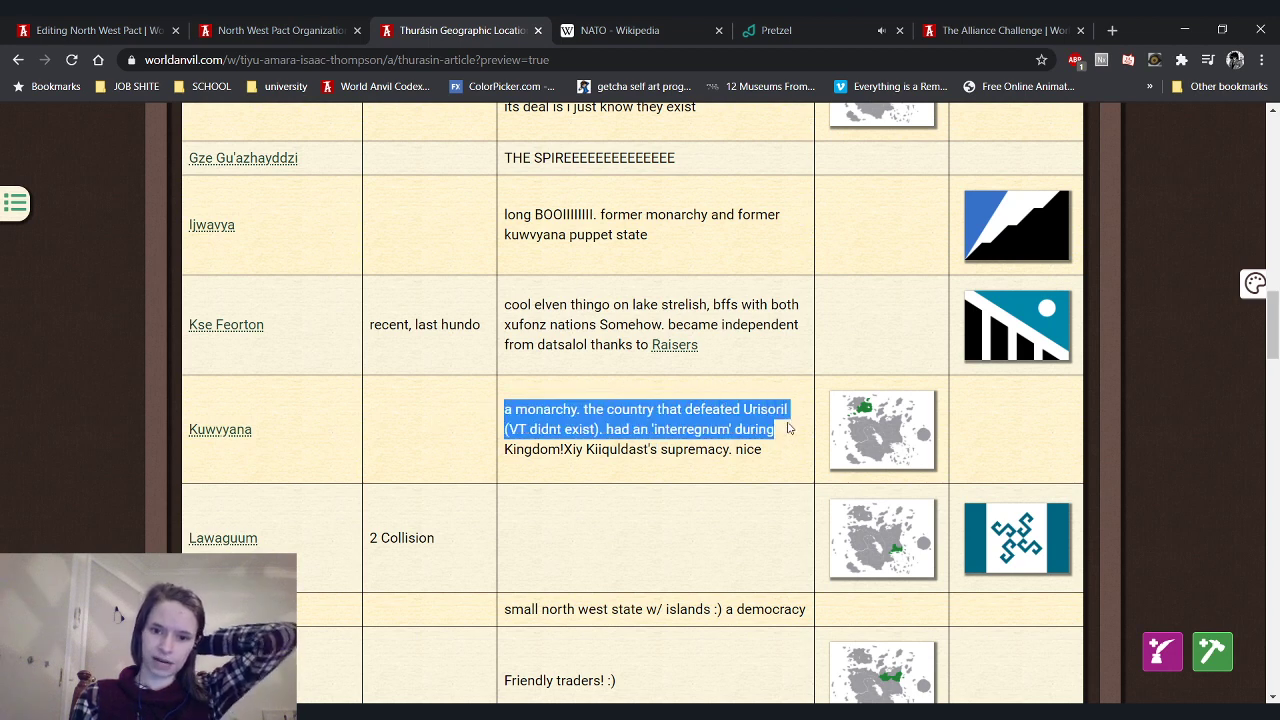
drag(788, 428, 786, 452)
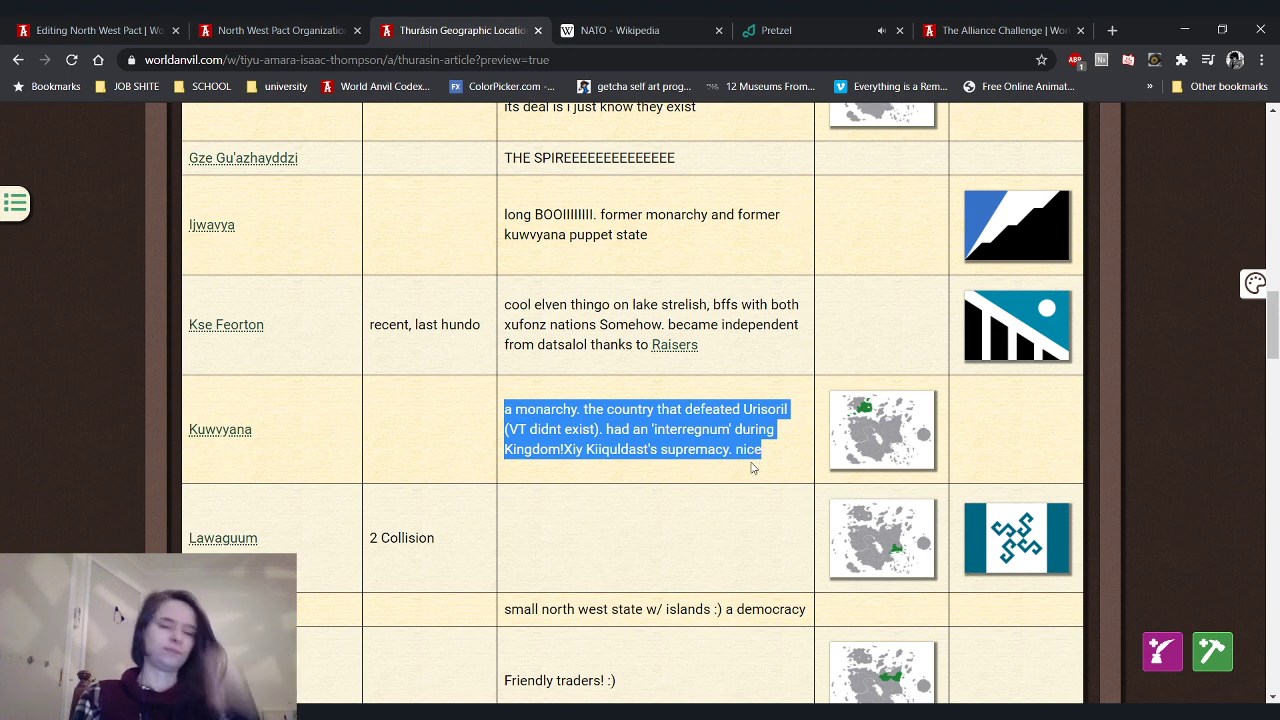
Open the History of Thurásin timeline in a new browser tab from the world codex on the North West Pact preview
click(270, 22)
scroll(132, 321, up, 5)
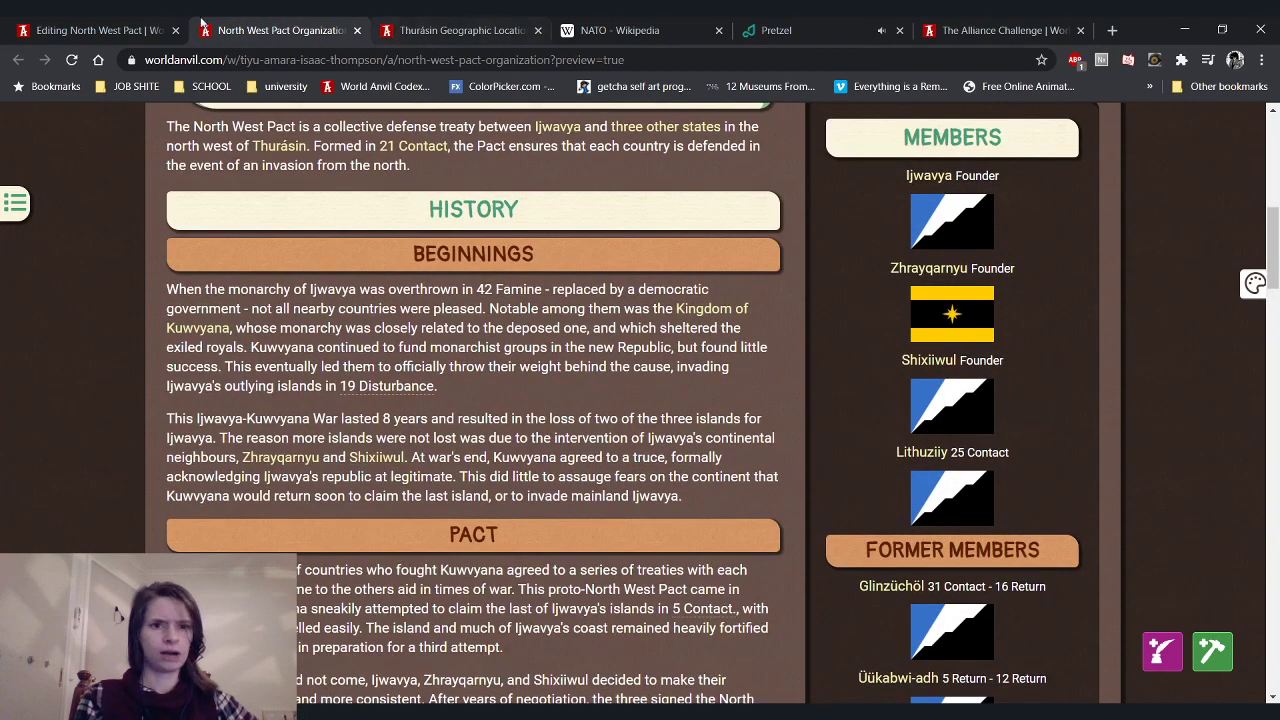
click(12, 205)
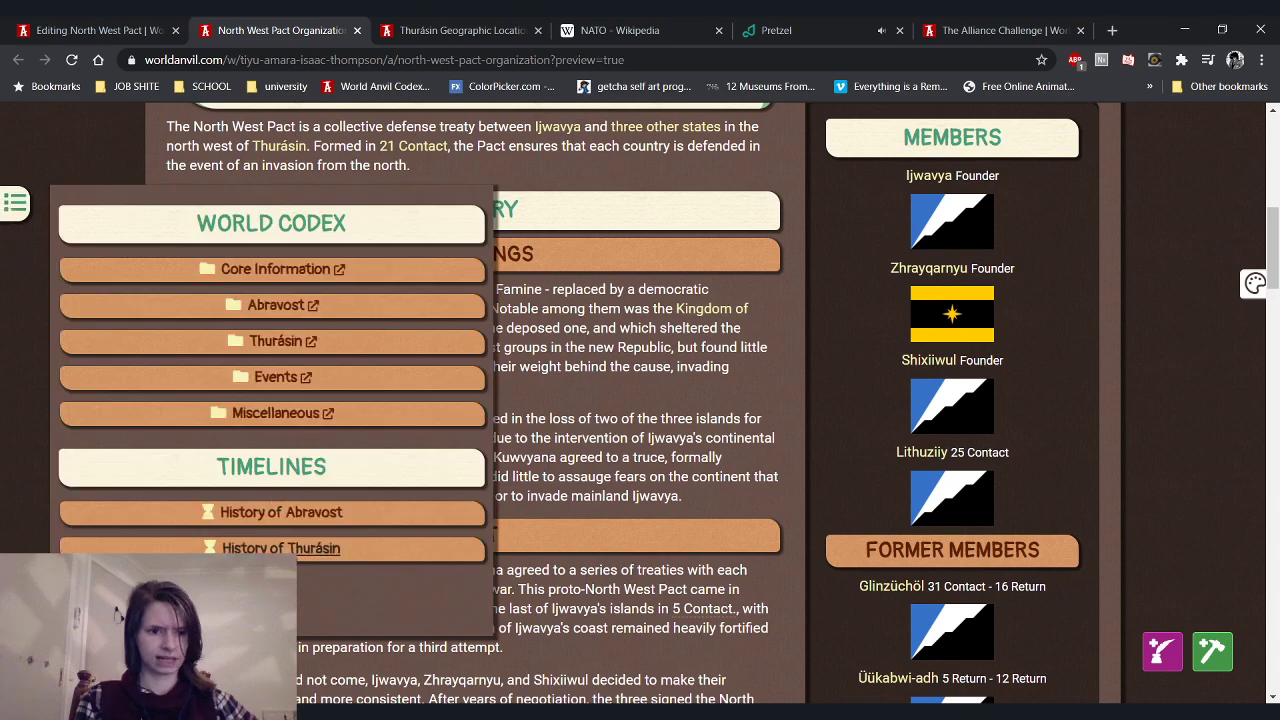
middle_click(432, 262)
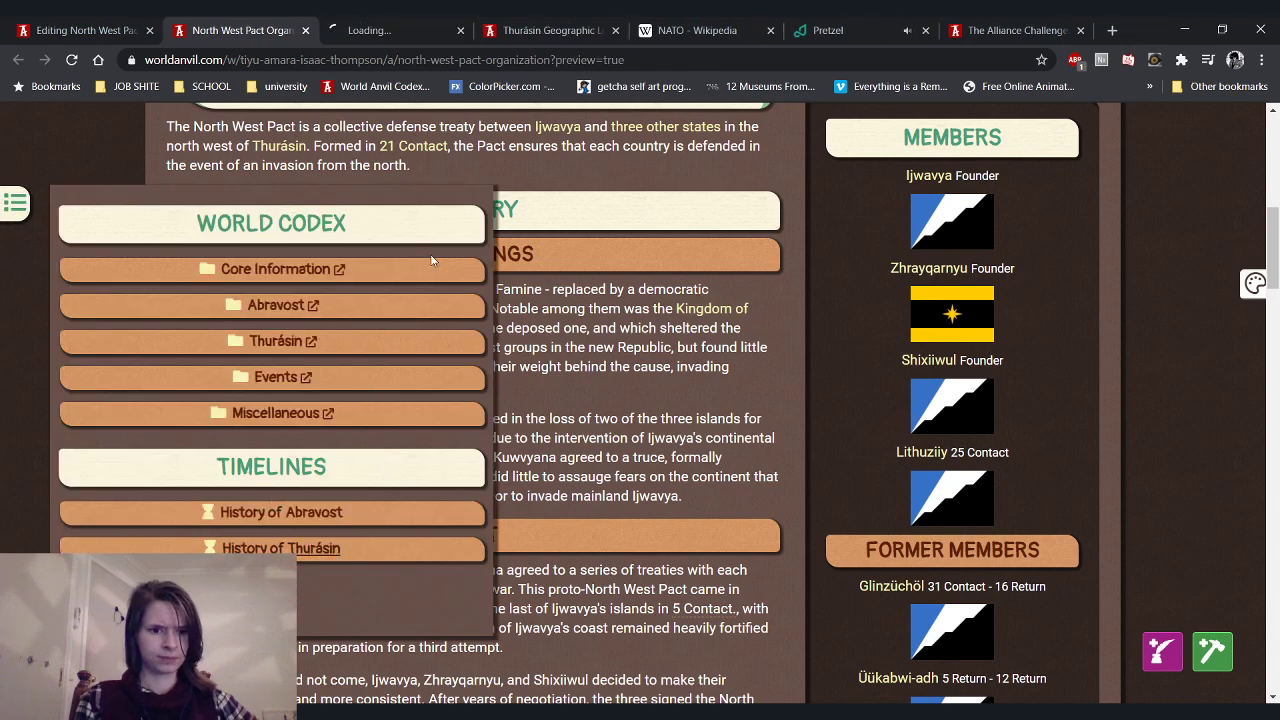
click(429, 22)
Read the timeline's early events, focusing on Urisoril's invasion of Southern Thurasin and the Battle of Ijwavya
scroll(314, 247, down, 7)
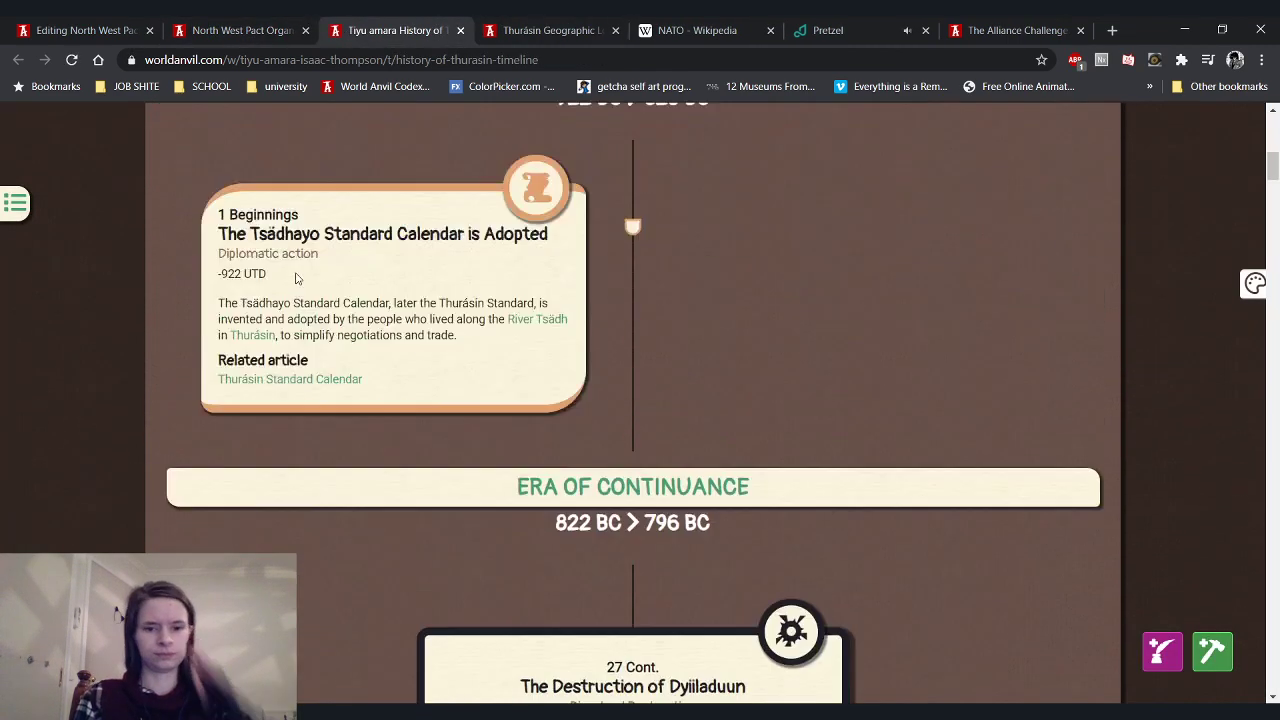
scroll(296, 278, down, 20)
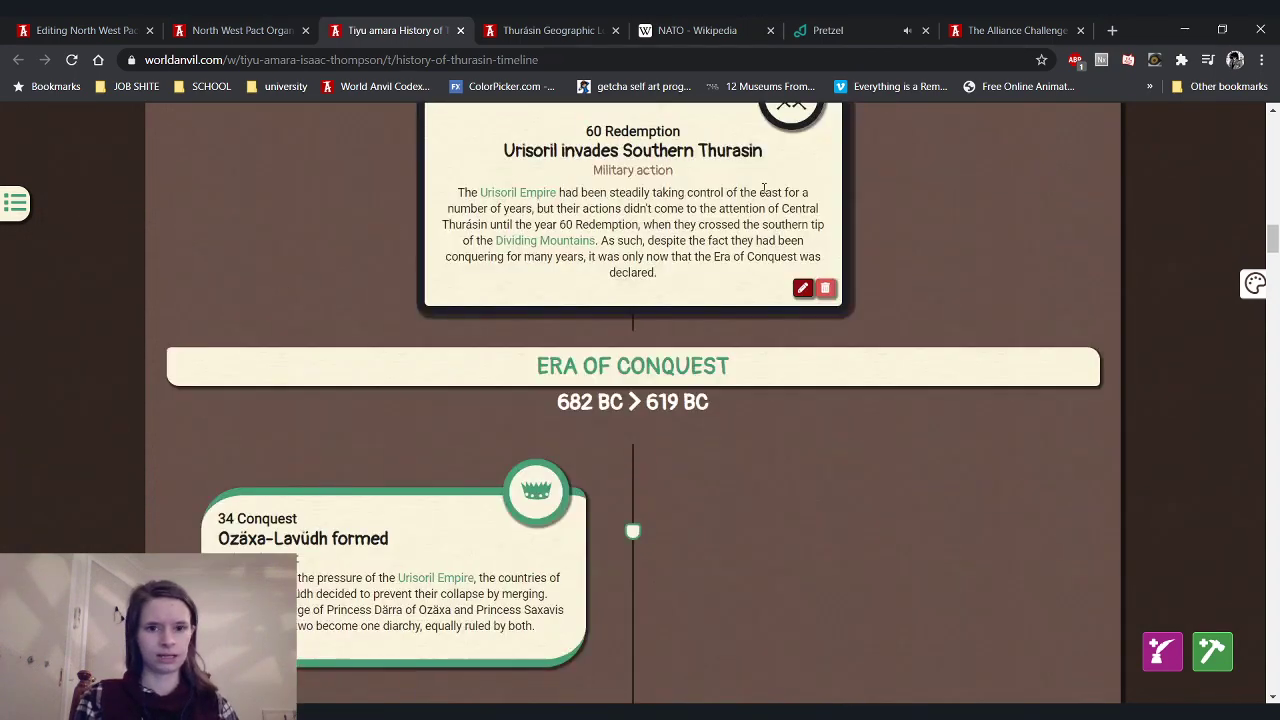
scroll(764, 188, up, 1)
drag(492, 233, 843, 327)
scroll(843, 327, down, 4)
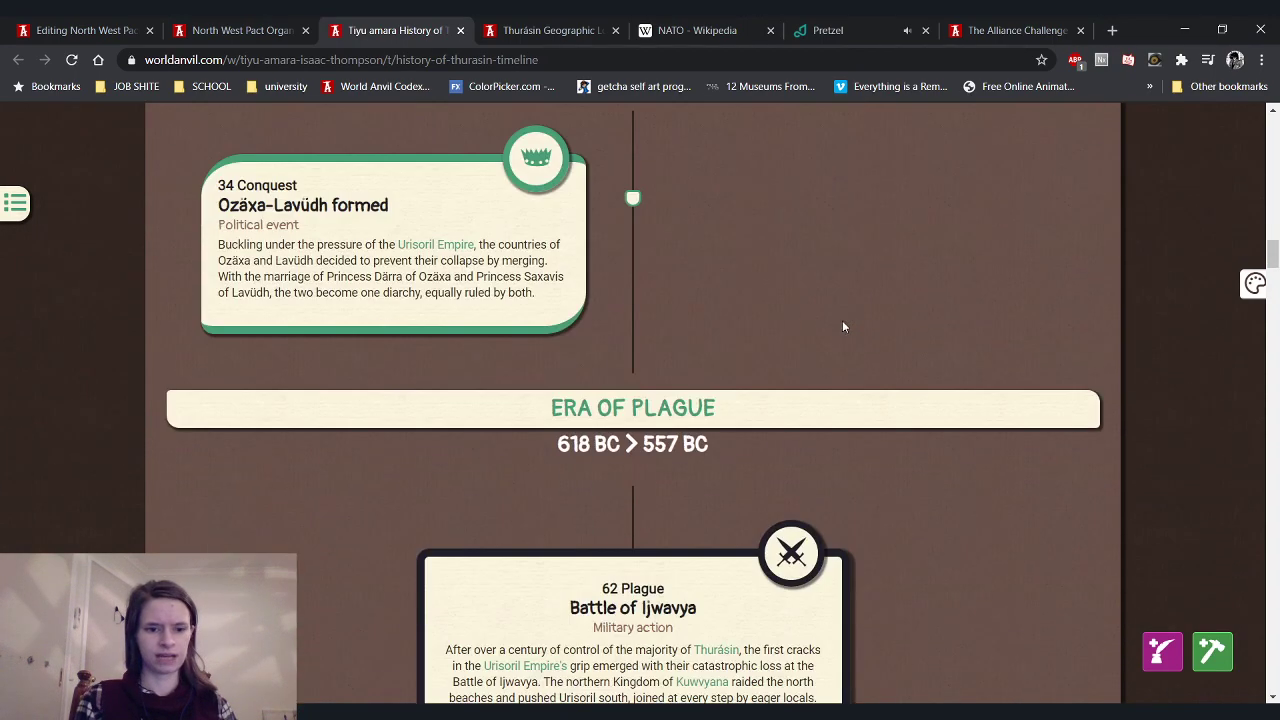
scroll(843, 327, down, 3)
drag(540, 347, 812, 558)
scroll(316, 465, down, 2)
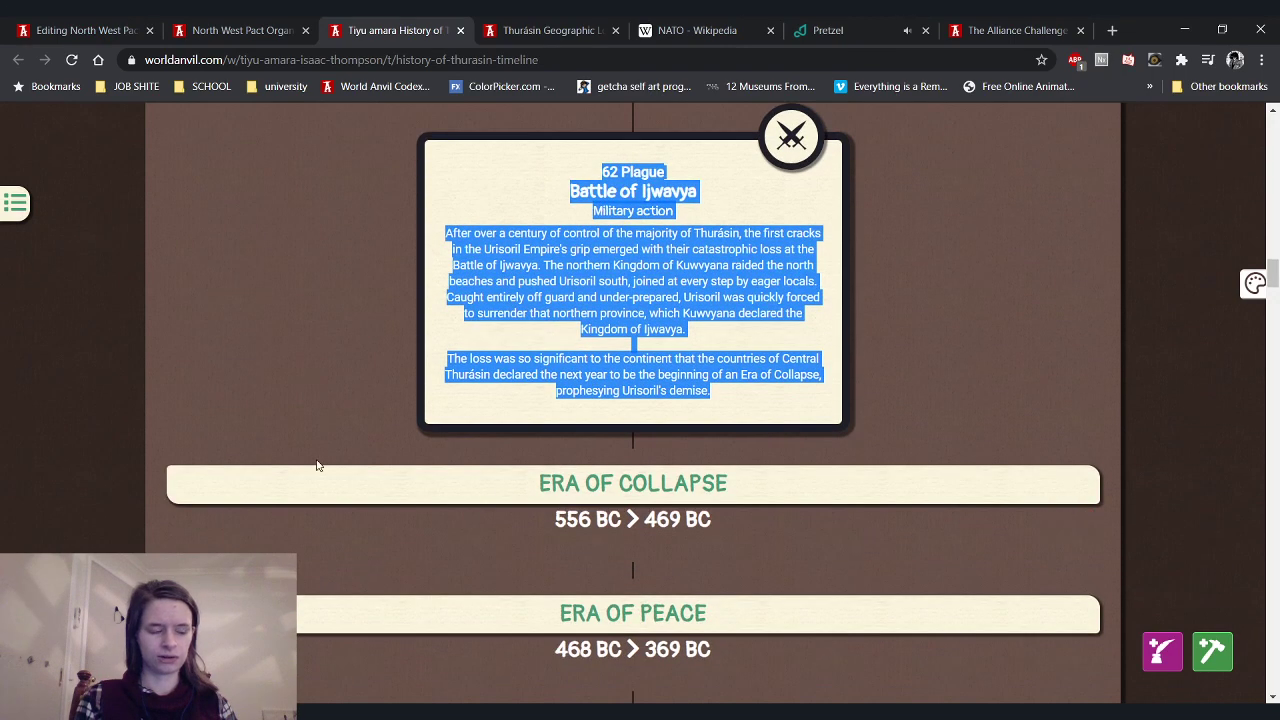
Read the Era of Renewal entry about the execution of Kuwvyana's royal family
scroll(316, 465, down, 7)
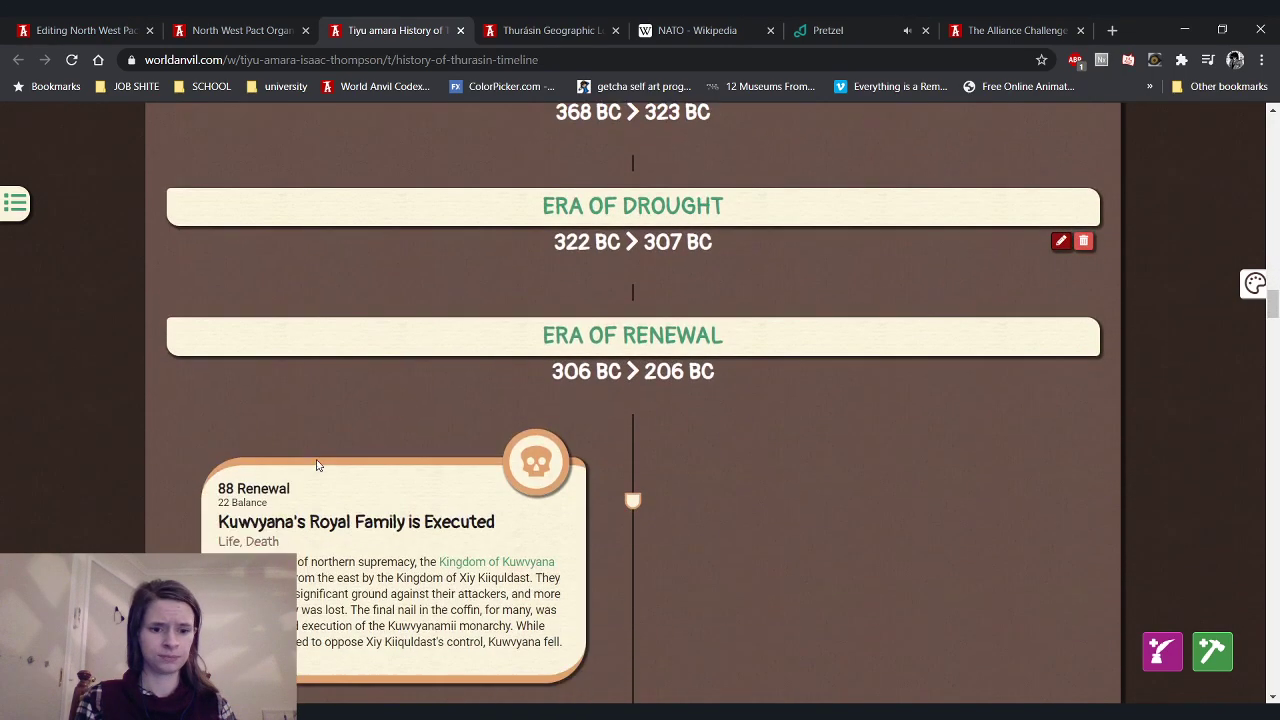
scroll(316, 465, down, 3)
drag(215, 255, 610, 403)
click(609, 403)
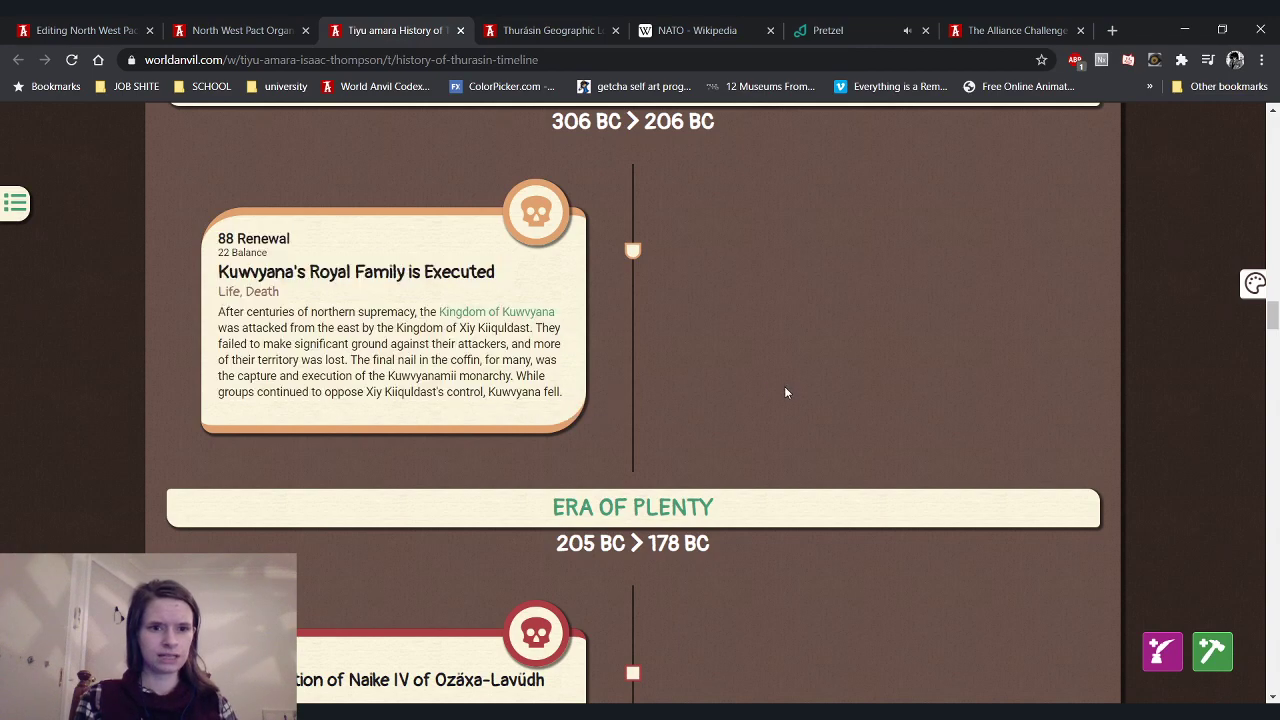
Review the Era of Plenty entries against the Kuwvyana execution, including Naike IV's assassination and the war on Zdärrözadh
scroll(770, 386, down, 8)
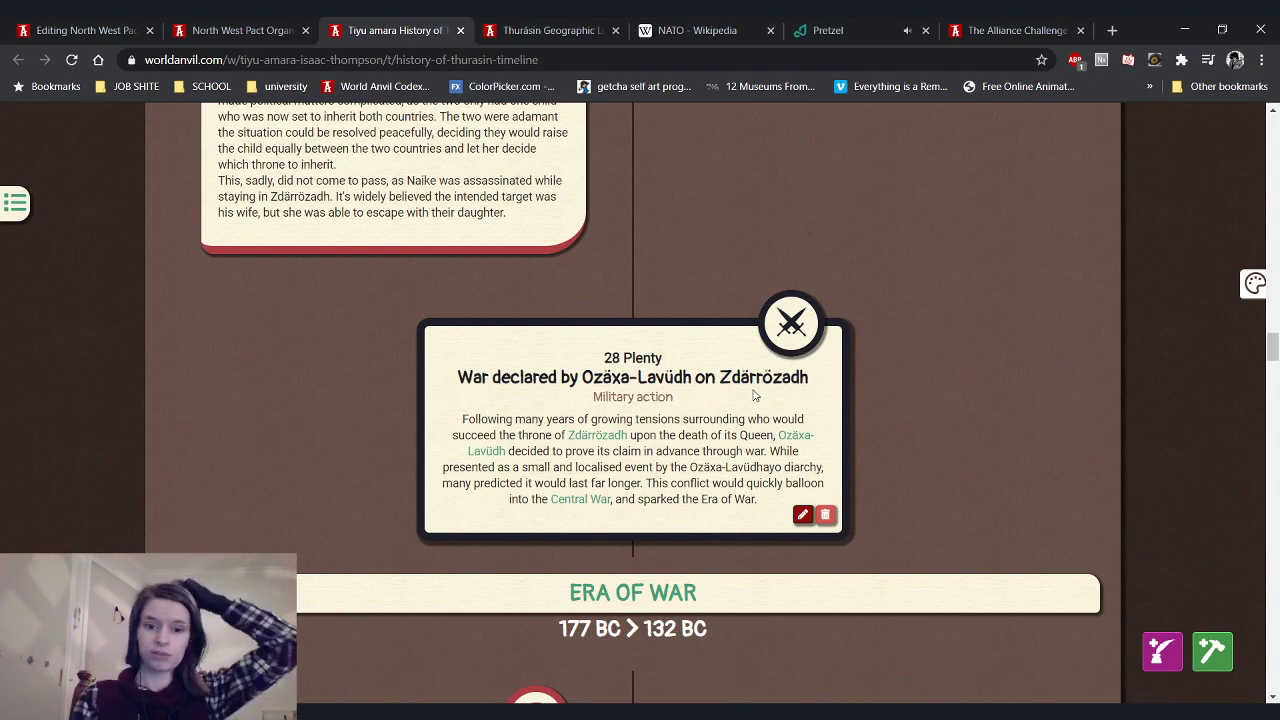
scroll(757, 387, up, 4)
scroll(754, 395, up, 2)
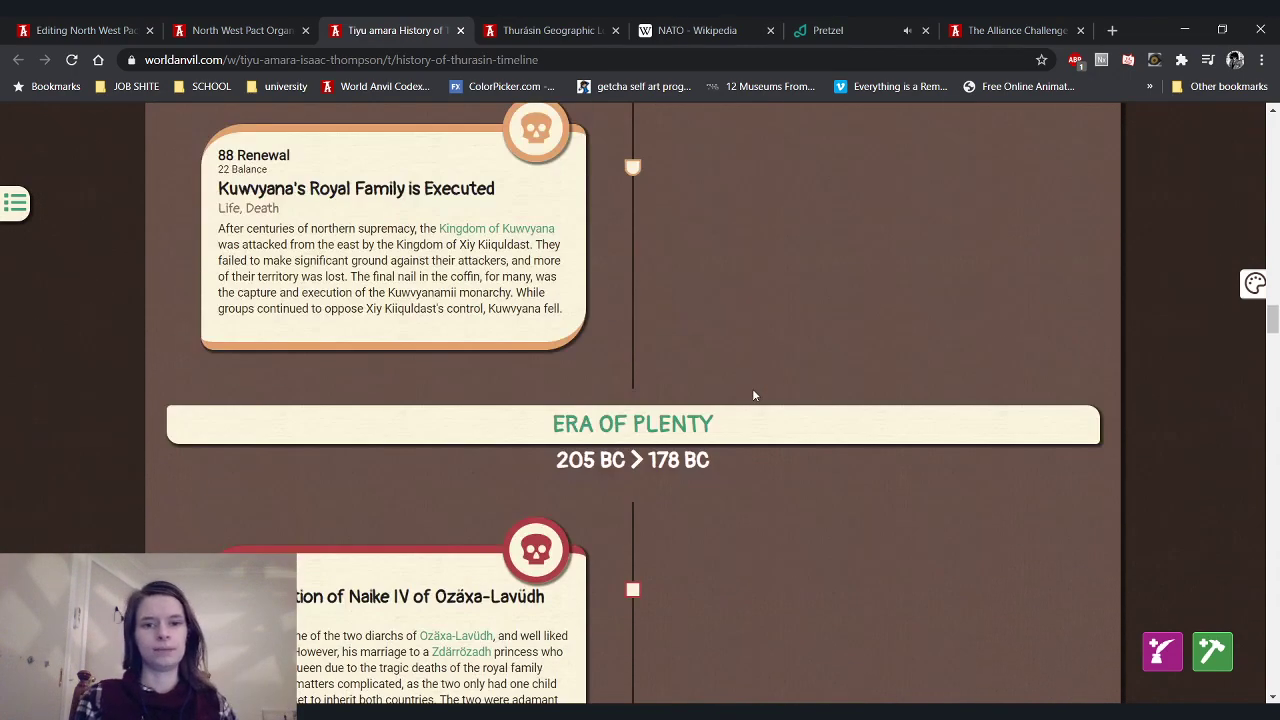
scroll(700, 380, down, 1)
scroll(602, 320, down, 4)
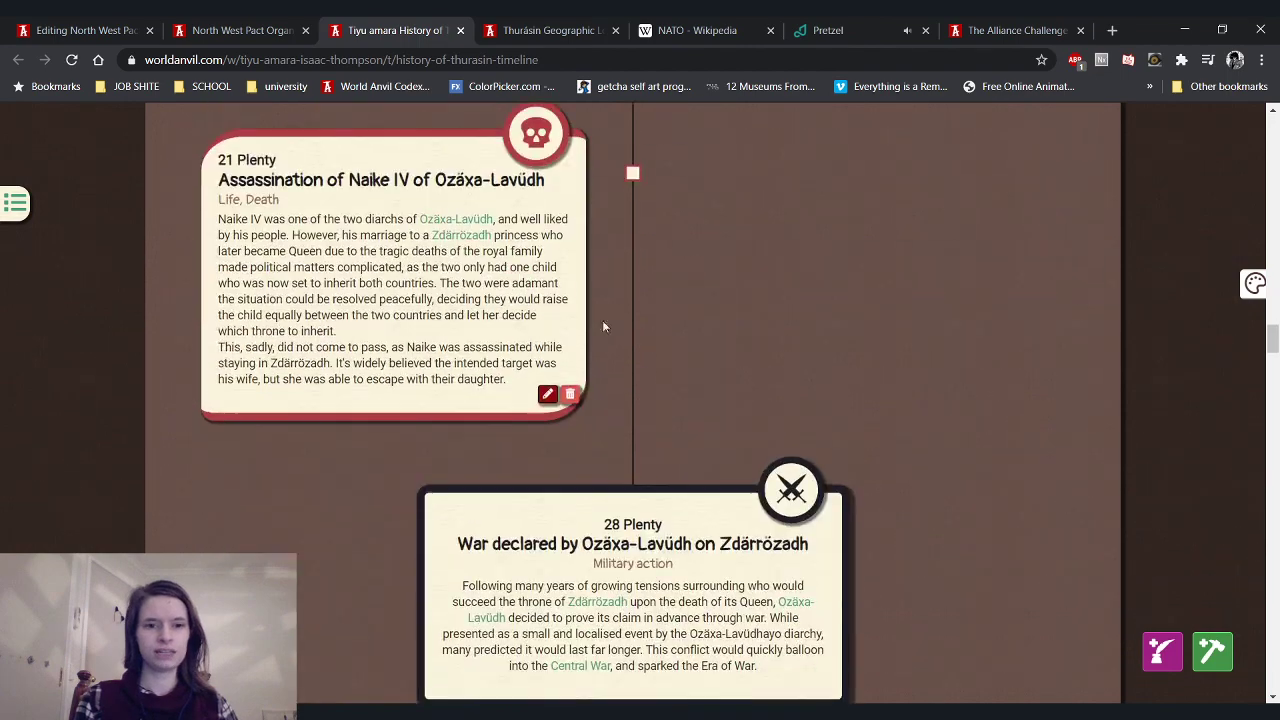
scroll(527, 362, down, 2)
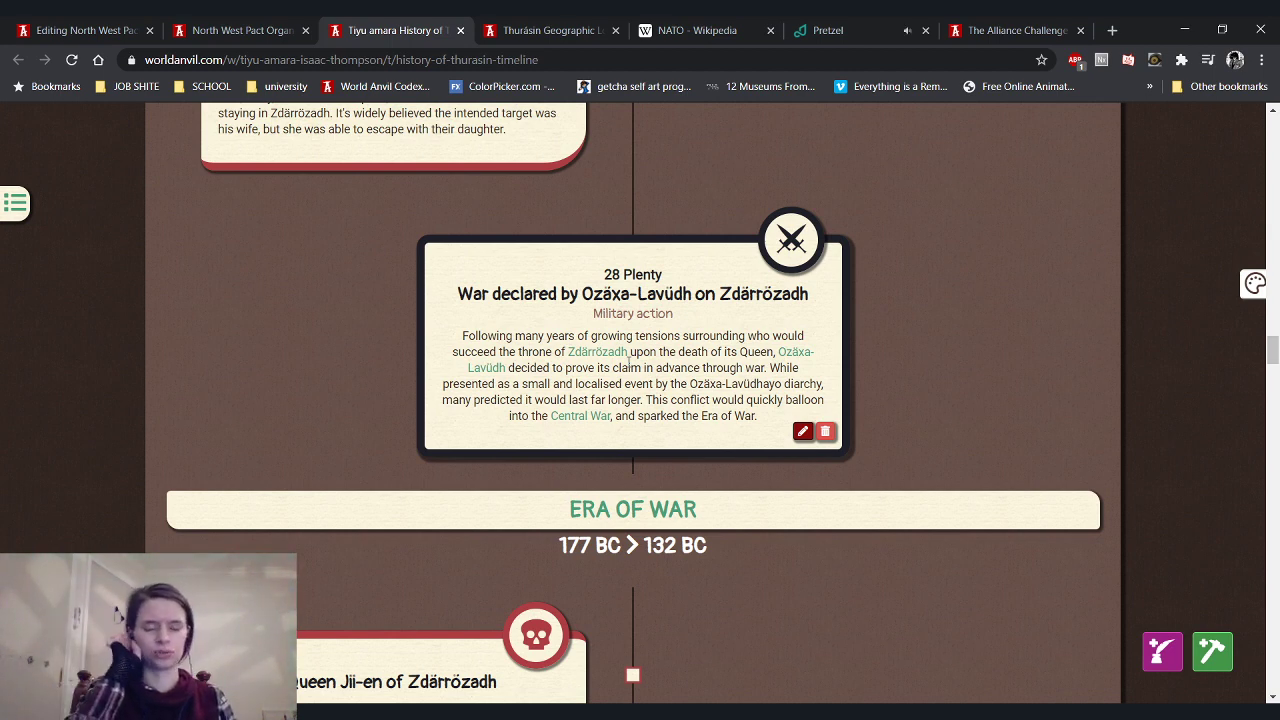
scroll(629, 360, up, 8)
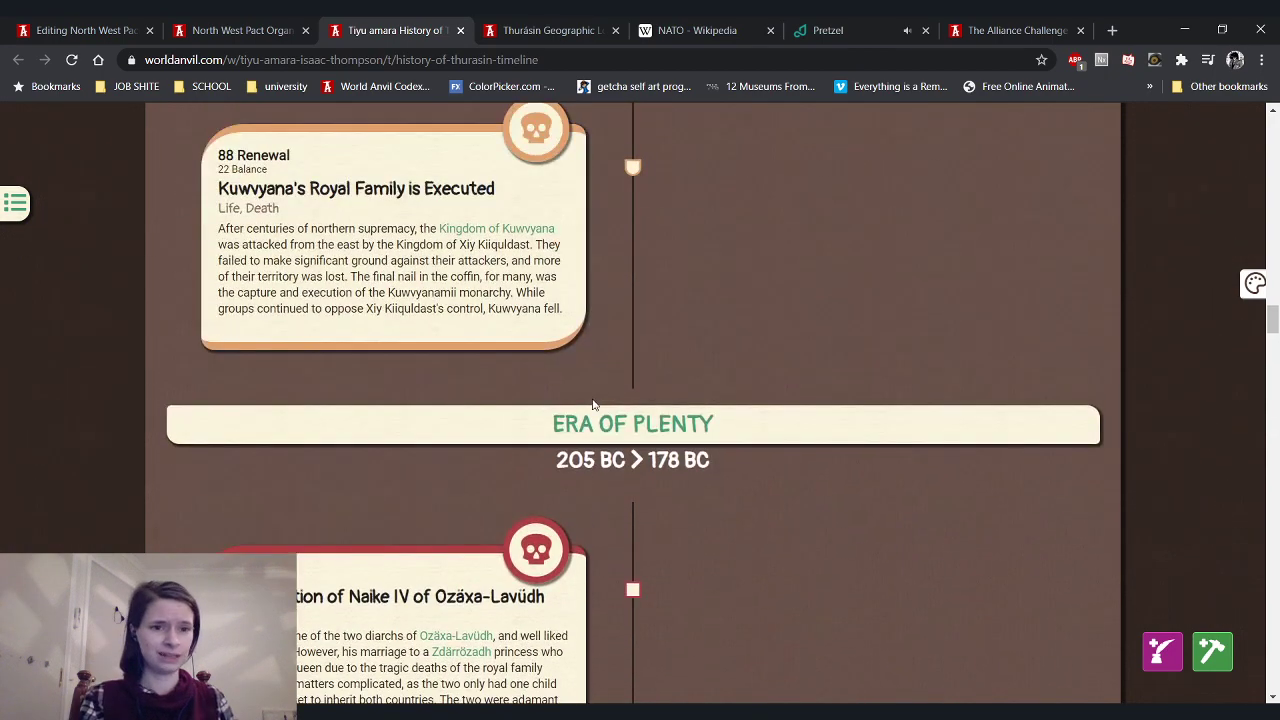
scroll(592, 404, down, 9)
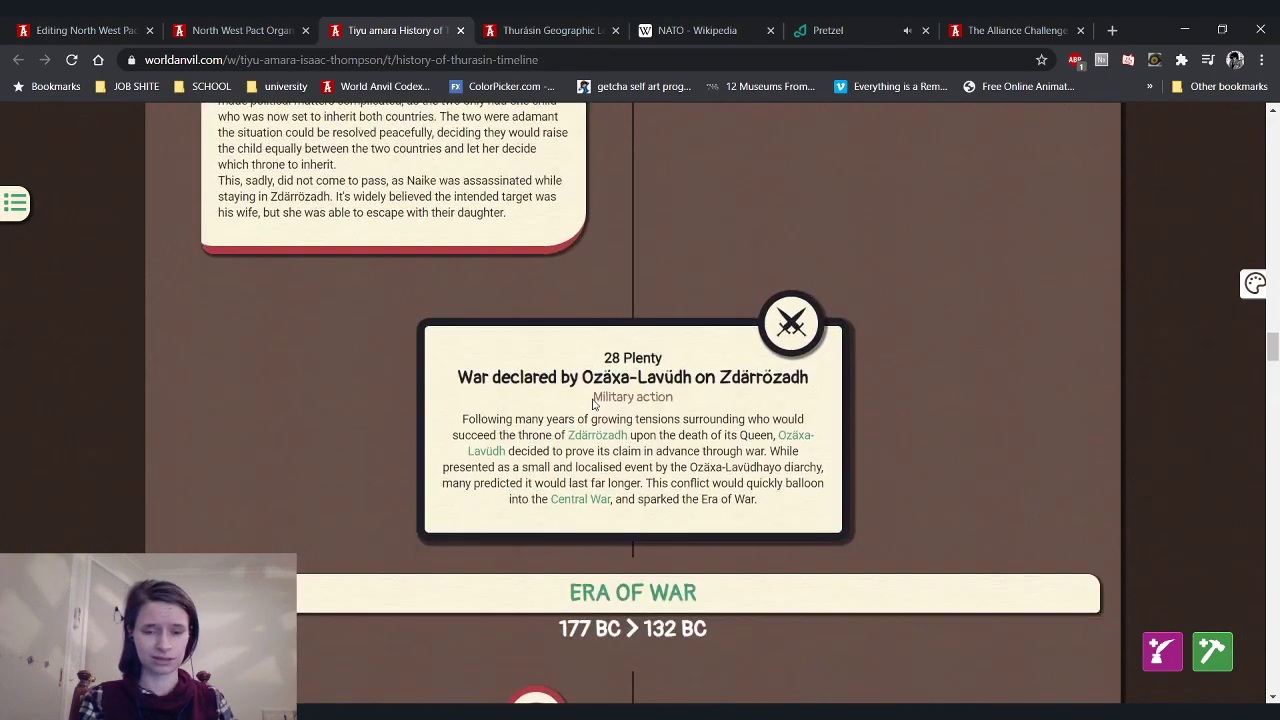
Review the Thurásin timeline from the Era of War through the Era of Famine, up to the Ijwavya-Kuwvyana War entry
scroll(360, 400, down, 3)
scroll(352, 400, up, 1)
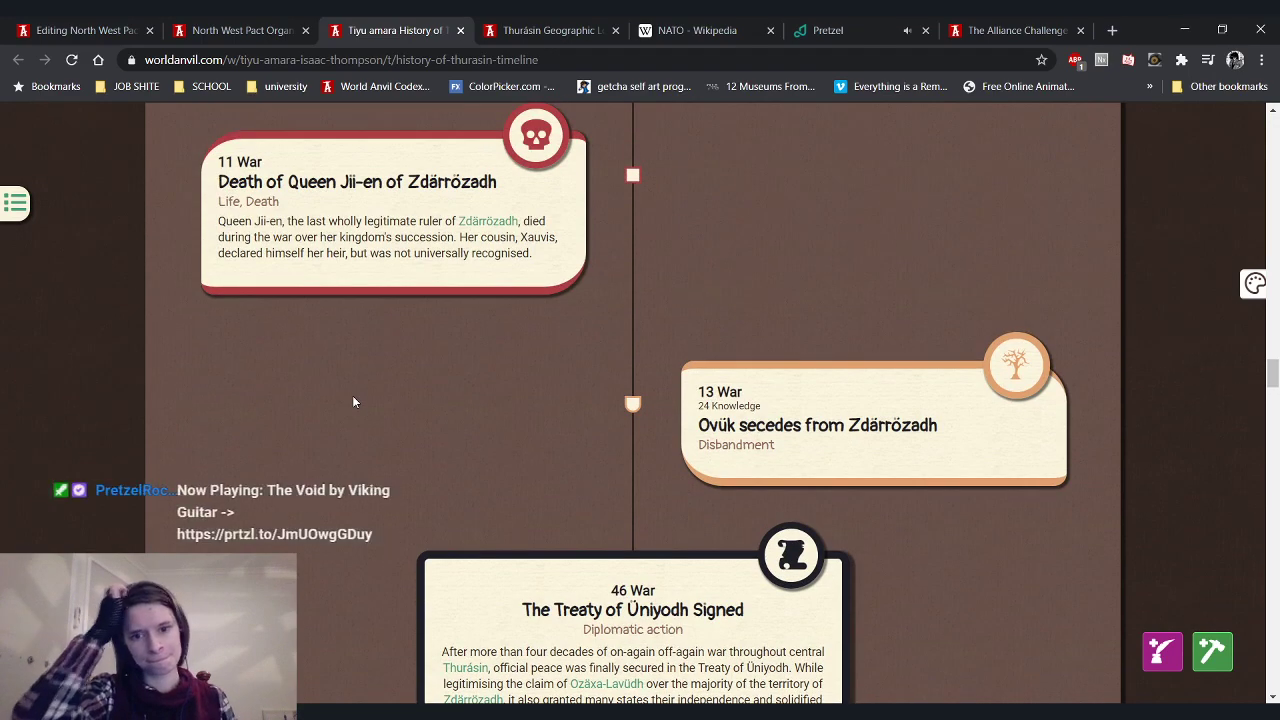
scroll(352, 402, down, 3)
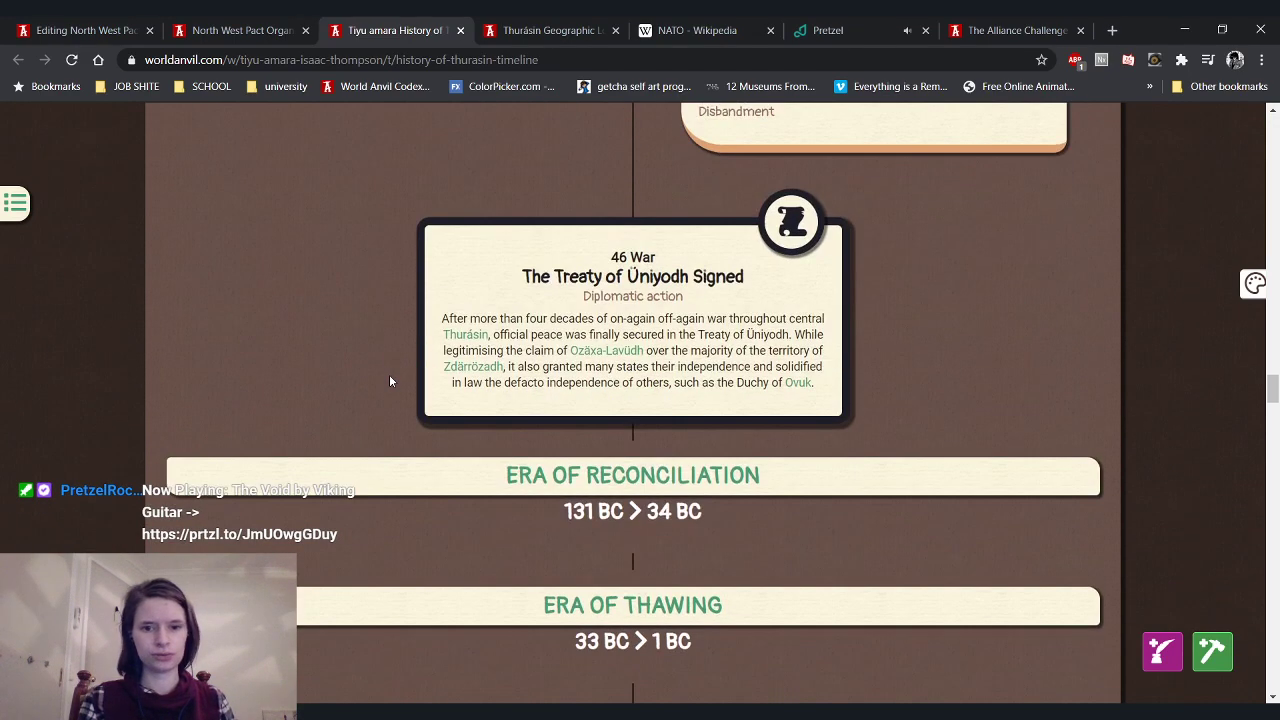
scroll(390, 381, up, 3)
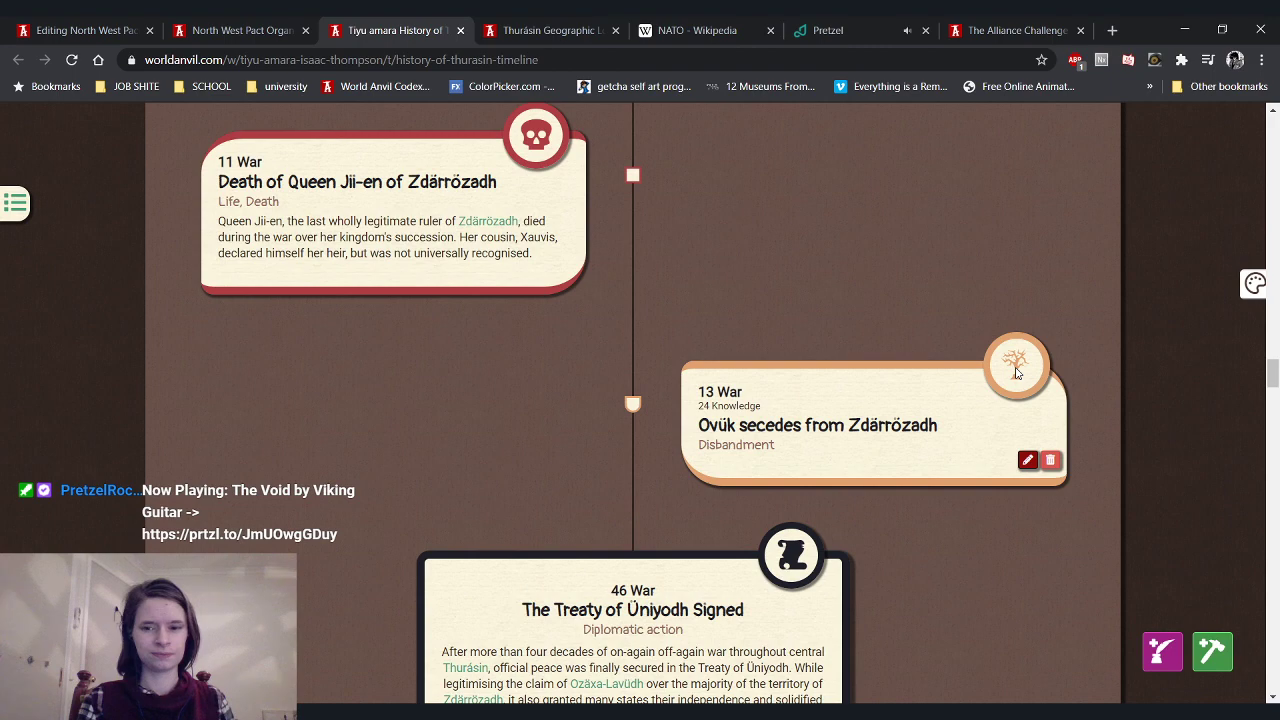
scroll(557, 373, down, 7)
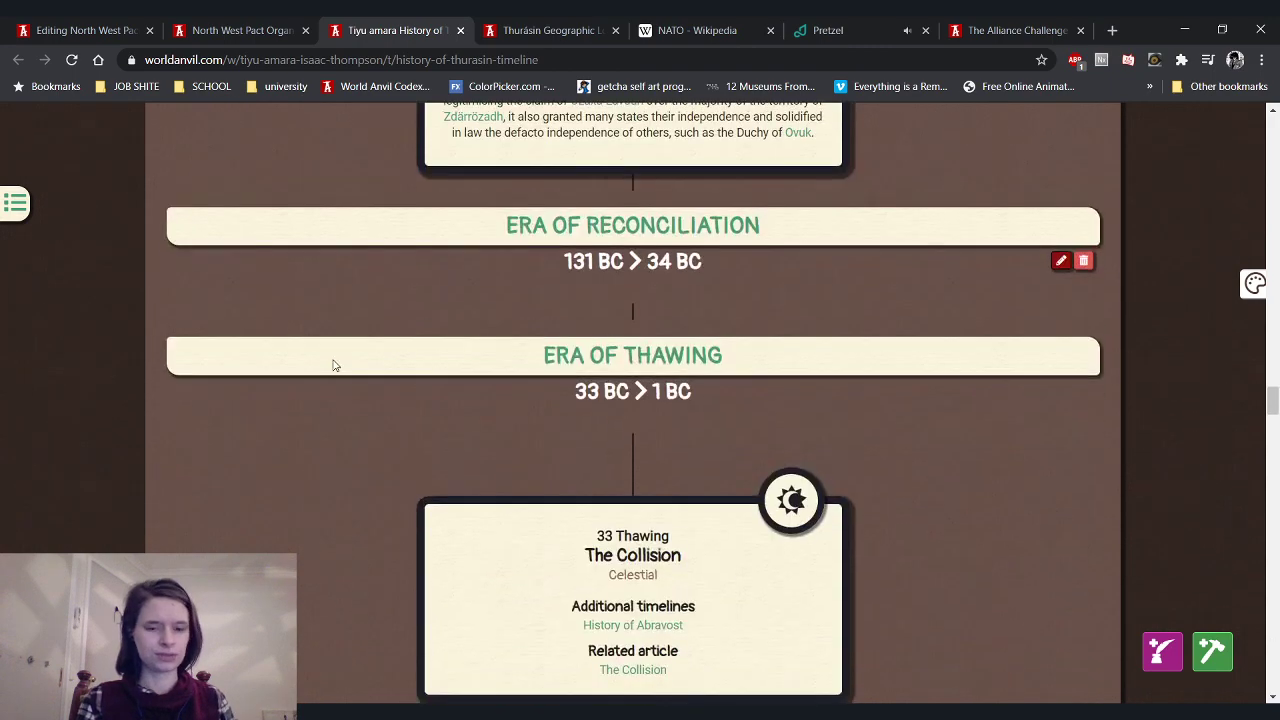
scroll(334, 365, down, 10)
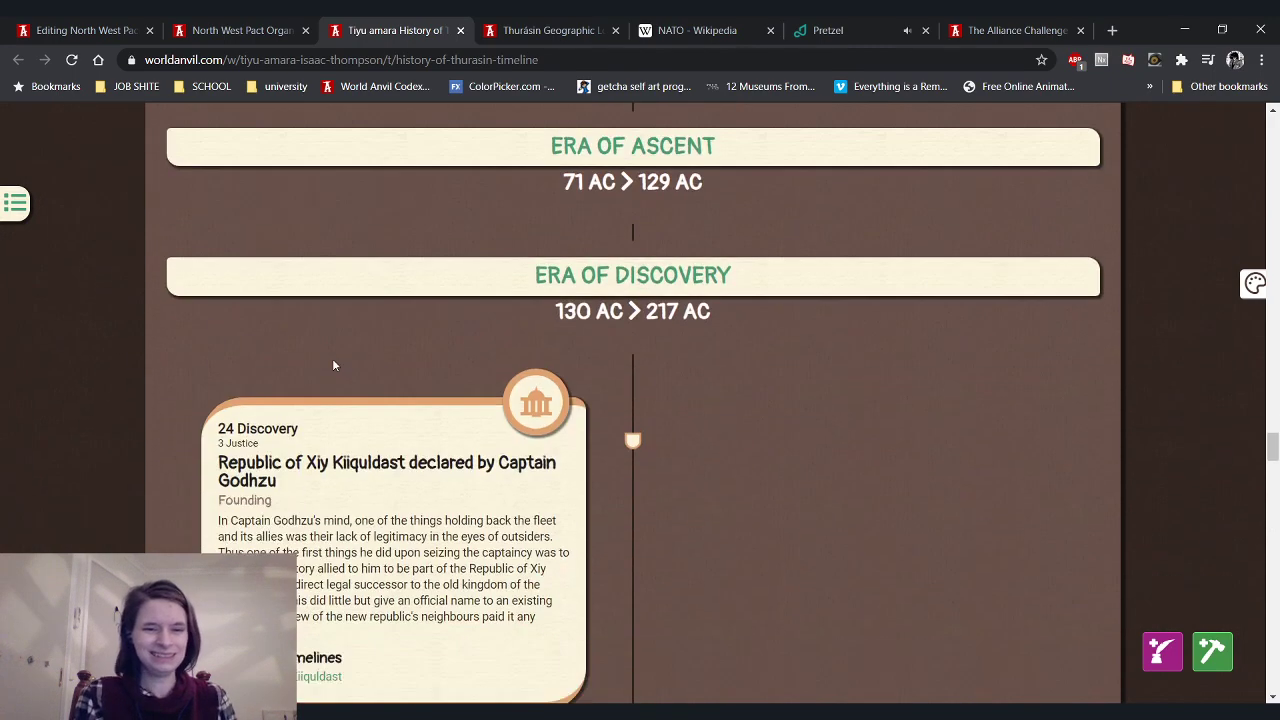
scroll(334, 365, down, 10)
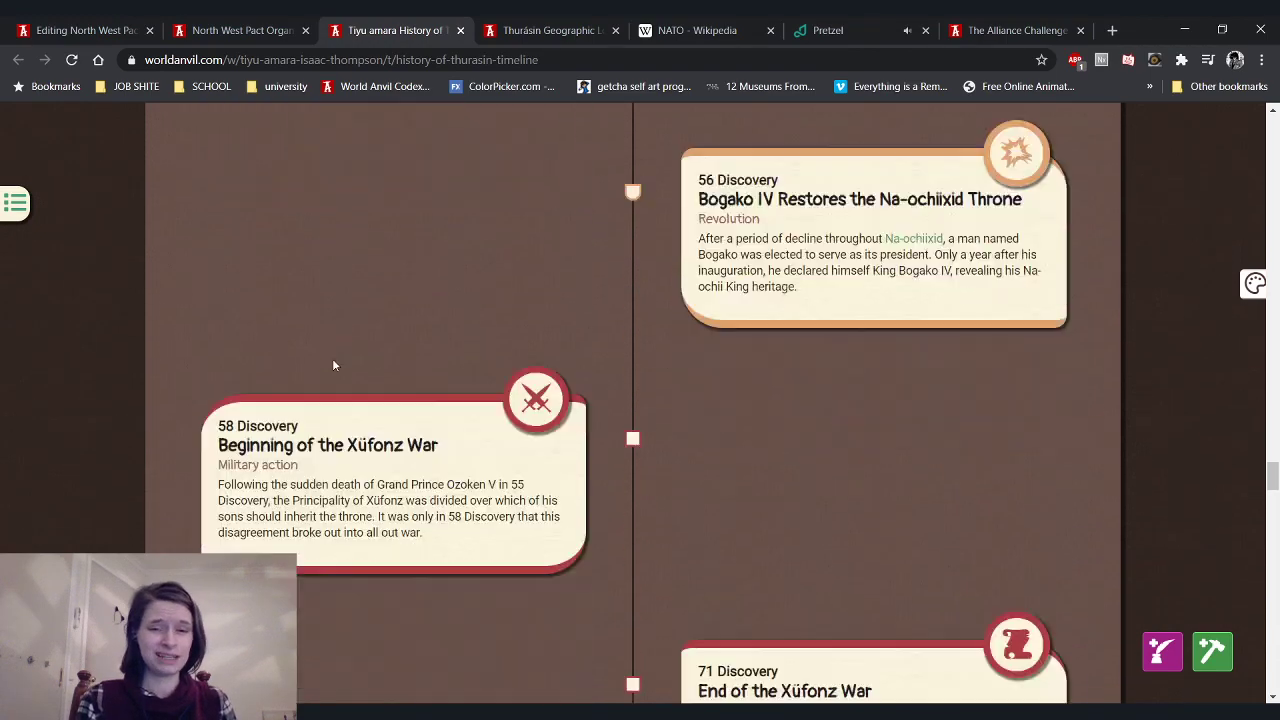
scroll(334, 365, down, 8)
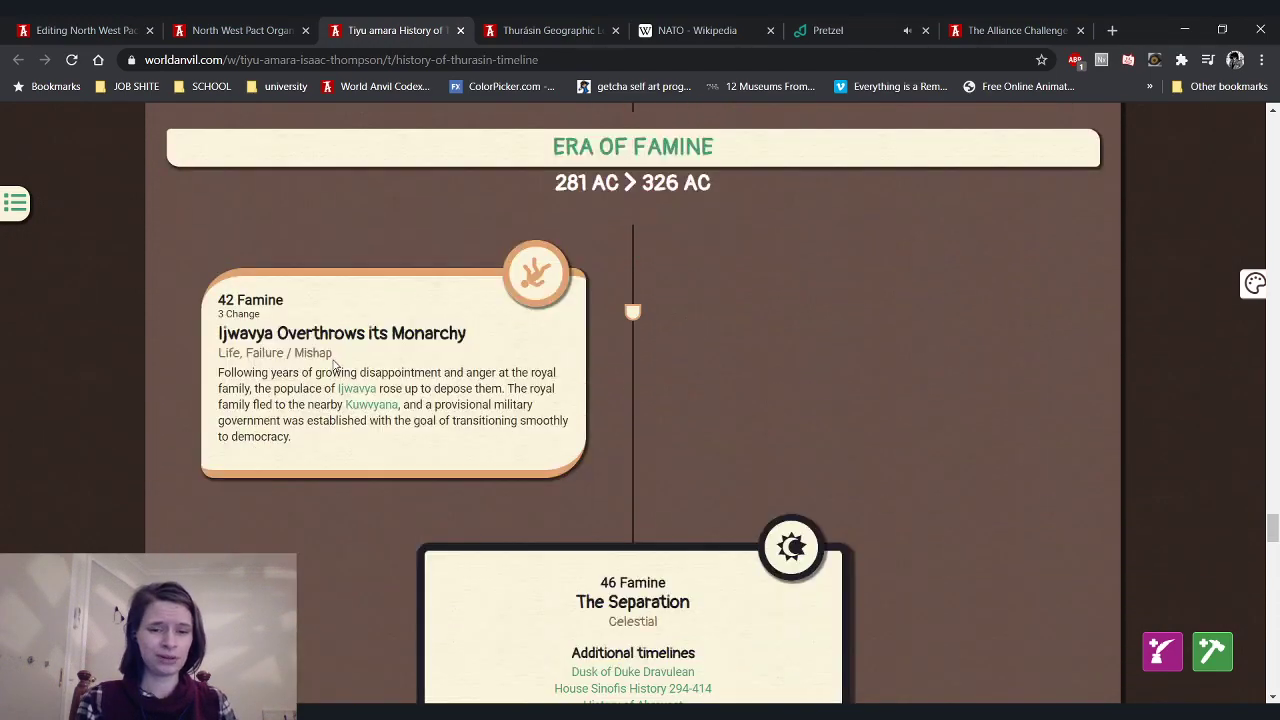
scroll(334, 365, down, 15)
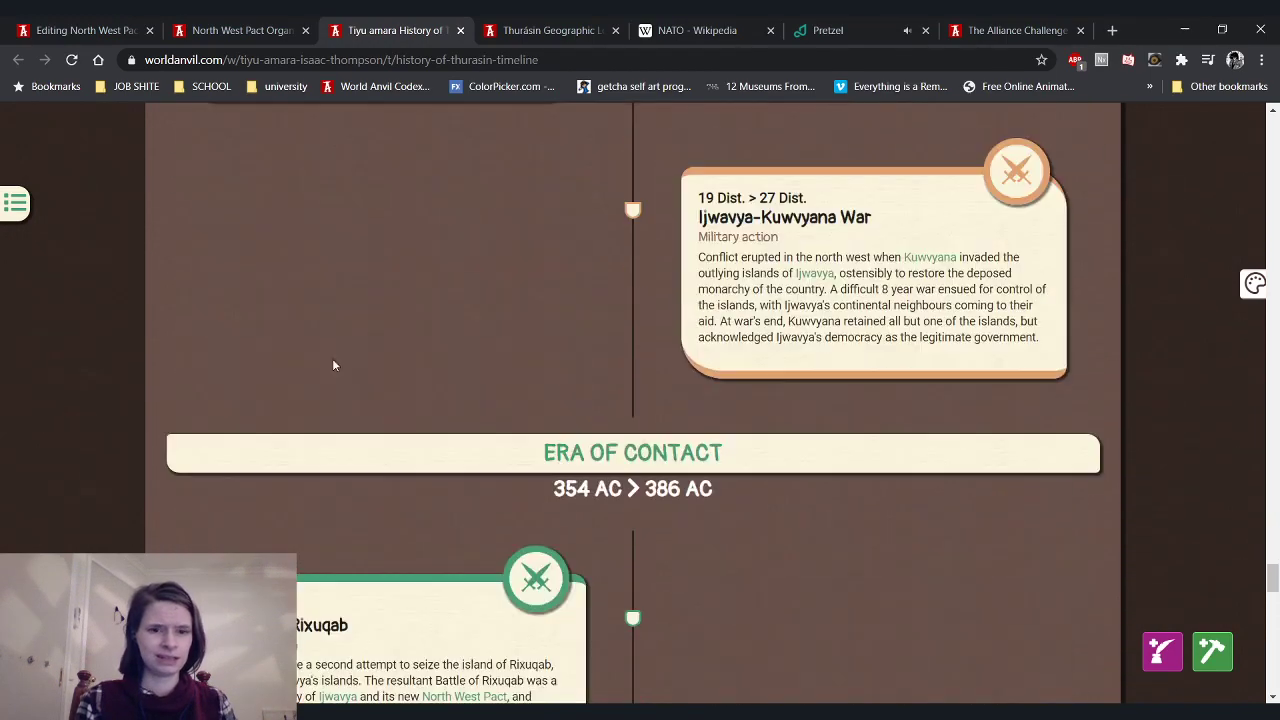
Compare the Battle of Rixuqab entry with the Ijwavya-Kuwvyana War and the North West Pact's formation
scroll(334, 365, down, 7)
scroll(334, 363, up, 8)
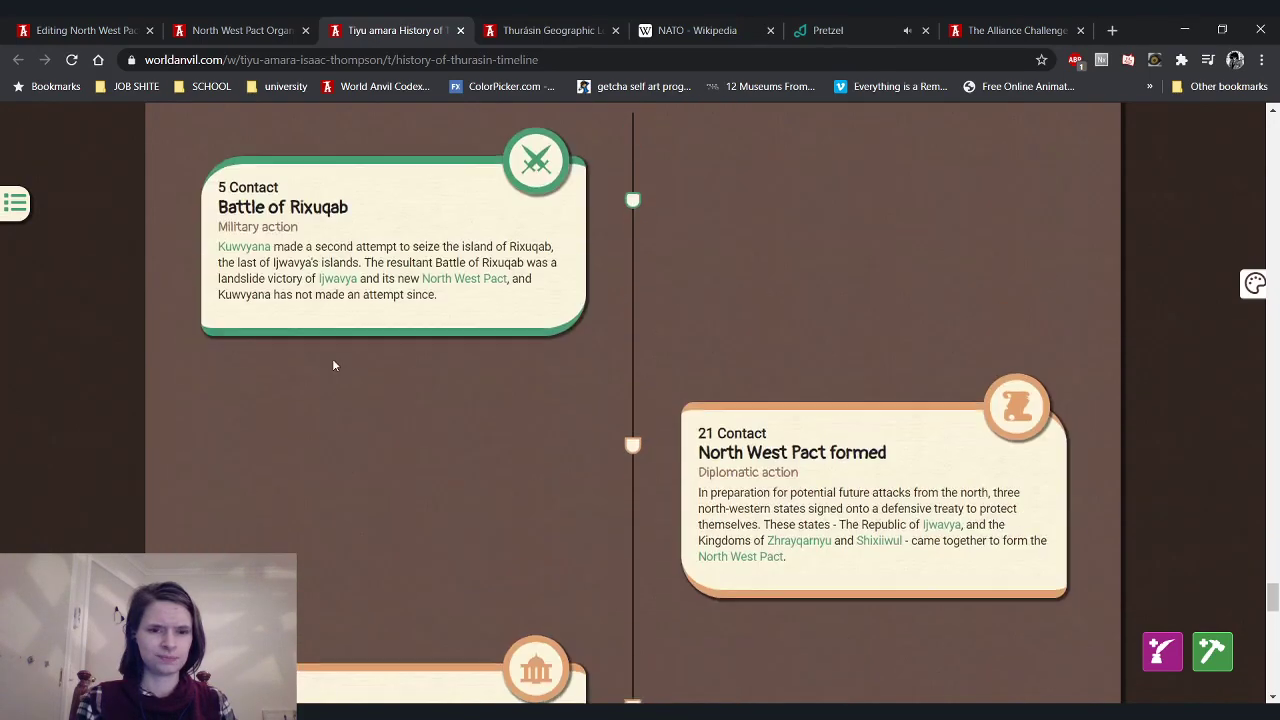
drag(238, 210, 502, 247)
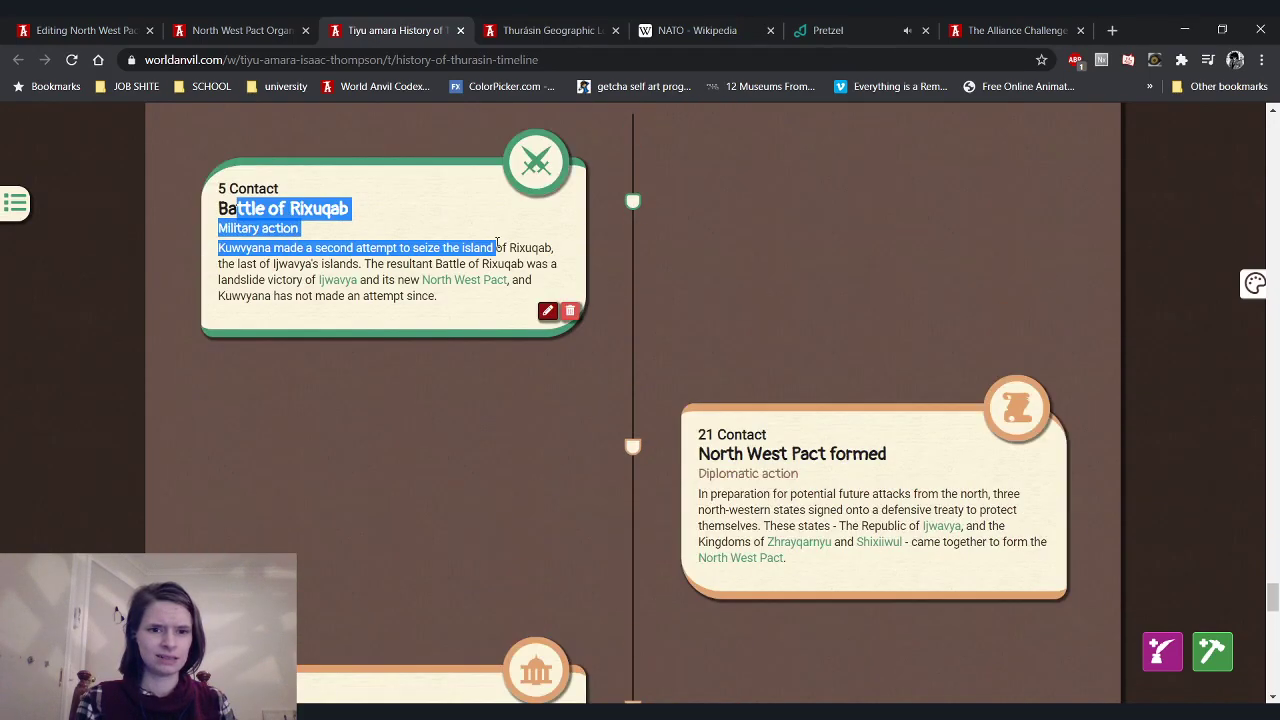
click(398, 232)
drag(290, 208, 440, 246)
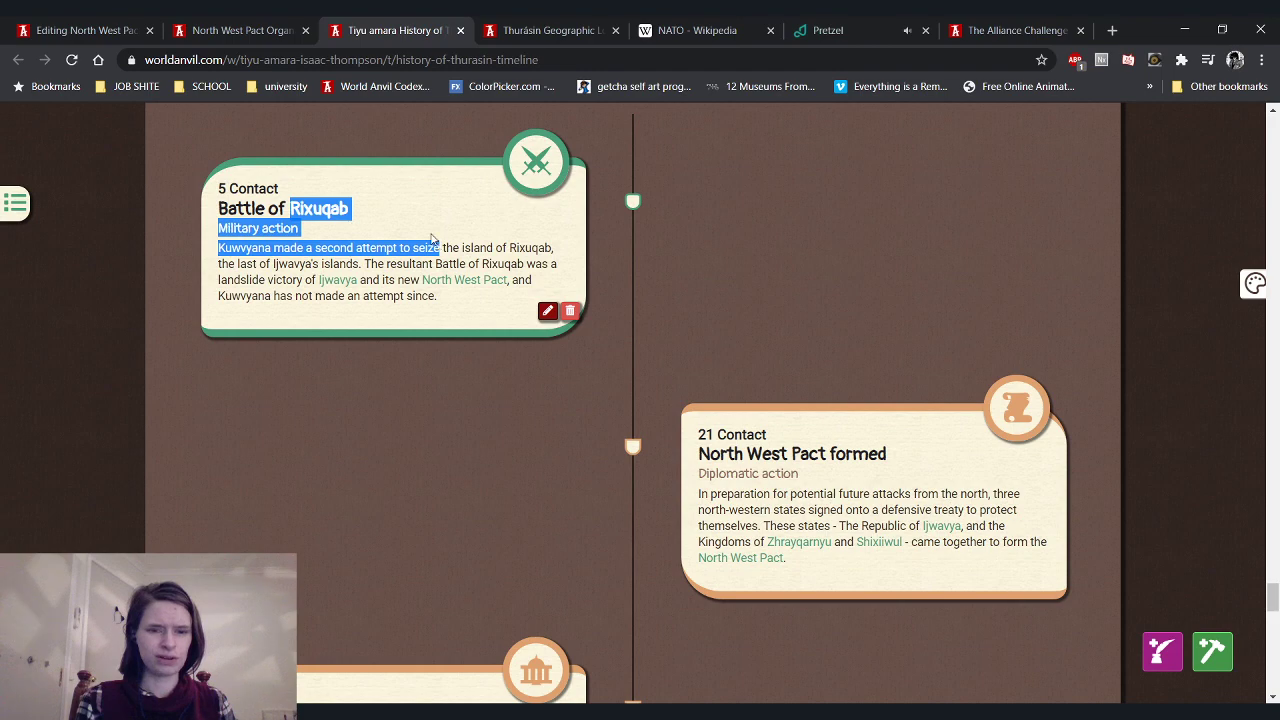
scroll(432, 238, up, 5)
drag(706, 281, 919, 422)
click(919, 424)
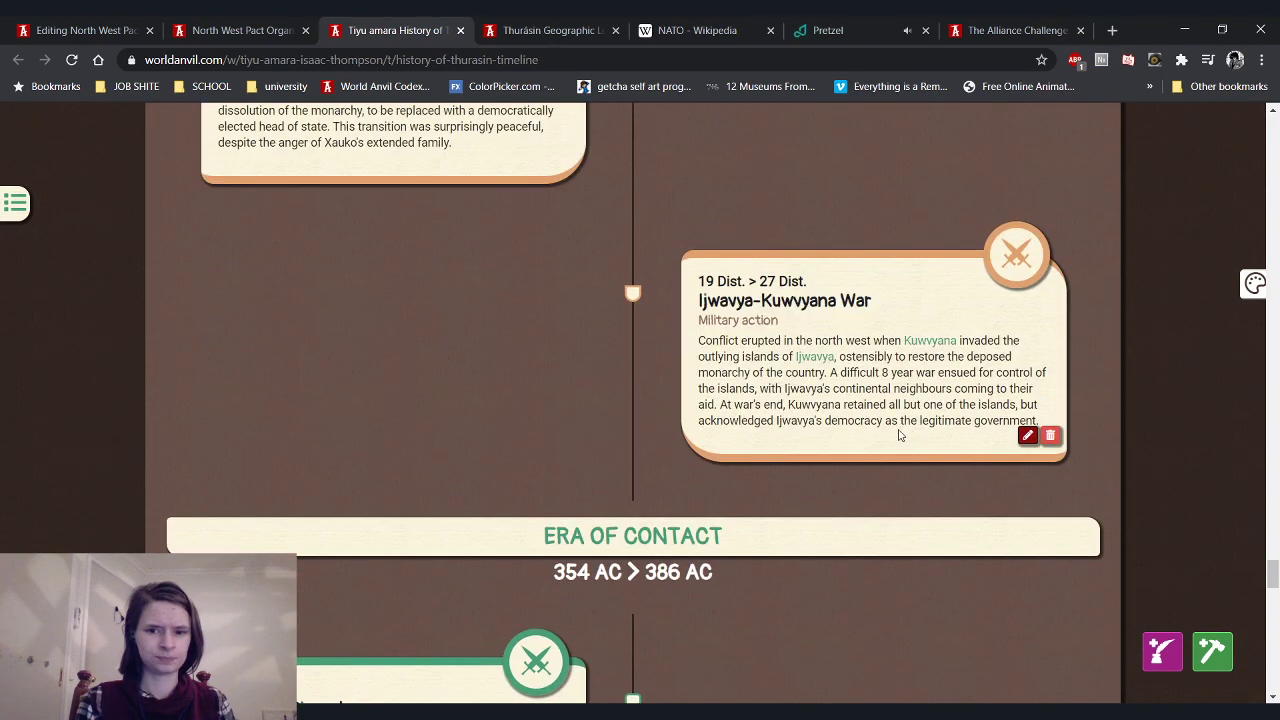
scroll(899, 435, down, 3)
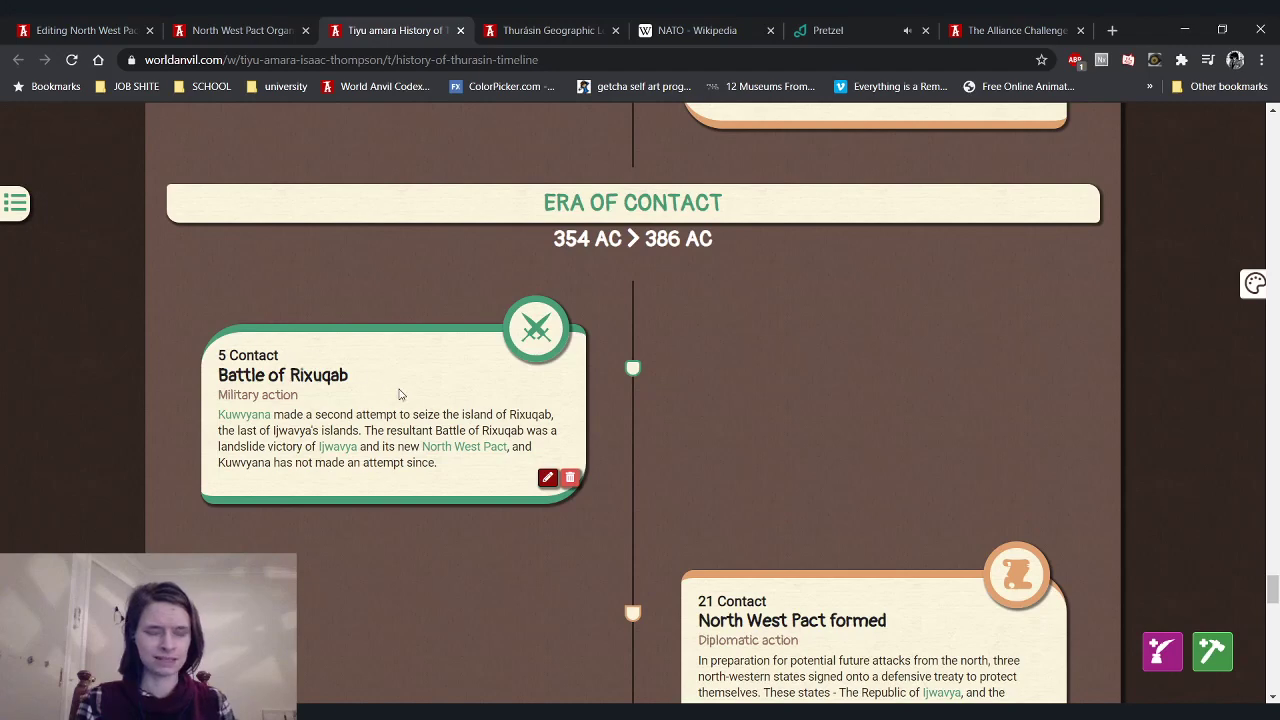
drag(237, 377, 369, 380)
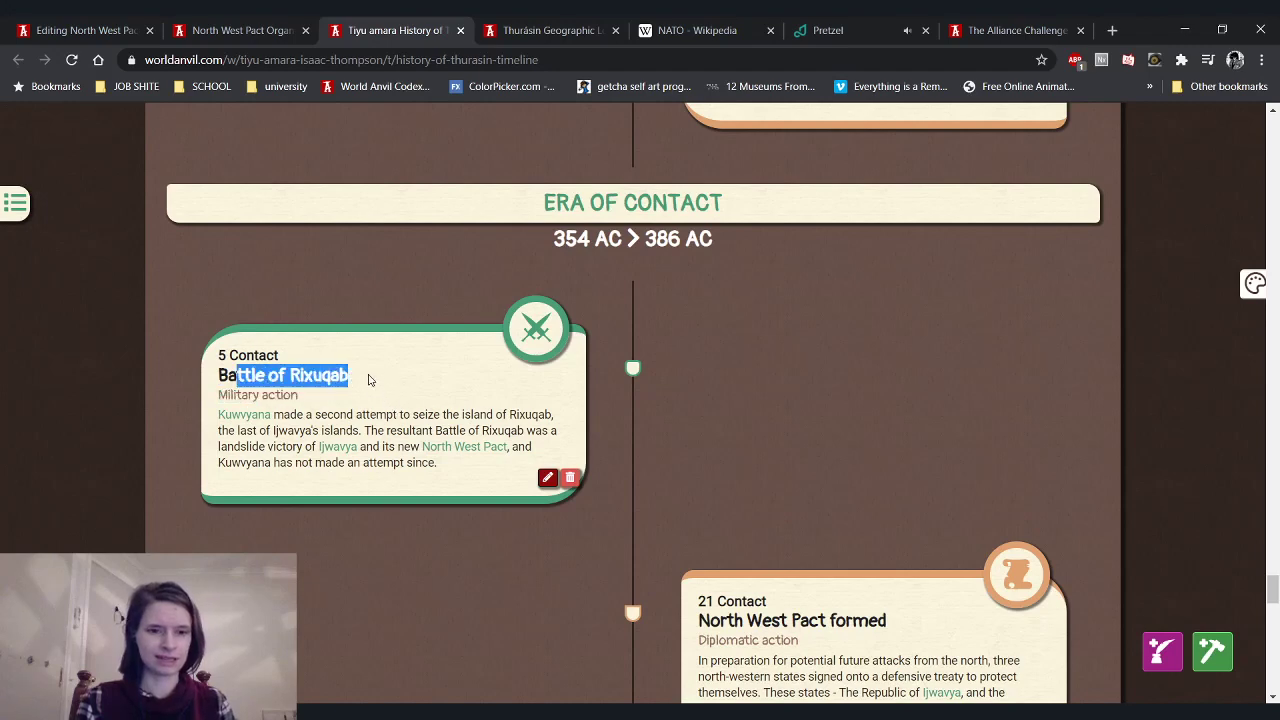
scroll(368, 380, down, 2)
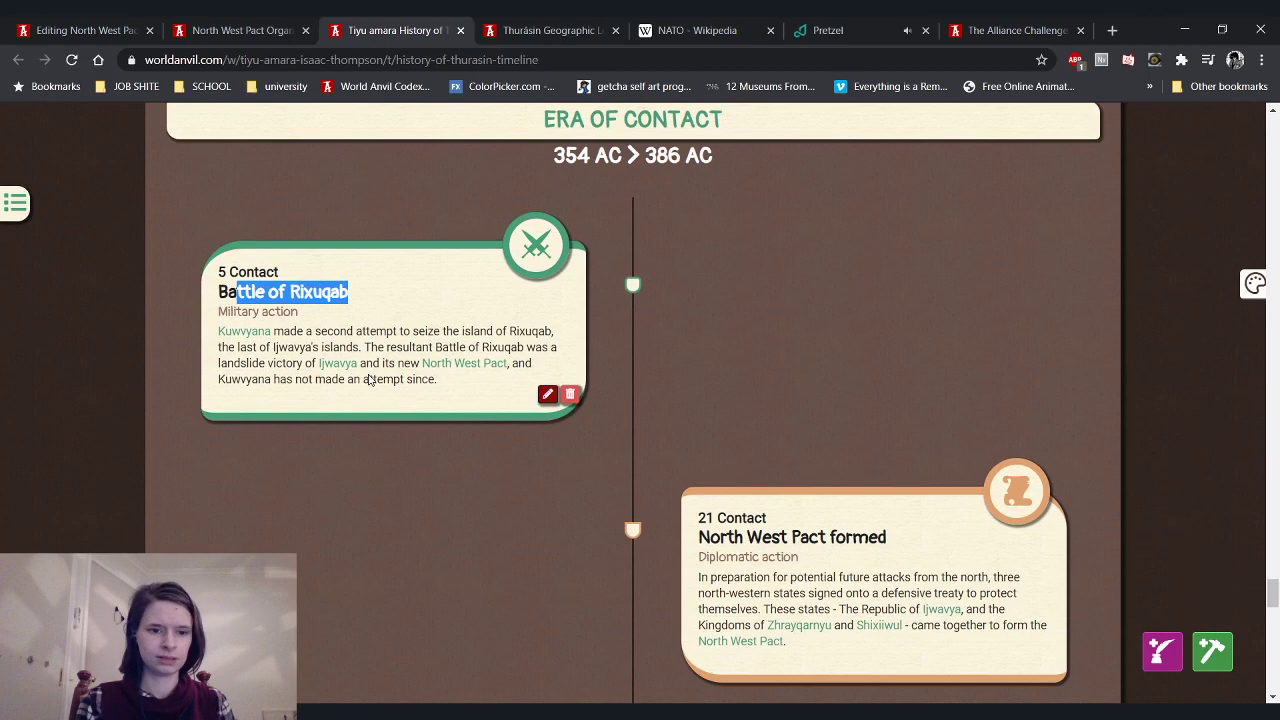
scroll(324, 359, down, 2)
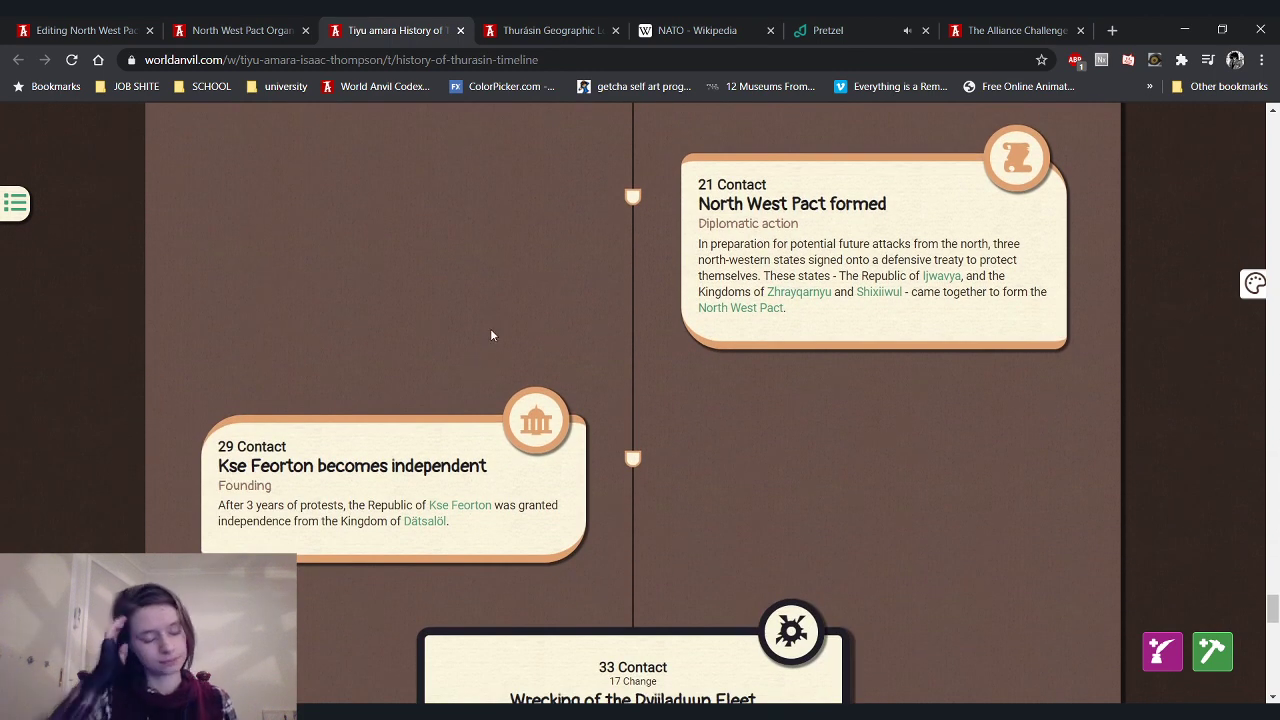
Look back over the earlier timeline entries, including the Xüfonz War, the Kostra Massacre and The Collision
scroll(490, 335, up, 15)
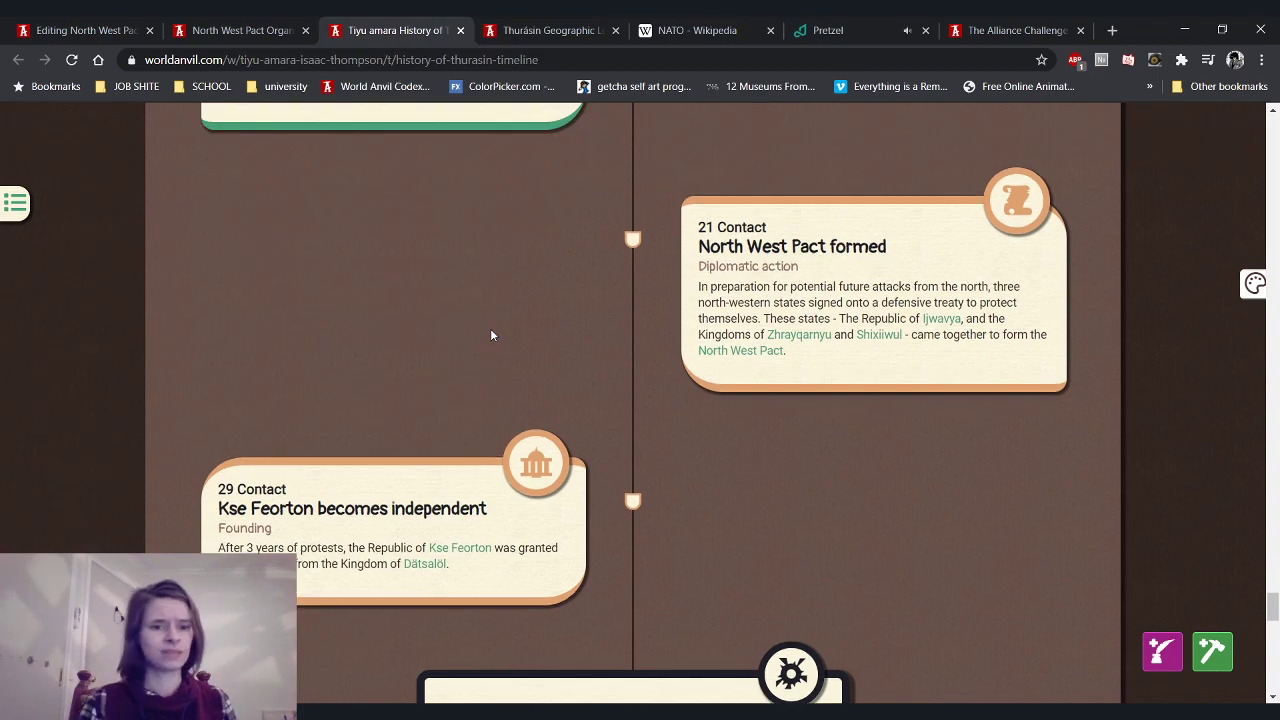
scroll(474, 343, up, 20)
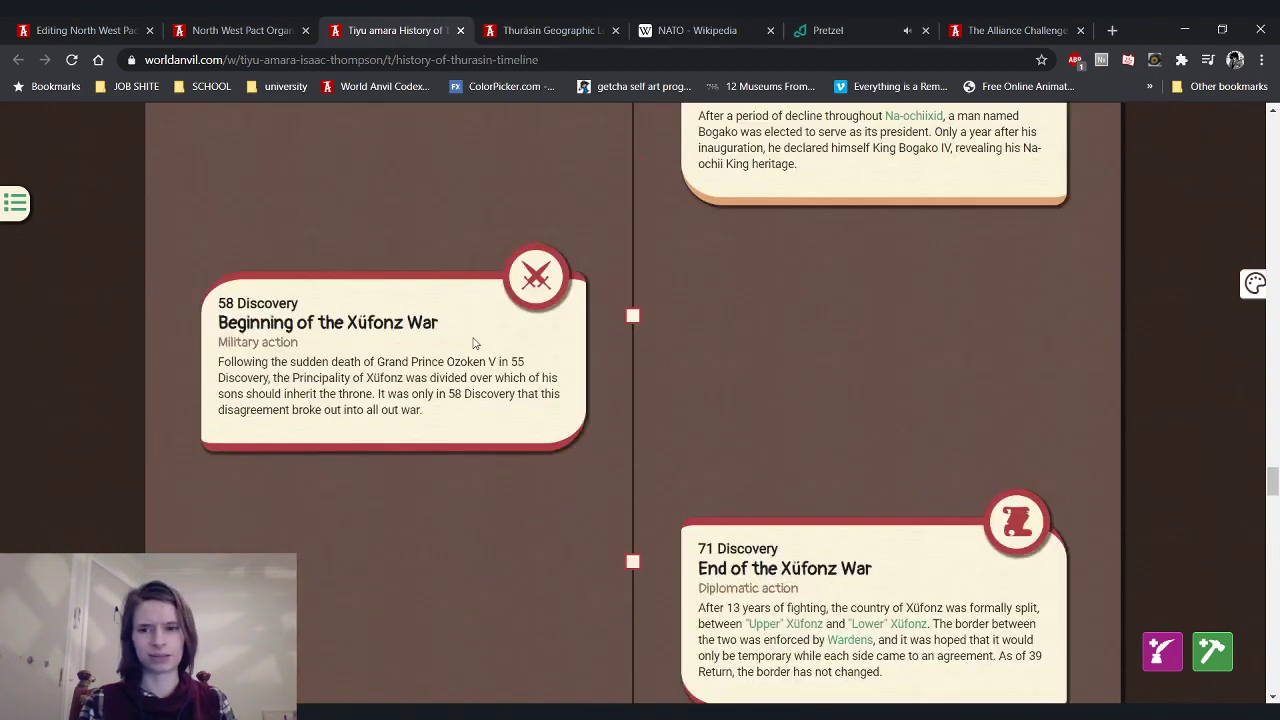
scroll(474, 343, down, 3)
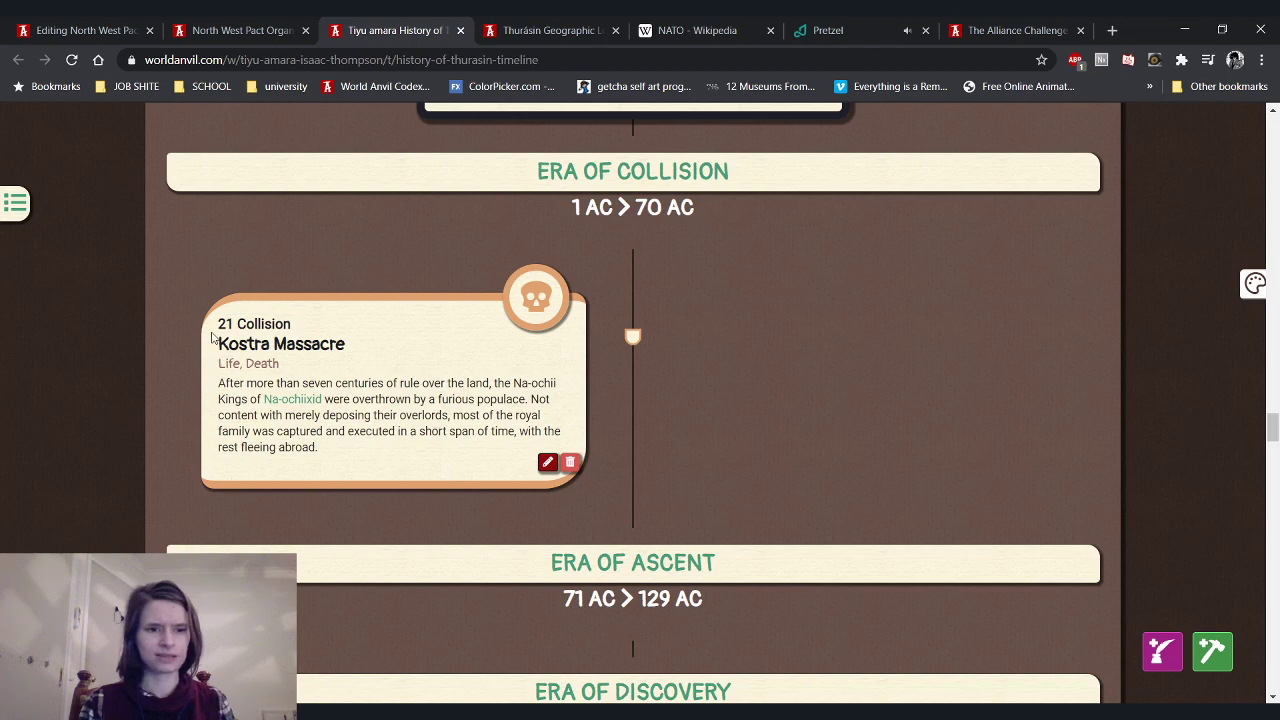
scroll(405, 313, up, 2)
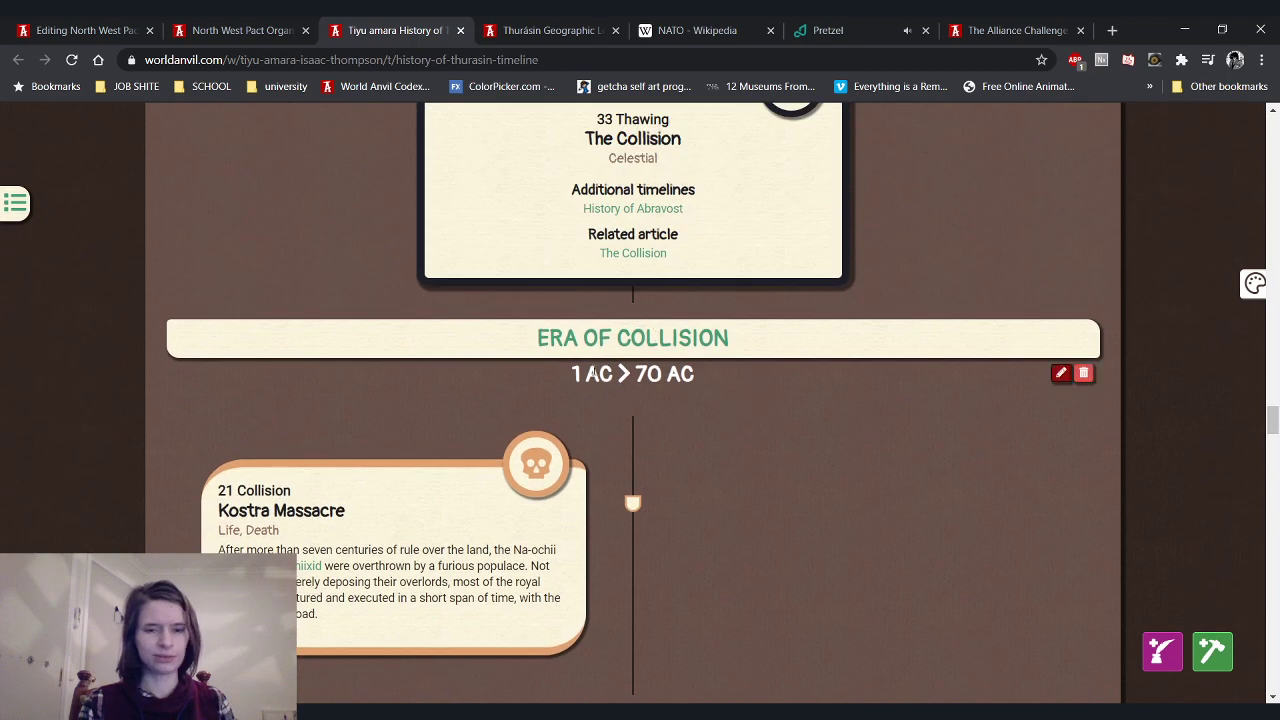
scroll(527, 311, up, 2)
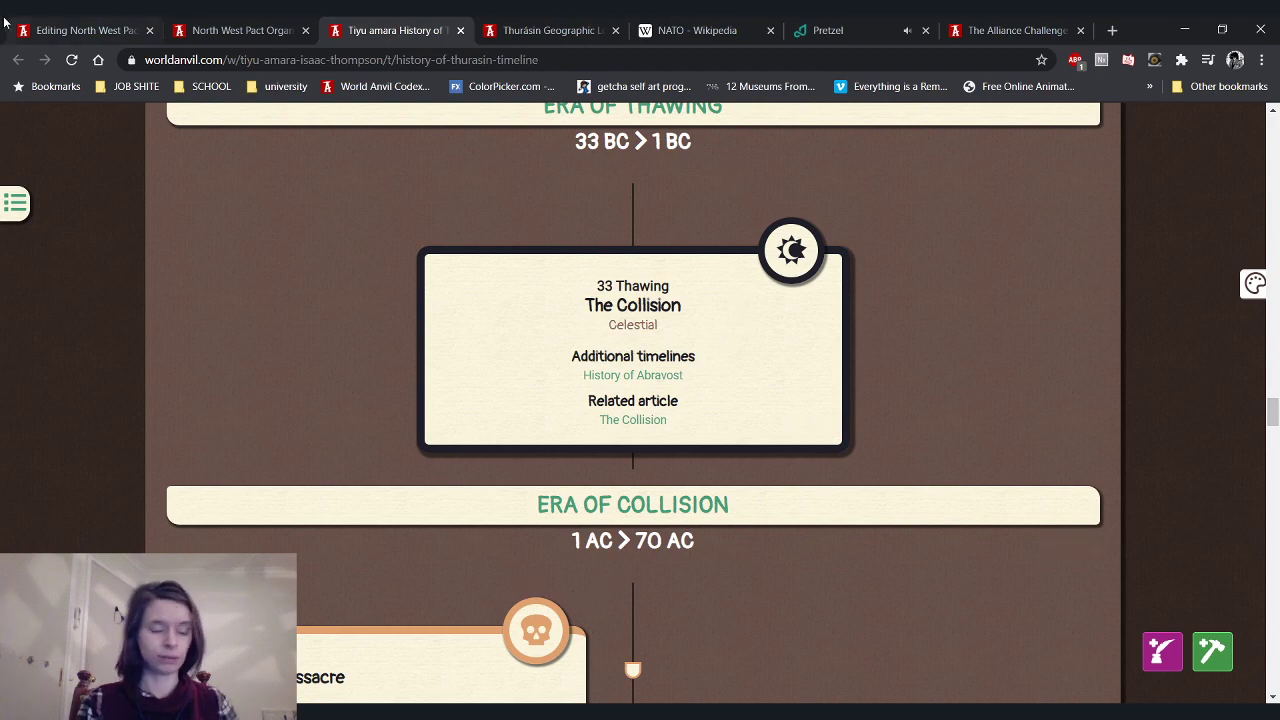
Check the Alliance Challenge's History guidance on the alliance's threat, and add a line under the Northern Aggression heading in the article editor
click(35, 20)
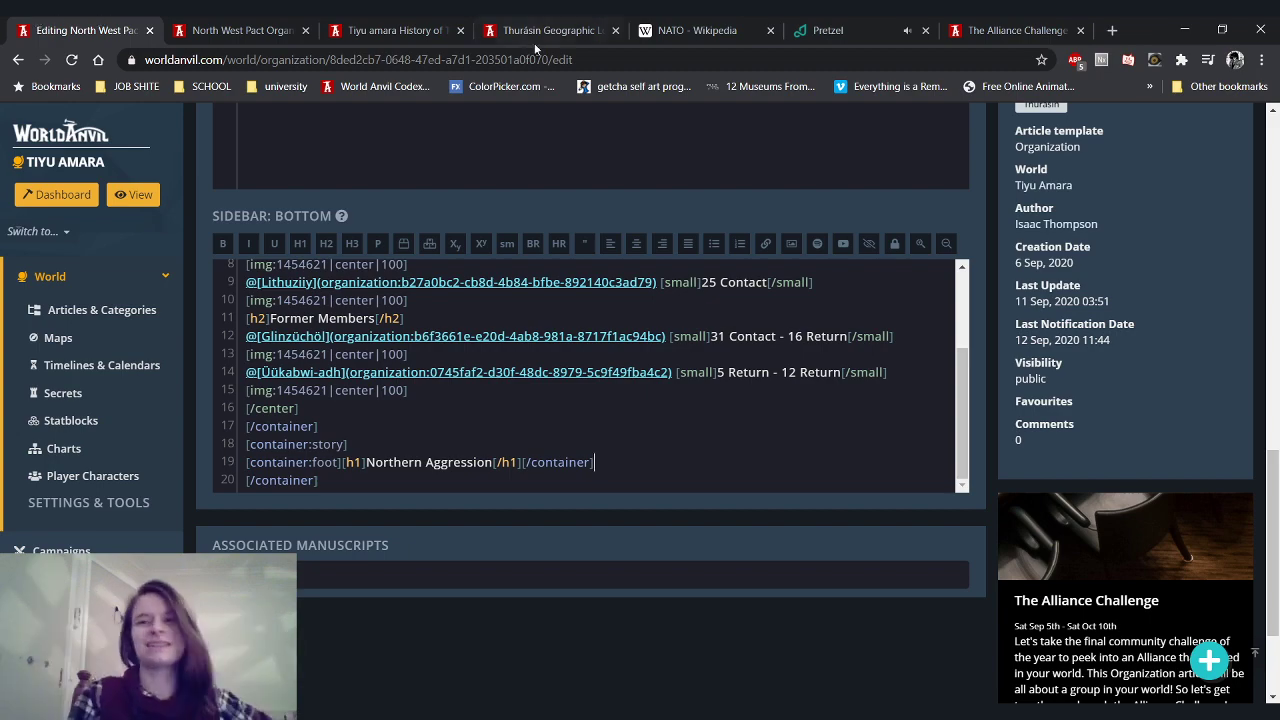
click(1010, 30)
scroll(679, 463, up, 10)
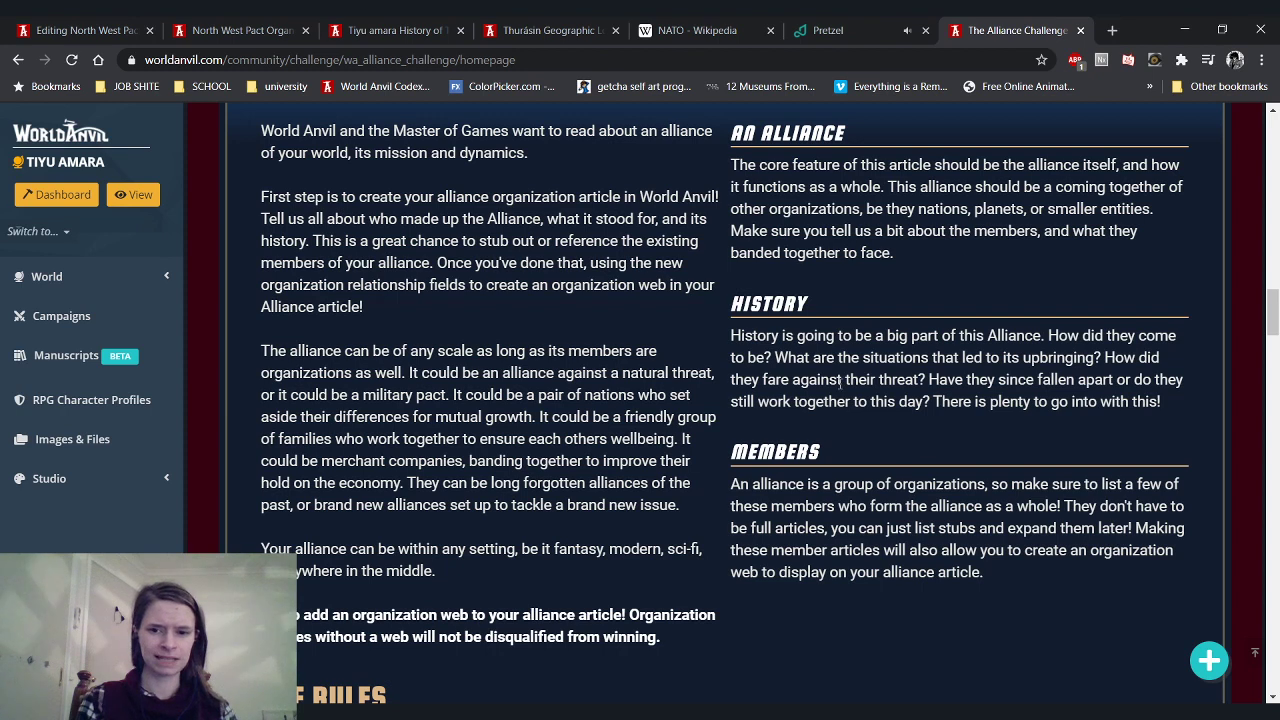
drag(831, 384, 925, 381)
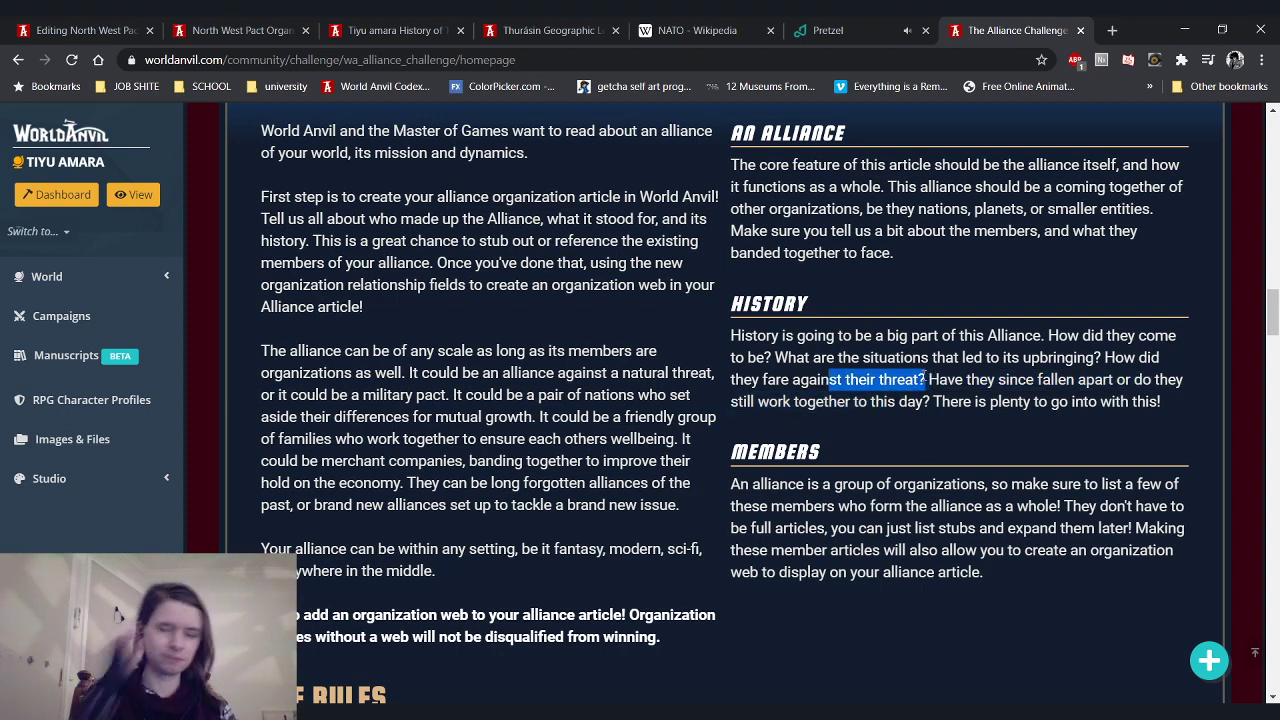
click(90, 30)
key(Return)
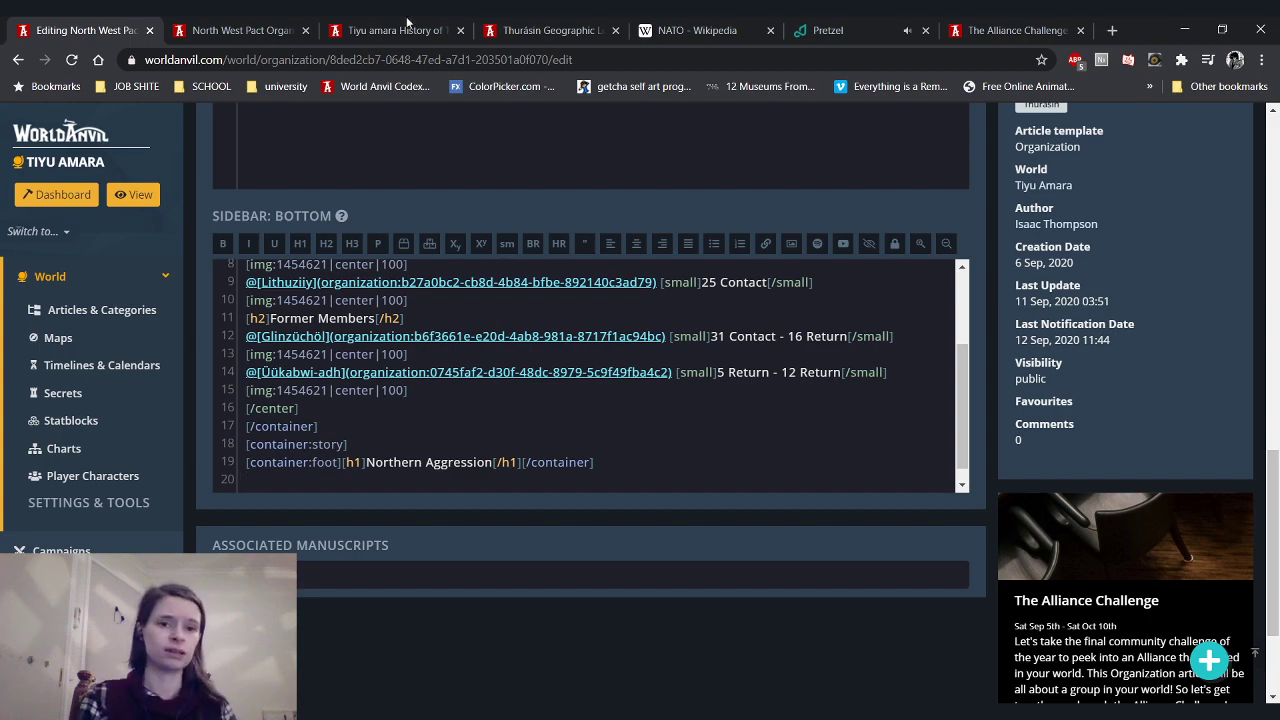
Examine the country table in the Thurásin article, checking the Vyanutiqu and Shixiiwul descriptions and previewing the Shixiiwul summary
click(550, 30)
scroll(274, 230, down, 8)
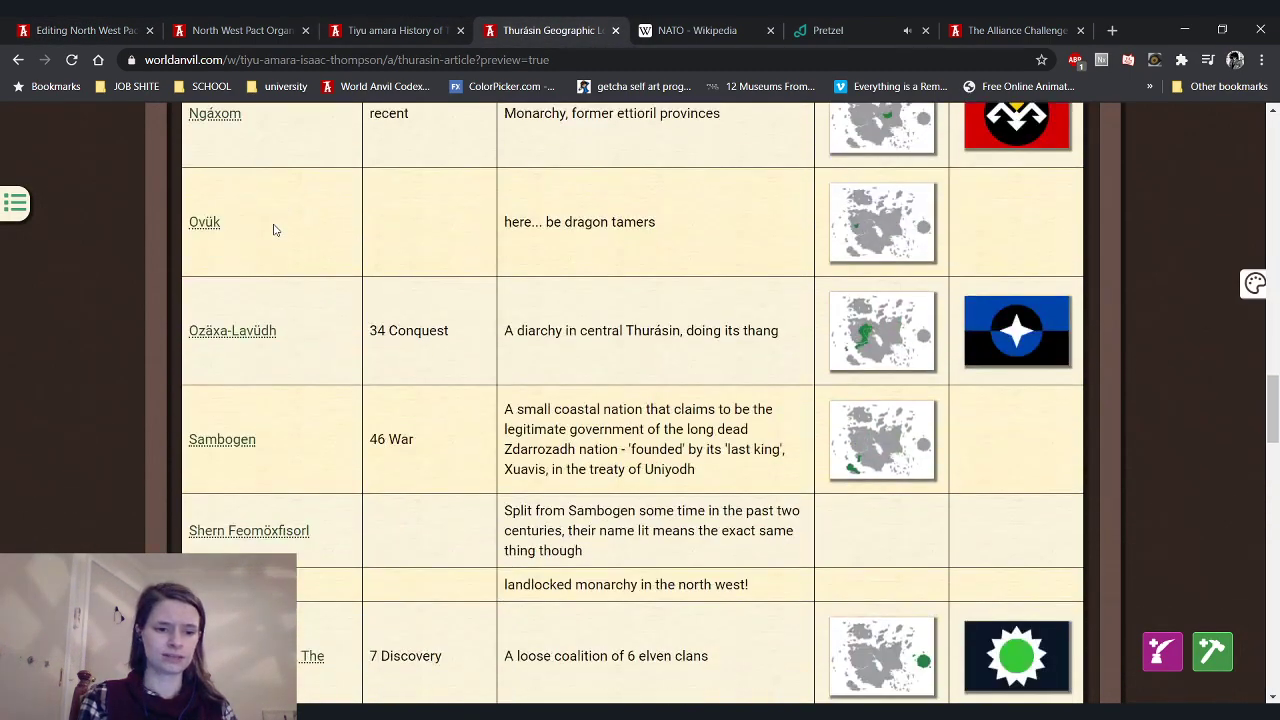
scroll(274, 230, down, 4)
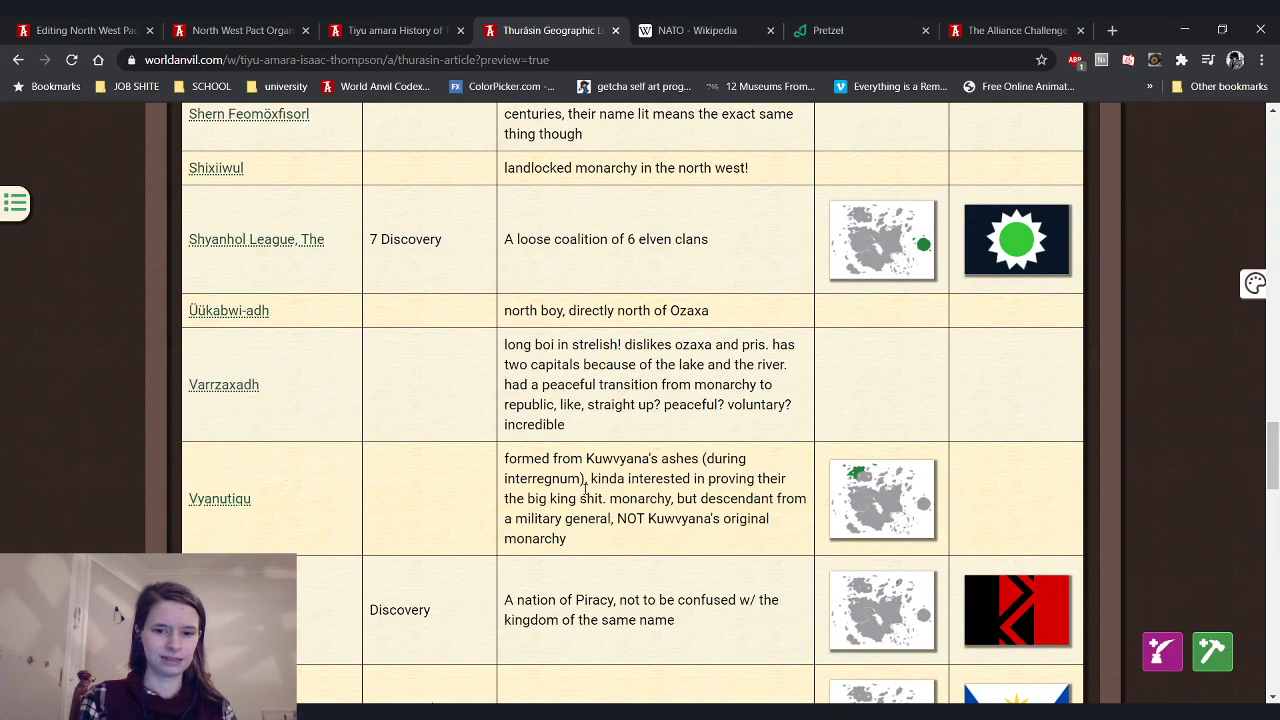
scroll(466, 454, down, 2)
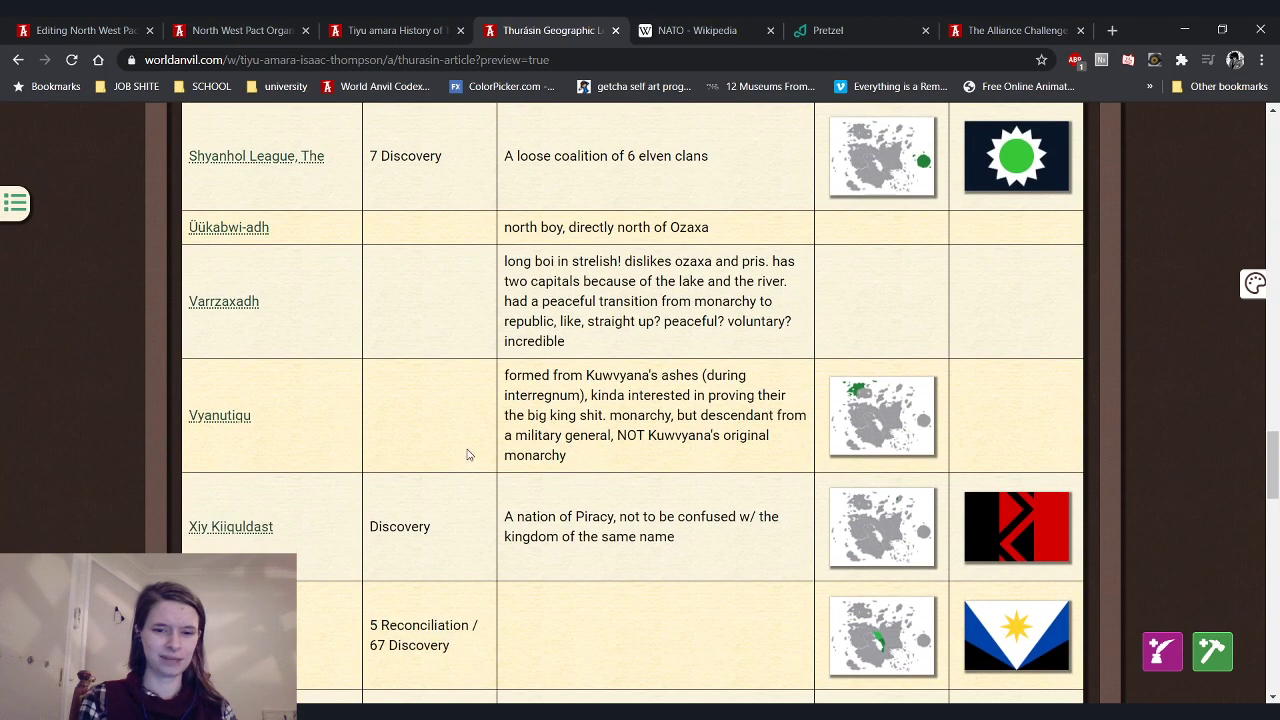
scroll(466, 454, up, 1)
scroll(466, 454, up, 3)
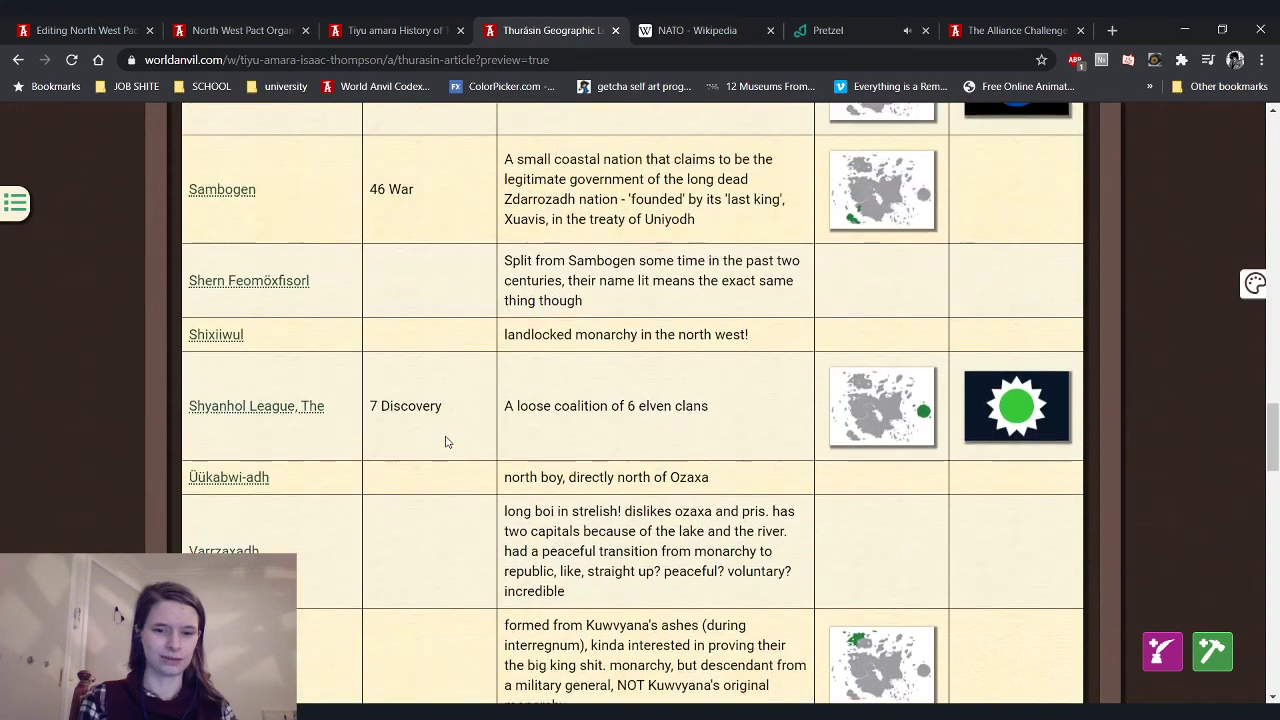
scroll(425, 422, down, 1)
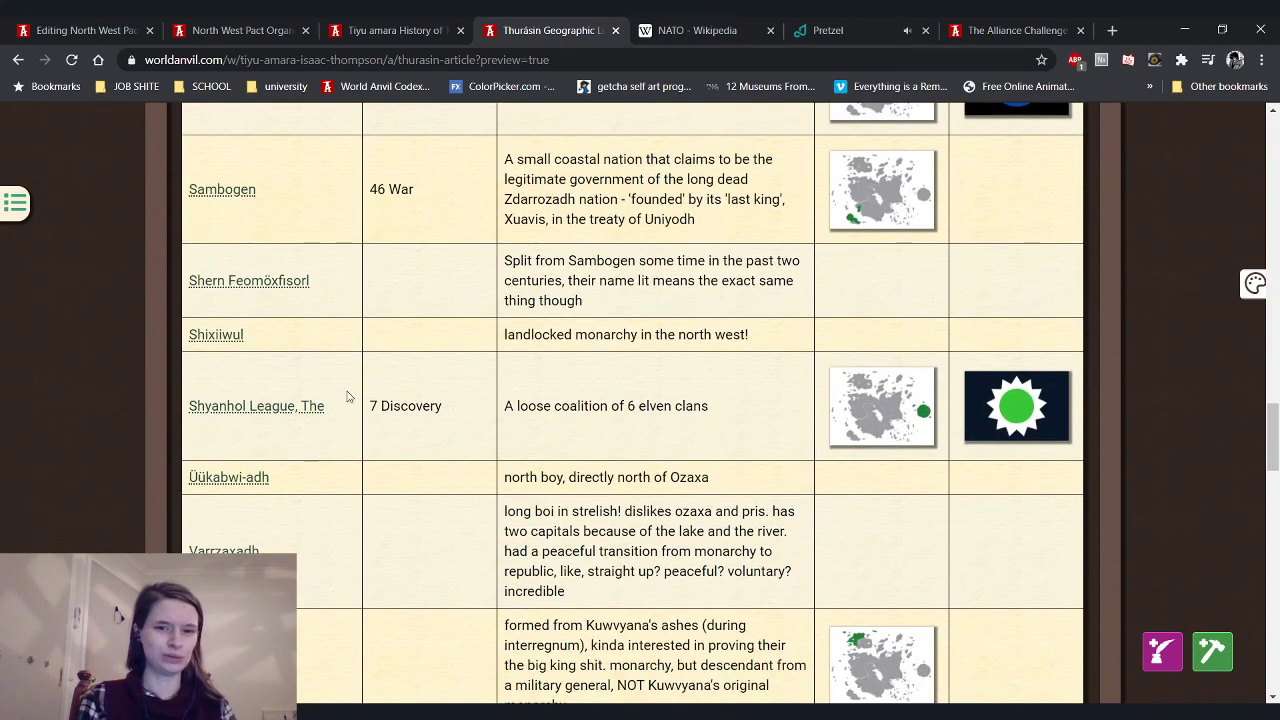
mouse_move(216, 340)
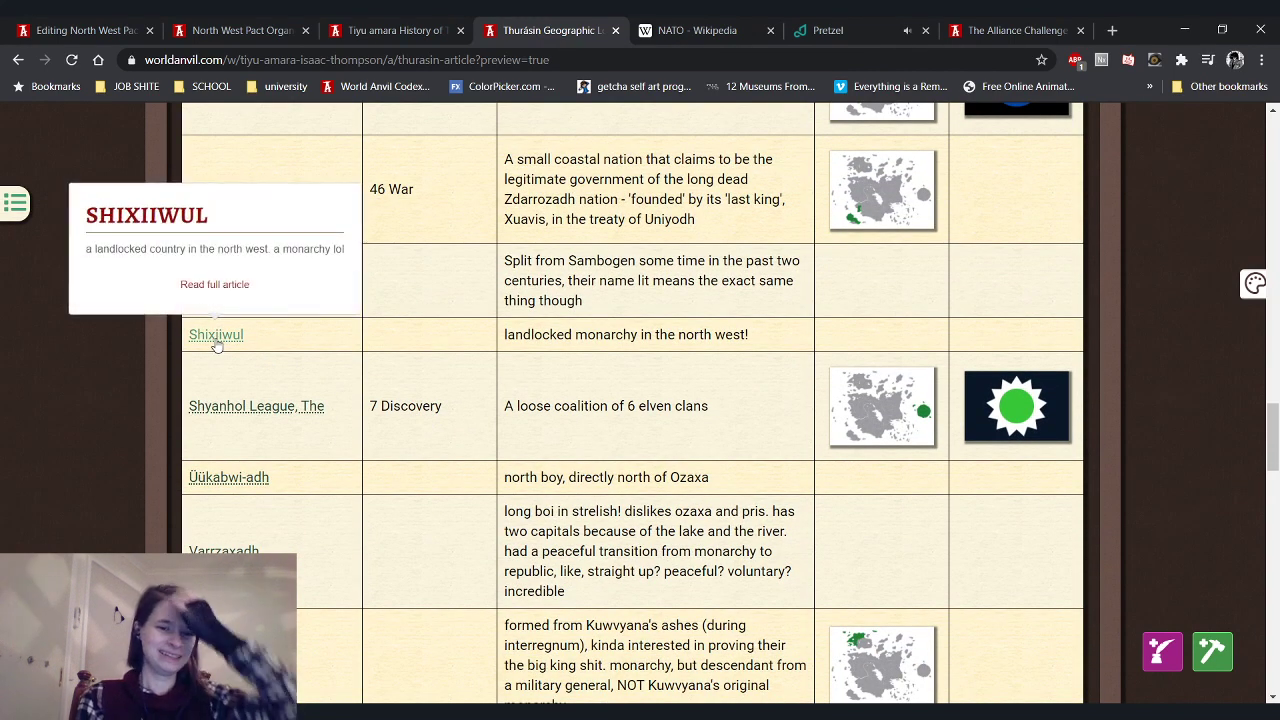
Under the Northern Aggression heading, write "The main reason for the formation of the North West Pact was to fend off the advances of"
click(68, 26)
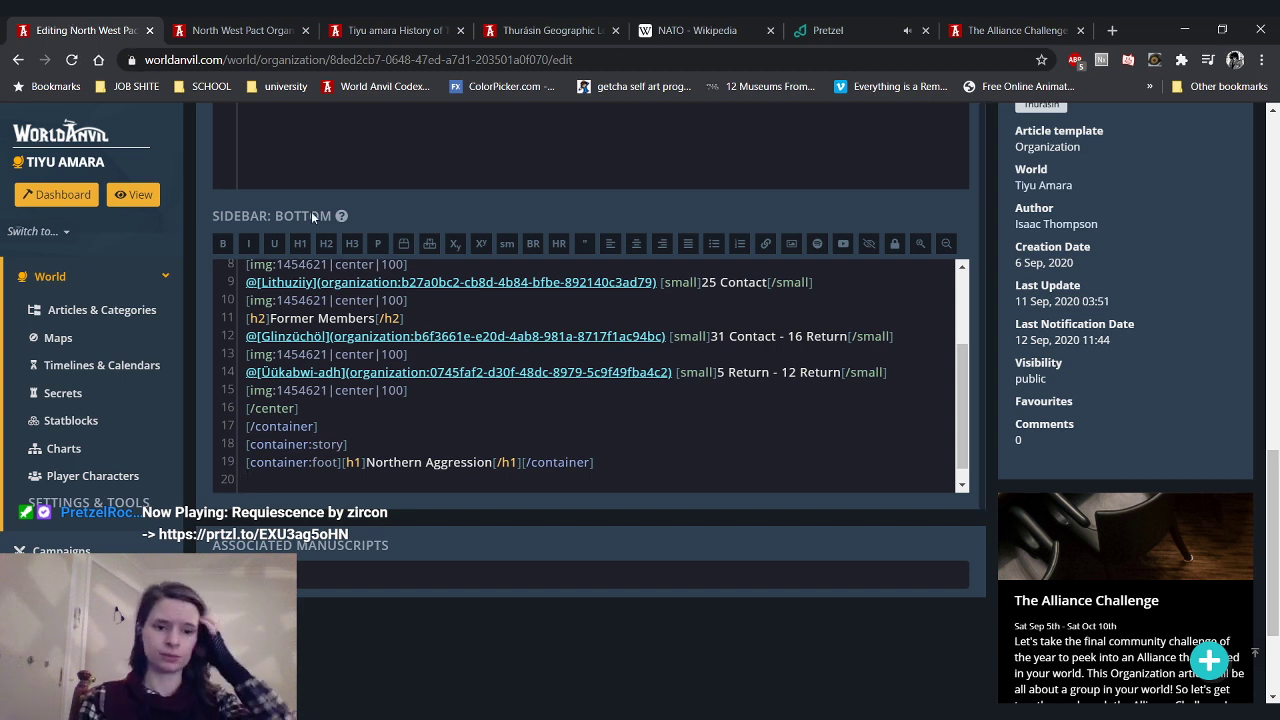
key(ctrl+z)
text(The mai)
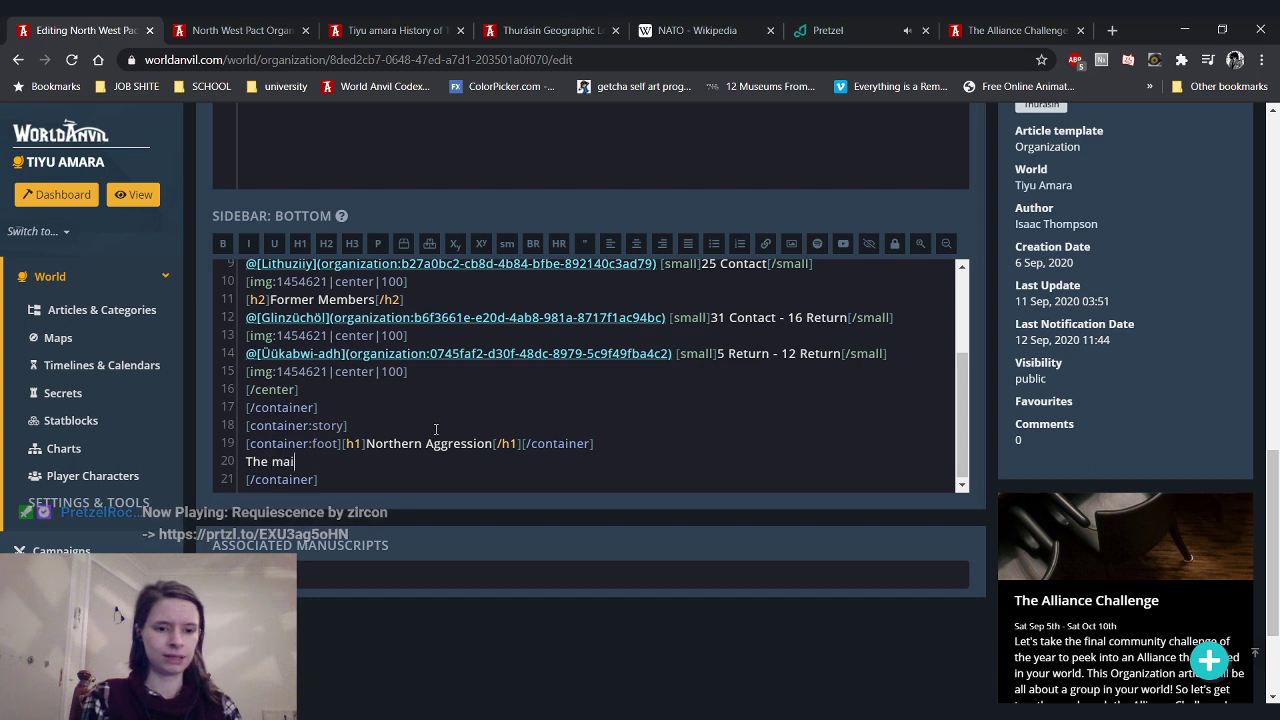
text(n reason for the f)
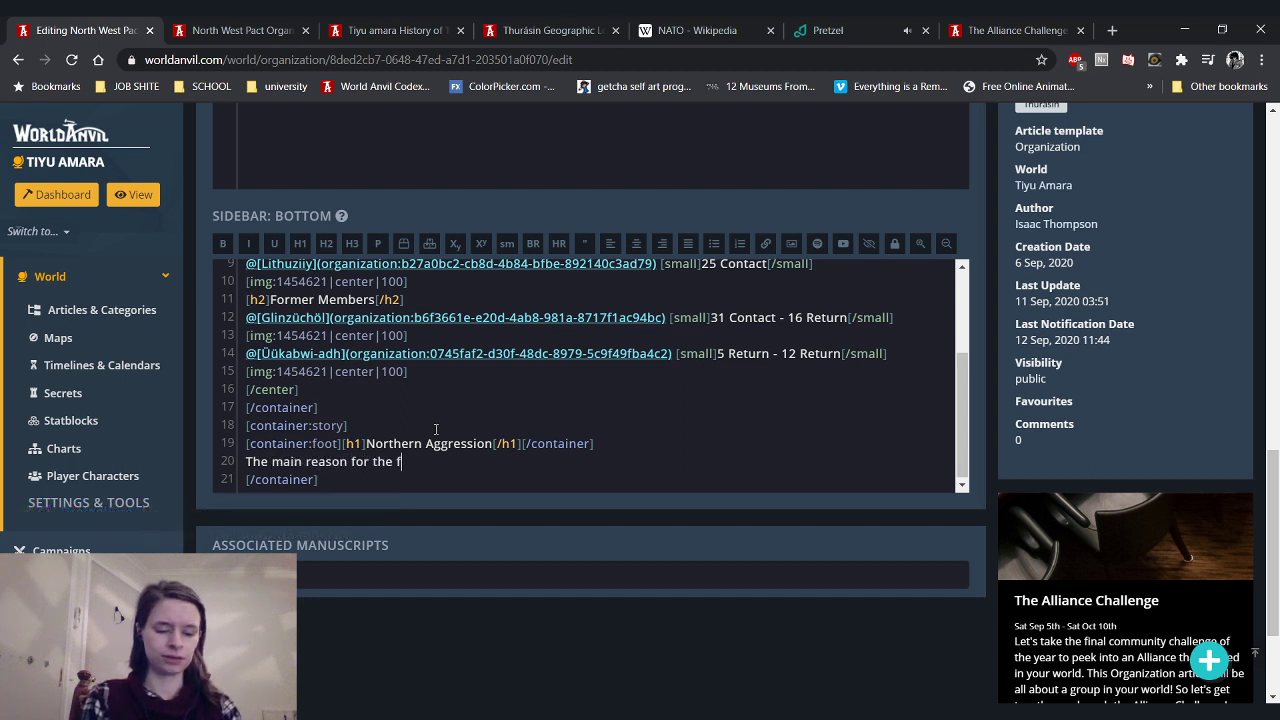
text(ormation of th)
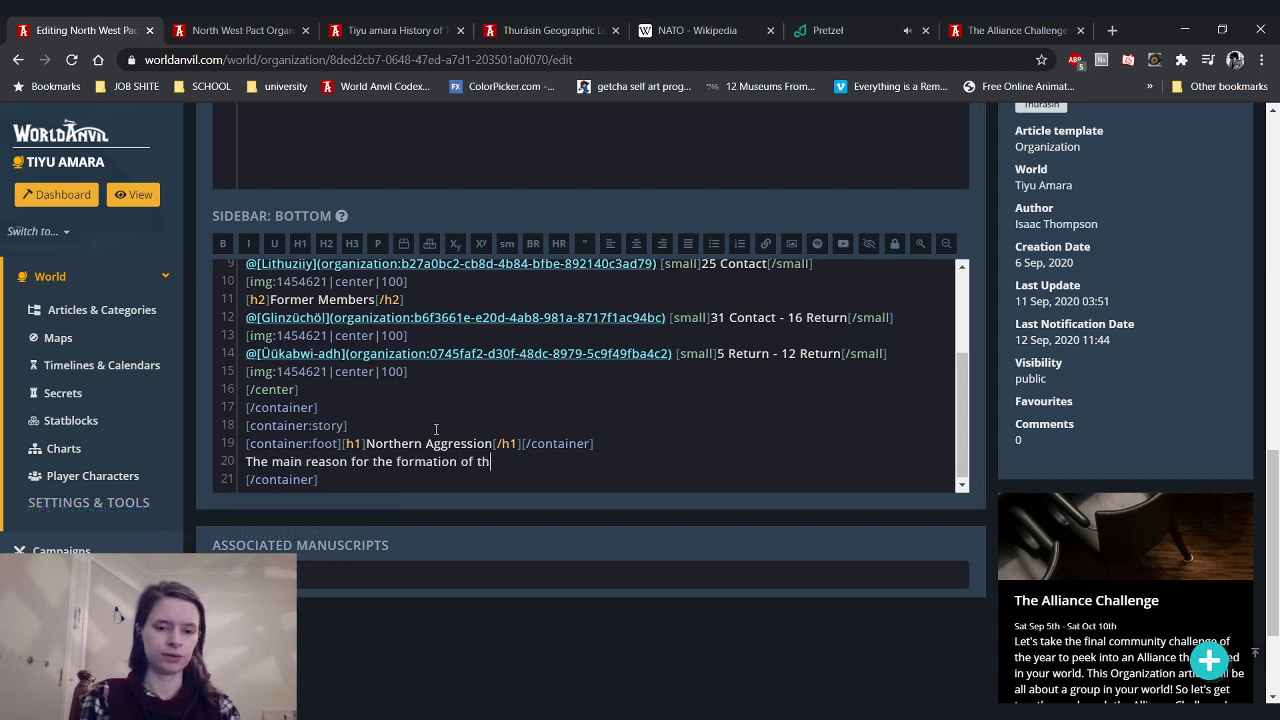
text(e North West Pa)
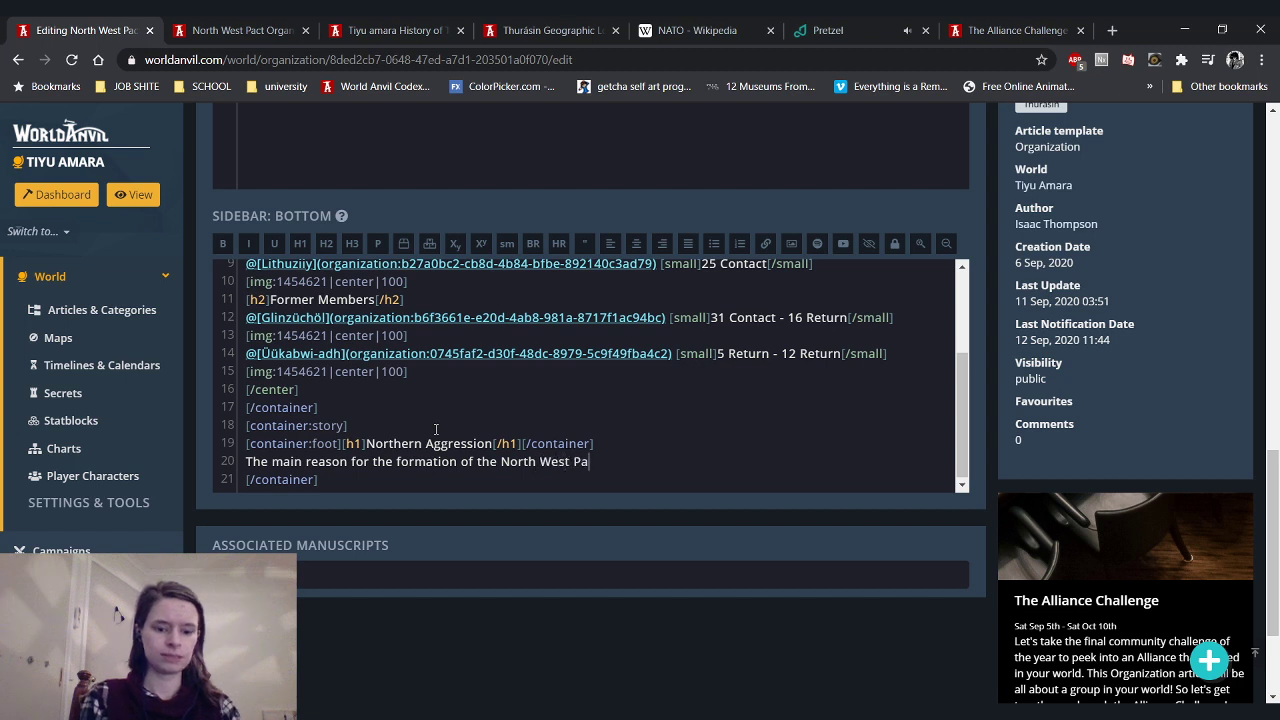
text(ct was to fend)
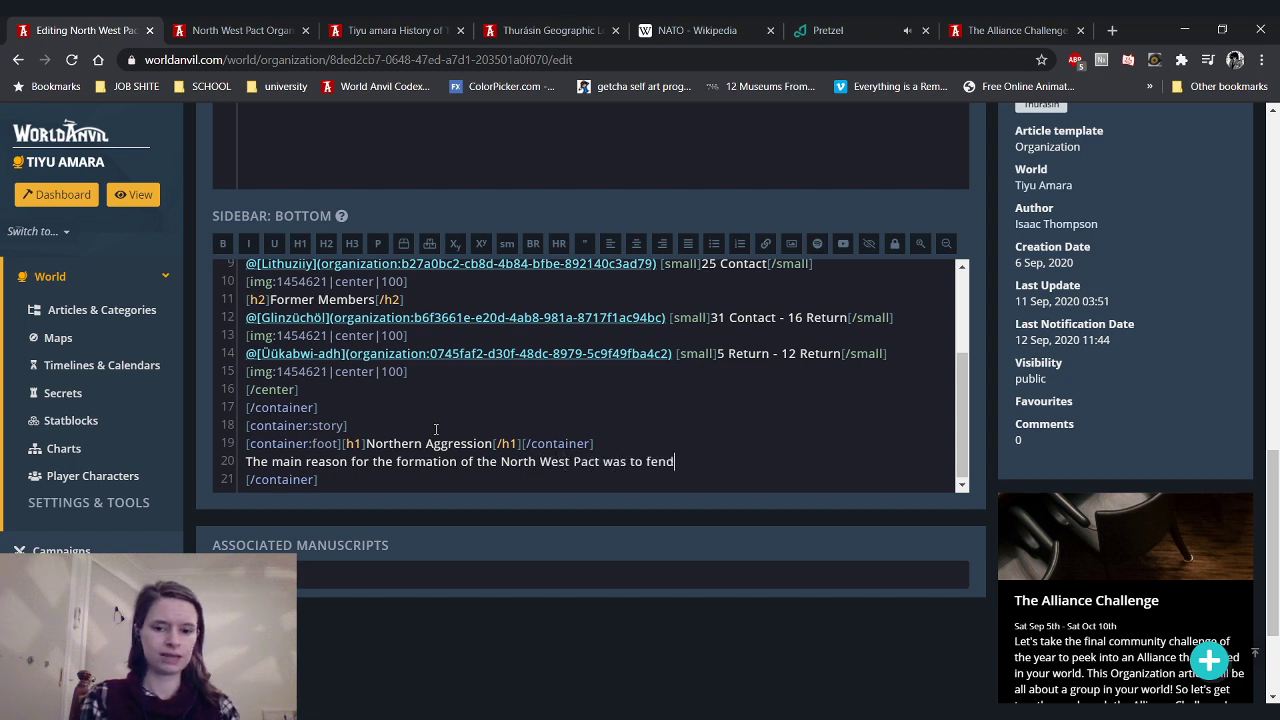
text( off the )
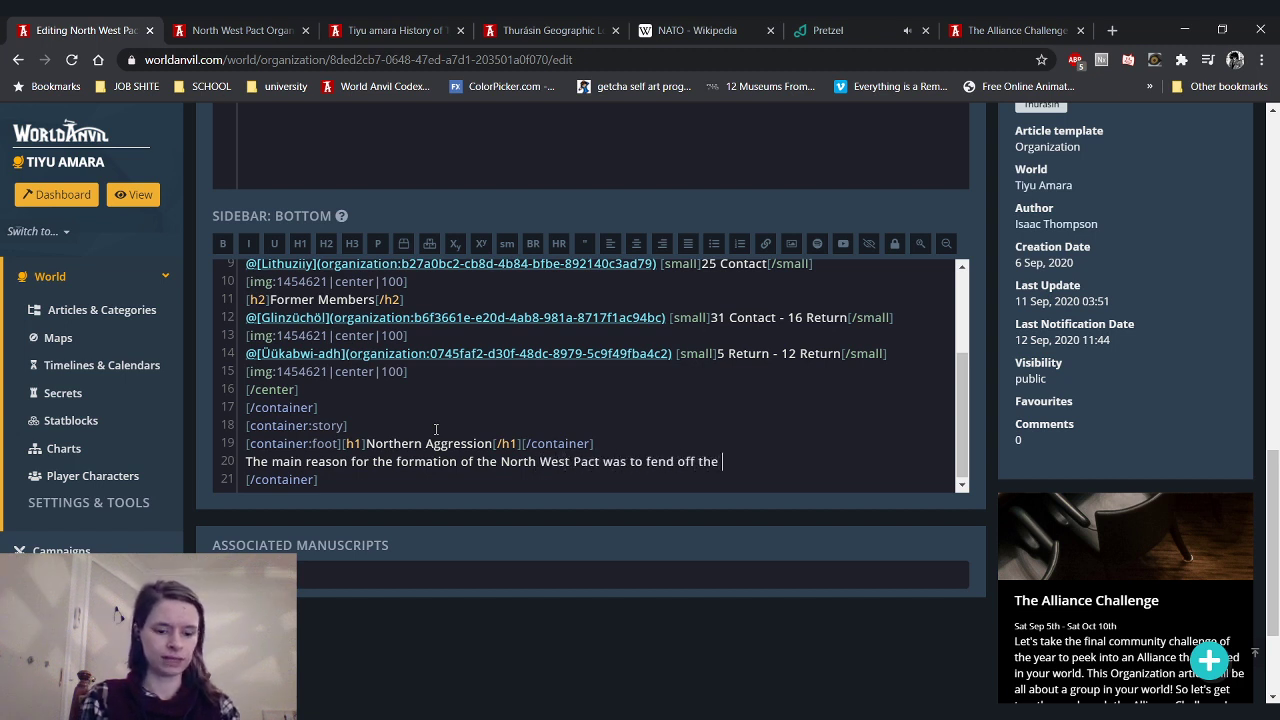
text(souther)
key(BackSpace)
key(BackSpace)
key(BackSpace)
key(BackSpace)
key(BackSpace)
key(BackSpace)
key(BackSpace)
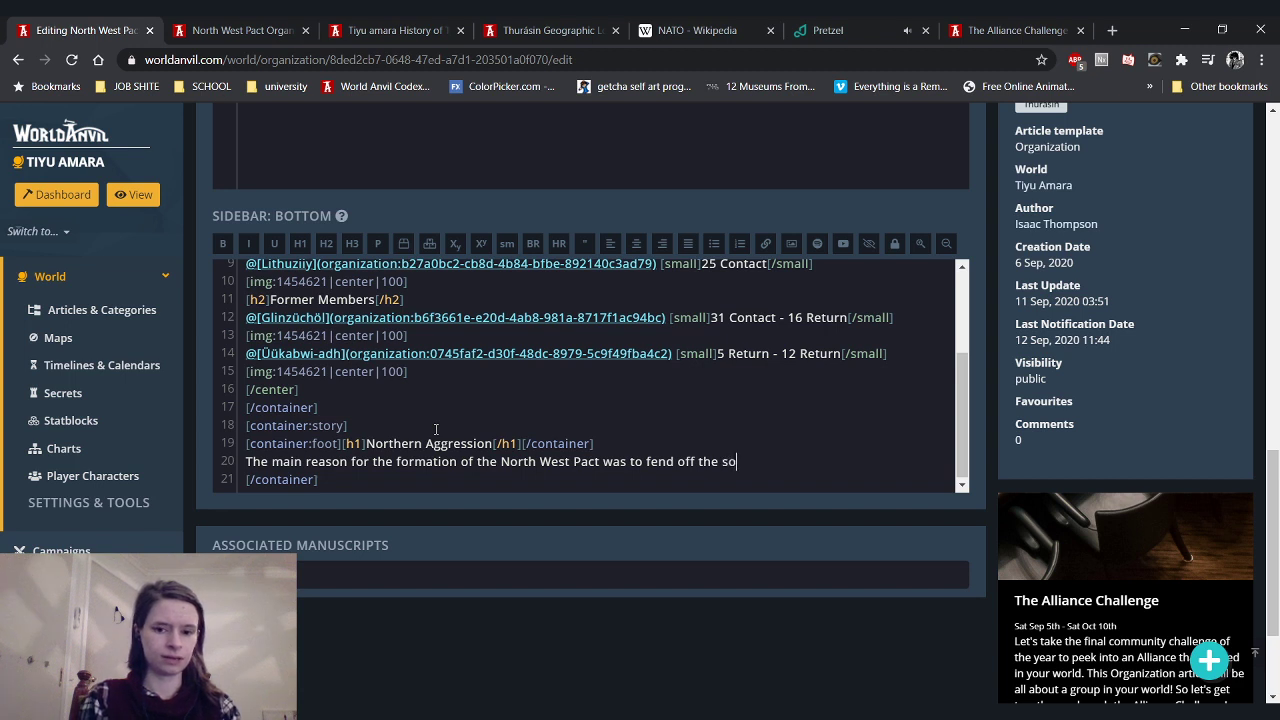
text(advances of t)
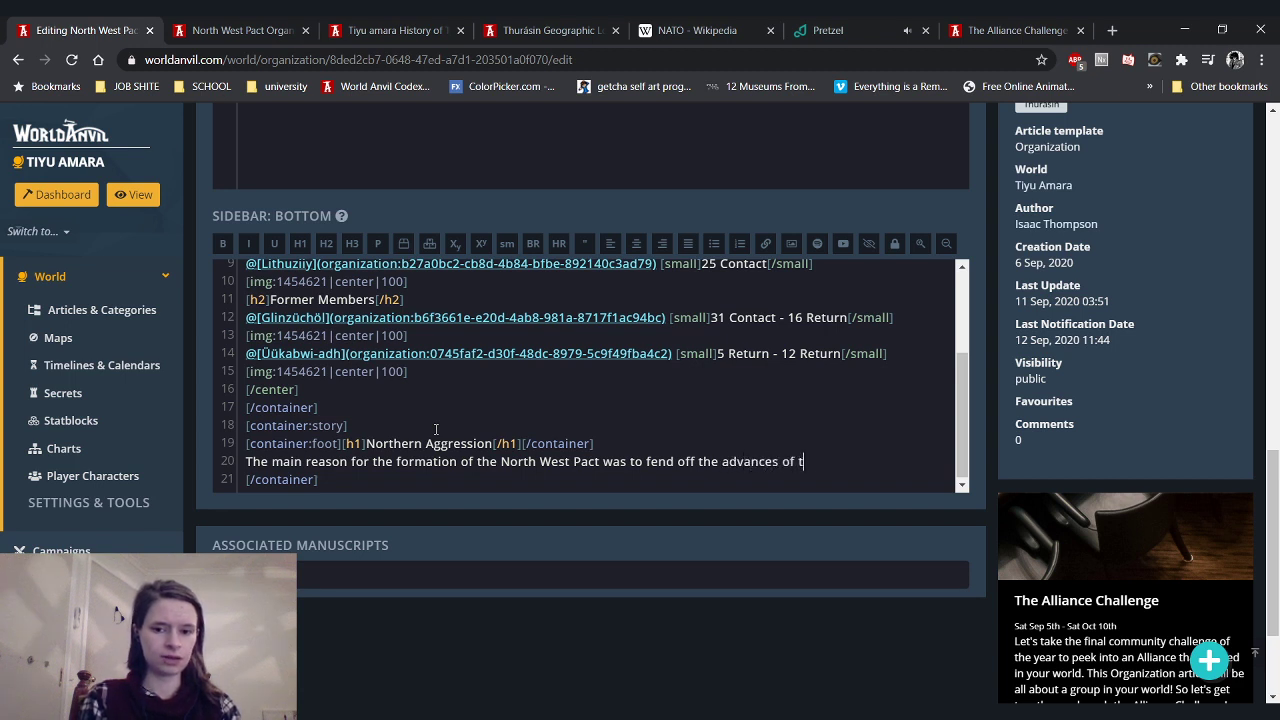
Finish the opening sentence with "the" and an article link to the Kuwvyana organization, with link text "Kingdom of Kuwvyana"
text(he "kuwv)
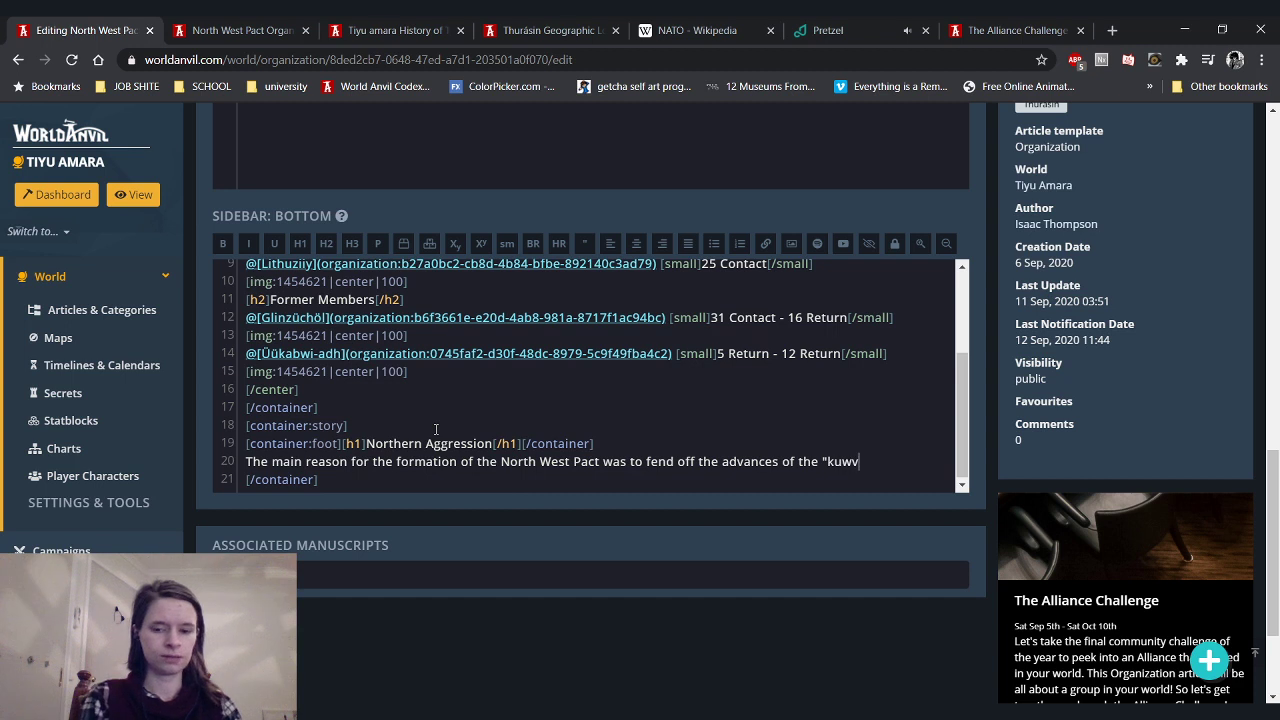
key(BackSpace)
key(BackSpace)
key(BackSpace)
key(BackSpace)
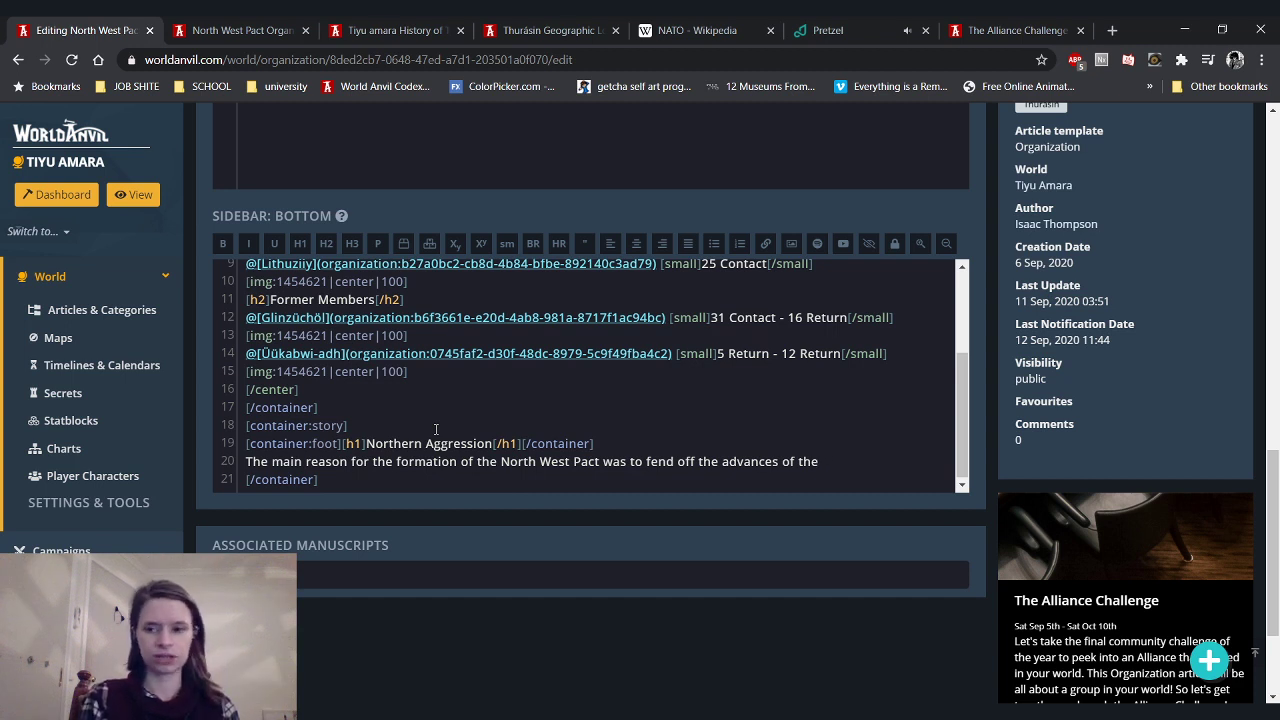
text(@kuwvy)
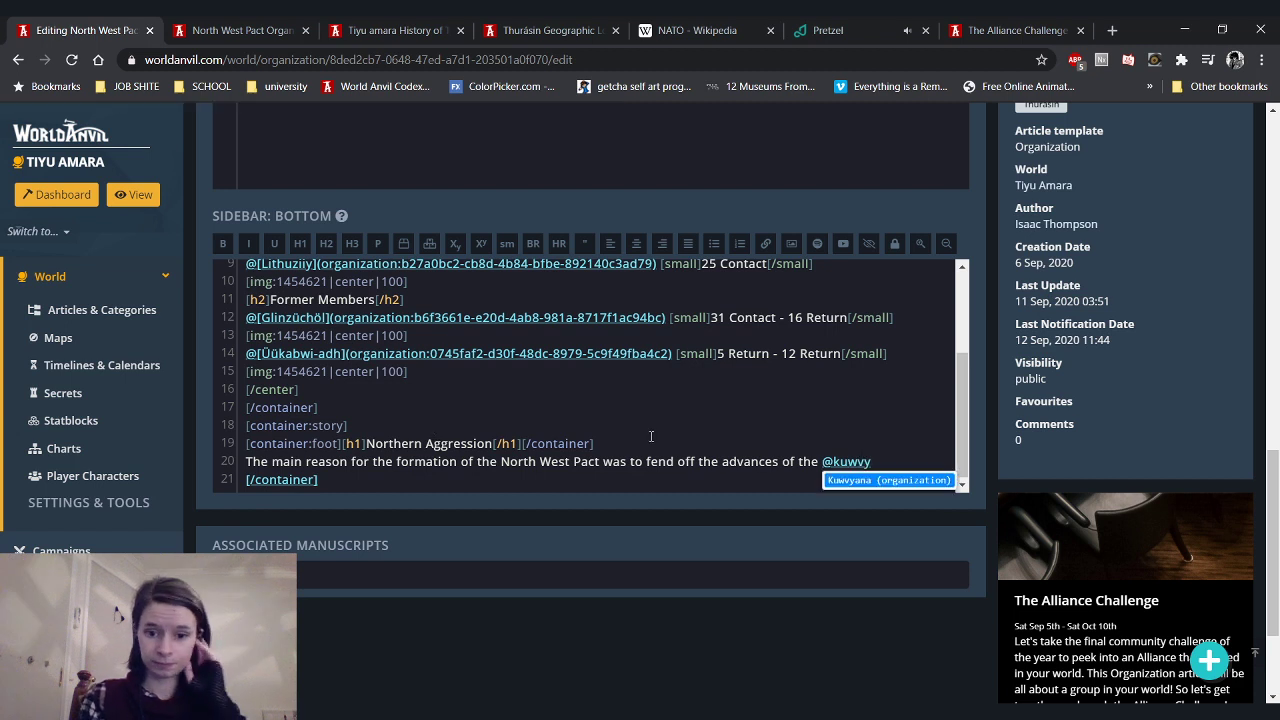
click(898, 482)
click(831, 464)
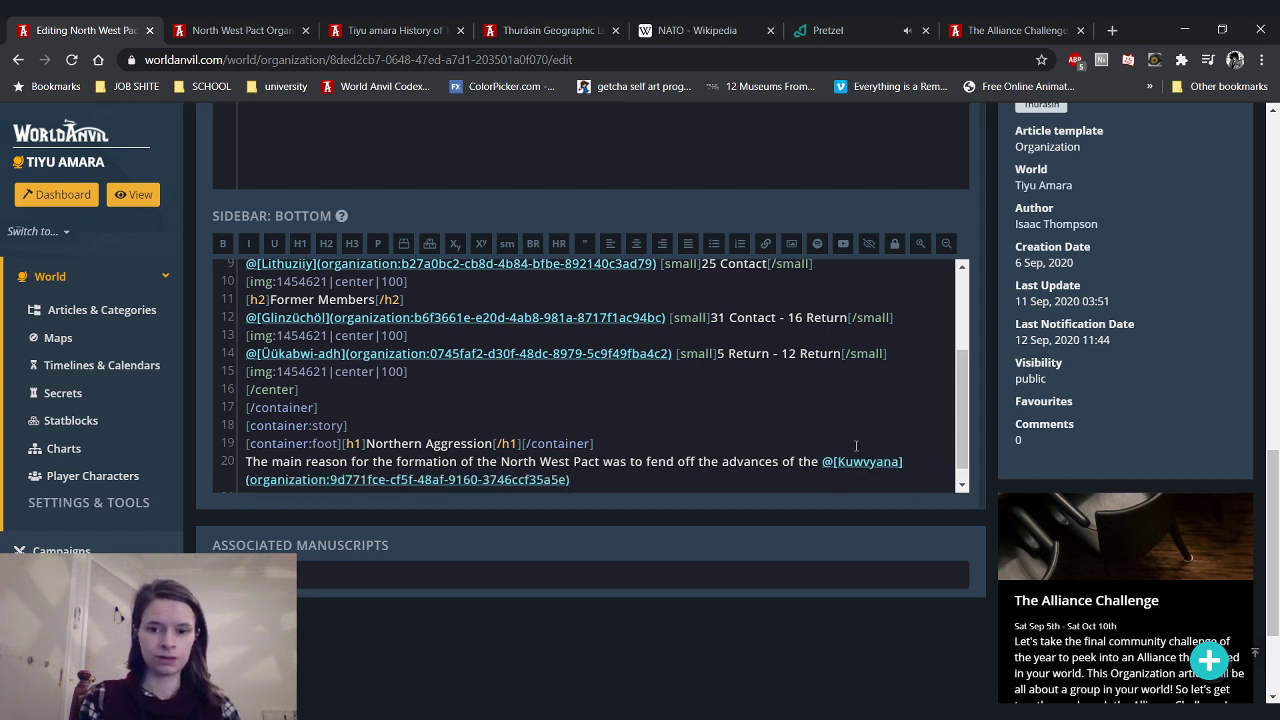
text(Kingdom of K)
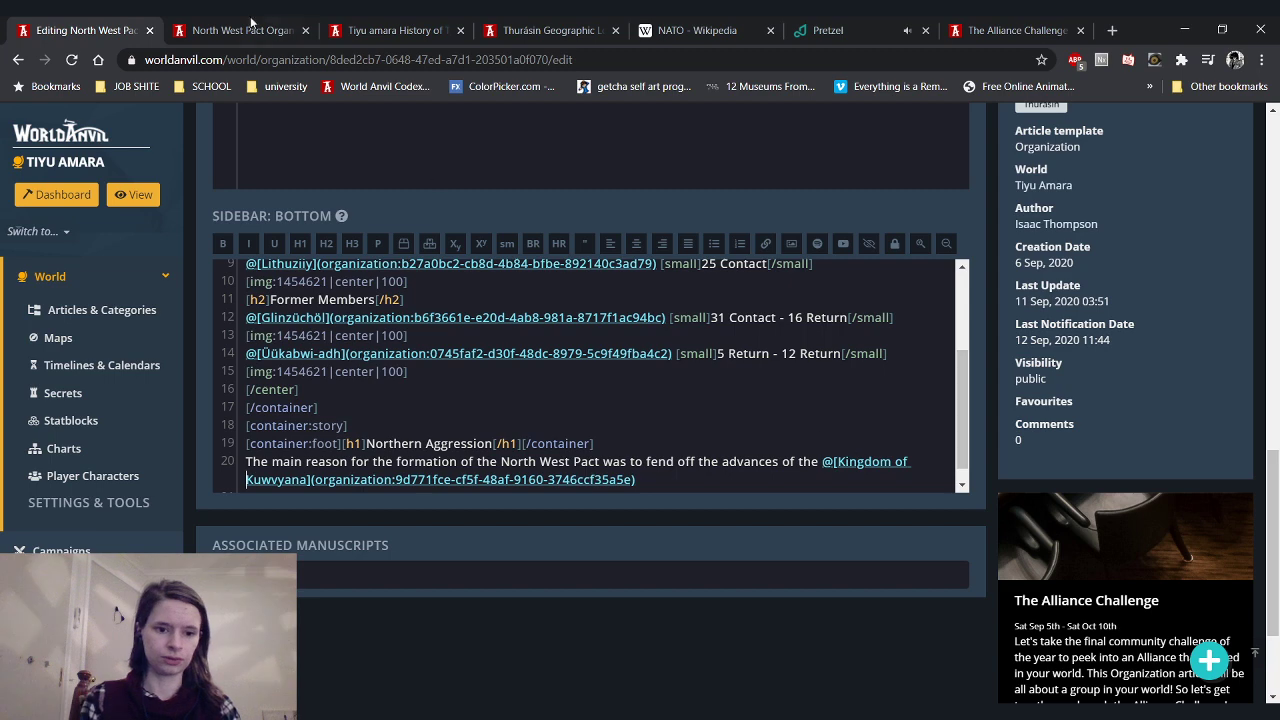
Reread the Beginnings and Pact history sections in the North West Pact article preview, and return to the sidebar text in the editor
key(ctrl+Tab)
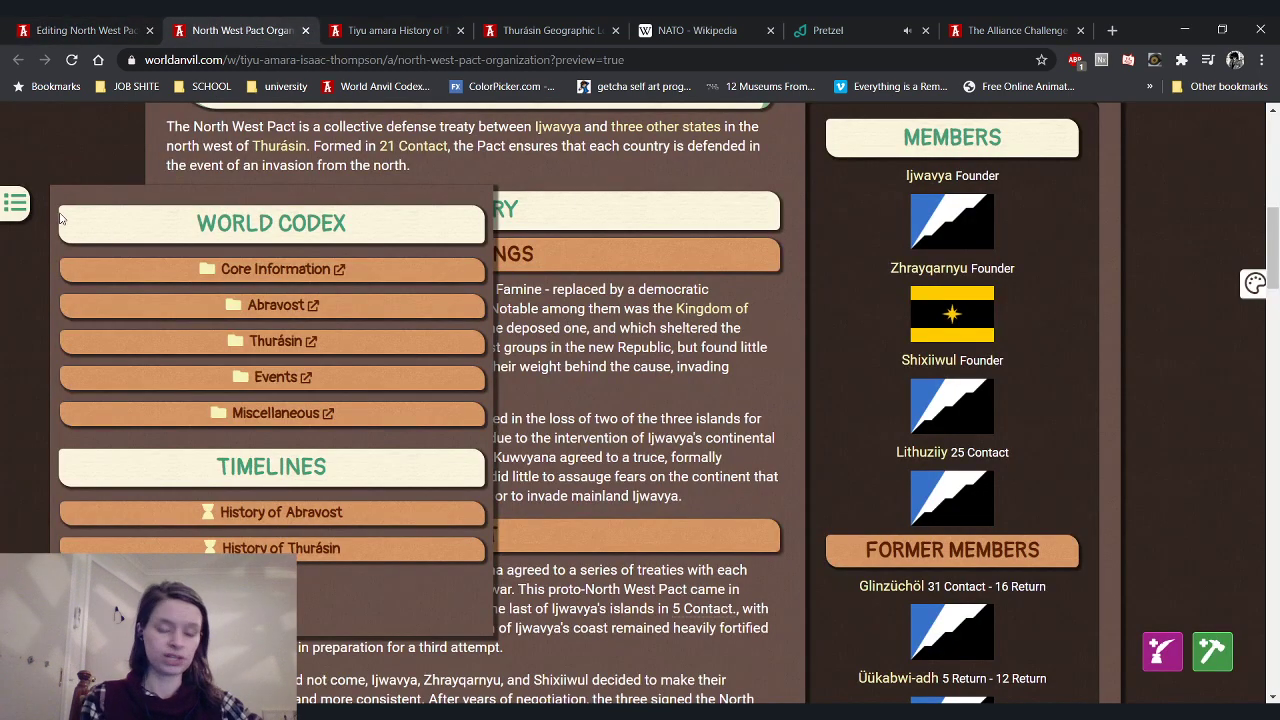
click(15, 204)
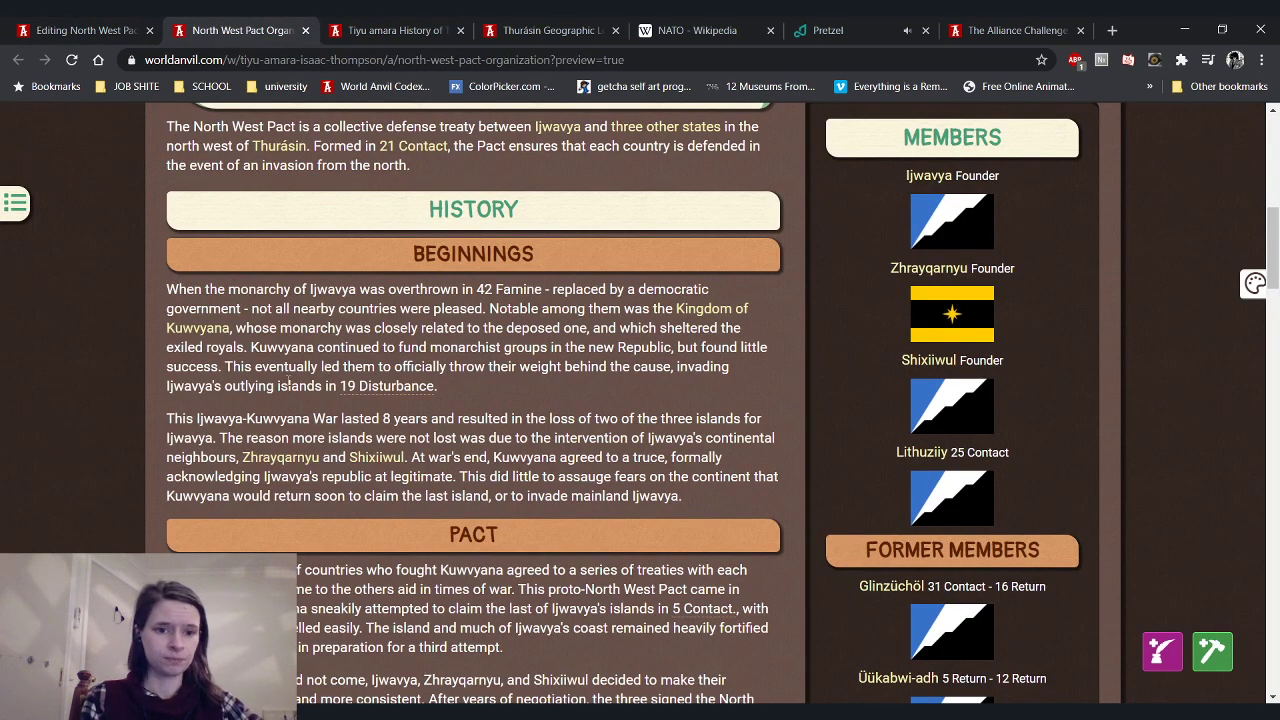
scroll(288, 385, up, 1)
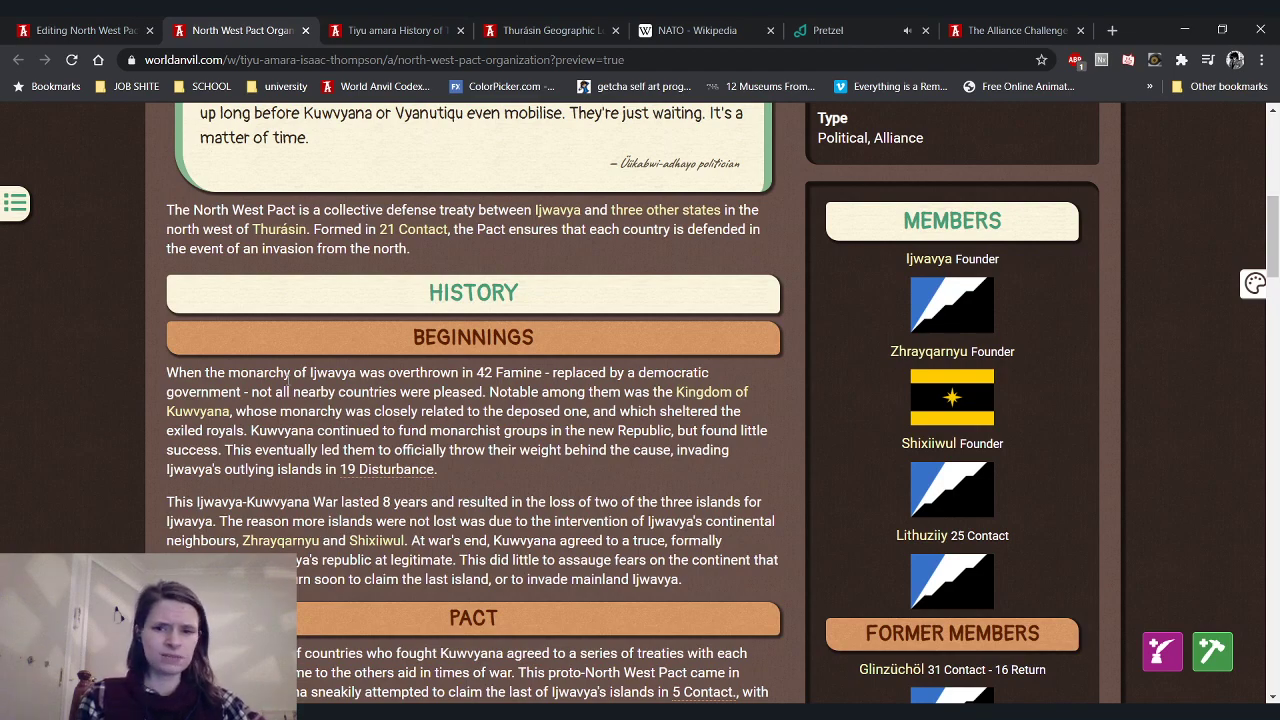
scroll(285, 372, down, 4)
scroll(288, 383, up, 3)
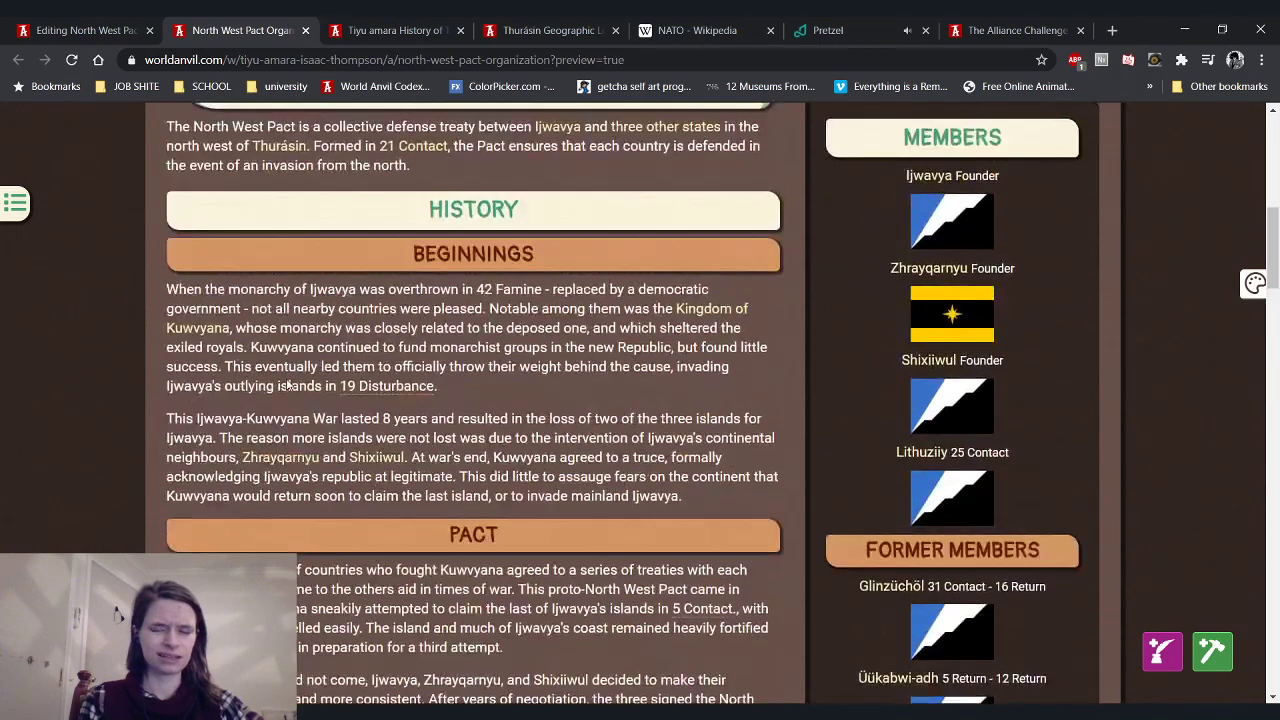
scroll(288, 385, down, 1)
scroll(288, 383, down, 2)
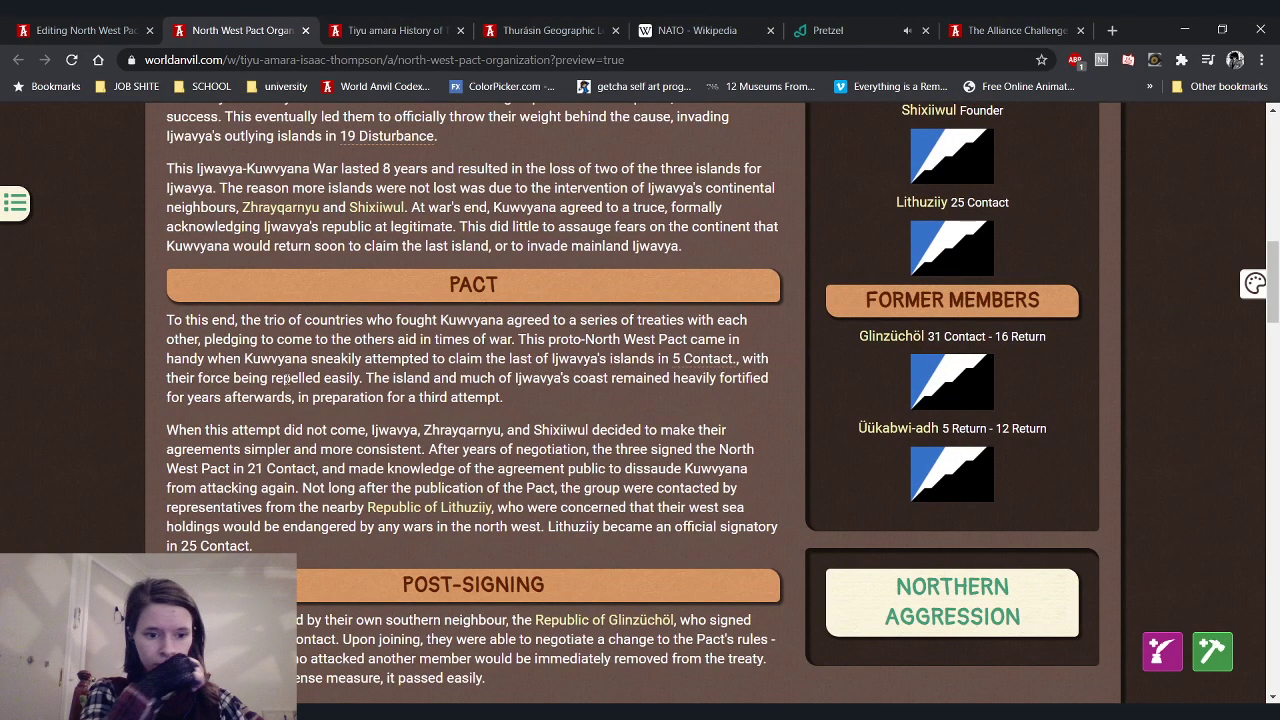
key(ctrl+shift+Tab)
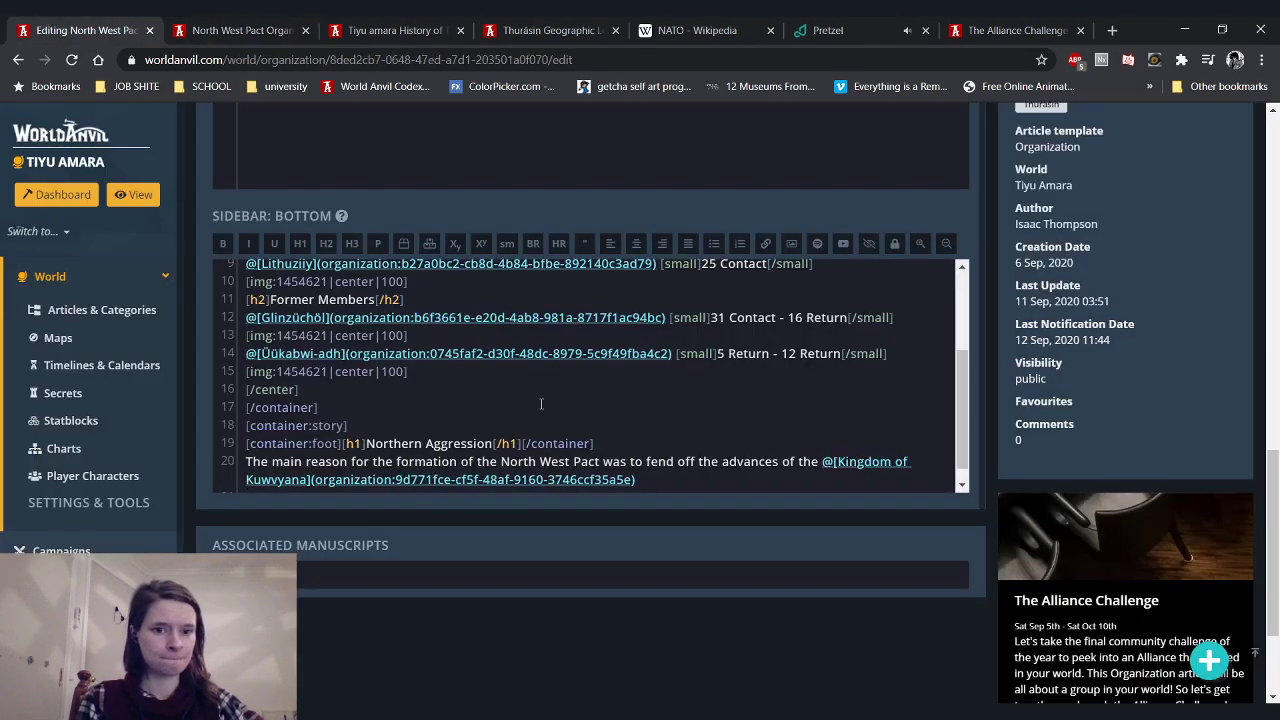
scroll(736, 440, down, 1)
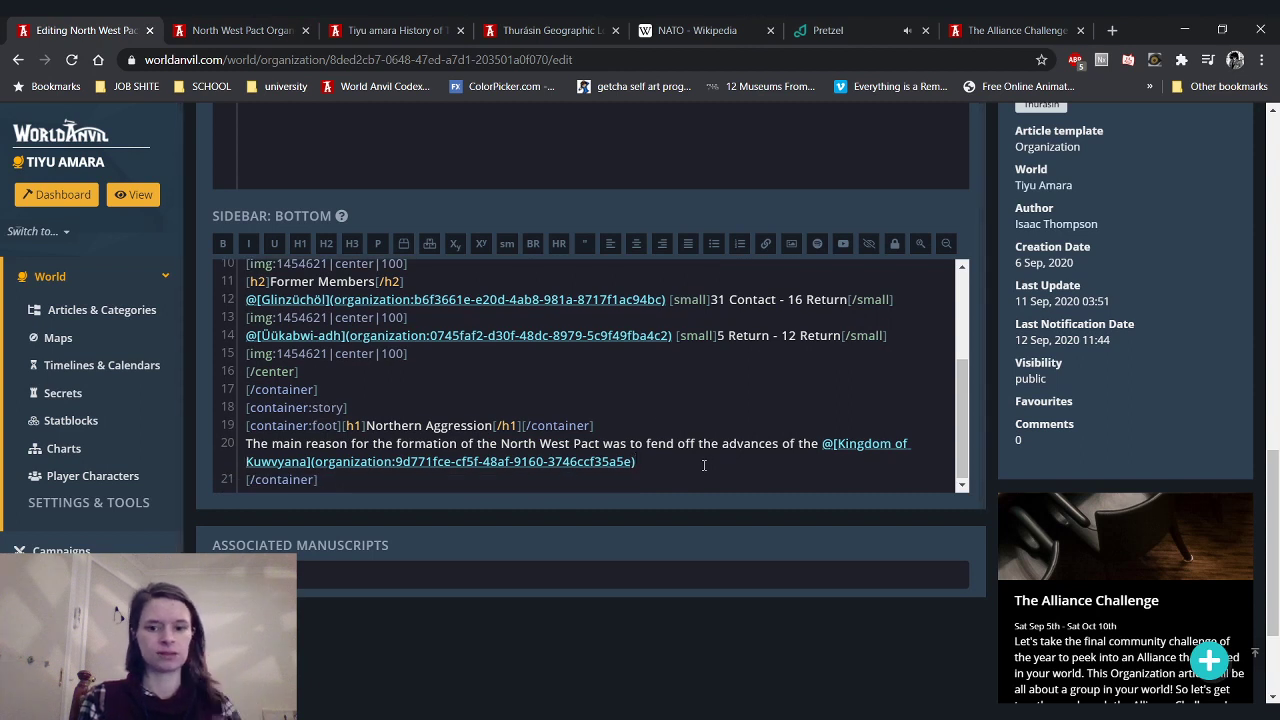
text(.a)
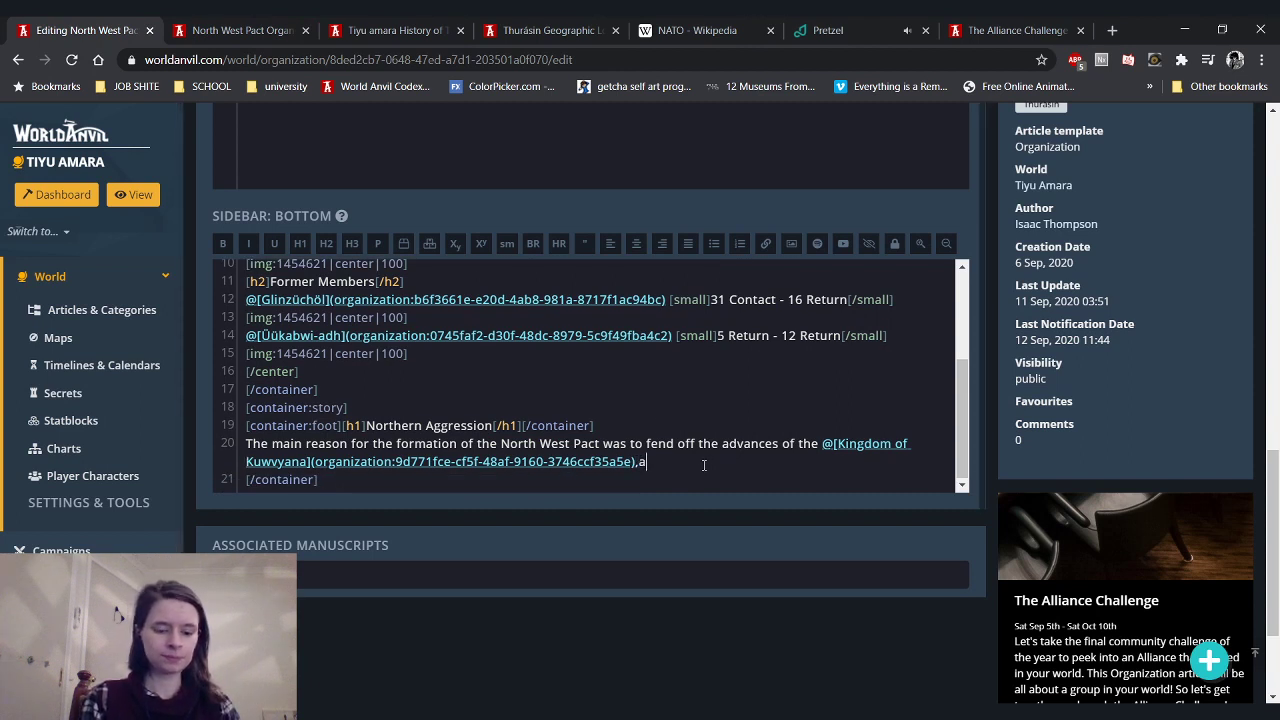
key(BackSpace)
key(BackSpace)
text(, a northern)
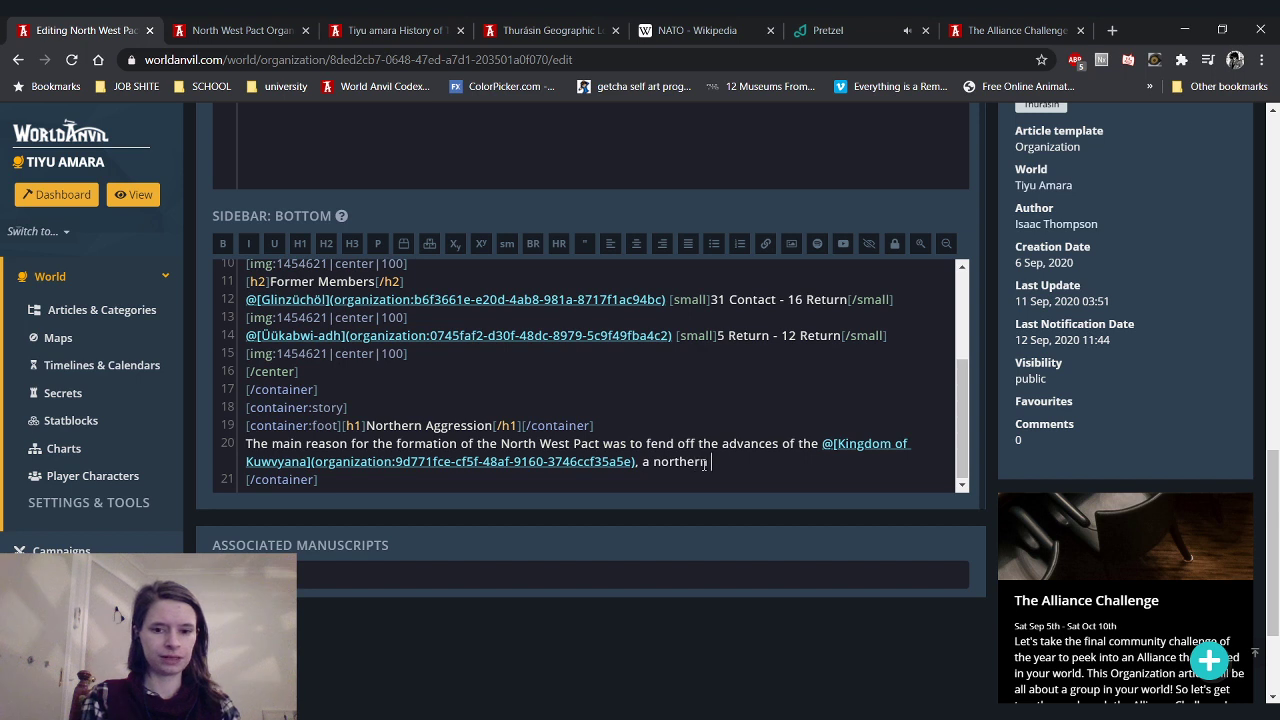
text( power)
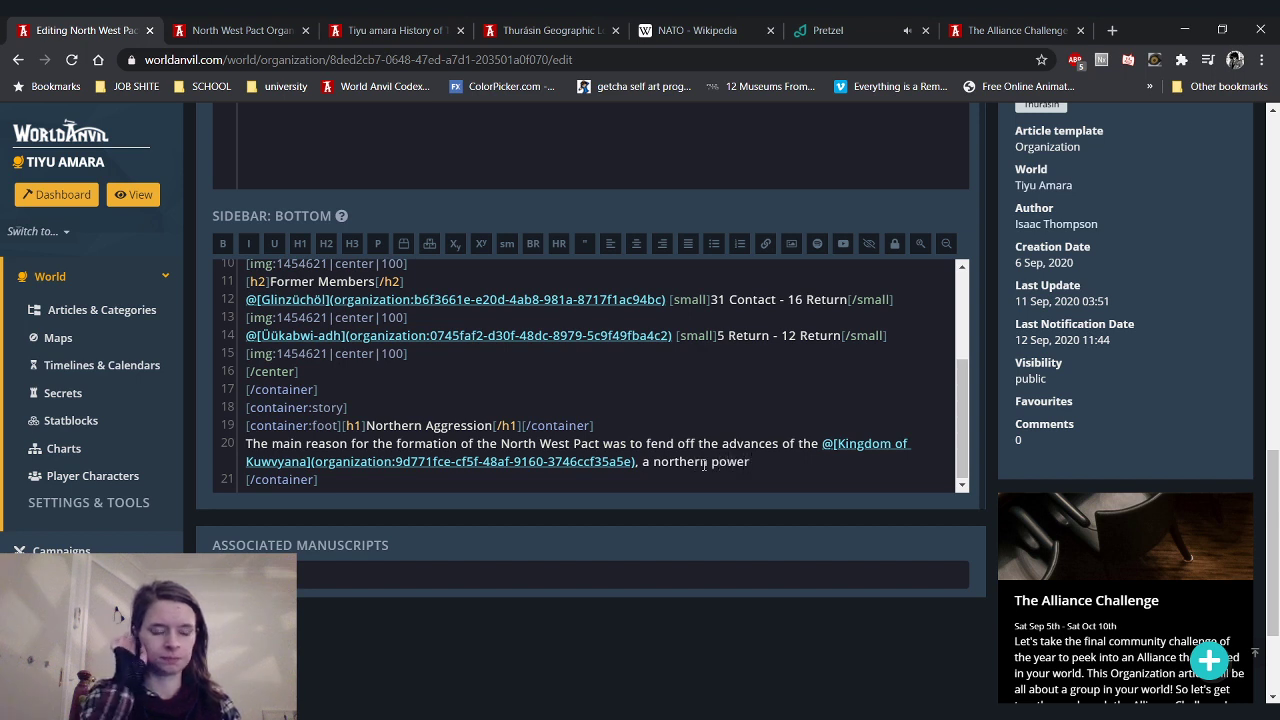
text( w)
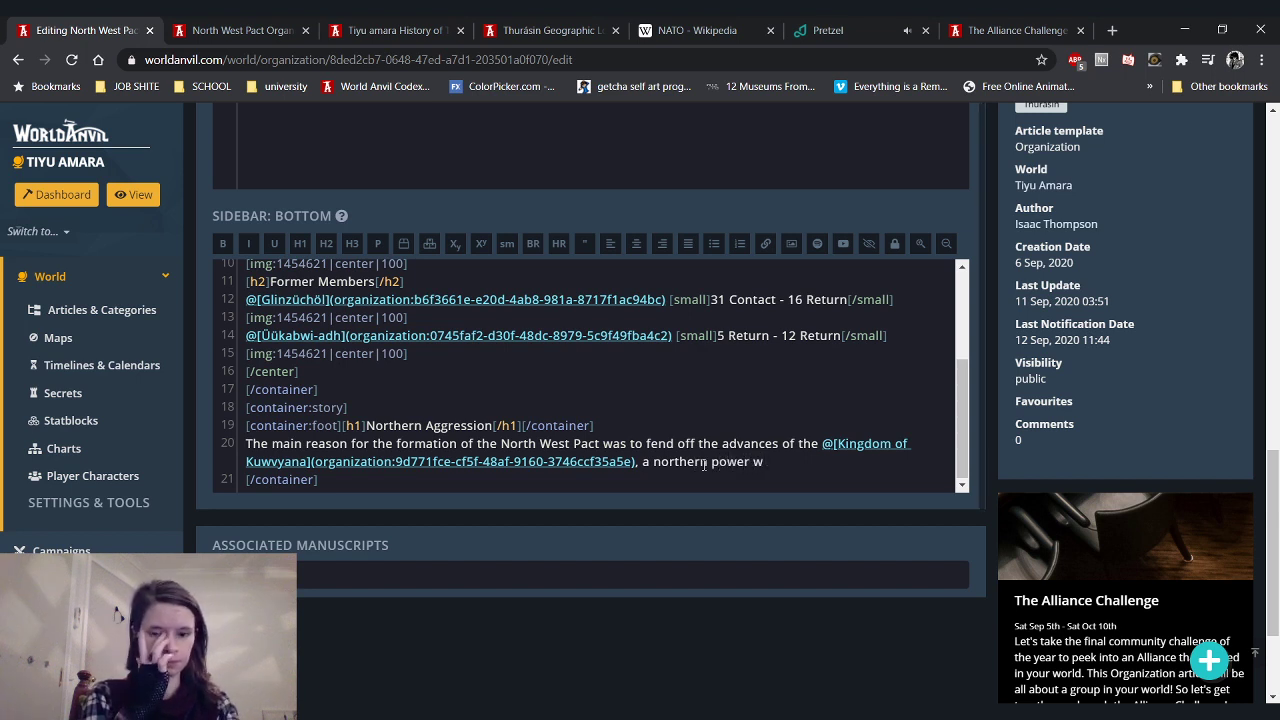
key(BackSpace)
key(BackSpace)
key(BackSpace)
key(BackSpace)
key(BackSpace)
key(BackSpace)
key(BackSpace)
key(BackSpace)
key(BackSpace)
key(BackSpace)
key(BackSpace)
key(BackSpace)
key(BackSpace)
key(BackSpace)
key(BackSpace)
key(BackSpace)
key(BackSpace)
key(BackSpace)
key(BackSpace)
key(BackSpace)
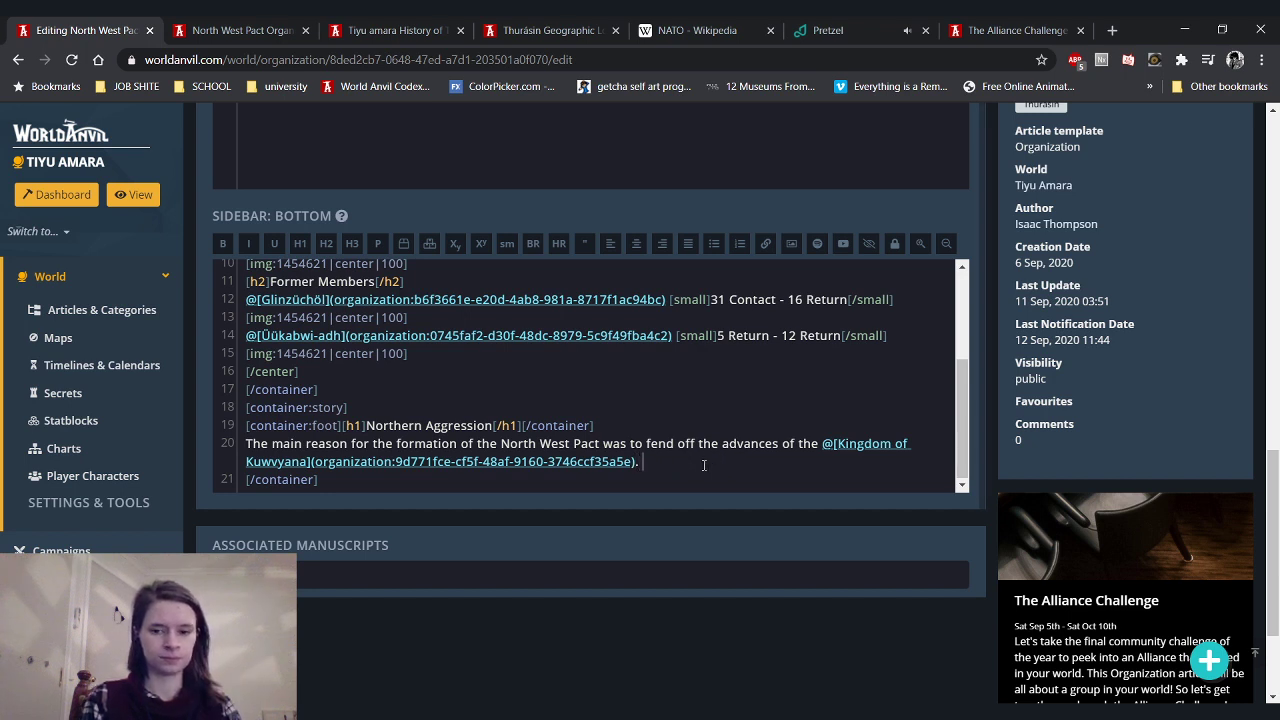
After a full stop, continue the text with "Kuwvyana's reasons for trying to expand south have changed many times since the Kuwvyana-Ijwa"
text(Kuwvyana's )
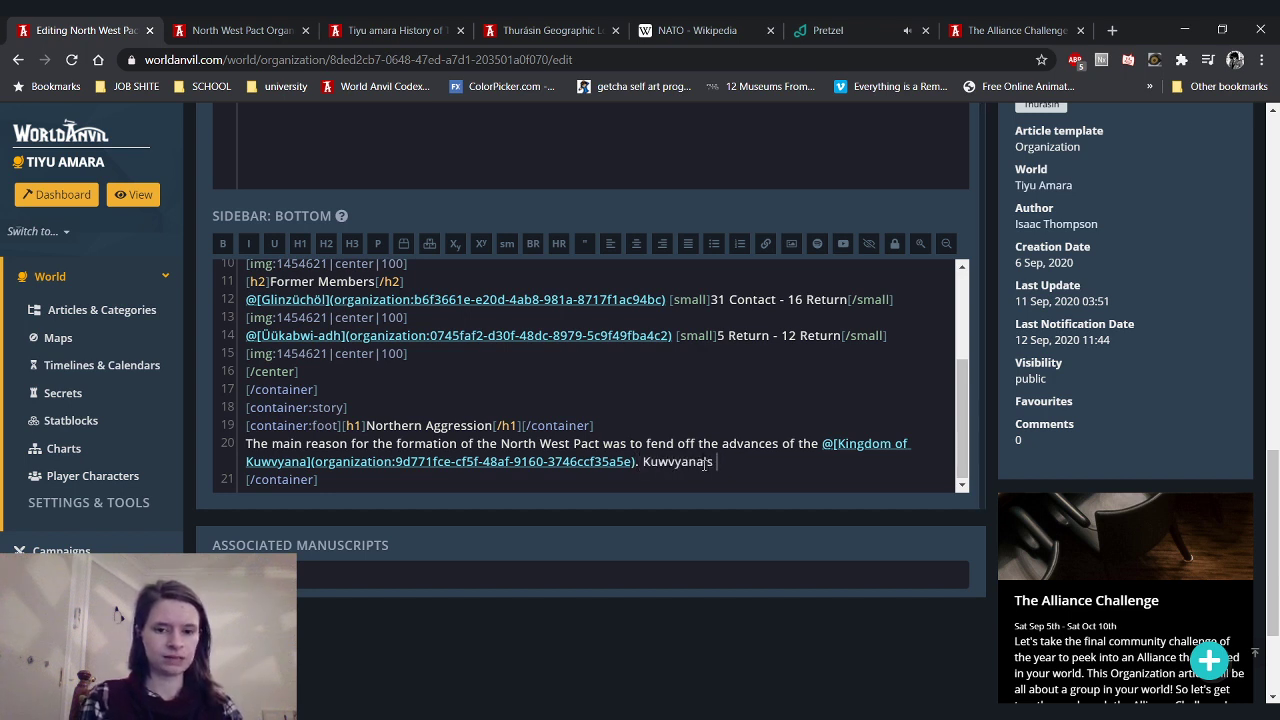
text(reasoning)
key(BackSpace)
key(BackSpace)
key(BackSpace)
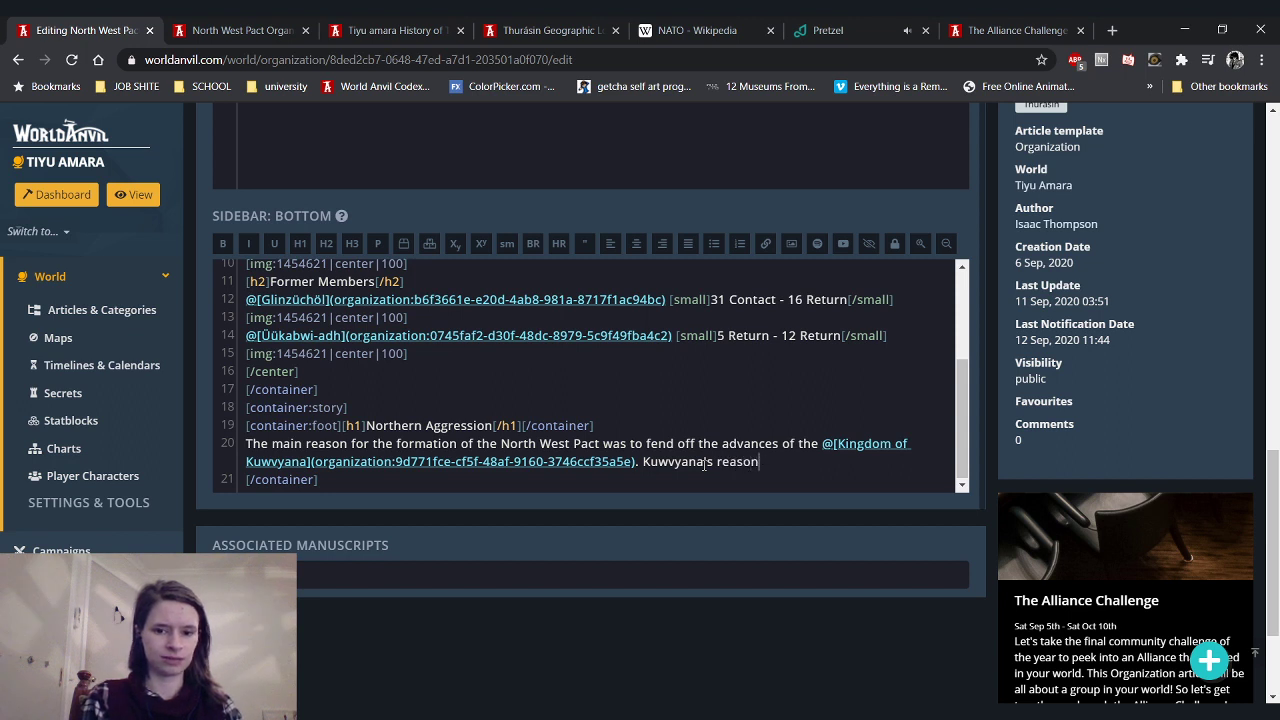
text(s for tr)
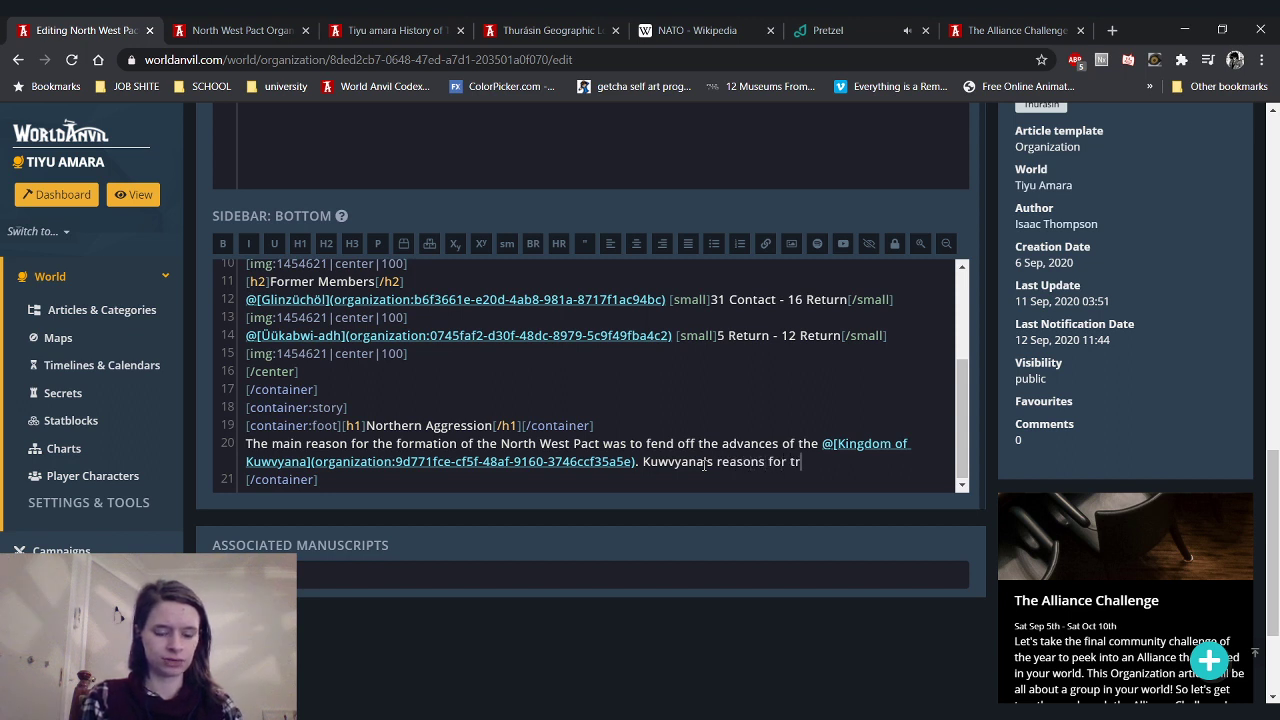
text(ying to expand so)
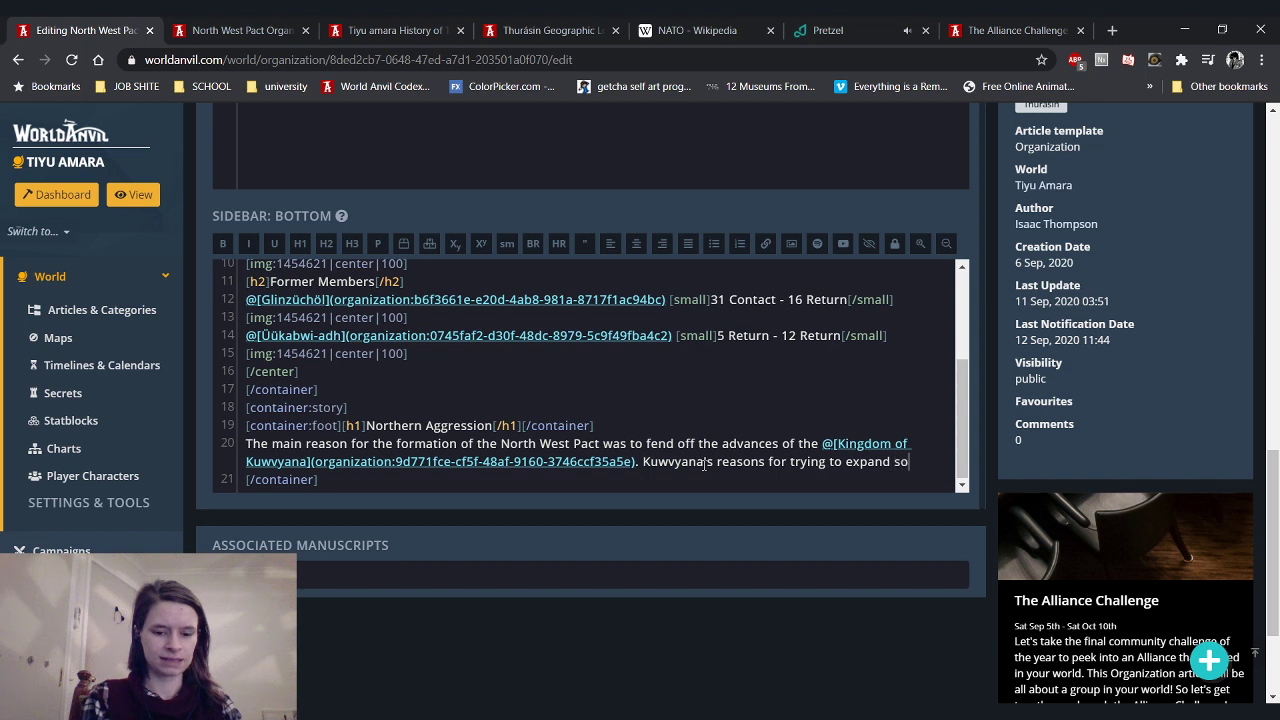
text(uth have changed ma)
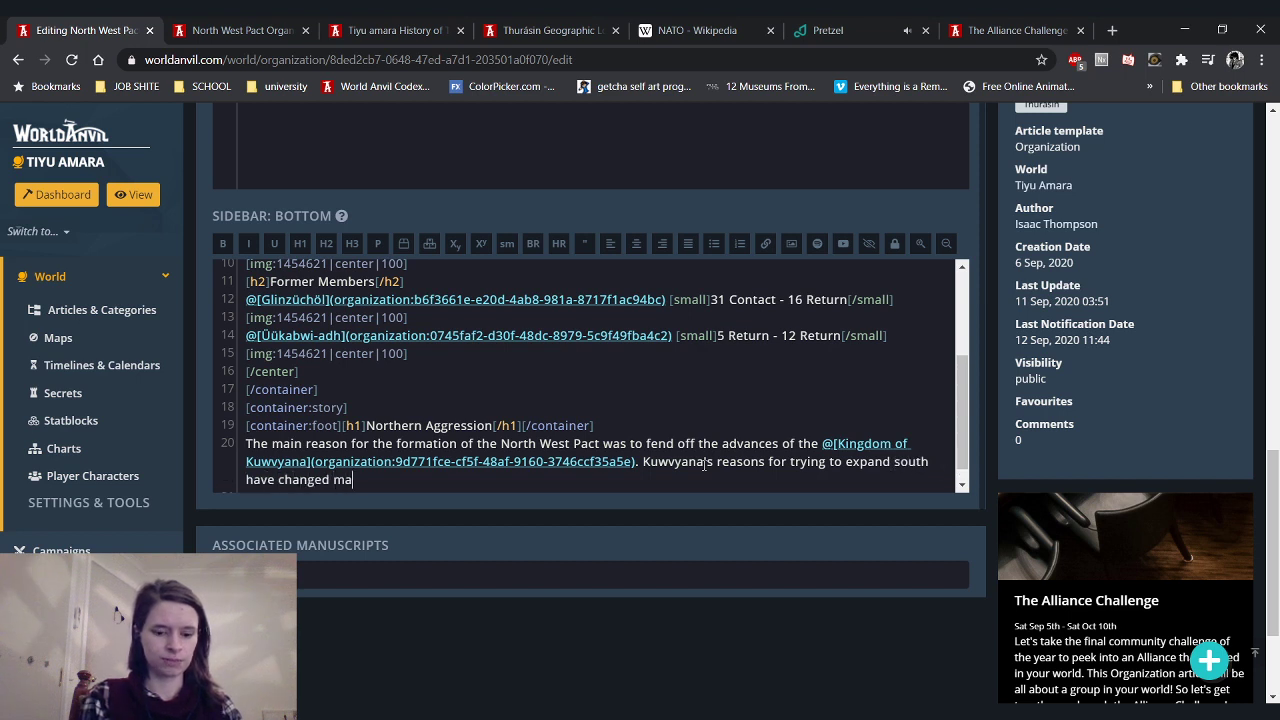
text(ny times sin)
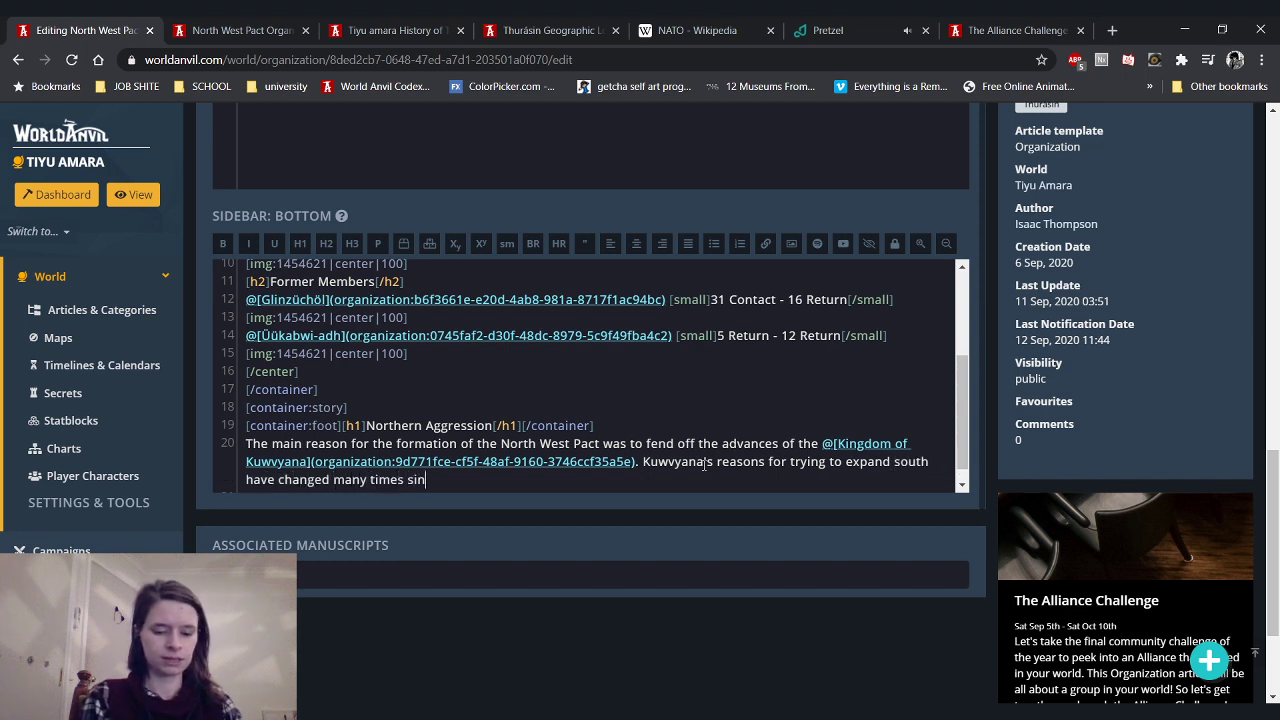
text(ce the Kuwvyana)
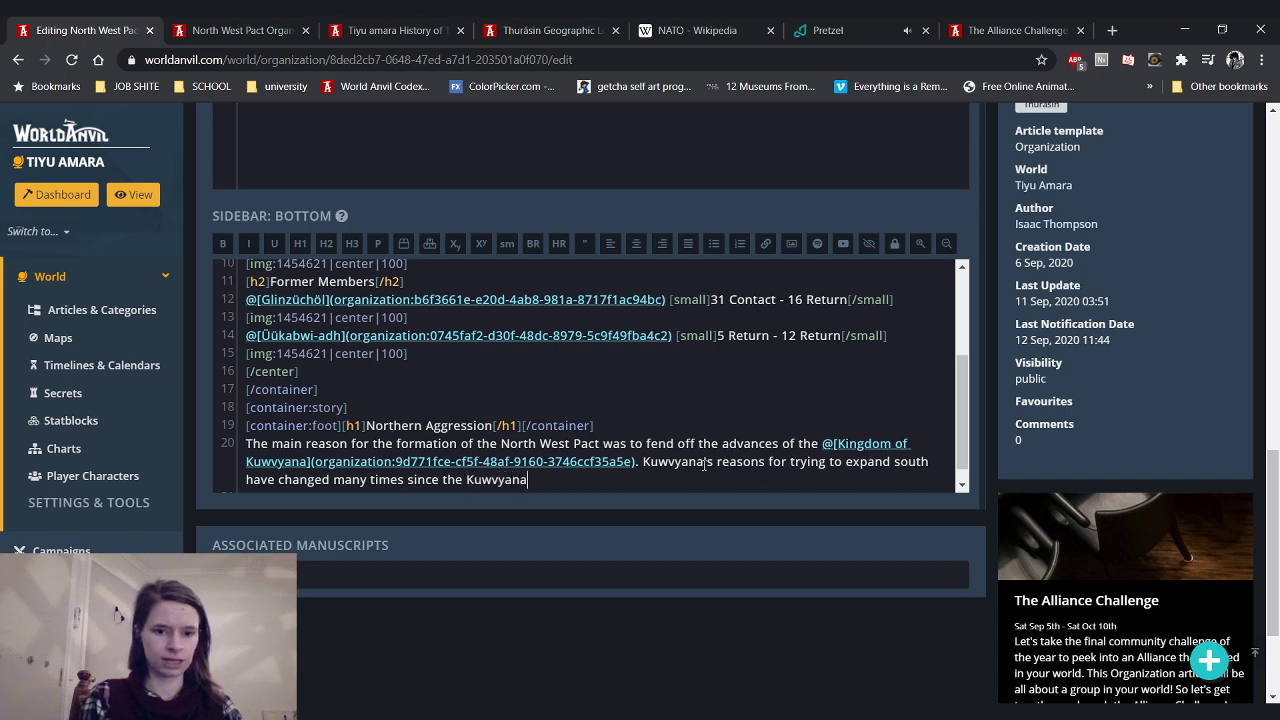
text(-pa)
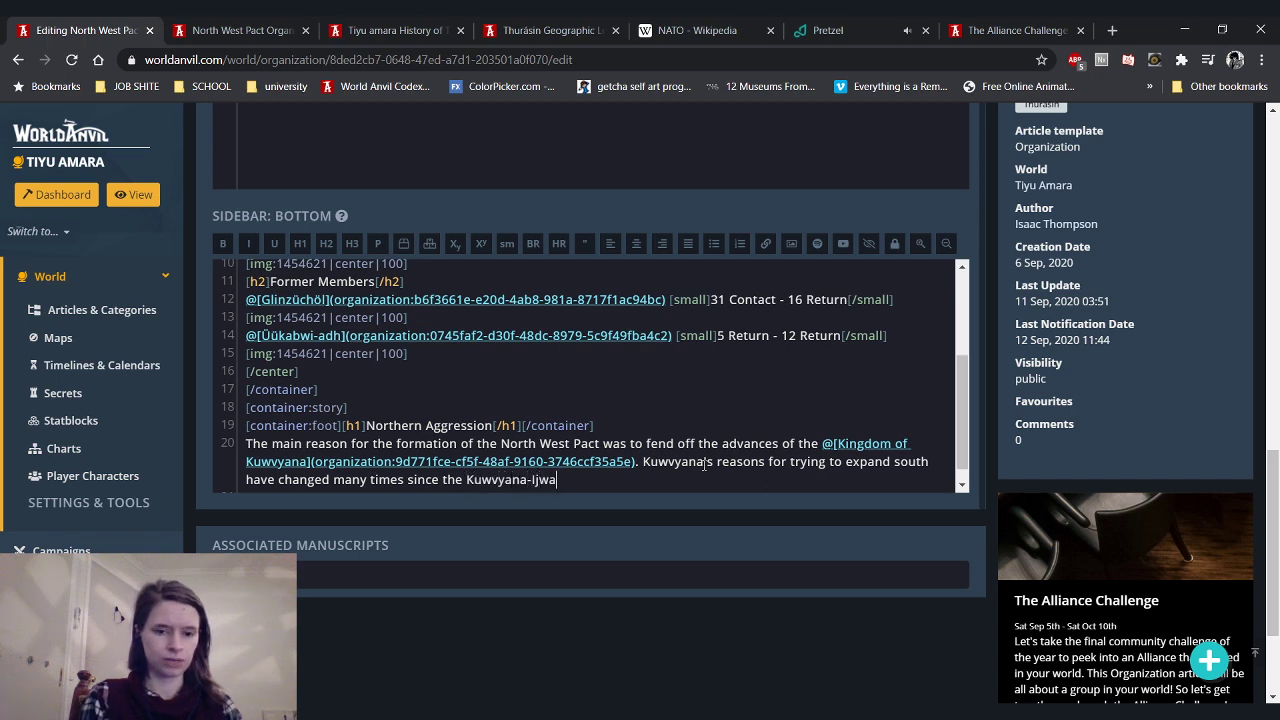
Look up the war between Ijwavya and Kuwvyana in the History of Thurásin timeline, and return to the article editor
click(550, 30)
click(440, 30)
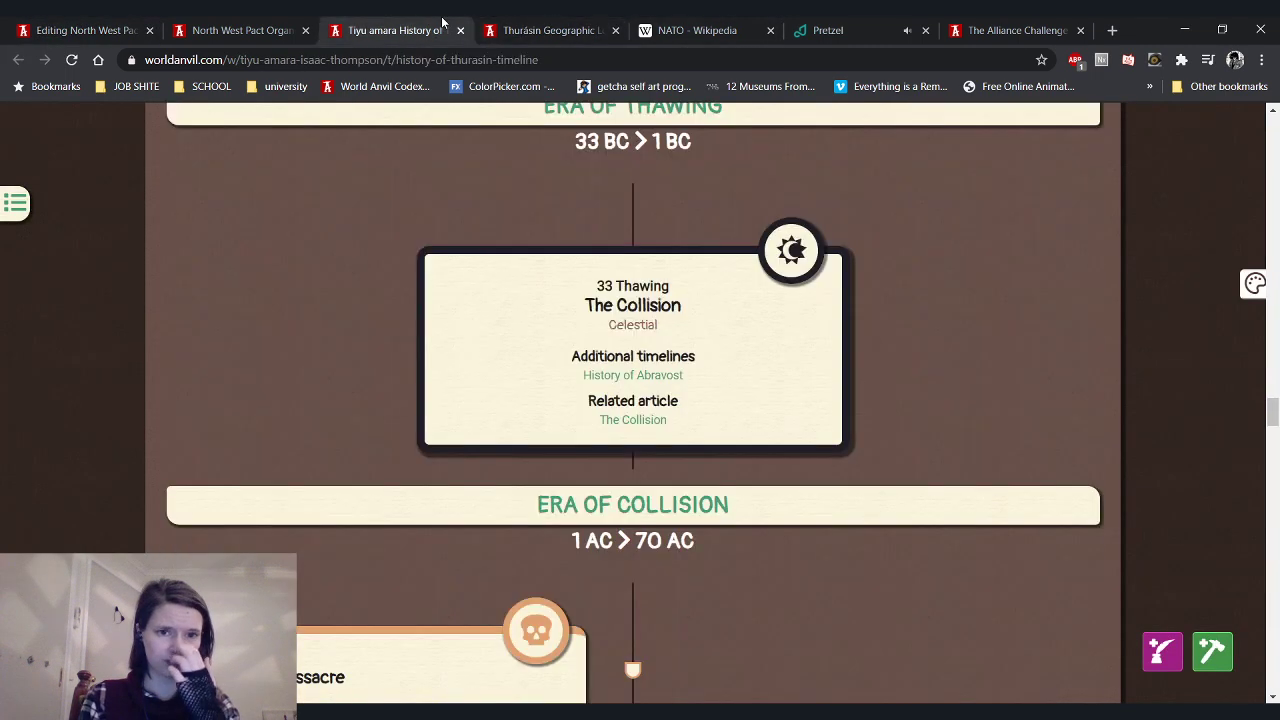
scroll(287, 430, down, 4)
scroll(288, 435, down, 13)
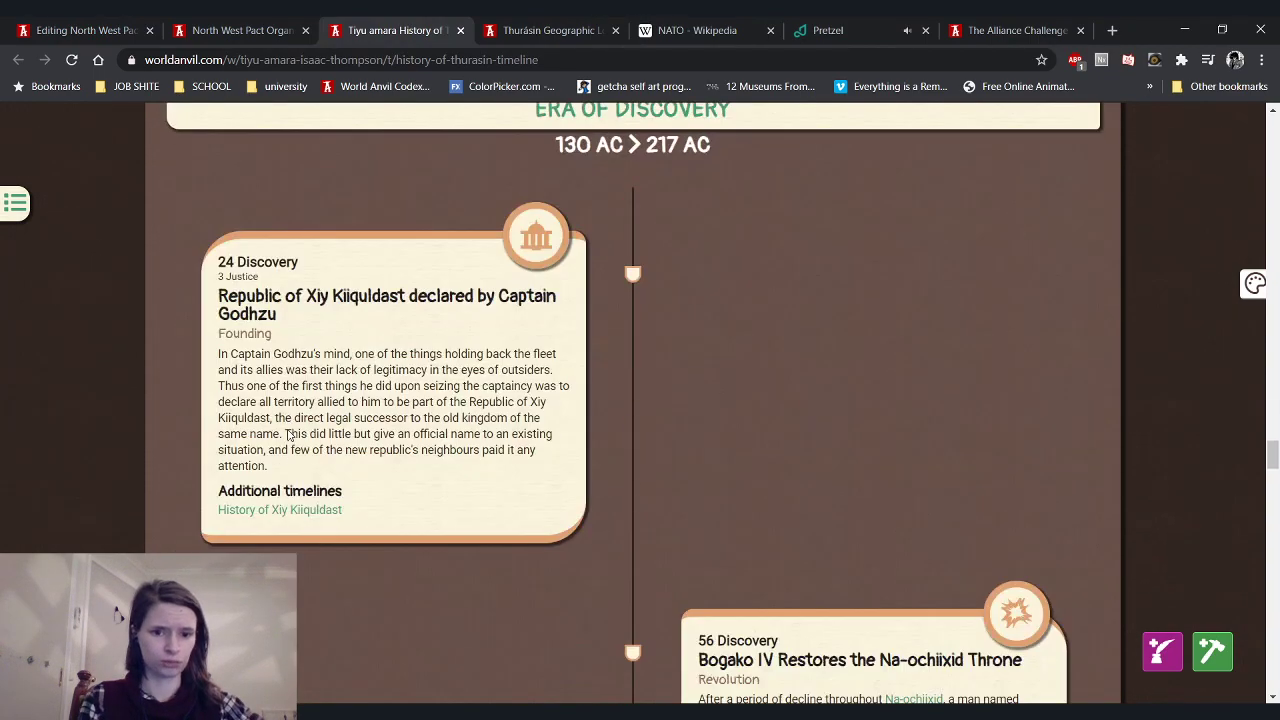
scroll(287, 435, down, 9)
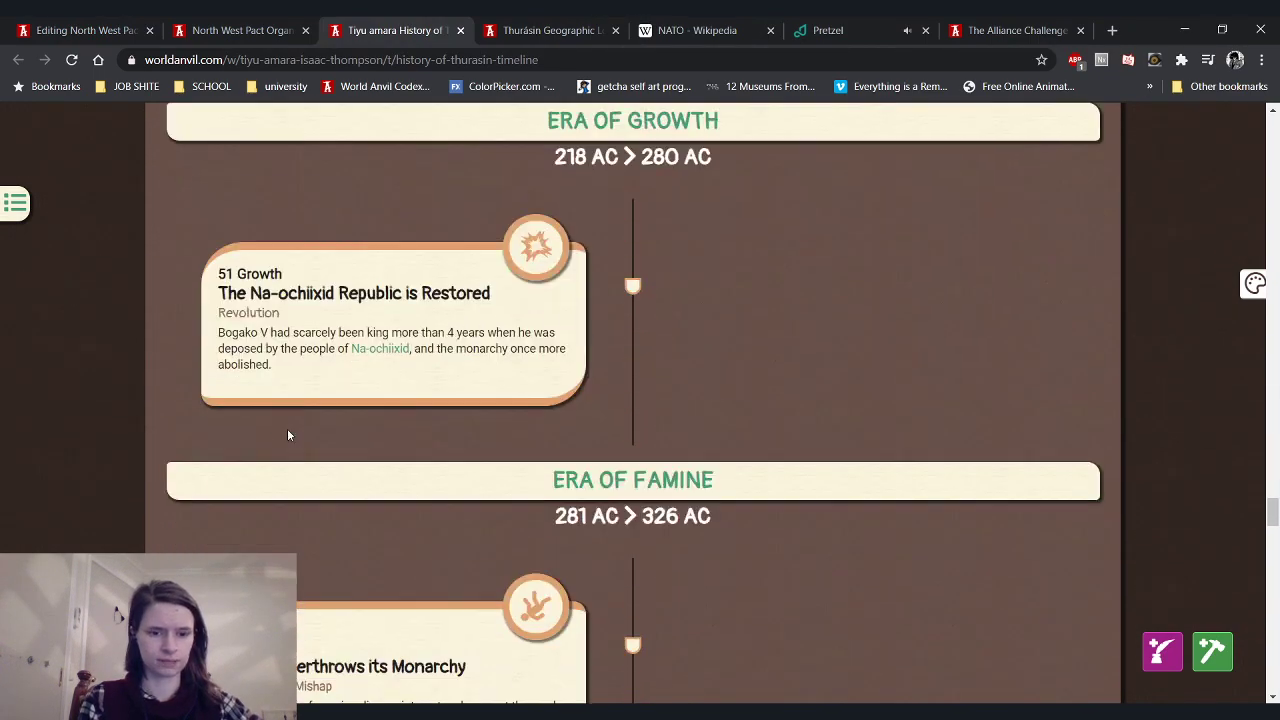
scroll(289, 348, down, 7)
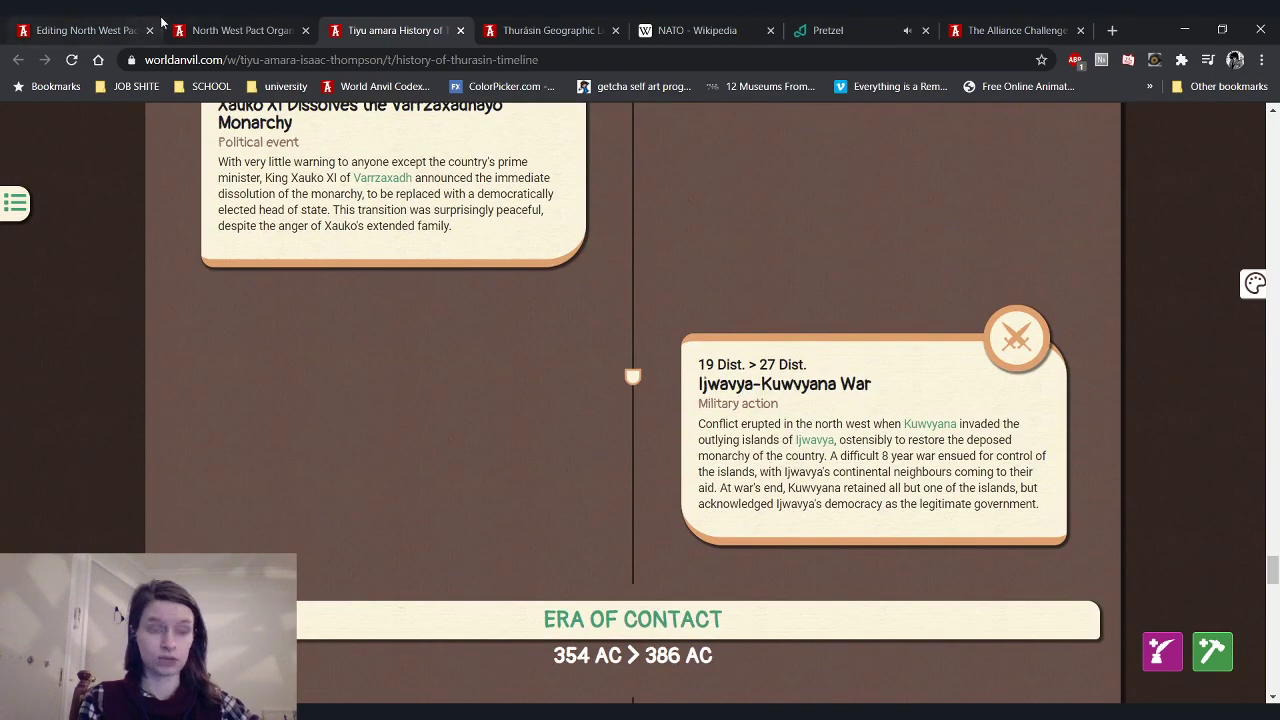
click(199, 22)
click(140, 22)
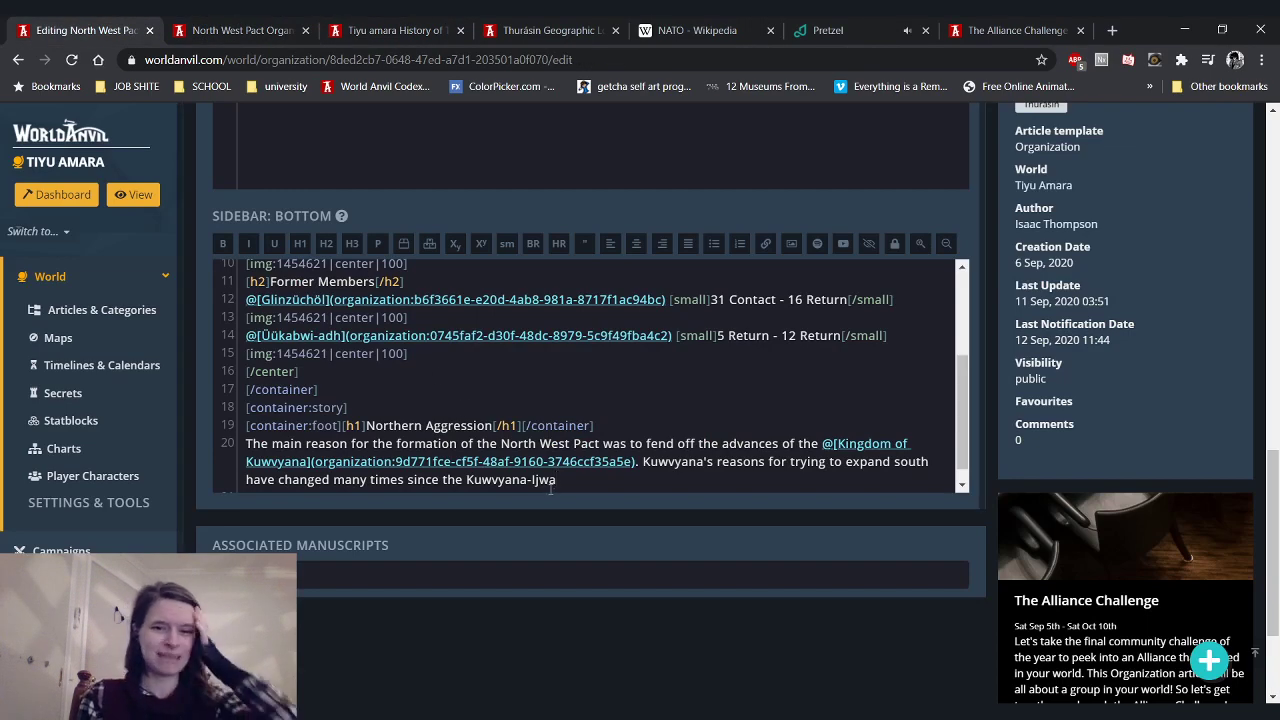
Replace "Kuwvyana-Ijwa" at the end of the Northern Aggression text with "Ijwavya-Kuwvyana war"
drag(556, 462, 467, 460)
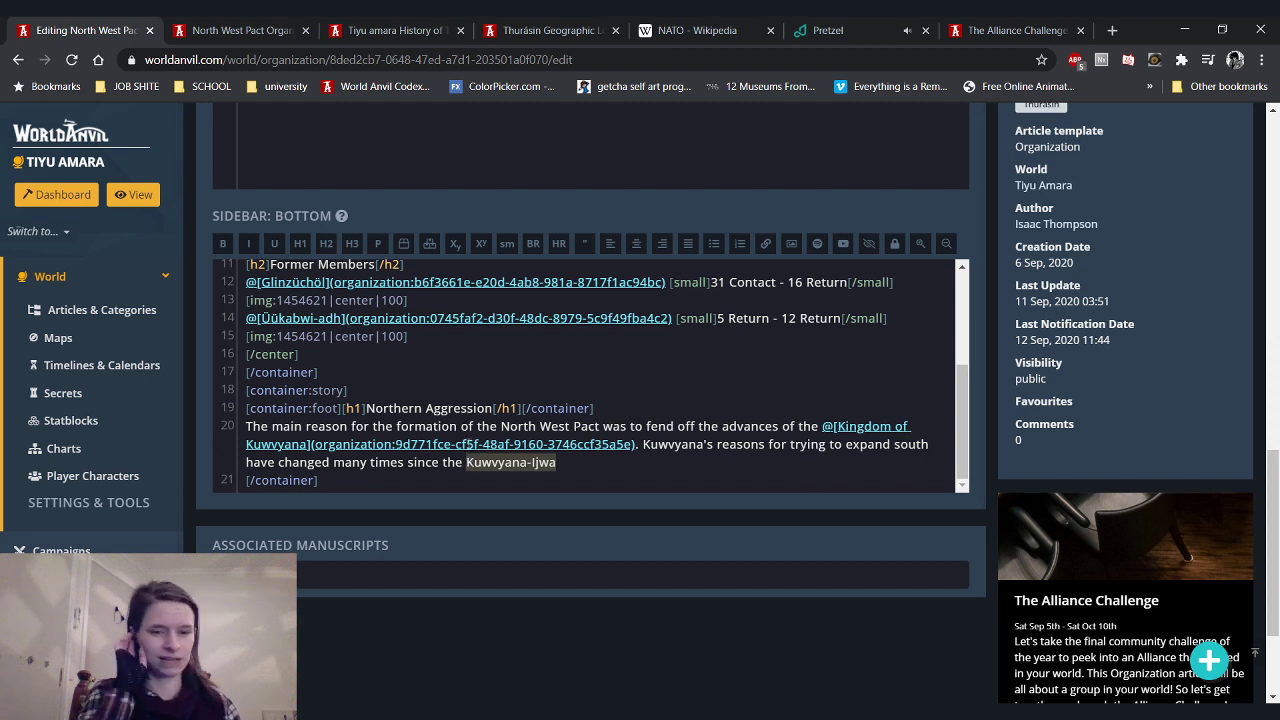
key(BackSpace)
text(Ijwavy)
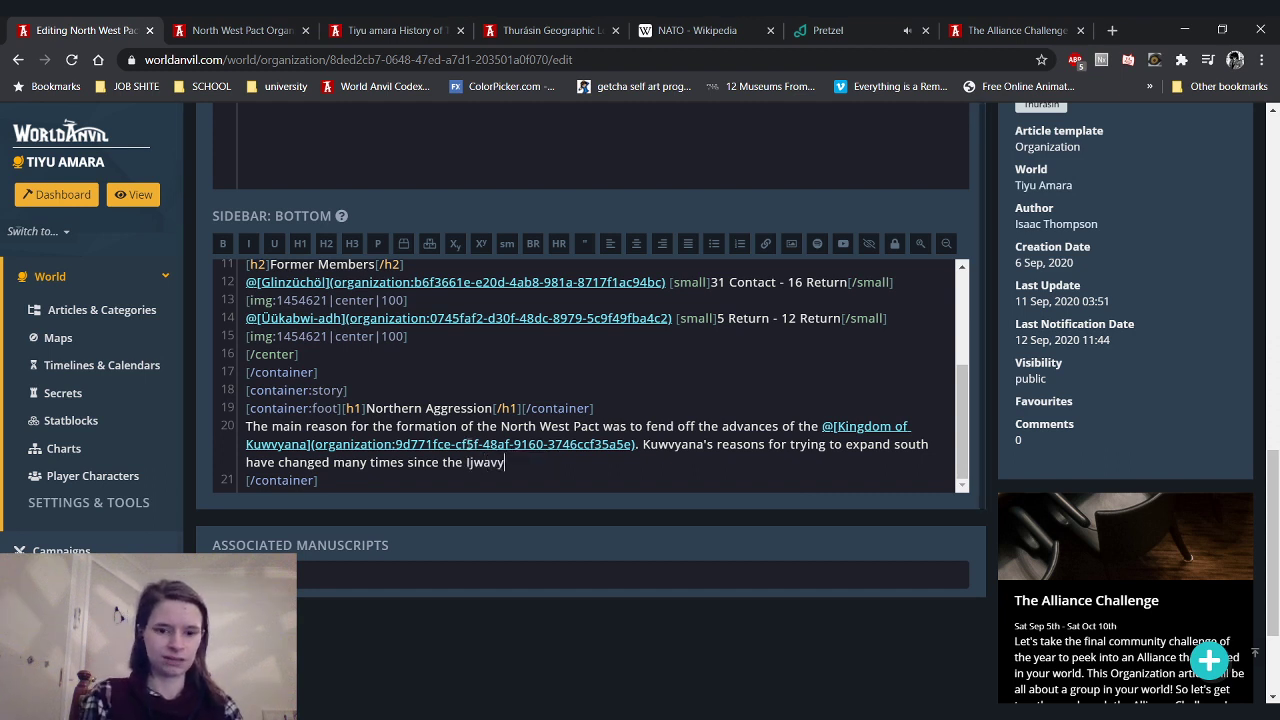
text(a-Kuwvyana W)
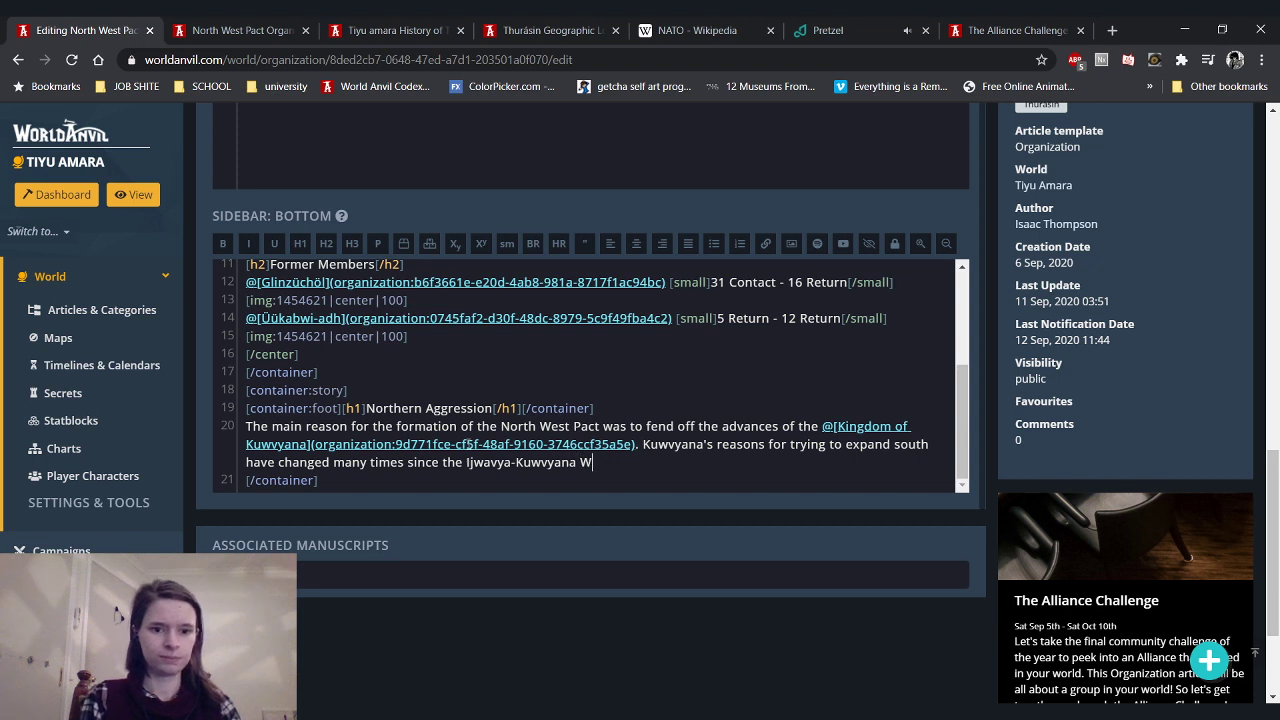
key(BackSpace)
text(war)
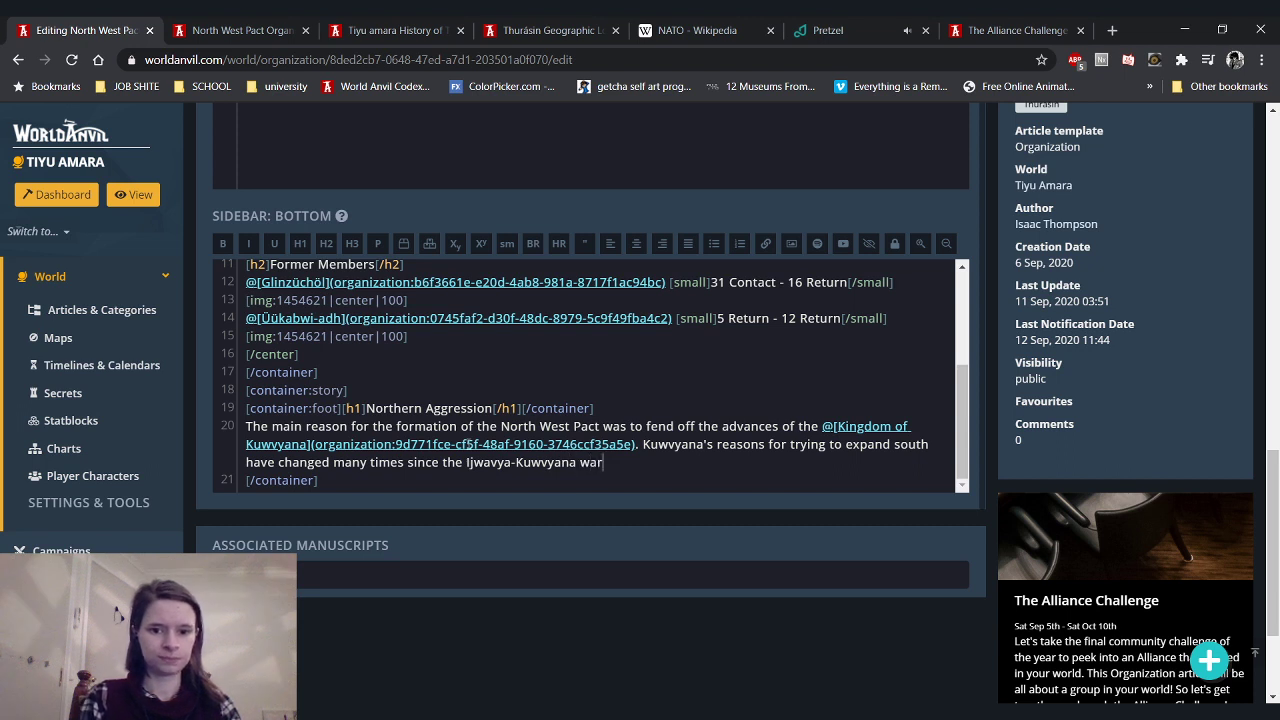
Continue the sentence with ", ranging from trying to restore Ijwavya's monarchy to"
text(, ranging from t)
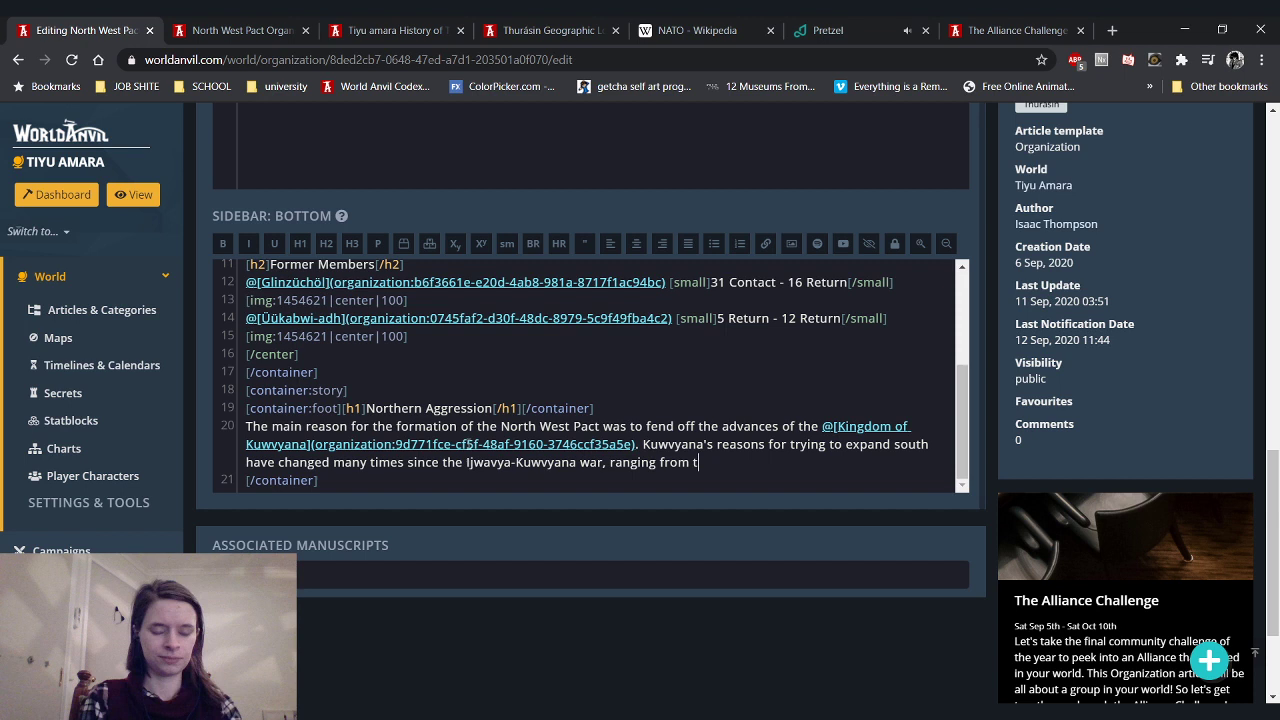
key(BackSpace)
text(trying to rs)
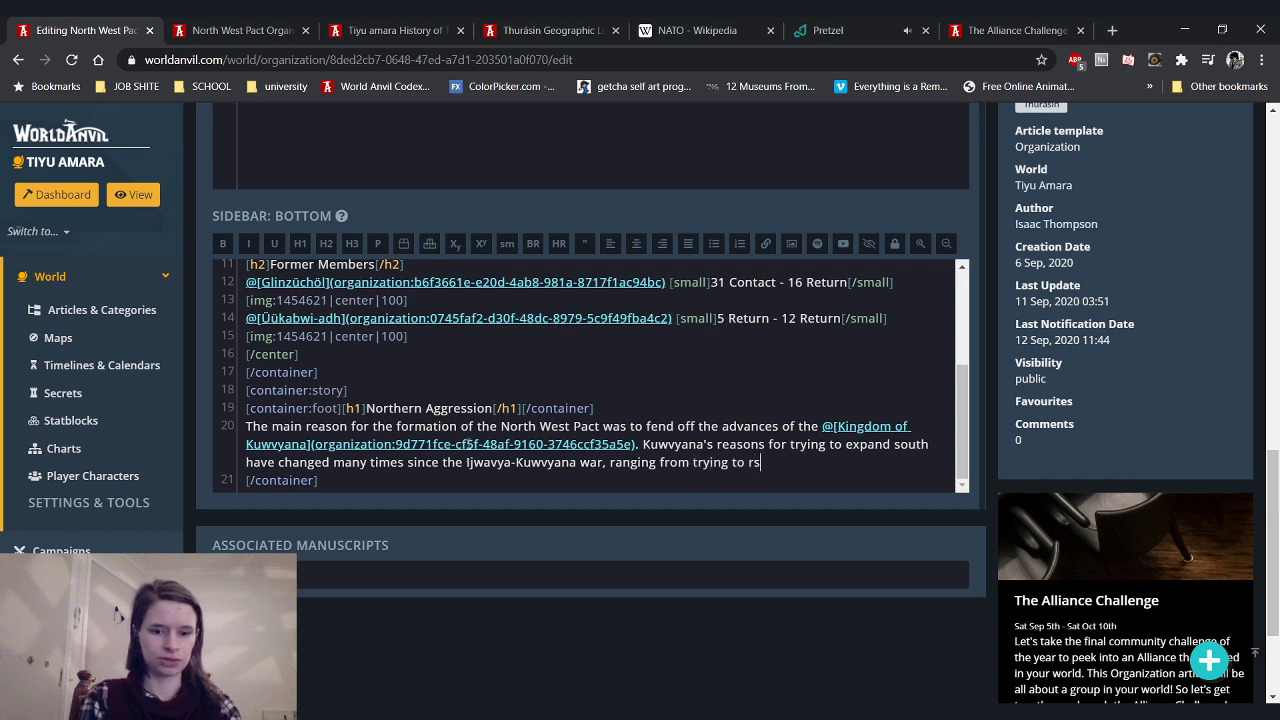
key(BackSpace)
text(estore I)
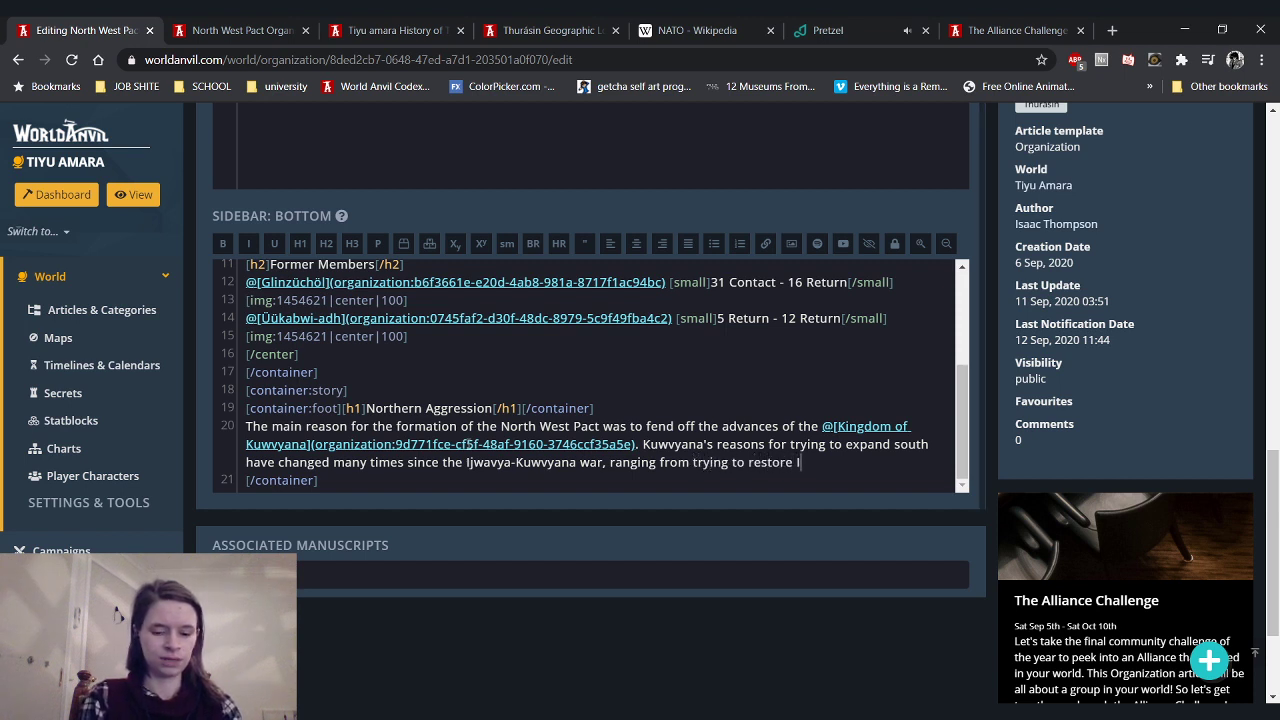
text(jwav)
text(ya)
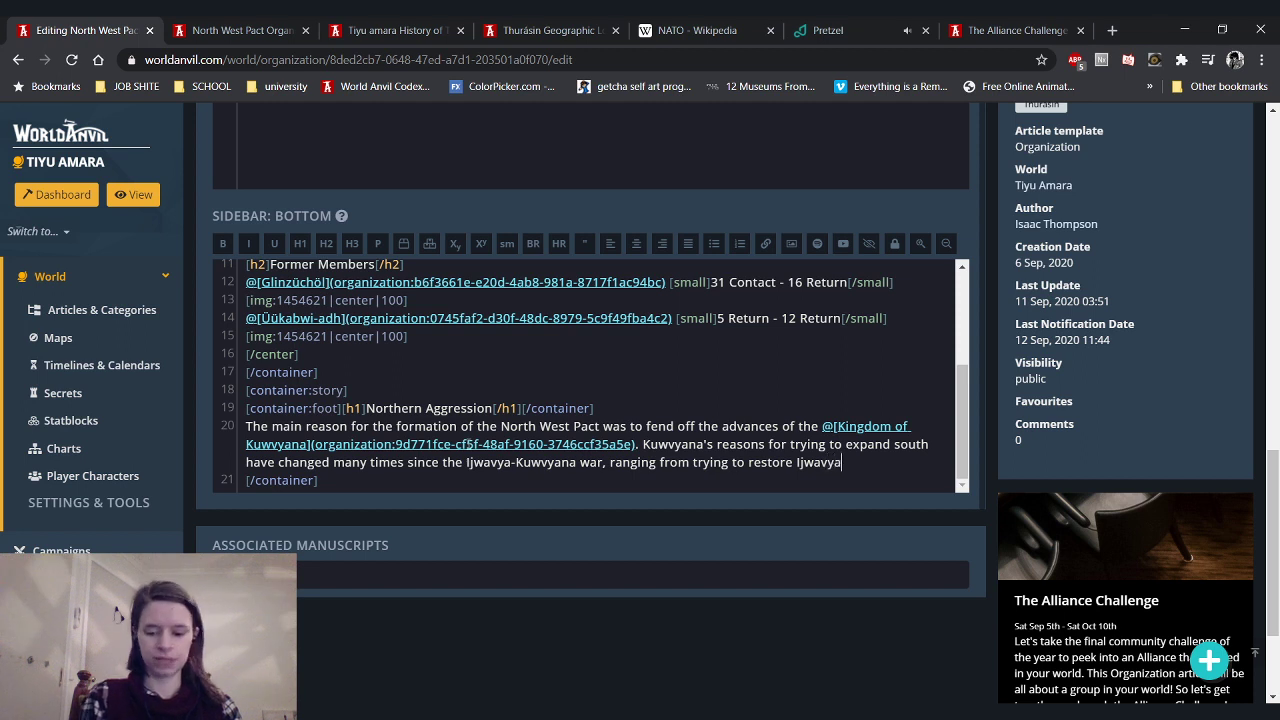
text('s monarchy to)
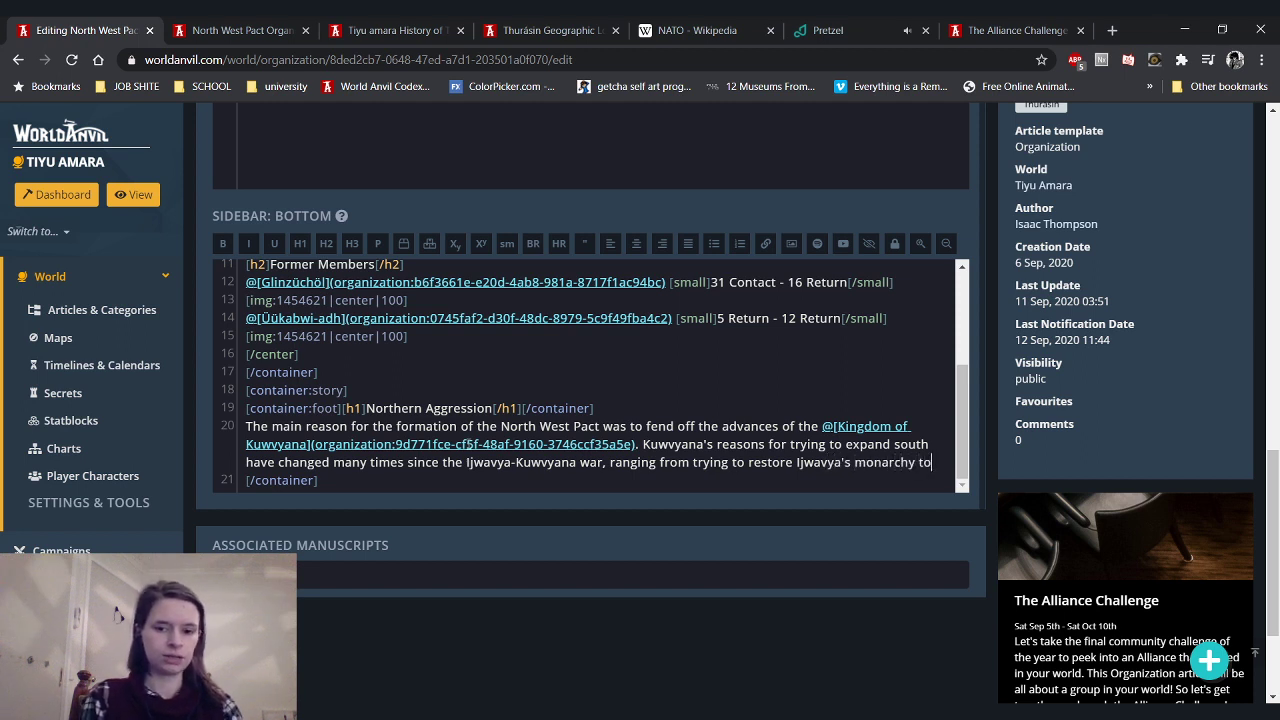
Try ending the sentence with "wanting a warm water port." and starting another with "Most know"
text( claiming)
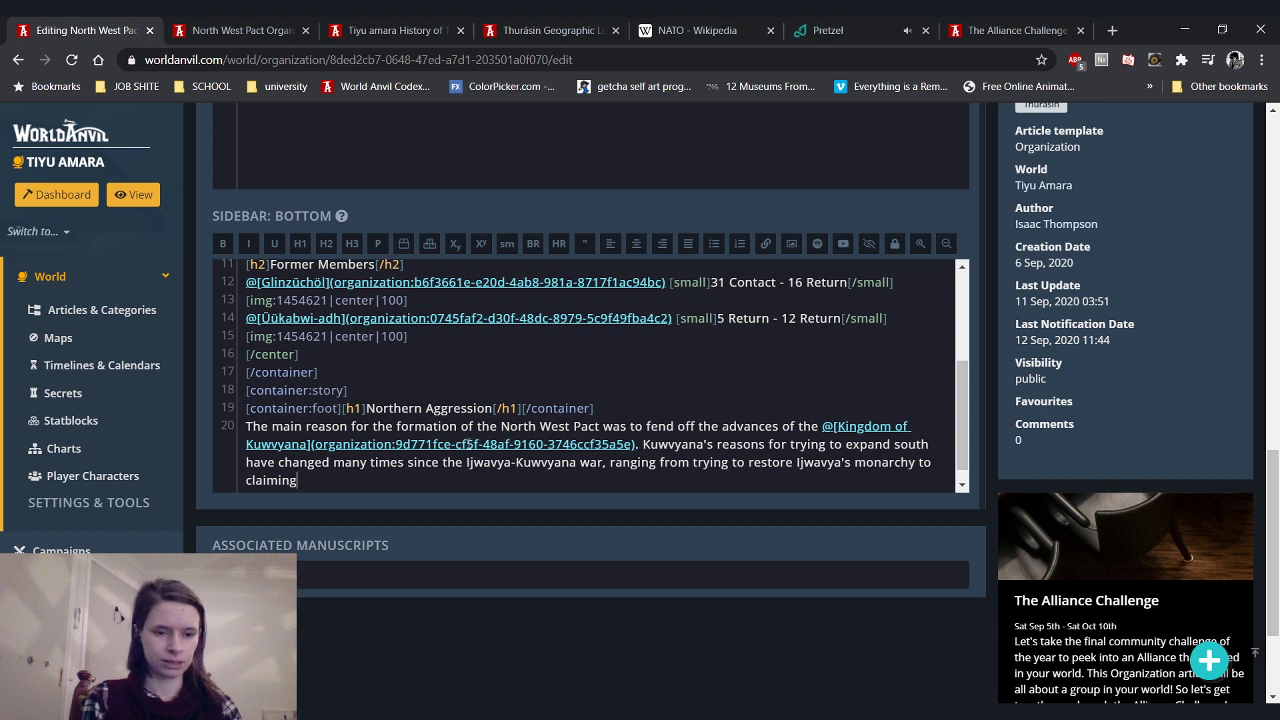
key(BackSpace)
key(BackSpace)
key(BackSpace)
key(BackSpace)
key(BackSpace)
key(BackSpace)
key(BackSpace)
key(BackSpace)
text(a)
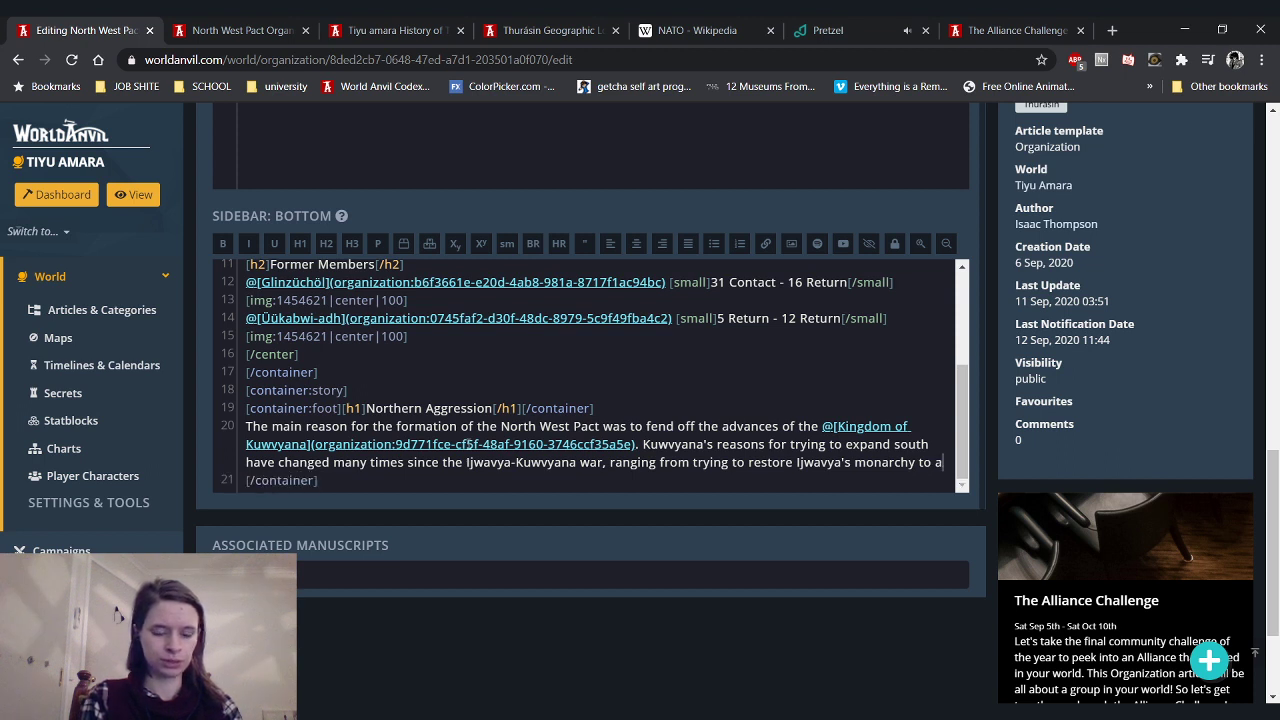
key(BackSpace)
text(wanting a warm wa)
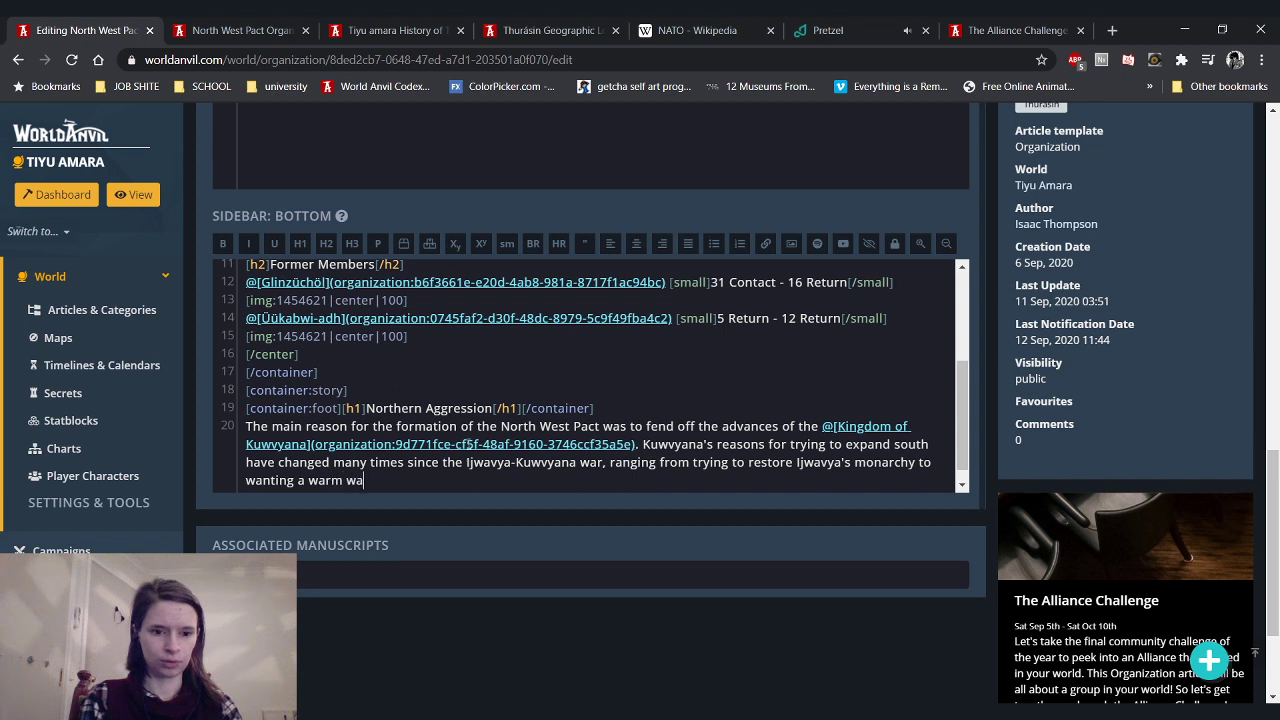
text(te )
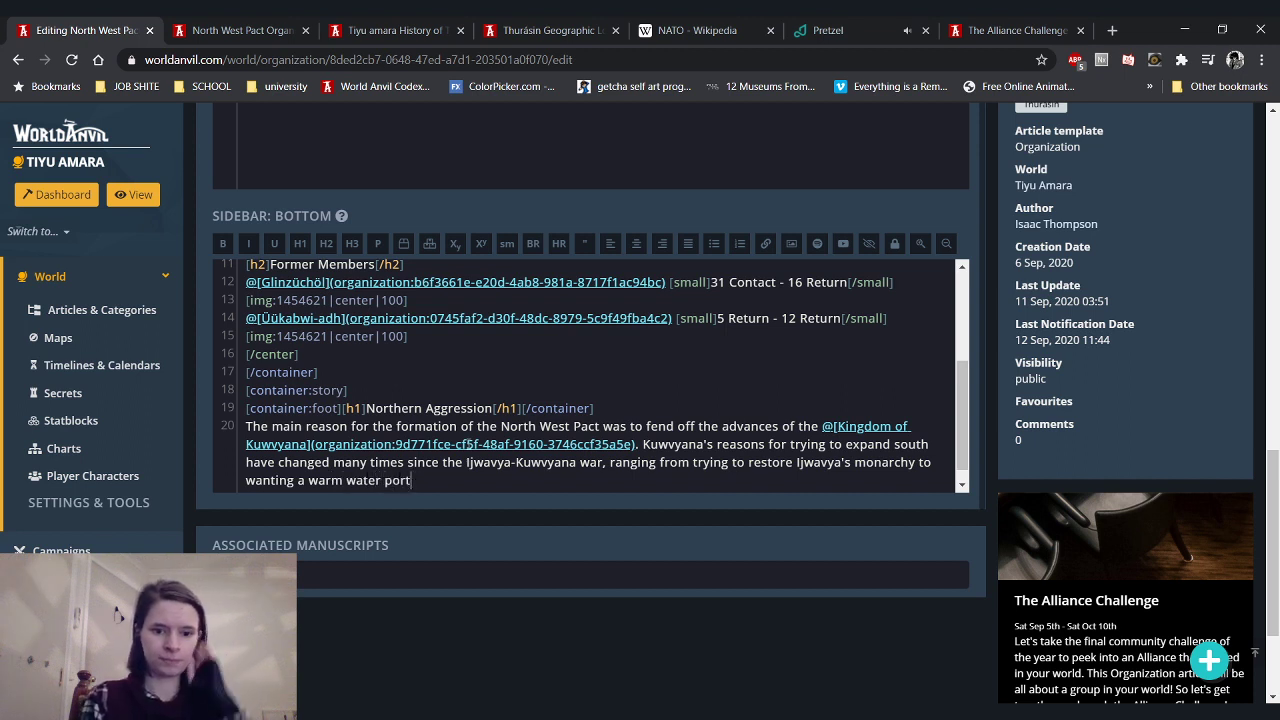
text( port.)
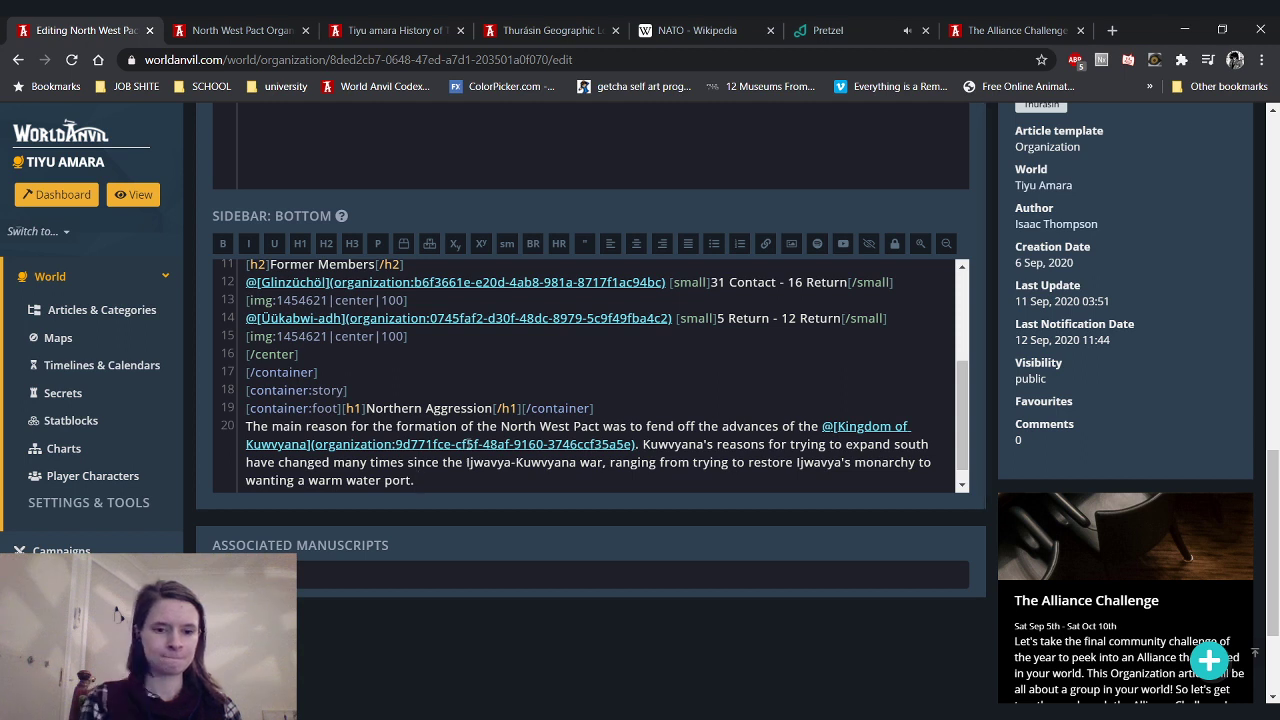
text( Most know)
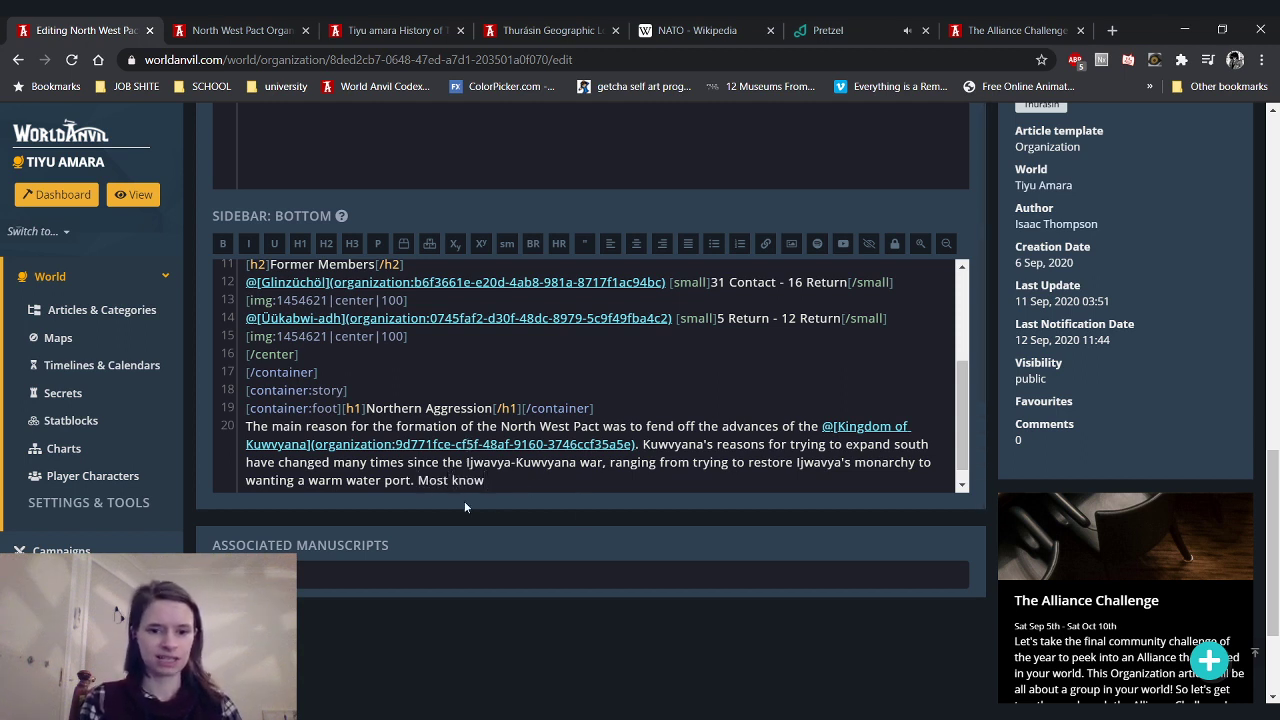
Delete "wanting a warm water port. Most know" so the text stops after "Ijwavya's monarchy to"
drag(489, 490, 330, 464)
key(BackSpace)
key(BackSpace)
key(BackSpace)
key(BackSpace)
key(BackSpace)
key(BackSpace)
key(BackSpace)
key(BackSpace)
key(BackSpace)
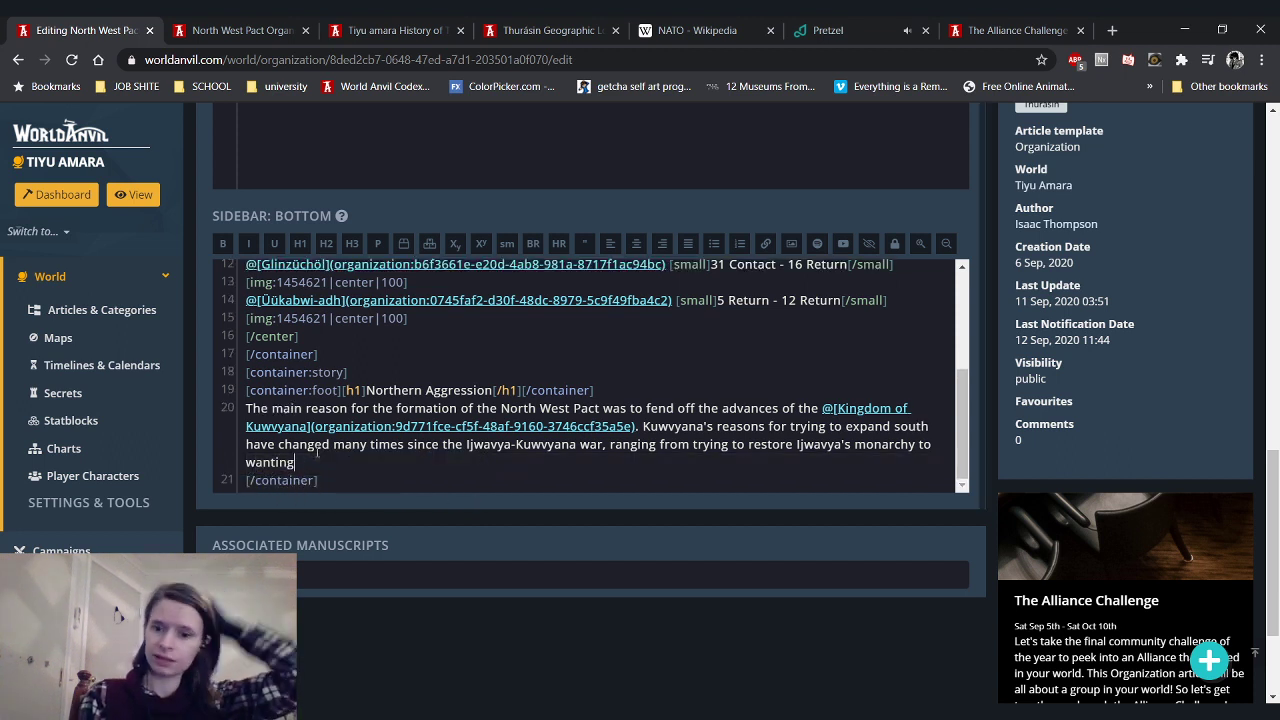
key(BackSpace)
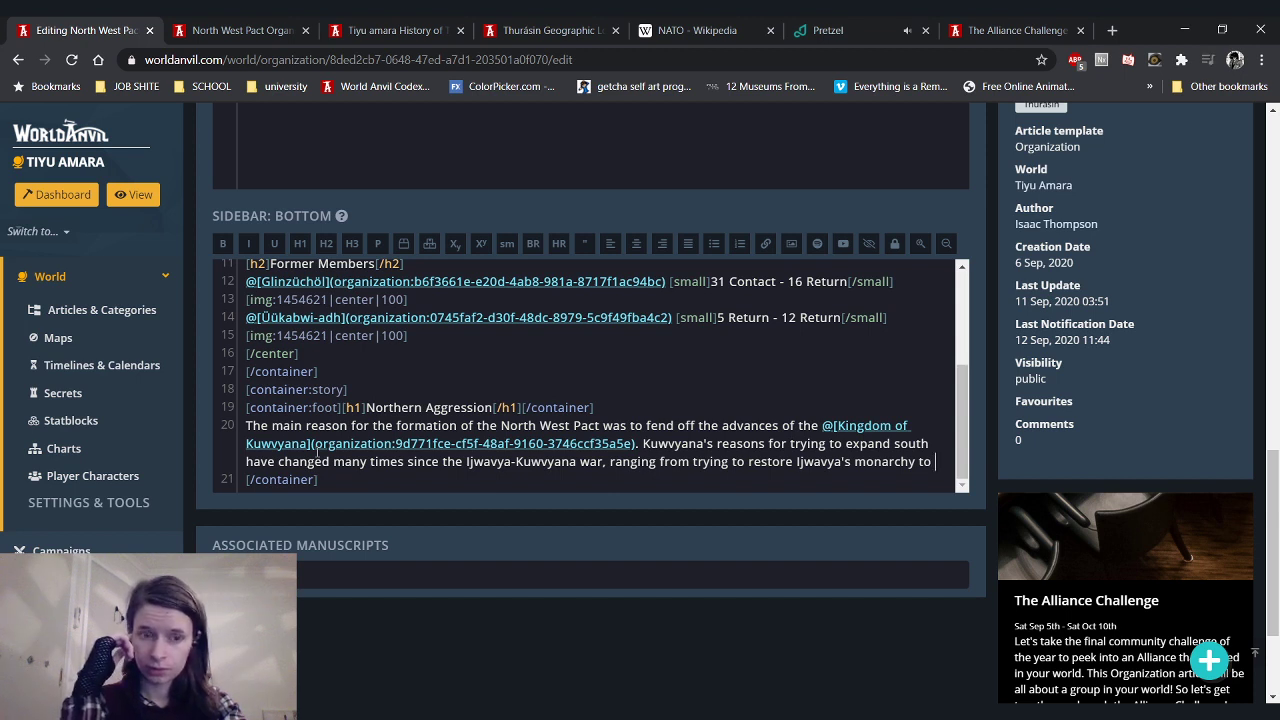
Reread the Beginnings and Pact history sections in the article preview for Kuwvyana's reasons for invading and its attempts on Ijwavya's islands
click(245, 30)
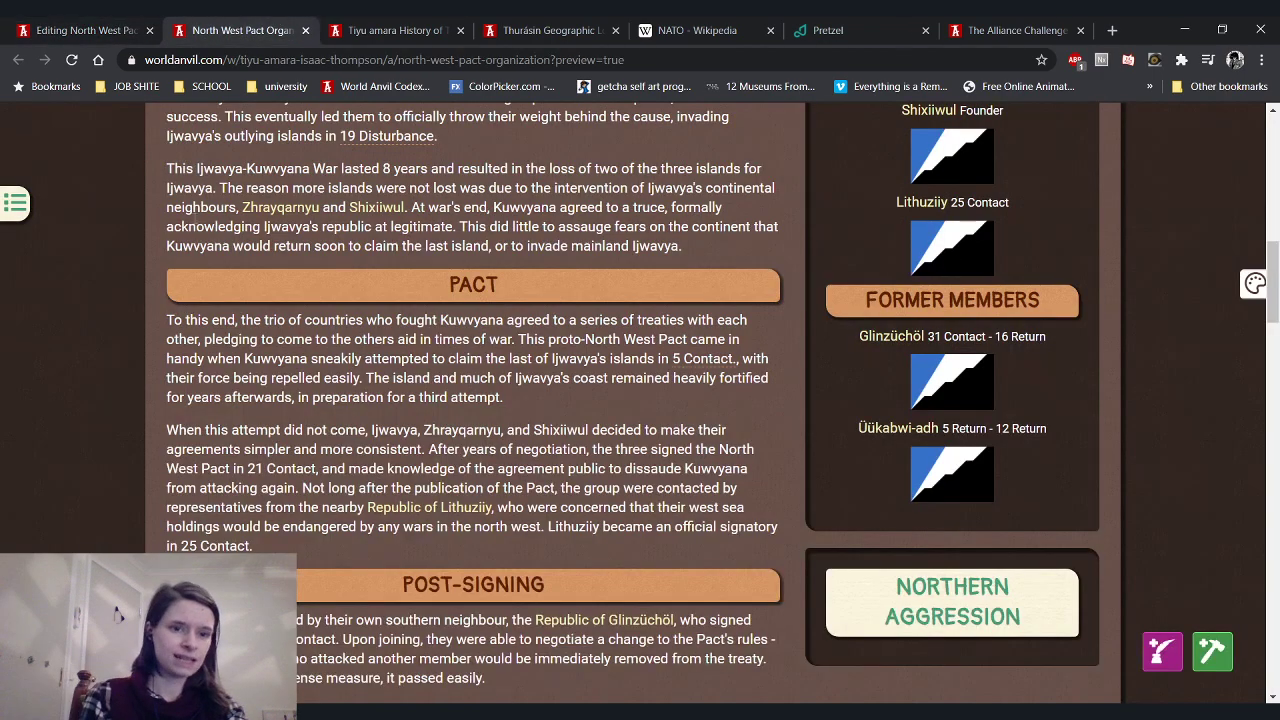
scroll(34, 413, up, 1)
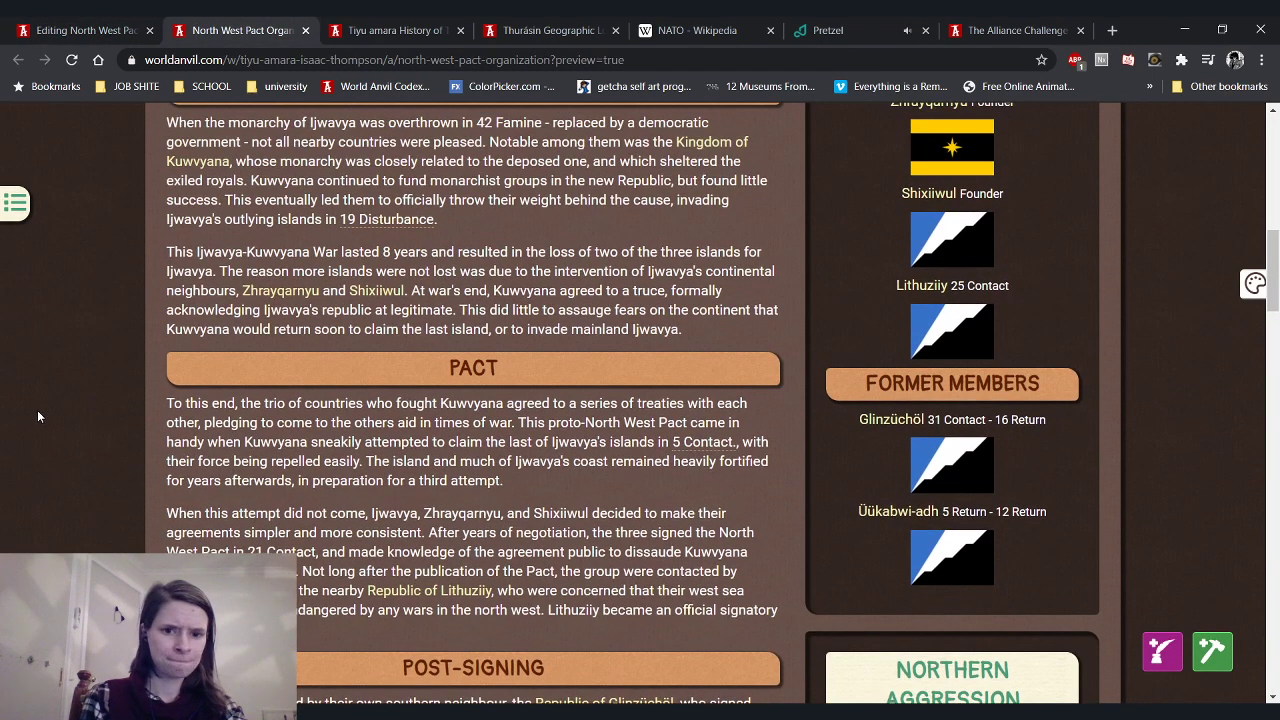
scroll(38, 409, up, 1)
drag(242, 393, 452, 393)
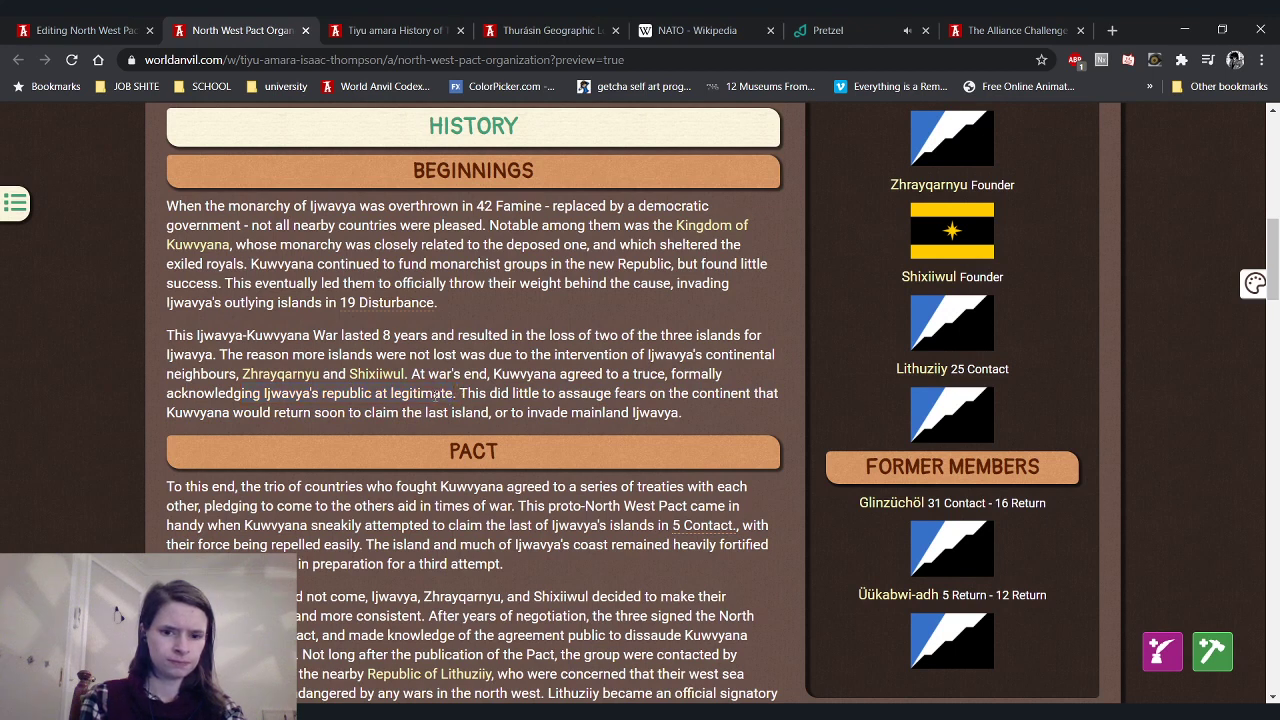
drag(317, 506, 637, 544)
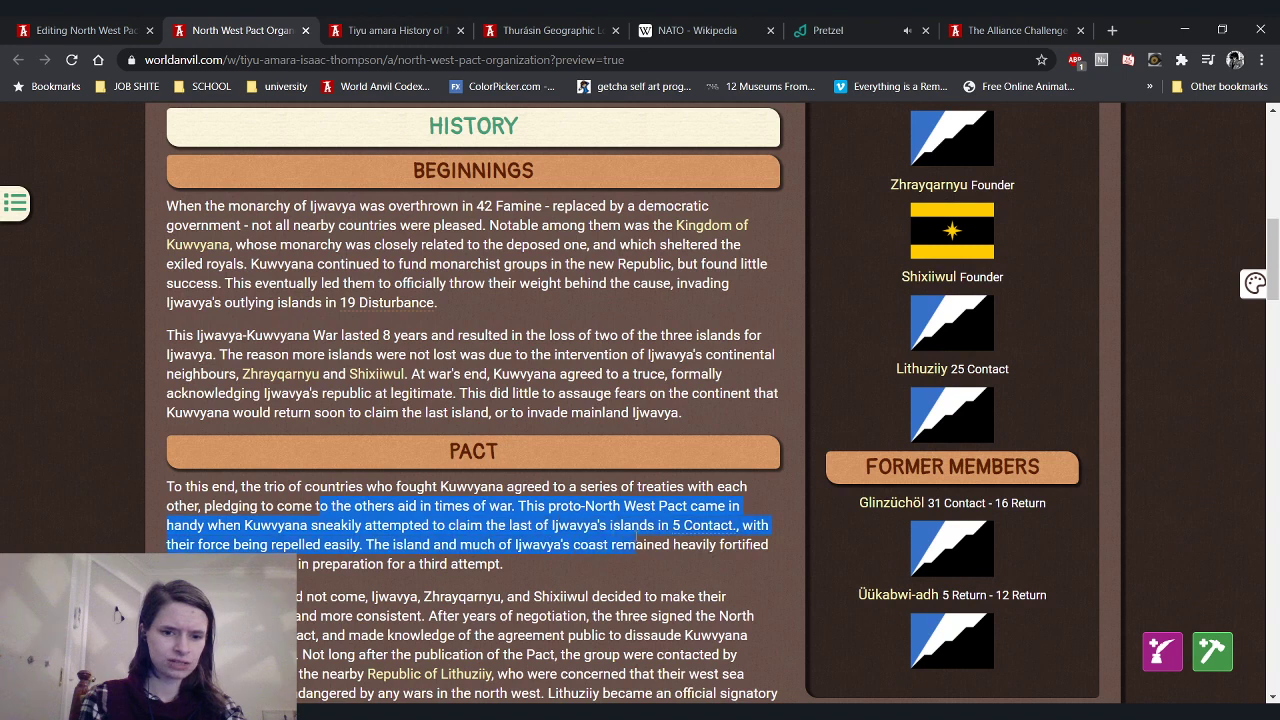
click(487, 520)
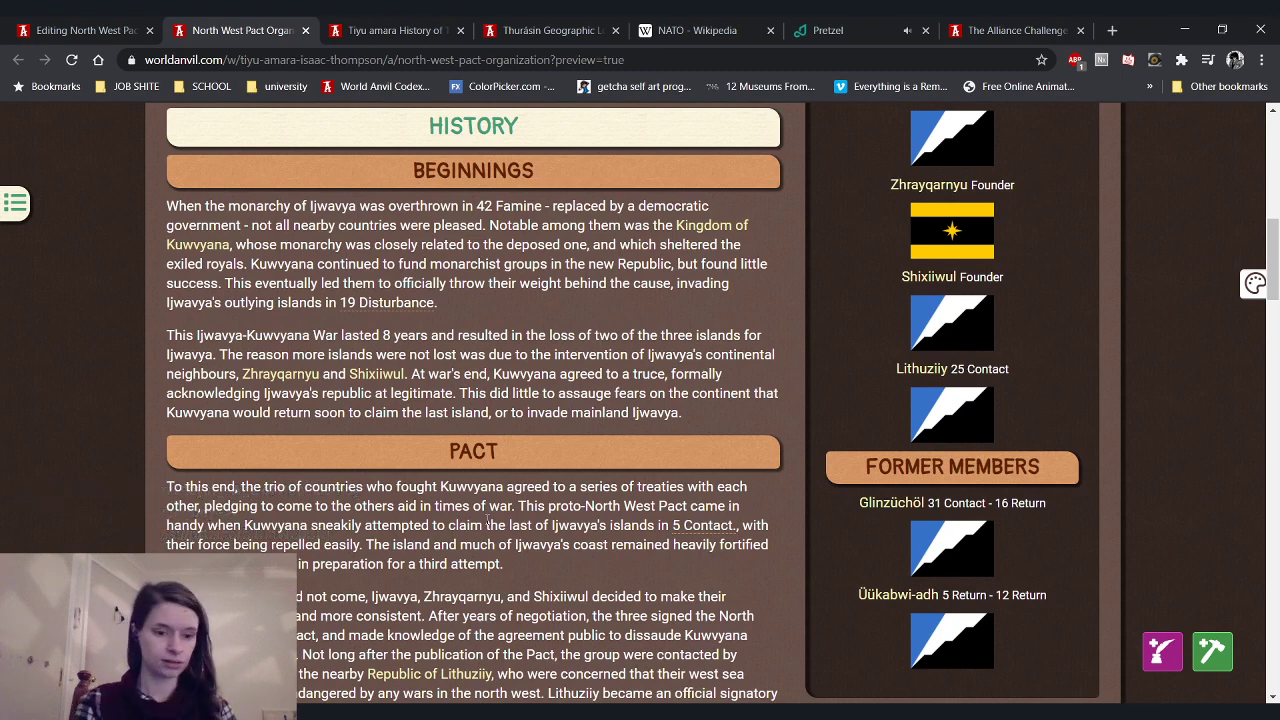
scroll(487, 520, down, 1)
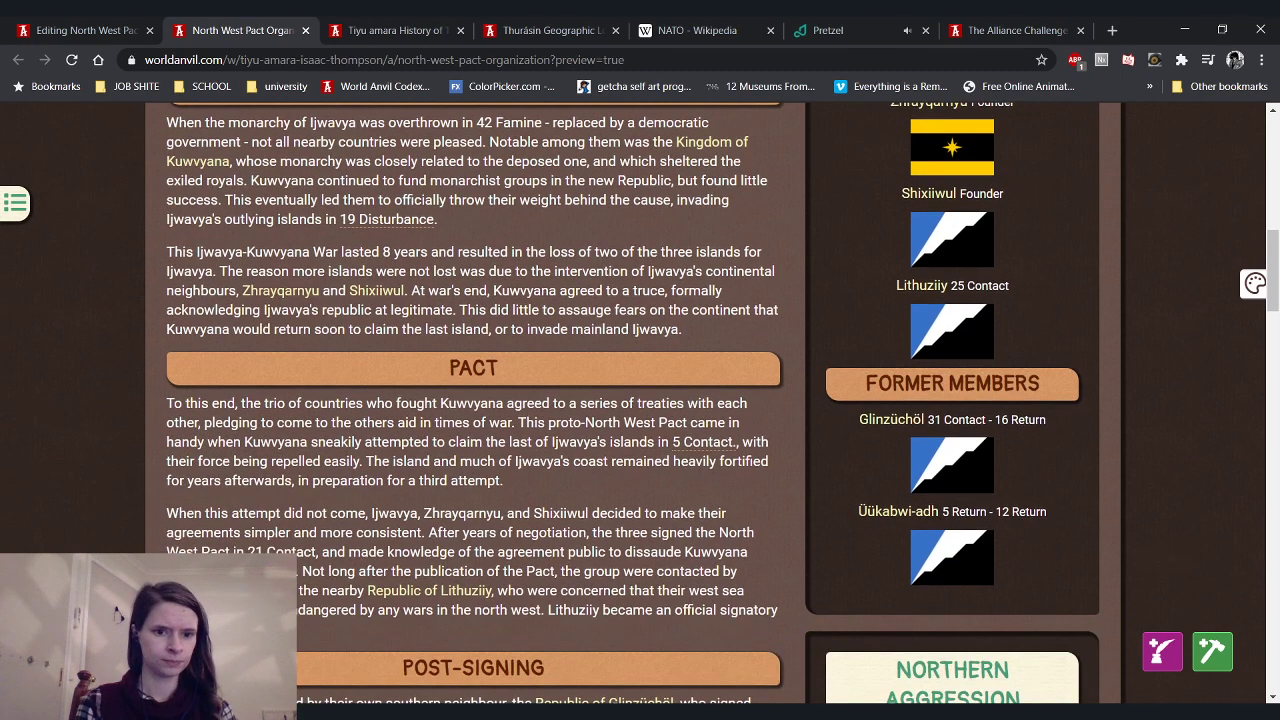
scroll(640, 400, down, 1)
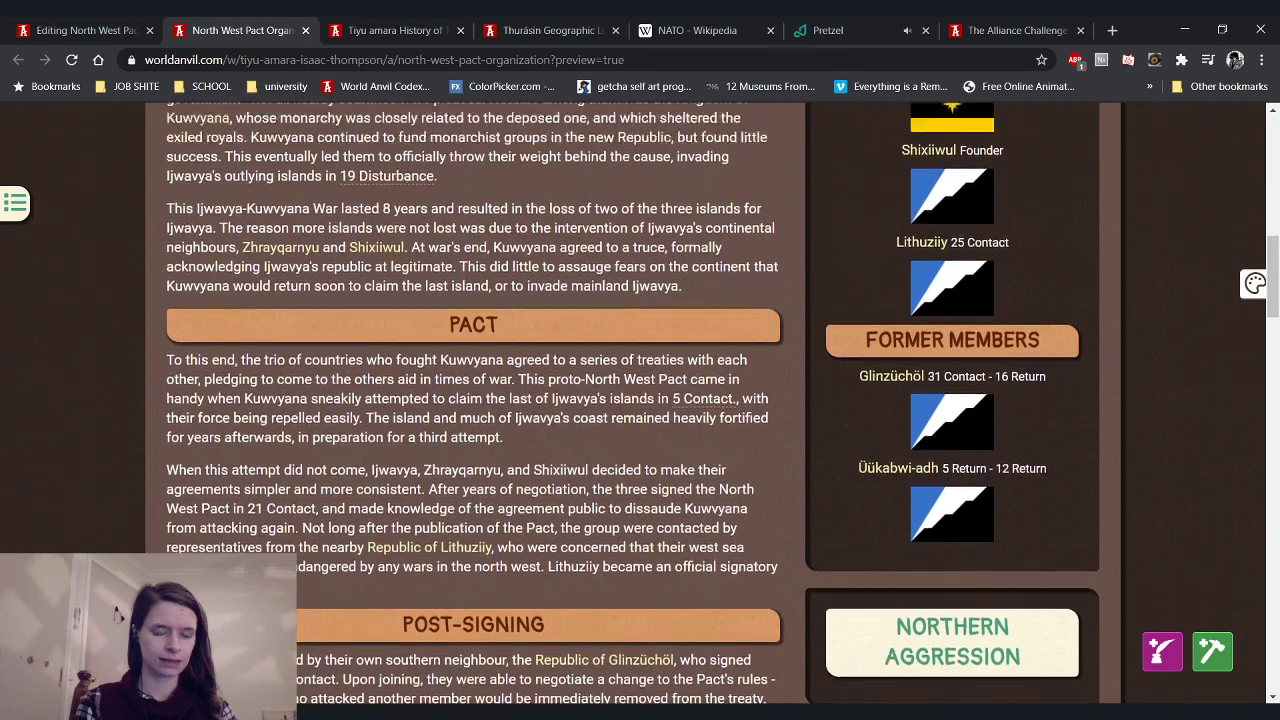
scroll(640, 400, up, 2)
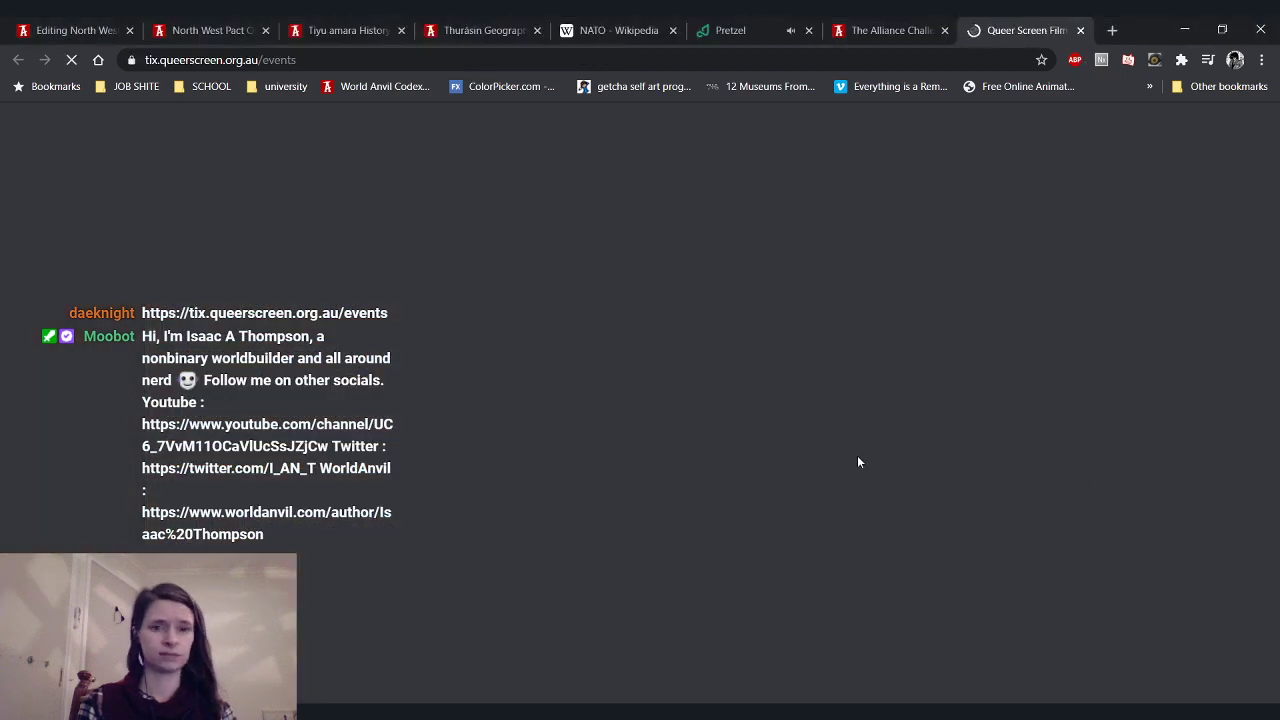
Browse the film listings on the Queer Screen events page
scroll(178, 375, down, 2)
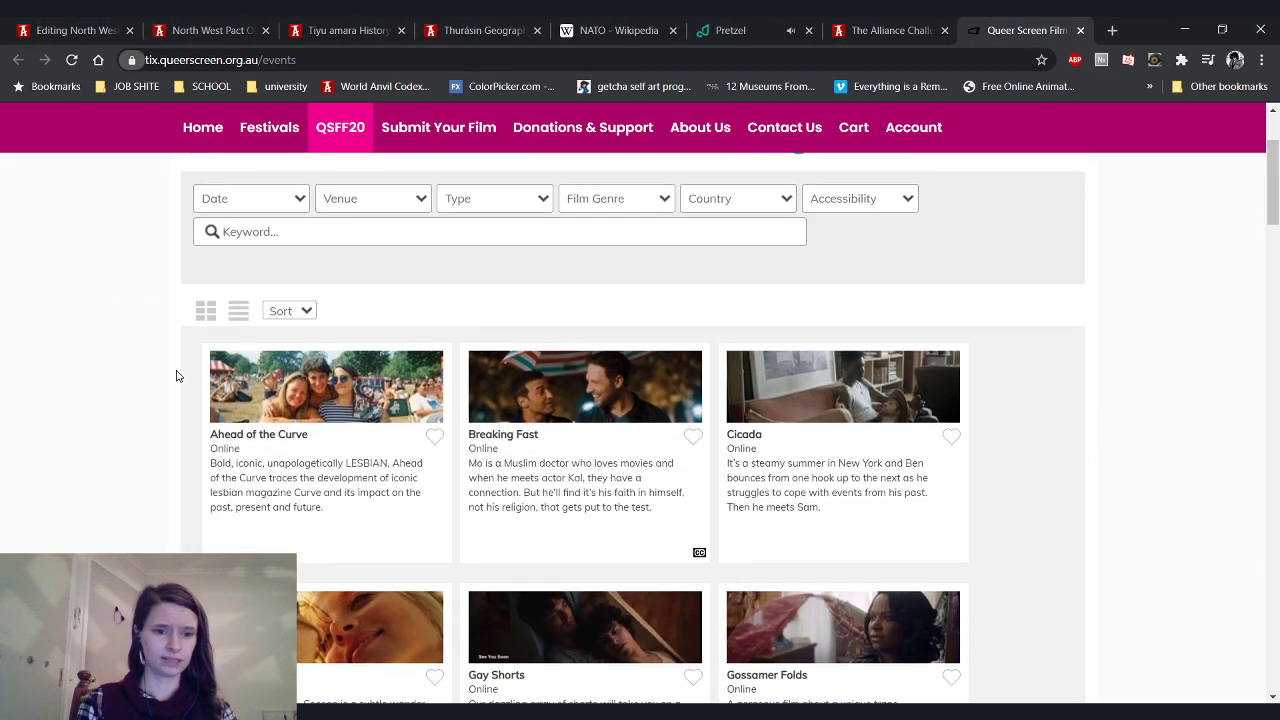
scroll(119, 380, down, 2)
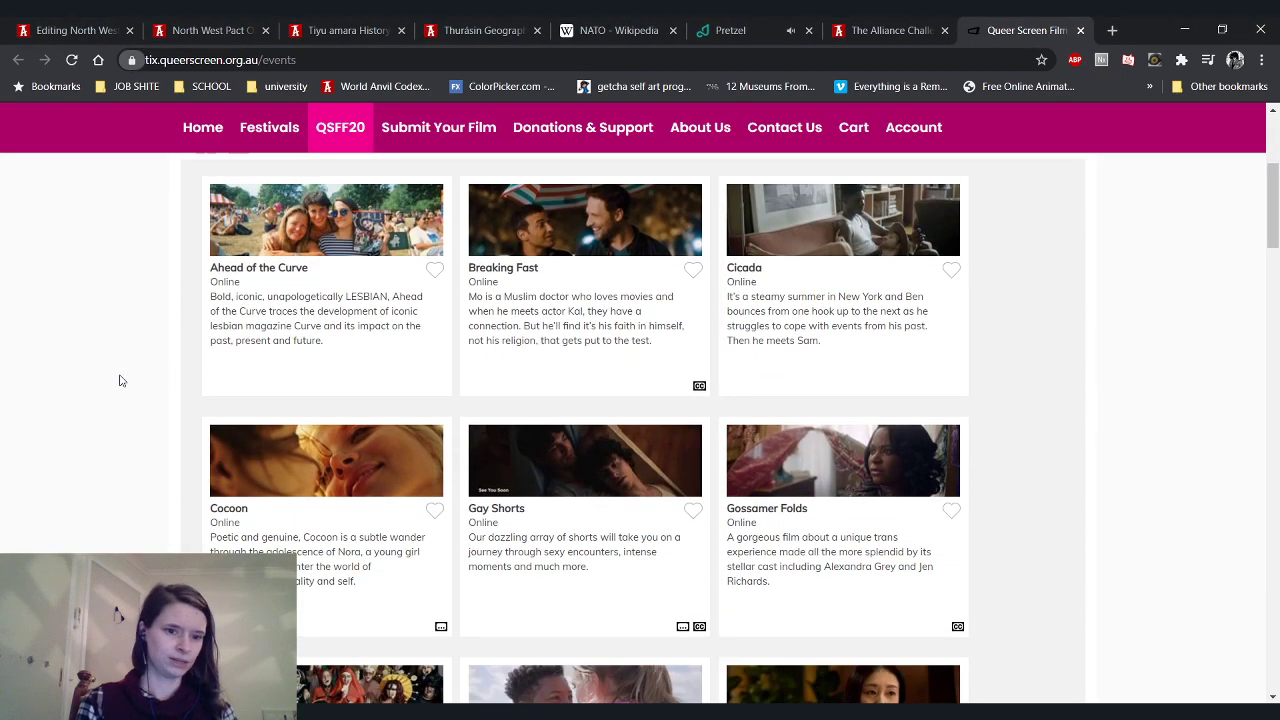
scroll(119, 380, down, 2)
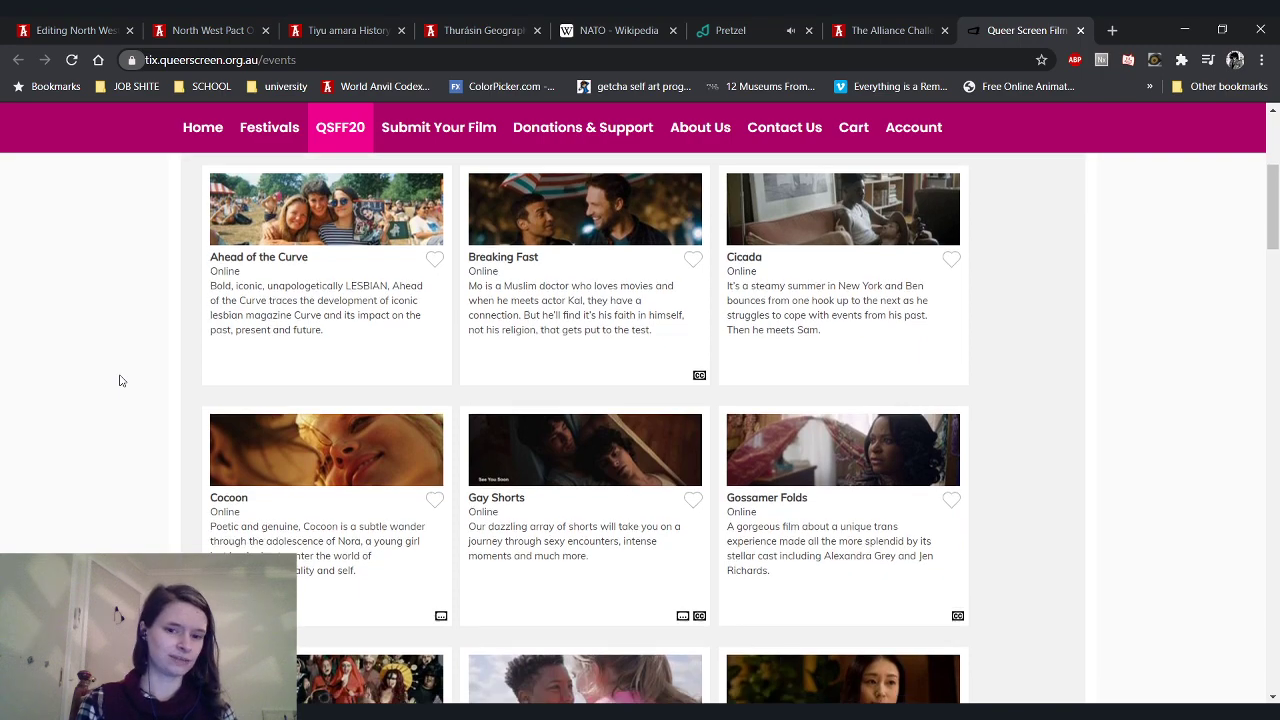
scroll(121, 380, down, 1)
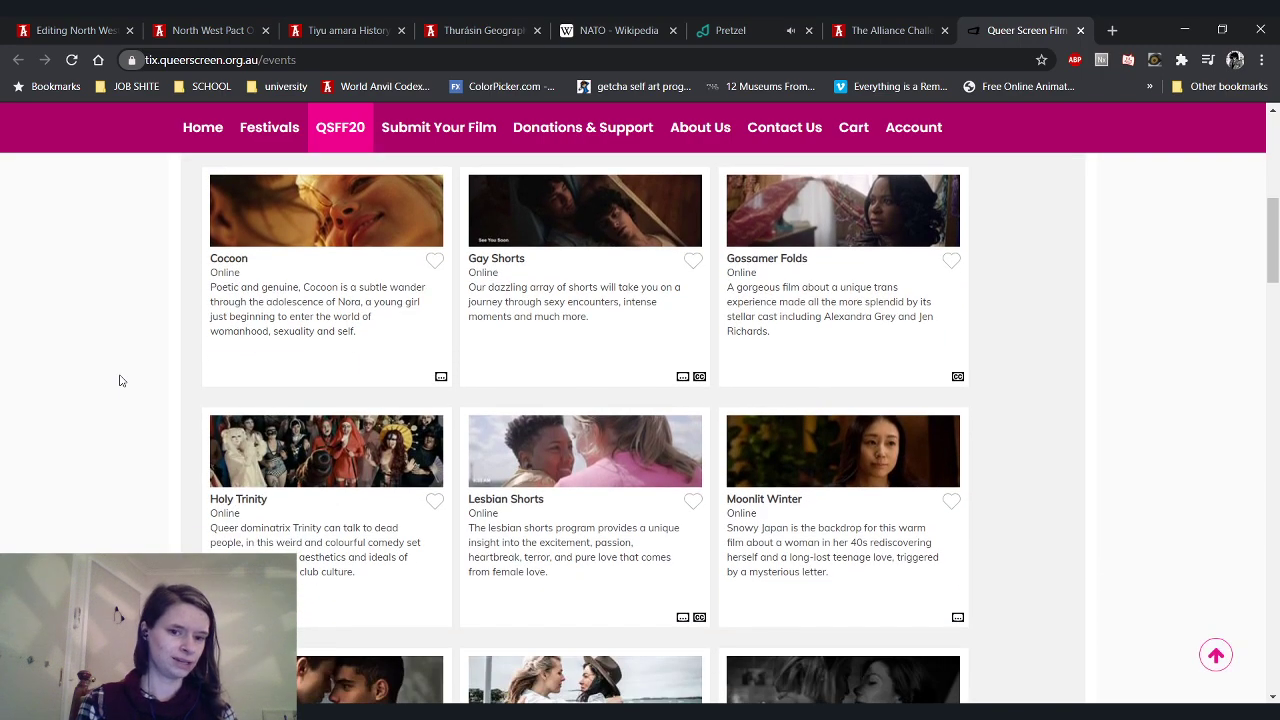
scroll(119, 380, down, 2)
scroll(119, 380, down, 1)
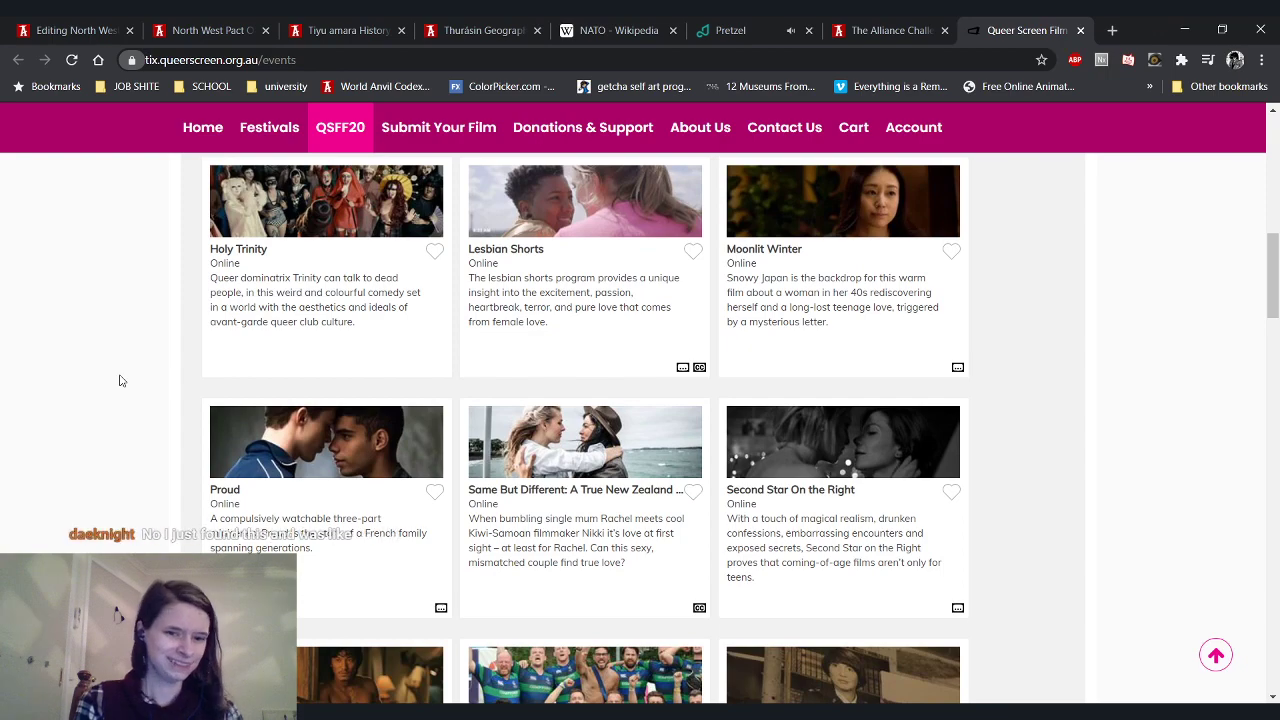
Look through the remaining online films and the dated September events in the Queer Screen Film Fest 2020 program
scroll(119, 380, down, 1)
scroll(119, 380, down, 1)
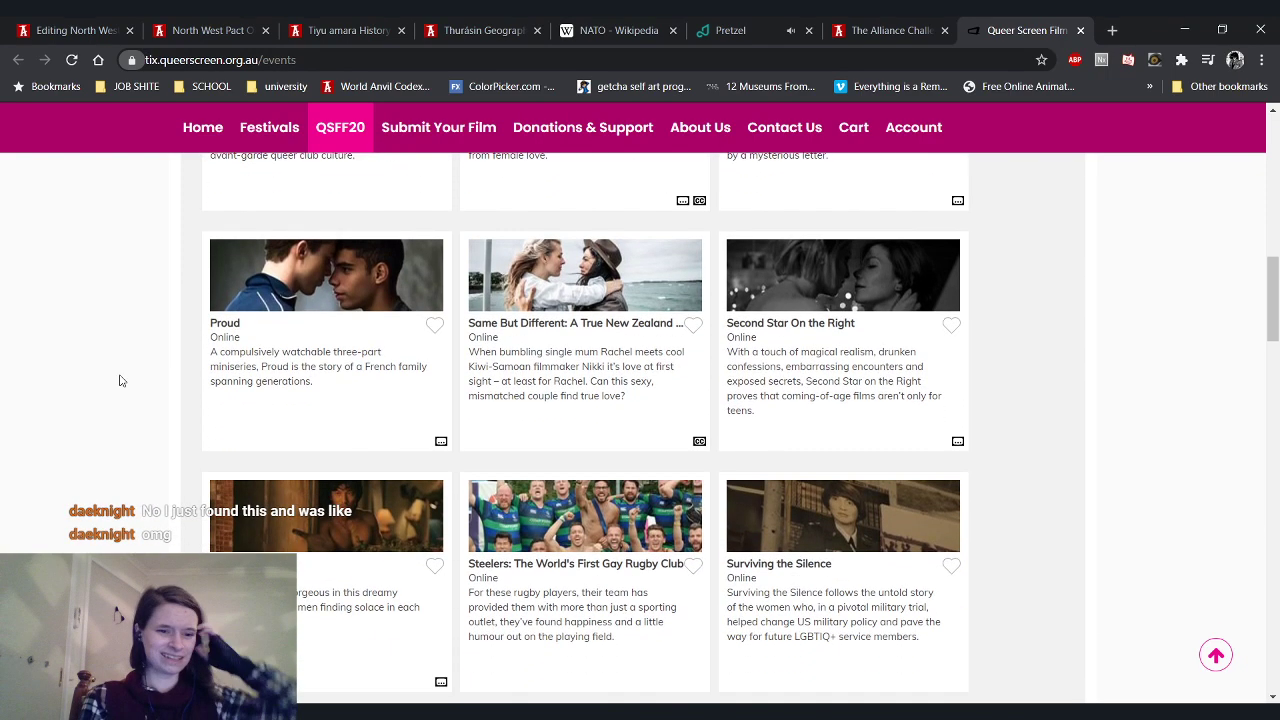
scroll(119, 380, down, 1)
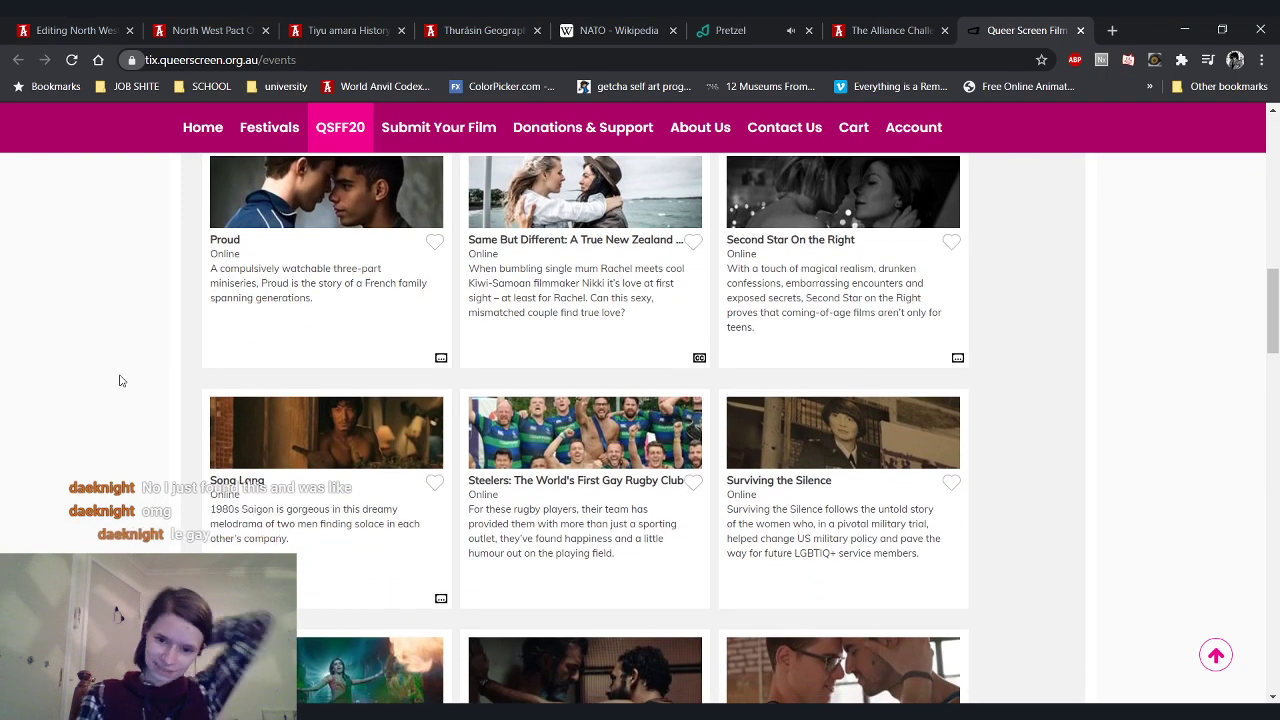
scroll(119, 380, down, 2)
scroll(119, 380, down, 1)
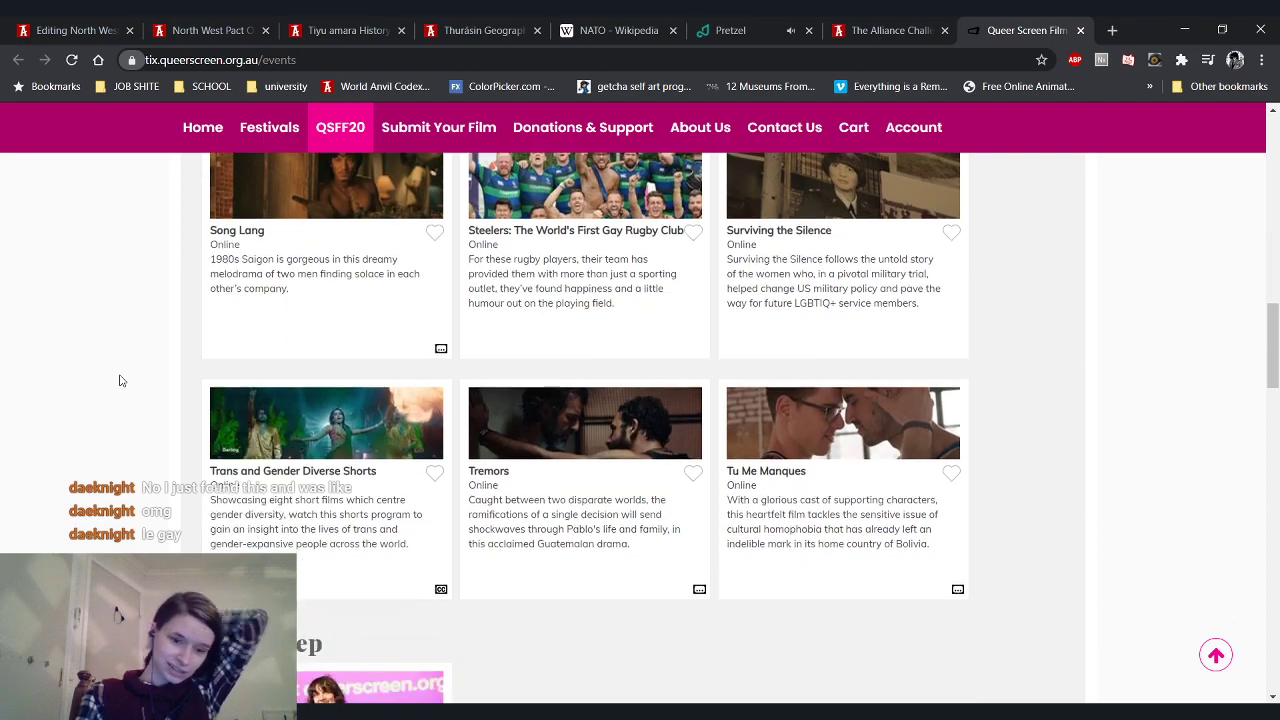
scroll(119, 380, down, 1)
scroll(119, 380, up, 15)
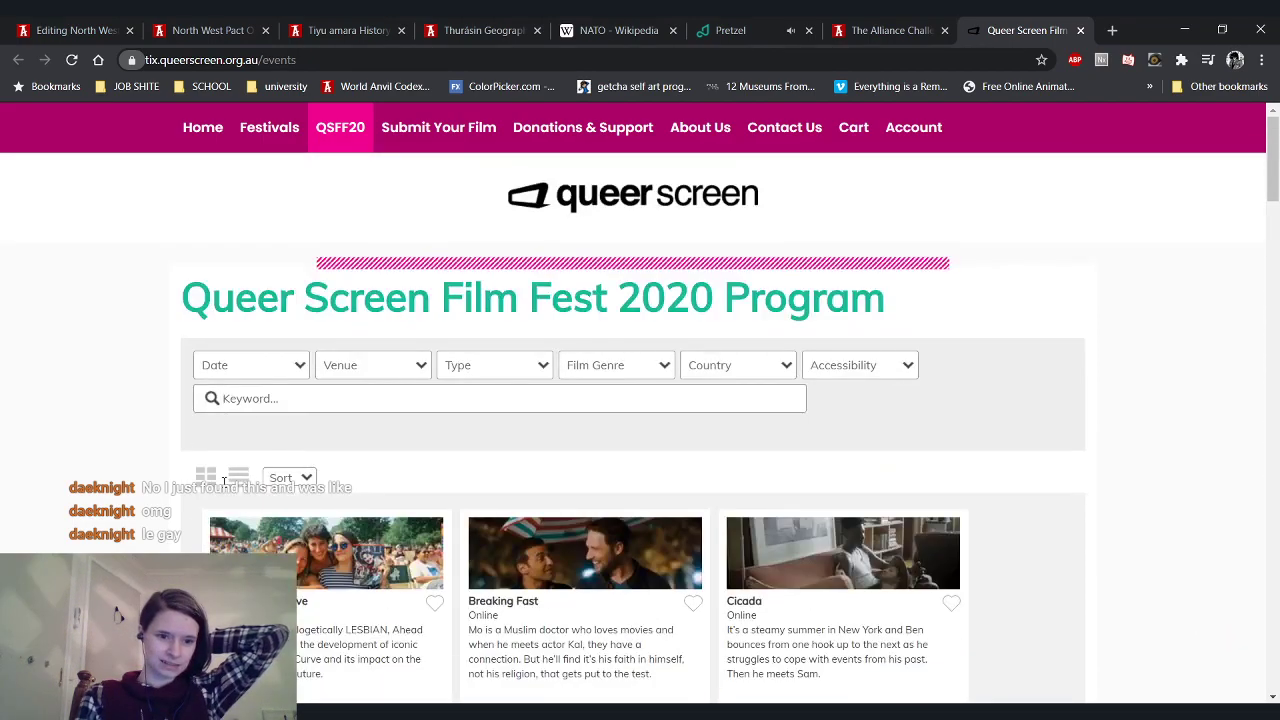
scroll(119, 380, down, 8)
scroll(131, 497, down, 6)
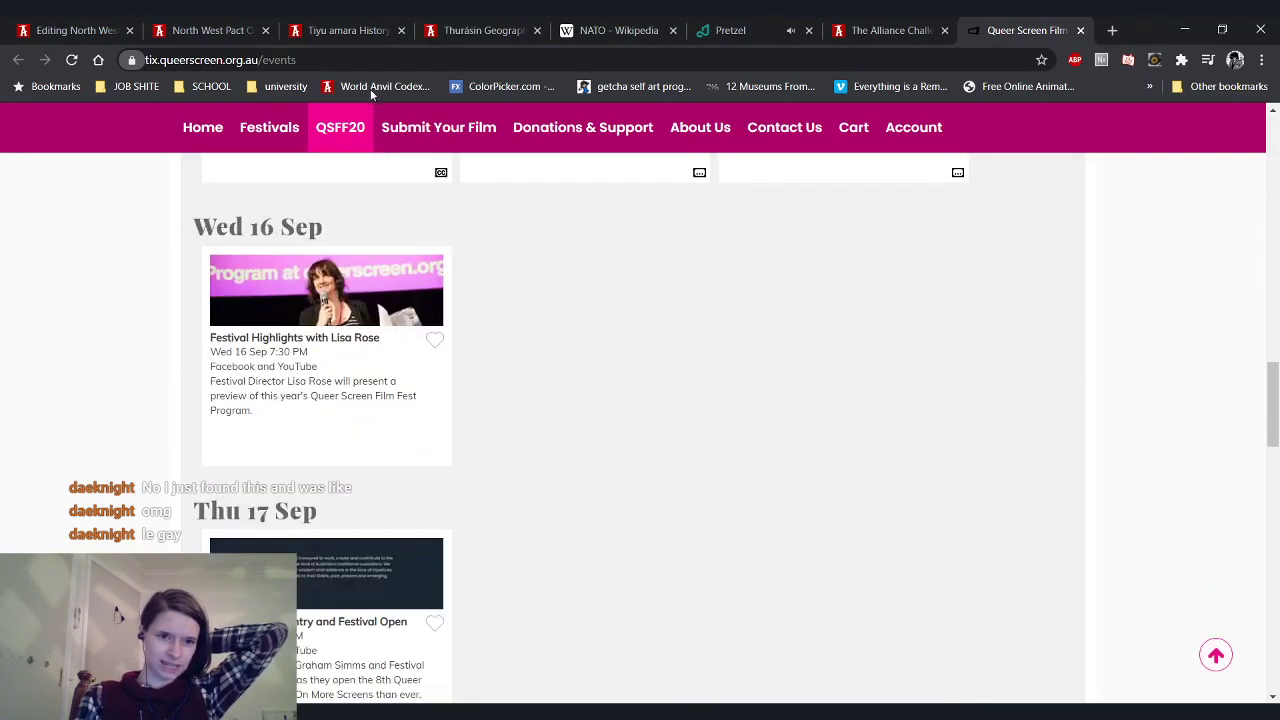
scroll(57, 471, down, 3)
scroll(57, 471, down, 2)
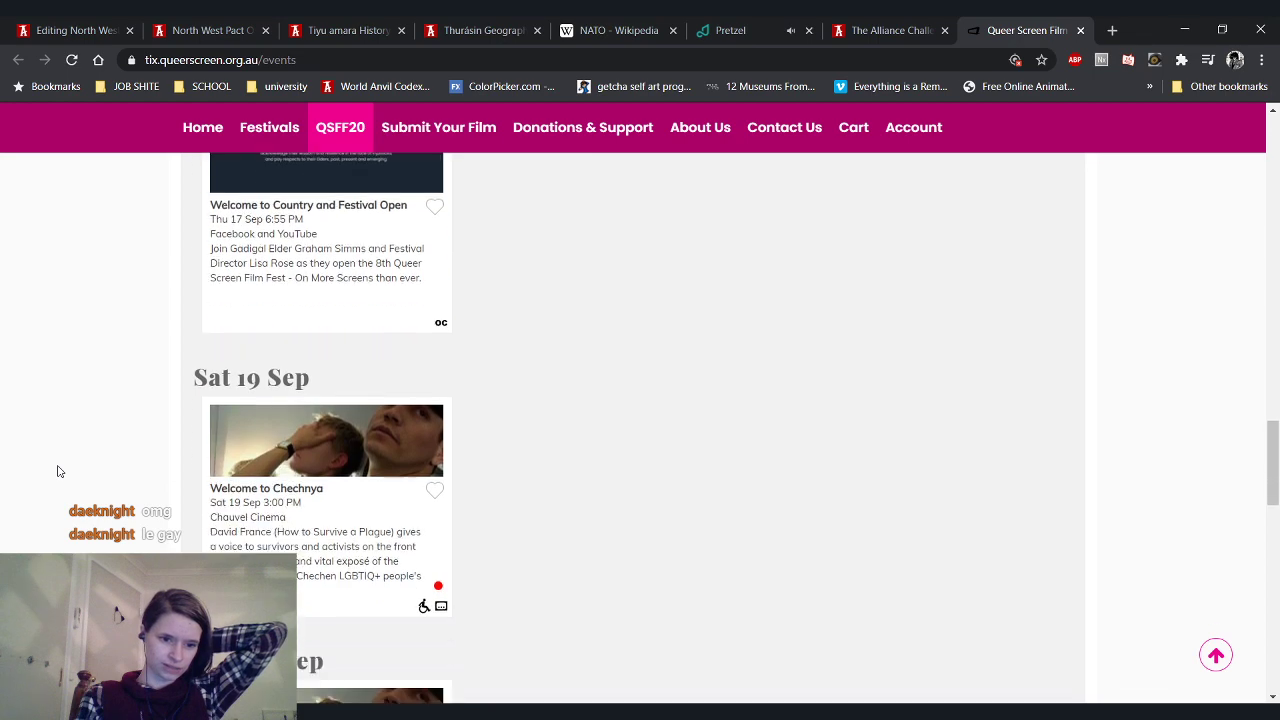
scroll(57, 471, down, 3)
scroll(57, 471, down, 6)
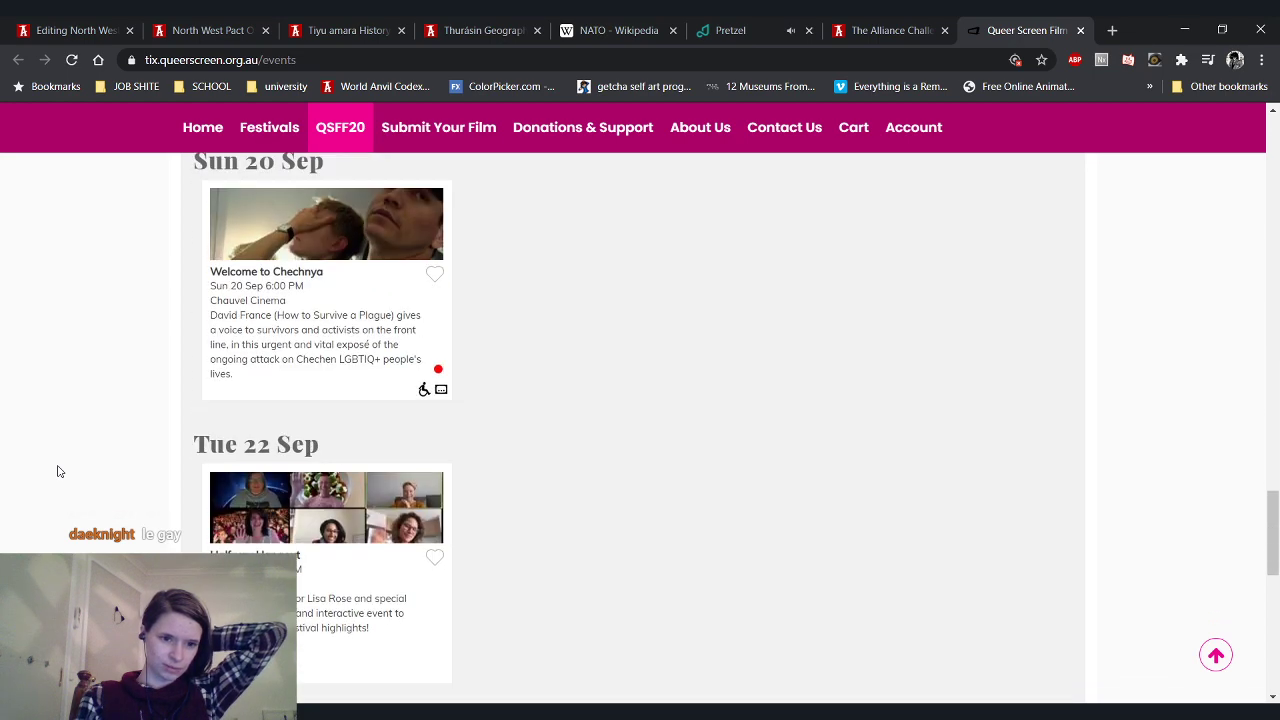
scroll(57, 471, down, 2)
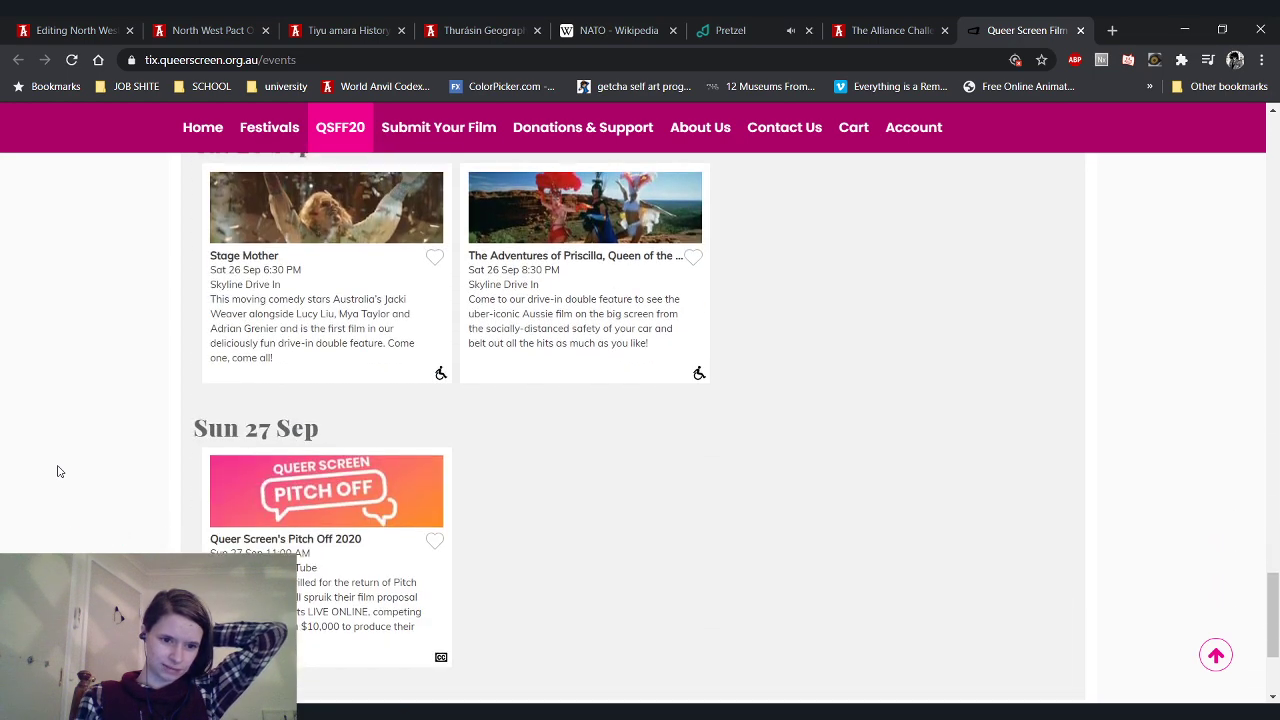
scroll(57, 471, up, 1)
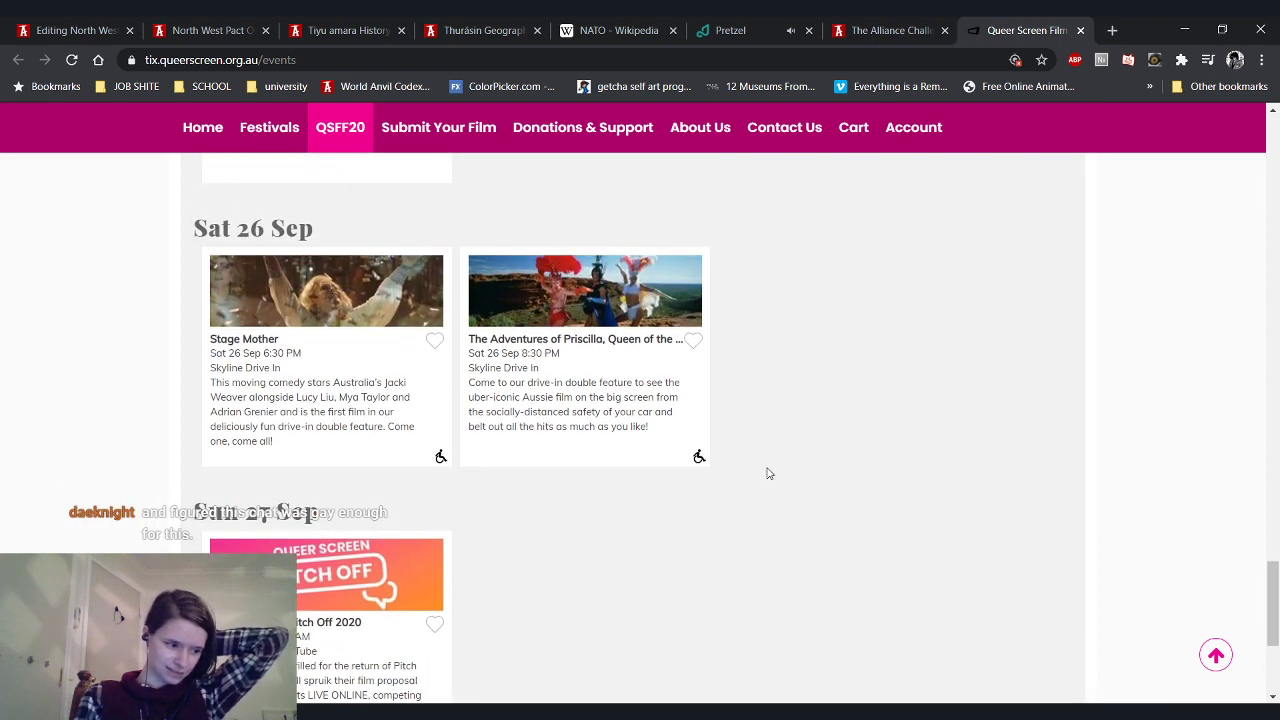
scroll(766, 471, down, 3)
scroll(761, 474, up, 3)
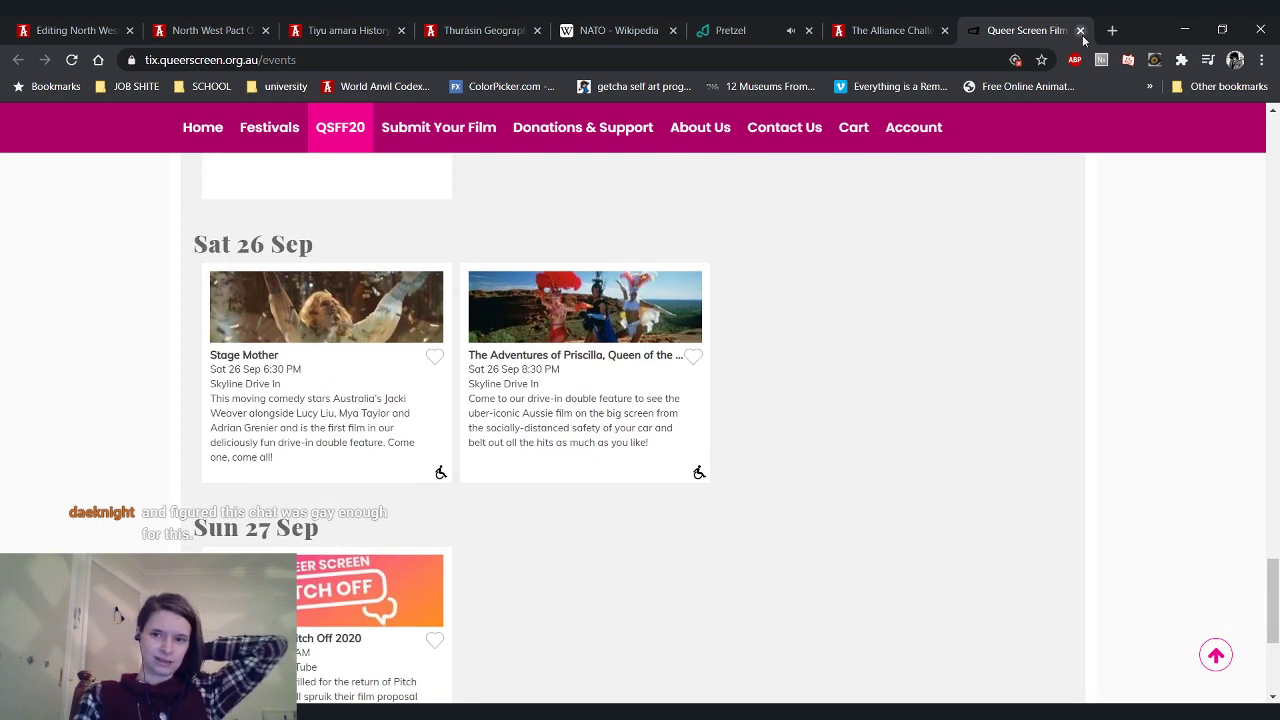
Skim the festival program's film listings again from the beginning and close the Queer Screen page
scroll(943, 340, up, 4)
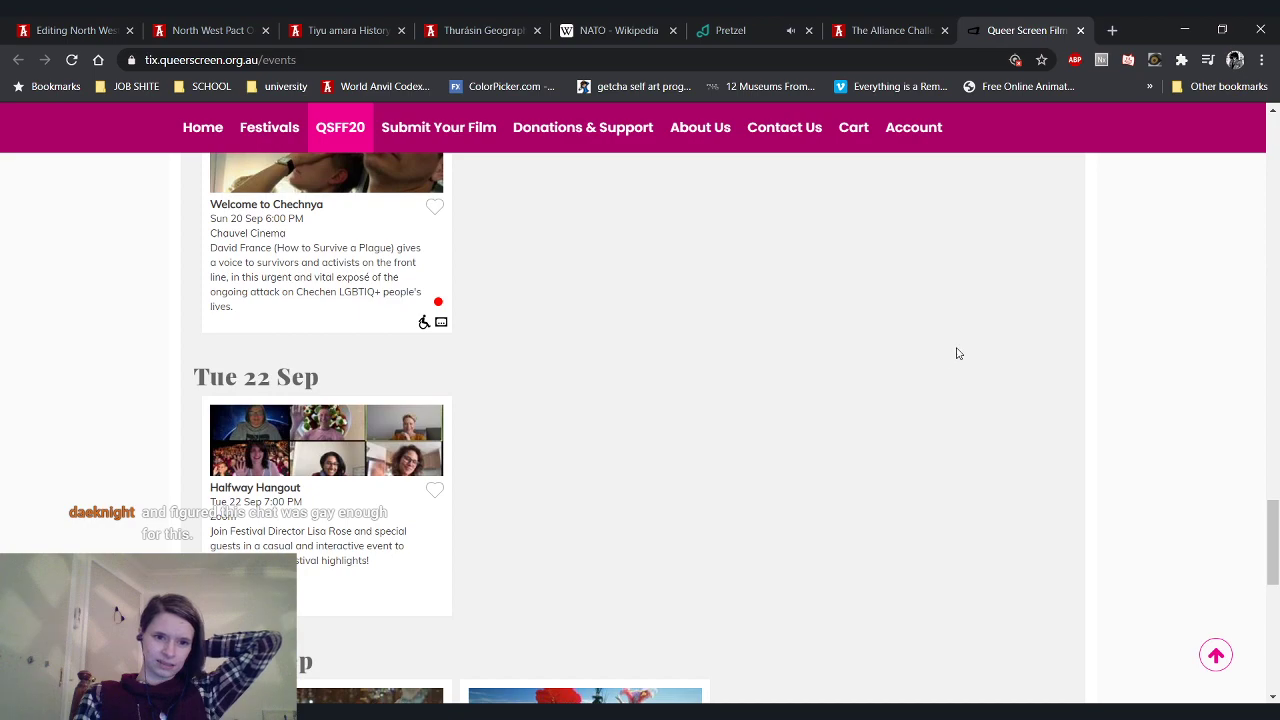
scroll(1276, 508, up, 2)
drag(1276, 508, 1274, 160)
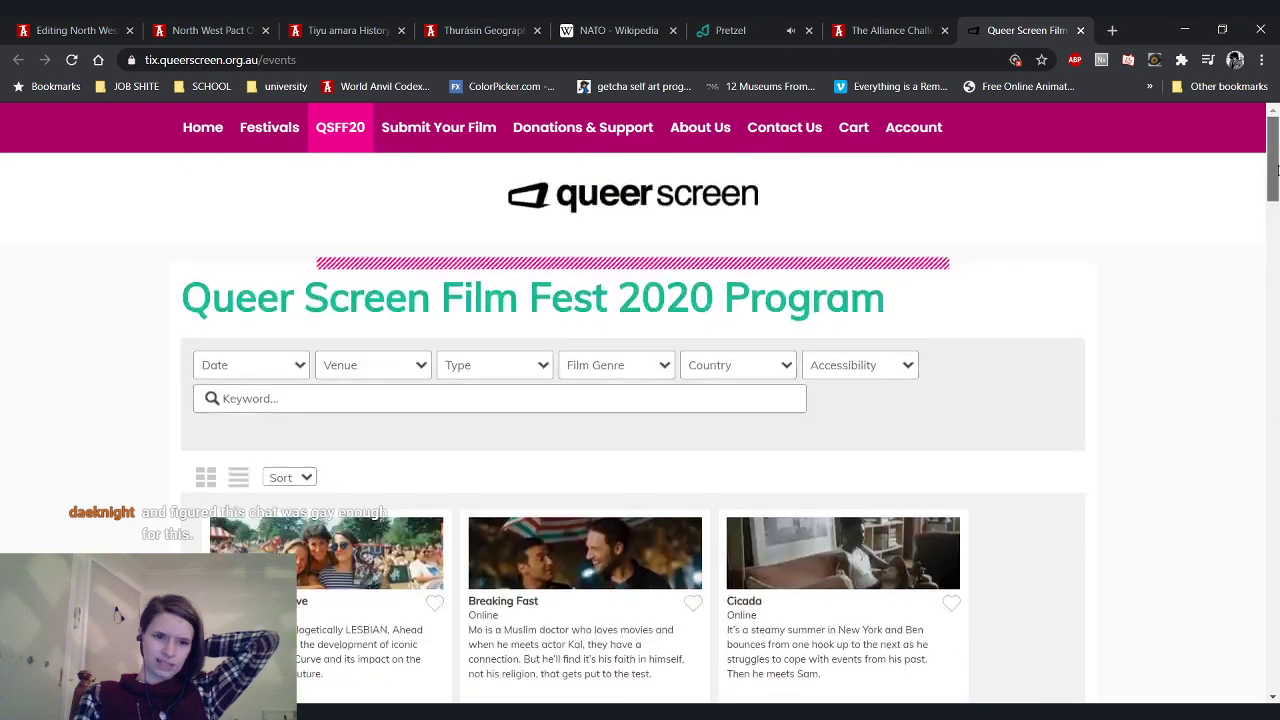
click(874, 376)
scroll(407, 482, down, 2)
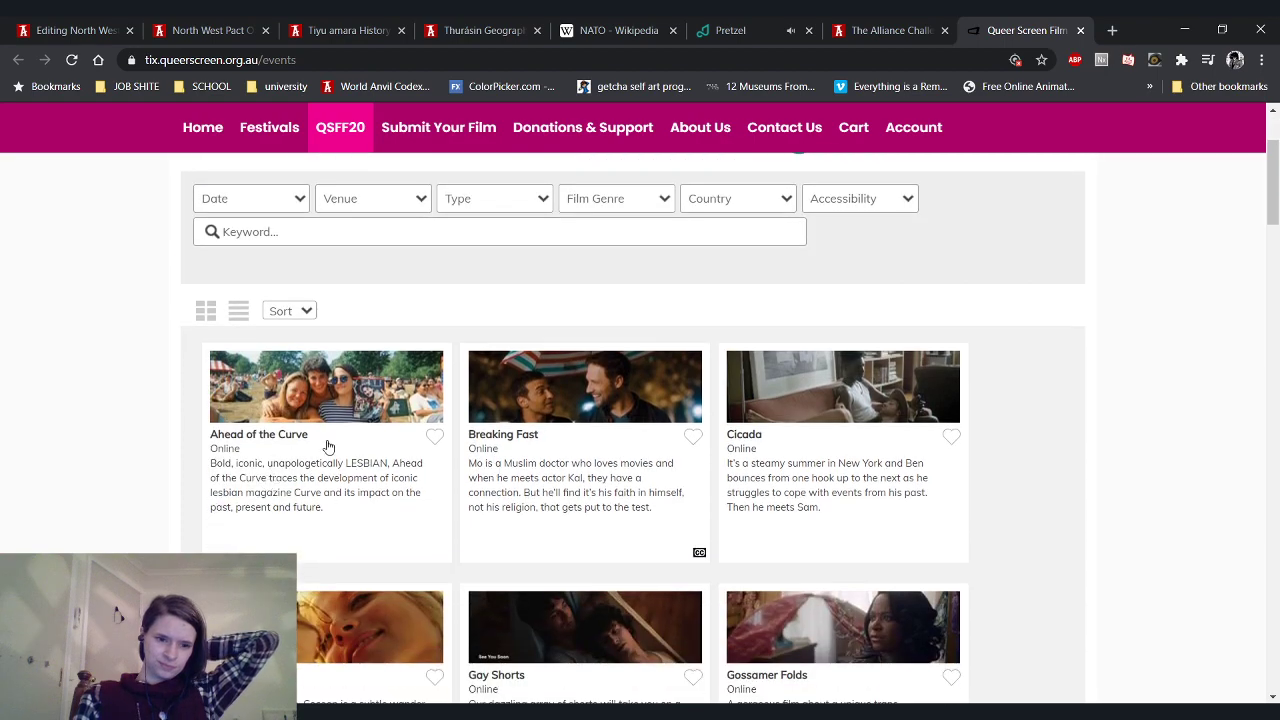
scroll(325, 539, down, 3)
scroll(279, 526, down, 5)
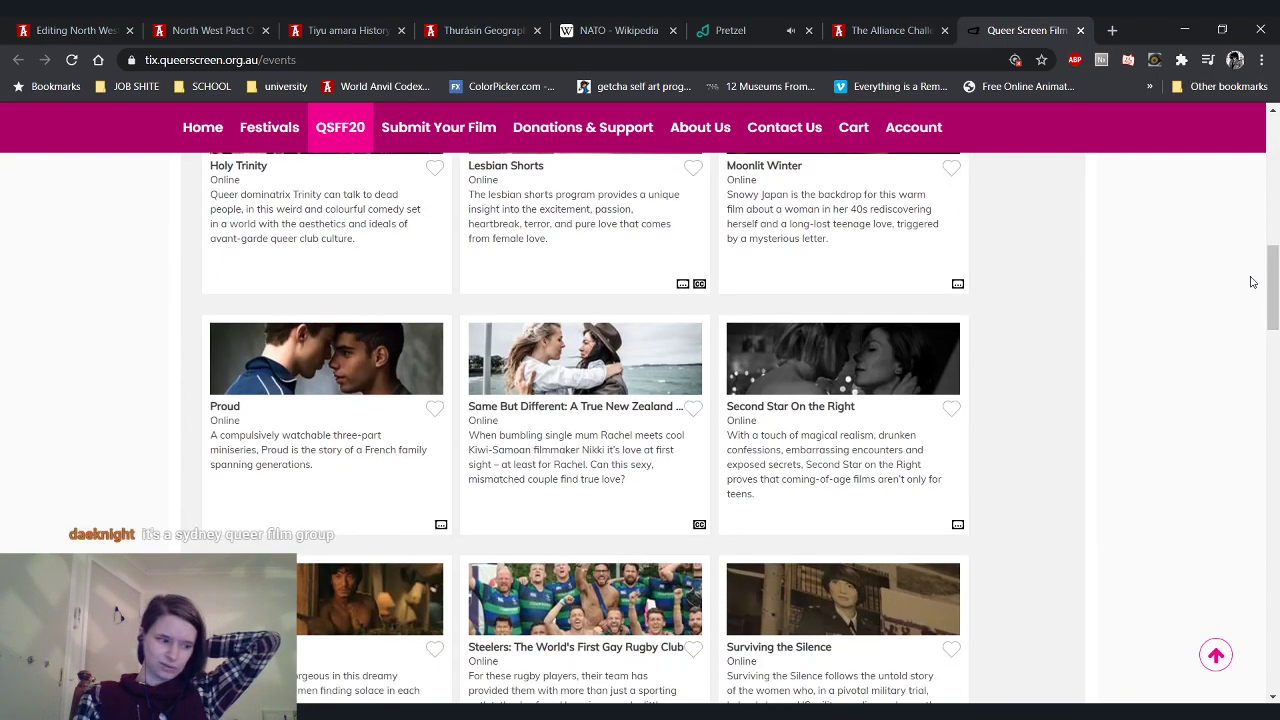
click(1081, 31)
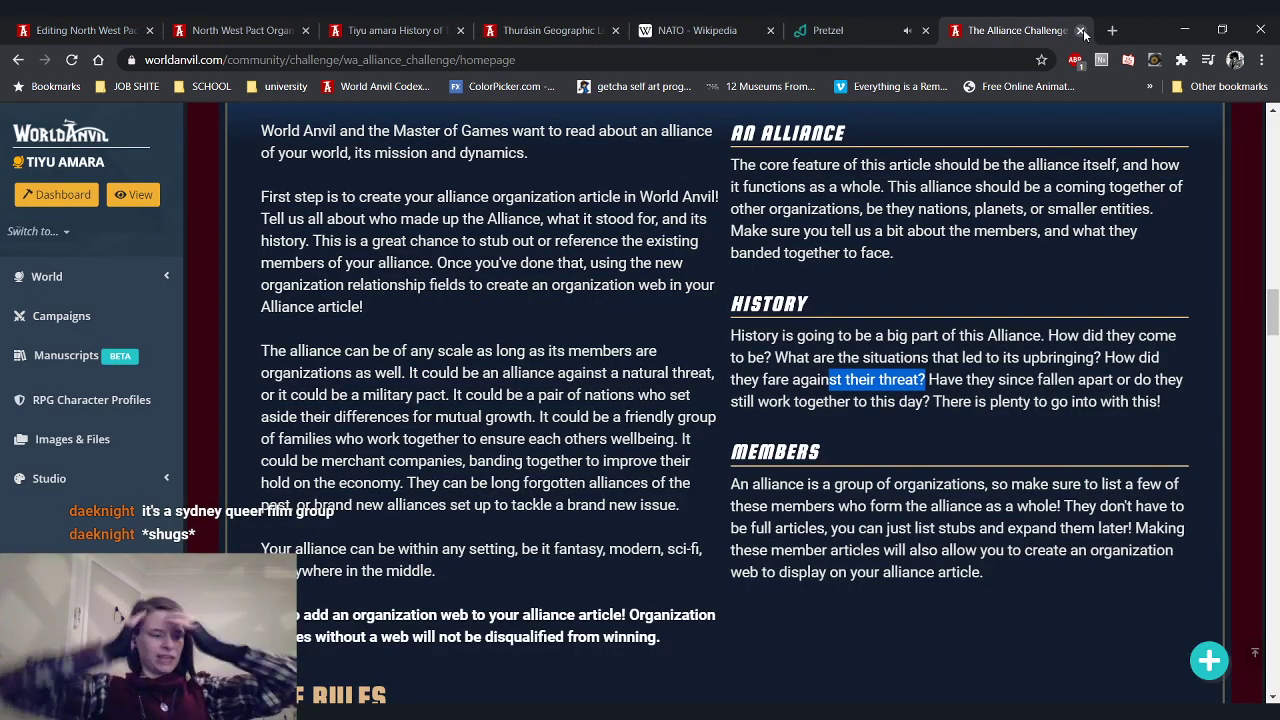
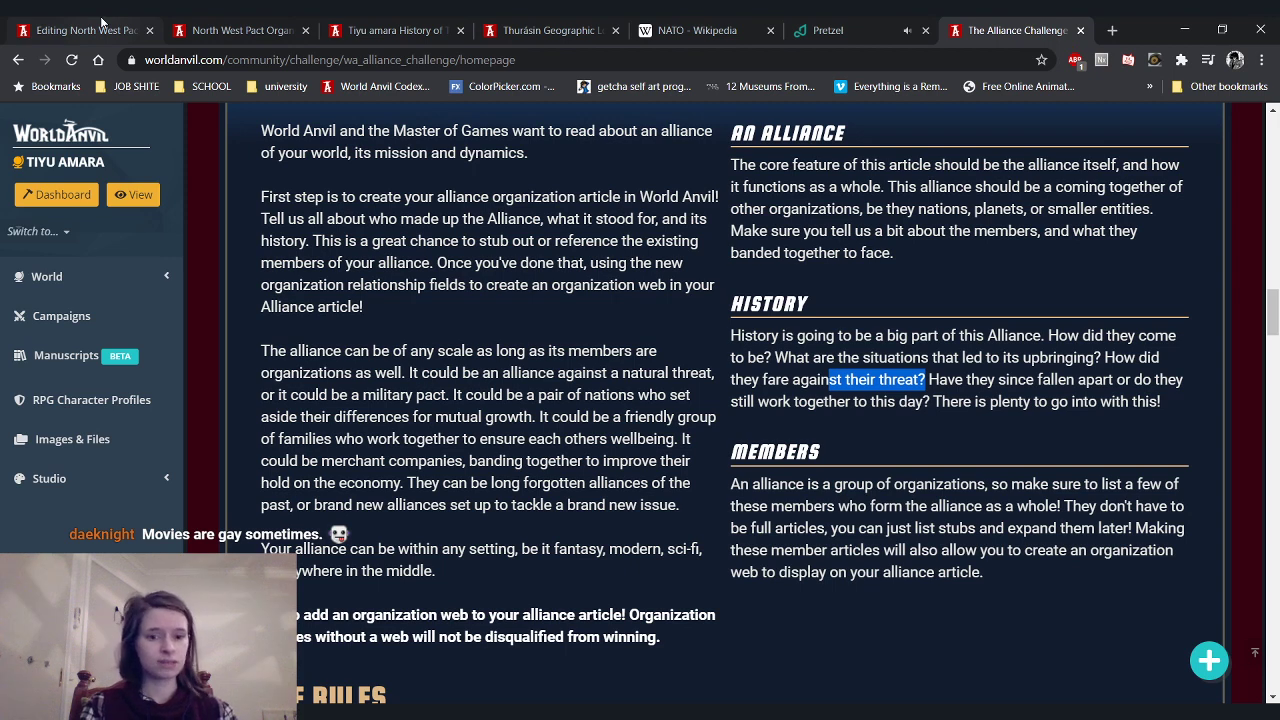
Return to the North West Pact editor and end the Northern Aggression sentence with "retaliating against Ijwavya's aggression.", italicizing "Ijwavya's"
click(101, 22)
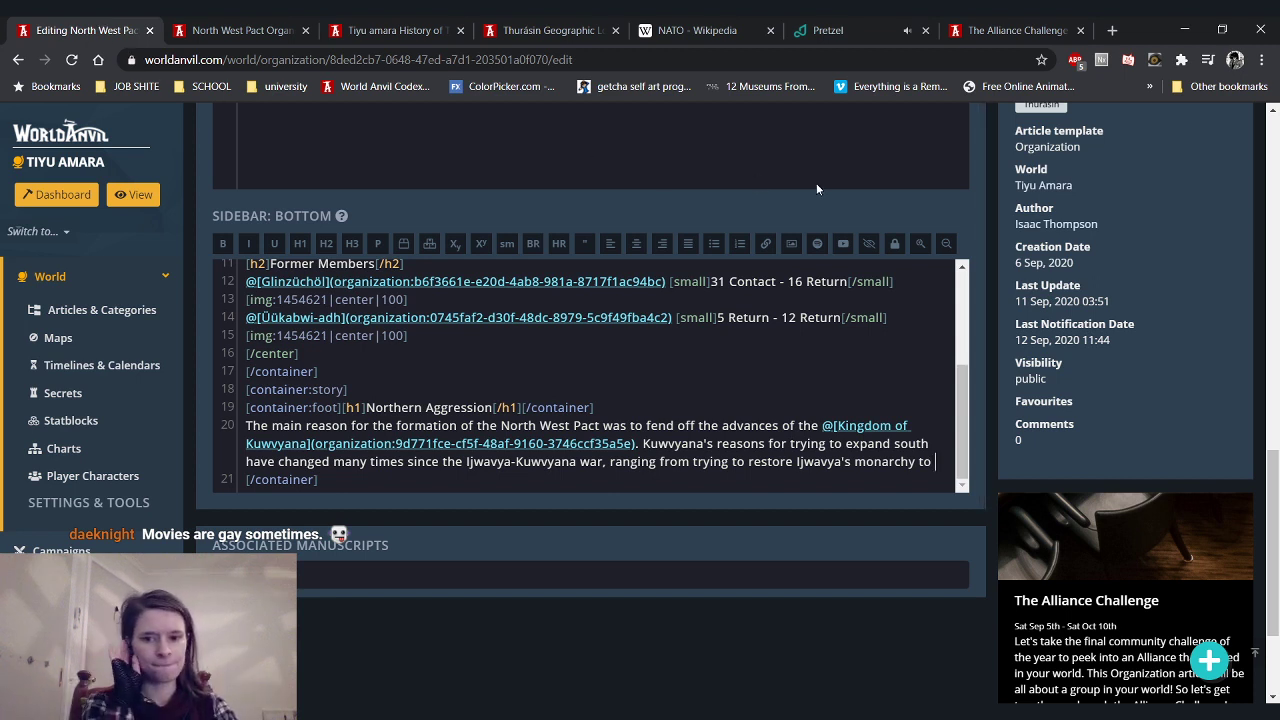
text(reta)
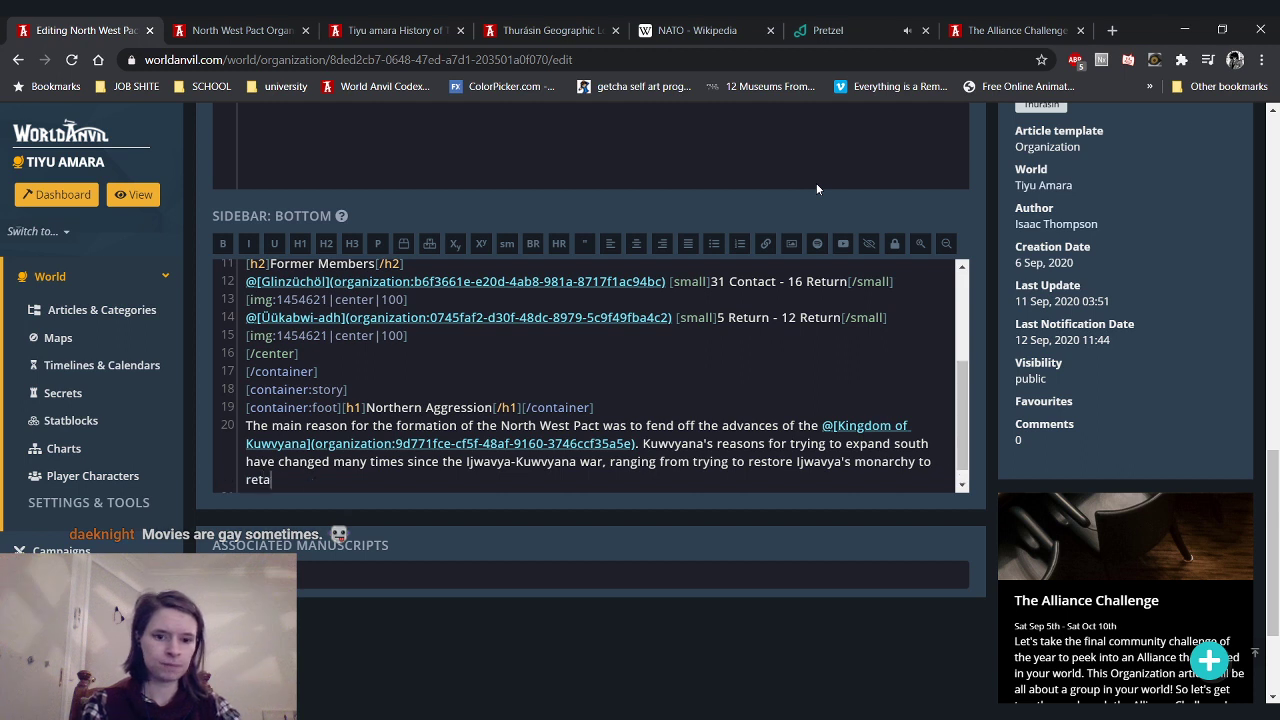
text(liating)
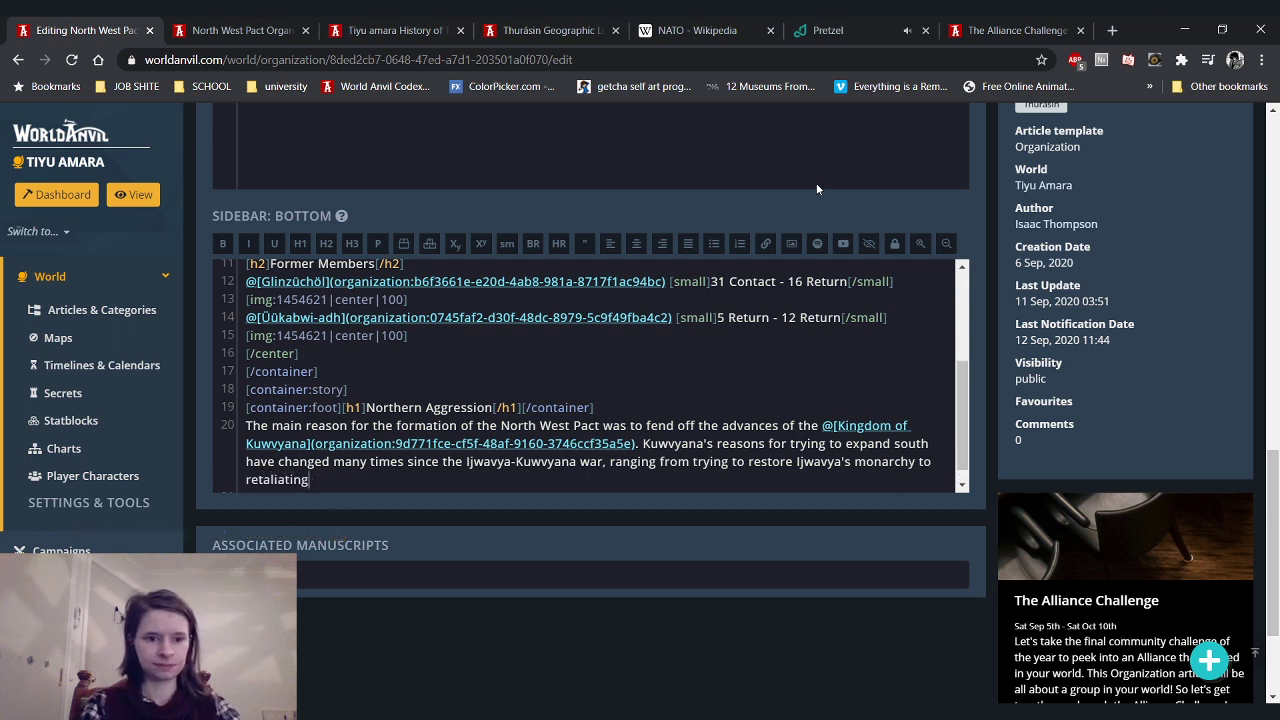
text( against)
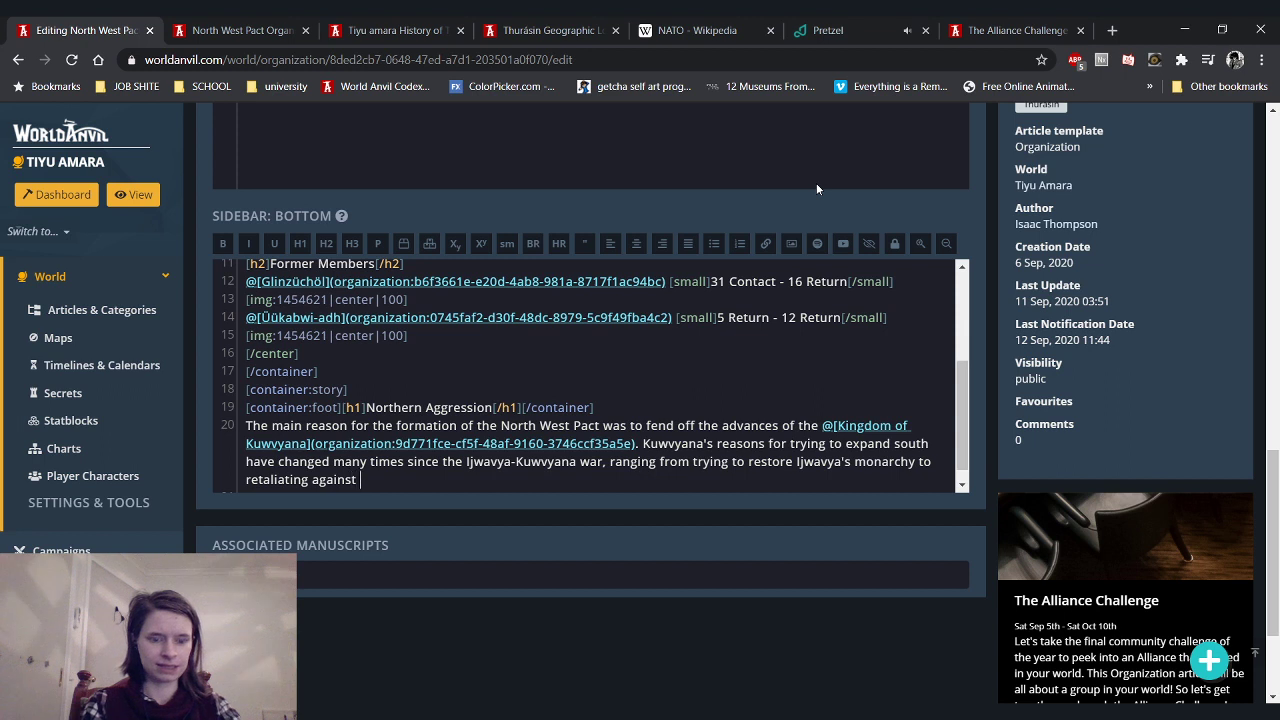
key(ctrl+i)
text(Ijwavya)
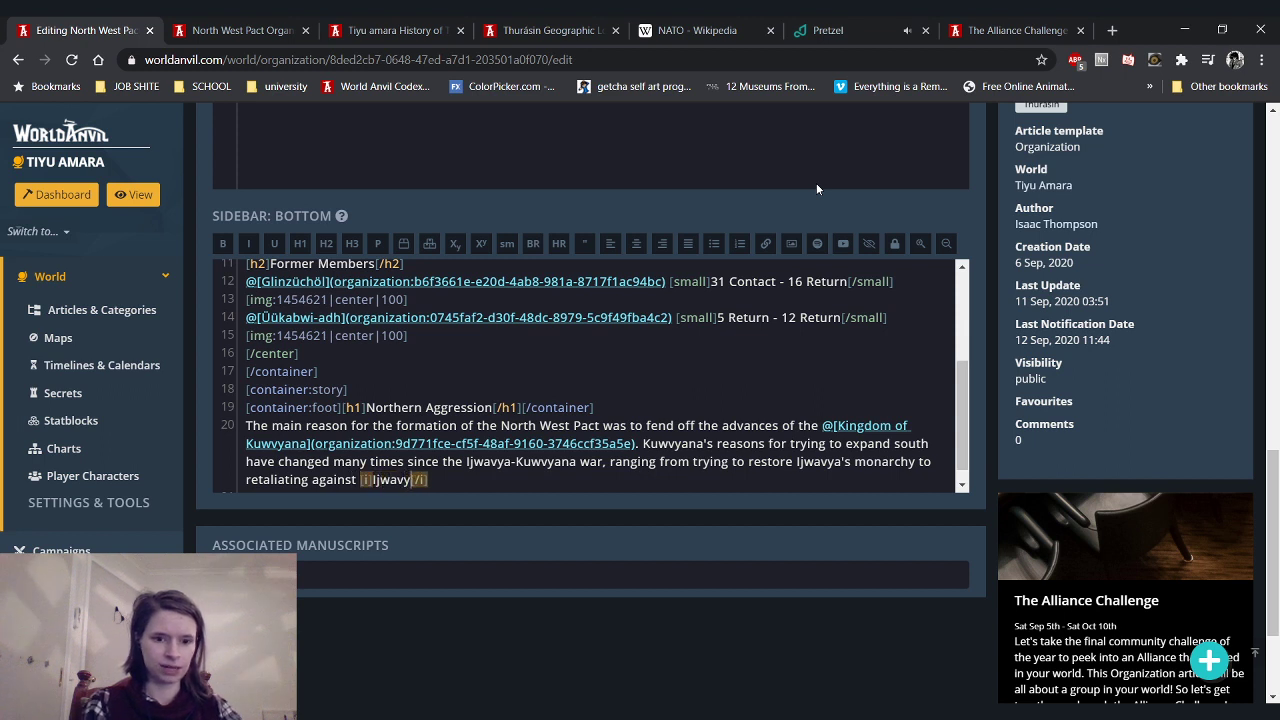
text('s)
key(End)
key(Return)
text([/container])
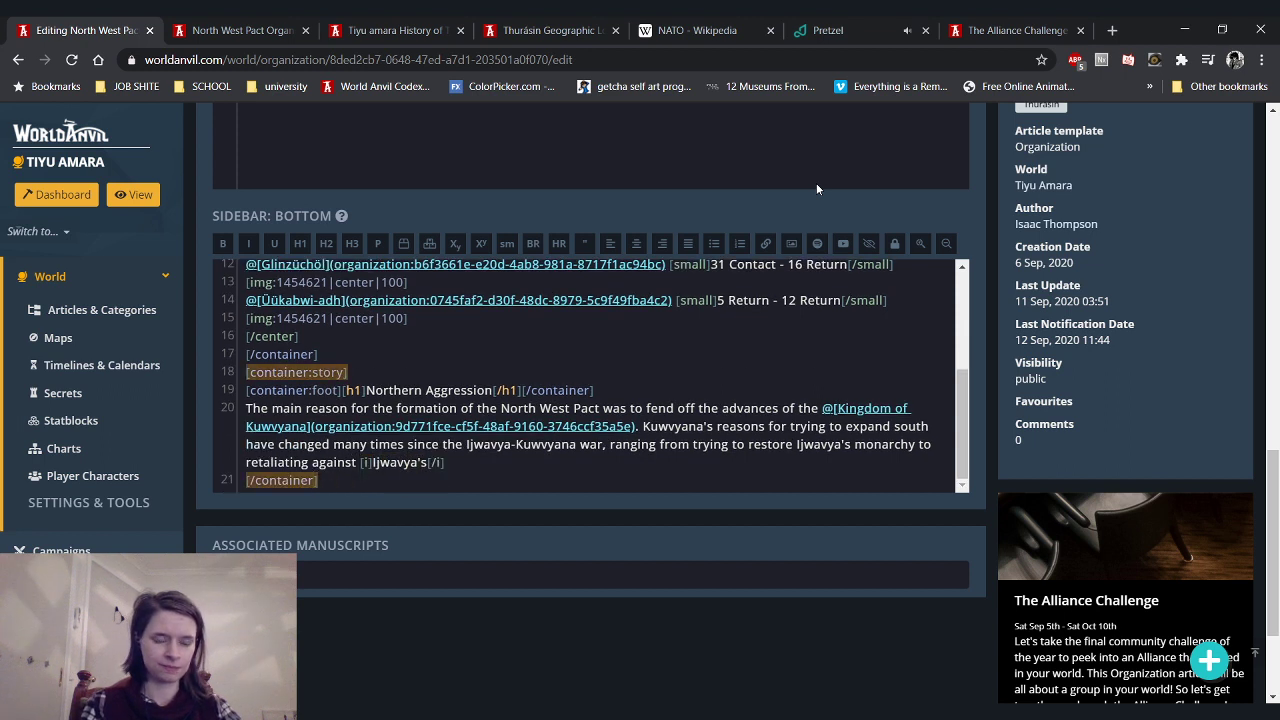
click(511, 464)
text(aggr)
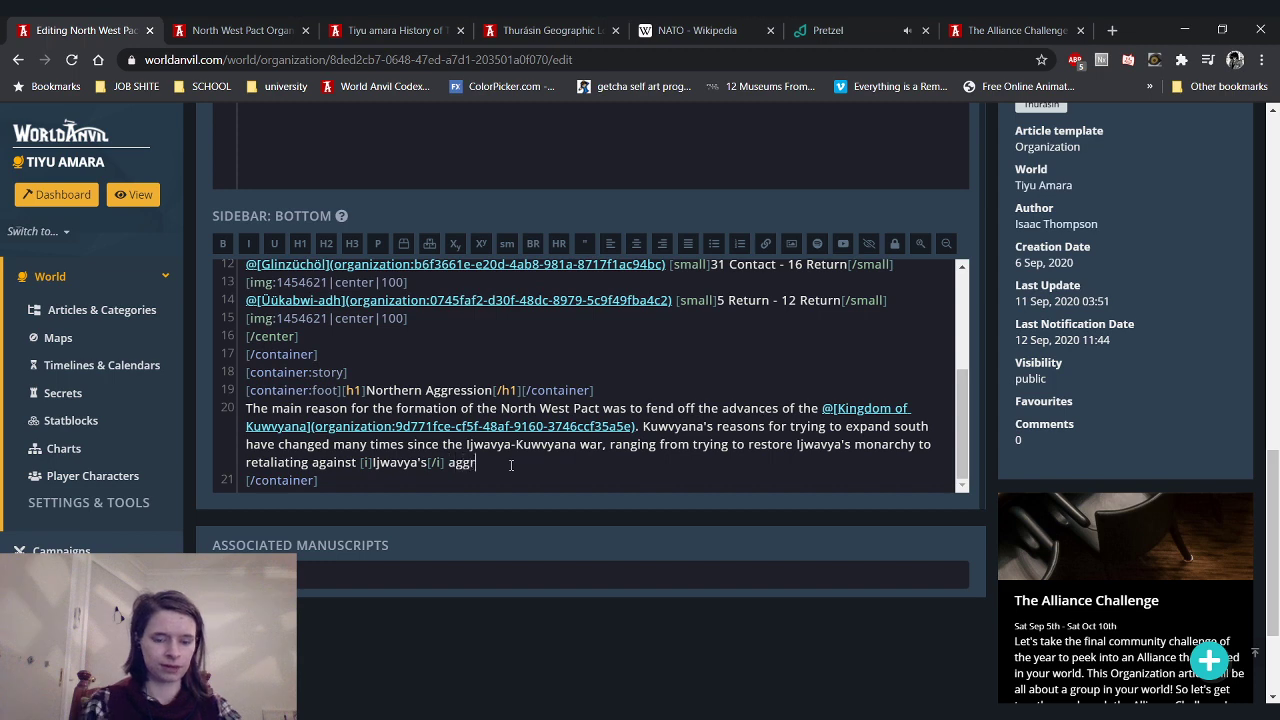
text(ession.)
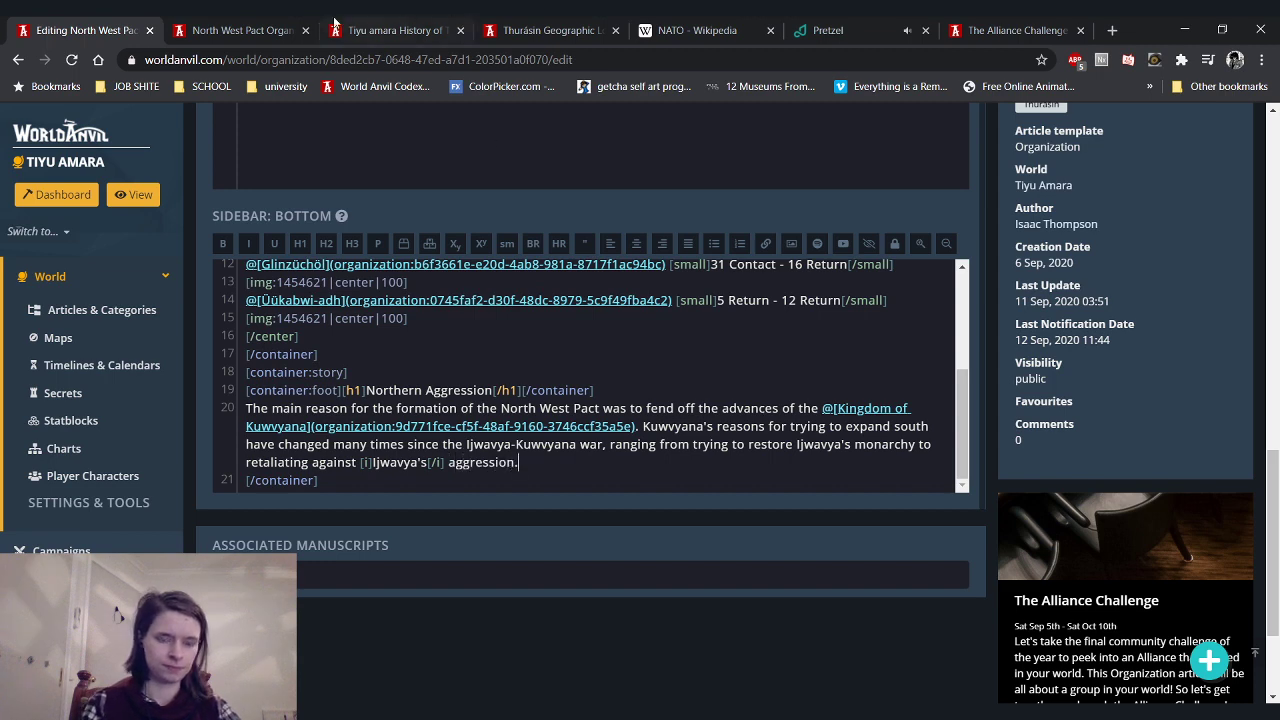
Reload the North West Pact article preview, check the Northern Aggression box, and return to the editor
click(244, 22)
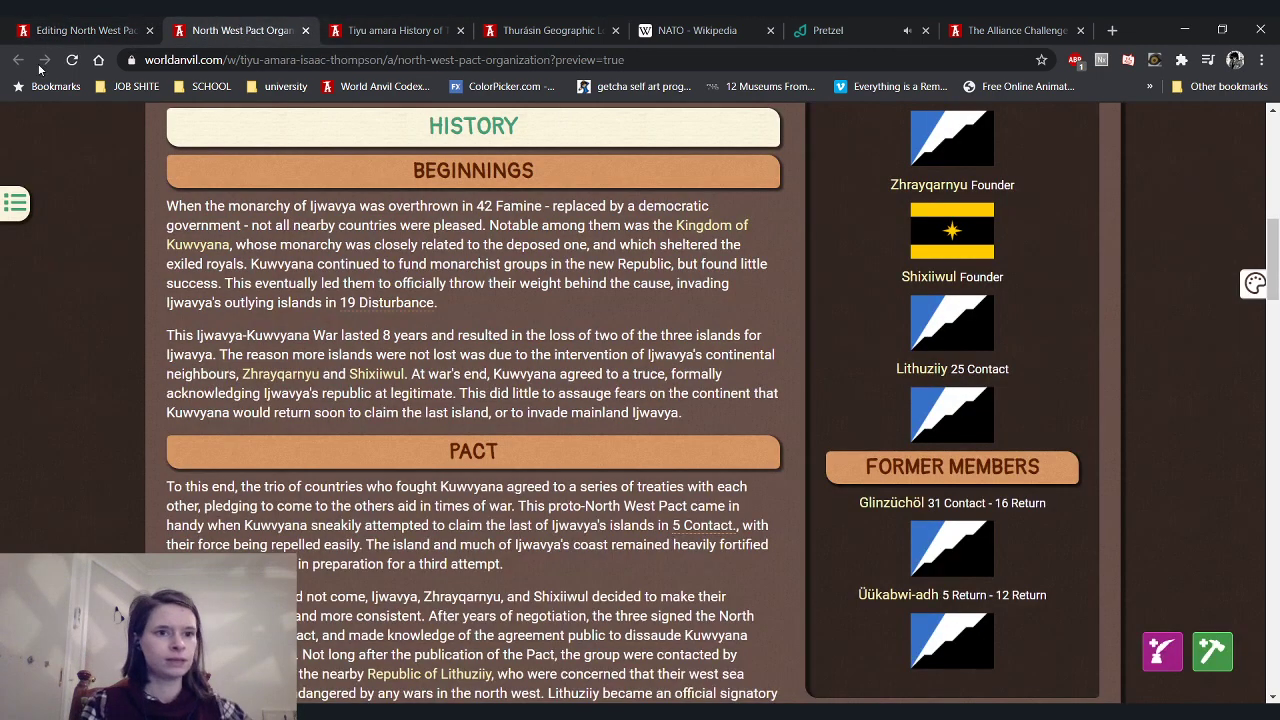
click(71, 60)
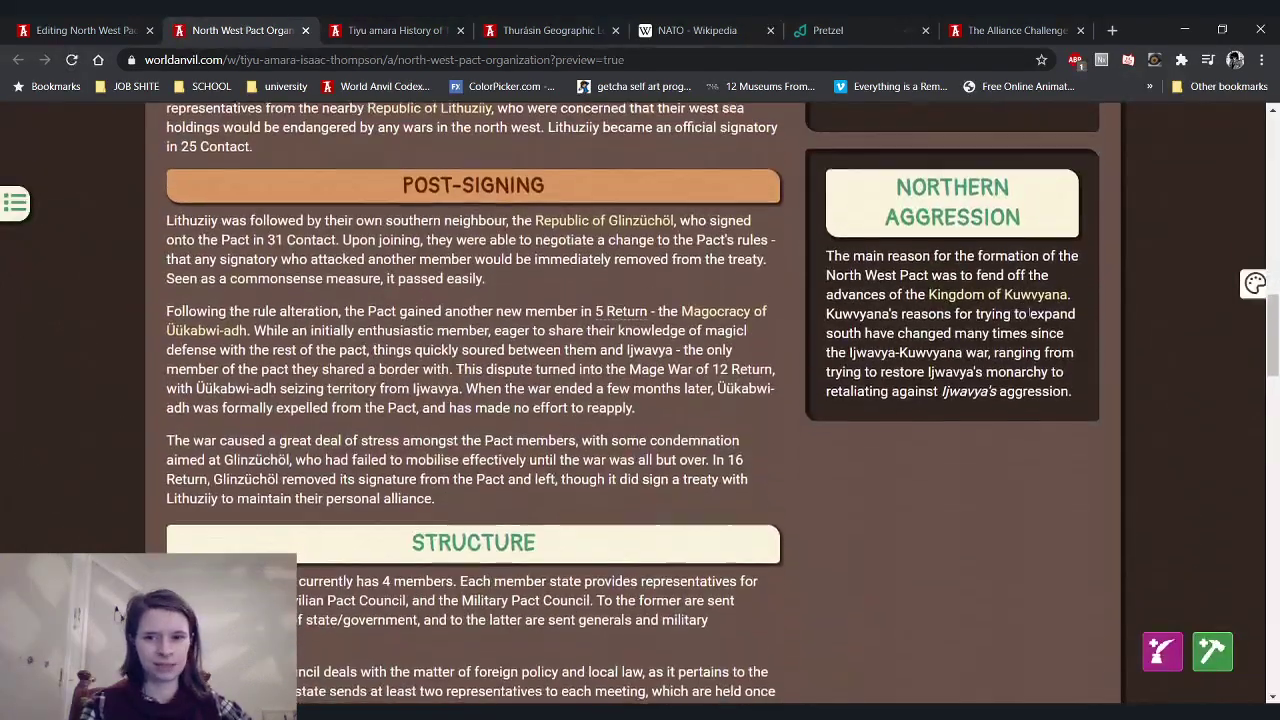
key(ctrl+shift+Tab)
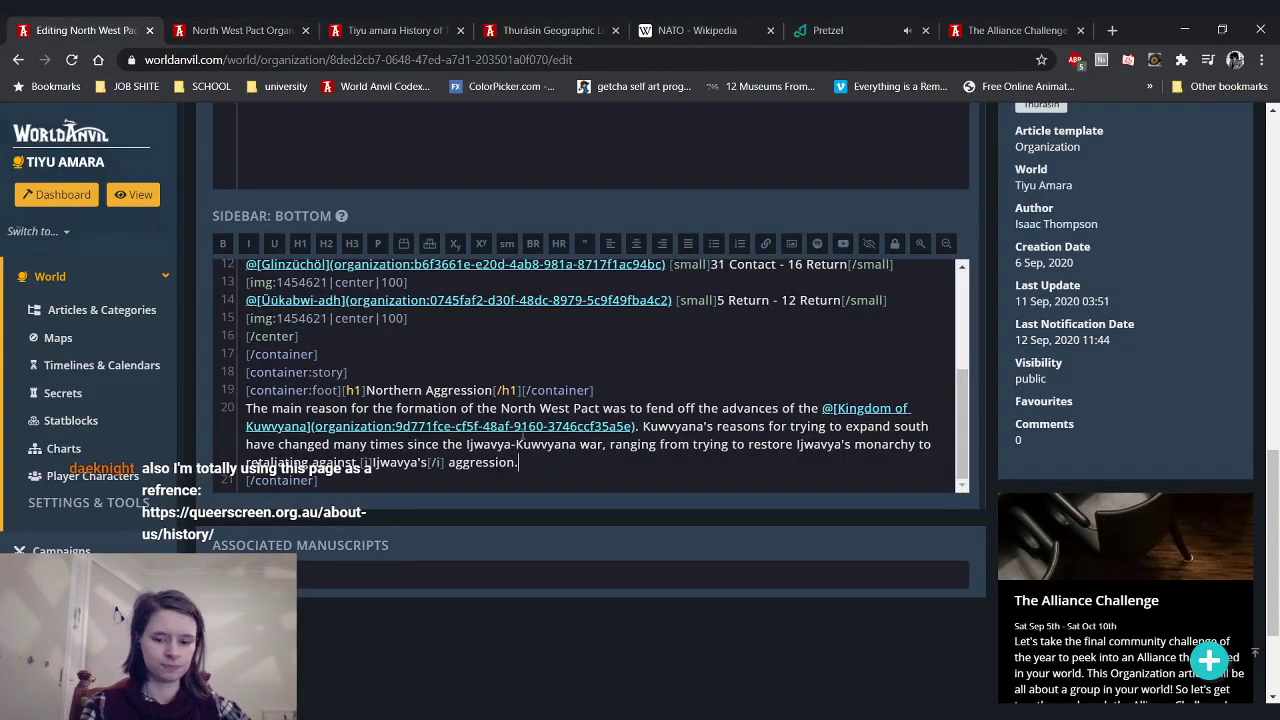
Start a new paragraph after a blank line in the Northern Aggression text with "The most likely reason"
key(Return)
key(Return)
text(The )
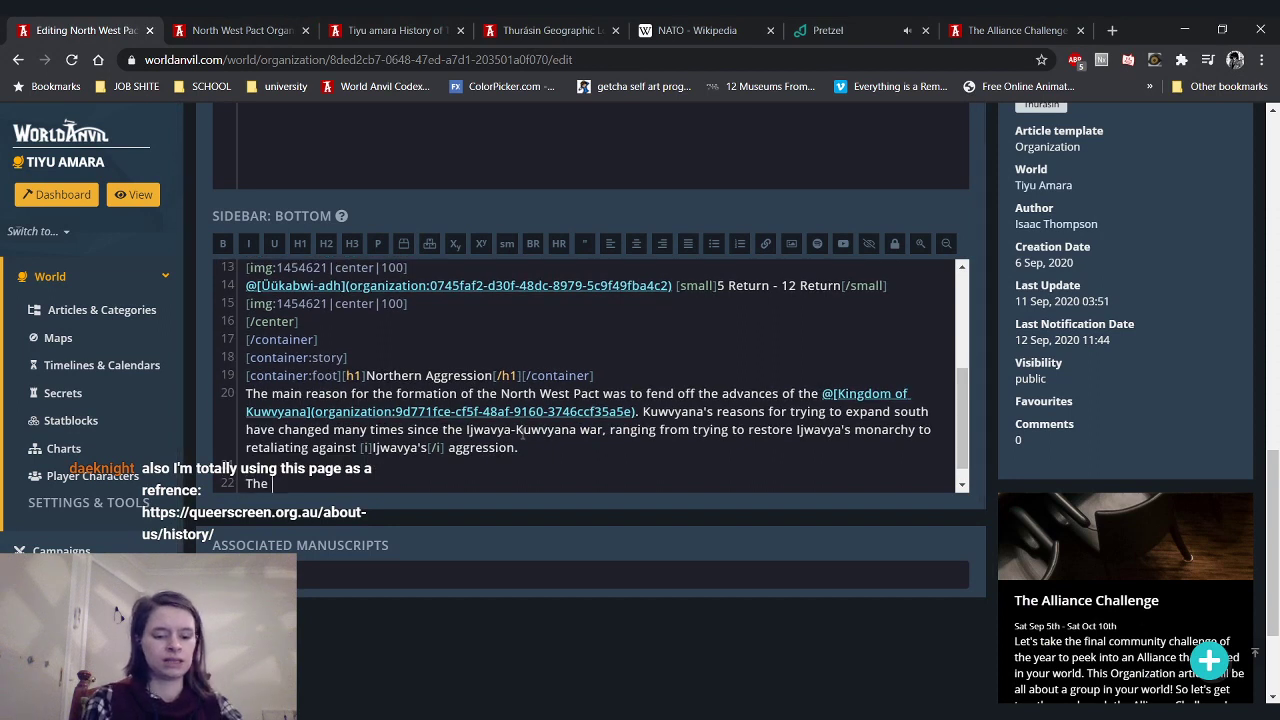
text(reas)
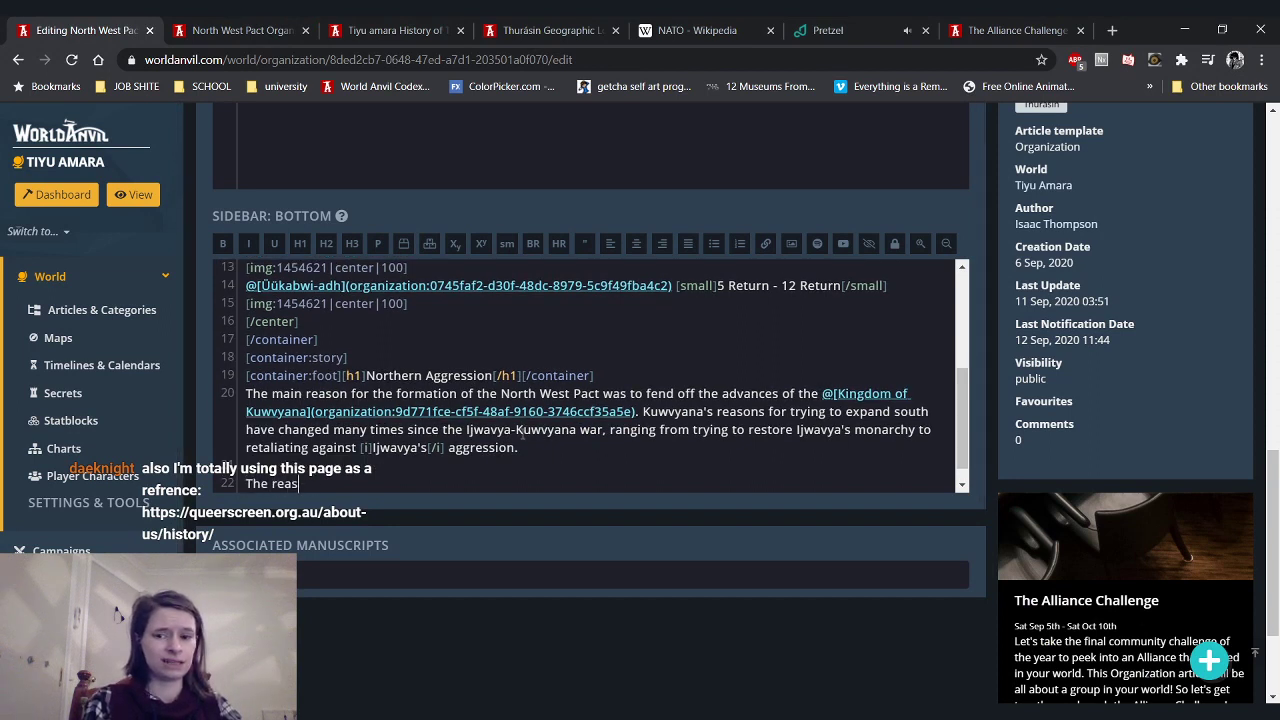
key(BackSpace)
key(BackSpace)
key(BackSpace)
key(BackSpace)
text(most li)
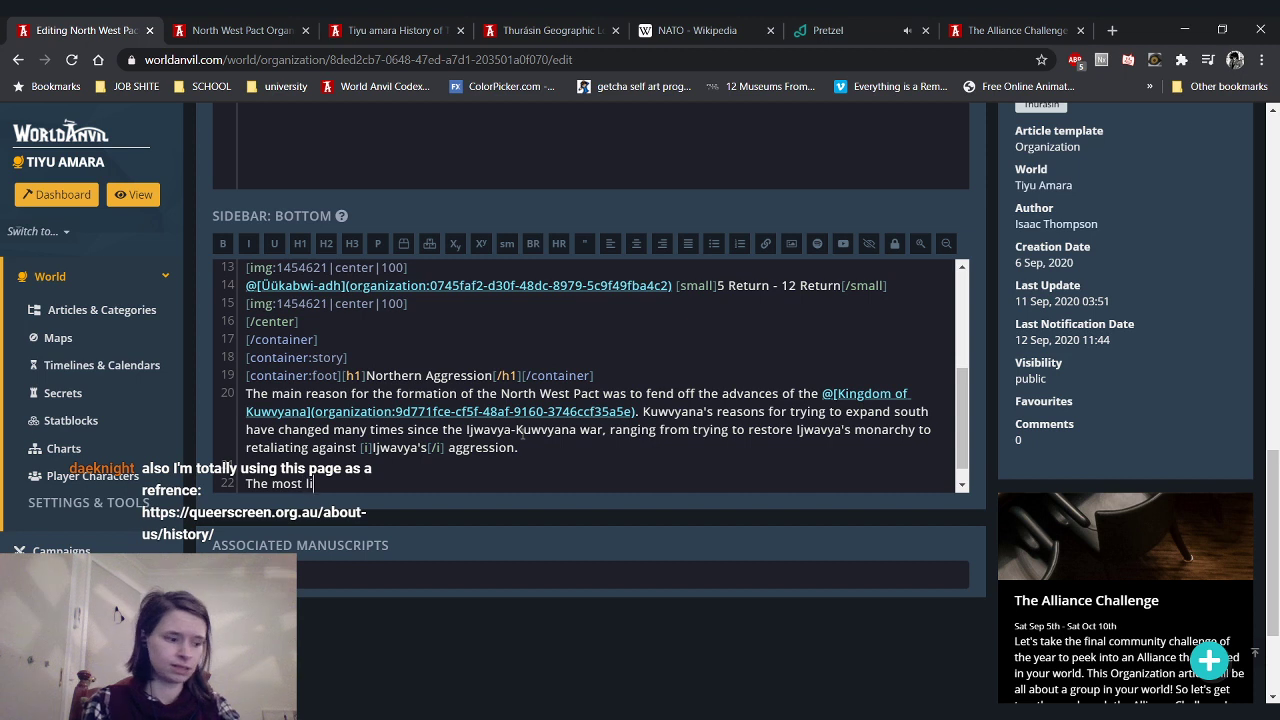
text(kel)
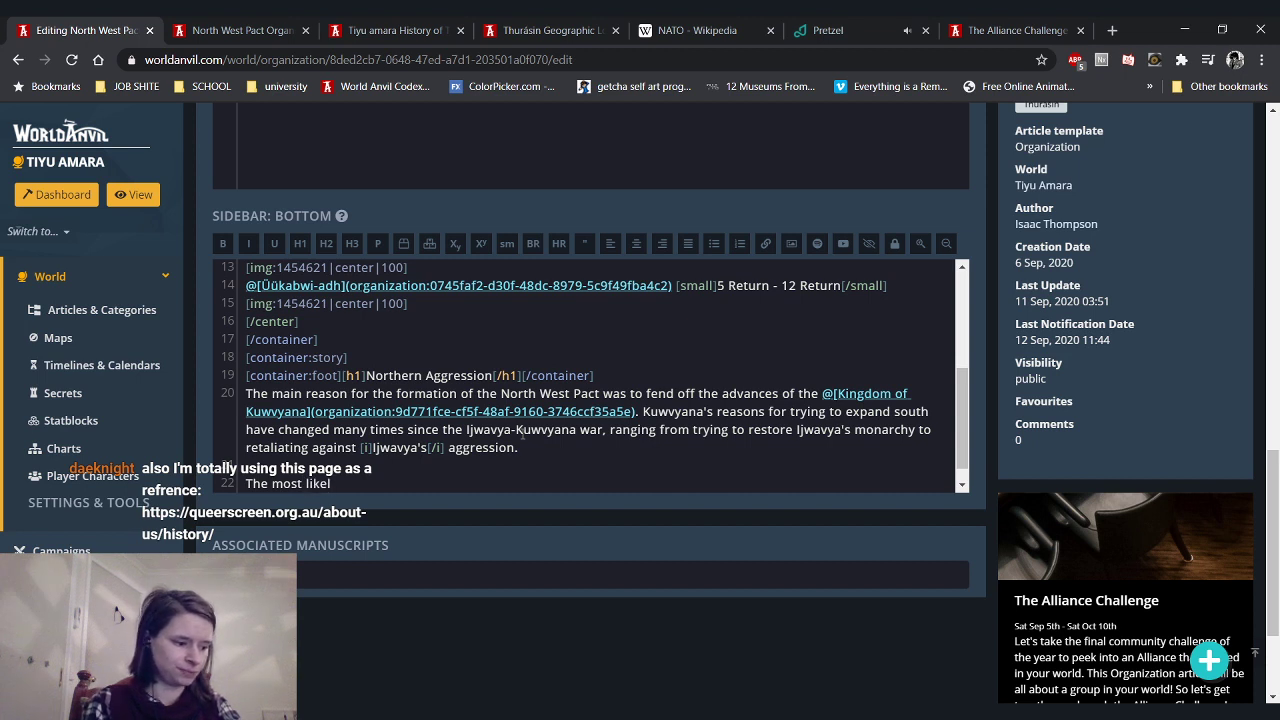
text(t)
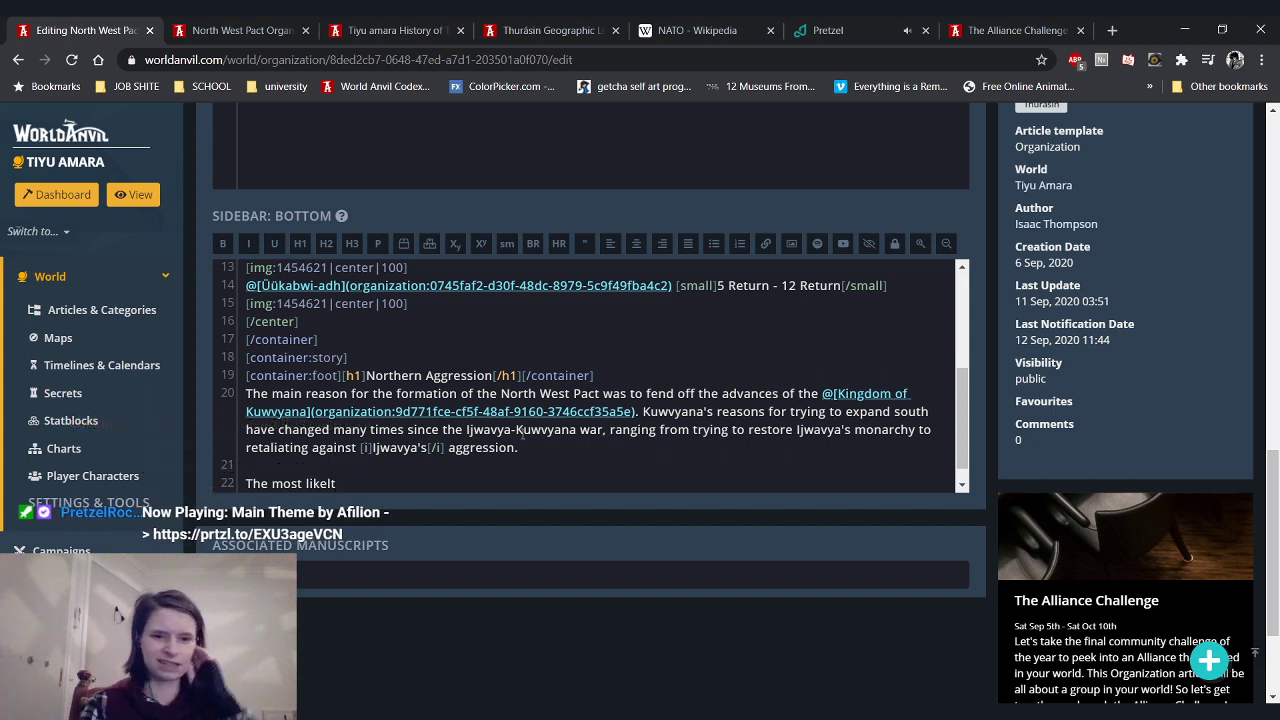
text(y reason)
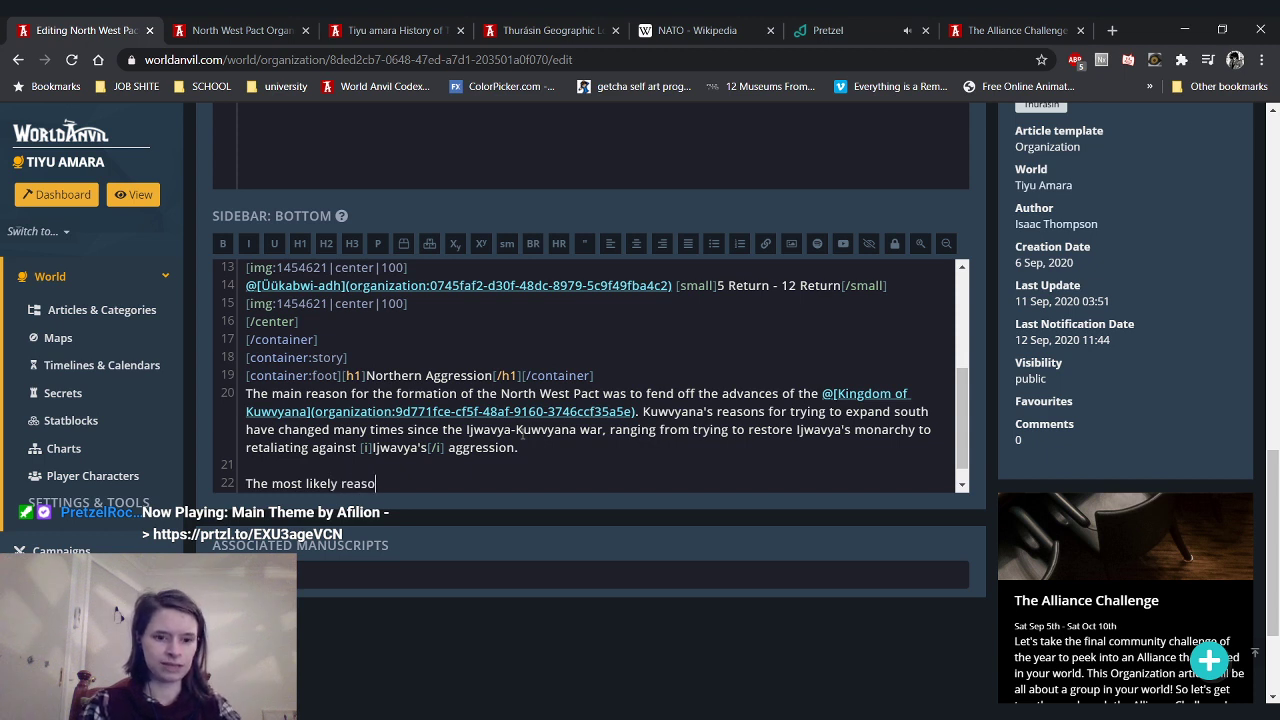
Replace the opening of the last Northern Aggression paragraph with "More likely is that they"
key(BackSpace)
key(BackSpace)
key(BackSpace)
key(BackSpace)
key(BackSpace)
key(BackSpace)
key(BackSpace)
key(BackSpace)
key(BackSpace)
key(BackSpace)
key(BackSpace)
key(BackSpace)
key(BackSpace)
key(BackSpace)
key(BackSpace)
key(BackSpace)
key(BackSpace)
key(BackSpace)
key(BackSpace)
key(BackSpace)
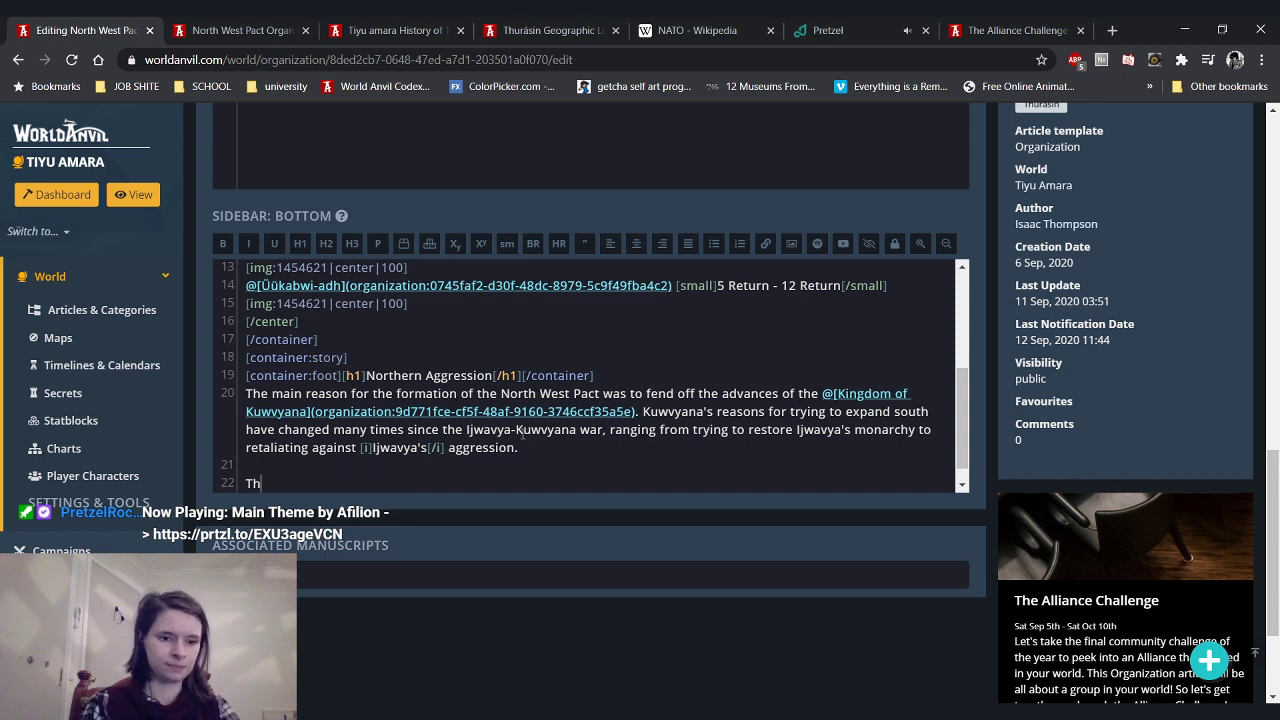
text(More likely)
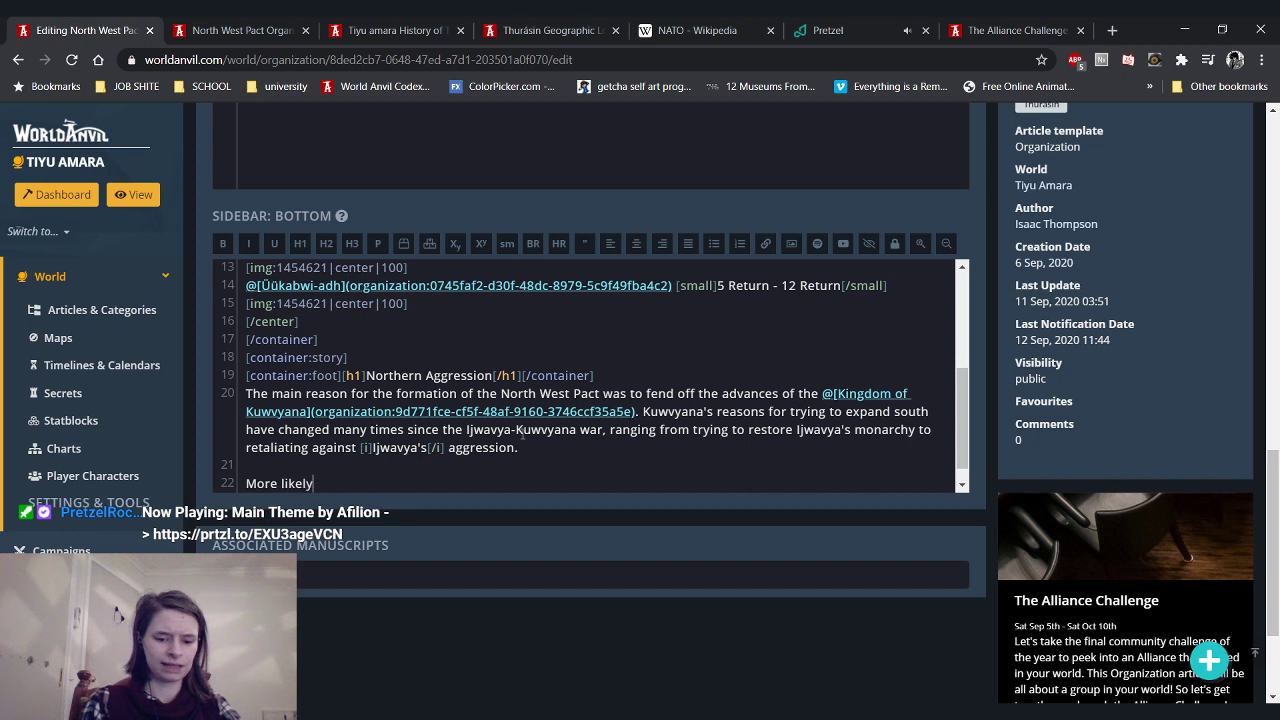
text( is that they)
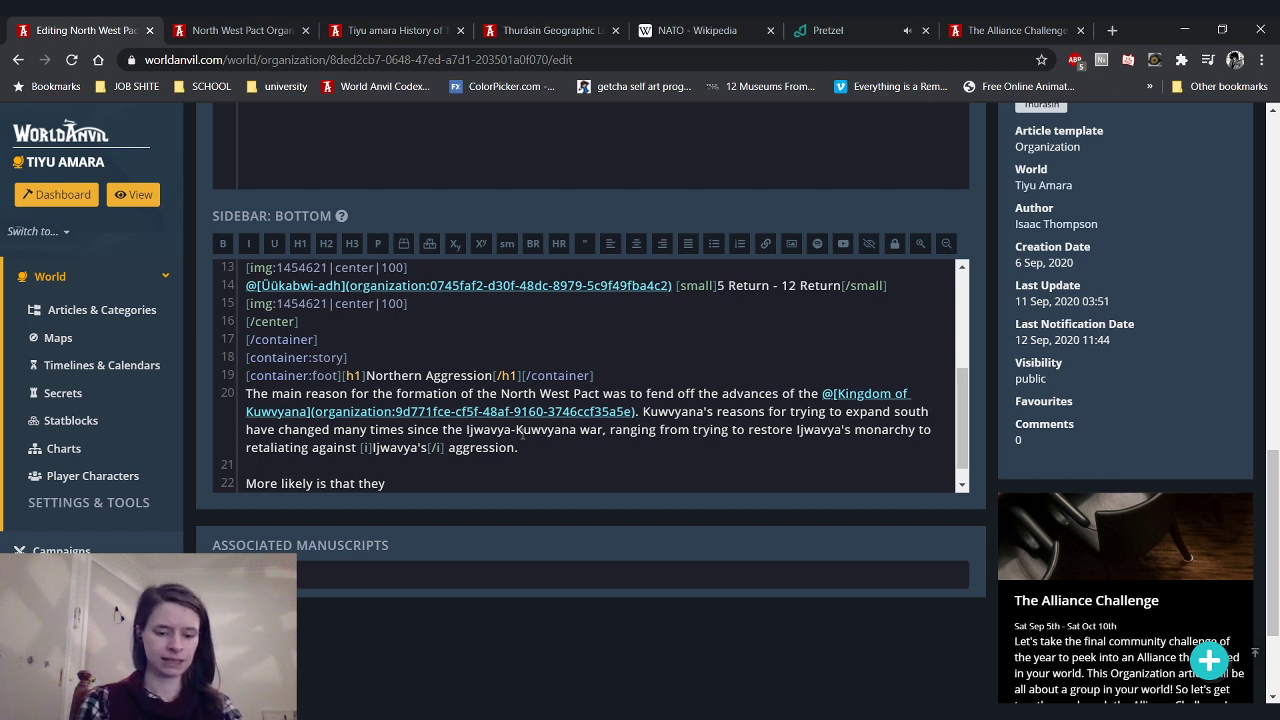
Continue the Northern Aggression sentence with "wanted greater access to warm waters and"
text(wanted greate)
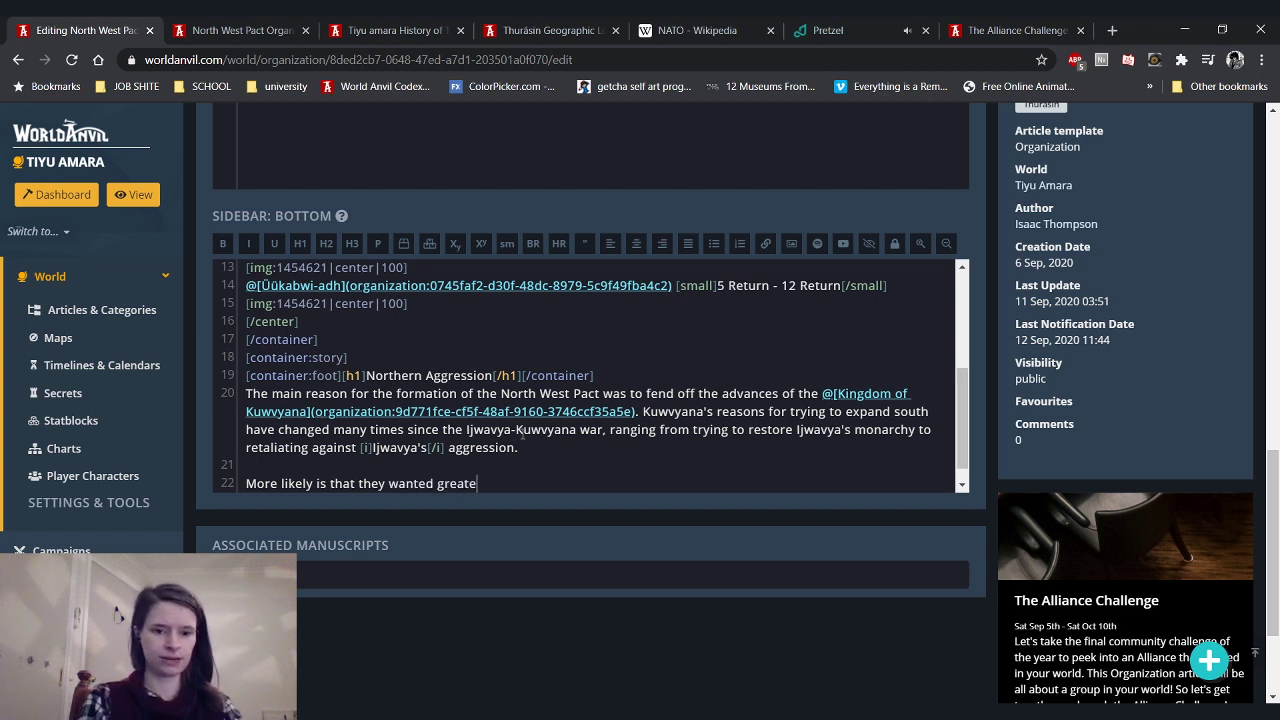
text(r access to warm )
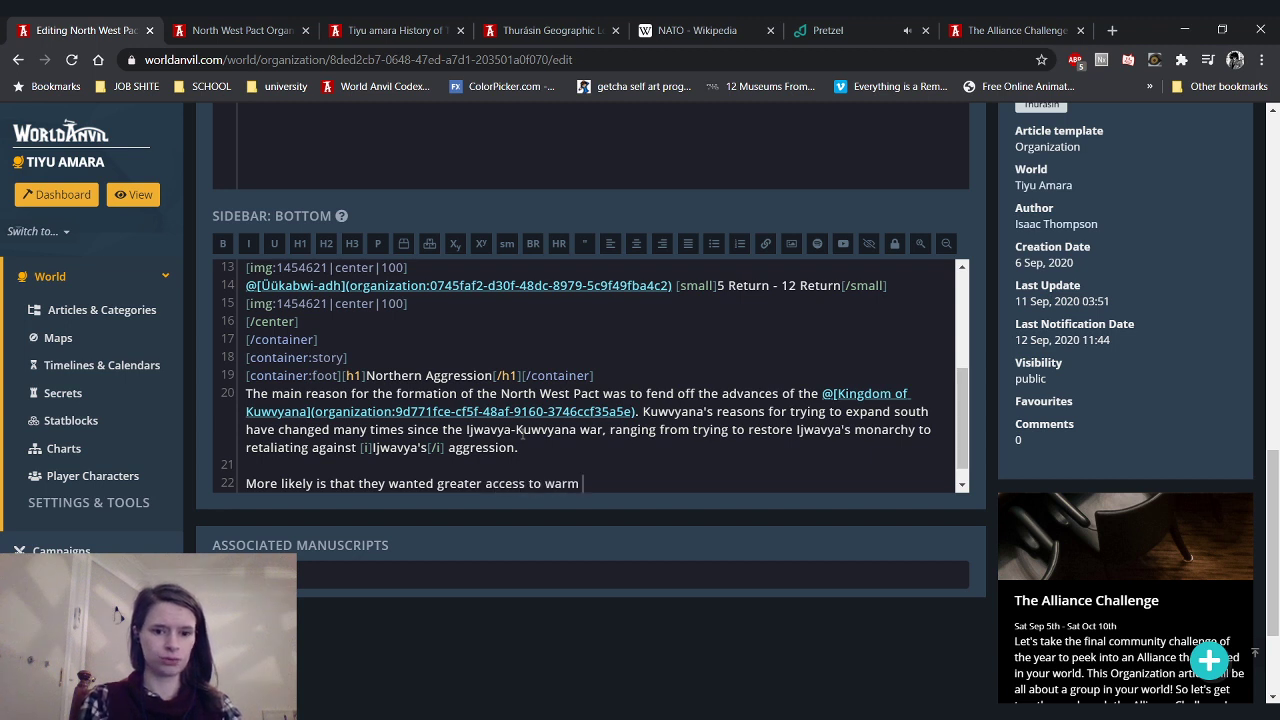
text(water po)
key(BackSpace)
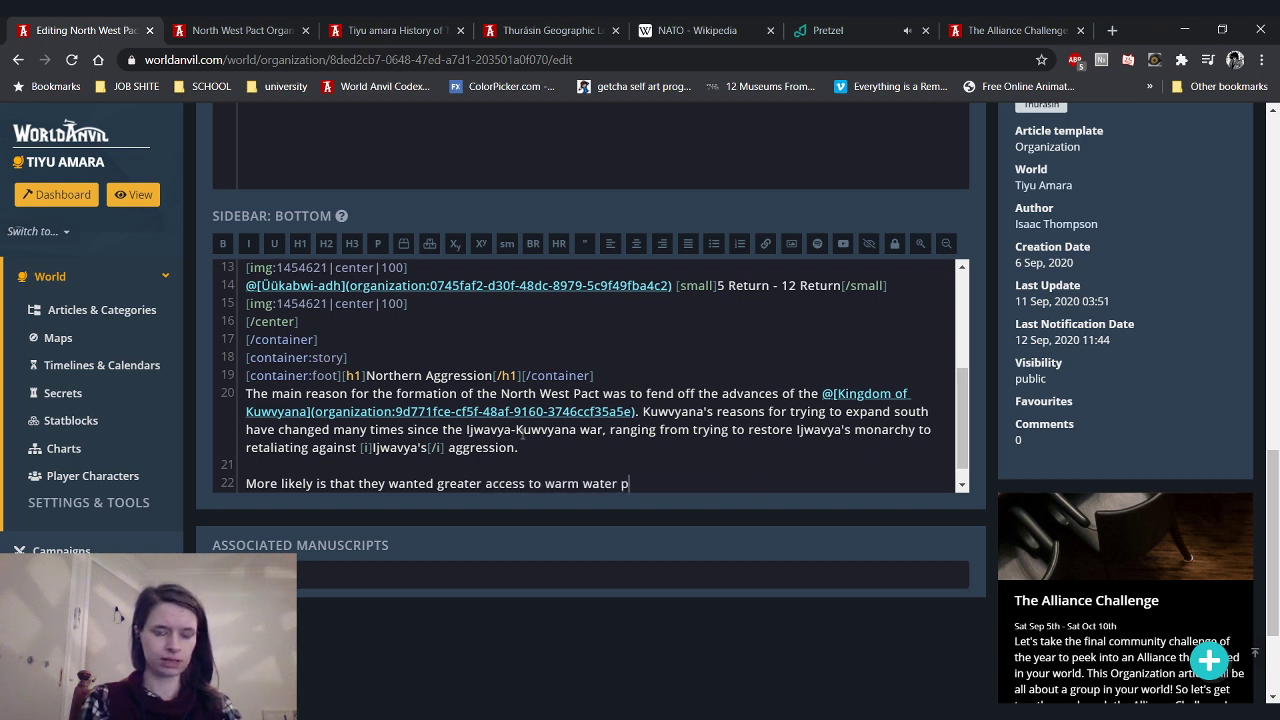
key(BackSpace)
key(BackSpace)
key(BackSpace)
key(BackSpace)
key(BackSpace)
key(BackSpace)
key(BackSpace)
text(waters and)
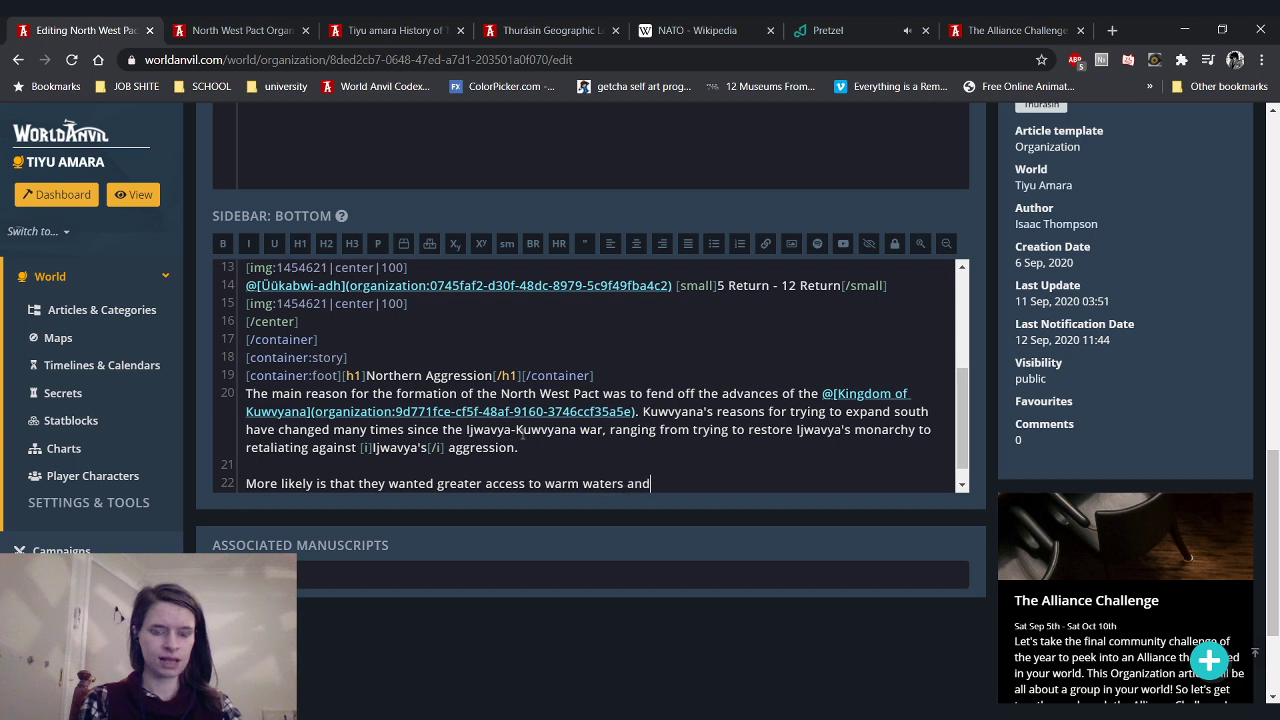
Extend the sentence with "the western sea, a valuable area of trade", correcting the misspelled "area"
text( the western sea)
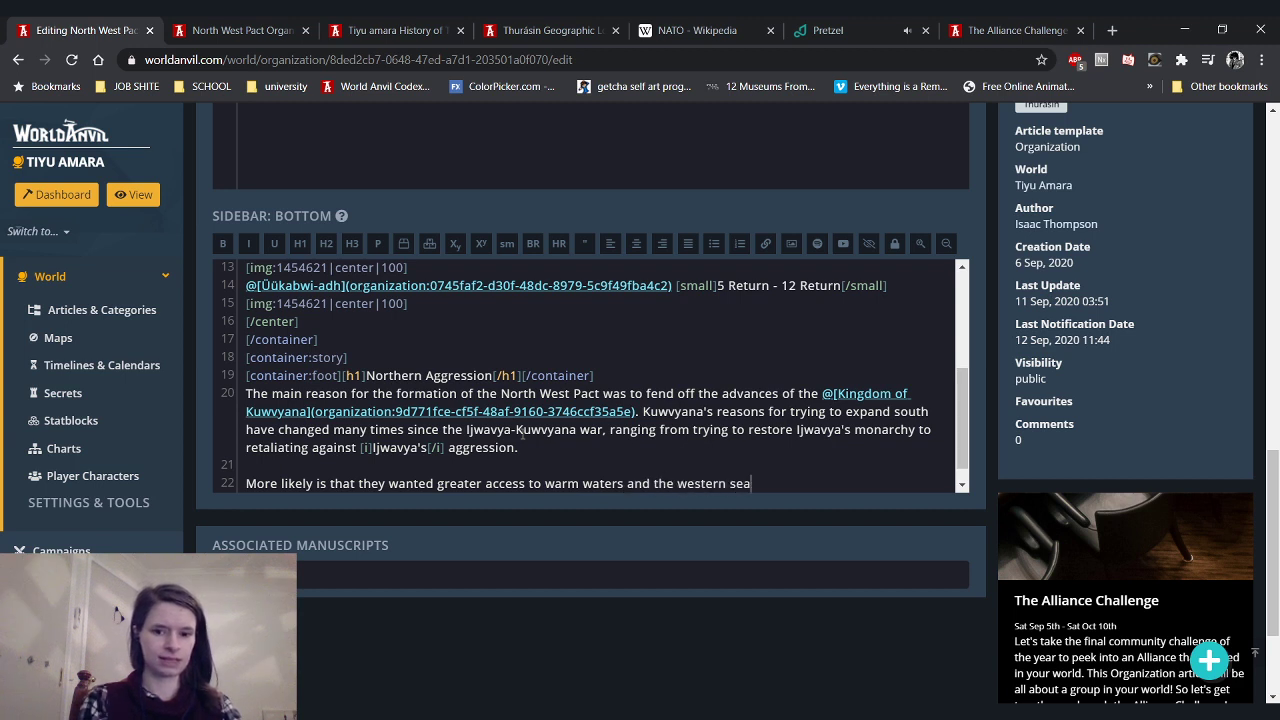
text(, a valuable )
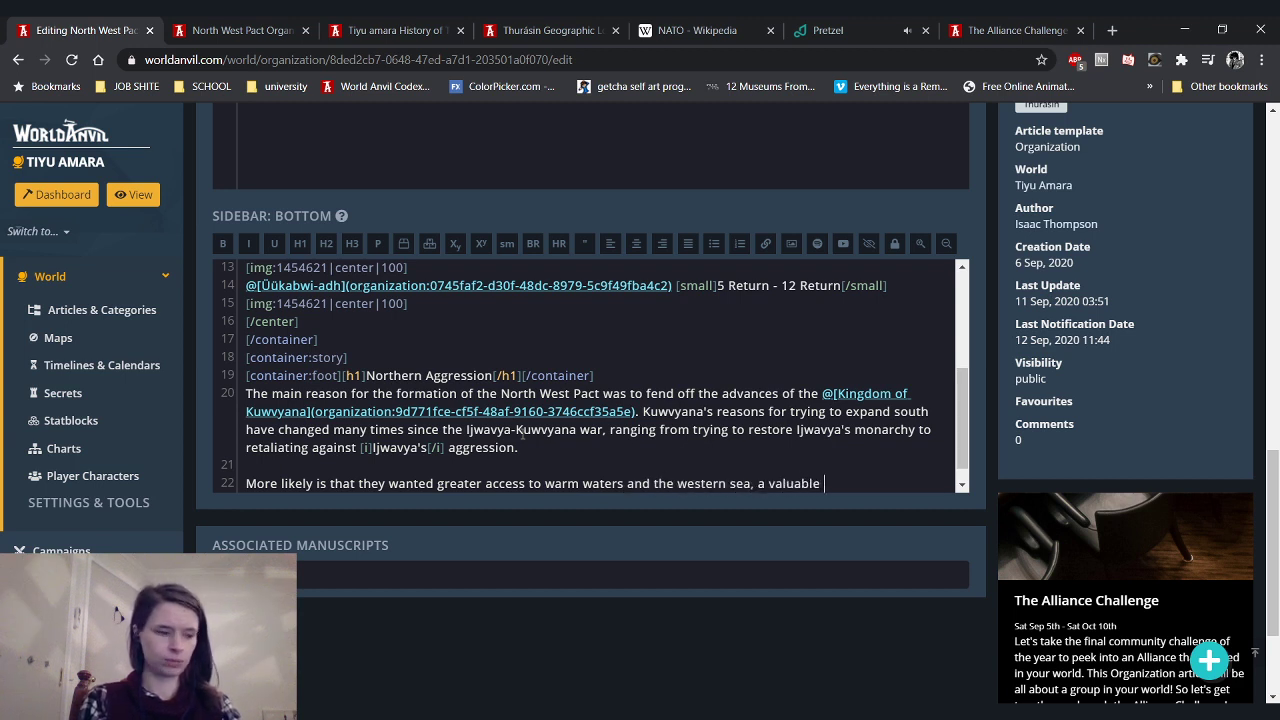
text(aarea )
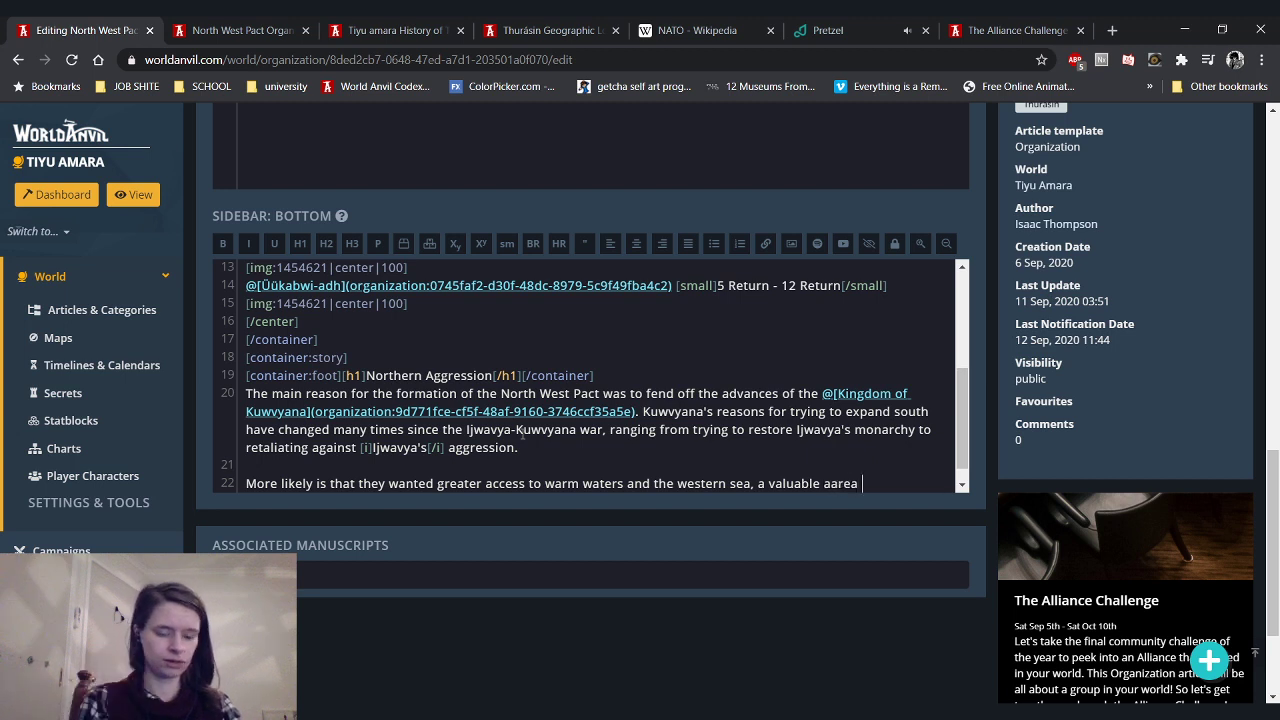
text(of trade)
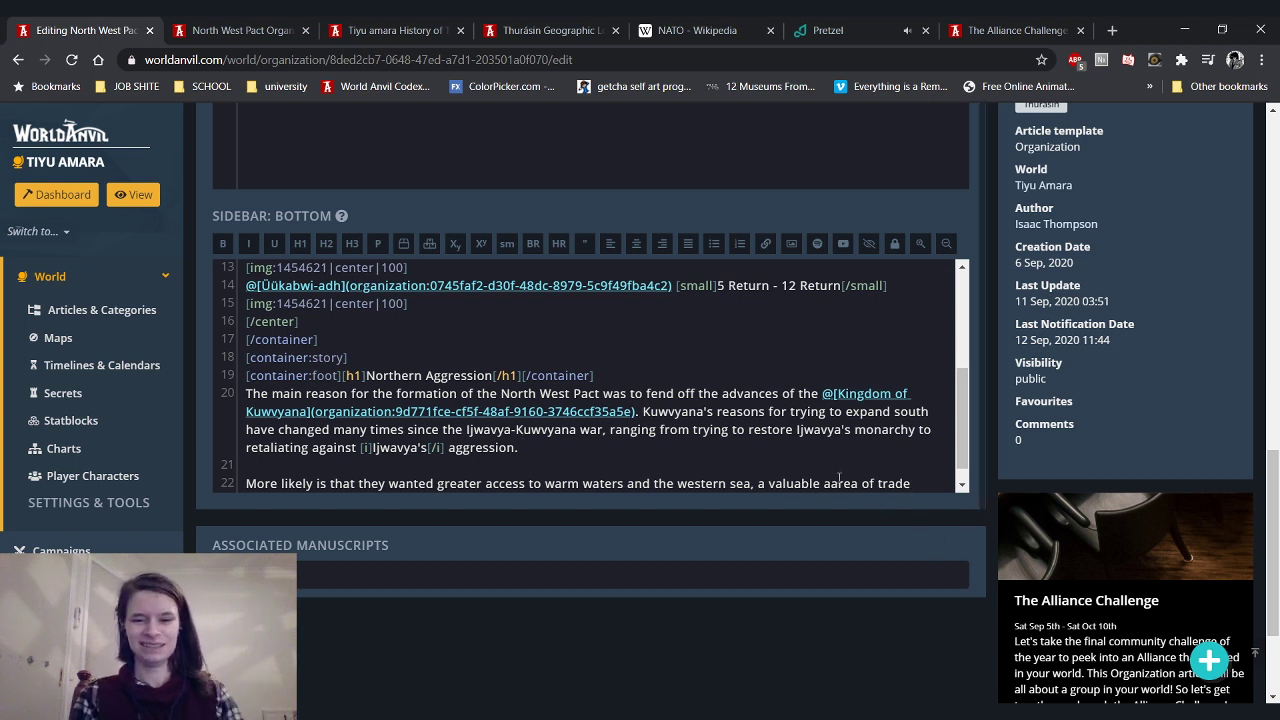
click(838, 483)
key(BackSpace)
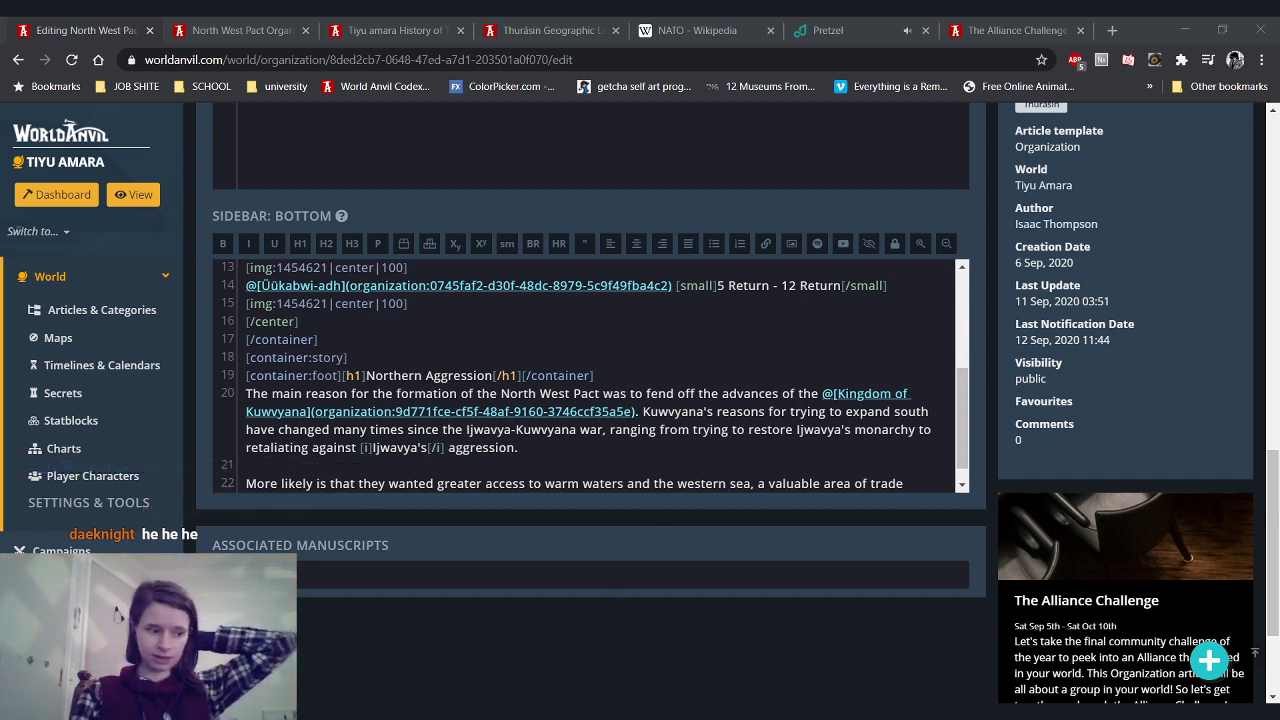
click(826, 483)
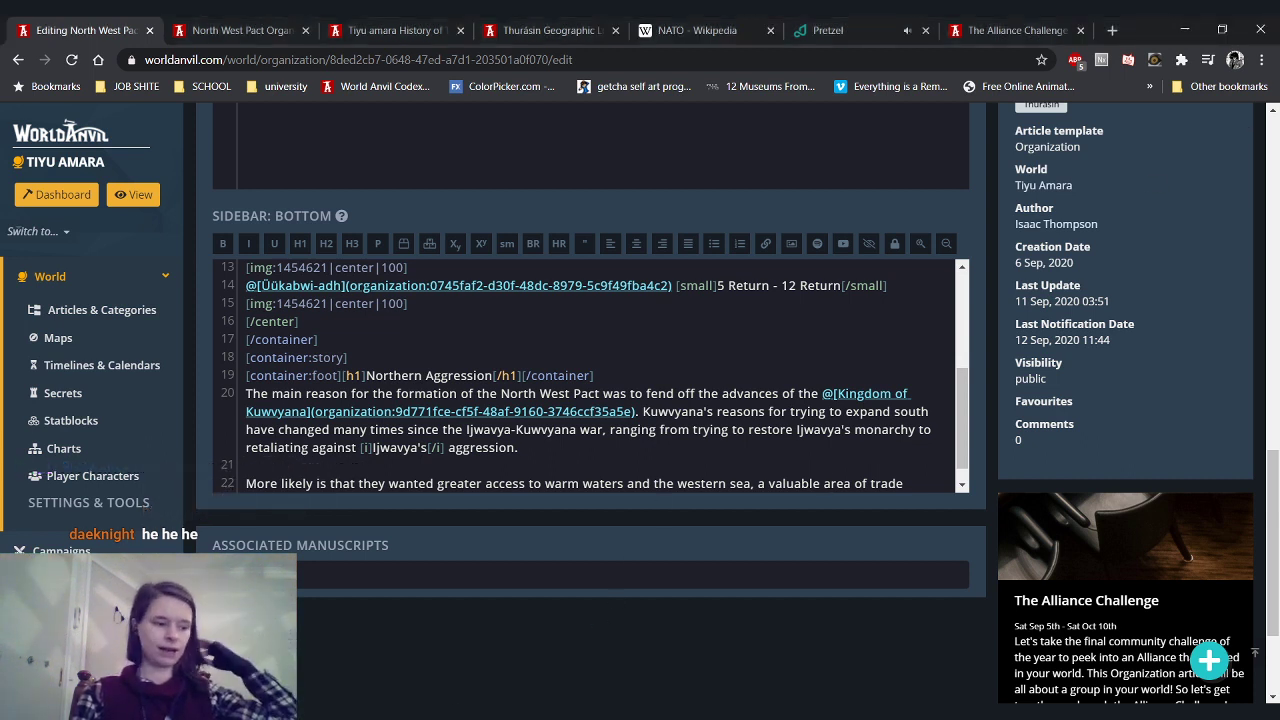
click(908, 483)
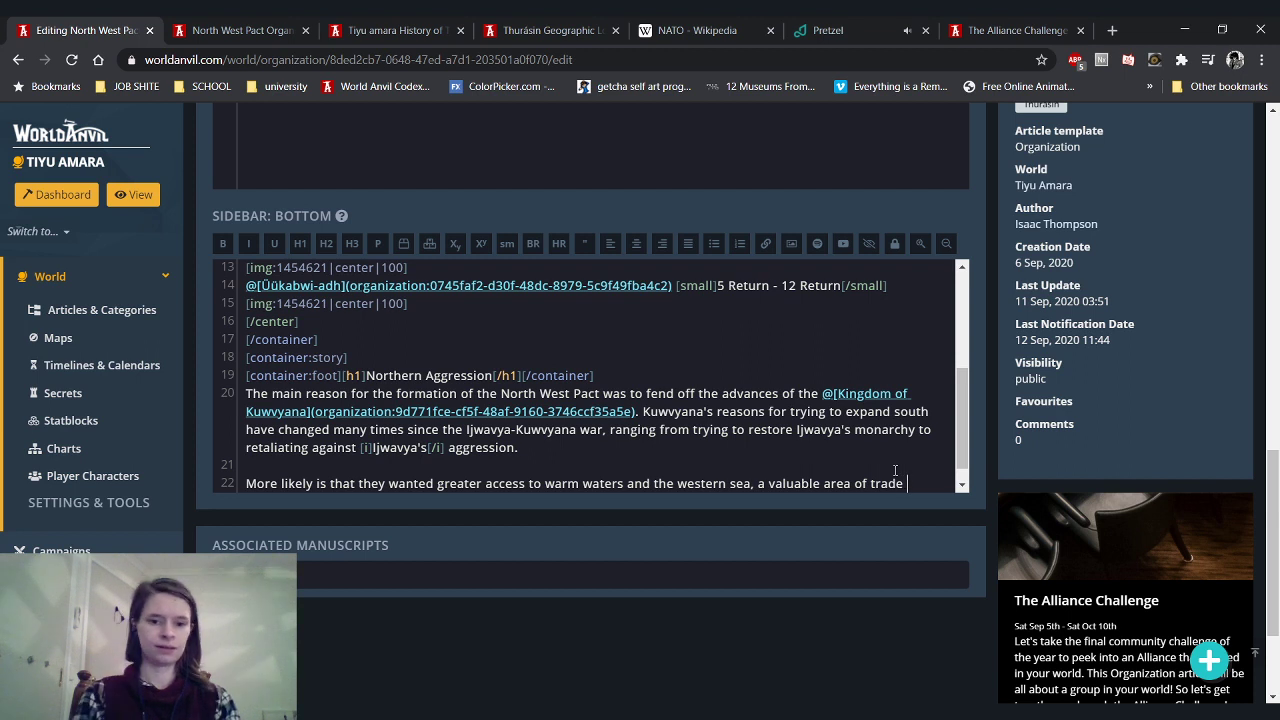
Add "with great connections to rich powers like" after "a valuable area of trade"
text(with gre)
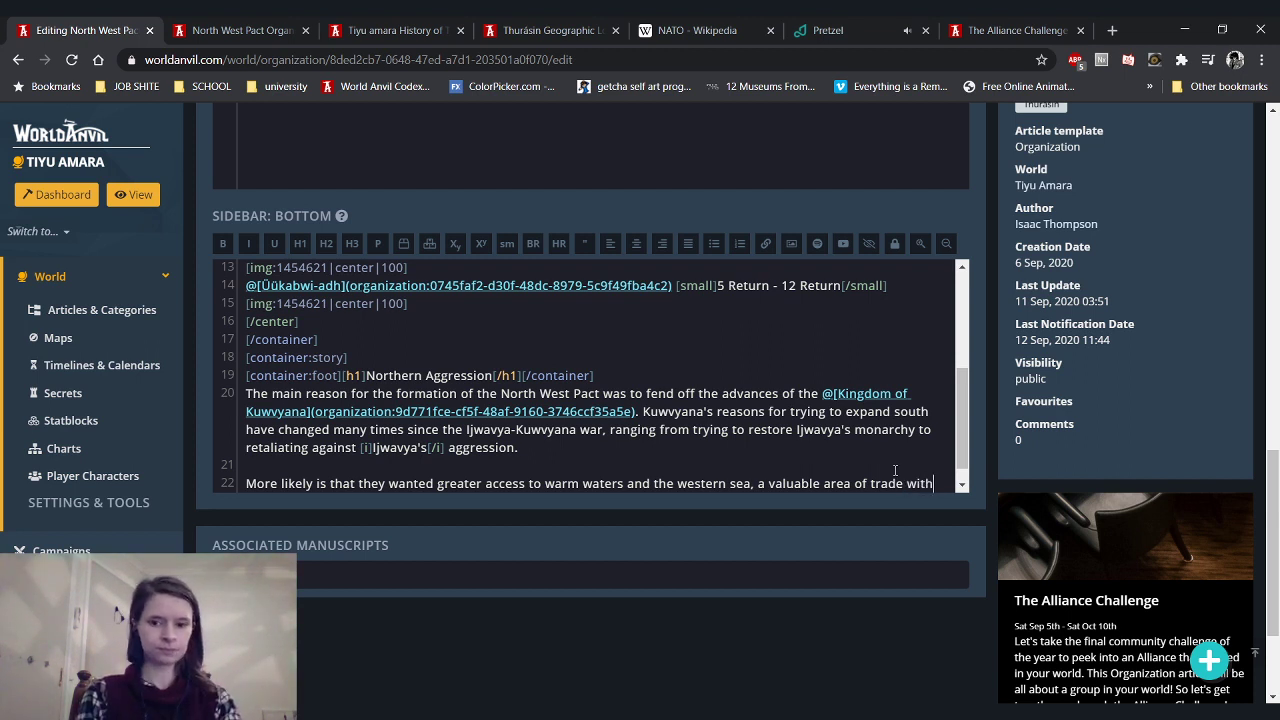
key(BackSpace)
key(BackSpace)
key(BackSpace)
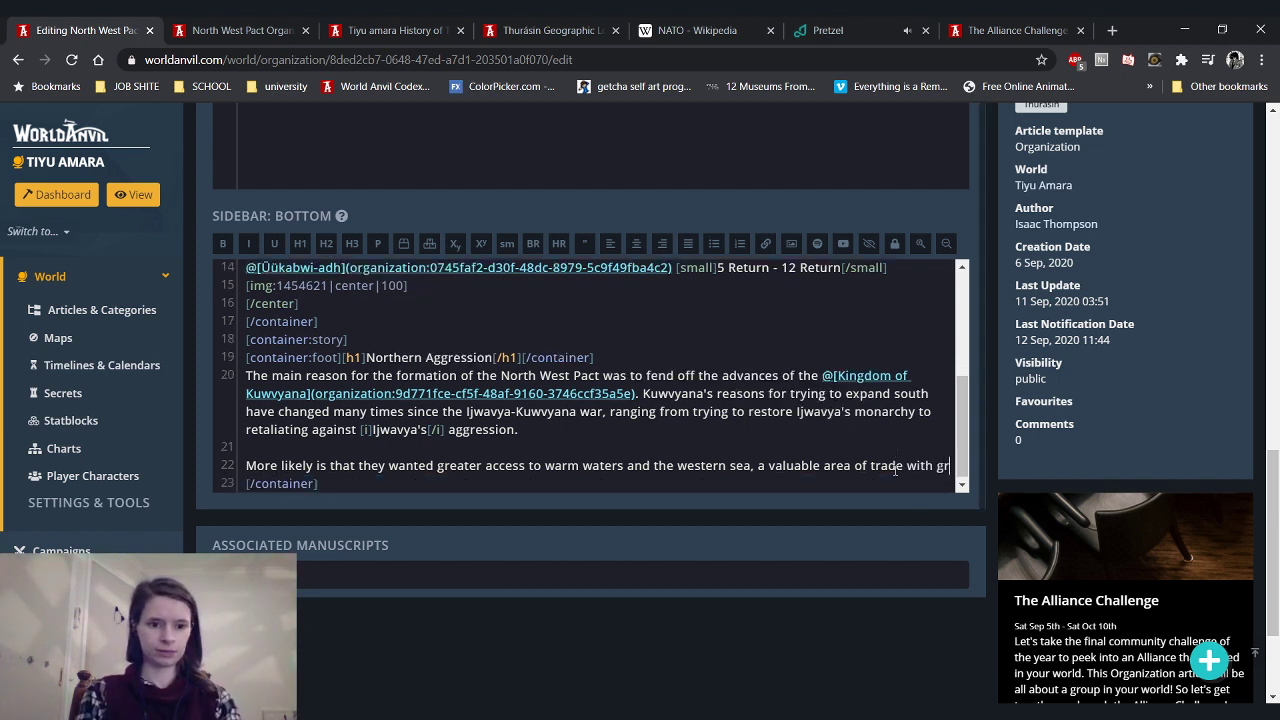
text(great co)
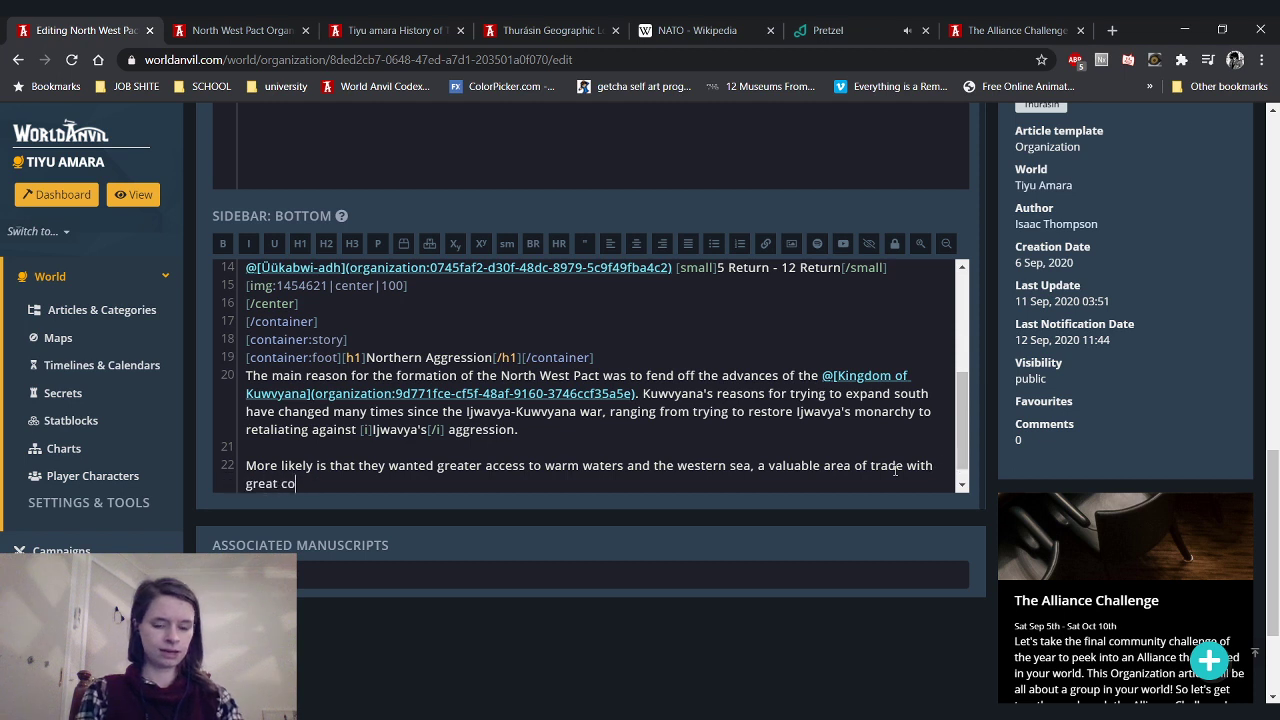
text(nnections to )
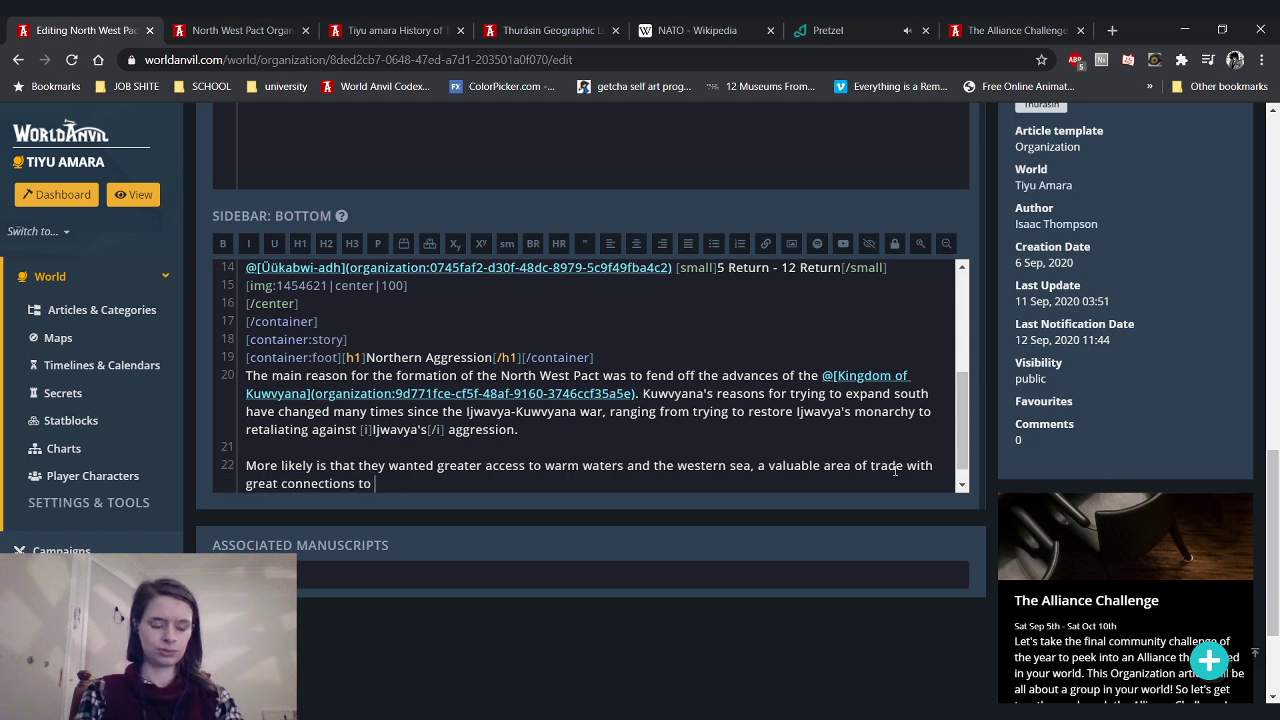
text(rich )
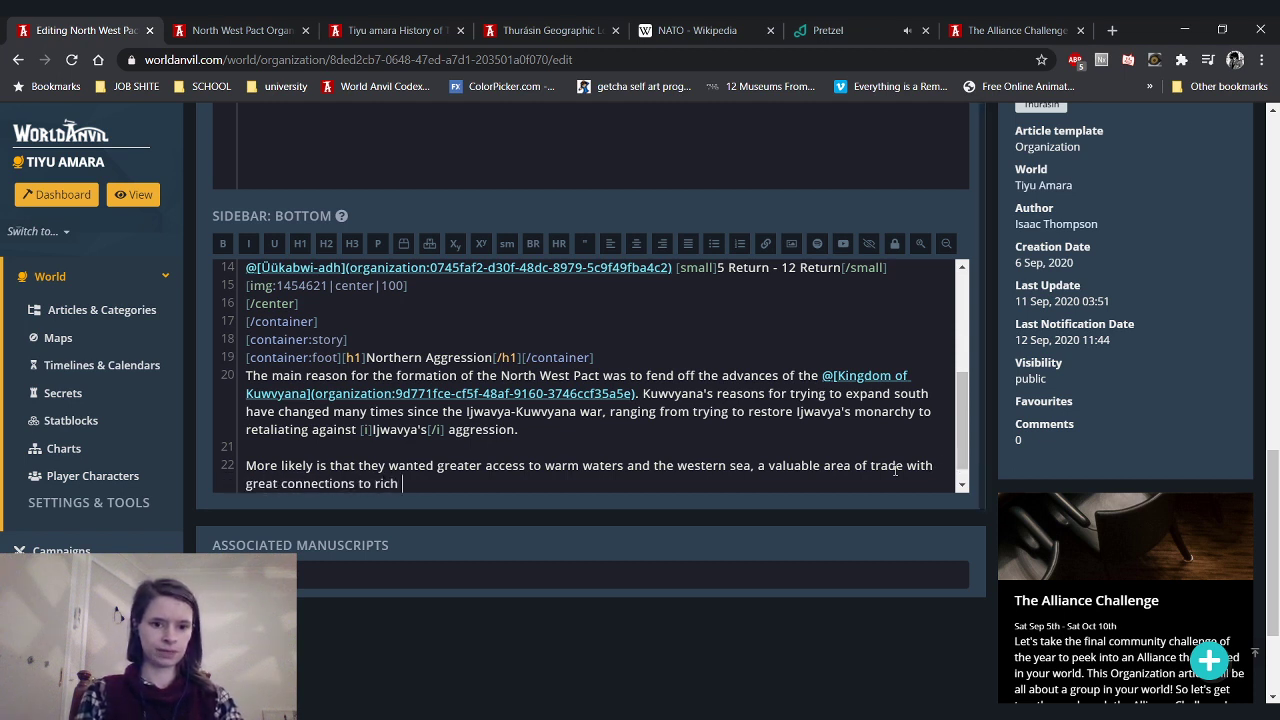
text(powers like )
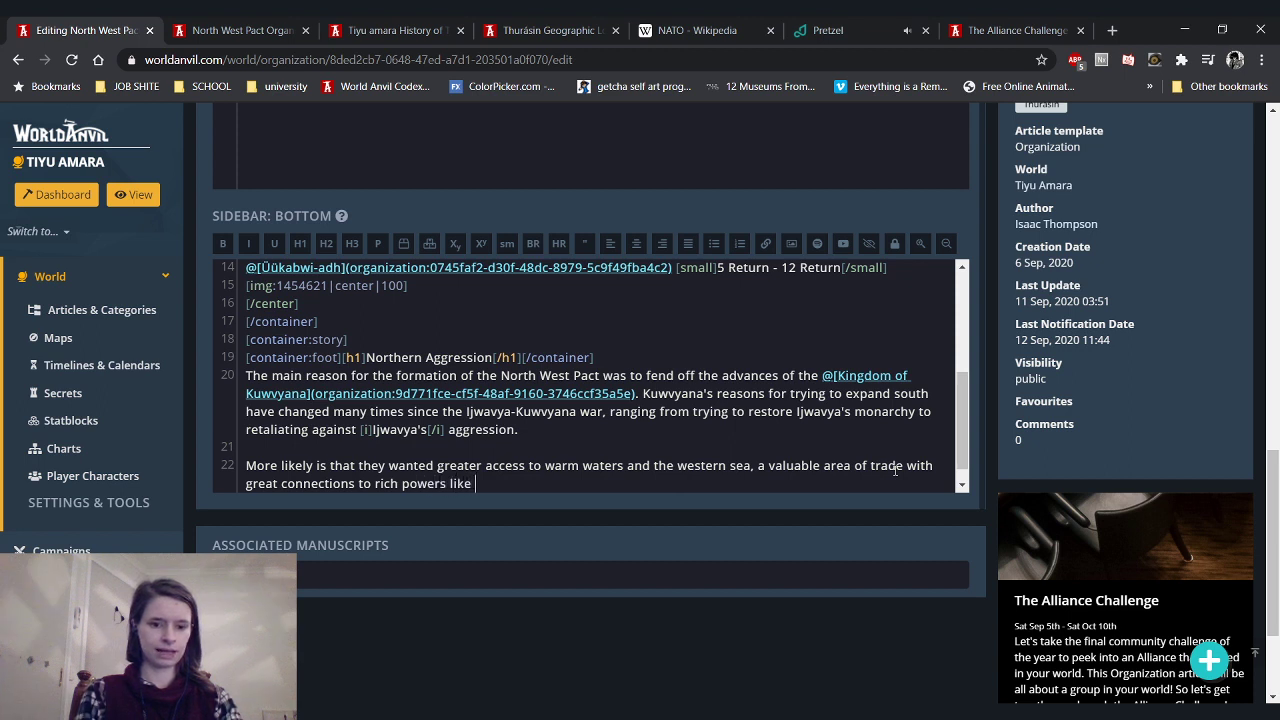
Finish the sentence with an article mention linking to Ozäxa-Lavüdh, followed by a full stop
text(@ozaxa)
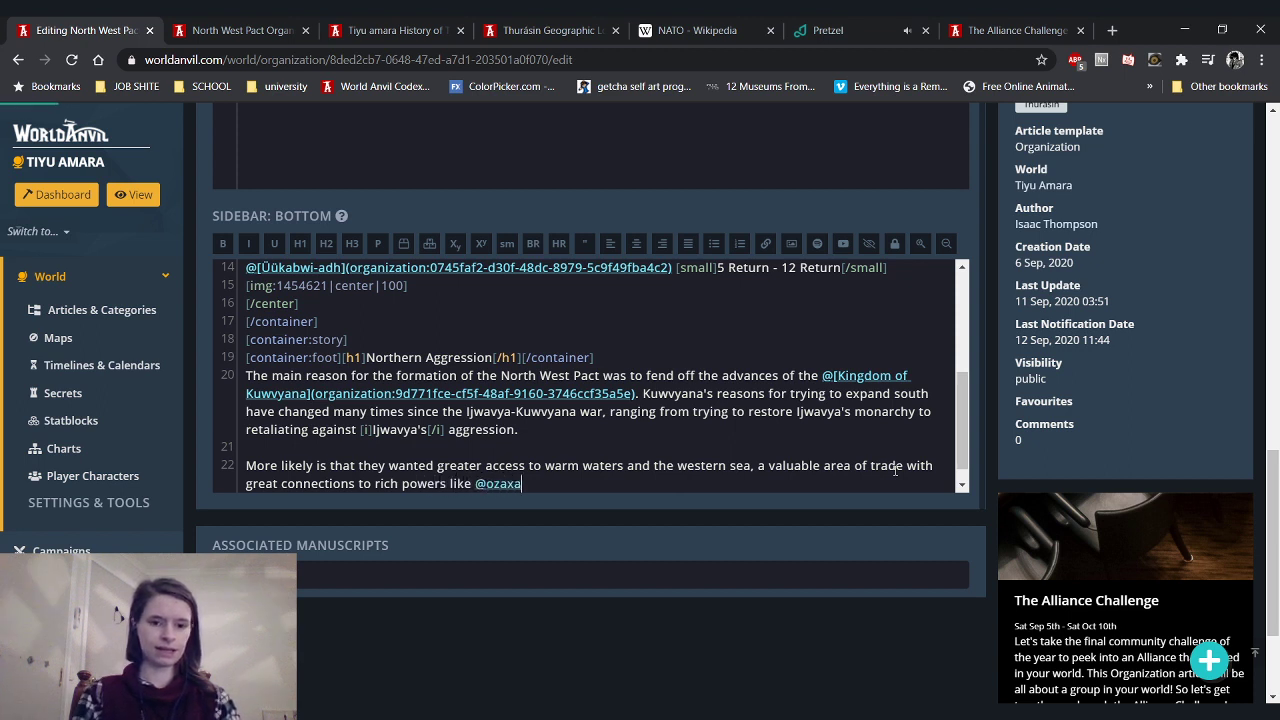
click(552, 502)
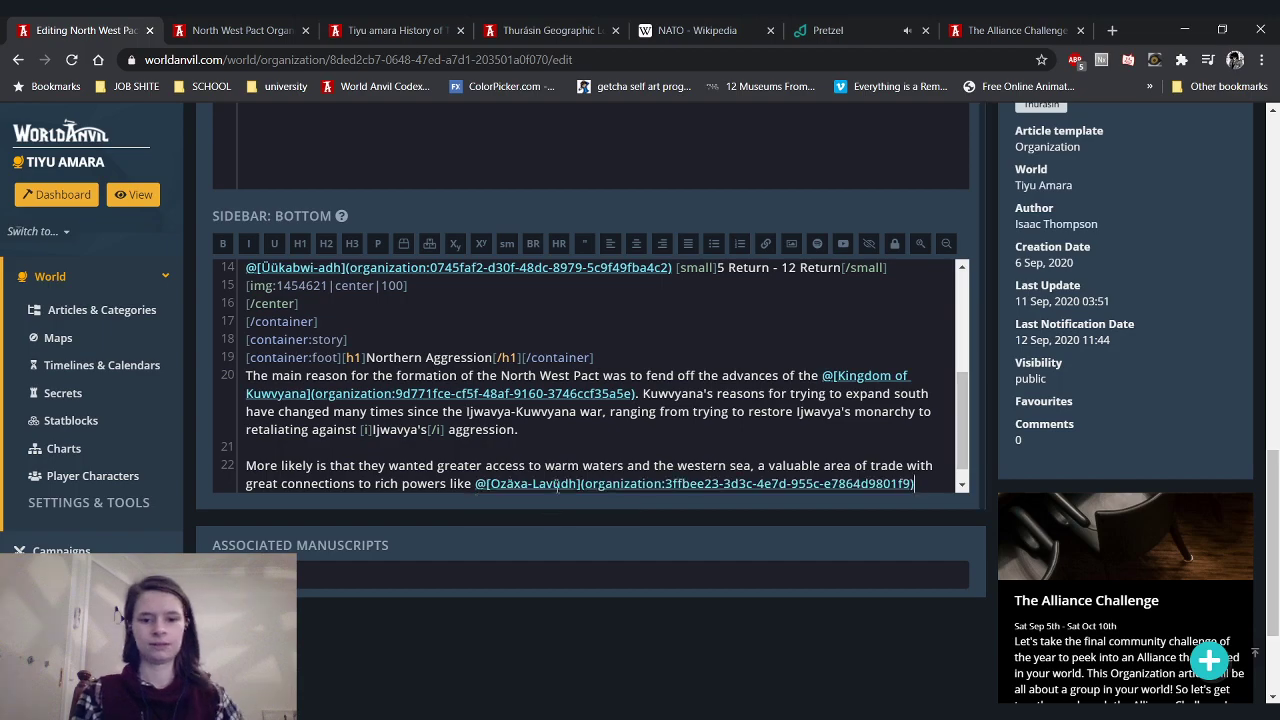
text(.)
Refresh the North West Pact preview, review the new Northern Aggression paragraph, and go back to the editor
key(ctrl+Tab)
key(F5)
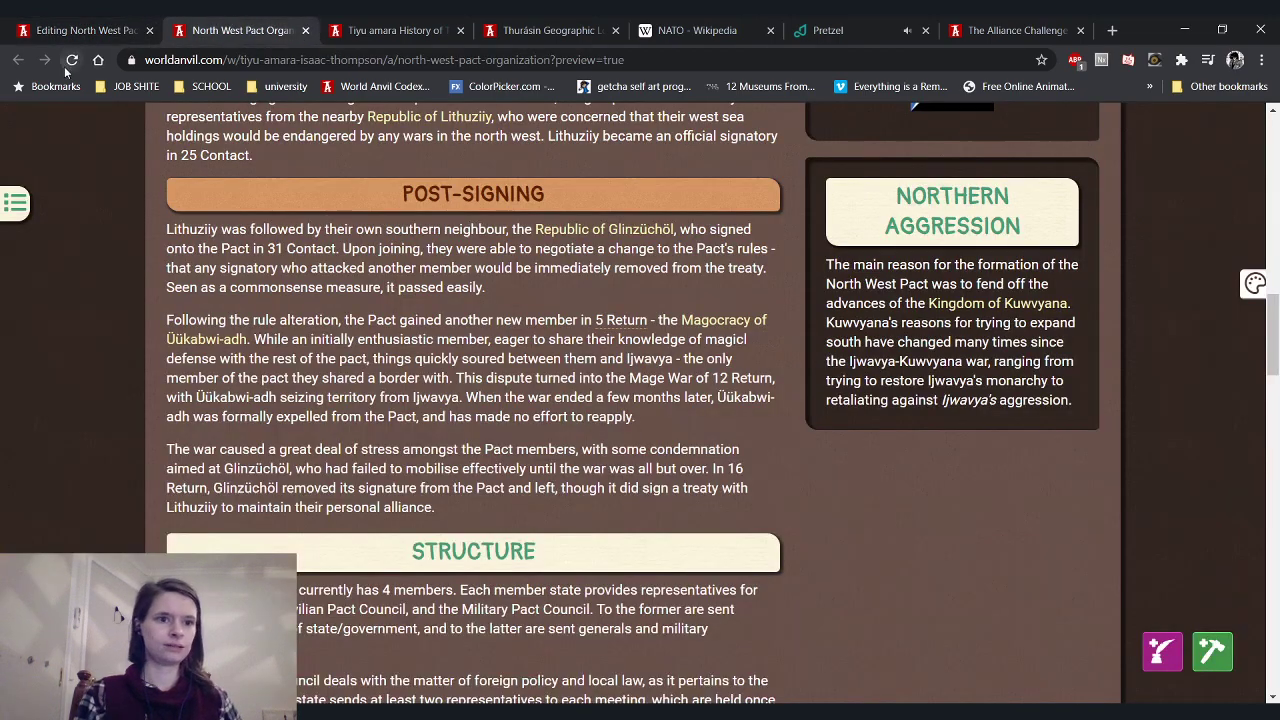
scroll(352, 349, down, 10)
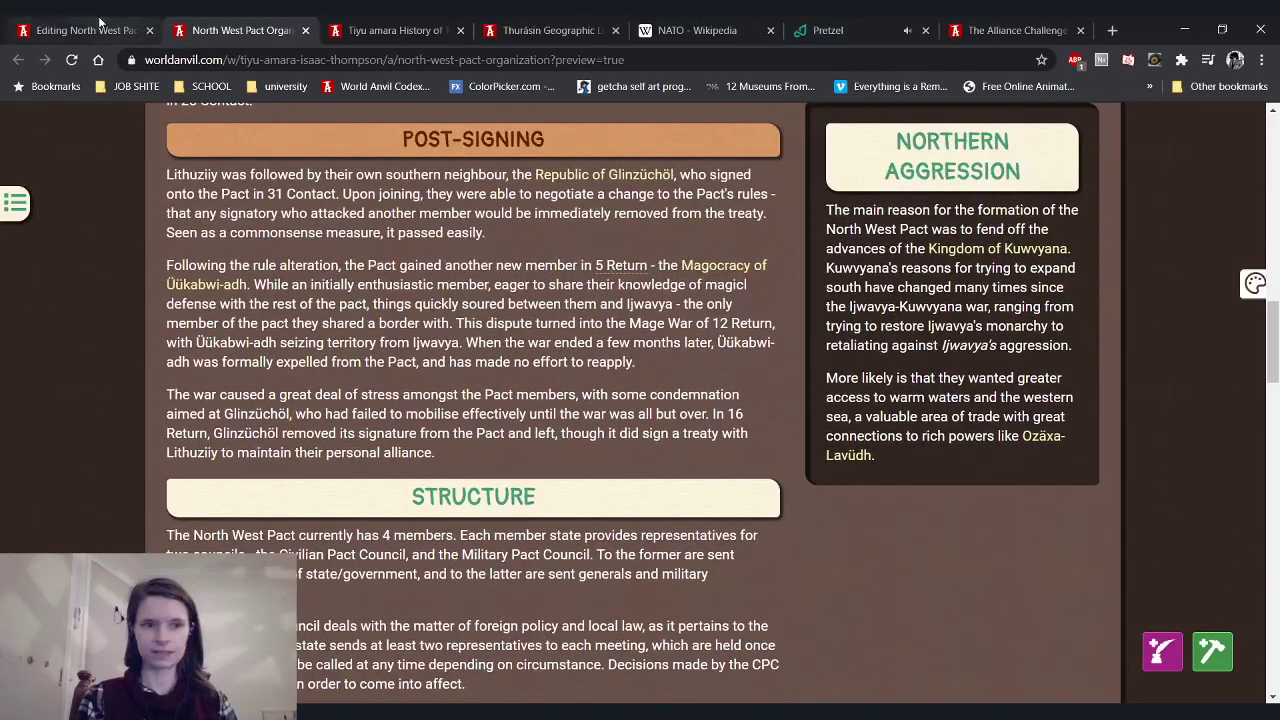
click(95, 30)
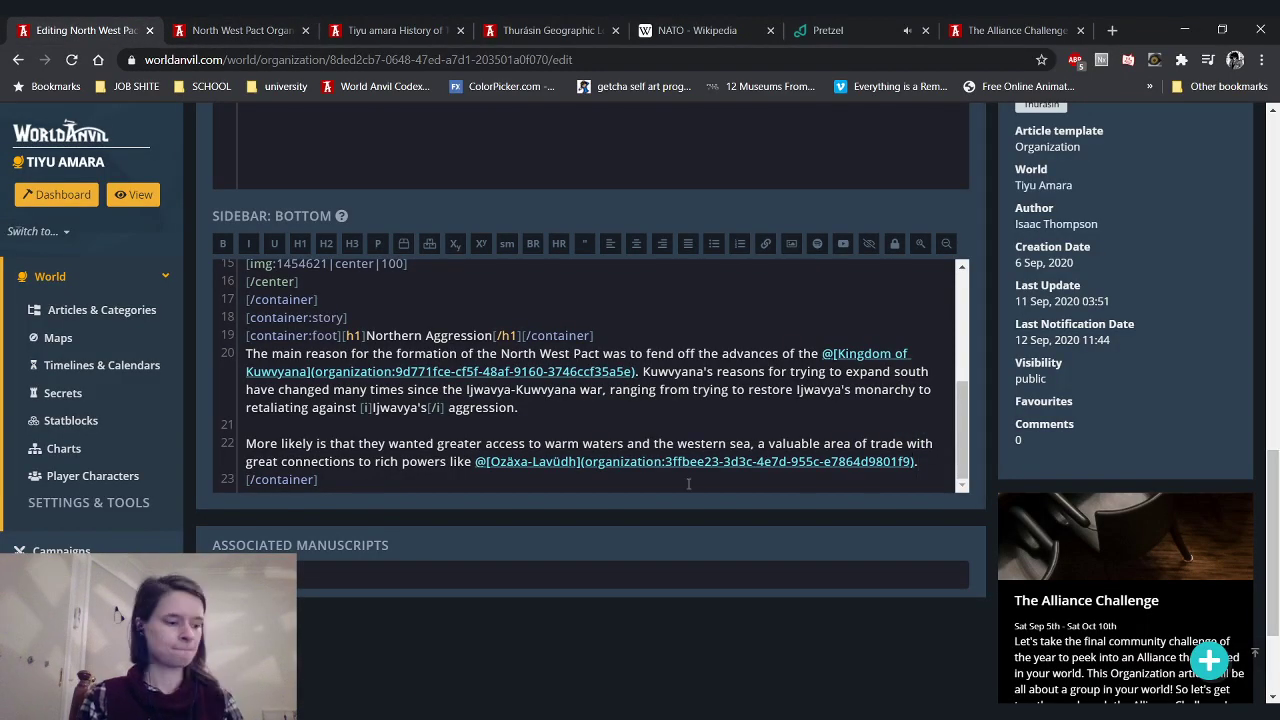
Begin another sentence after the Ozäxa-Lavüdh mention with "There is also the element of pride - prior to its collapse in"
text(There )
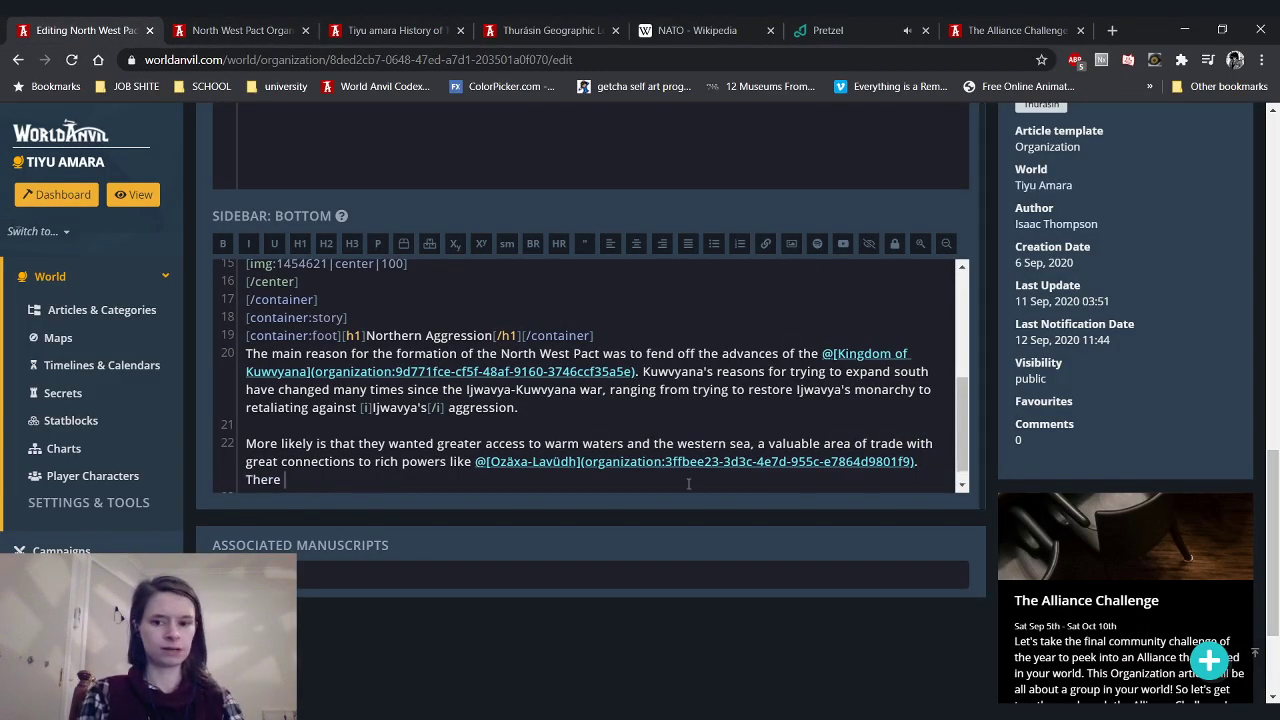
text(is also the element of )
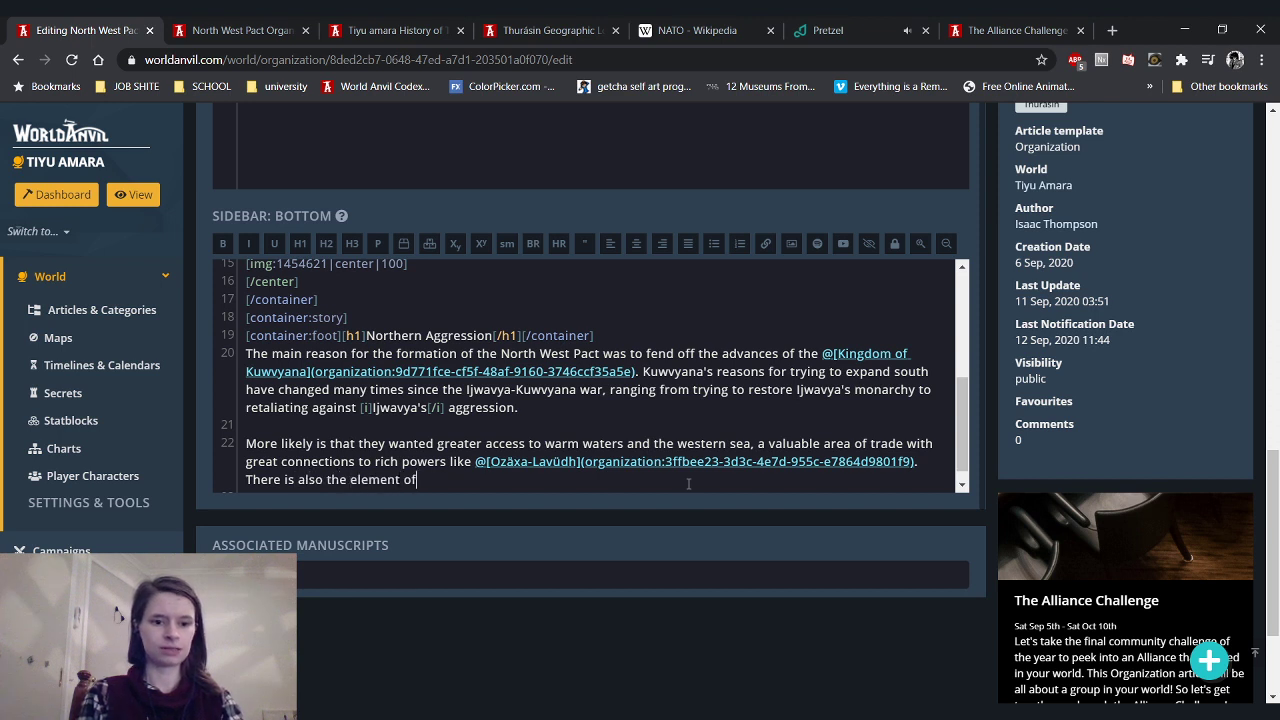
text(pride -)
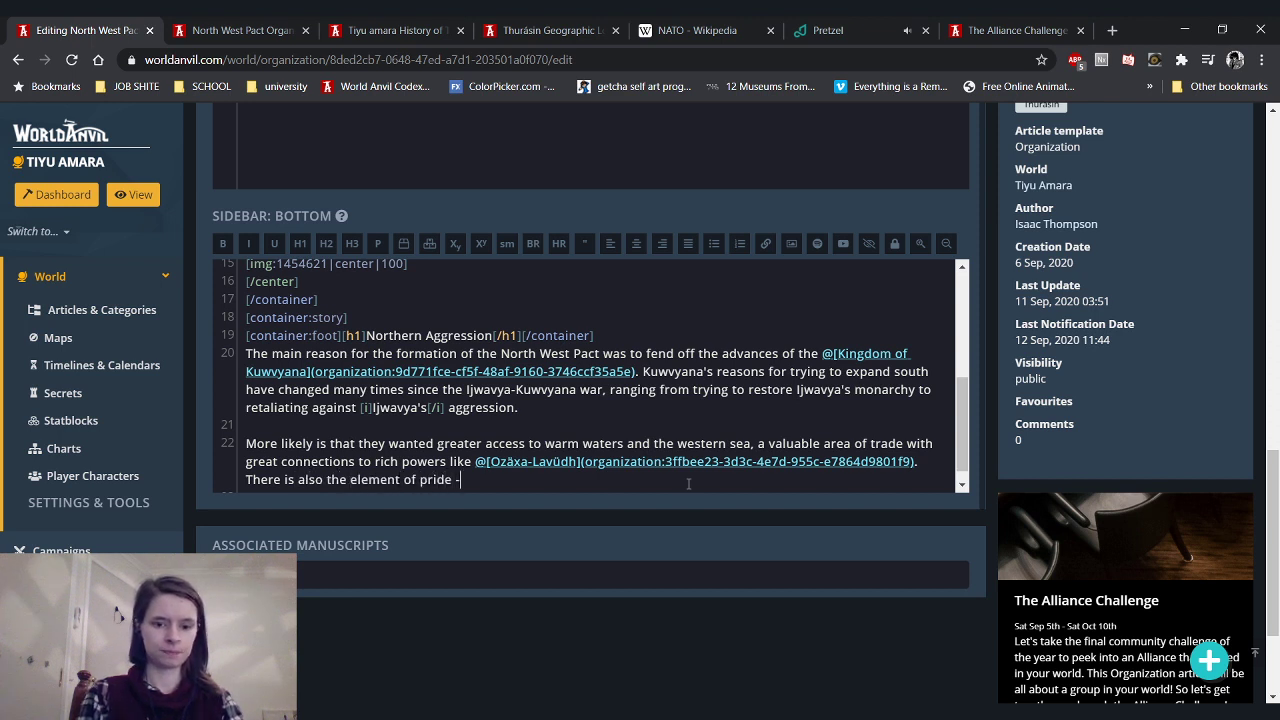
text(rior to it's)
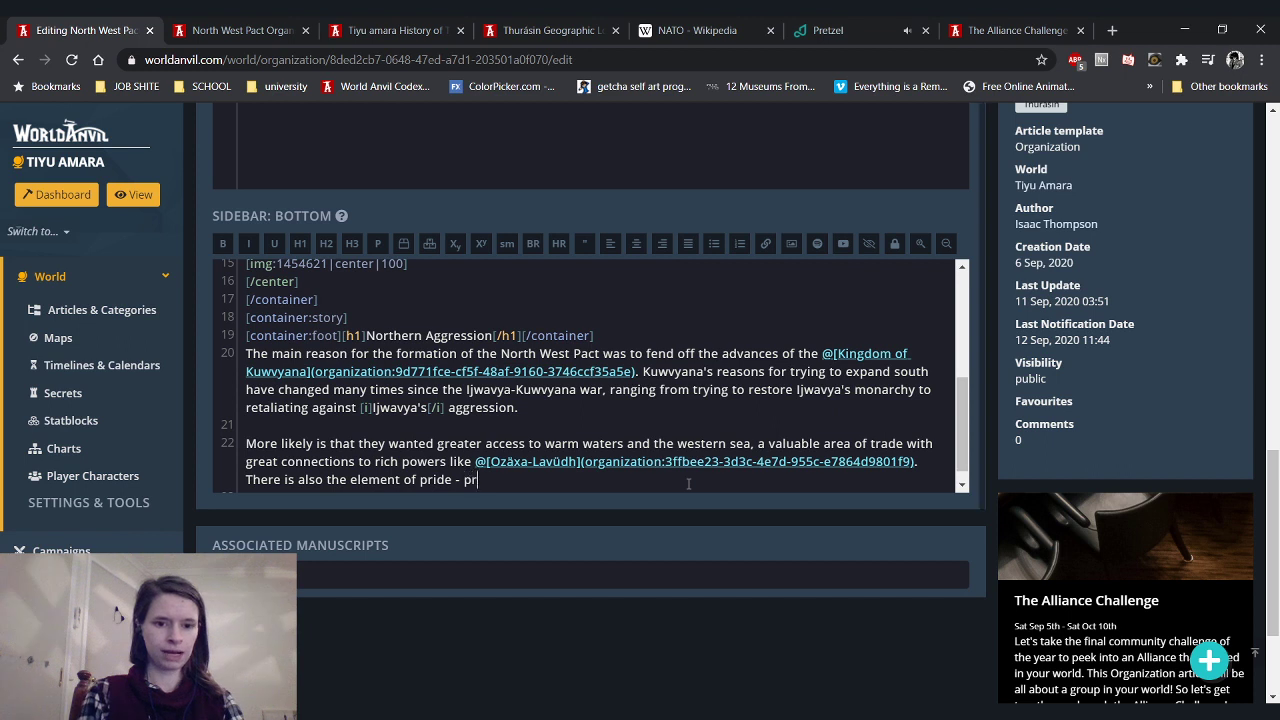
key(BackSpace)
key(BackSpace)
key(BackSpace)
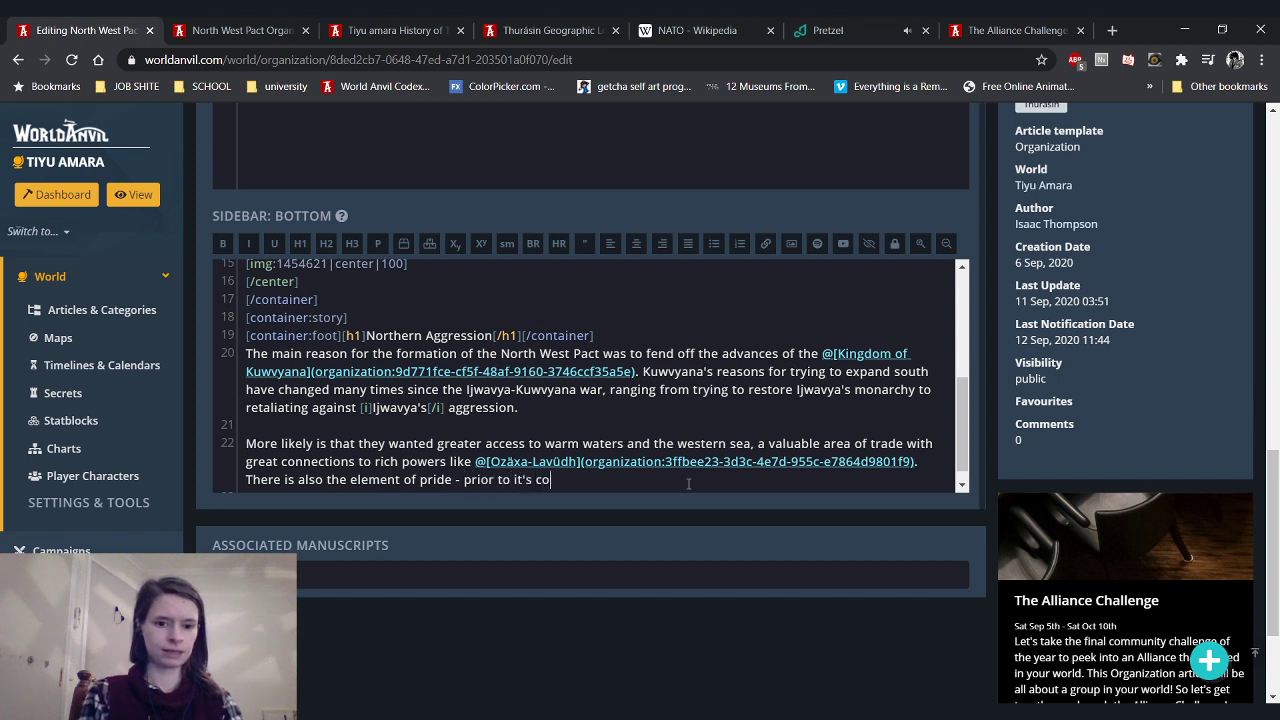
text(s collapse in)
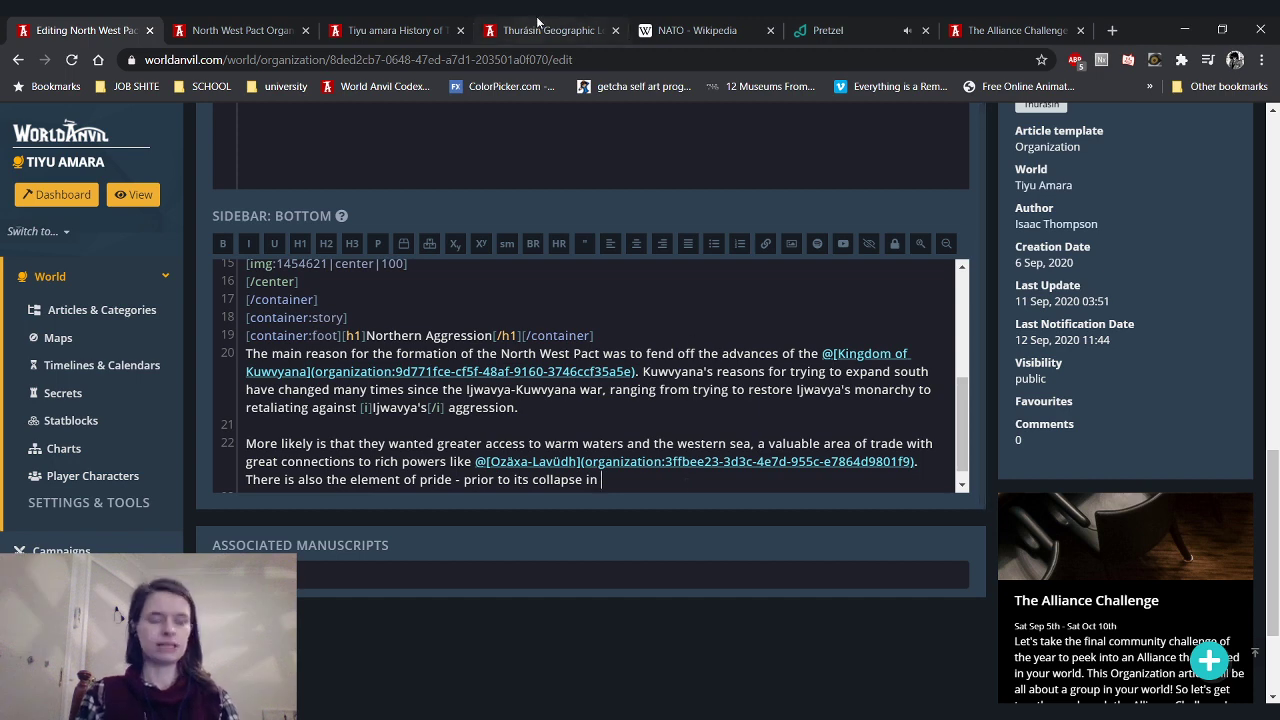
Look up the date of Kuwvyana's collapse in the History of Thurasin timeline
click(402, 30)
scroll(241, 299, up, 15)
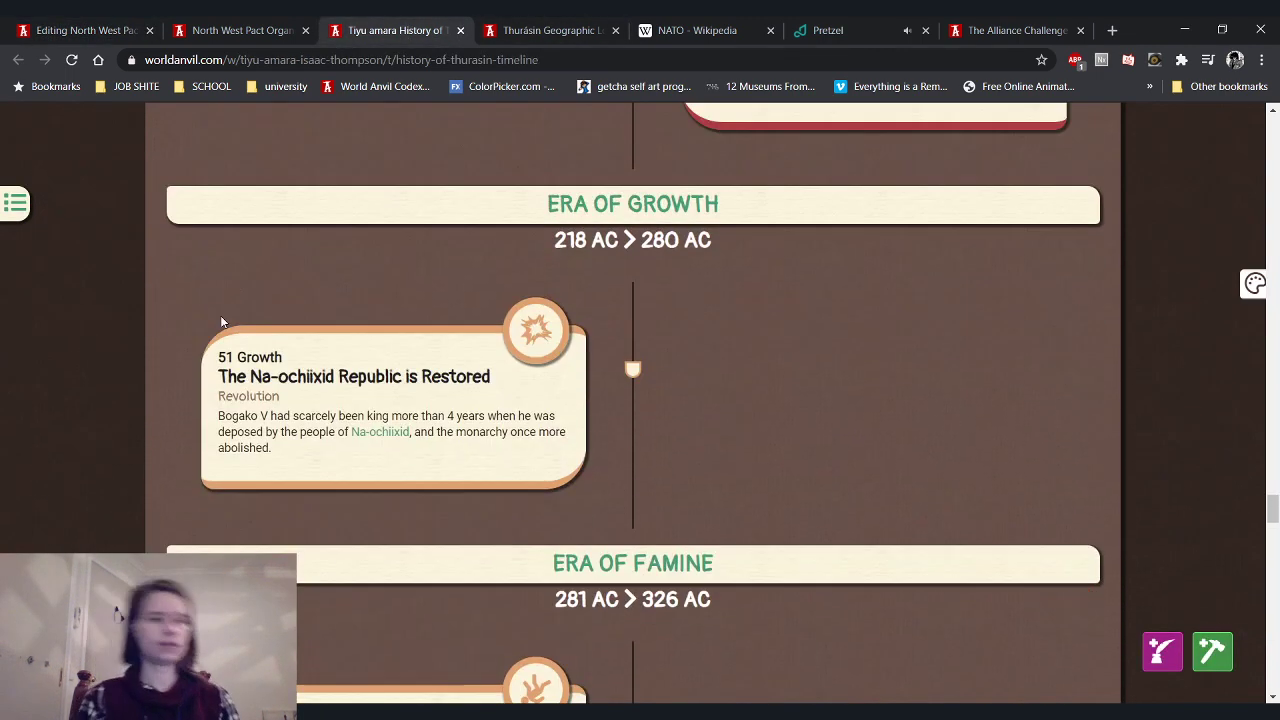
scroll(221, 318, down, 4)
scroll(221, 318, up, 8)
scroll(222, 318, up, 10)
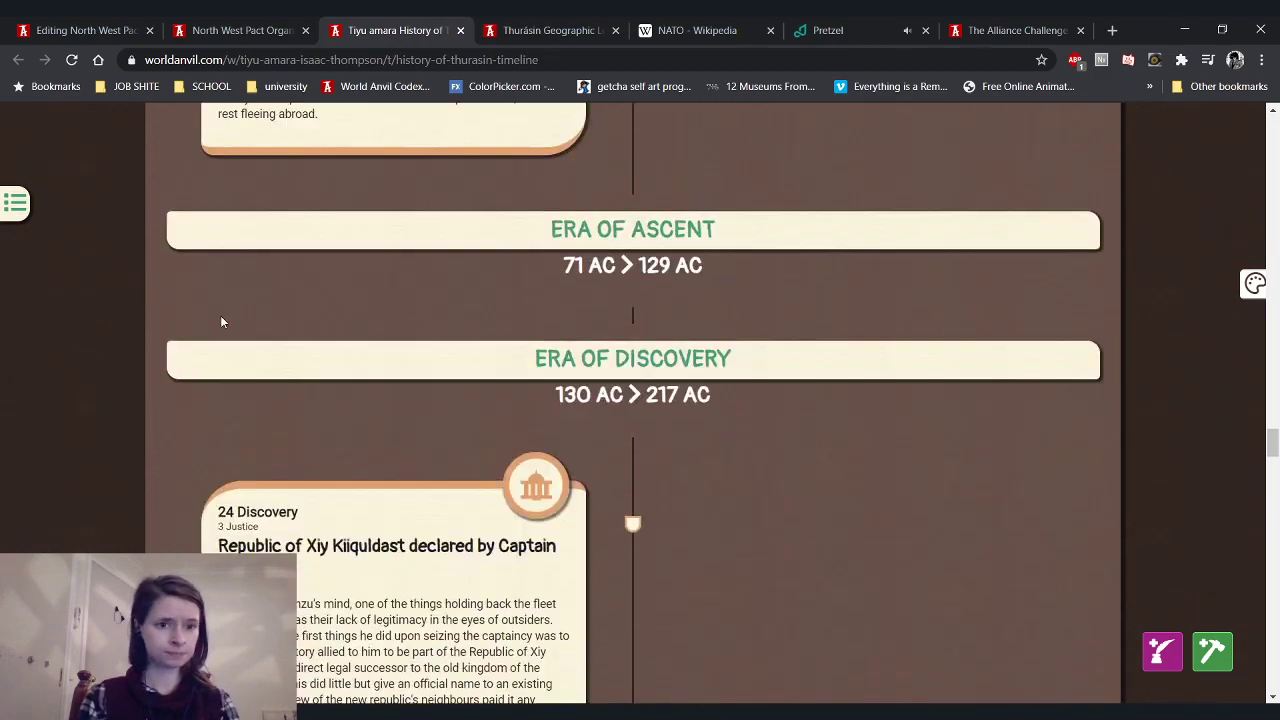
scroll(222, 316, up, 10)
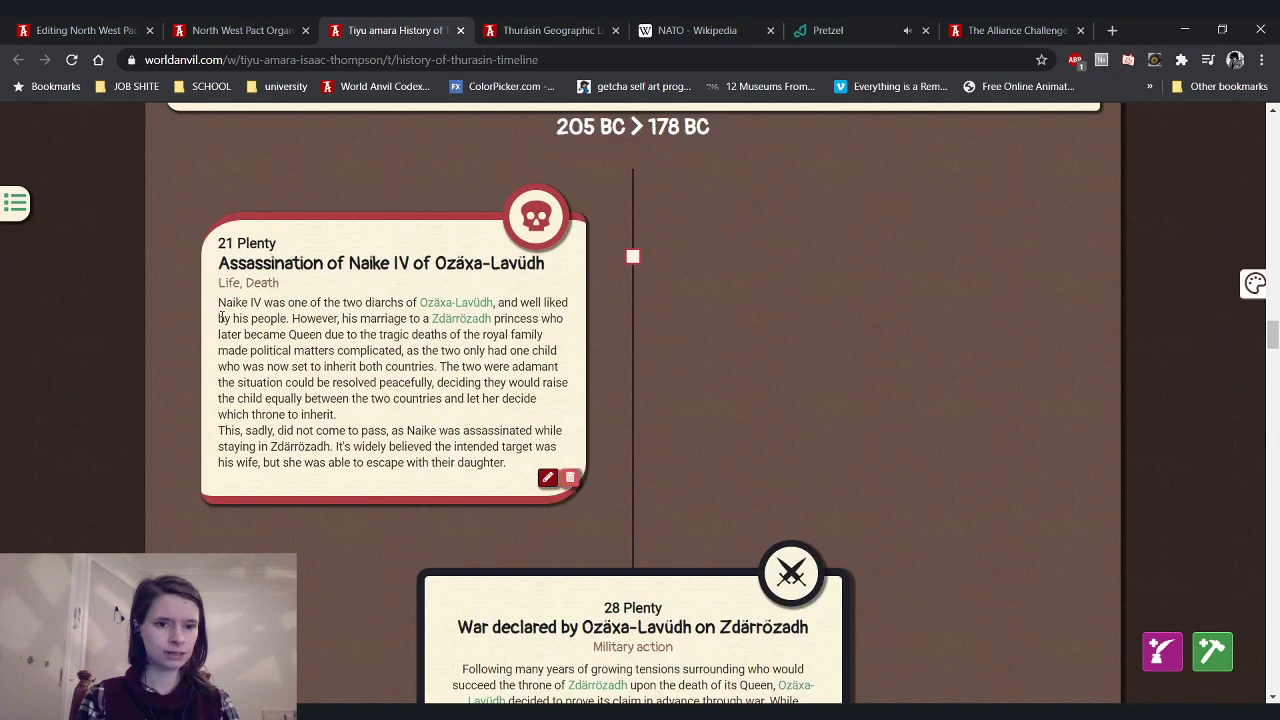
scroll(221, 318, up, 5)
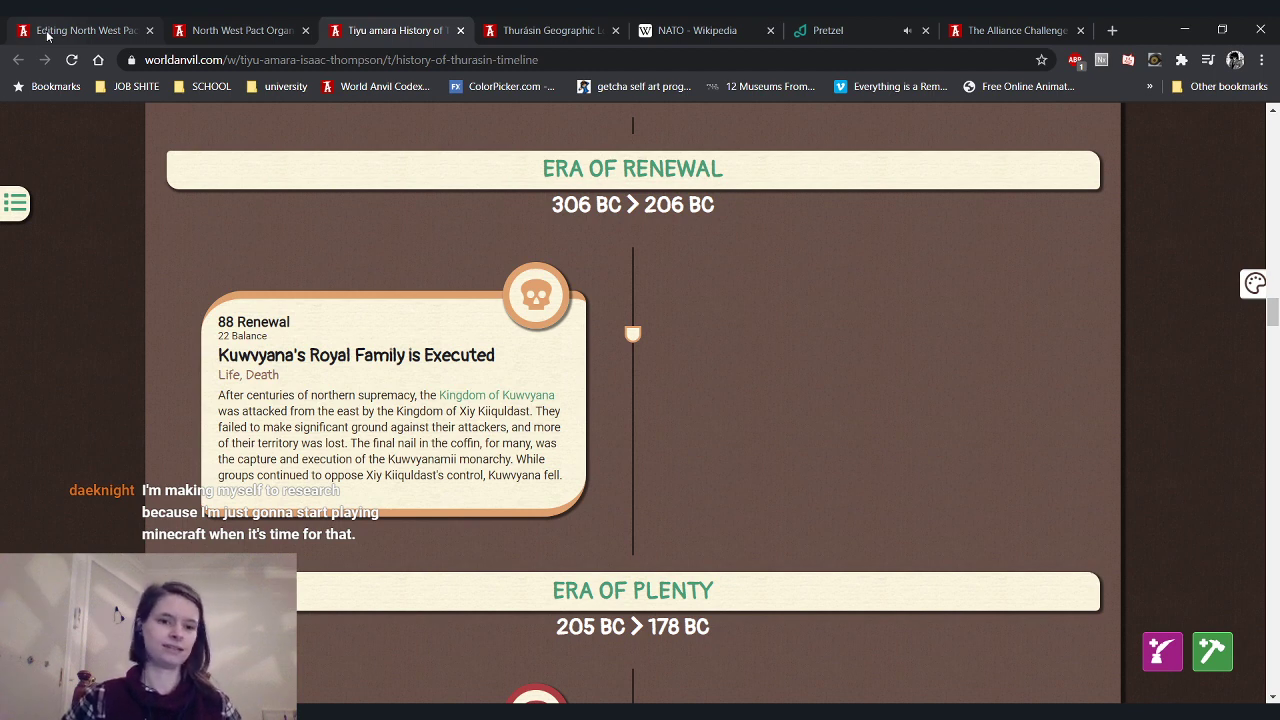
Return to the North West Pact editor, add "88 Renewal" to the collapse sentence, and start a "[tooltip:" tag before the date
click(80, 30)
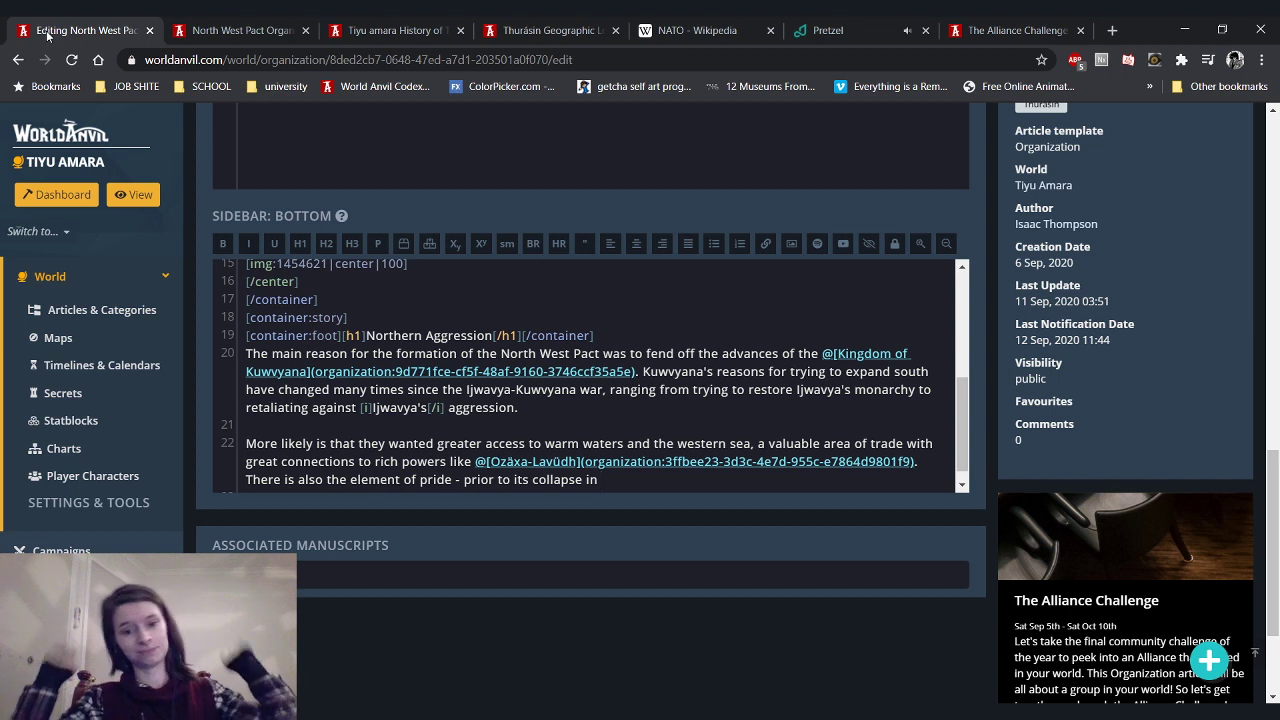
text(88 Renewal)
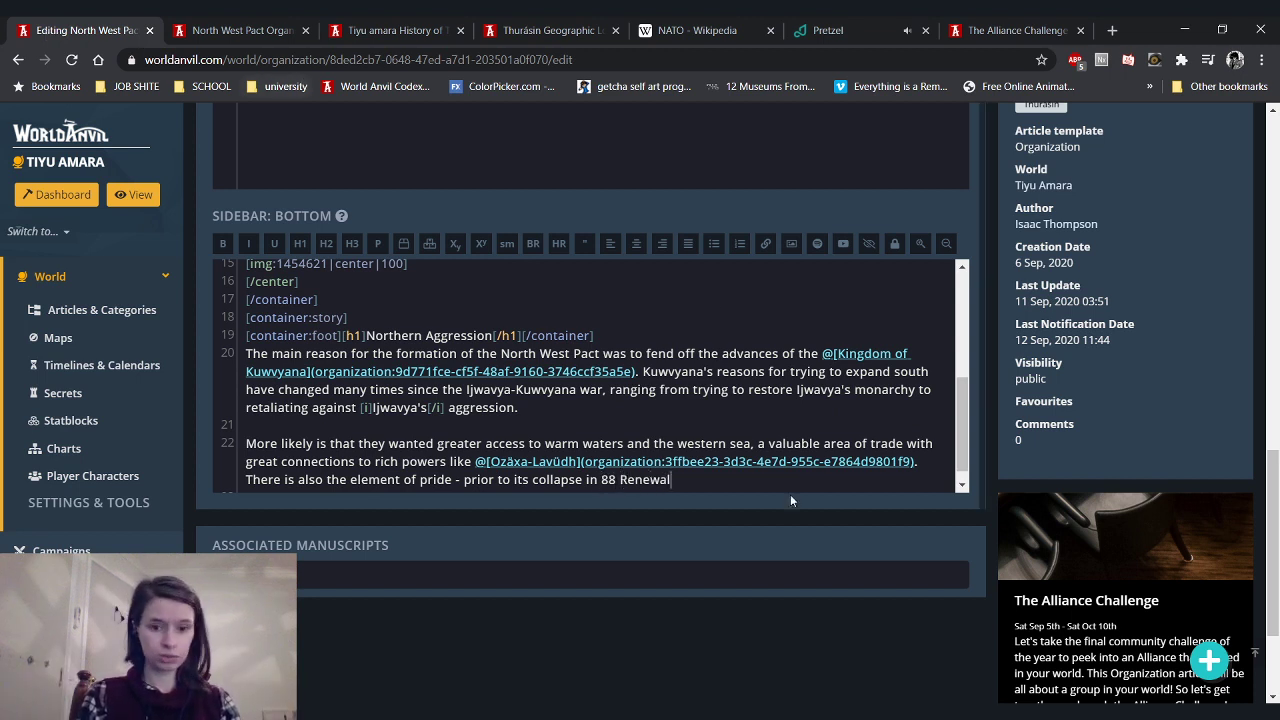
click(601, 480)
text([tooltip)
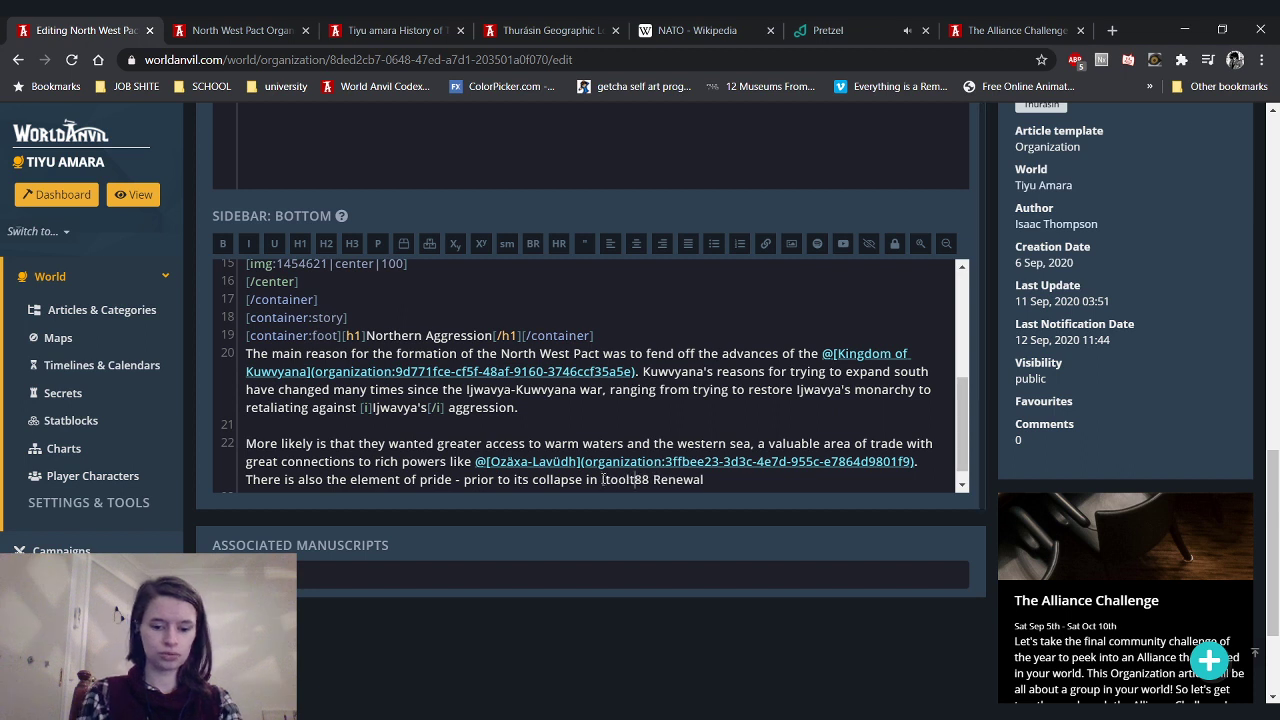
text(:)
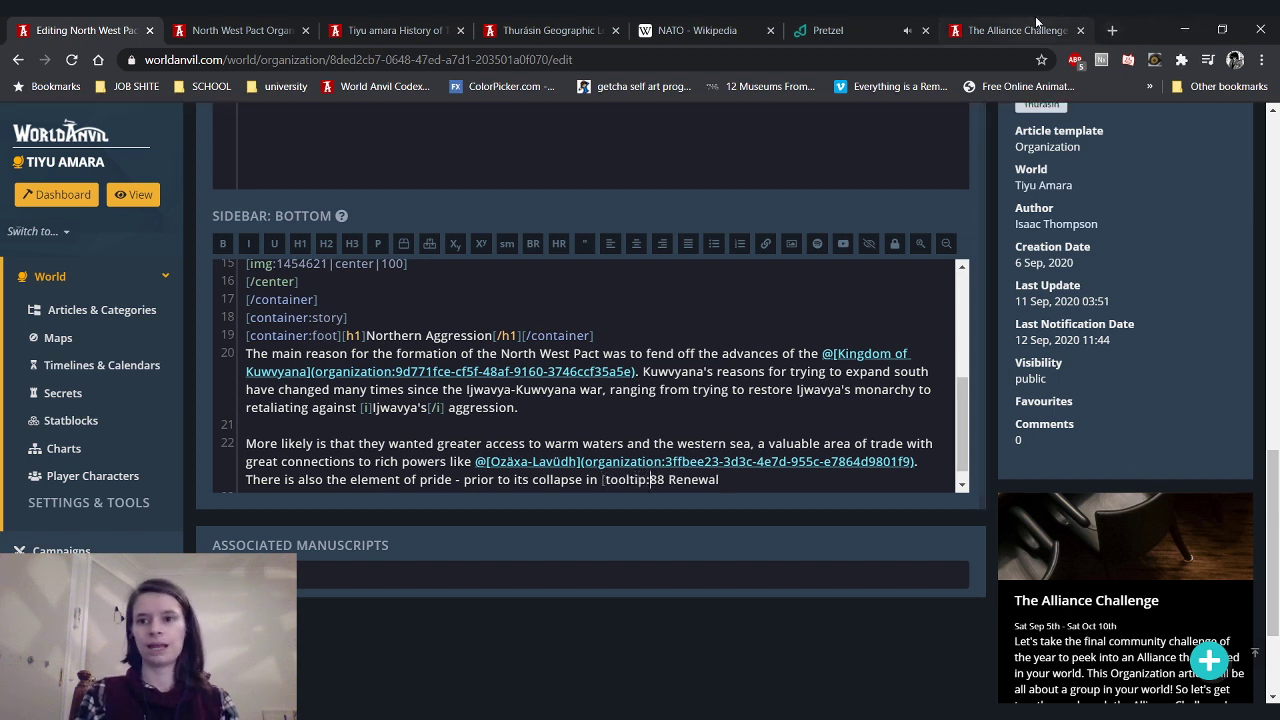
Open the Convert Thurasin Standard to Abravost Standard Calendar Dates spreadsheet in a new browser tab
click(1112, 30)
click(869, 62)
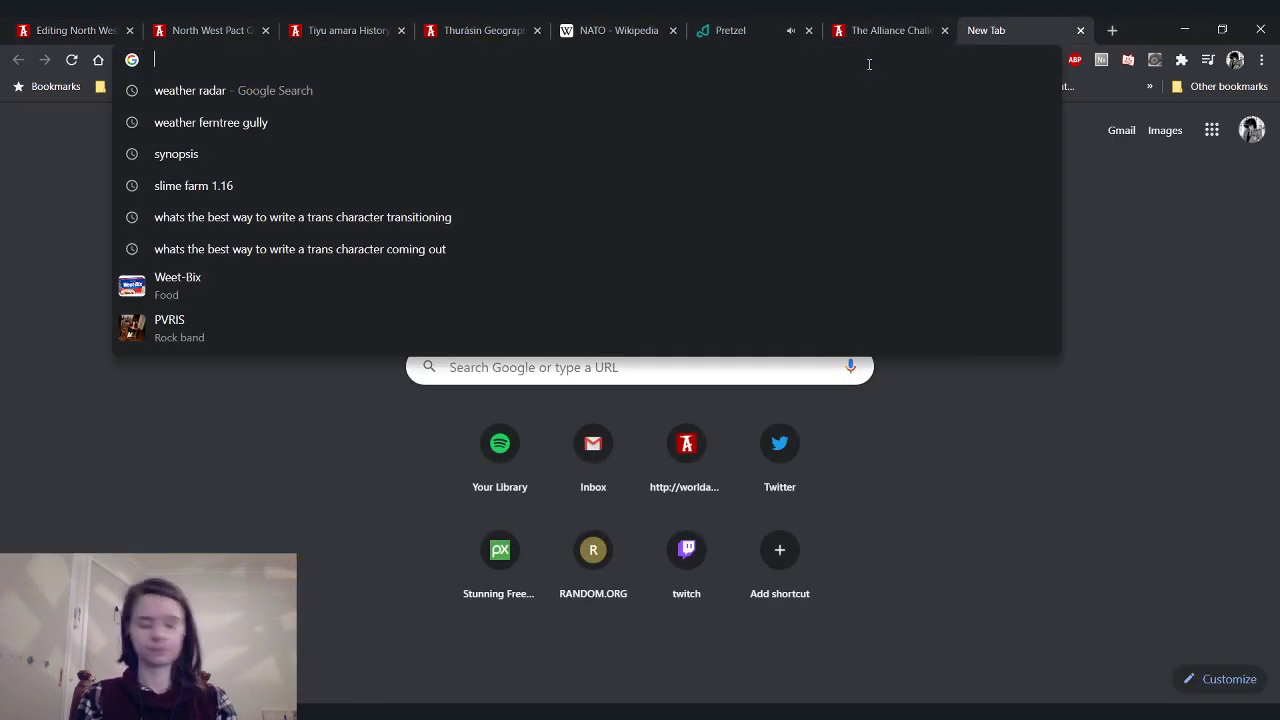
text(convert)
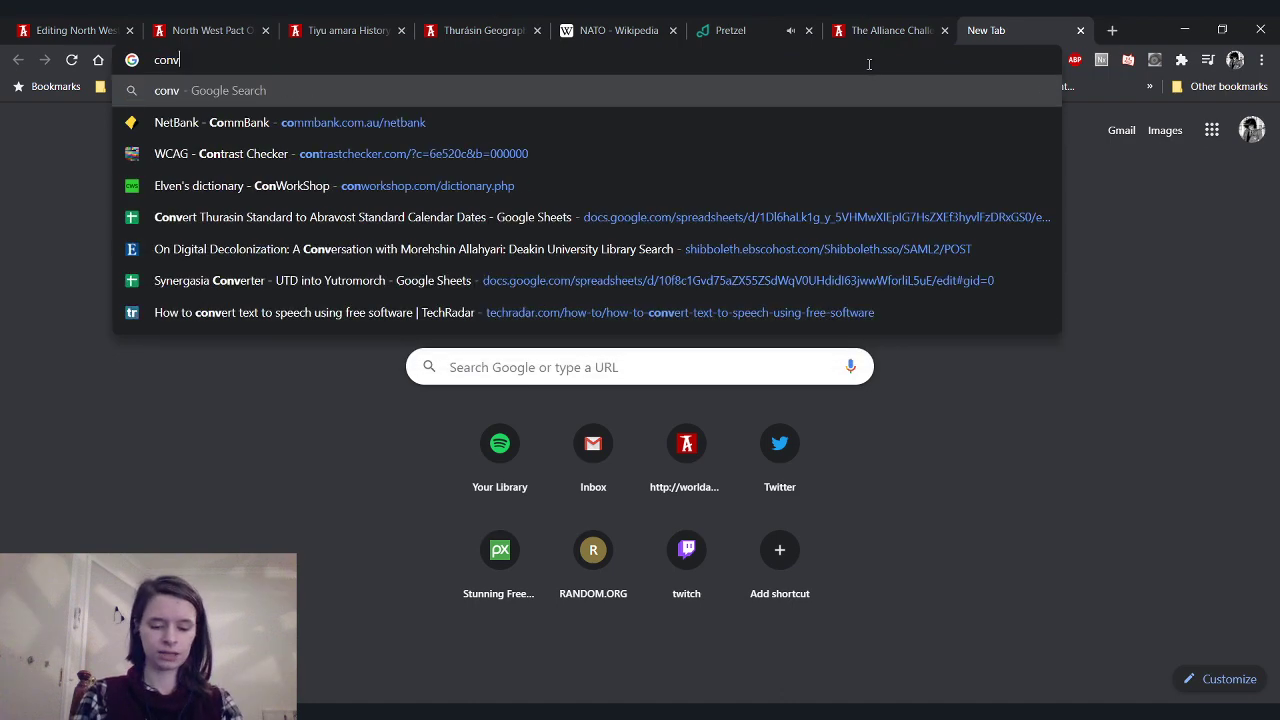
key(Down)
key(Down)
key(Down)
key(Down)
key(Return)
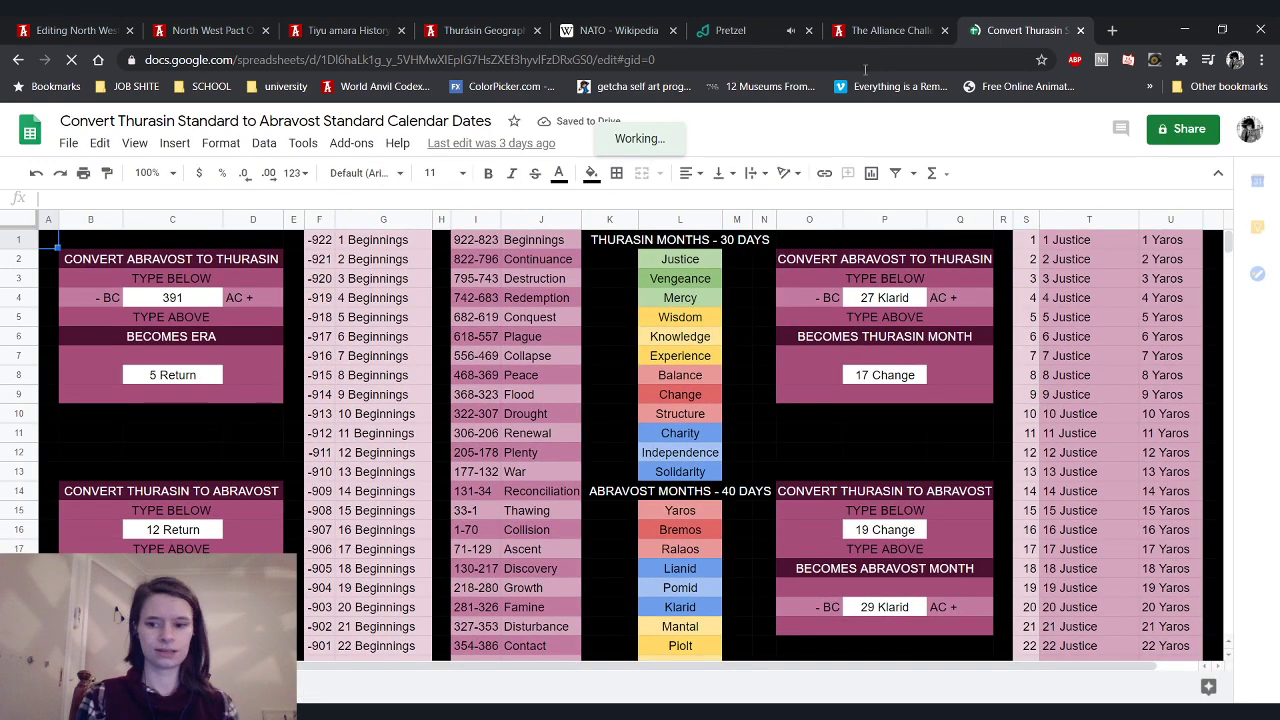
Convert the year 88 Renewal from Thurasin to Abravost in the spreadsheet to work out how long ago it was
click(209, 535)
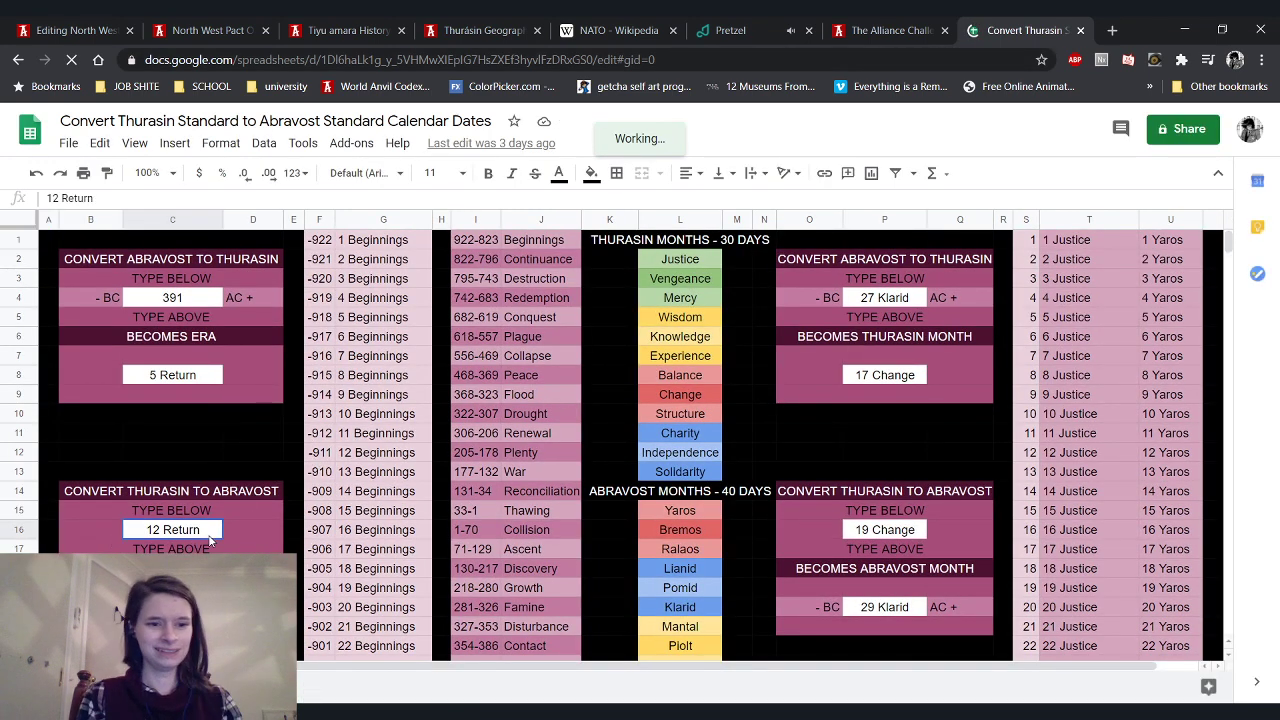
text(88 Renewal)
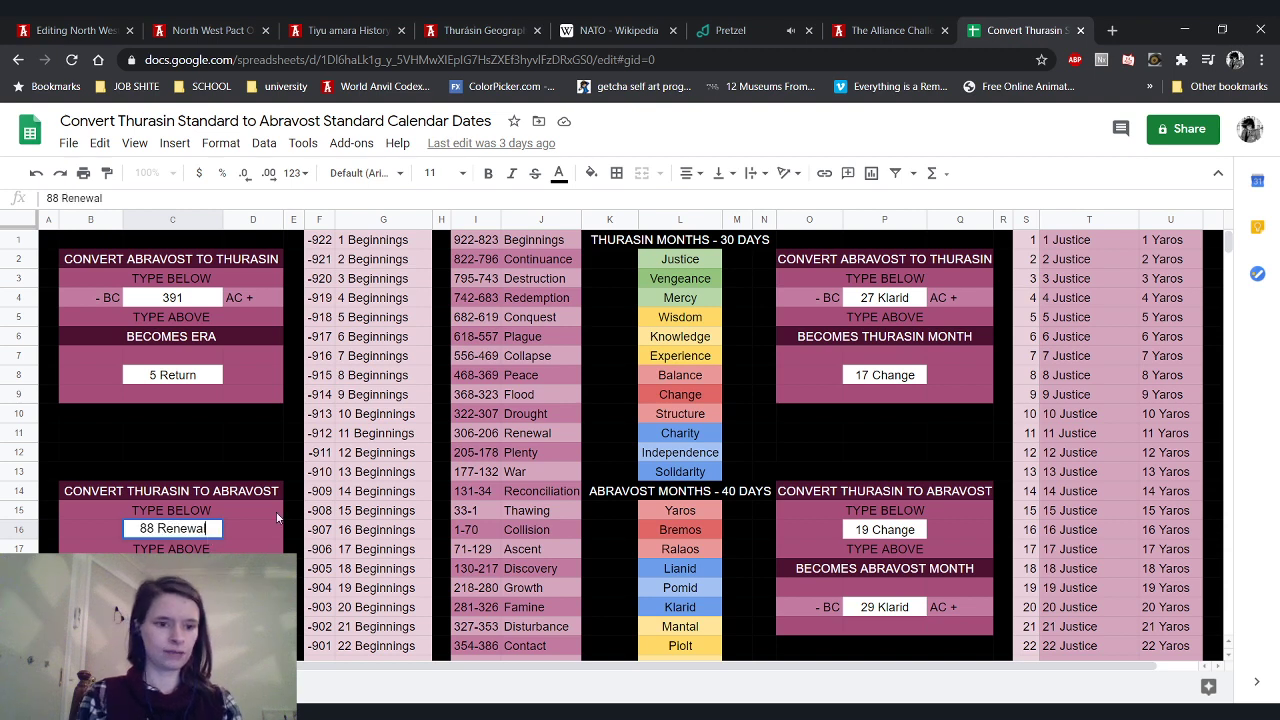
key(Return)
scroll(278, 517, down, 2)
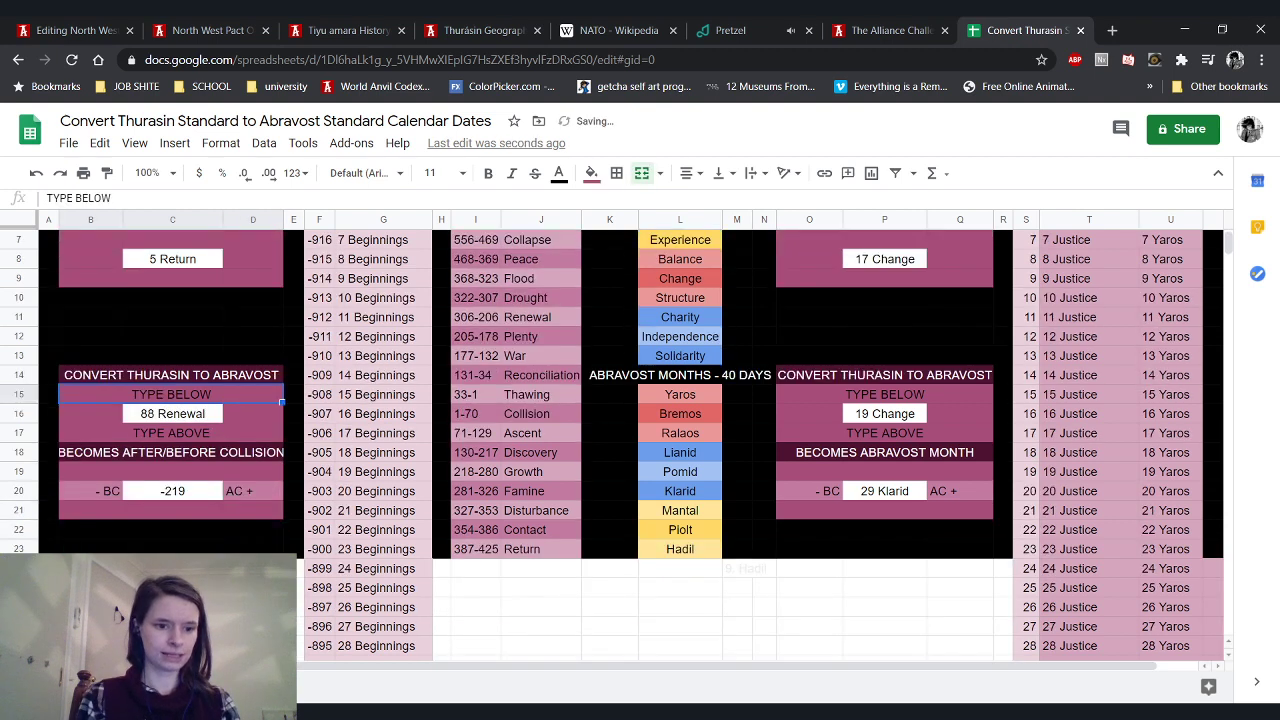
double_click(84, 198)
text(387)
key(Return)
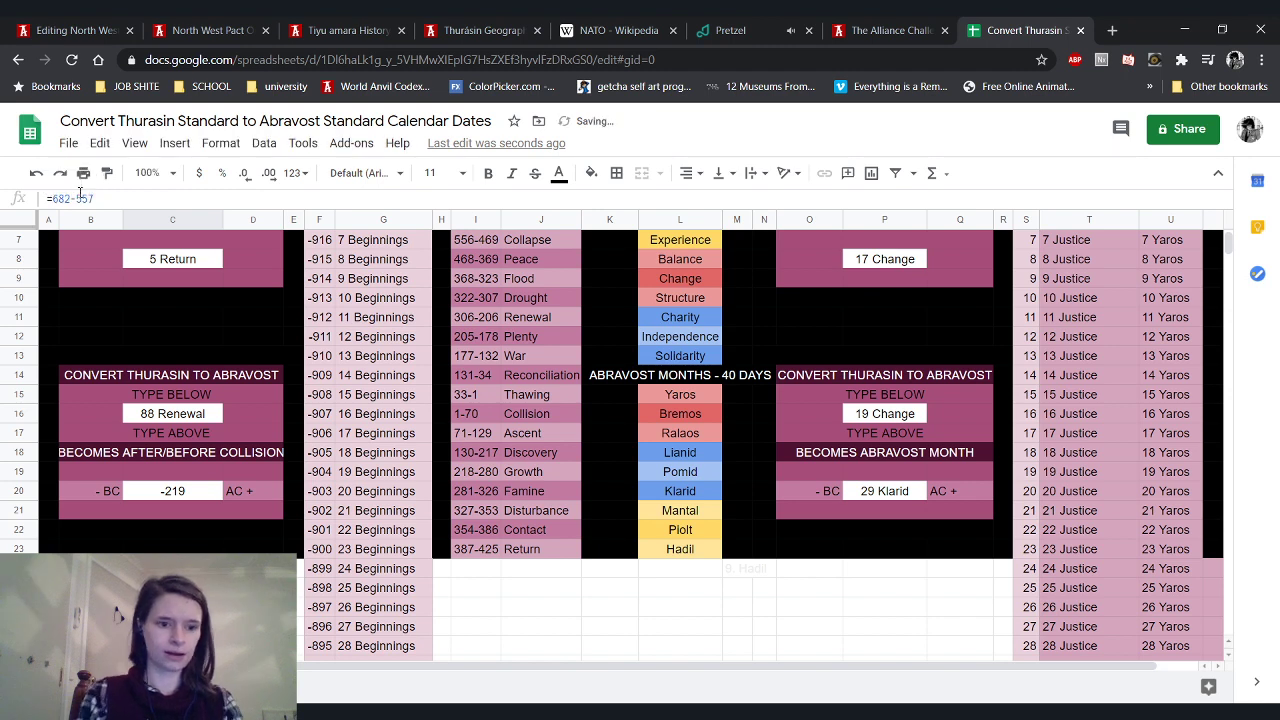
Back in the article editor, complete the tooltip around 88 Renewal with the text "644 Years Ago" and a closing tag
click(60, 30)
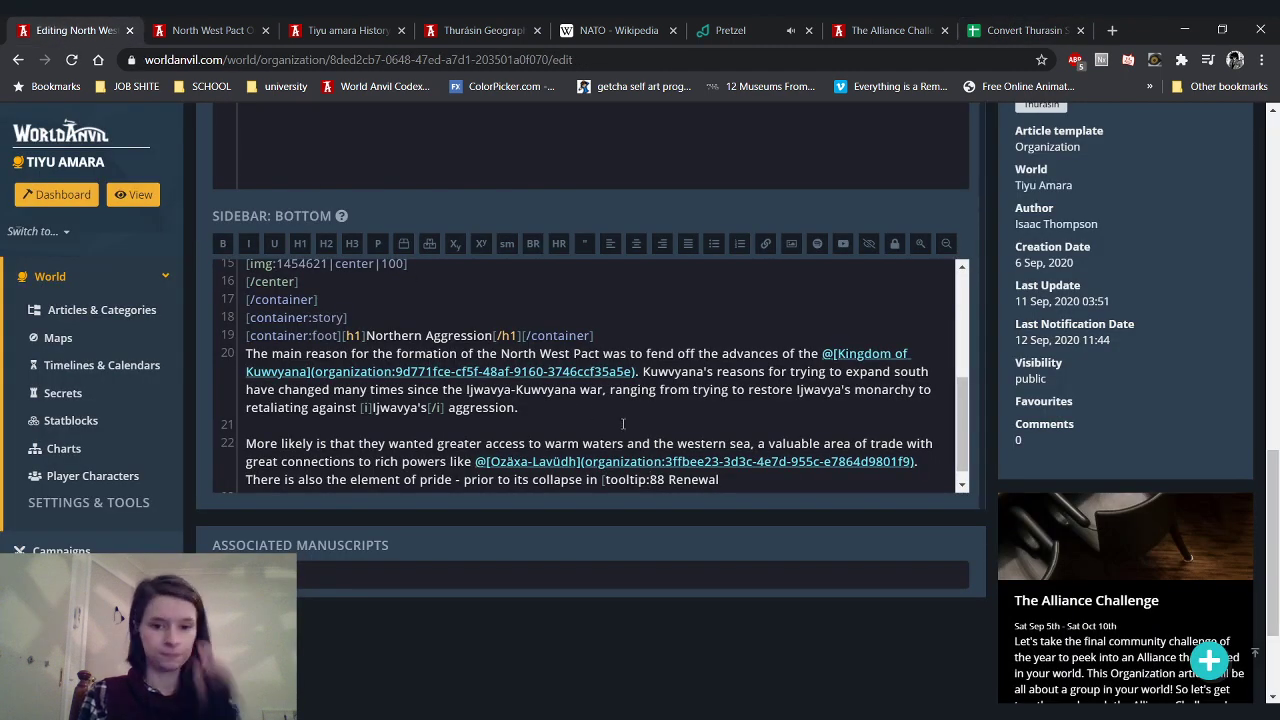
text(644 )
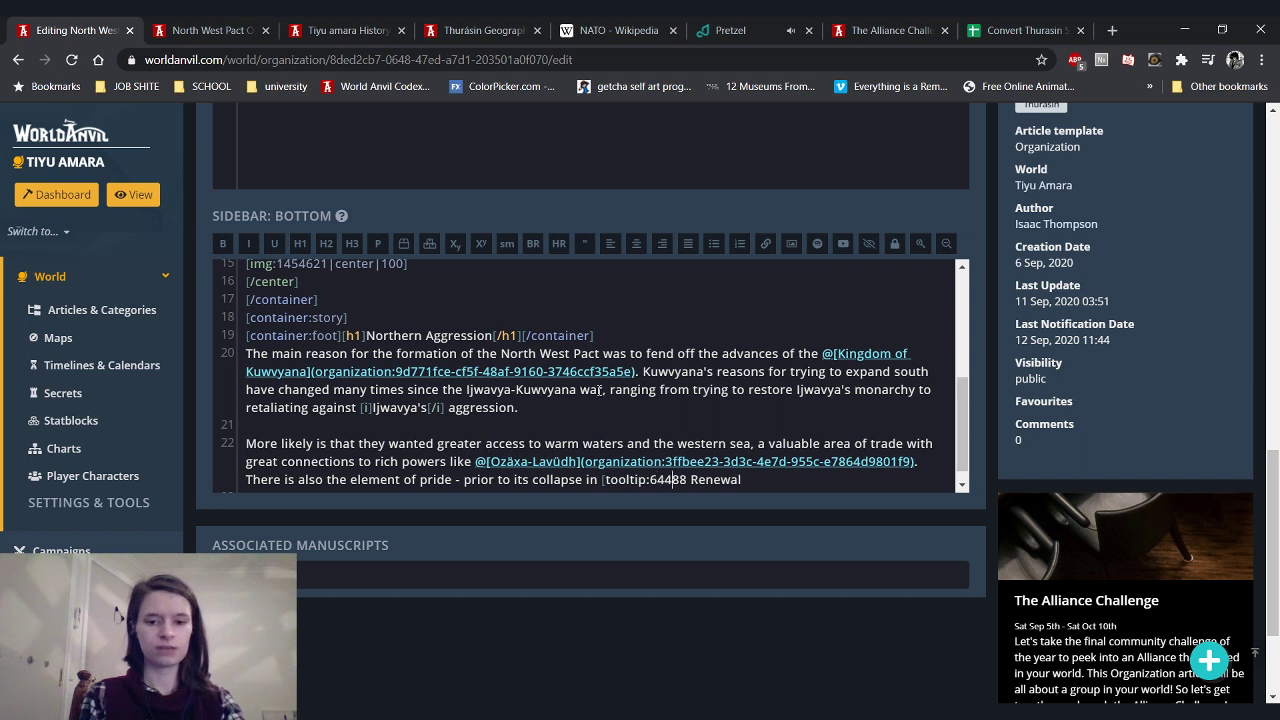
text(Years Ago)
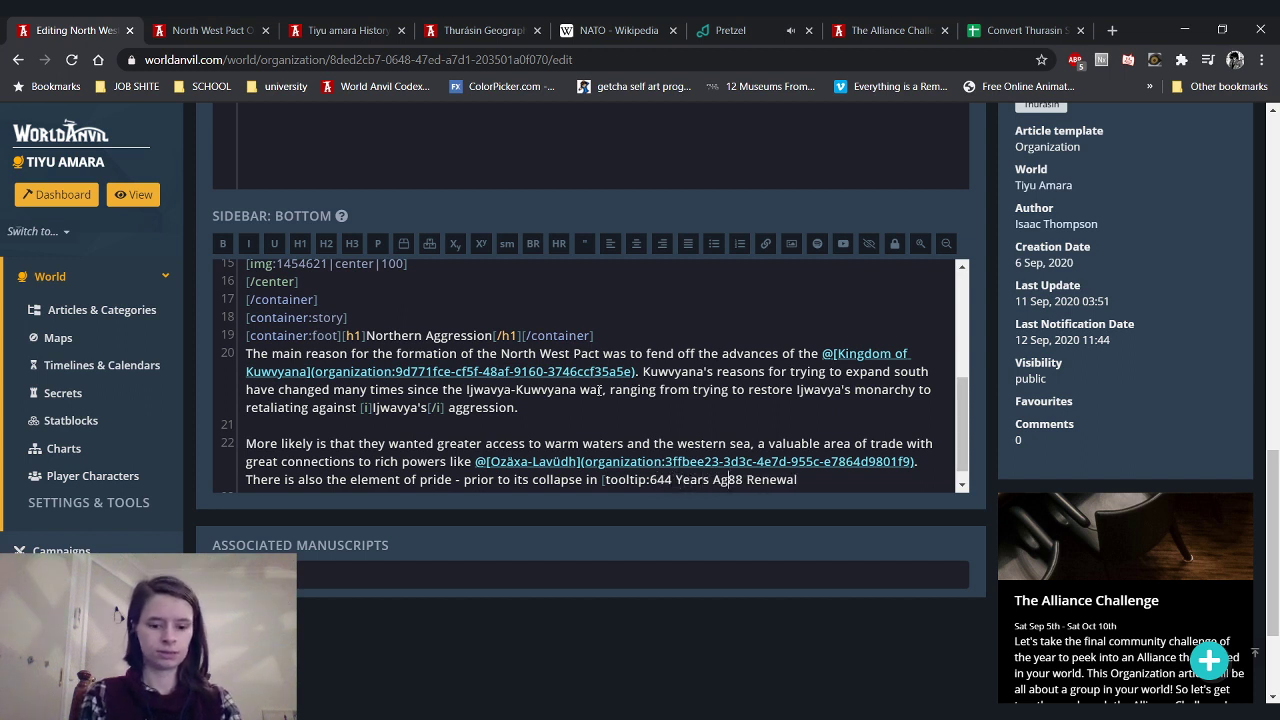
text(])
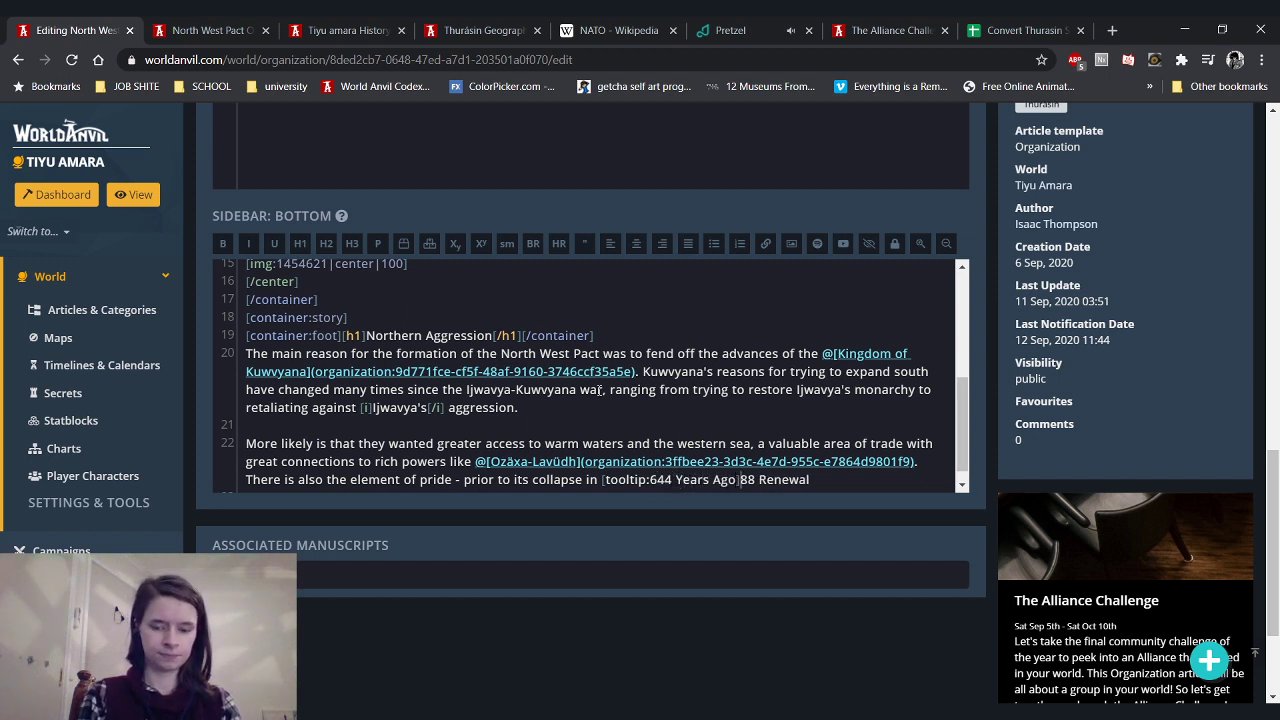
click(814, 480)
text([/tooltip])
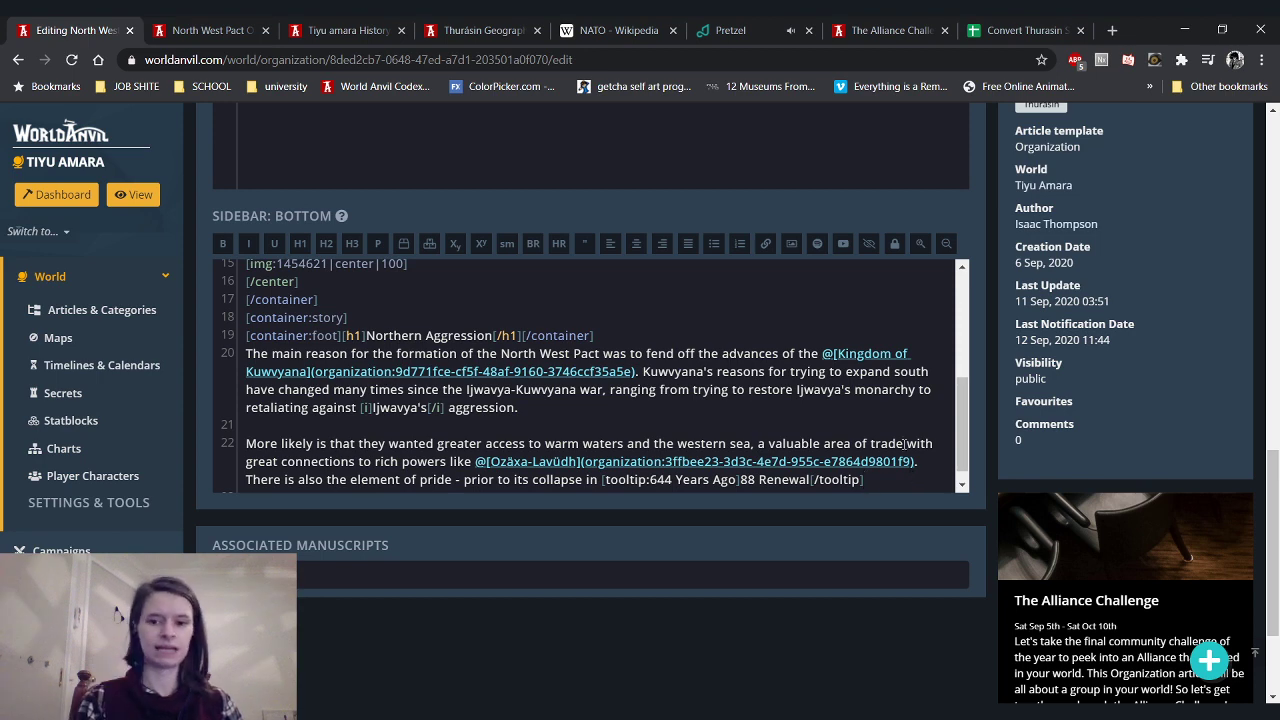
Inspect the HTML markup and styling of the editor's tooltip tag with the browser's developer tools, and close them
key(Left)
key(Left)
key(Left)
key(Left)
key(Left)
key(Left)
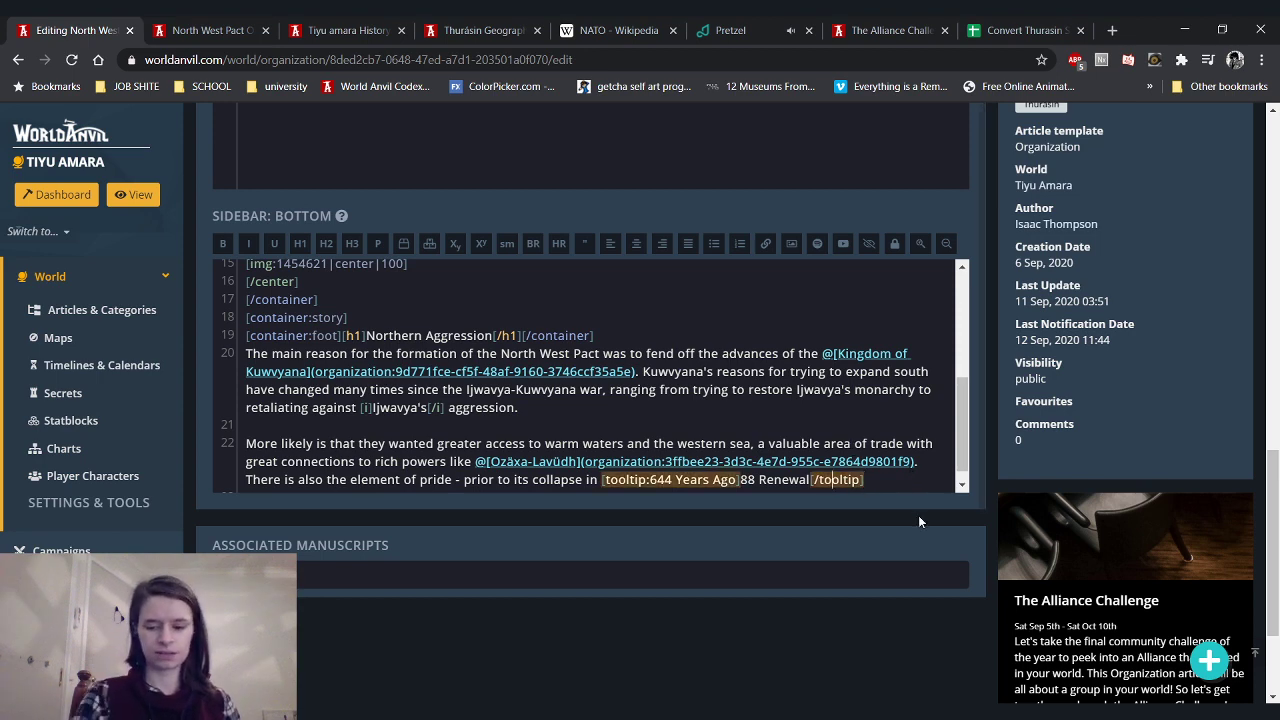
key(ctrl+shift+i)
scroll(629, 354, down, 1)
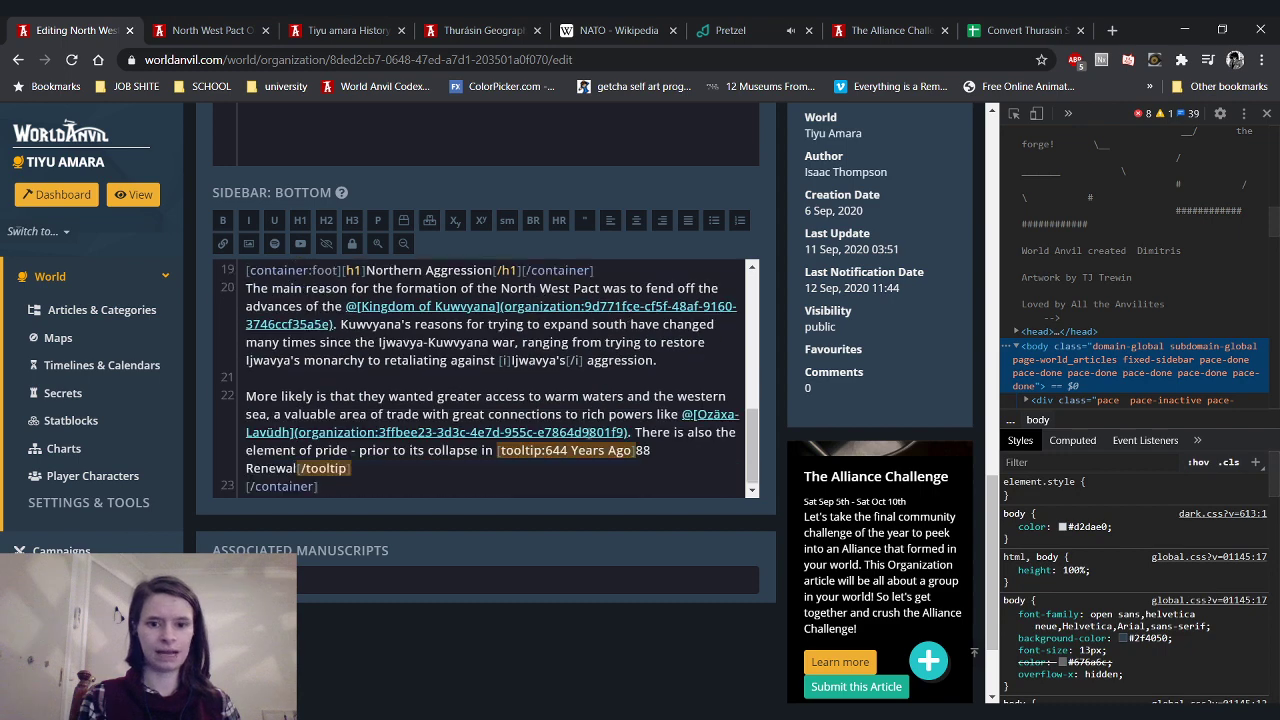
click(1013, 113)
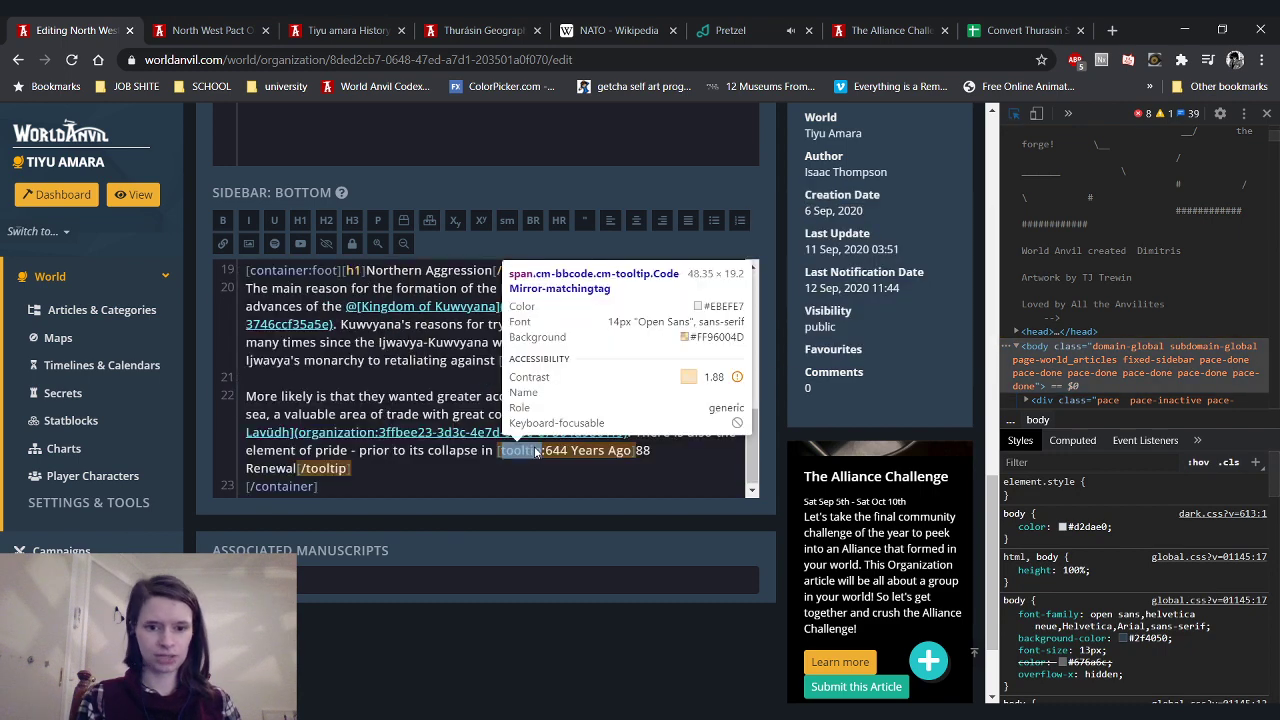
click(531, 453)
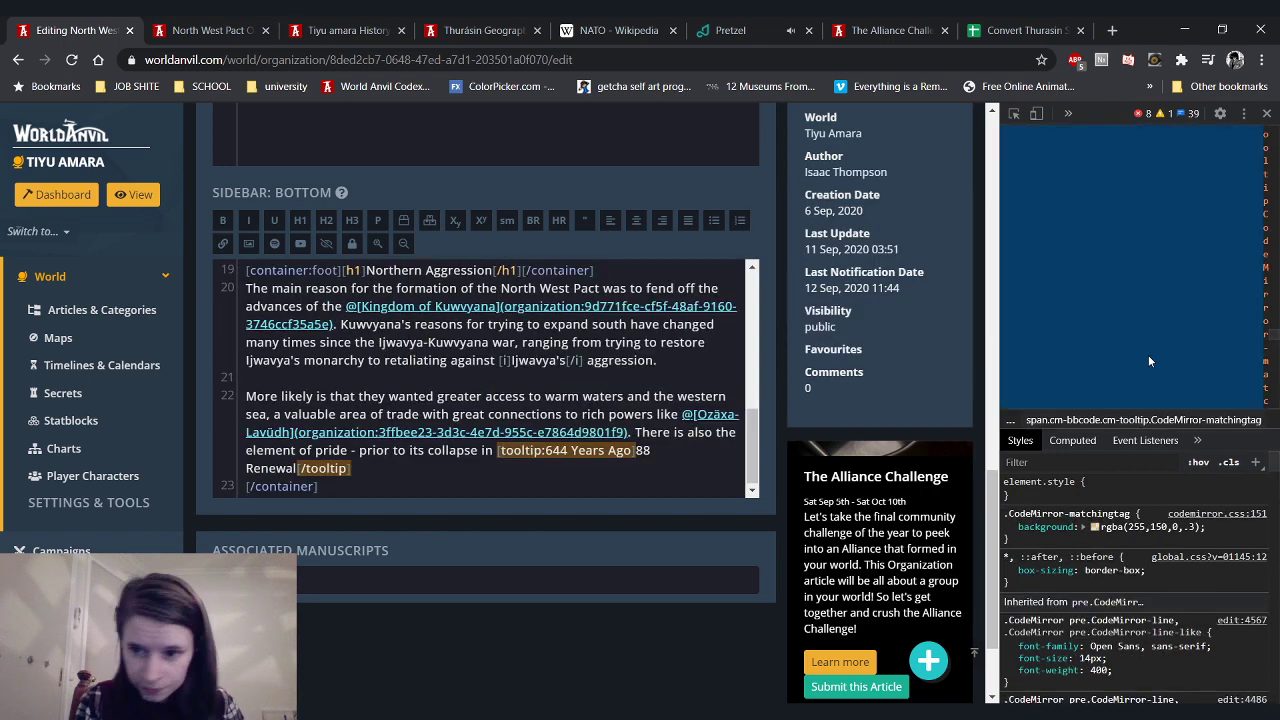
drag(1000, 337, 743, 369)
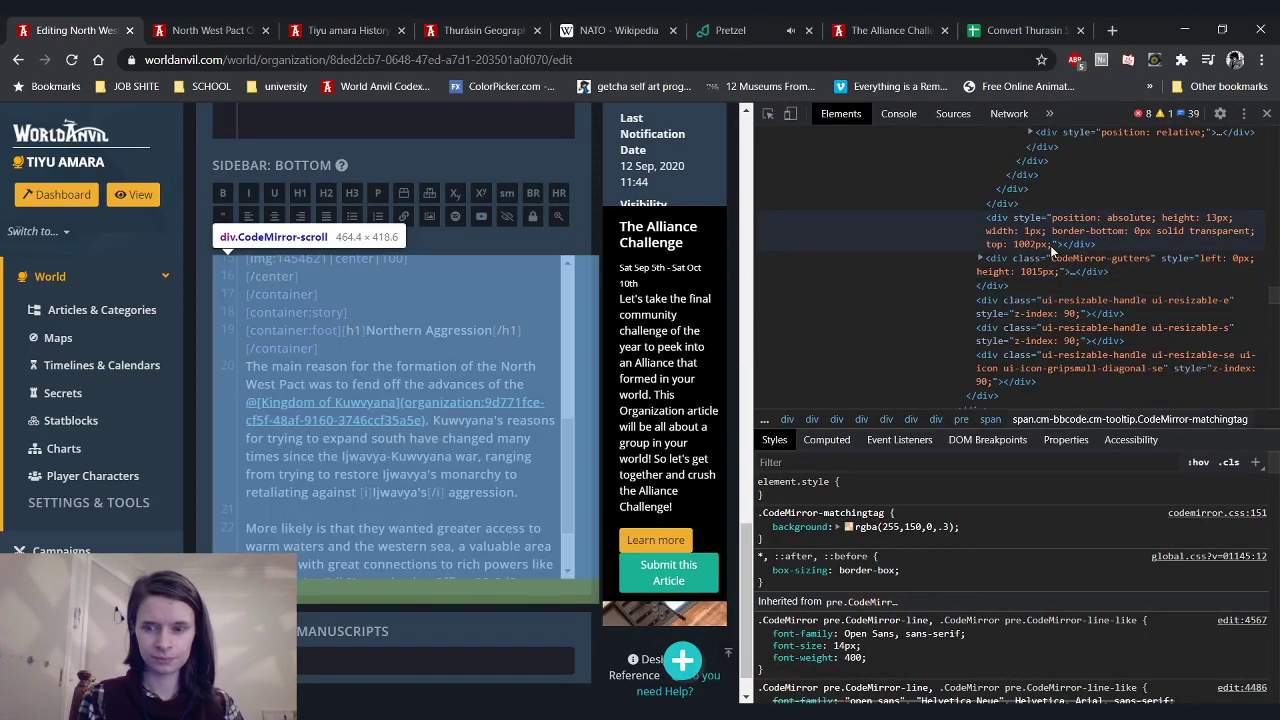
scroll(1074, 283, up, 2)
scroll(1080, 290, up, 5)
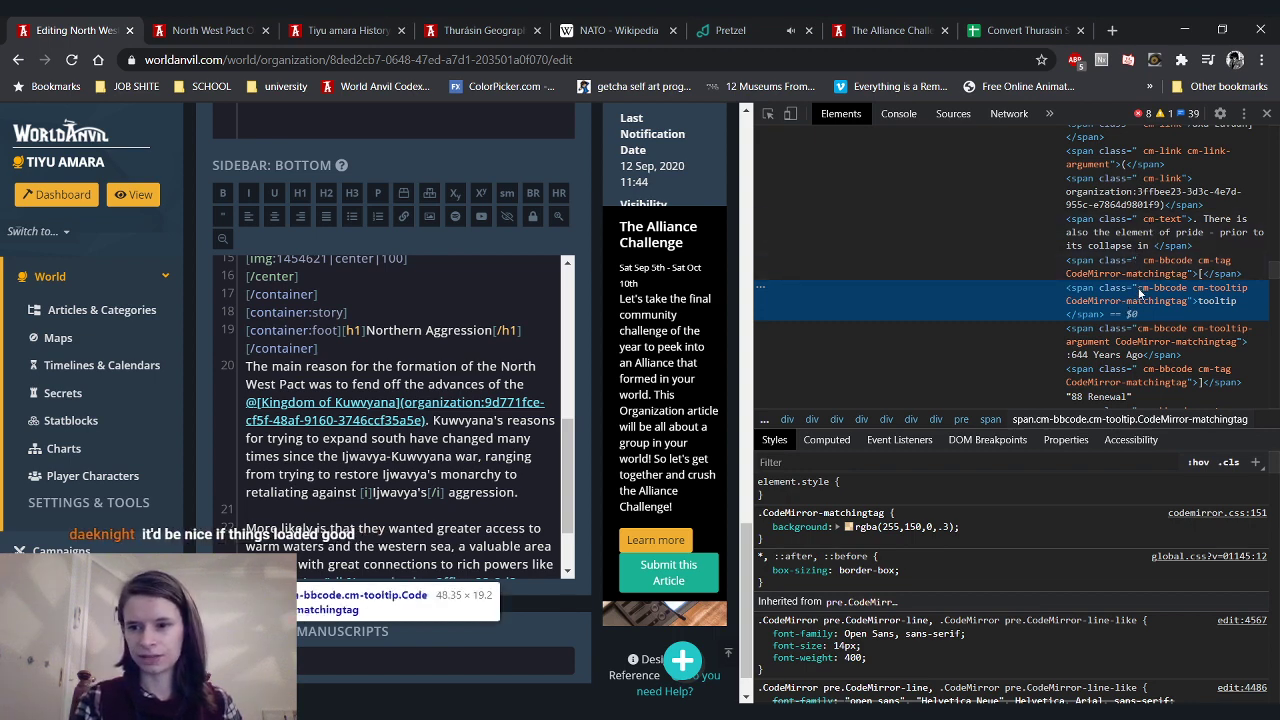
scroll(1150, 290, up, 2)
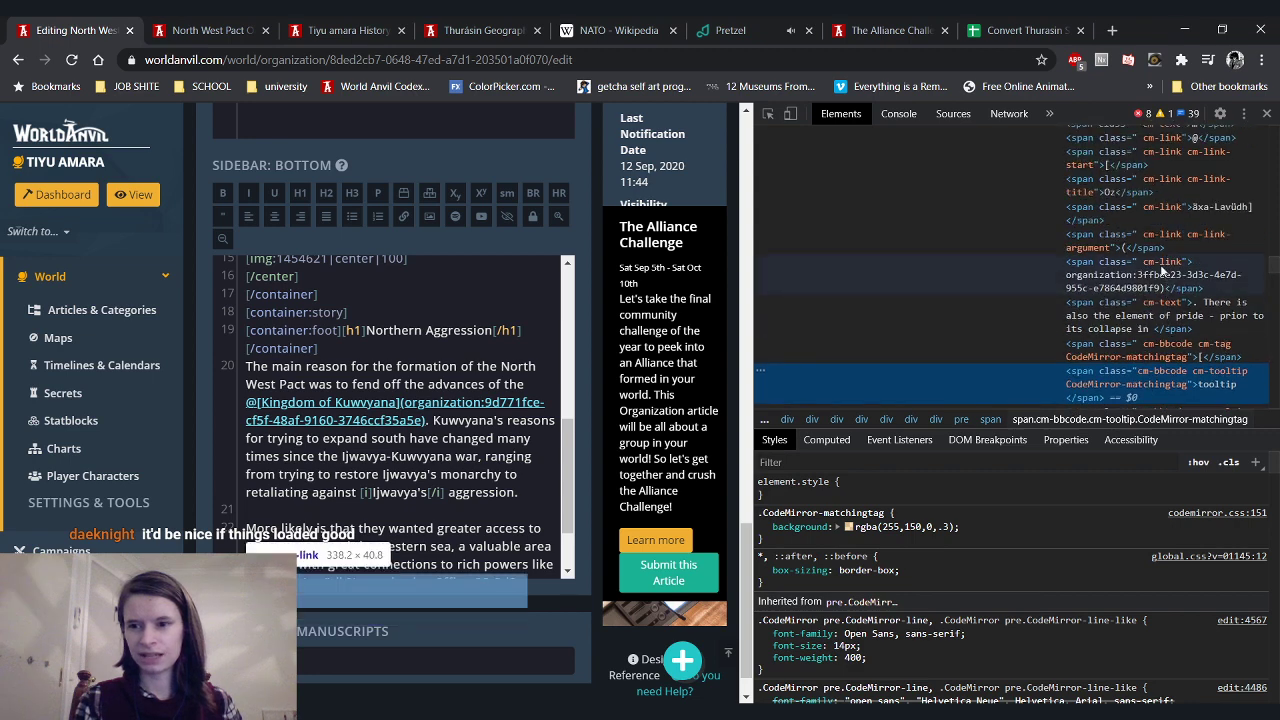
scroll(1147, 241, up, 2)
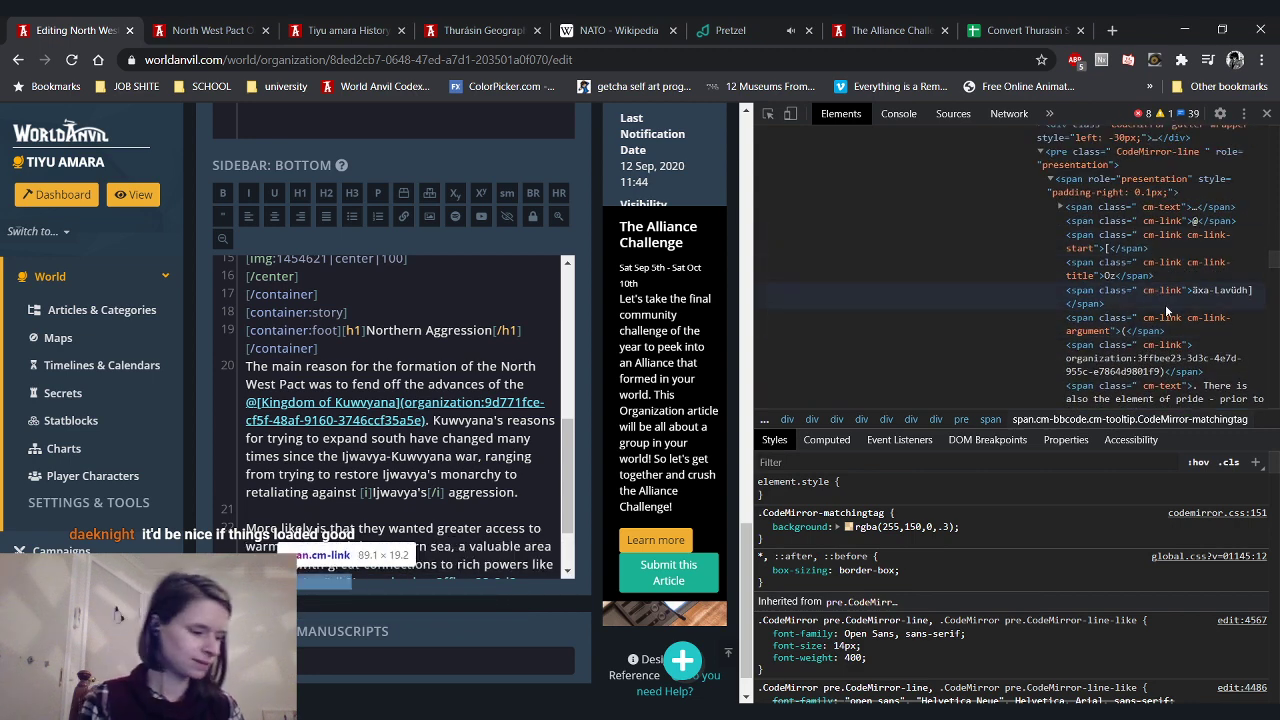
scroll(1165, 304, down, 5)
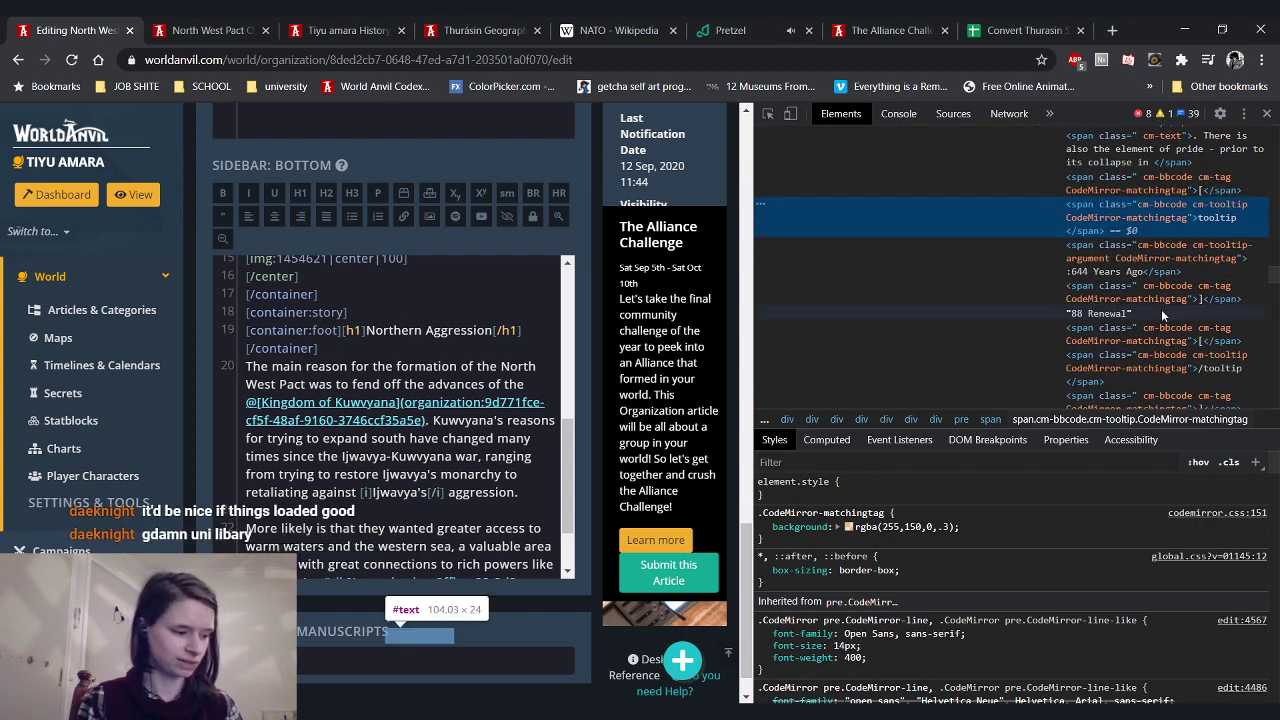
key(F12)
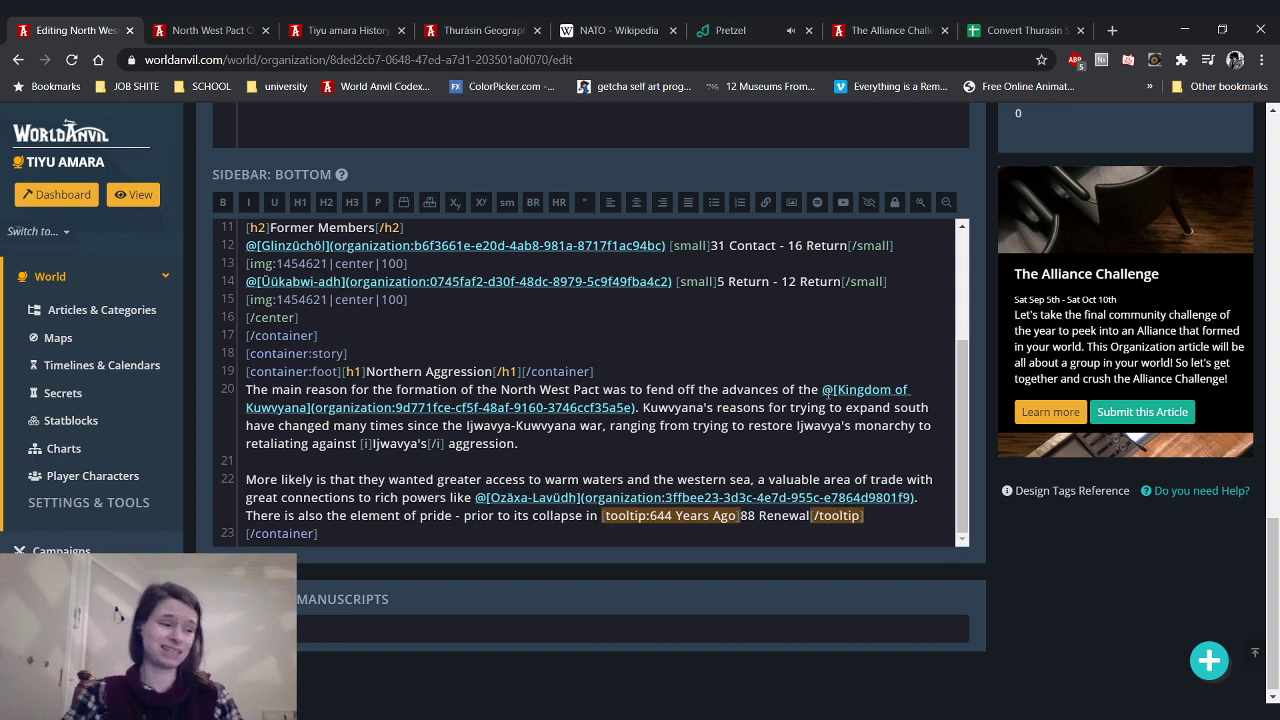
Continue the pride sentence after the 88 Renewal tooltip with "Kuwvyana had held a"
scroll(827, 393, down, 1)
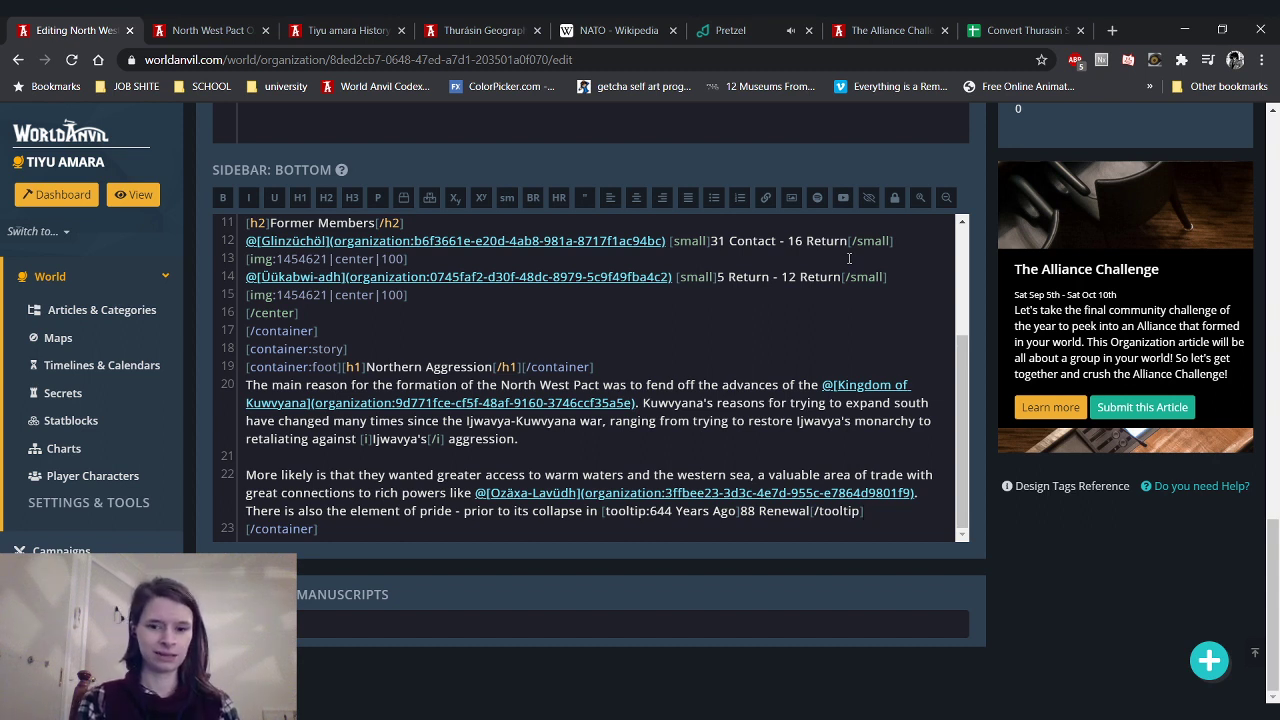
text(Kuwavyan)
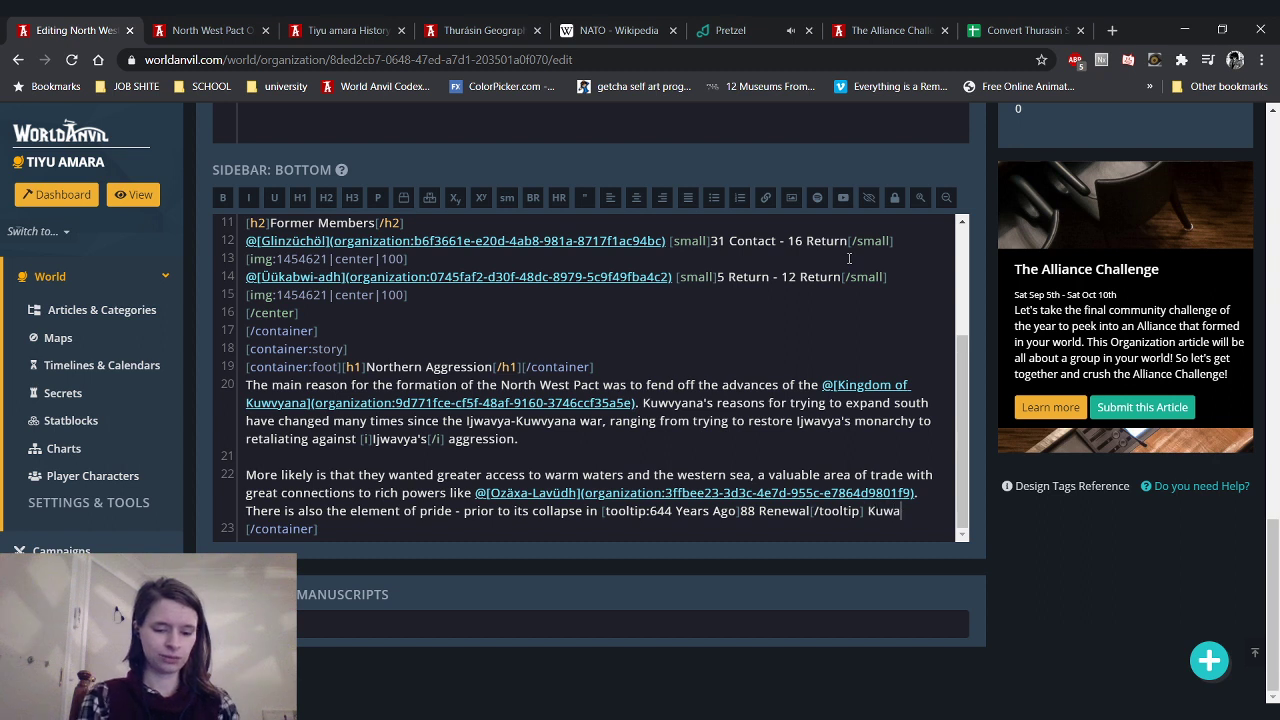
key(BackSpace)
key(BackSpace)
key(BackSpace)
key(BackSpace)
key(BackSpace)
text(vyan)
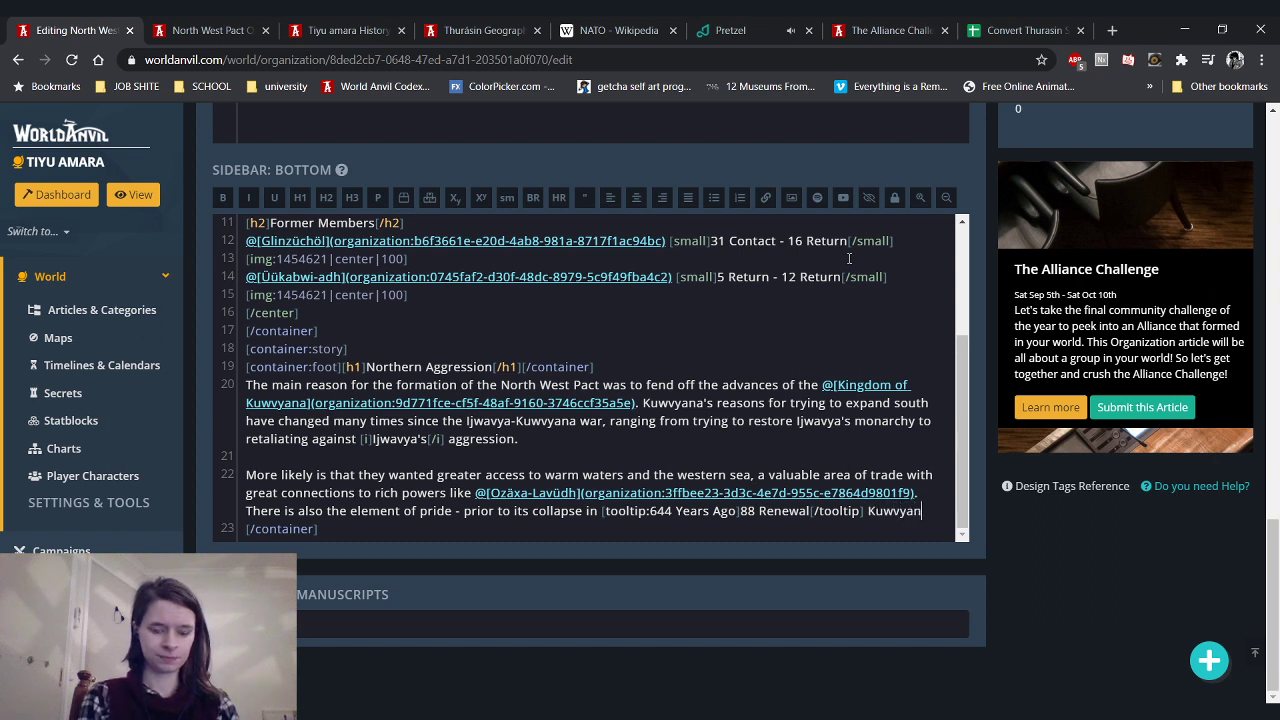
text(a had held a s)
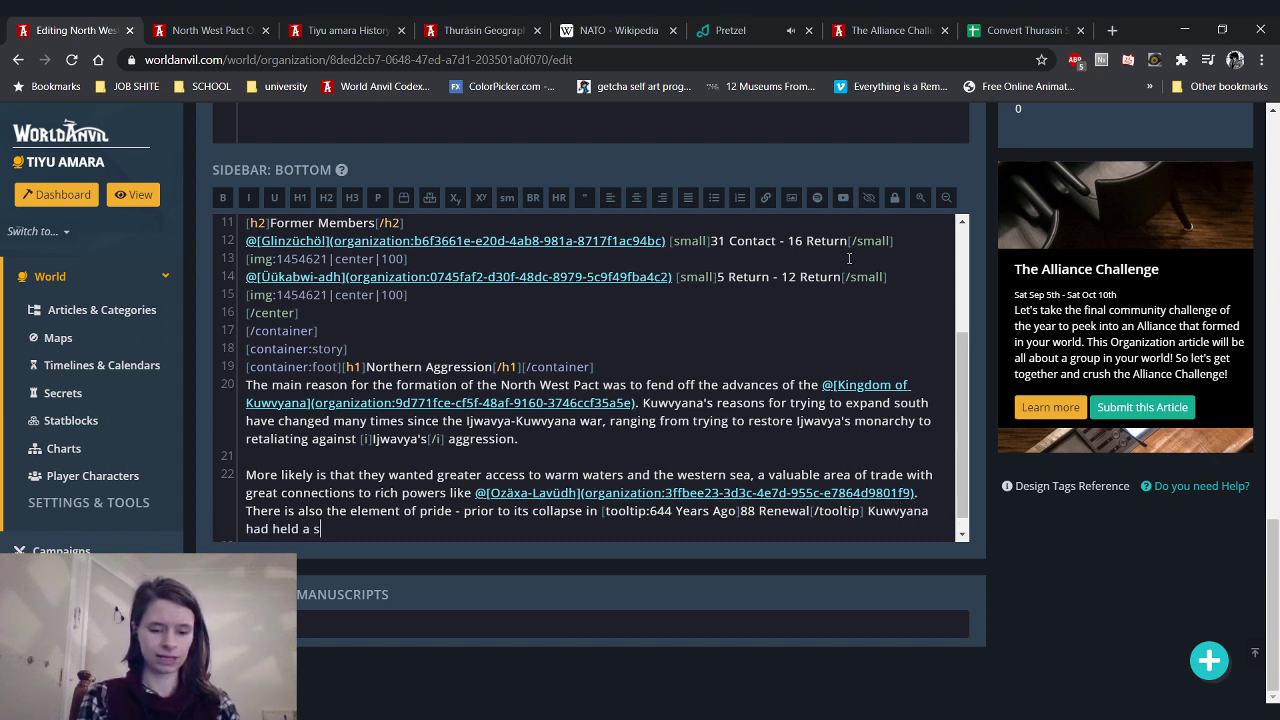
Continue the Kuwvyana pride sentence with "signficant amount of 'mainland' territory."
text(ignficiant)
key(BackSpace)
key(BackSpace)
key(BackSpace)
key(BackSpace)
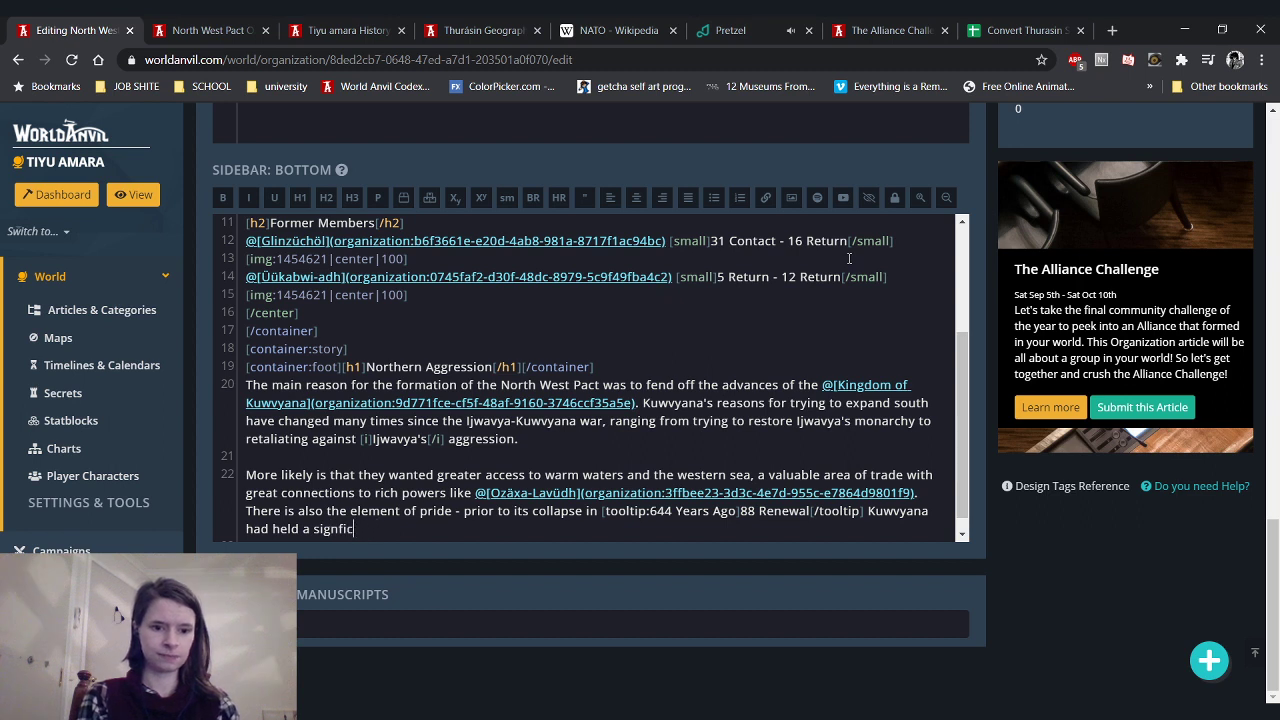
text(ant amount of )
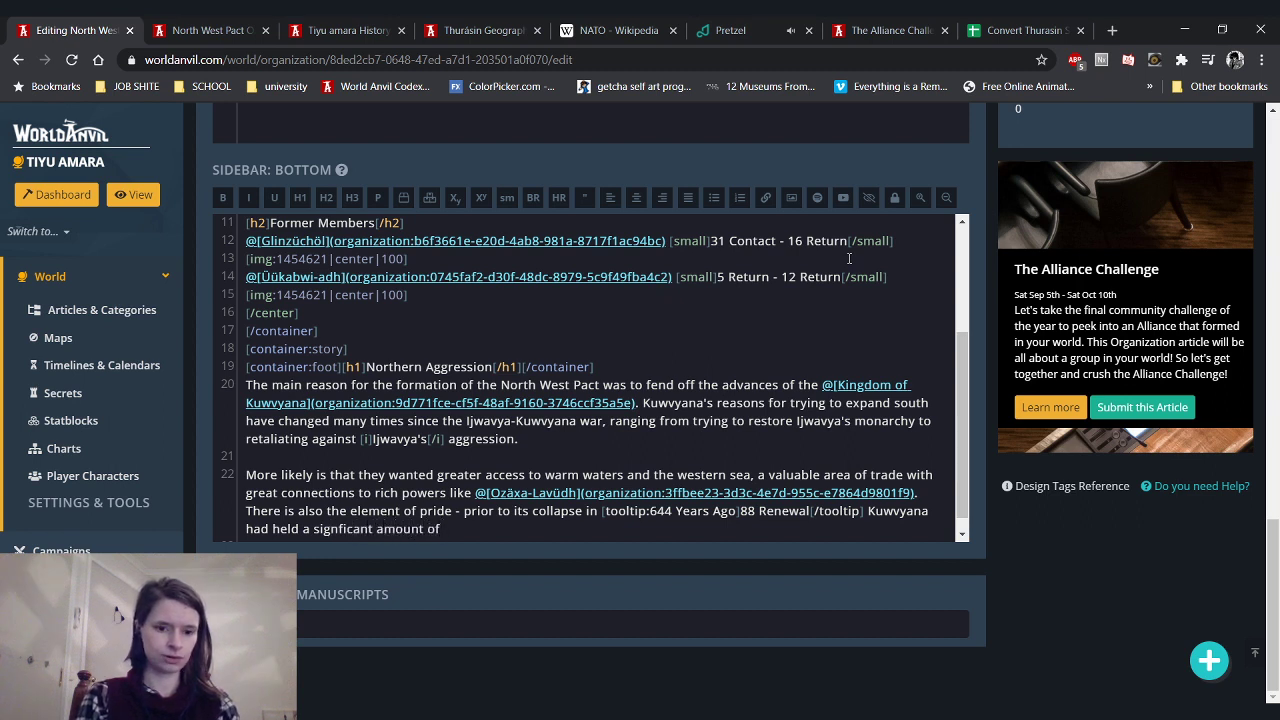
text('mainland' t)
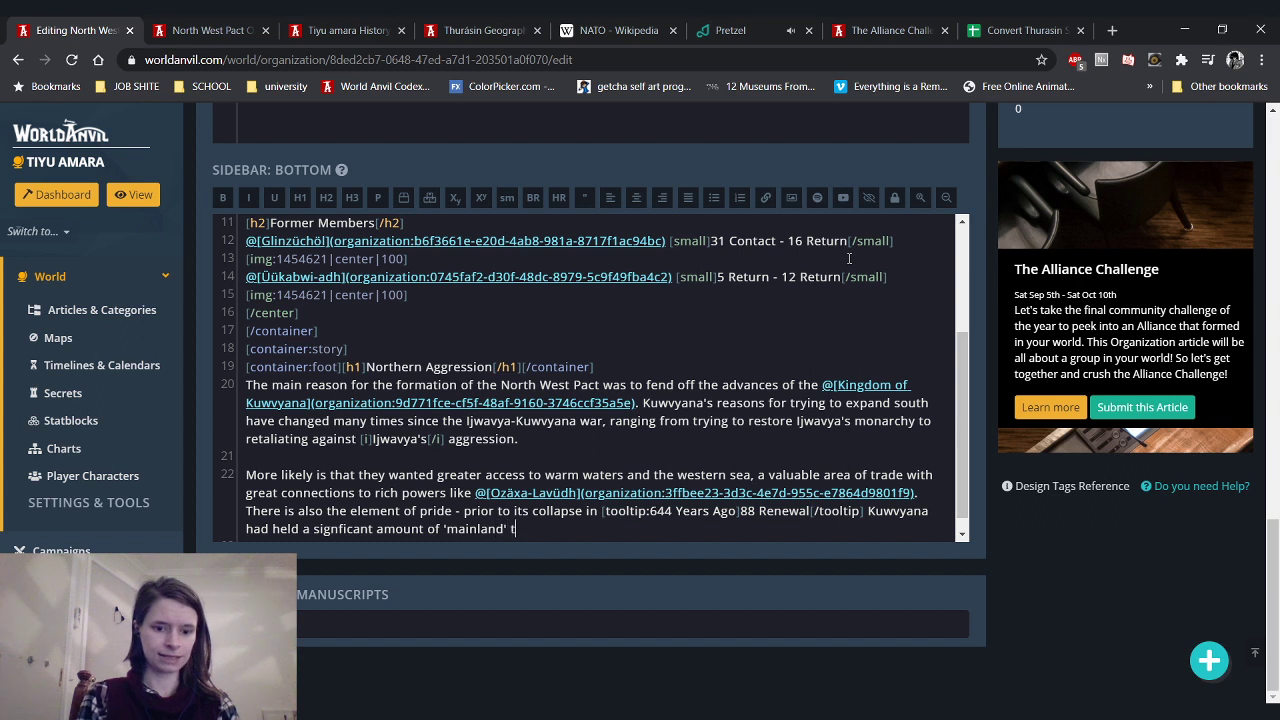
text(erritory. N)
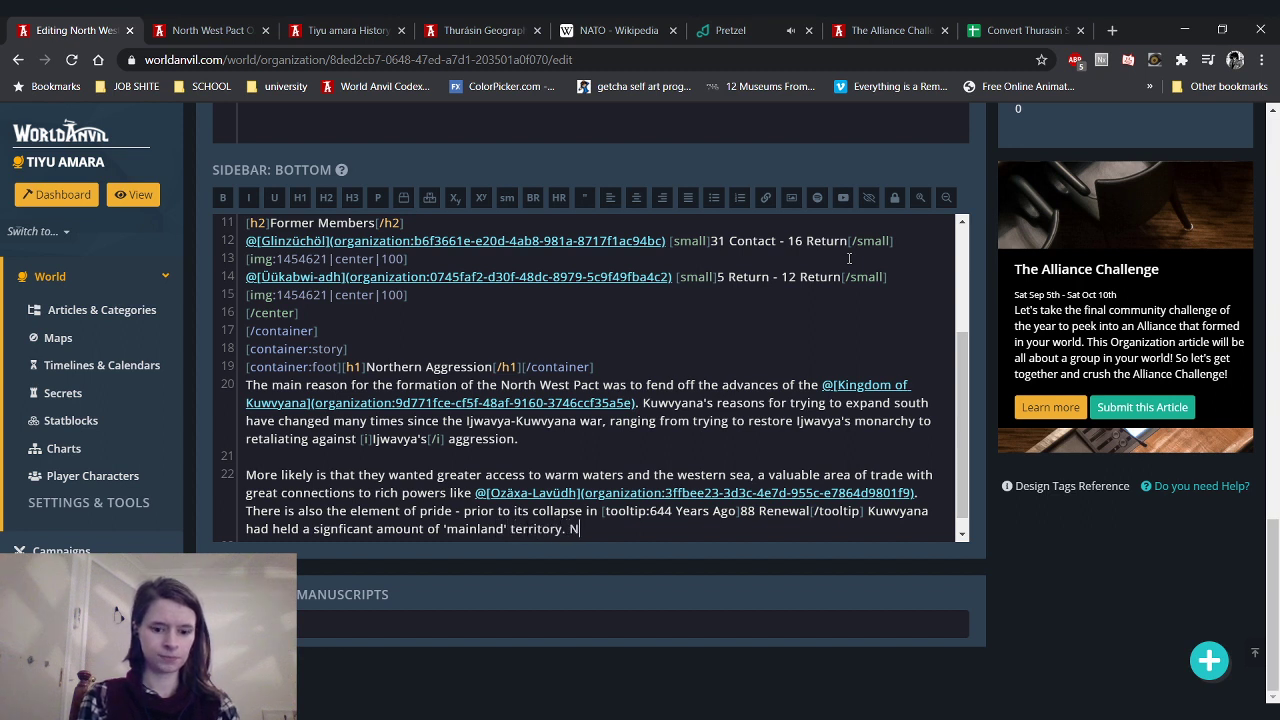
Begin the following sentence with "Notably, Ijwavya at the time was functionally a"
text(otably, Ijwav)
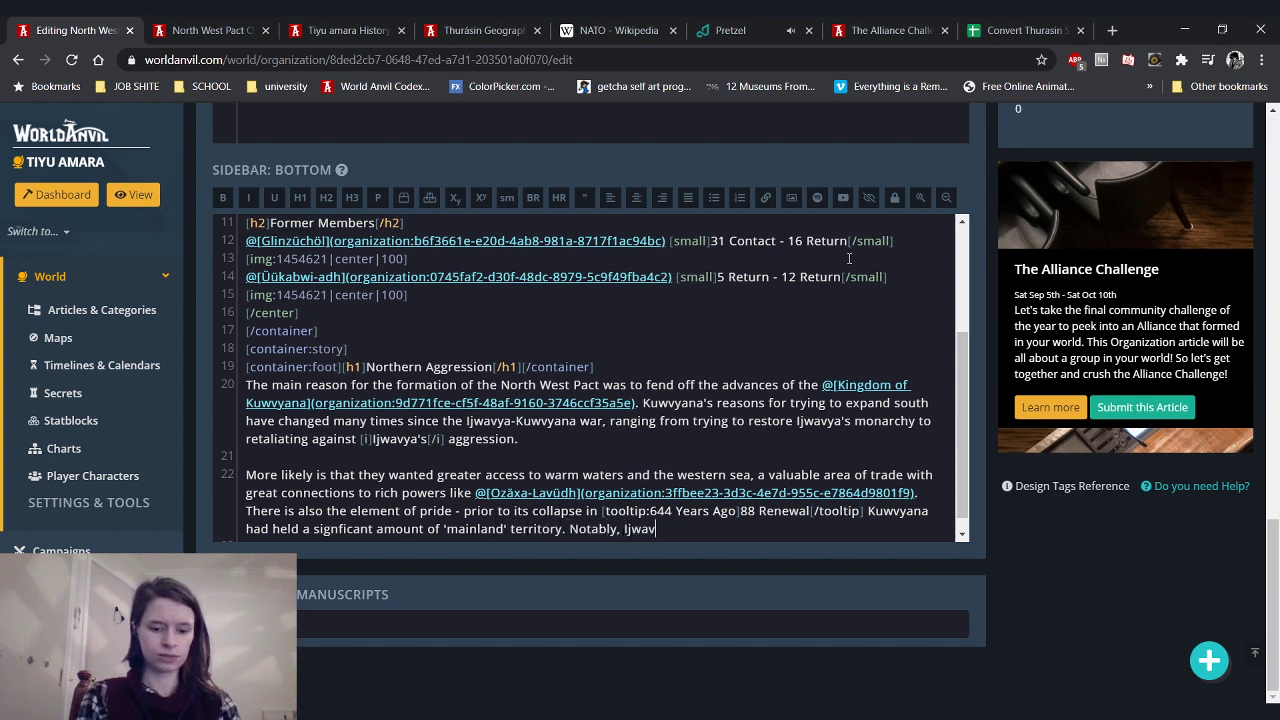
text(ya at the time w)
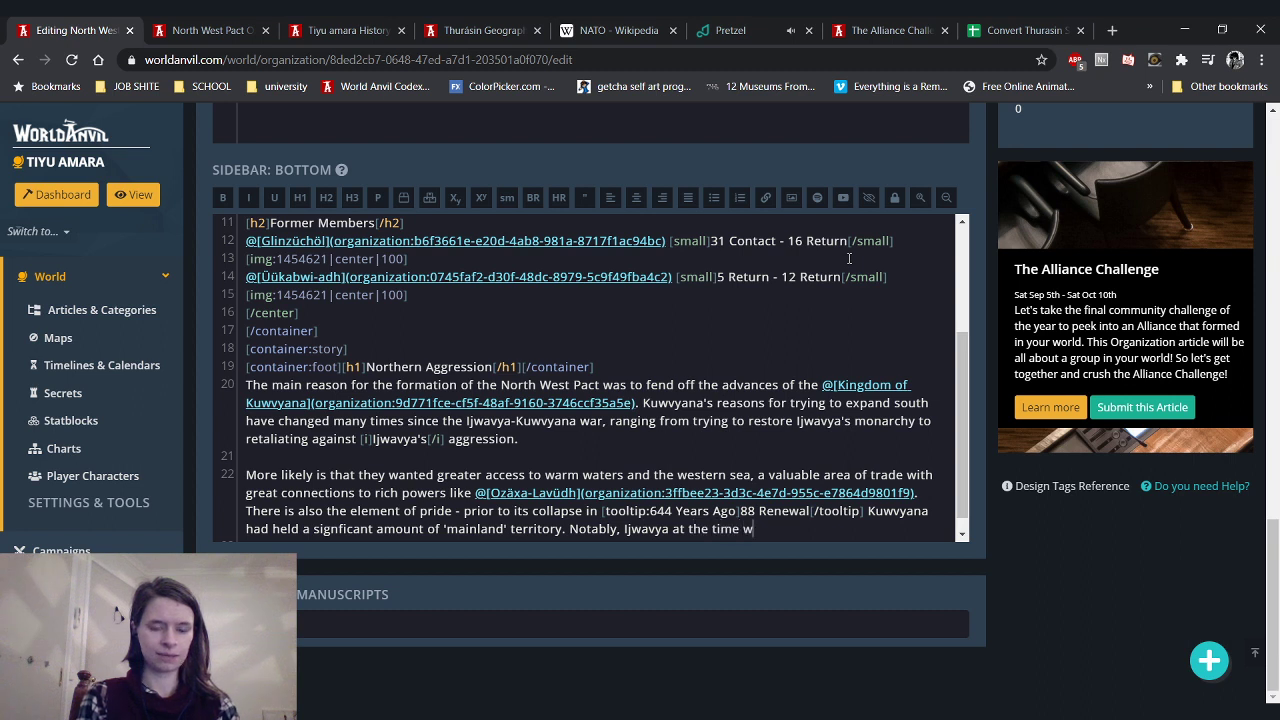
text(as functionally a)
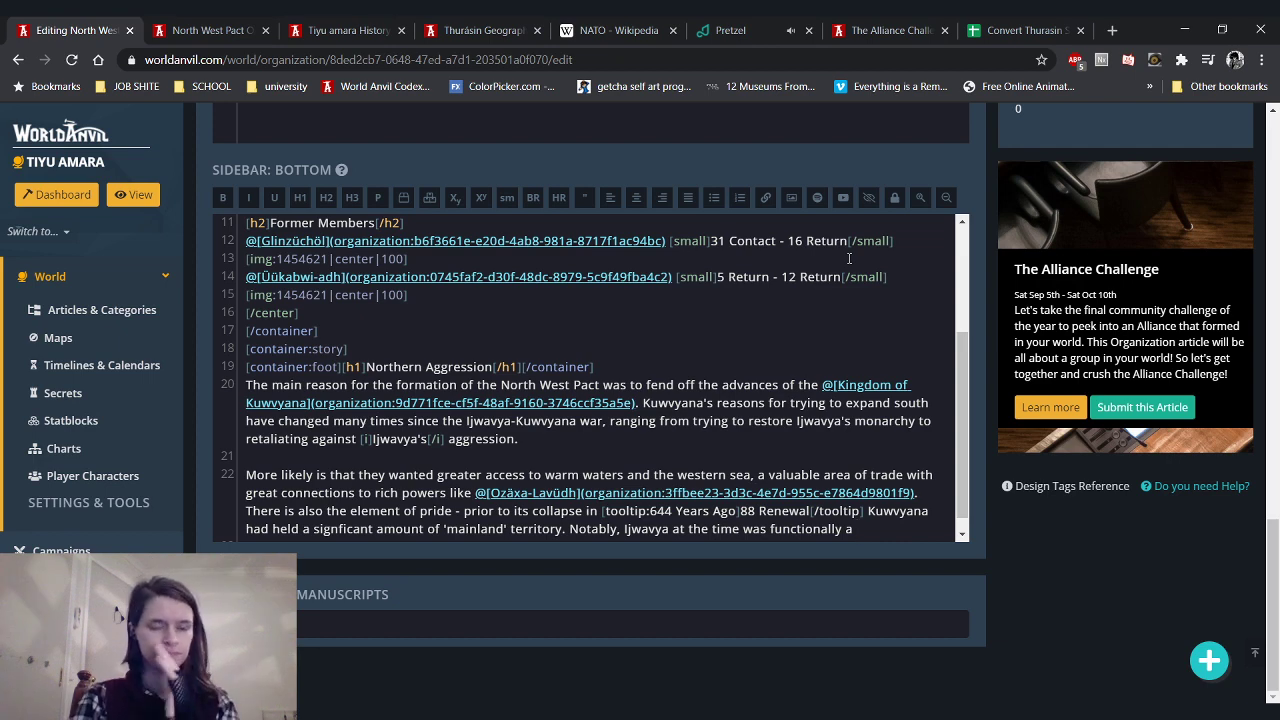
Search the web for "client state" in the NATO article's browser tab and open the Wikipedia article on it
click(614, 30)
click(614, 61)
text(clien)
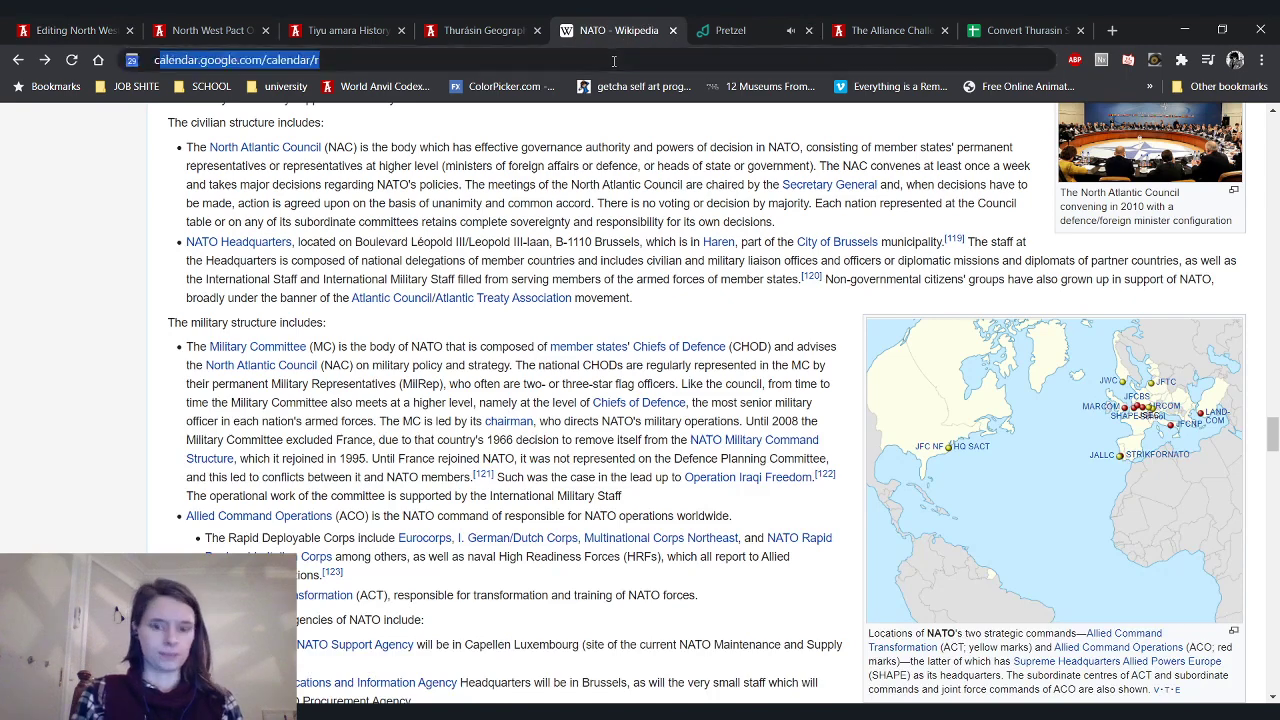
text(t state)
key(Return)
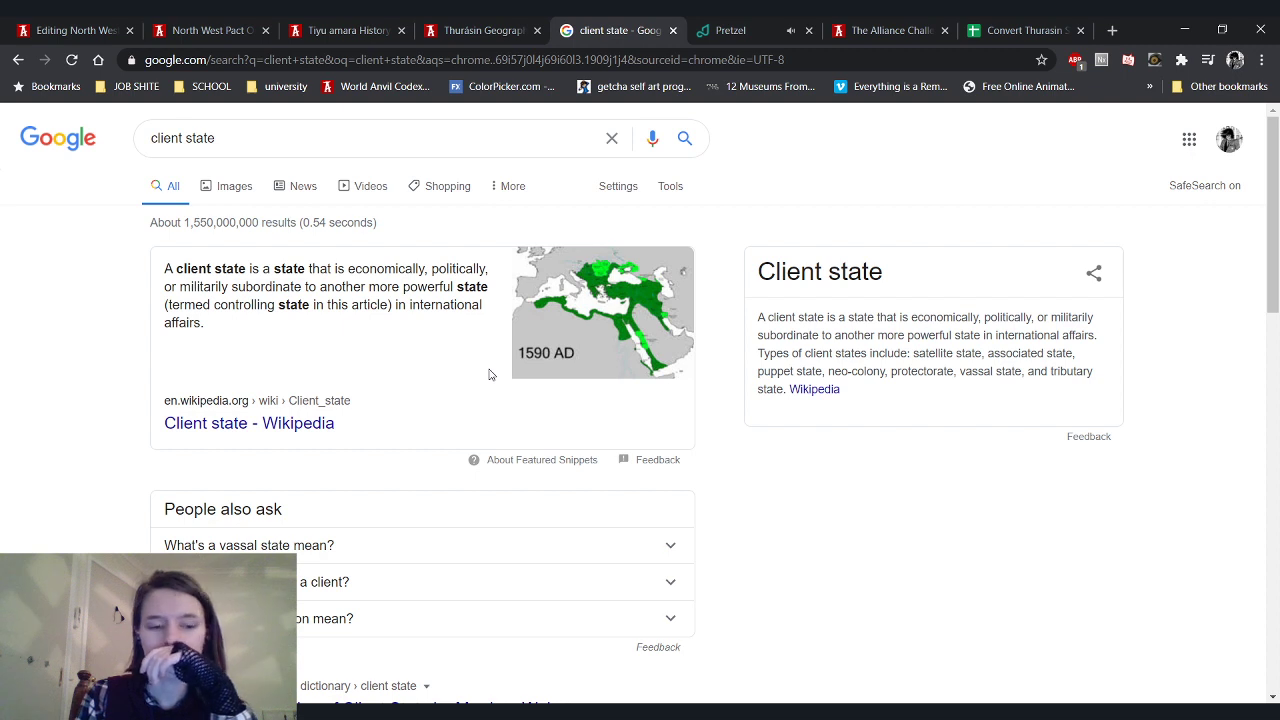
click(814, 389)
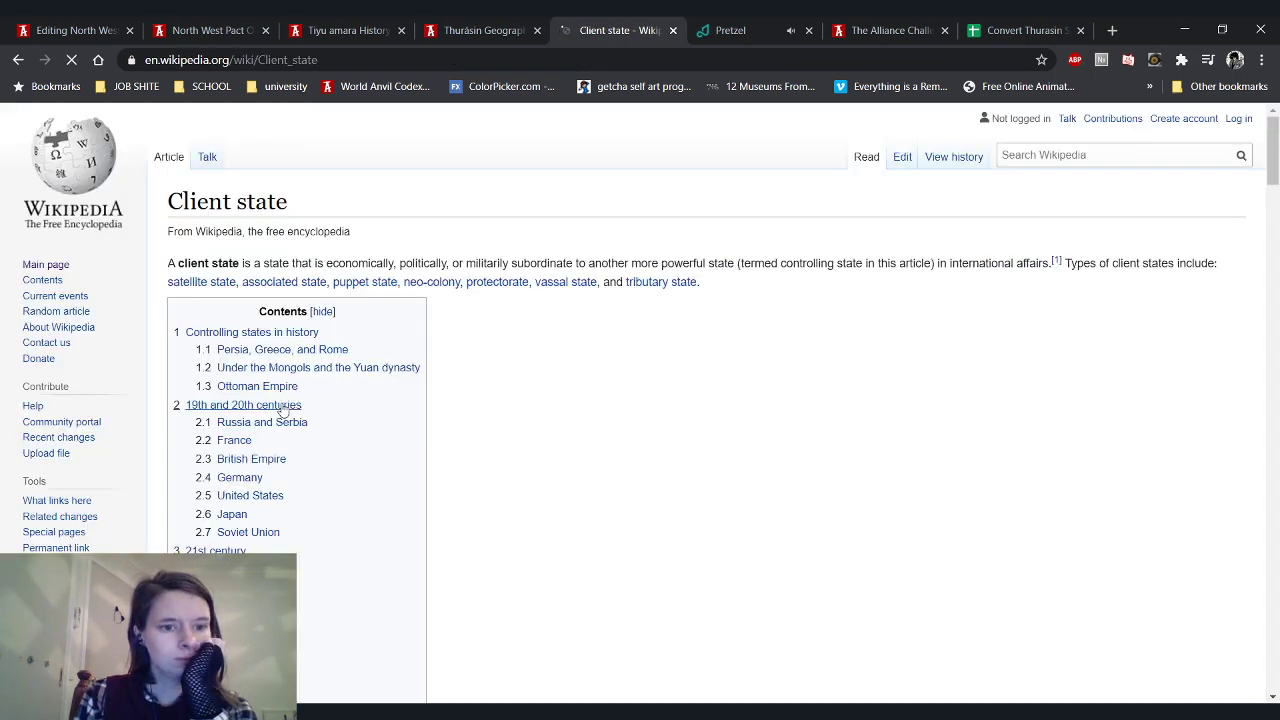
Read the Client state article's sections on controlling states in history and the 19th and 20th centuries
scroll(283, 409, down, 1)
scroll(167, 436, down, 4)
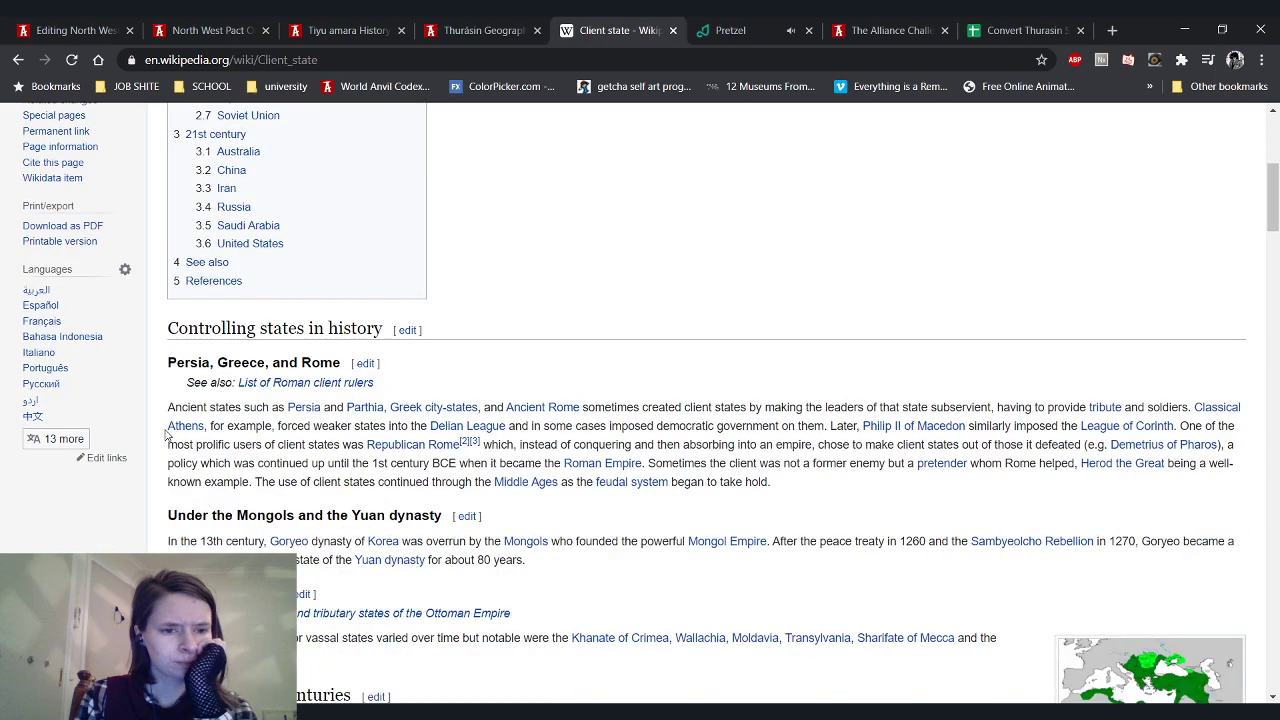
scroll(167, 436, up, 2)
scroll(167, 436, down, 1)
scroll(167, 436, down, 1)
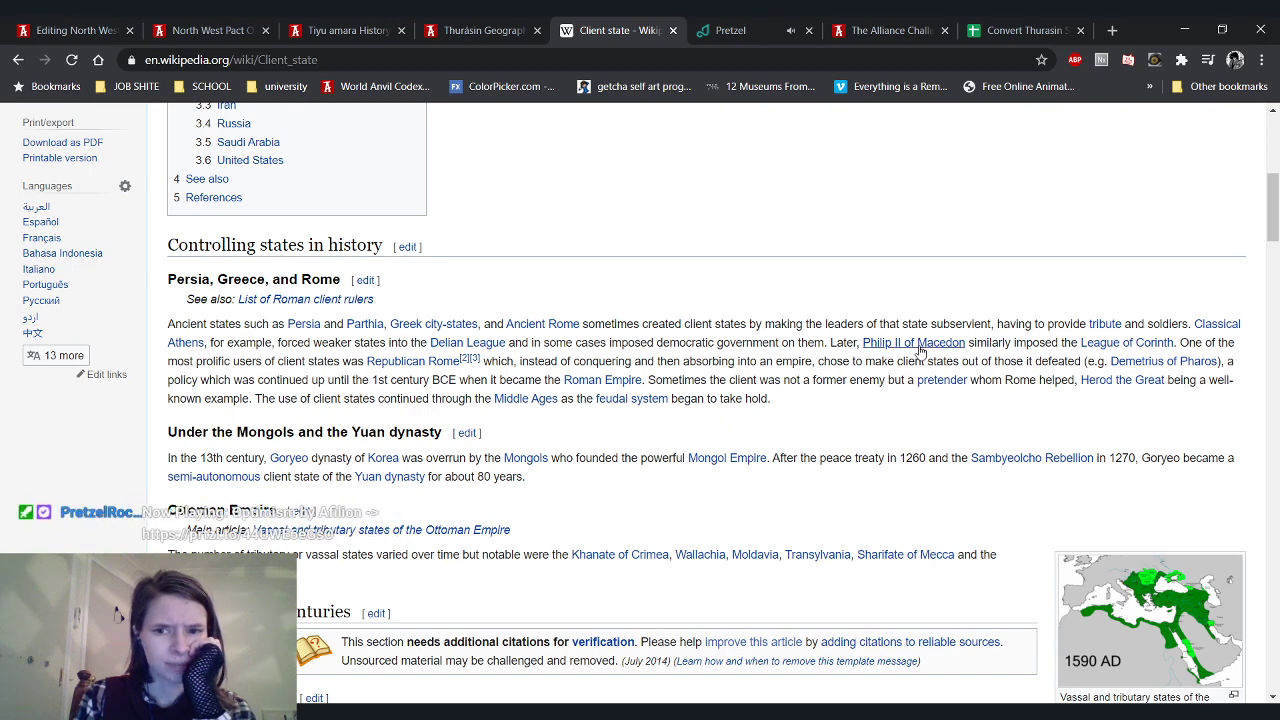
mouse_move(920, 350)
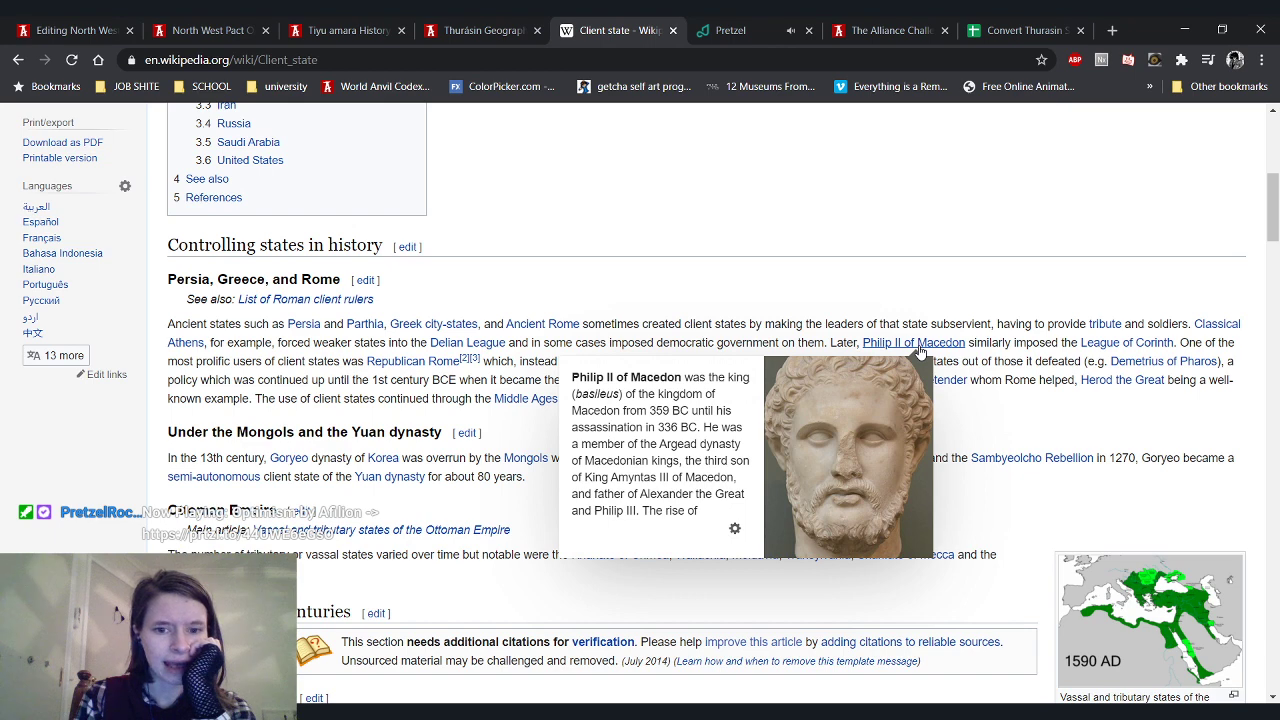
scroll(131, 417, down, 1)
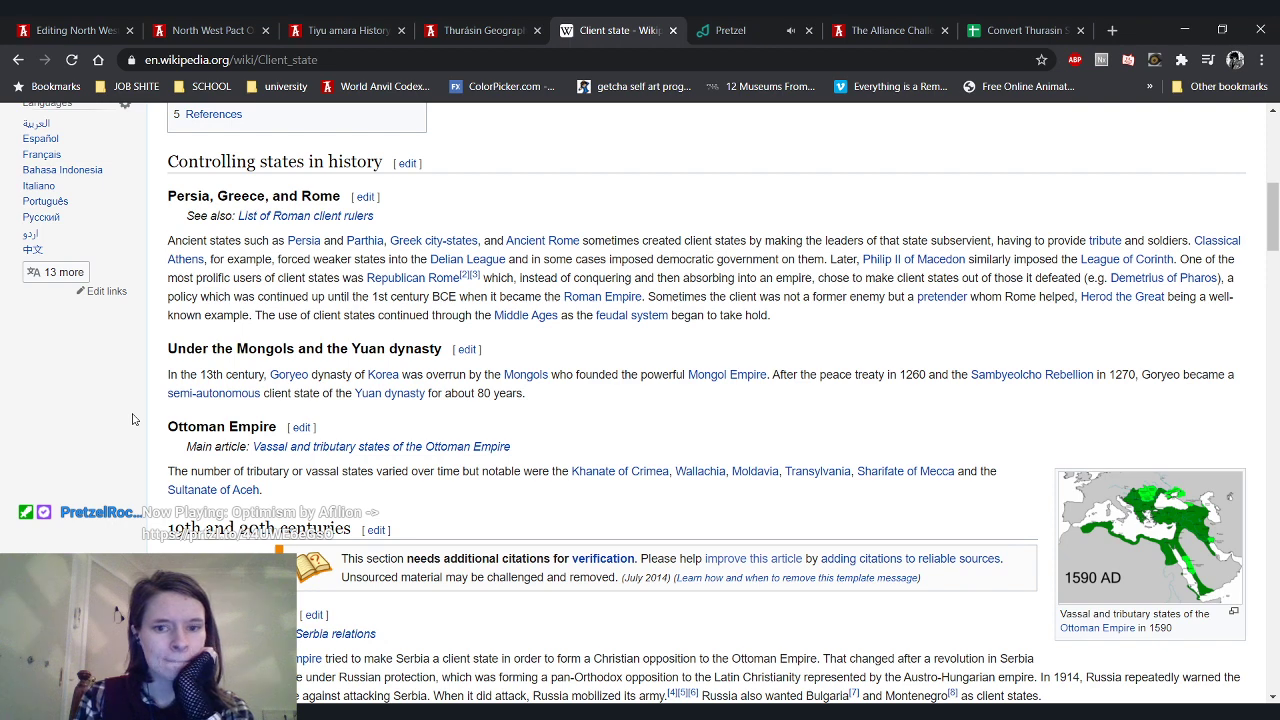
scroll(131, 418, down, 1)
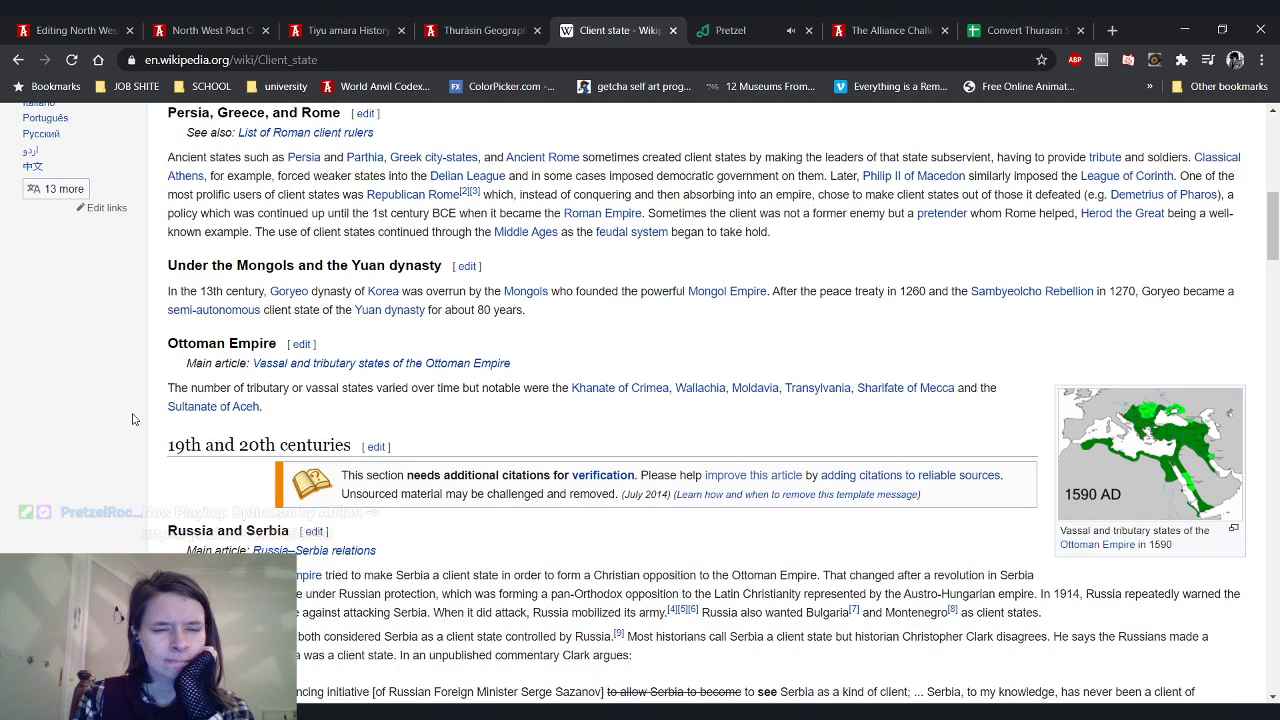
scroll(131, 418, down, 2)
Return to the web search results and search for "puppet state" instead to check its definition
click(18, 60)
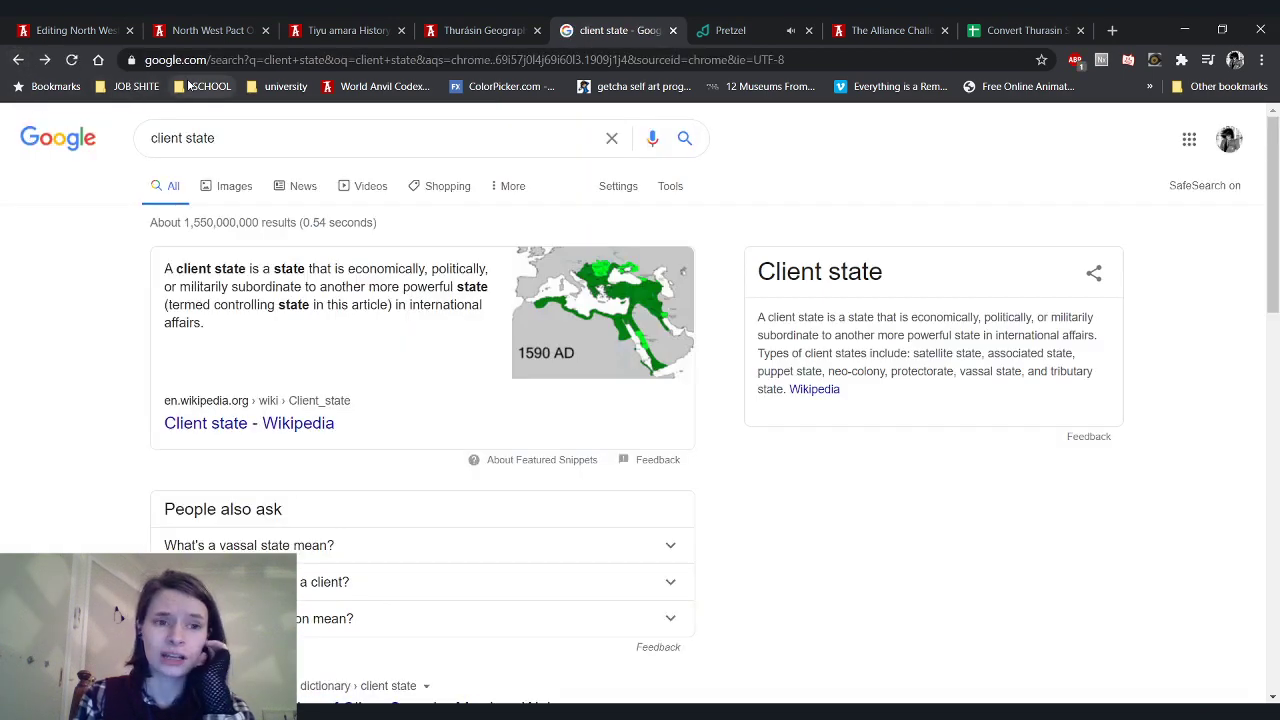
click(184, 138)
drag(184, 138, 72, 130)
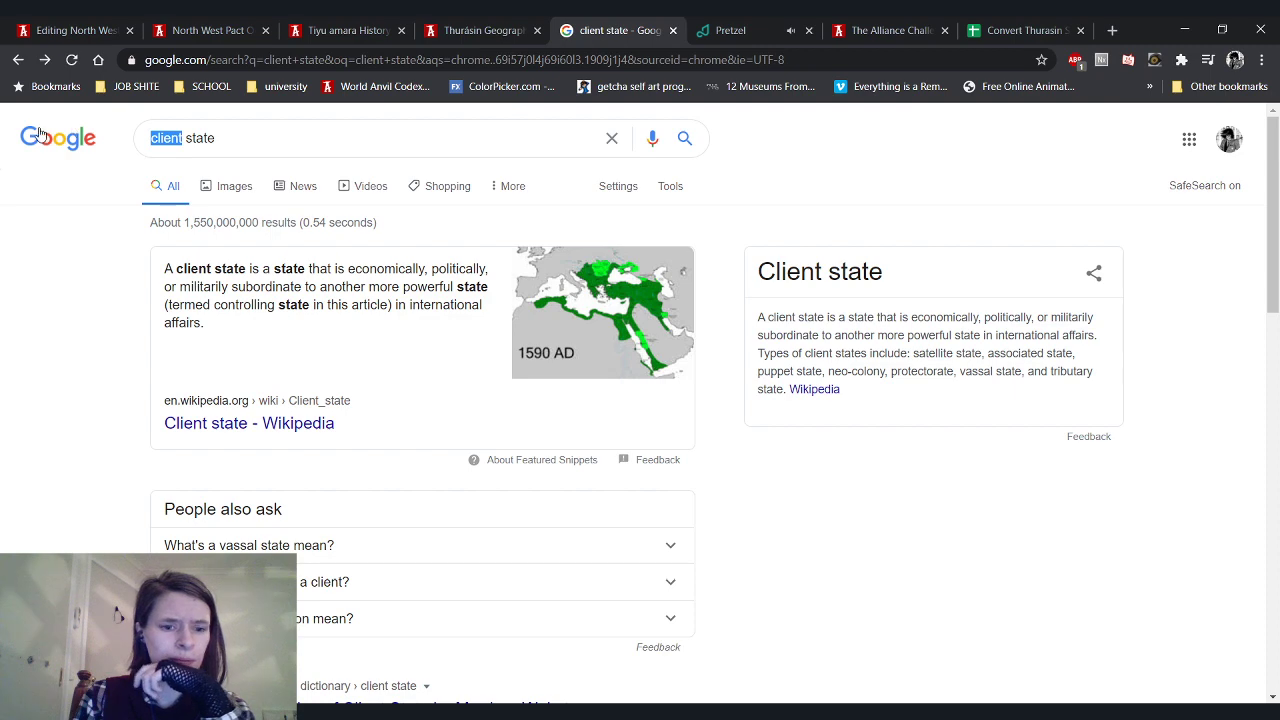
text(puppet)
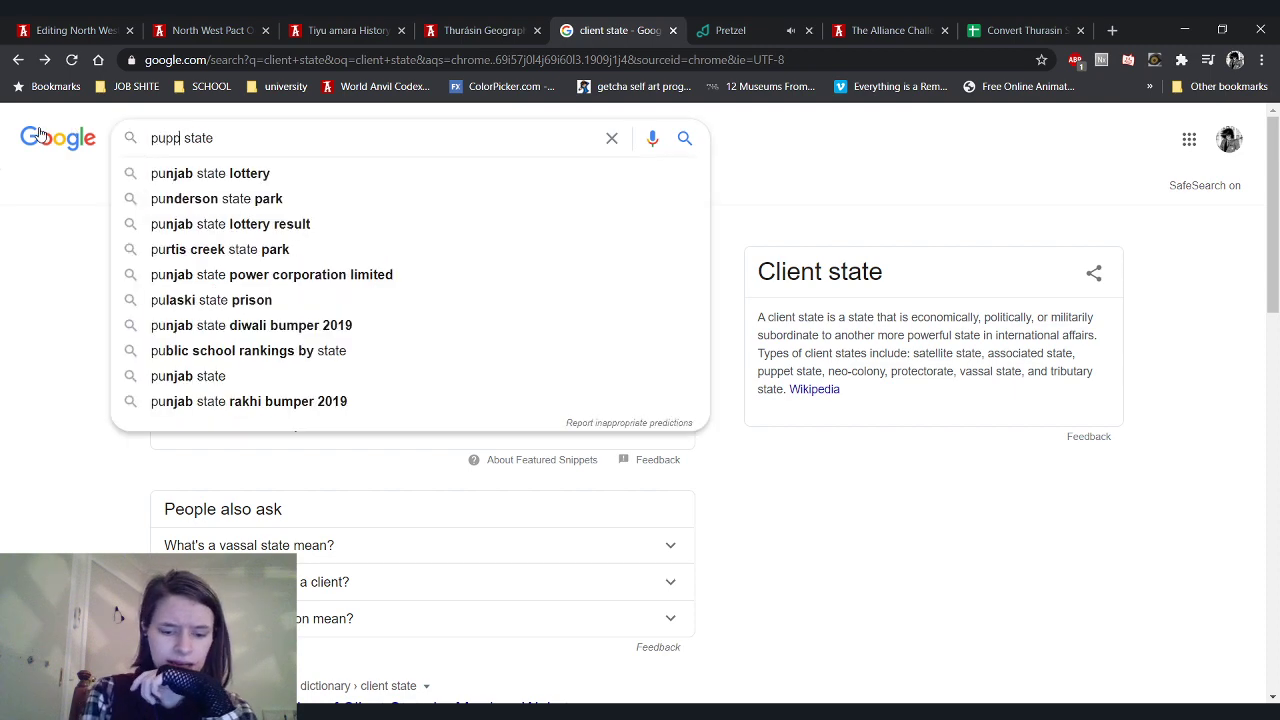
key(Return)
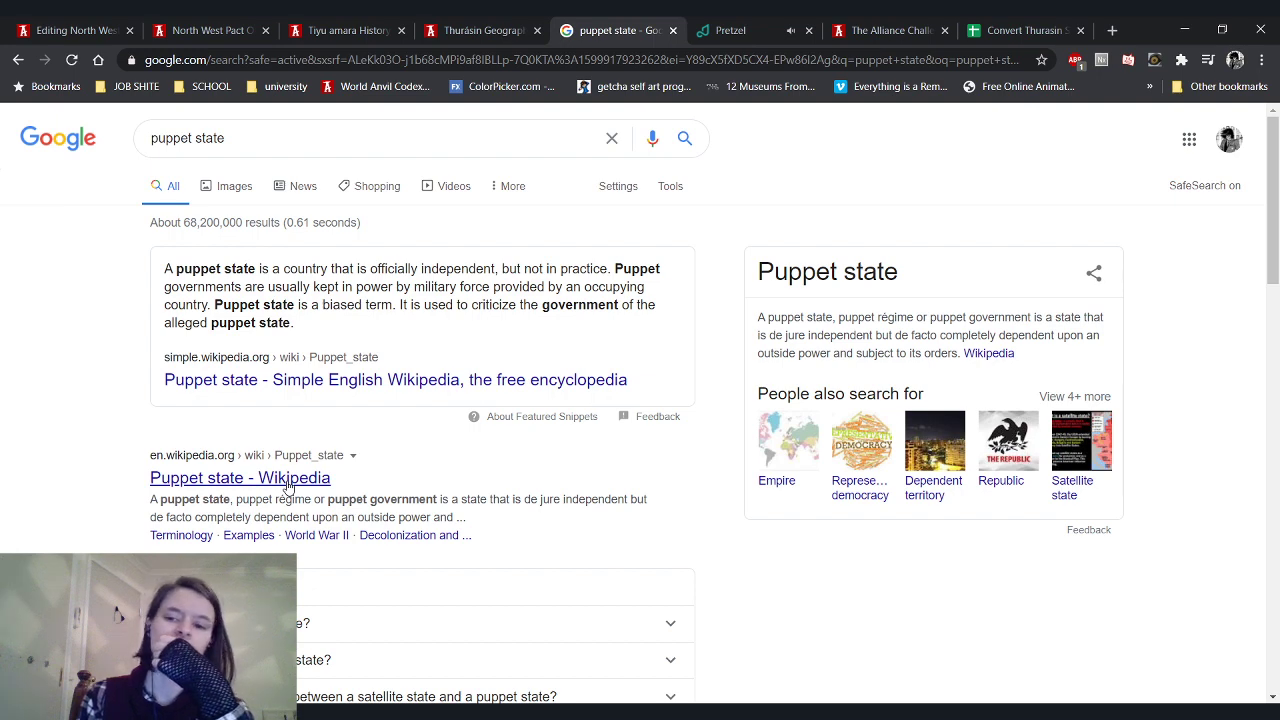
Back in the article editor, continue the Ijwavya sentence with "puppet state", without a trailing "of"
click(60, 30)
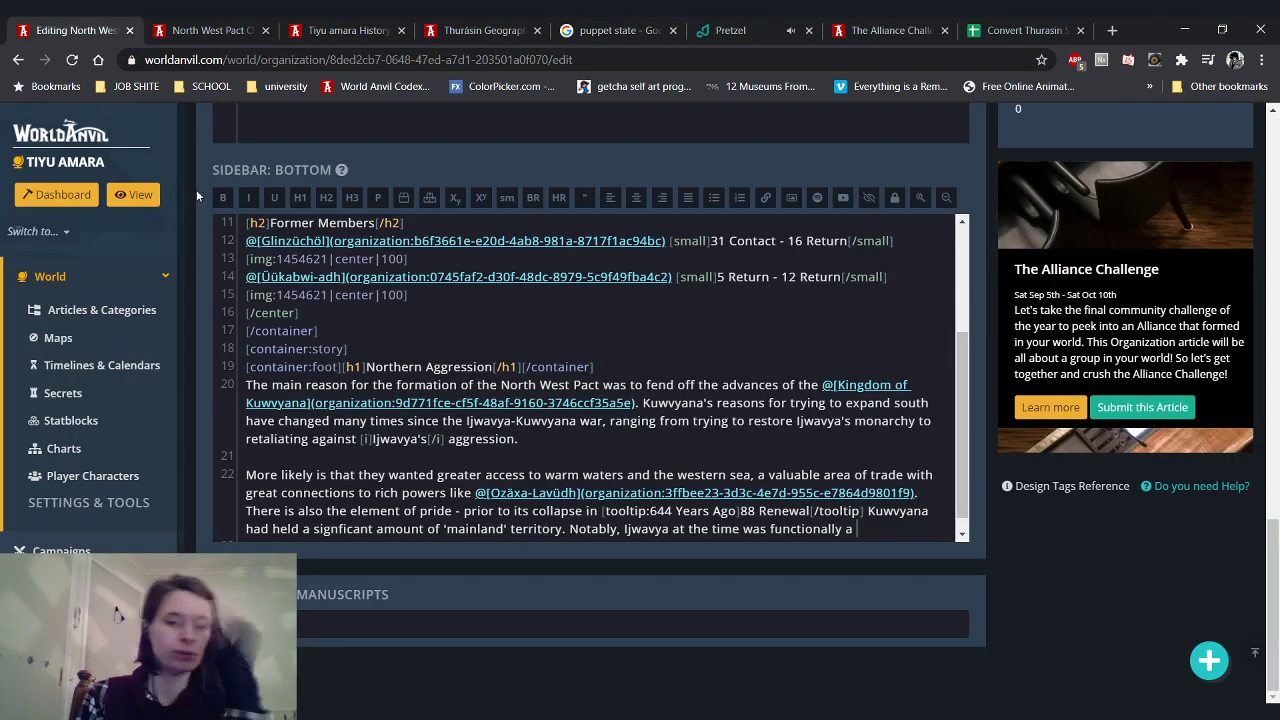
text(puppet state o)
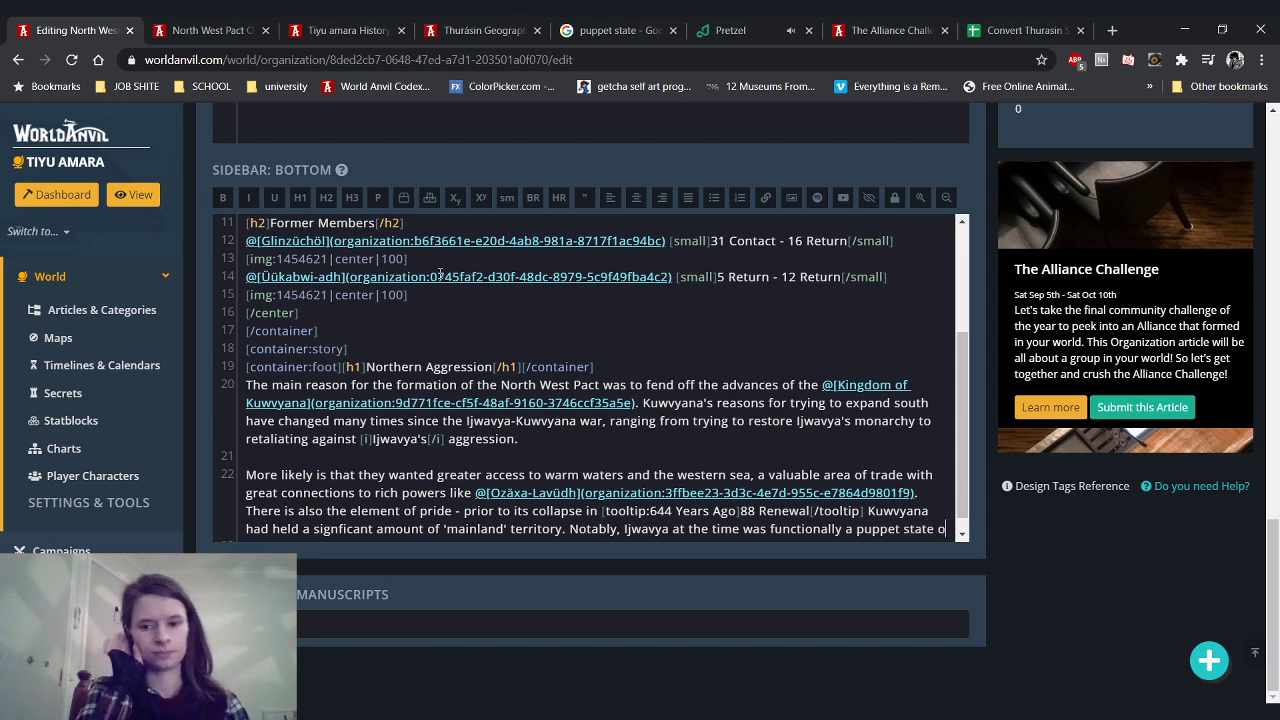
text(f)
key(BackSpace)
key(BackSpace)
key(BackSpace)
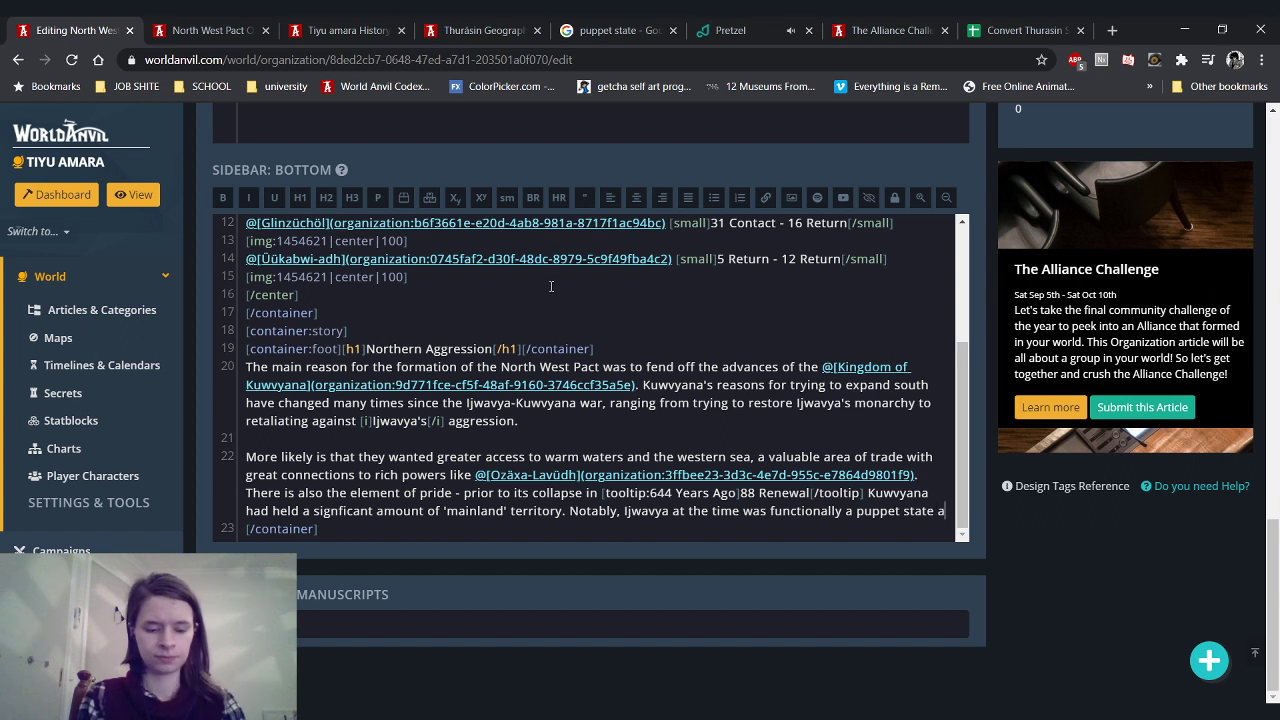
Extend the puppet state sentence with "at the time, having been established by Kuwvyana soem"
text(t the)
text( time, ha)
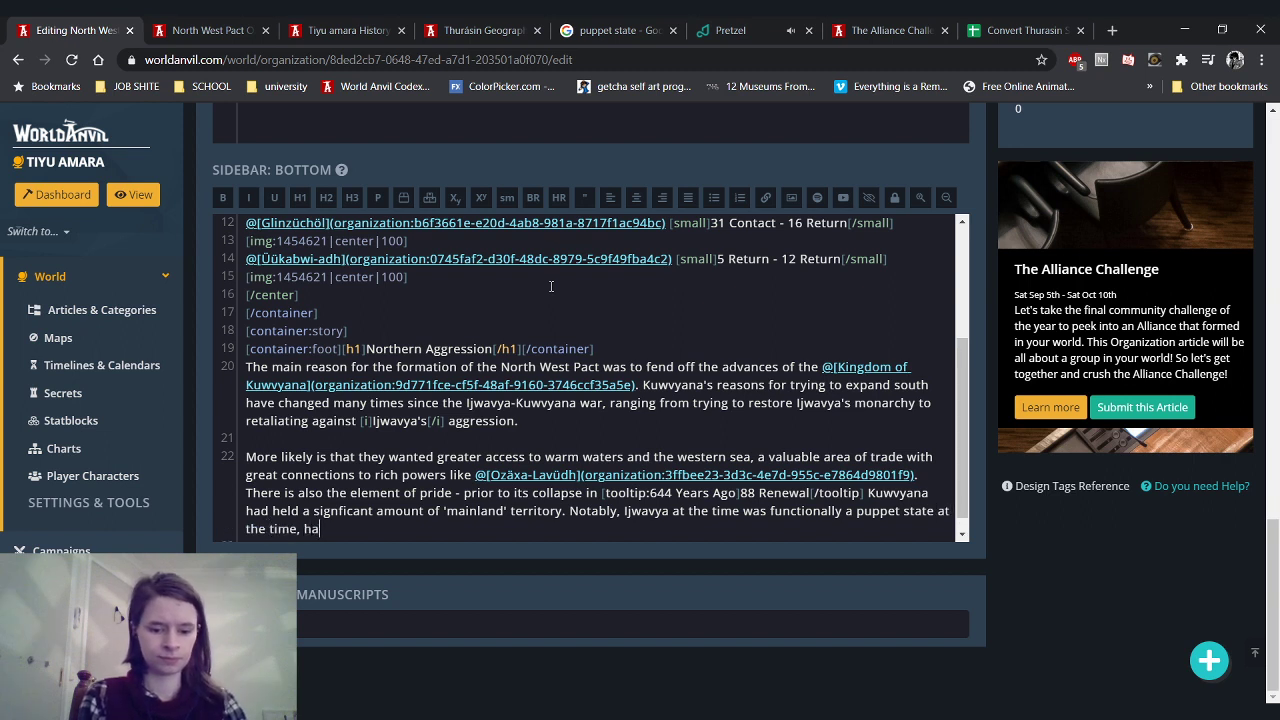
text(ving been establishe)
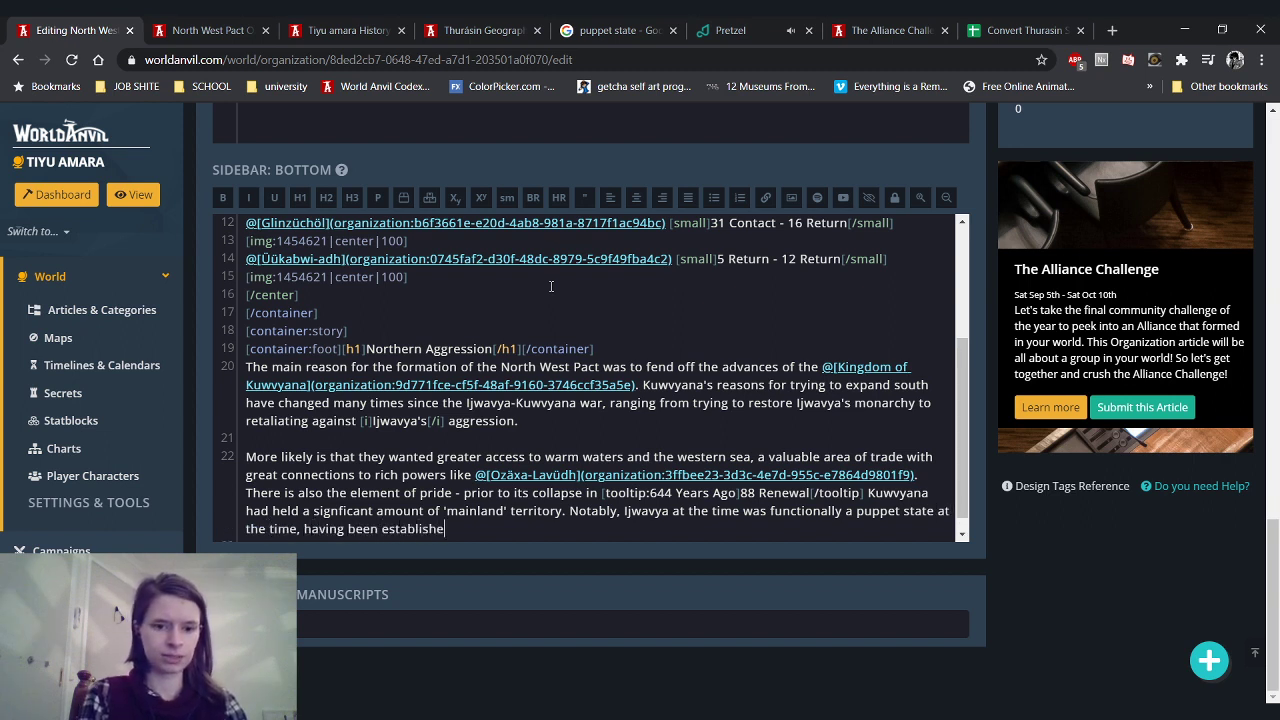
text(d by Kuwvyana )
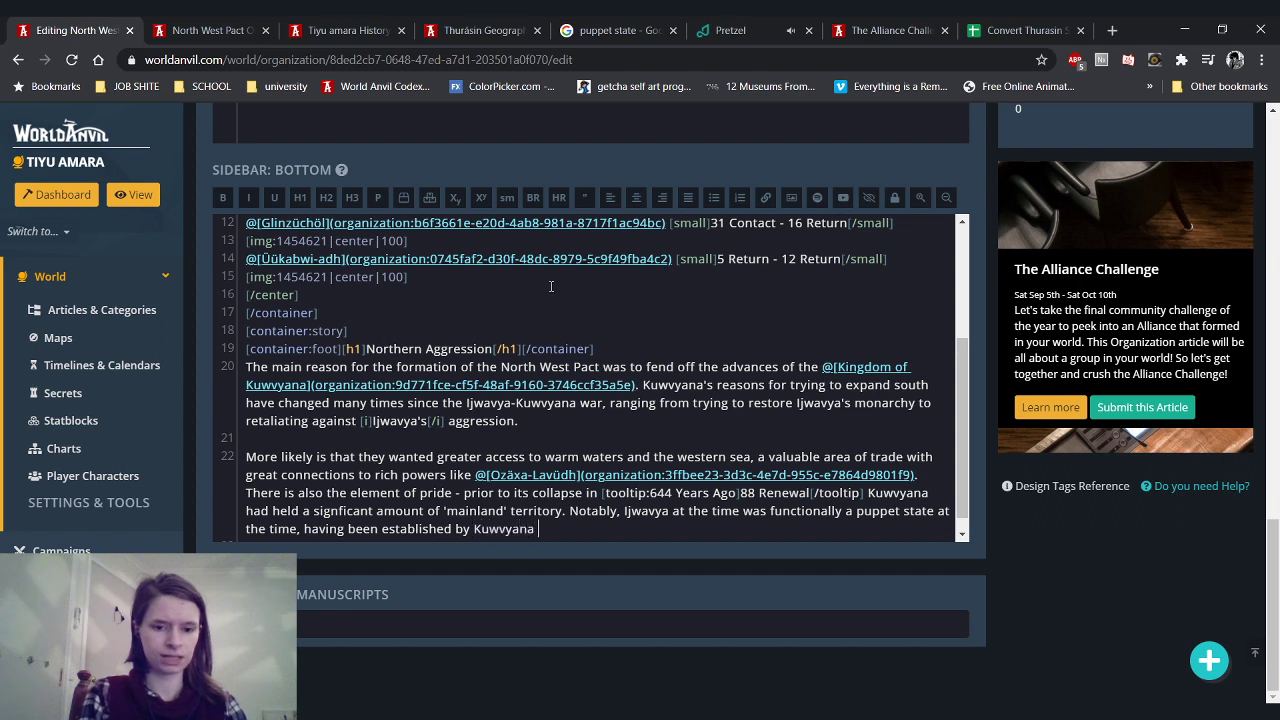
text(soem)
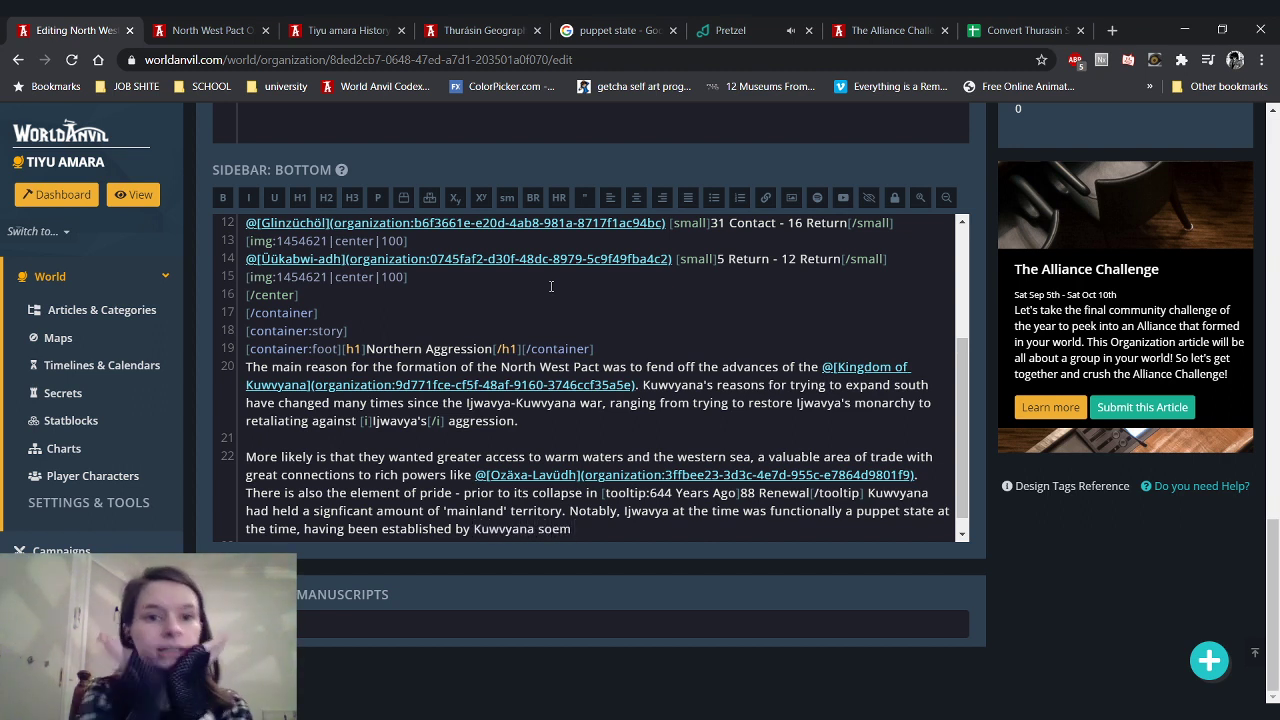
Select the Thurasin year cell in the date conversion spreadsheet, and look up the Battle of Ijwavya's date in the history timeline
click(1030, 30)
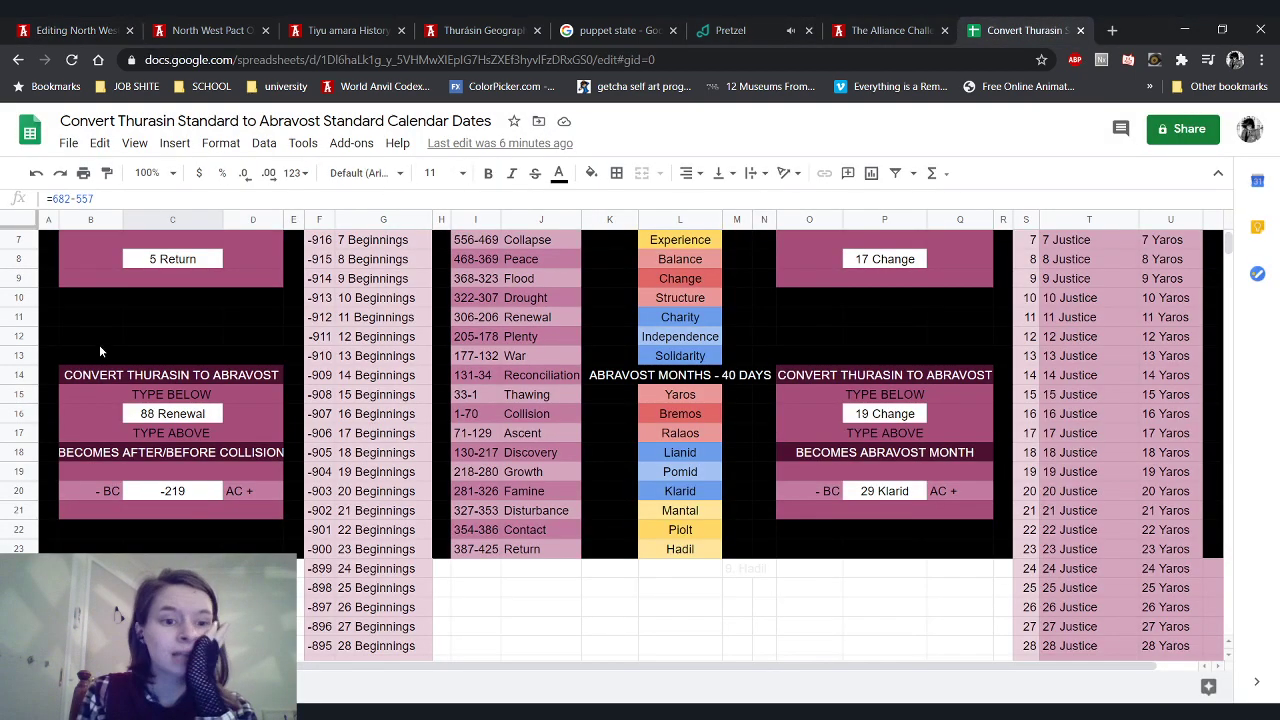
click(148, 413)
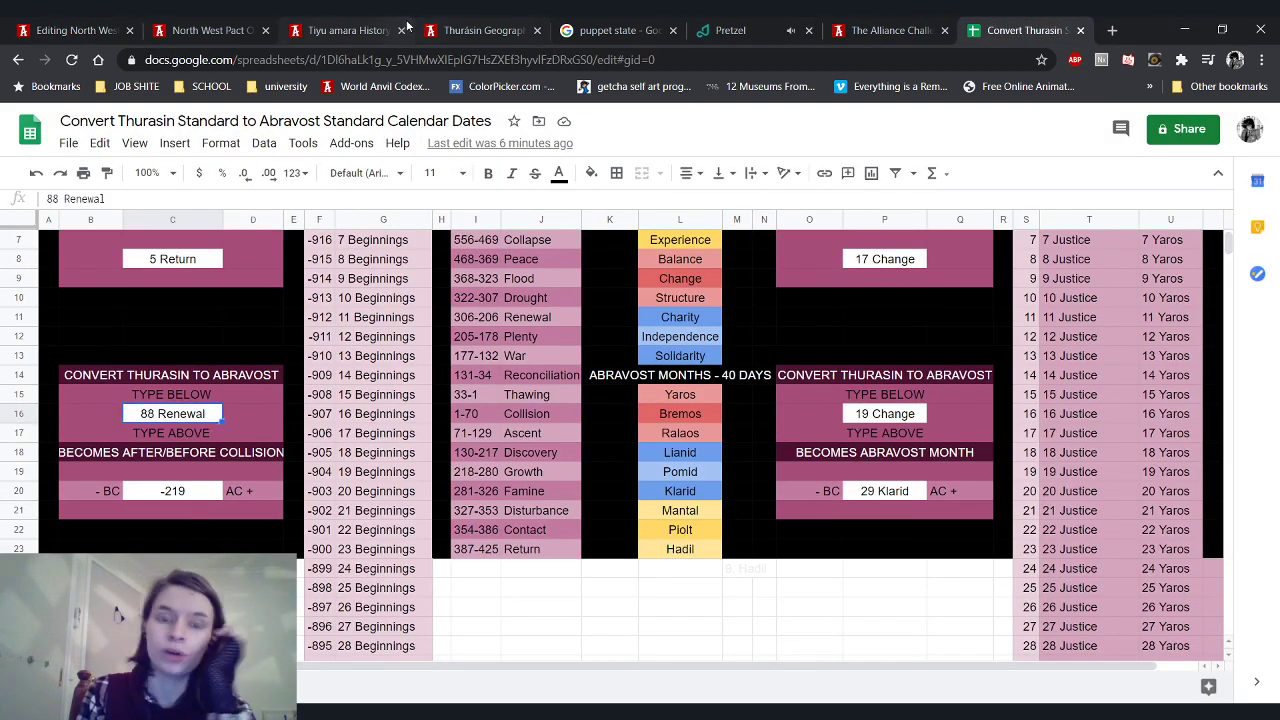
click(463, 20)
click(360, 30)
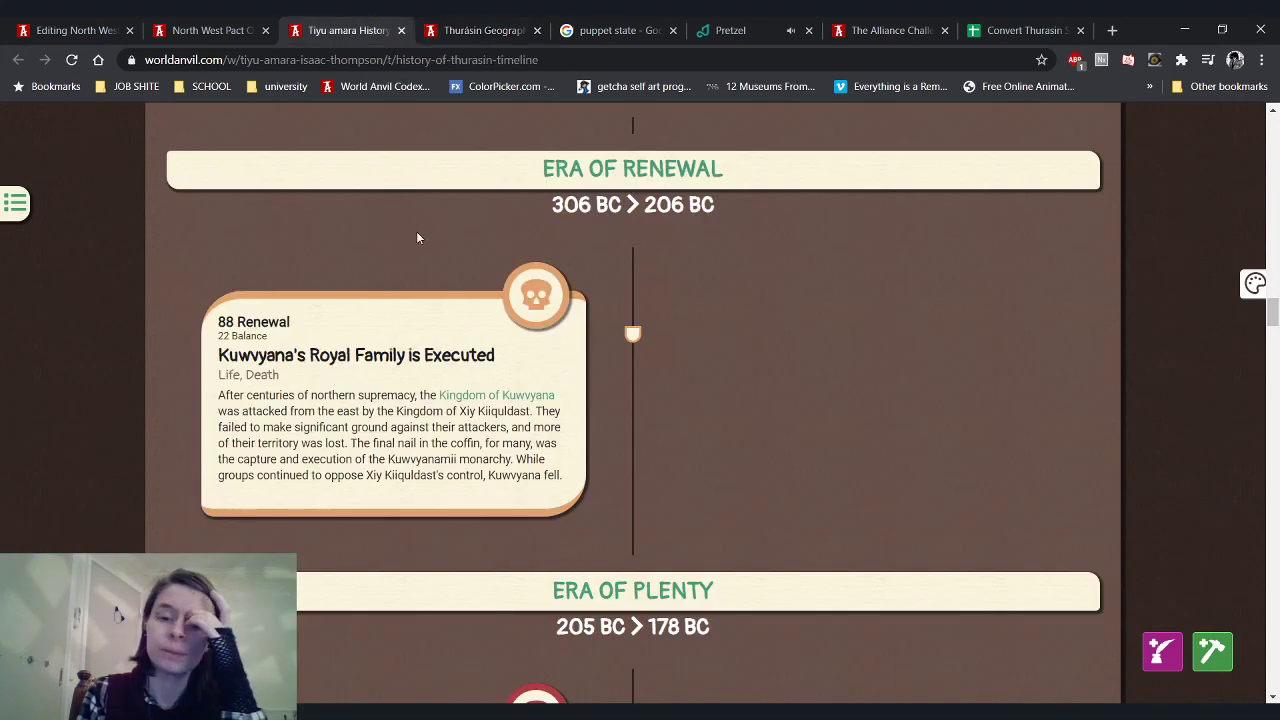
scroll(417, 235, up, 5)
scroll(417, 231, up, 5)
scroll(417, 231, down, 3)
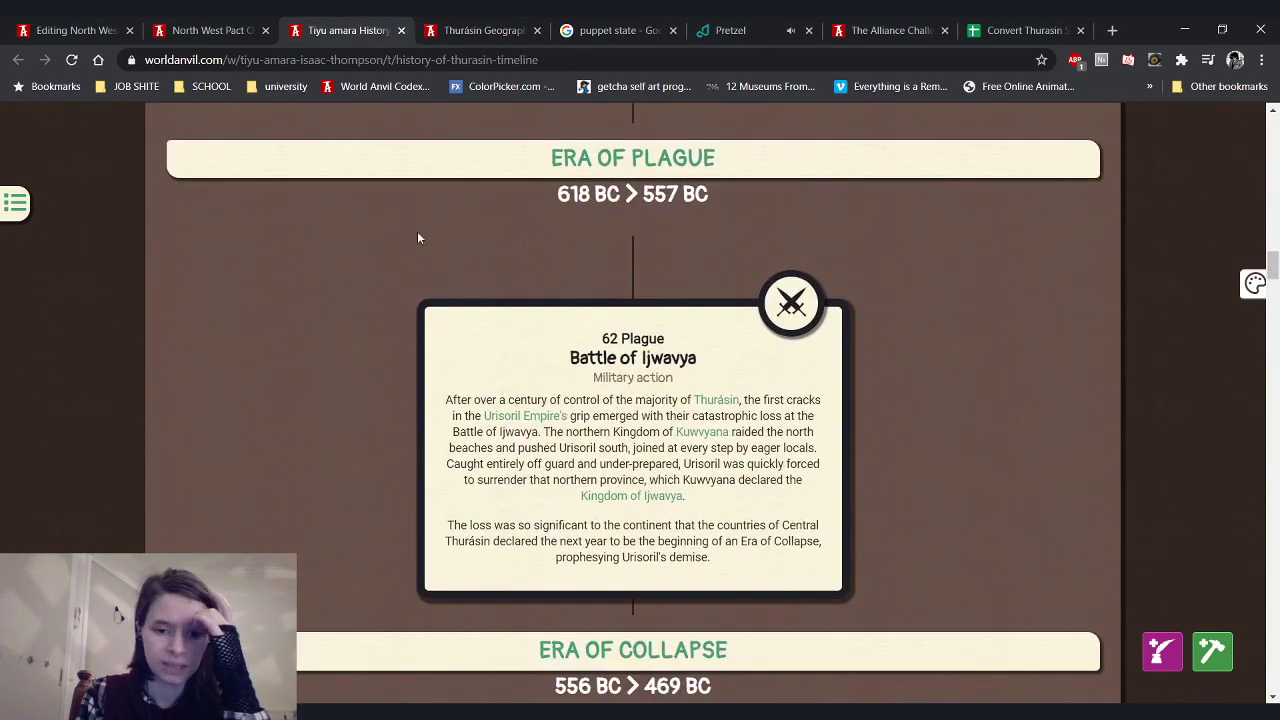
drag(549, 464, 817, 489)
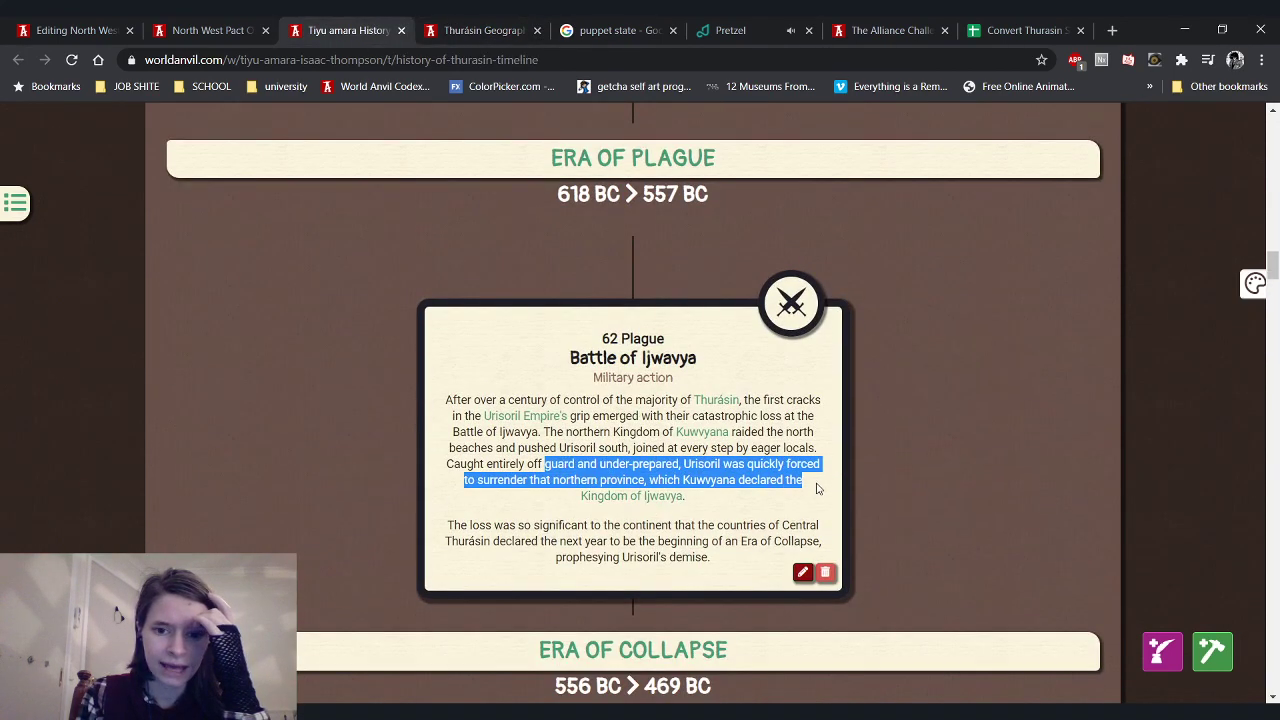
click(826, 504)
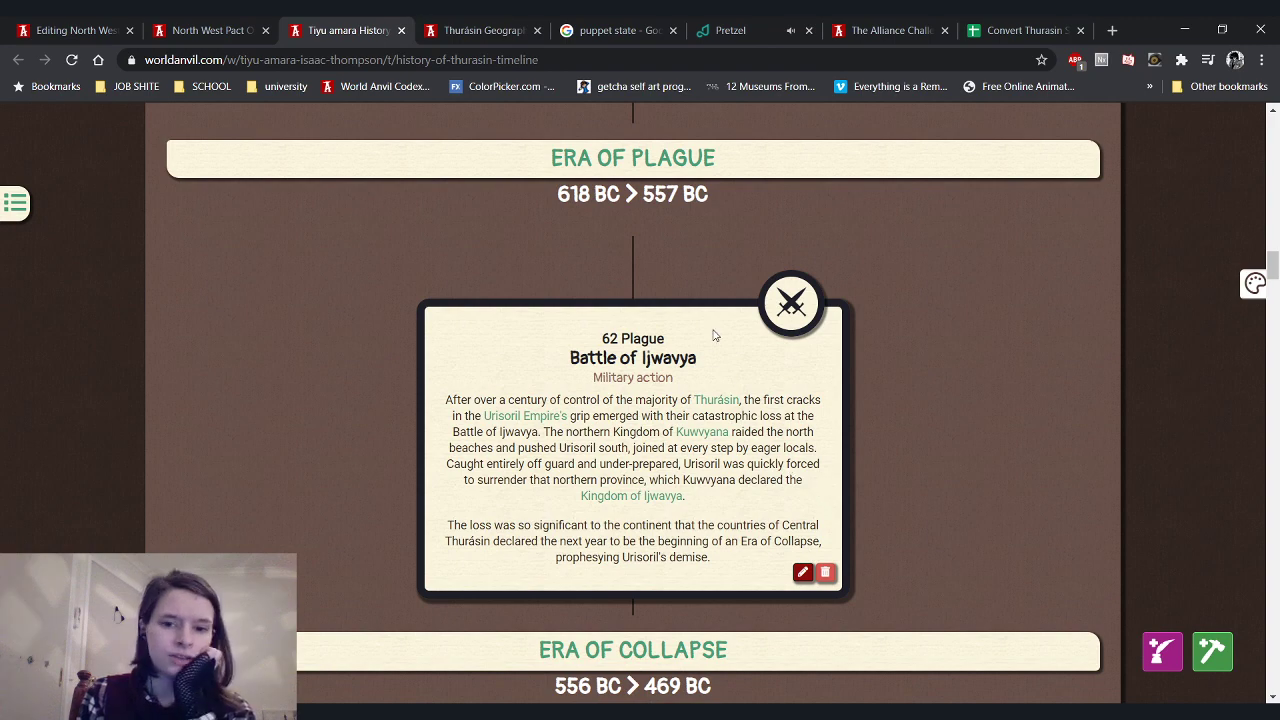
Convert the year 62 Plague from Thurasin to Abravost in the date conversion spreadsheet
click(1034, 28)
text(62)
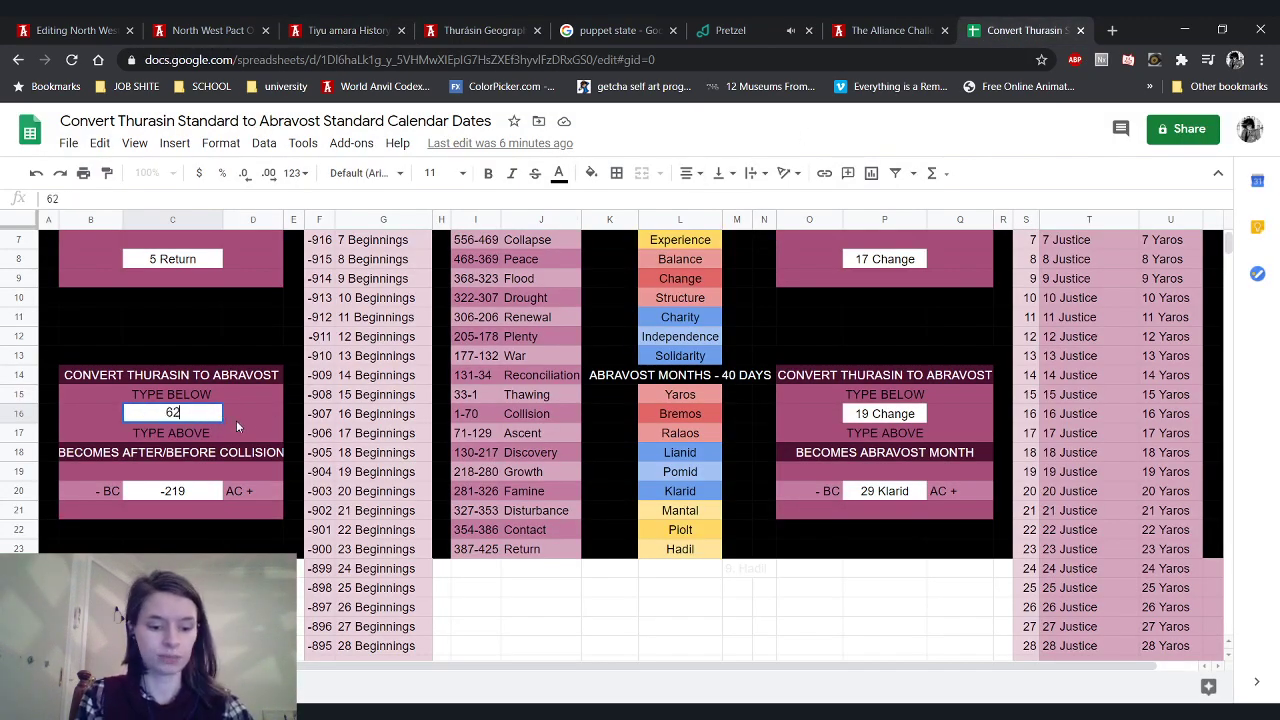
text( Plague)
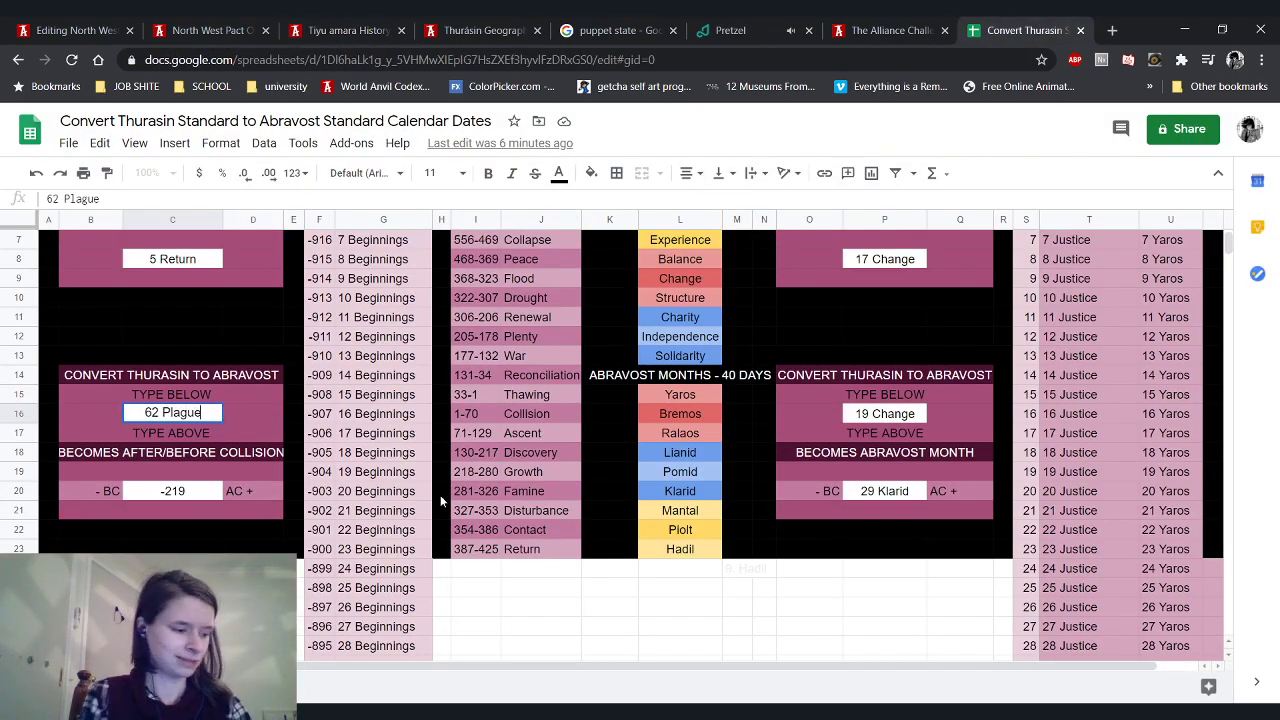
key(Return)
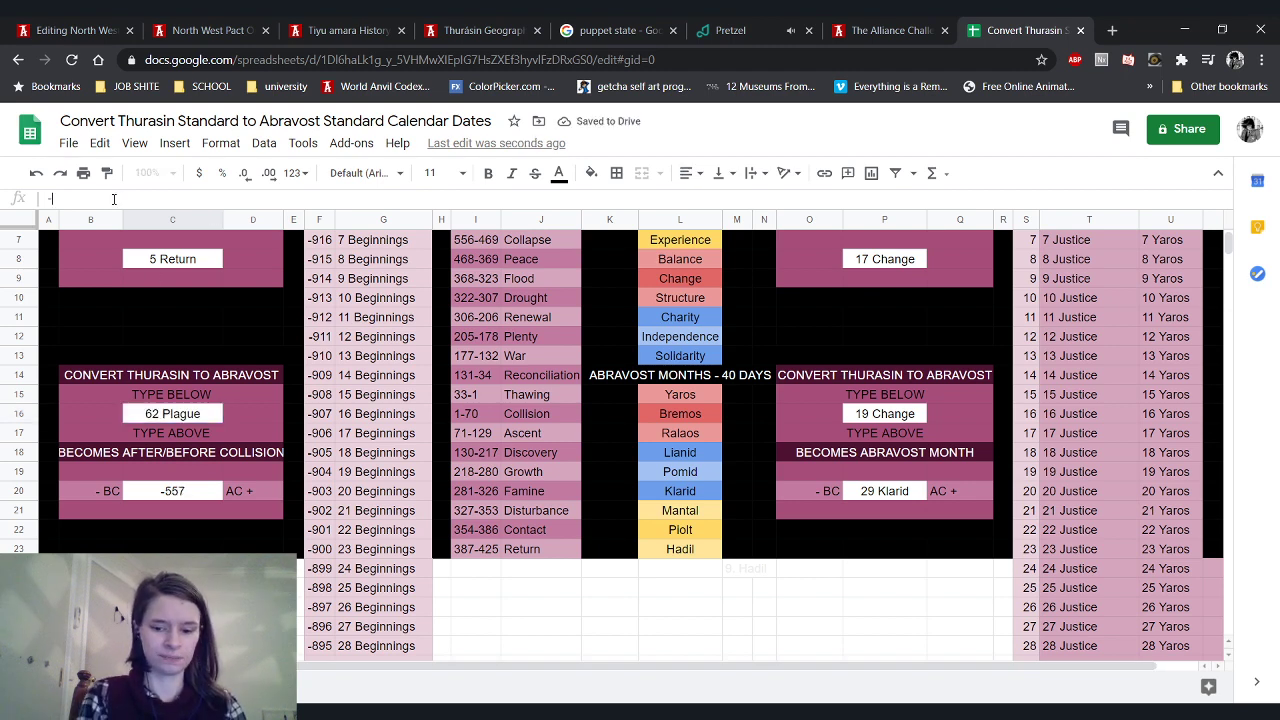
Try to enter a subtraction formula starting with "=557-" in the scratch cell of the date conversion spreadsheet
text(5)
key(BackSpace)
text(=557)
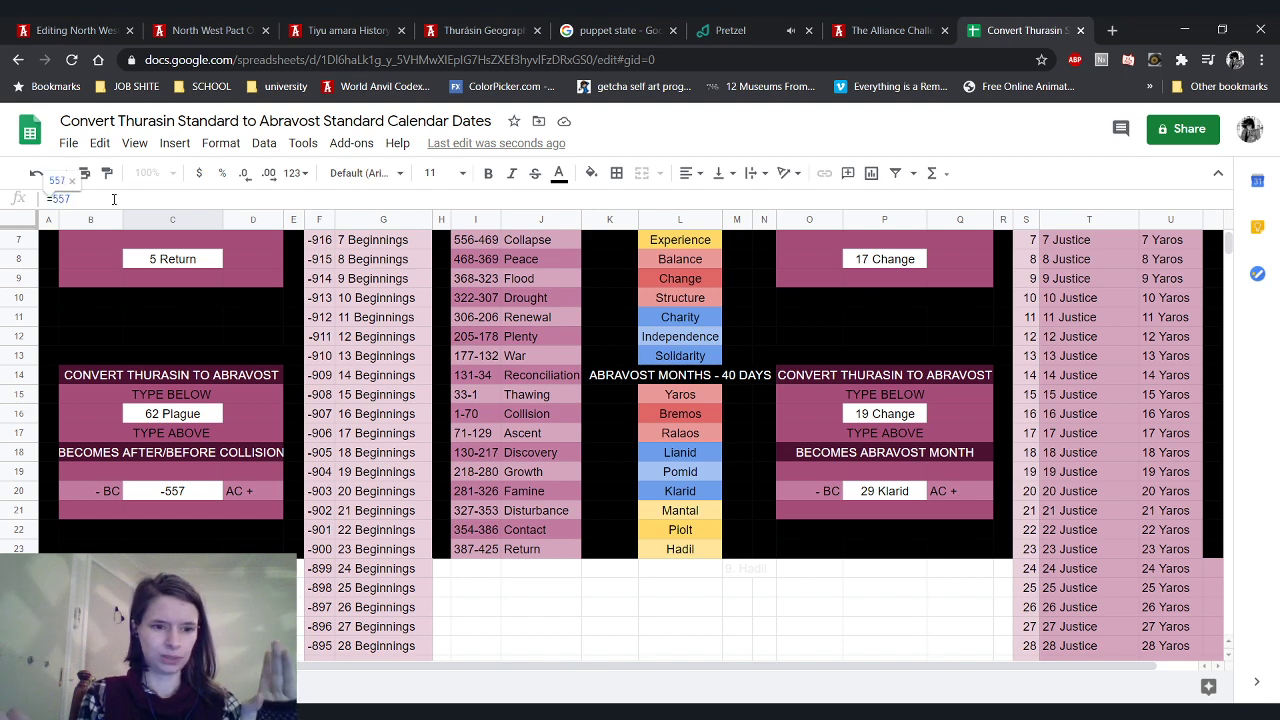
text(-C24)
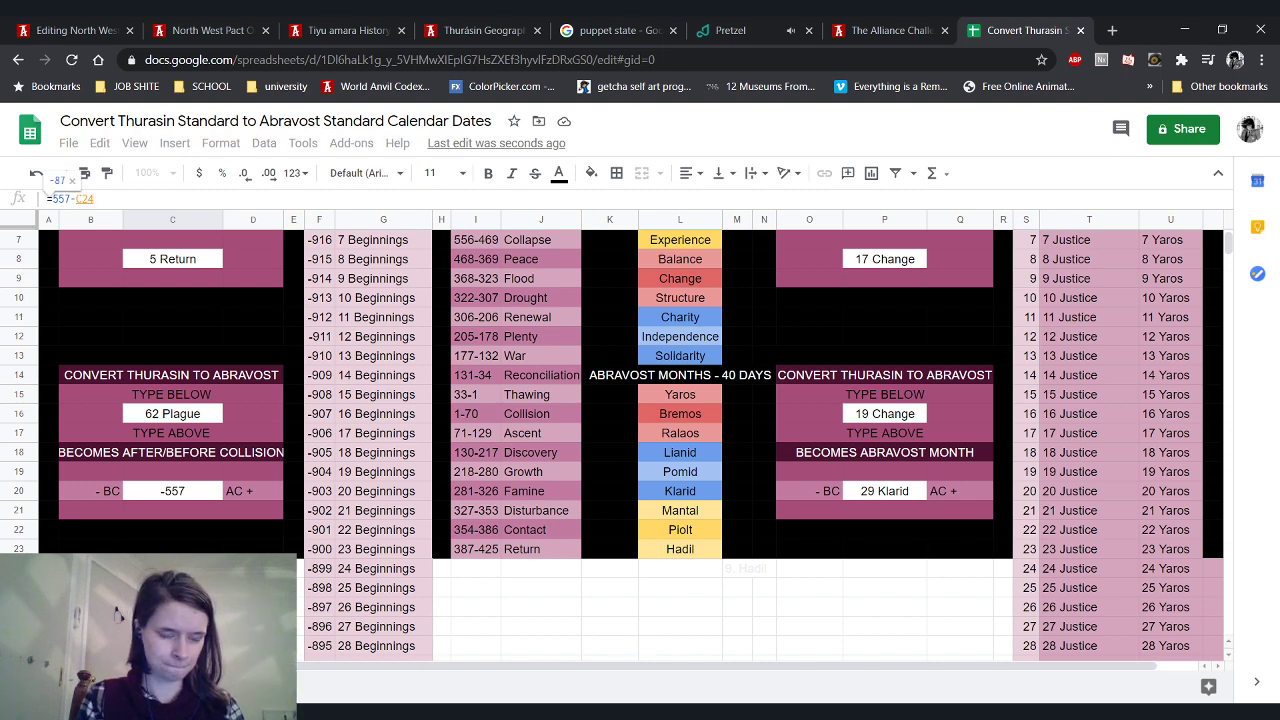
key(BackSpace)
key(BackSpace)
key(BackSpace)
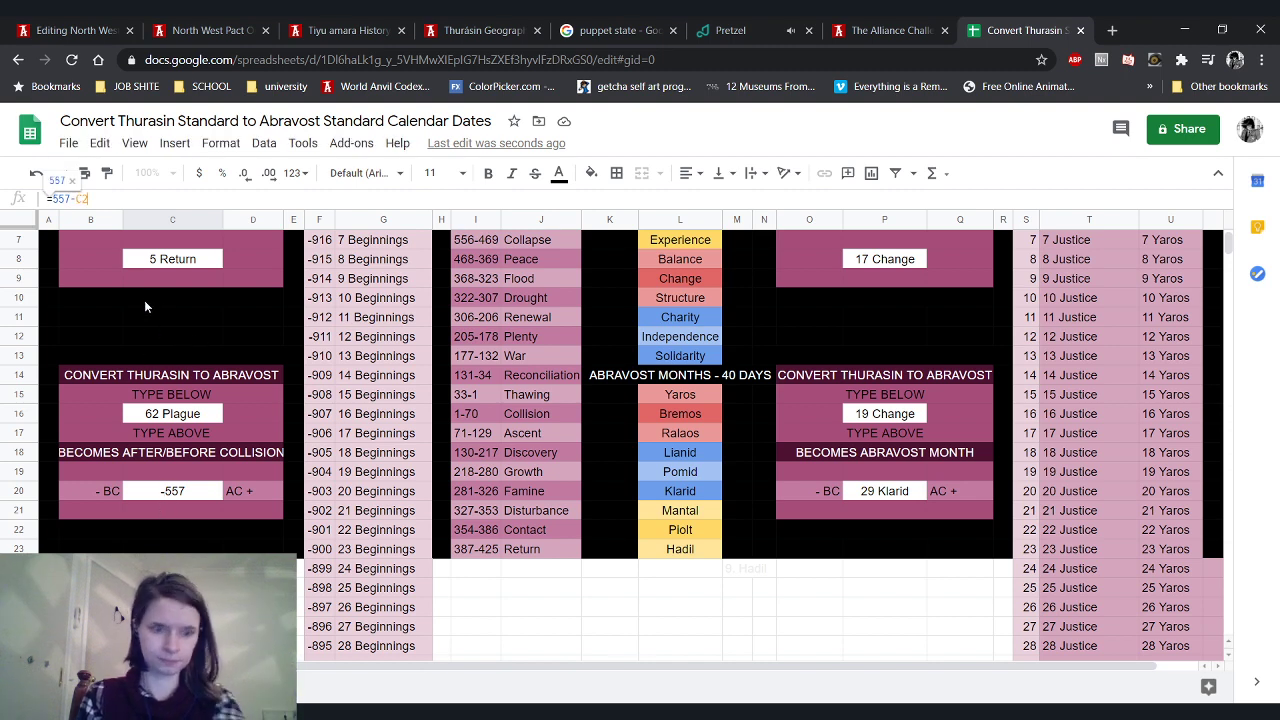
key(Return)
click(822, 447)
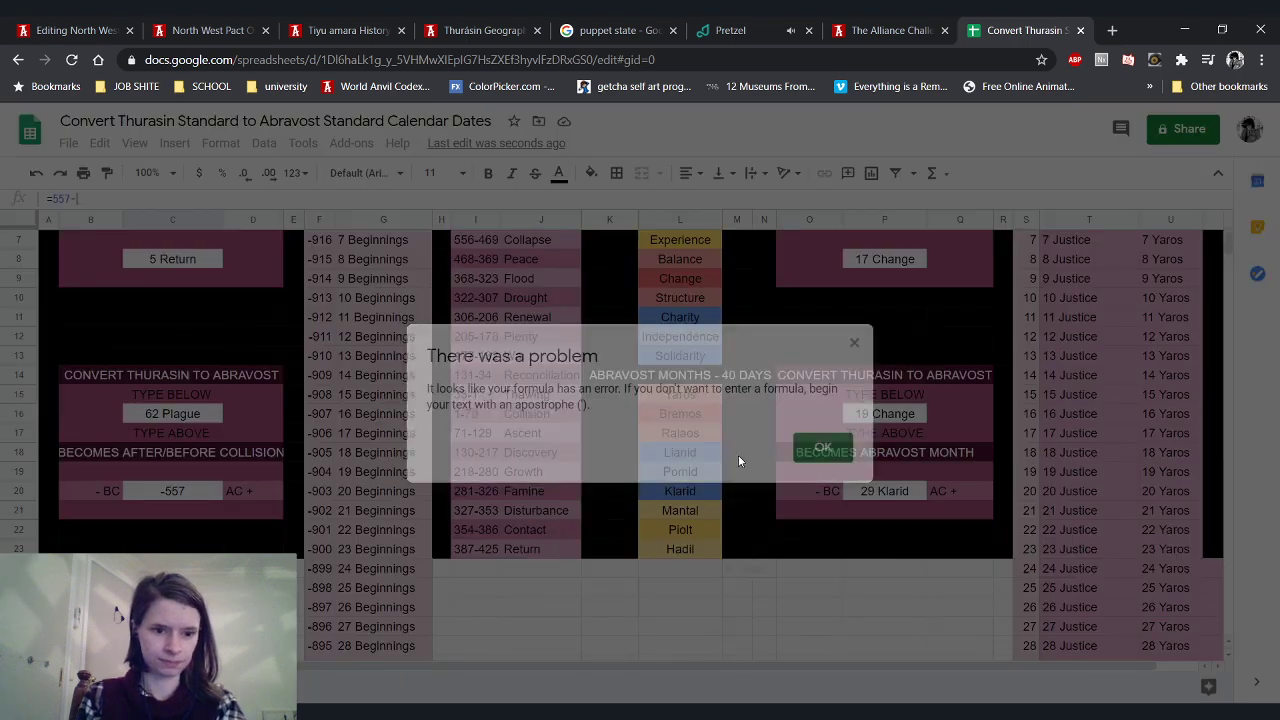
Correct the scratch formula so it subtracts the year of Kuwvyana's collapse from 557
click(95, 195)
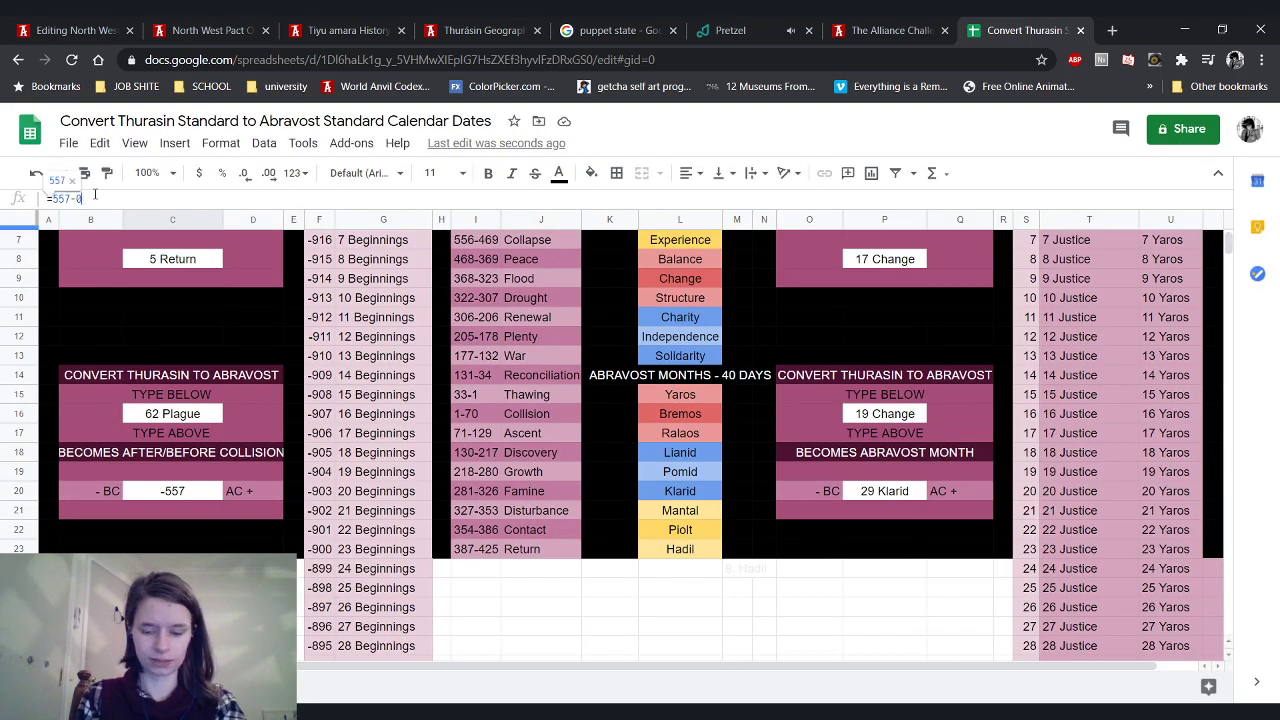
key(BackSpace)
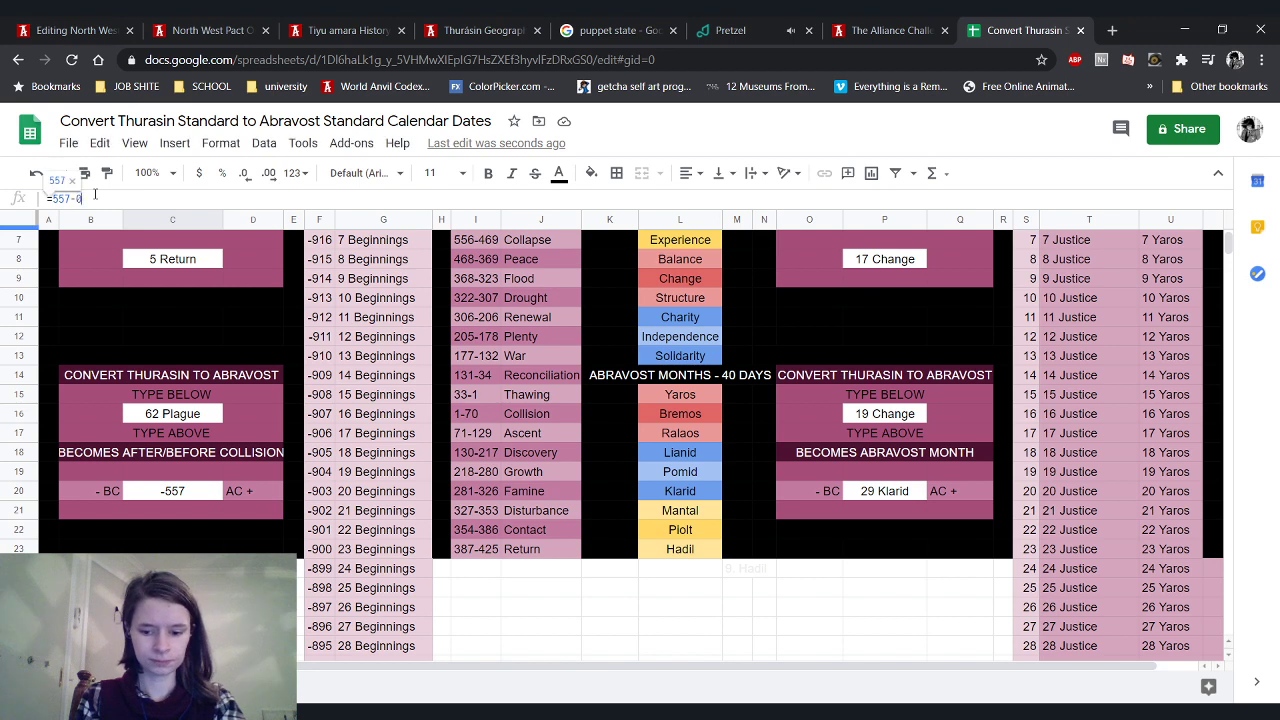
key(Return)
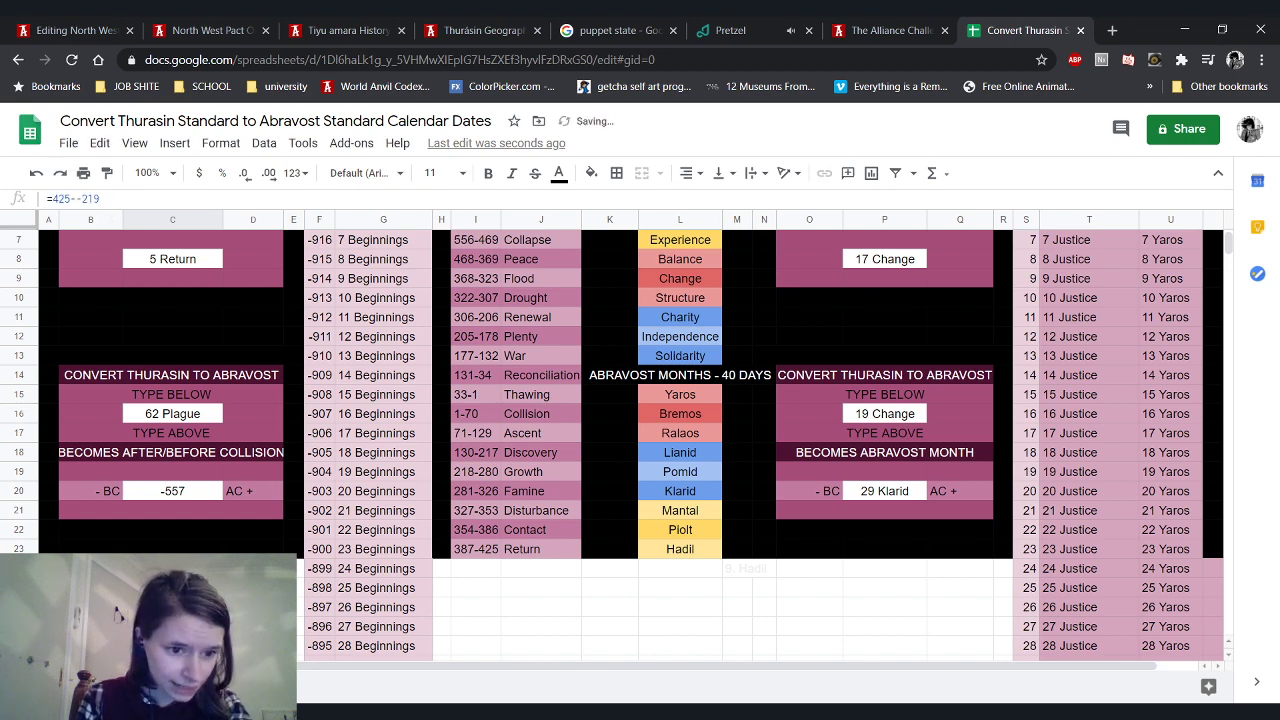
click(80, 197)
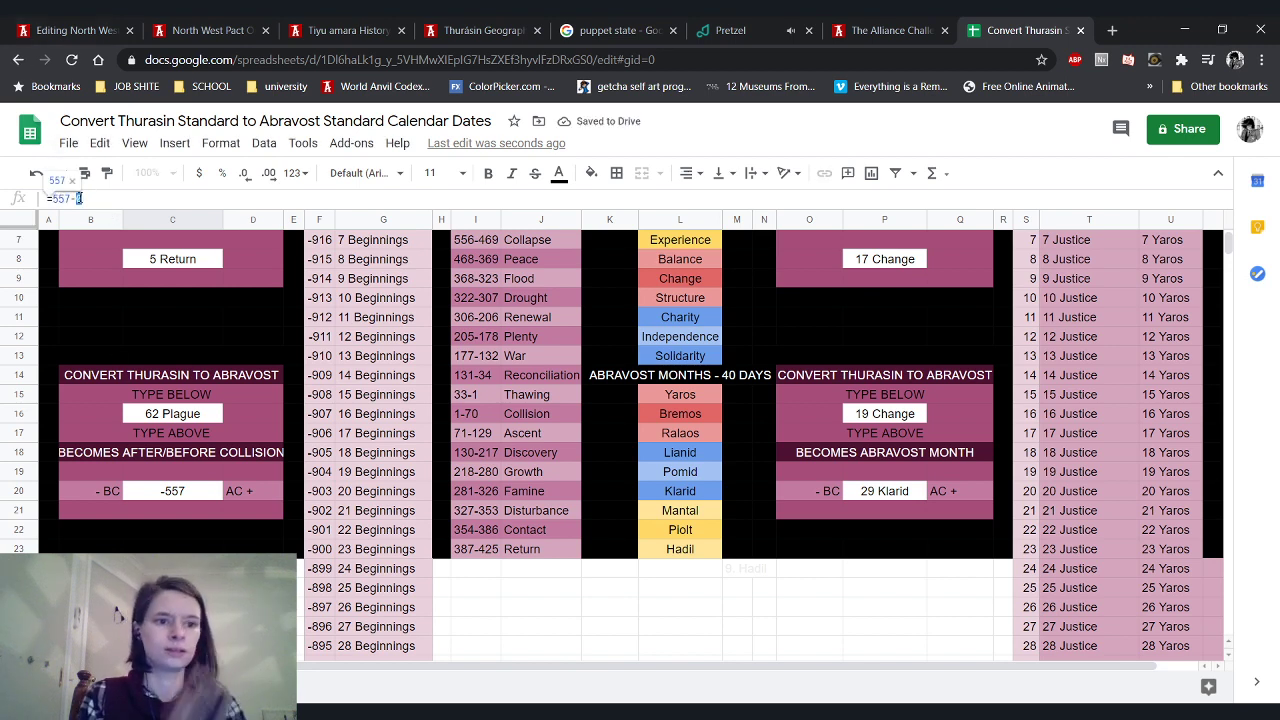
key(BackSpace)
text(21)
key(Return)
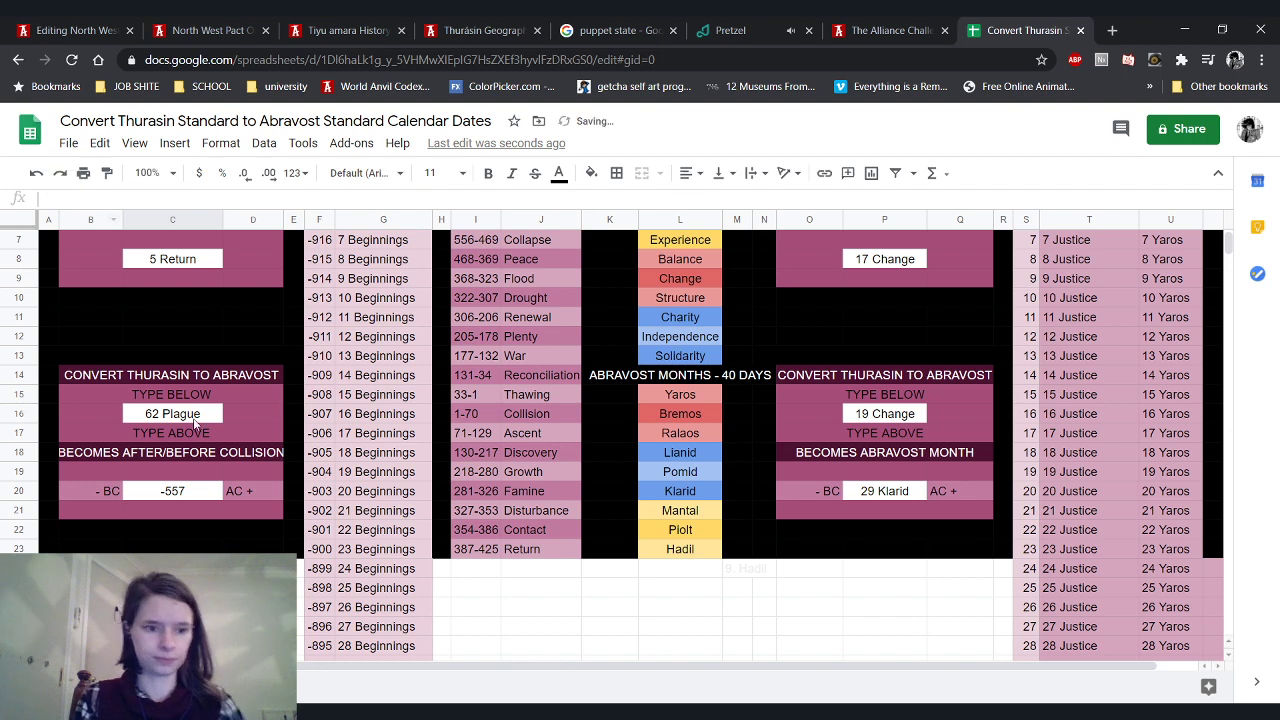
Back in the article editor, replace the misspelled "soem" with "over 300 years prior during the Era"
click(70, 20)
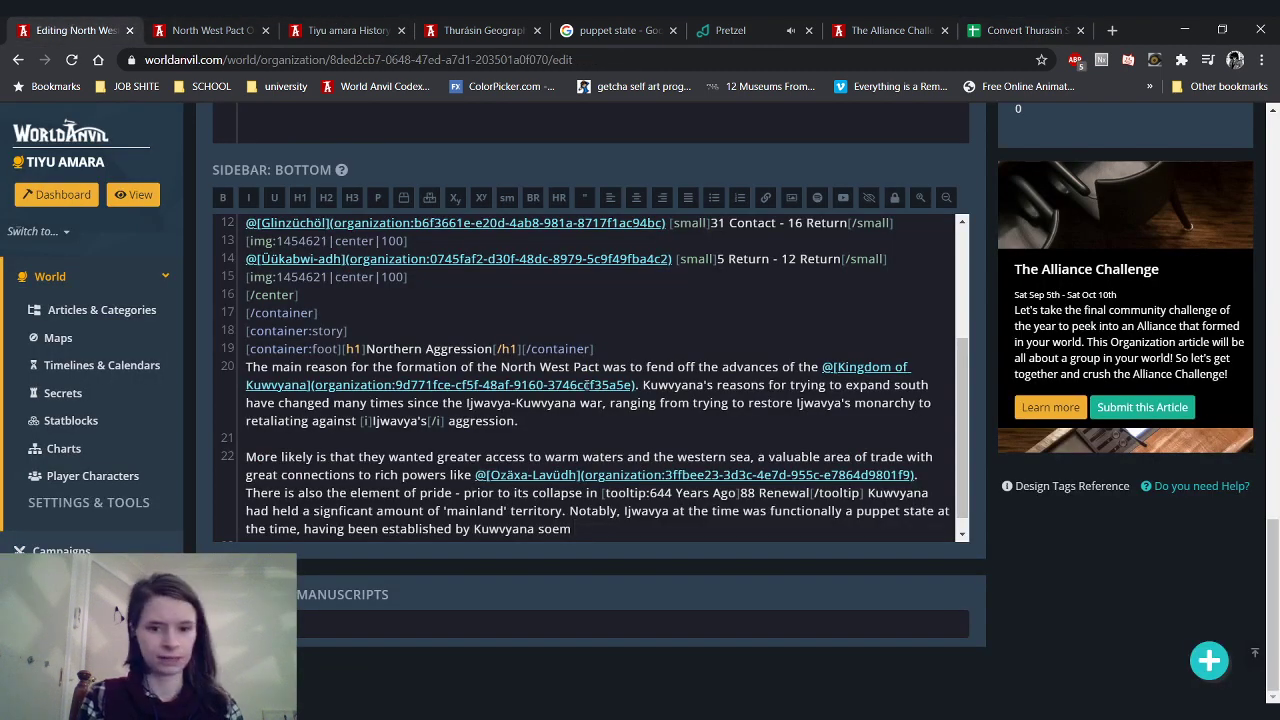
key(BackSpace)
key(BackSpace)
key(BackSpace)
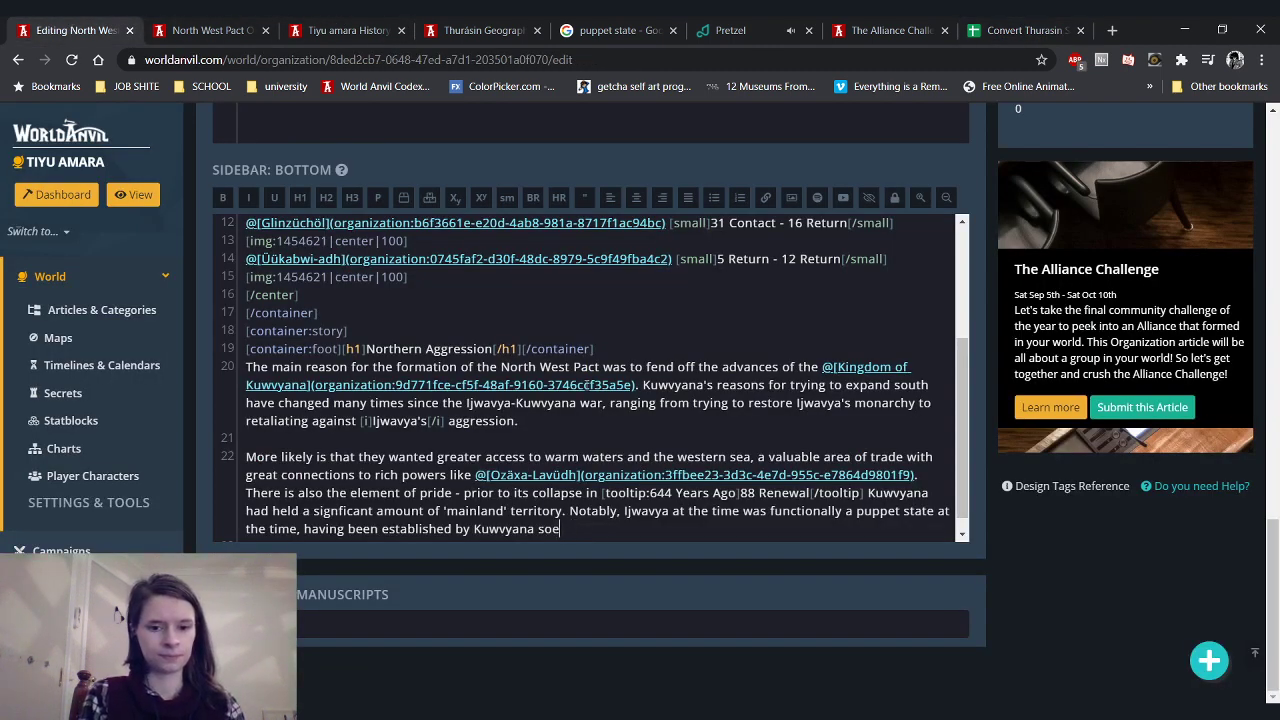
text(me)
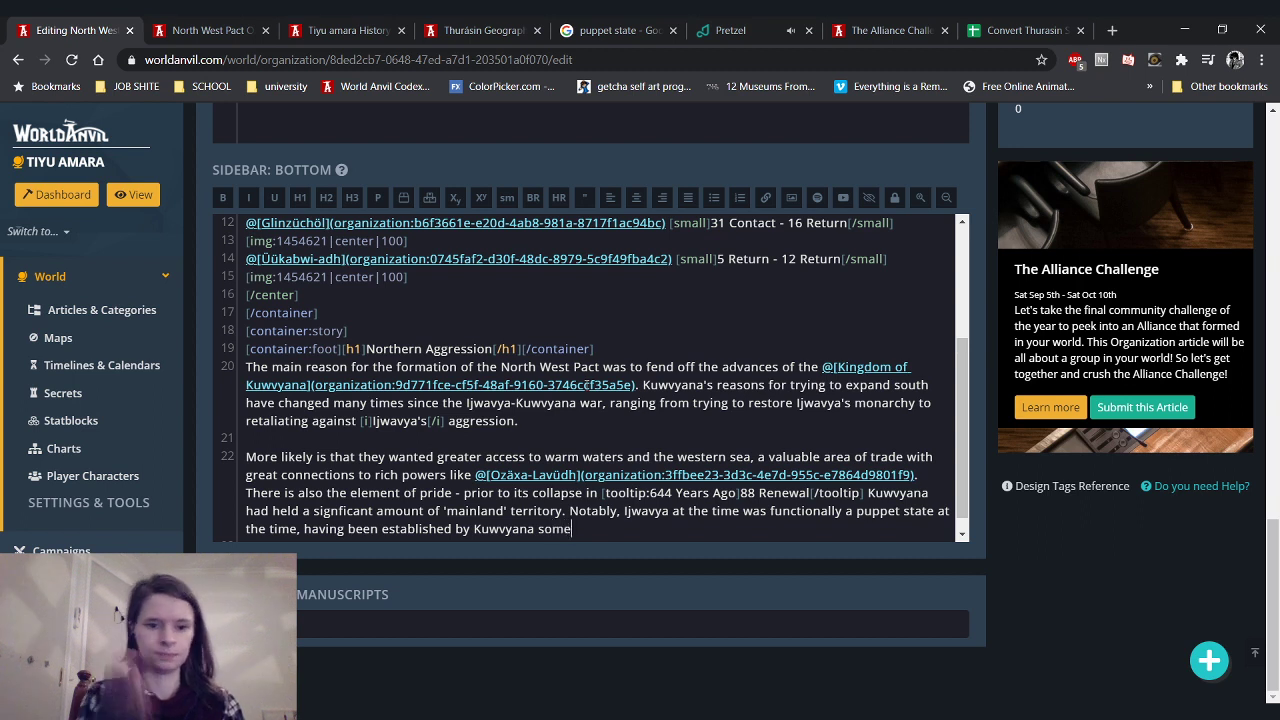
key(BackSpace)
key(BackSpace)
key(BackSpace)
text(over 300 year)
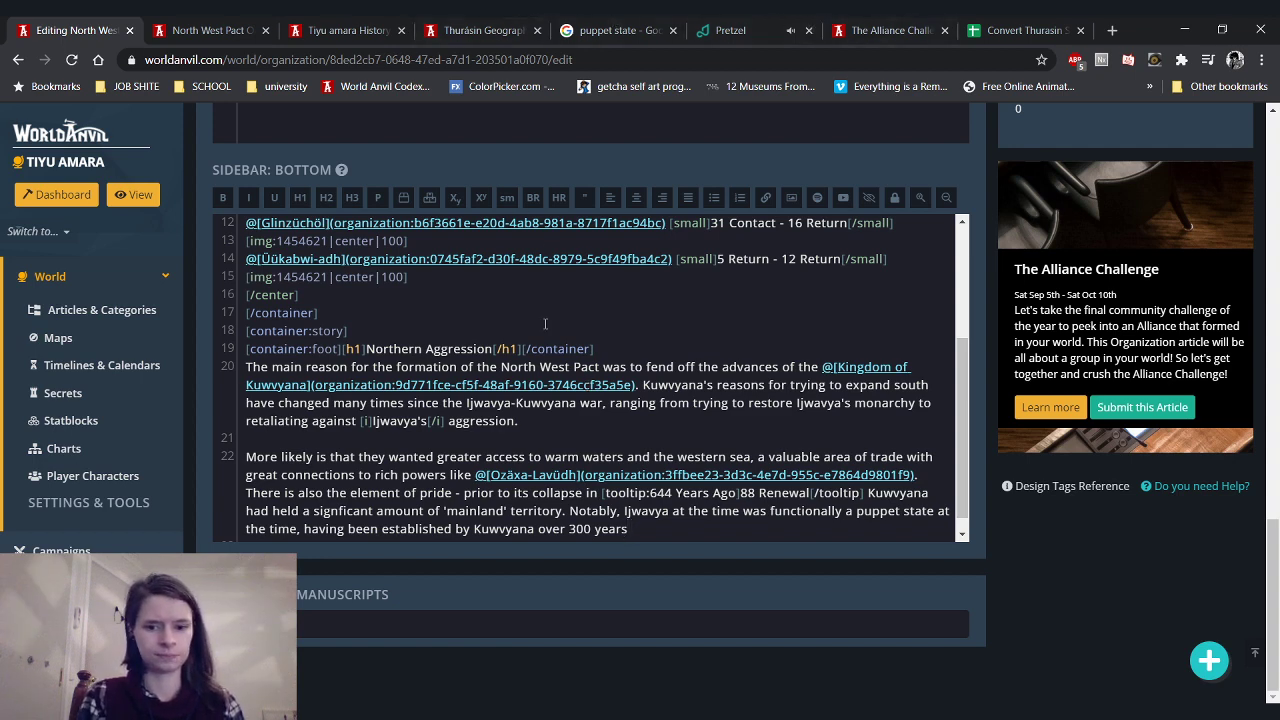
text(s prior)
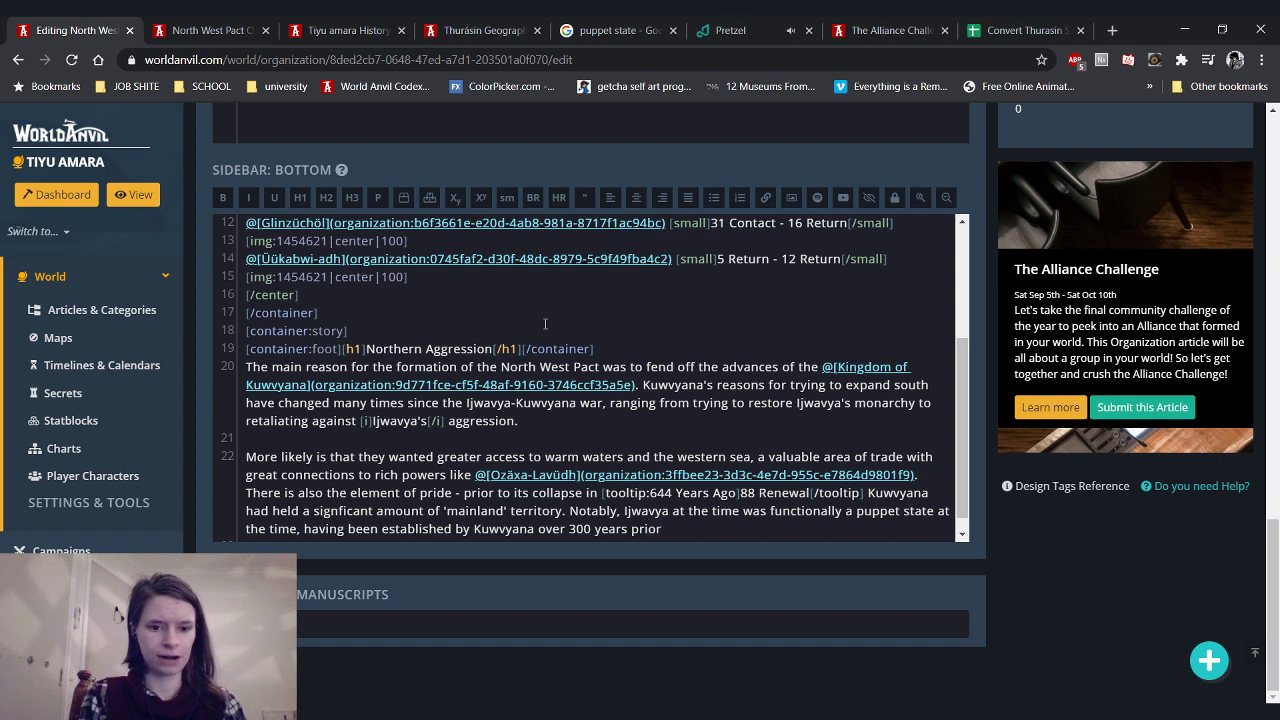
text( durin)
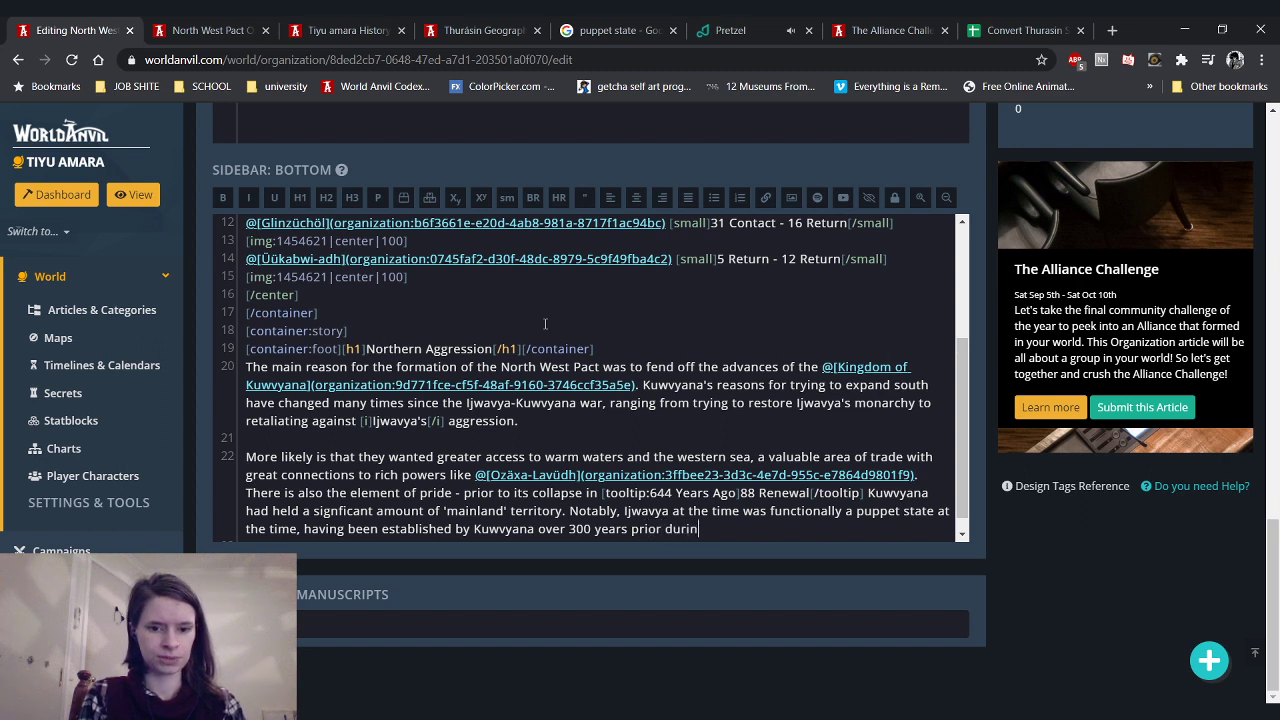
text(g the Era)
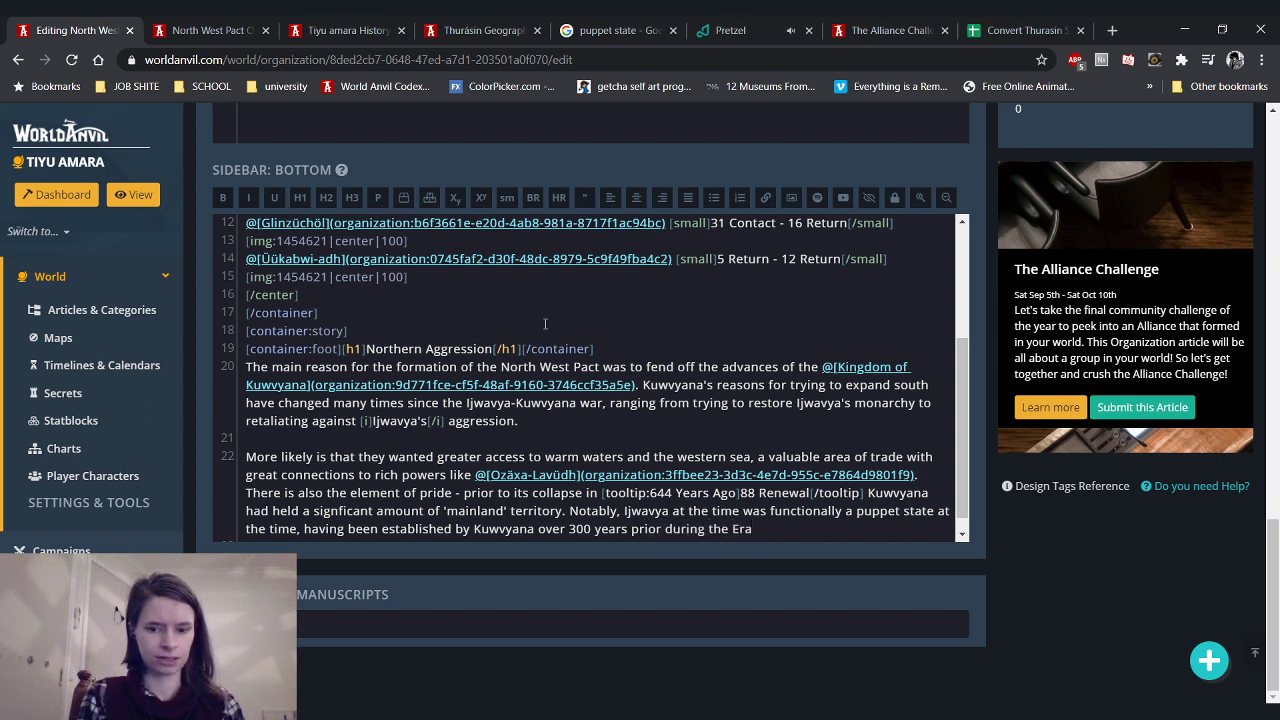
Check the opening history sections in the article preview, and finish the puppet state sentence in the editor with "of Collapse."
click(281, 36)
scroll(401, 377, up, 6)
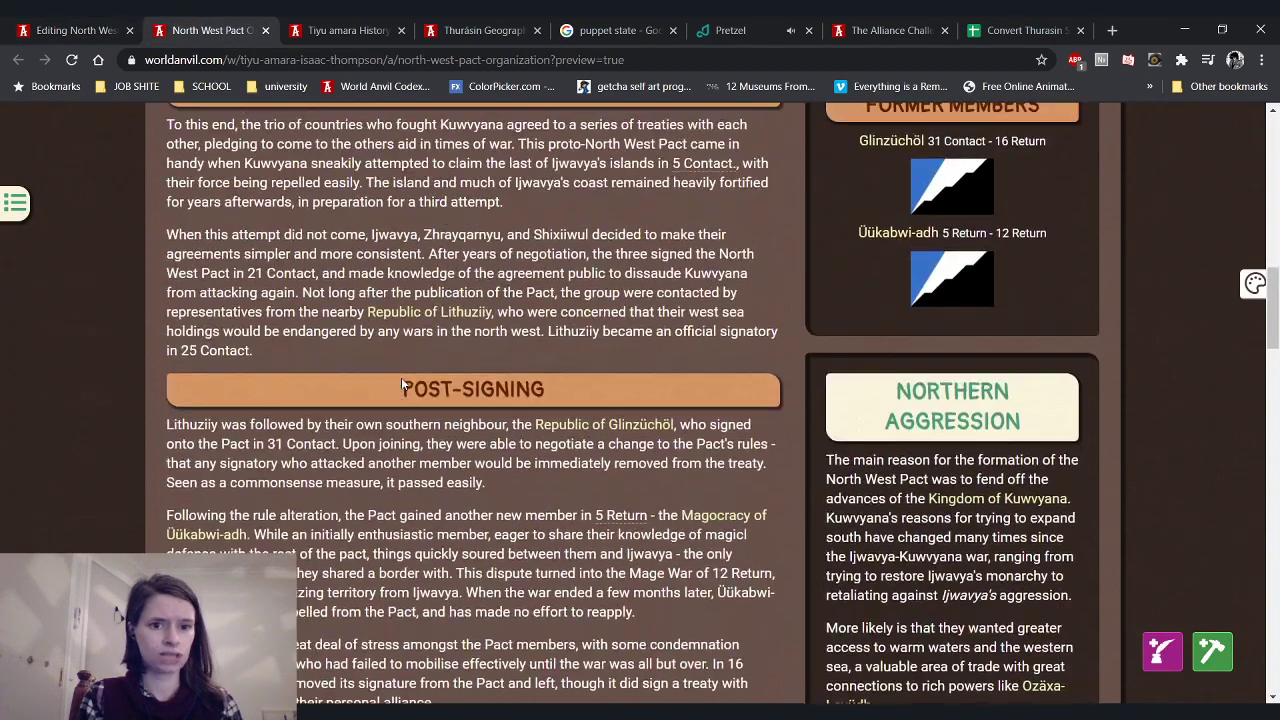
scroll(401, 377, up, 8)
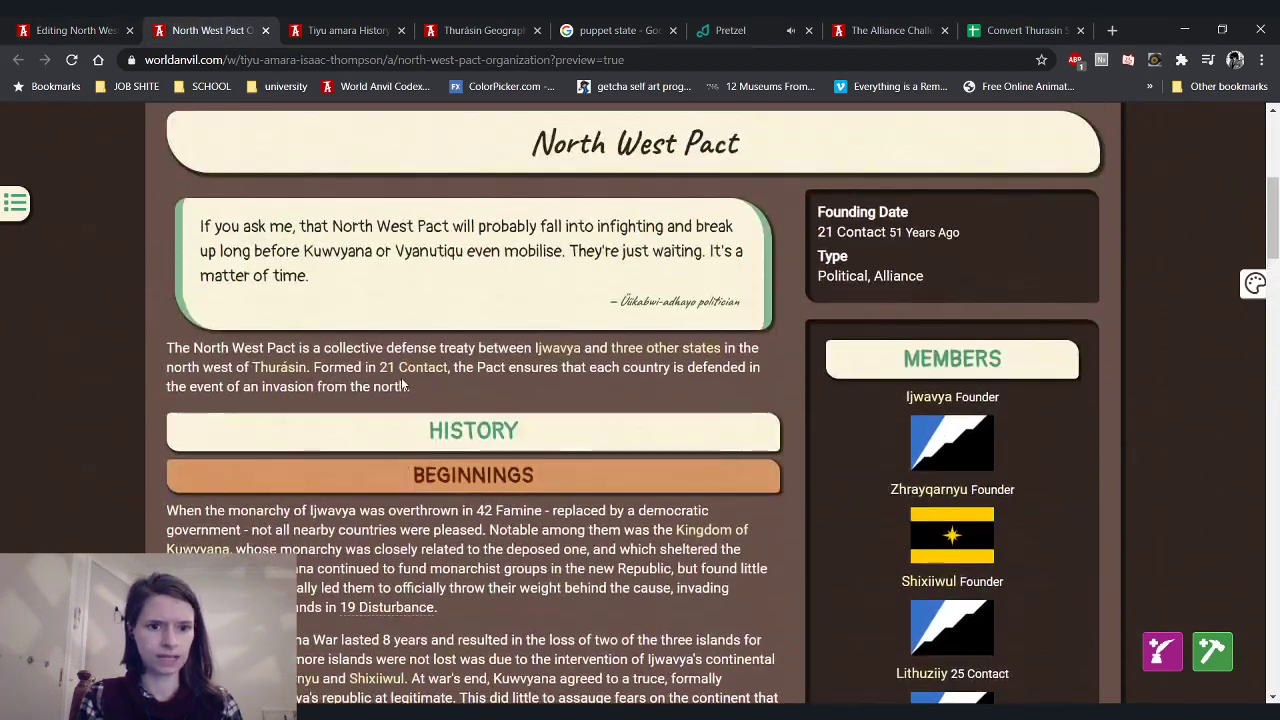
click(95, 24)
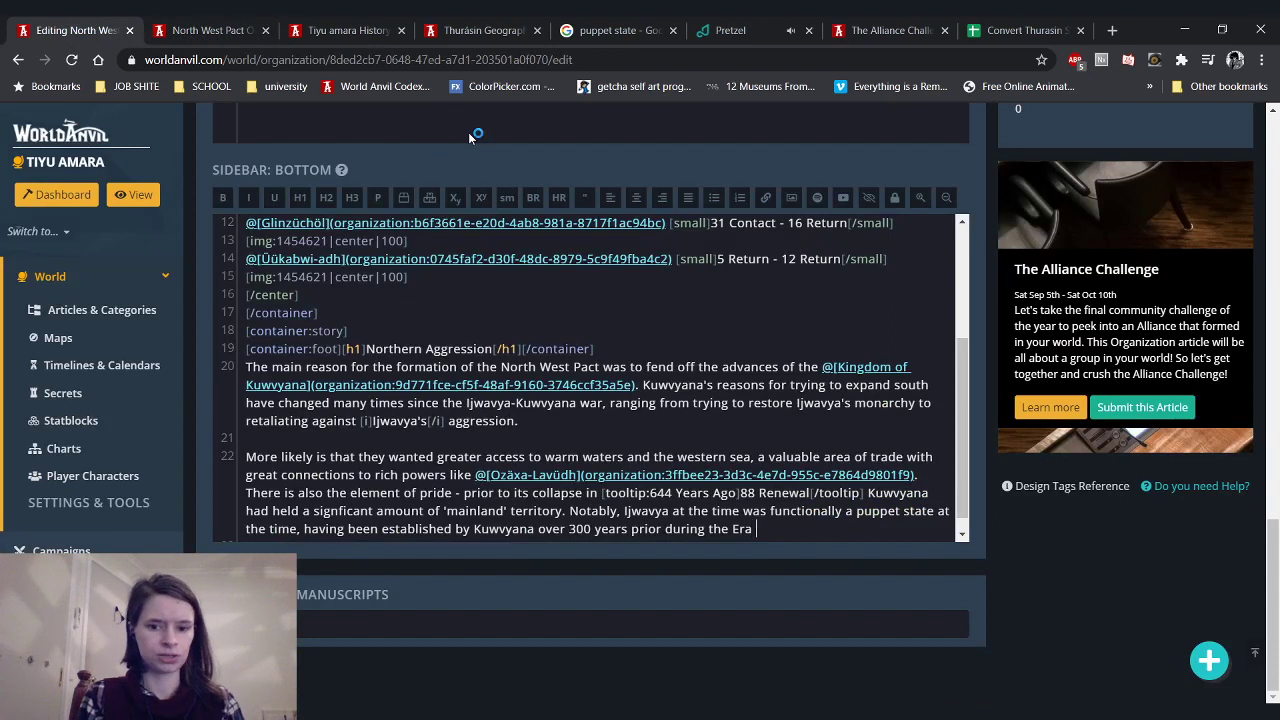
text(Collapse.)
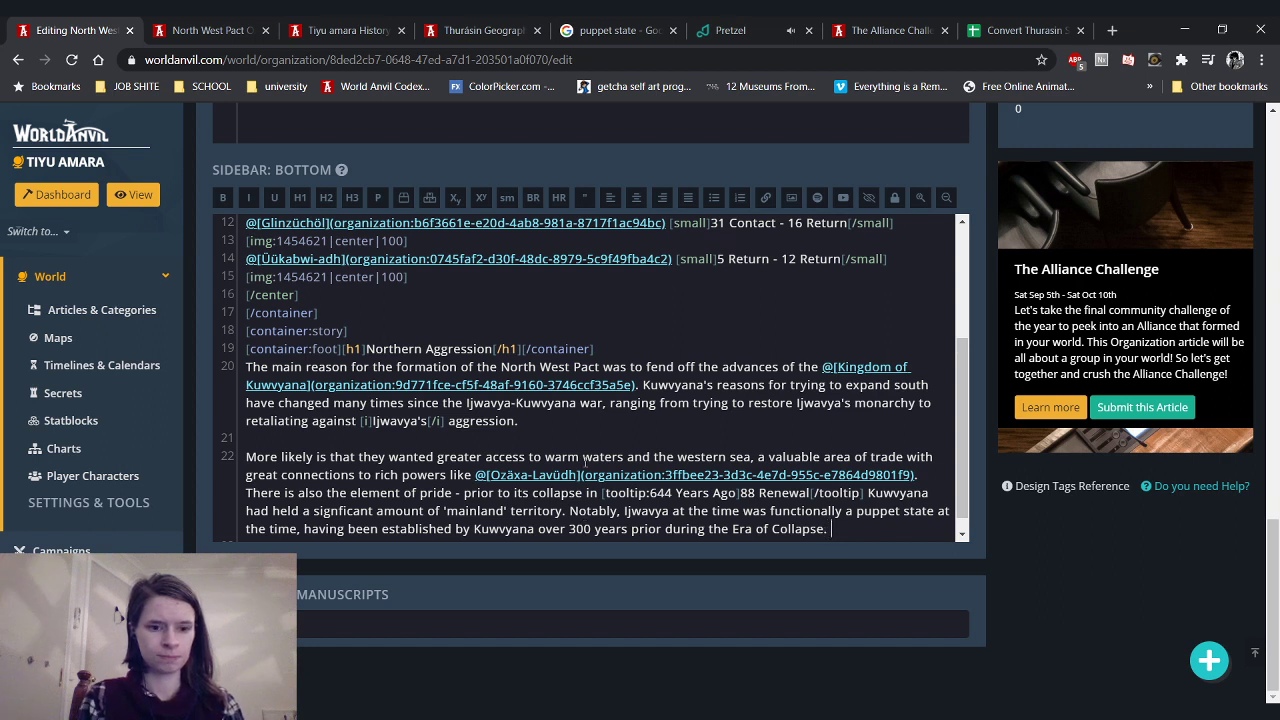
Add the sentence "As such, many in Kuwvyana consider Ijwavya to still be theirs." to the Northern Aggression text
text( As such, th)
key(BackSpace)
key(BackSpace)
text(many in Kuwvyana)
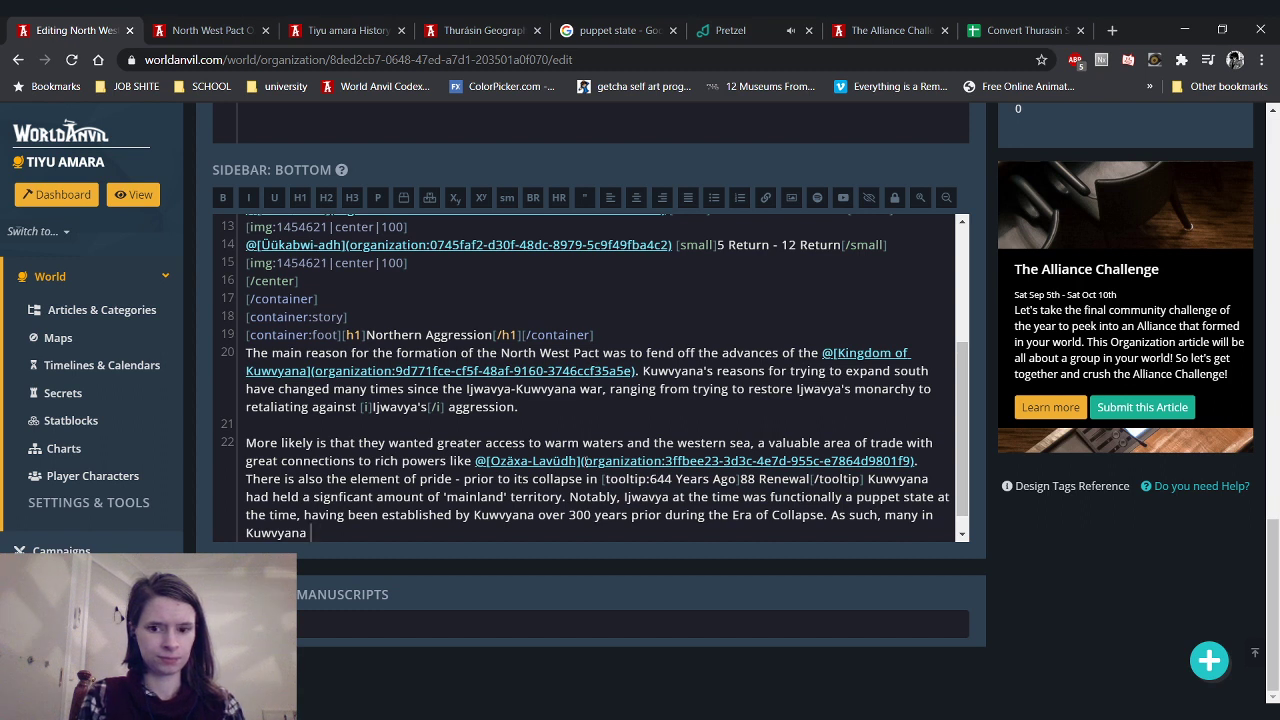
text( beli)
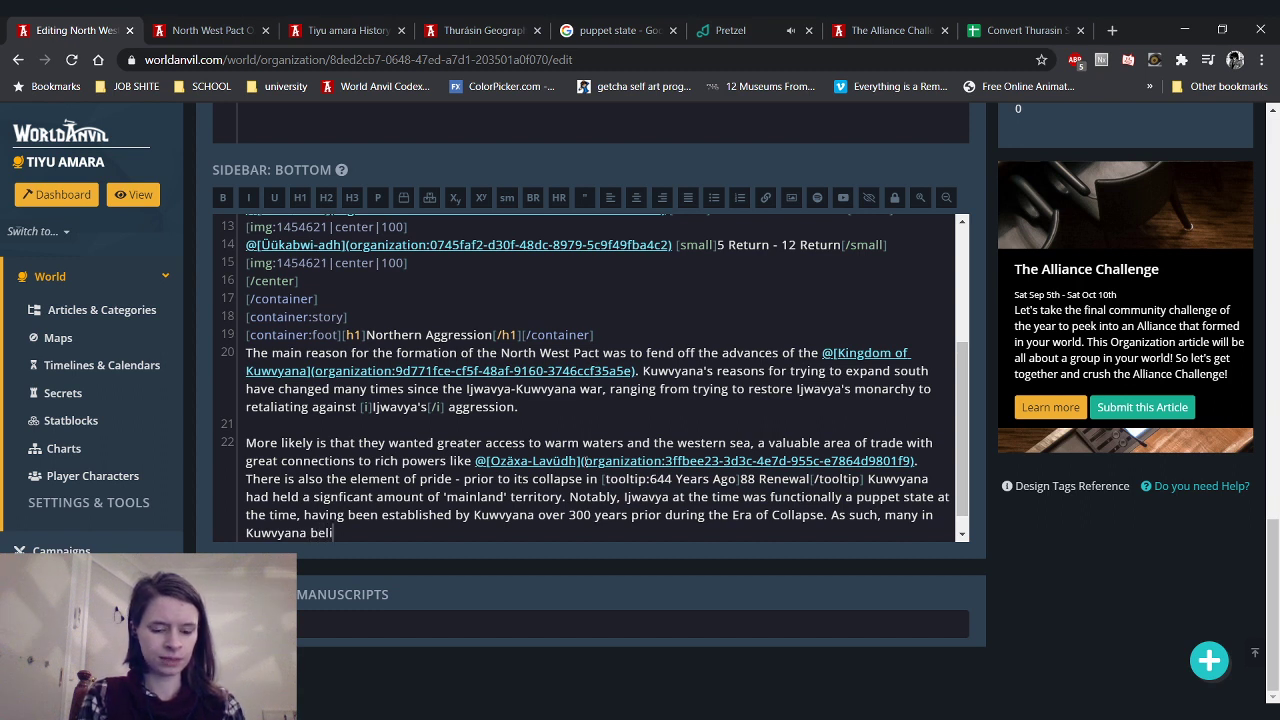
text(ve)
key(BackSpace)
key(BackSpace)
key(BackSpace)
key(BackSpace)
key(BackSpace)
key(BackSpace)
key(BackSpace)
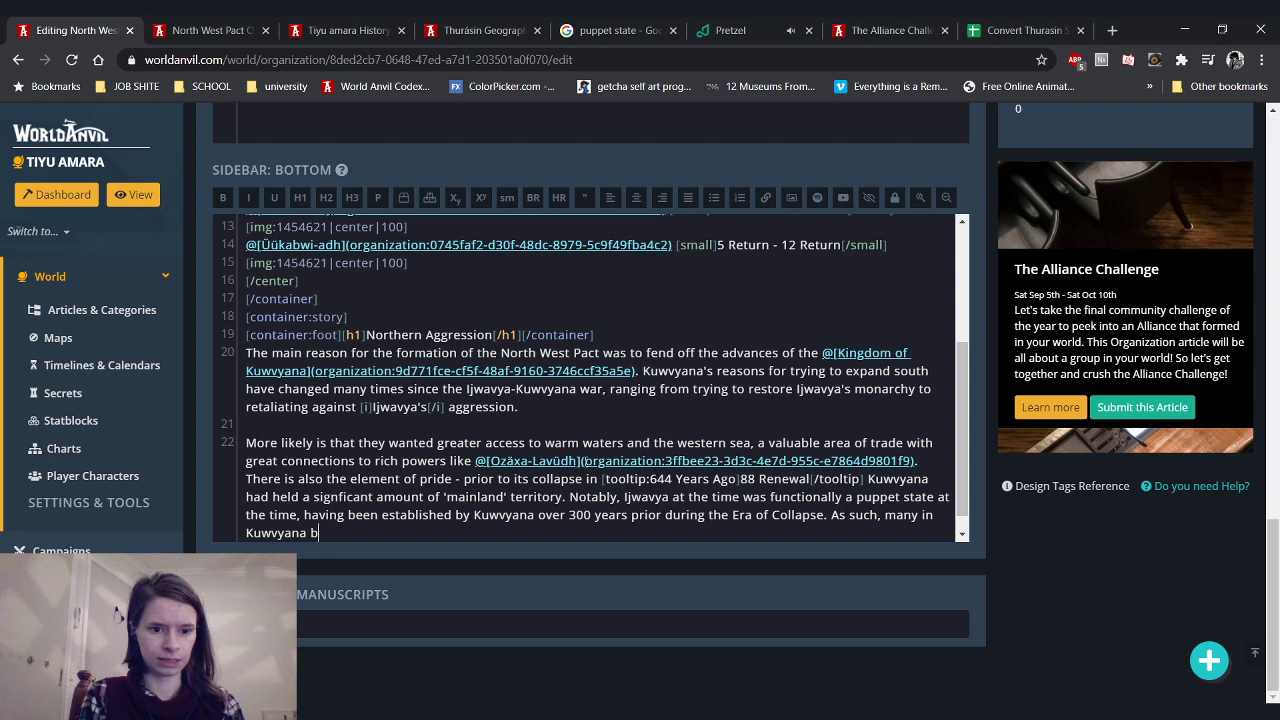
text(consider Ijwavy)
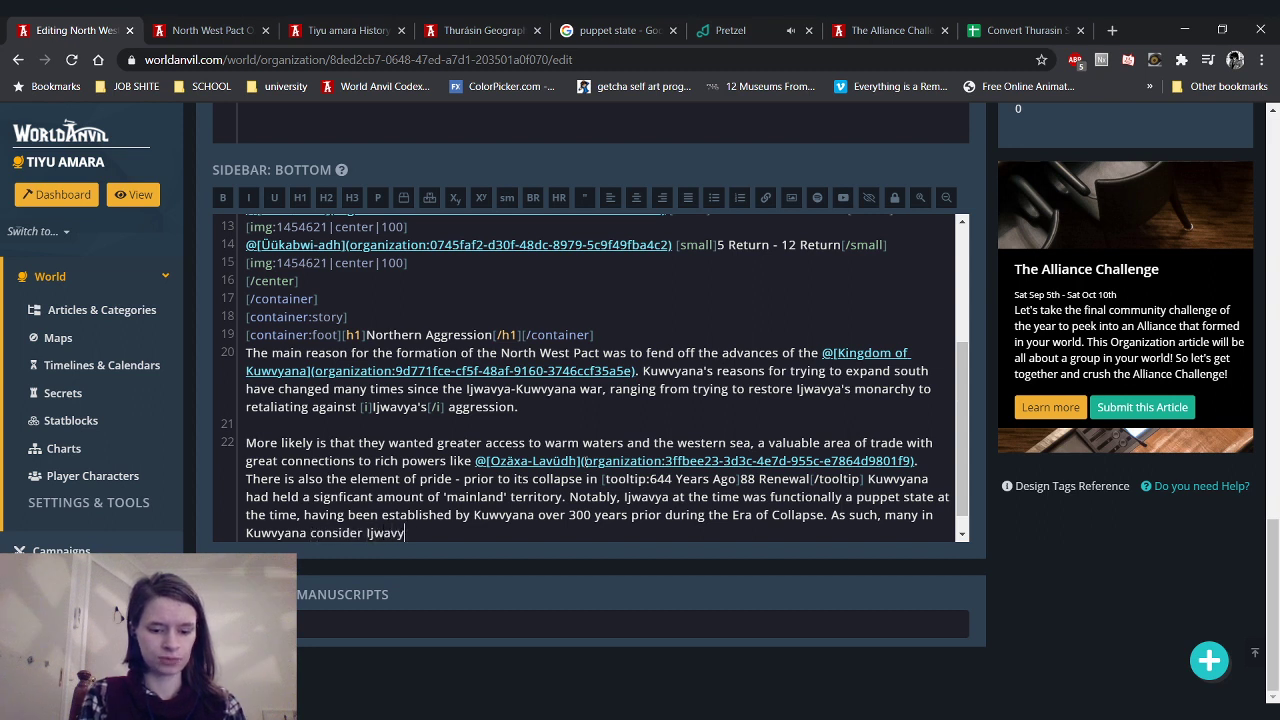
text(a to still be ther)
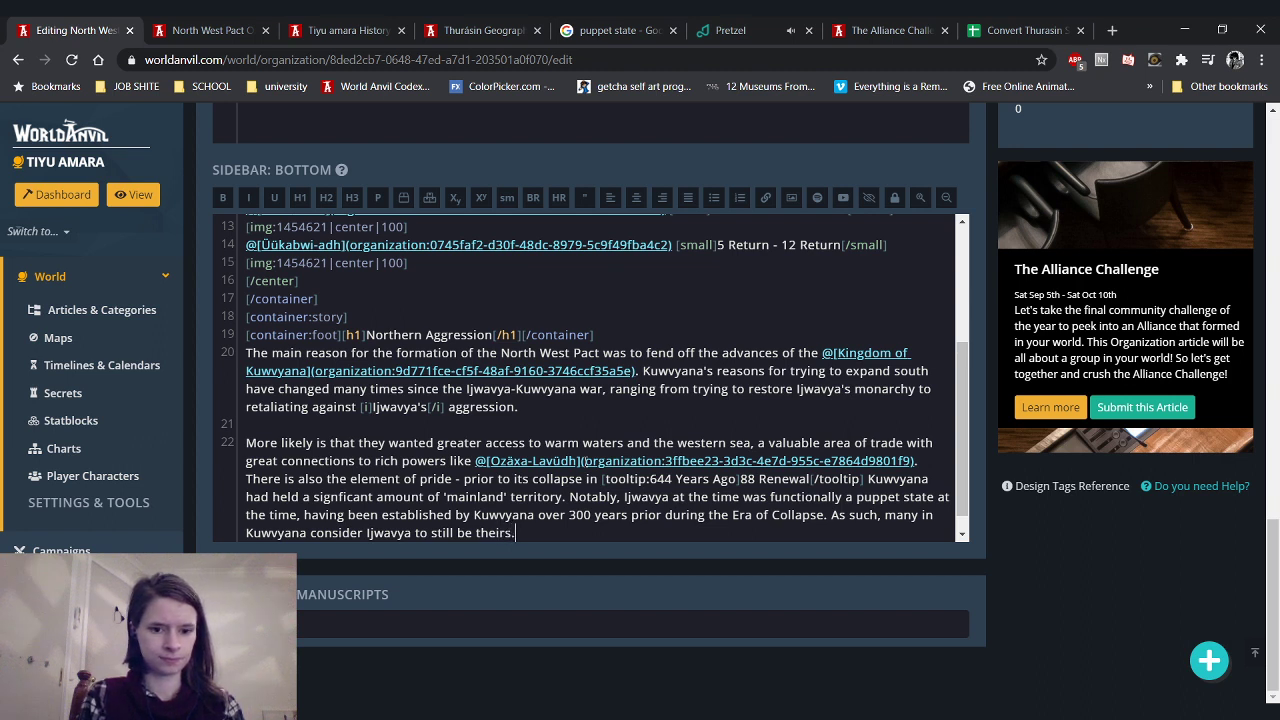
text(rs.)
Start a new paragraph below the Ijwavya text with "Kuw", removing the misspelled rest of the name
key(Return)
key(Return)
text(Kuwayana)
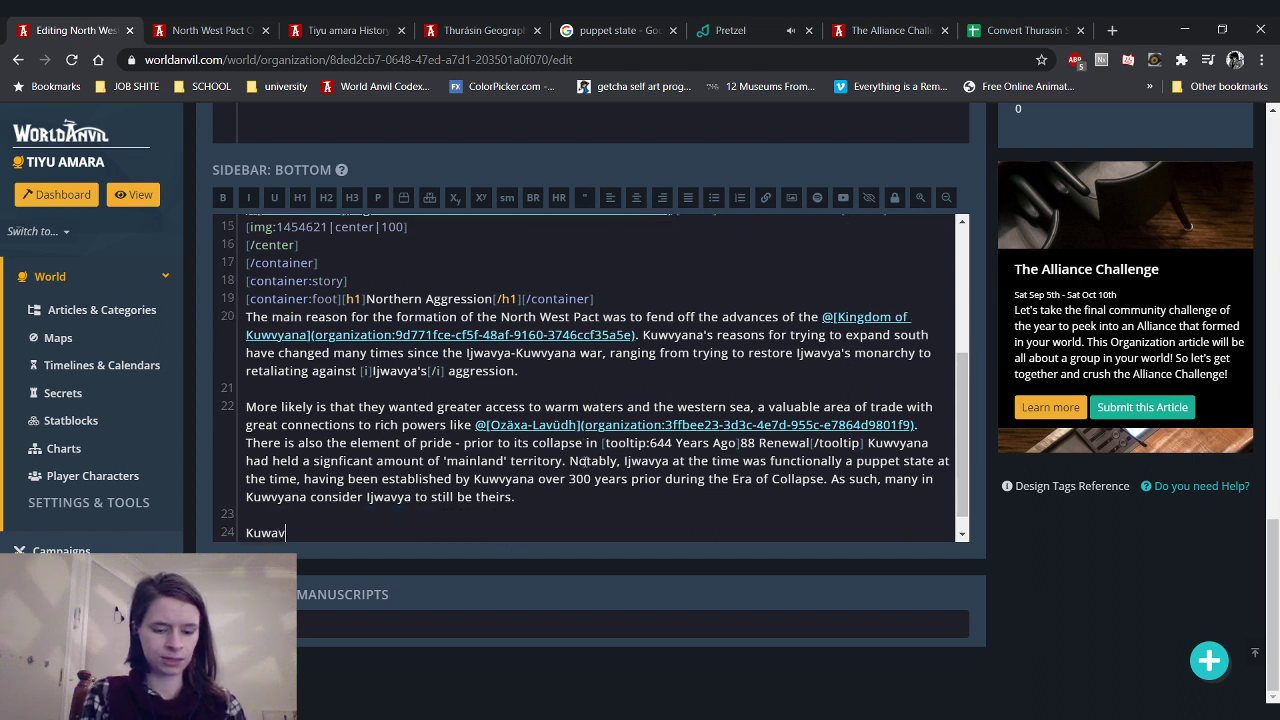
key(BackSpace)
key(BackSpace)
key(BackSpace)
key(BackSpace)
key(BackSpace)
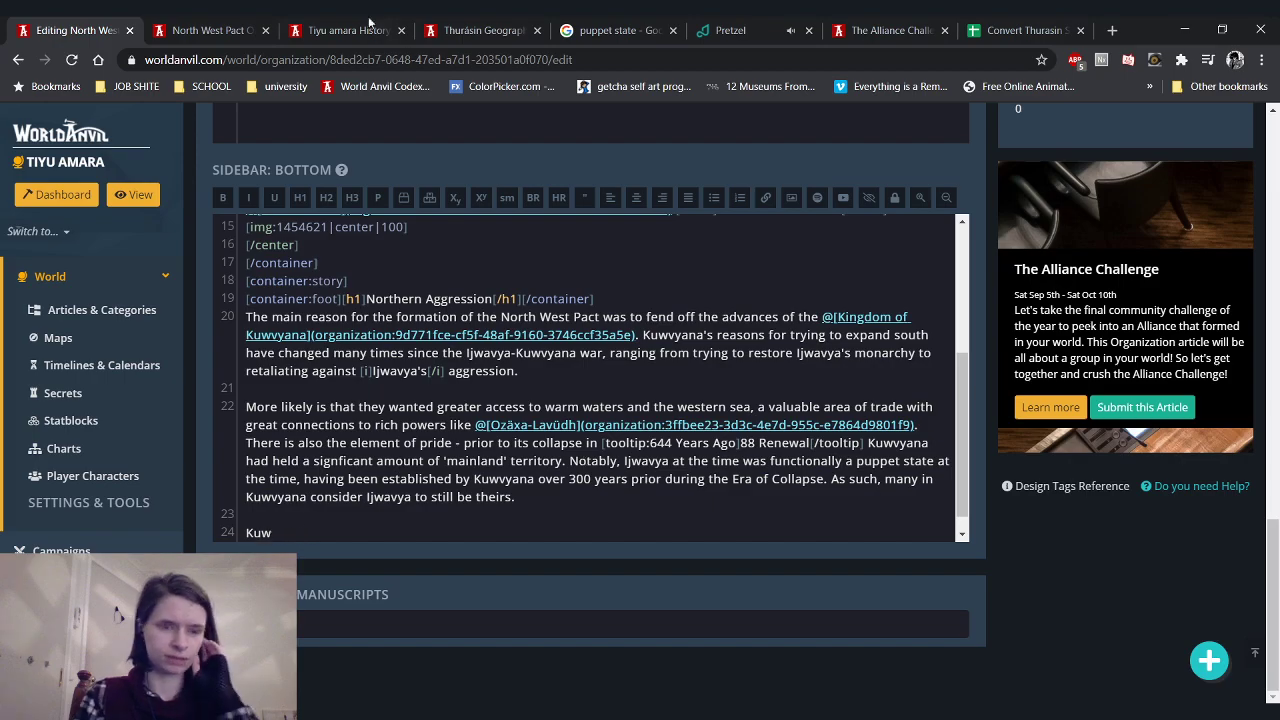
Refresh the article preview and review the updated Northern Aggression sidebar
click(210, 30)
click(70, 59)
scroll(302, 320, down, 5)
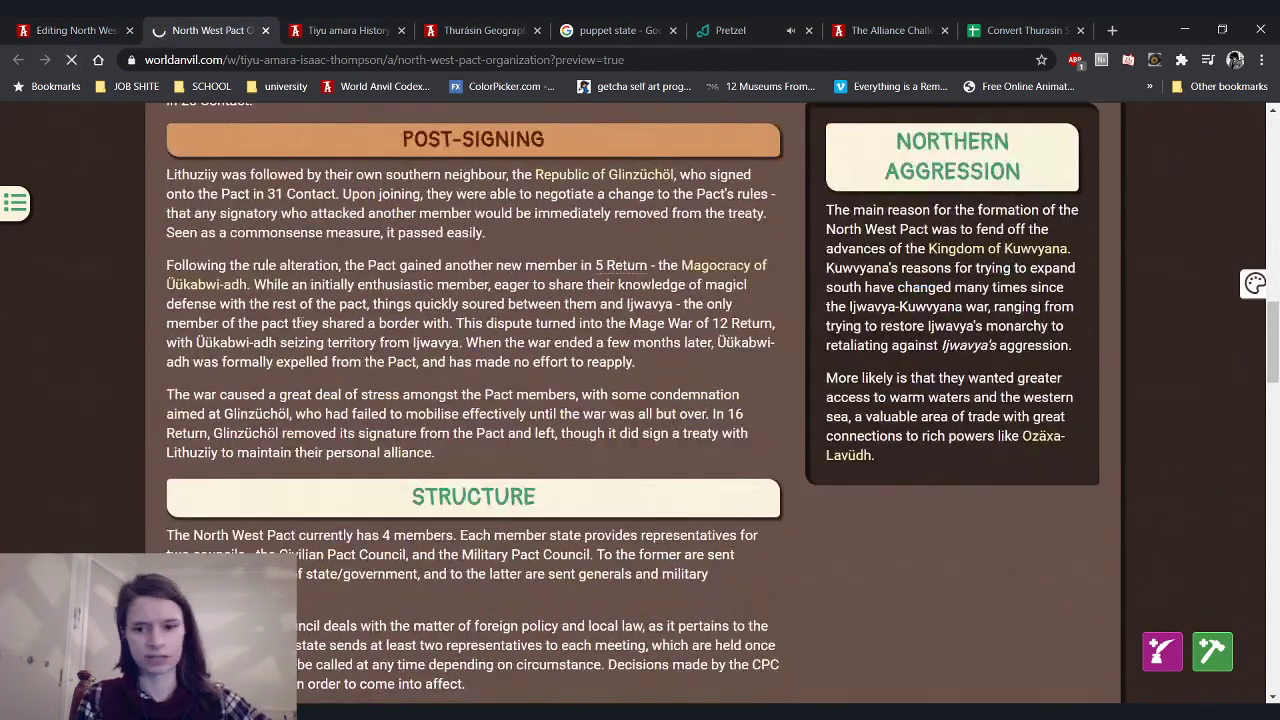
scroll(310, 340, down, 6)
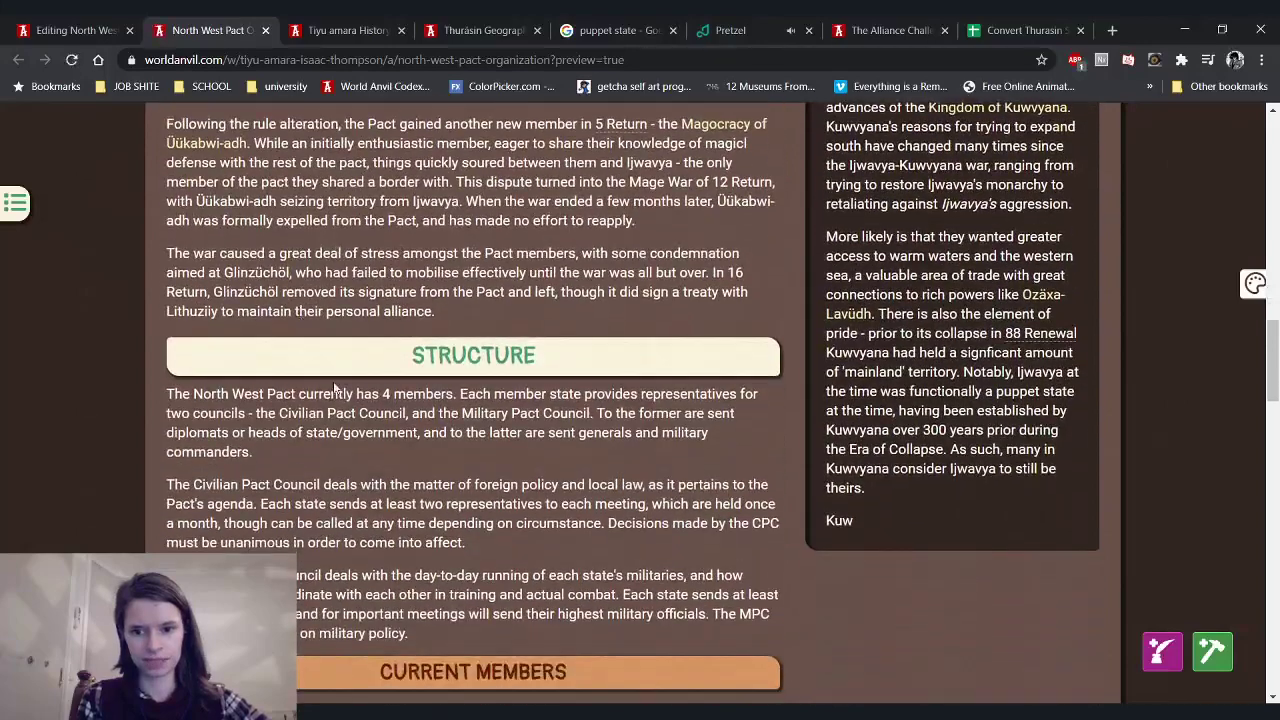
Back in the article editor, delete the sentence about many in Kuwvyana considering Ijwavya still theirs
click(52, 24)
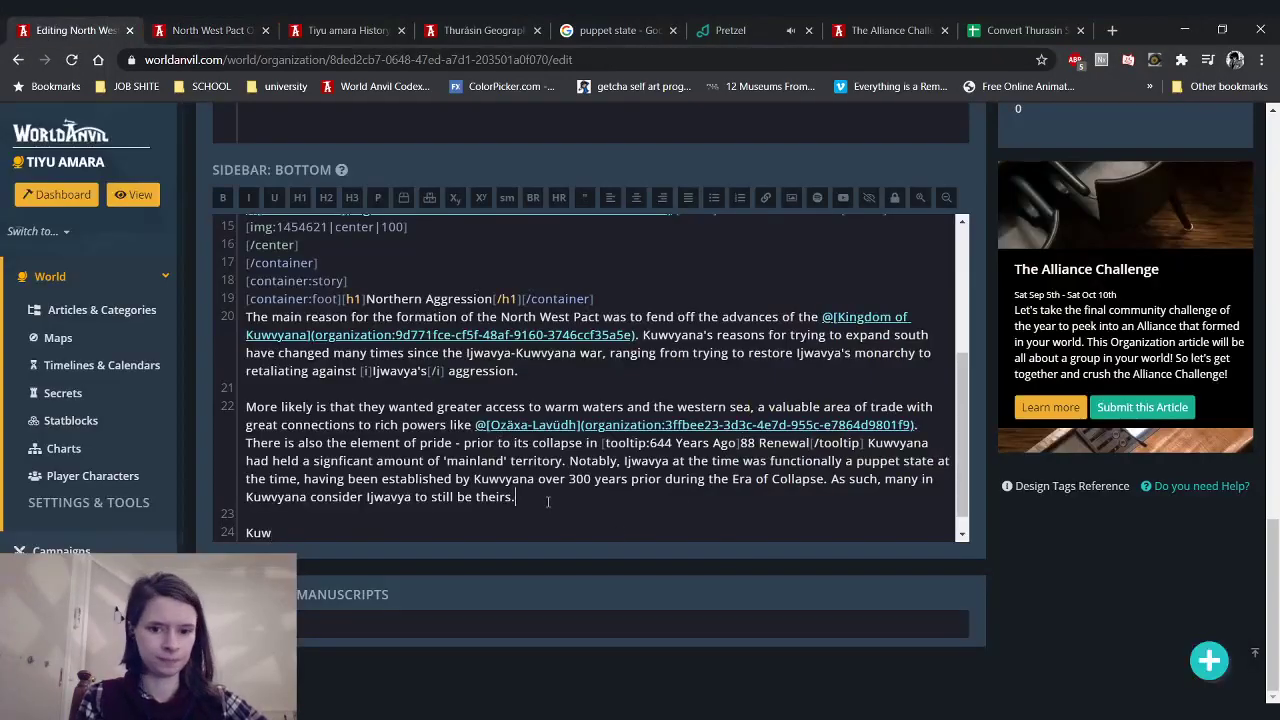
drag(548, 502, 829, 480)
key(BackSpace)
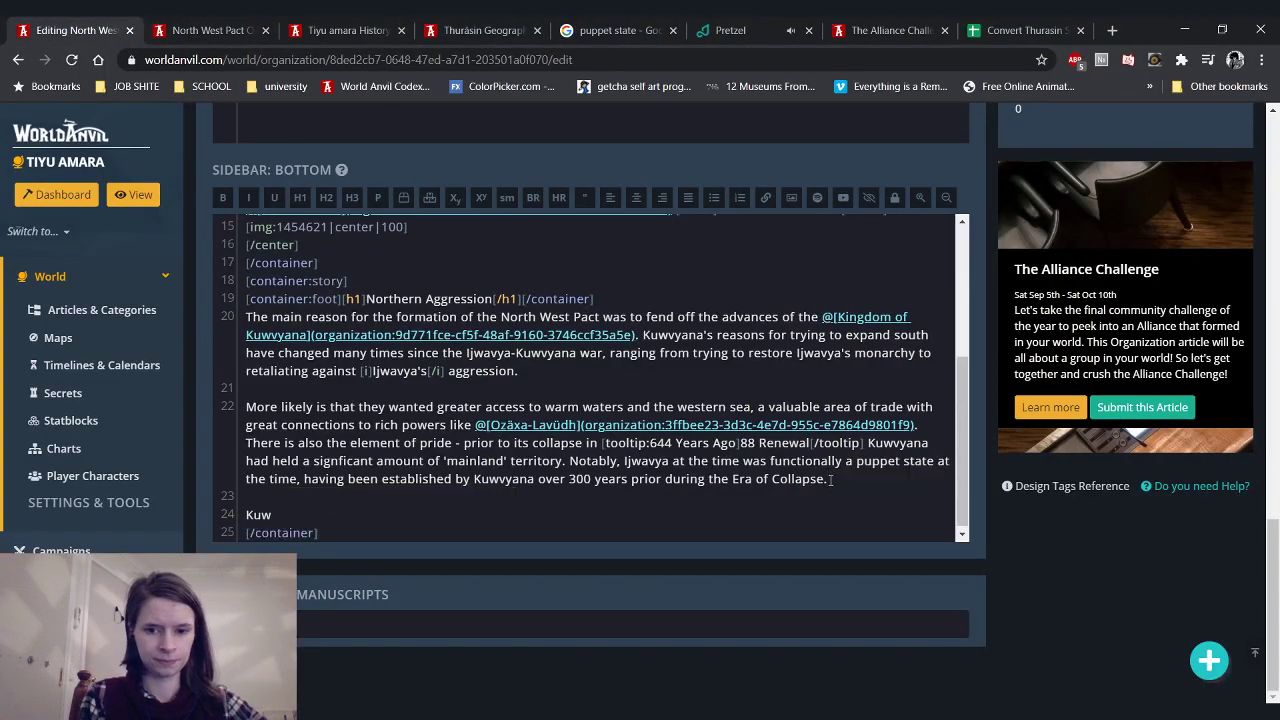